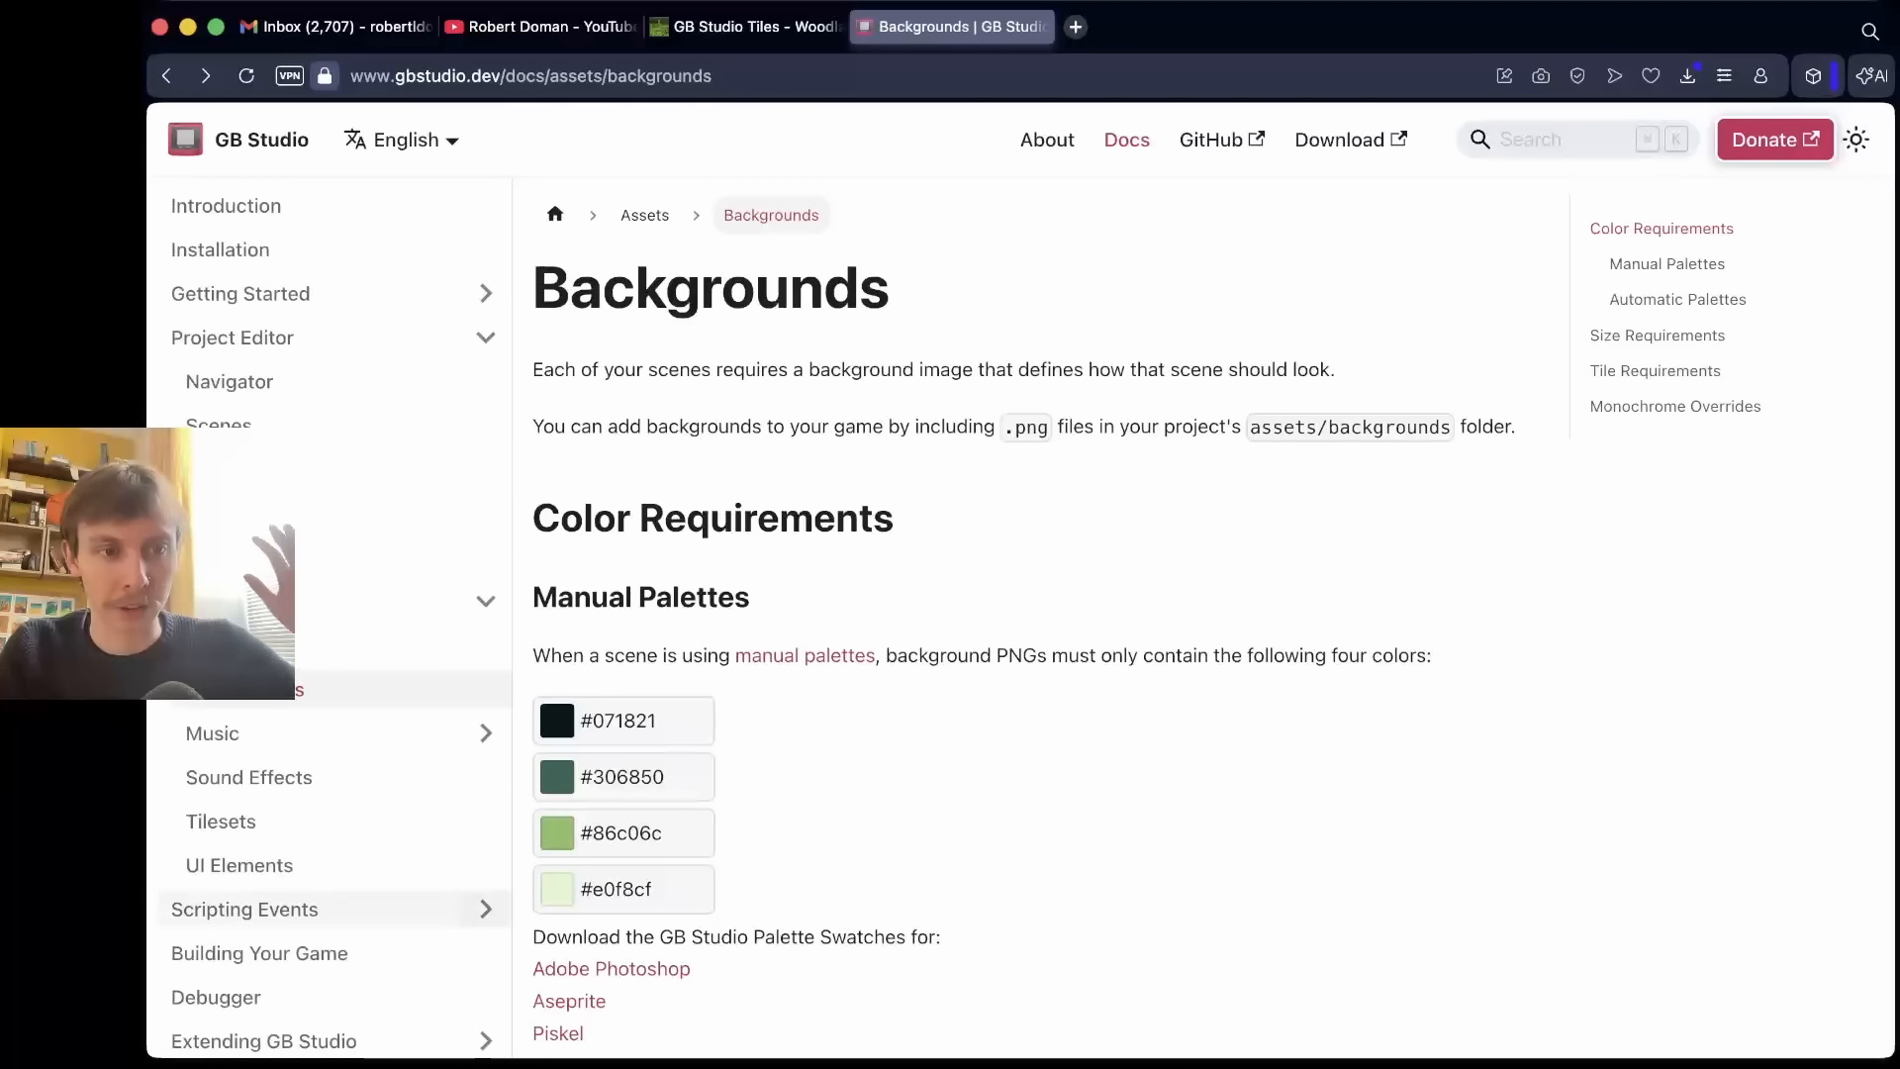
- Open the Sprites documentation page and review its sections on actors, animated actors and the Sprite Editor
click(237, 645)
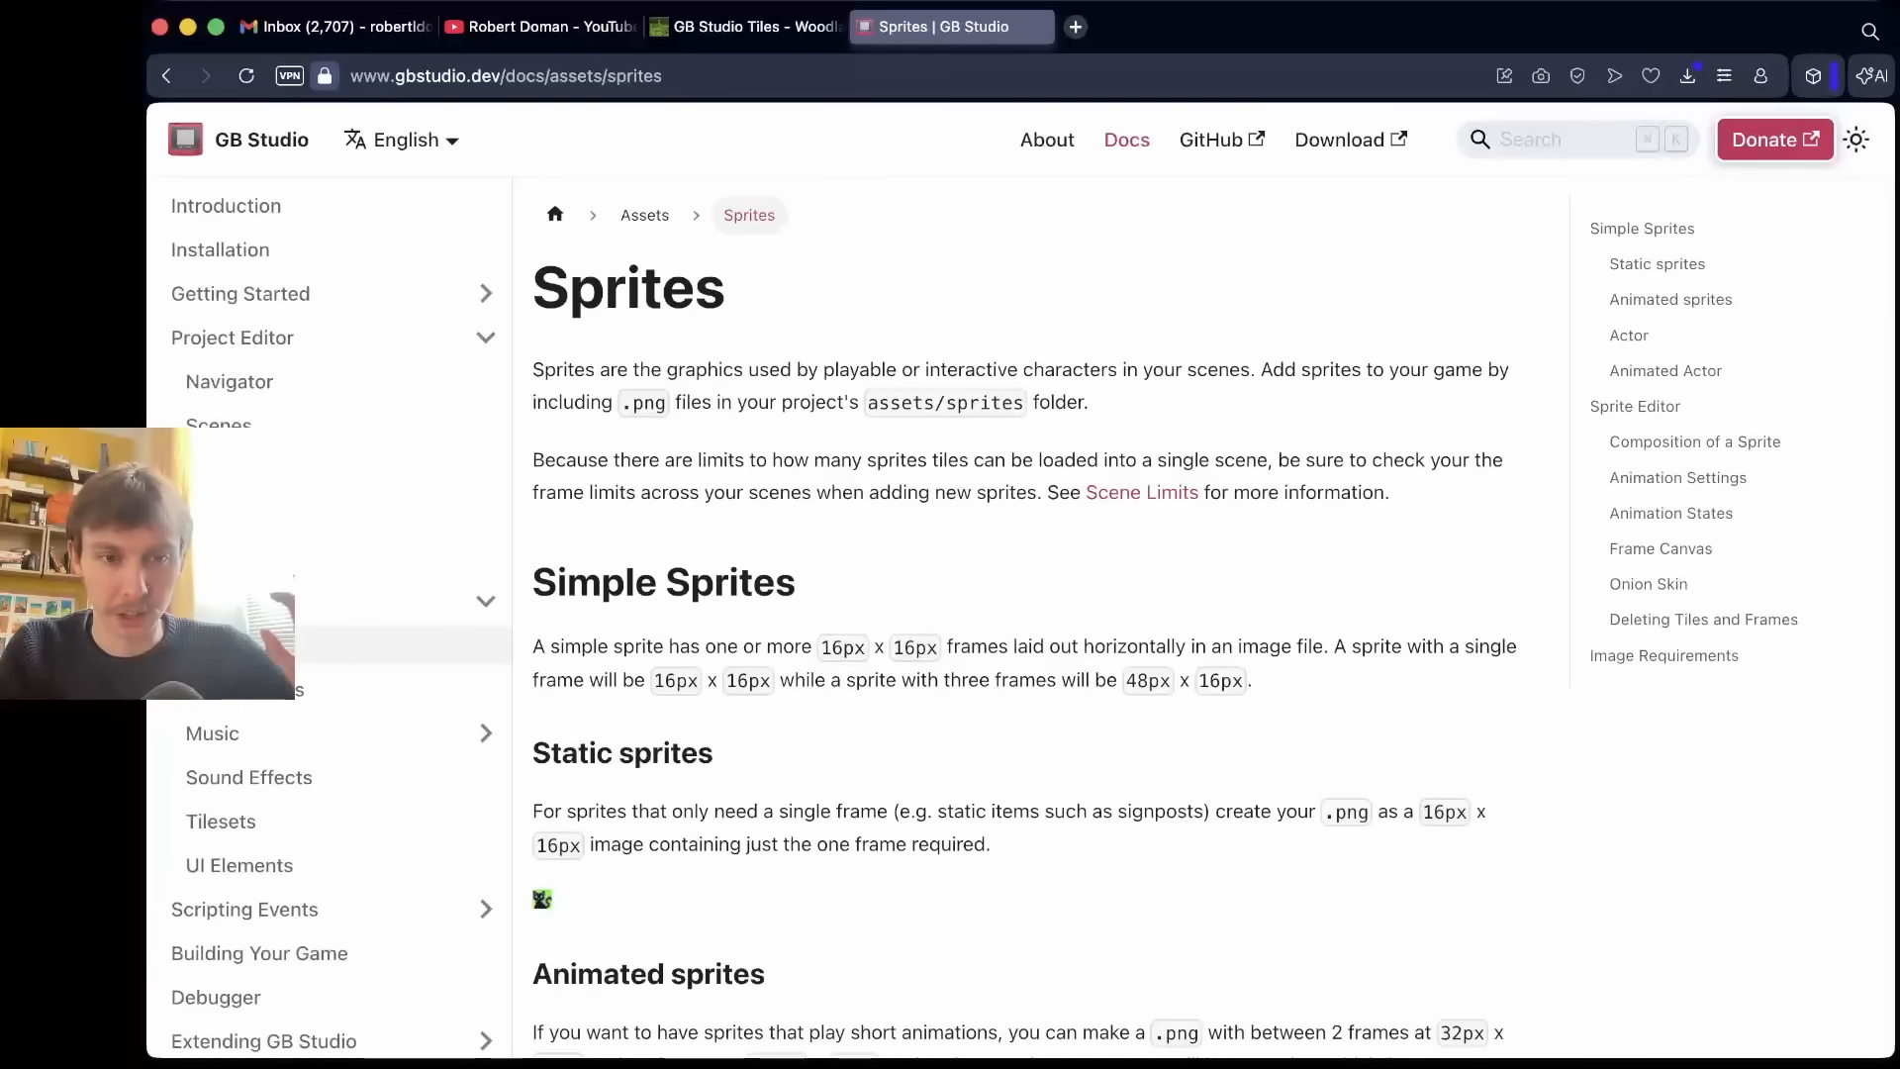
scroll(1029, 613, down, 9)
scroll(1030, 614, down, 10)
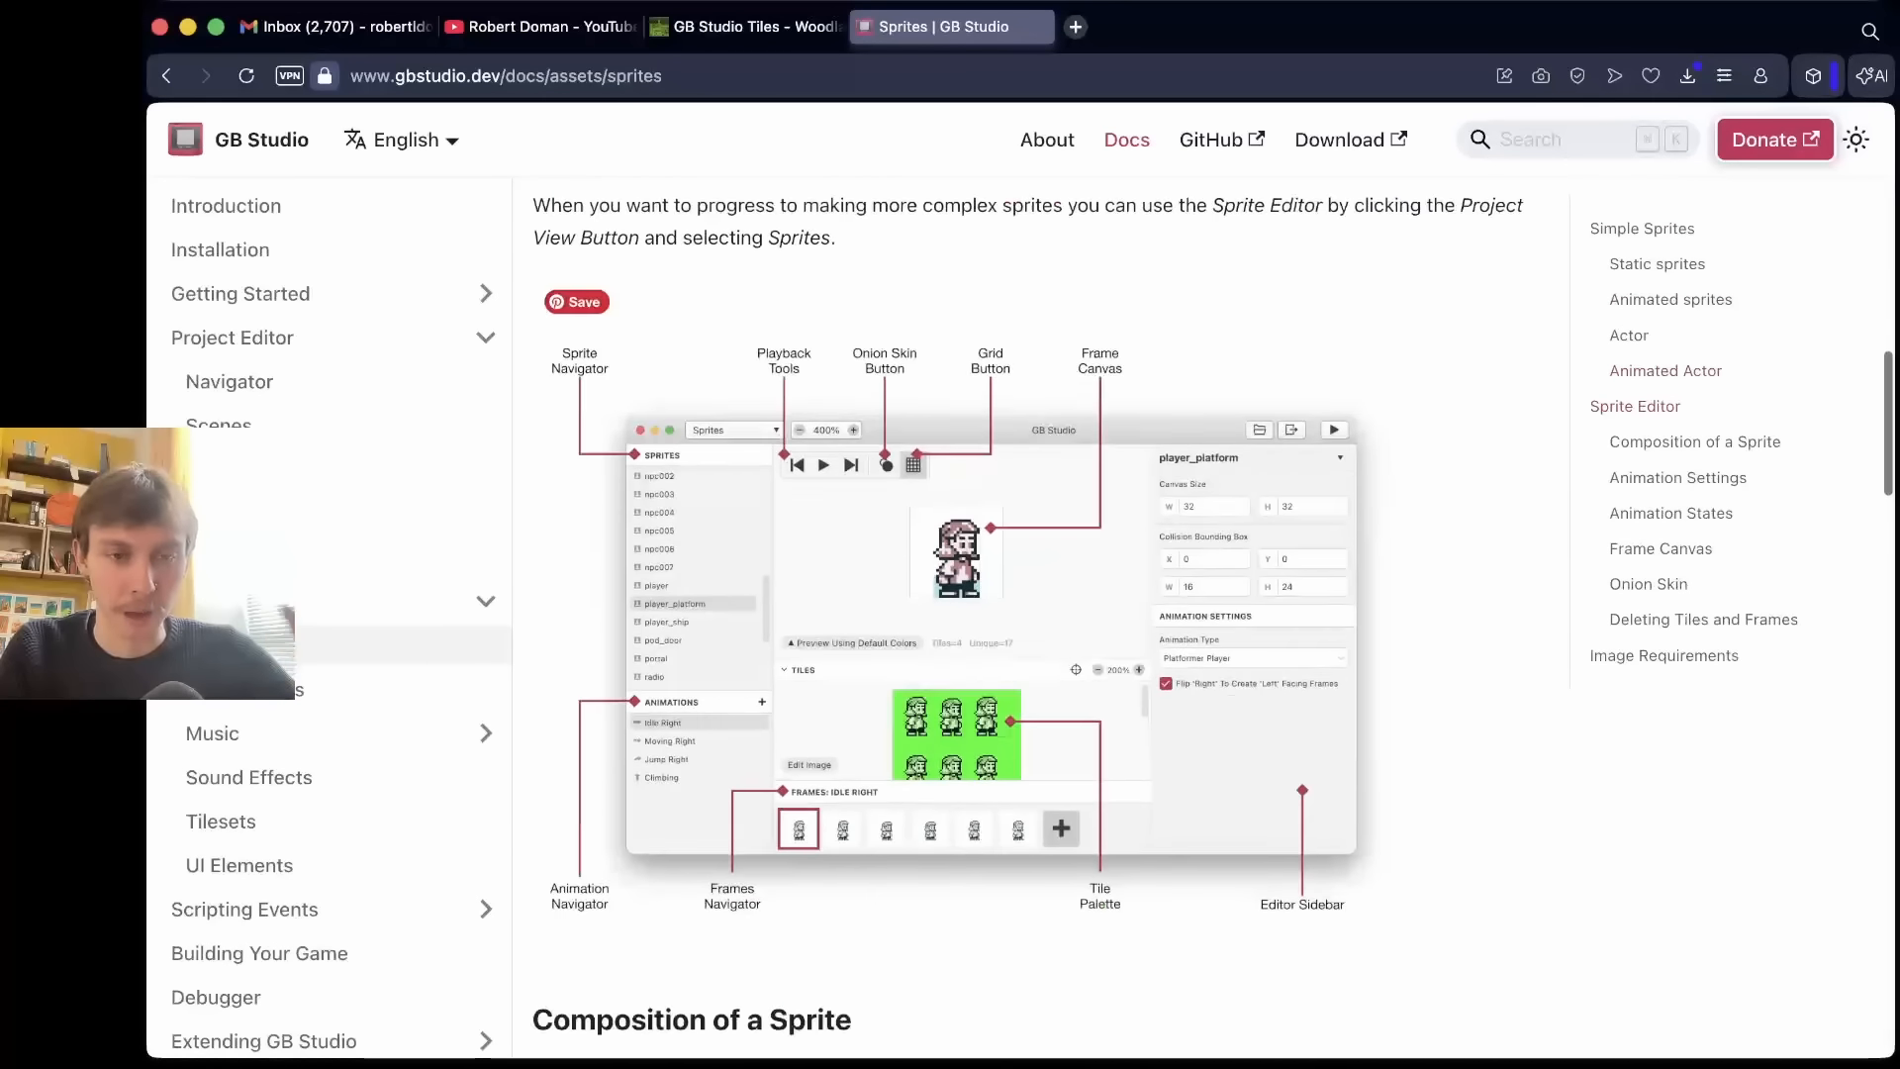
scroll(1030, 613, up, 9)
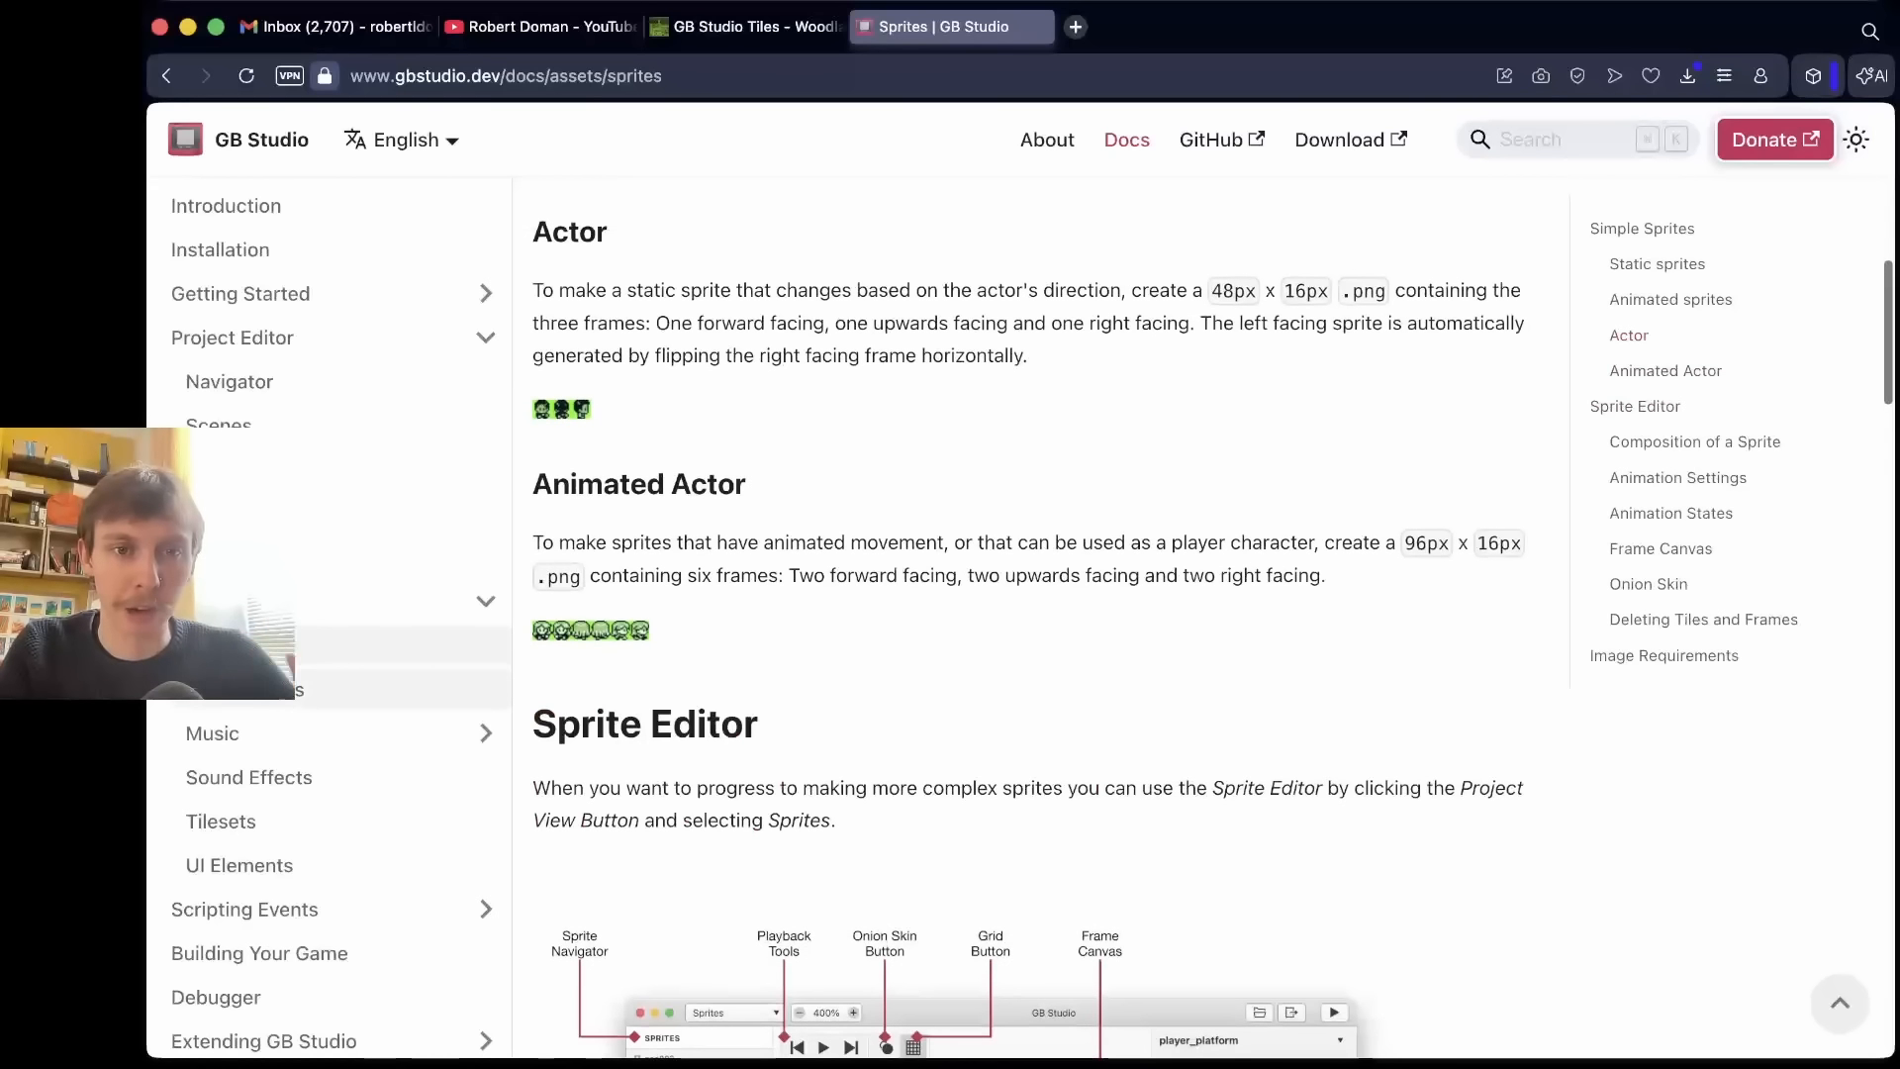
- Return to the Backgrounds documentation page and skim its color, size and tile requirements
click(238, 690)
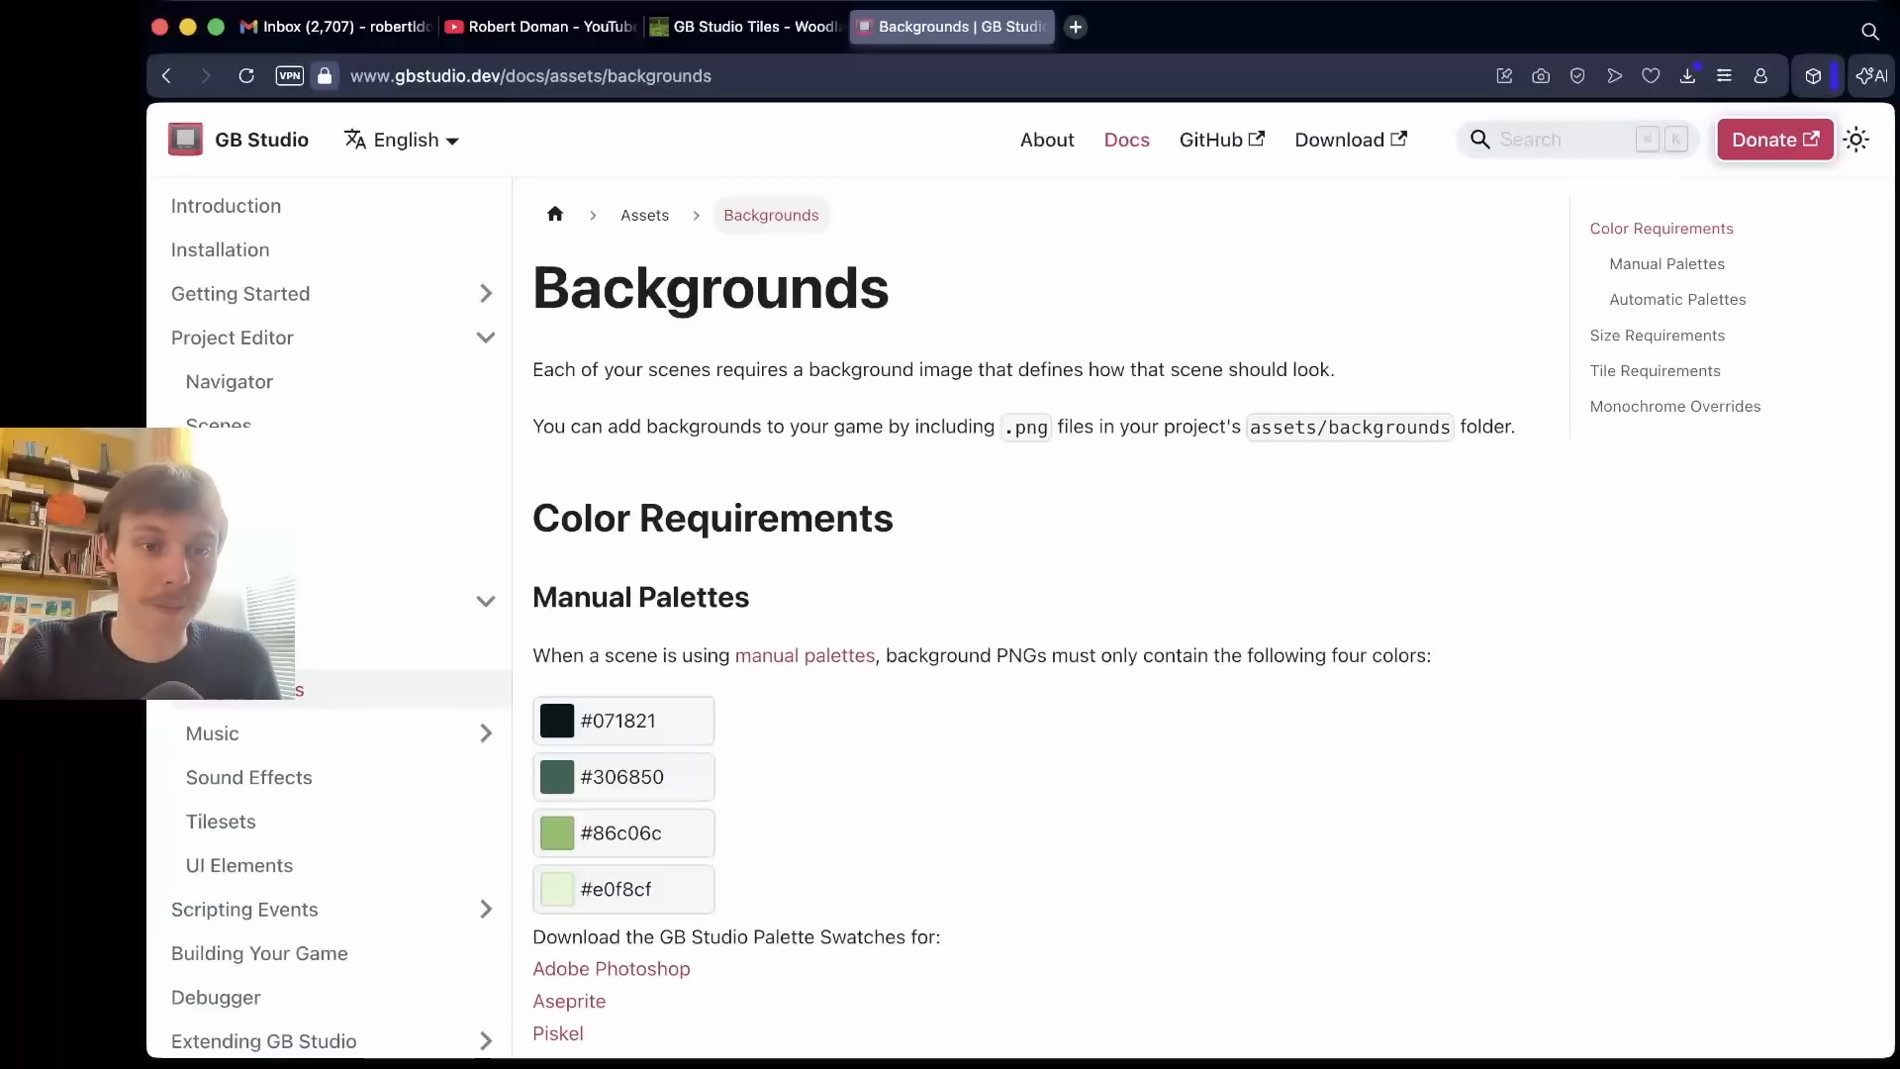
scroll(1128, 594, down, 2)
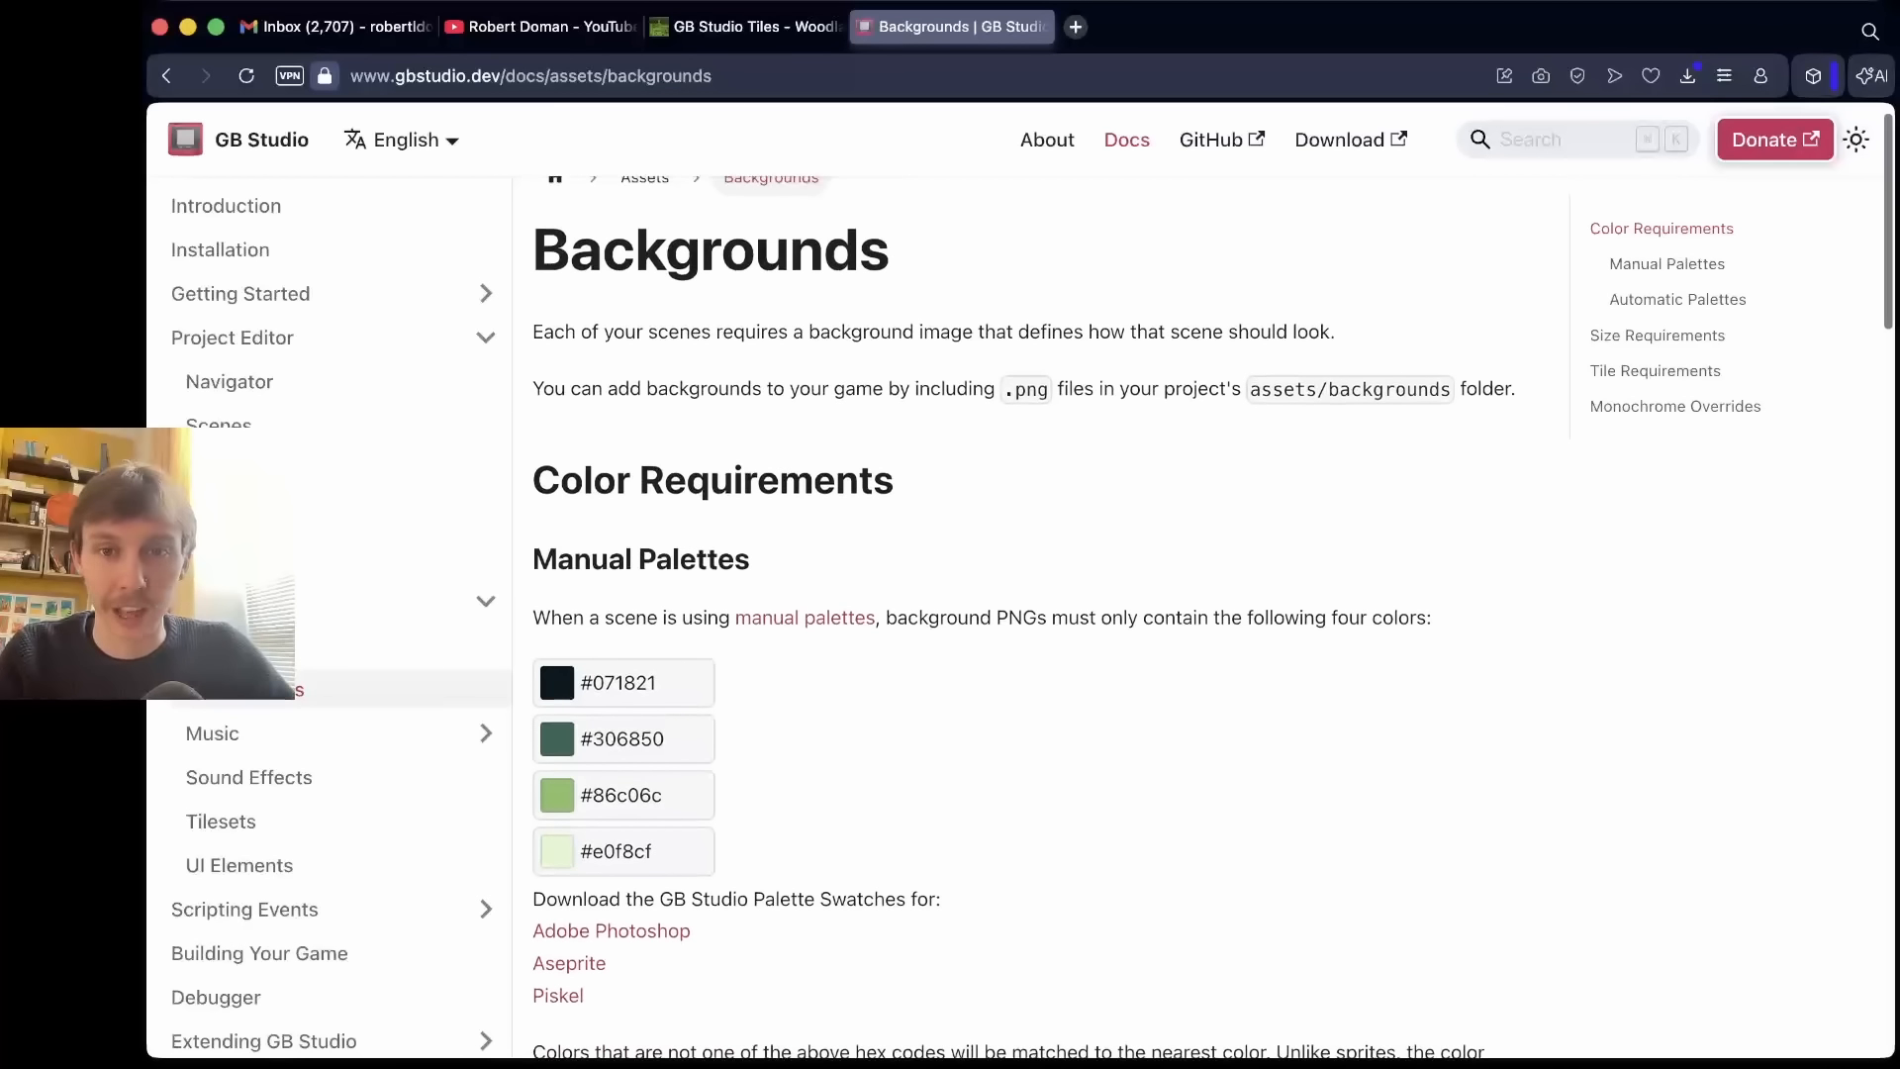
scroll(1128, 594, down, 3)
scroll(1128, 593, up, 3)
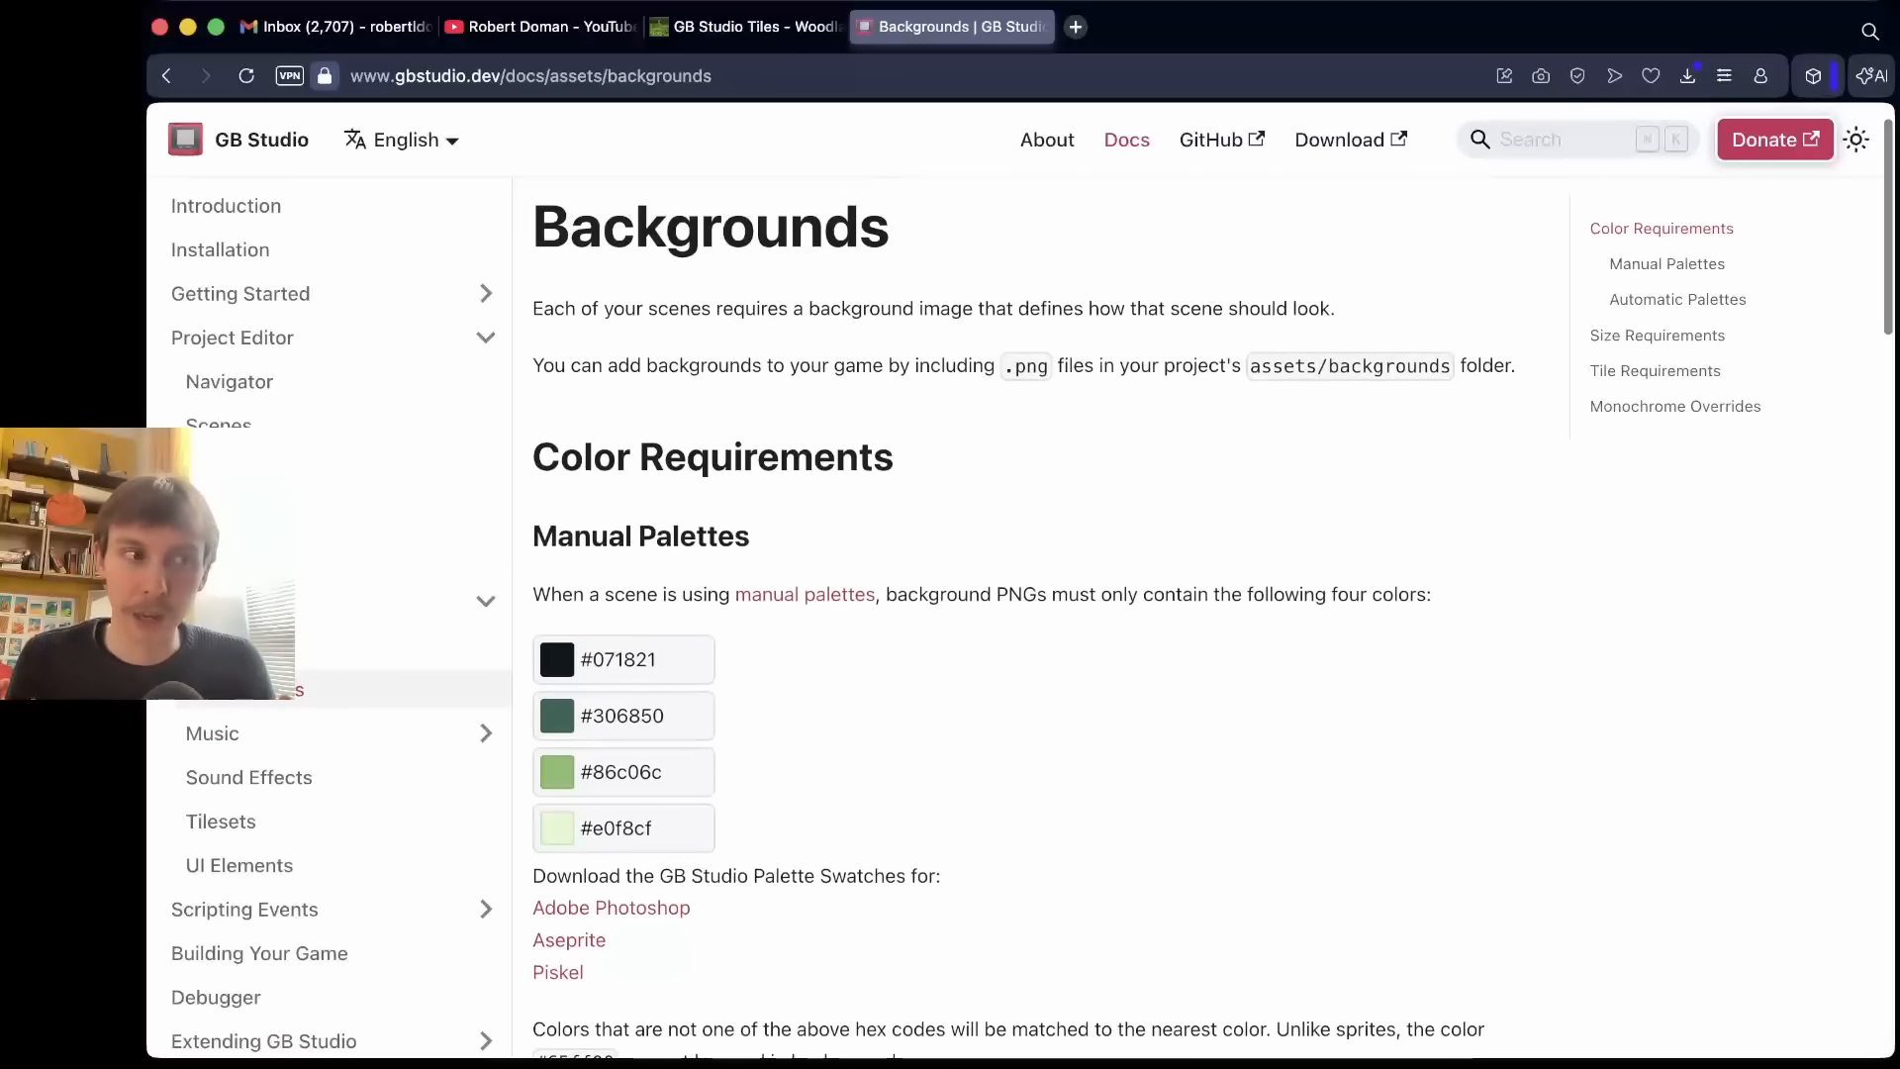
scroll(1128, 594, down, 10)
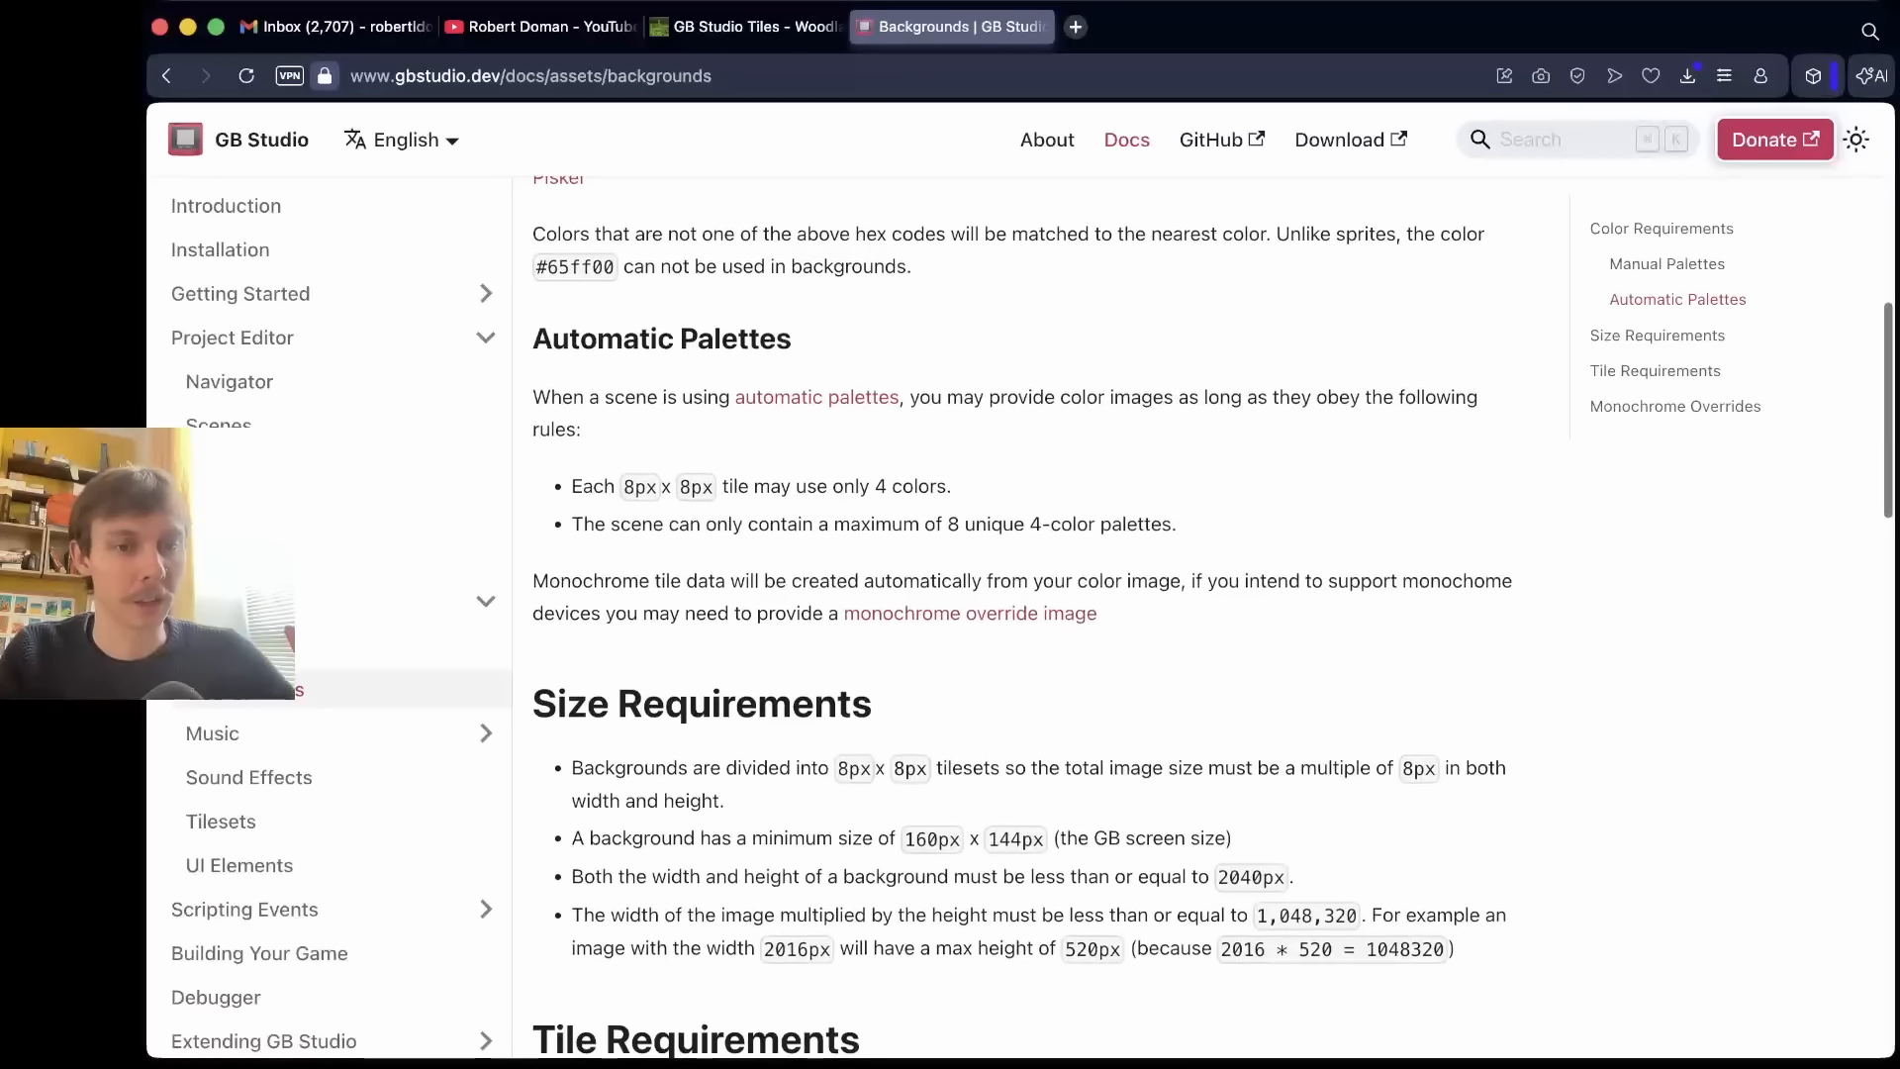
scroll(1129, 594, down, 3)
scroll(1128, 594, down, 2)
scroll(1128, 594, up, 13)
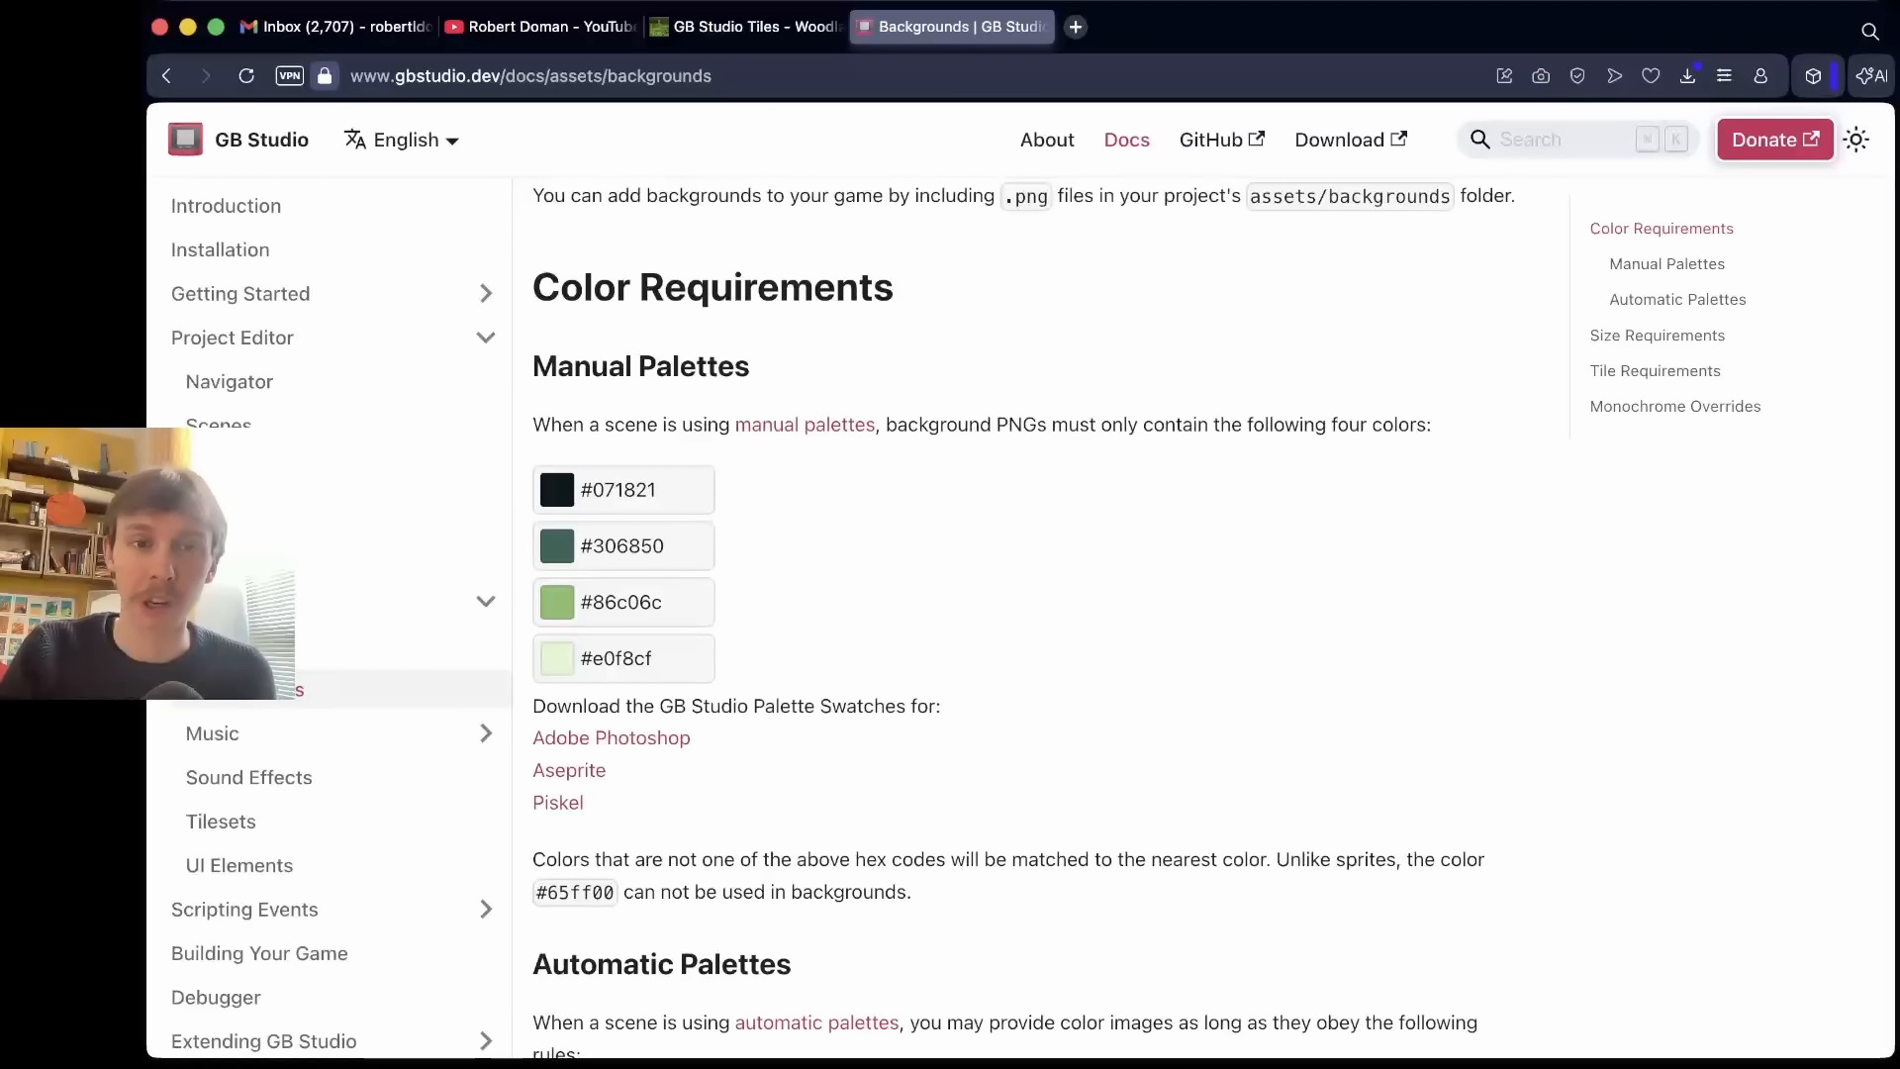
scroll(1128, 593, up, 3)
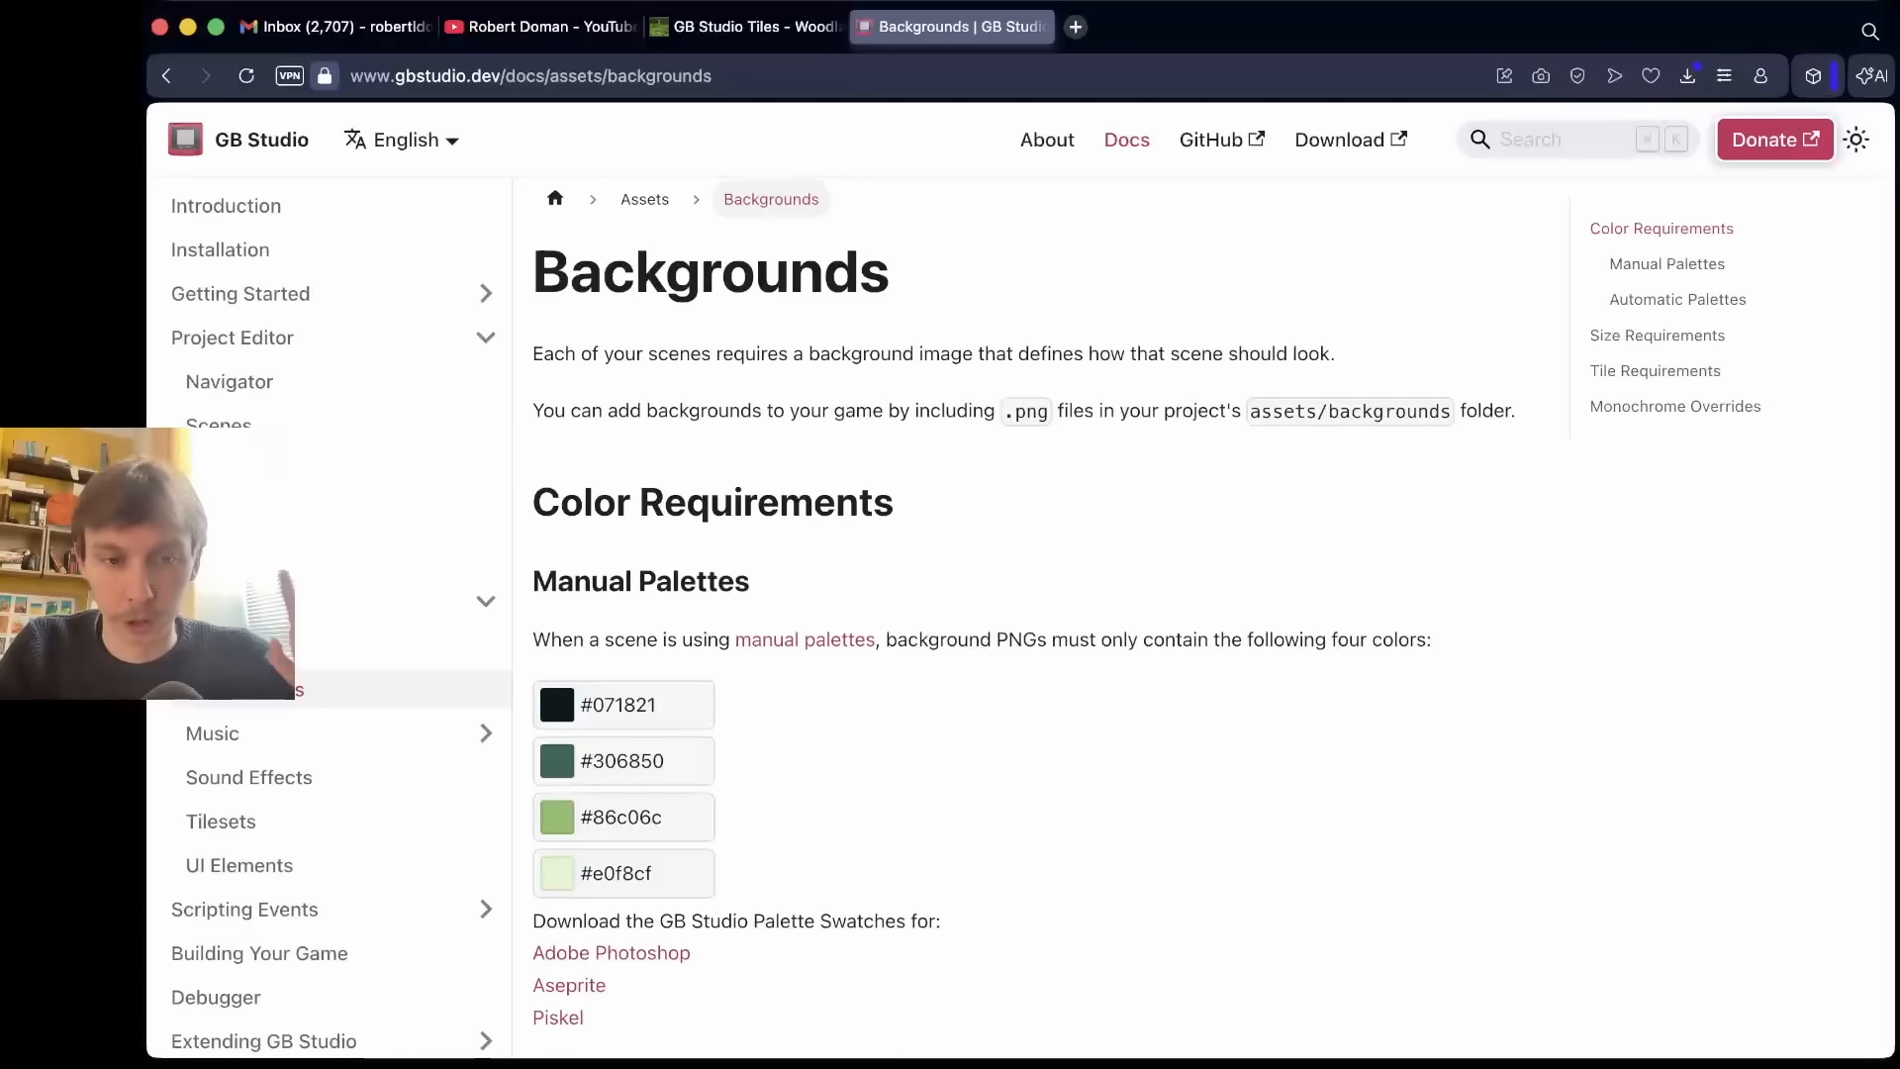
- Read the Automatic Palettes rules on the Backgrounds page
scroll(1128, 593, down, 4)
scroll(1128, 594, down, 5)
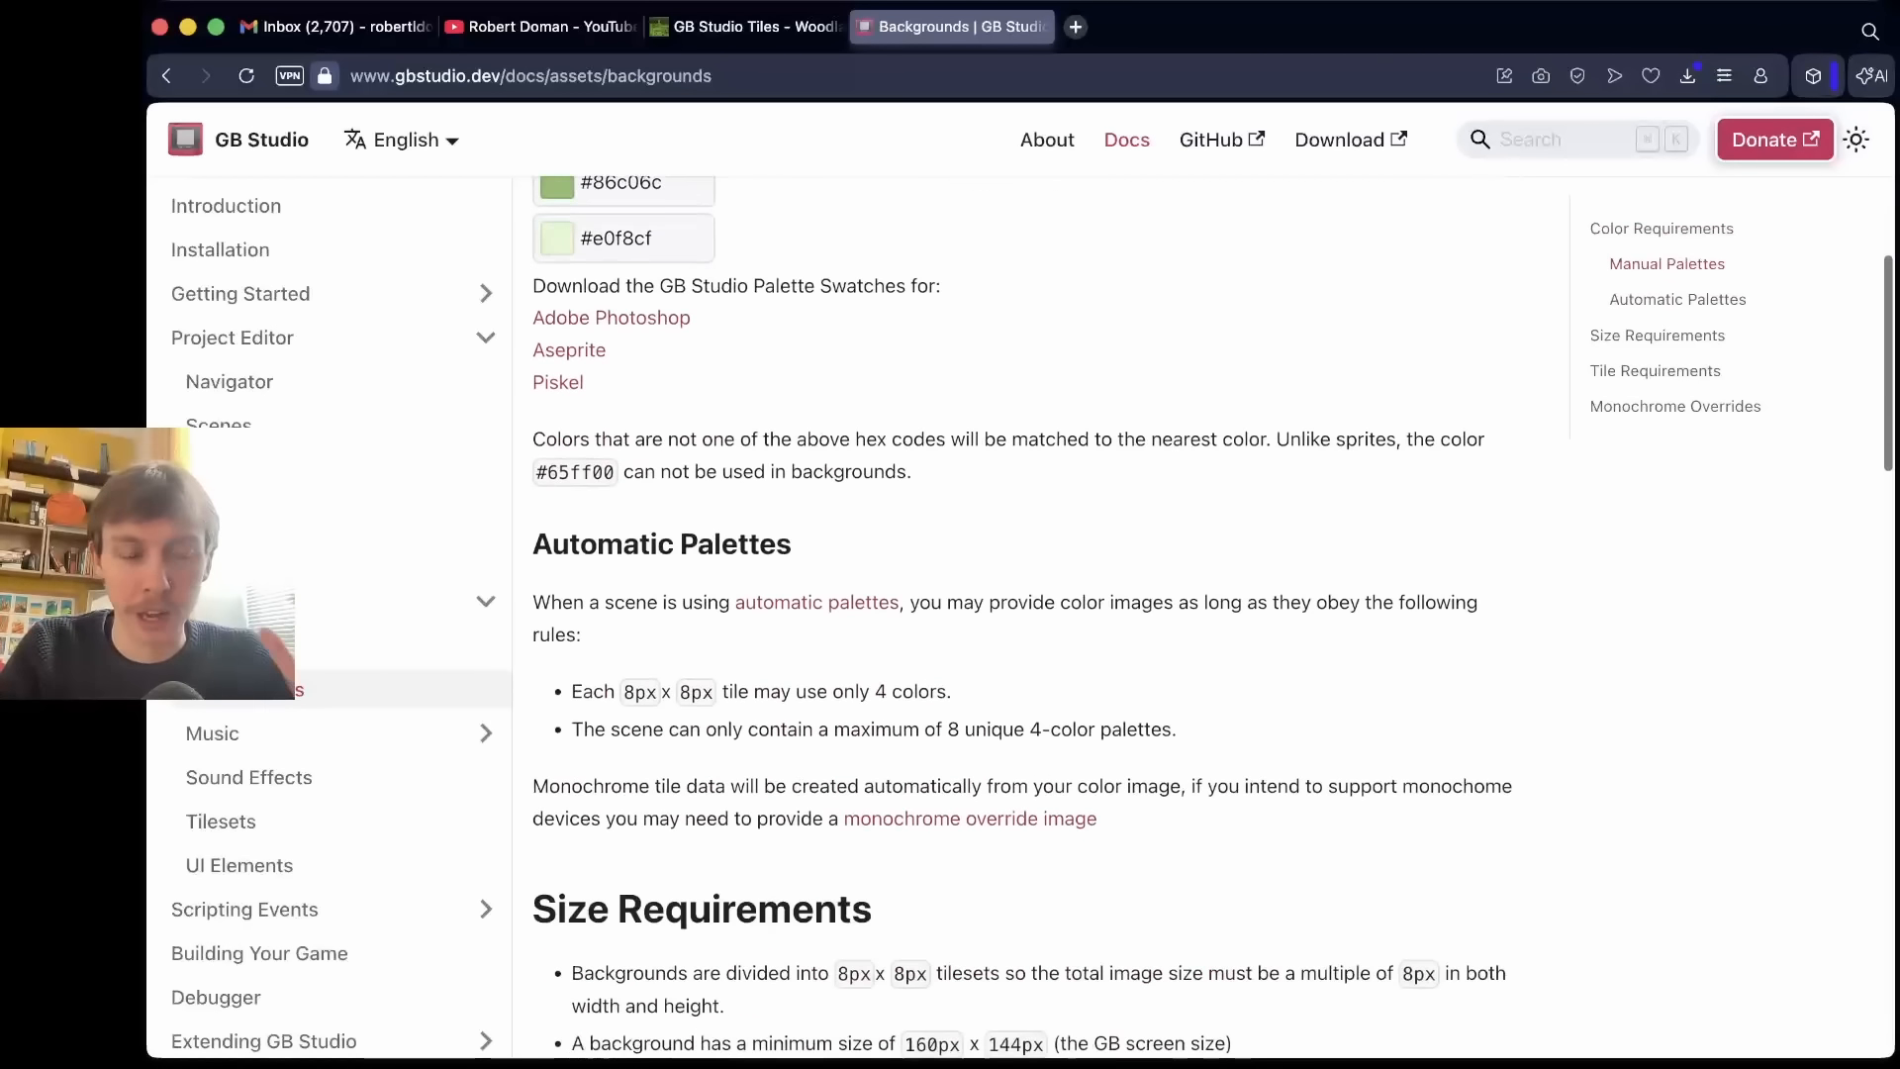
scroll(1128, 594, up, 1)
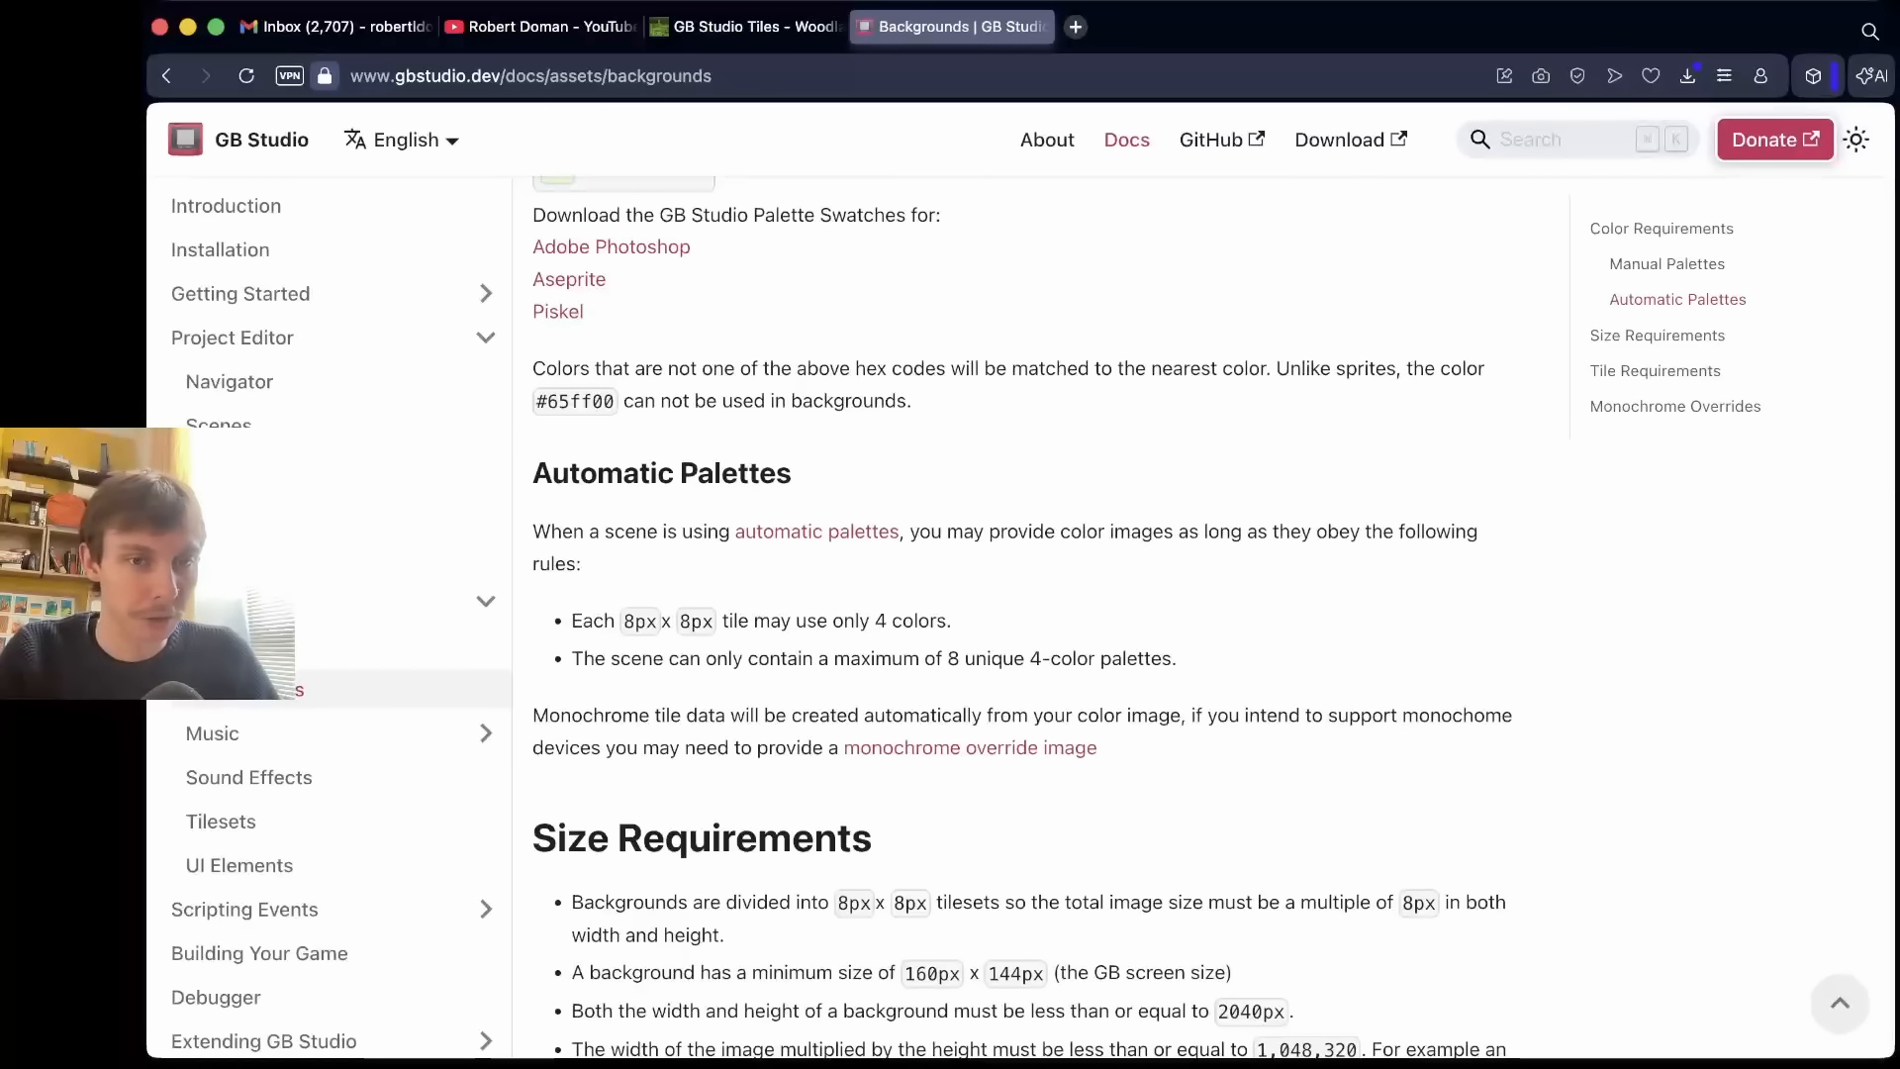
scroll(1128, 594, up, 2)
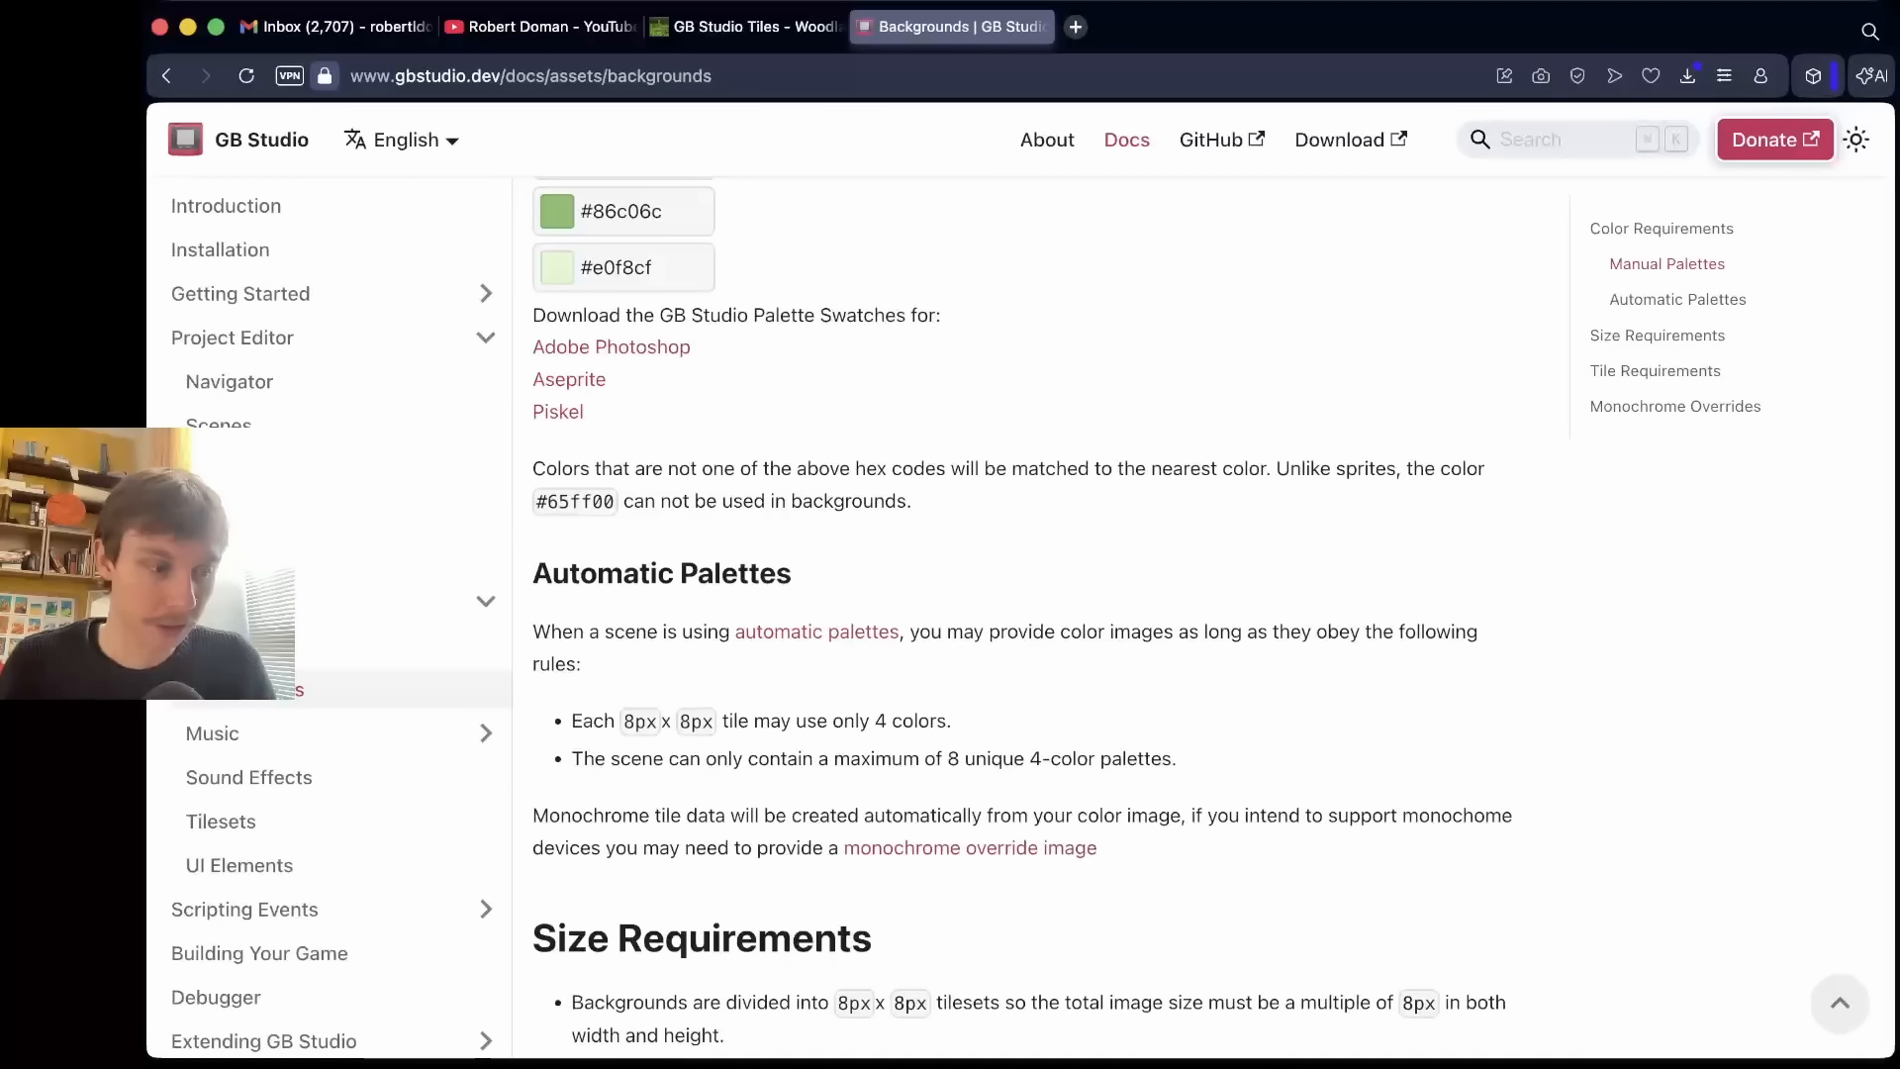
scroll(1029, 608, down, 3)
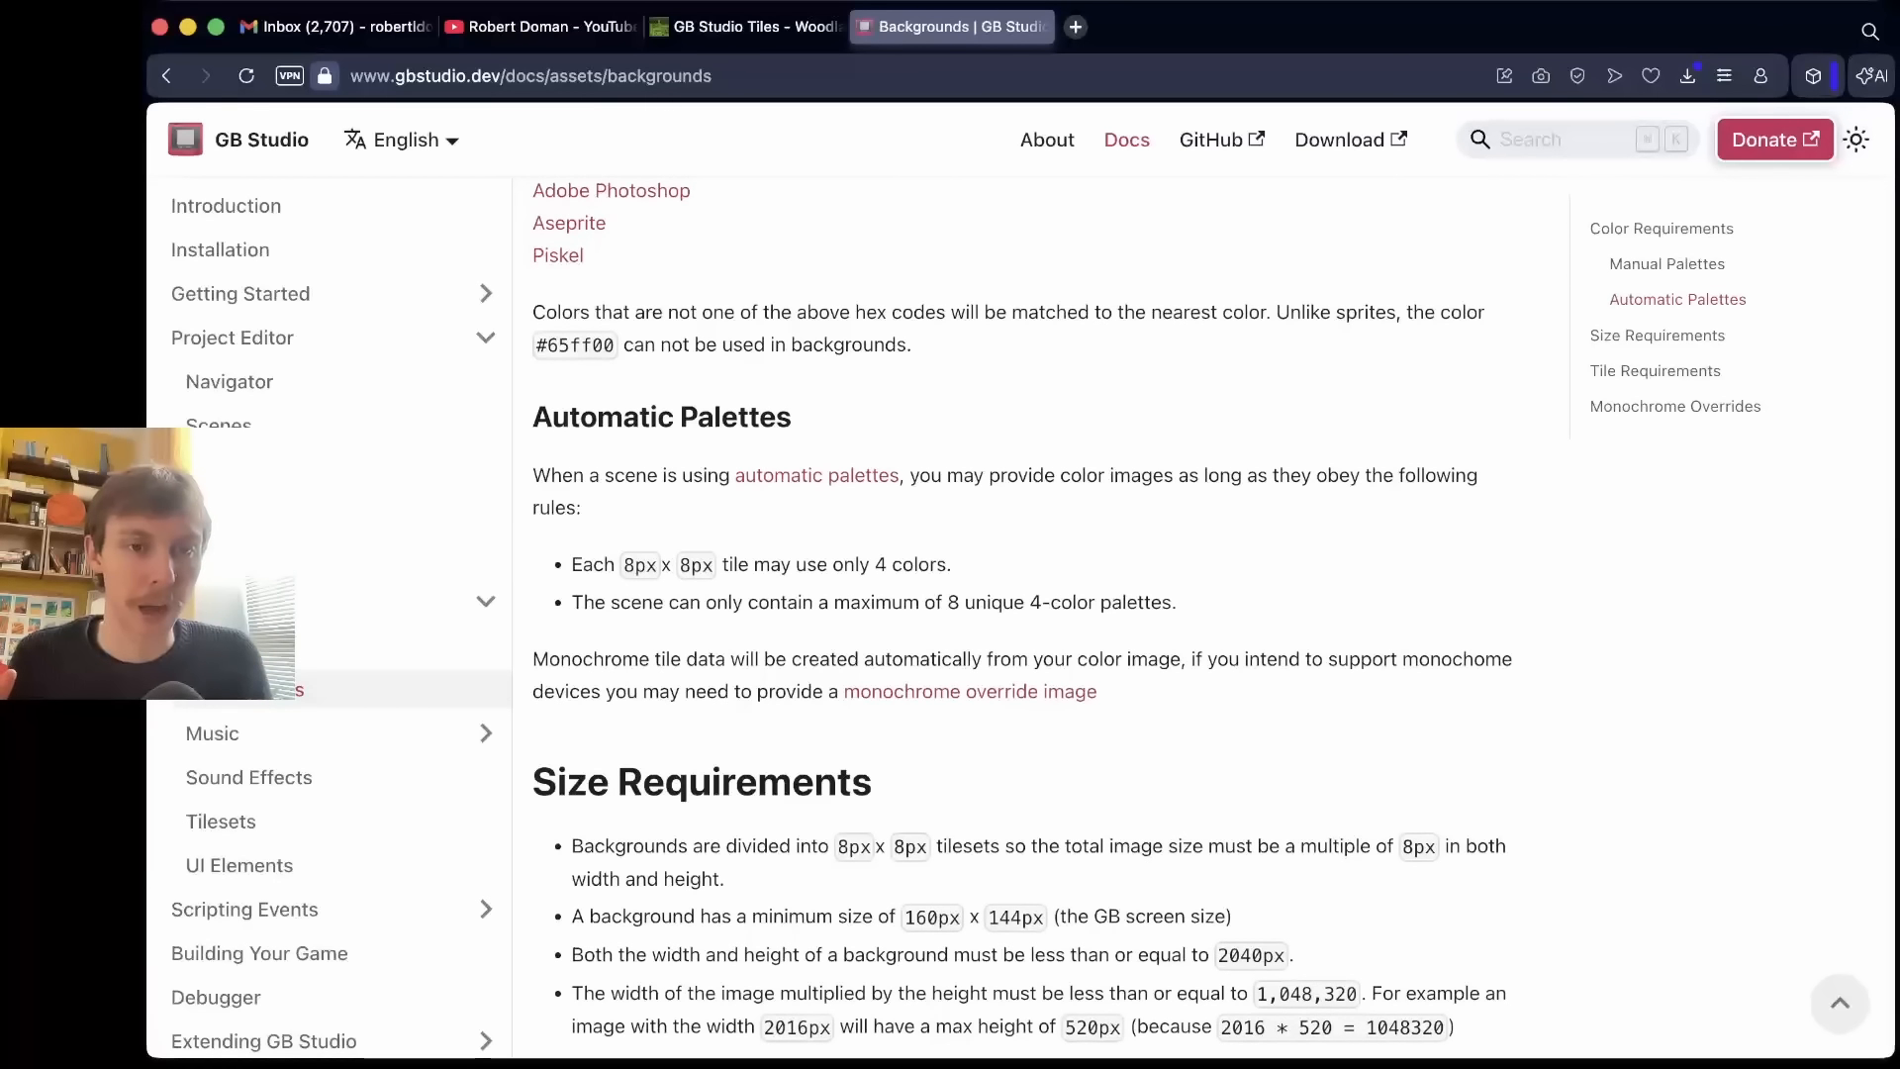
scroll(1022, 610, down, 1)
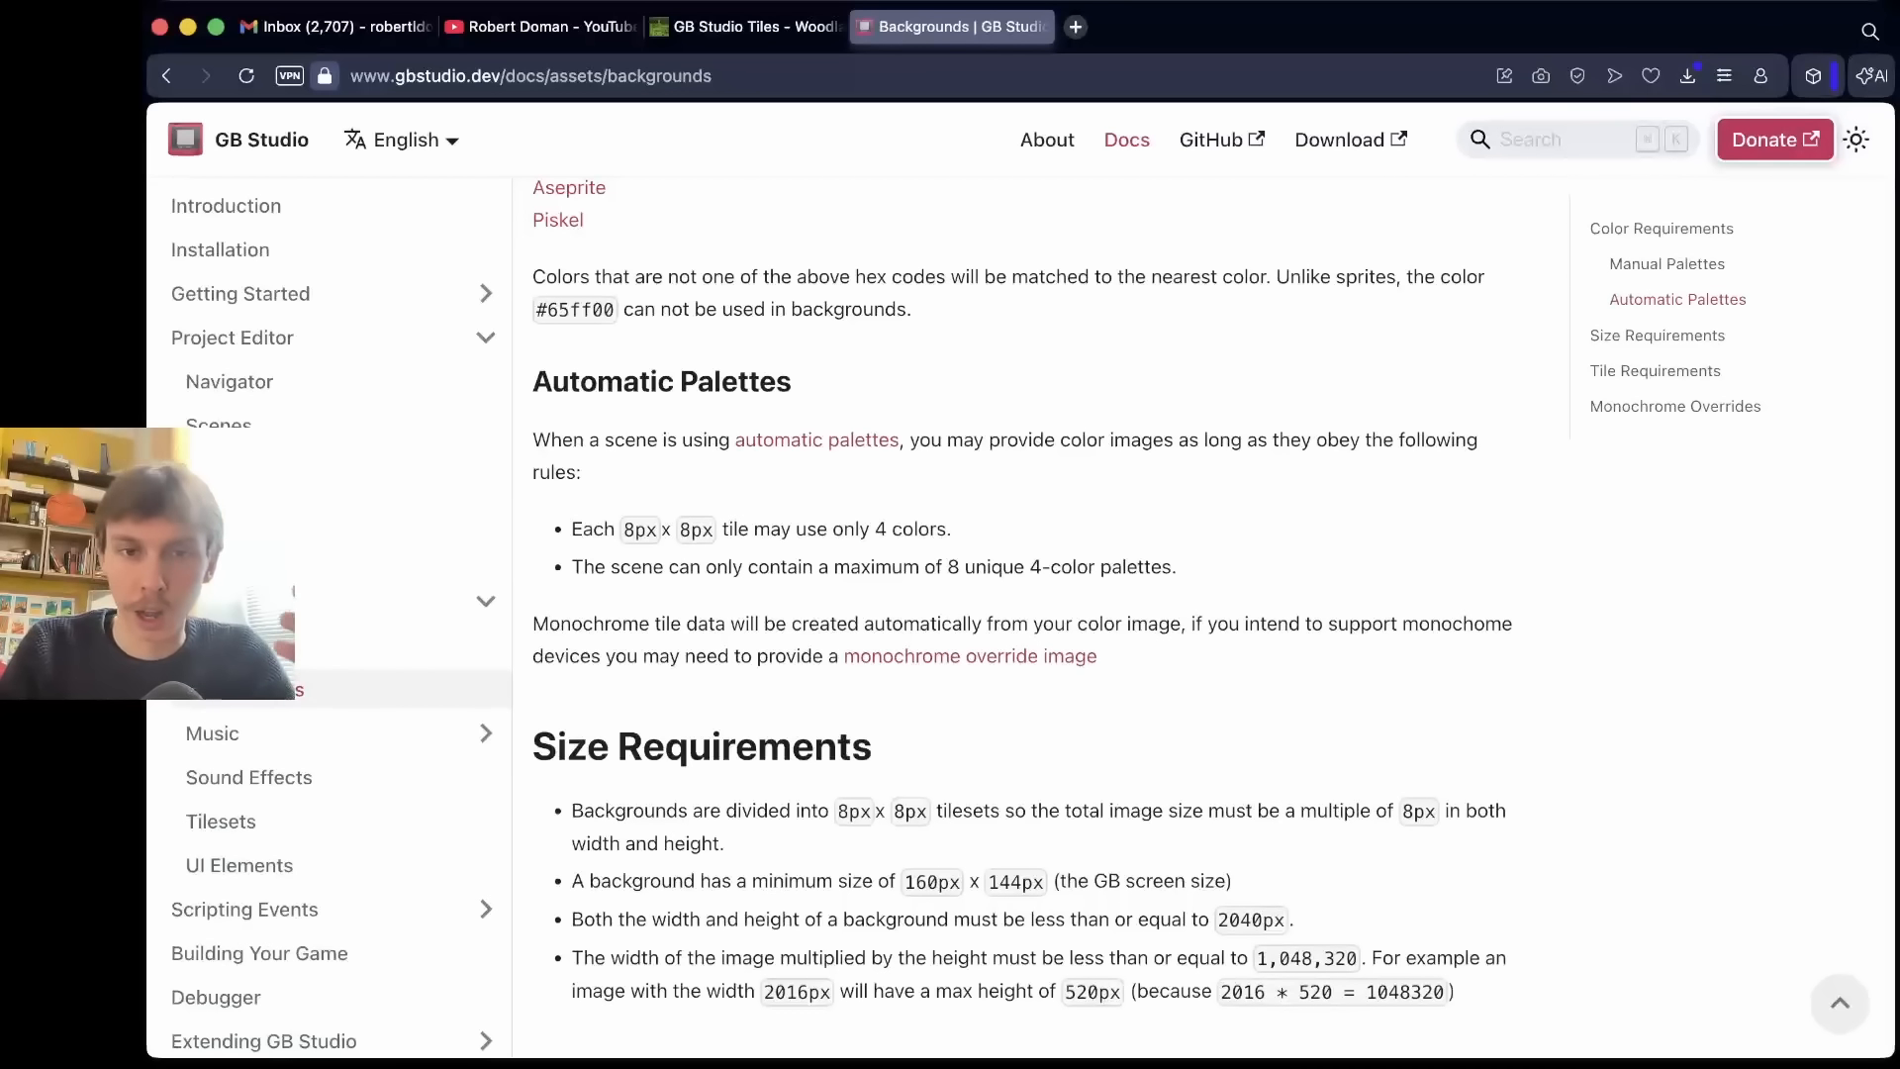
- Review the Manual Palettes section and its four allowed background colors
scroll(1023, 609, up, 10)
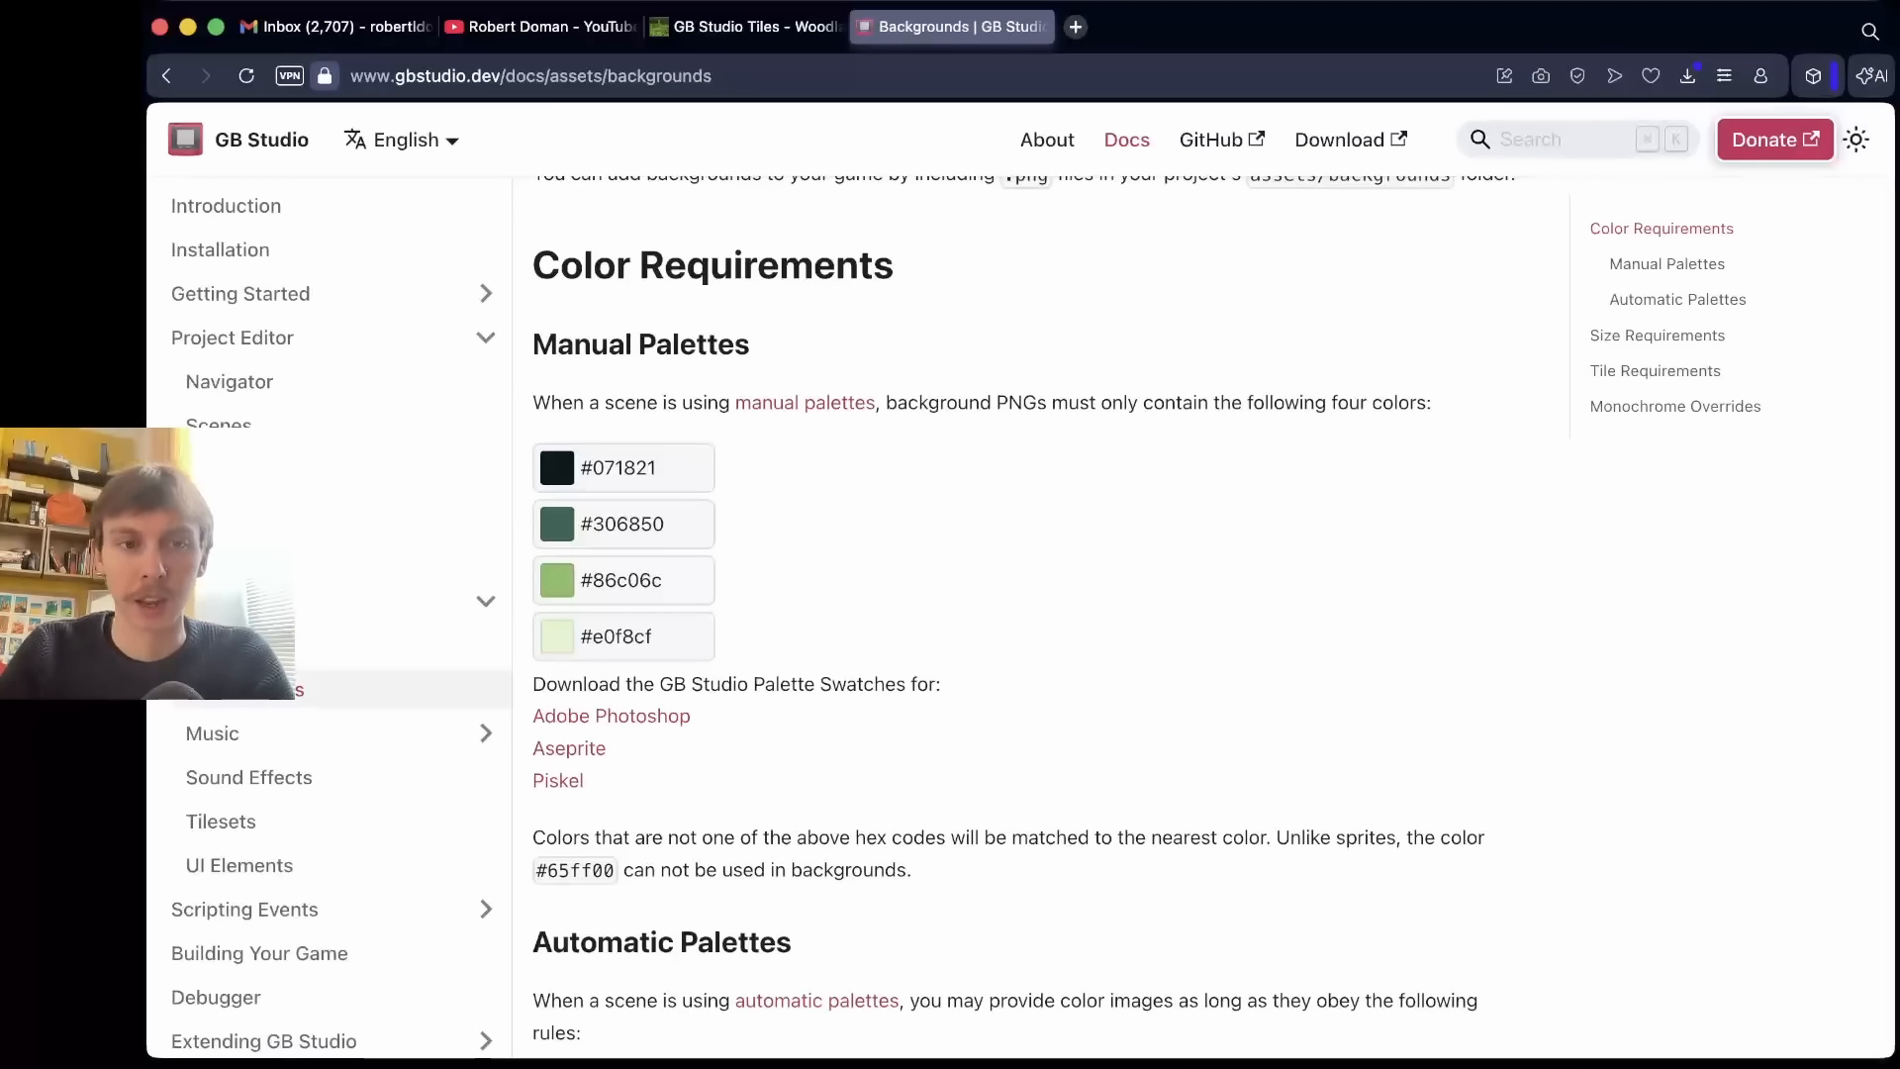
scroll(1129, 617, down, 3)
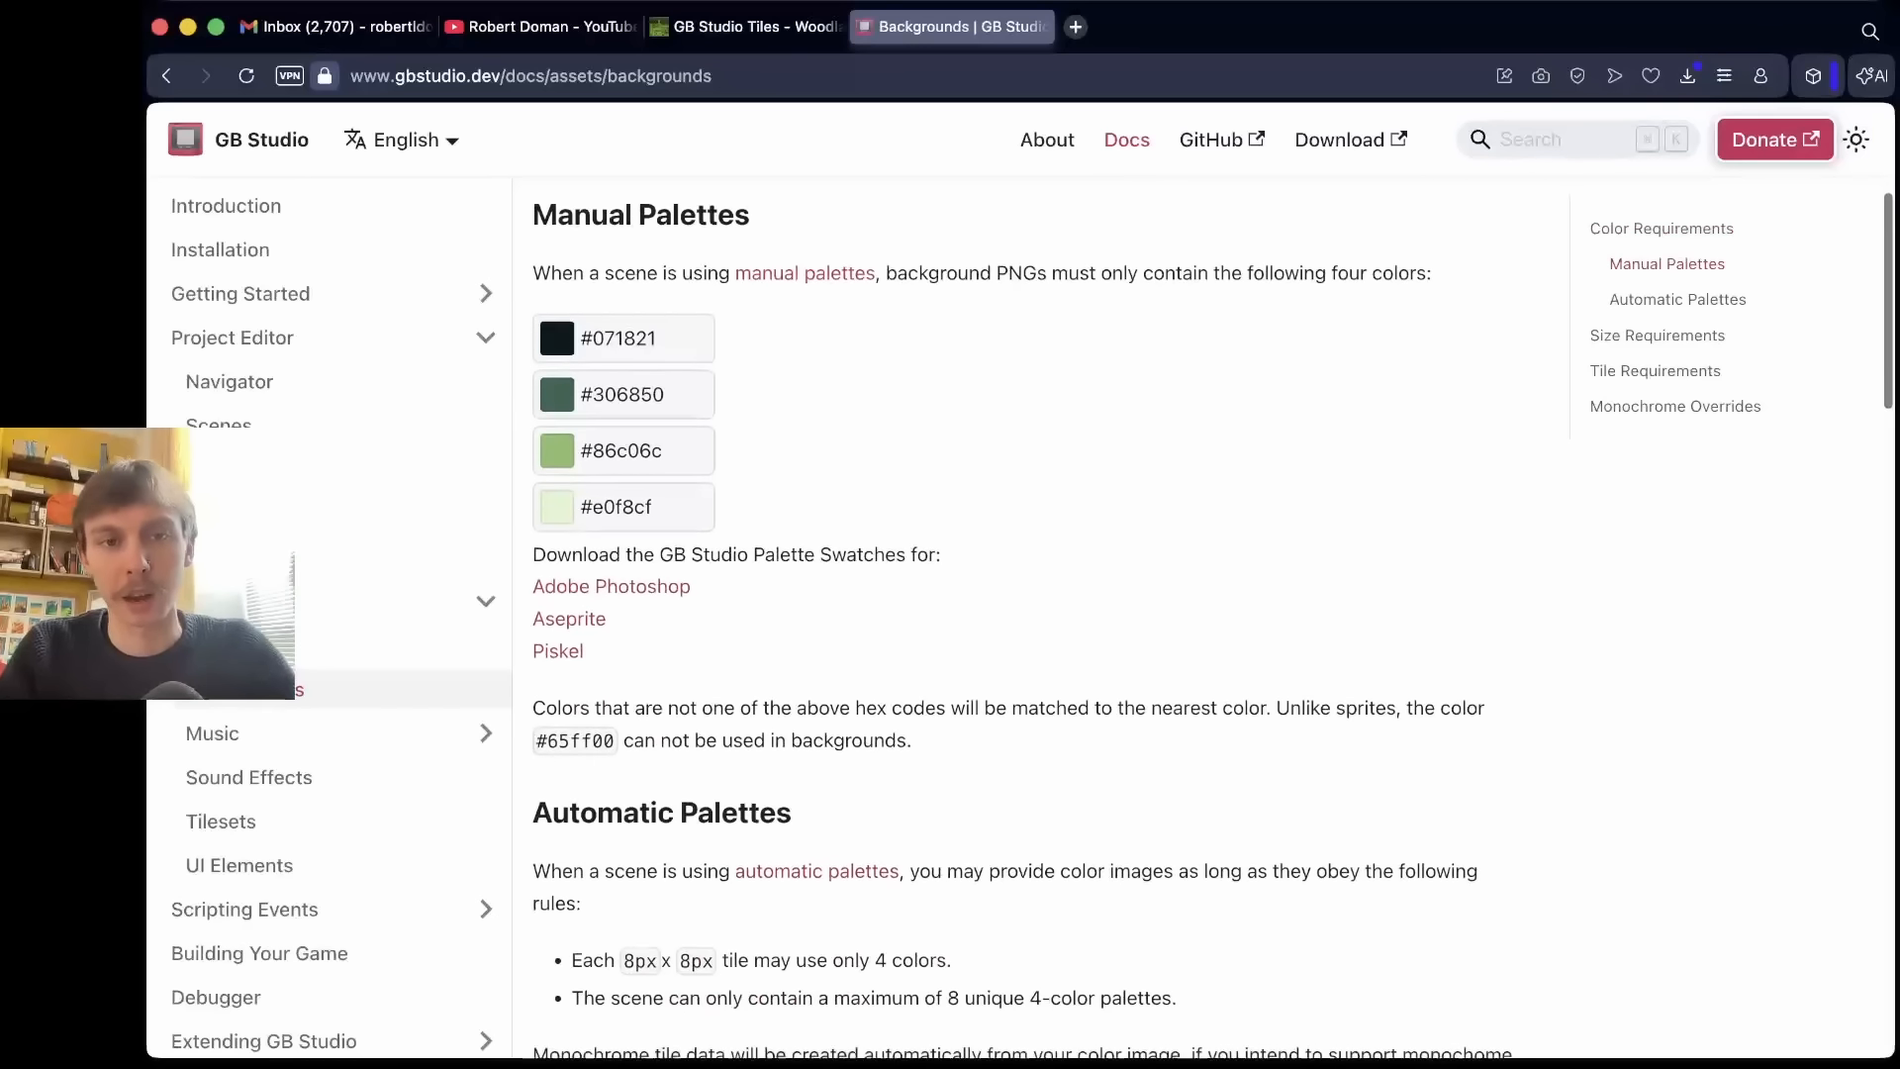
scroll(1130, 617, down, 1)
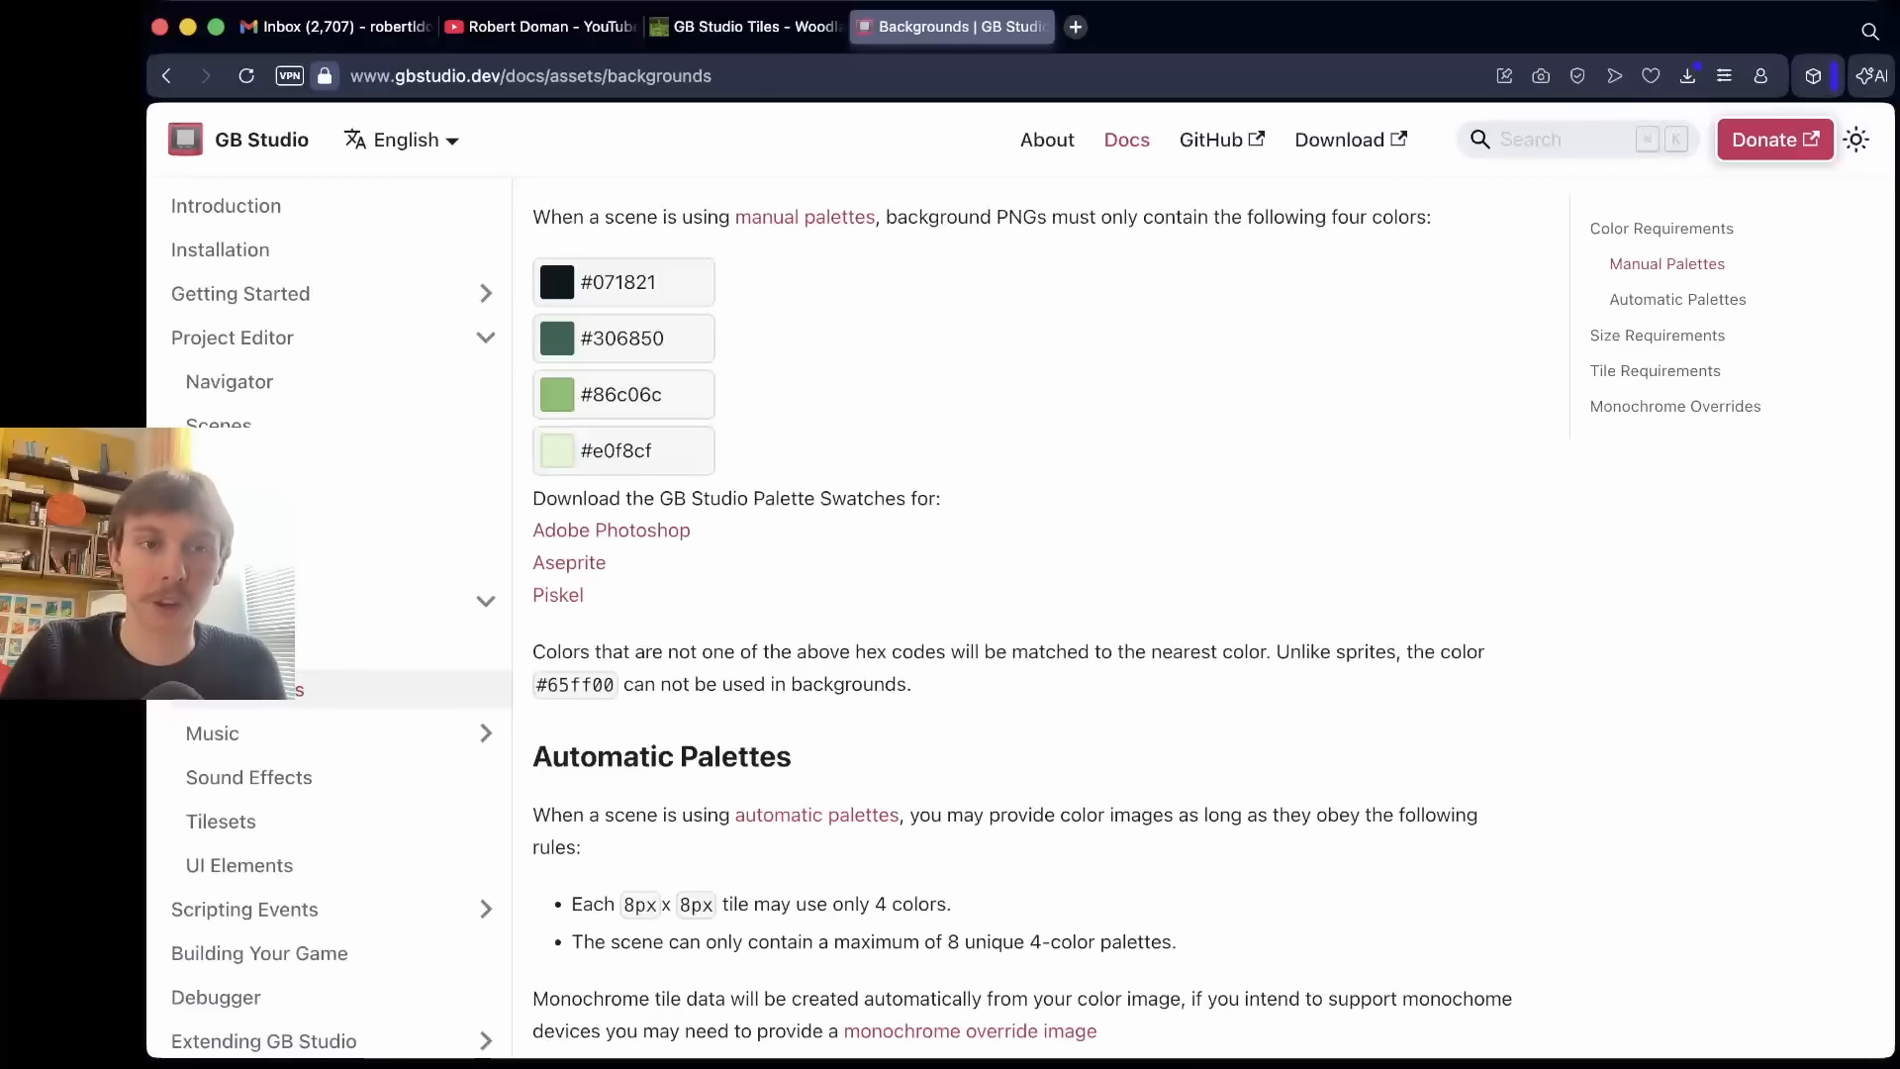
scroll(1029, 613, up, 1)
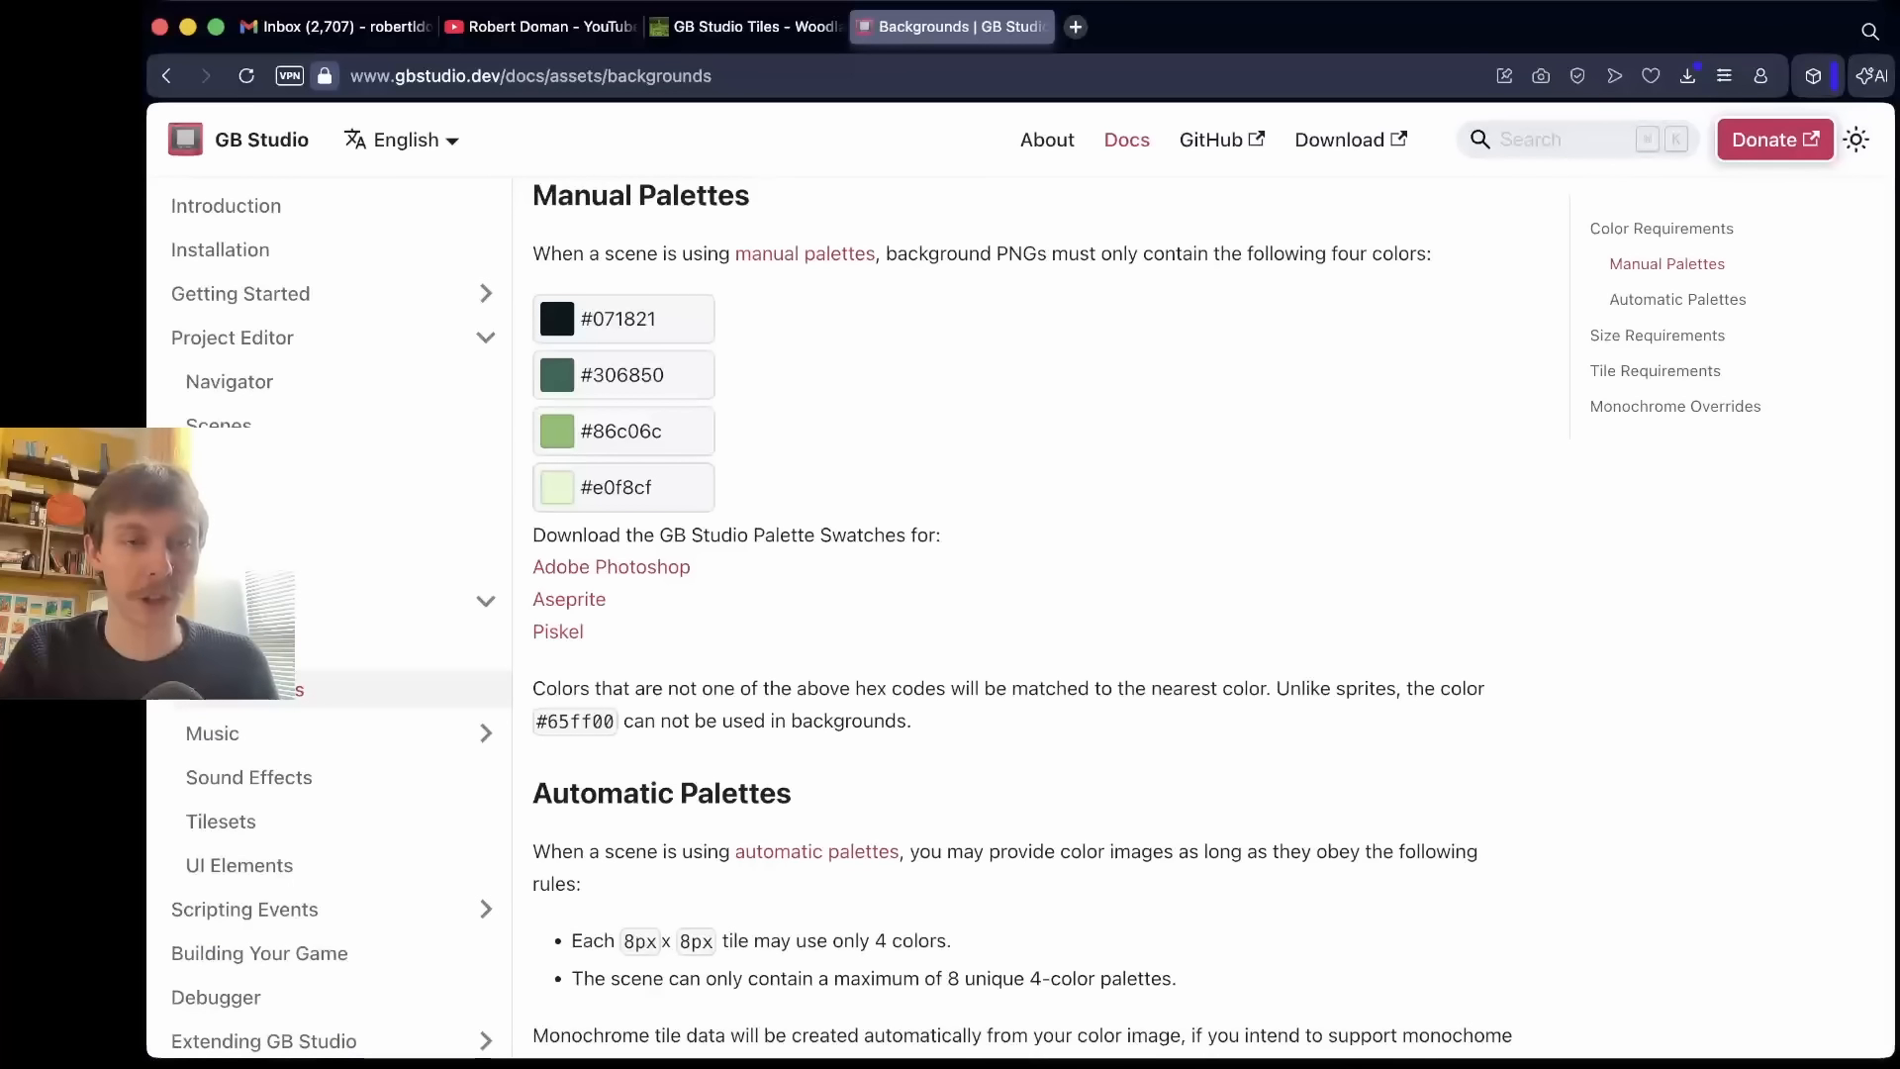
scroll(1030, 614, up, 1)
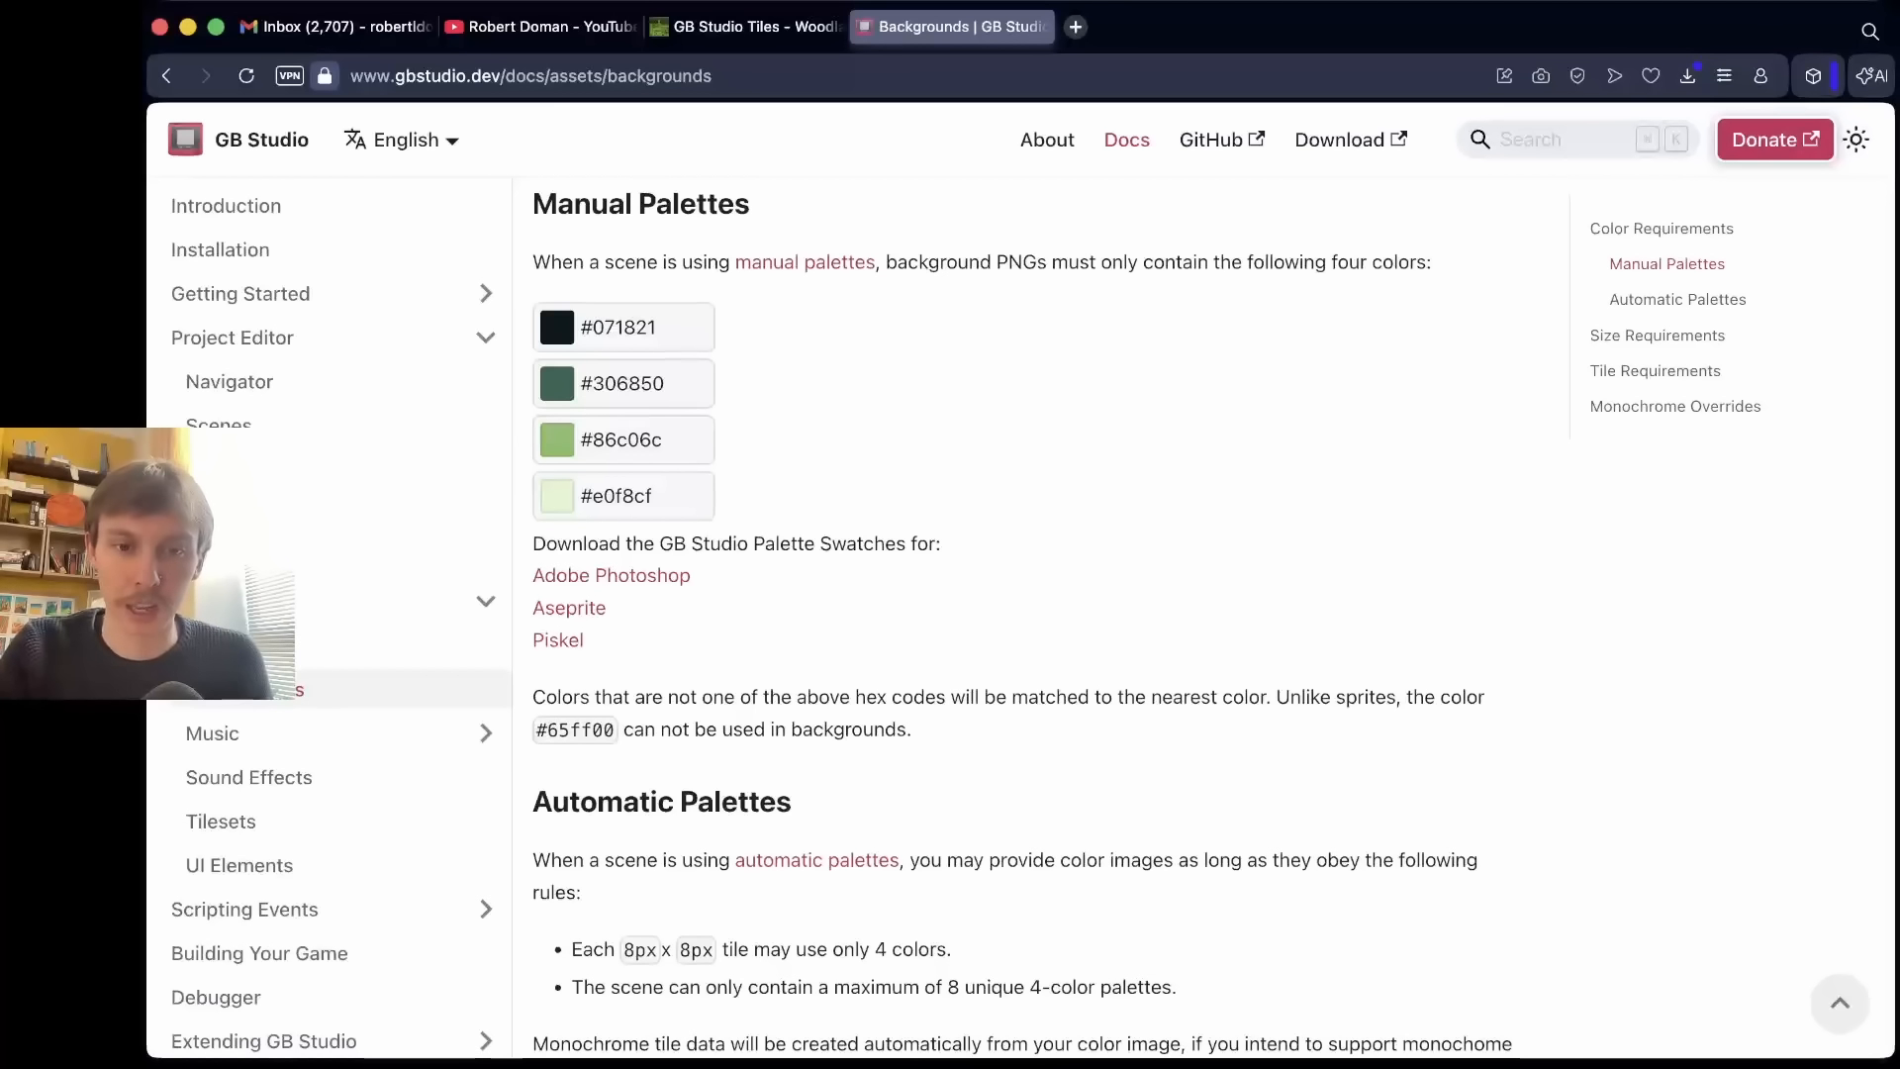
- Check the Size Requirements and Tile Requirements for background images
scroll(1025, 614, down, 5)
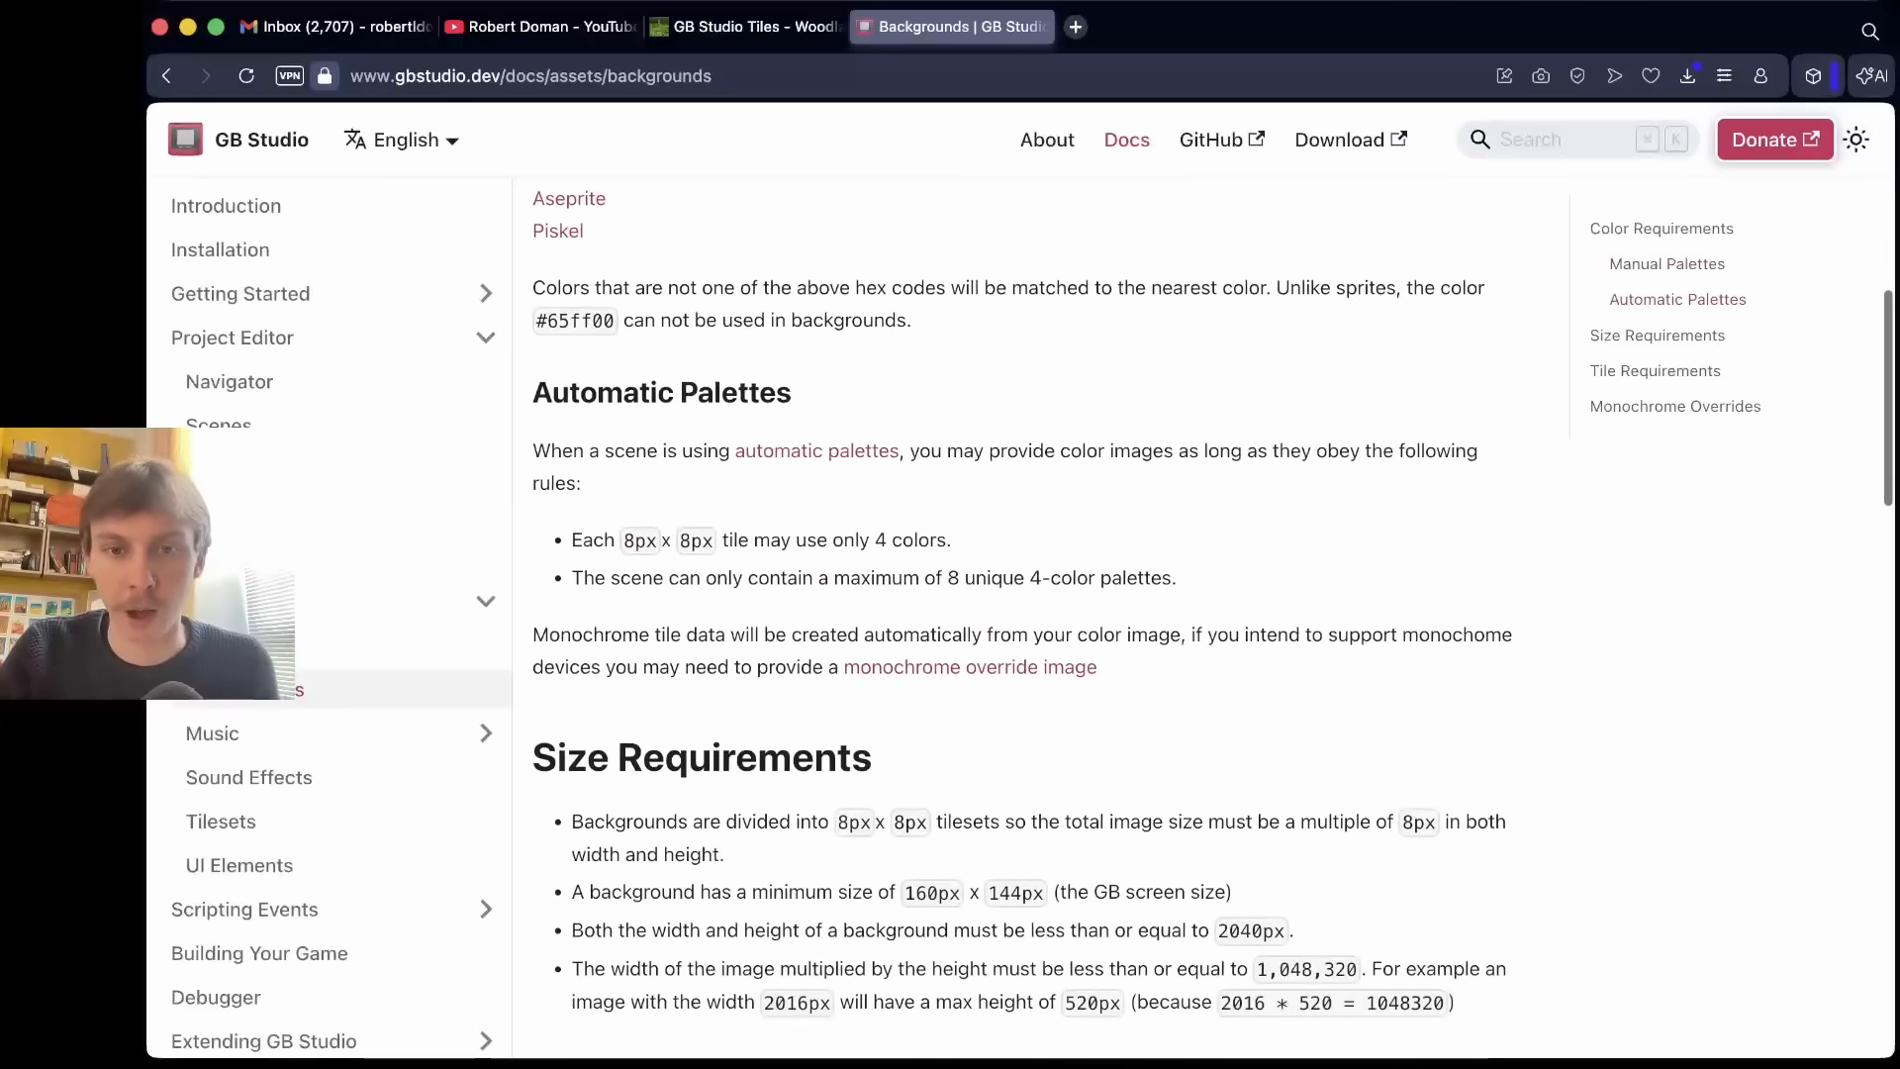
scroll(1026, 614, down, 4)
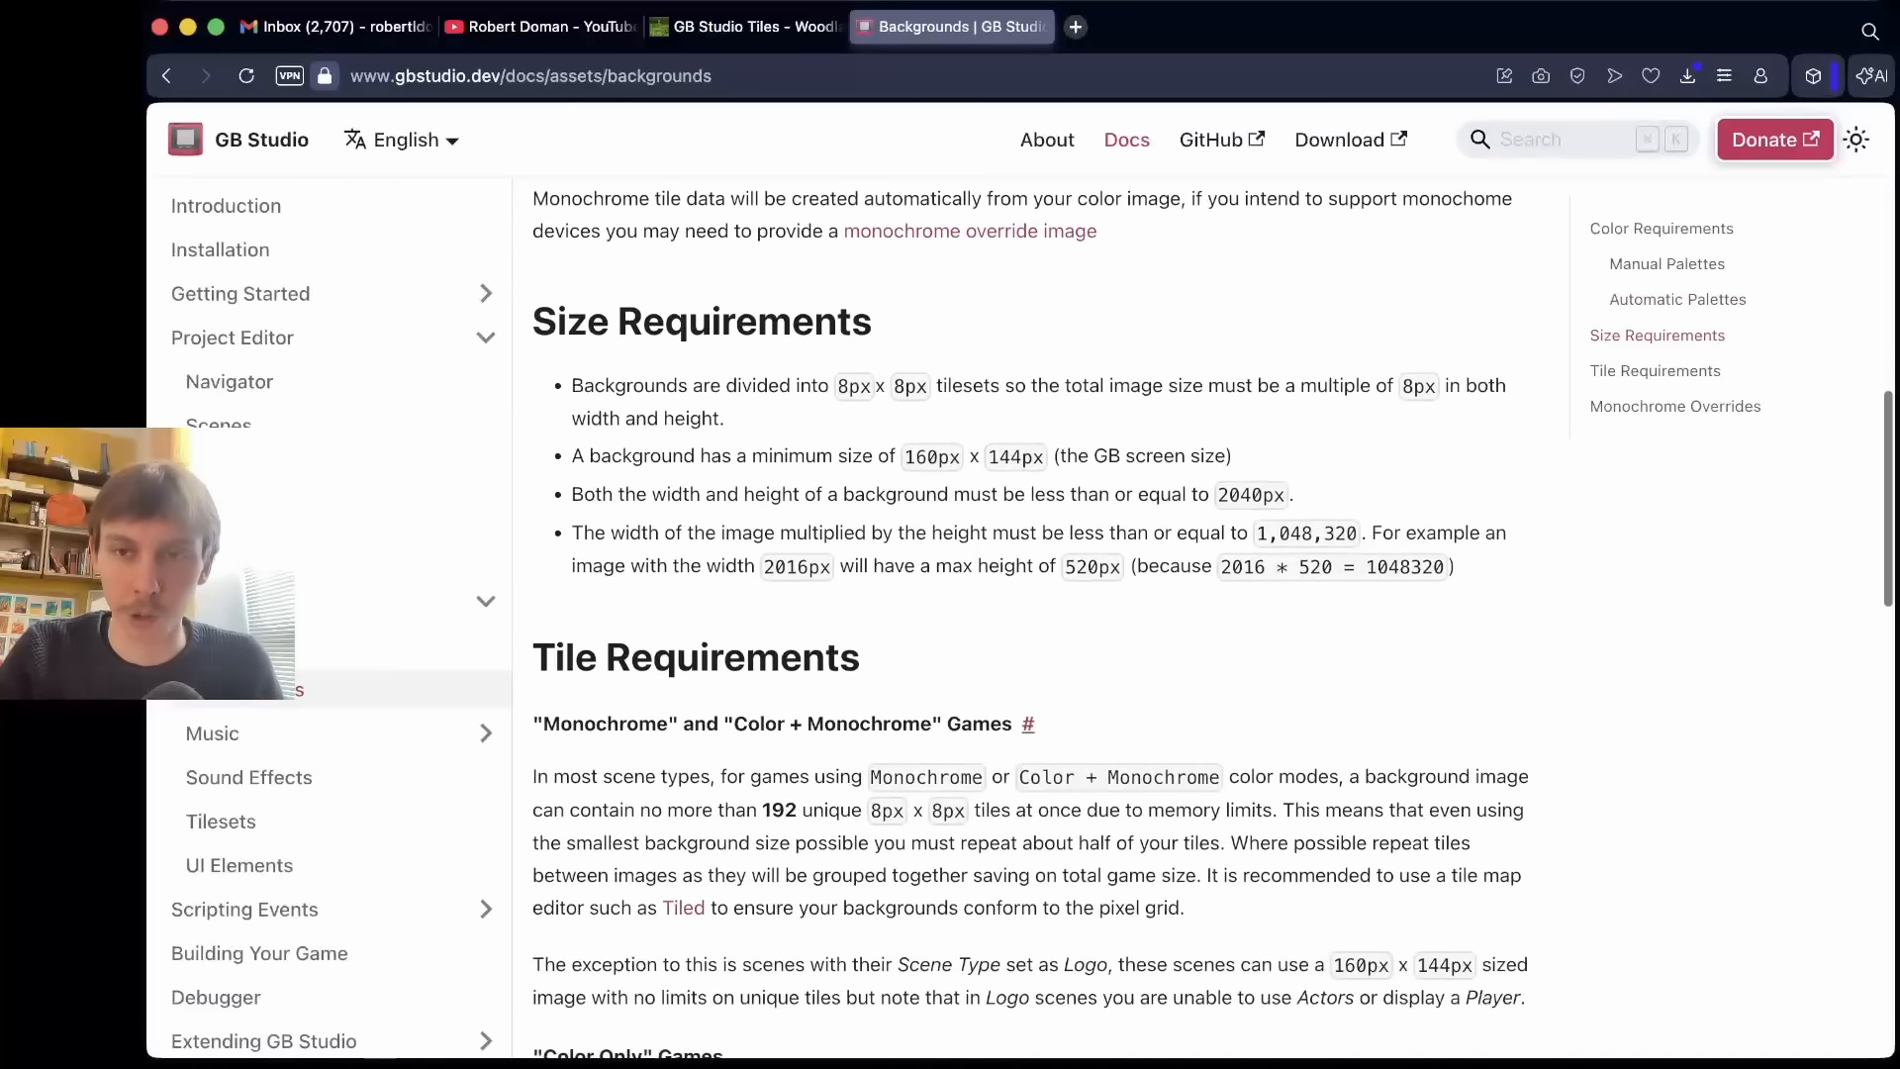
scroll(1025, 614, up, 7)
scroll(1020, 613, up, 4)
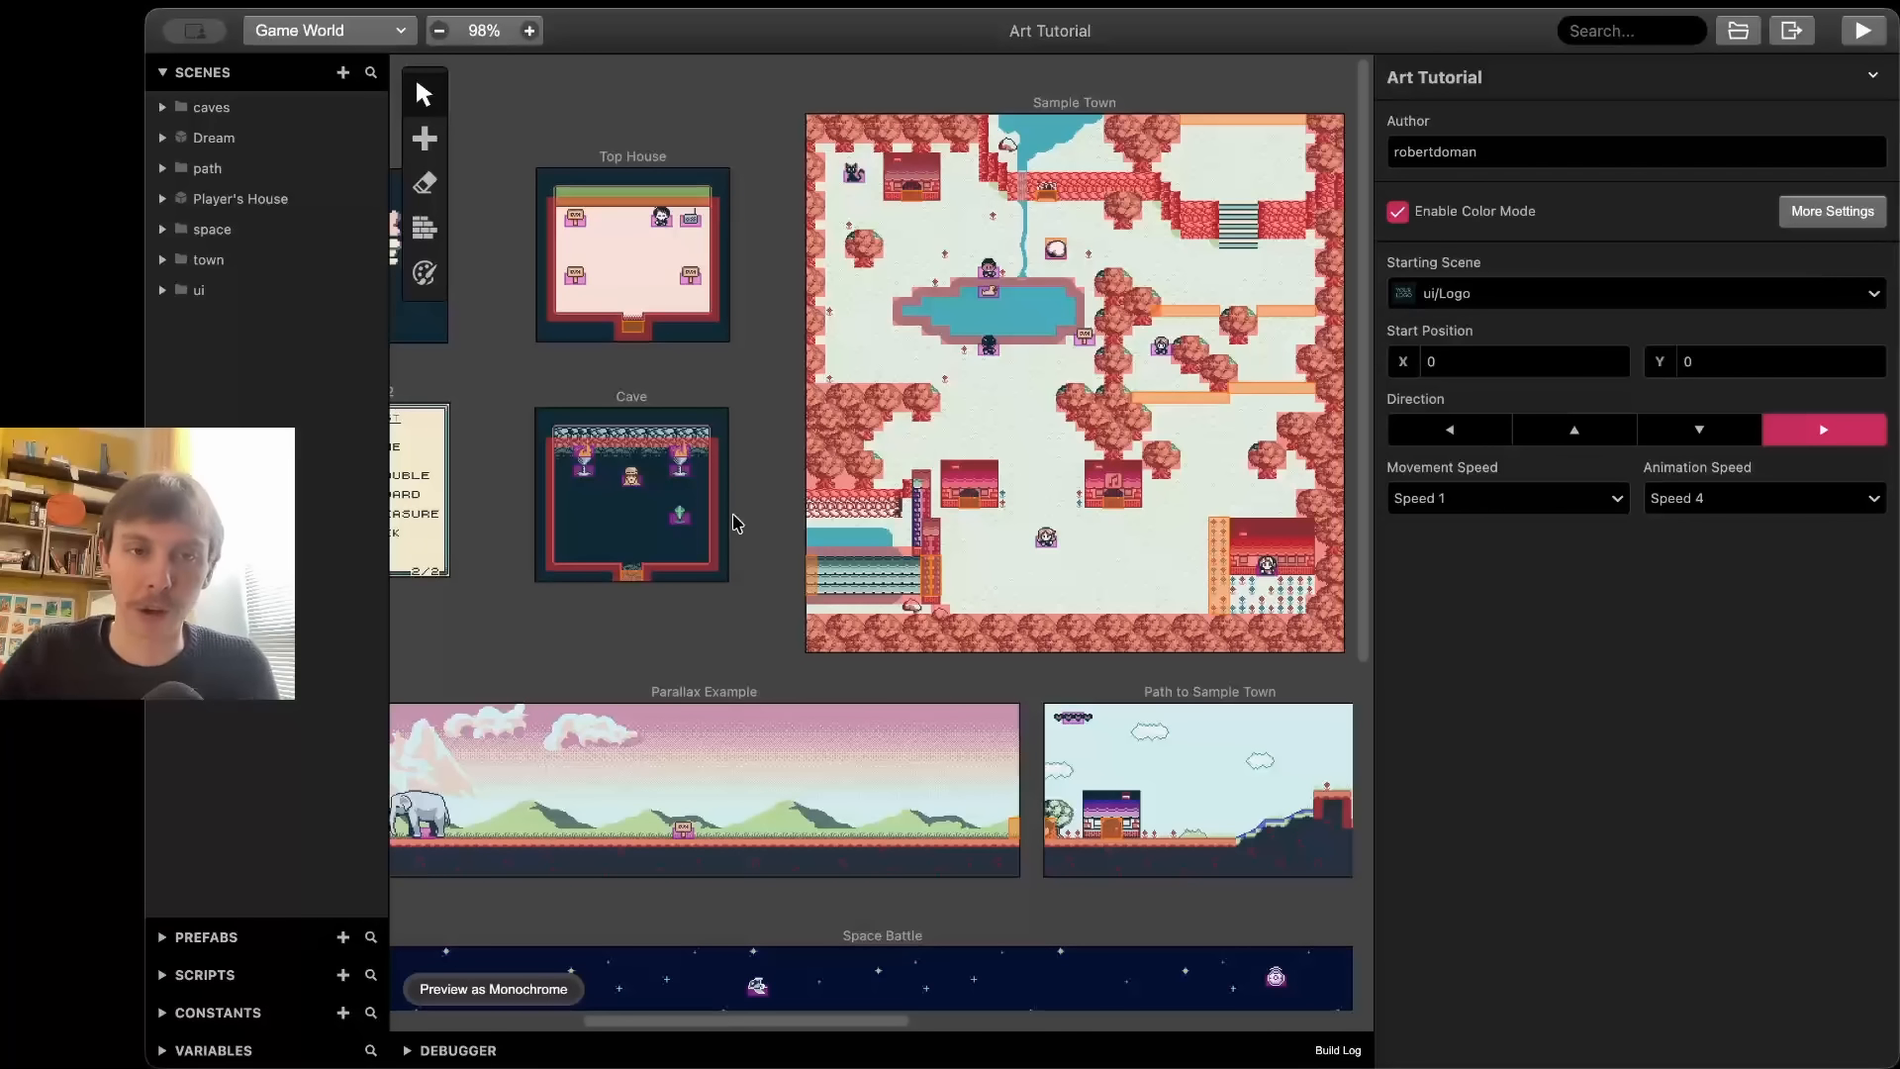
- Switch to GB Studio and colorize a short row of grass tiles above Sample Town's pond with the third, orange-red background palette
scroll(1027, 445, left, 3)
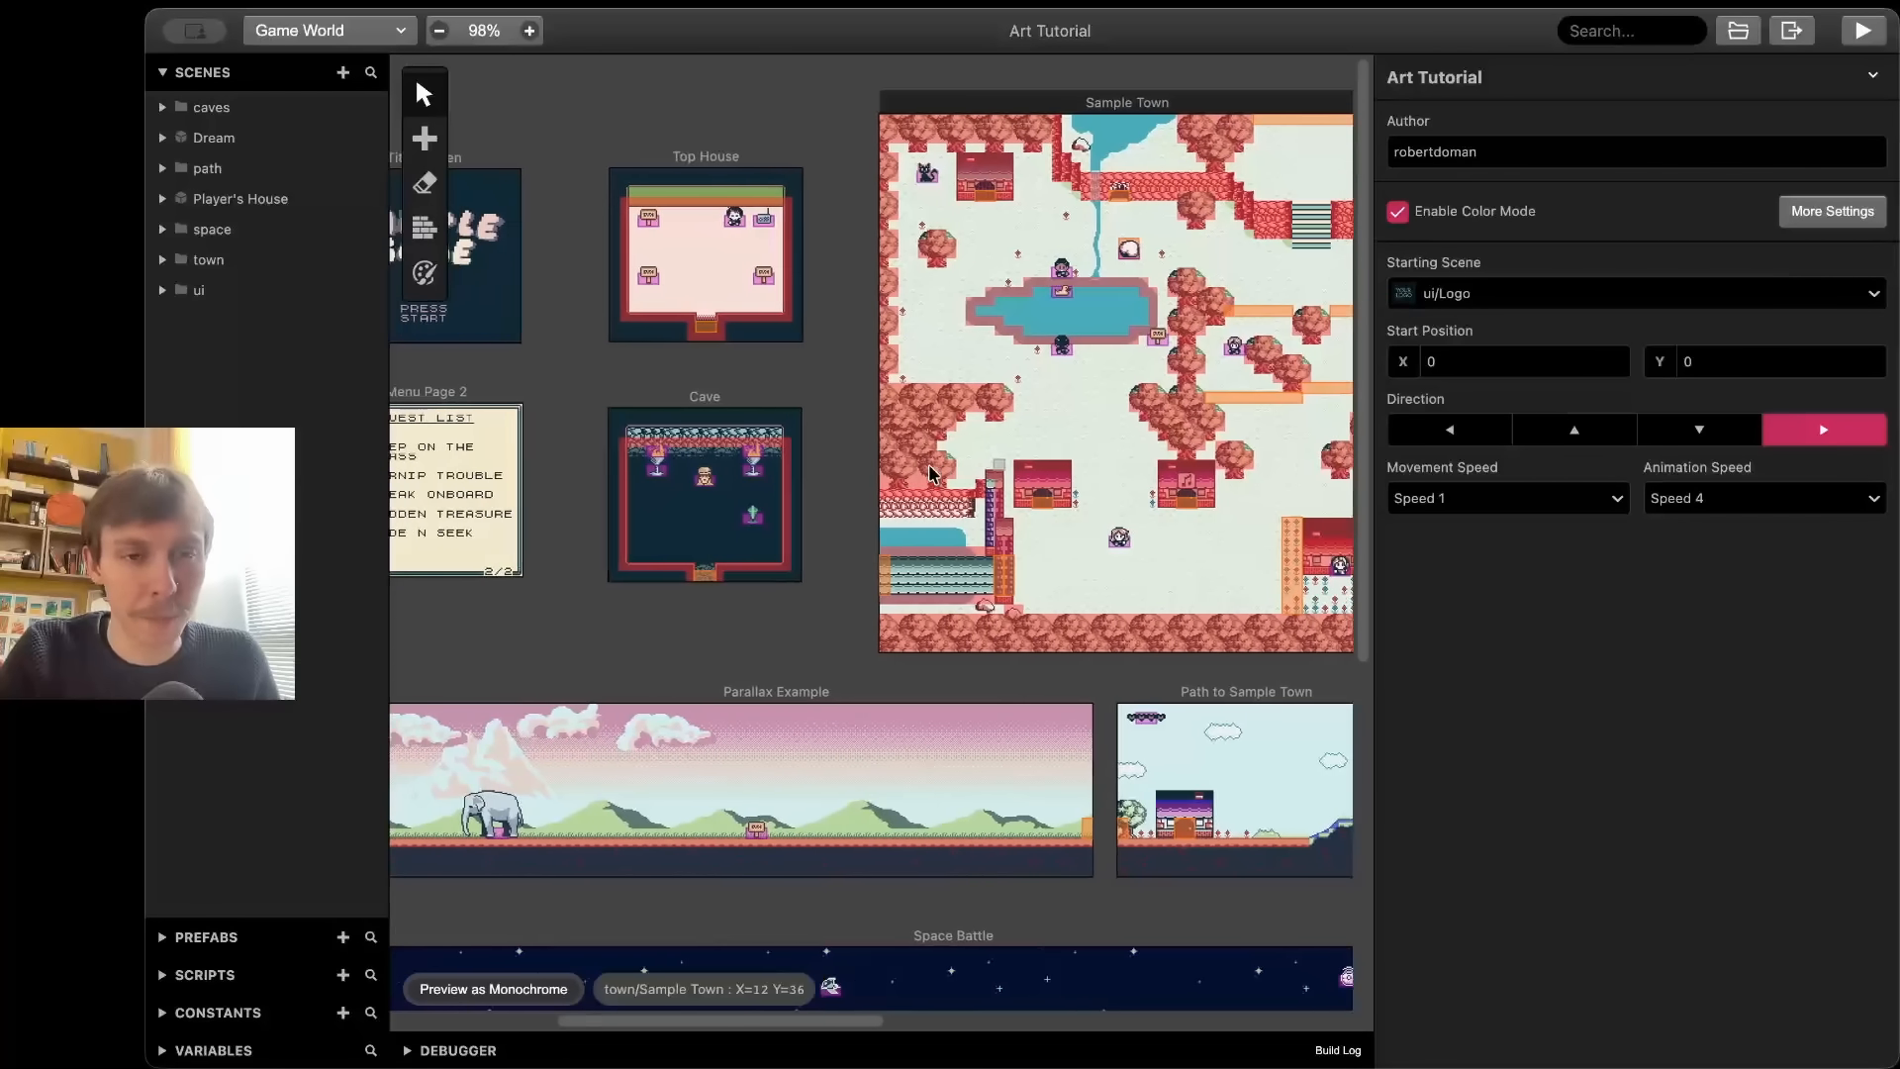
scroll(930, 473, left, 6)
scroll(671, 358, up, 6)
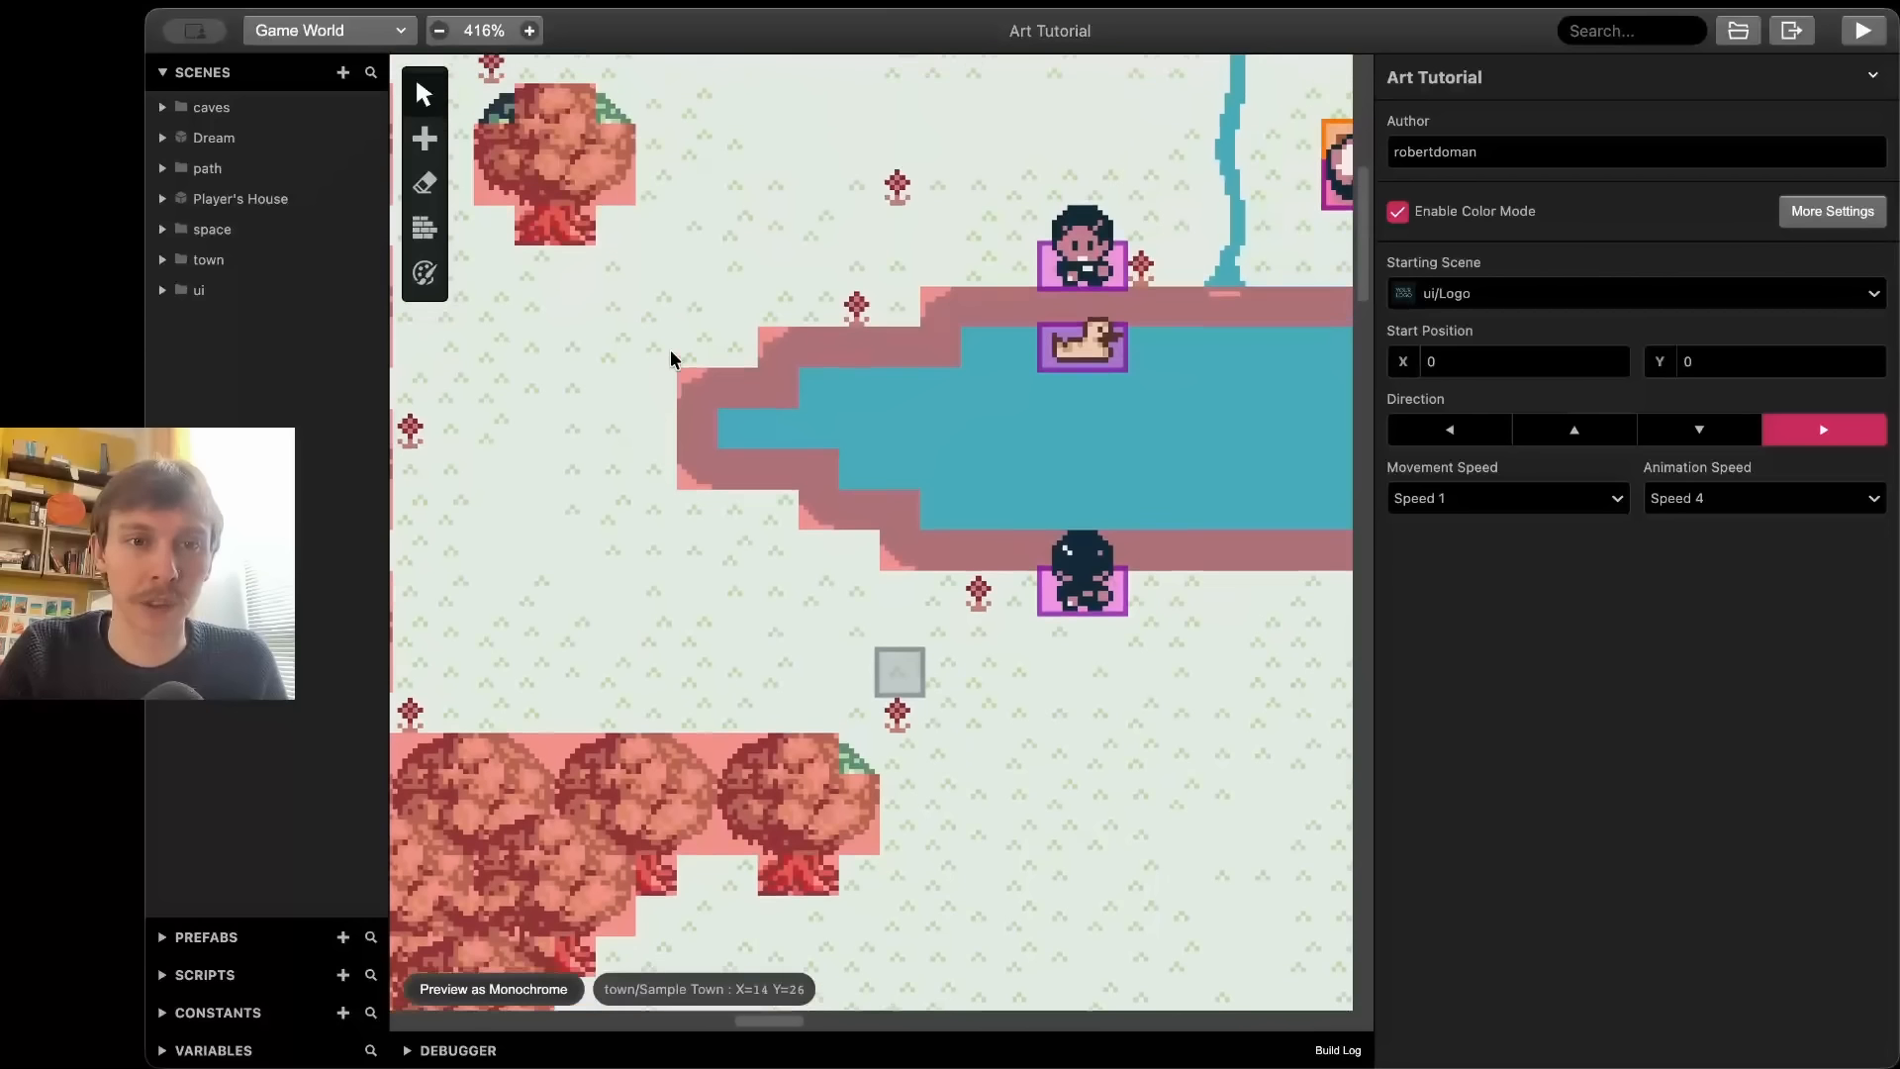
click(425, 275)
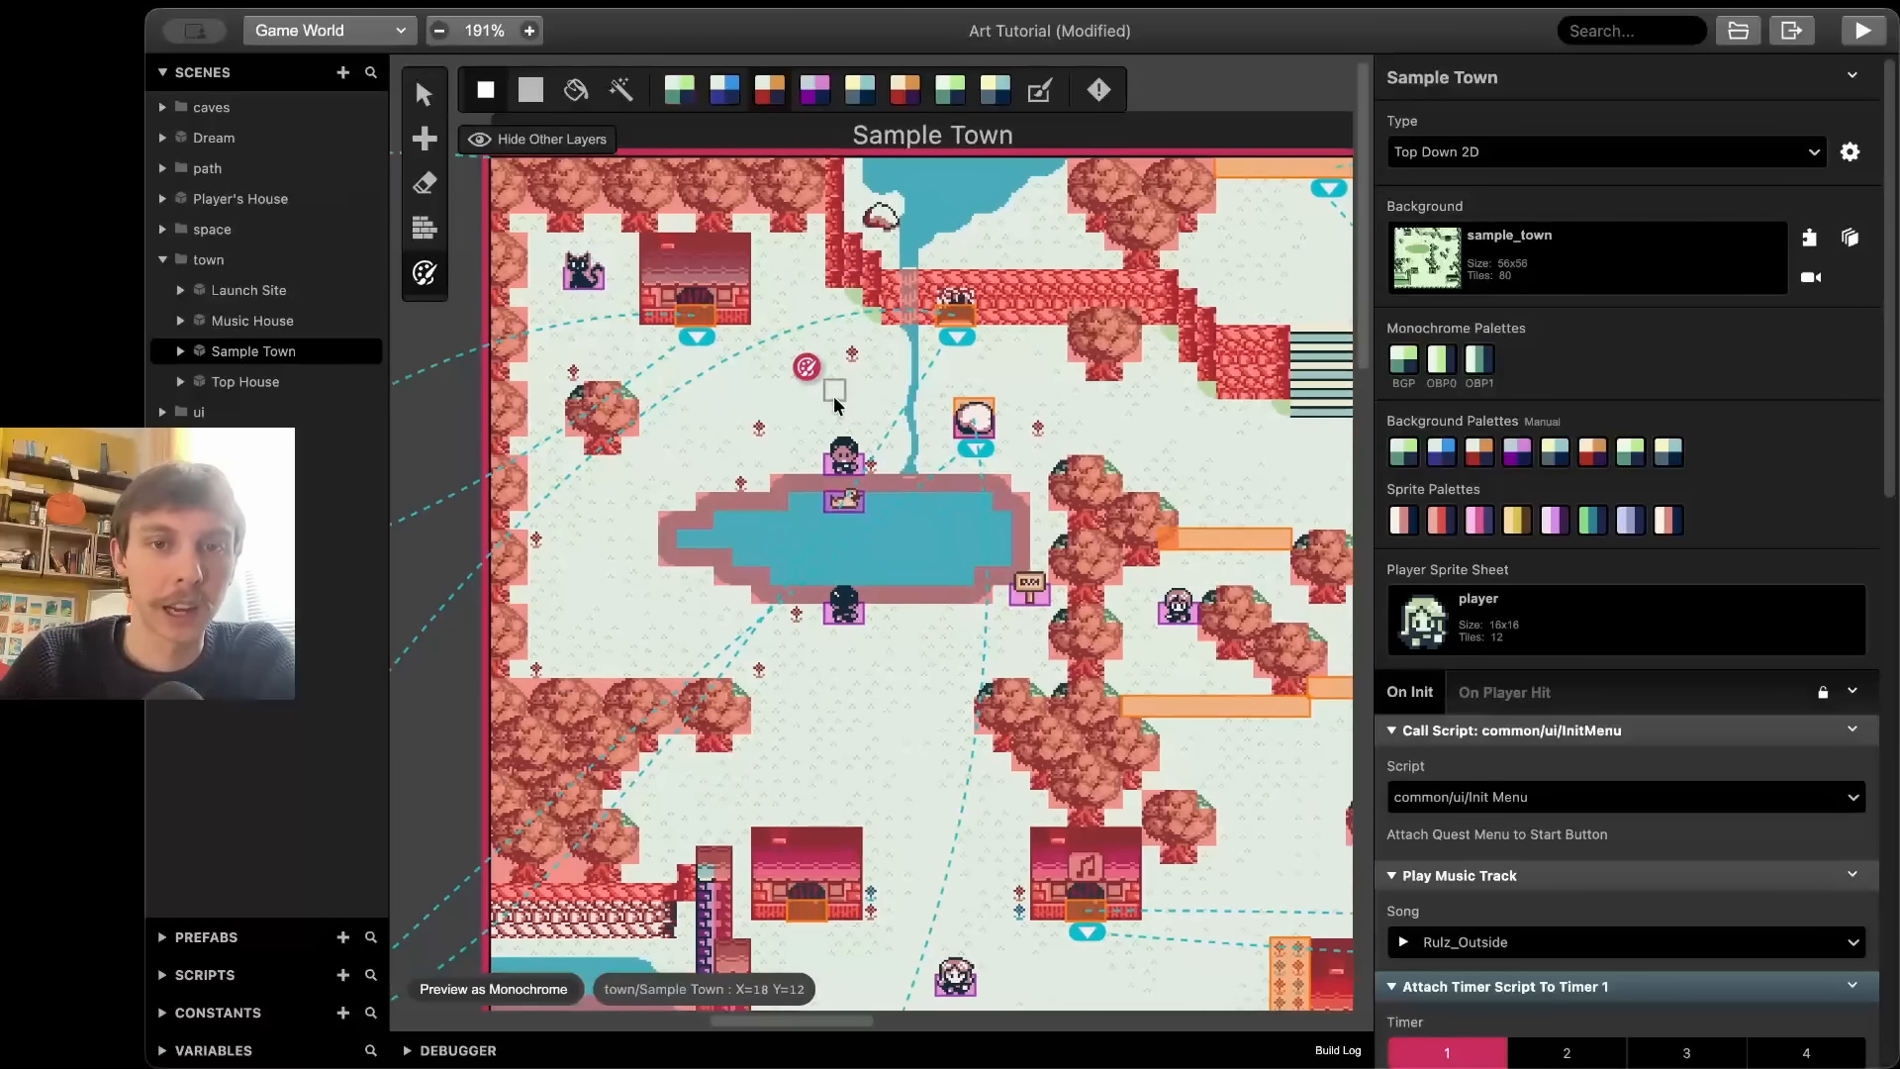
scroll(834, 403, up, 3)
scroll(834, 404, up, 4)
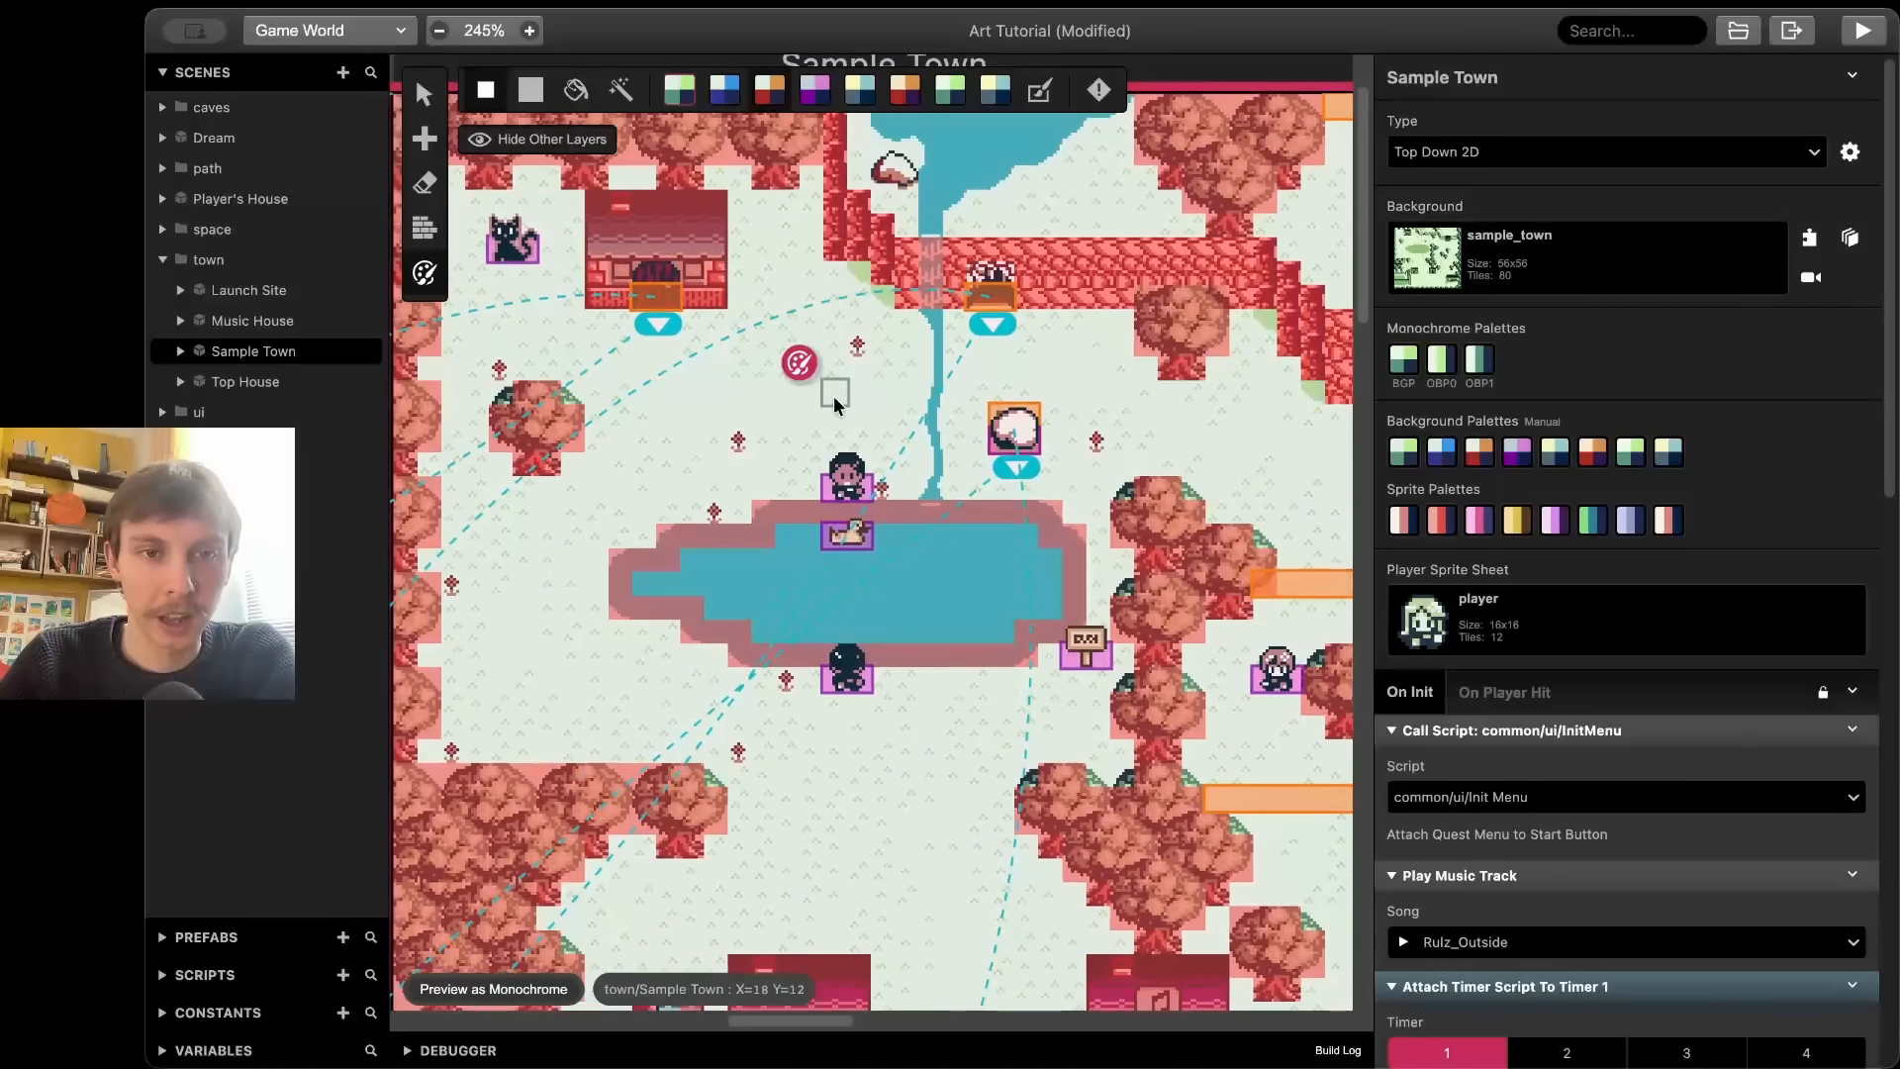
scroll(834, 404, up, 3)
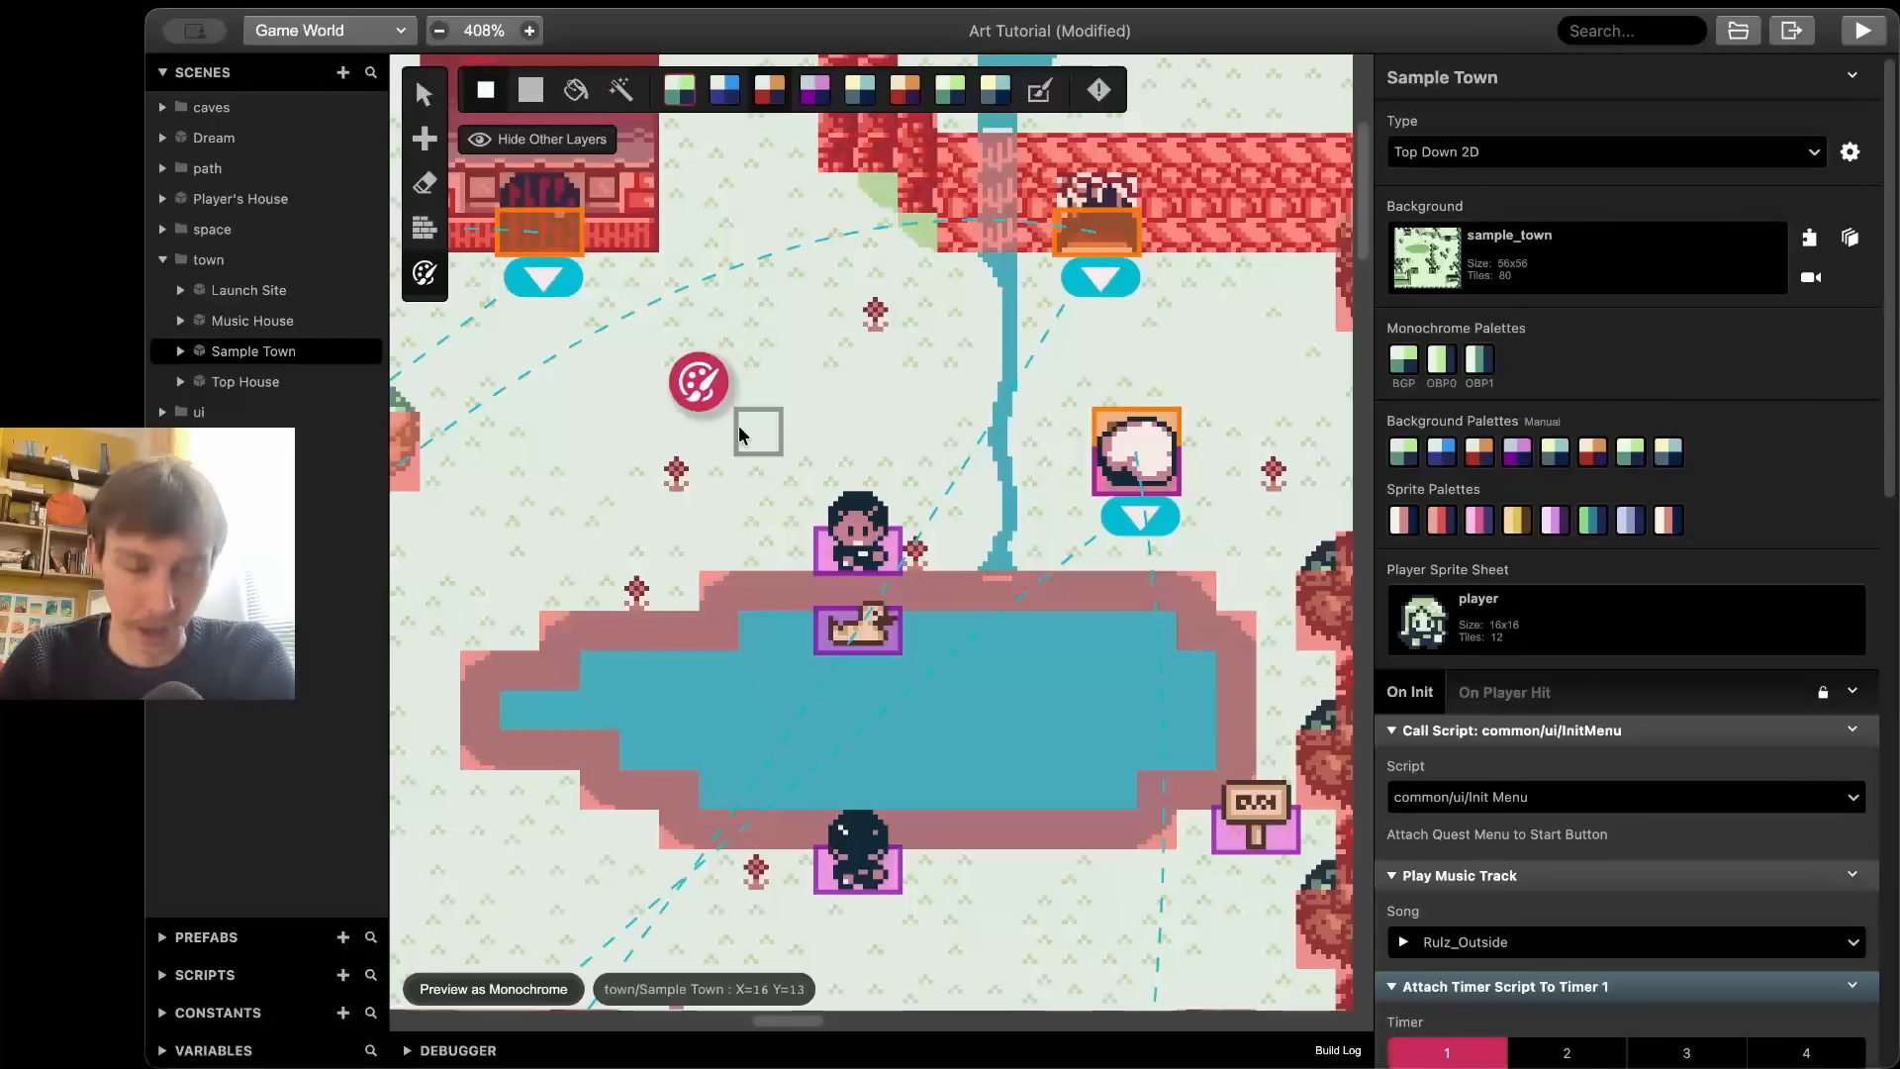
scroll(740, 430, up, 1)
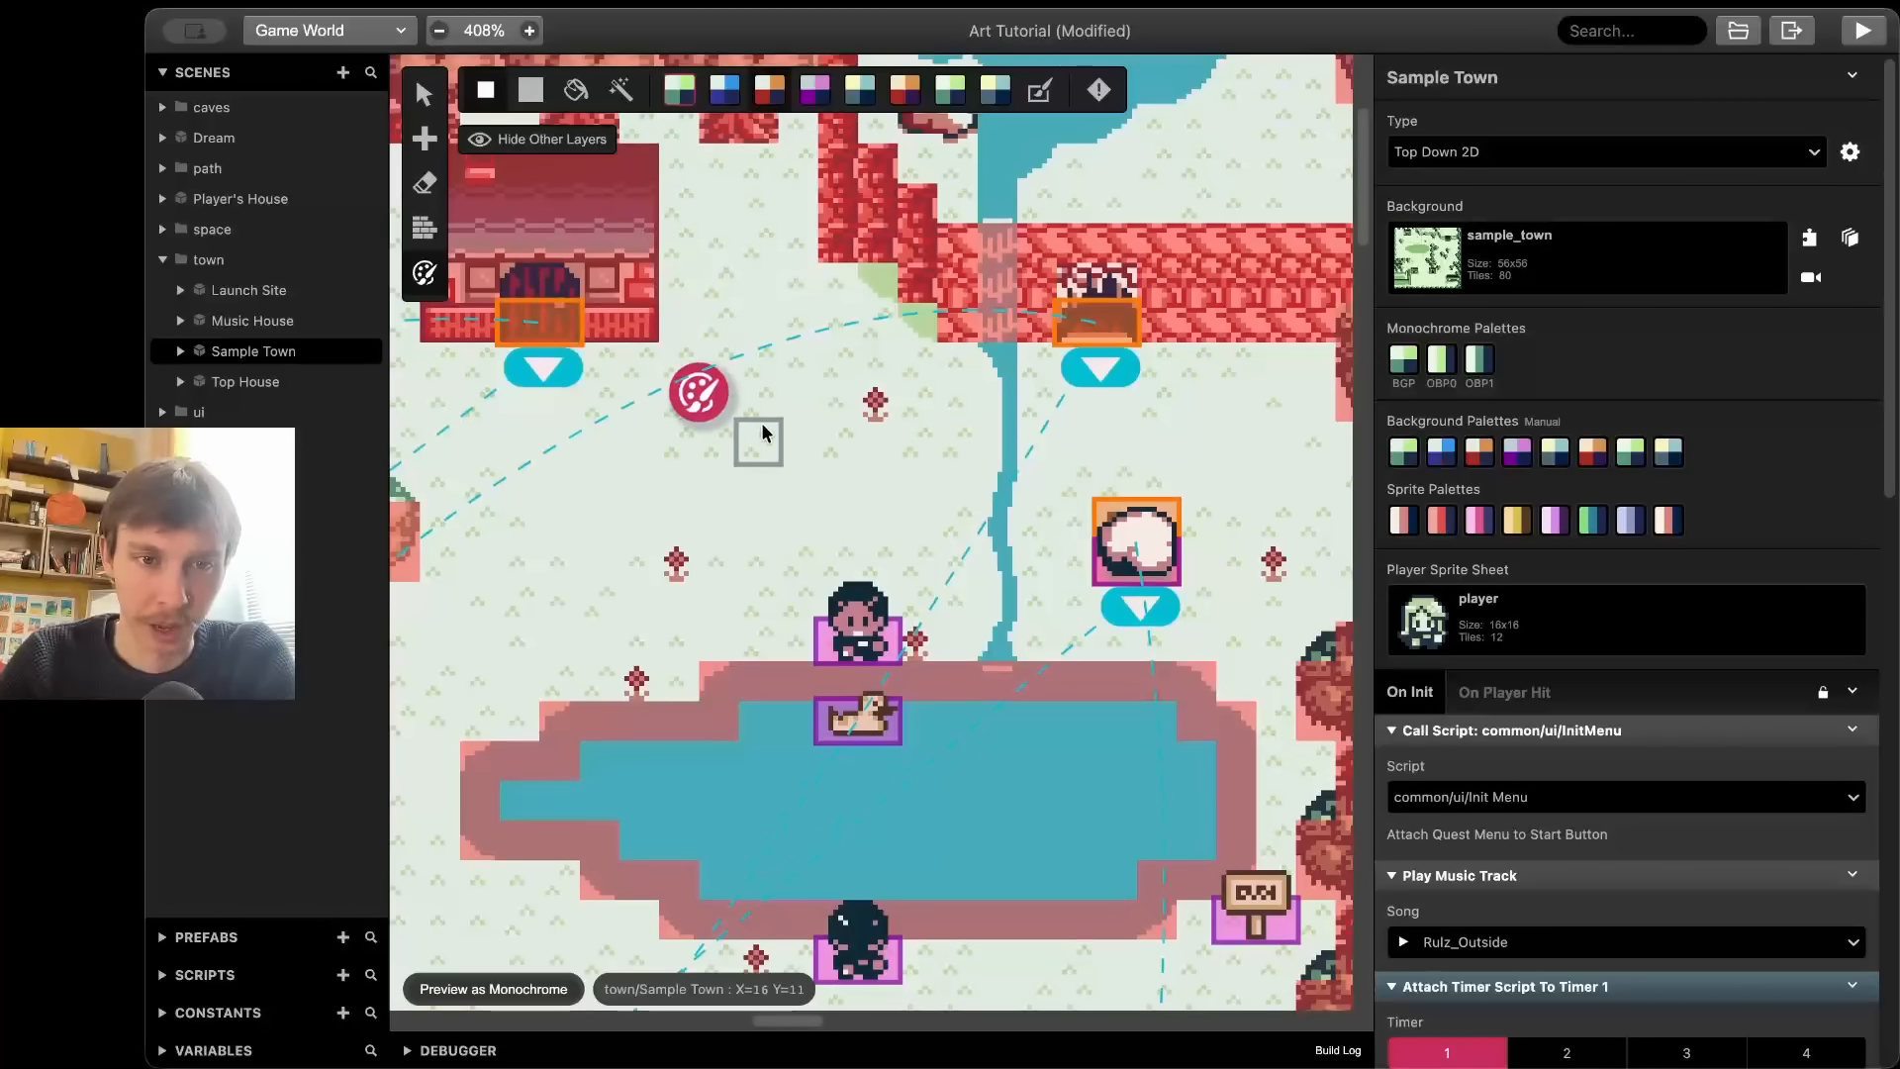
scroll(742, 428, up, 3)
click(771, 89)
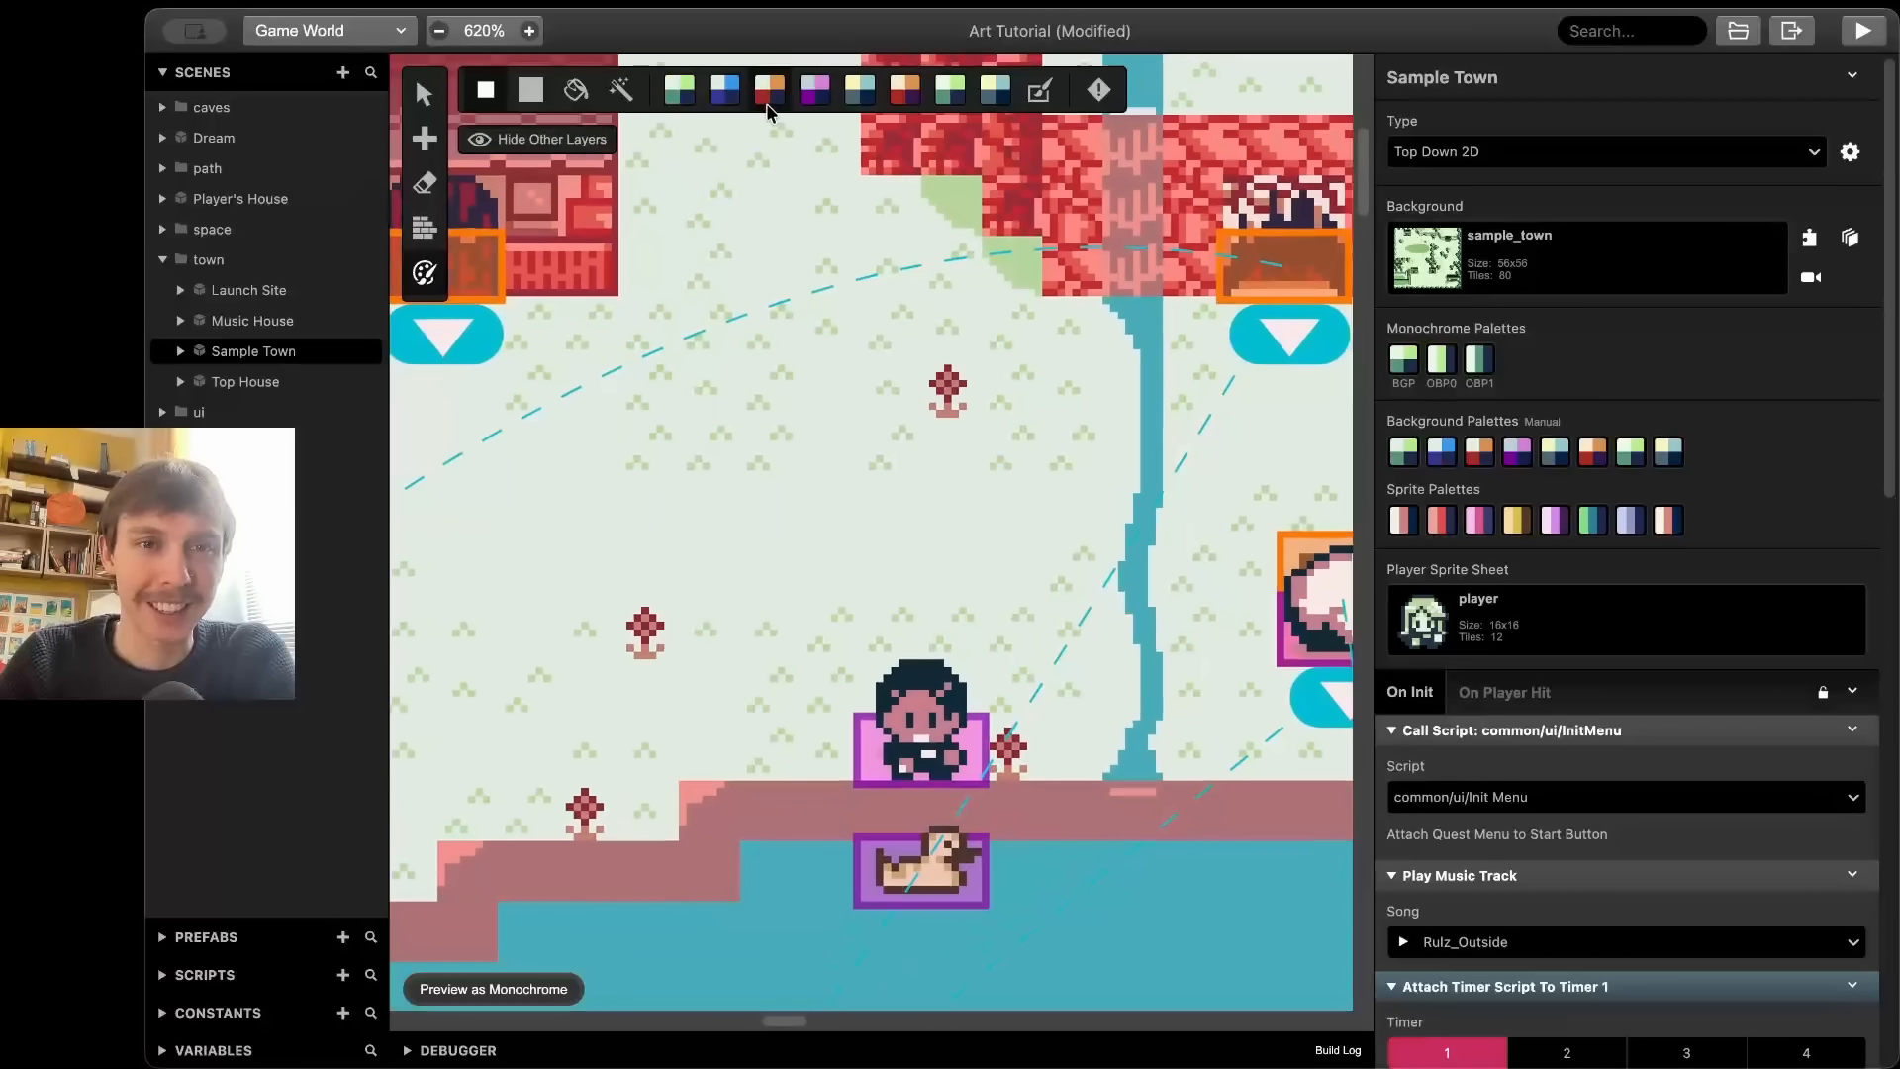
mouse_move(768, 442)
mouse_down()
mouse_move(765, 403)
mouse_move(761, 429)
mouse_move(649, 454)
mouse_up()
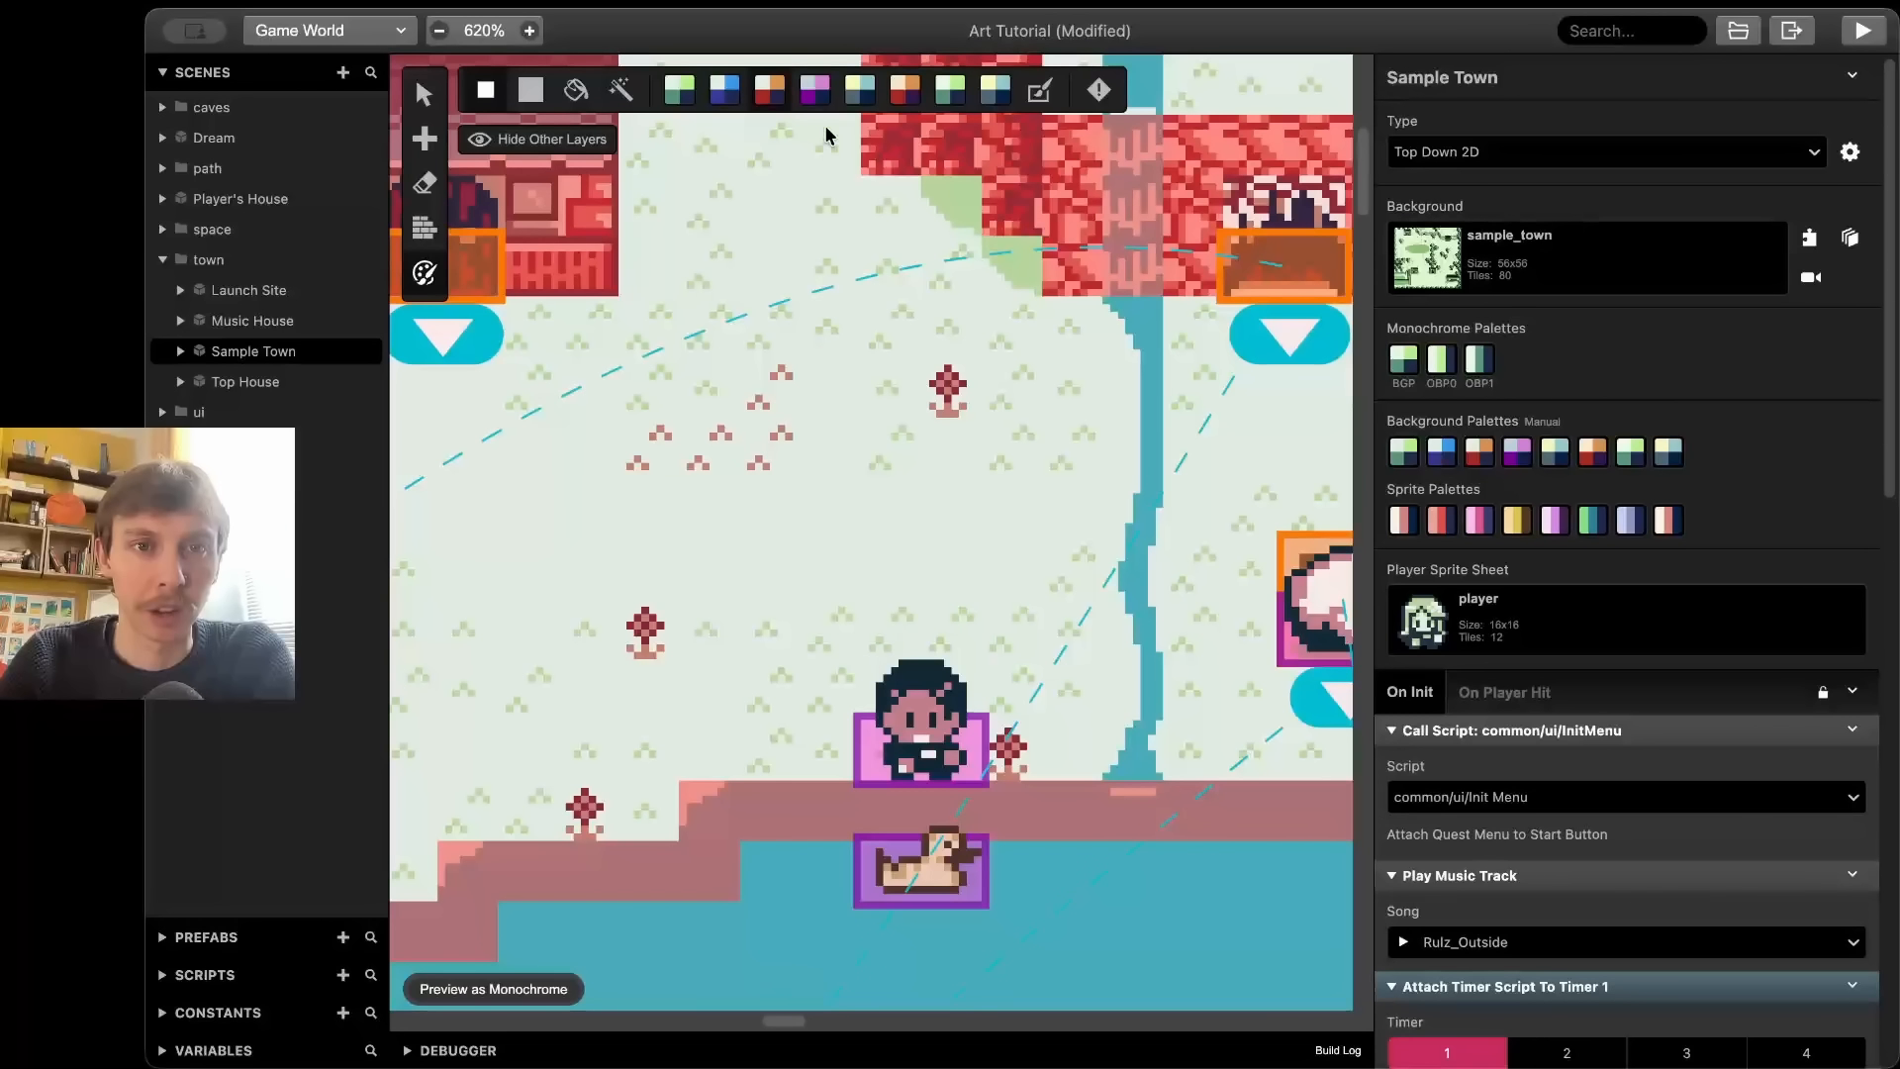
- Repaint three grass tiles in that patch with the purple fourth palette, and two of them again with the red sixth palette
click(817, 92)
mouse_move(770, 388)
mouse_down()
mouse_move(785, 432)
mouse_move(710, 447)
mouse_up()
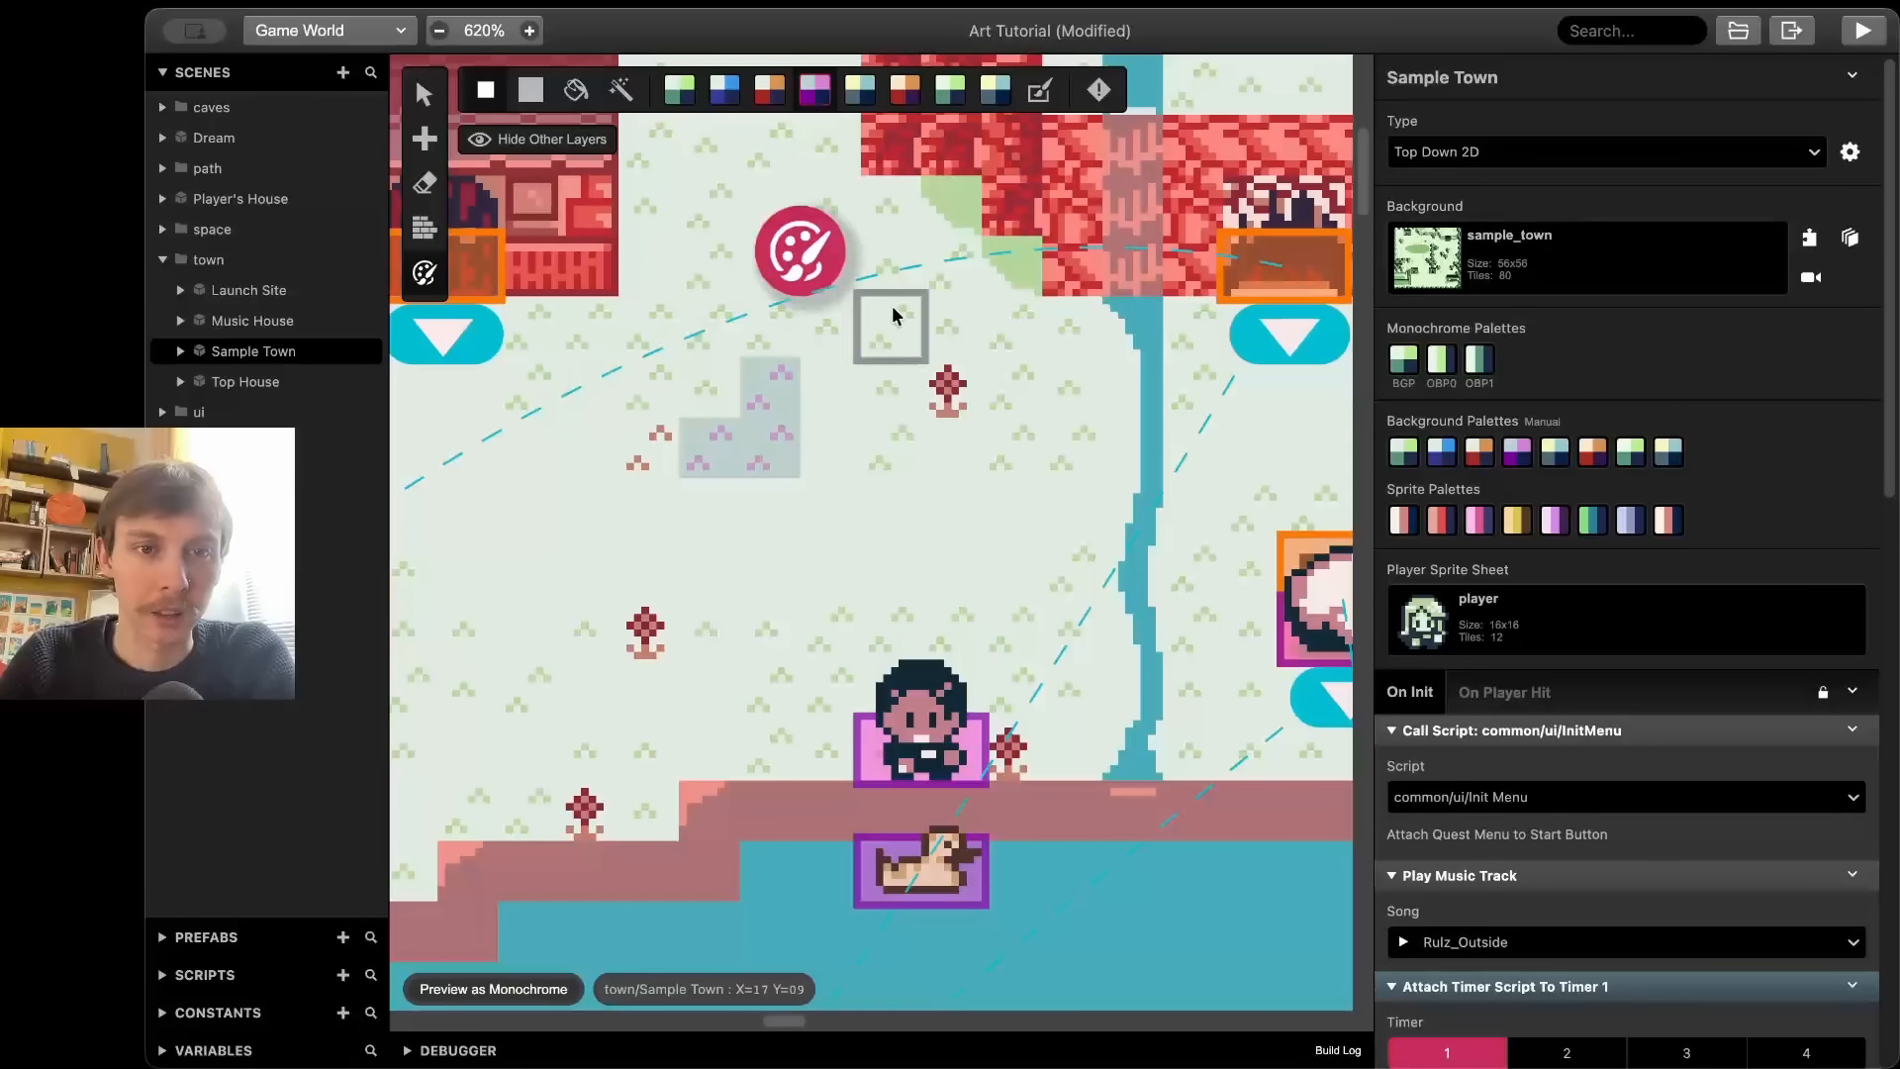
click(905, 90)
drag(763, 390, 763, 436)
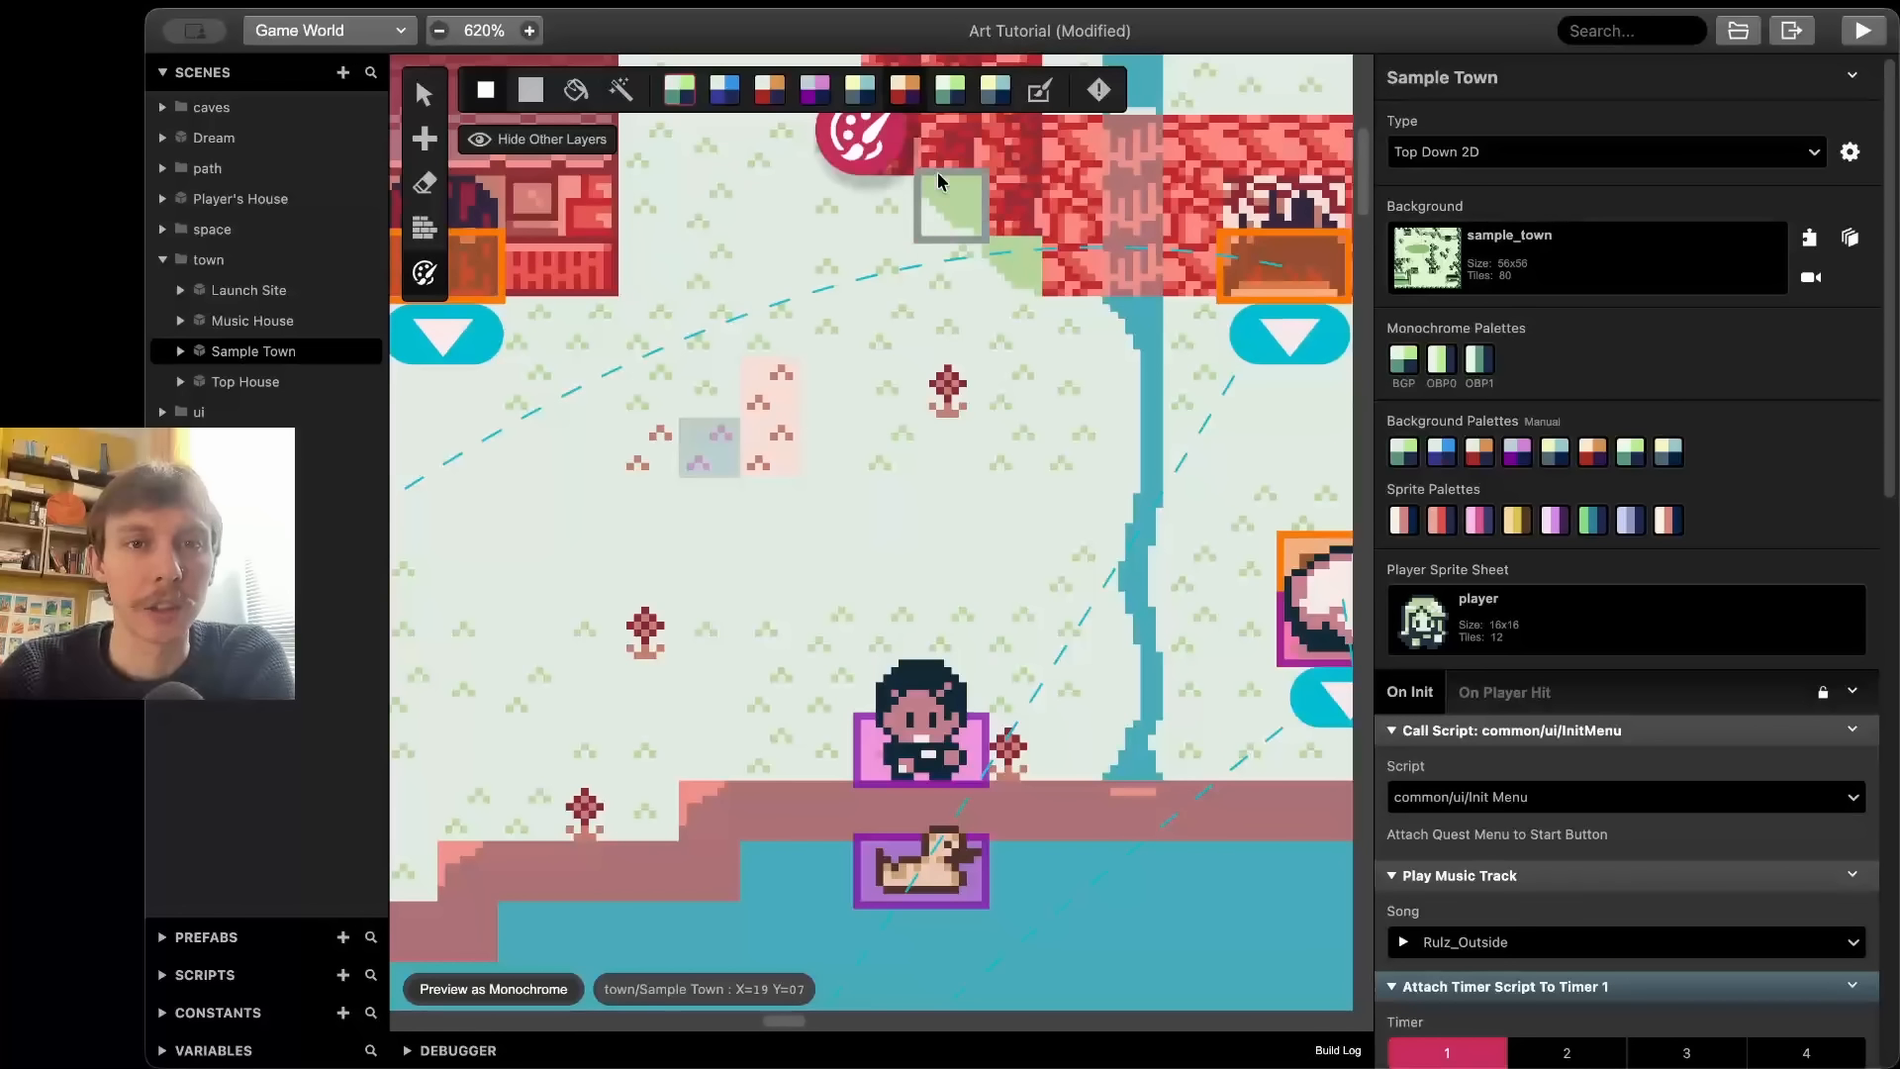
- Recolor the topmost grass tile of the painted patch with the blue second background palette
click(724, 90)
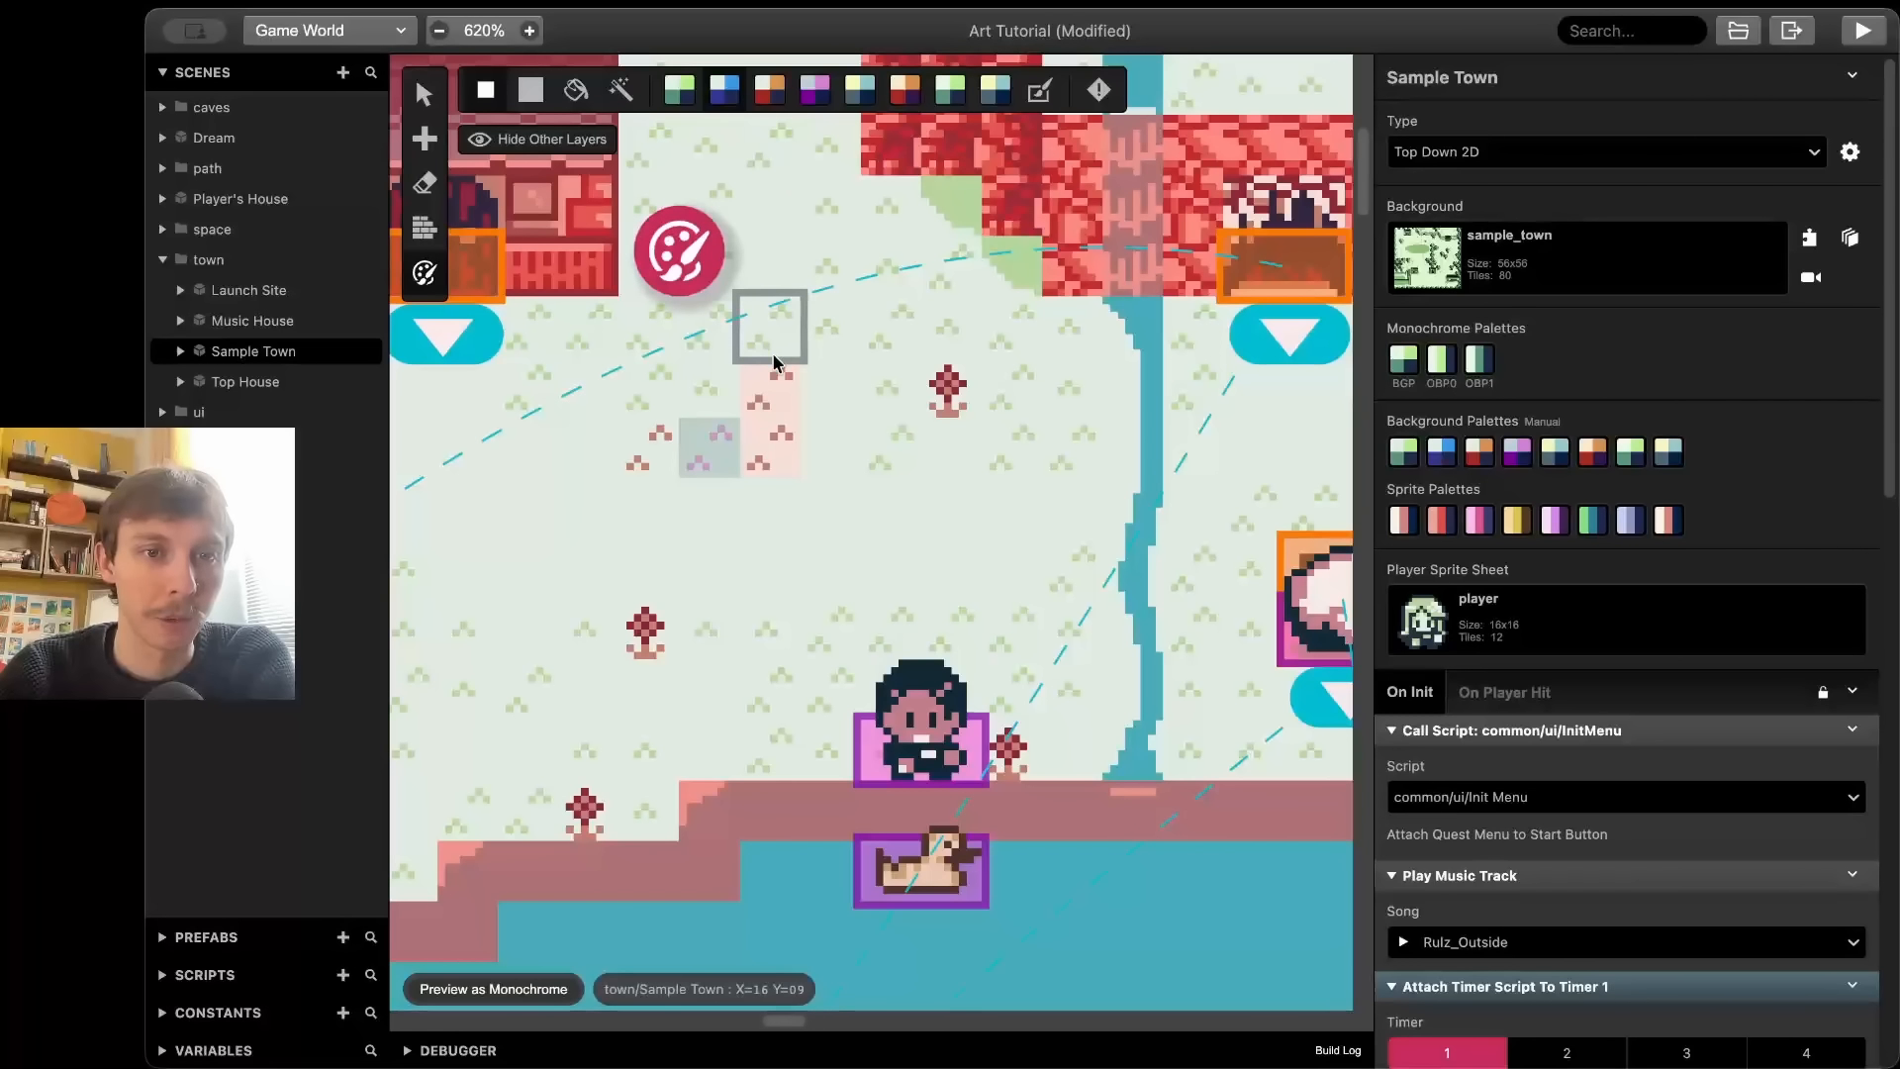
click(771, 394)
scroll(845, 451, left, 1)
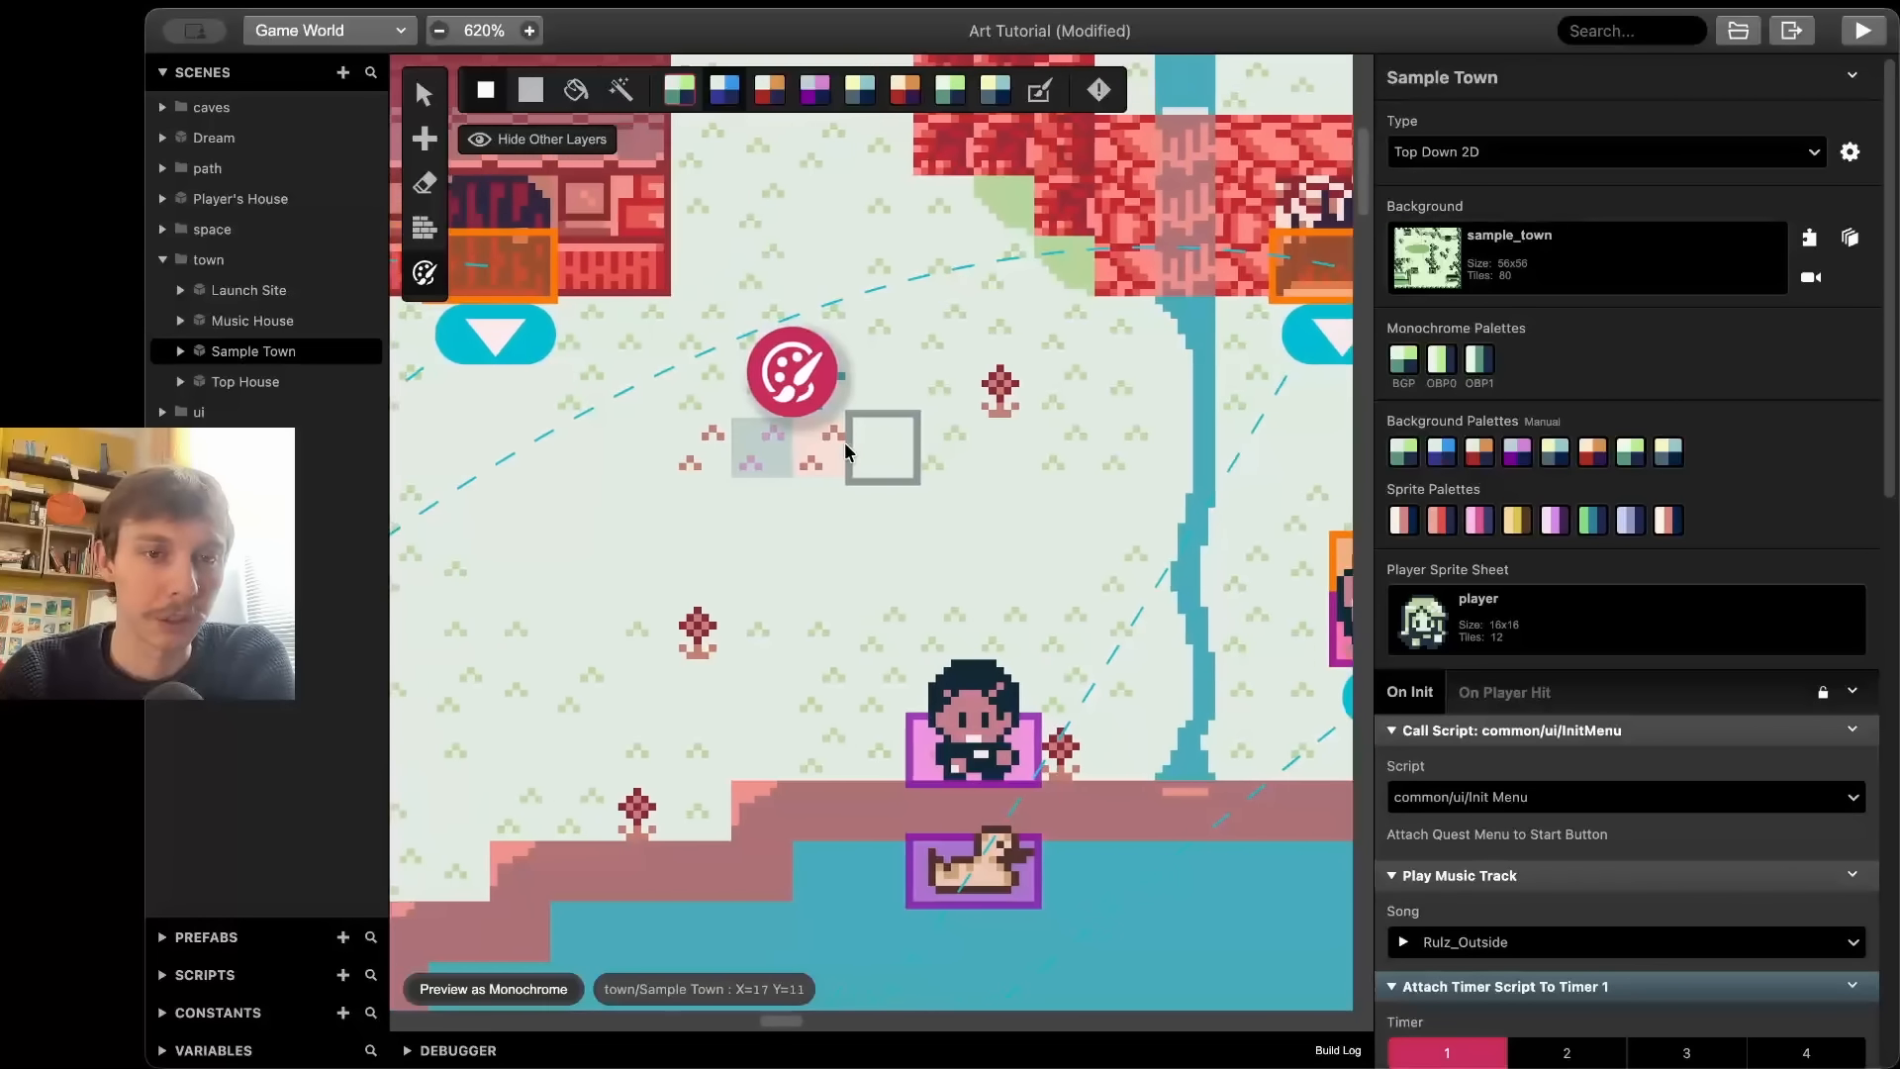
scroll(844, 453, right, 1)
scroll(844, 451, left, 2)
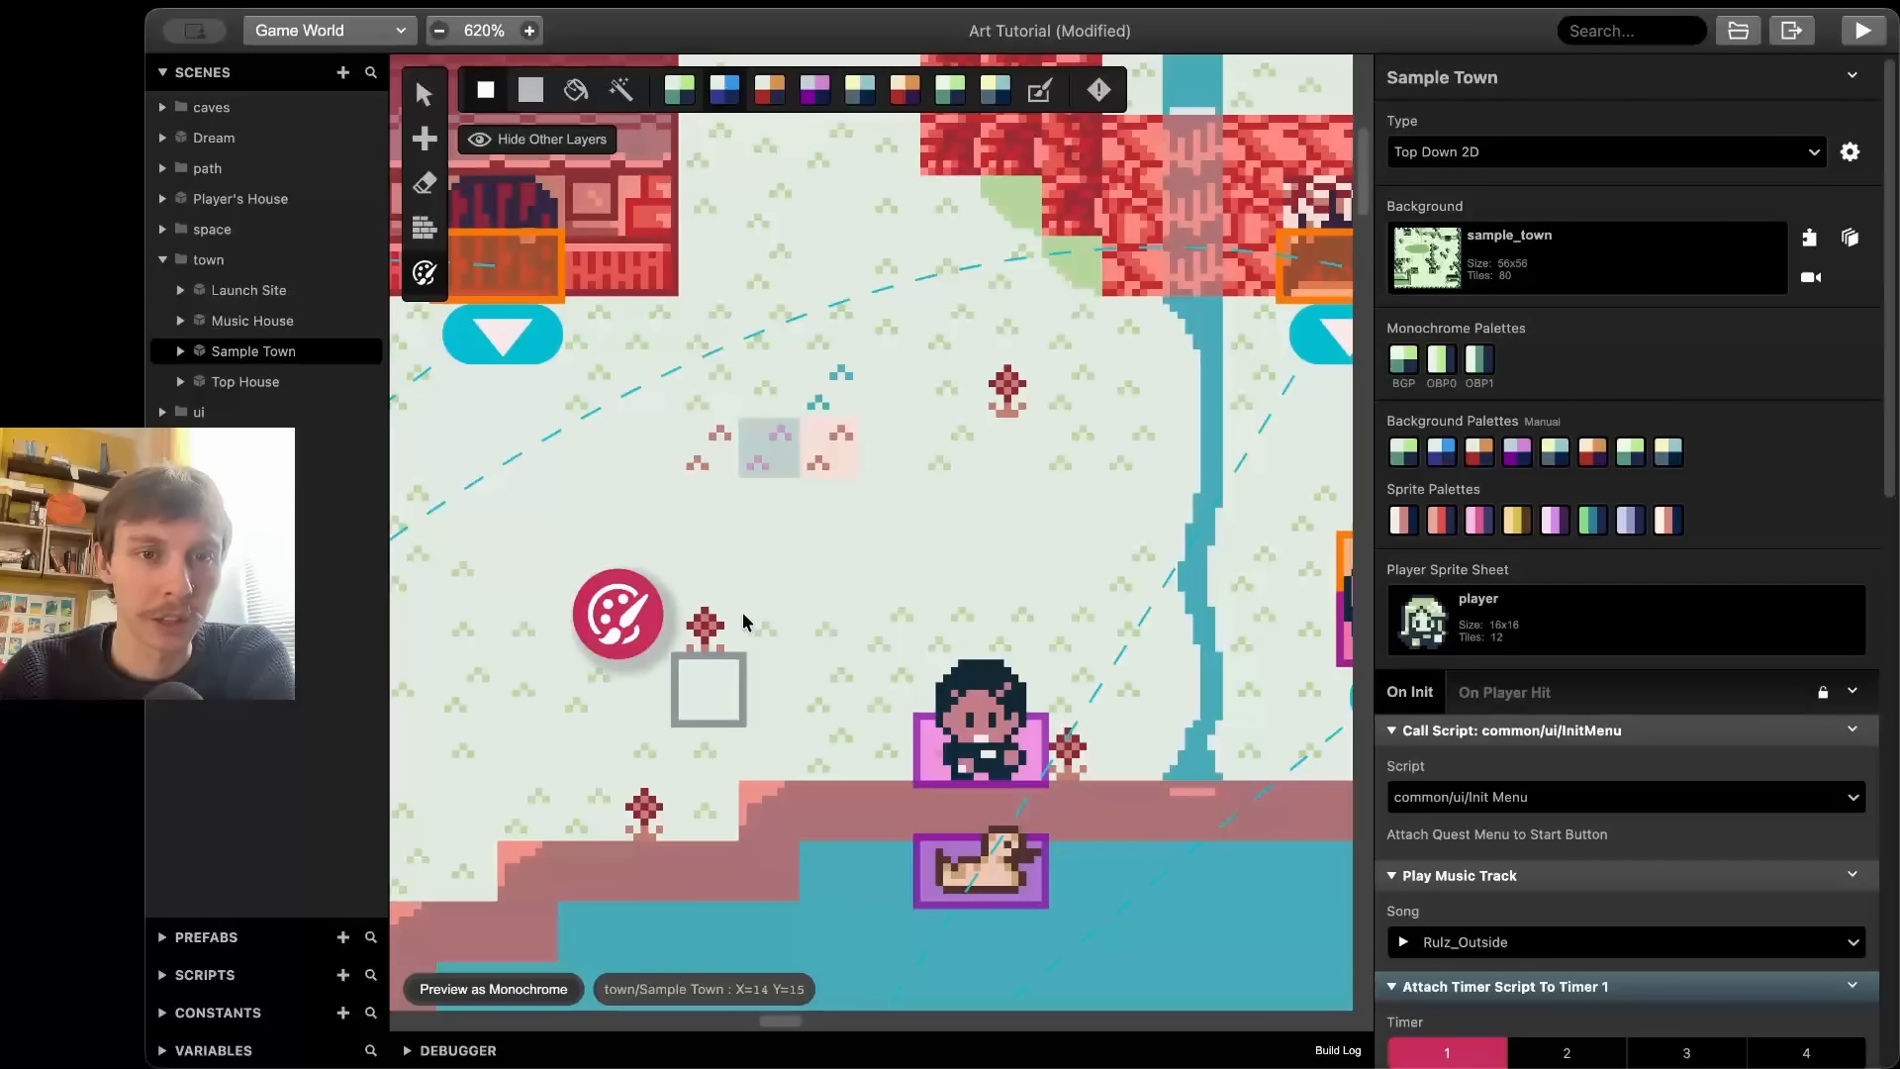
- Examine the recolored grass tiles above Sample Town's pond up close
scroll(767, 505, up, 3)
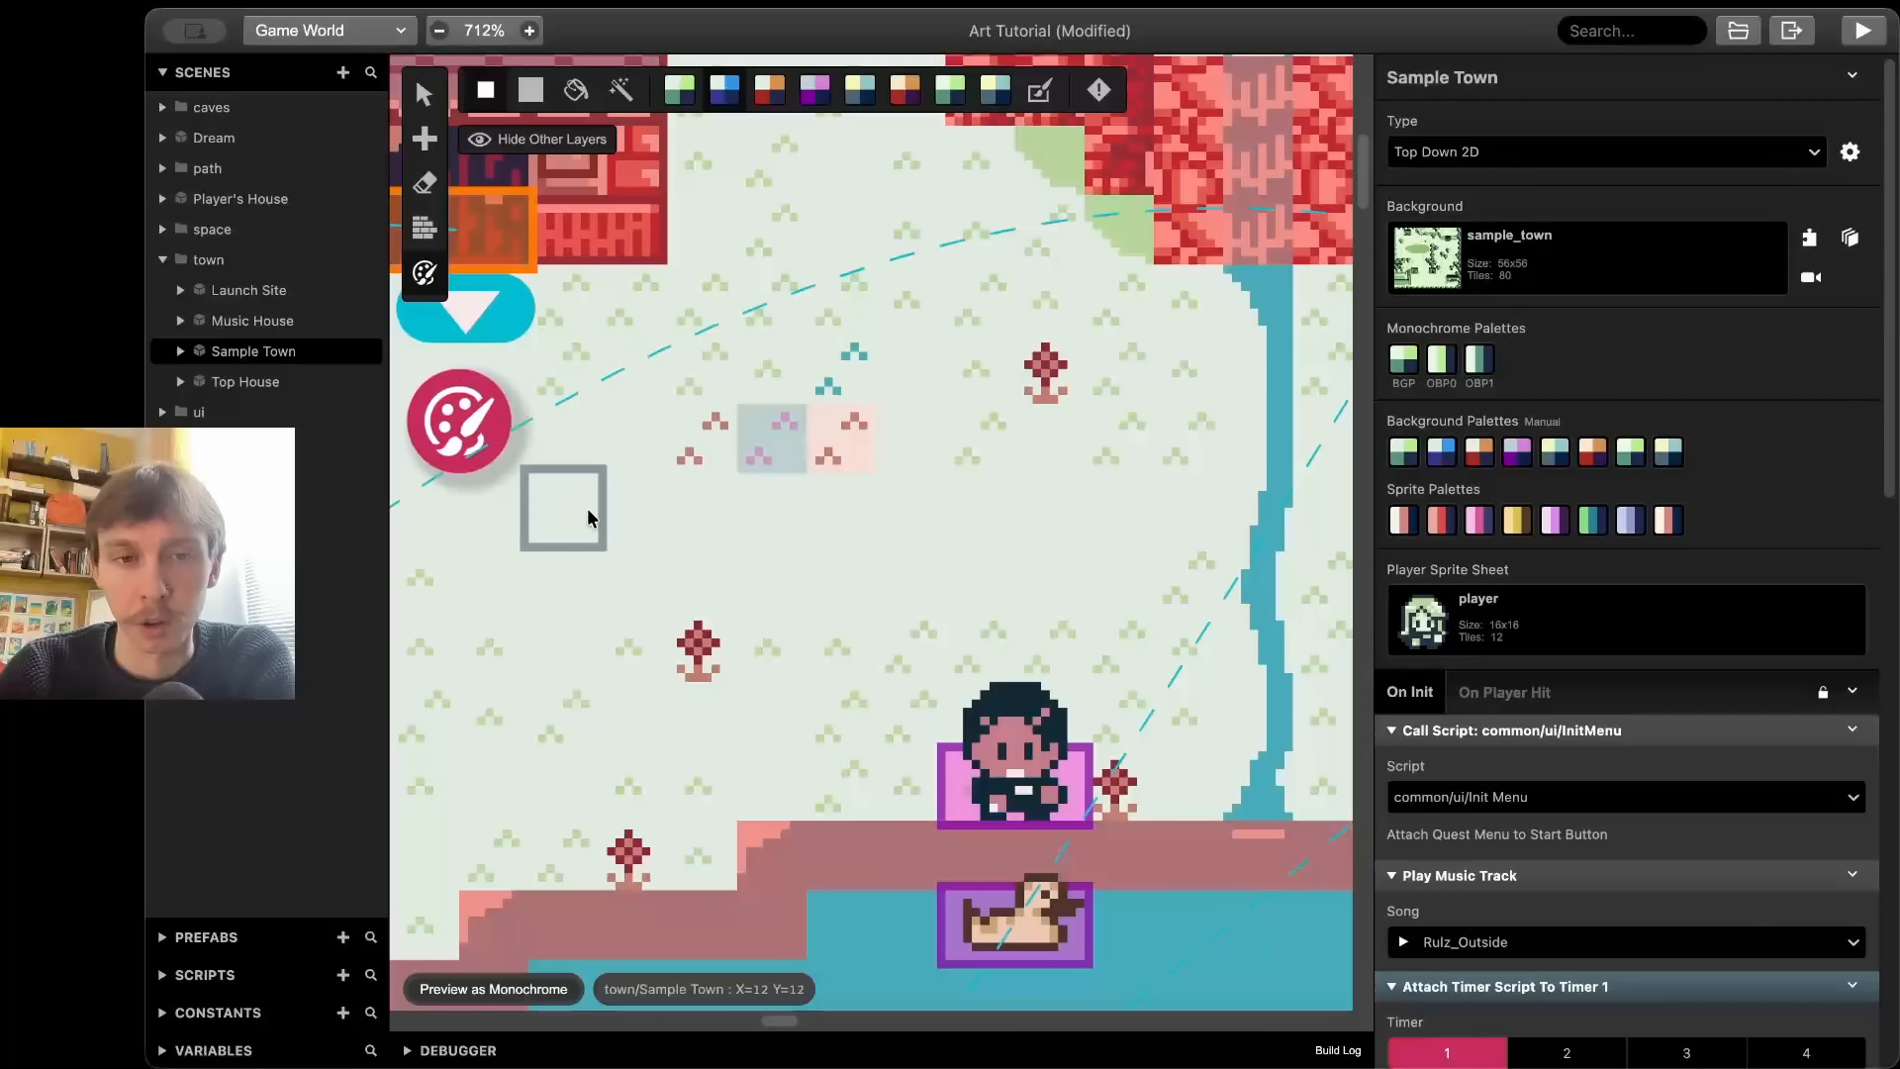
scroll(591, 515, left, 2)
scroll(588, 517, right, 1)
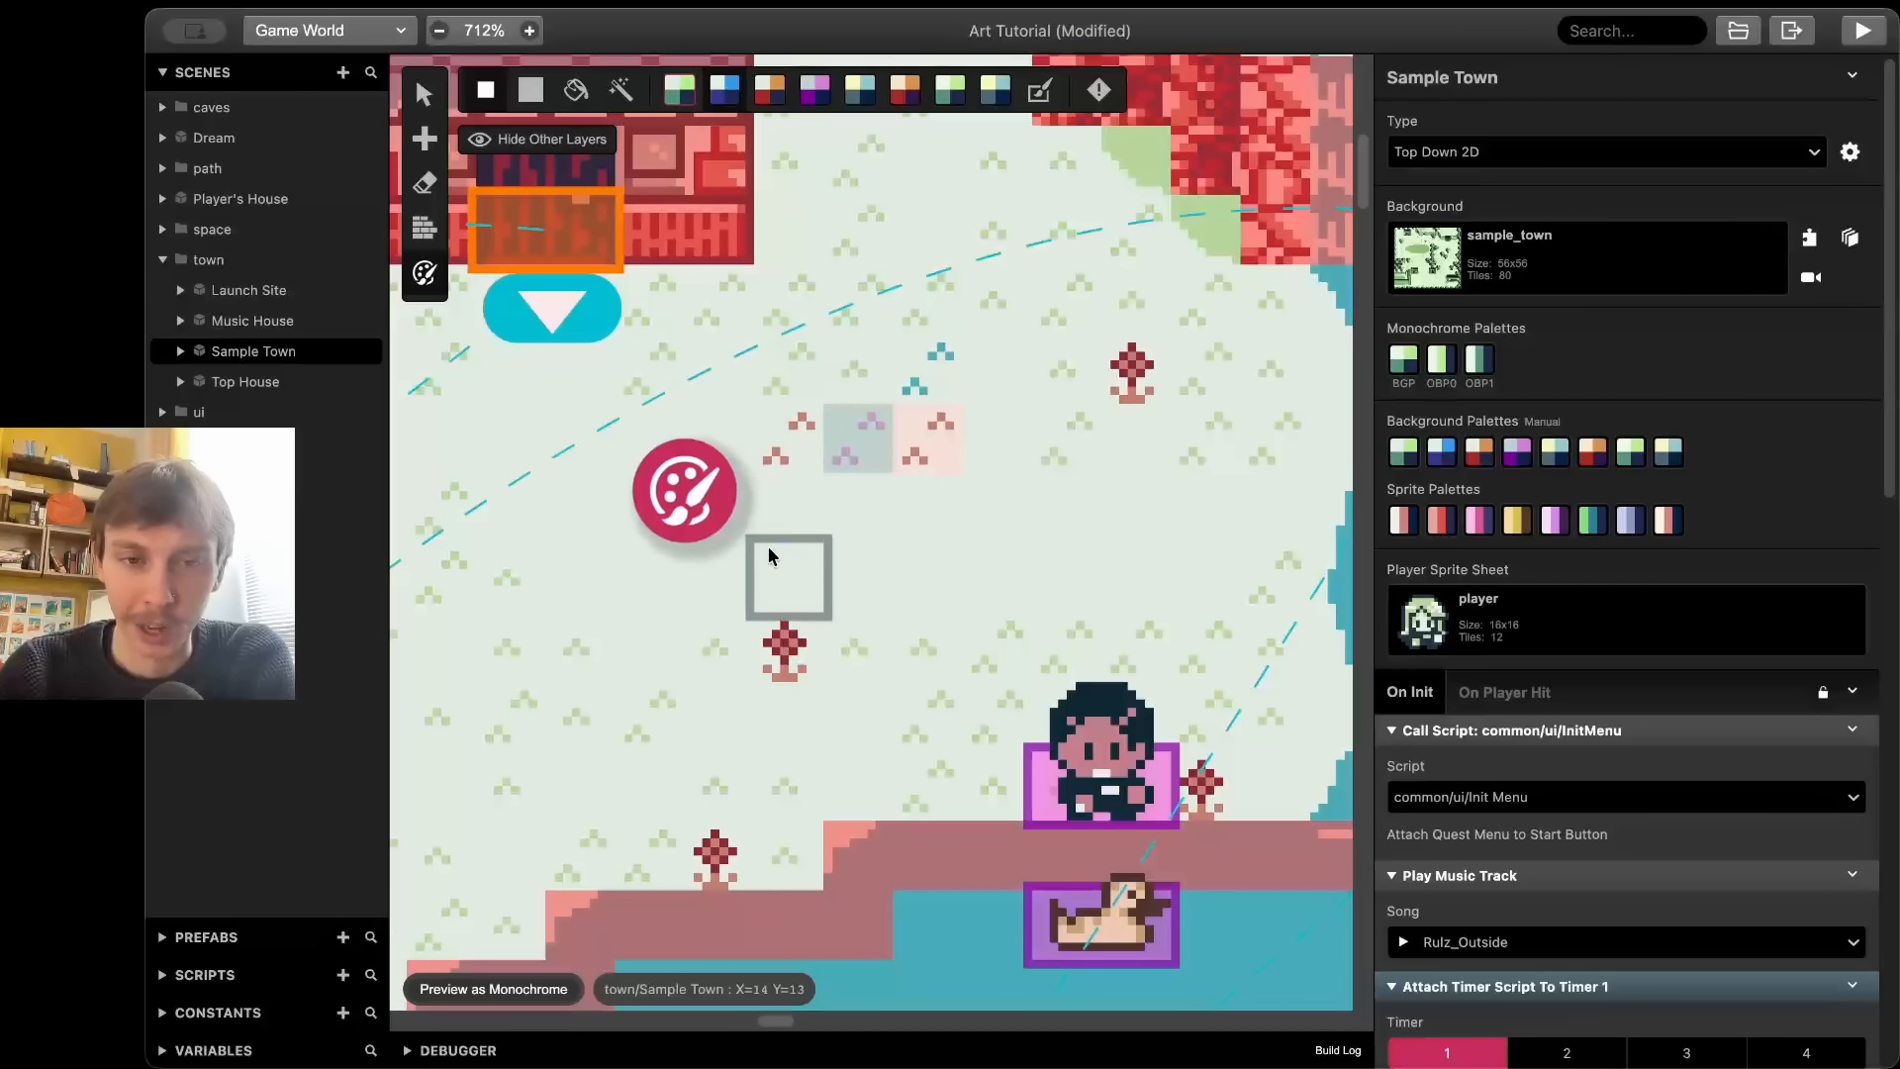
scroll(821, 495, left, 2)
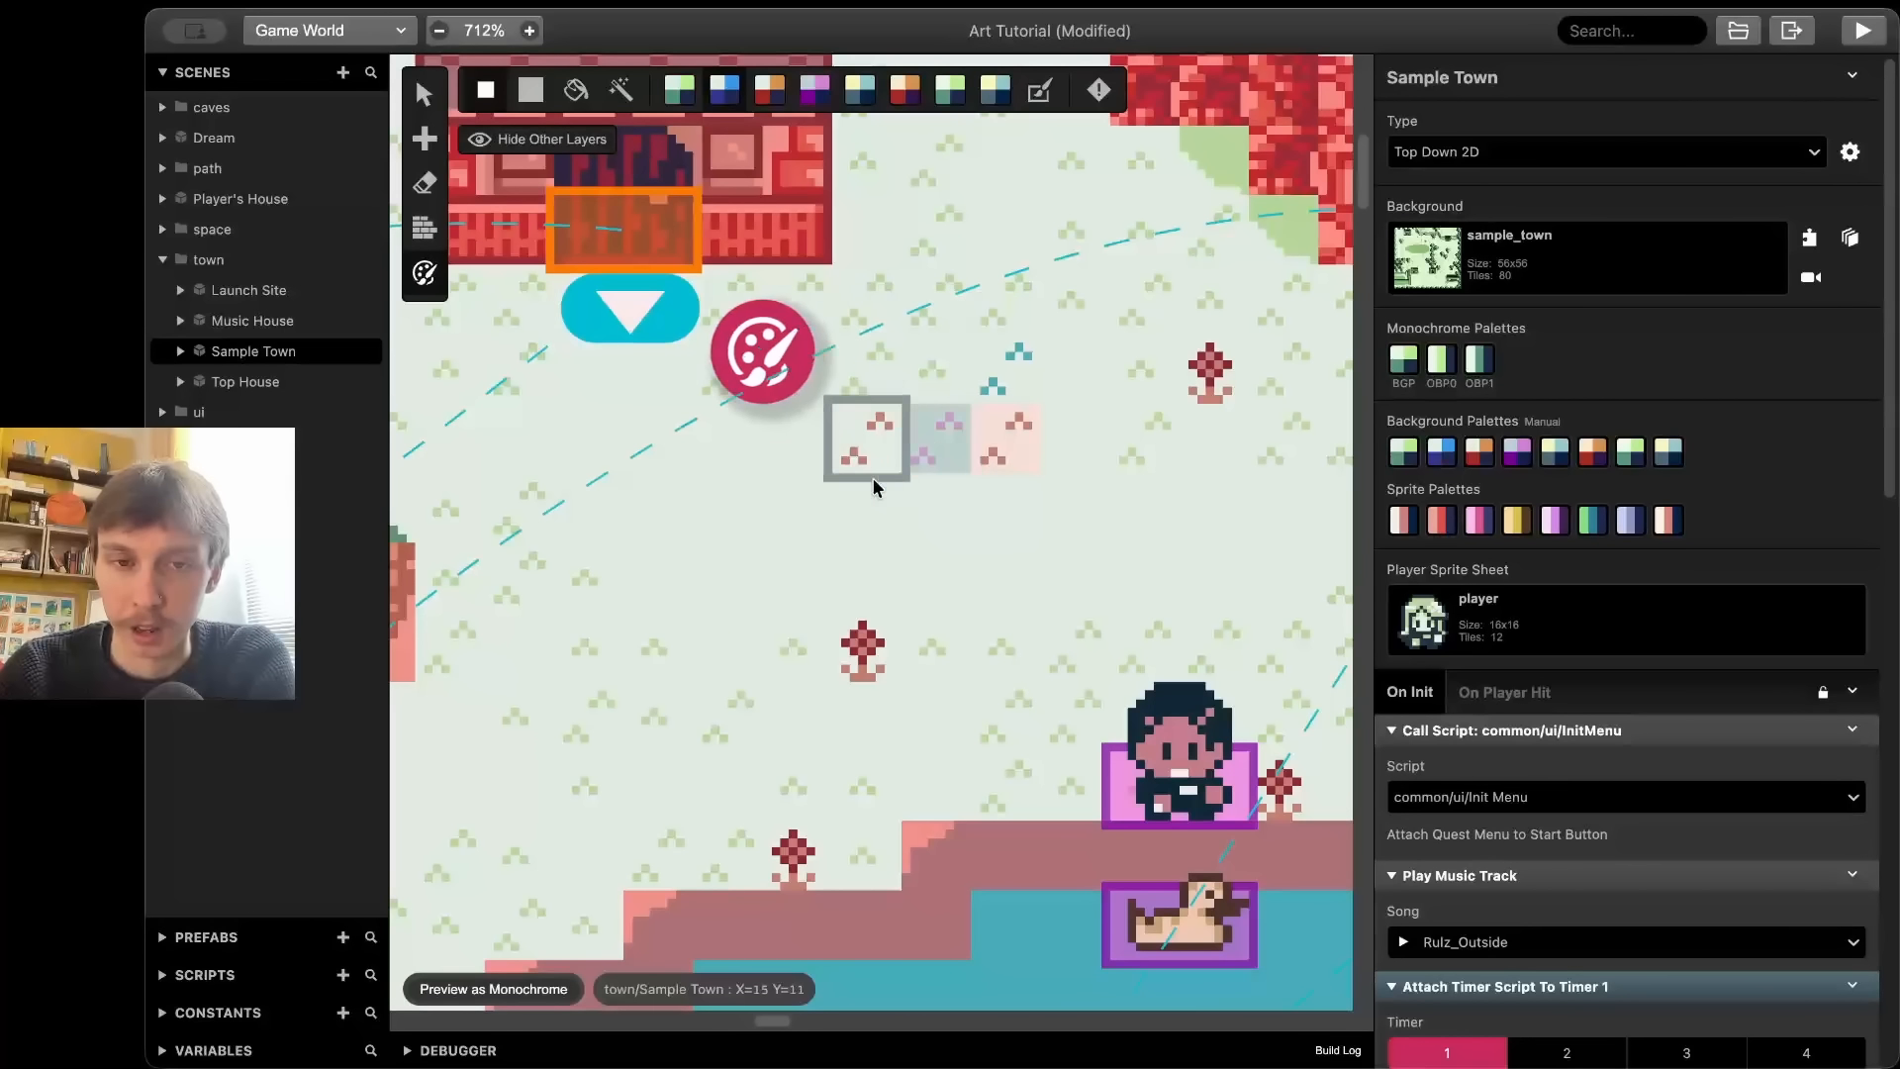
scroll(812, 508, right, 1)
scroll(824, 534, down, 2)
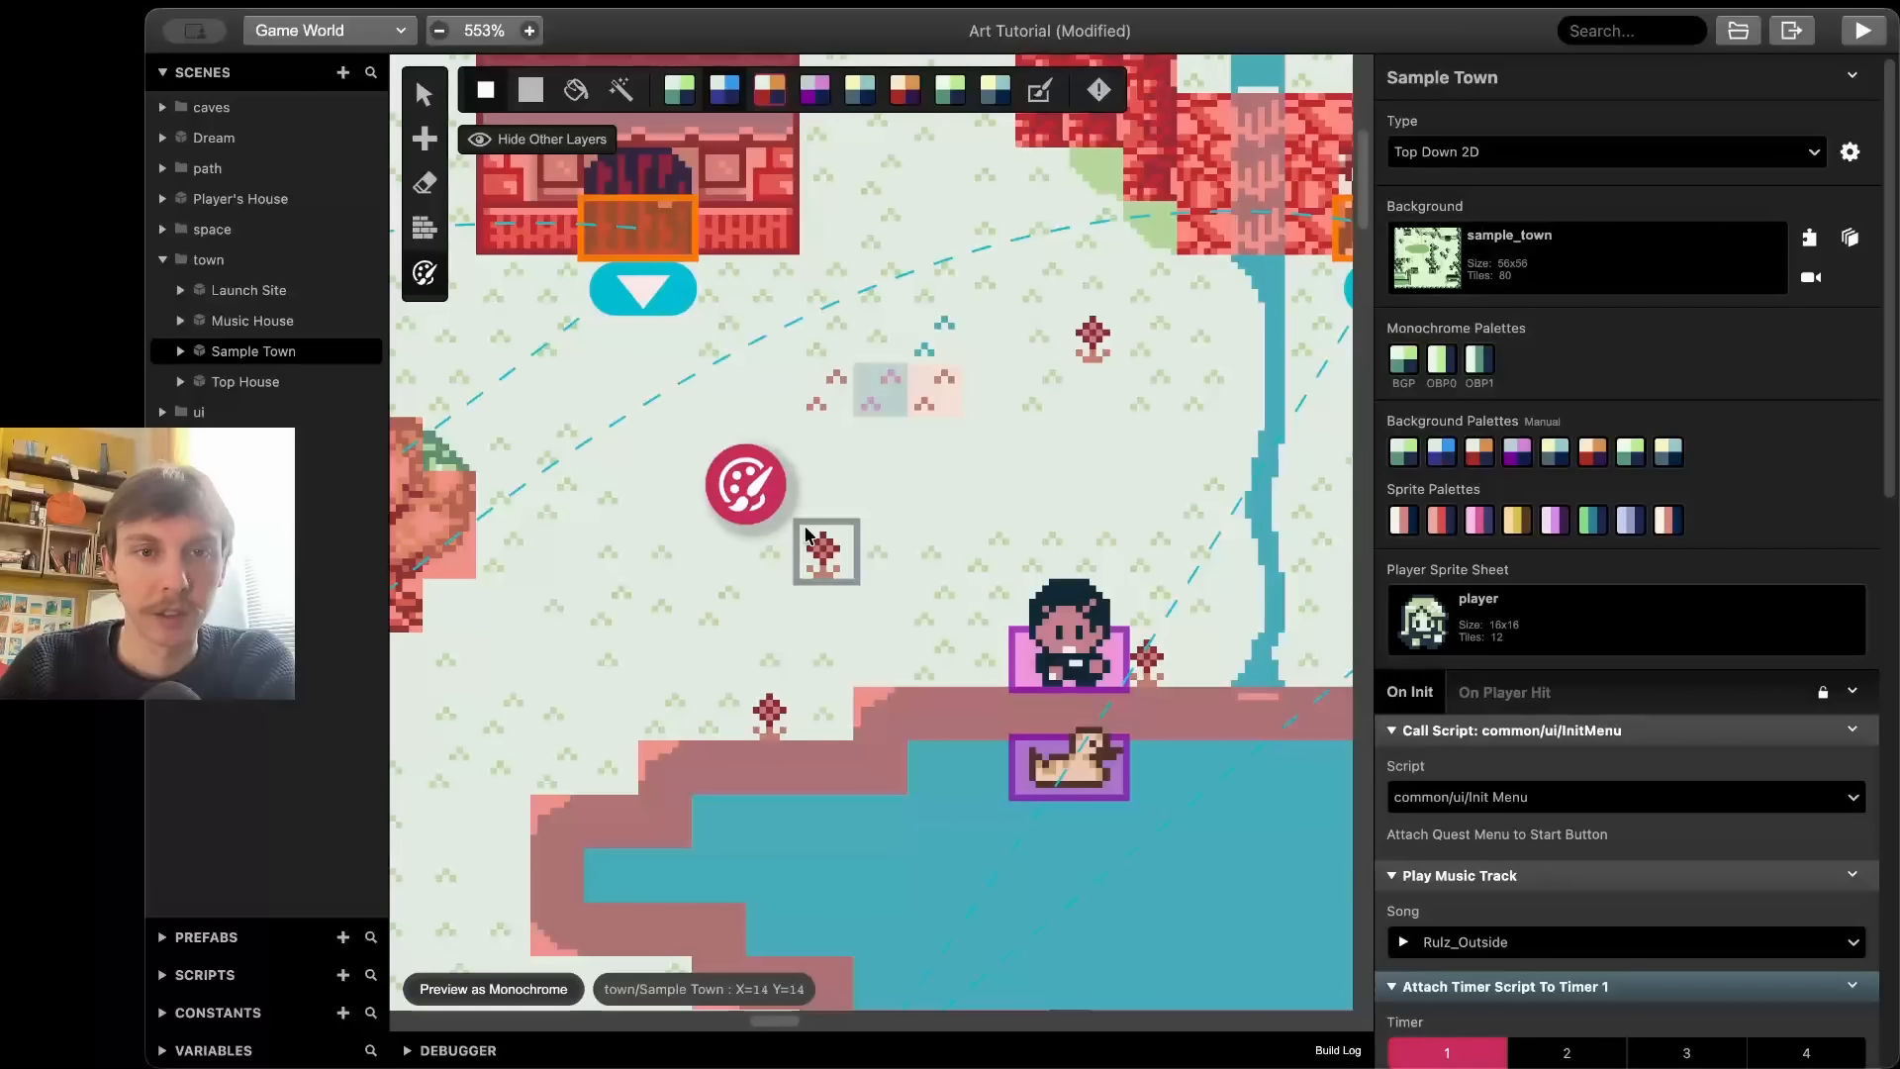
scroll(804, 534, down, 1)
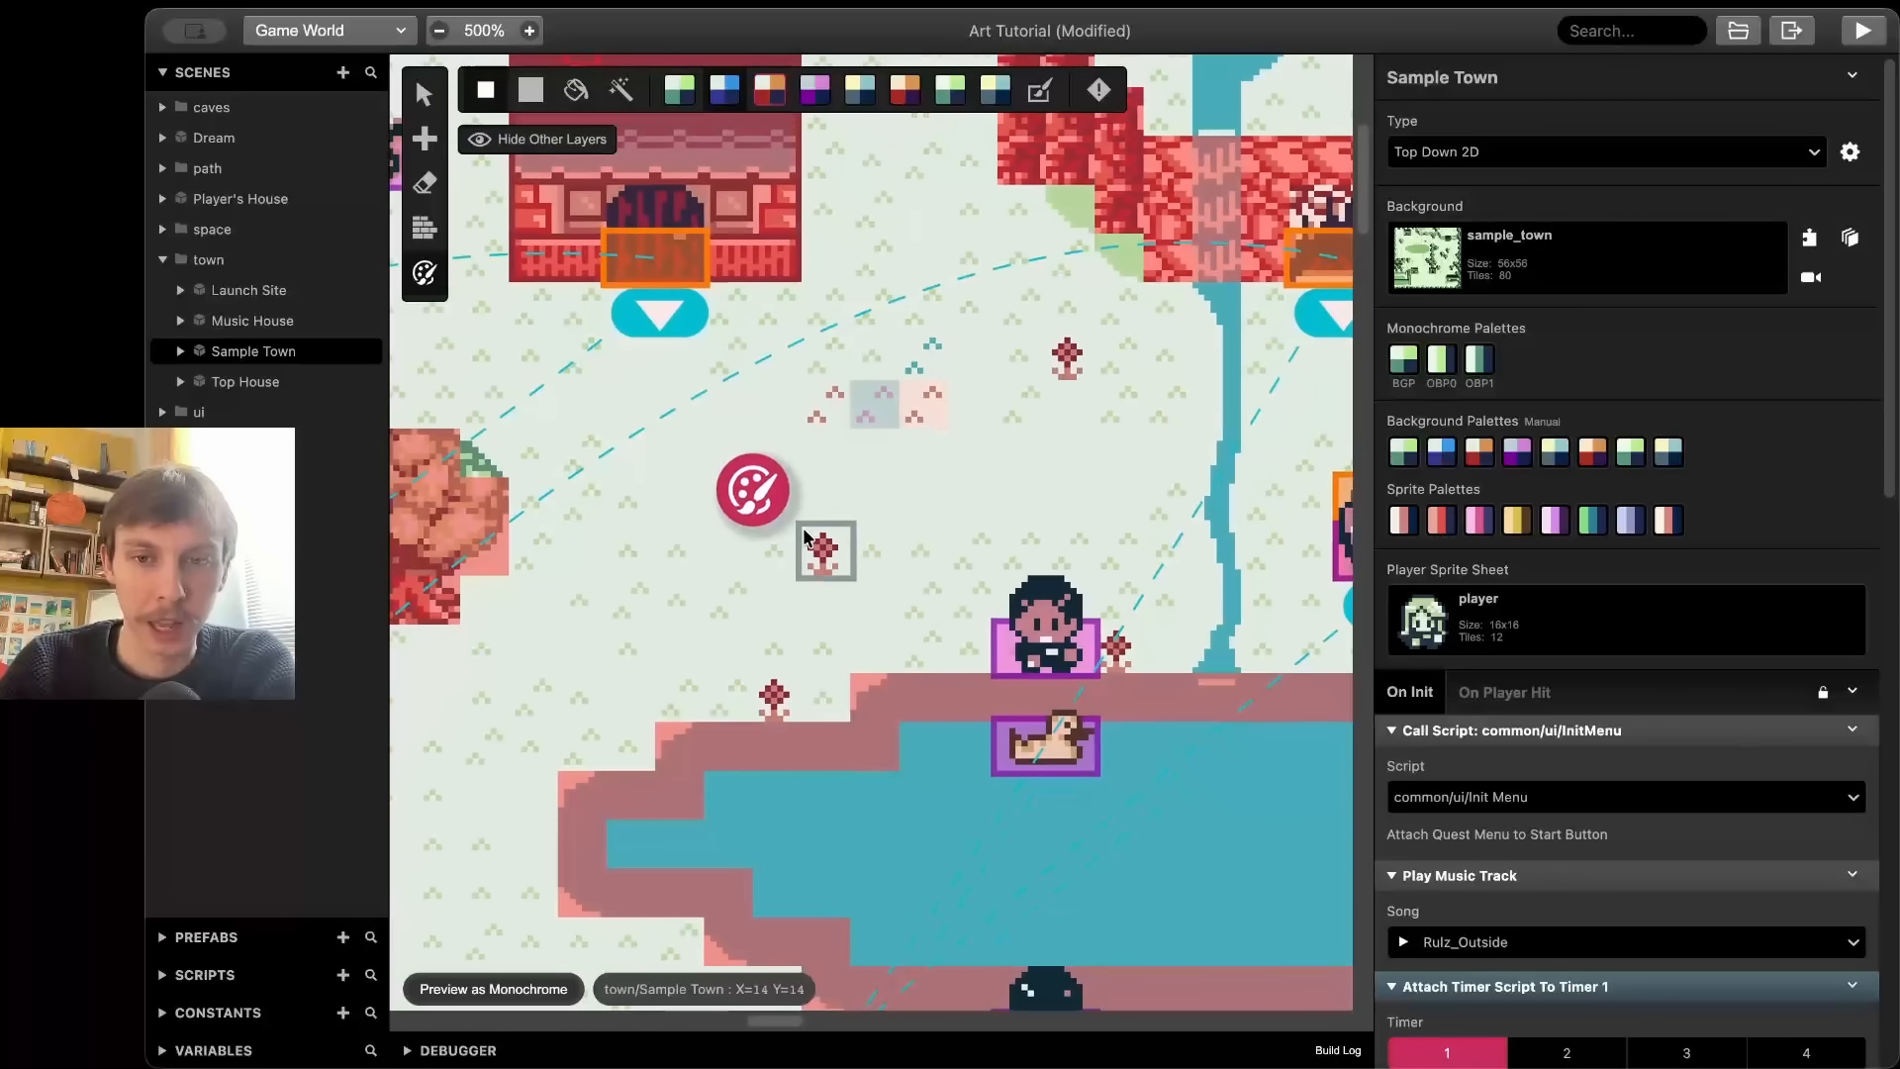
scroll(803, 535, right, 2)
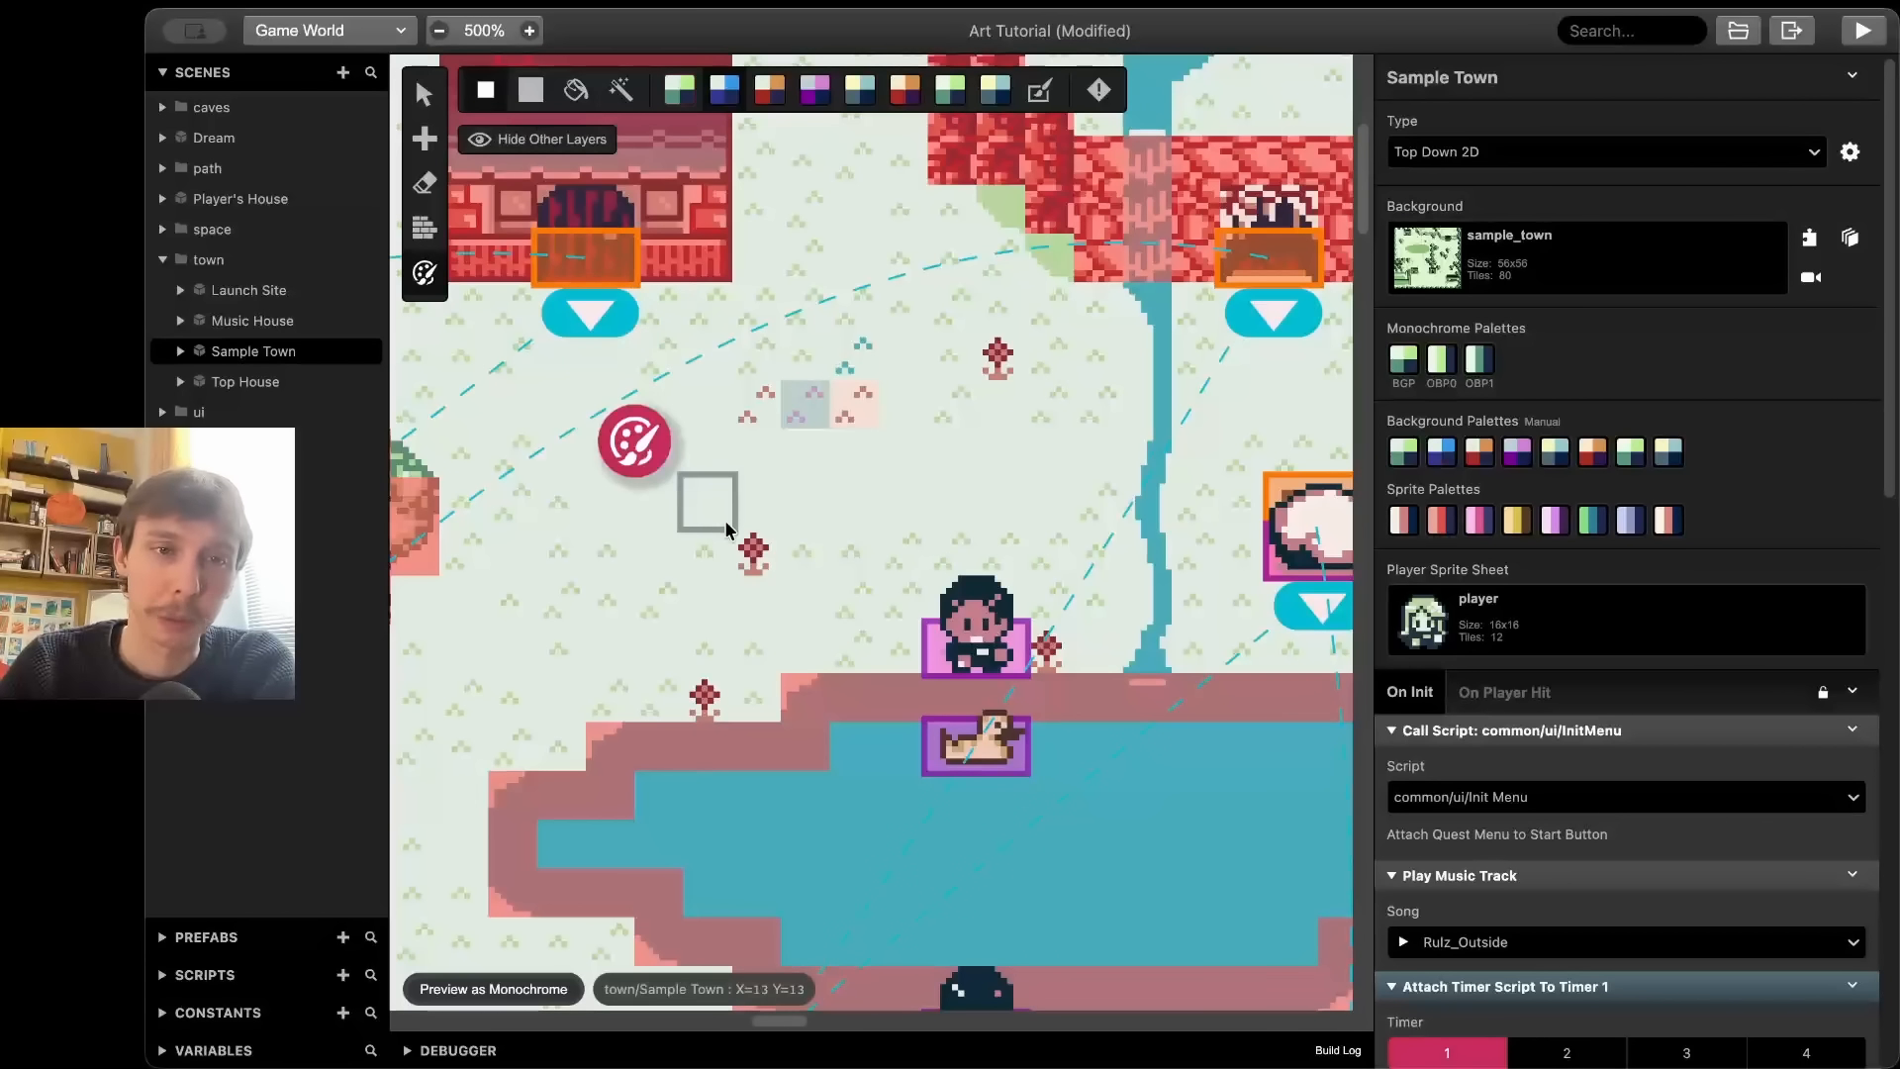
- Repaint the multicolored grass patch above the pond with the default green first background palette, using the larger 16px brush
scroll(727, 530, right, 2)
scroll(727, 529, down, 1)
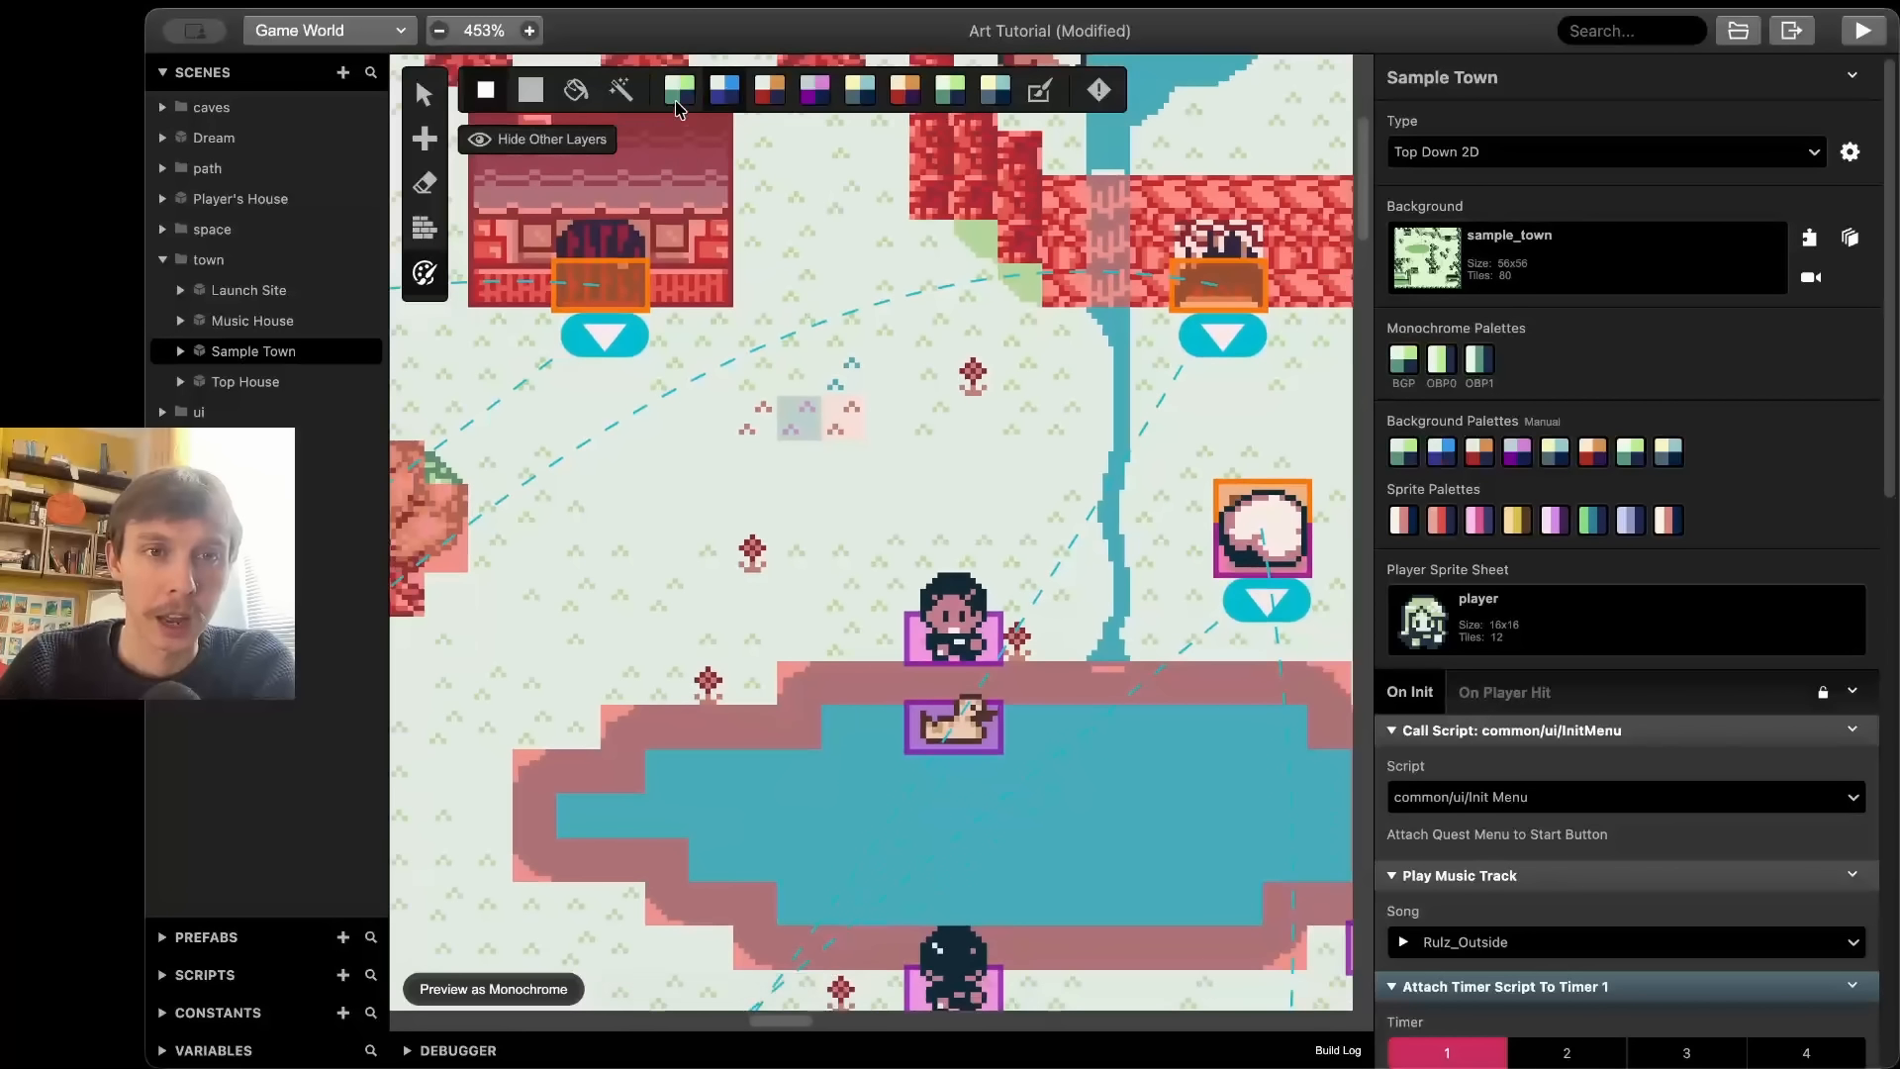
click(530, 90)
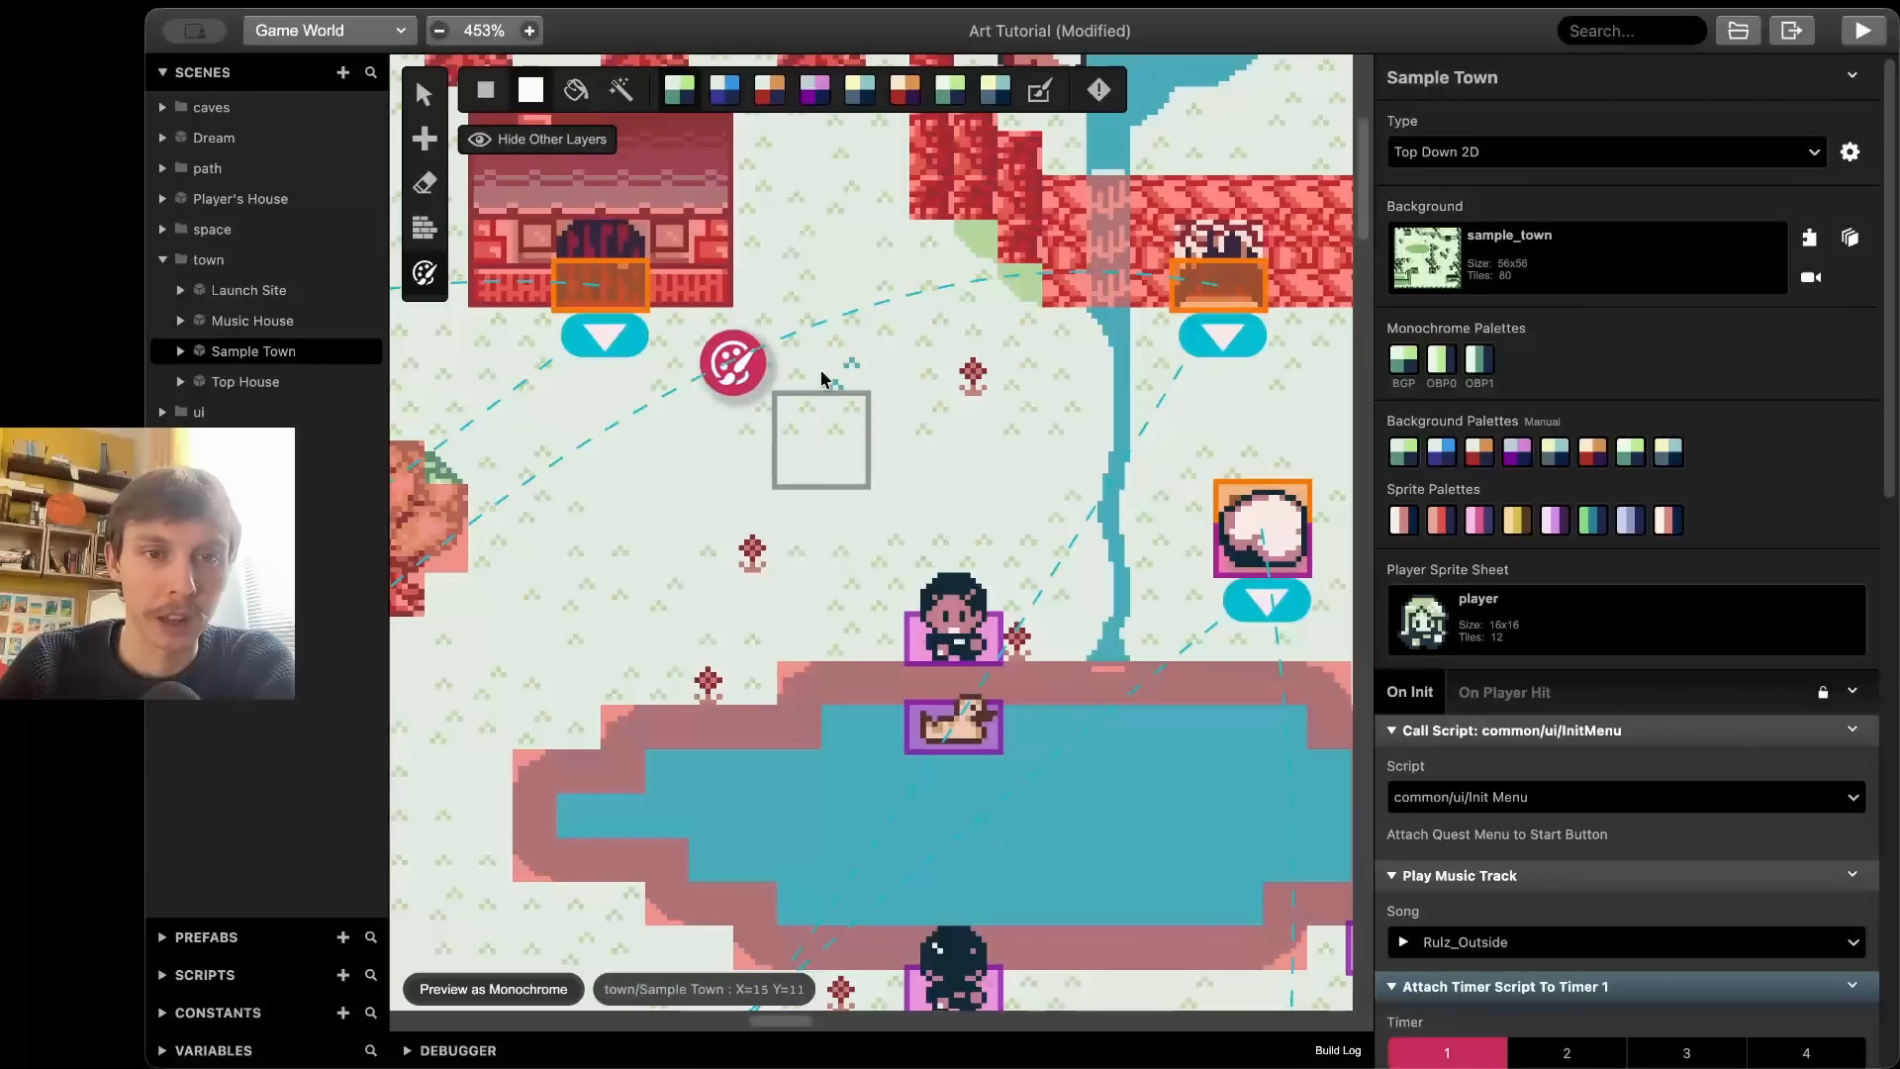
- Look over the whole Sample Town scene and pick the eighth background palette, Default UI
scroll(846, 326, down, 5)
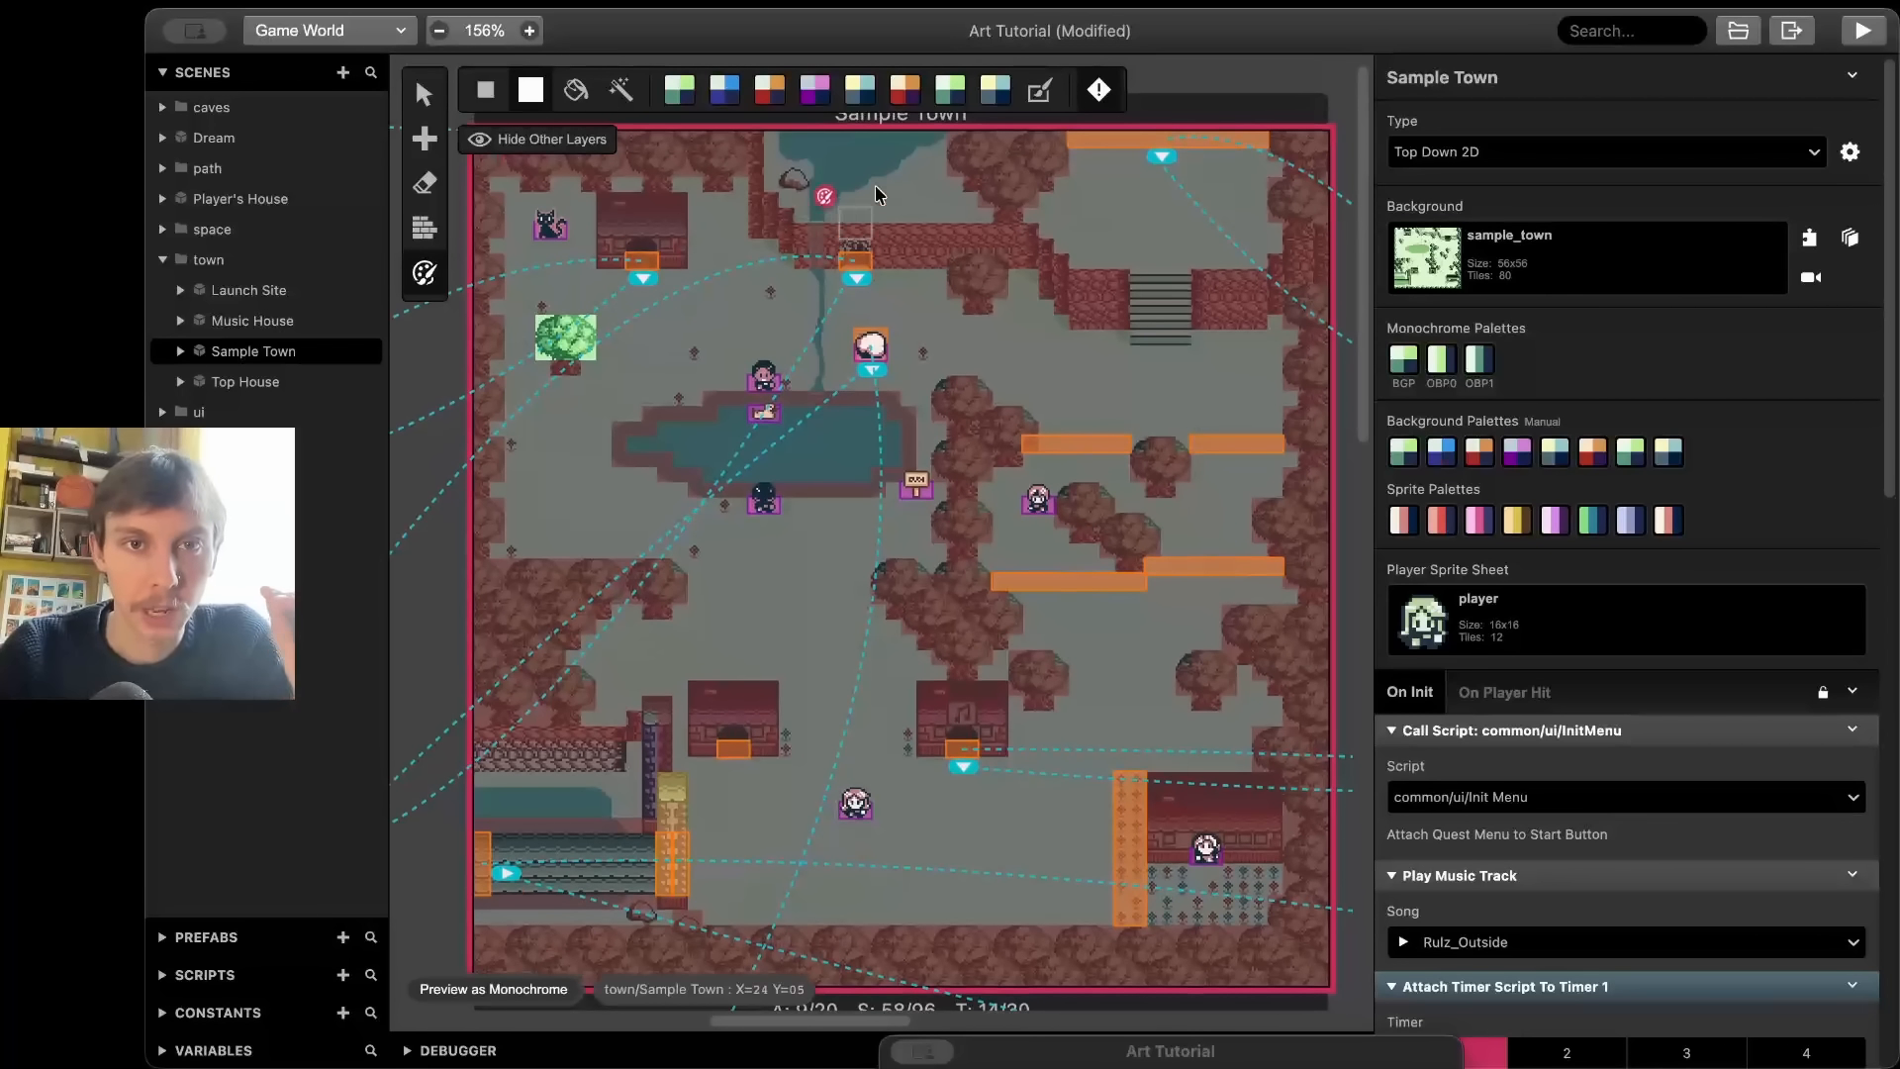
click(998, 105)
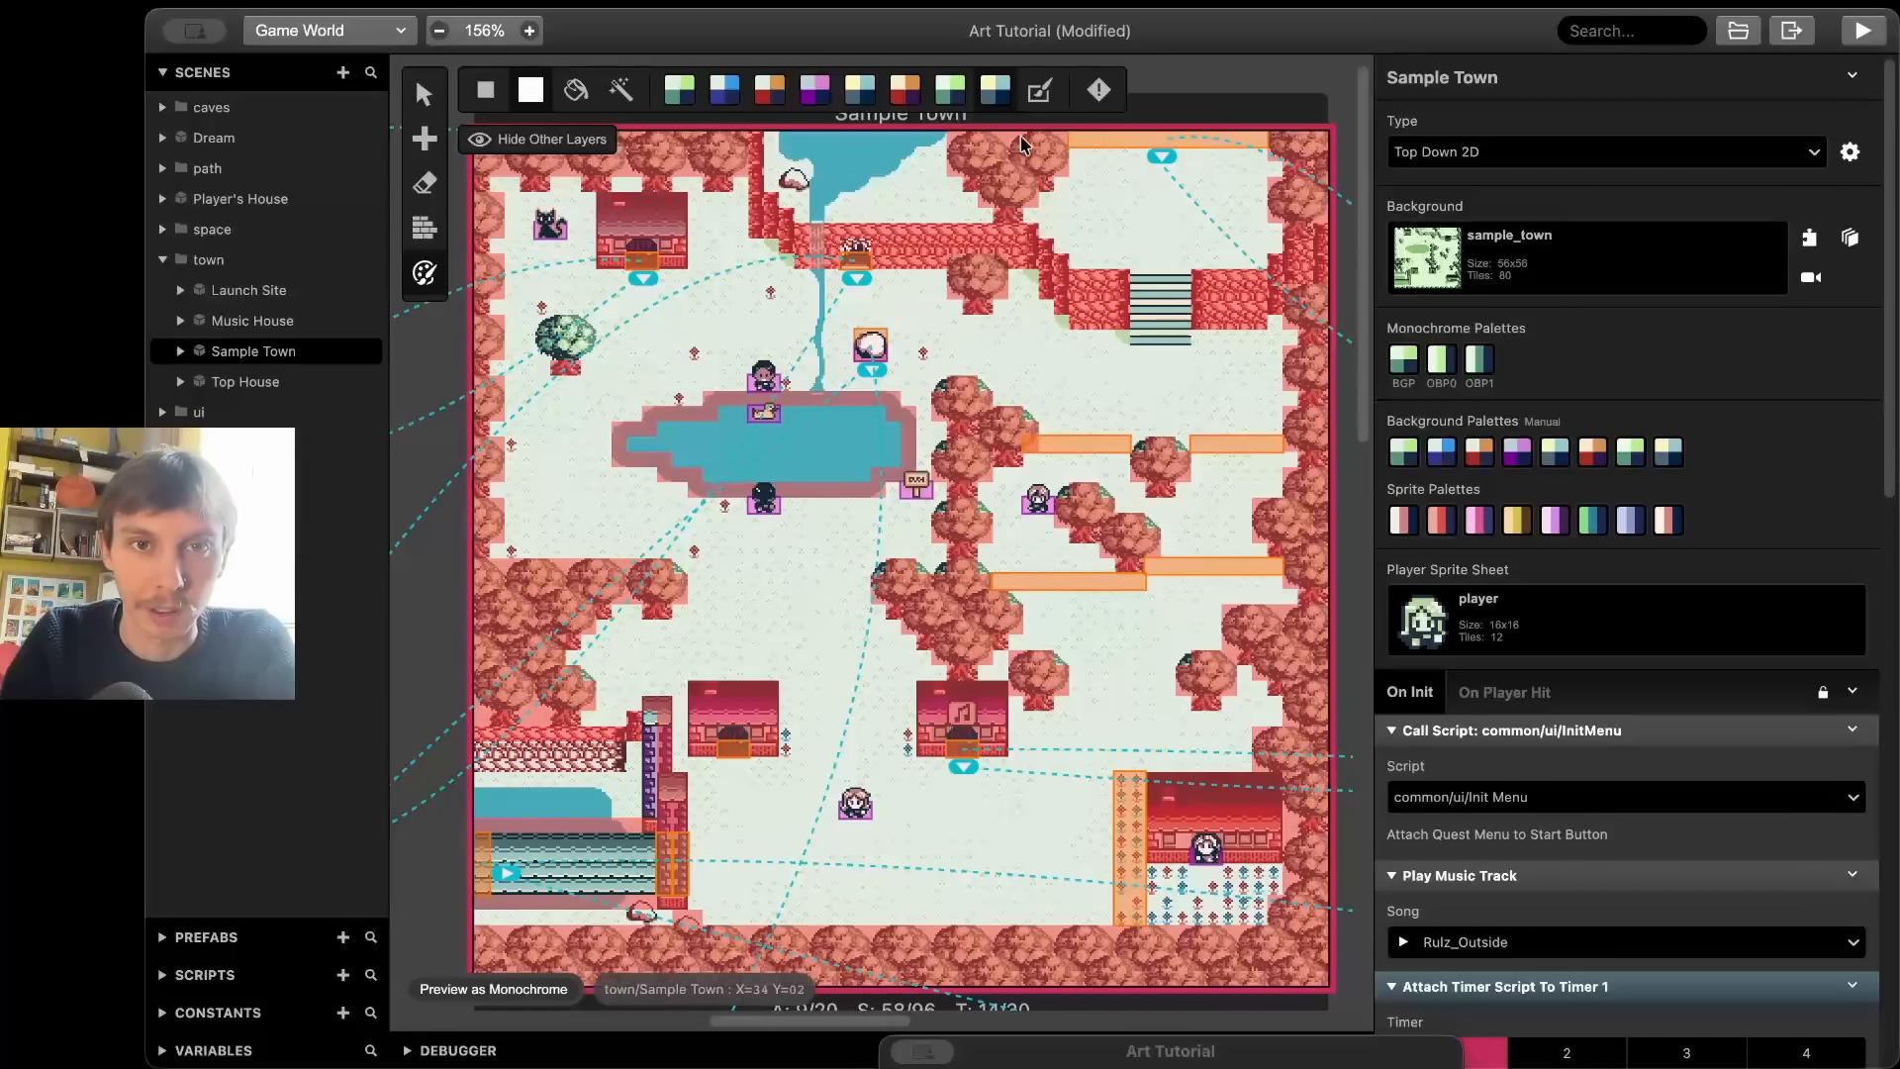
scroll(994, 99, up, 1)
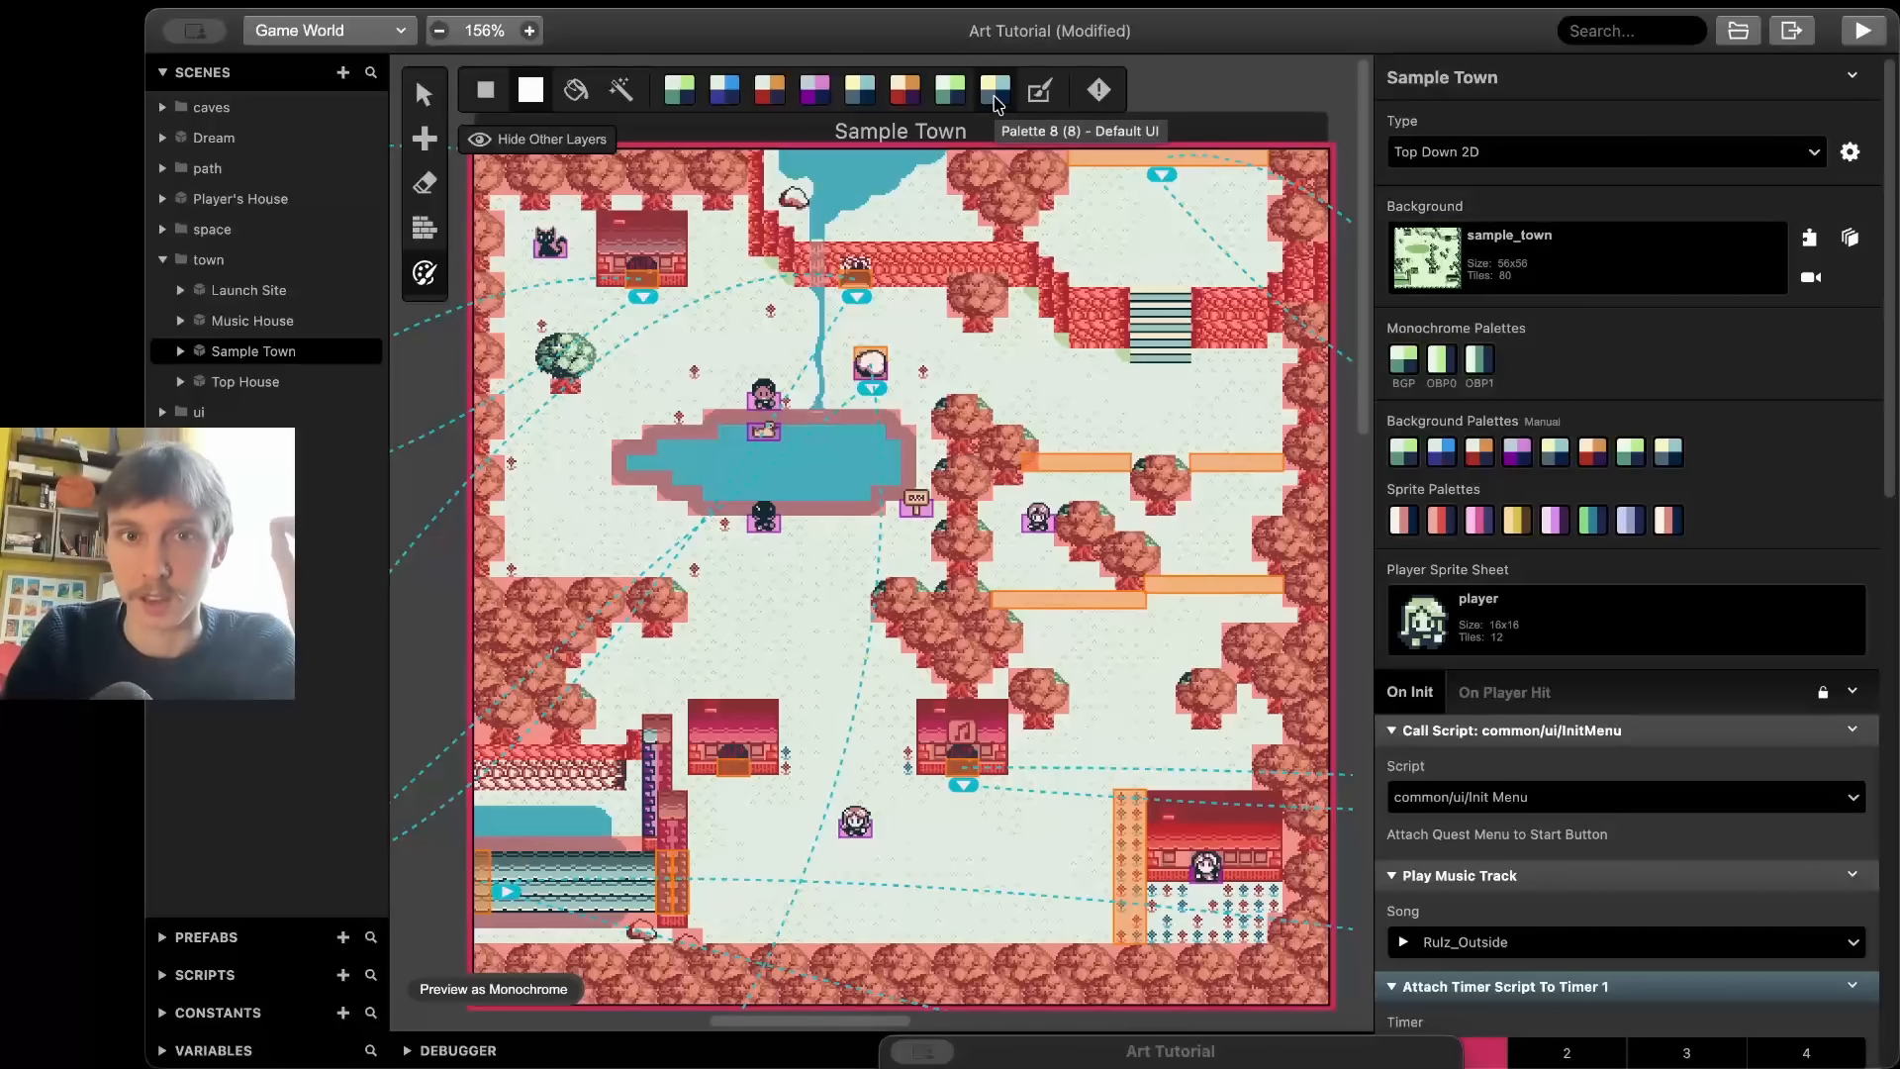
scroll(663, 277, up, 5)
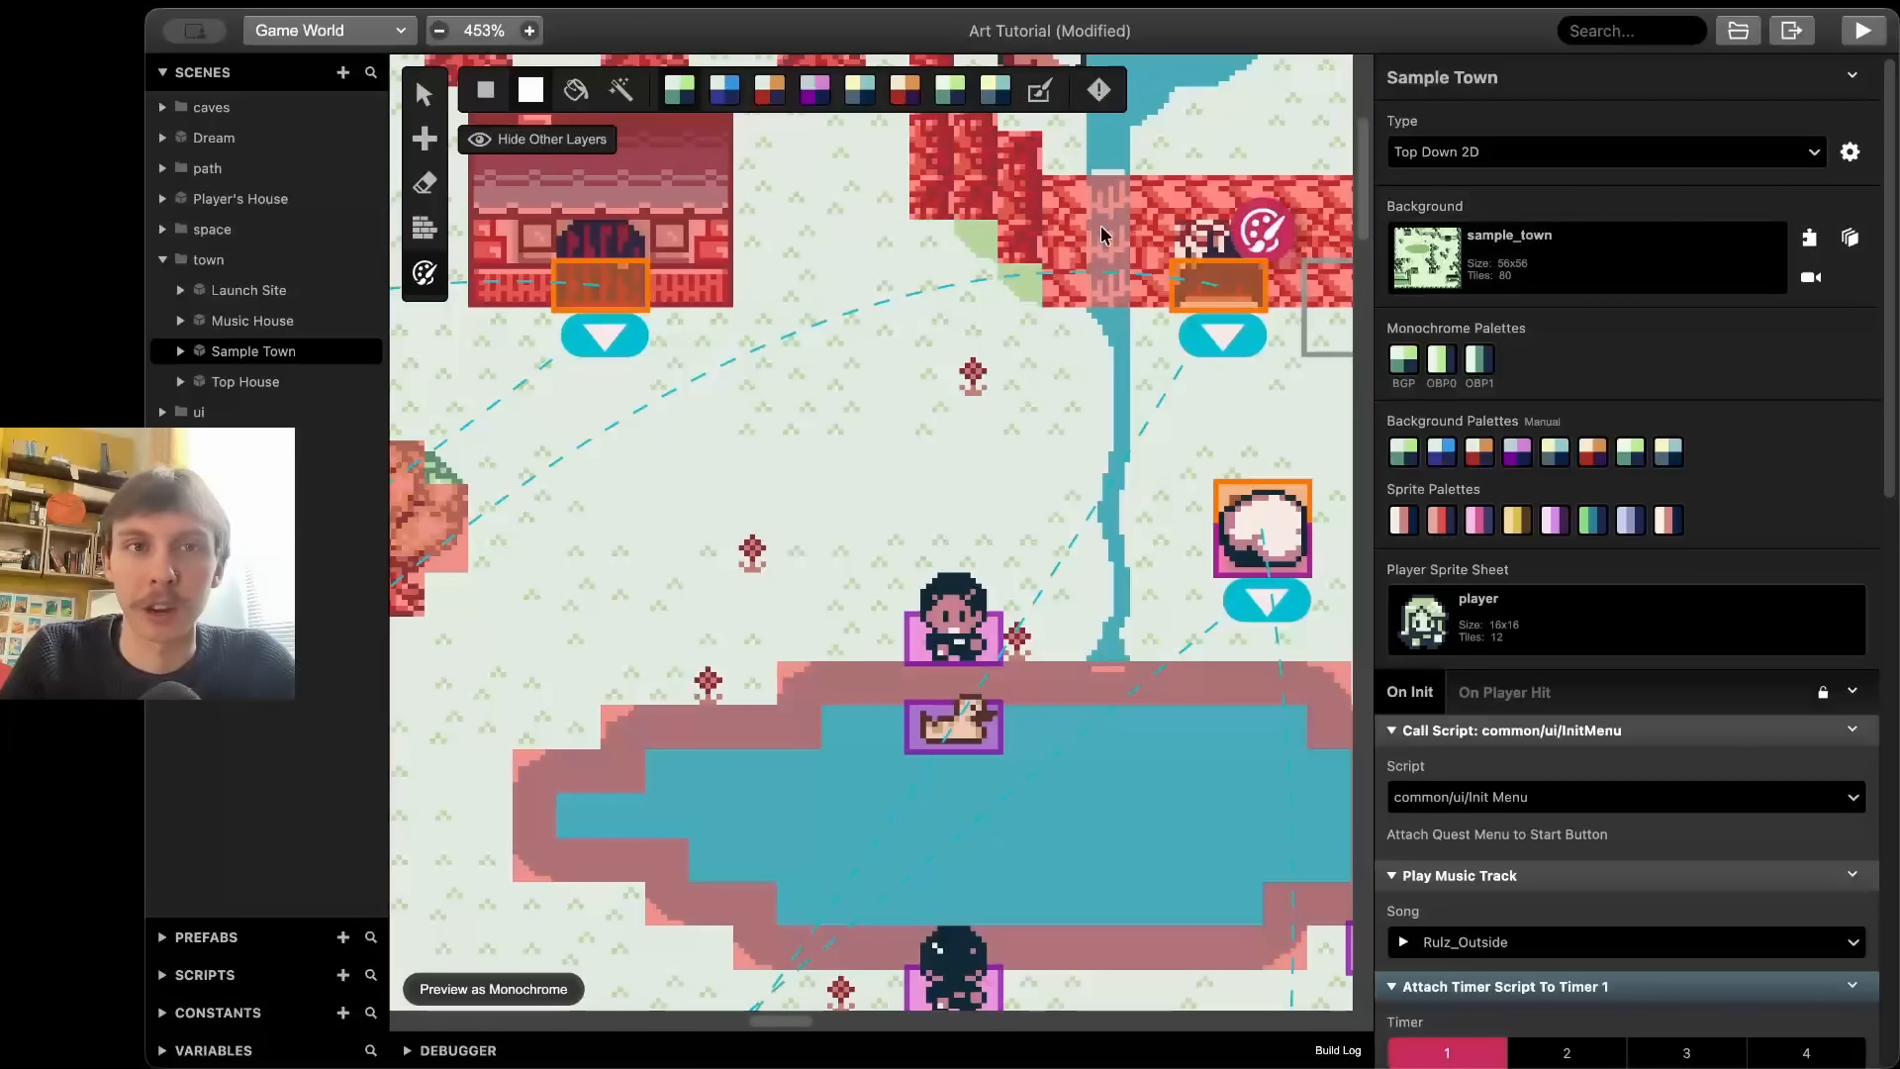
- Open the Sample Town background in the Images view and preview it as monochrome
click(330, 30)
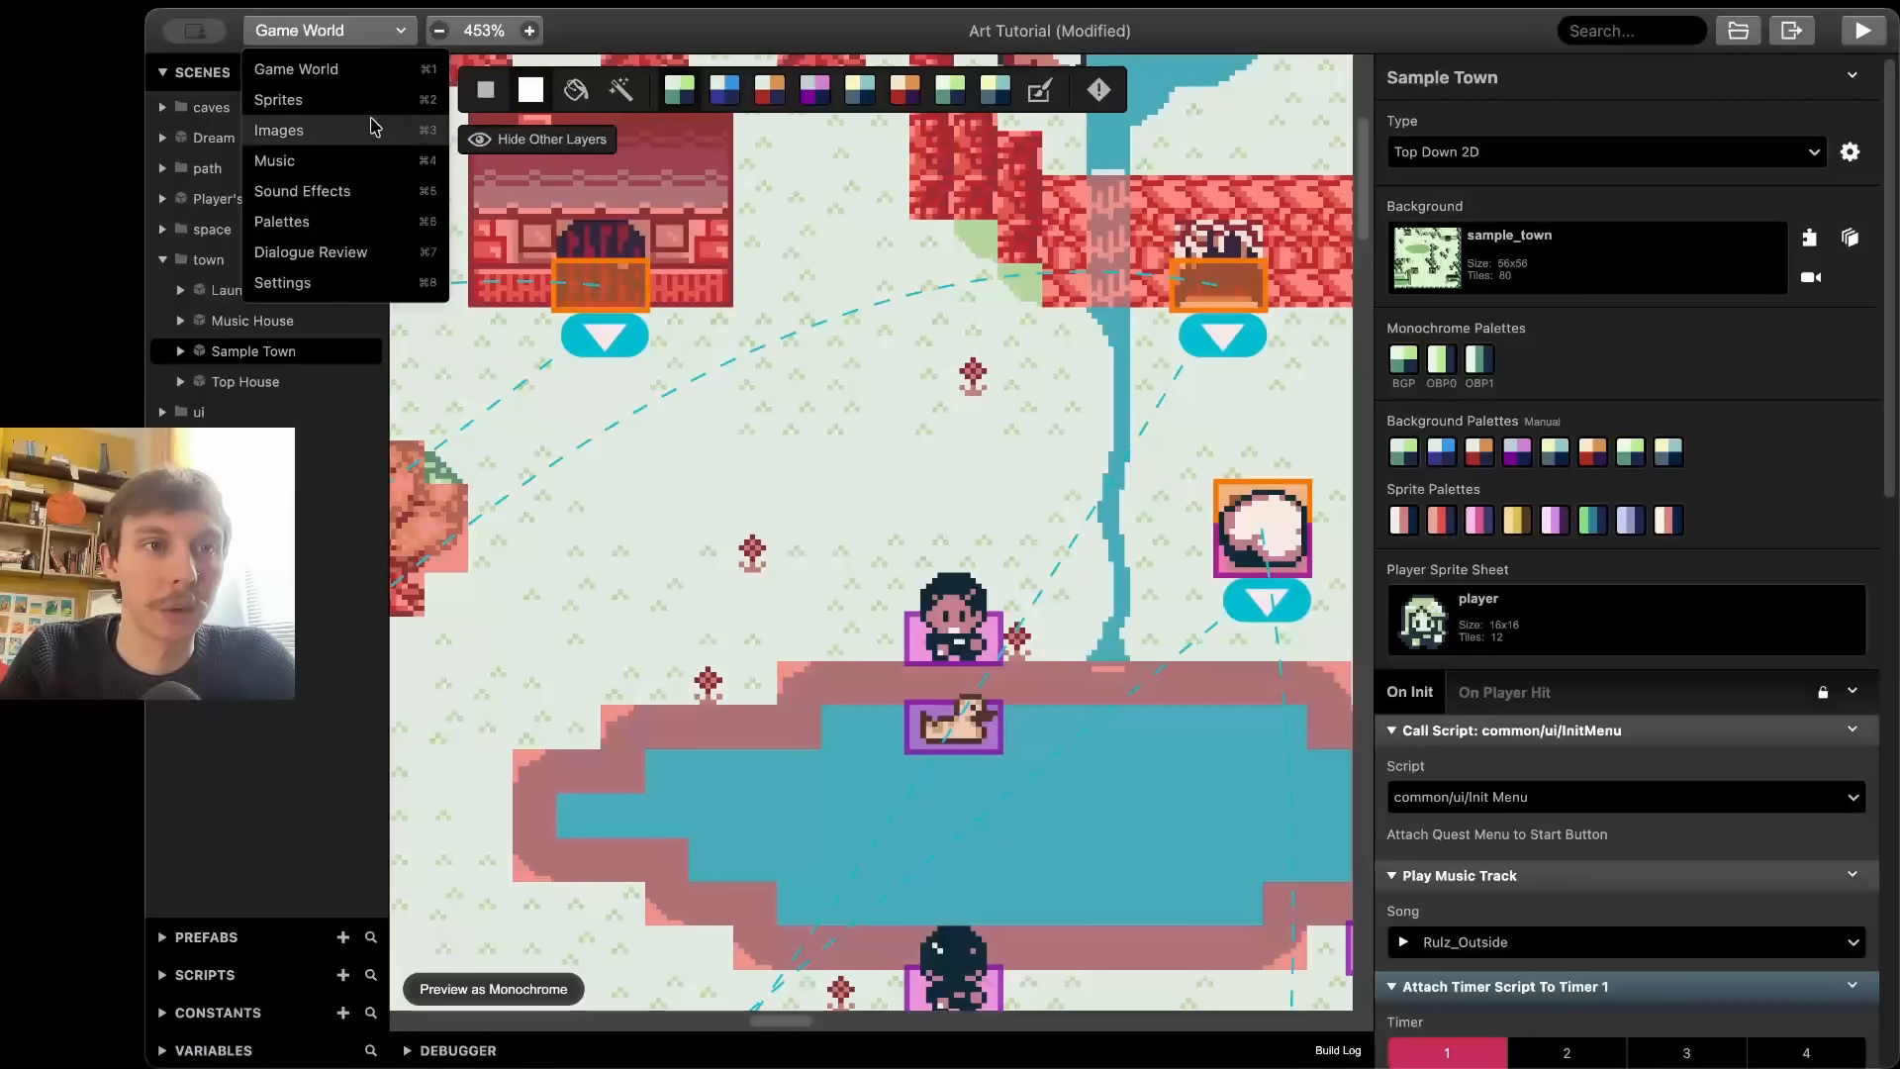
click(336, 130)
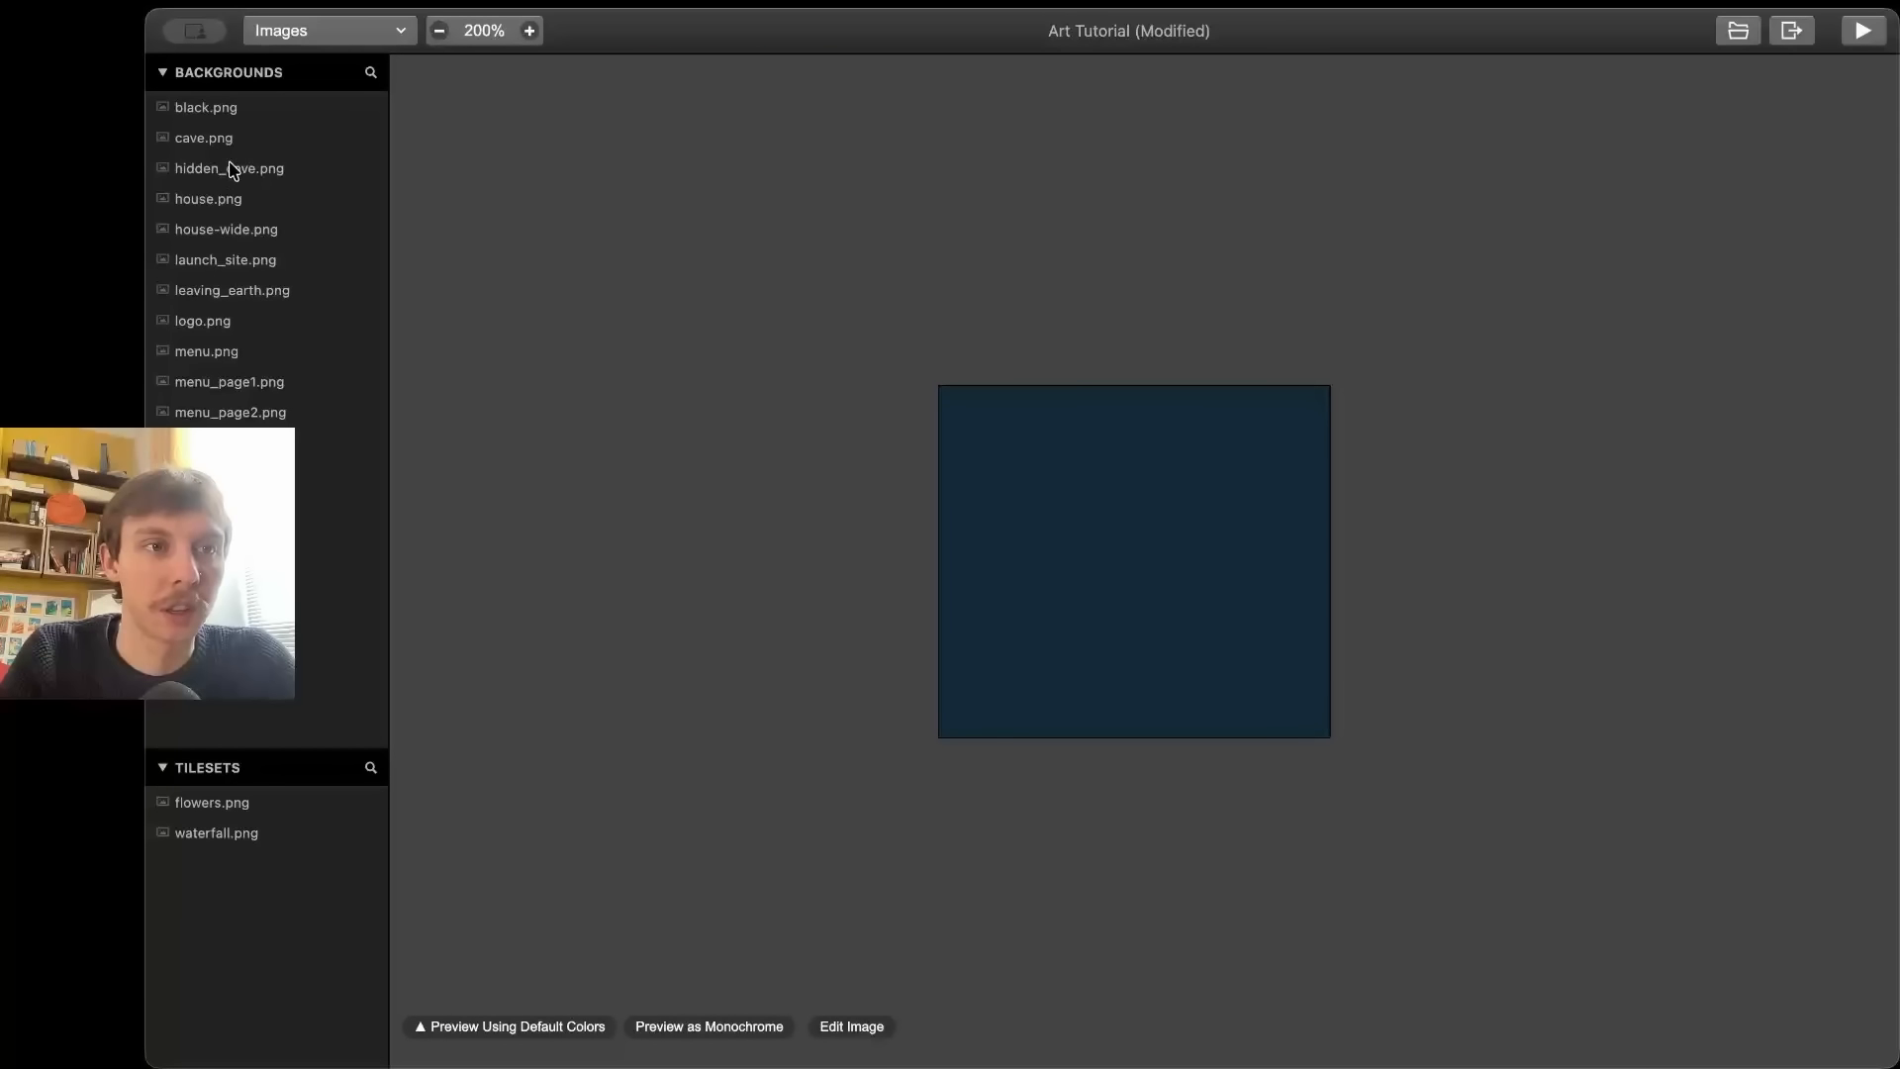
scroll(487, 584, down, 2)
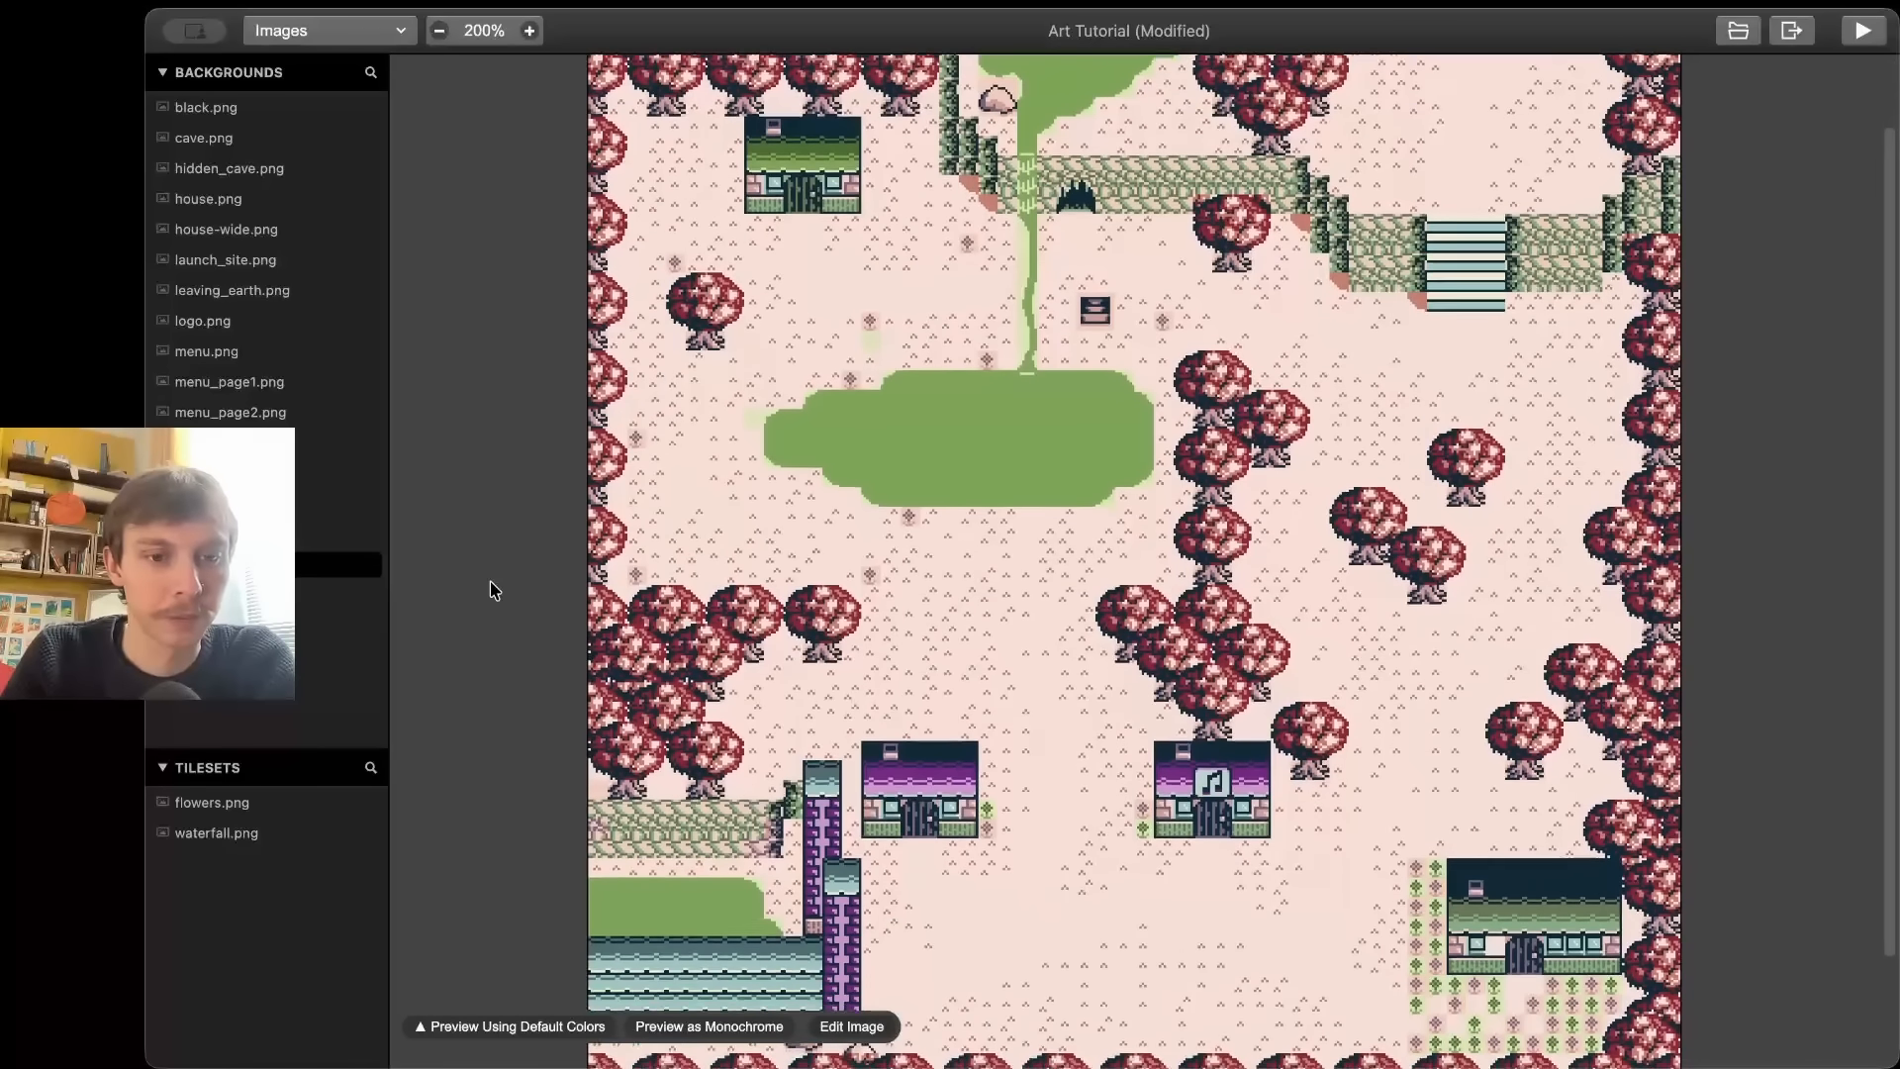
click(679, 1025)
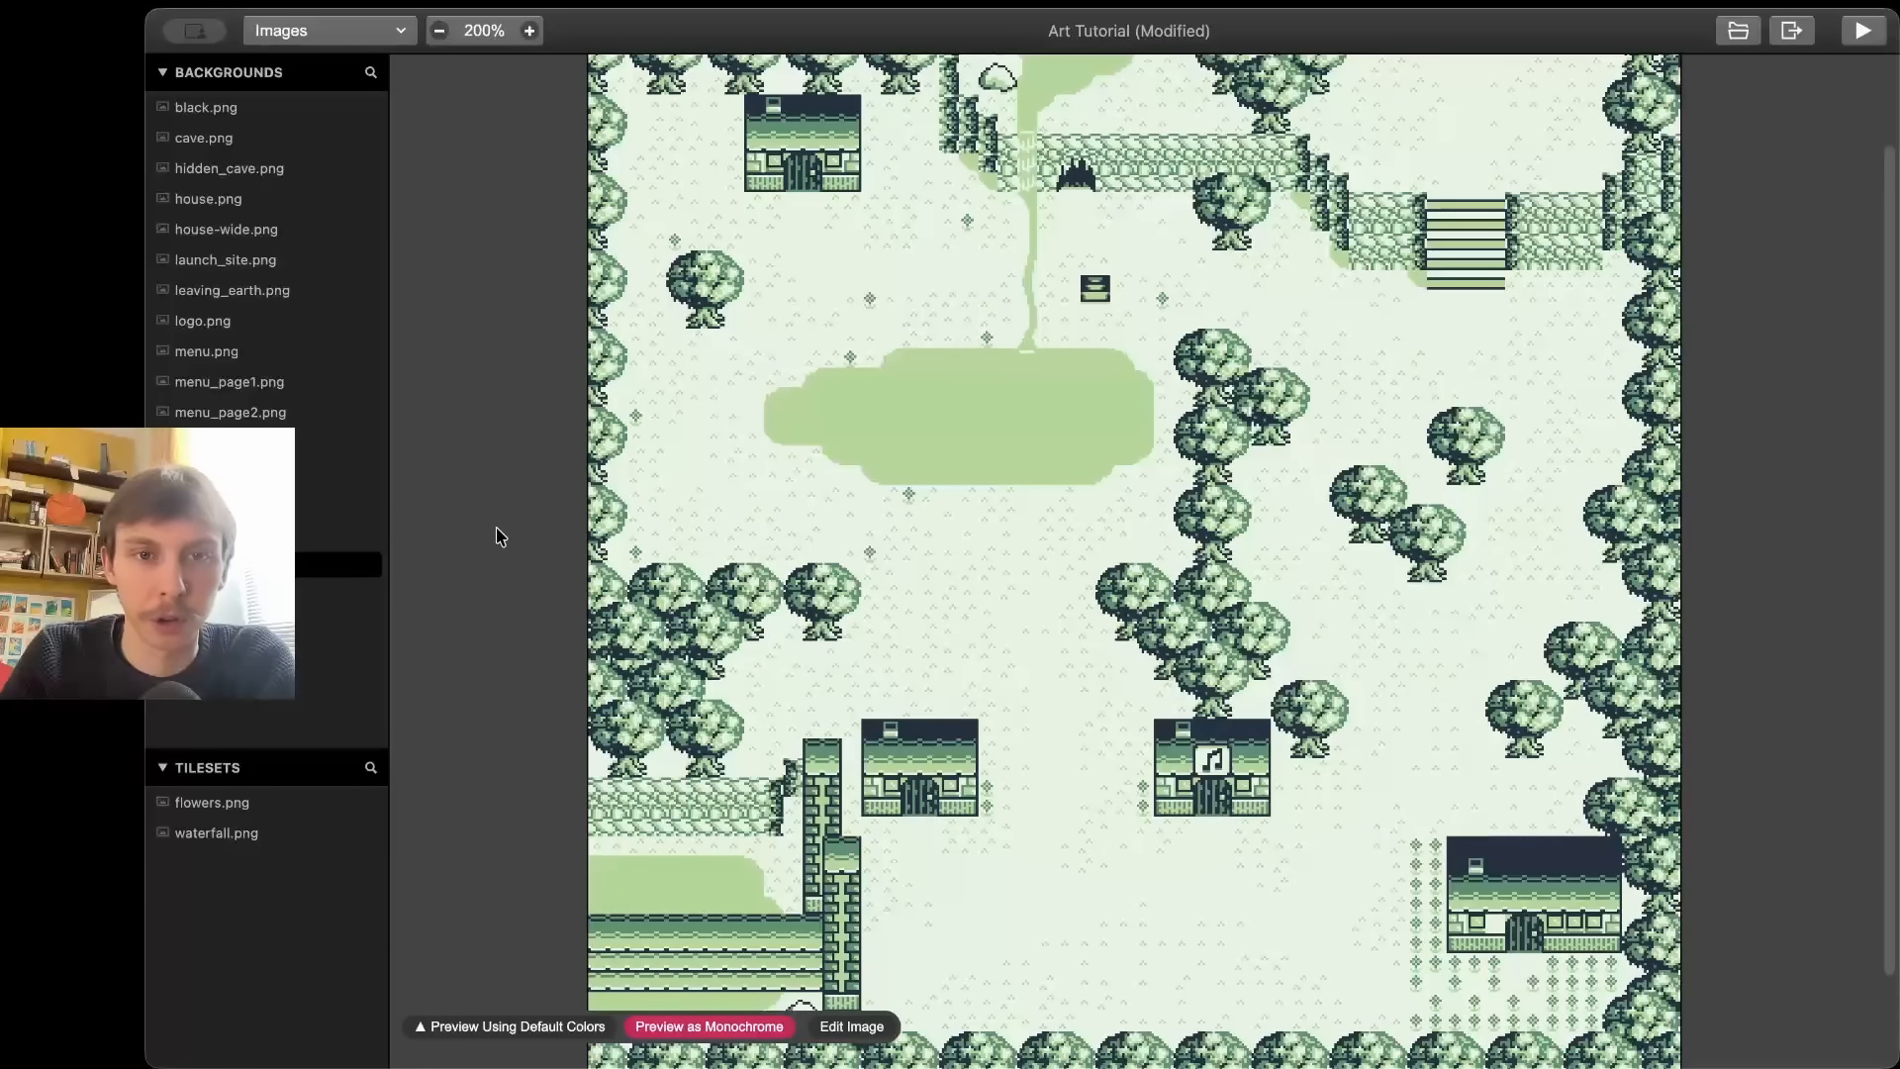
scroll(499, 515, up, 2)
scroll(500, 515, down, 3)
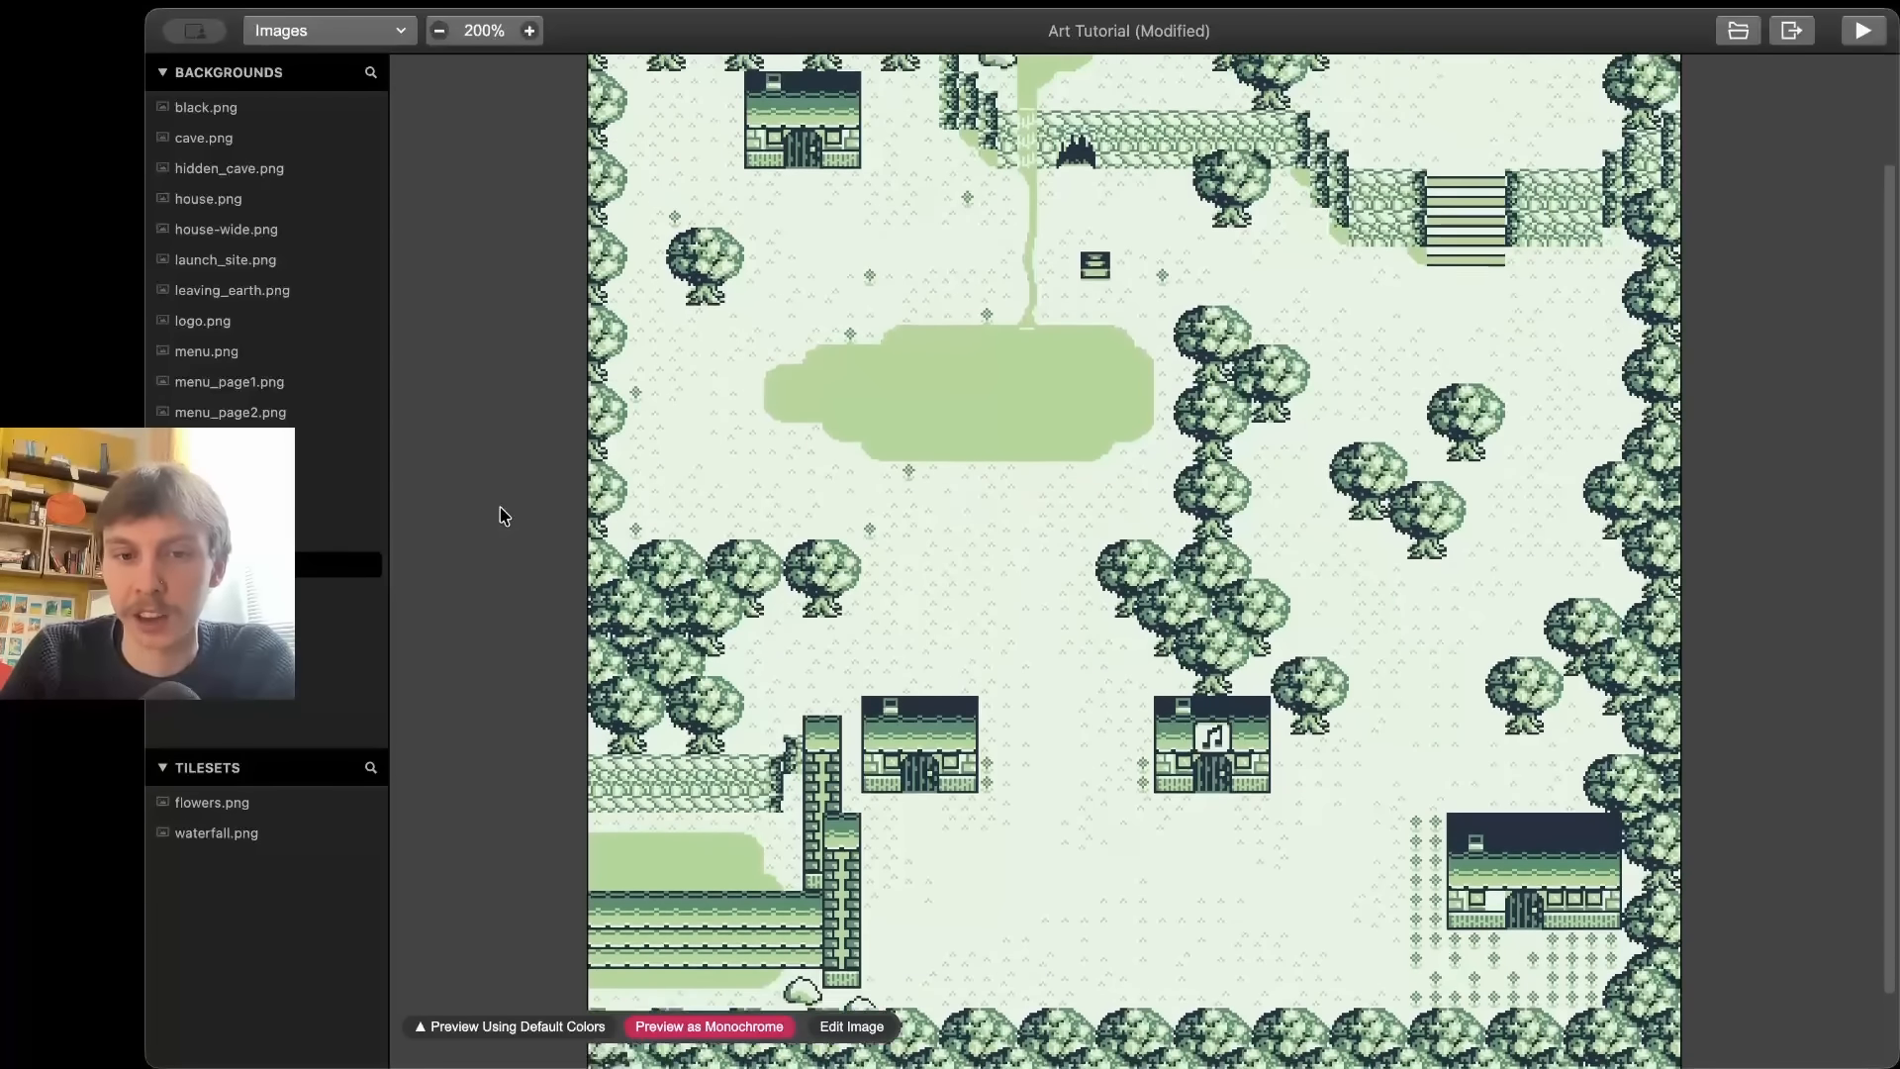
scroll(500, 515, up, 3)
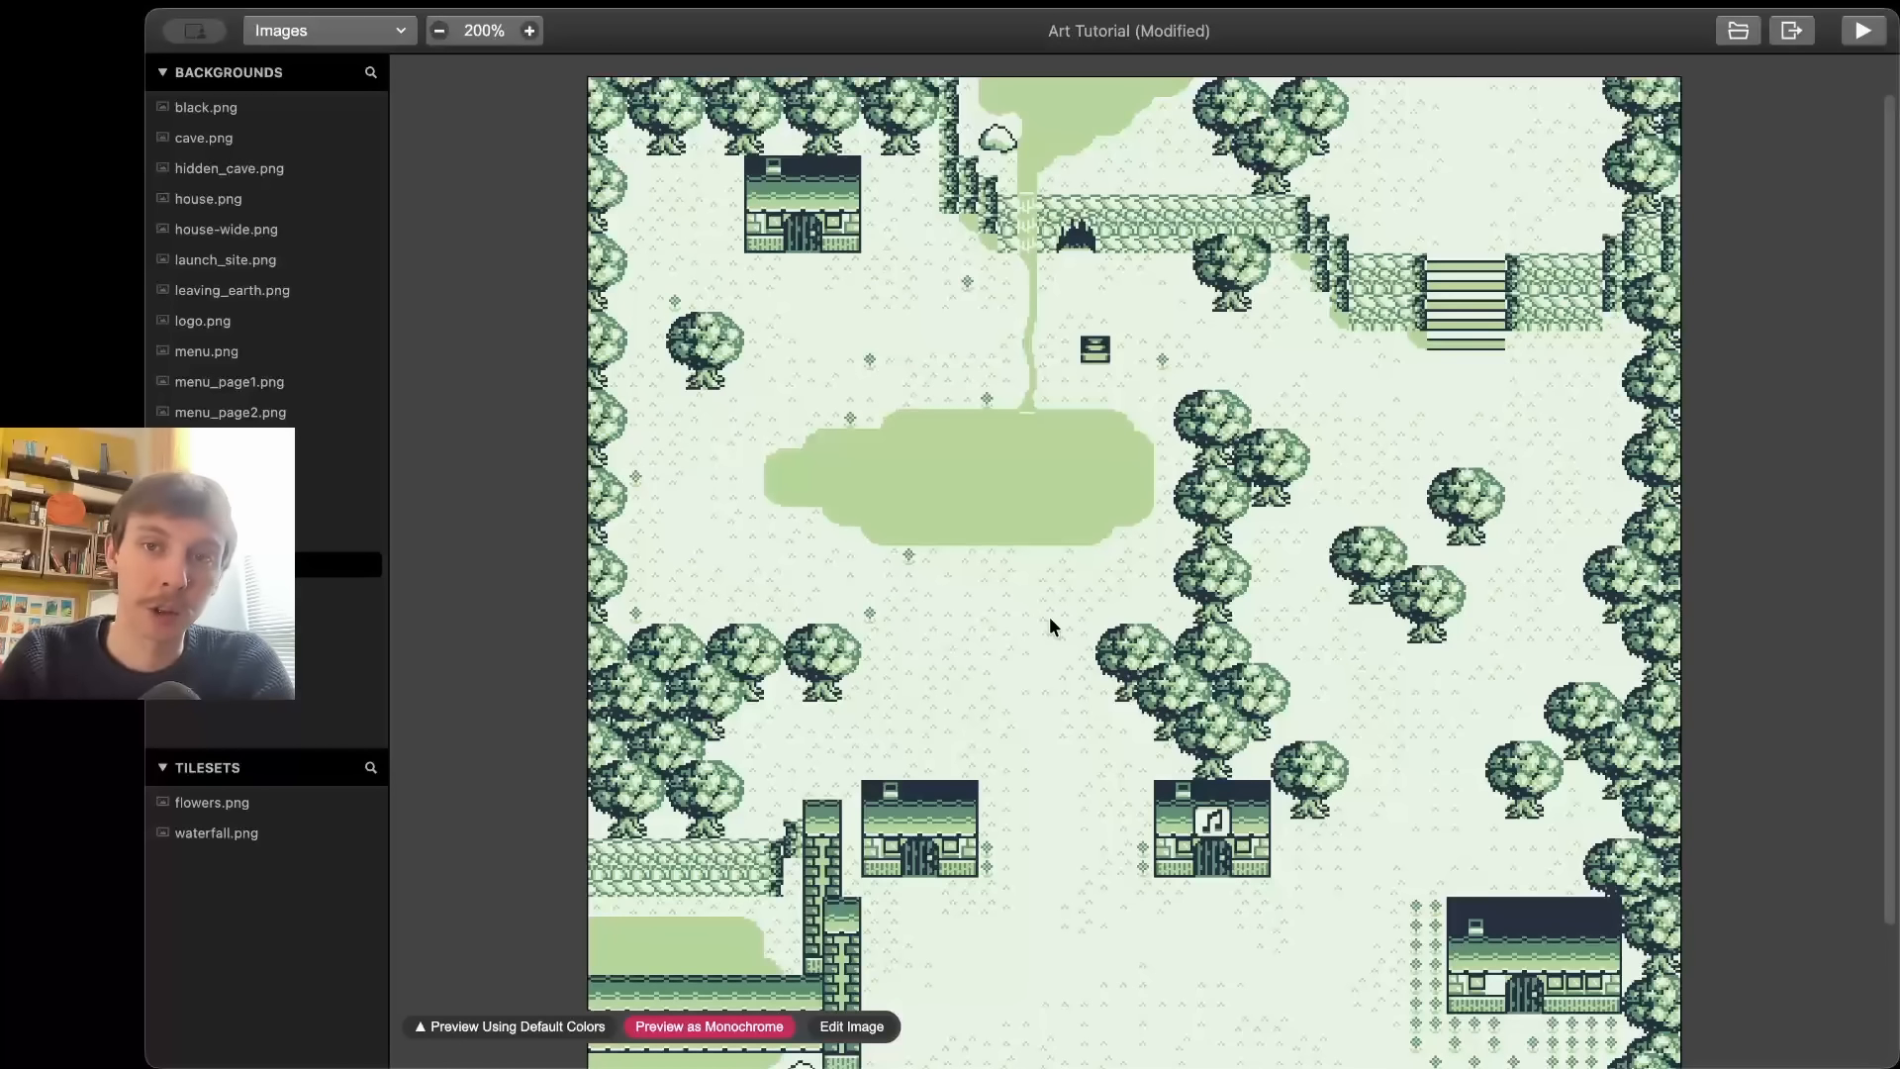
- Switch to the browser's GB Studio Backgrounds documentation and review the four-color requirements for manual palettes
click(534, 1029)
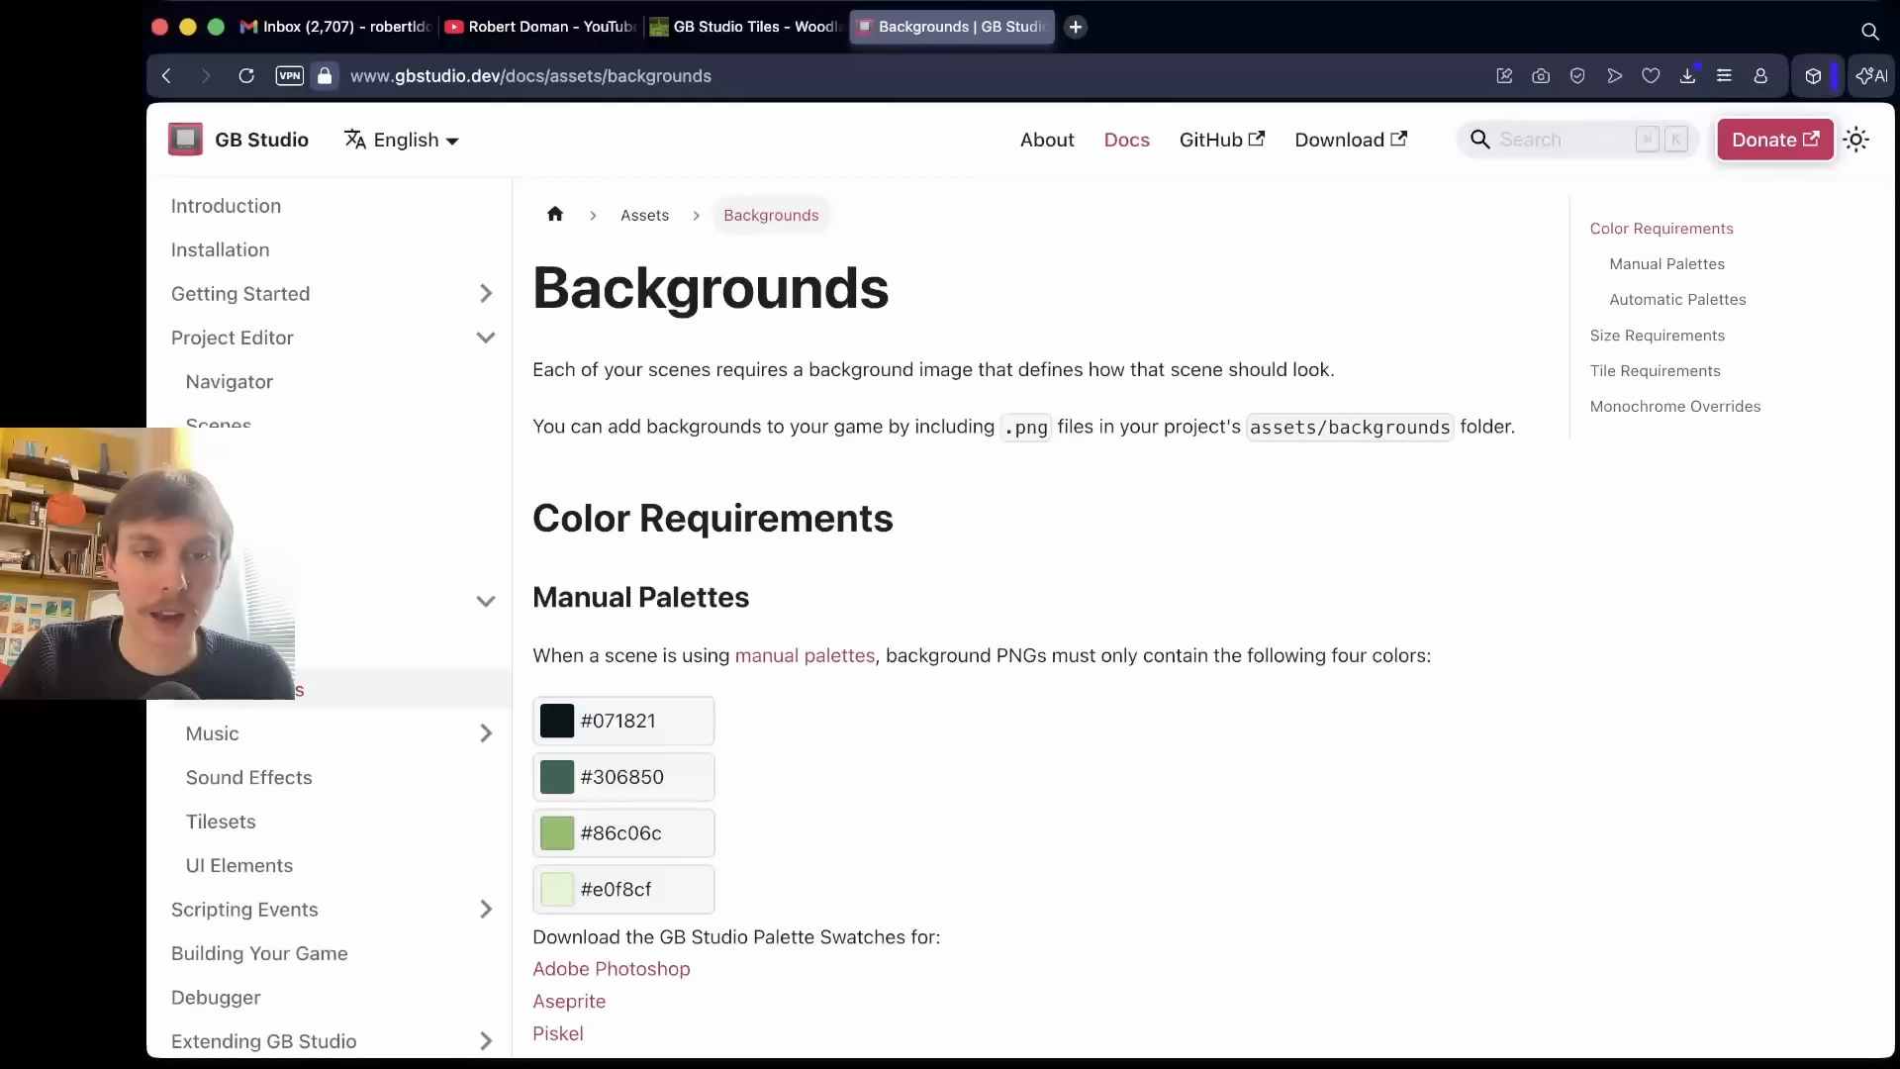
scroll(1030, 594, down, 3)
scroll(1030, 614, down, 5)
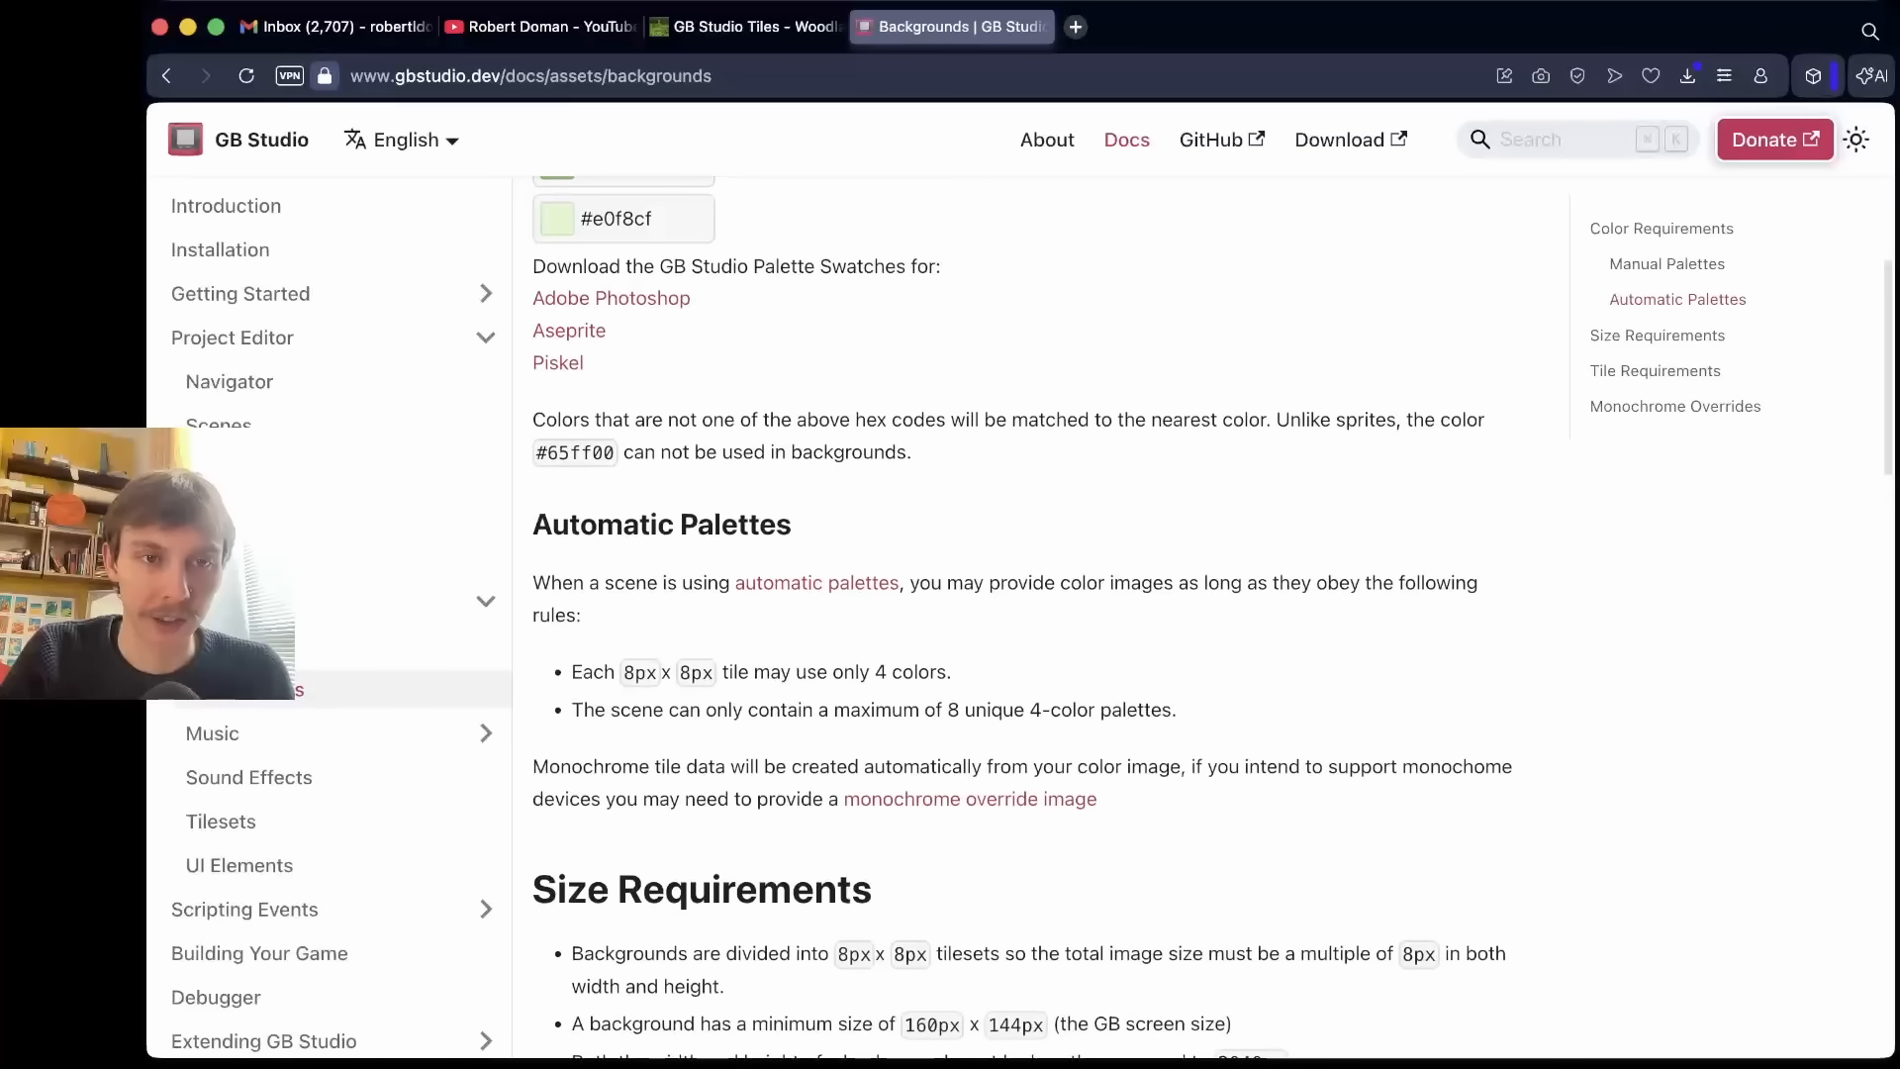
scroll(1030, 614, up, 5)
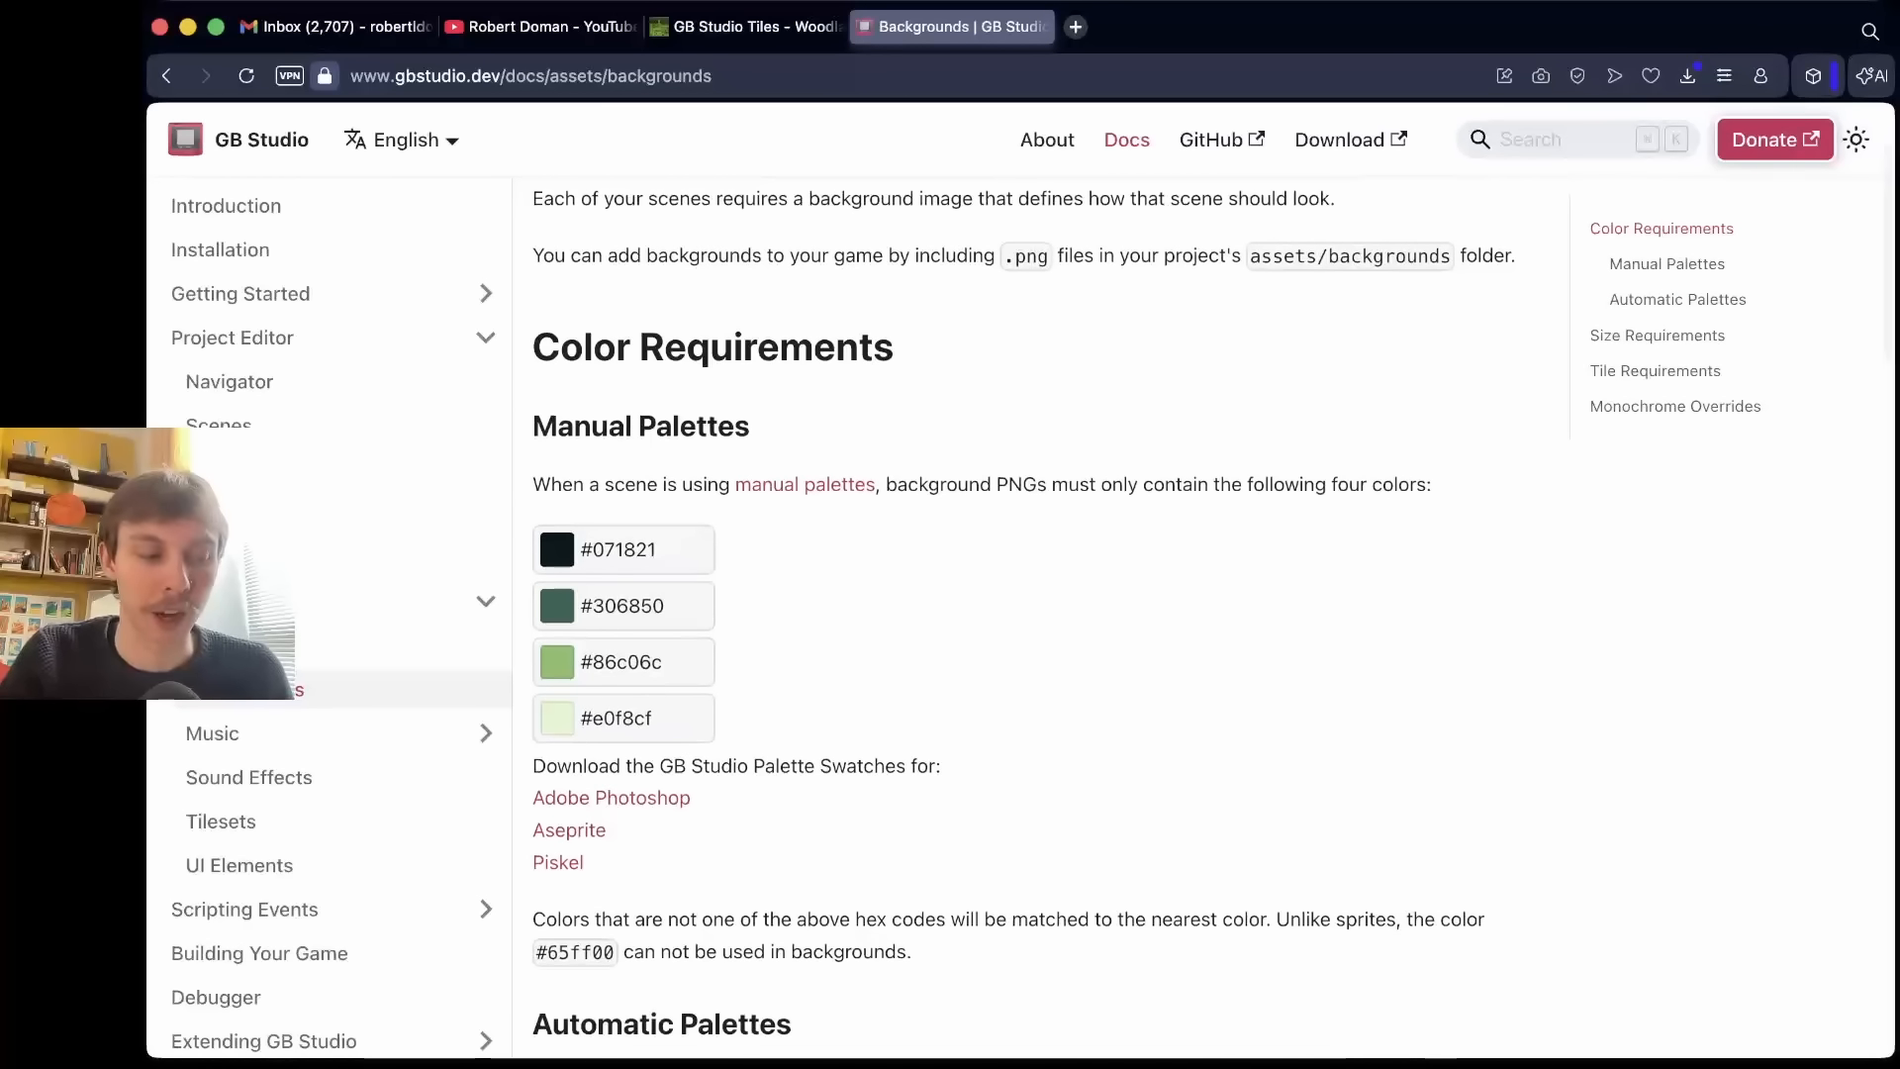
scroll(1030, 594, down, 1)
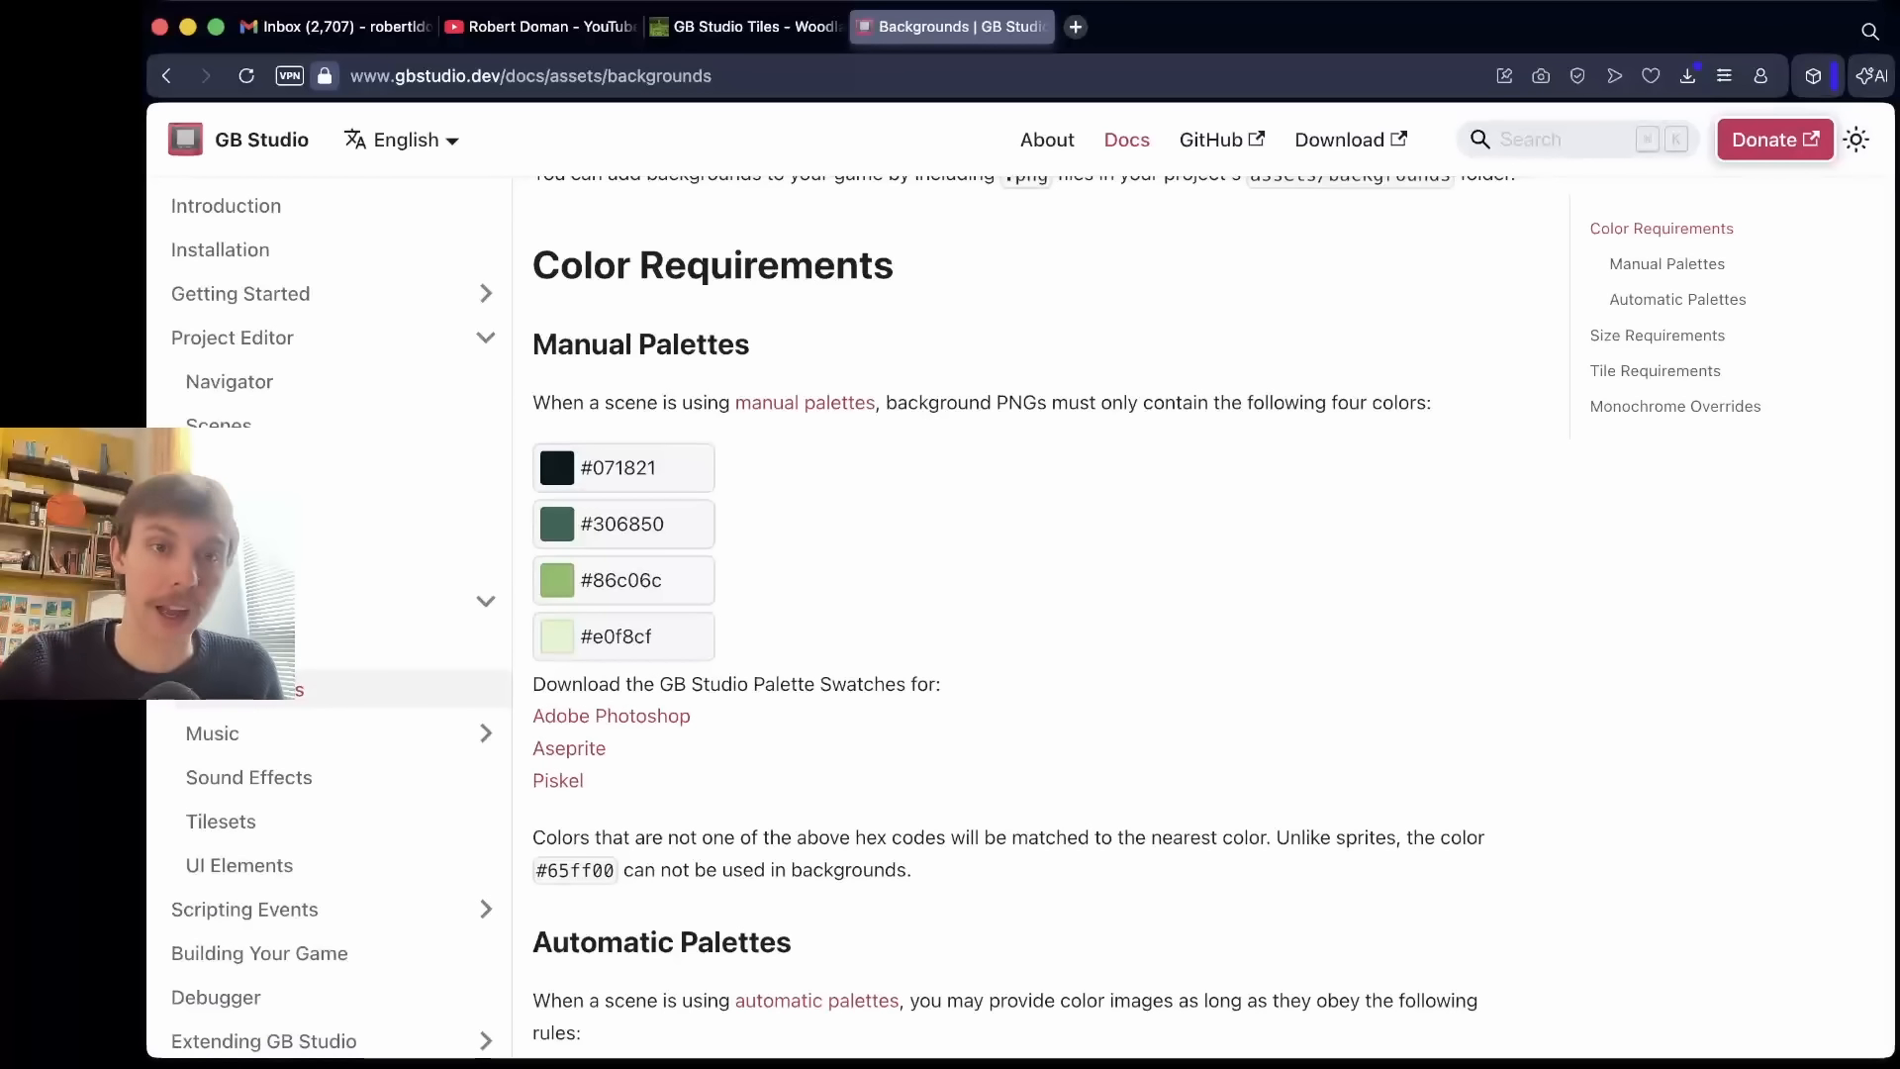
scroll(1029, 613, down, 1)
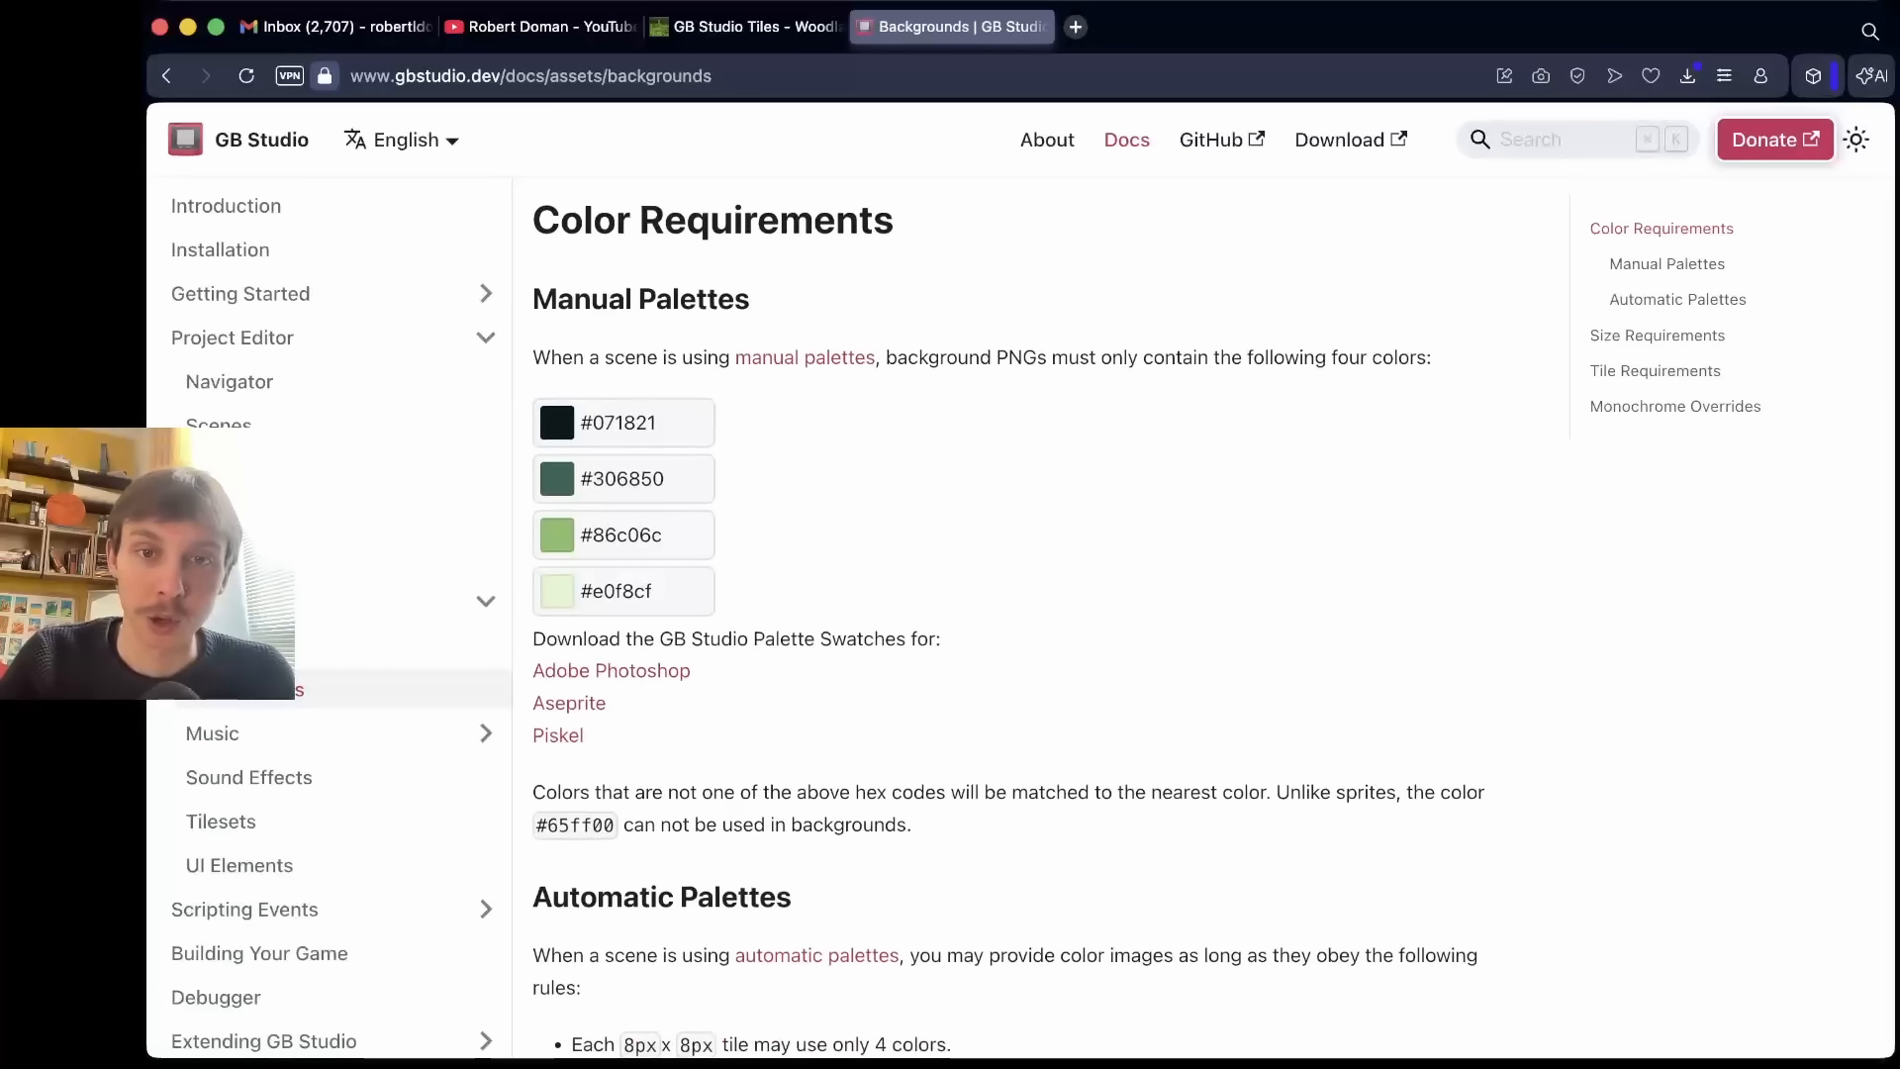
scroll(1029, 613, down, 4)
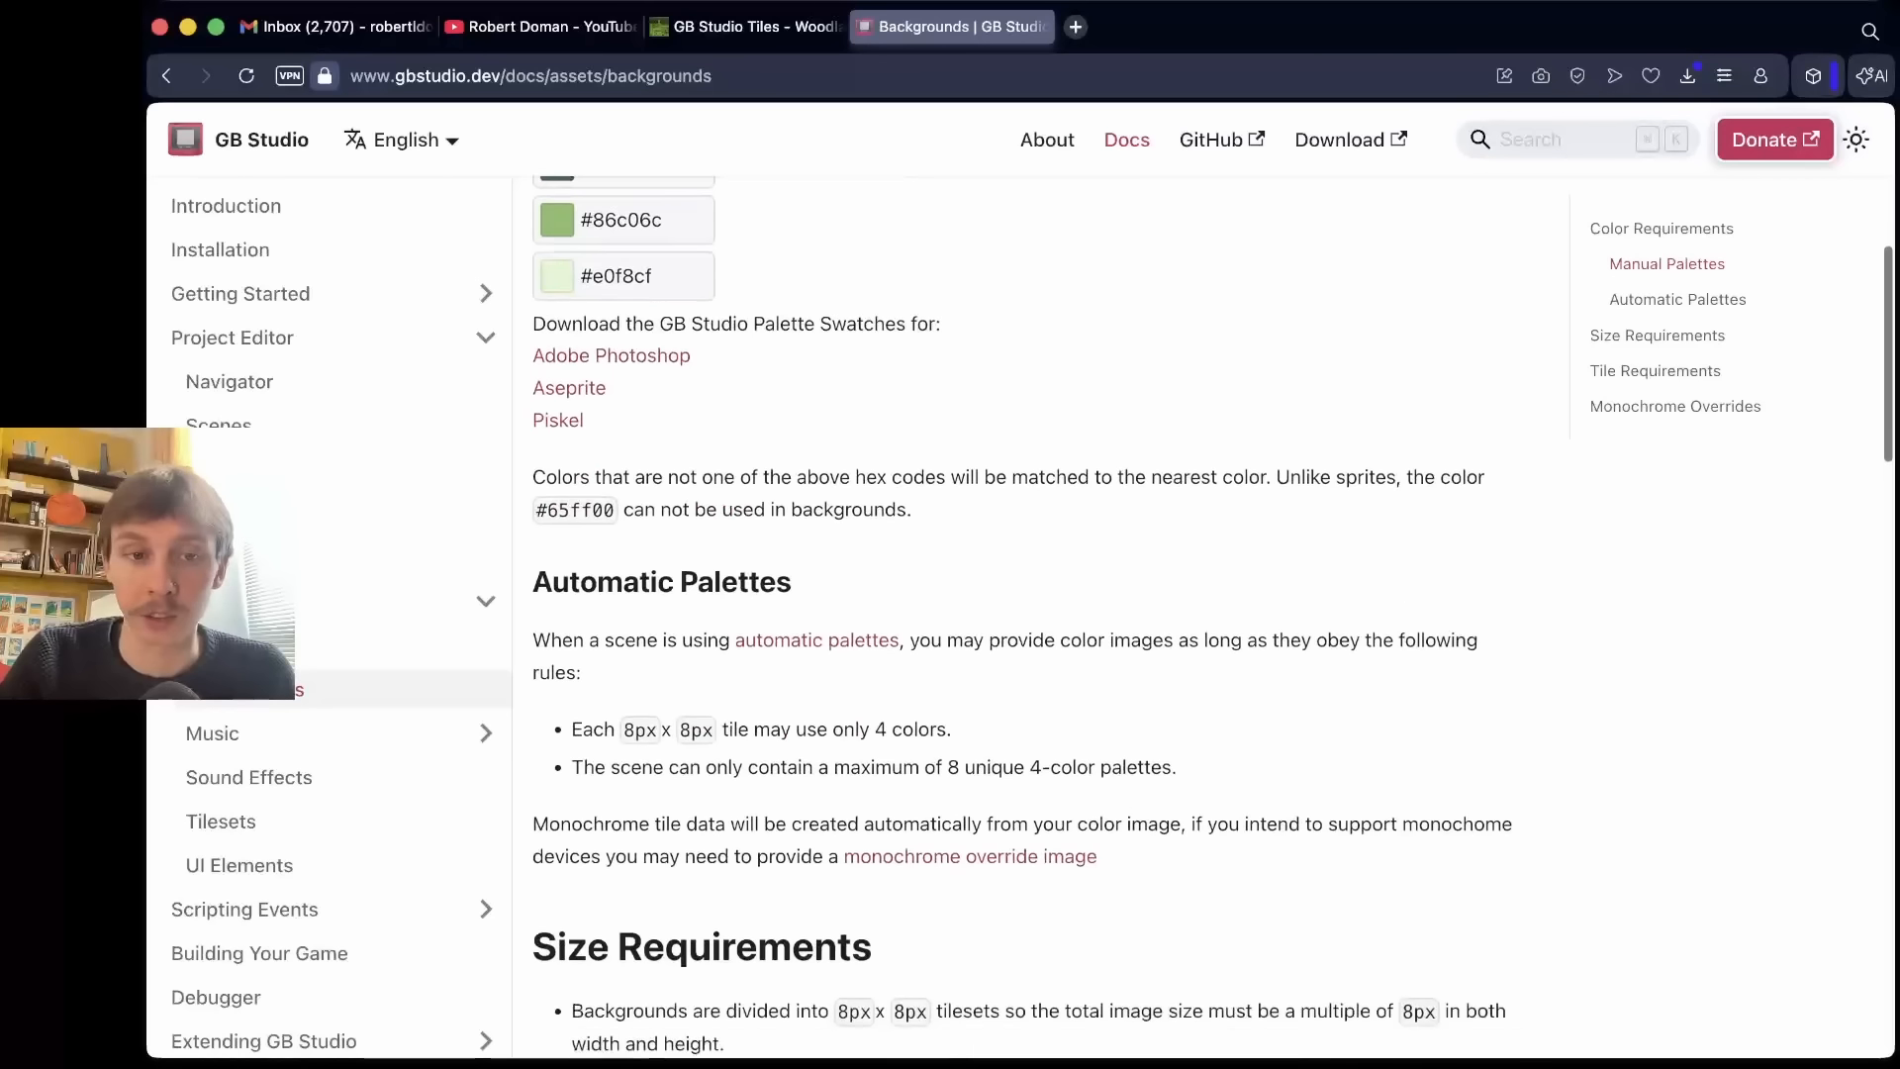
scroll(1030, 614, up, 5)
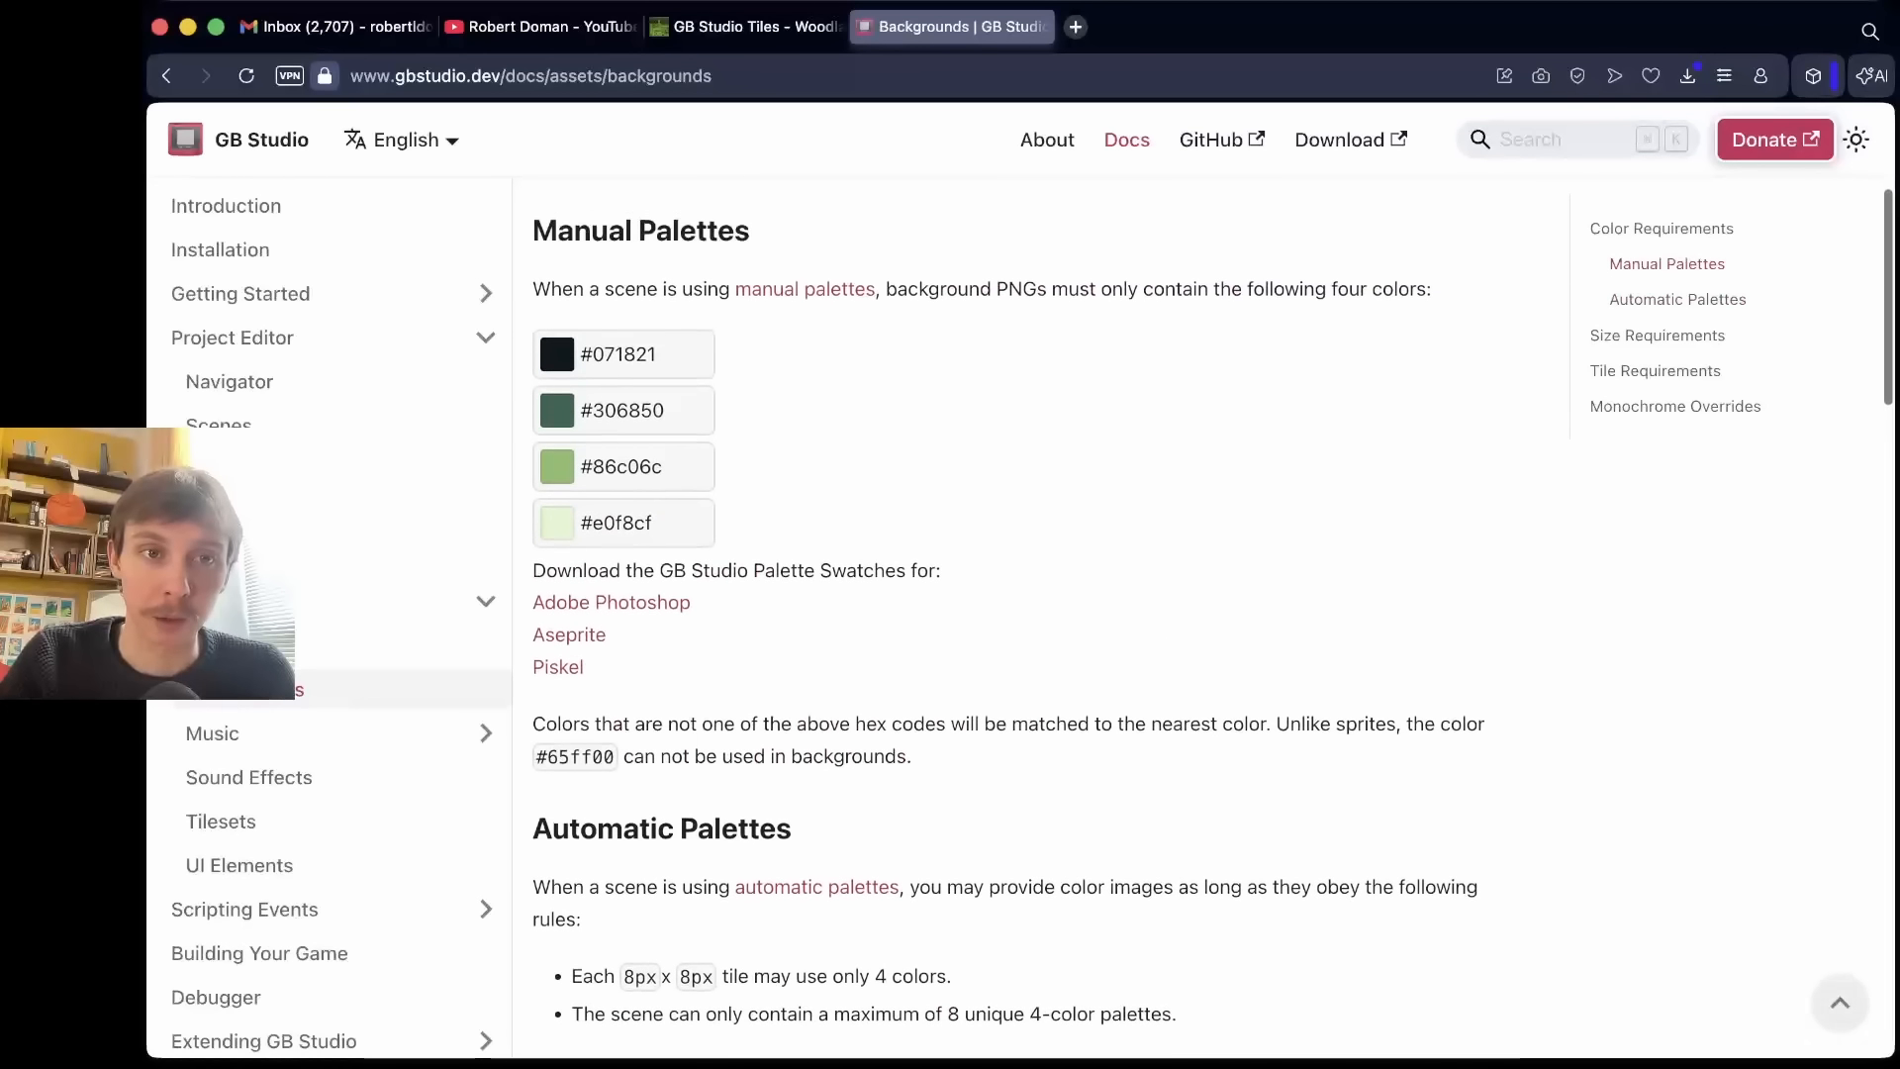
scroll(1029, 614, down, 1)
scroll(1029, 614, up, 1)
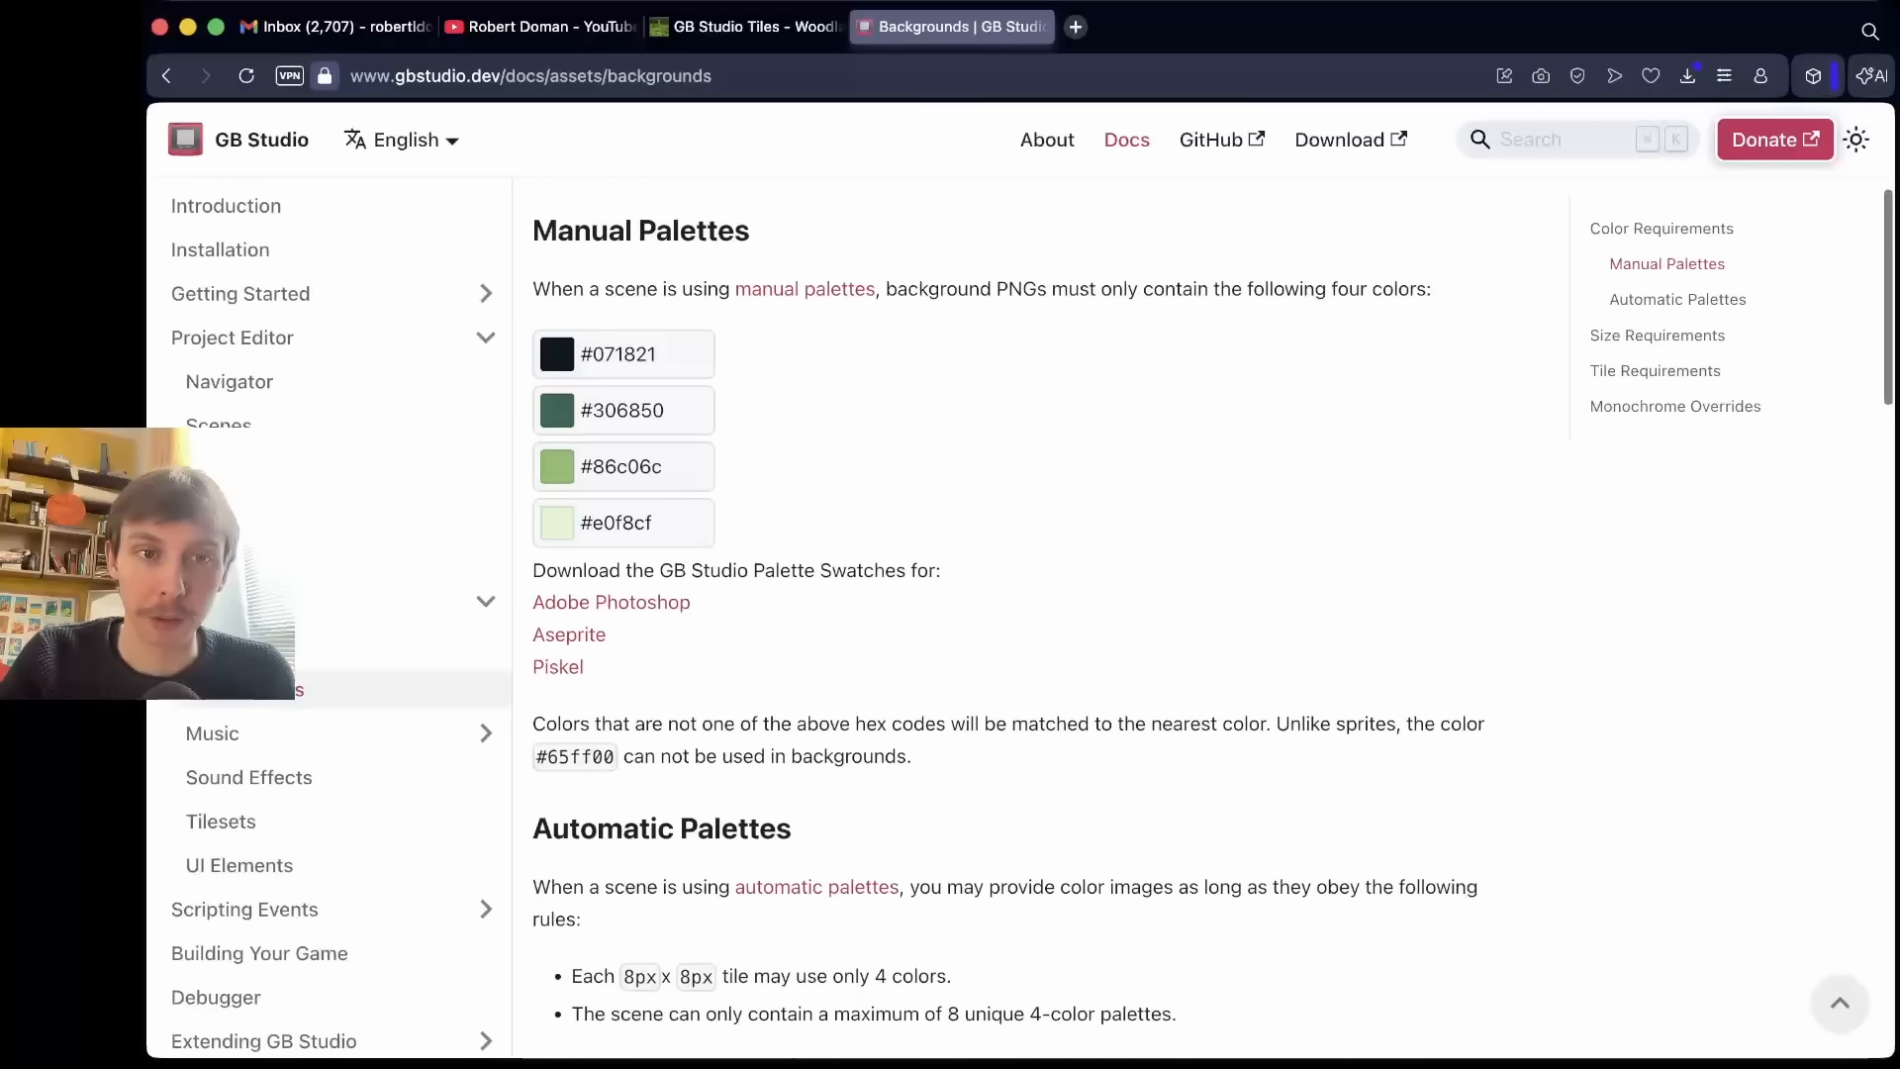
scroll(1029, 613, up, 2)
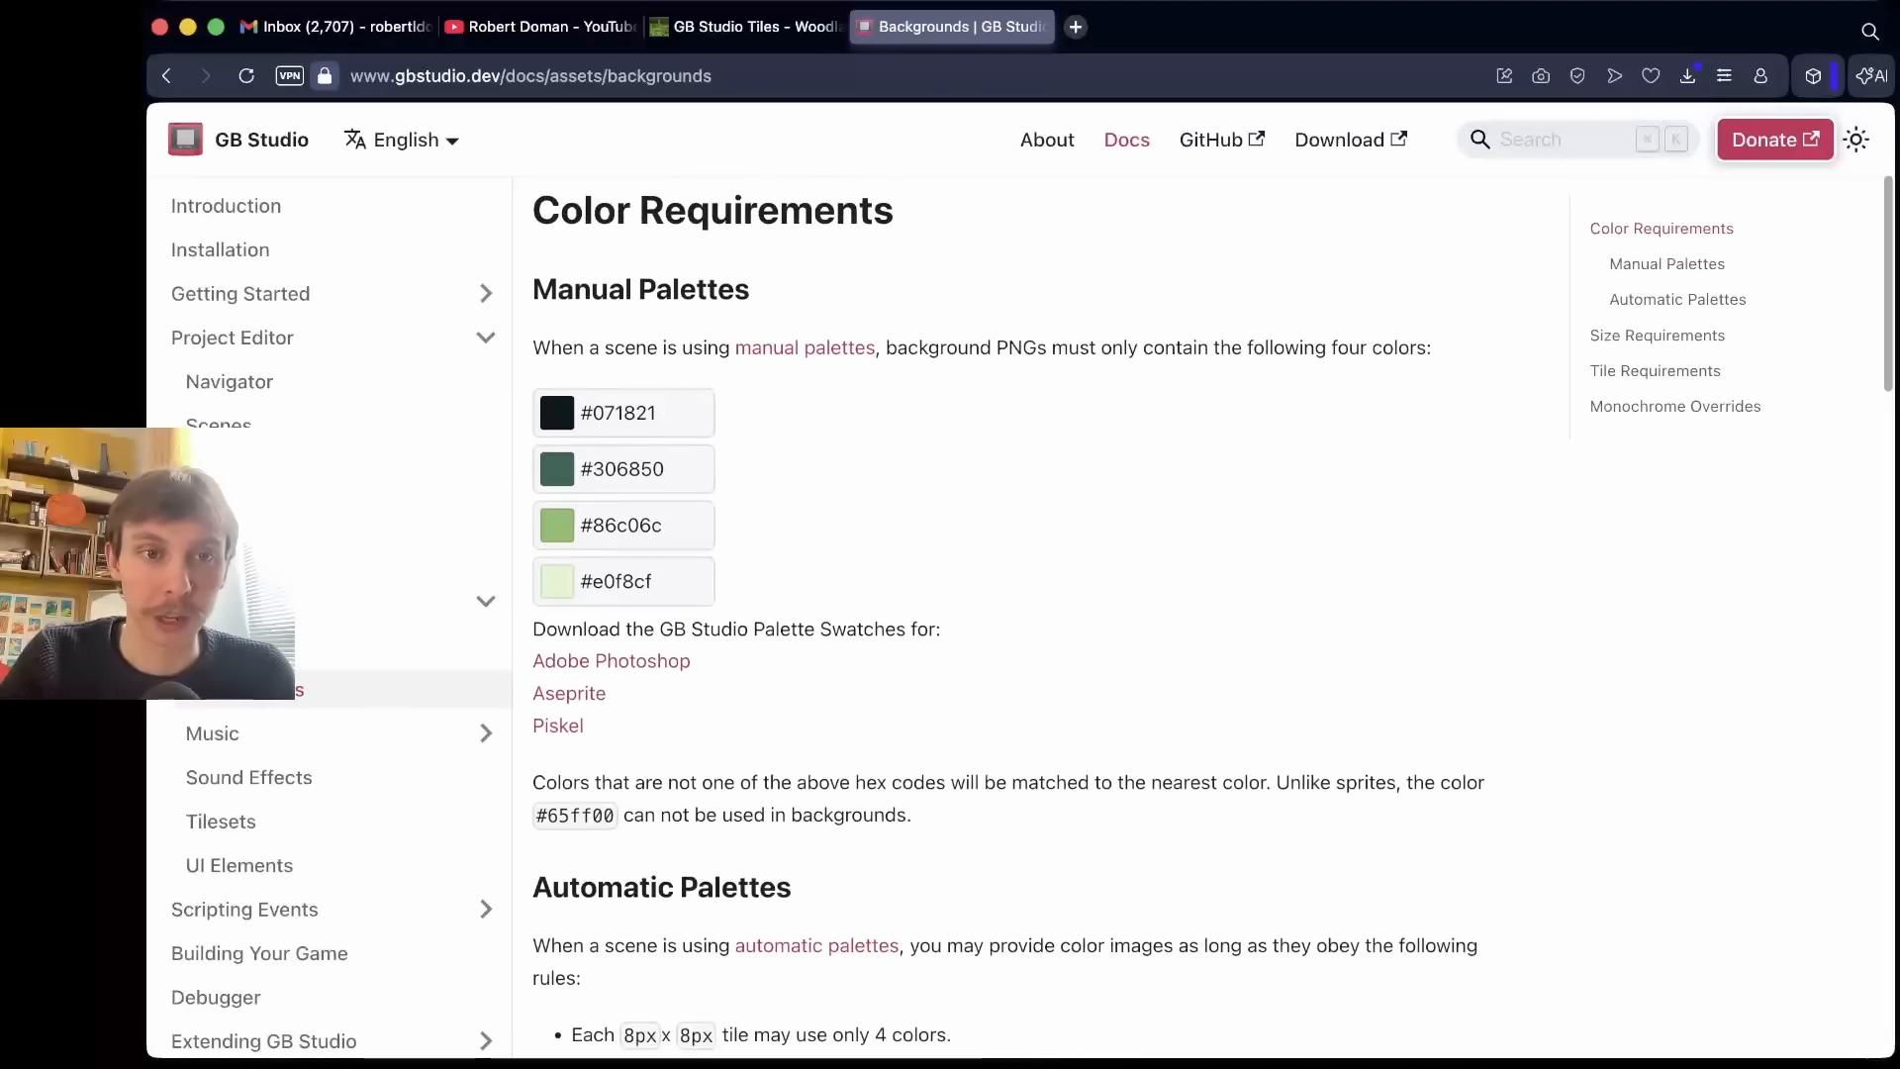
scroll(1029, 614, down, 1)
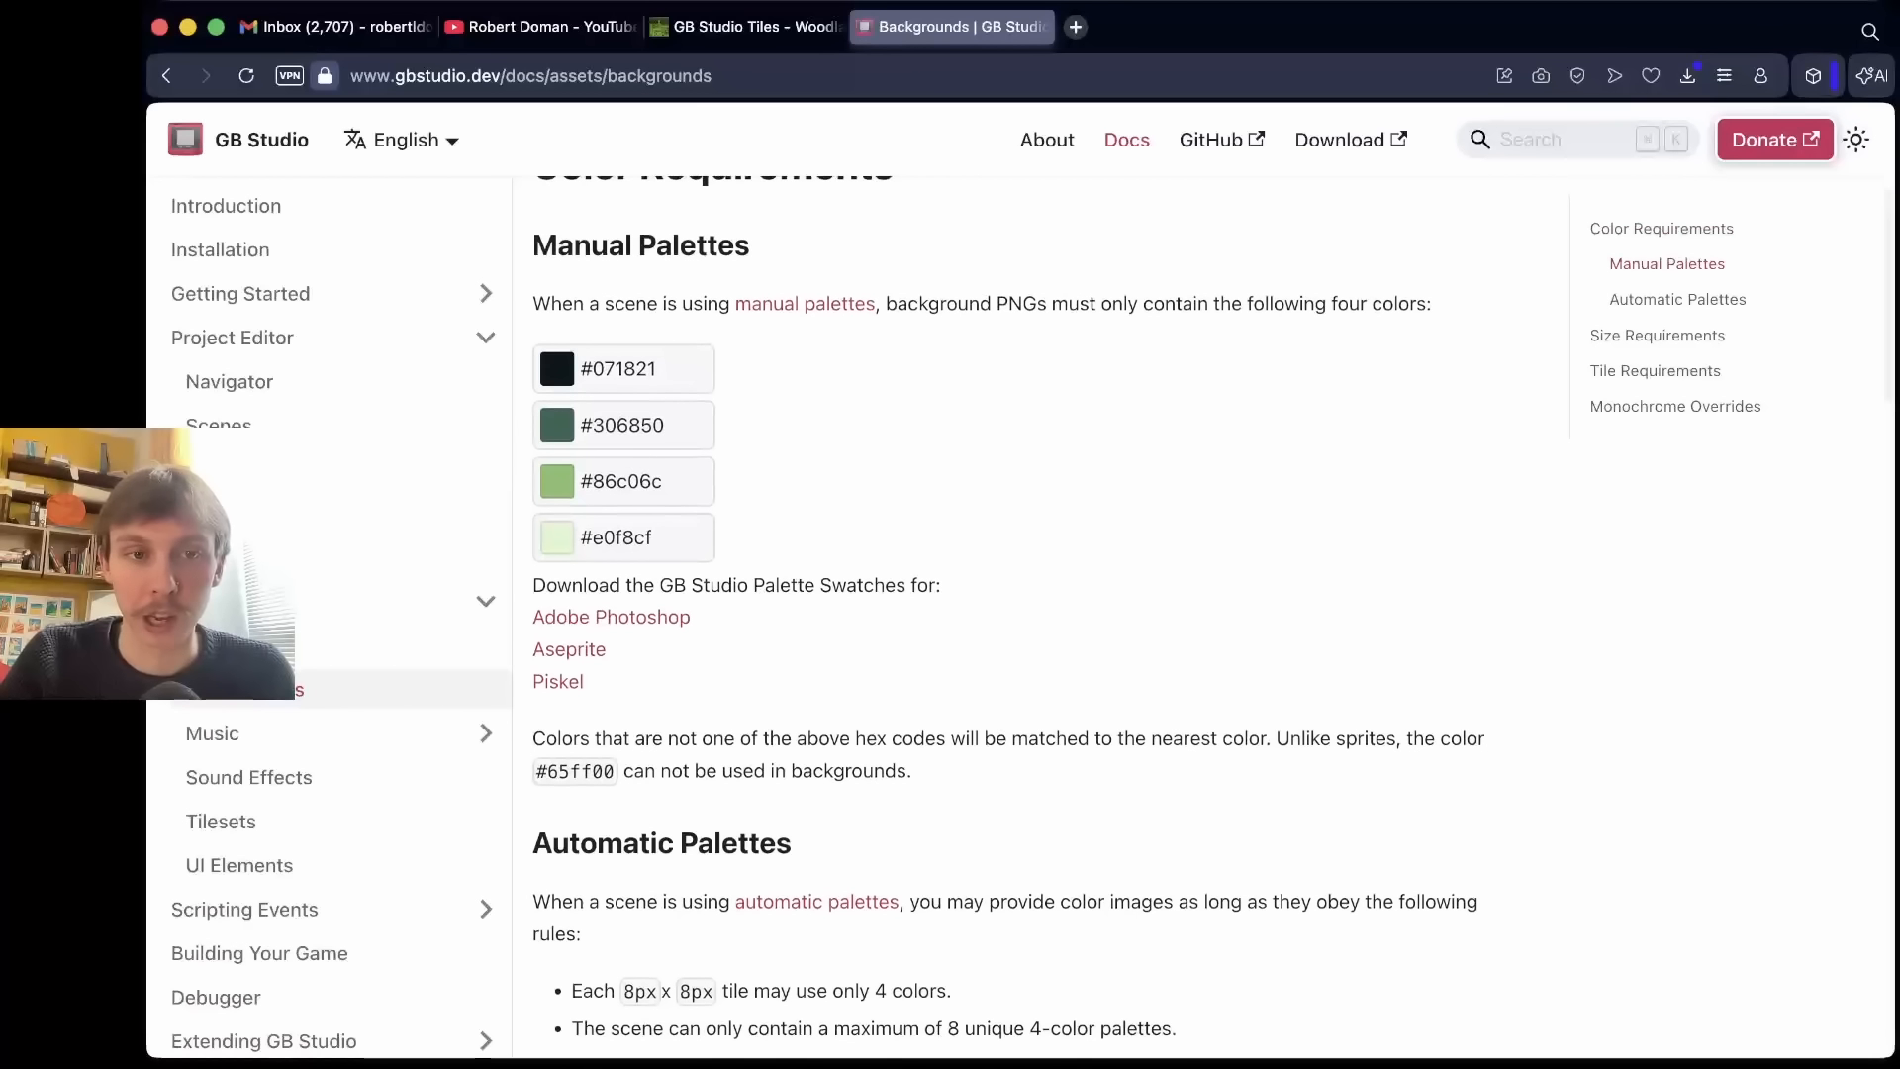
scroll(1029, 614, down, 1)
scroll(1029, 614, up, 1)
- Review the Automatic Palettes rules, highlighting "4 colors" in the 8px x 8px tile rule, and return to the Color Requirements heading
scroll(1029, 614, down, 5)
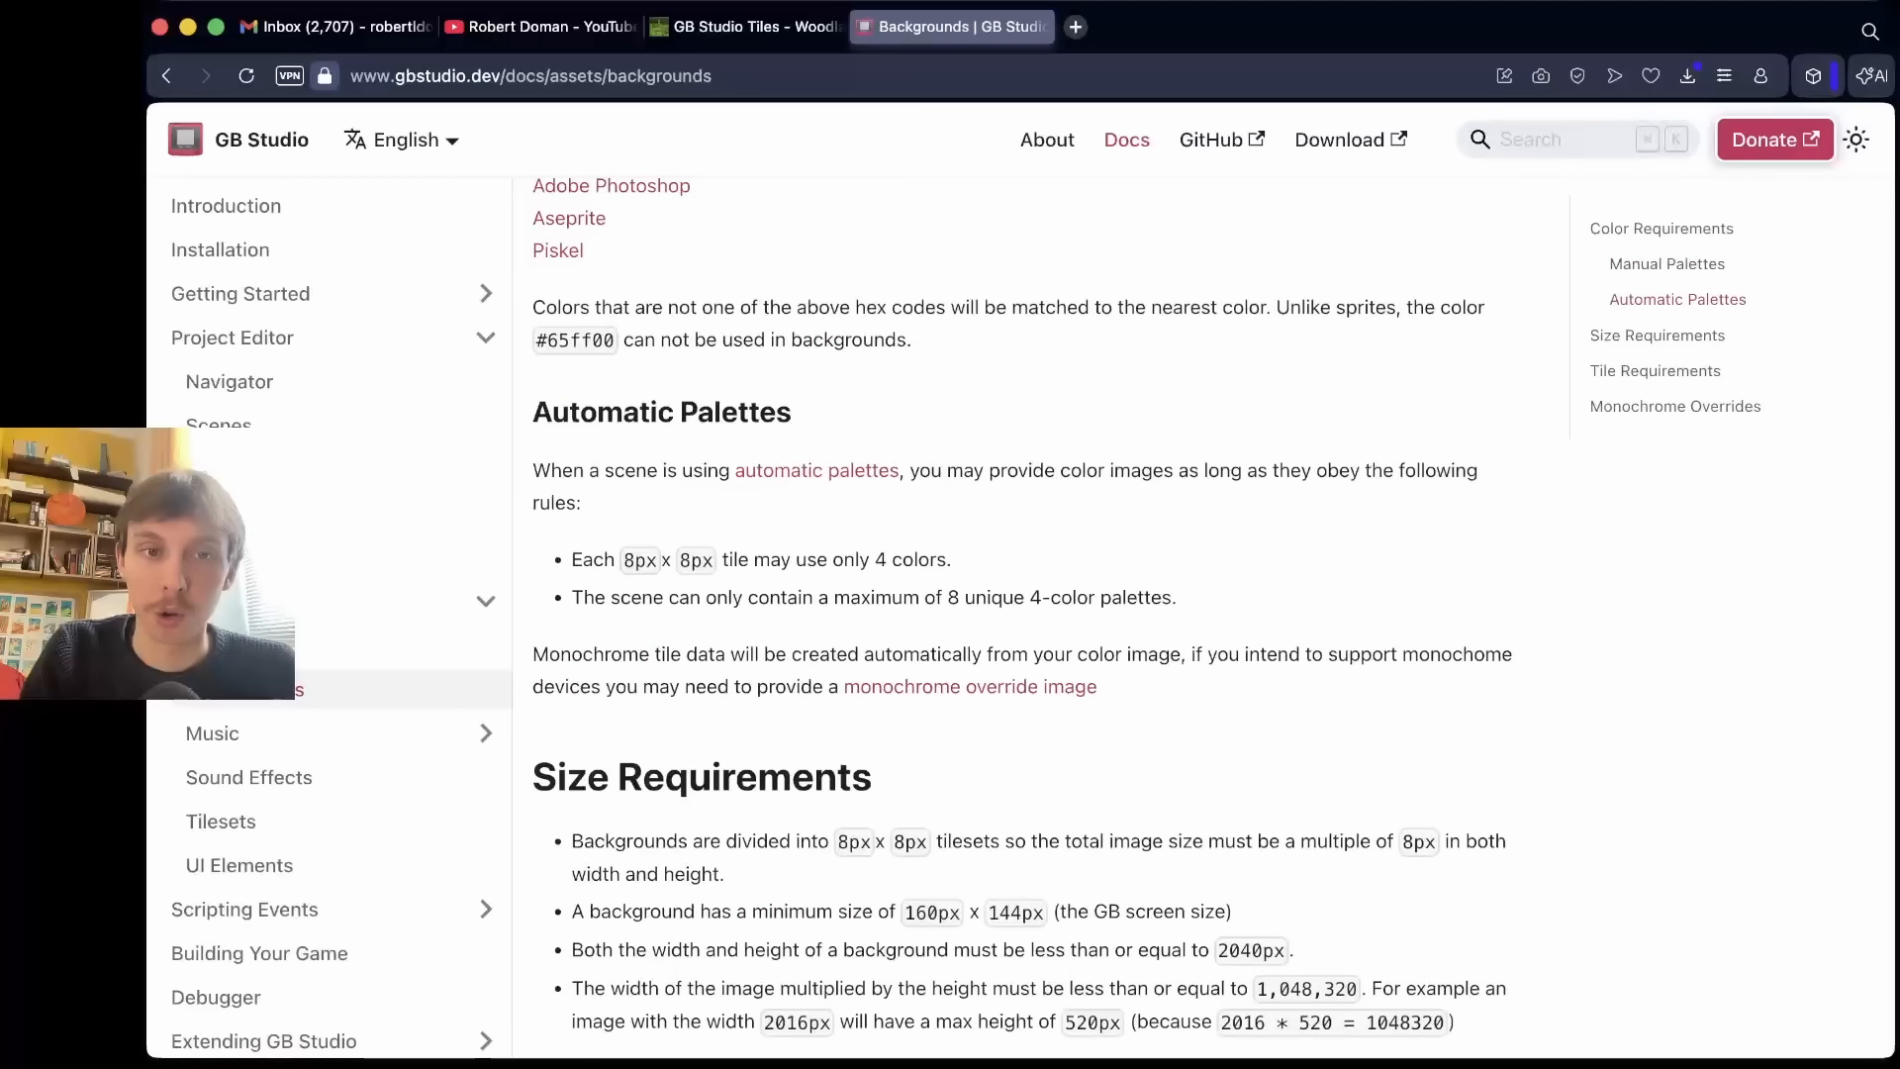
scroll(952, 554, down, 1)
drag(952, 542, 870, 542)
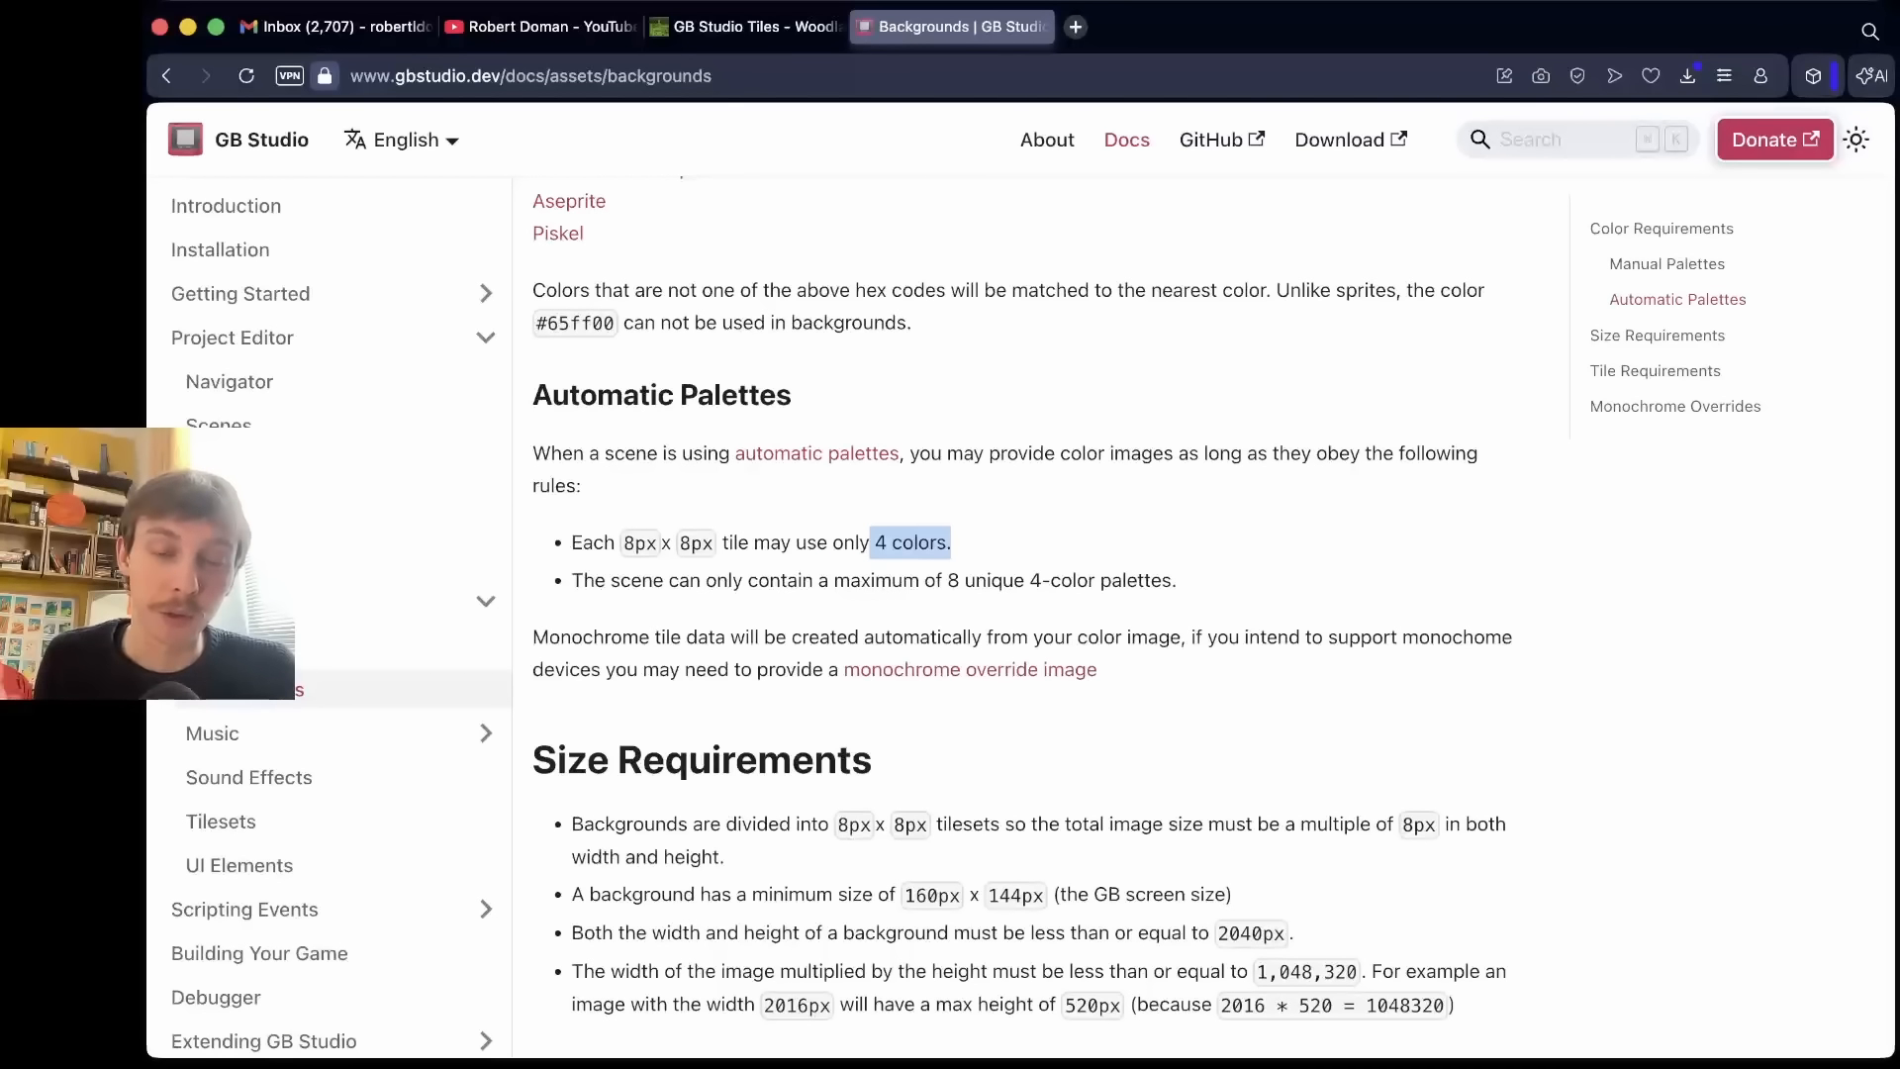
click(870, 539)
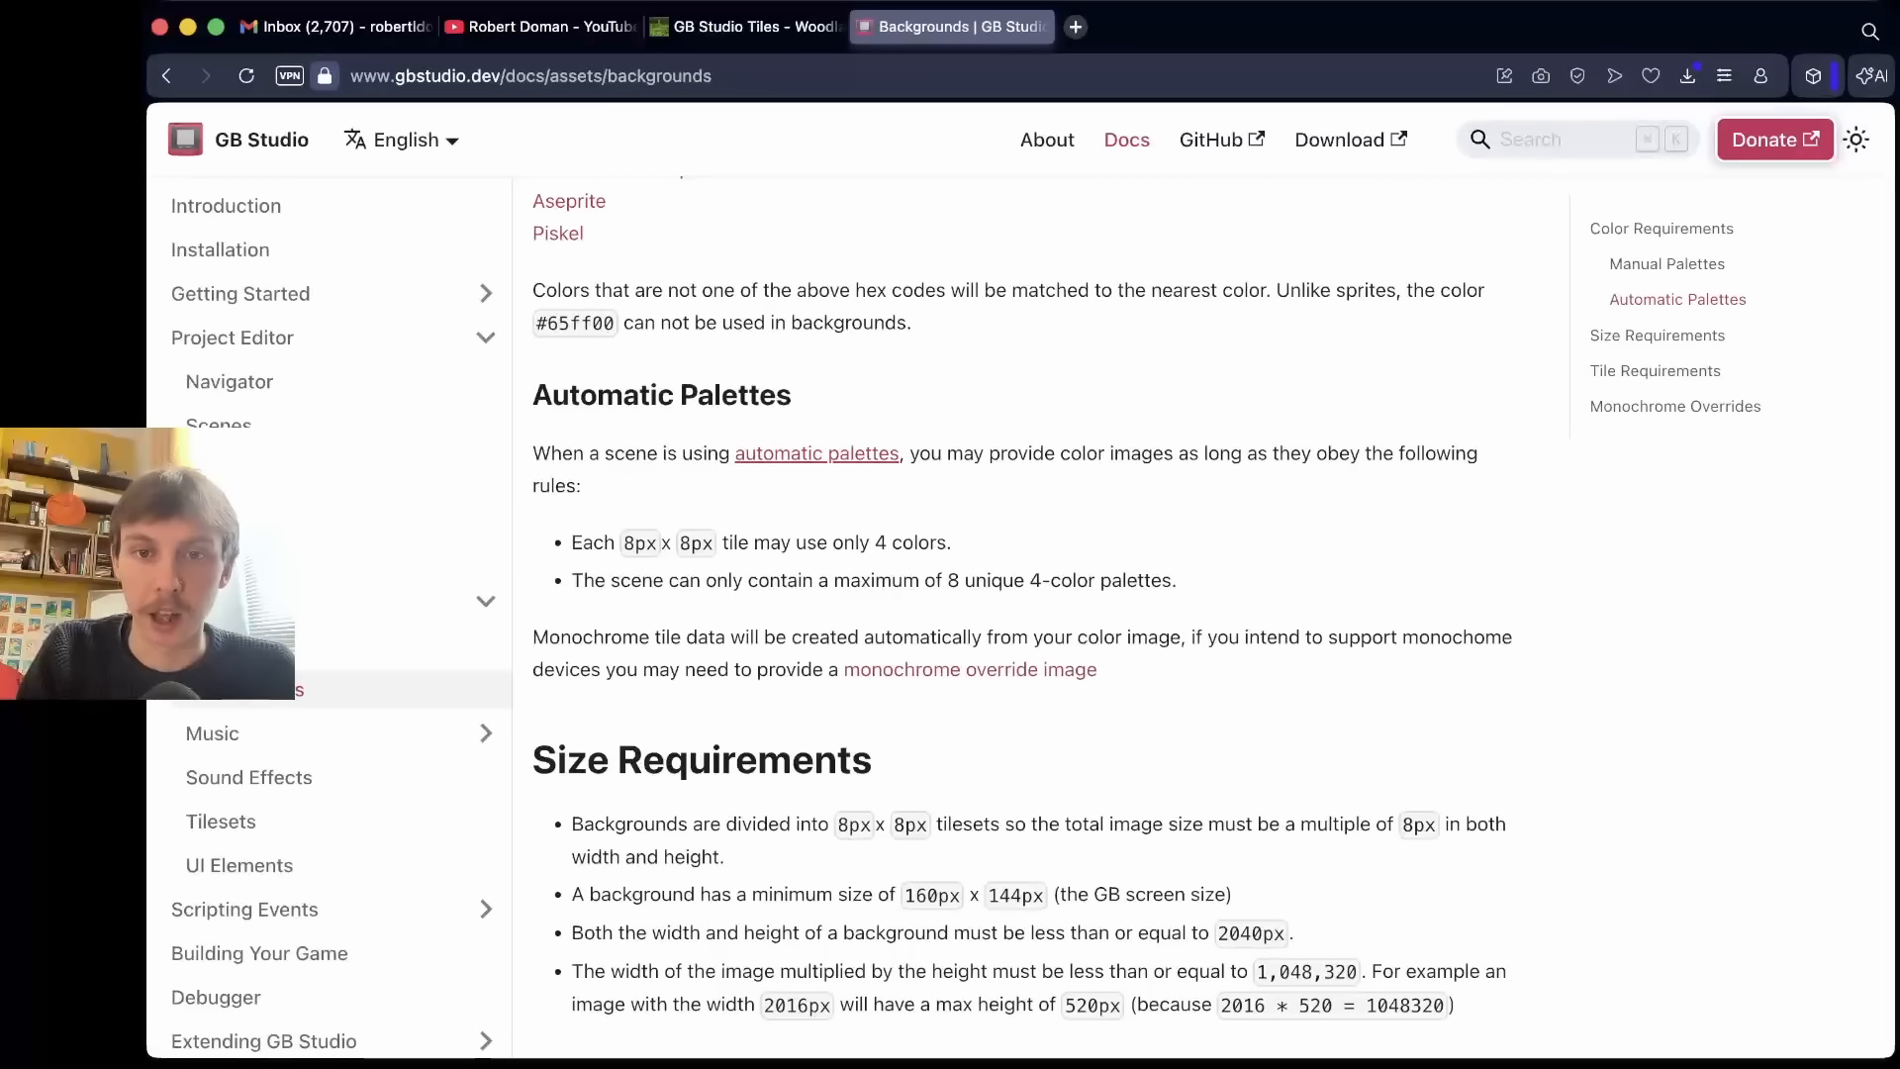
scroll(1019, 614, up, 1)
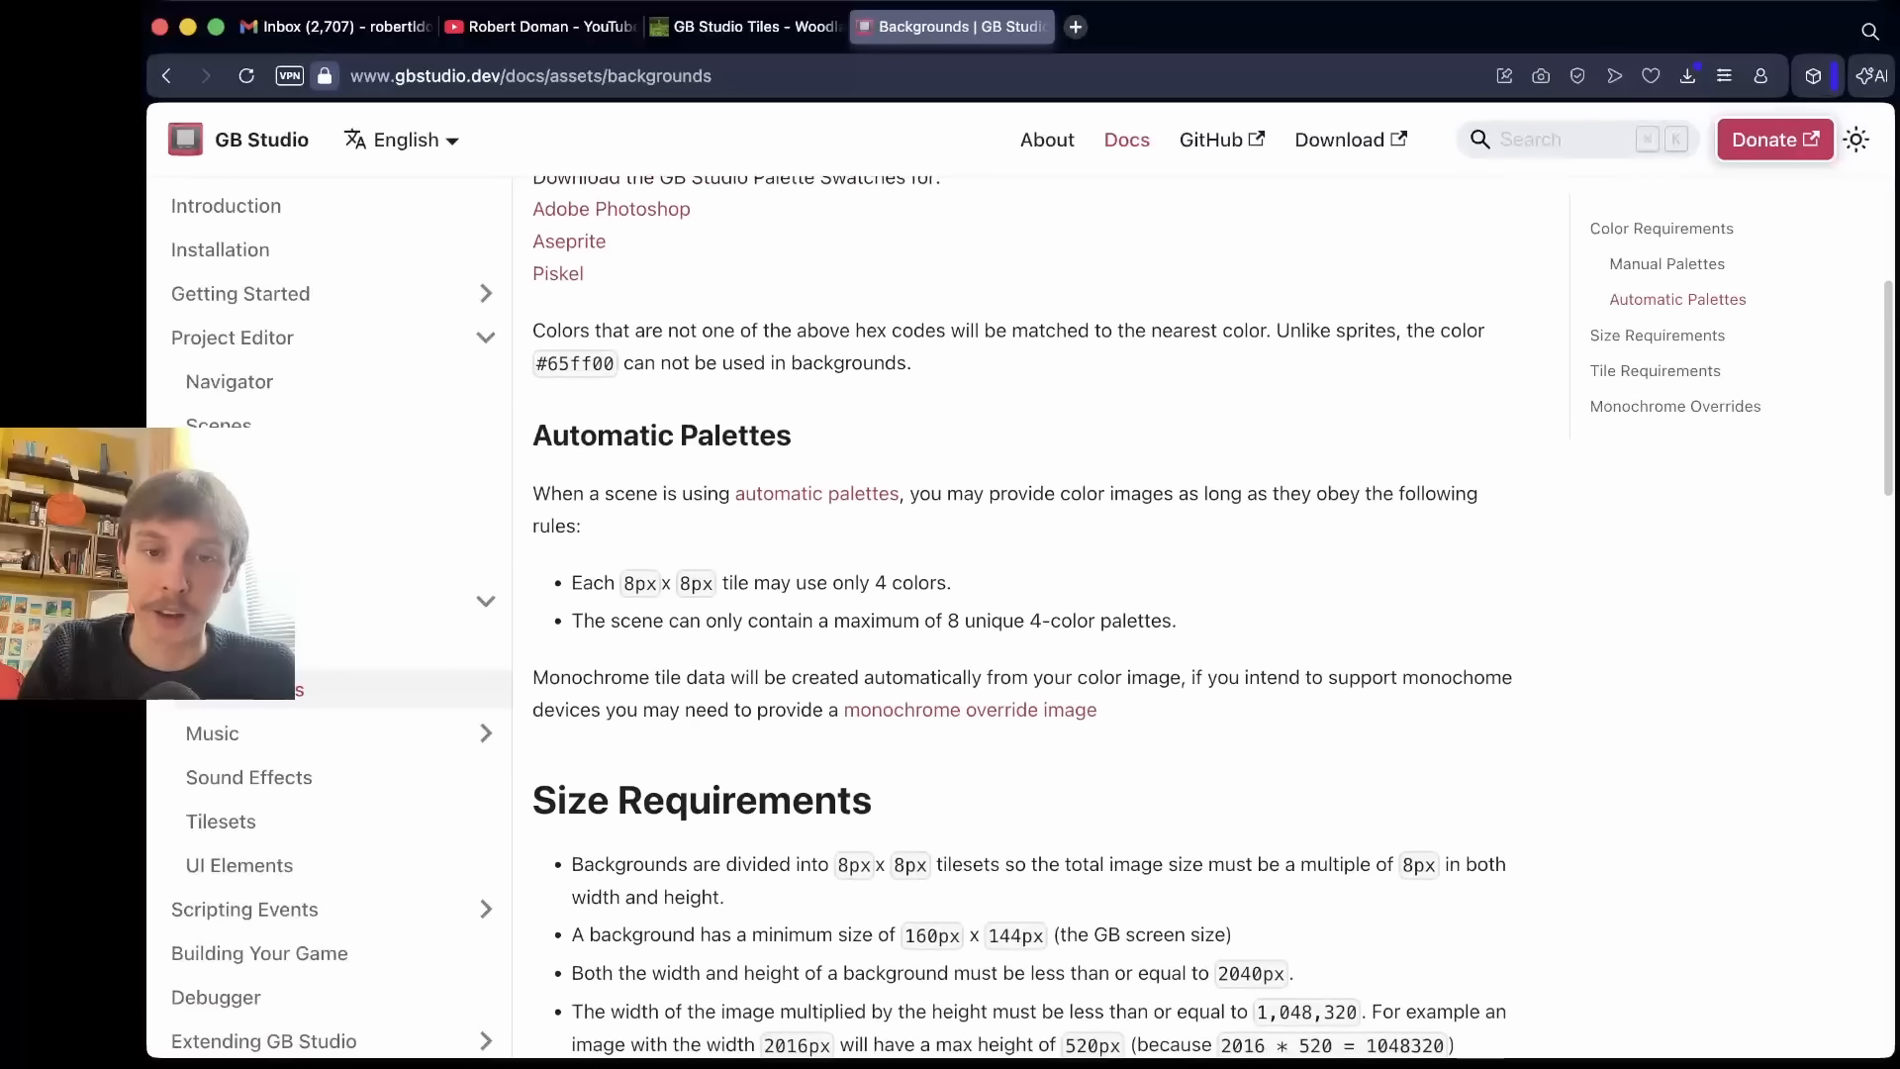
scroll(1019, 614, up, 2)
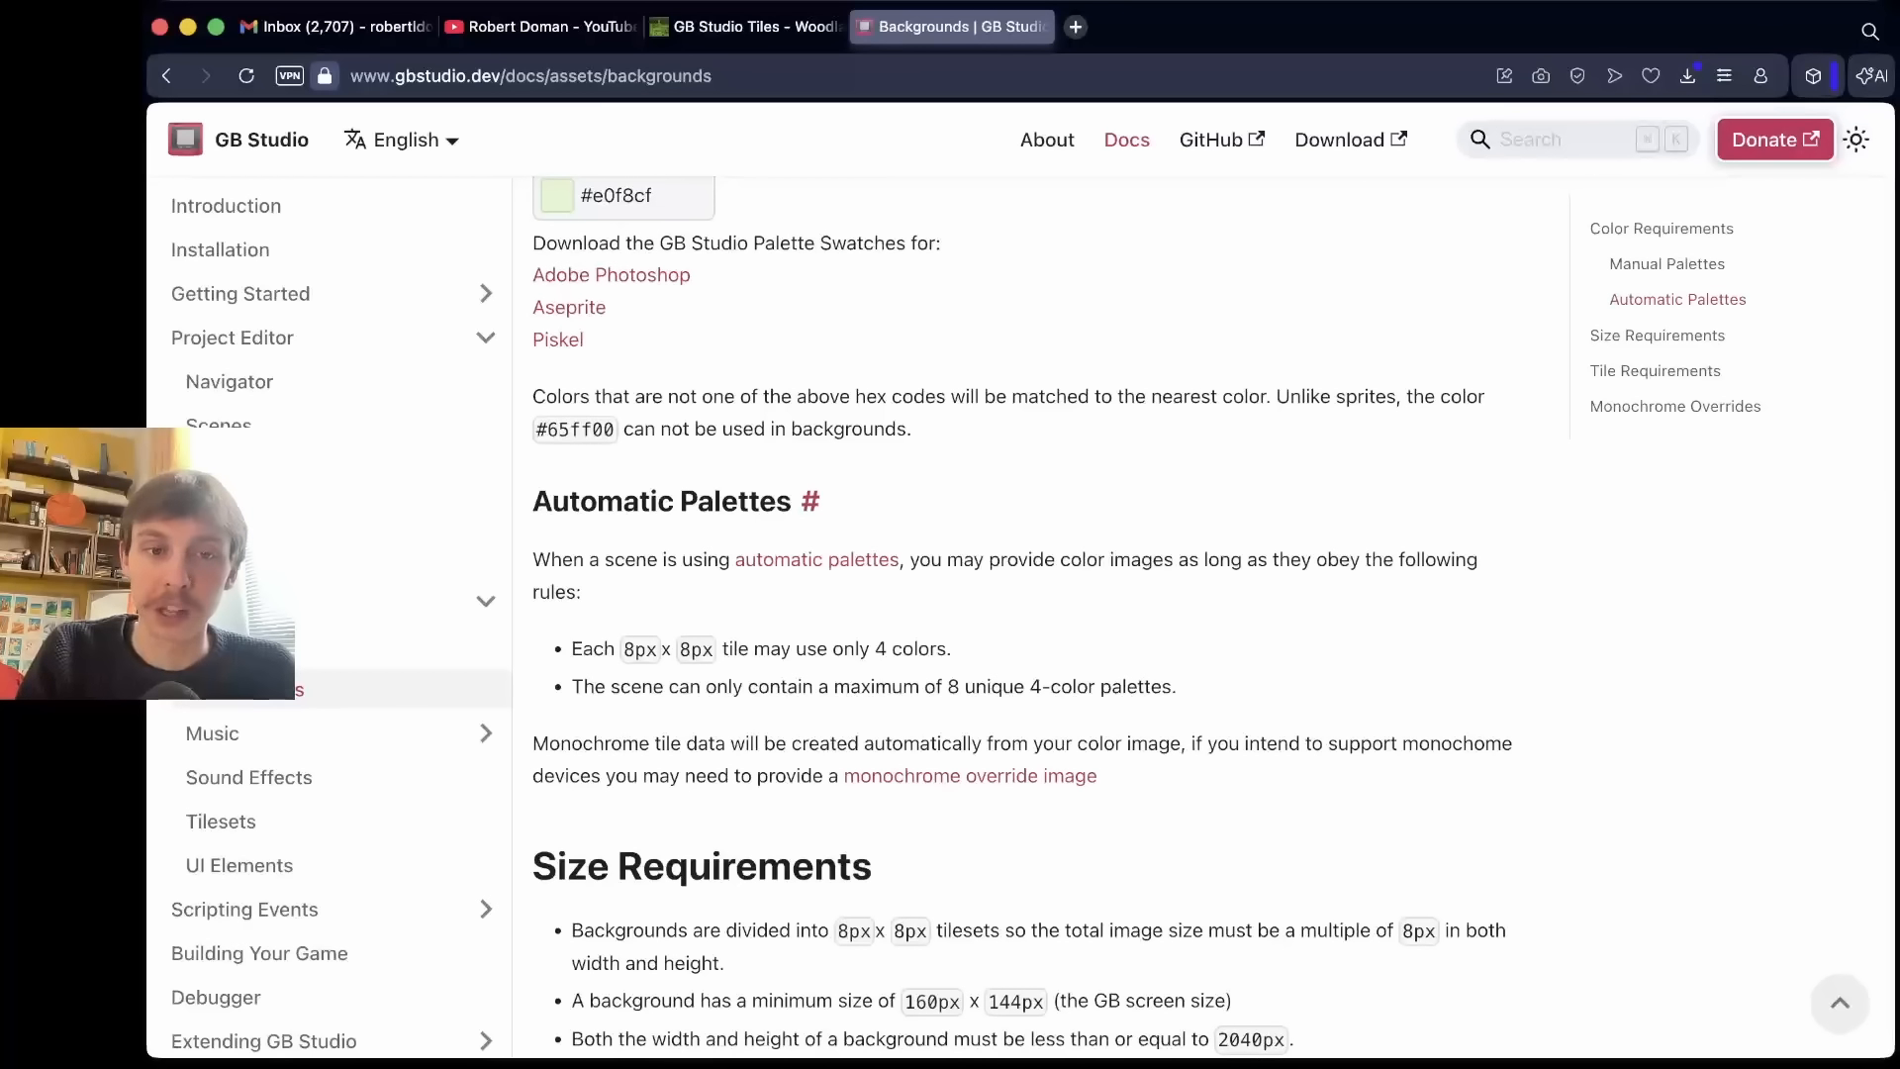
scroll(1019, 614, up, 2)
scroll(1020, 614, down, 4)
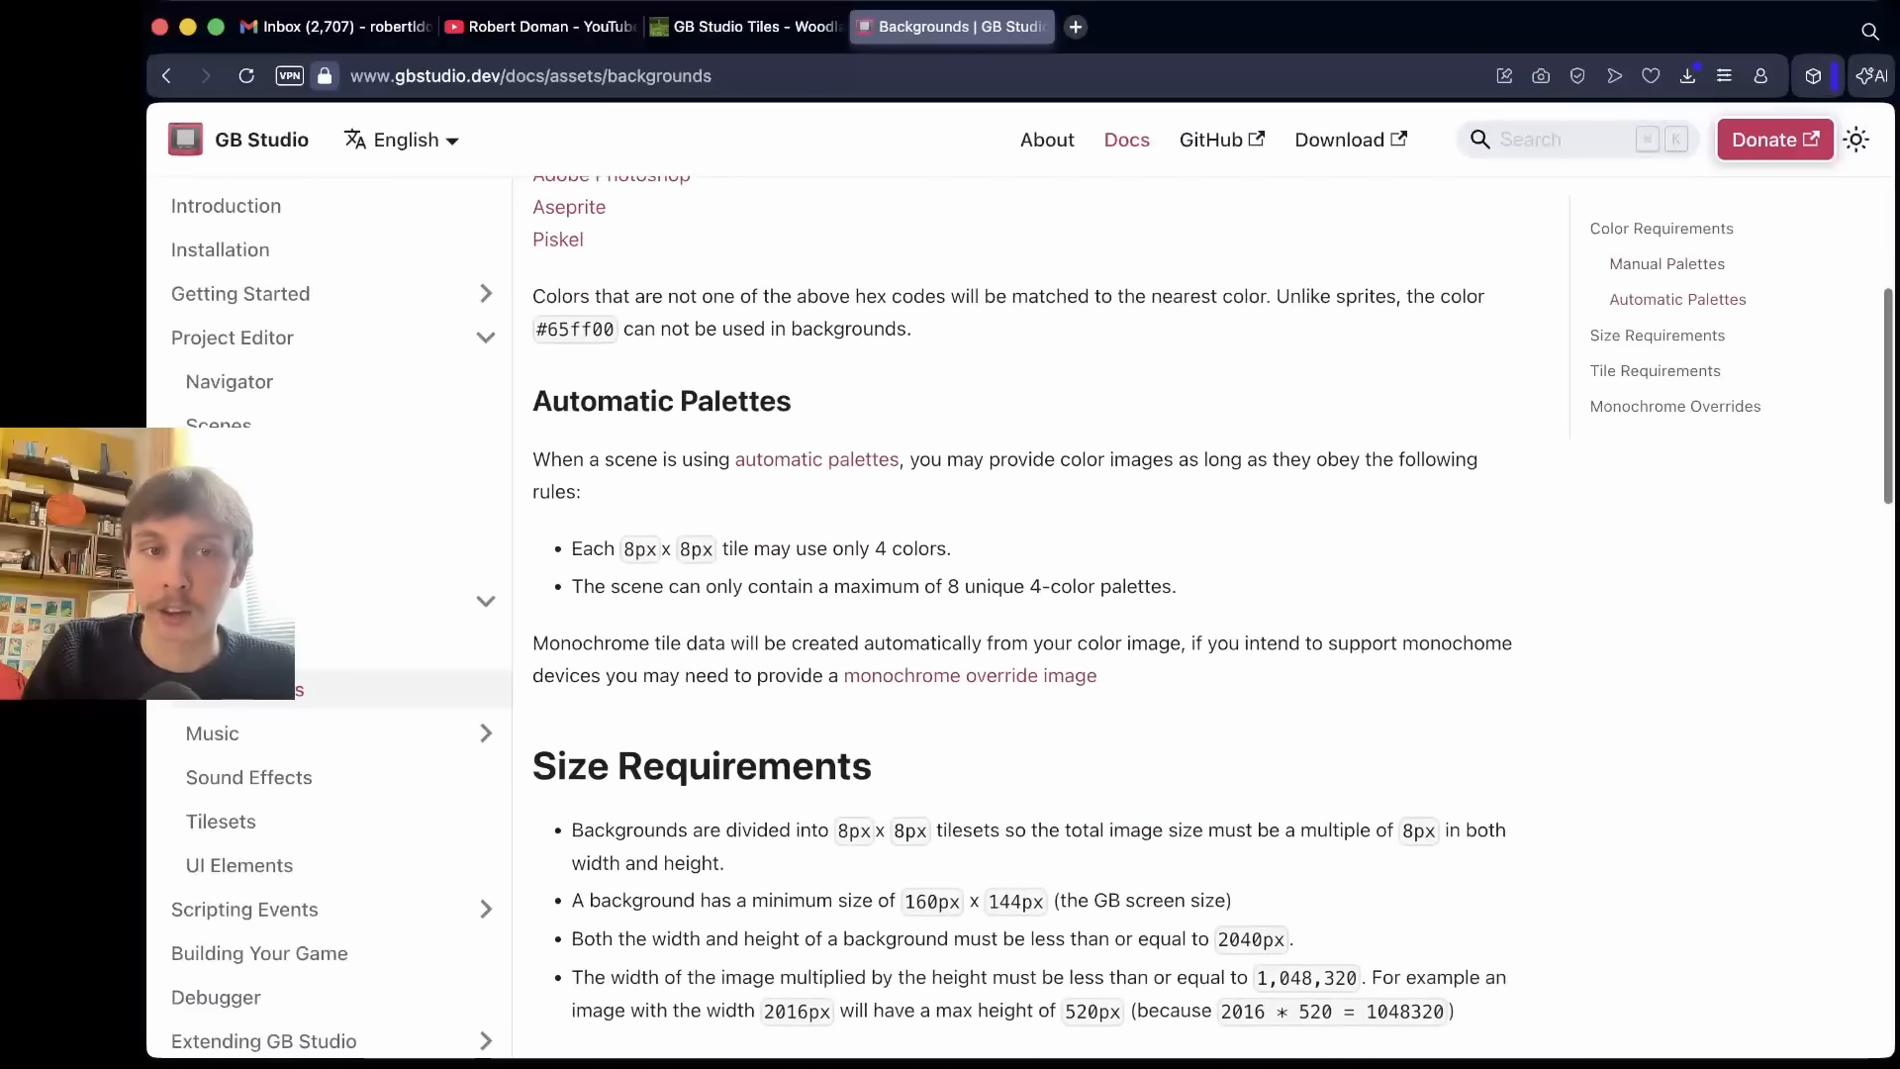
scroll(1019, 613, up, 8)
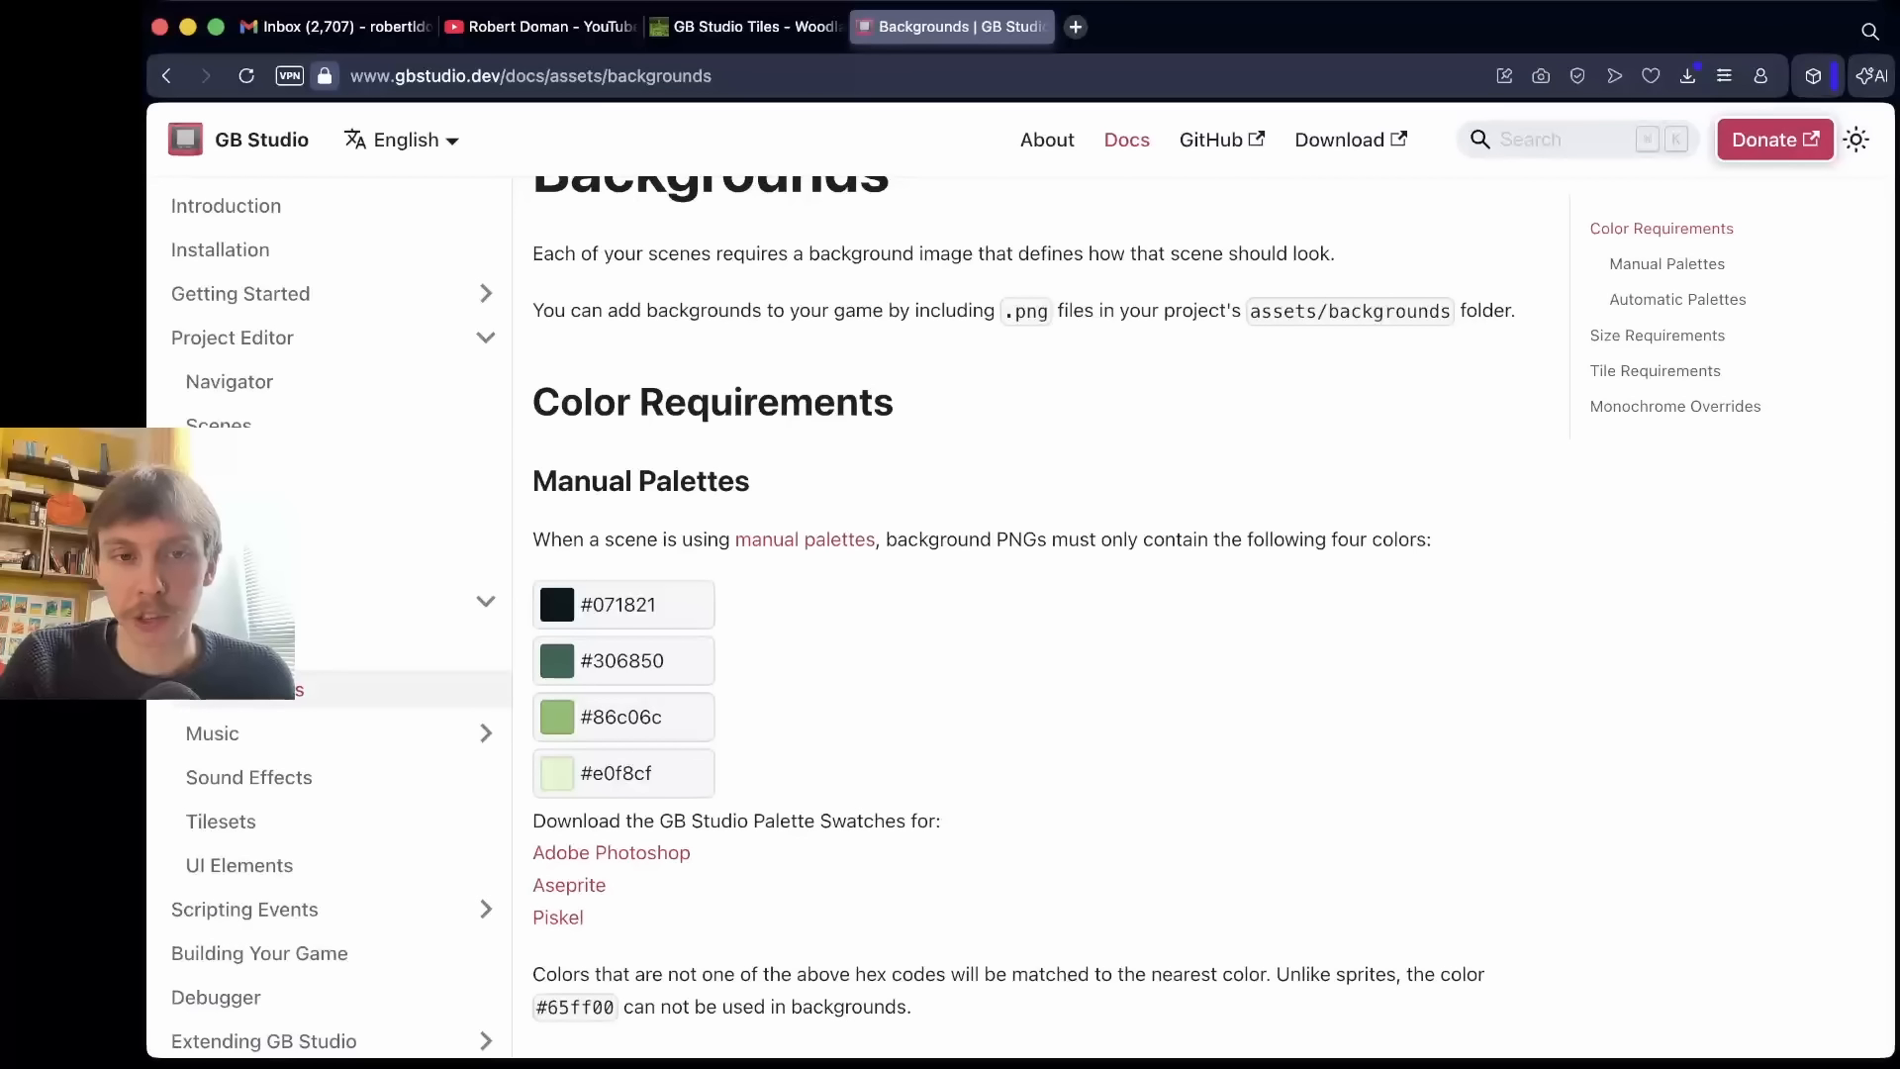
- Review the Automatic Palettes rules and the Size Requirements in the GB Studio Backgrounds documentation
scroll(1020, 614, down, 1)
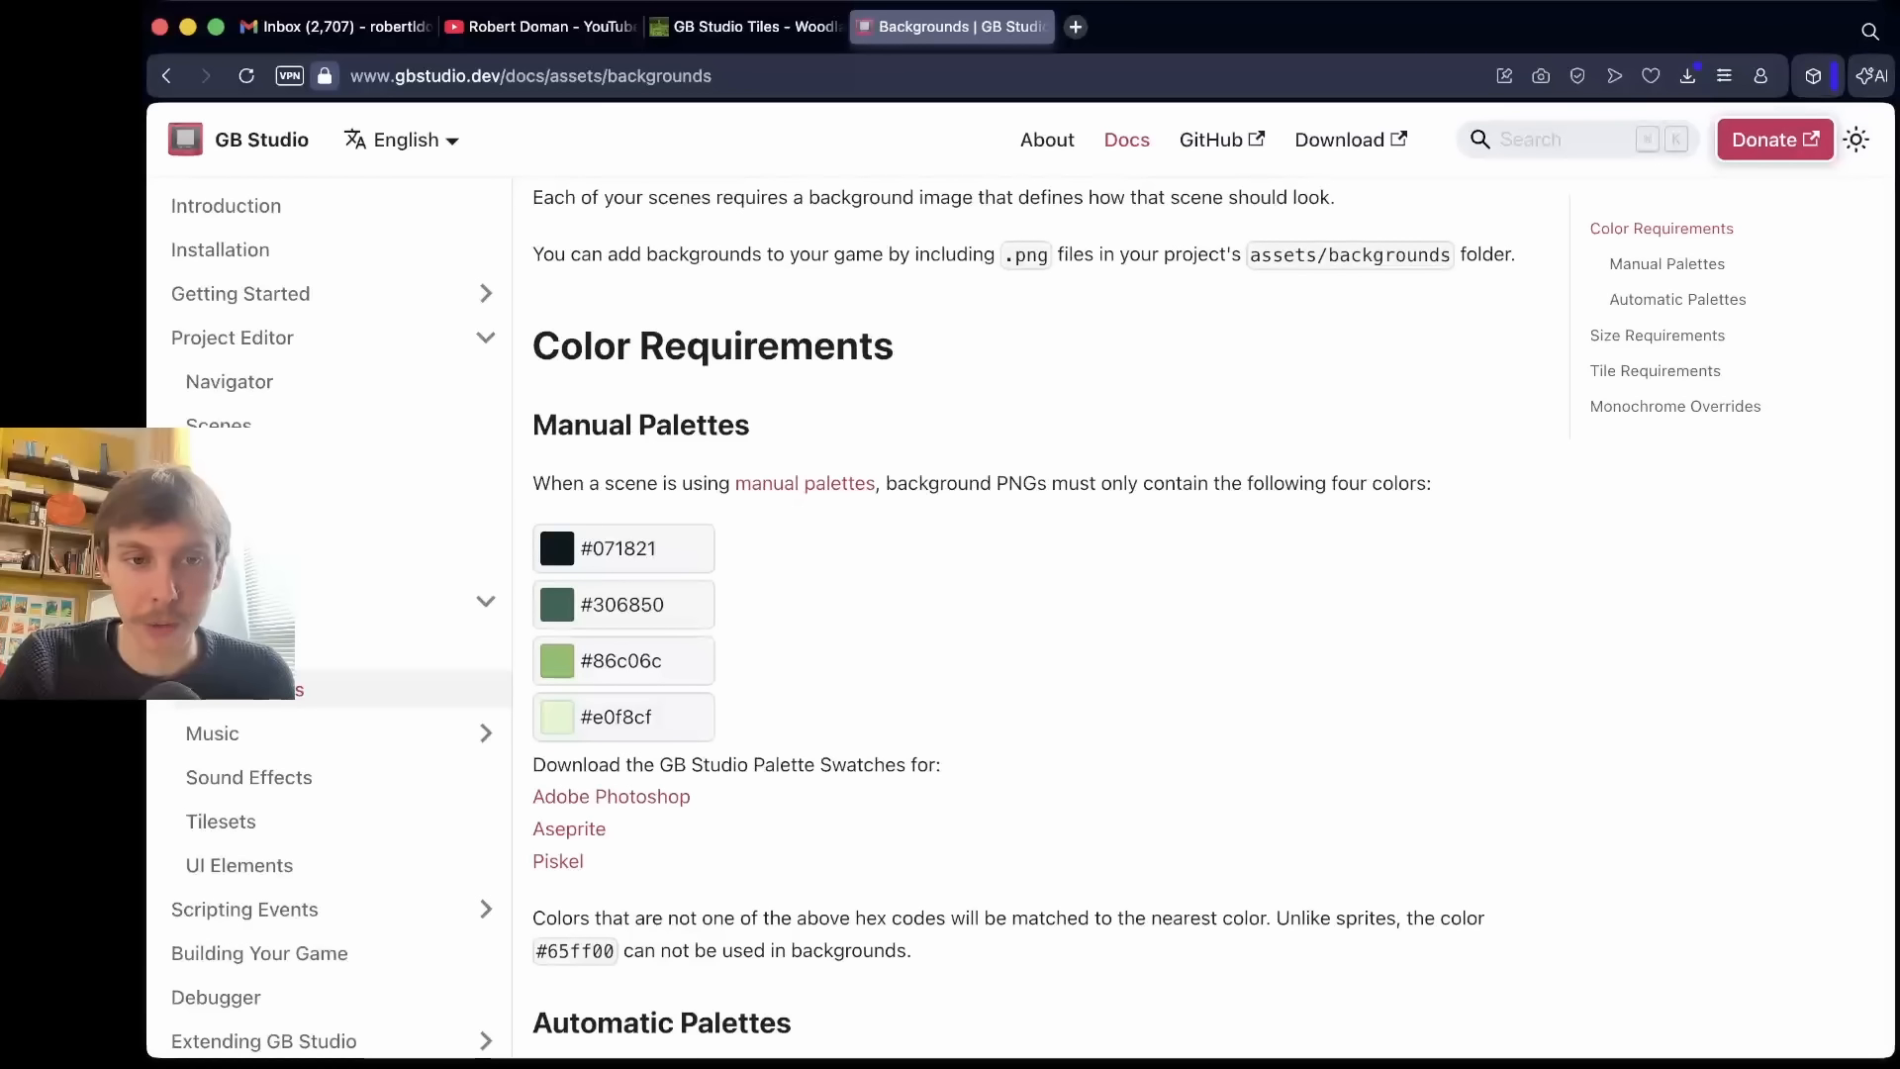
scroll(1019, 614, down, 1)
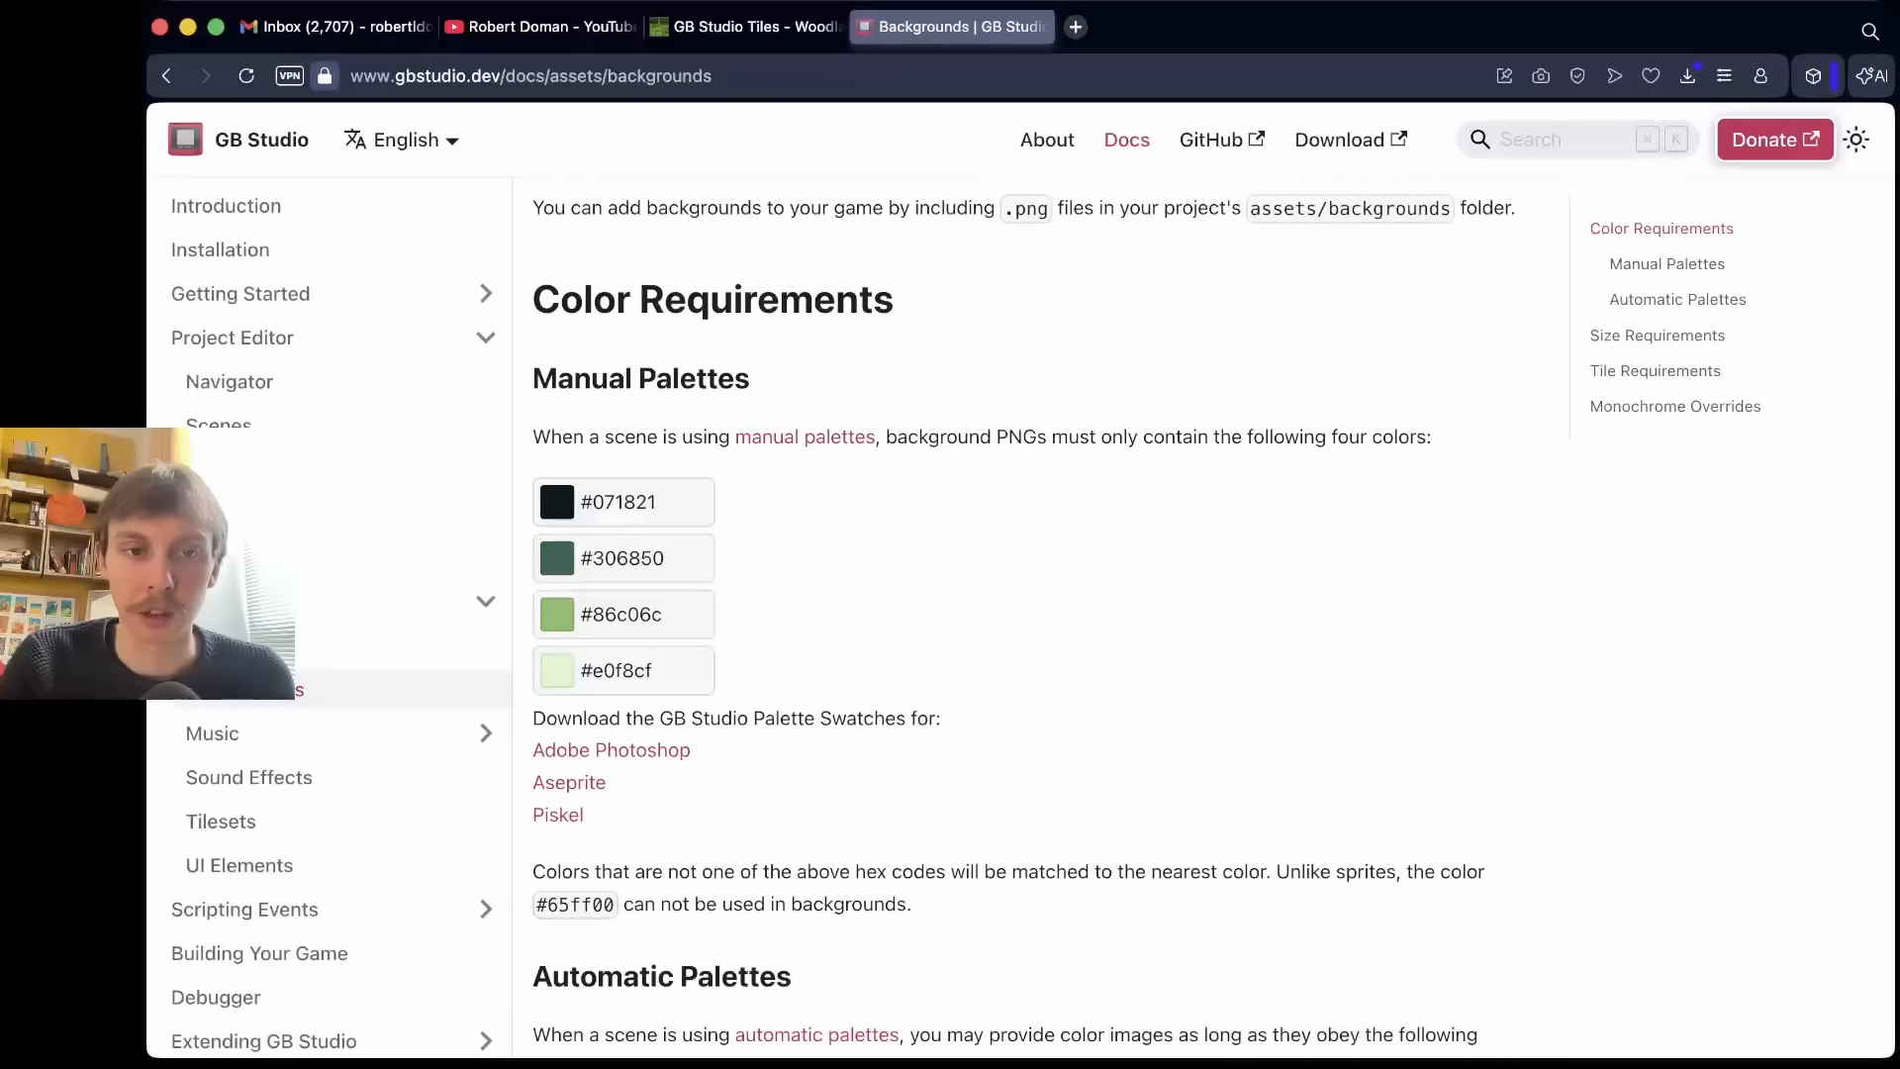
scroll(1019, 614, down, 6)
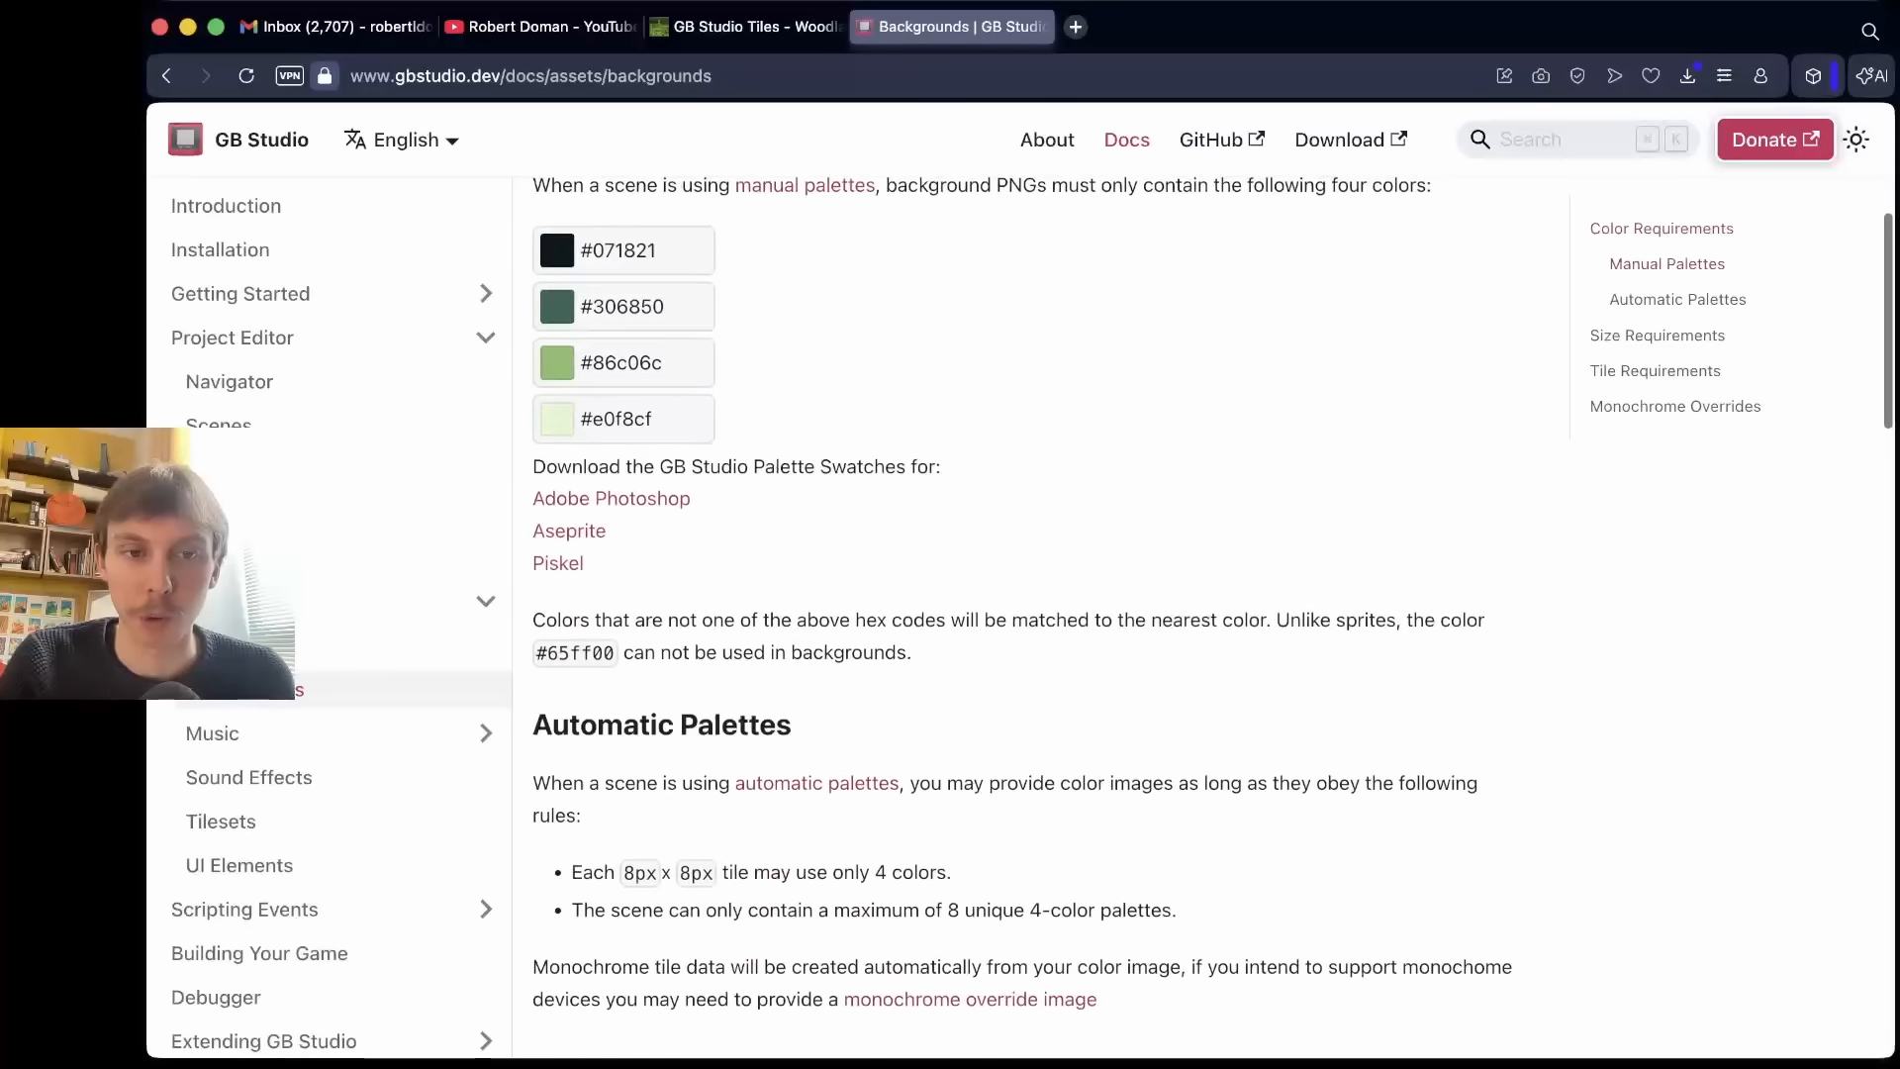
scroll(1019, 613, down, 2)
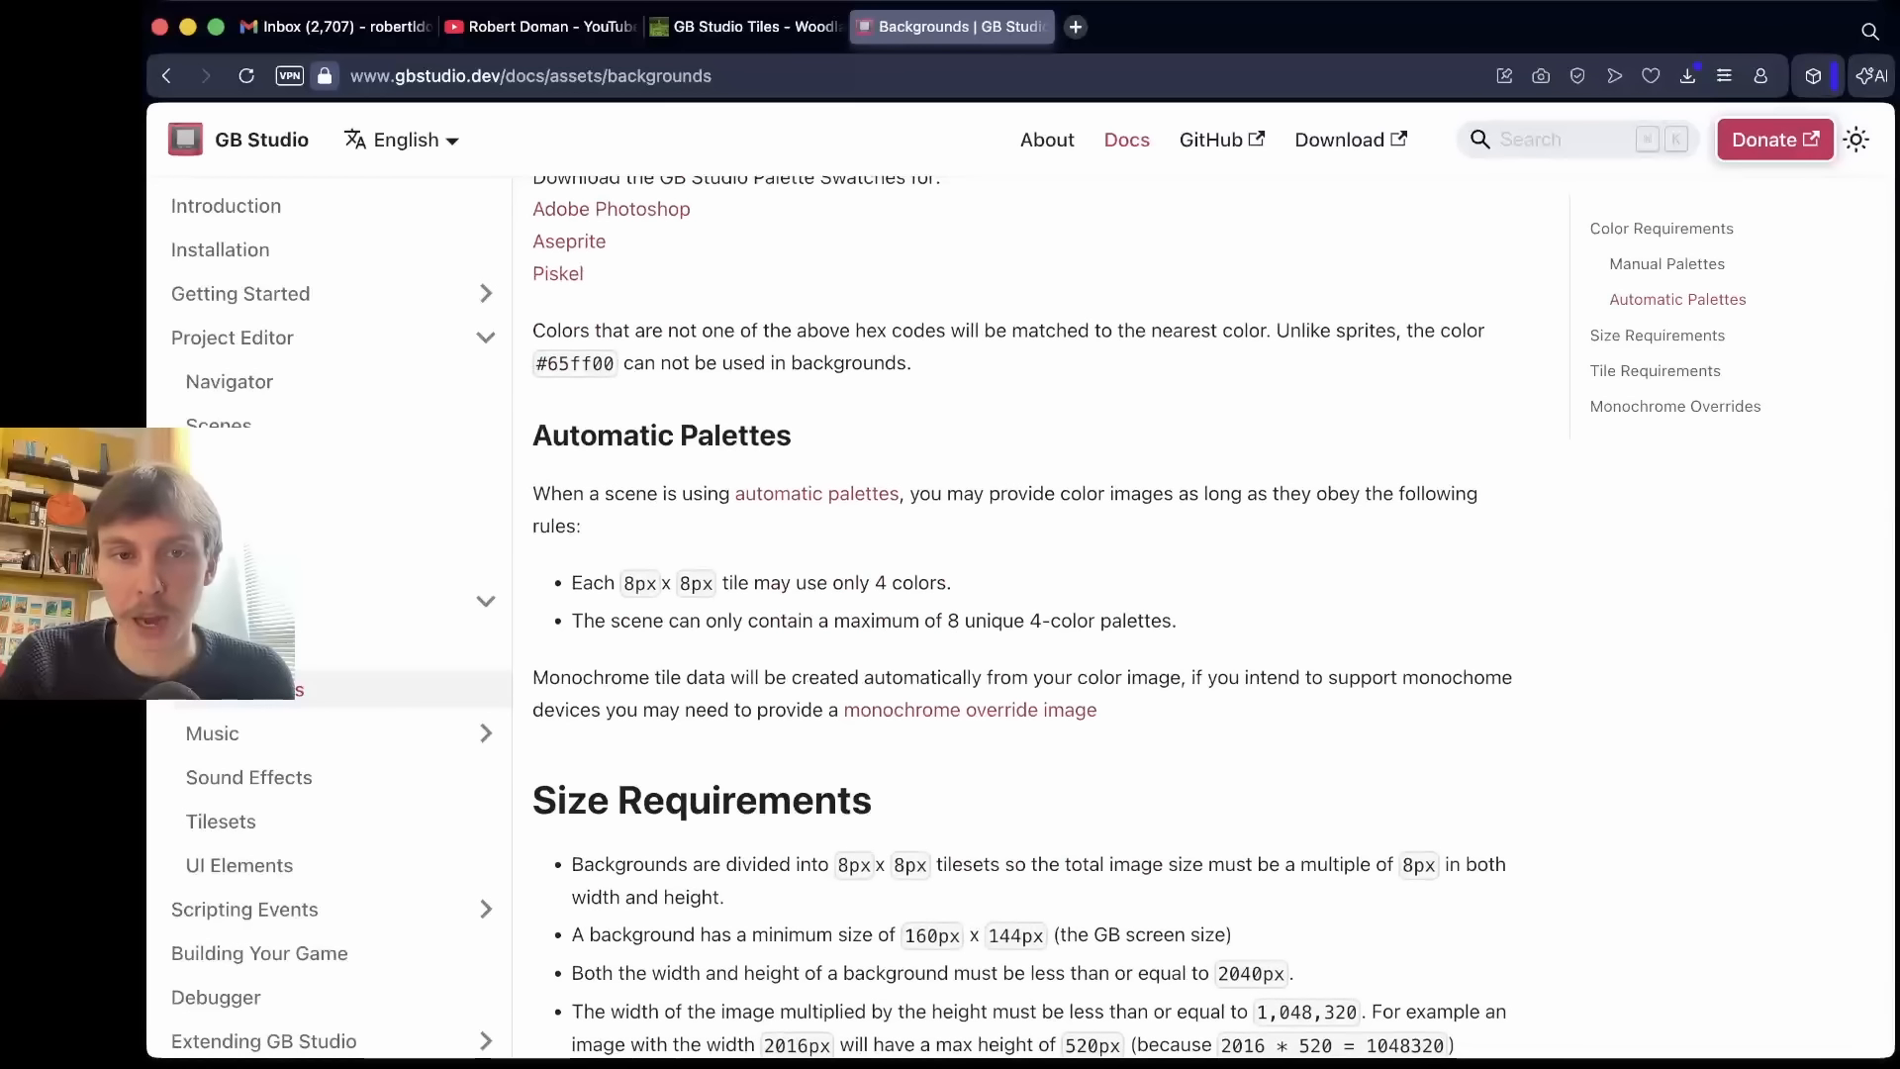
scroll(1020, 614, down, 2)
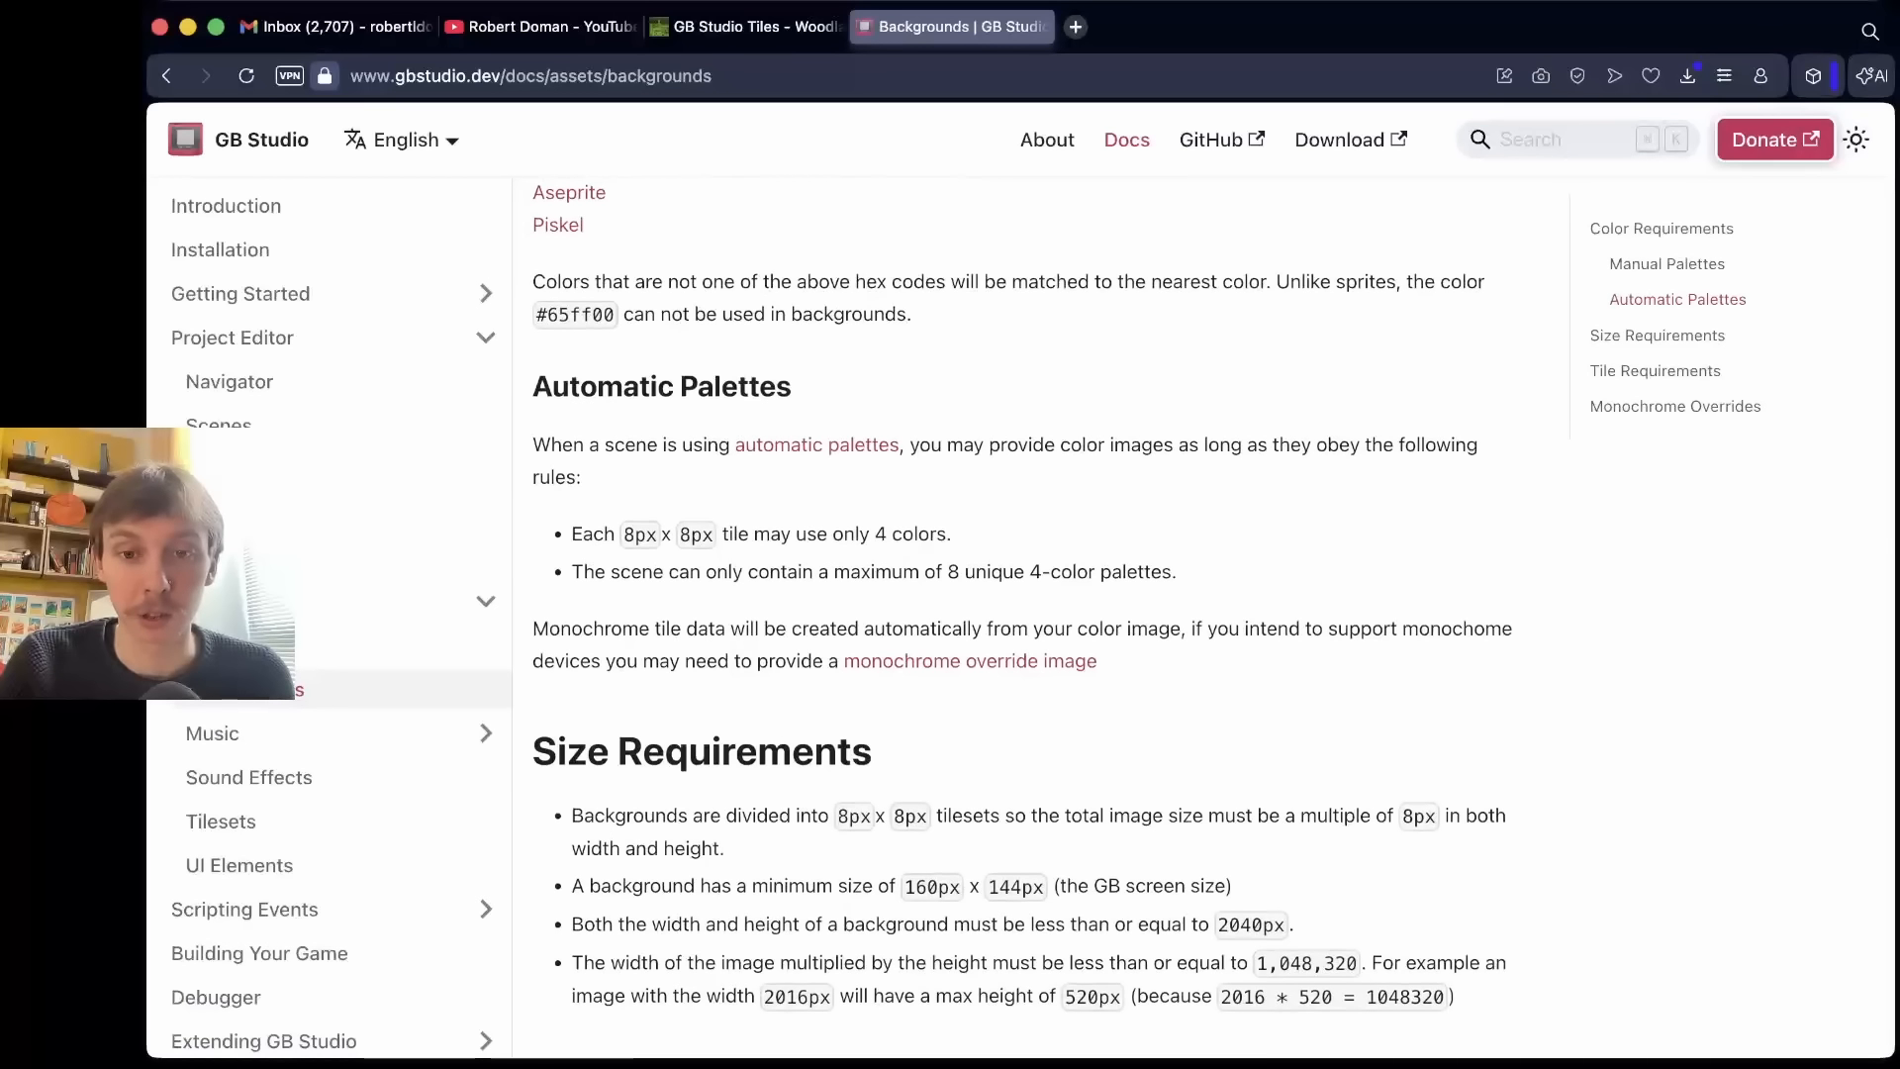
scroll(1020, 613, down, 1)
scroll(1019, 614, up, 5)
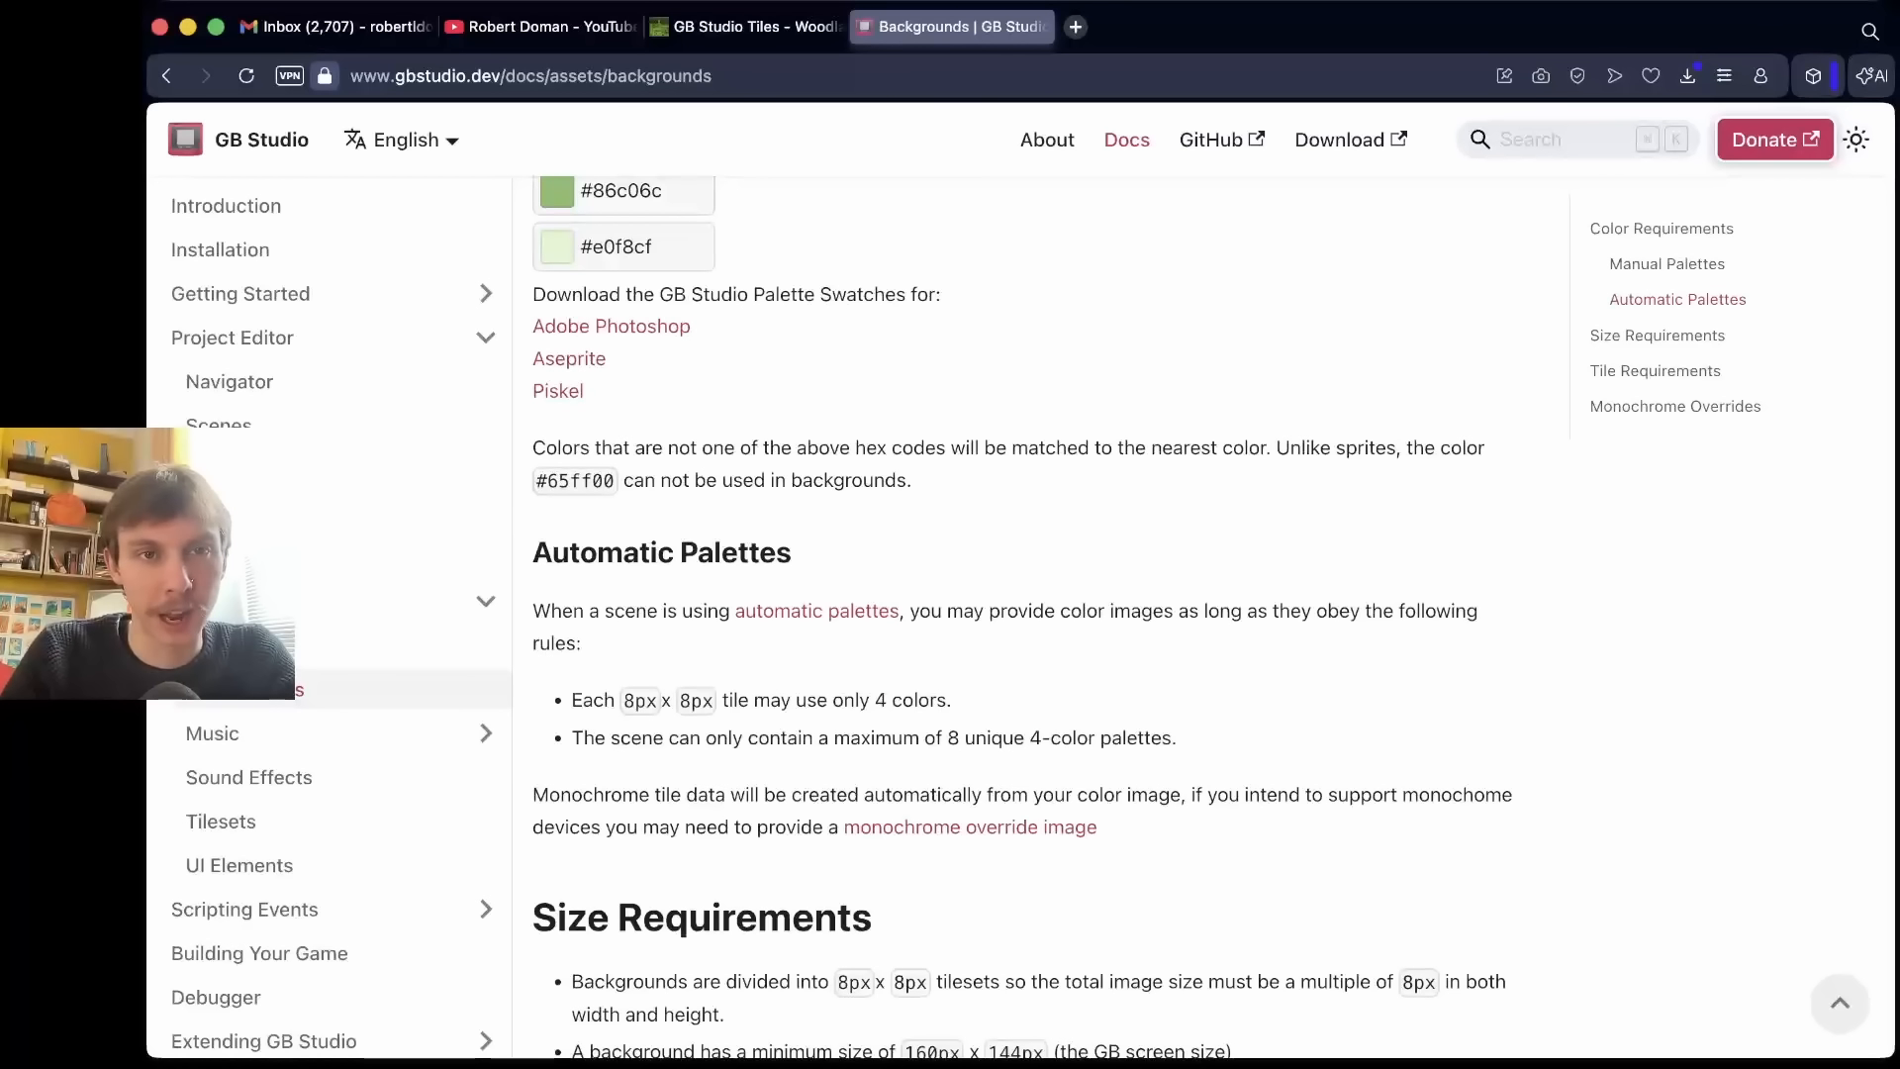
- Switch to the GB Studio Tiles - Woodland page on itch.io and look over its description, files and sample maps
click(747, 27)
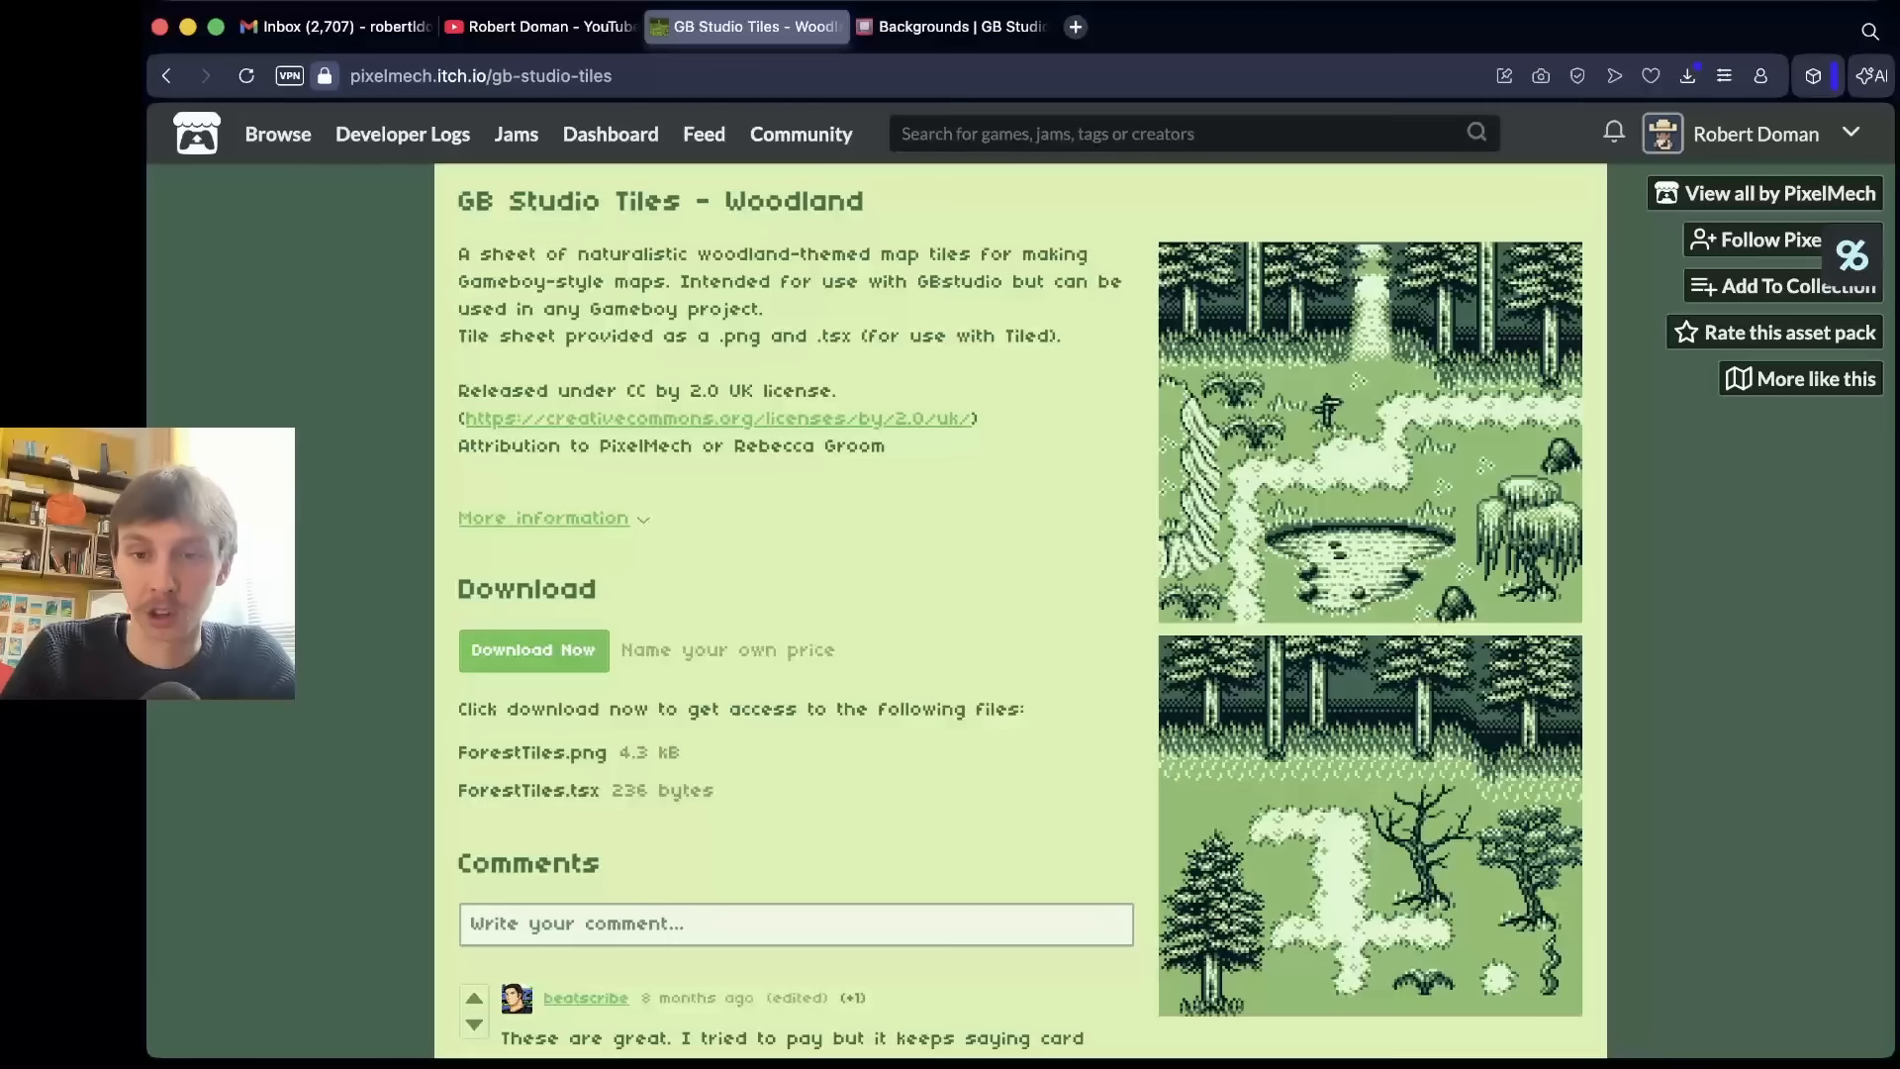
scroll(1021, 580, down, 1)
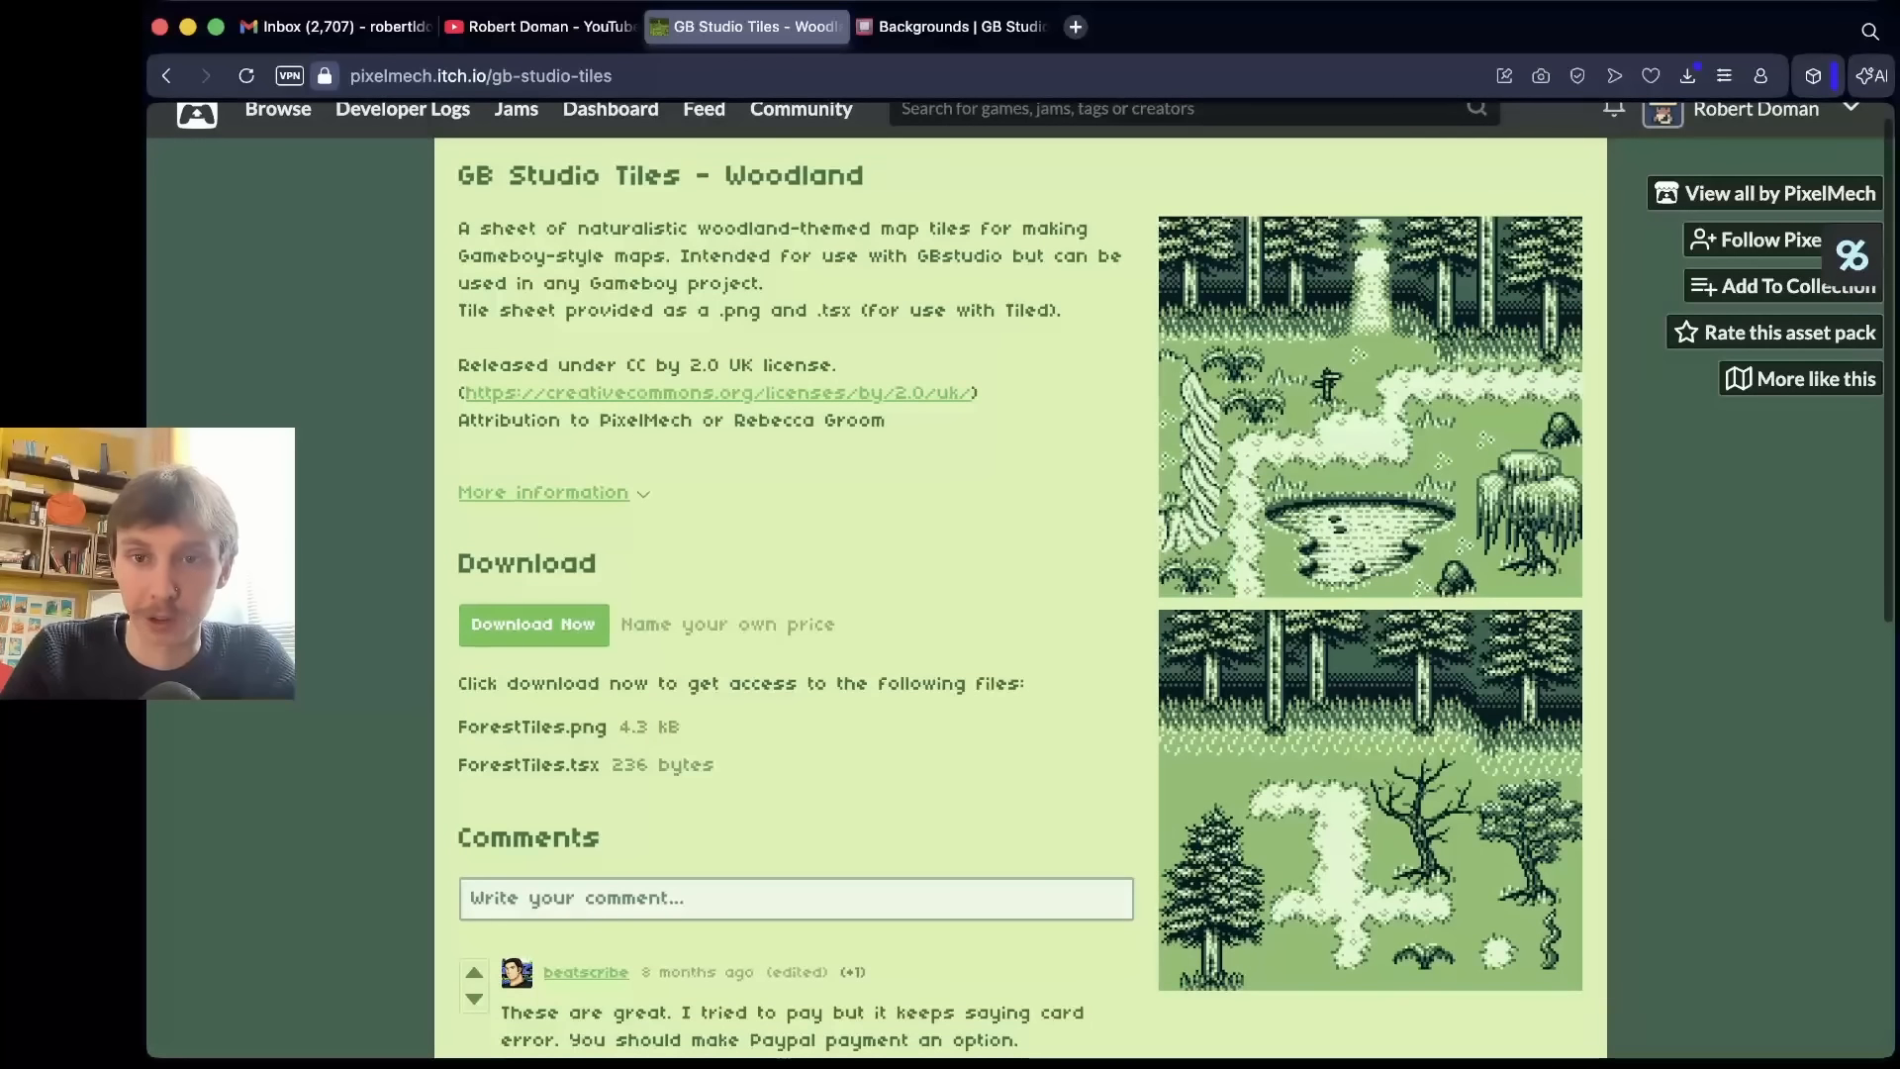
scroll(1021, 580, up, 1)
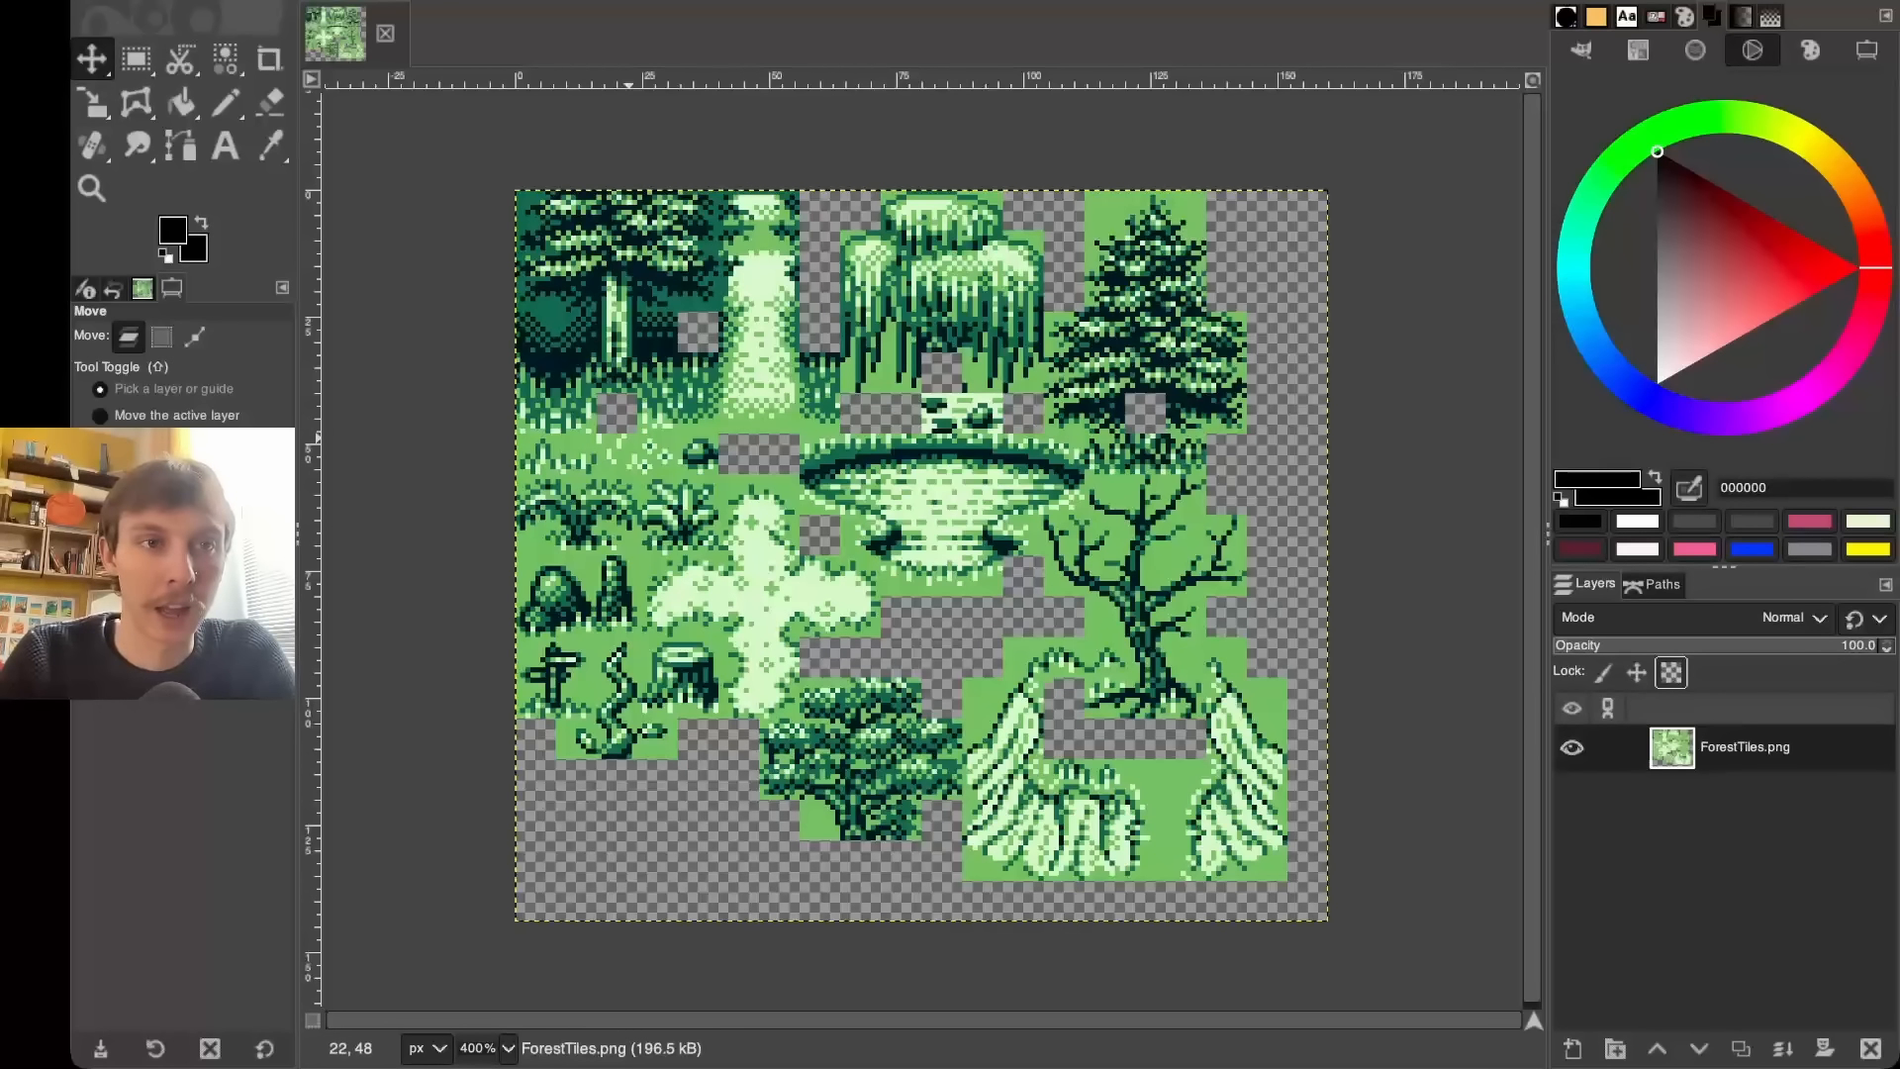
- In GIMP, show the grid over ForestTiles.png and accept its configuration with a solid line style and 8-pixel horizontal and vertical spacing
click(136, 59)
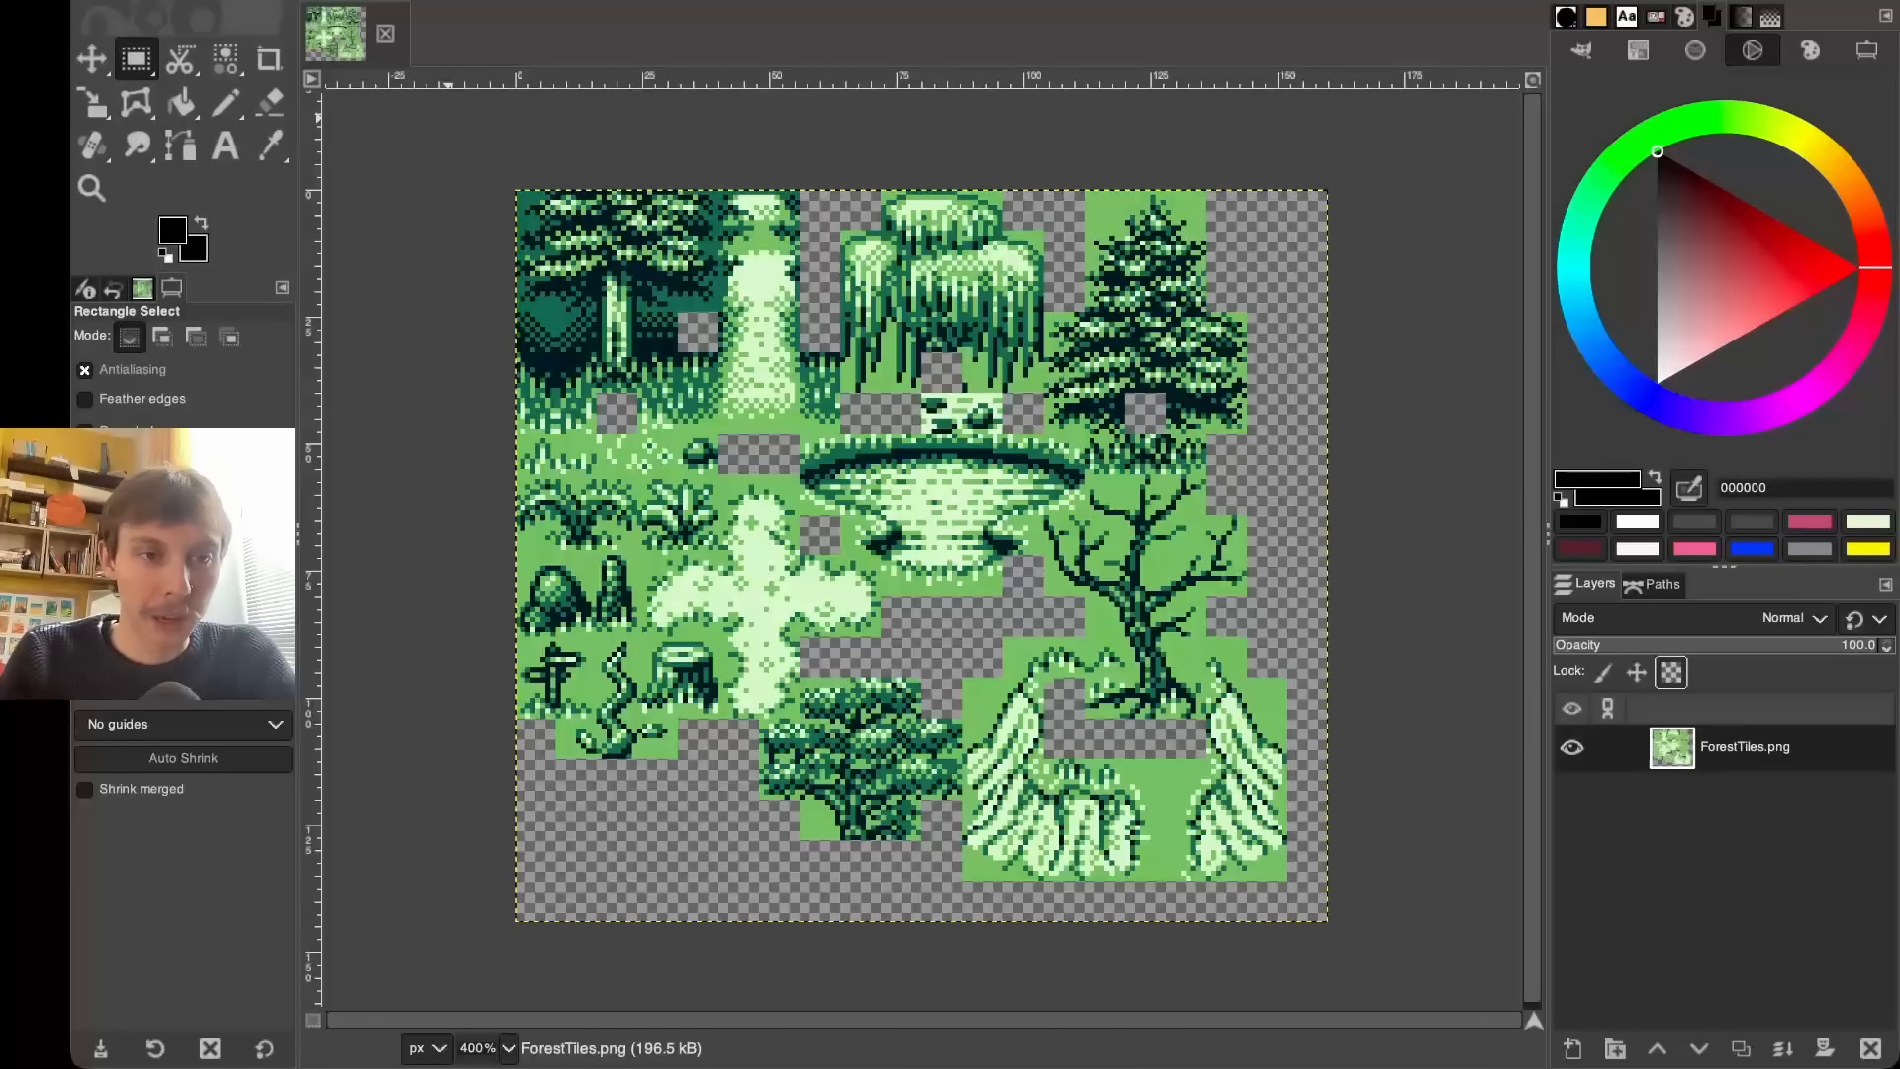
click(440, 485)
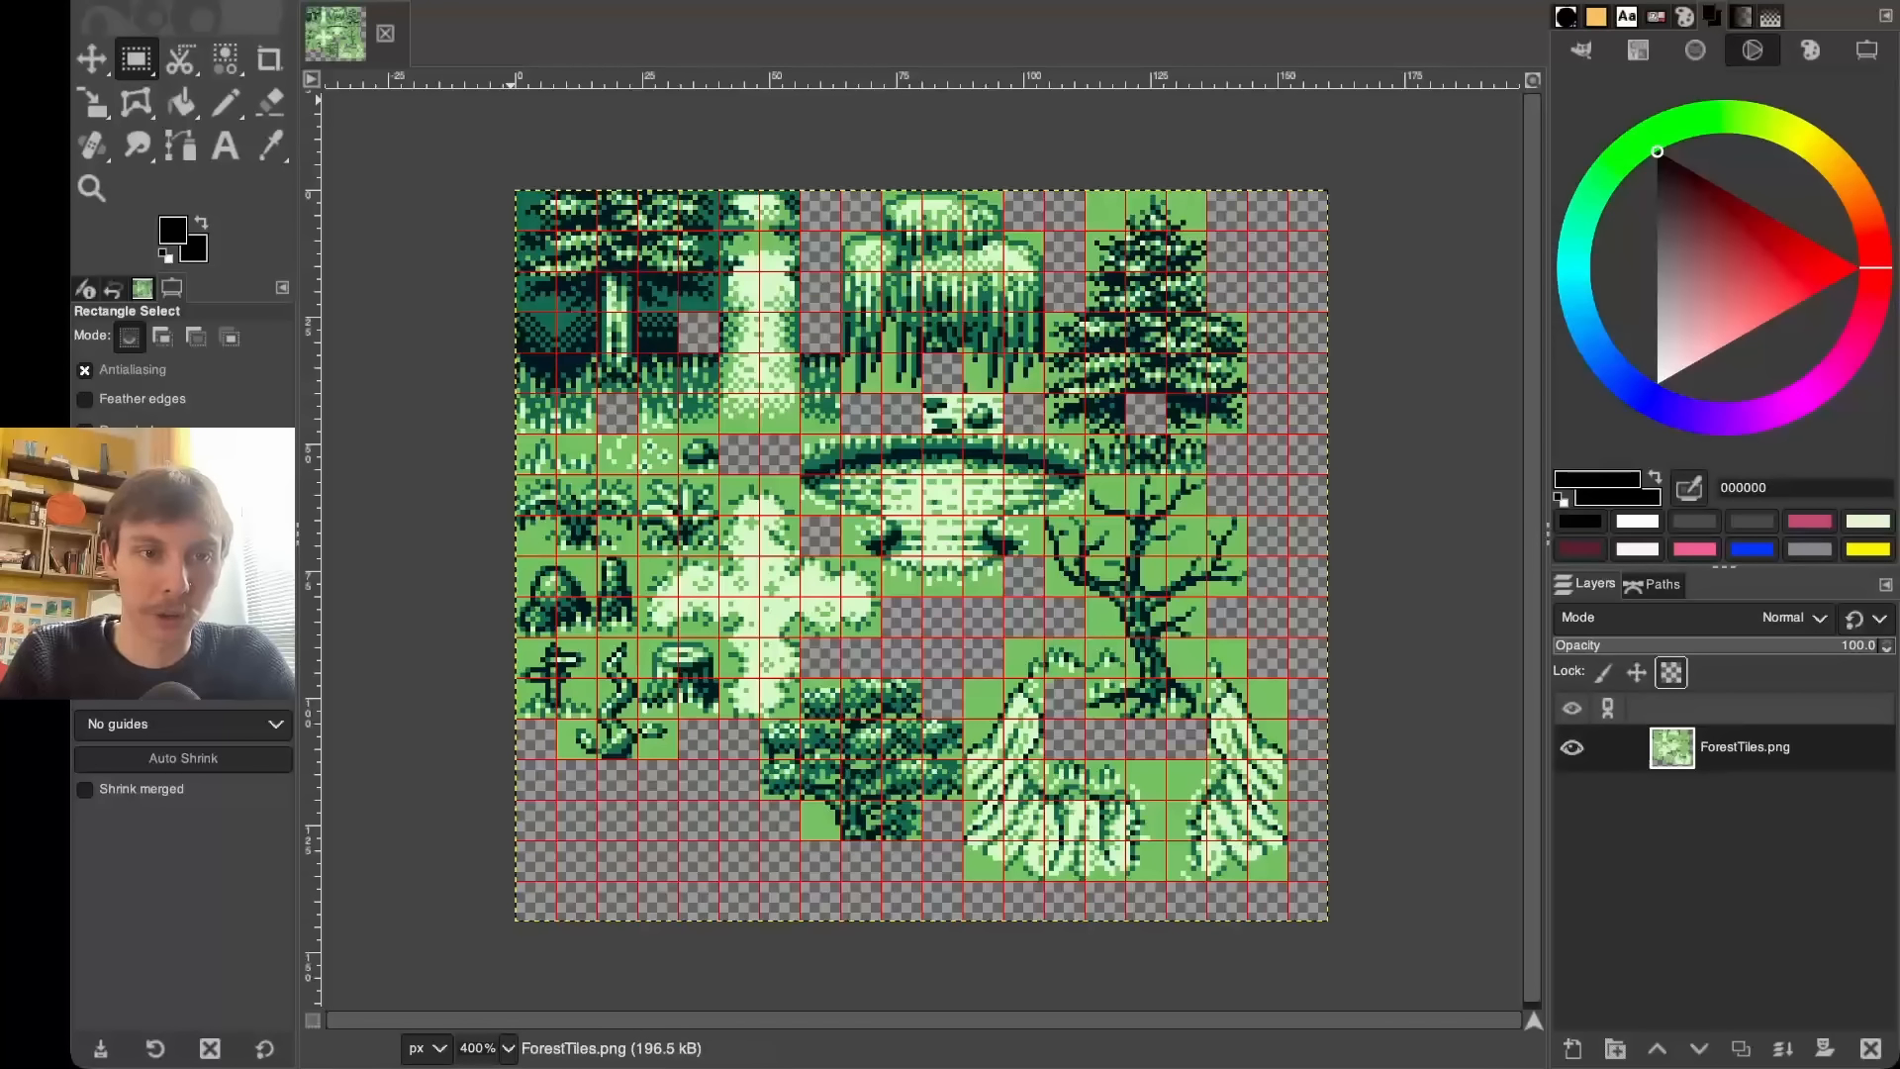
click(756, 468)
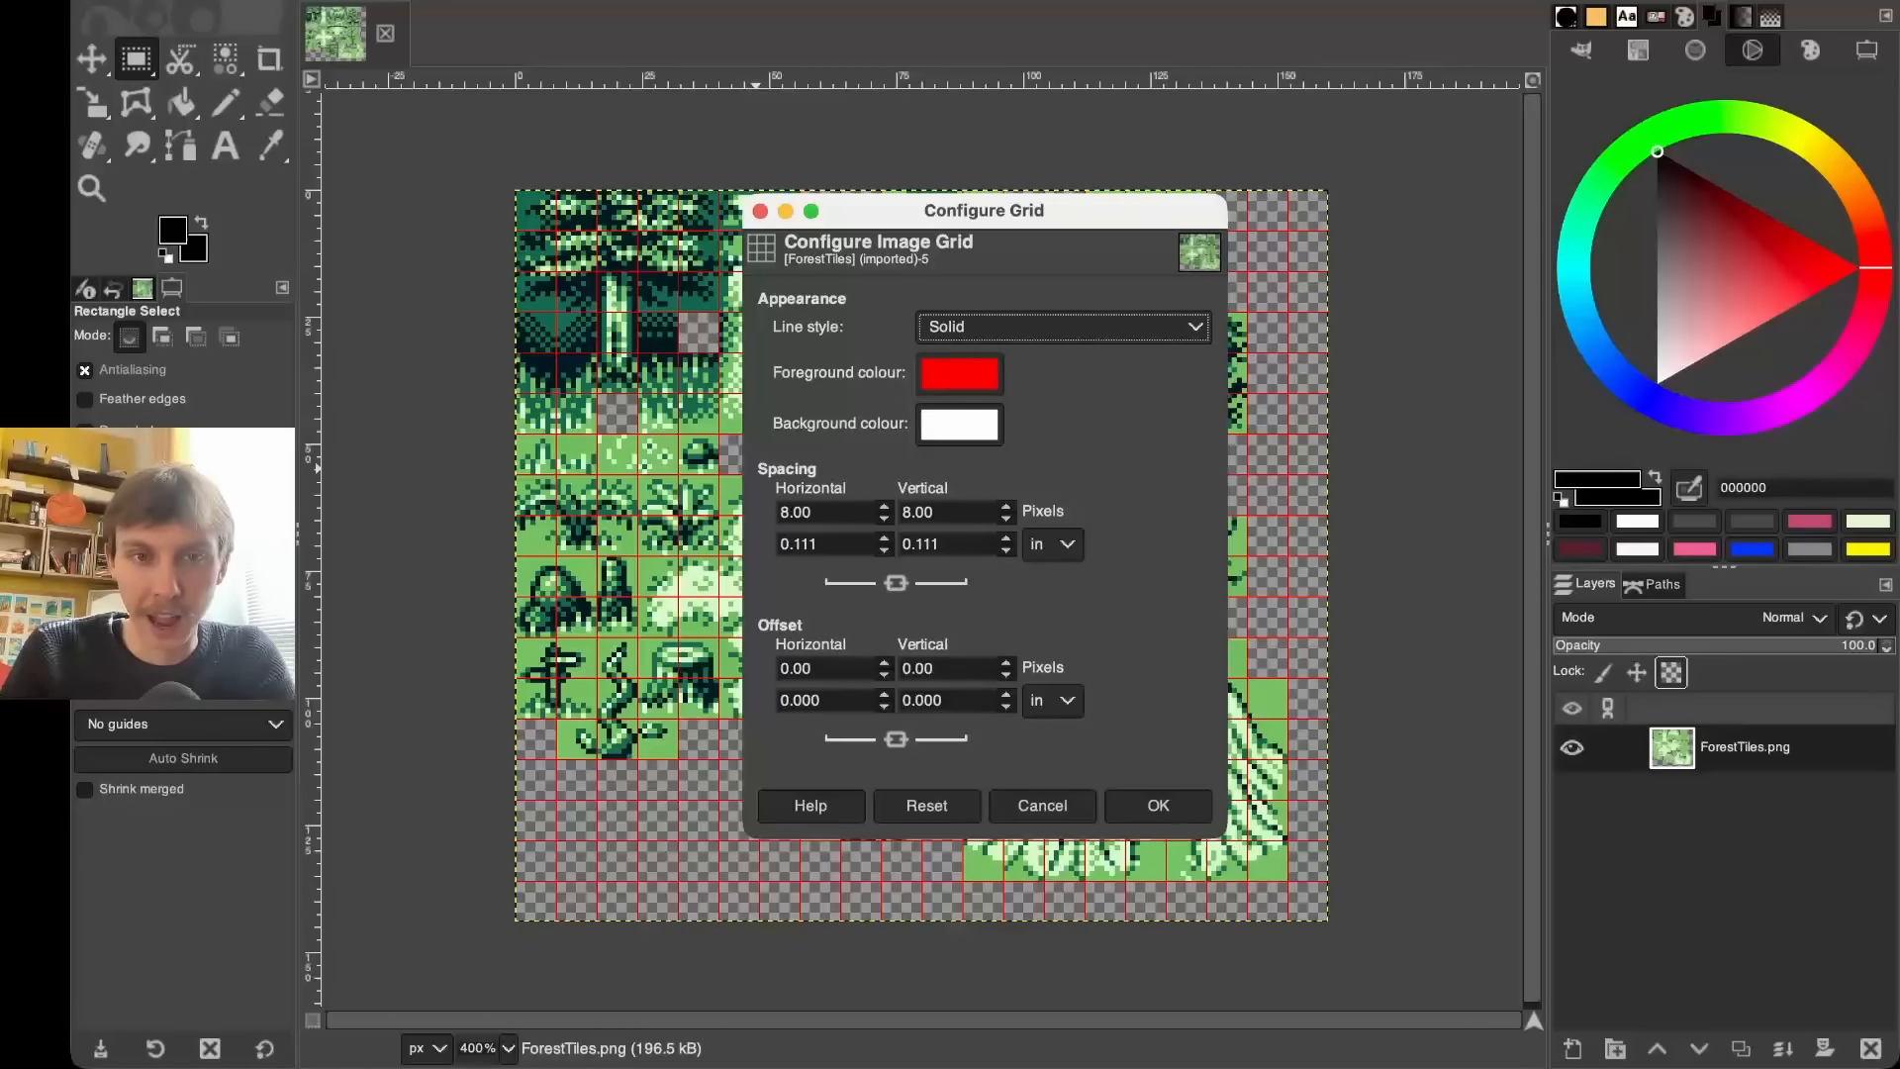
click(1158, 805)
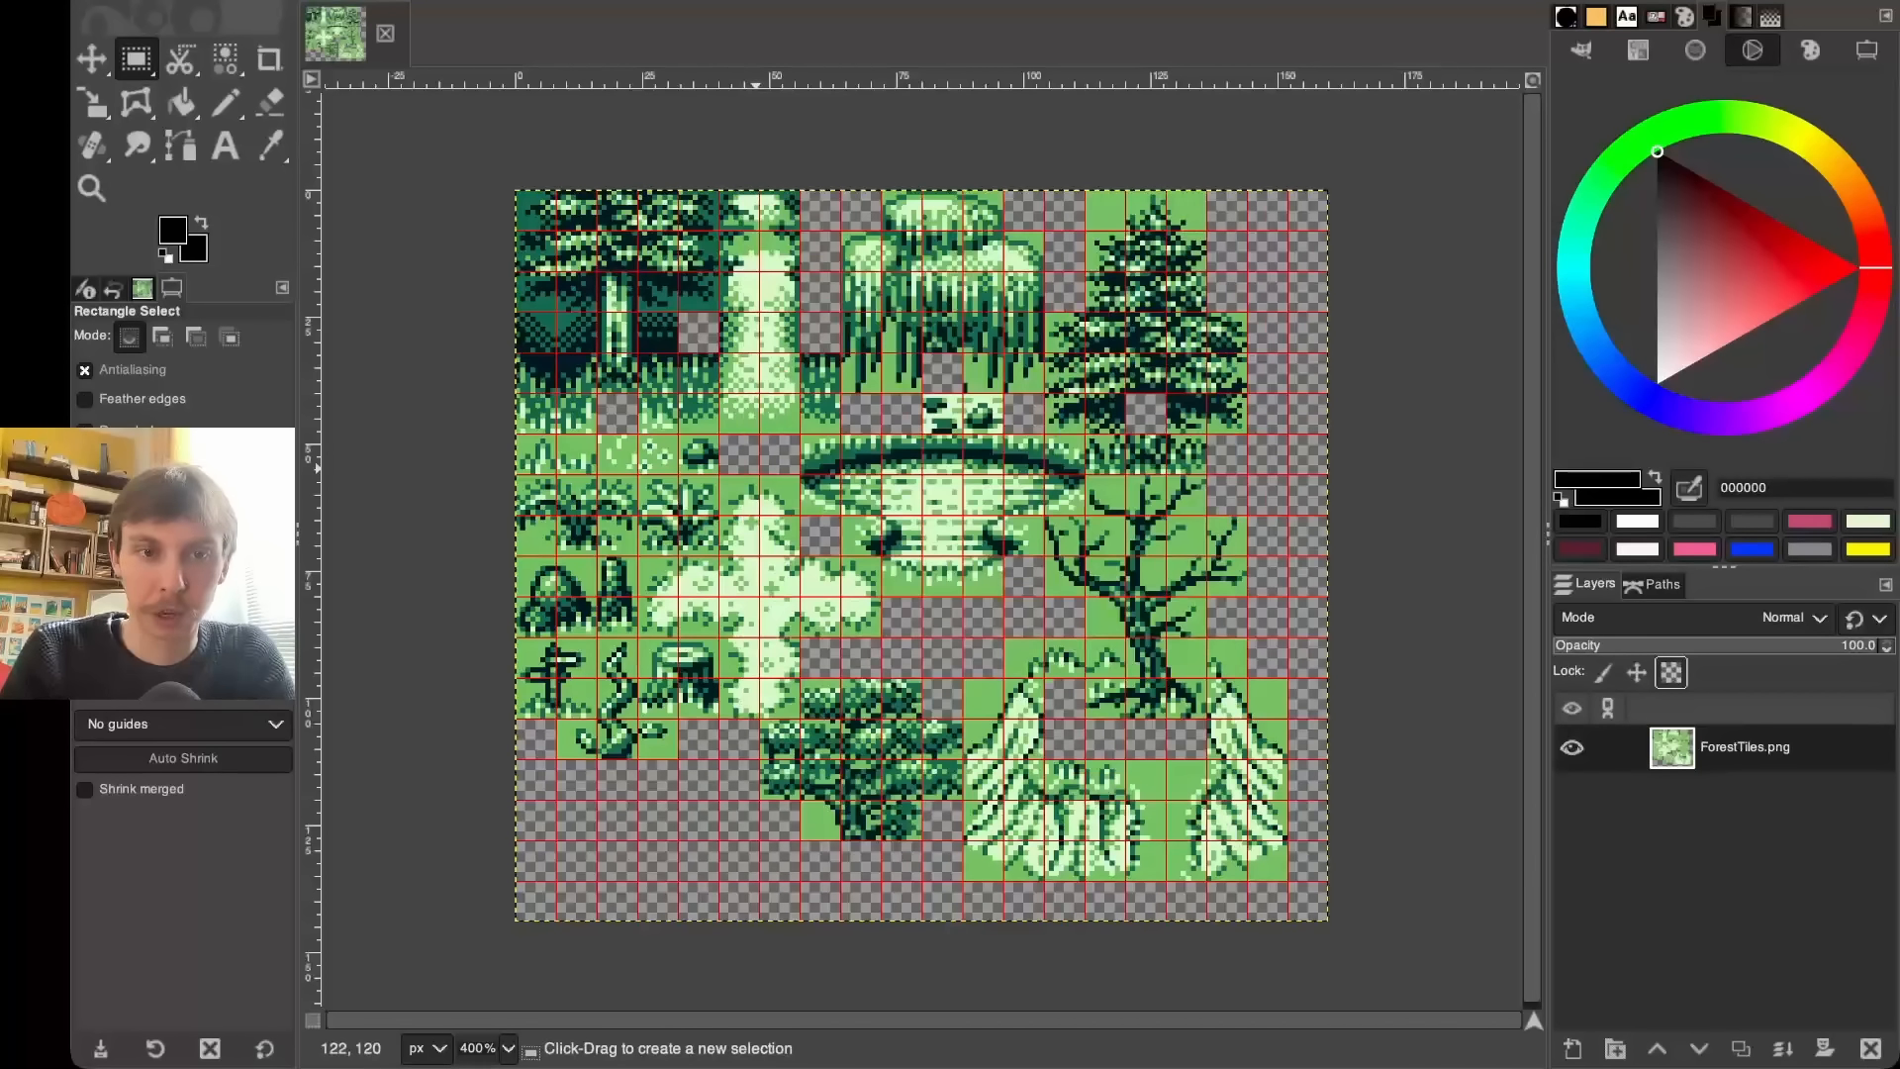
- Examine the forest tiles up close against the 8-pixel grid, from the path and tree tiles to the whole sheet
ctrl+scroll(921, 540, up, 1)
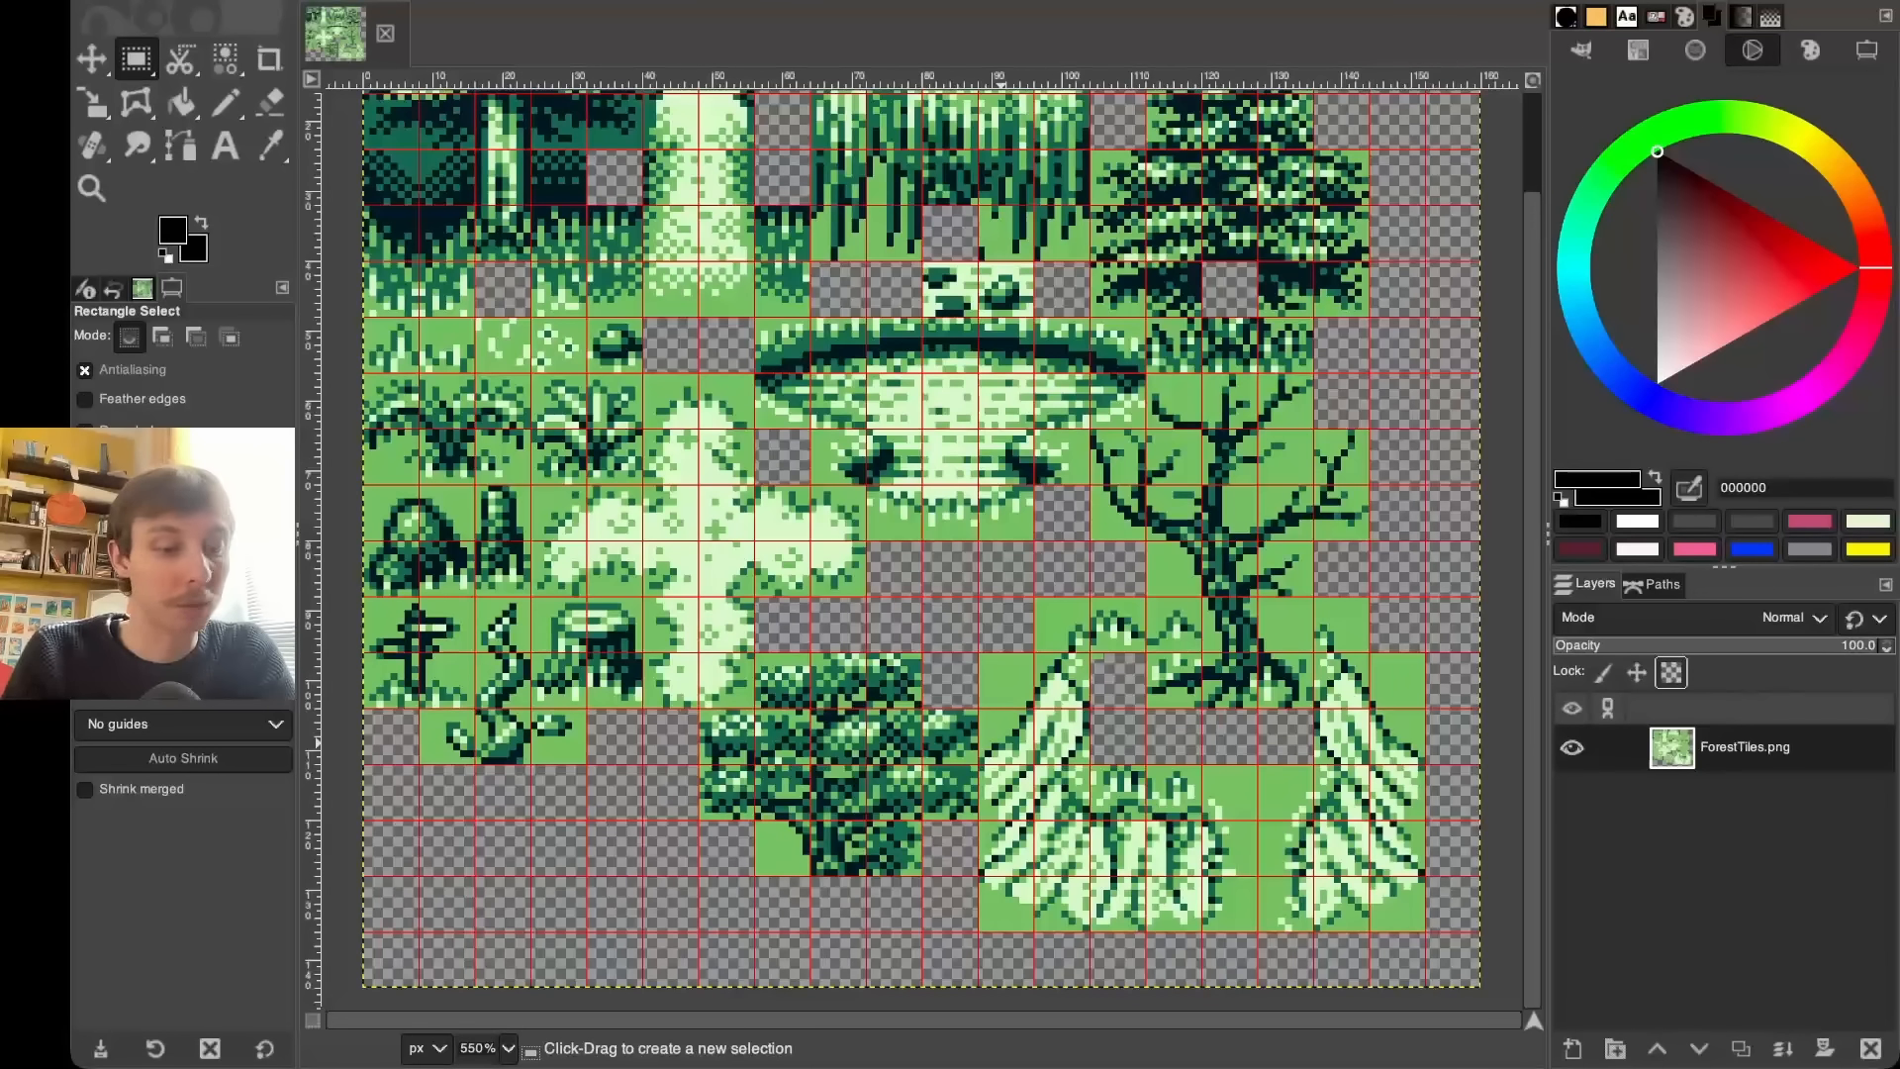
ctrl+scroll(986, 659, up, 3)
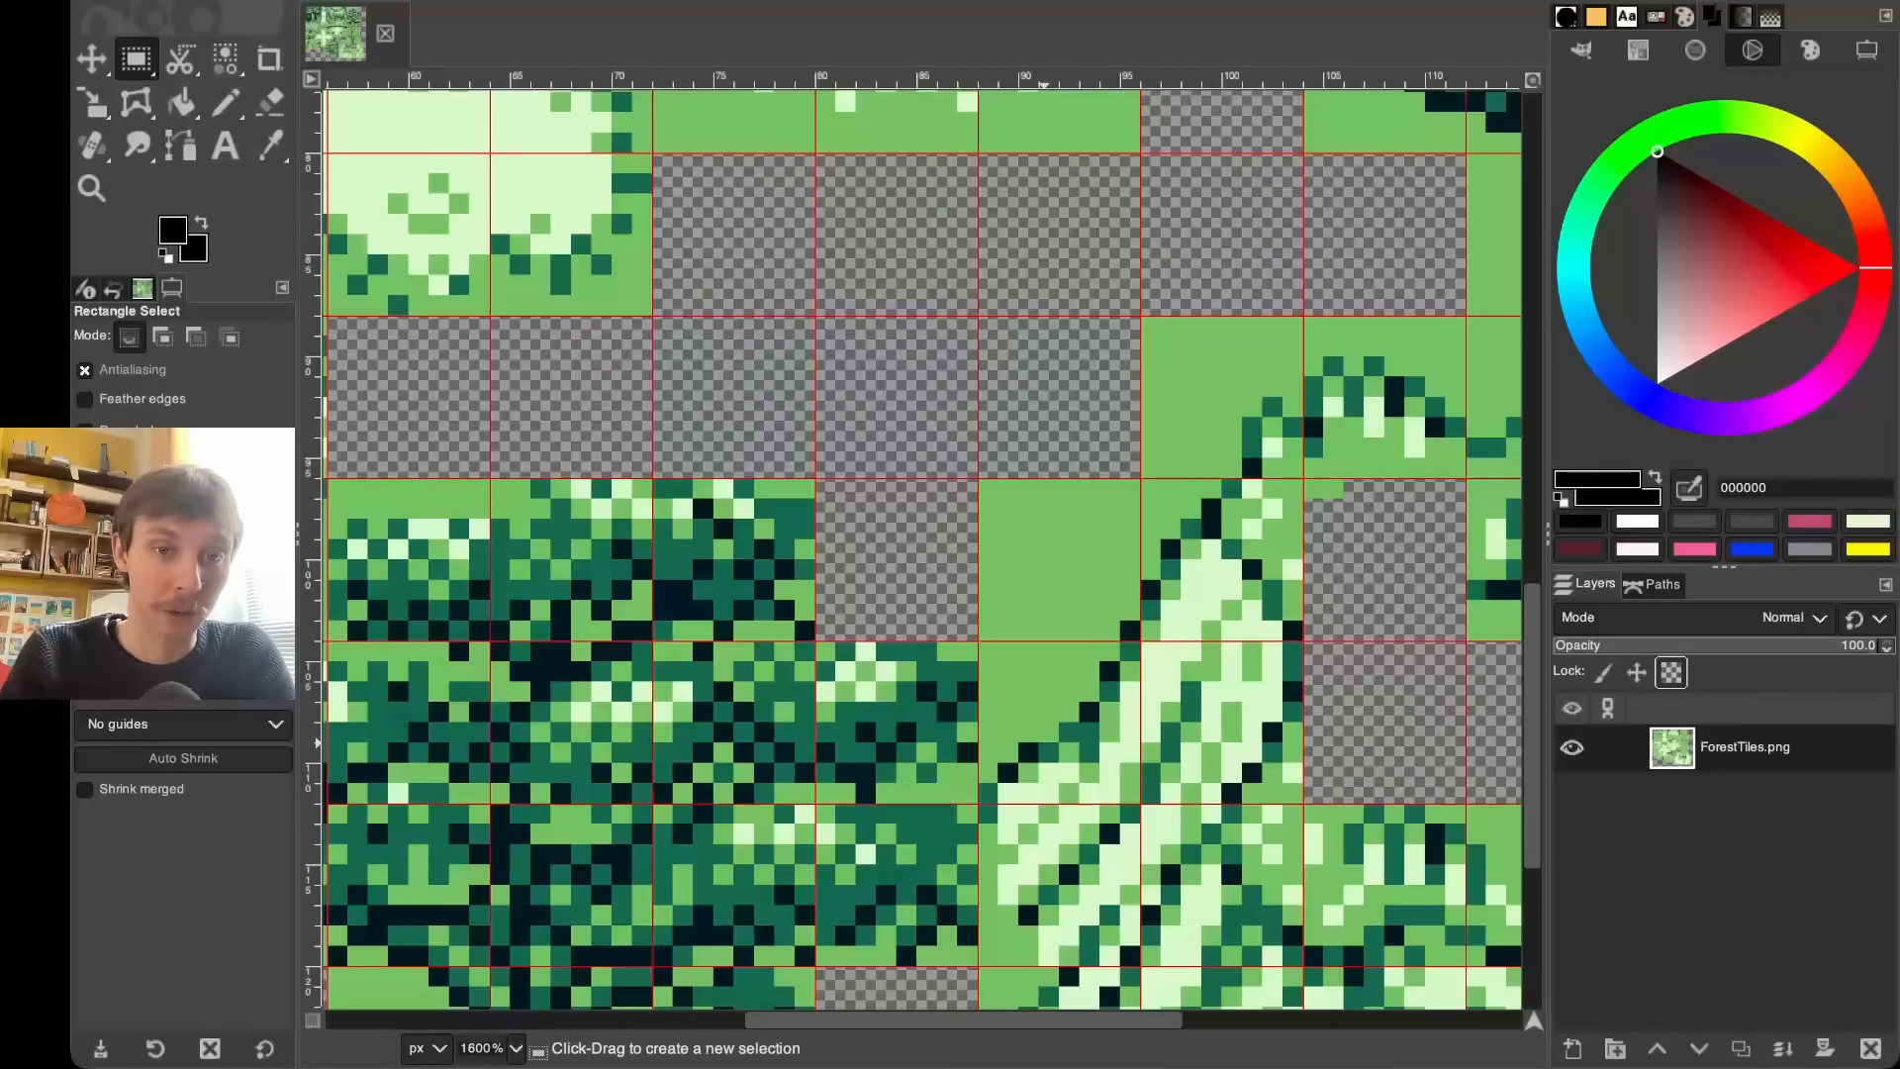
scroll(920, 549, up, 2)
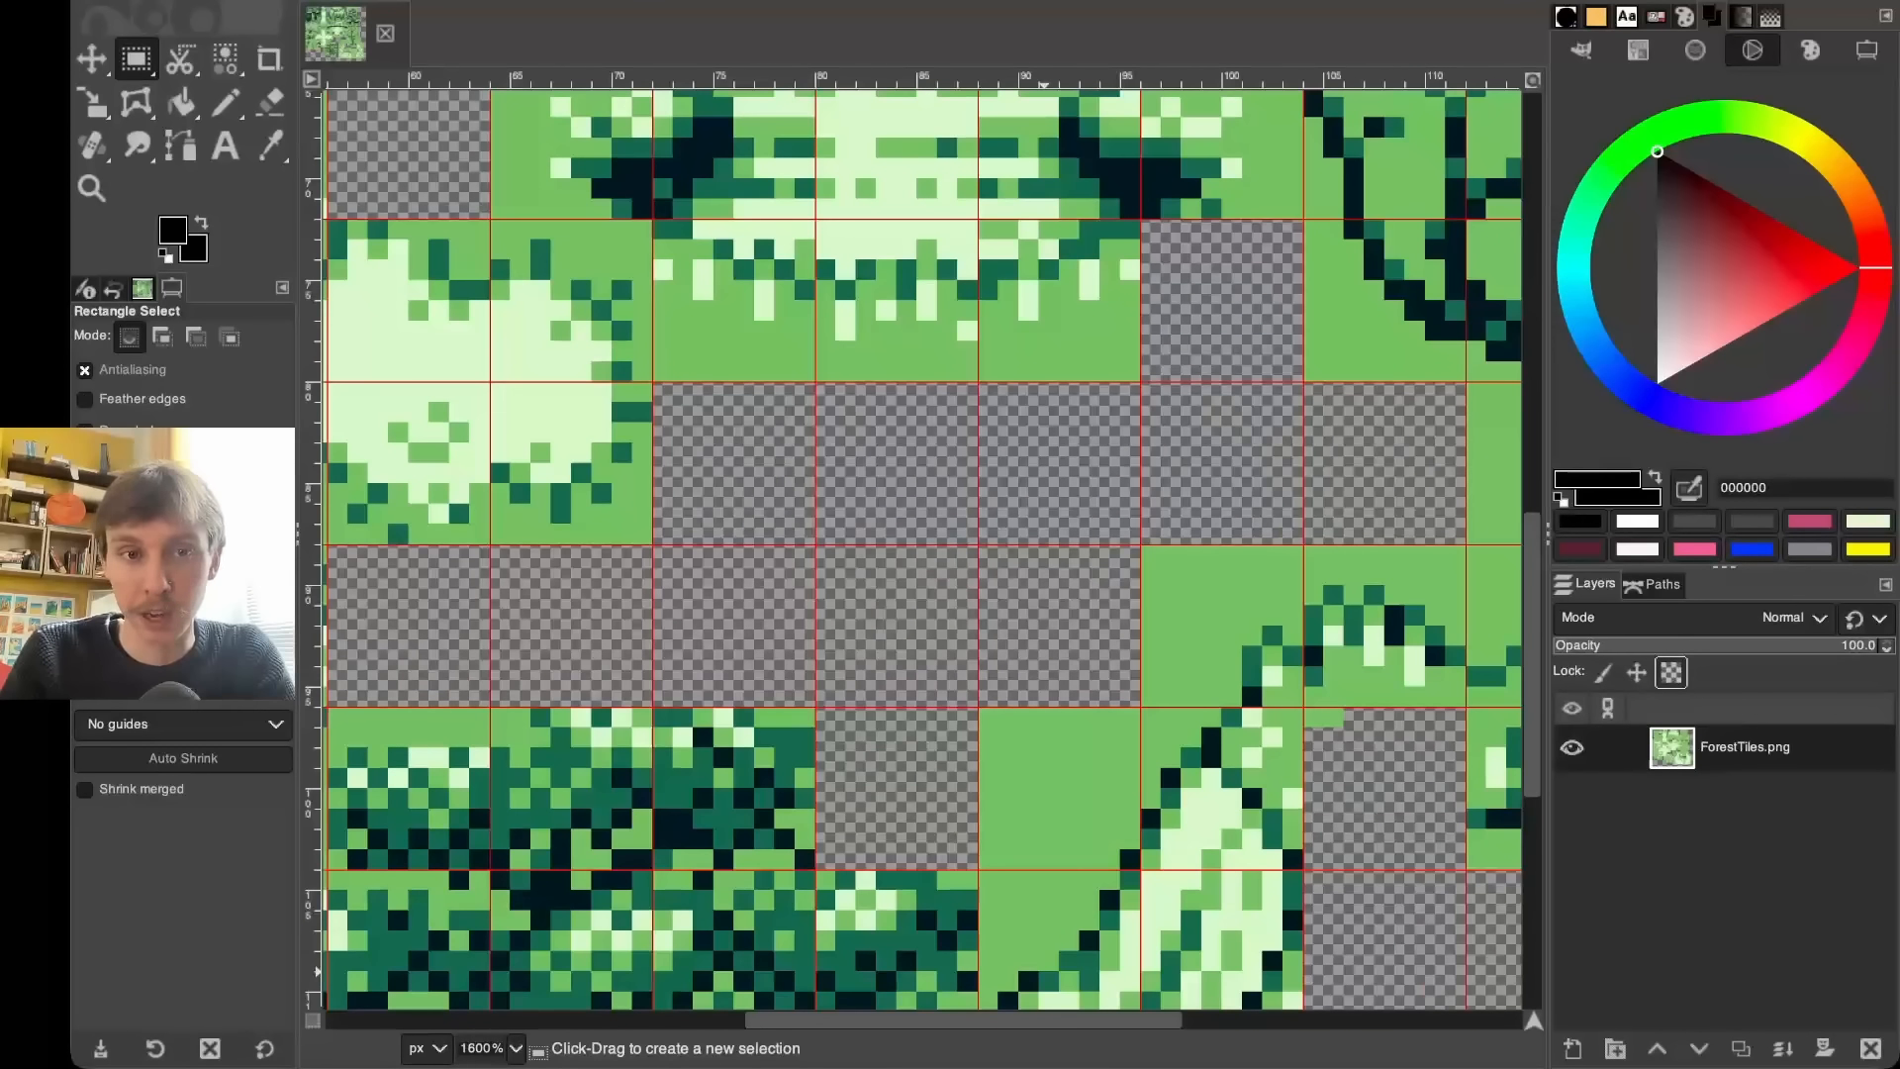
scroll(920, 550, up, 10)
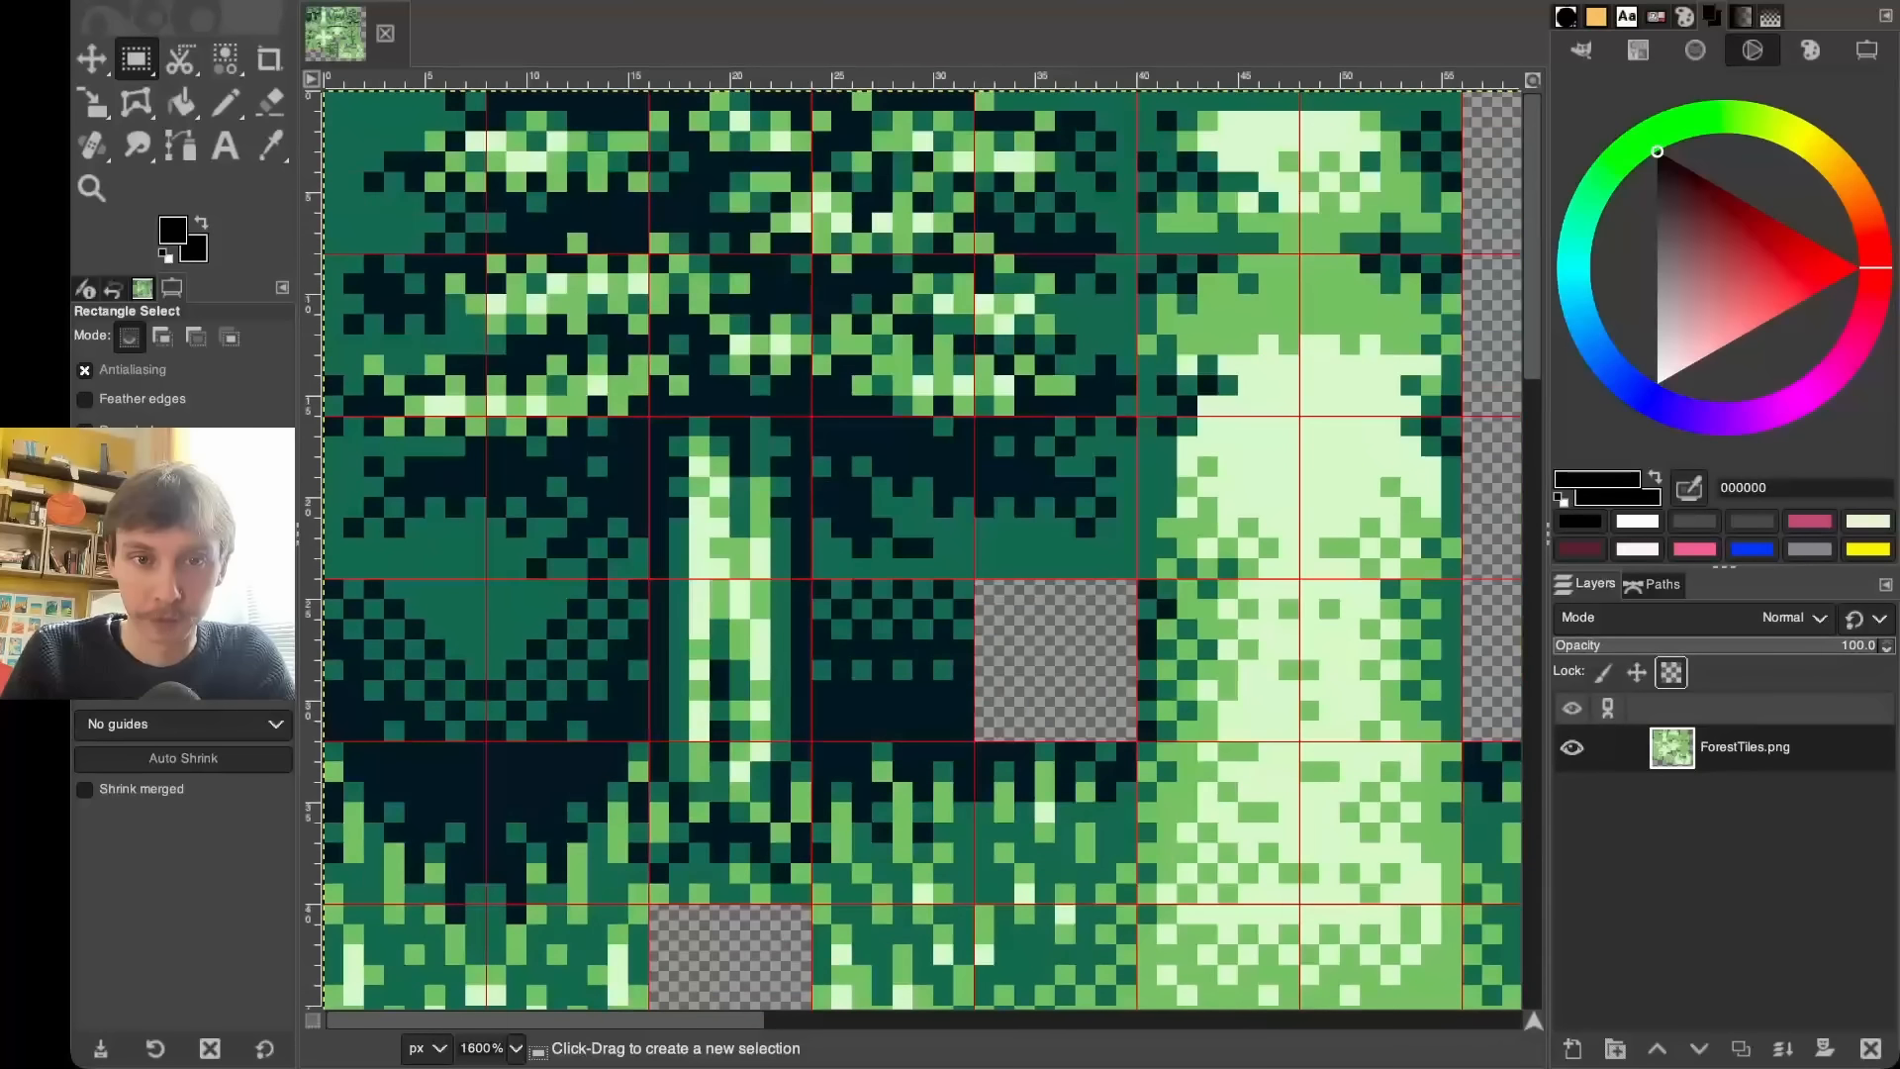
scroll(978, 744, right, 5)
key(minus)
key(minus)
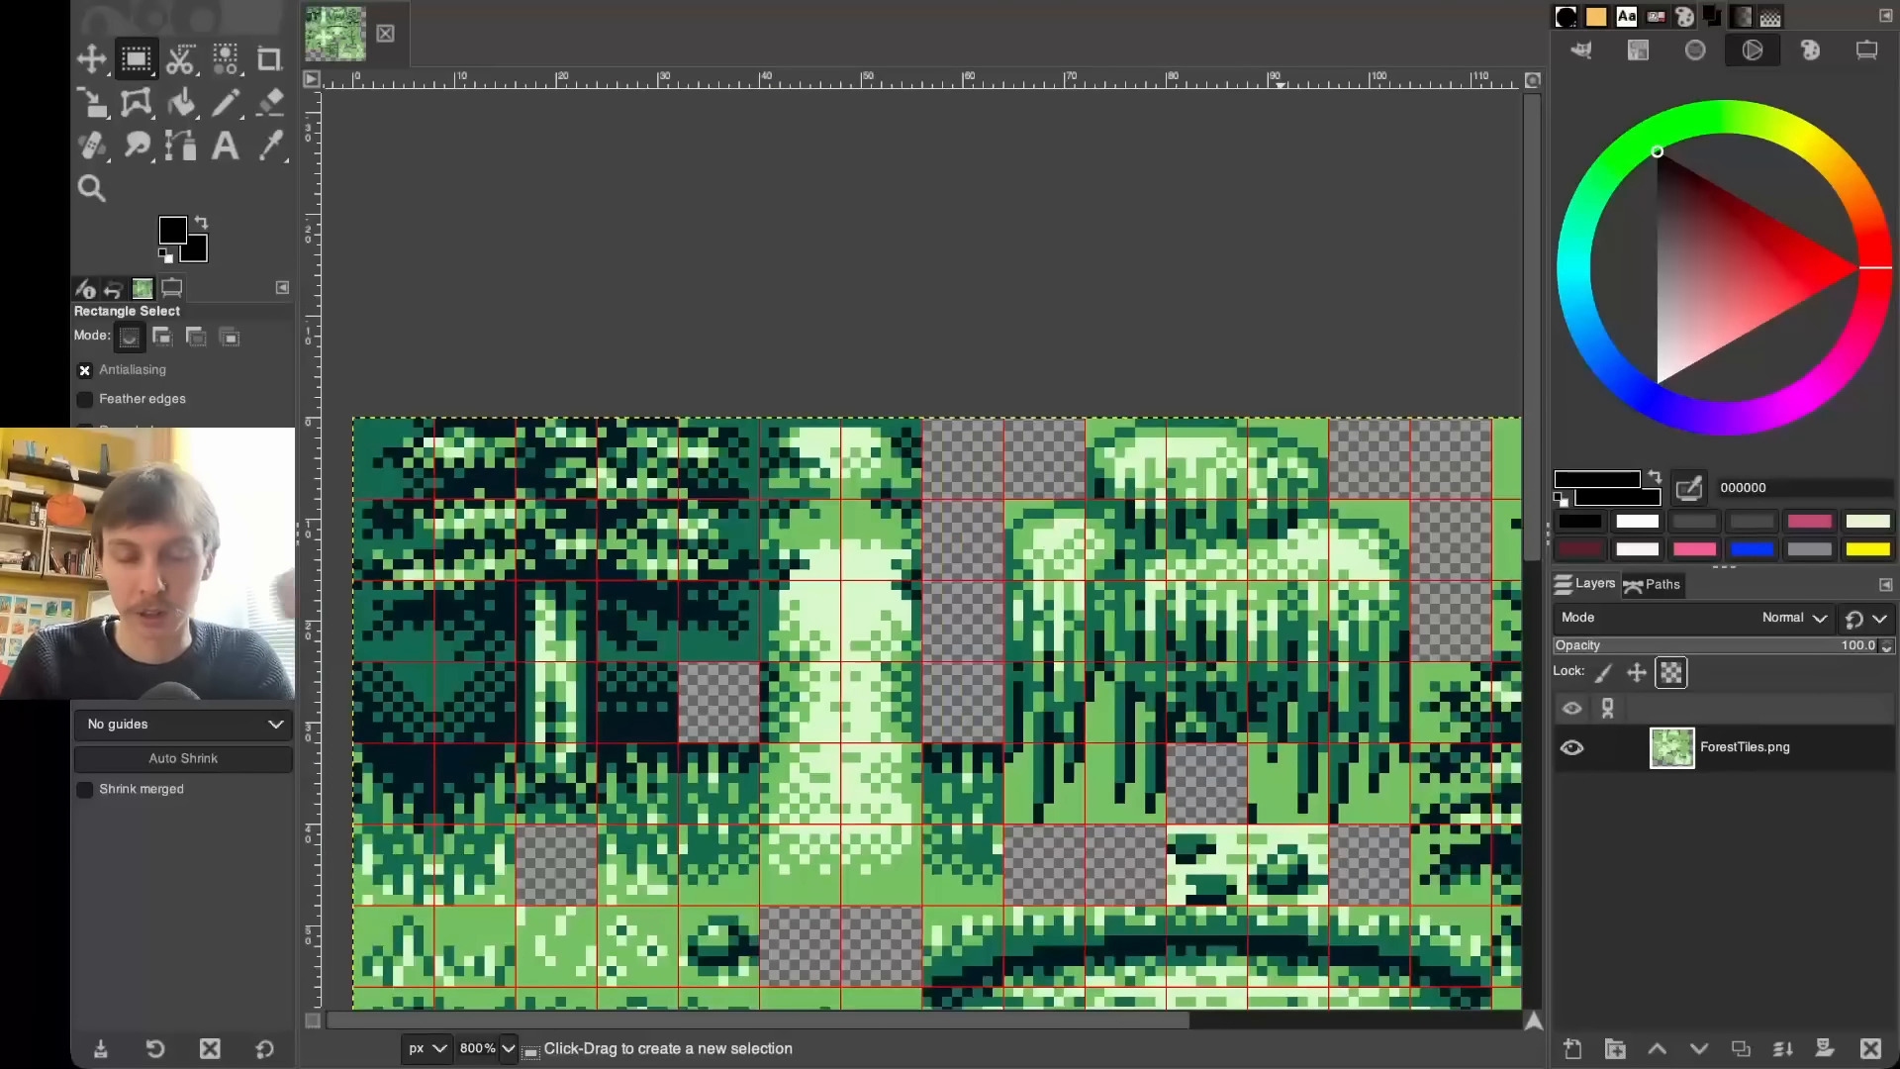
scroll(920, 549, down, 5)
key(minus)
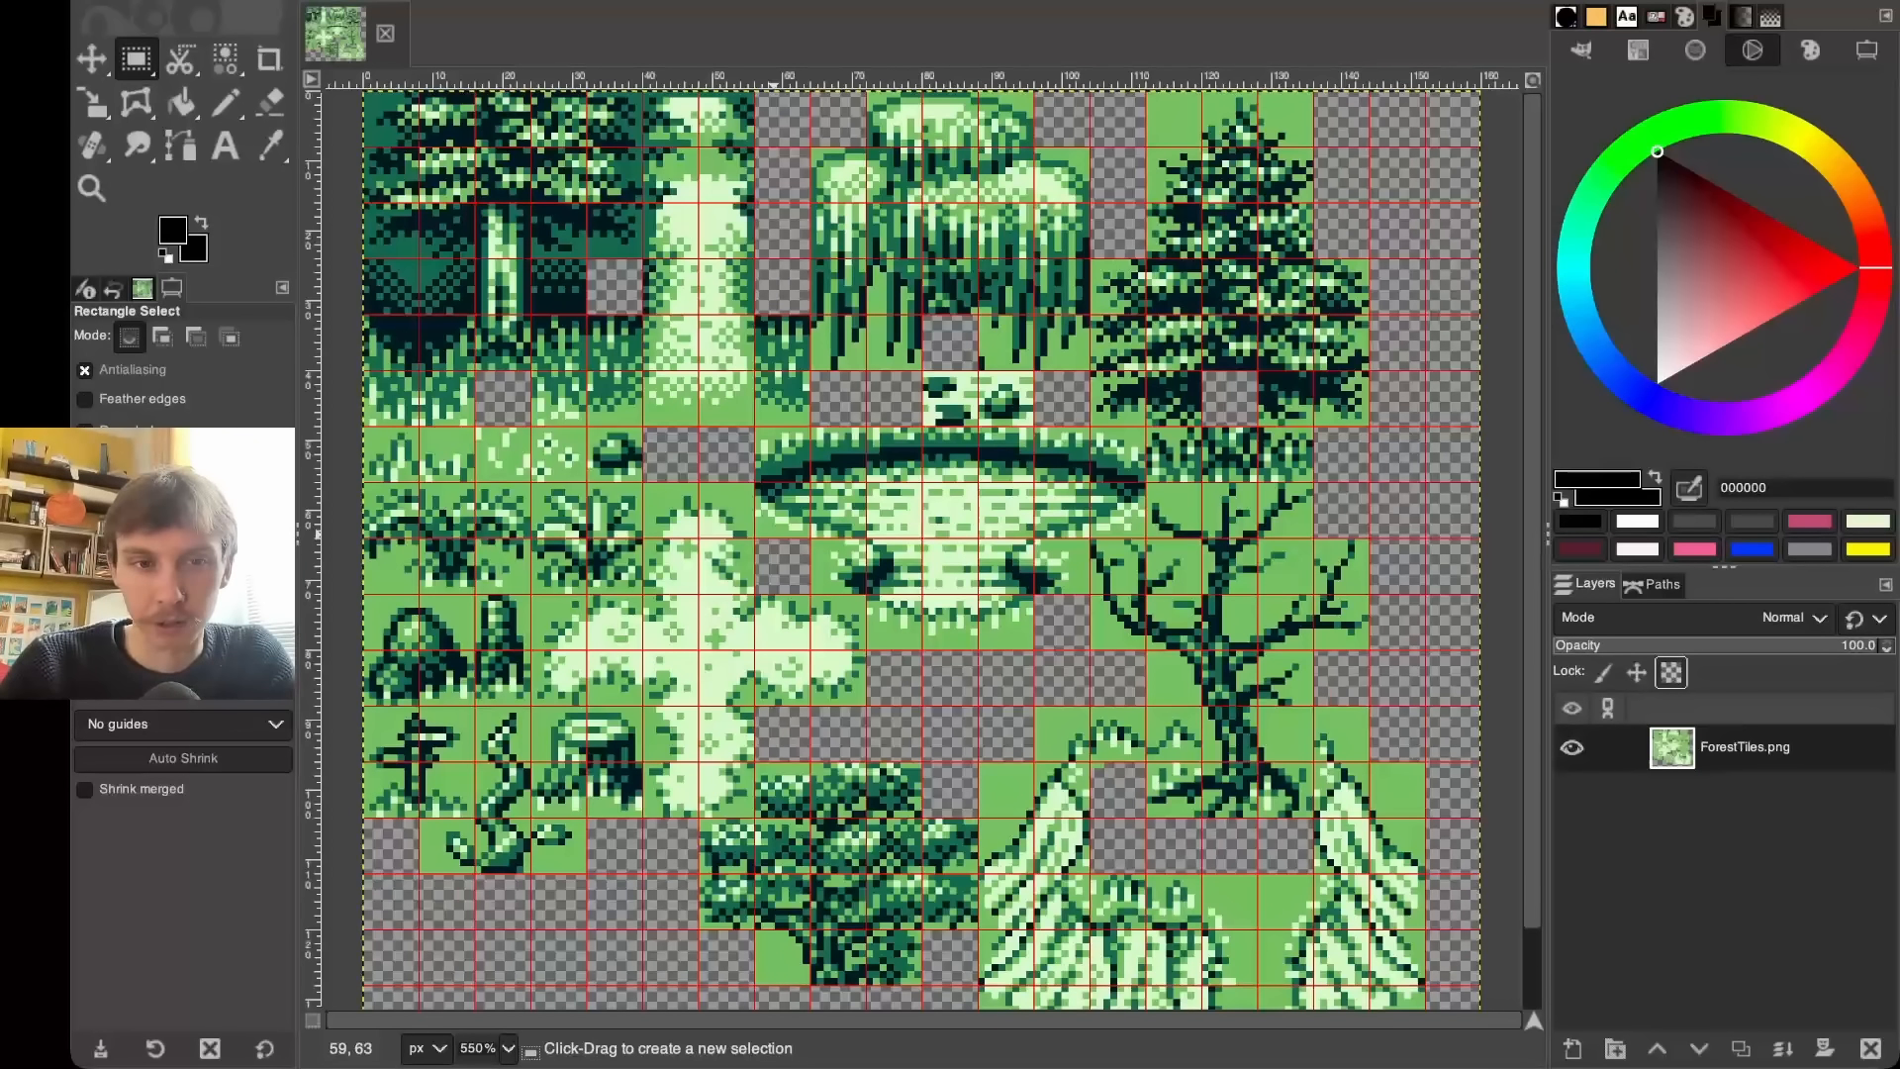
scroll(757, 440, down, 2)
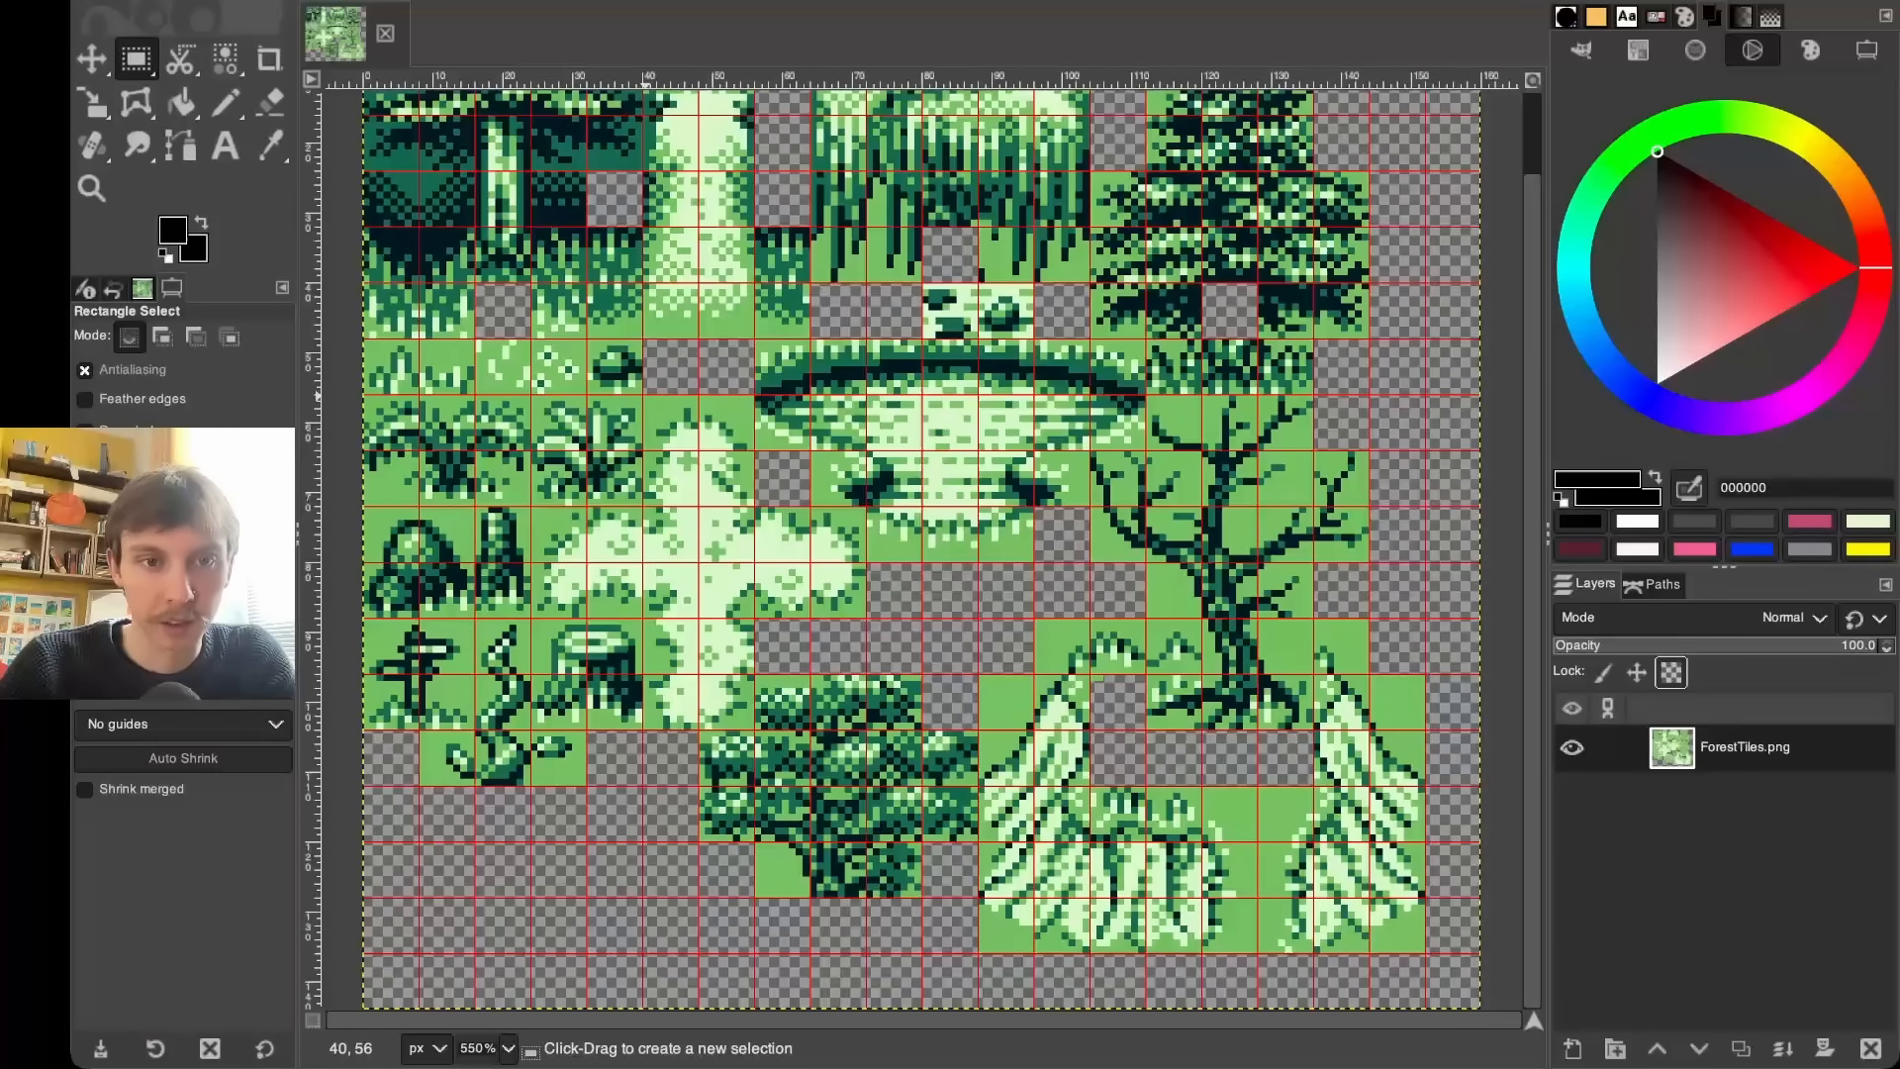
- Try rectangular selections around the light path tiles along the grid lines, clear them, and look over the tile sheet
drag(642, 396, 754, 736)
drag(532, 396, 642, 511)
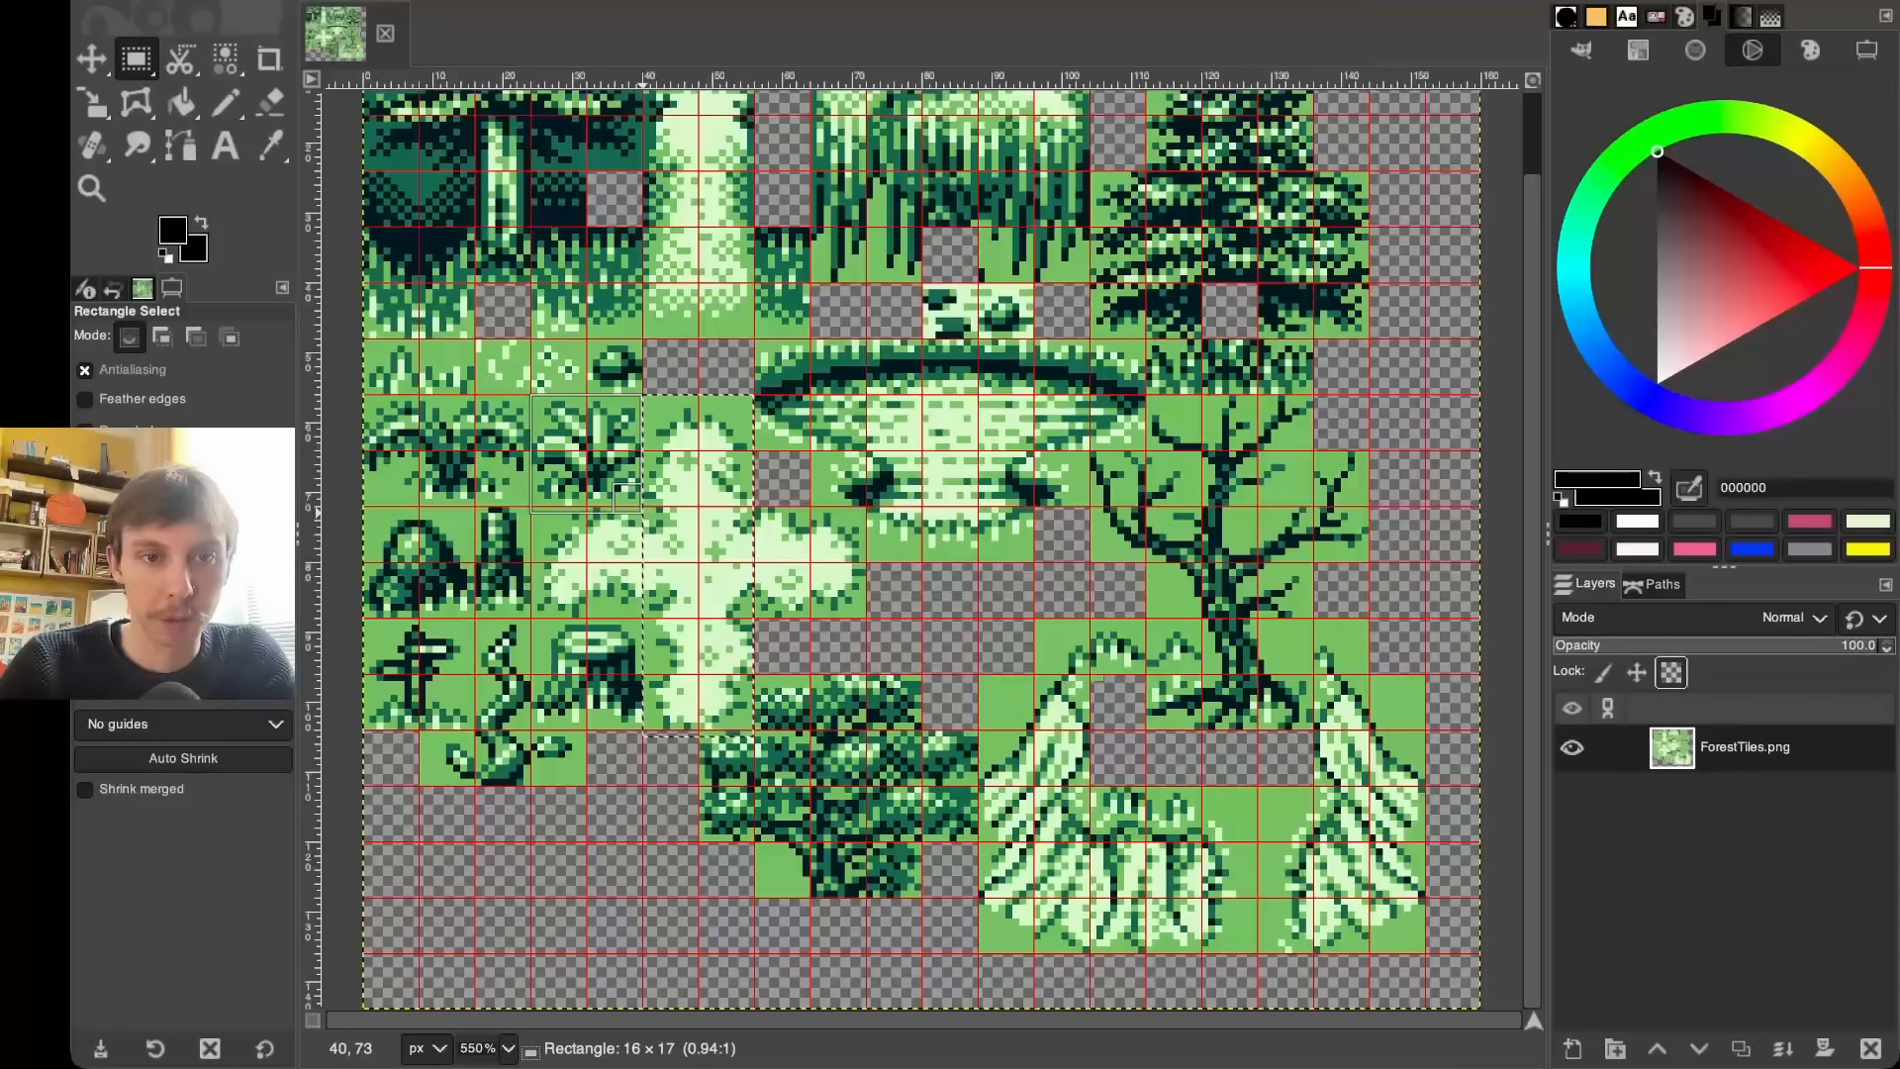
click(705, 515)
scroll(909, 502, up, 2)
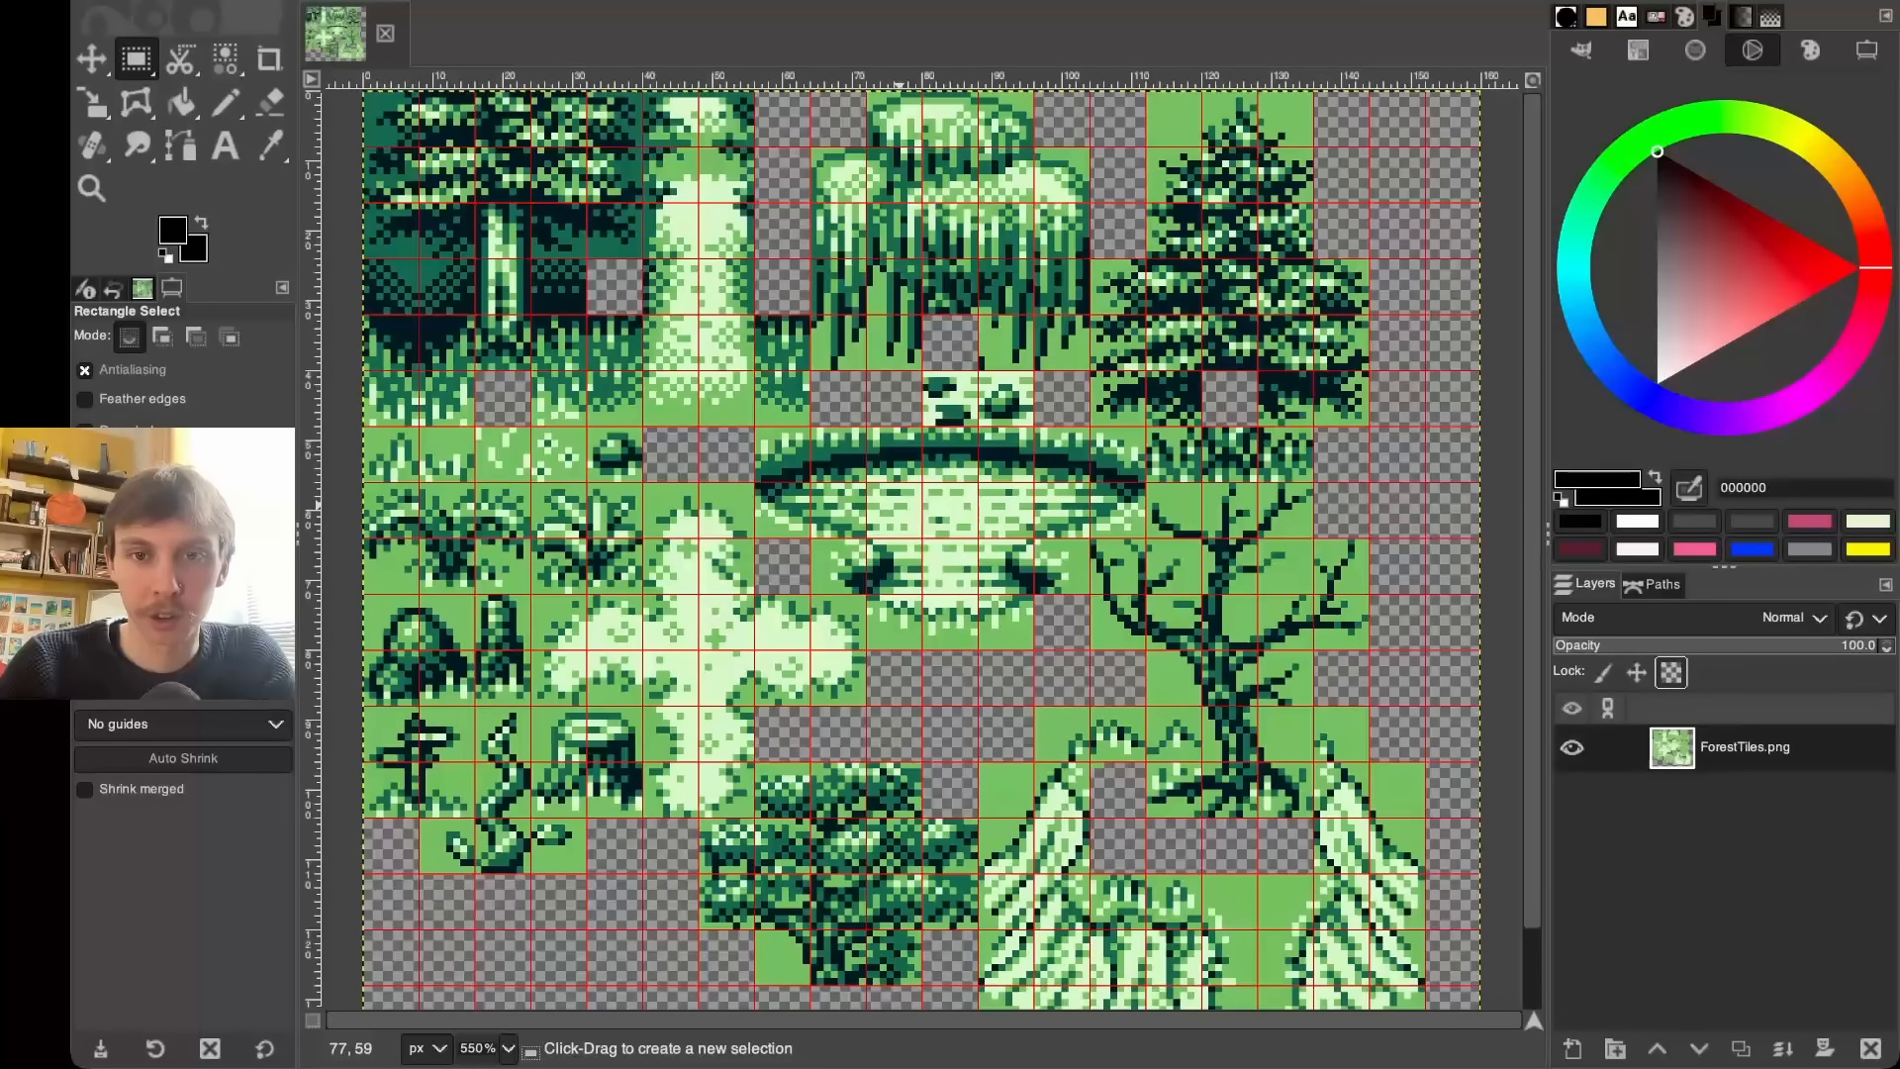
scroll(922, 547, down, 2)
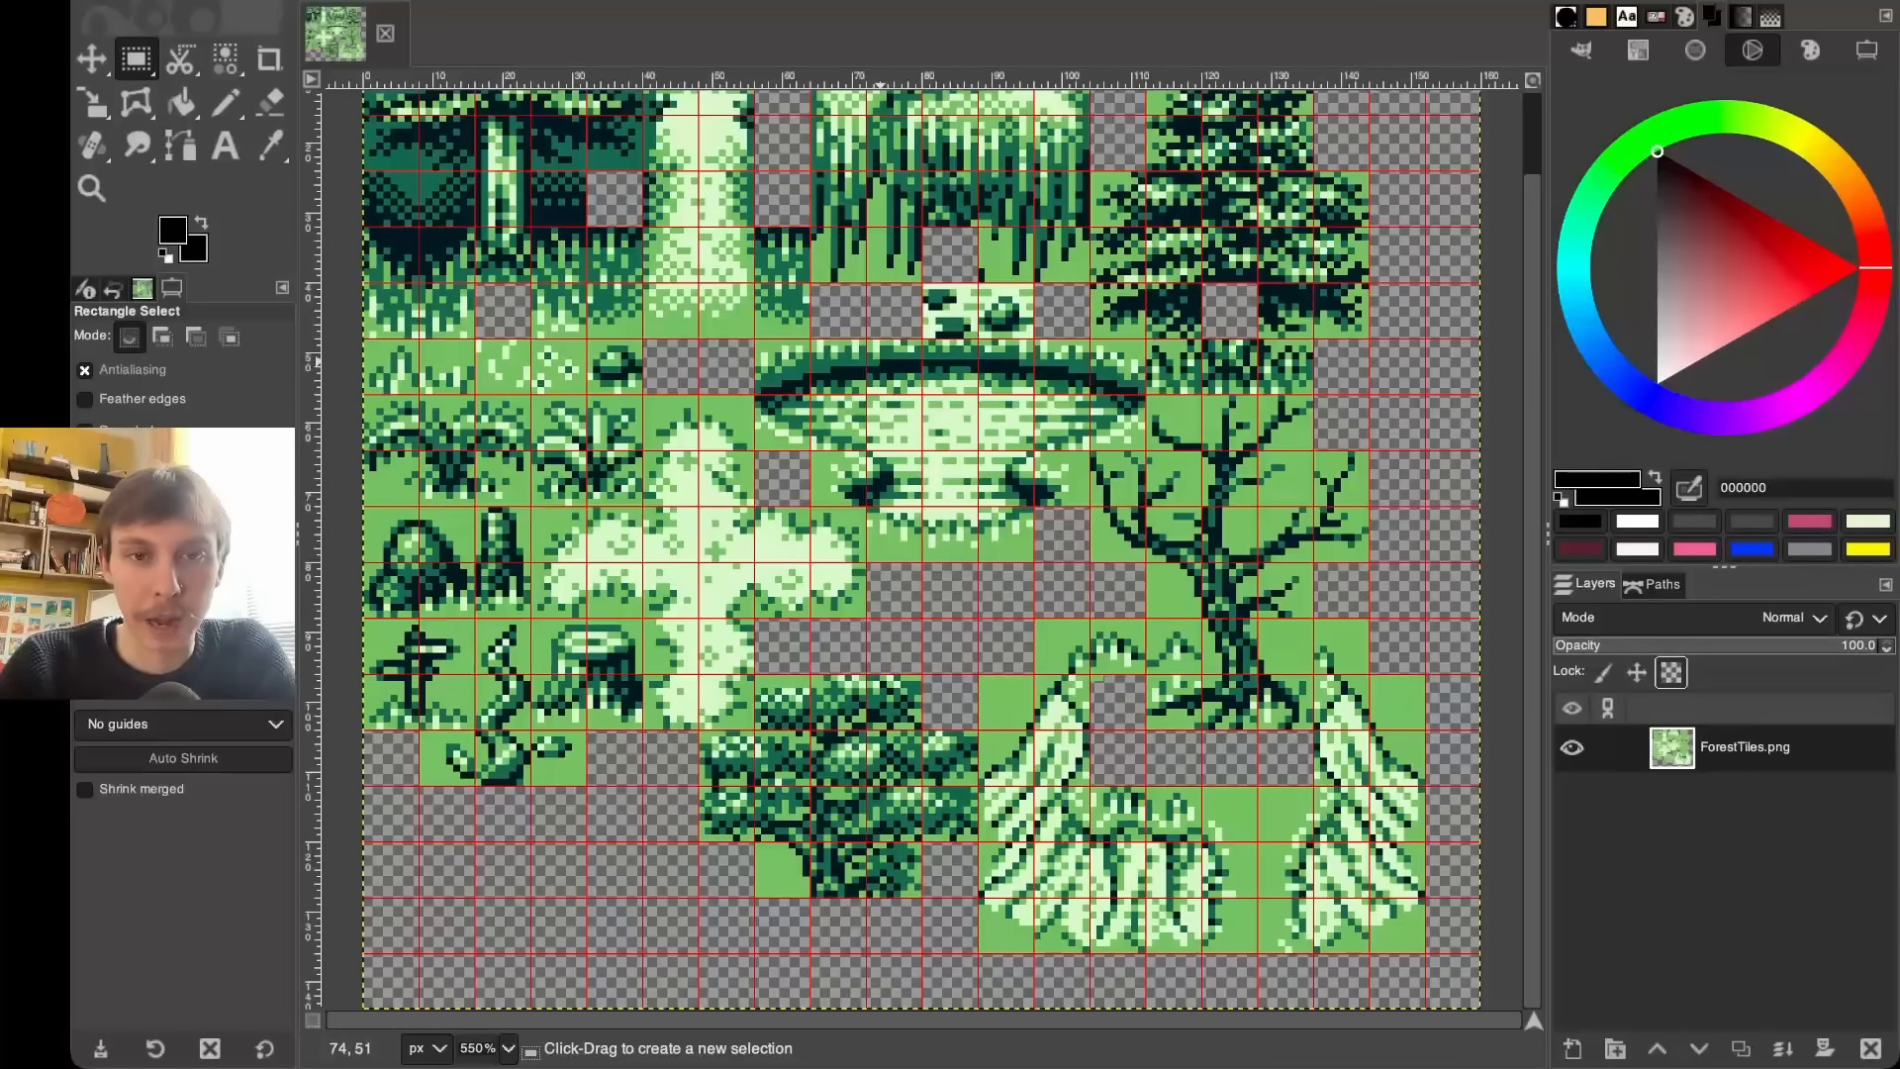
scroll(922, 547, up, 2)
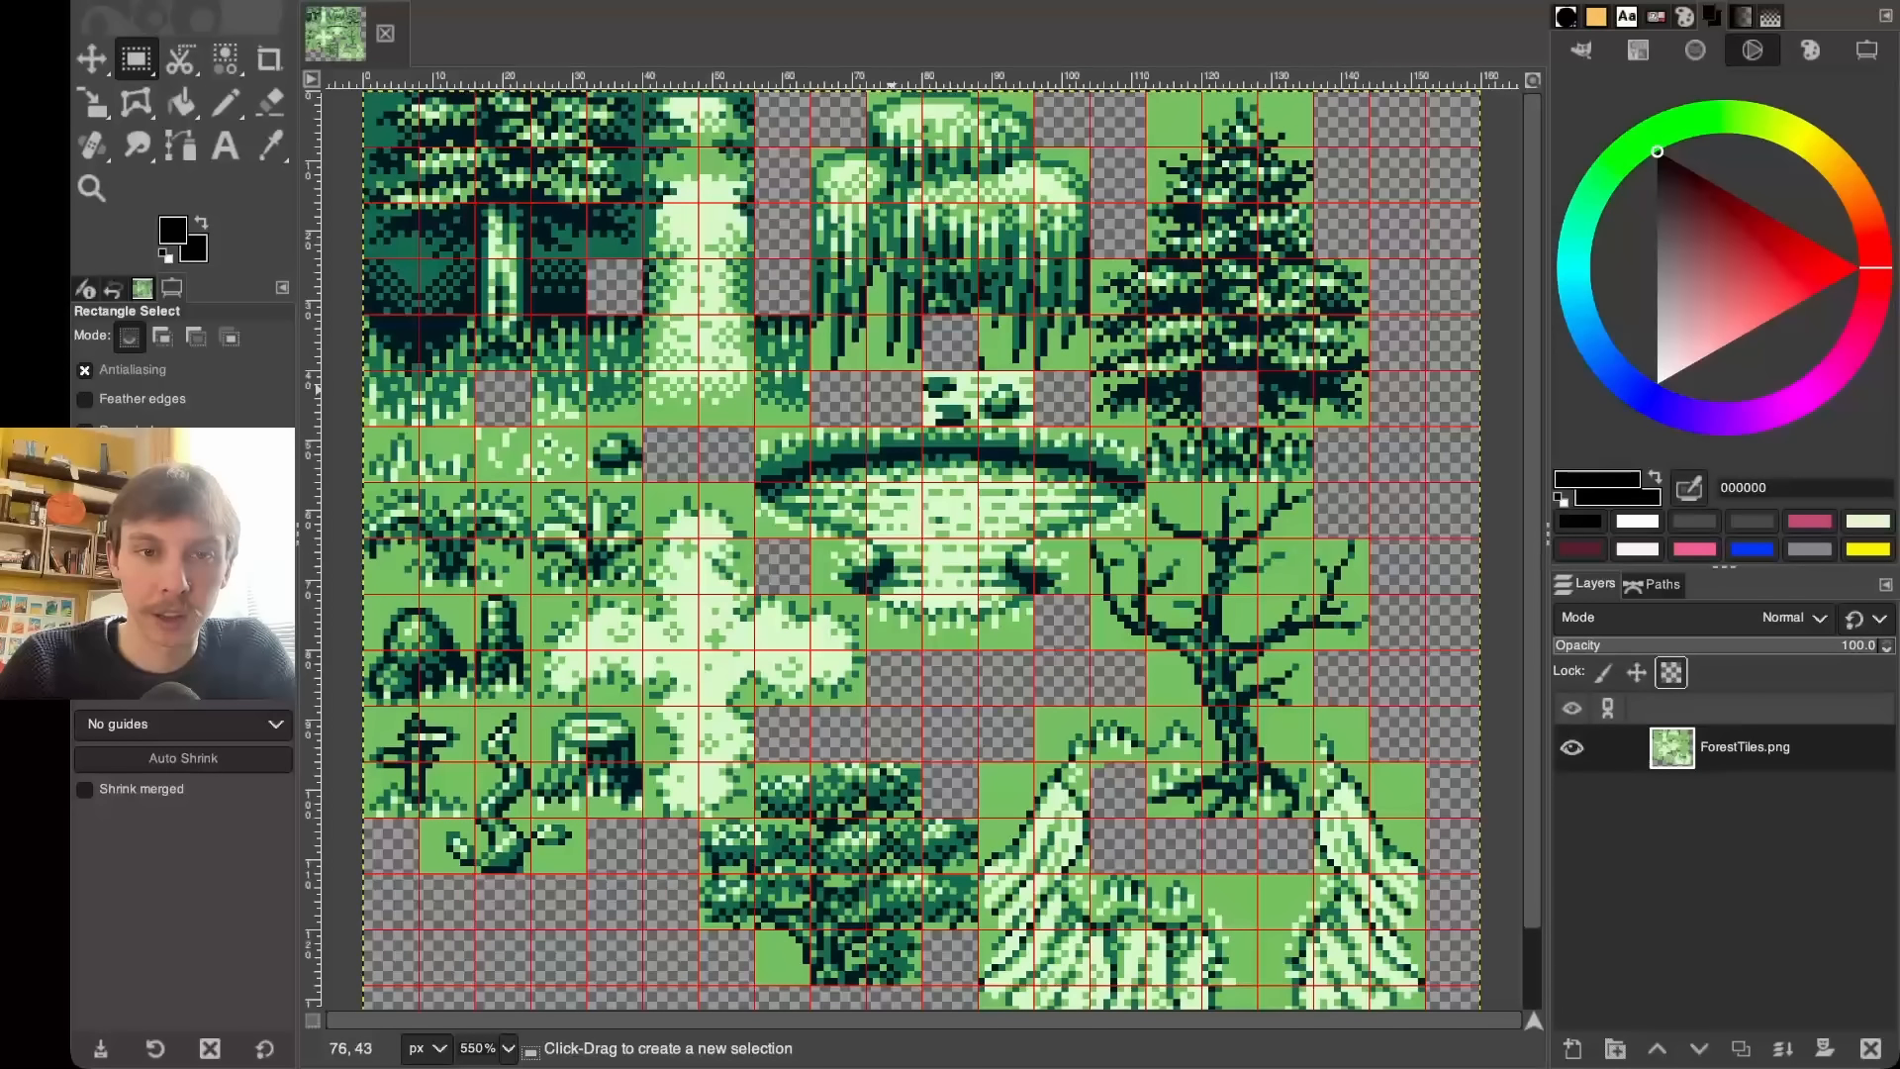
drag(871, 348, 889, 363)
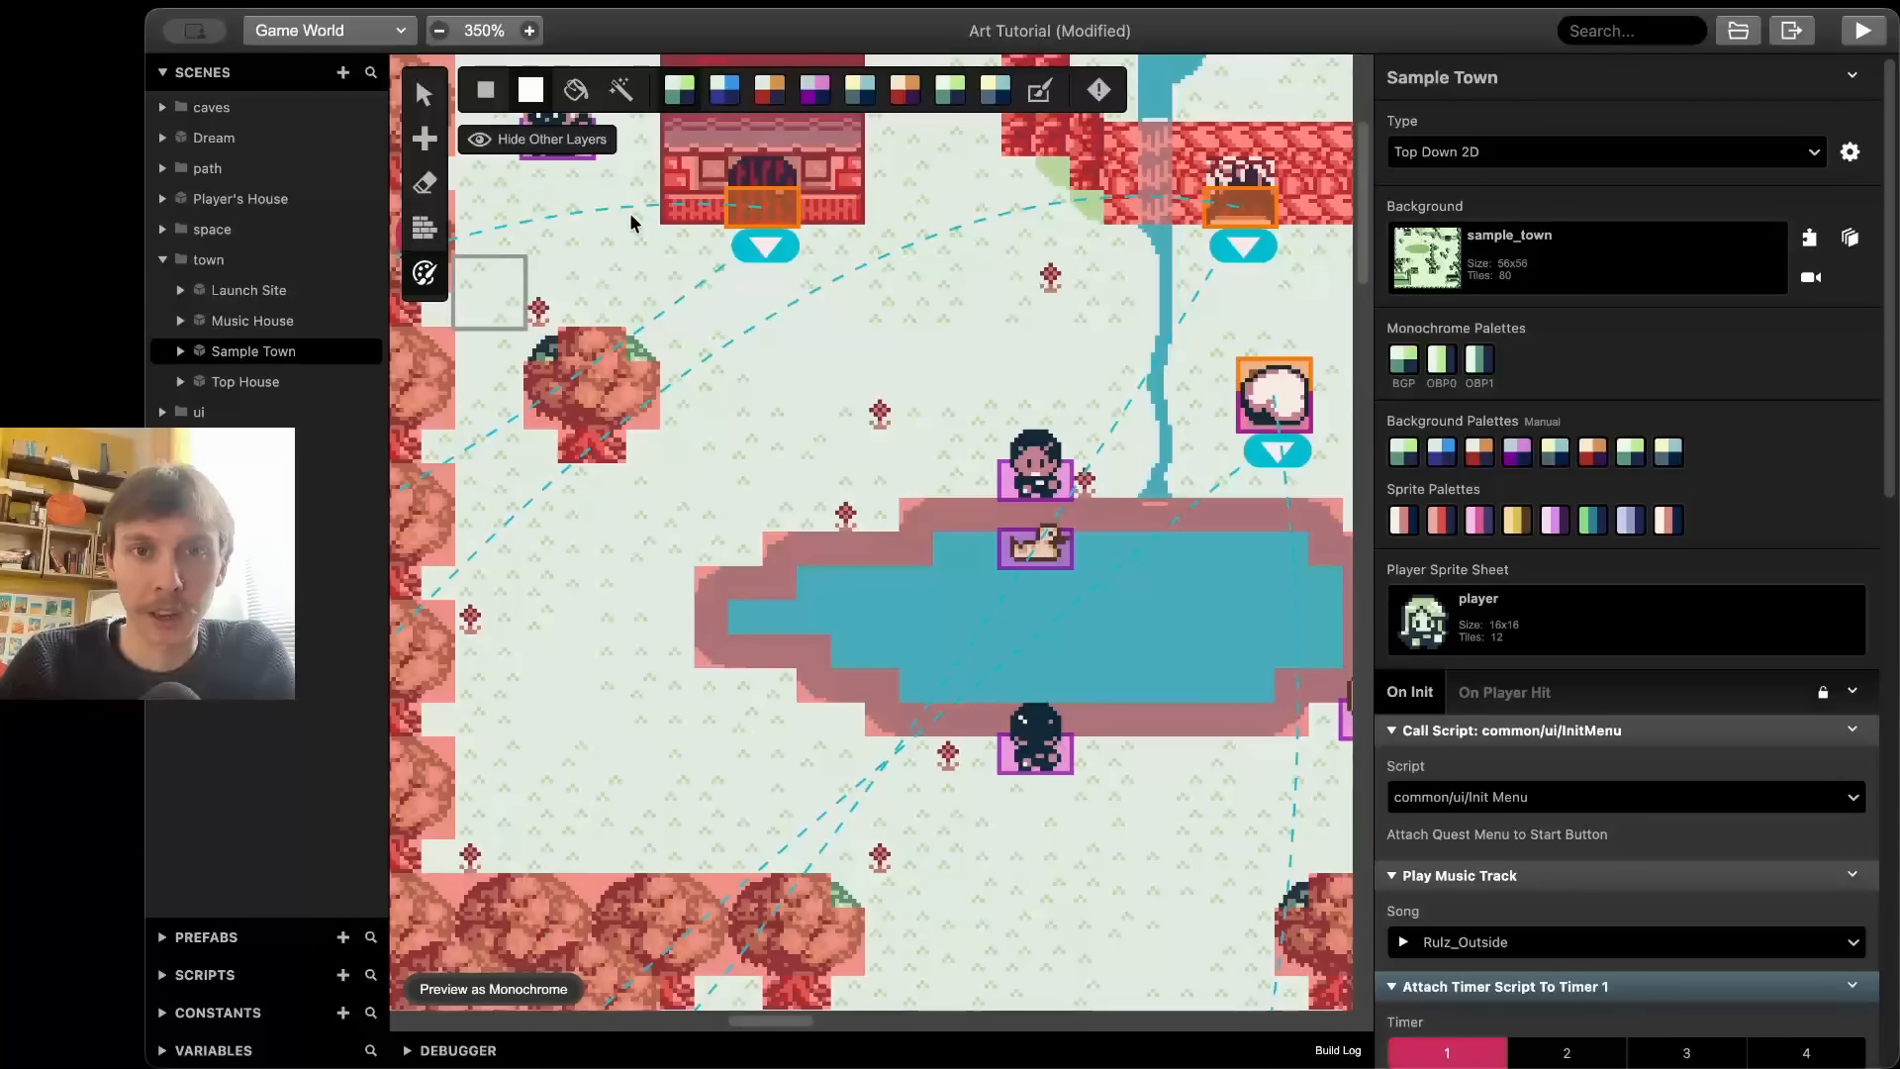
- Switch to GB Studio and paint tile priority over the foliage of the lone tree in Sample Town with the large brush
click(1110, 99)
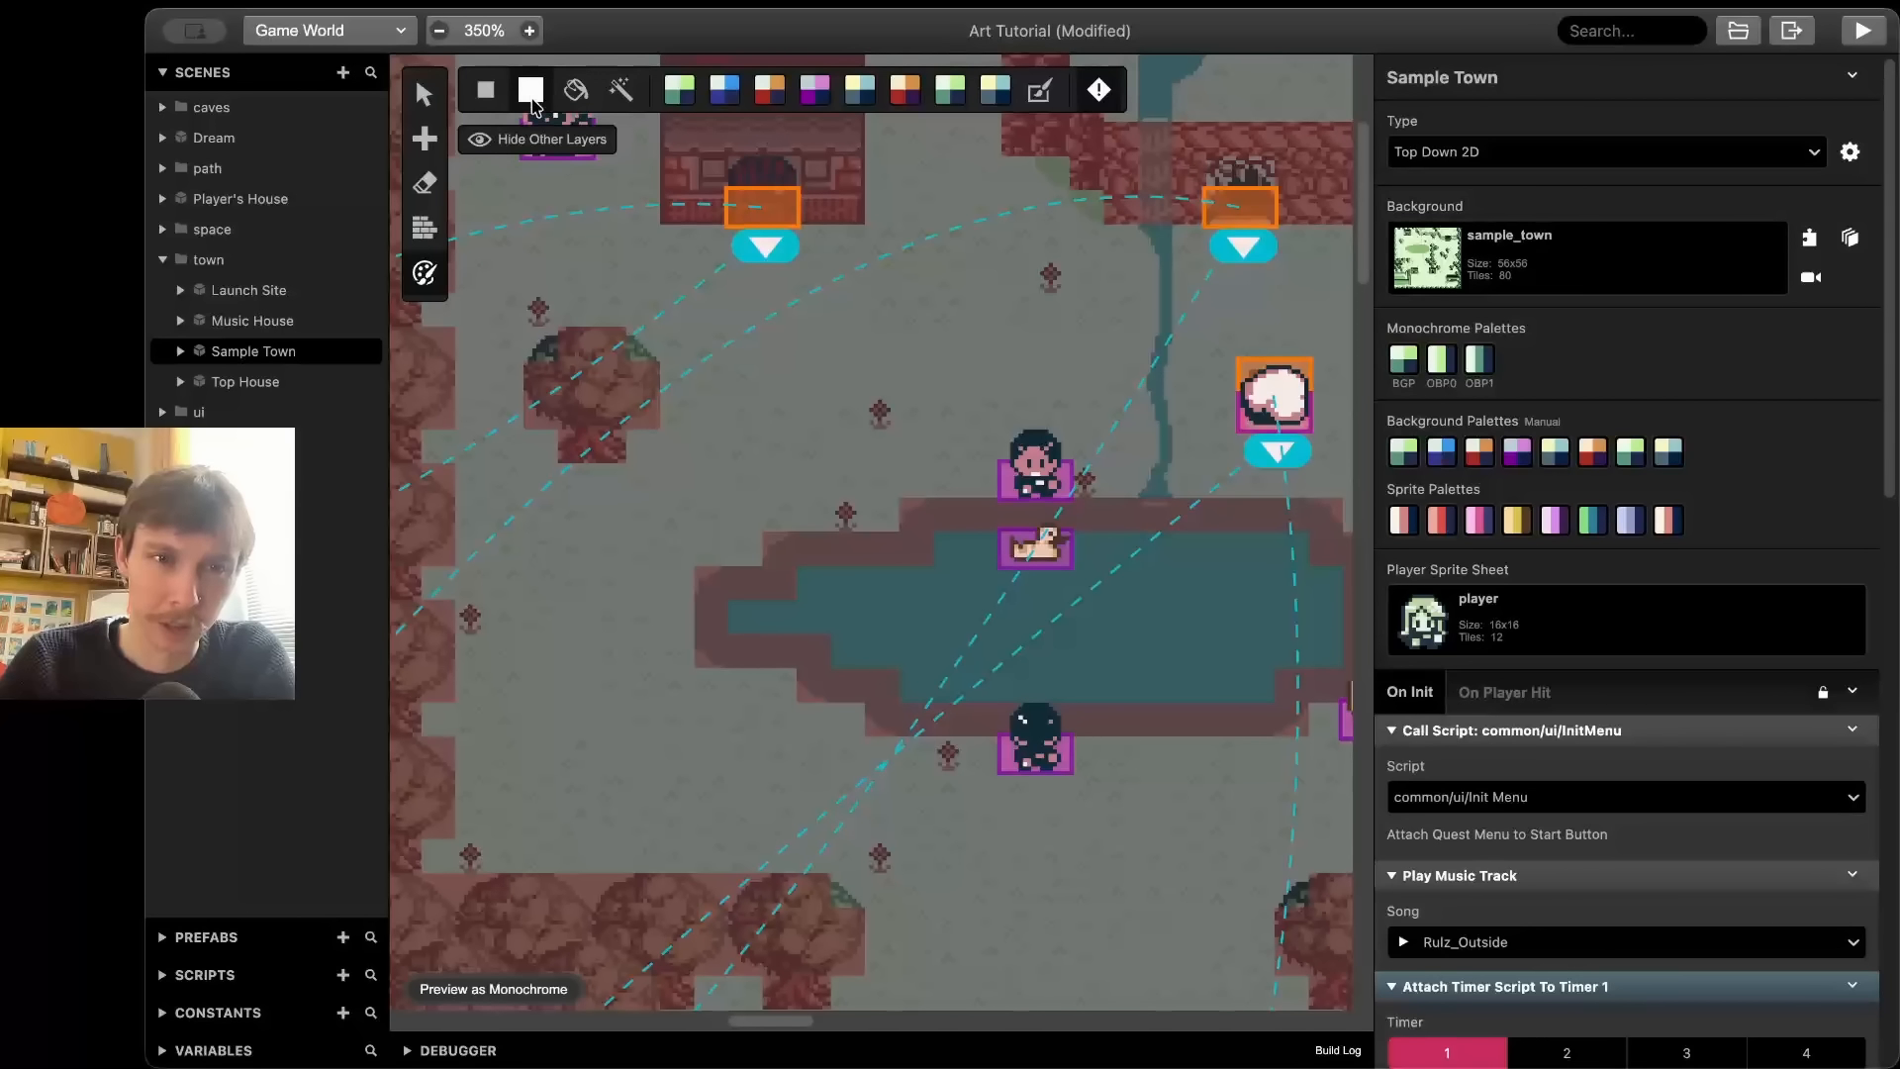
scroll(551, 406, up, 2)
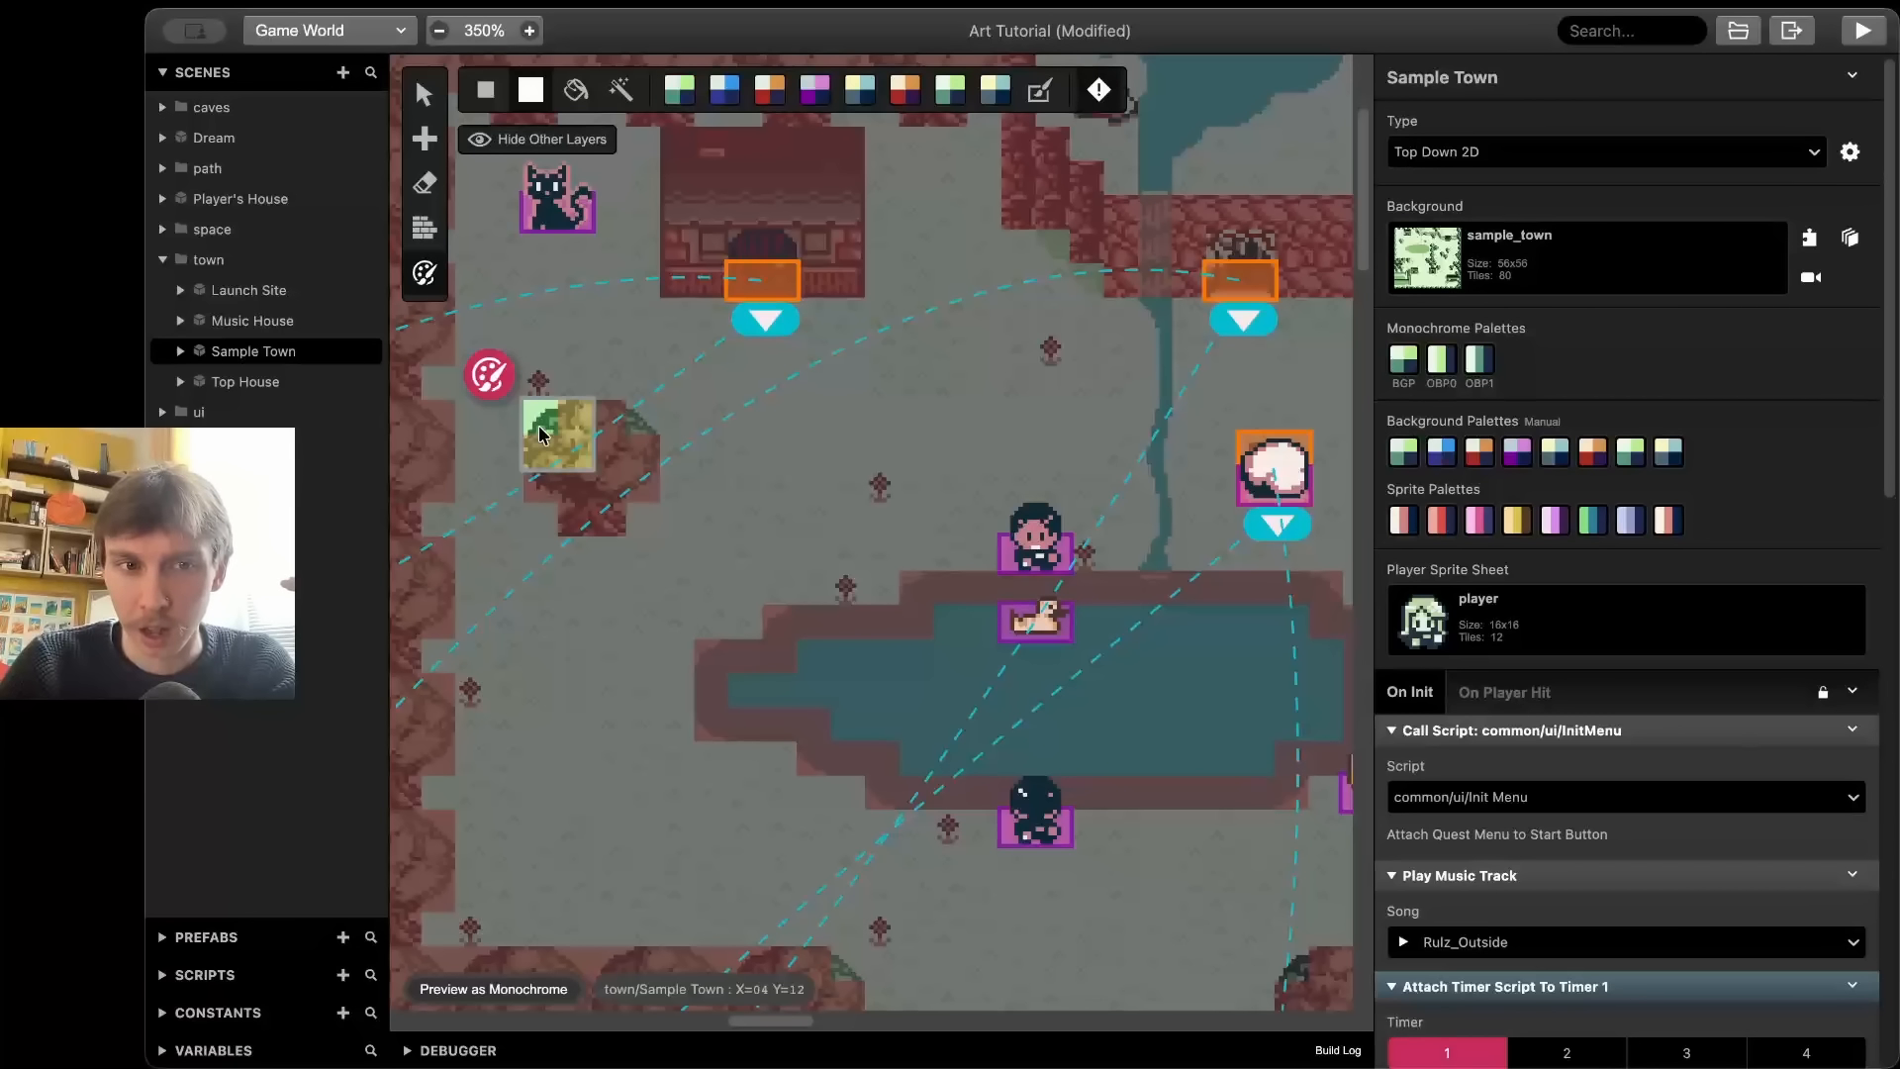
click(600, 440)
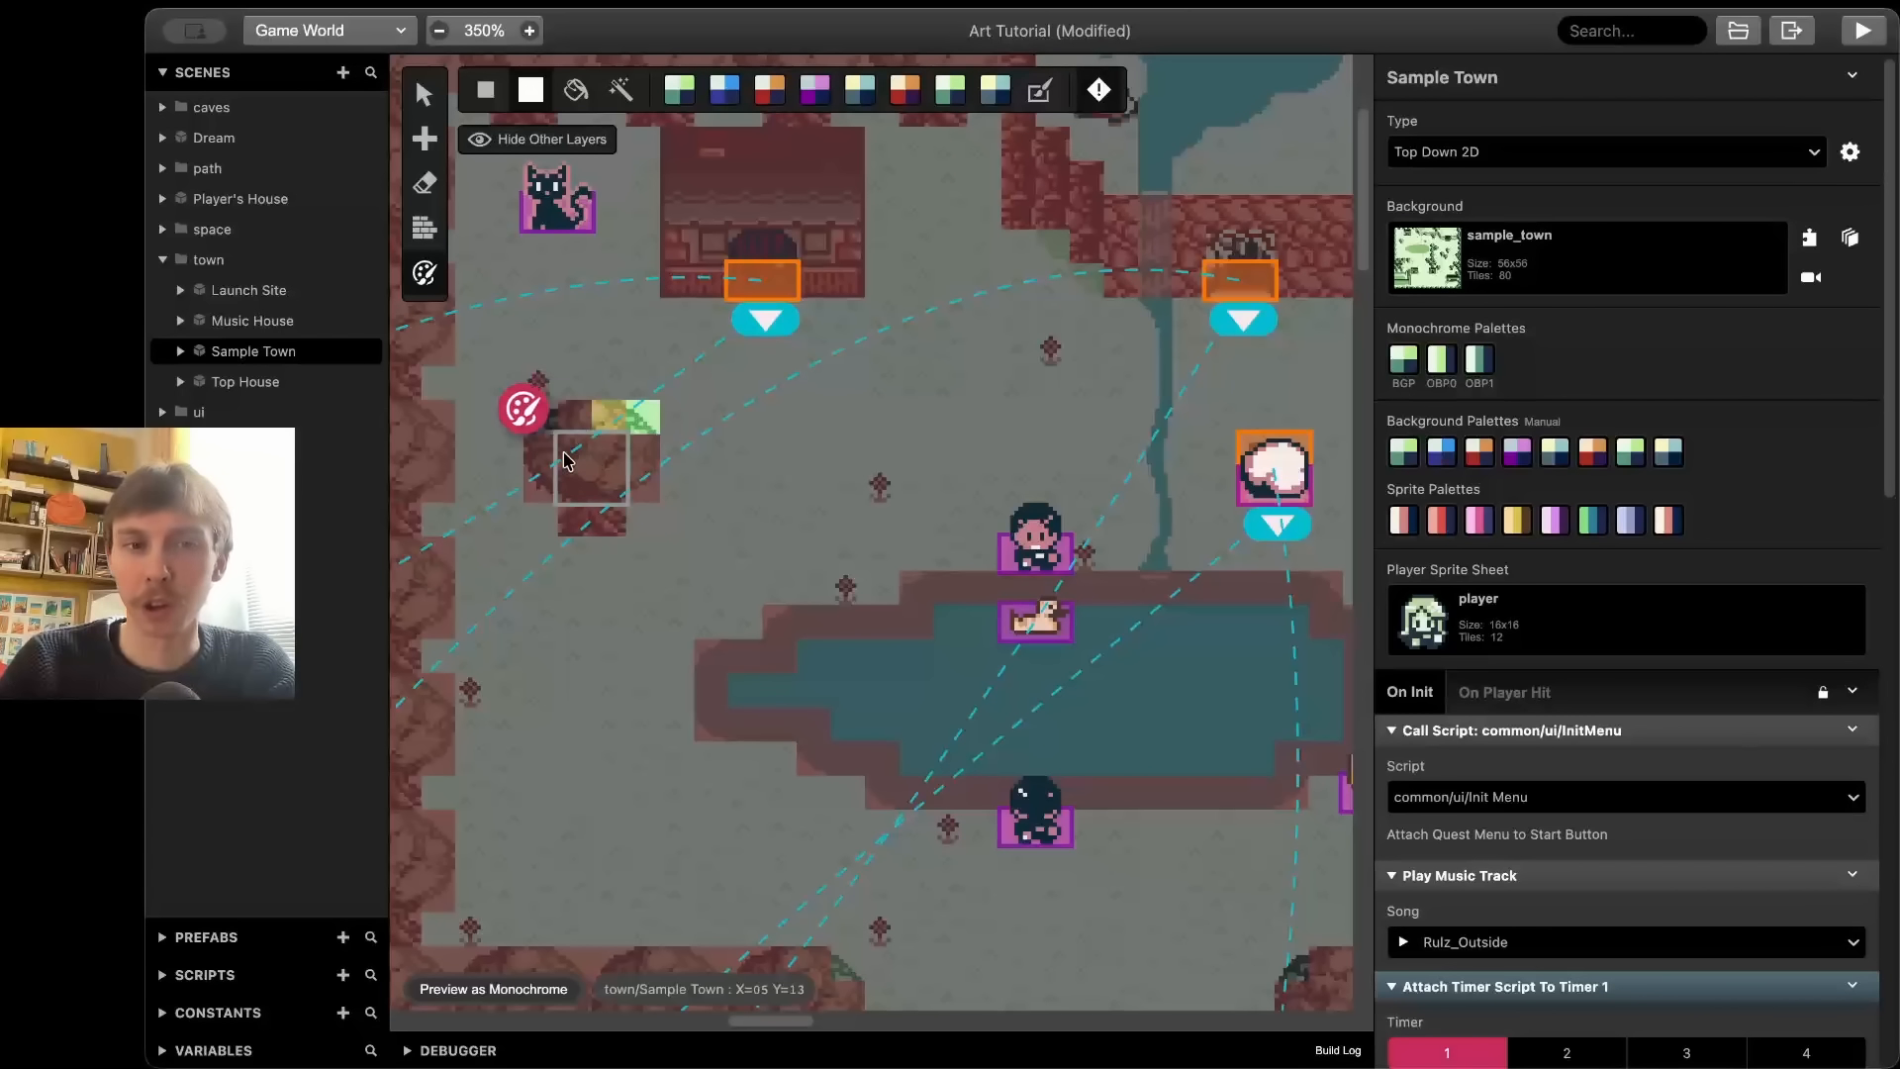
click(599, 462)
click(546, 429)
click(547, 458)
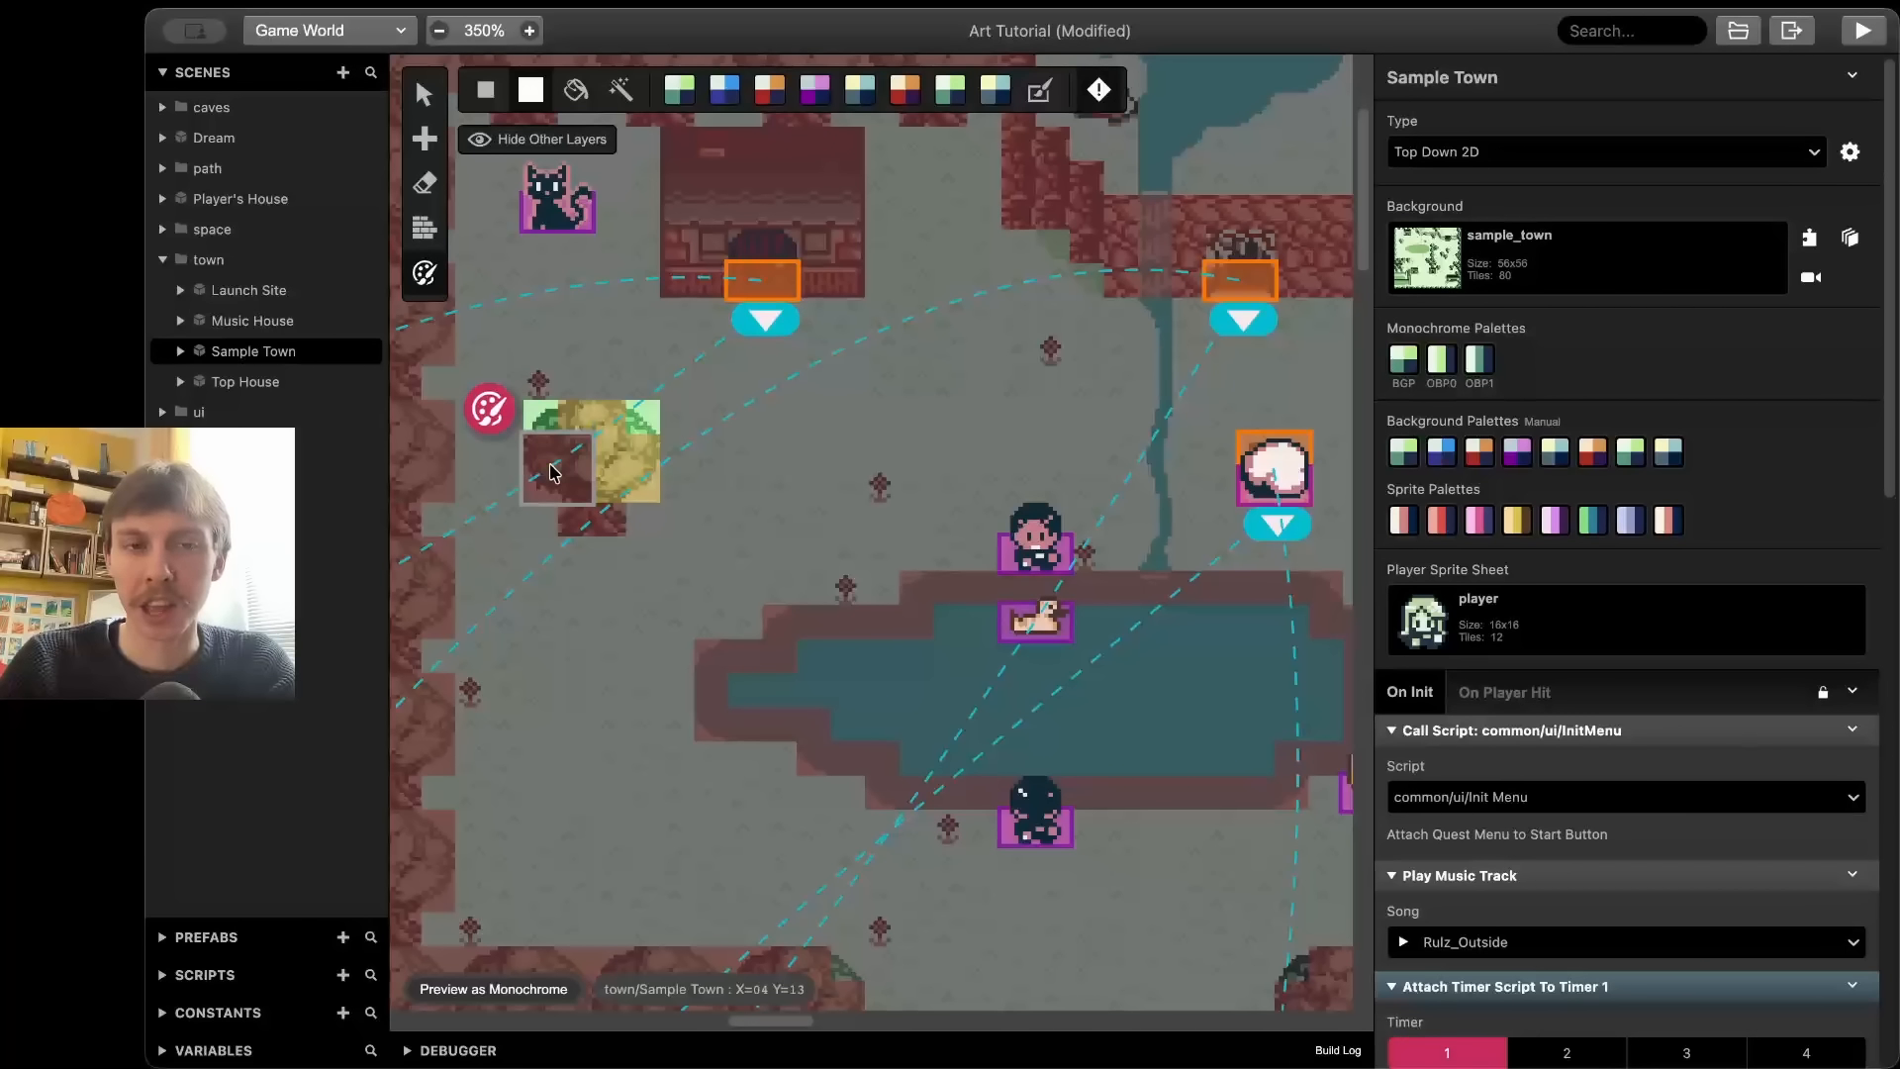
click(556, 467)
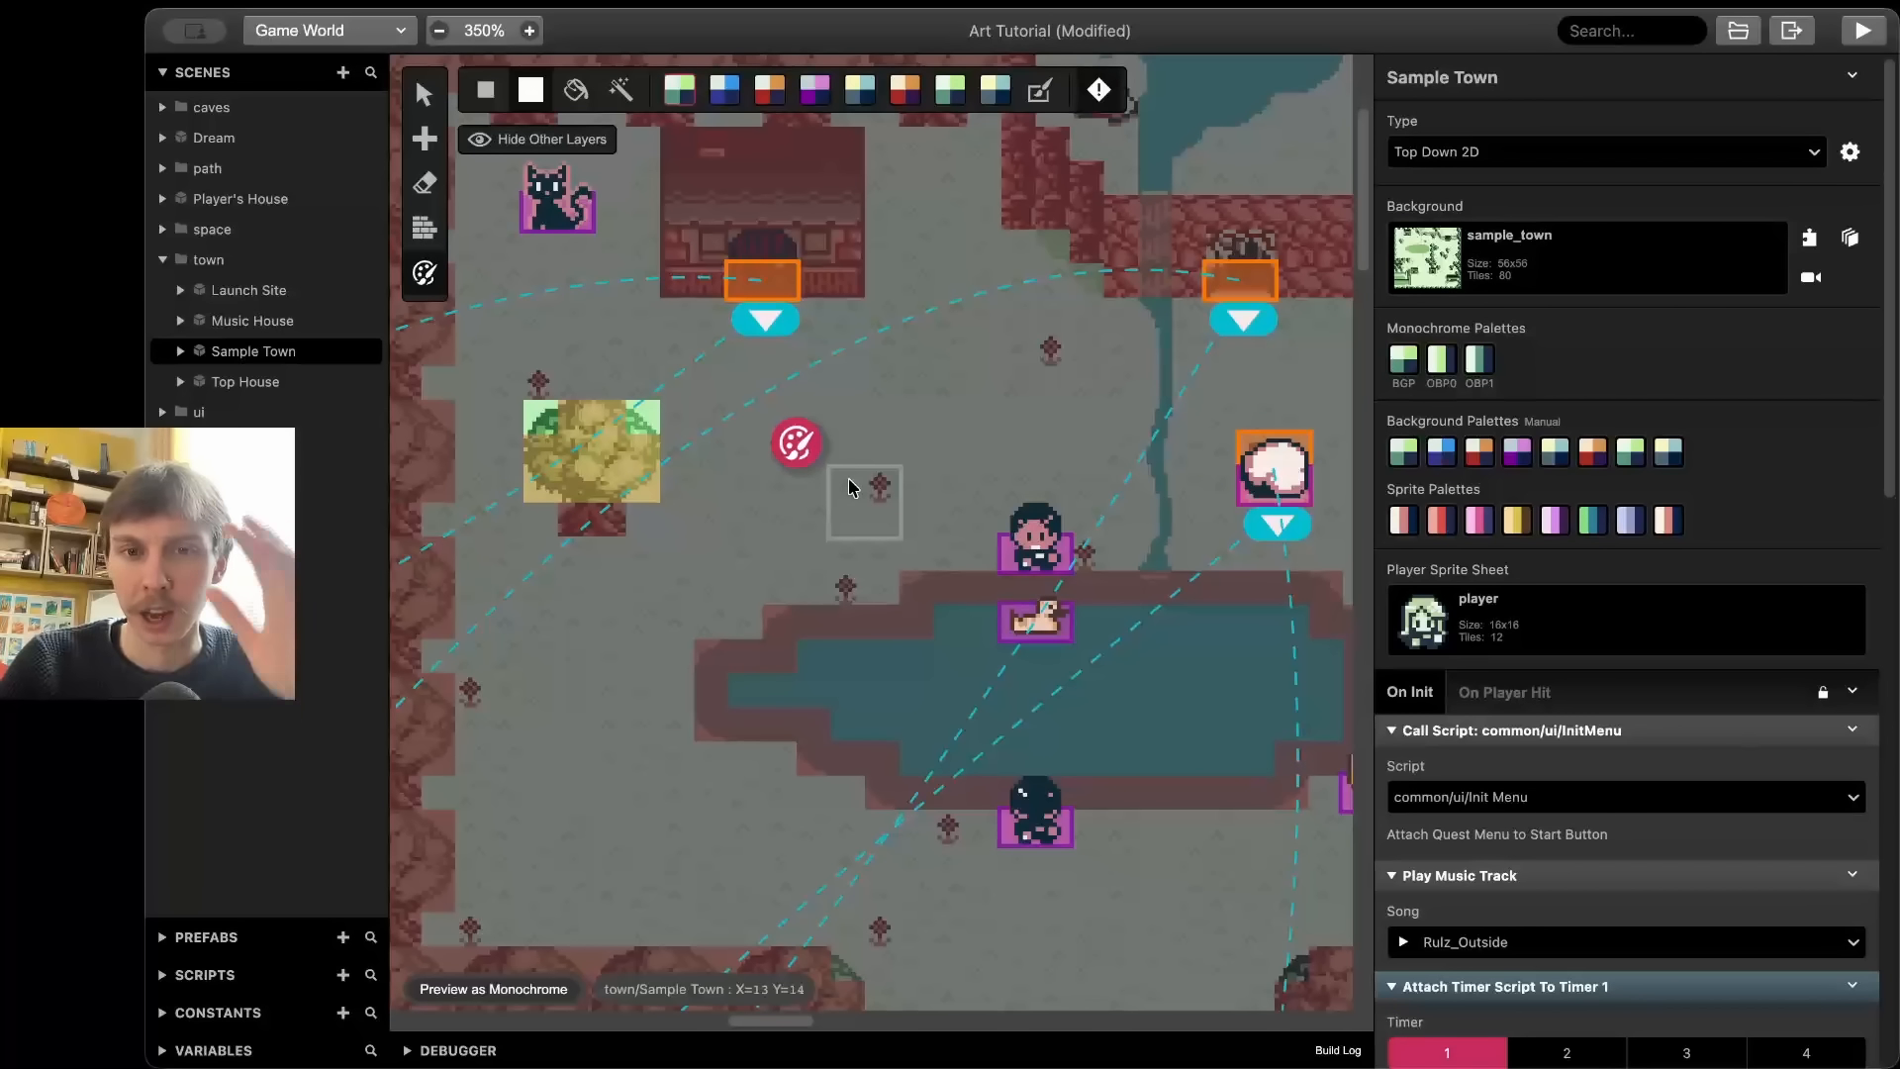
- Switch Sample Town from priority painting to the collision layer, return to selection, and run the scene from here
scroll(849, 487, left, 2)
scroll(849, 486, left, 1)
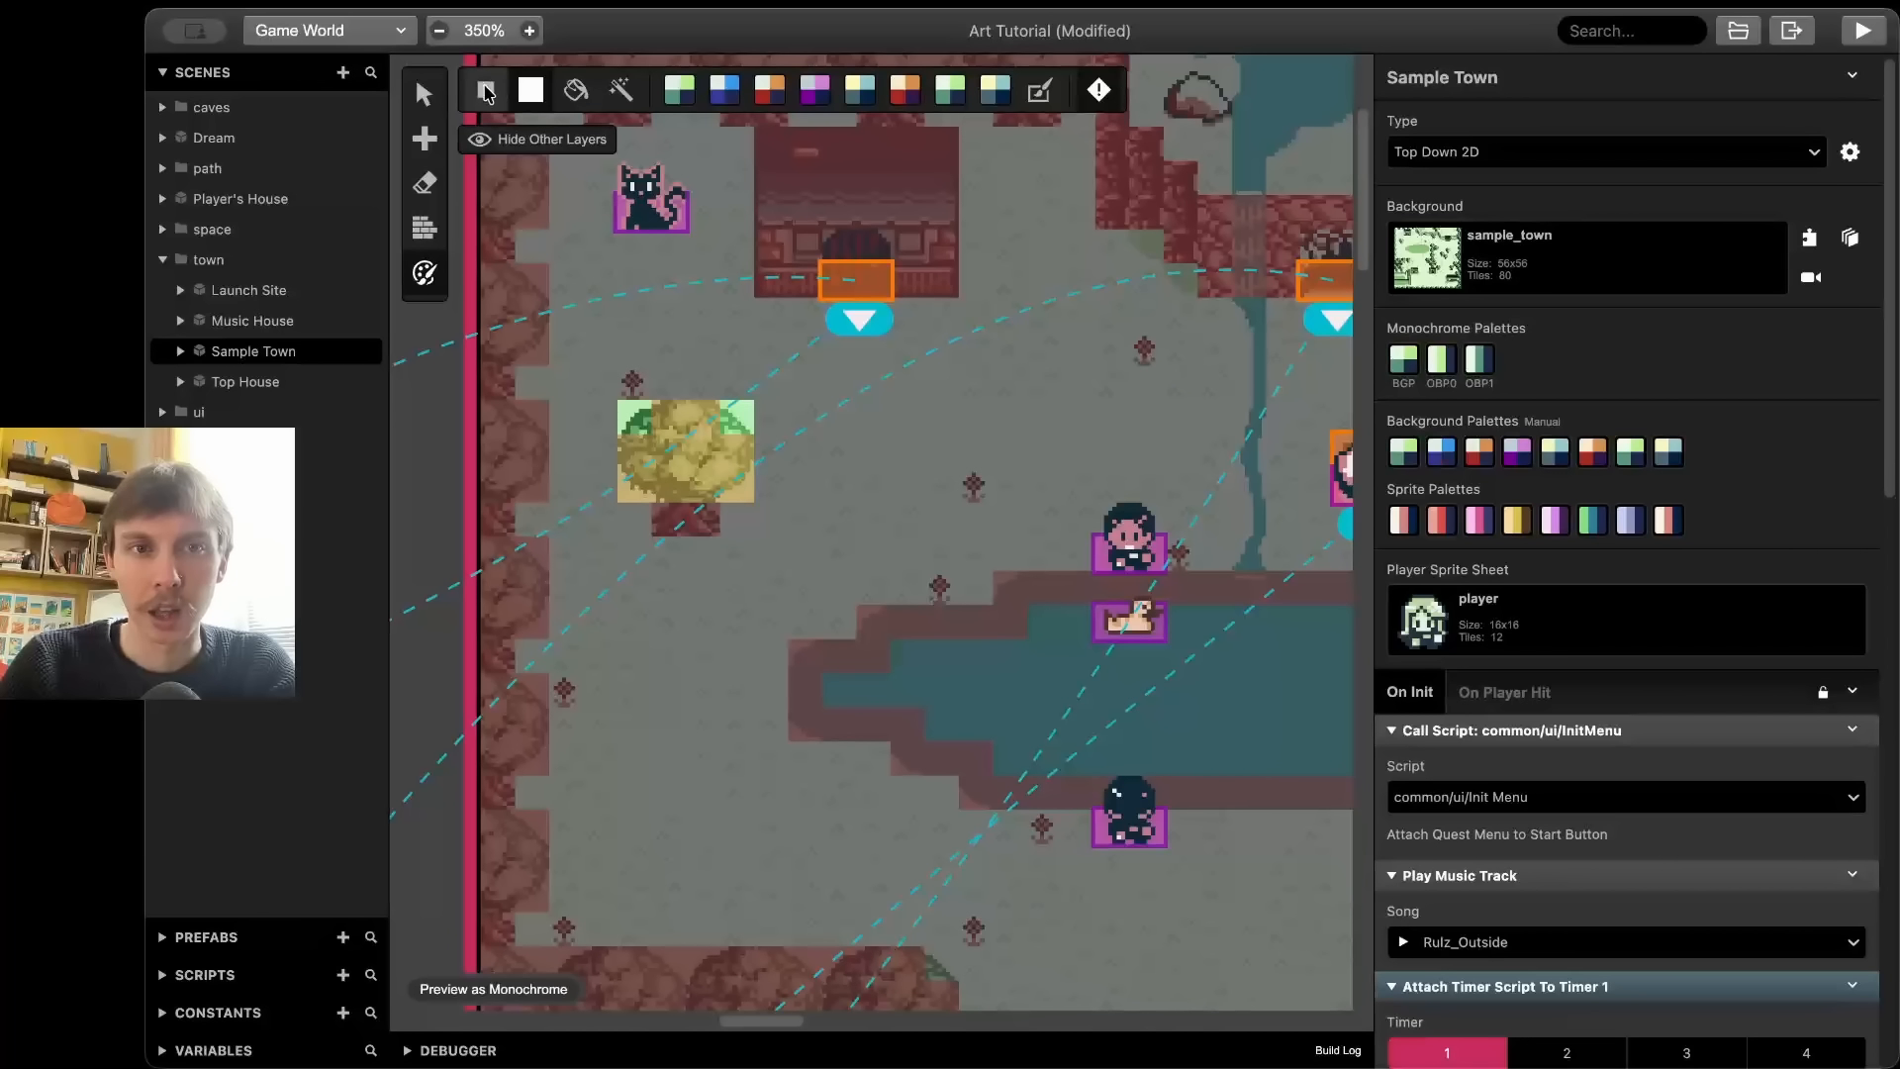
click(424, 227)
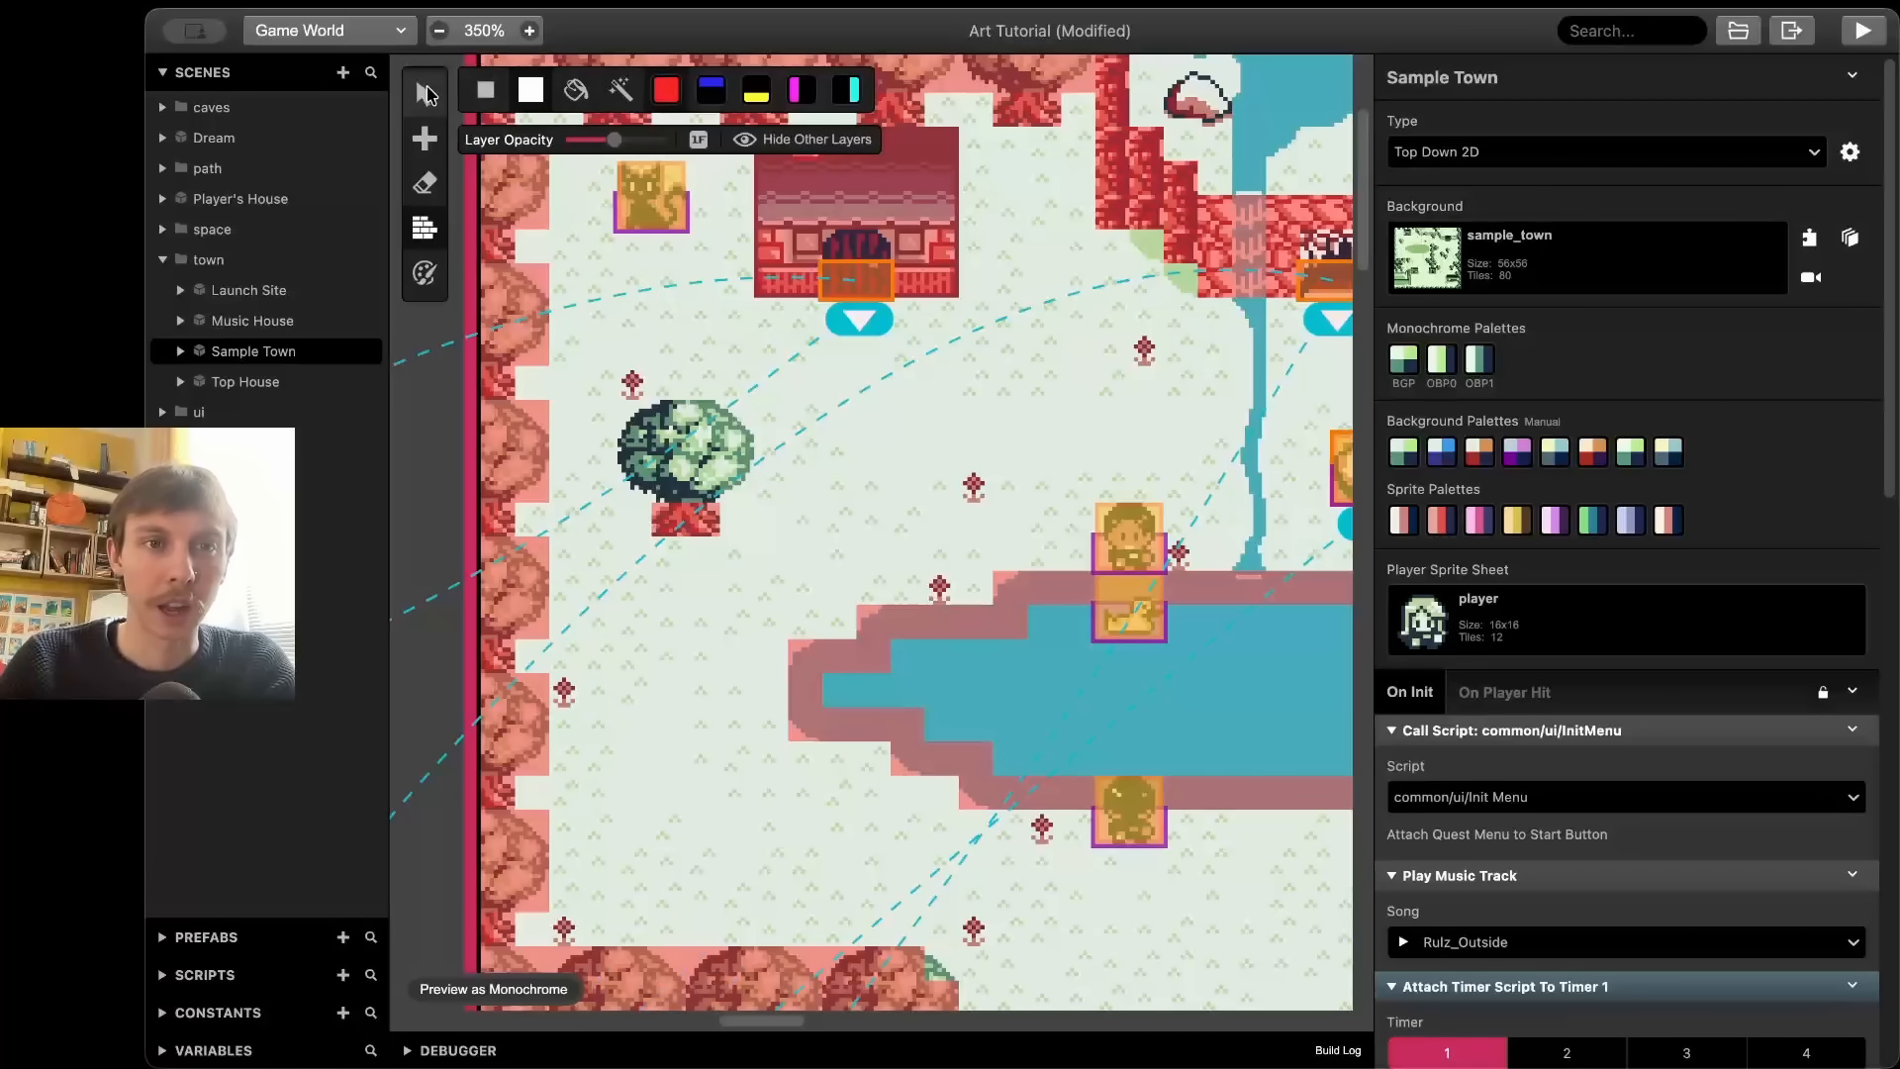
click(424, 94)
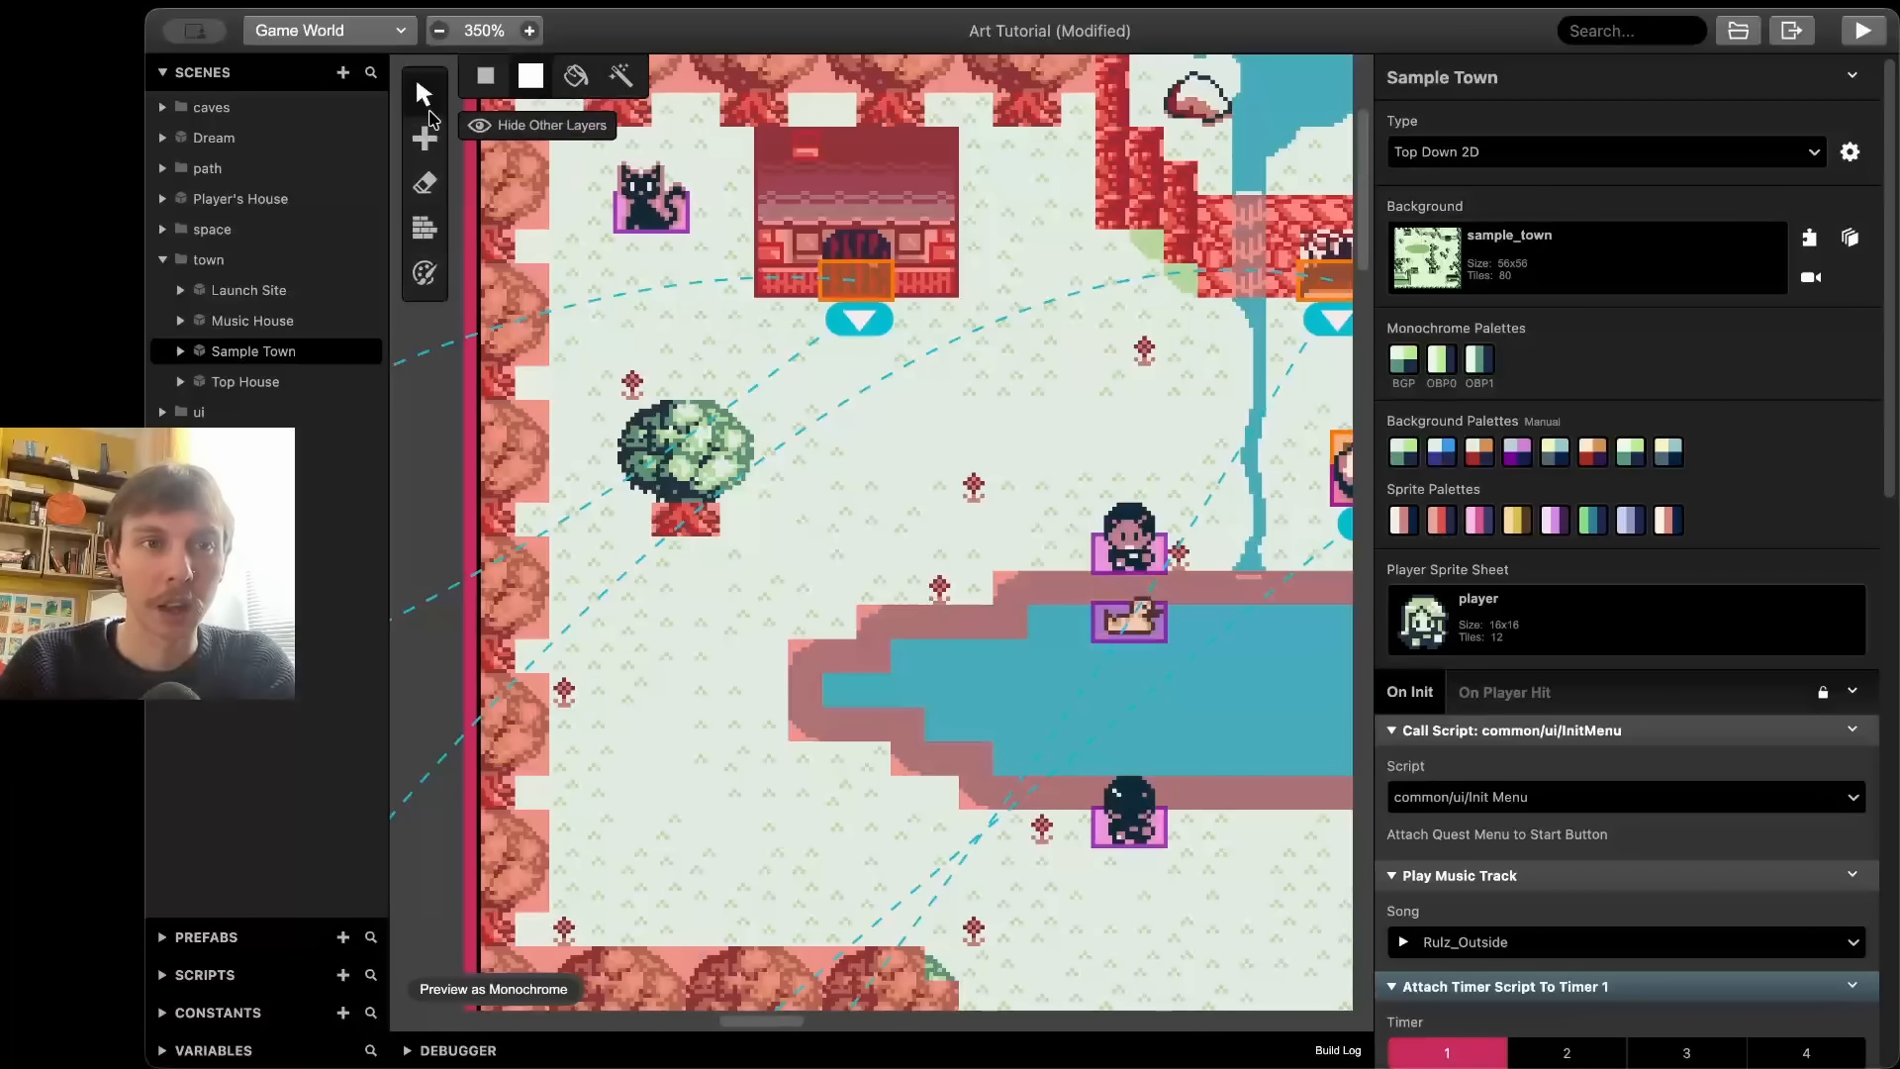
right_click(781, 484)
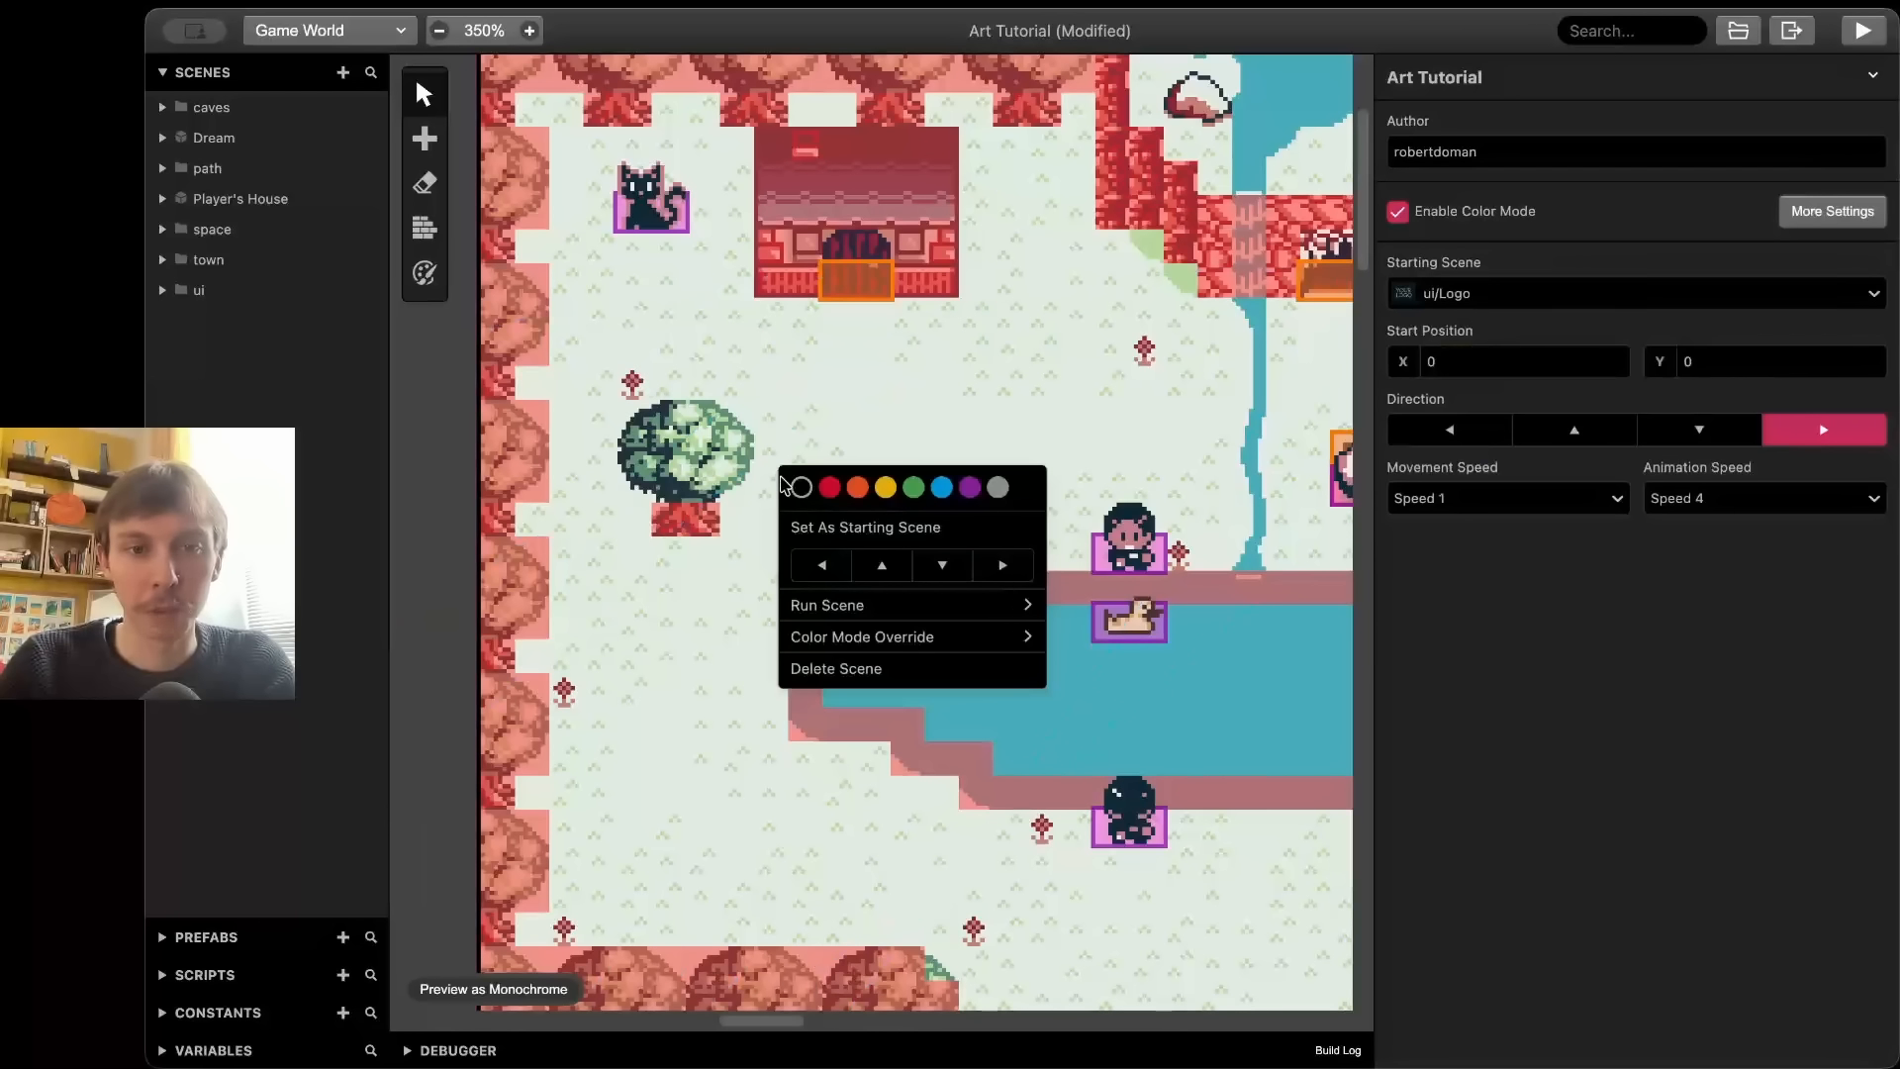
mouse_move(840, 616)
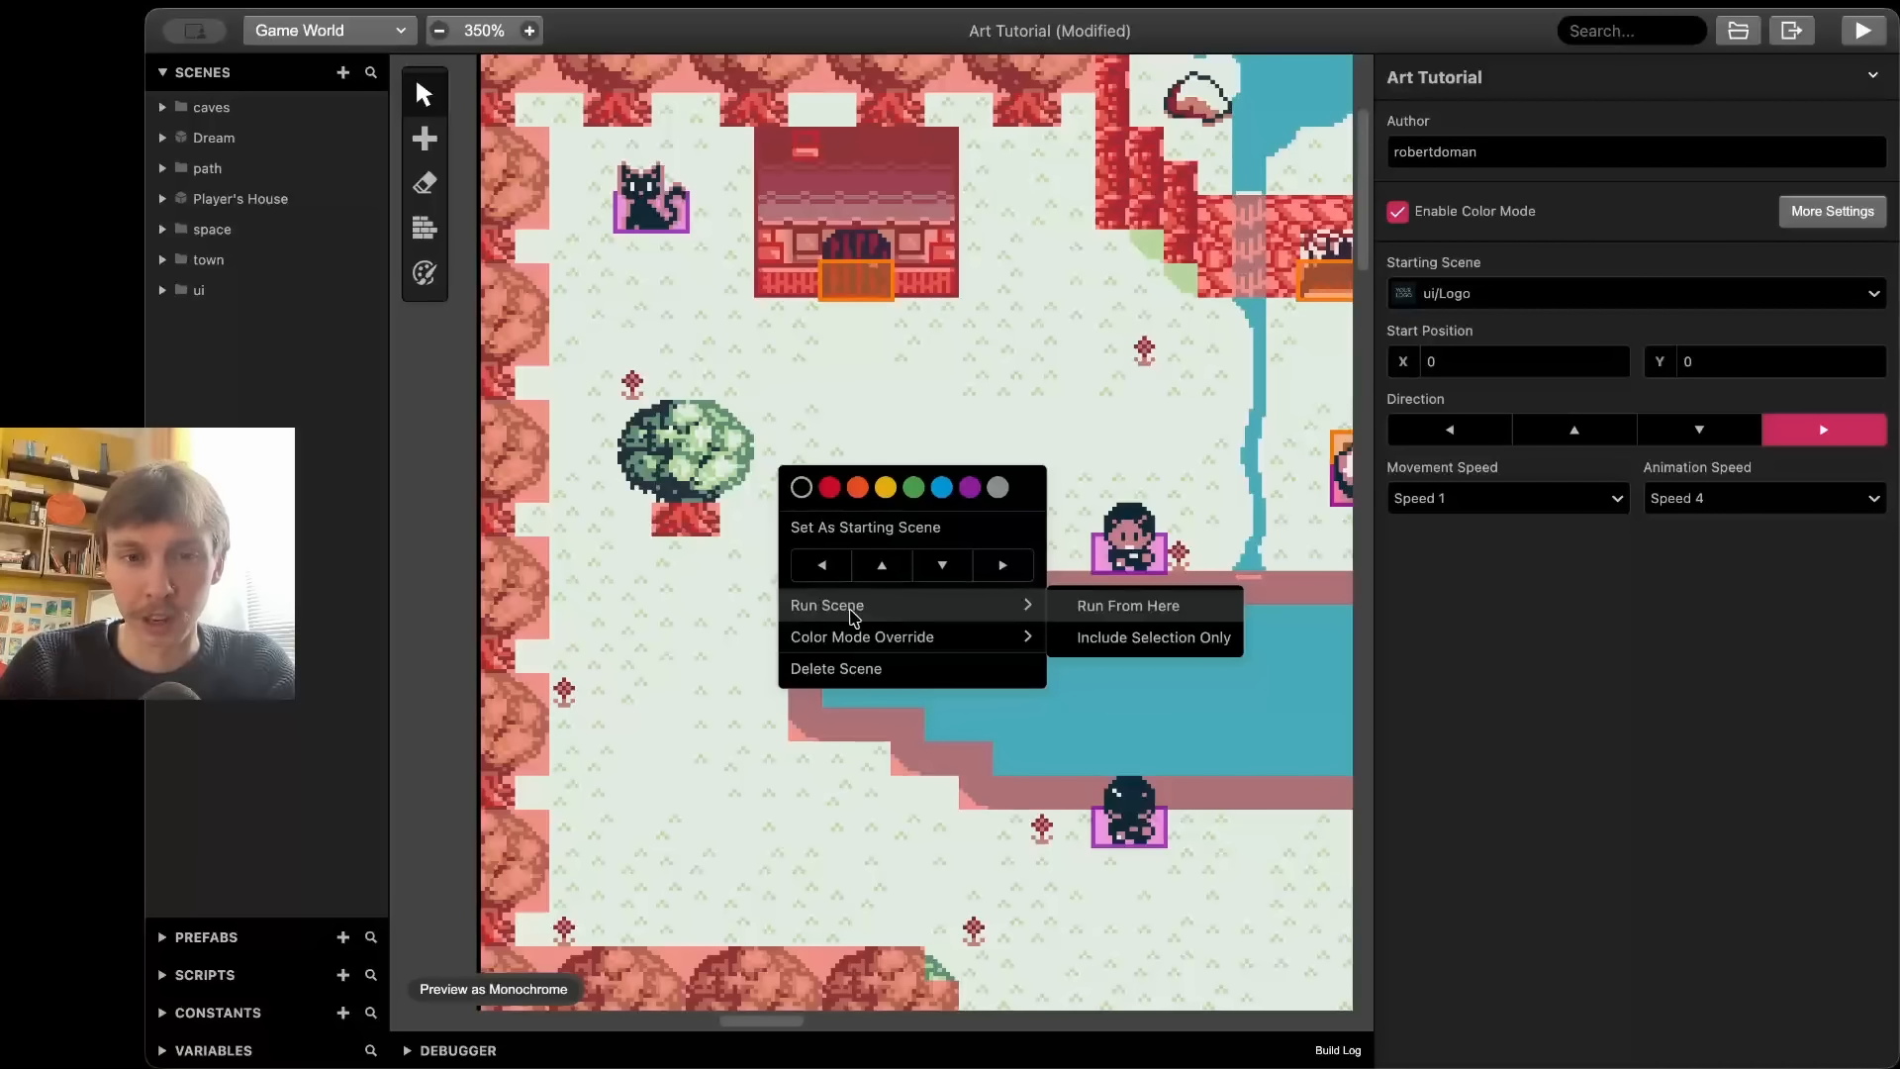
click(1116, 607)
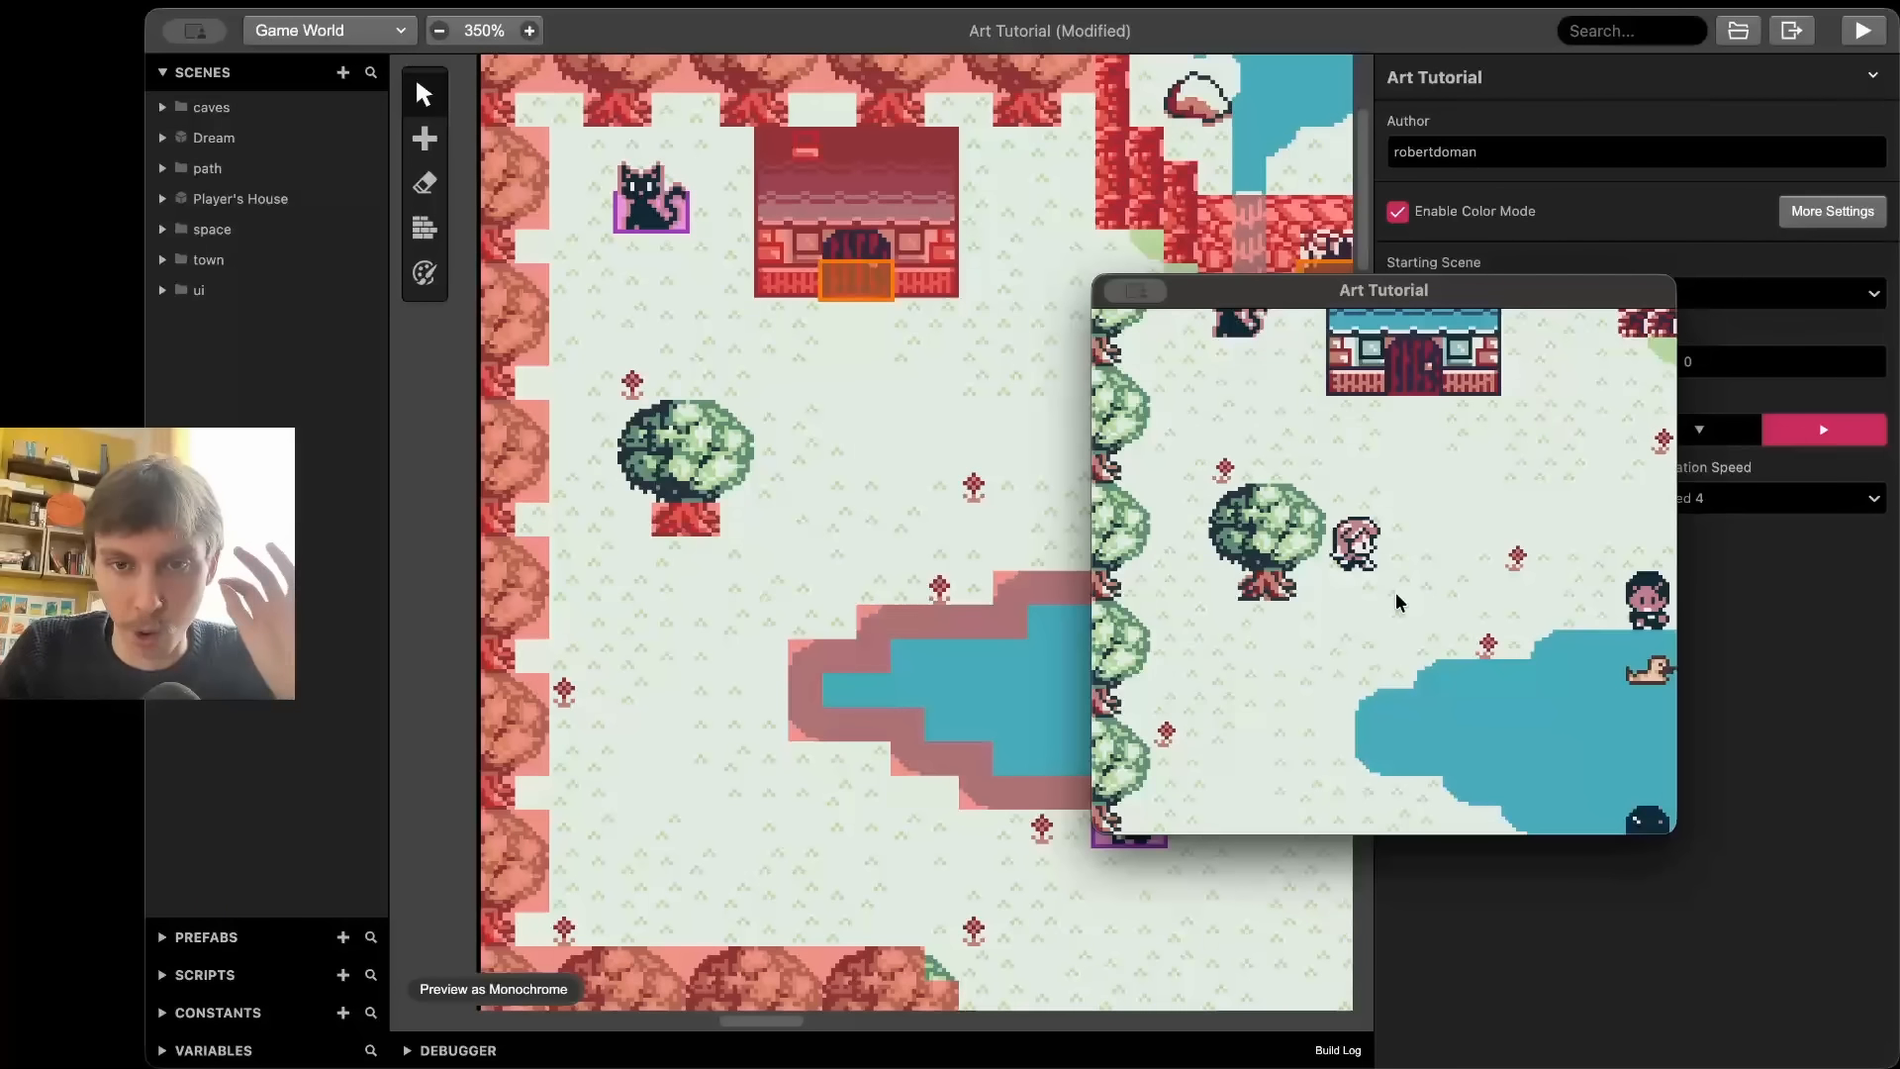
- Walk the player from the lone tree down to the tree row below the pond and compare that area's collisions in the editor
key(Up)
key(Right)
key(Down)
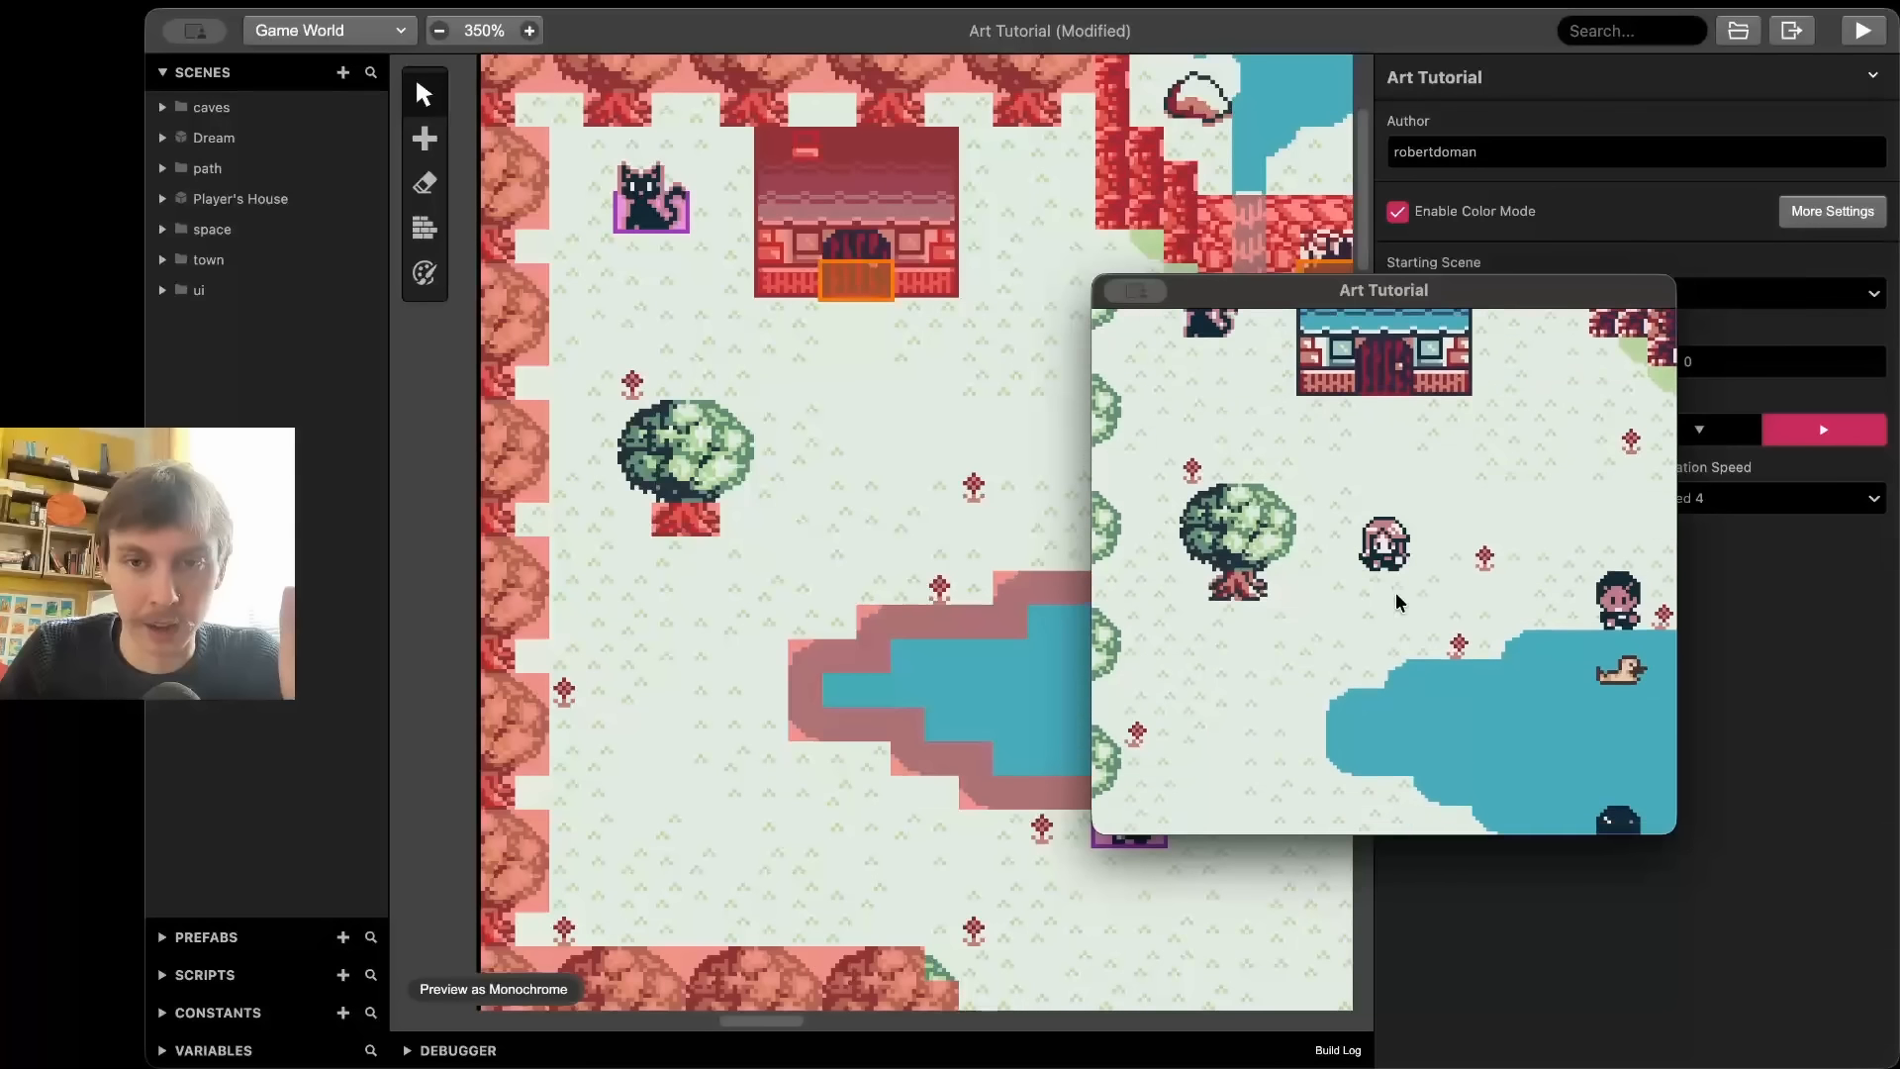
key(Down)
key(Left)
key(Down)
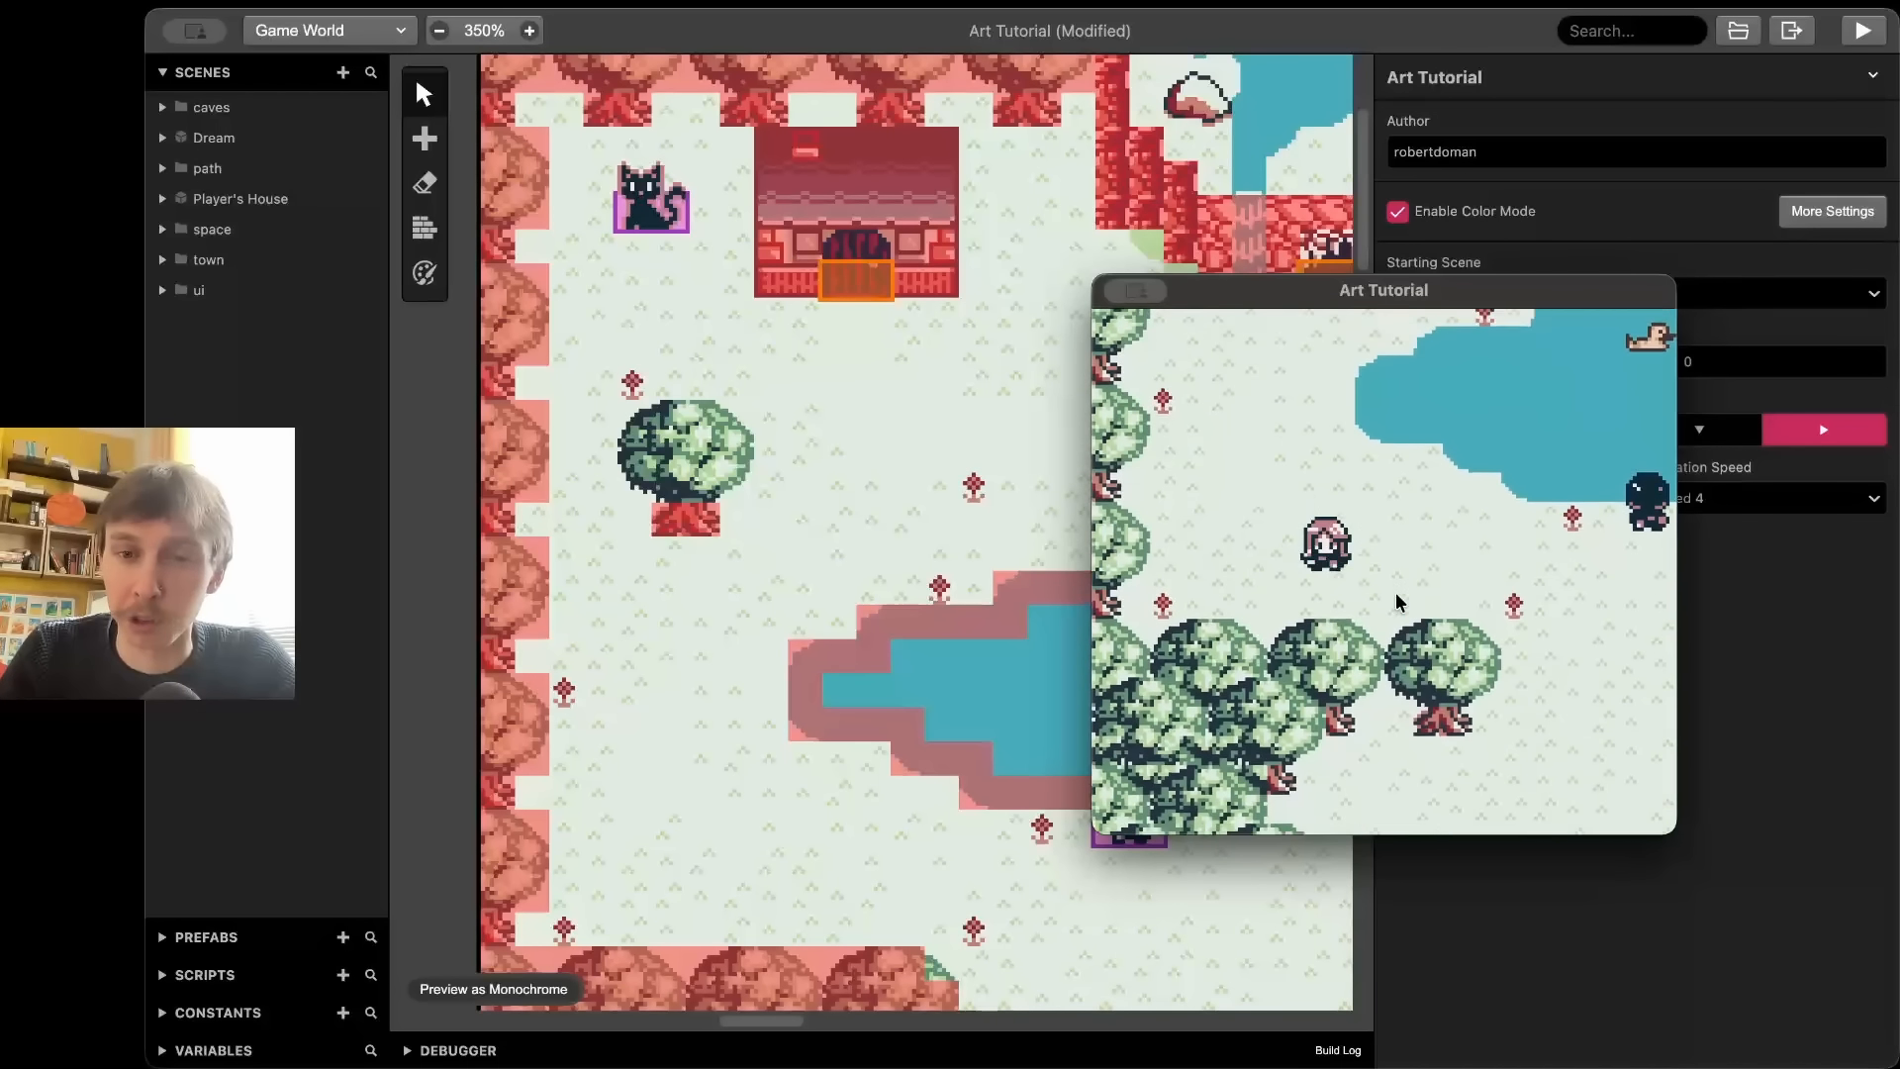
key(Down)
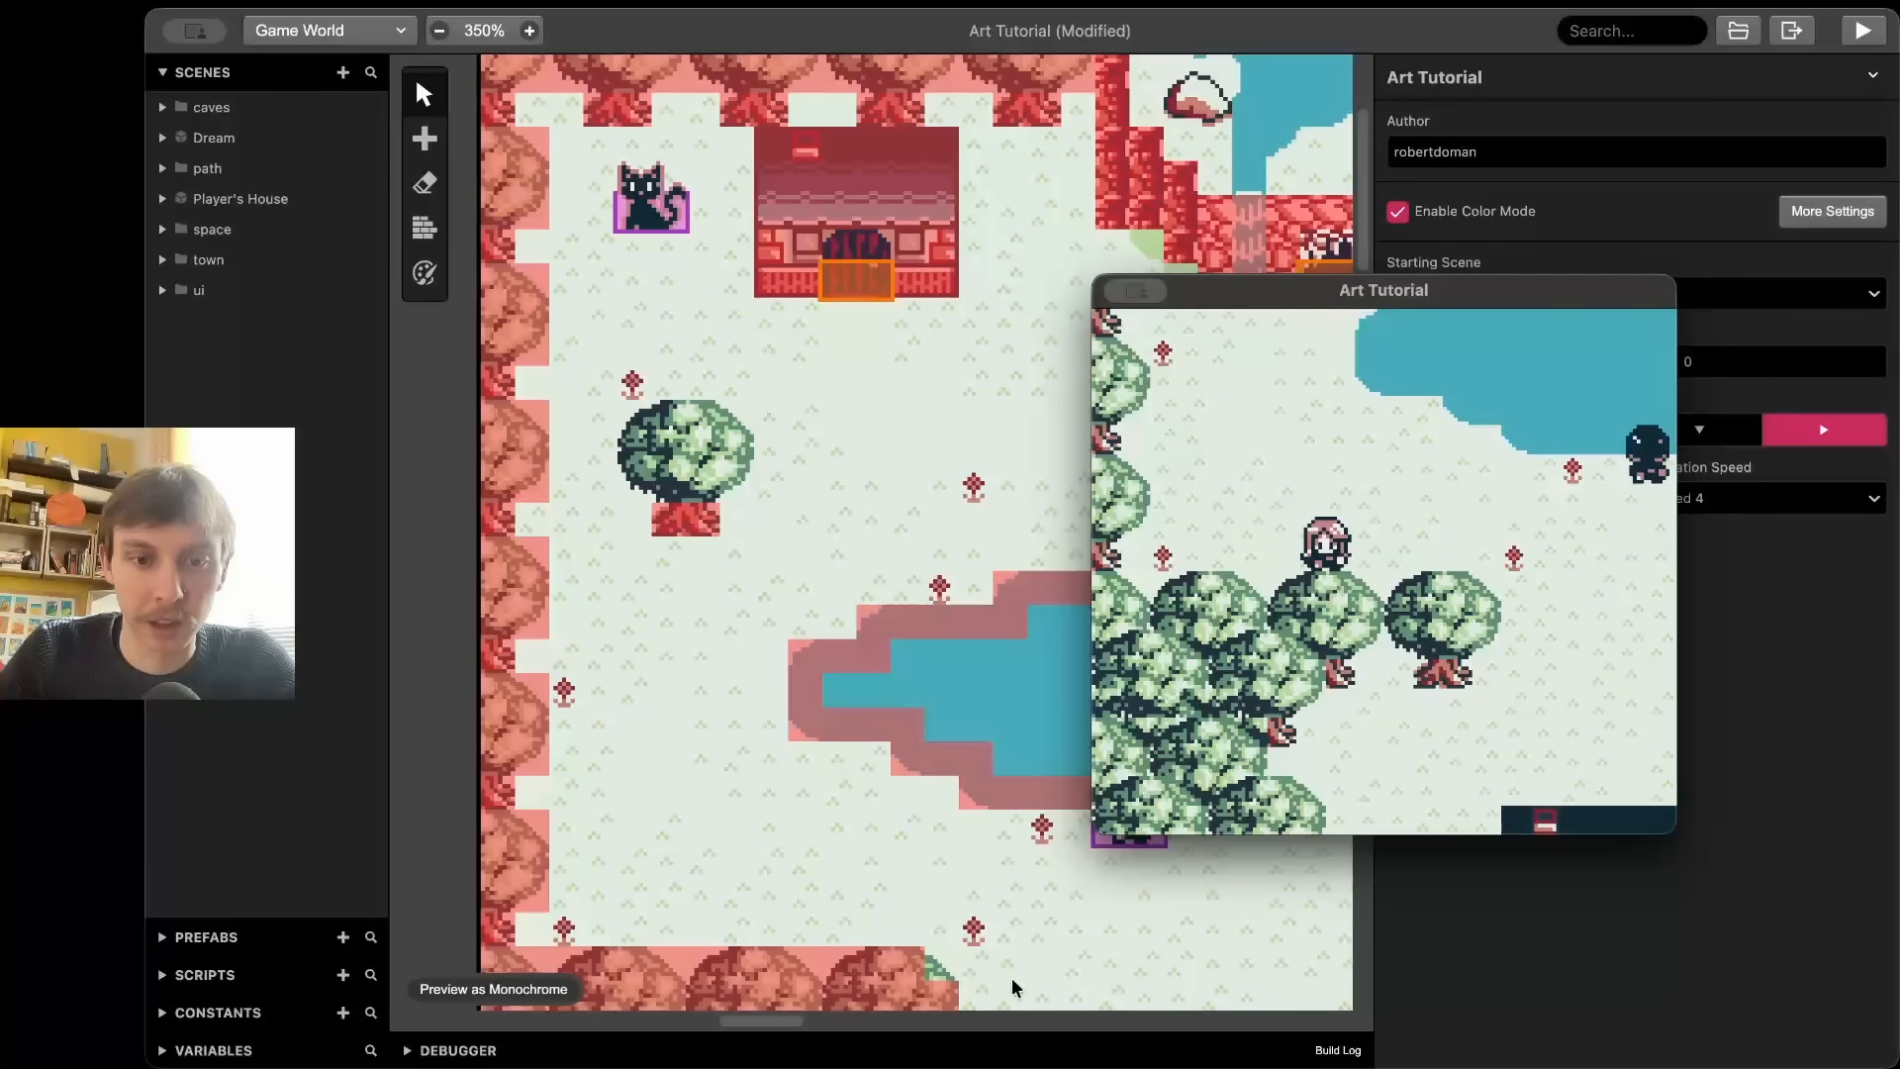
scroll(1054, 987, down, 5)
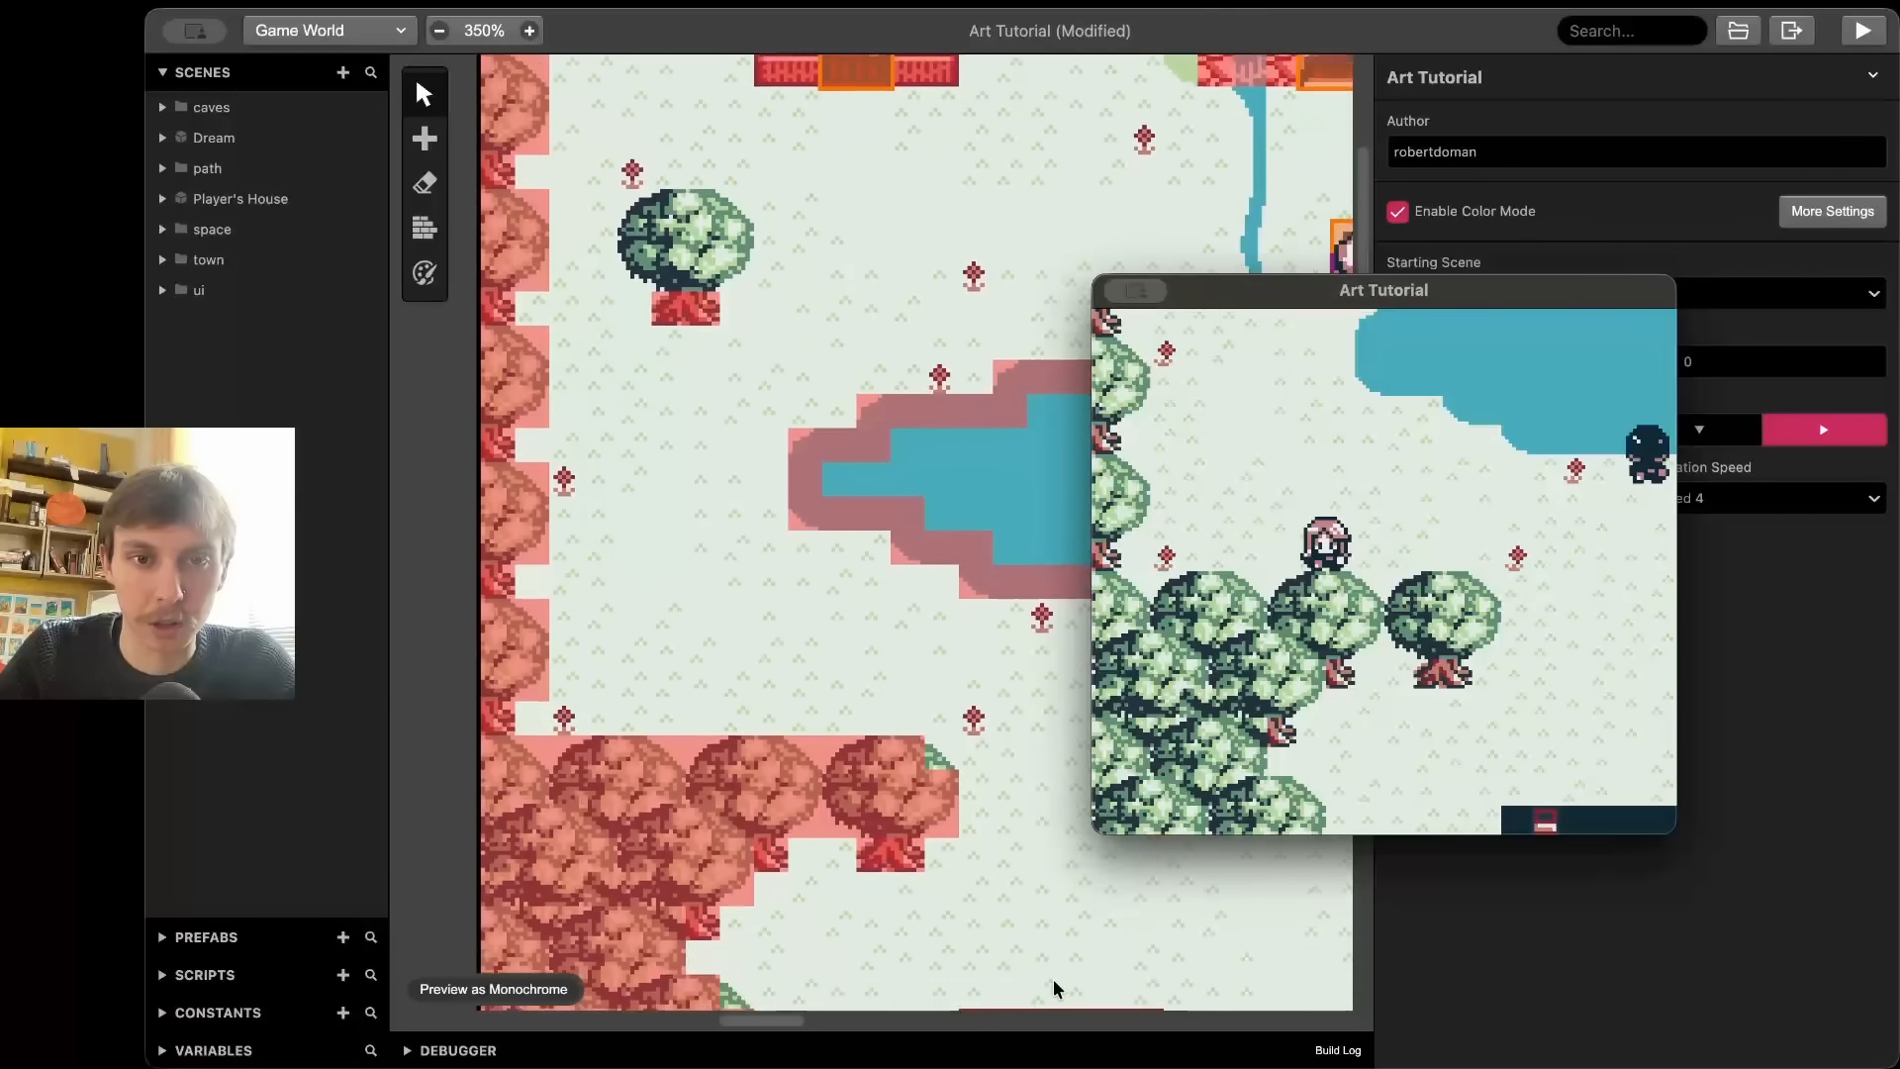
scroll(1054, 988, up, 1)
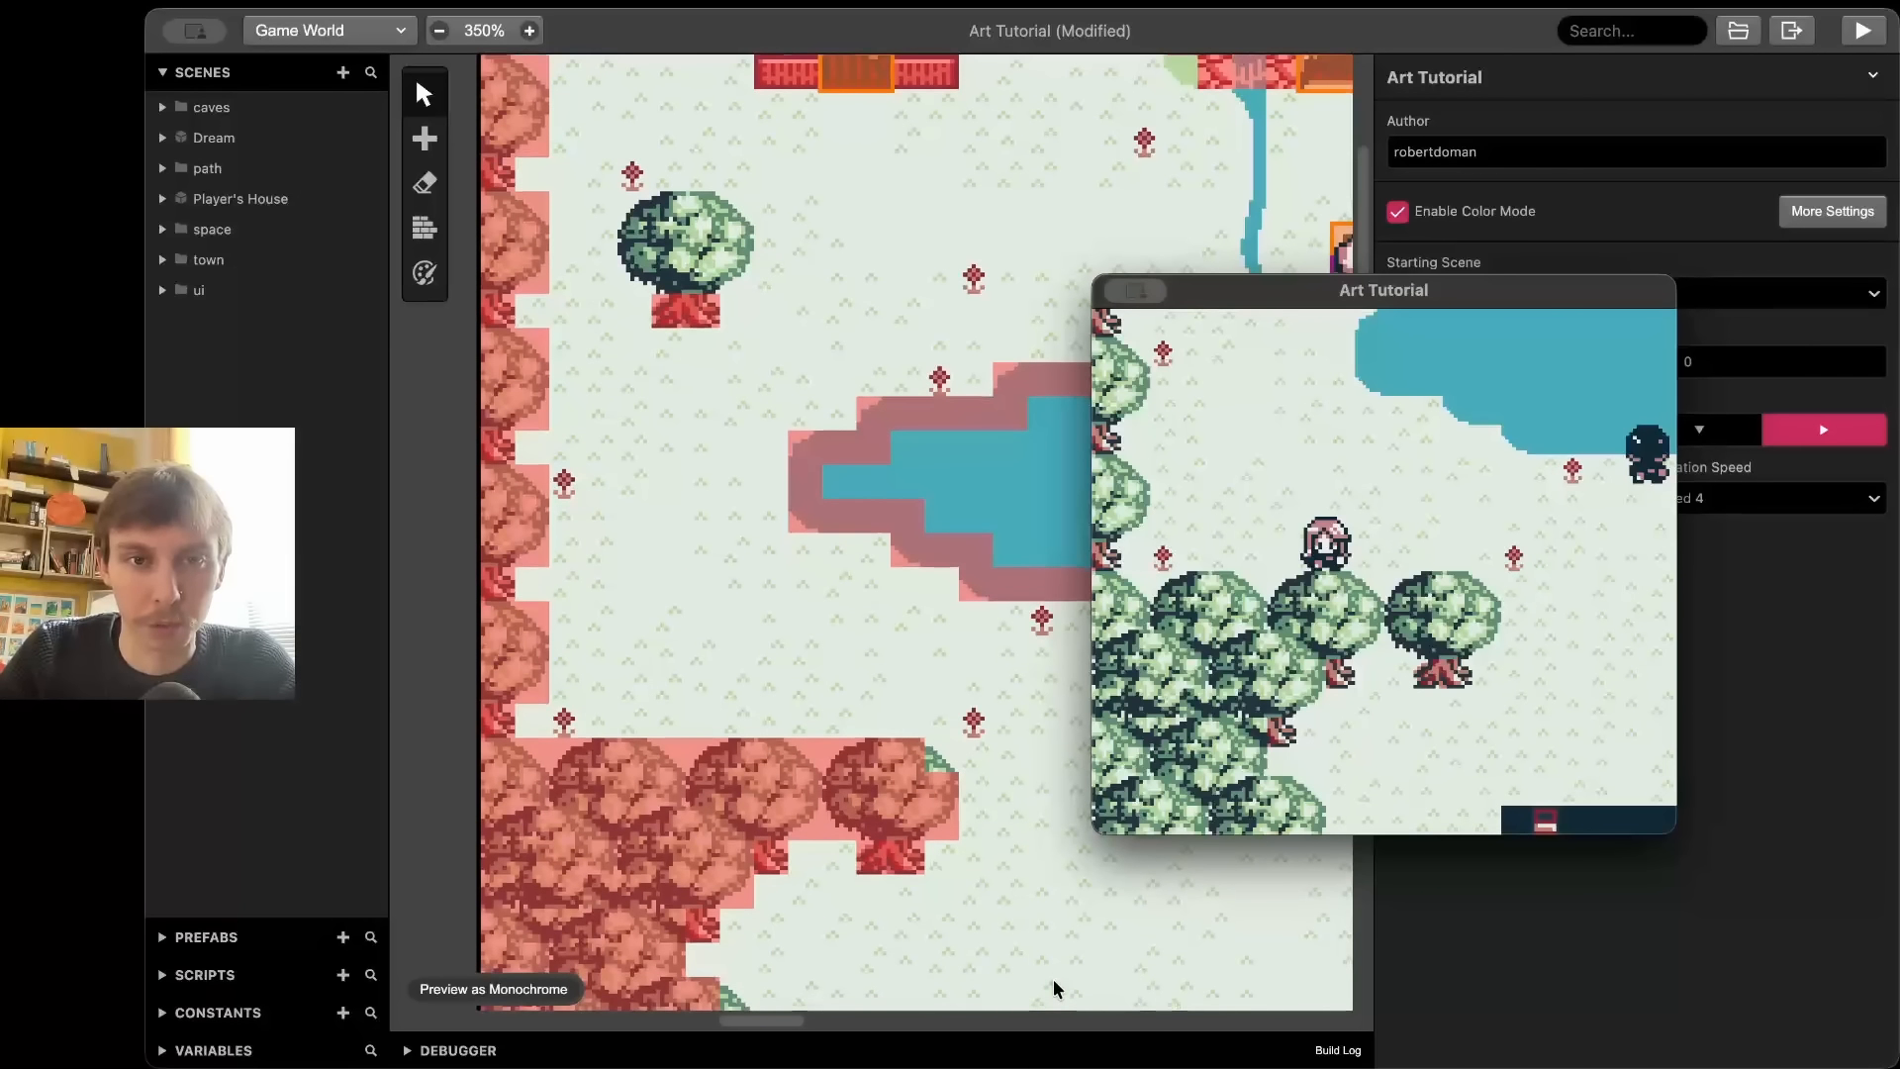
- Walk the player along the lower tree row and back up to the lone tree's trunk, passing in front of it
key(Right)
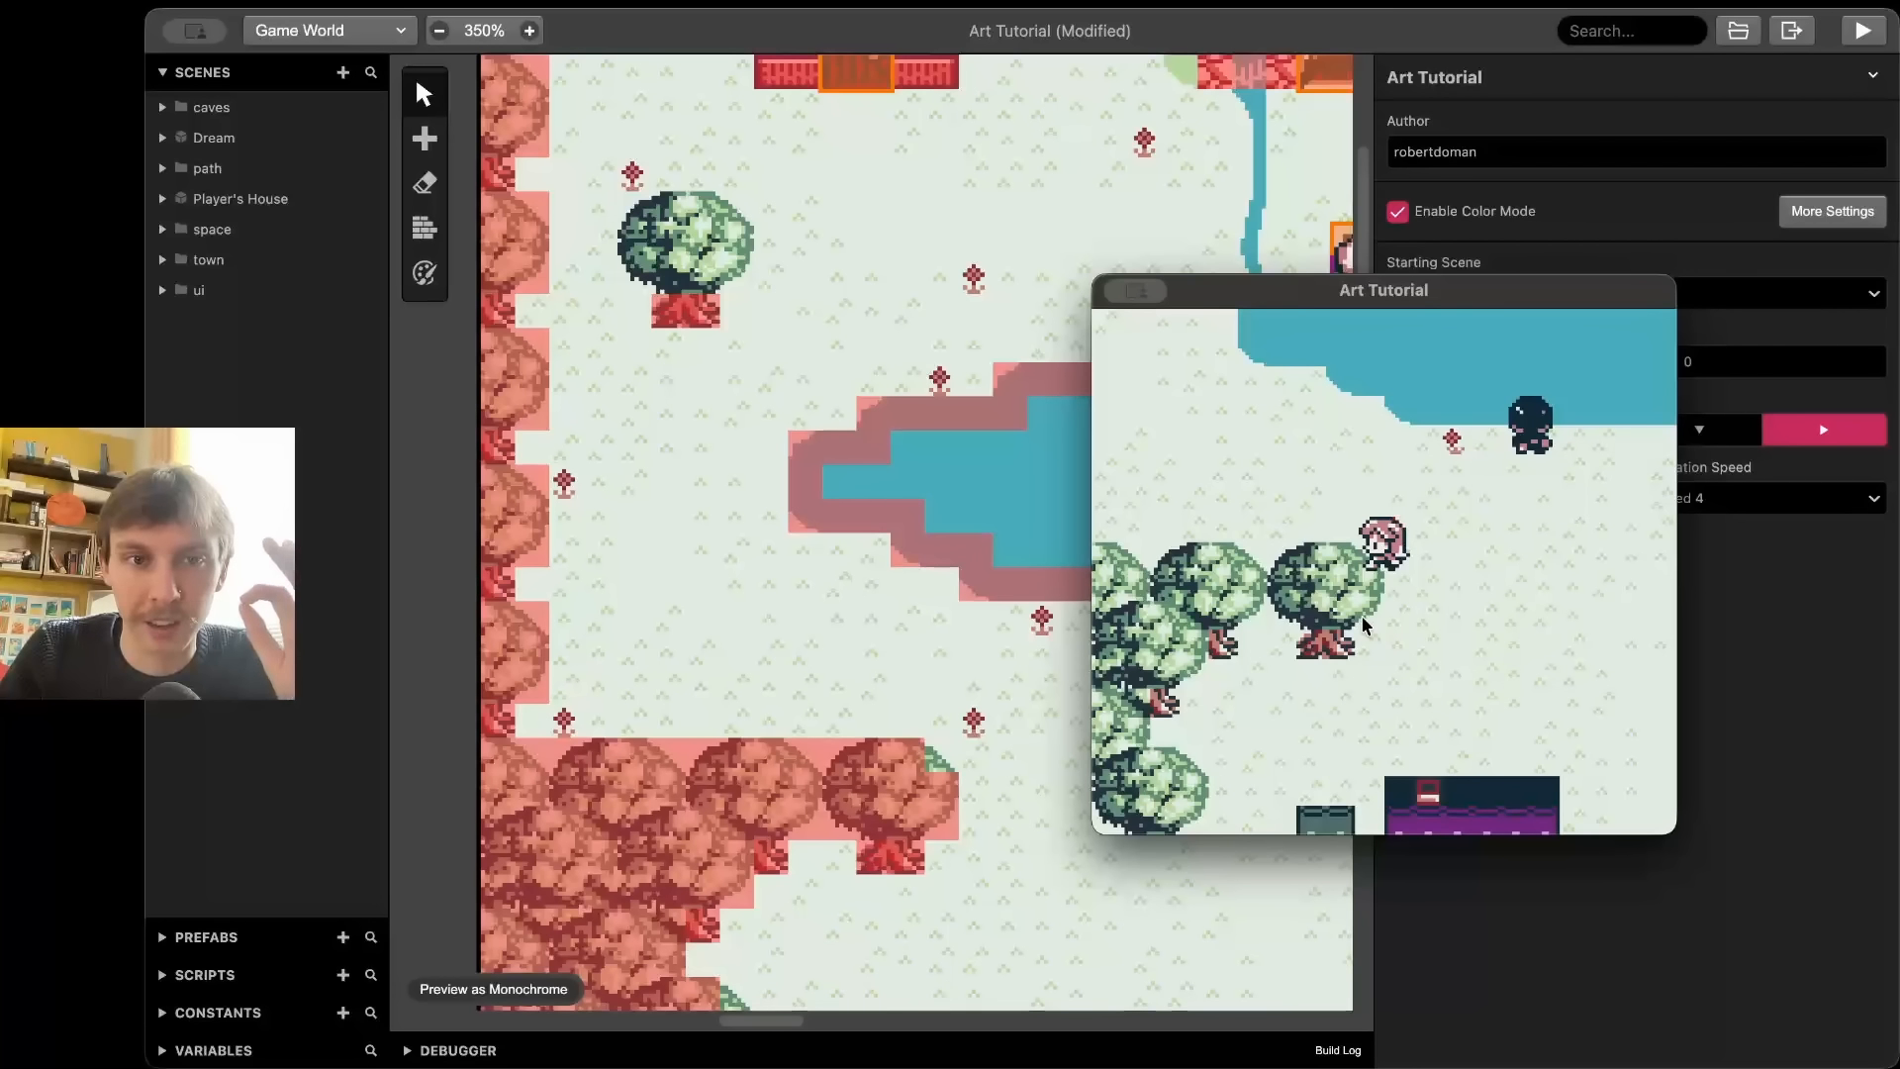
key(Up)
key(Left)
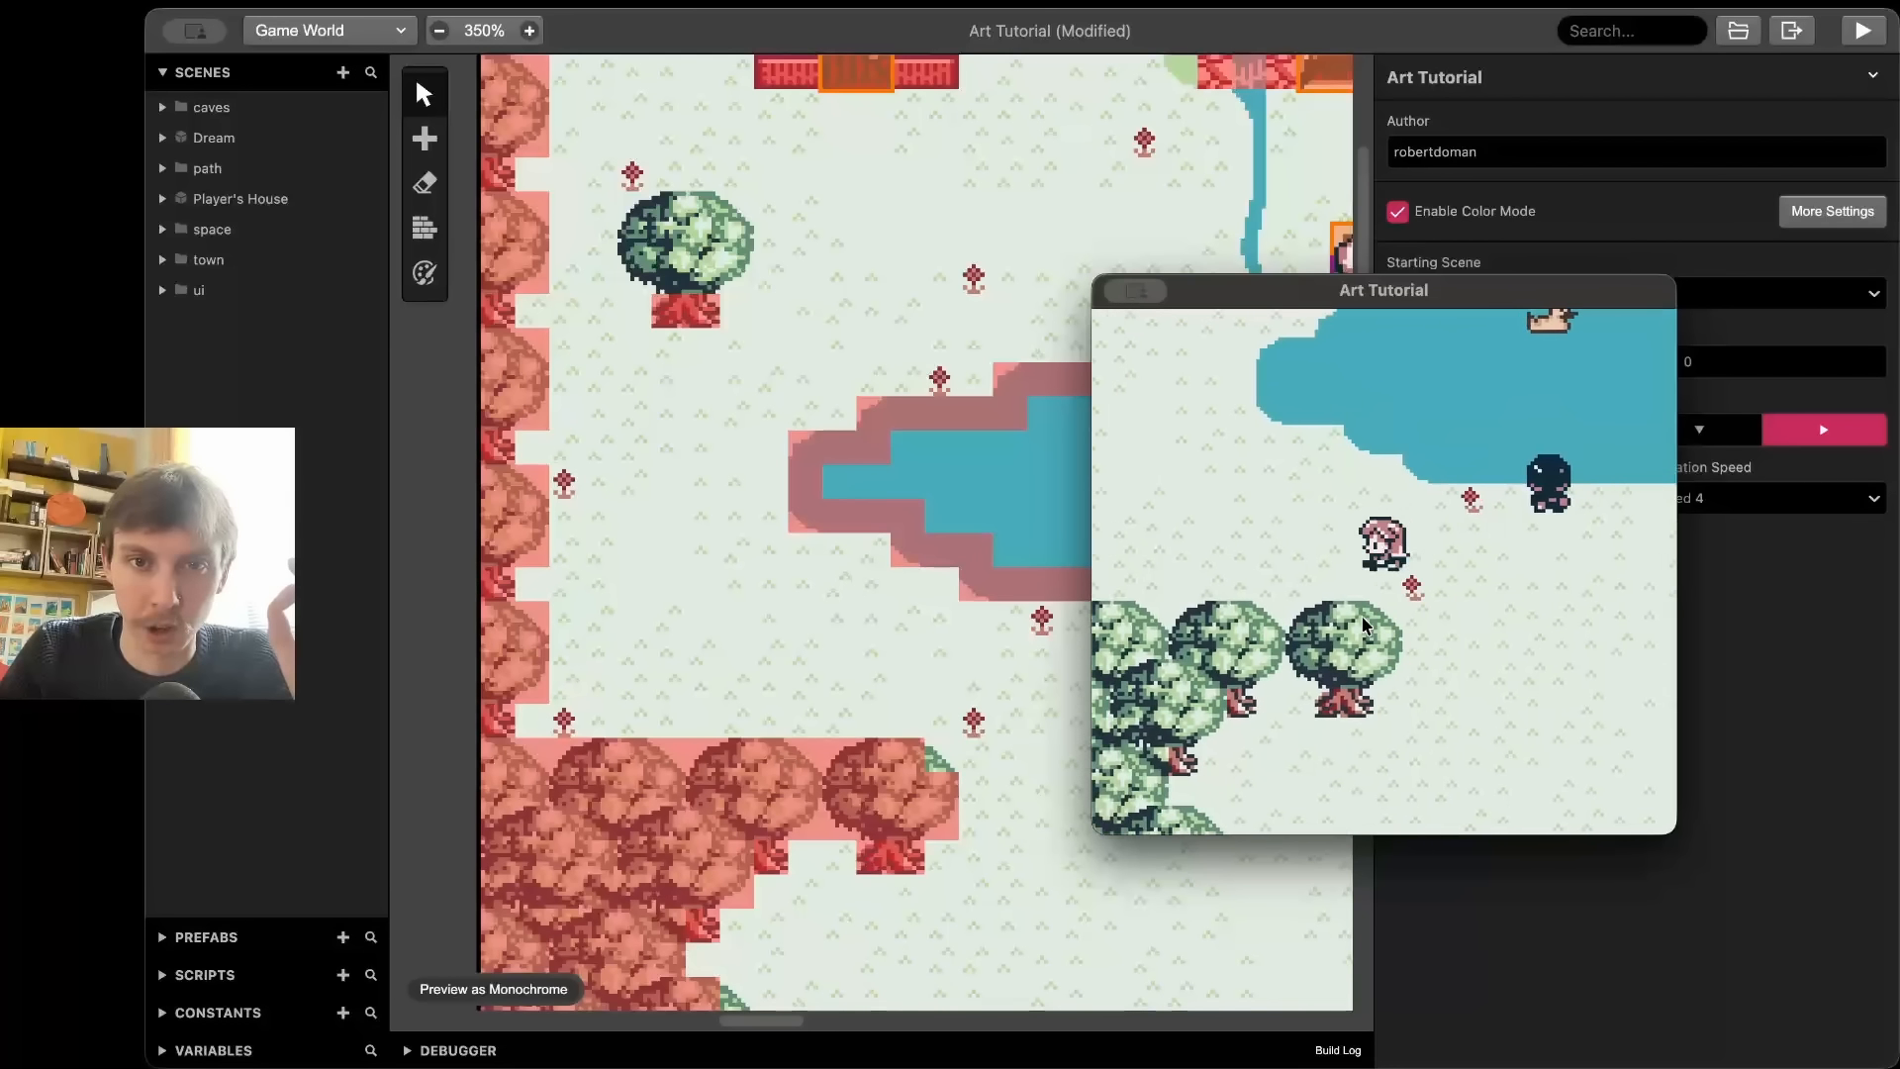
key(Up)
key(Up)
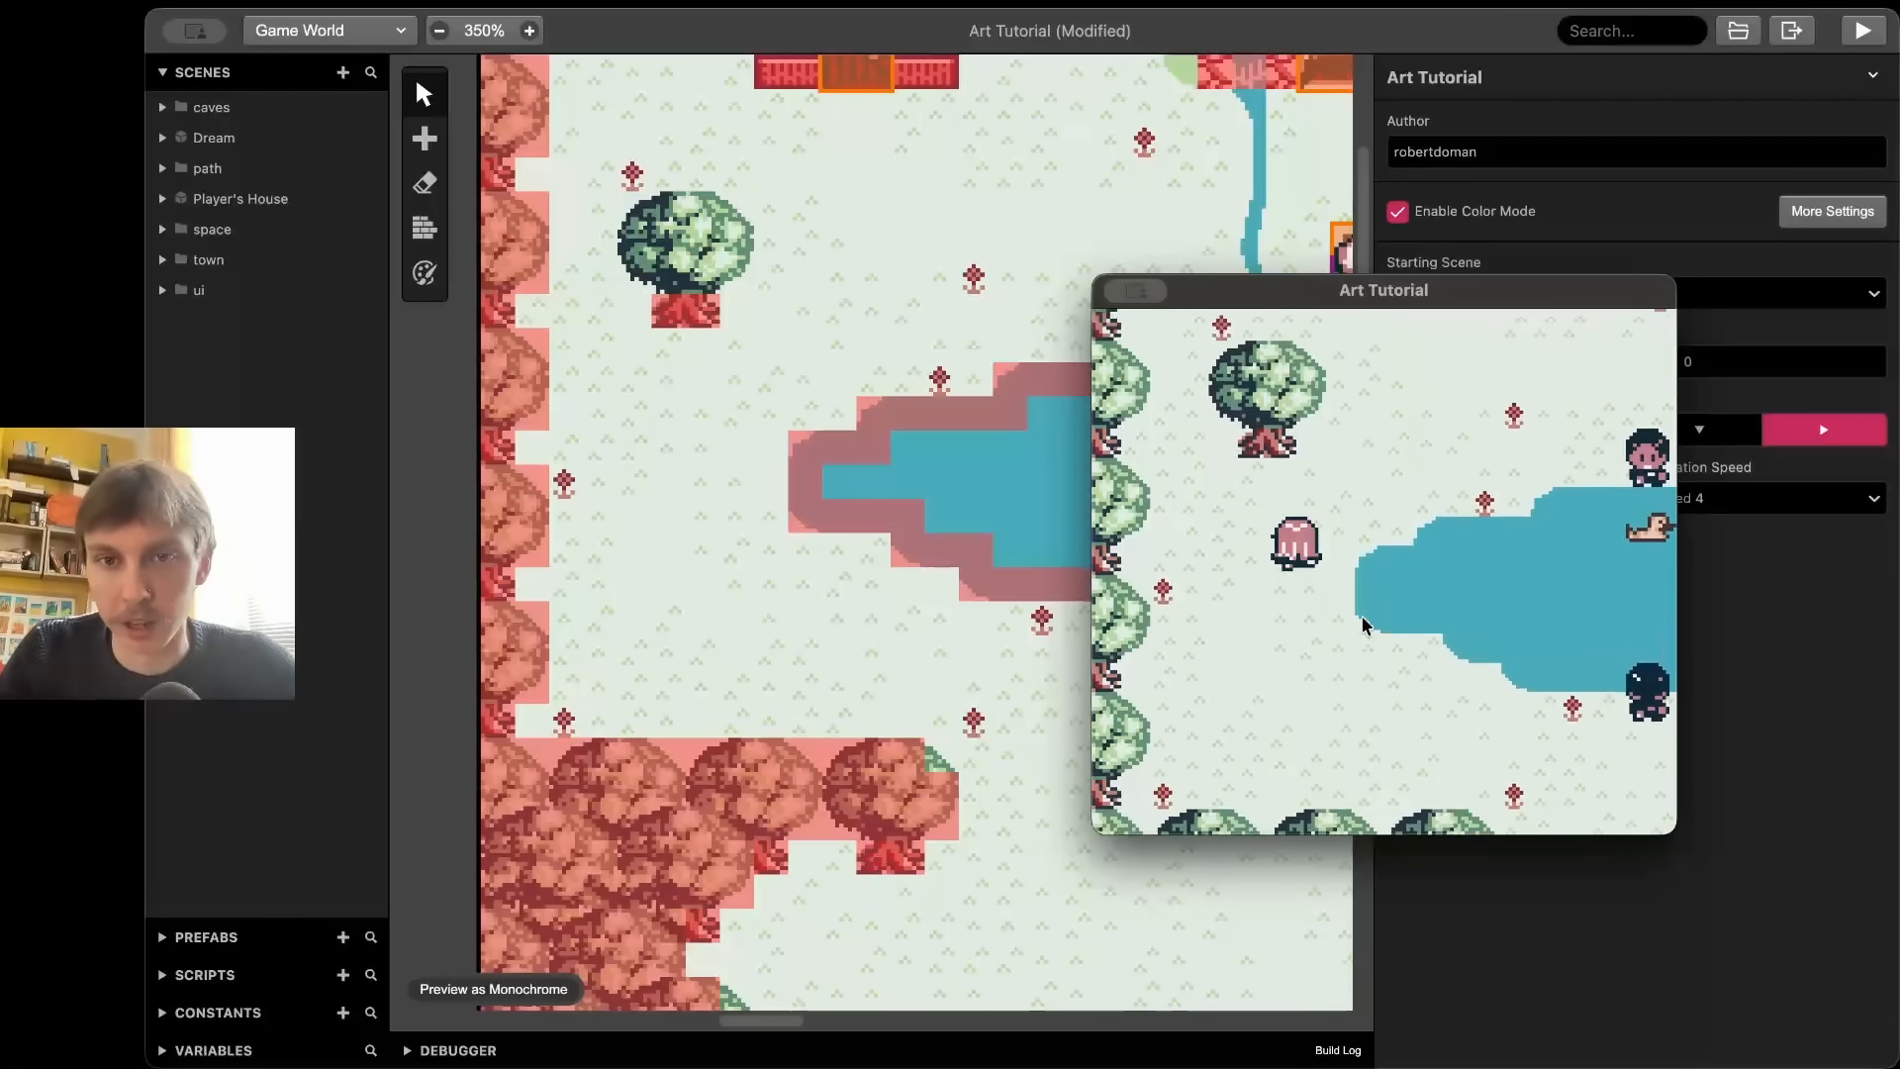
key(Left)
key(Up)
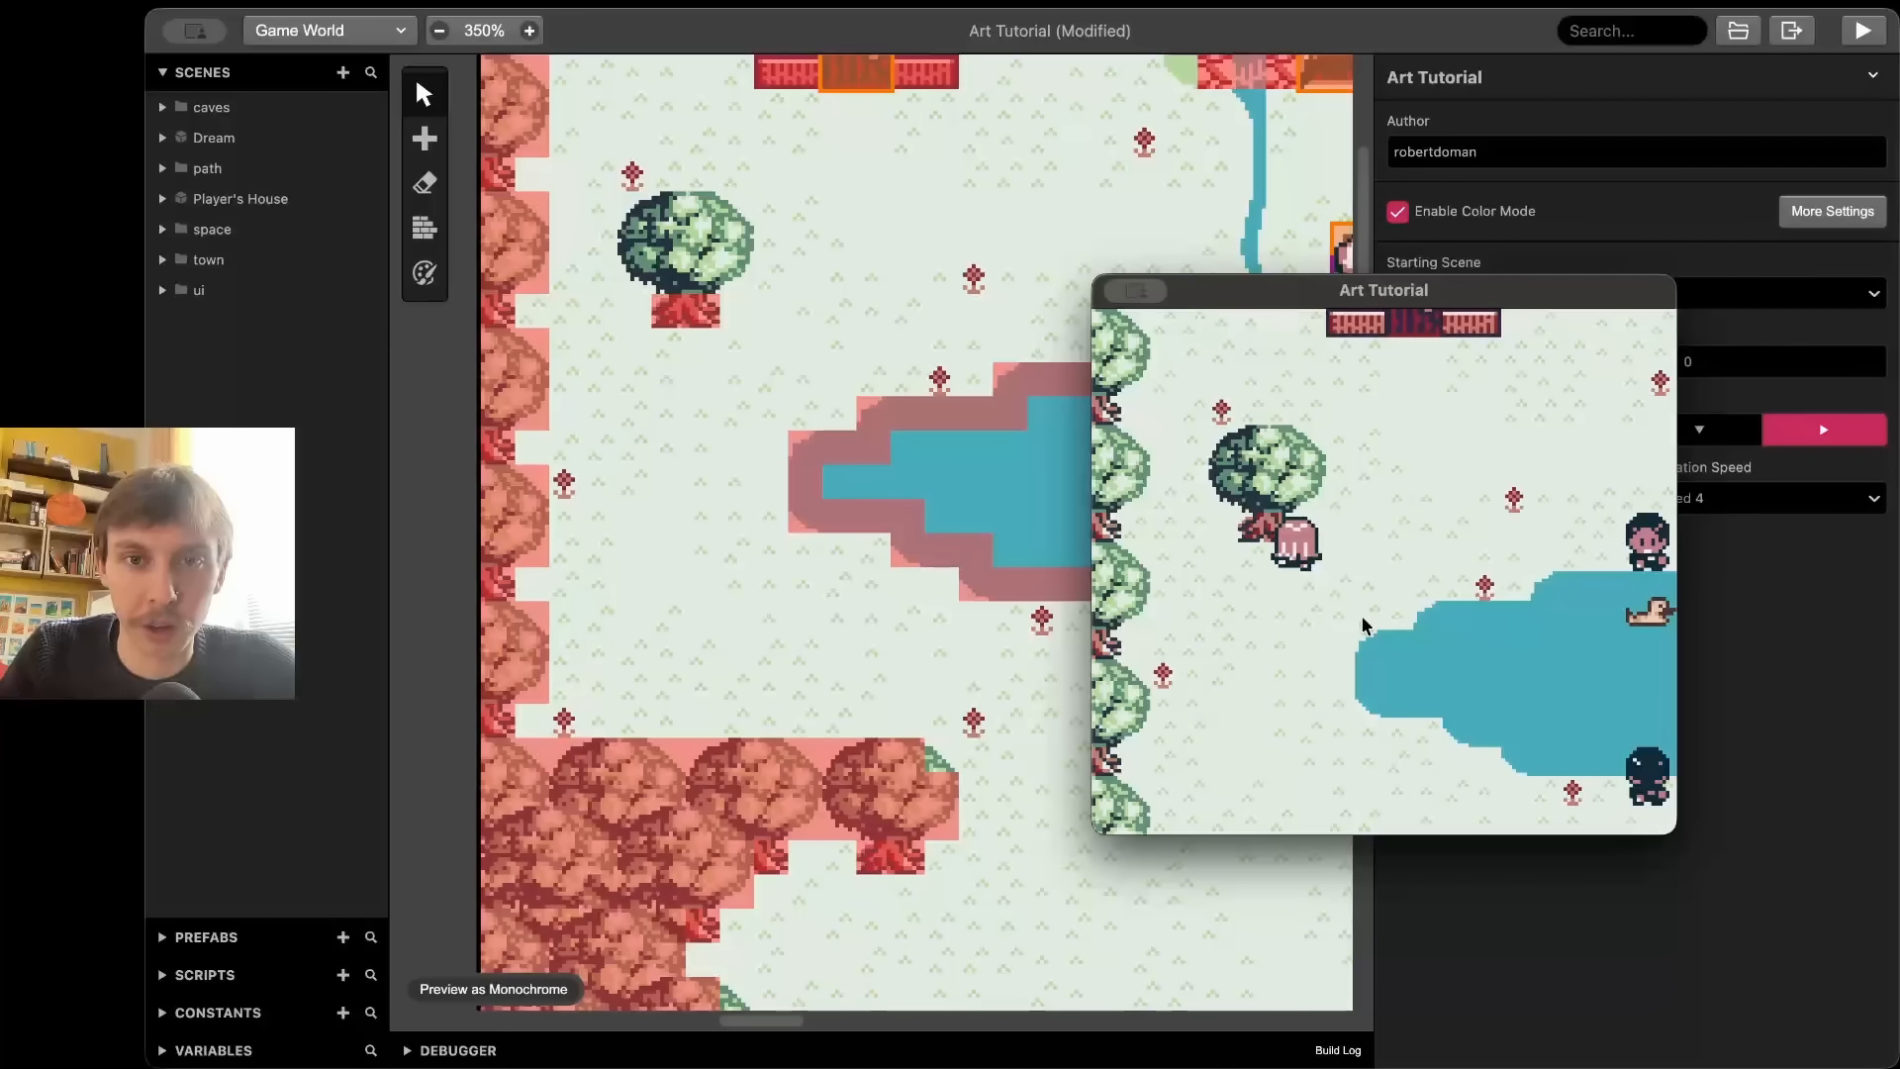
key(Up)
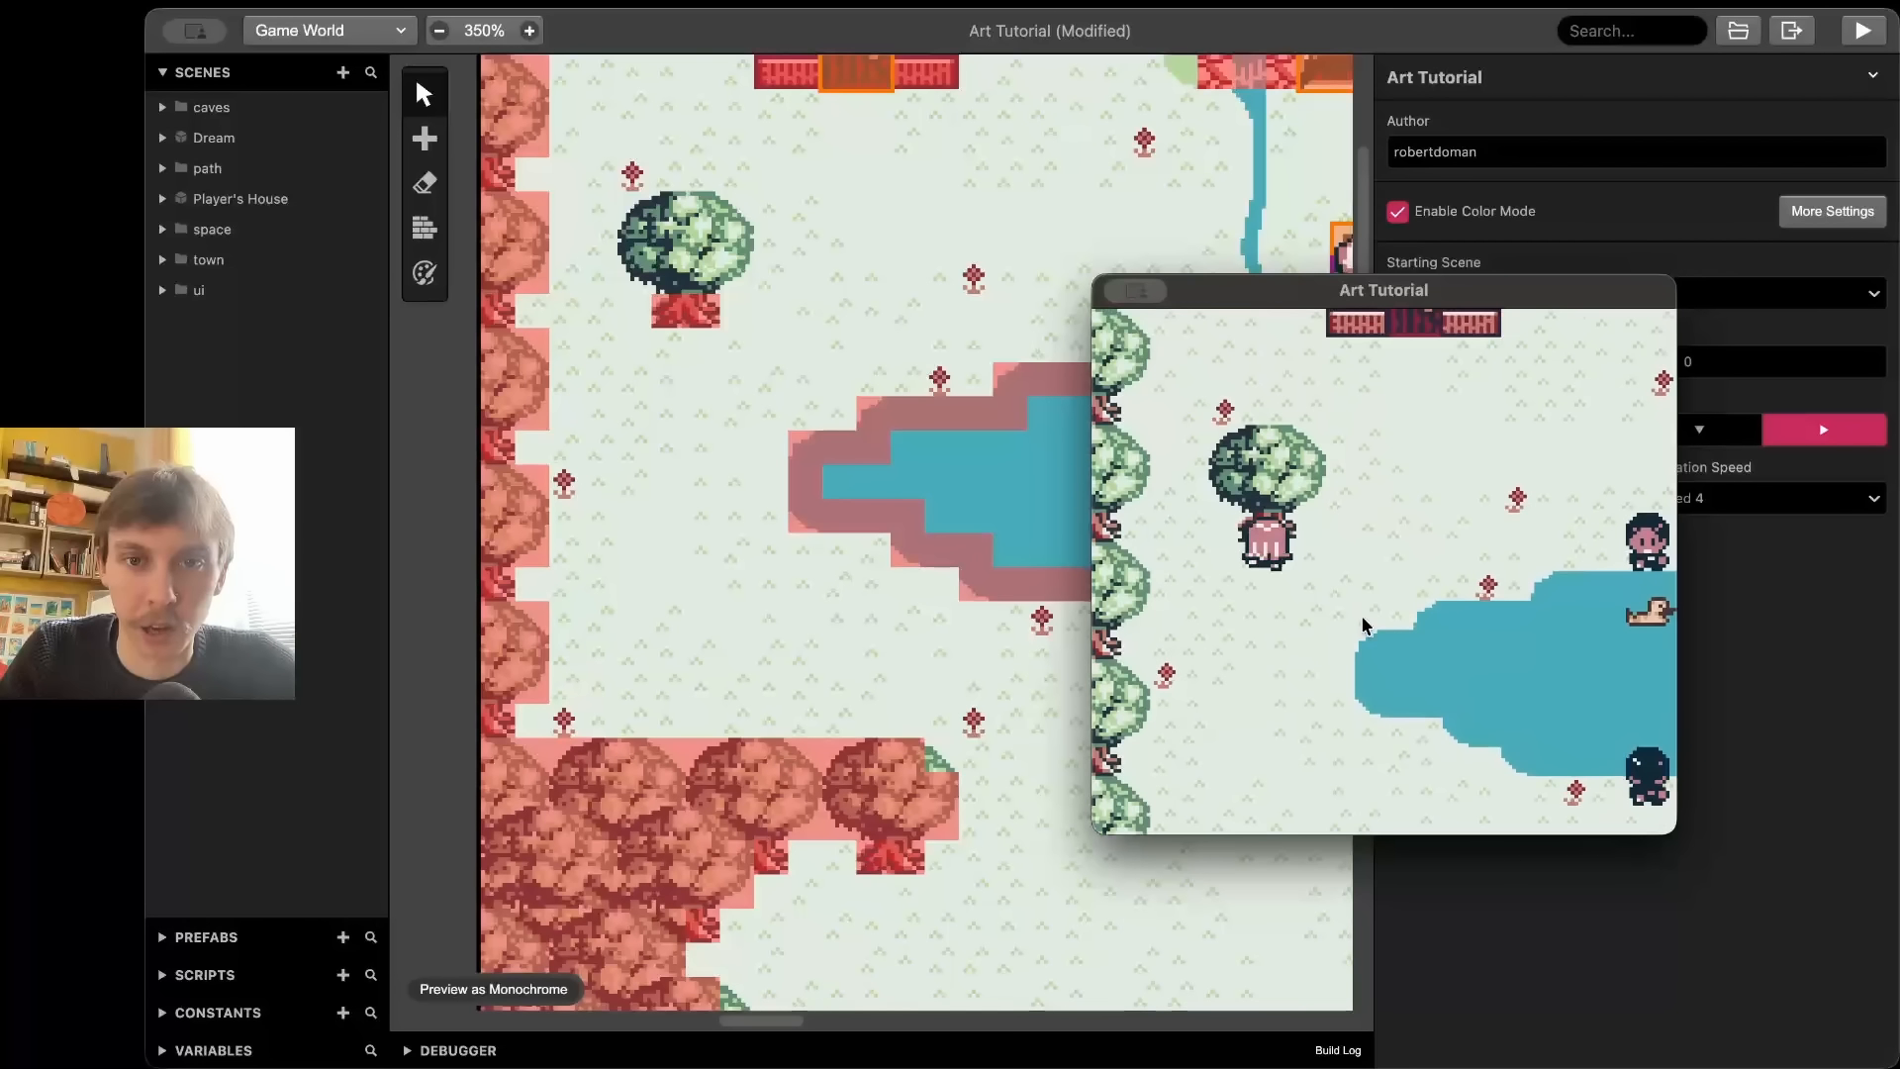
key(Left)
key(Left)
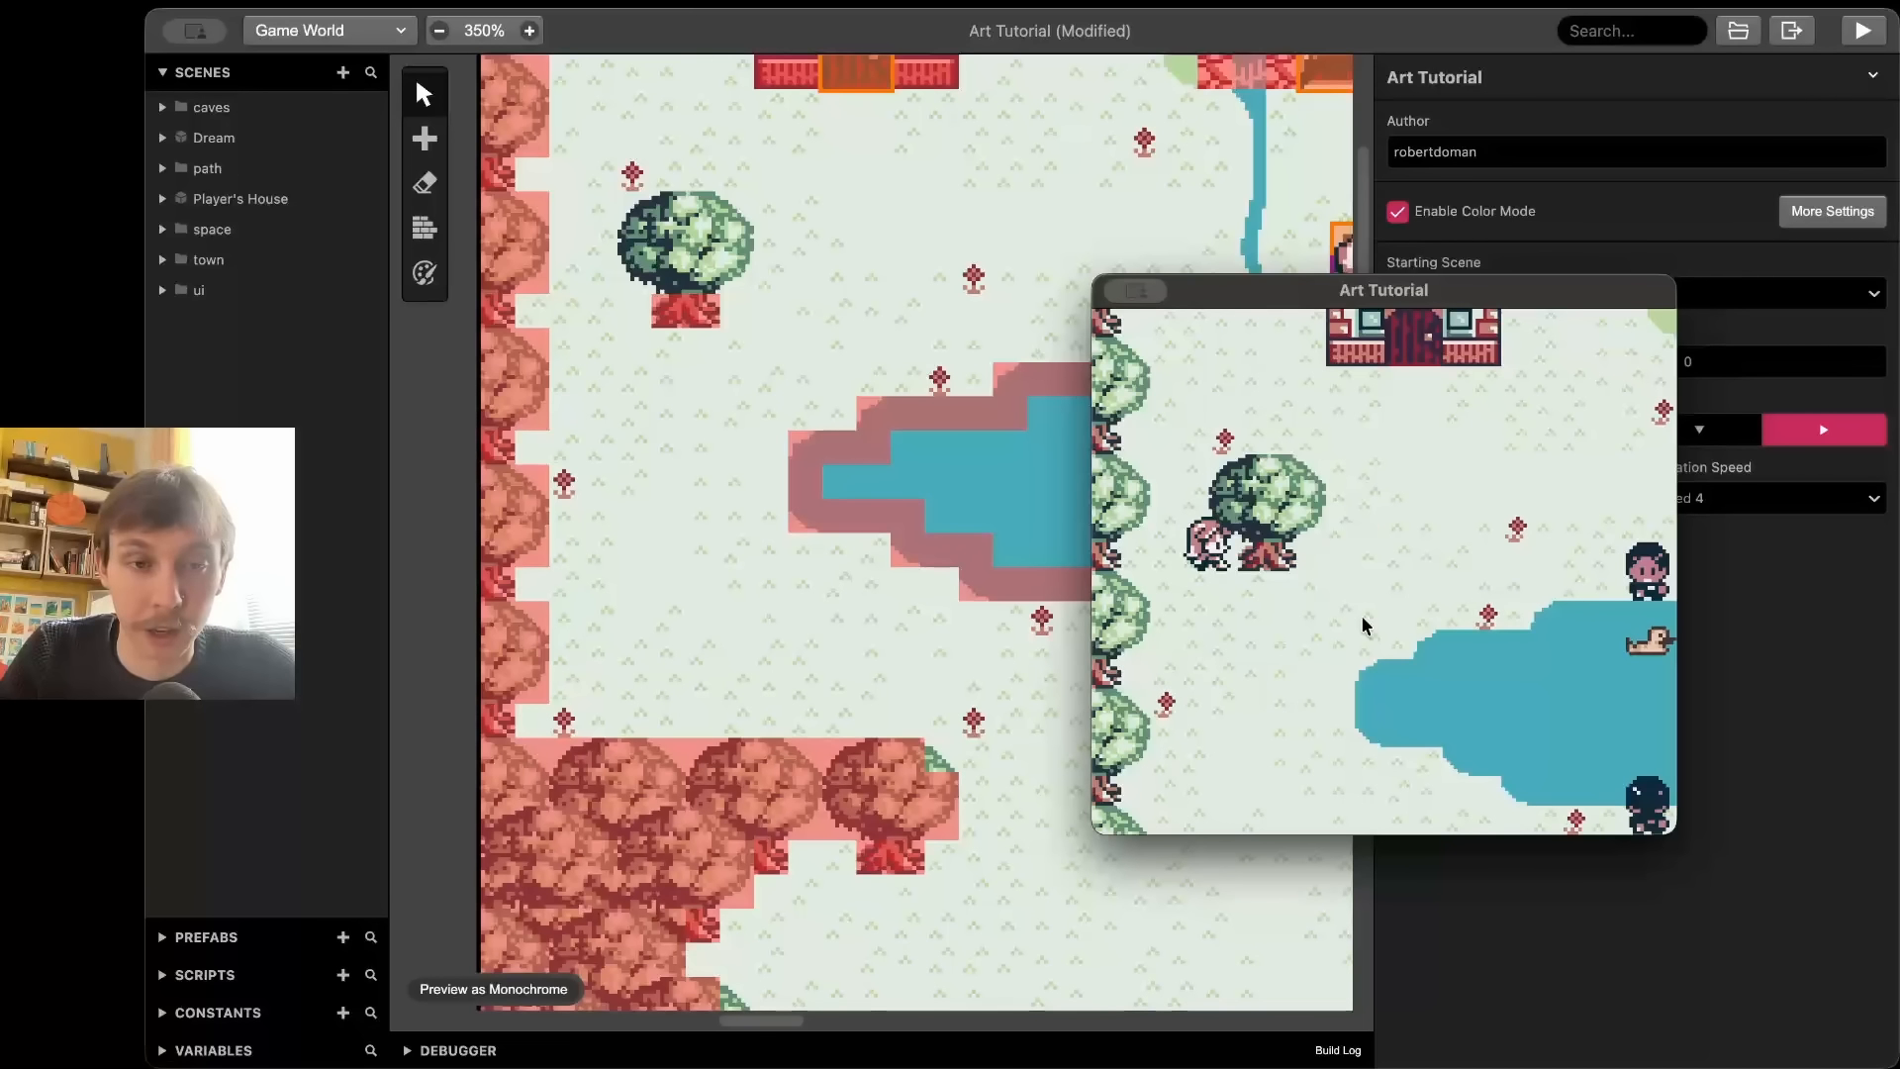
- Test the priority tiles by walking the player sideways behind the lone tree's foliage from both sides
key(Up)
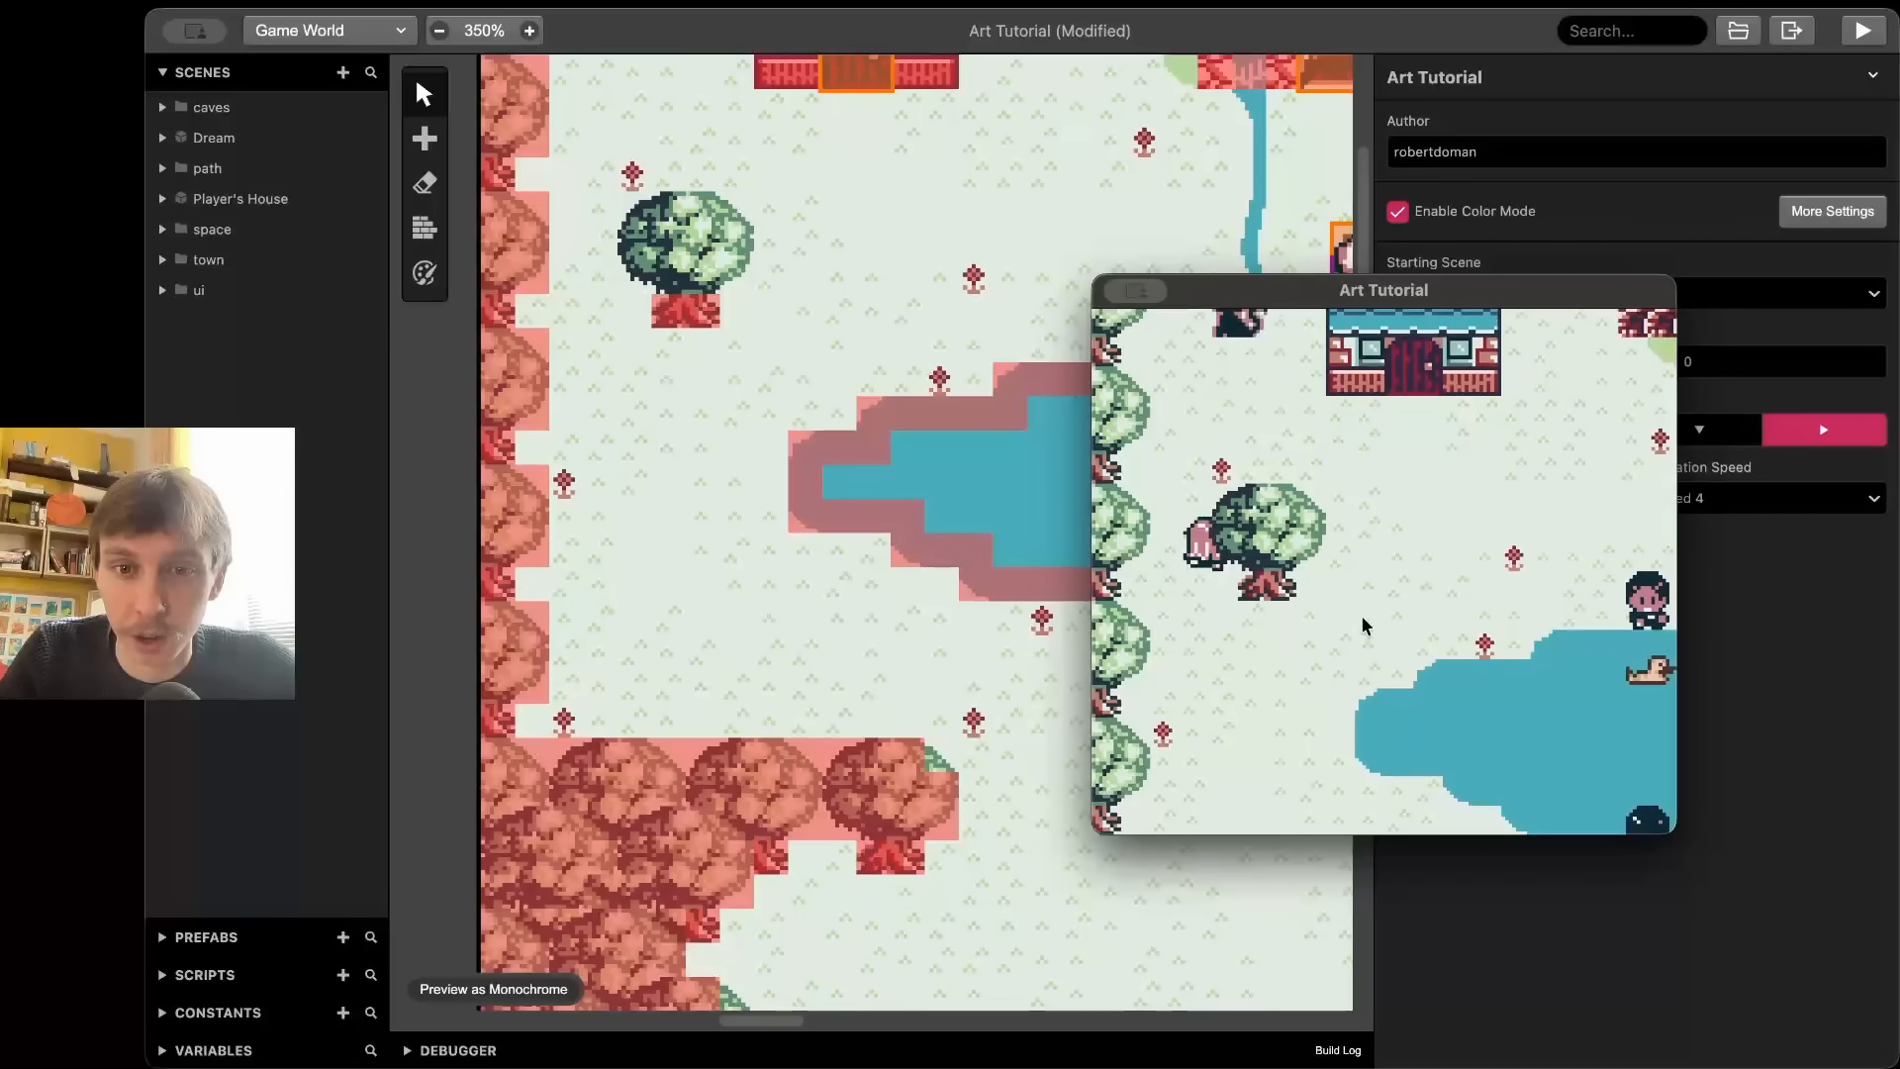
key(Right)
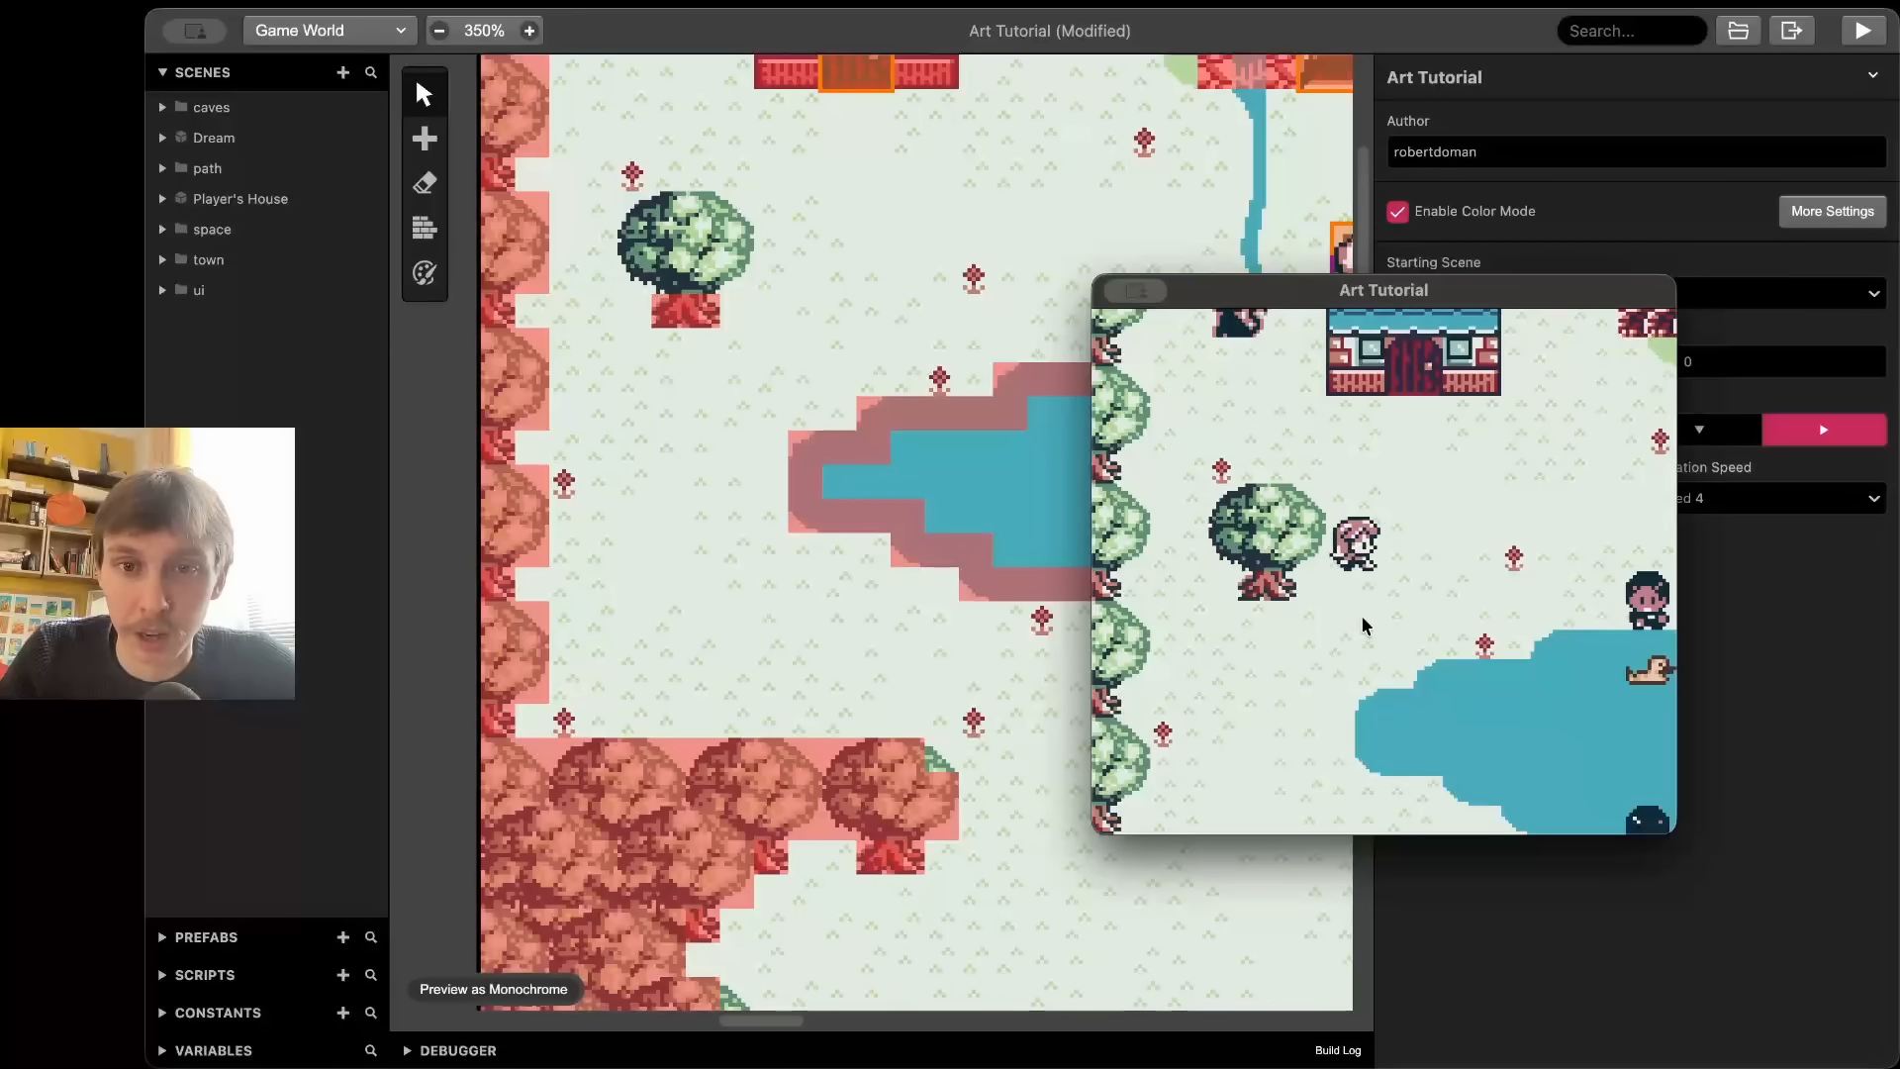
key(Left)
key(Right)
key(Up)
key(Left)
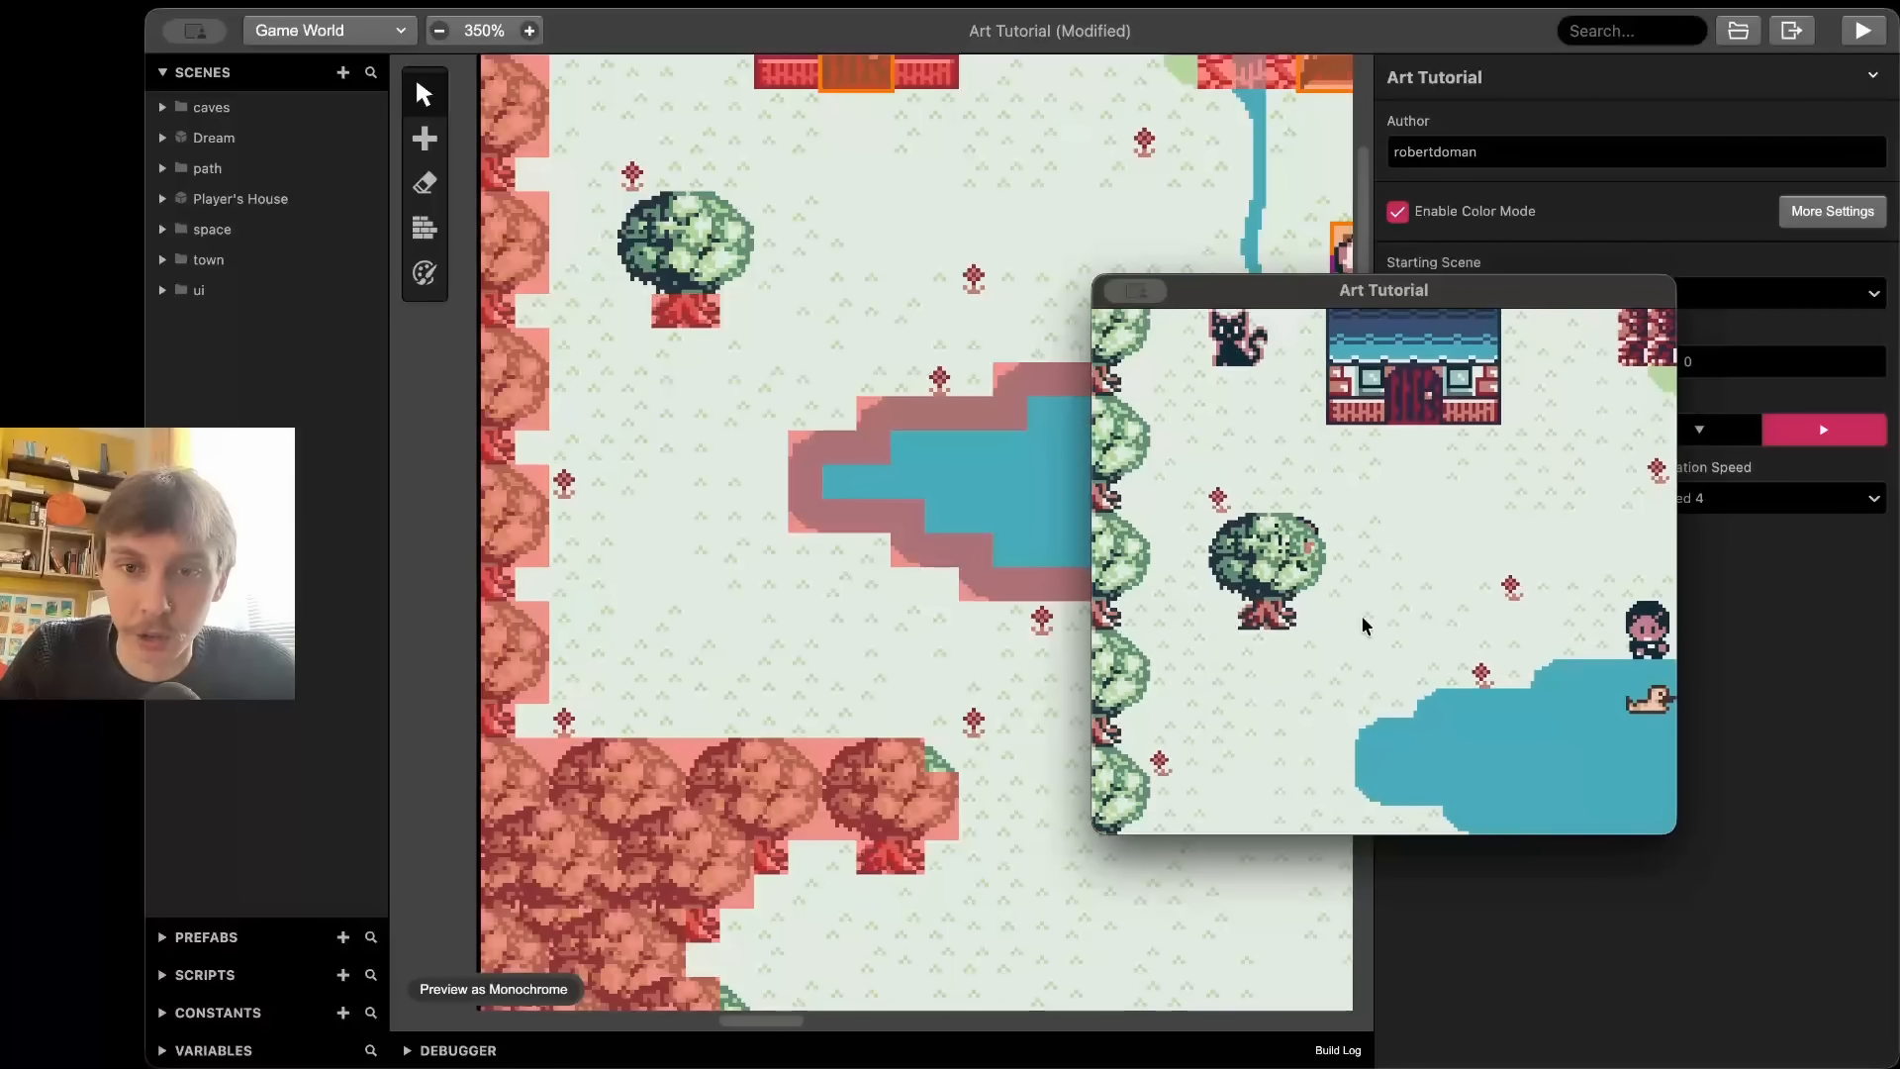
key(Left)
key(Right)
key(Left)
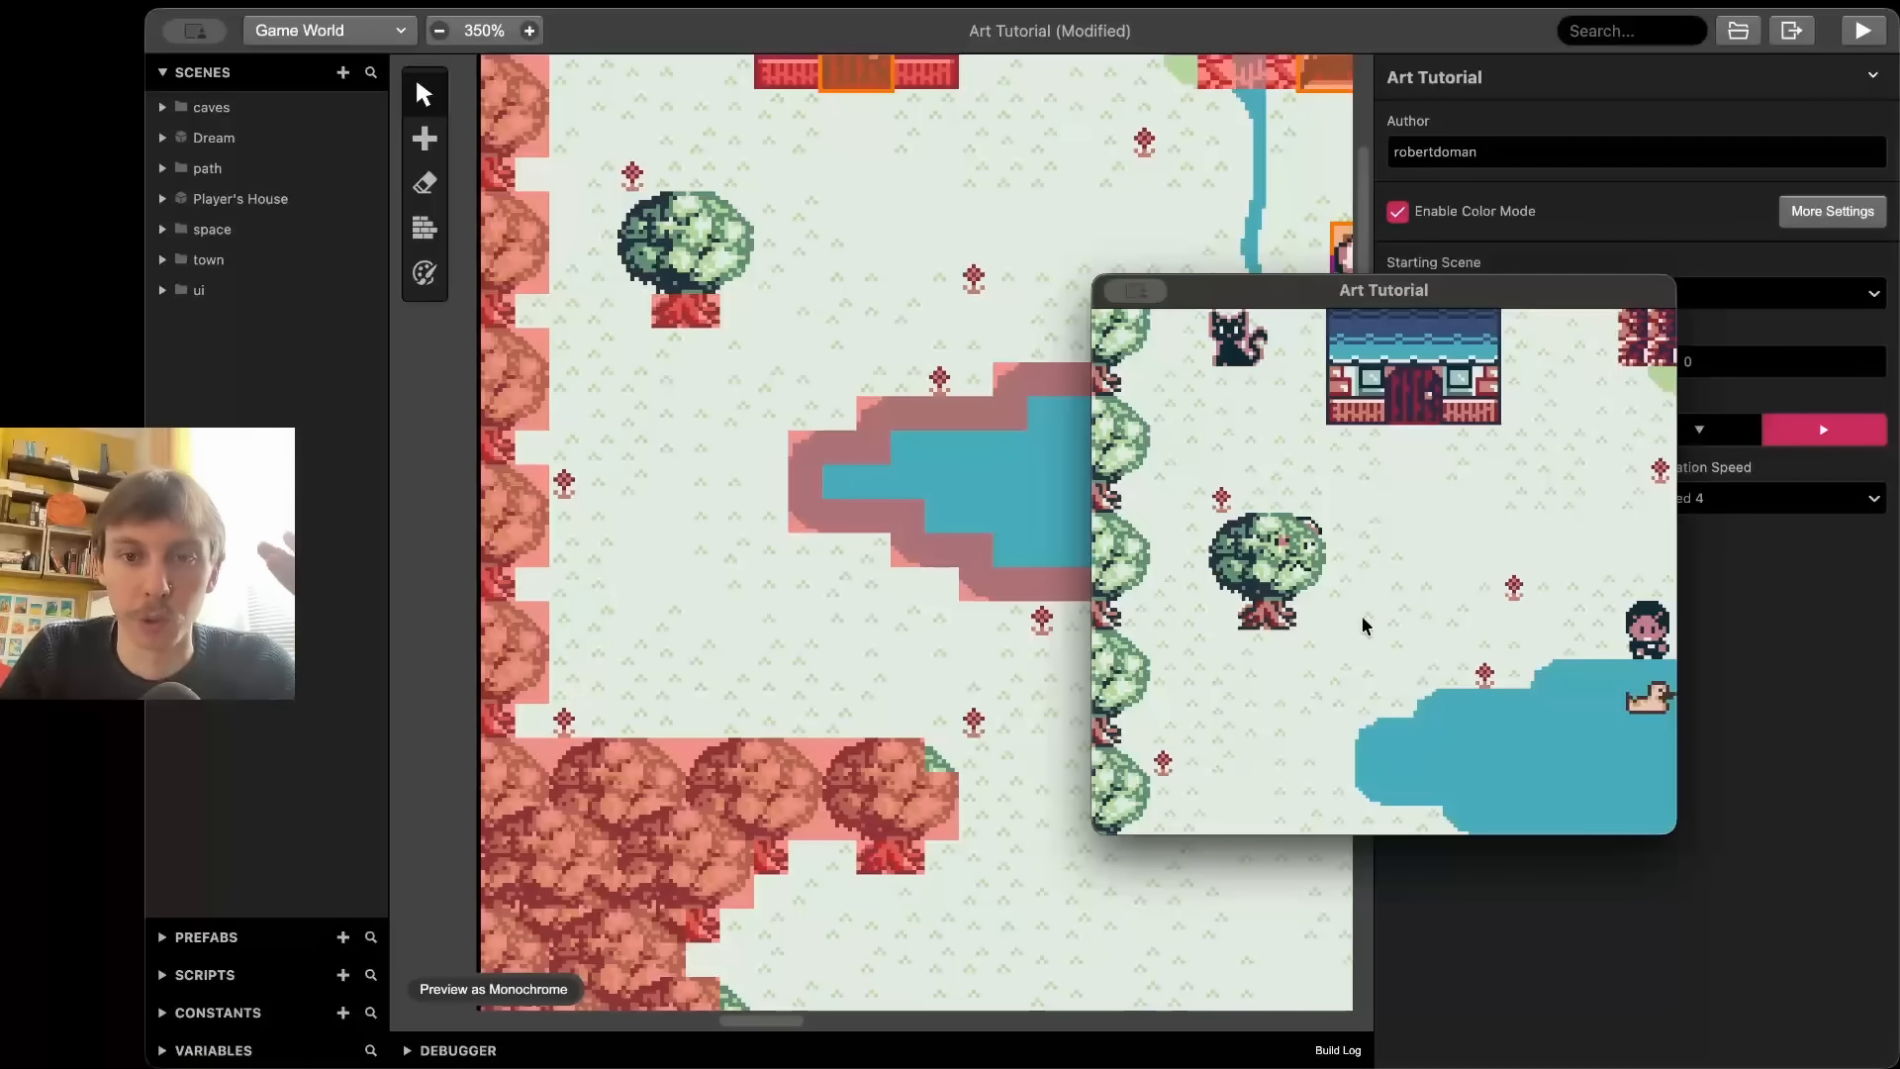
- Move the player around inside the lone tree's foliage to examine which sprite pixels show through the priority tiles
key(Up)
key(Down)
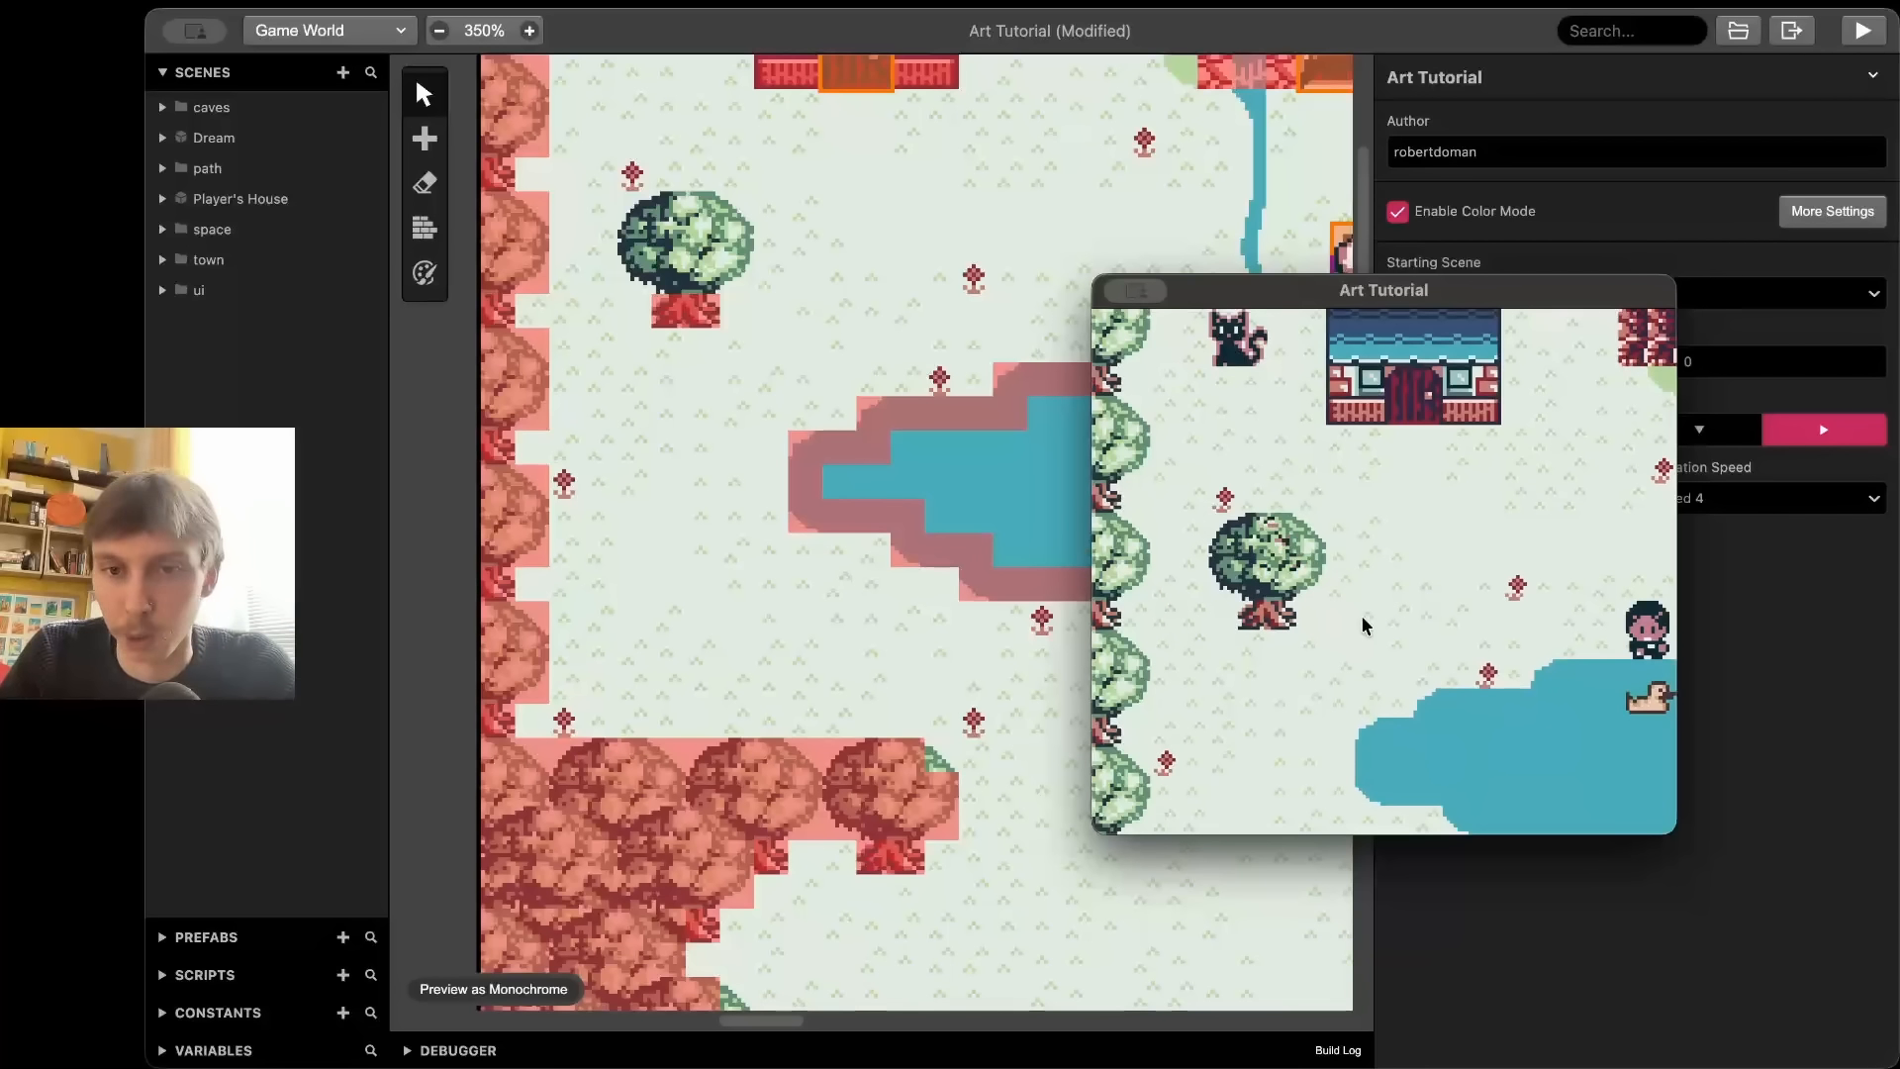
key(Left)
key(Right)
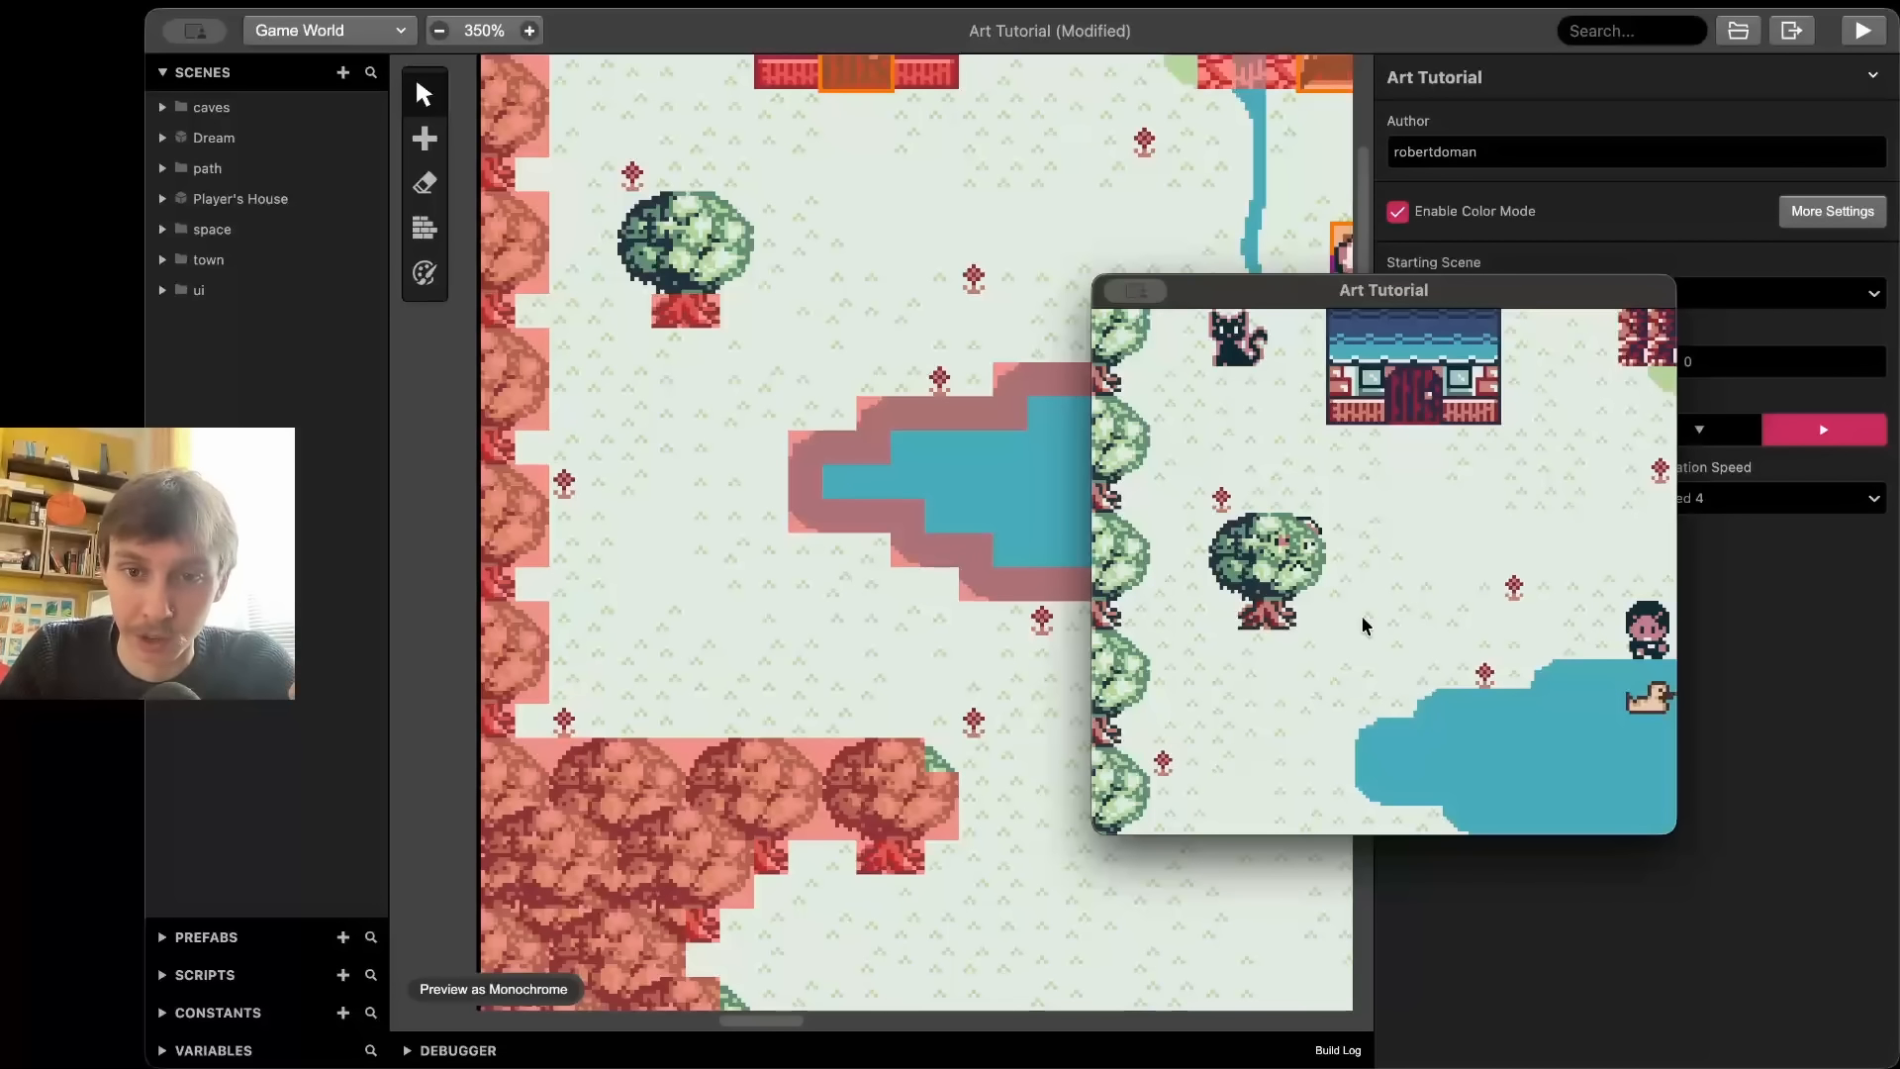
key(Right)
key(Left)
key(Down)
key(Up)
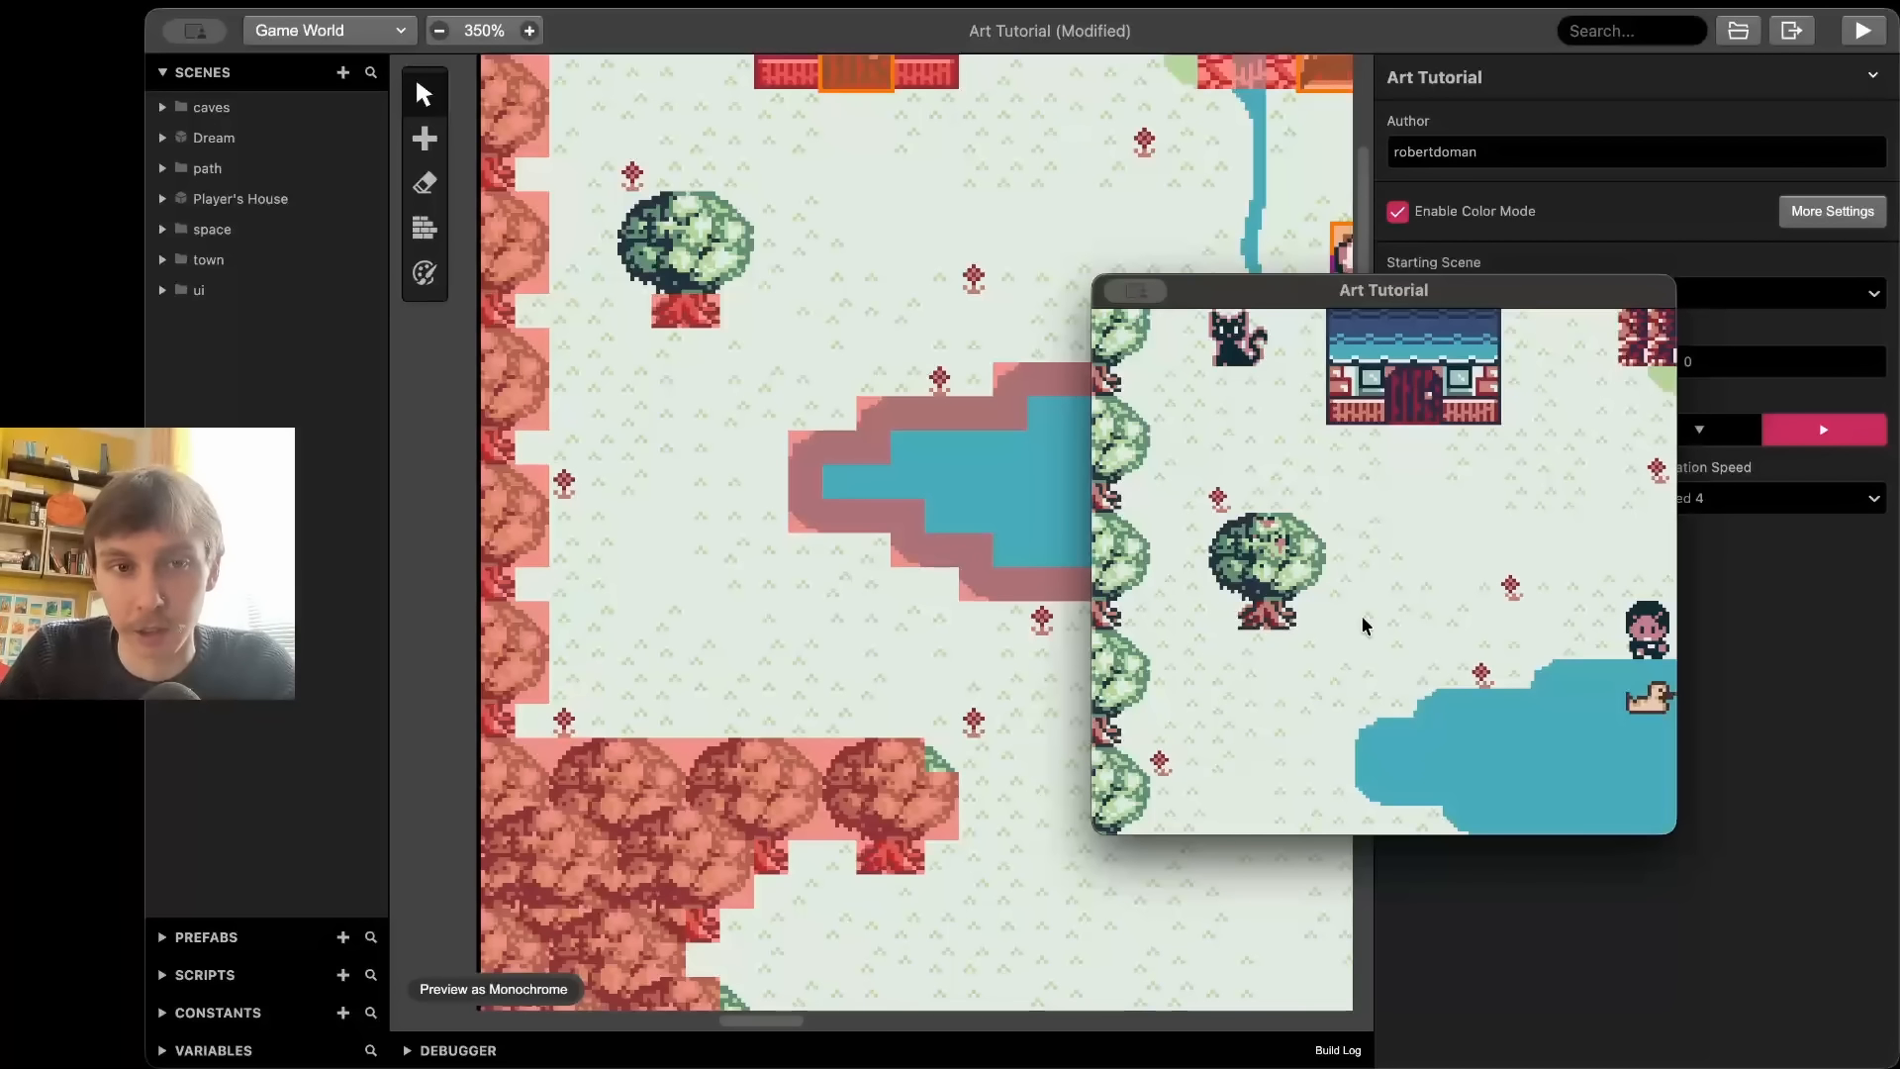
key(Left)
key(Right)
key(Up)
key(Left)
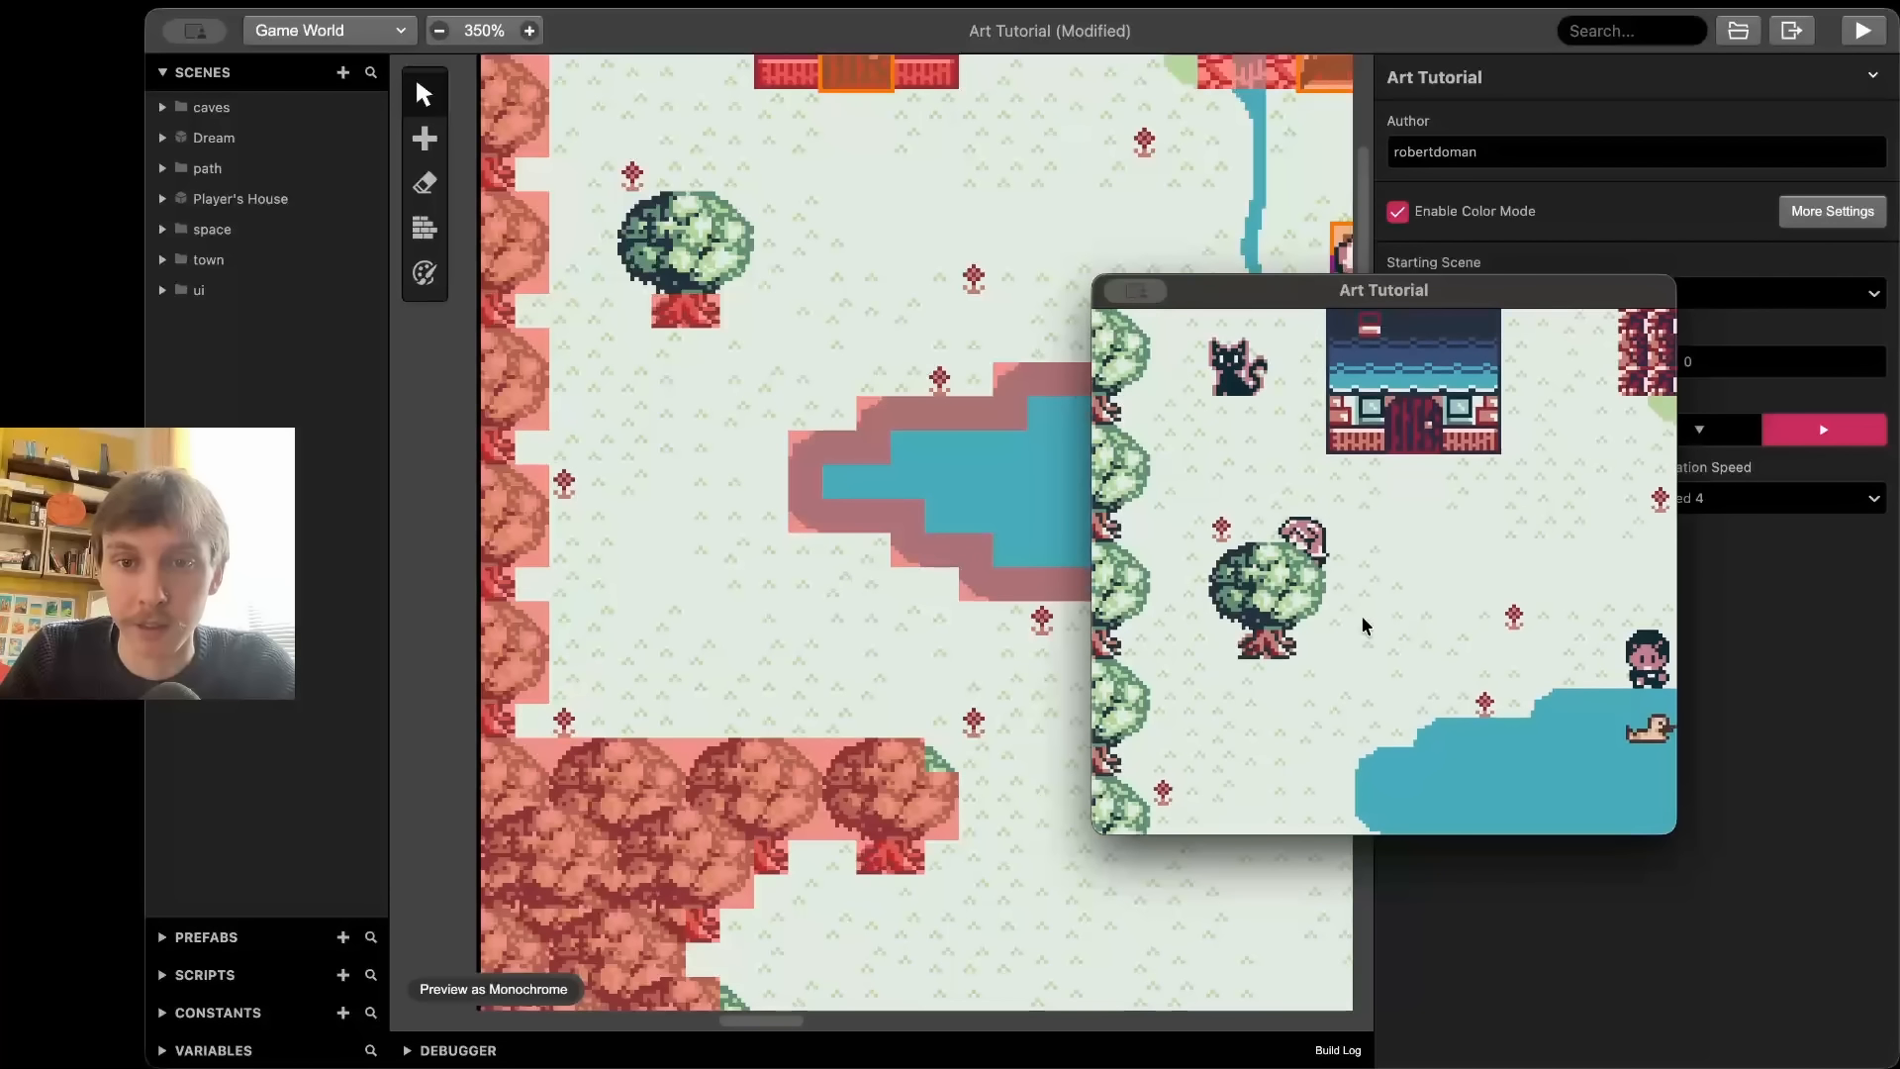
- Walk the player in and out of the foliage's edges to examine how the sprite is covered around the lone tree
key(Down)
key(Right)
key(Up)
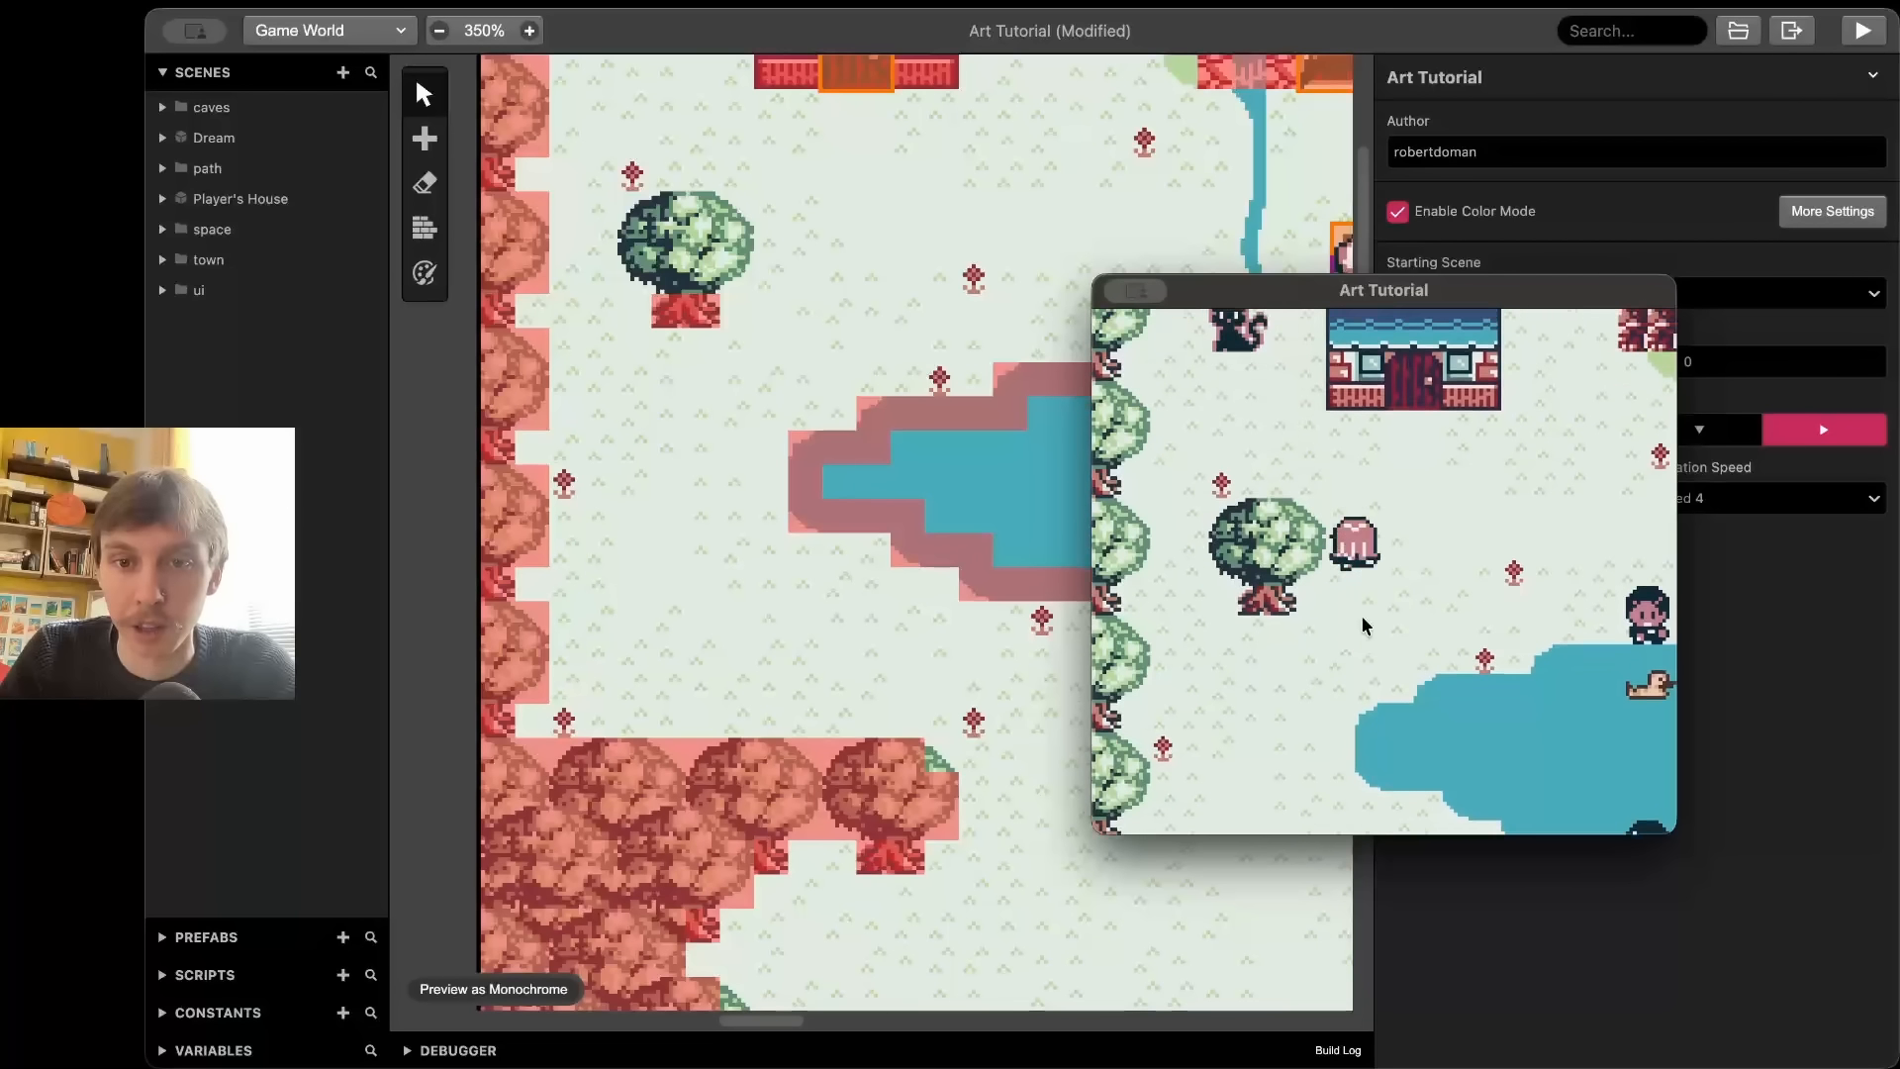
key(Left)
key(Down)
key(Right)
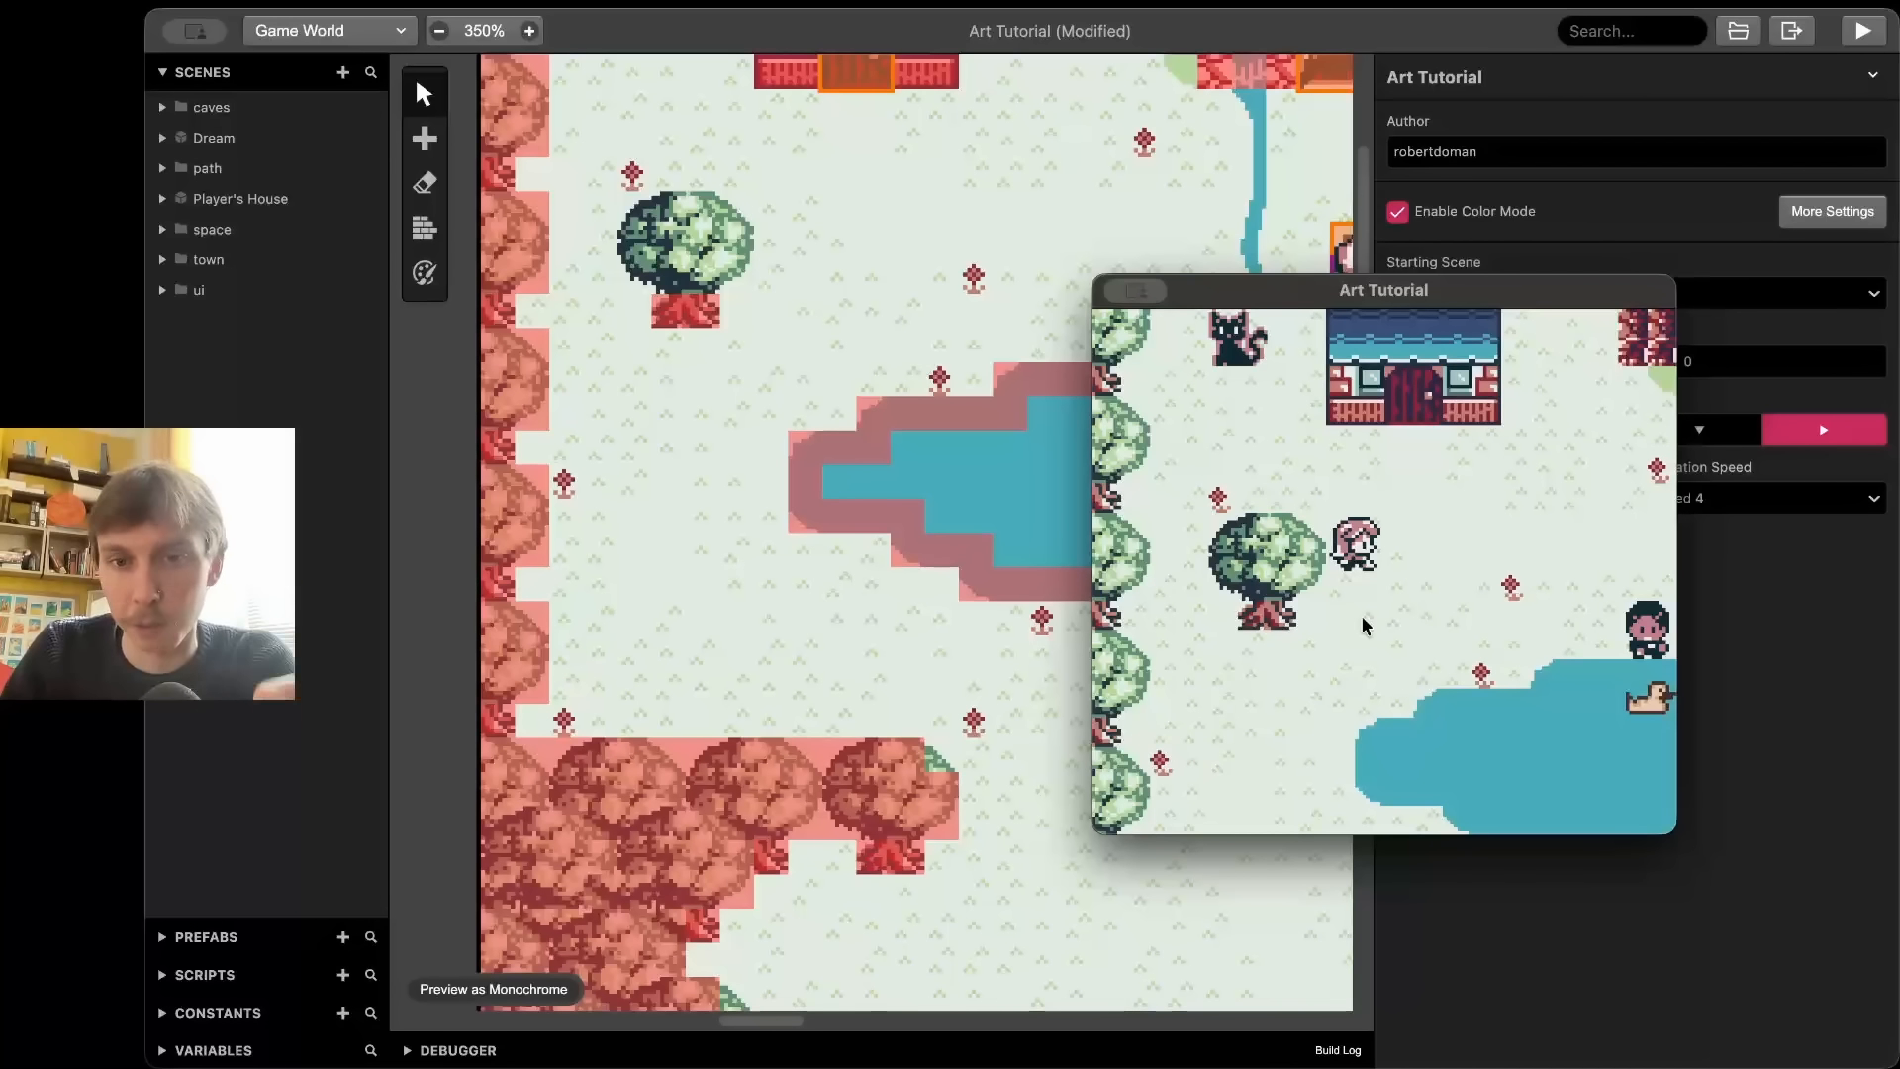
key(Down)
key(Left)
key(Right)
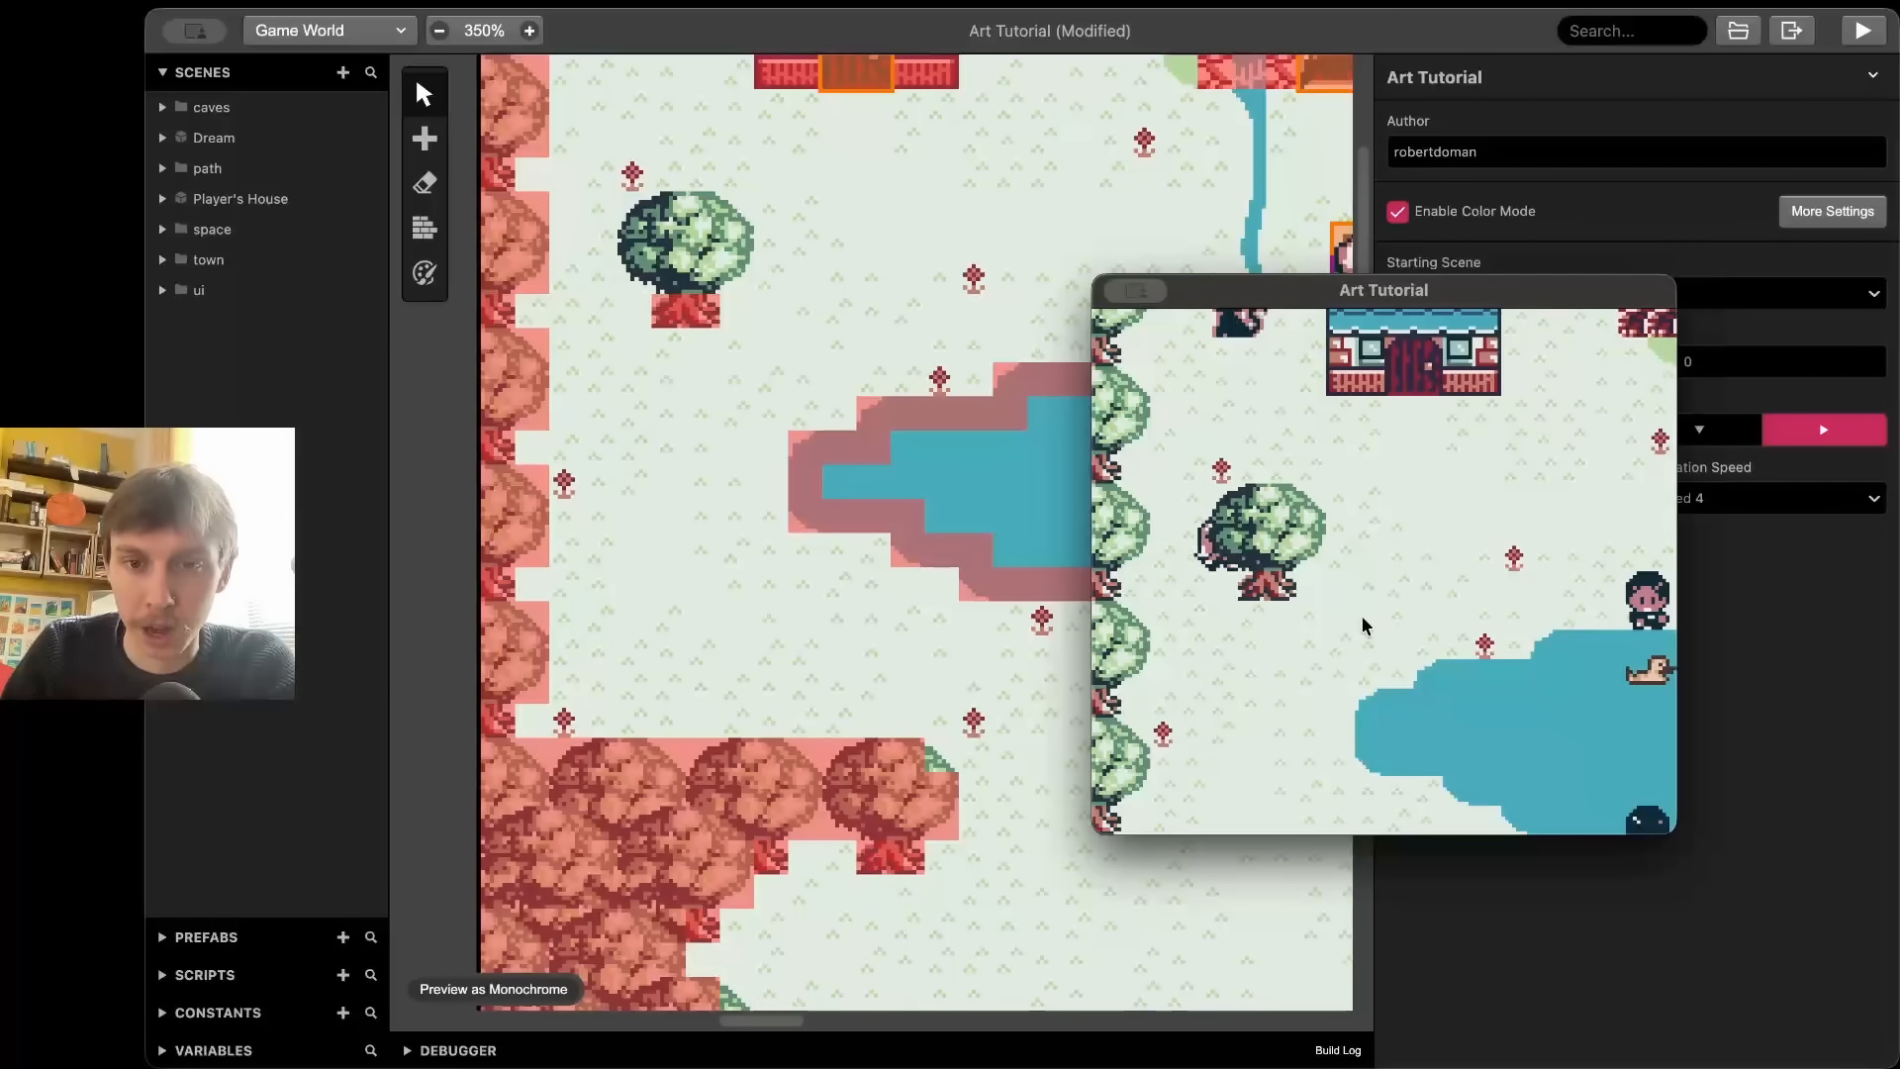
key(Right)
key(Up)
key(Left)
key(Down)
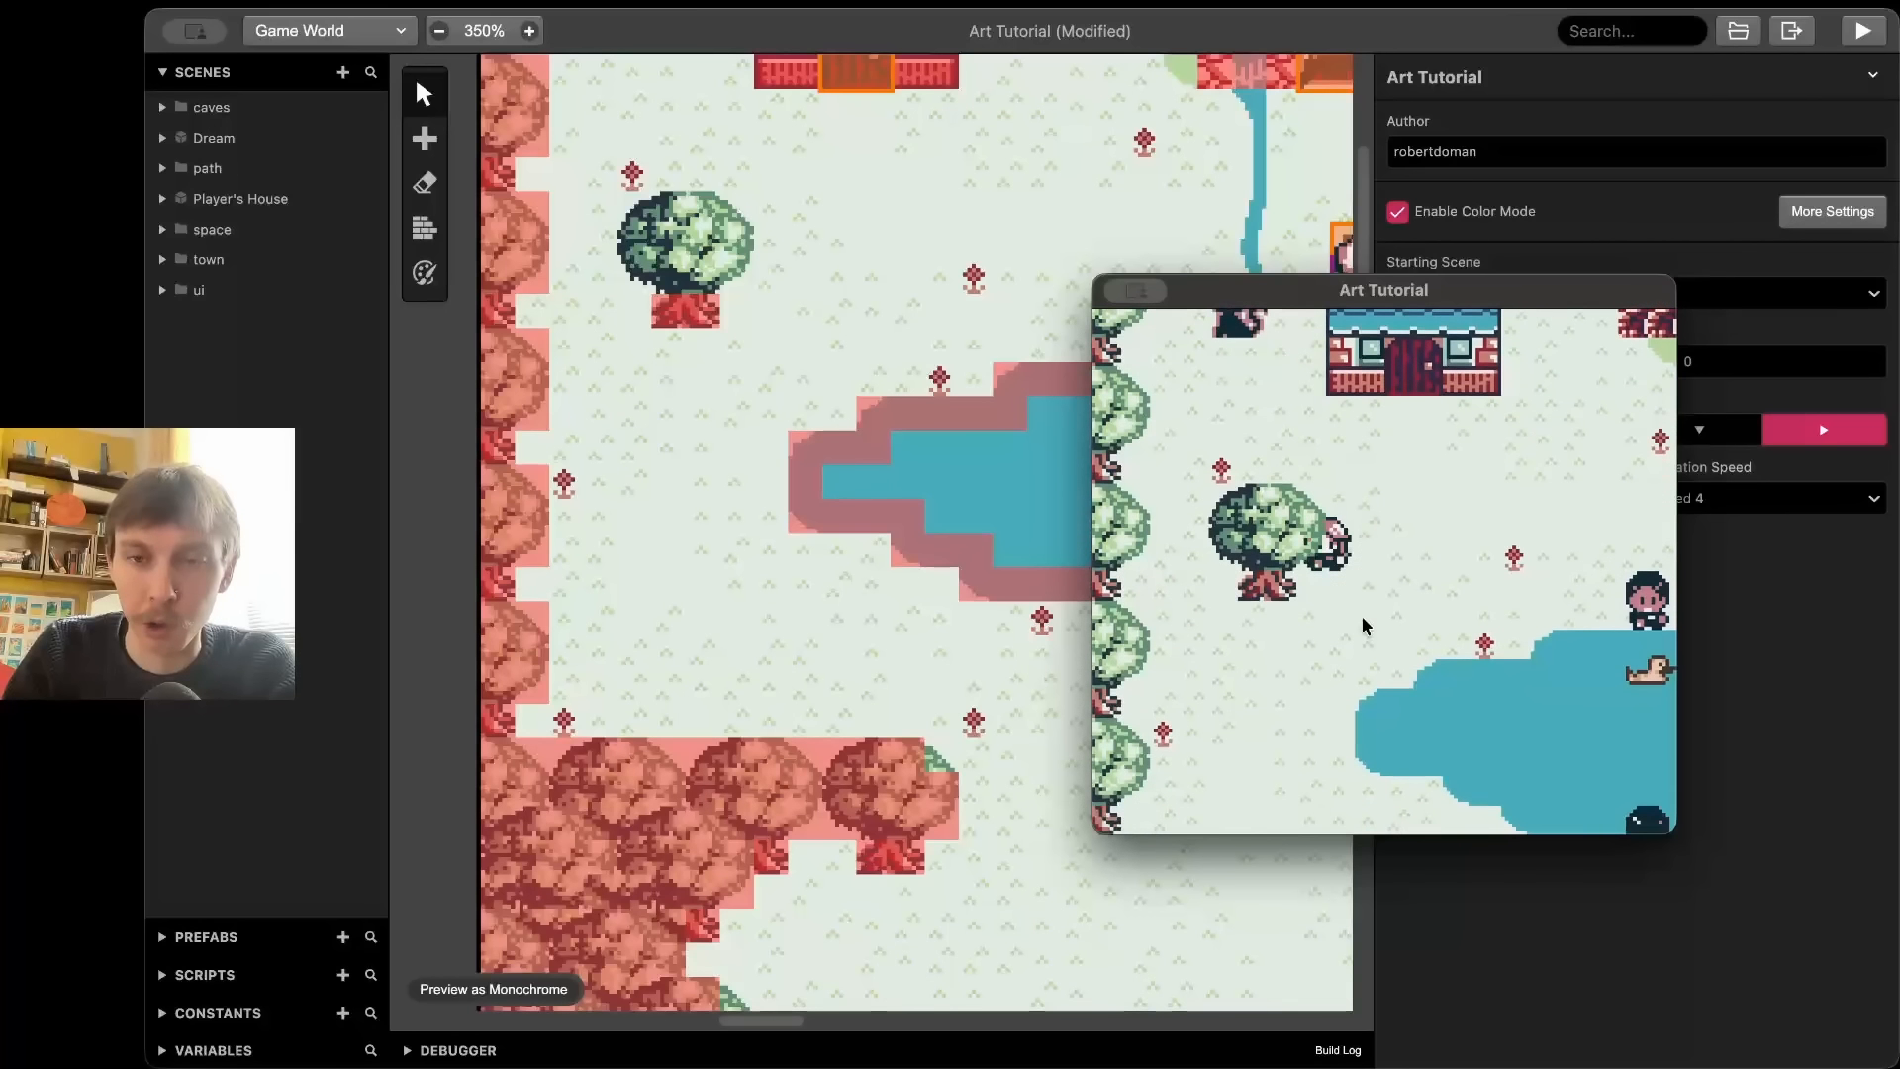
key(Right)
key(Up)
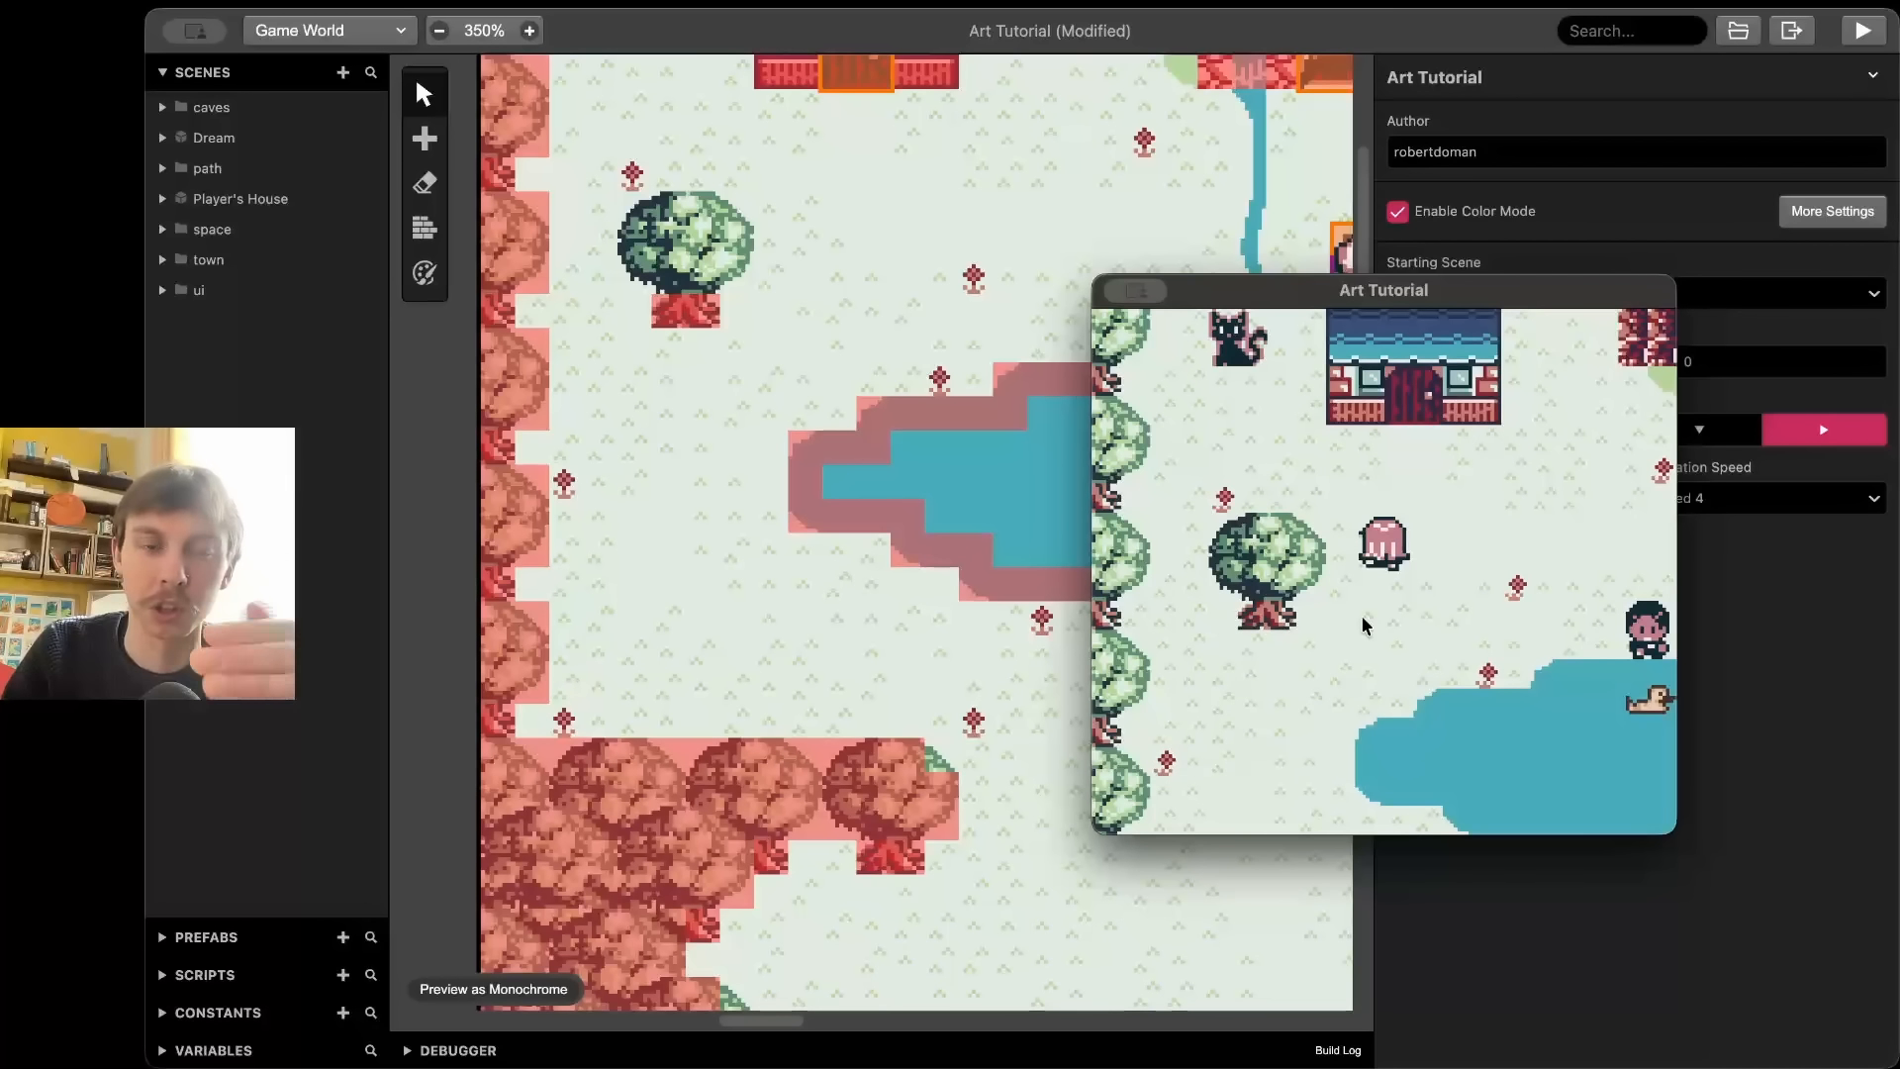
key(Left)
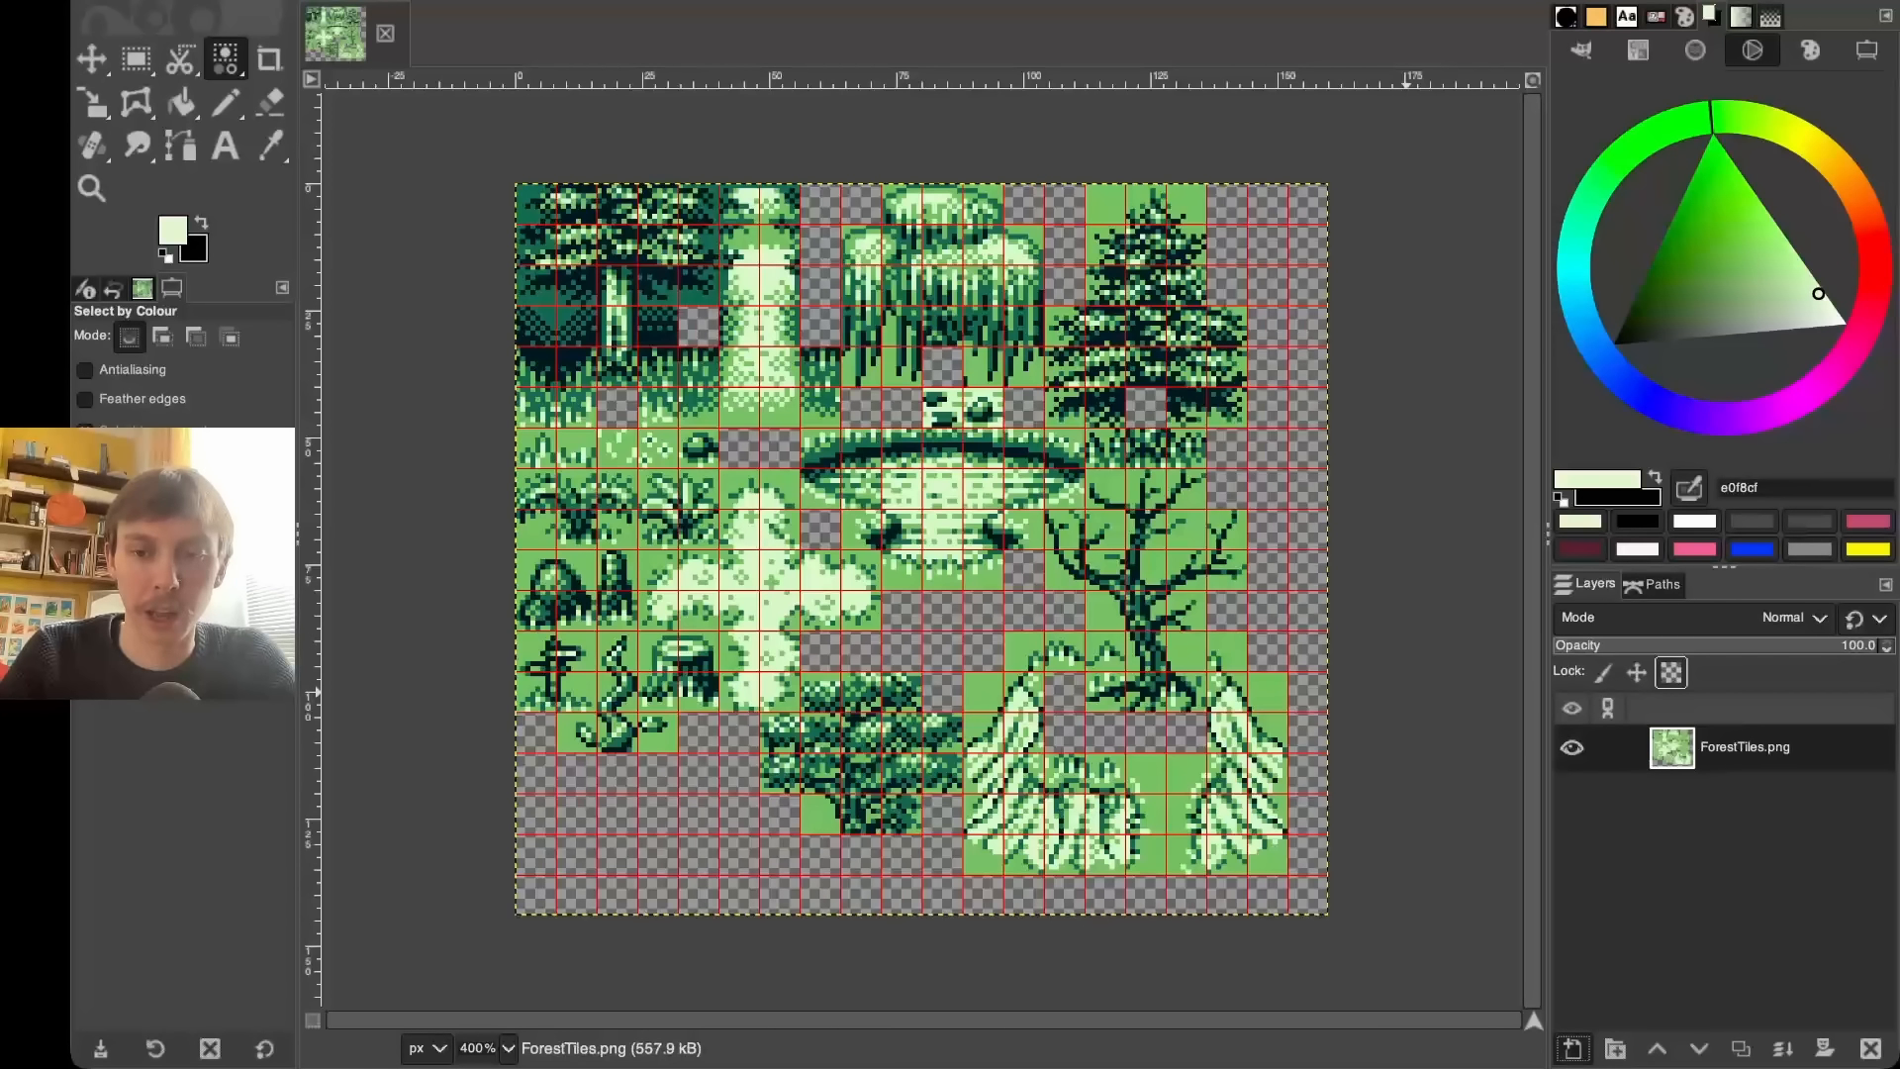
- Switch to GIMP, add a new layer above ForestTiles.png, and select the tile sheet's mid-green background by colour
shift+click(1572, 1048)
click(1745, 795)
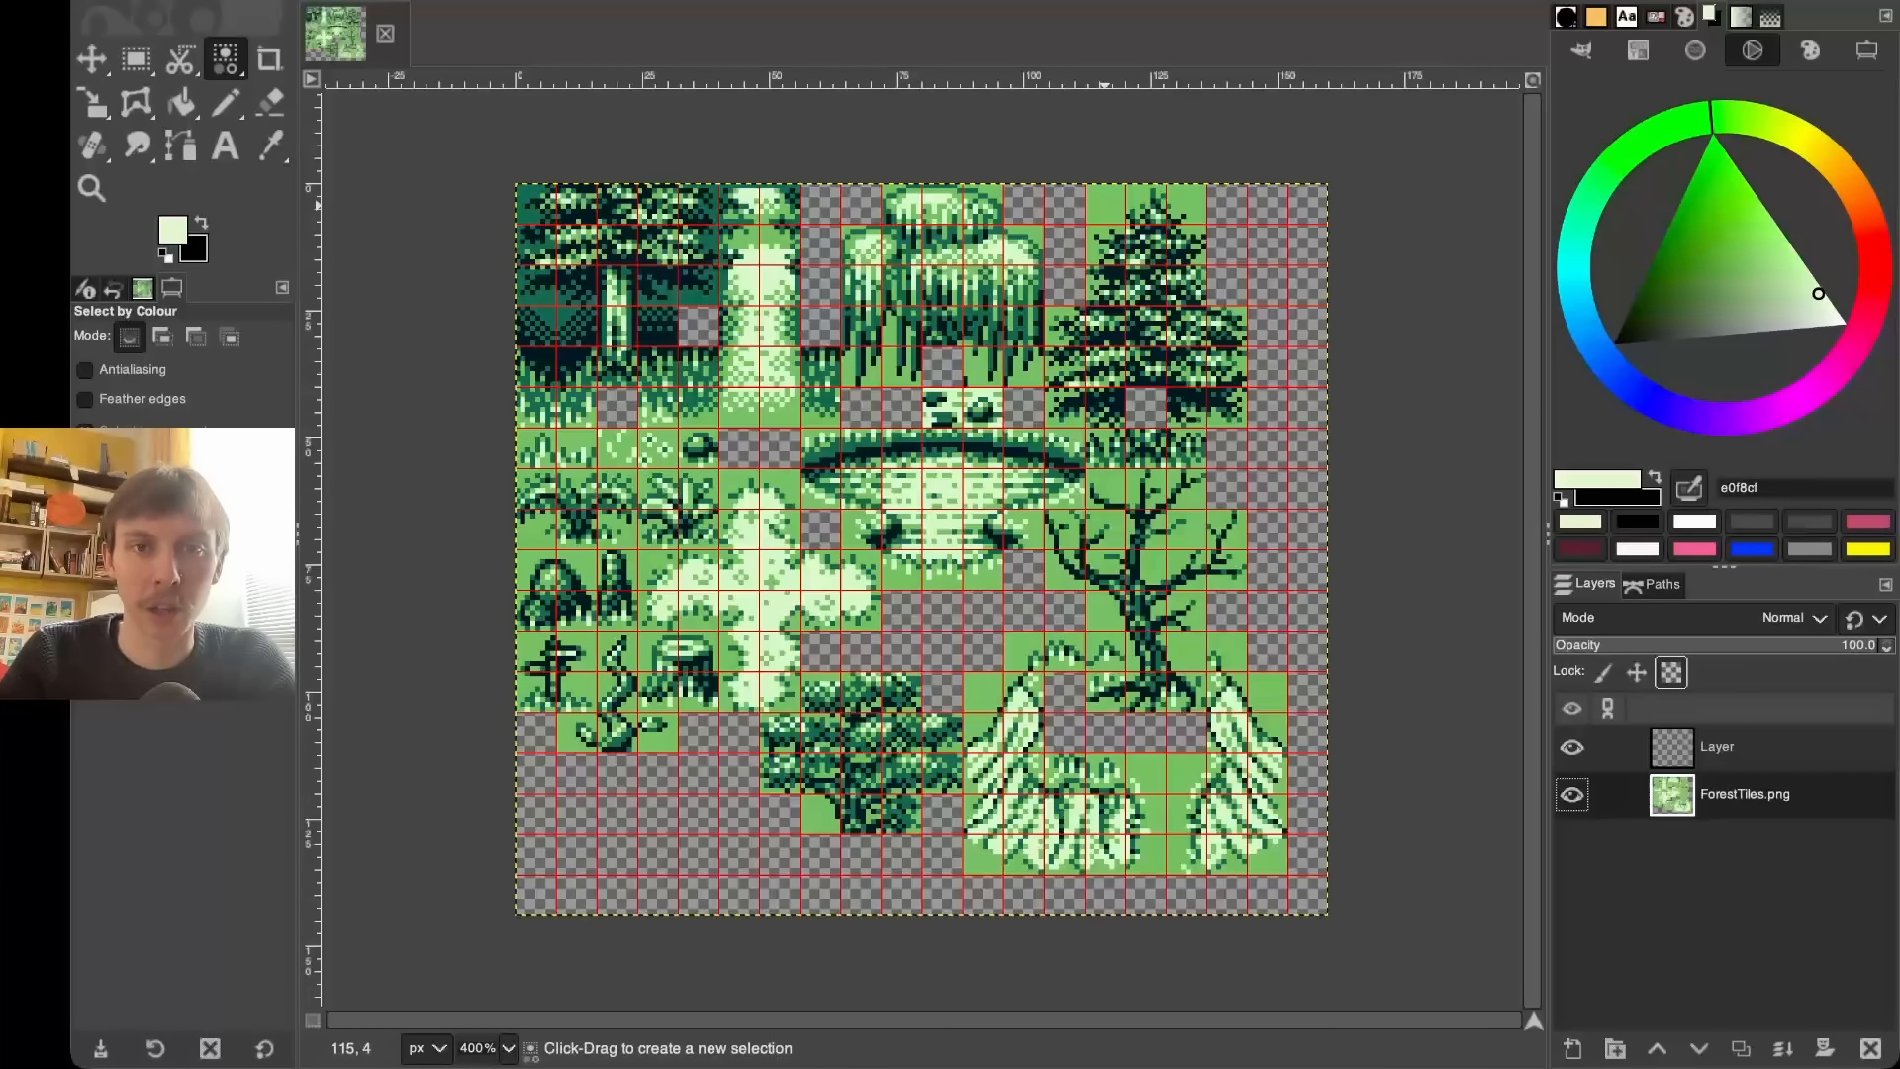
click(1106, 206)
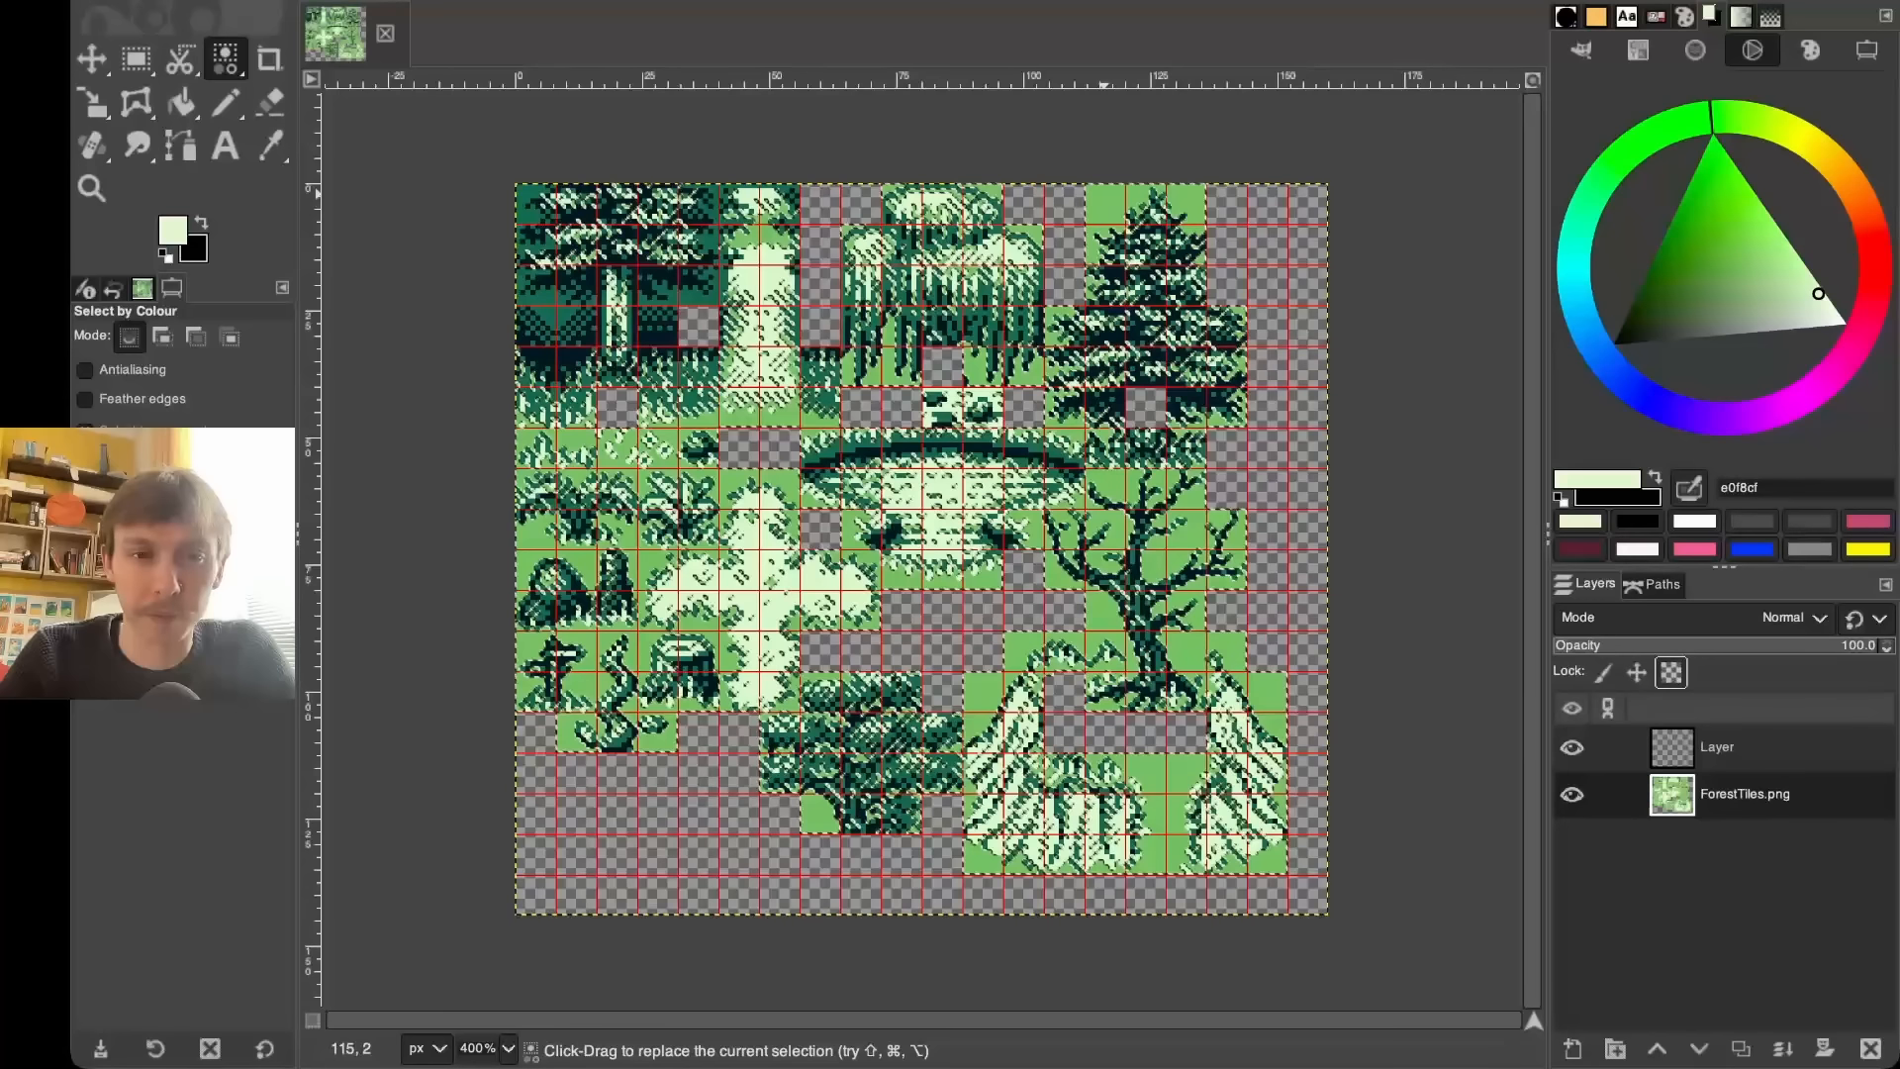
- Fill the selected mid-green background areas with the light green e0f8cf on the empty layer above ForestTiles.png
key(n)
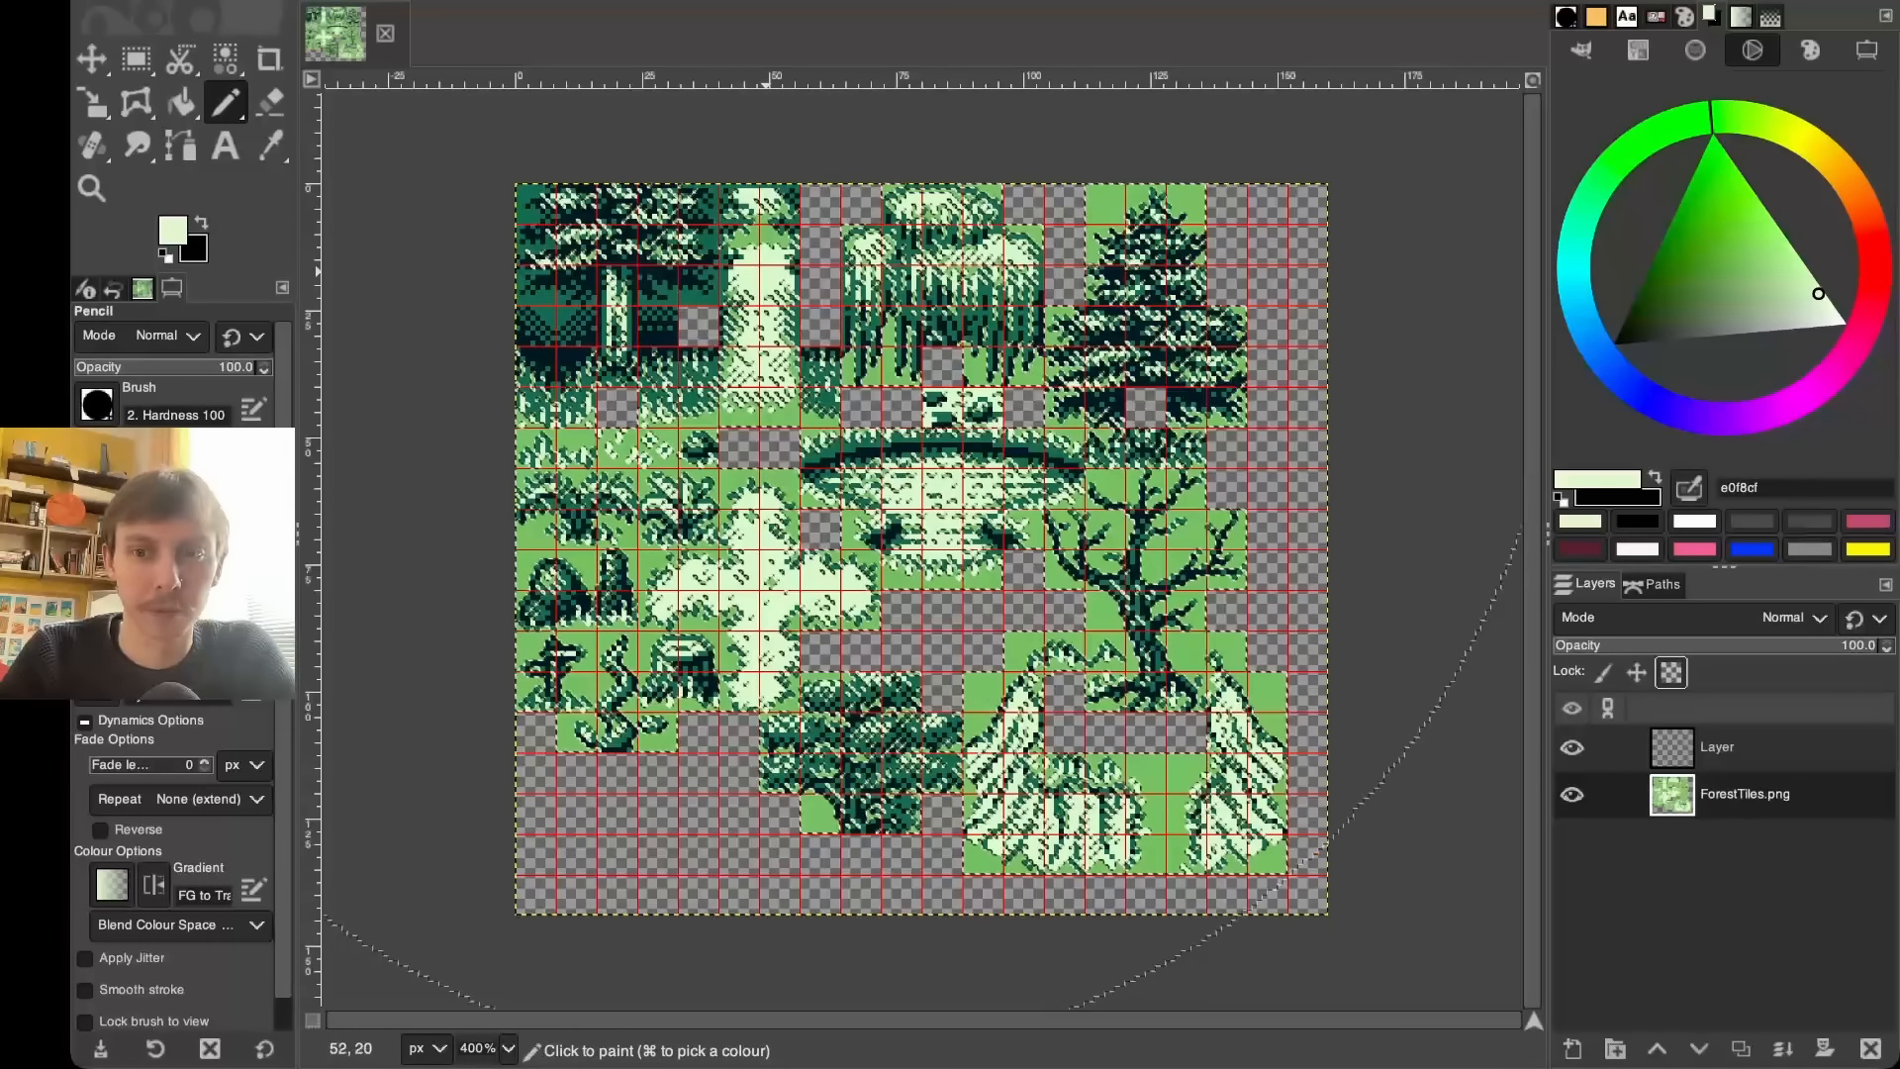
click(1722, 747)
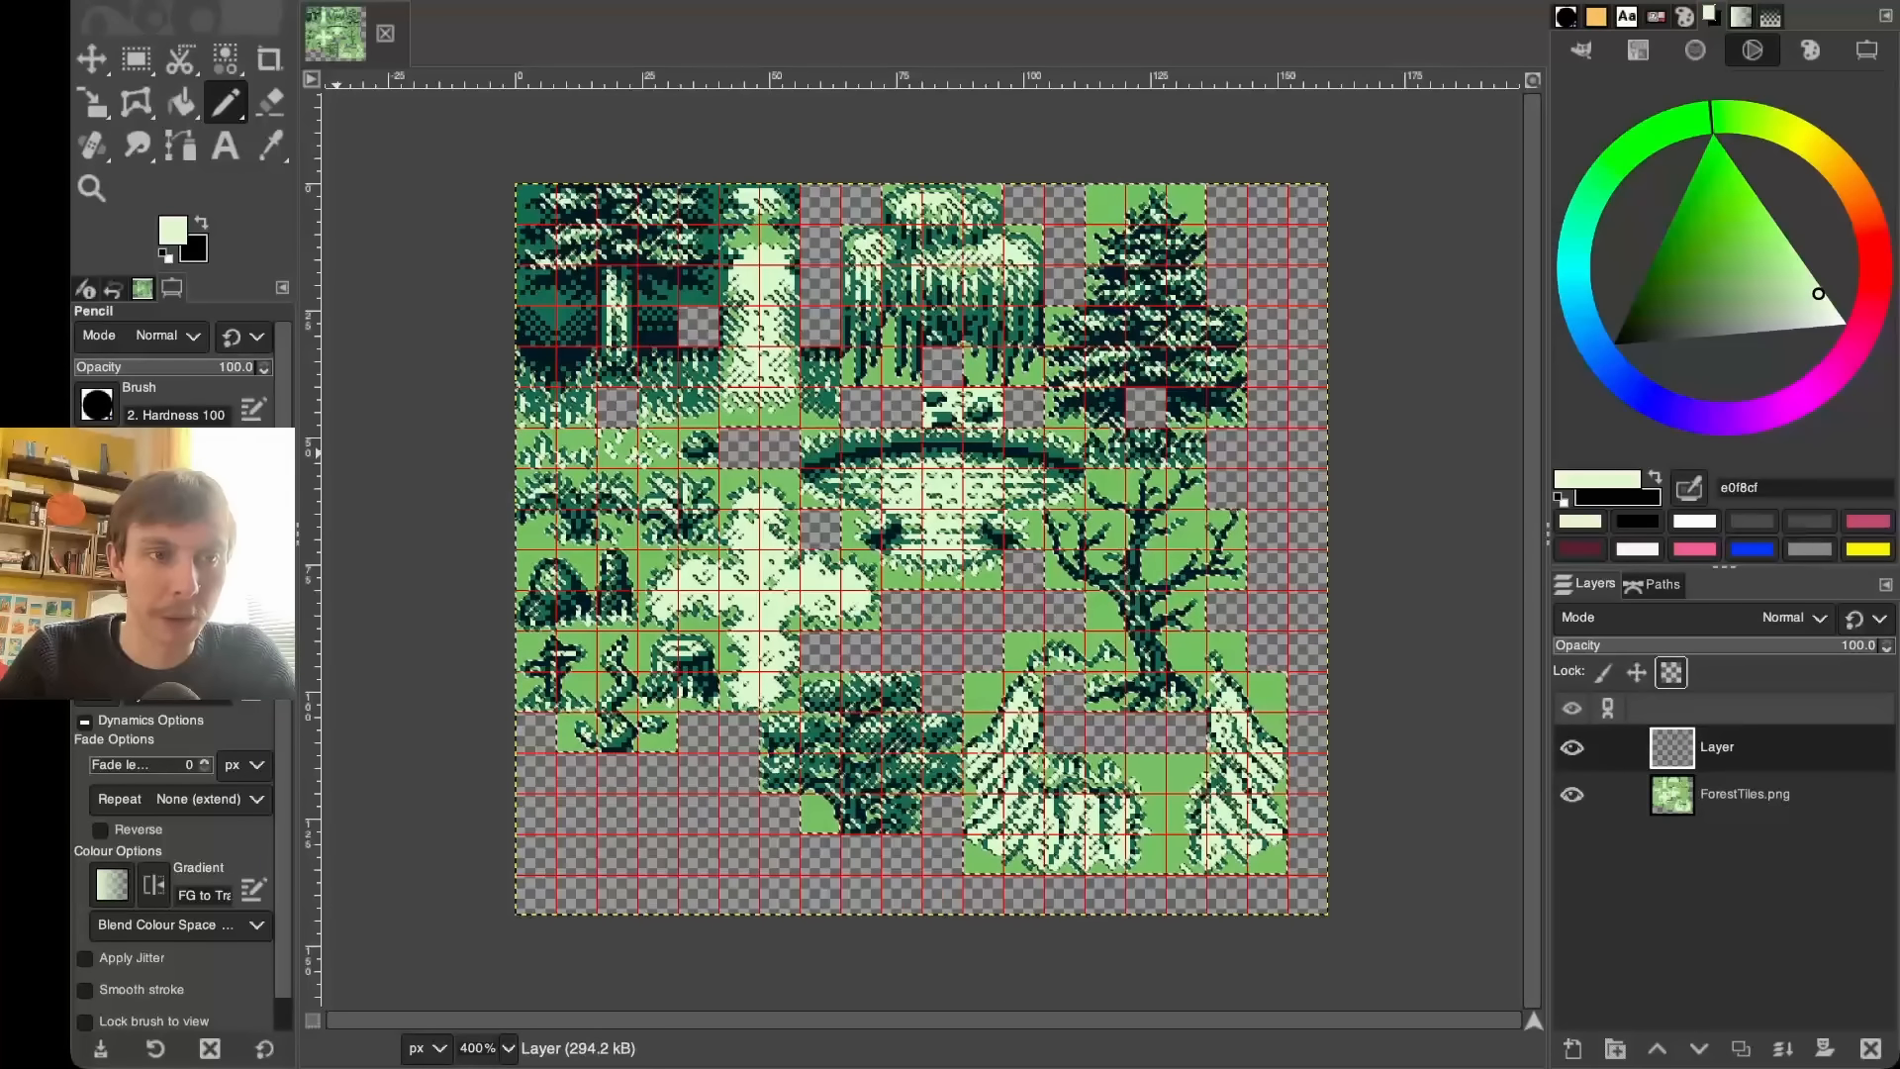
click(687, 505)
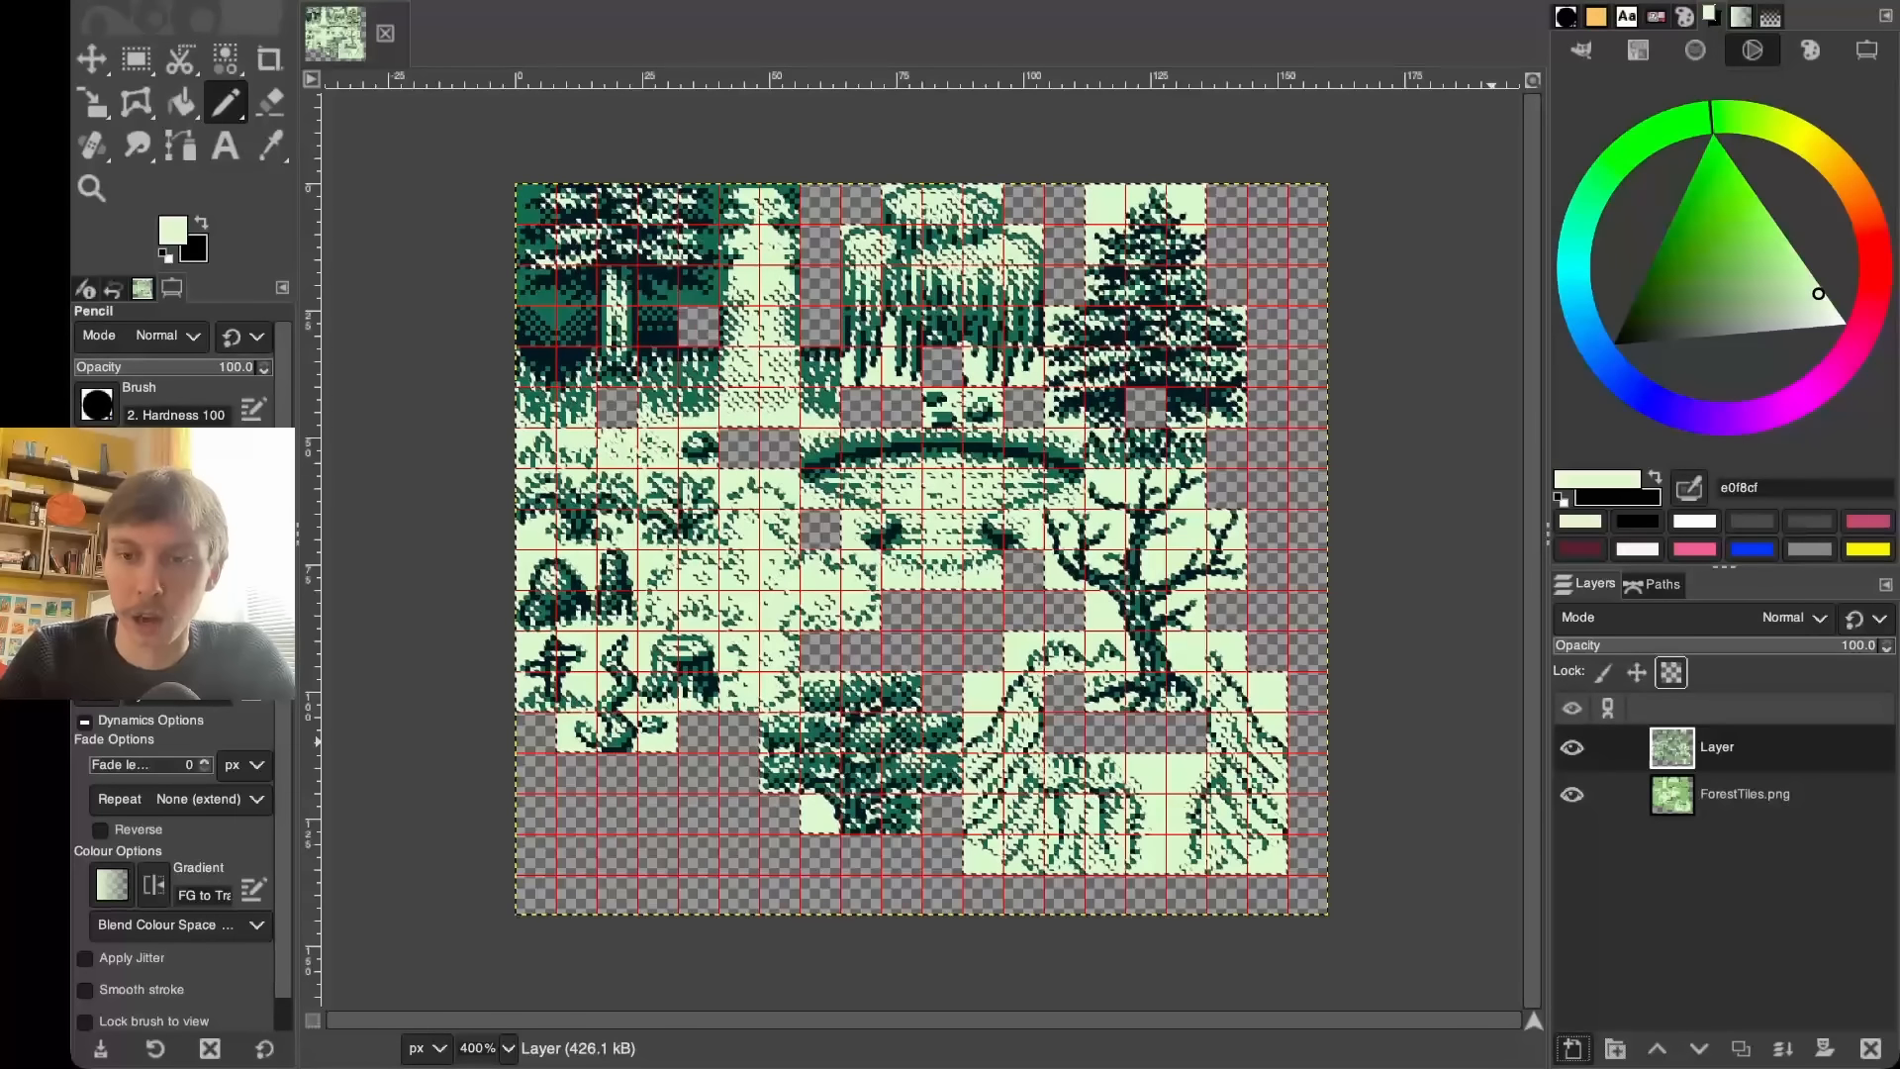
- Add another layer on top, hide the light-green fill layer, and select the lightest green of ForestTiles.png by colour
shift+click(1573, 1048)
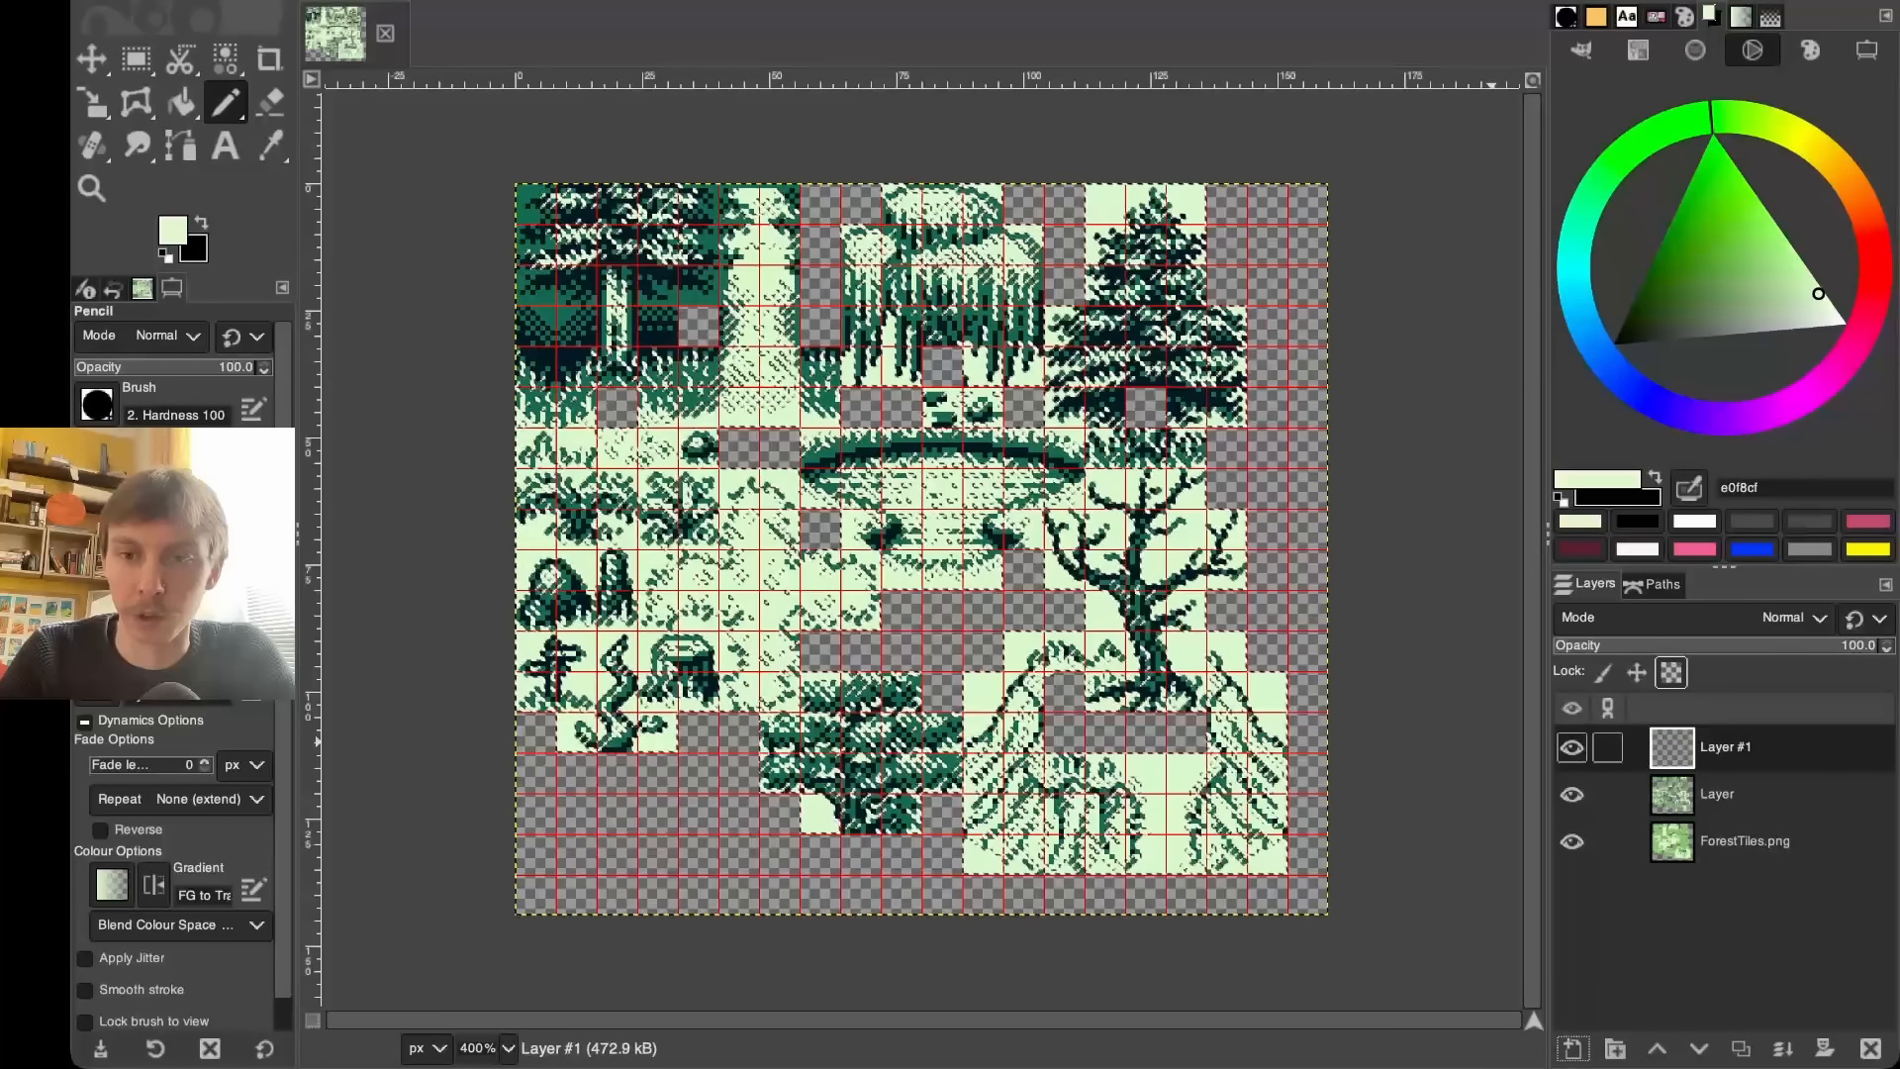
click(1572, 794)
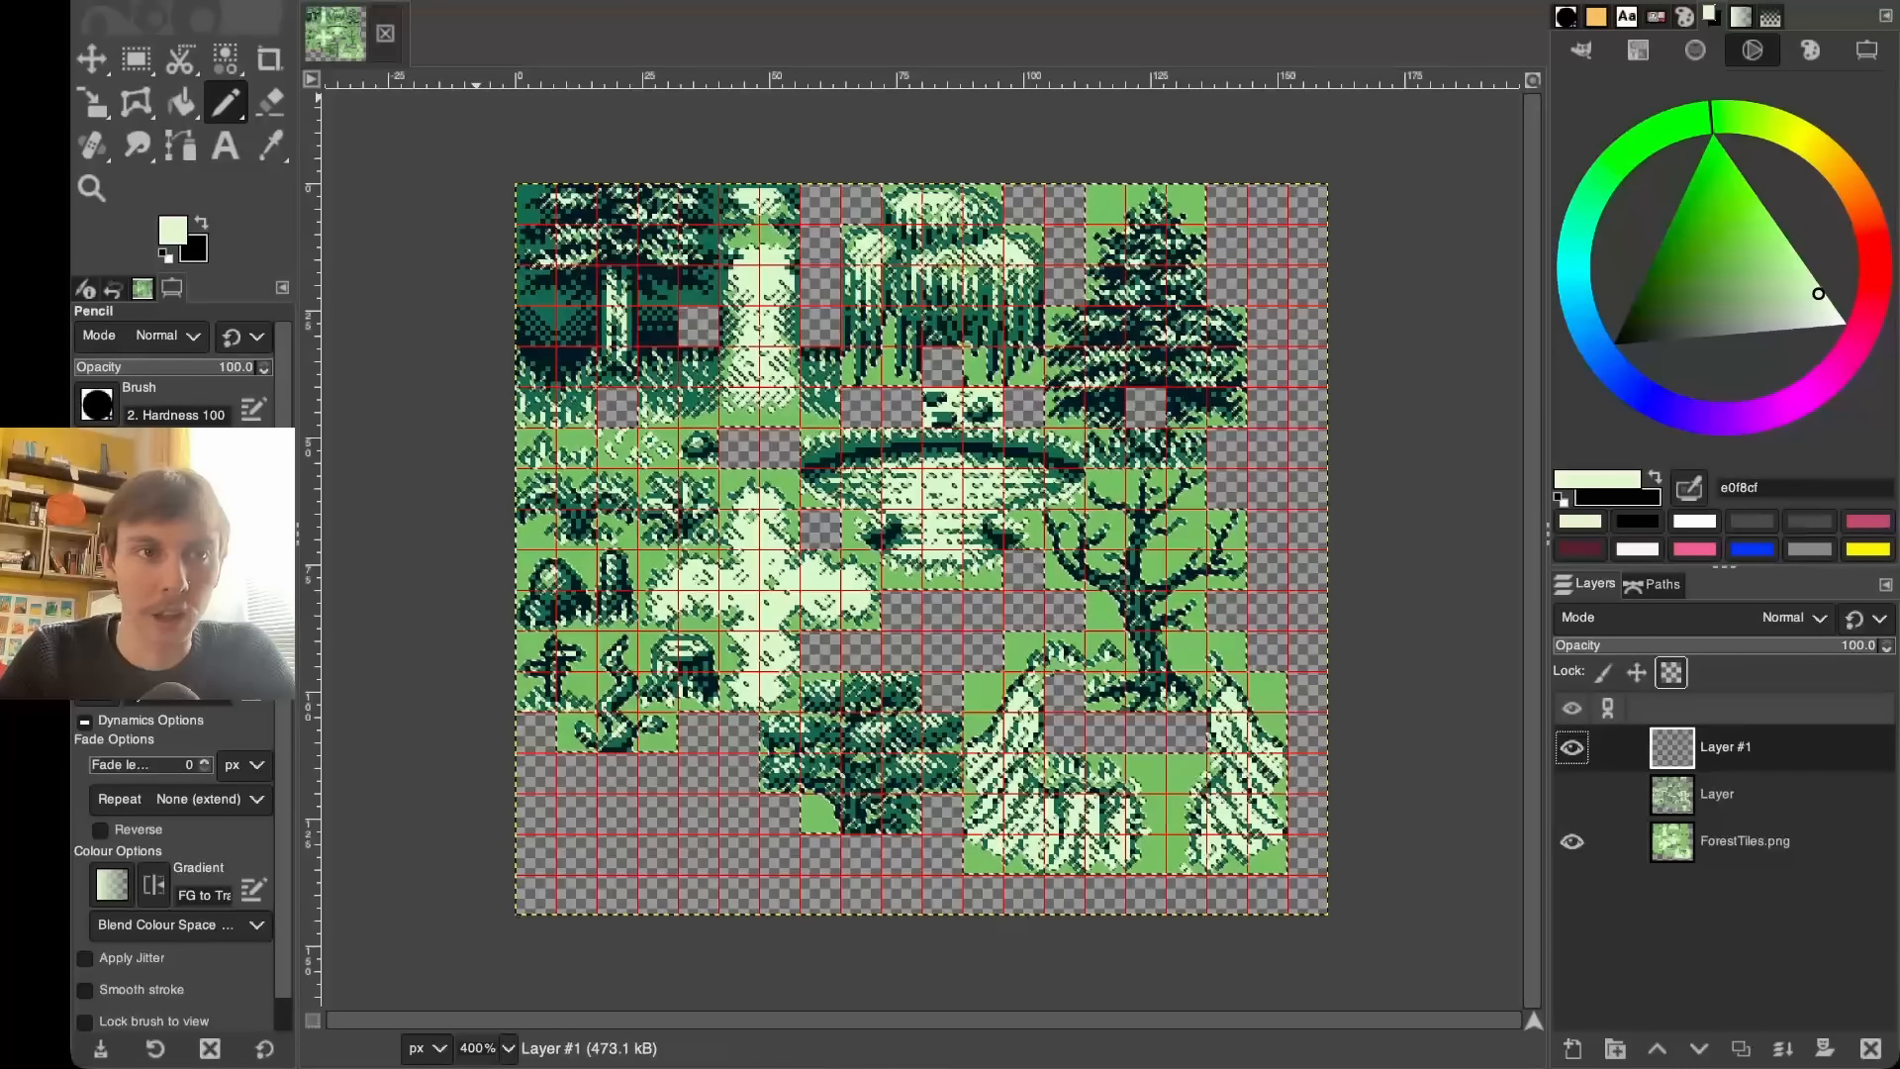
click(226, 60)
click(725, 272)
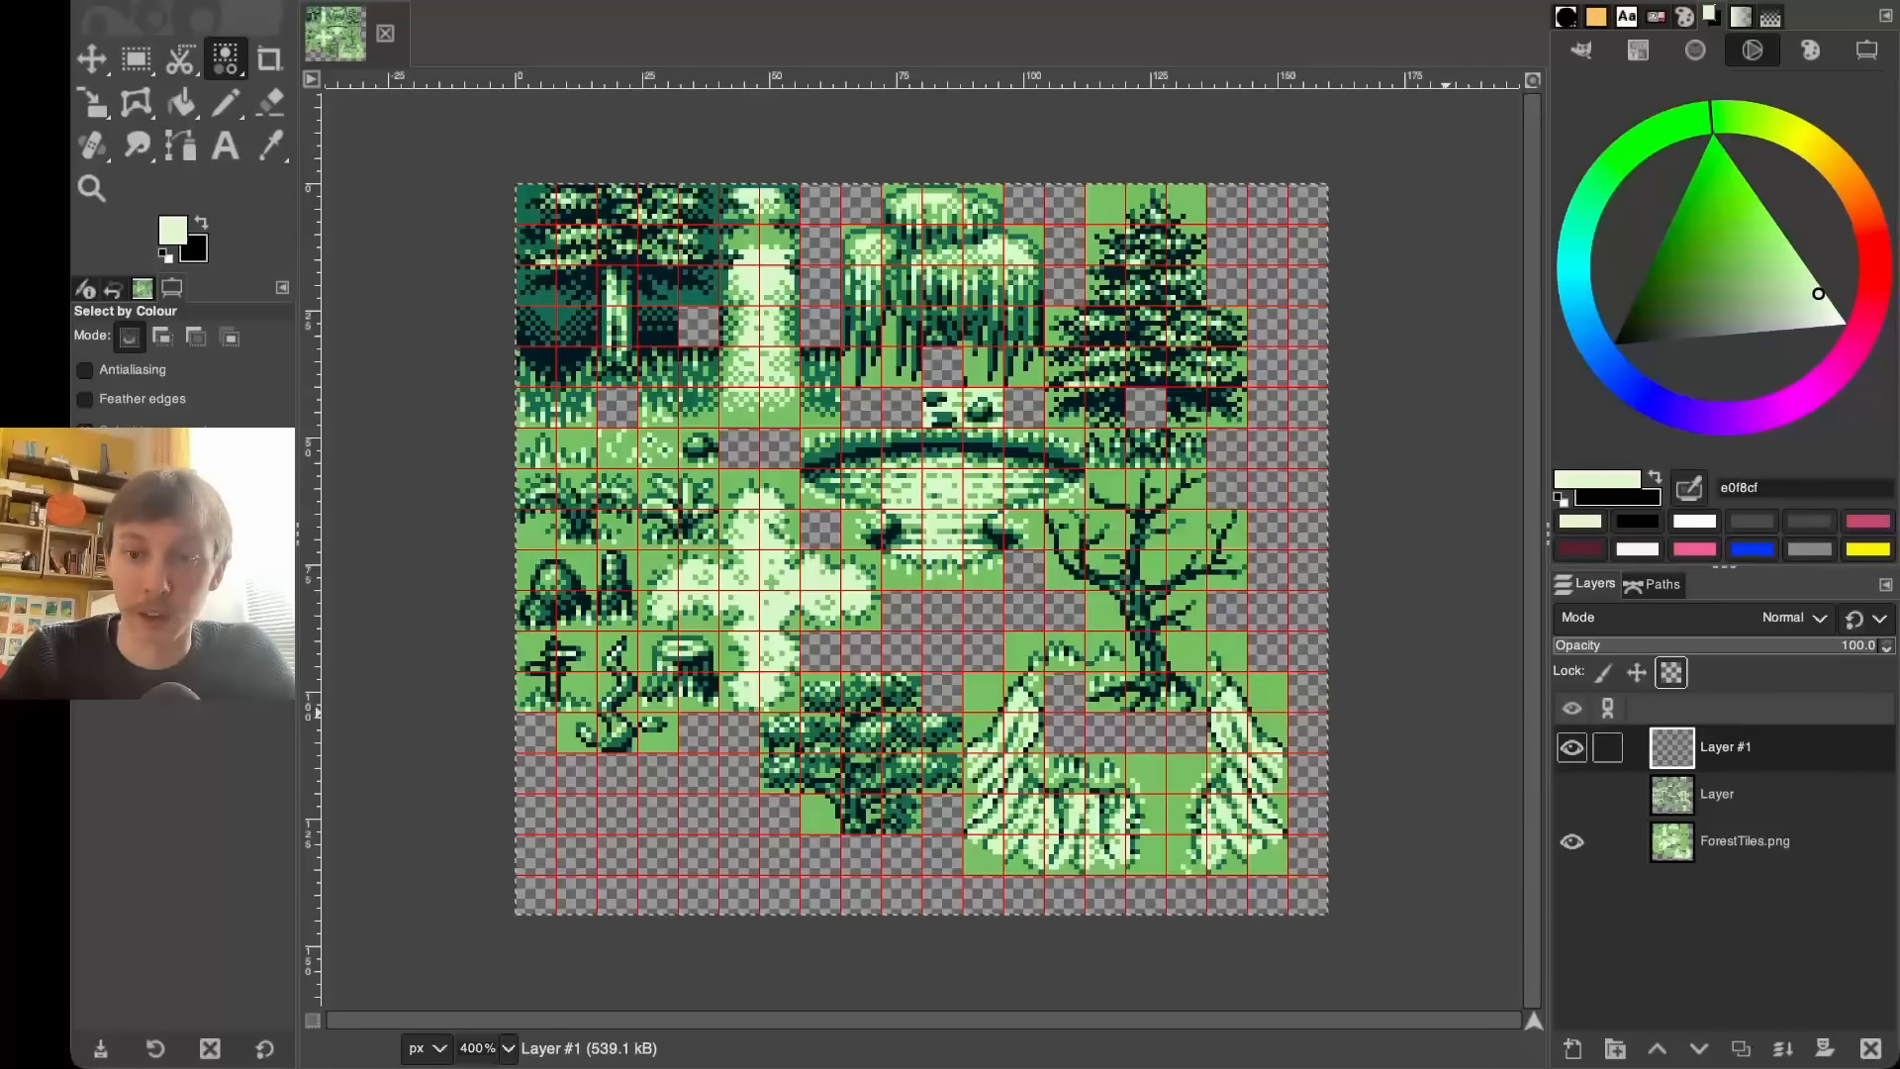
click(1682, 842)
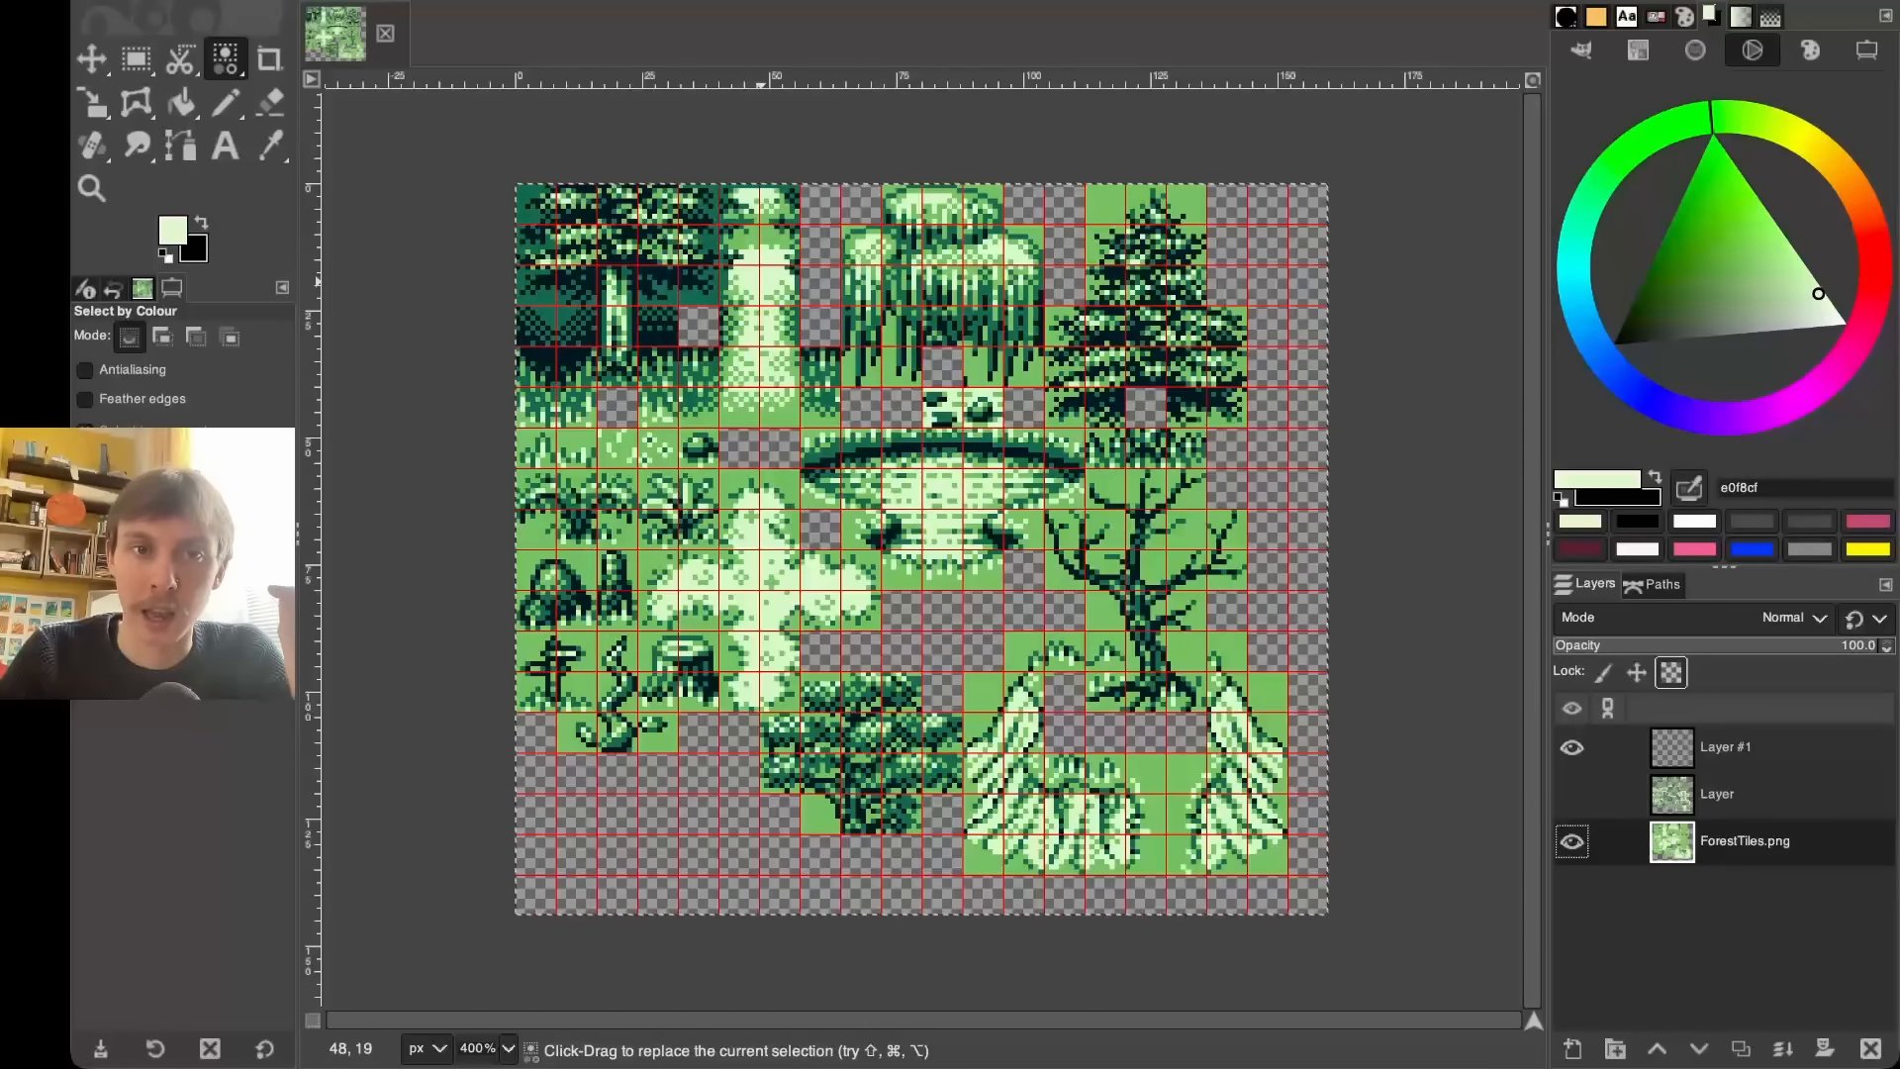
click(763, 281)
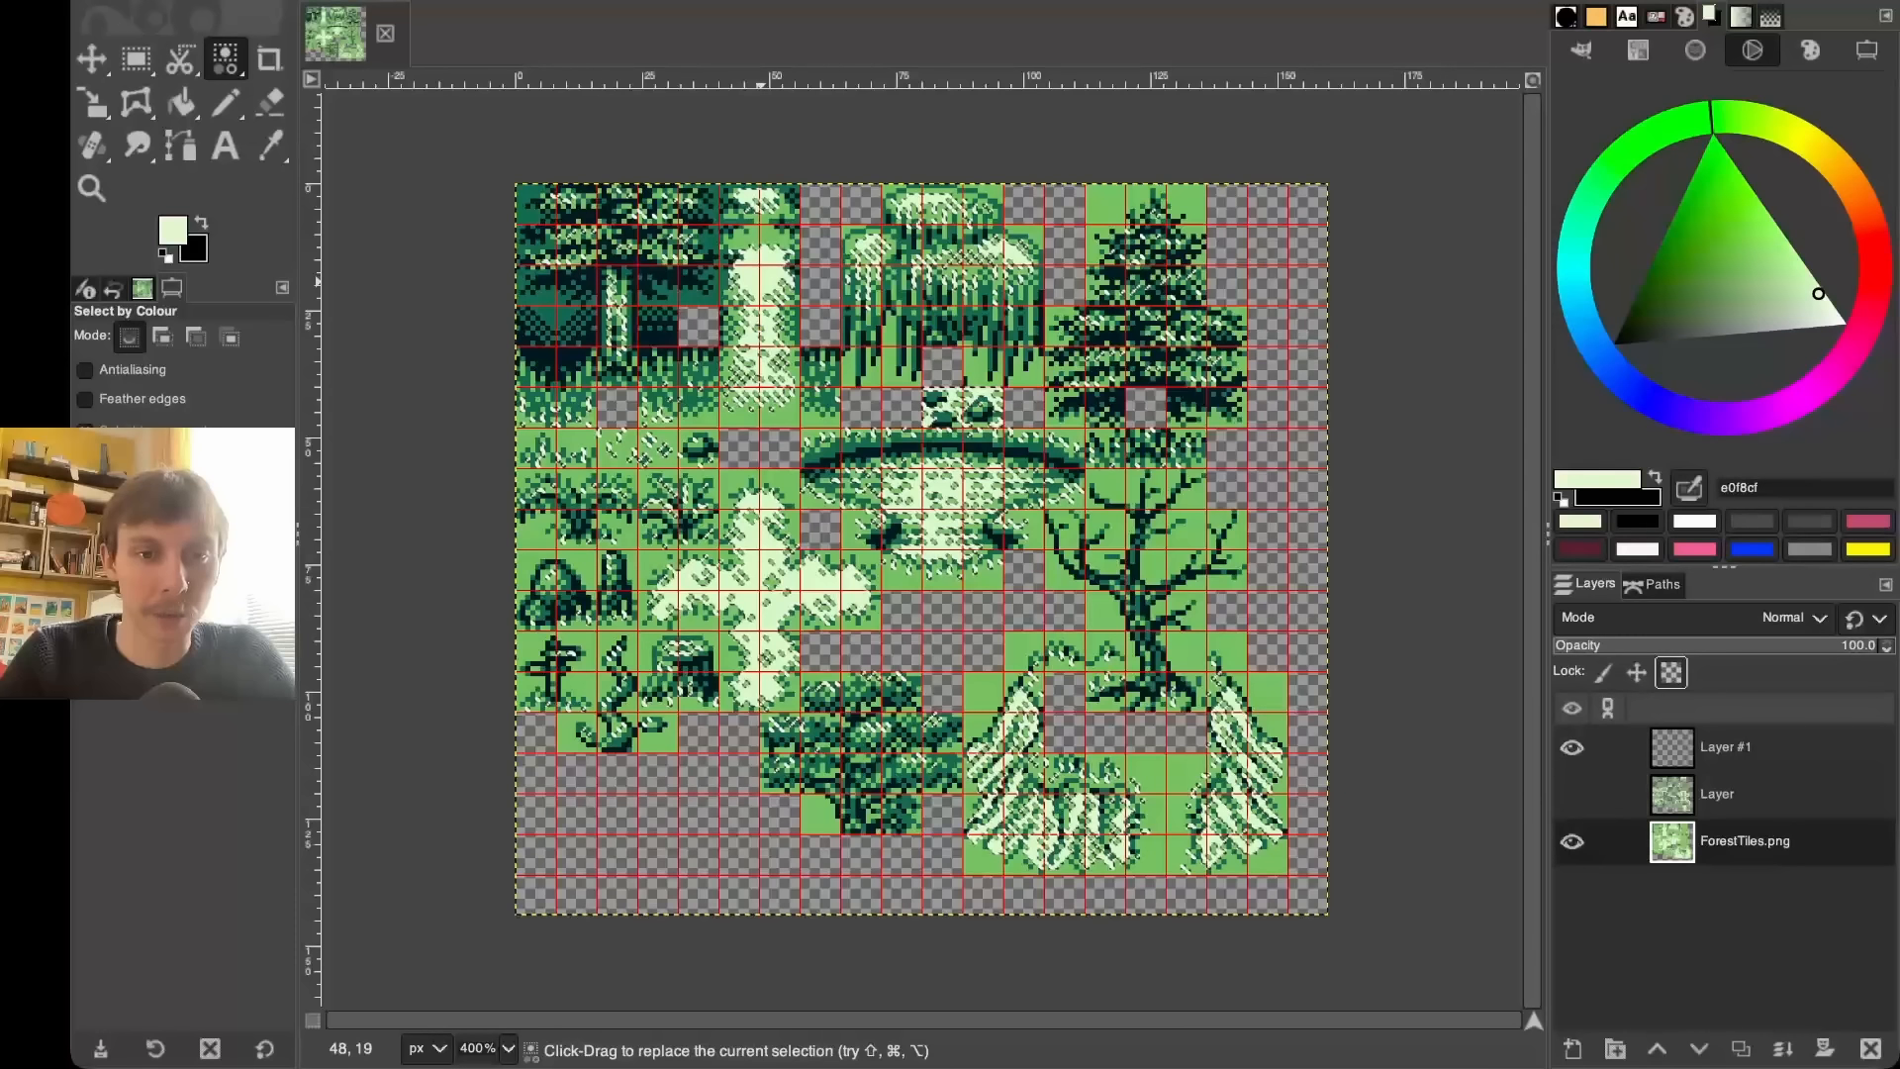
- Fill the selection on the top layer with mid-green 86c06c sampled from ForestTiles.png, and show the light-green fill layer again
key(n)
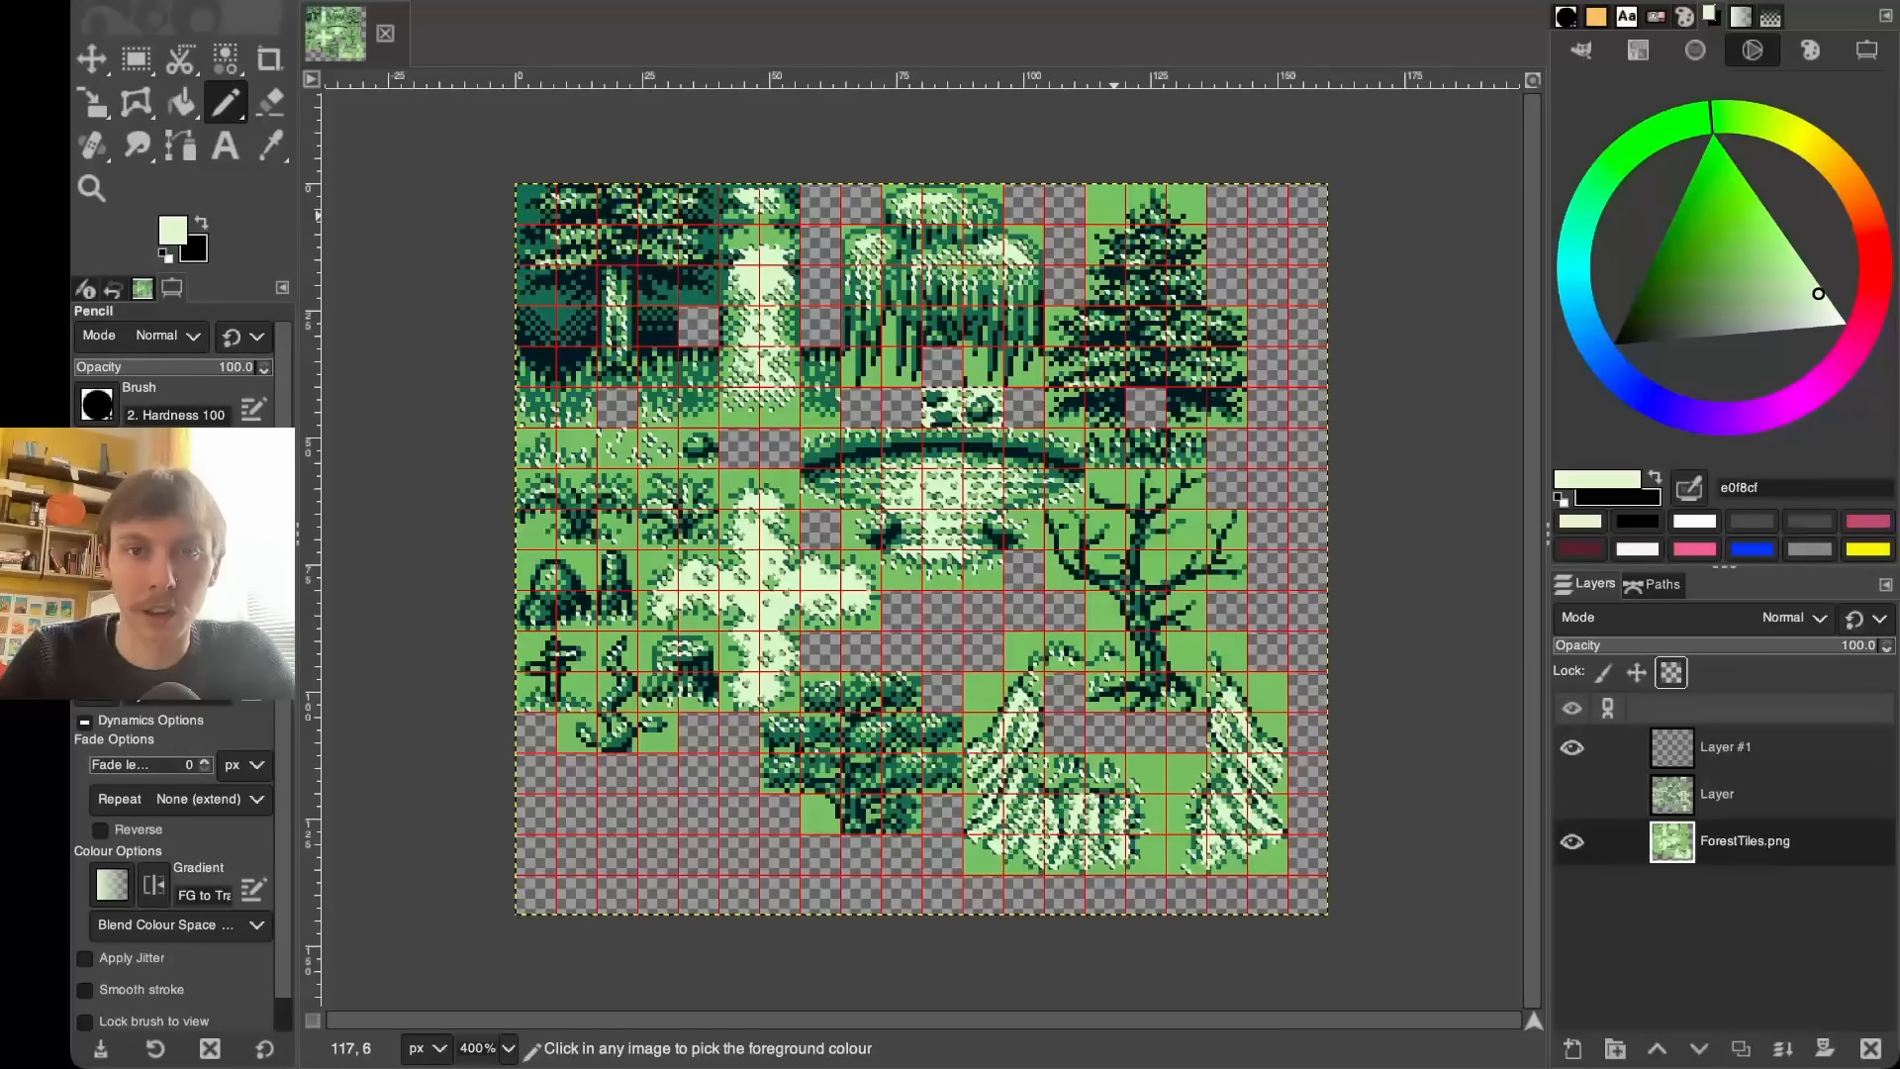
ctrl+click(1110, 212)
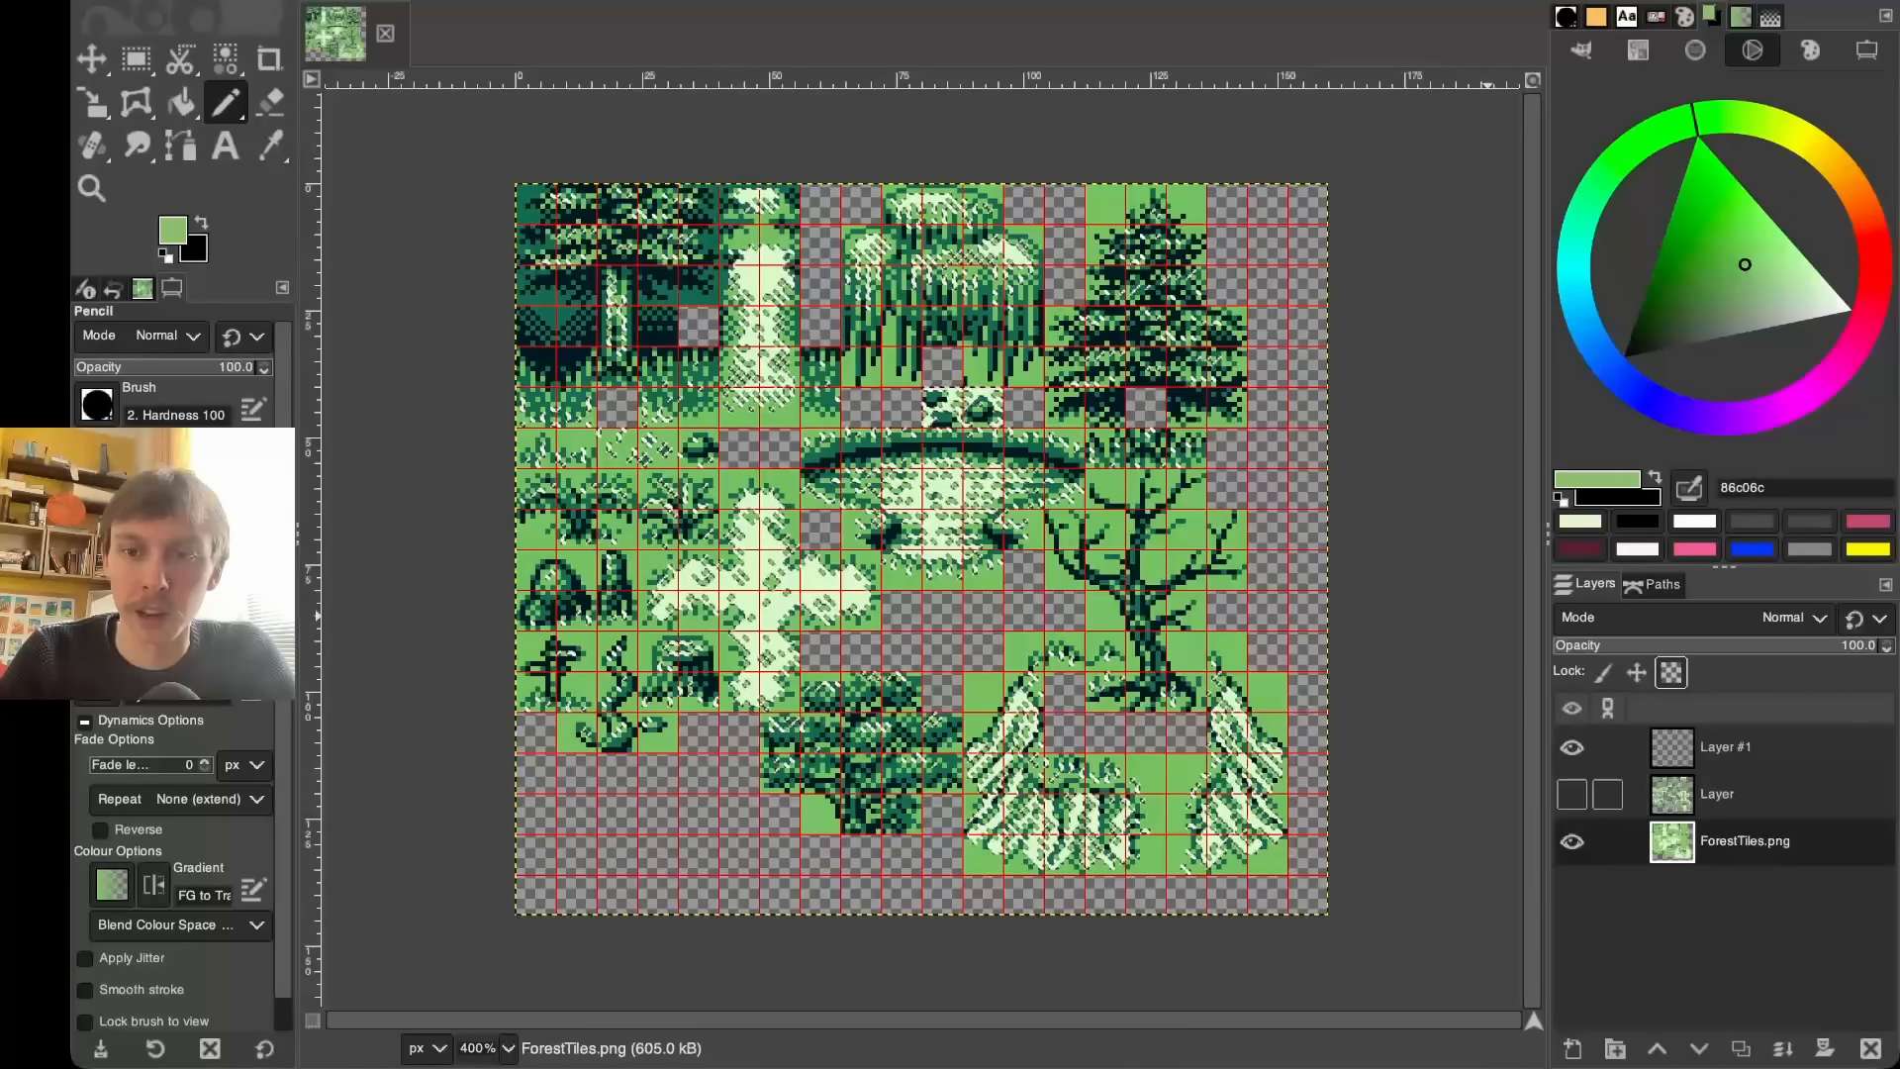
click(1689, 748)
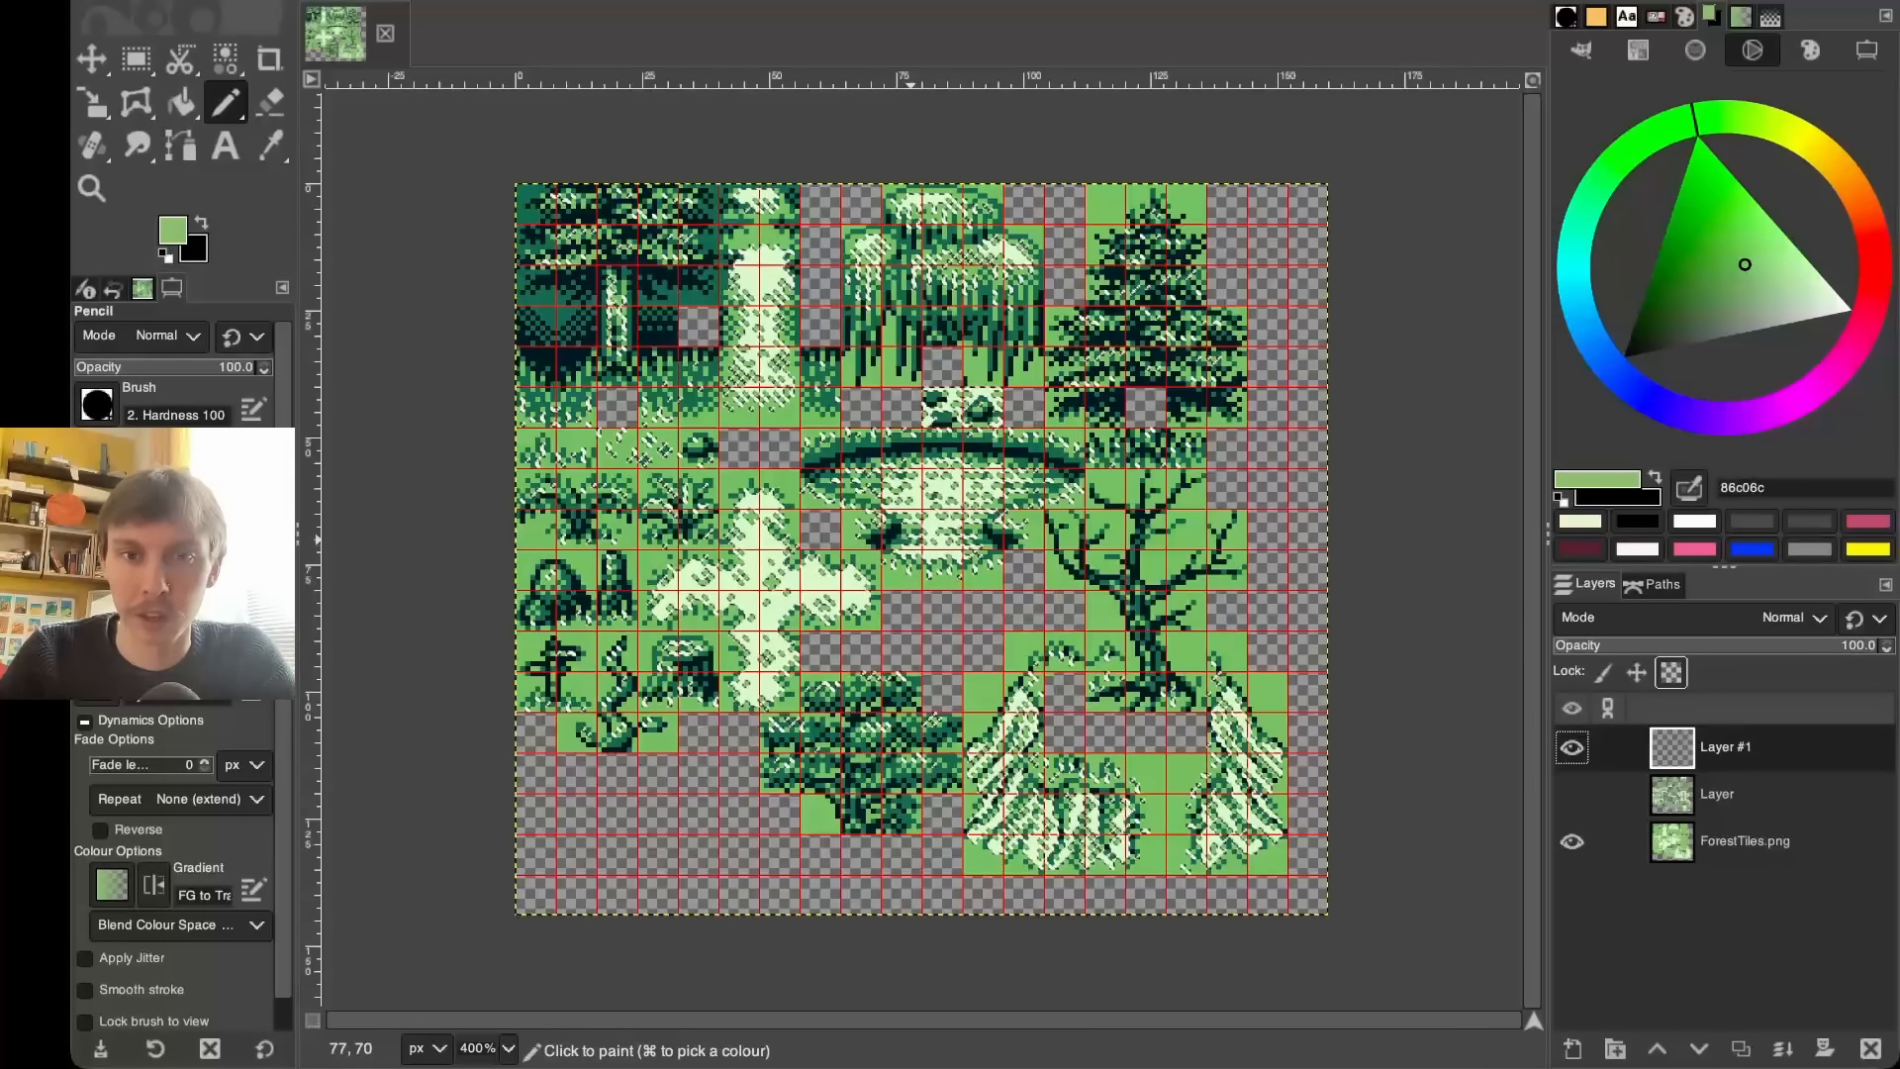
key(ctrl+comma)
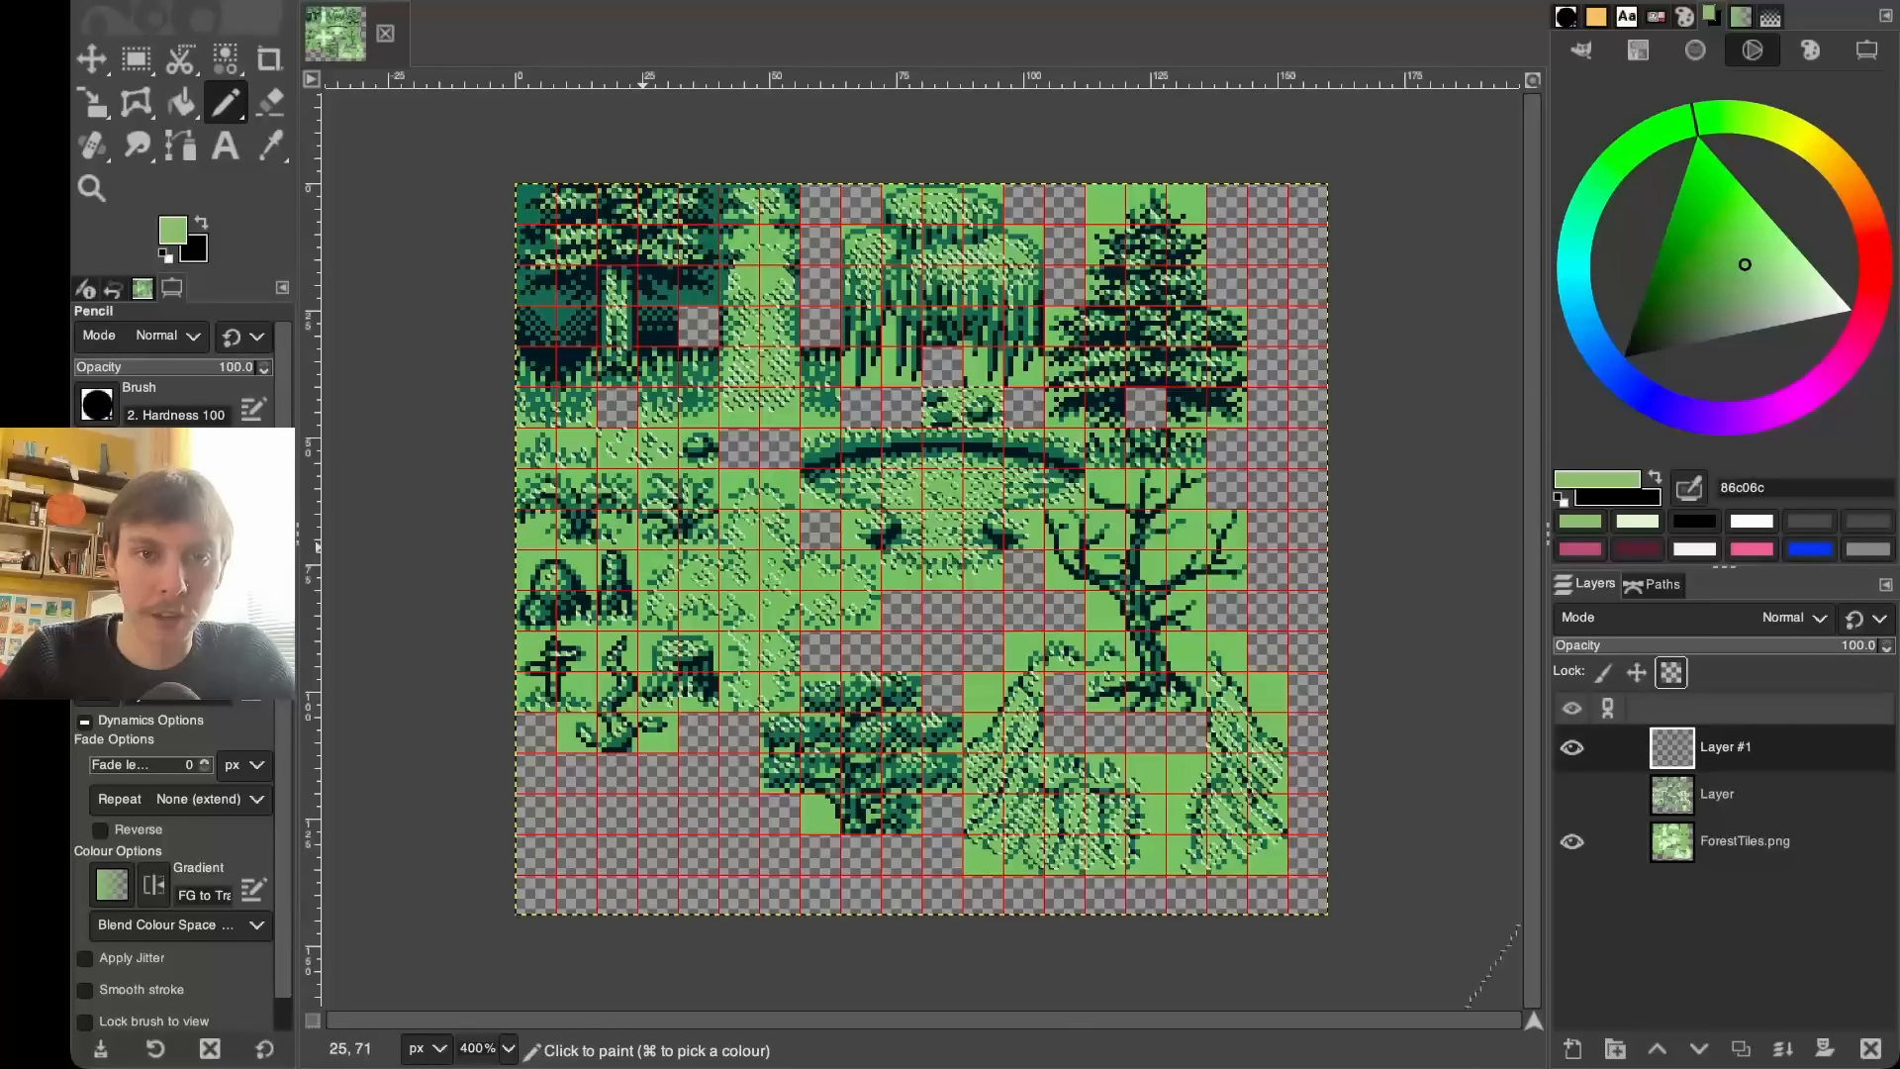
click(745, 361)
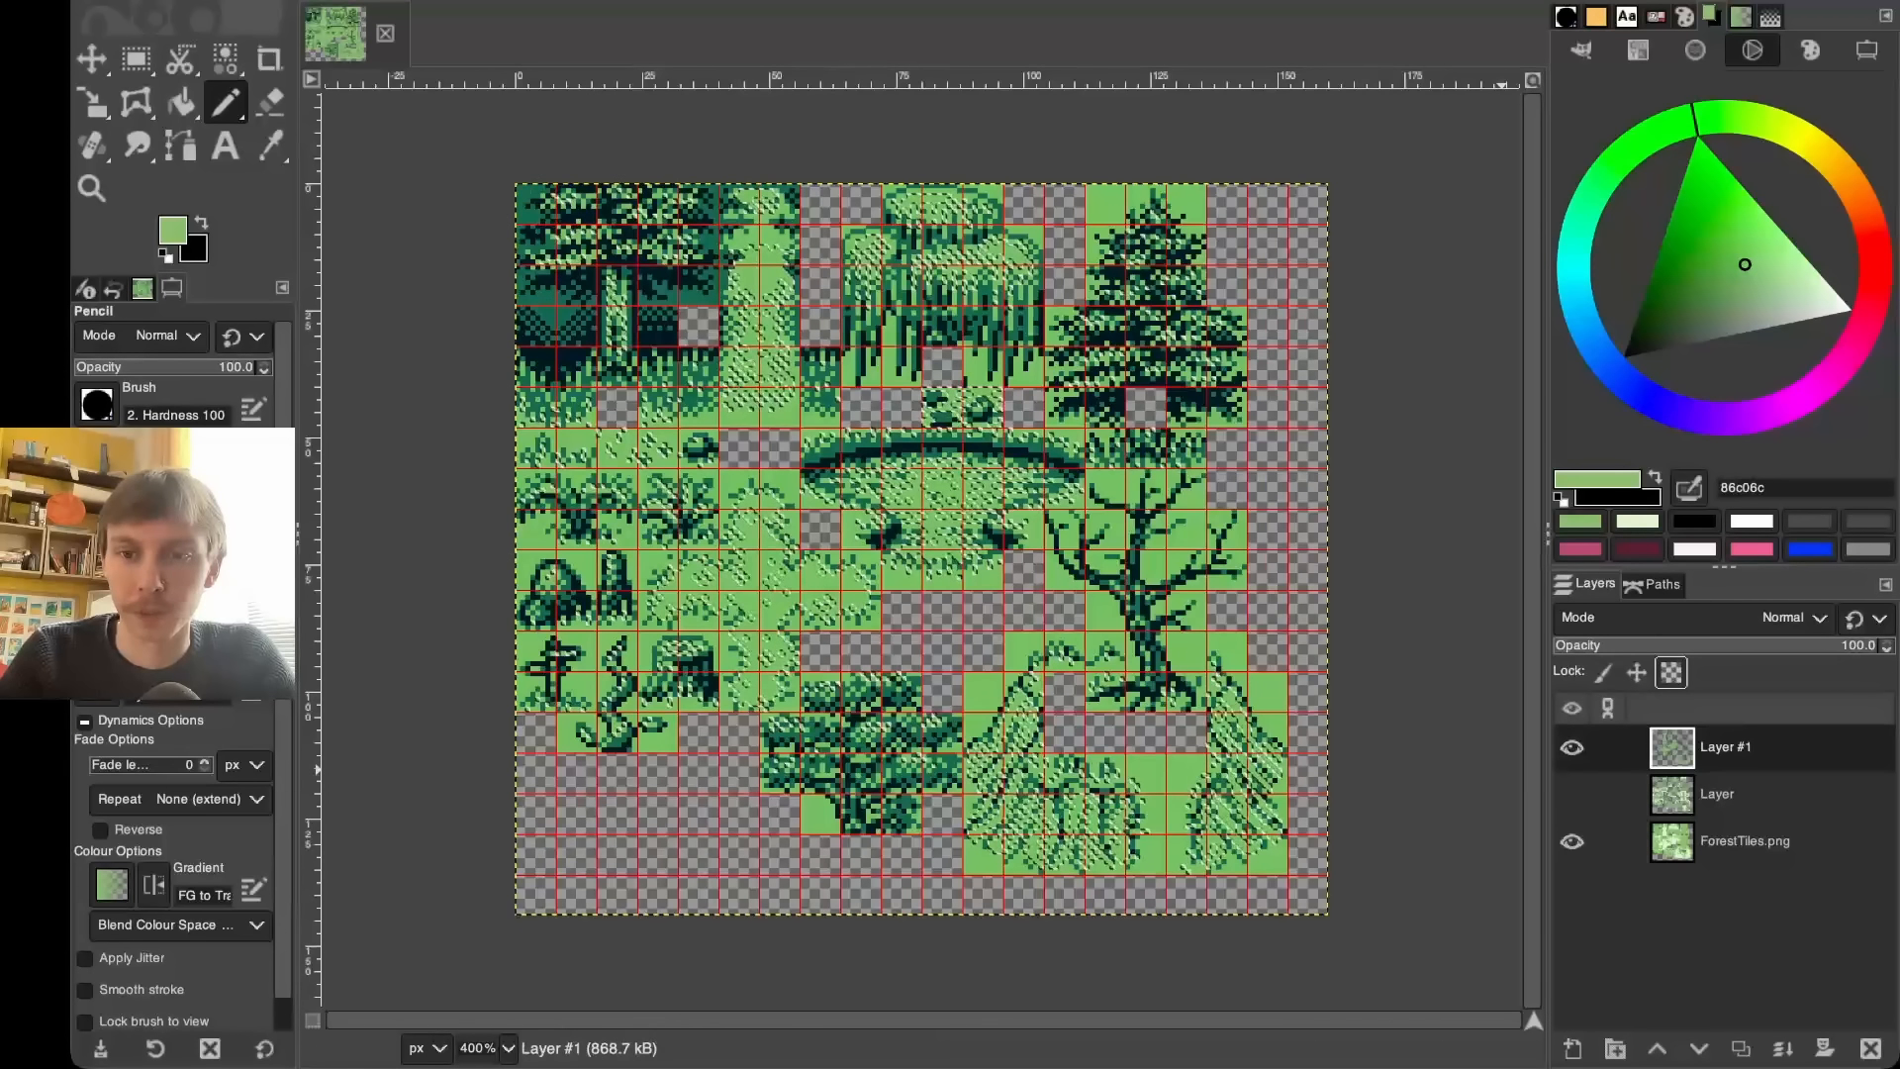
click(1572, 793)
click(1572, 794)
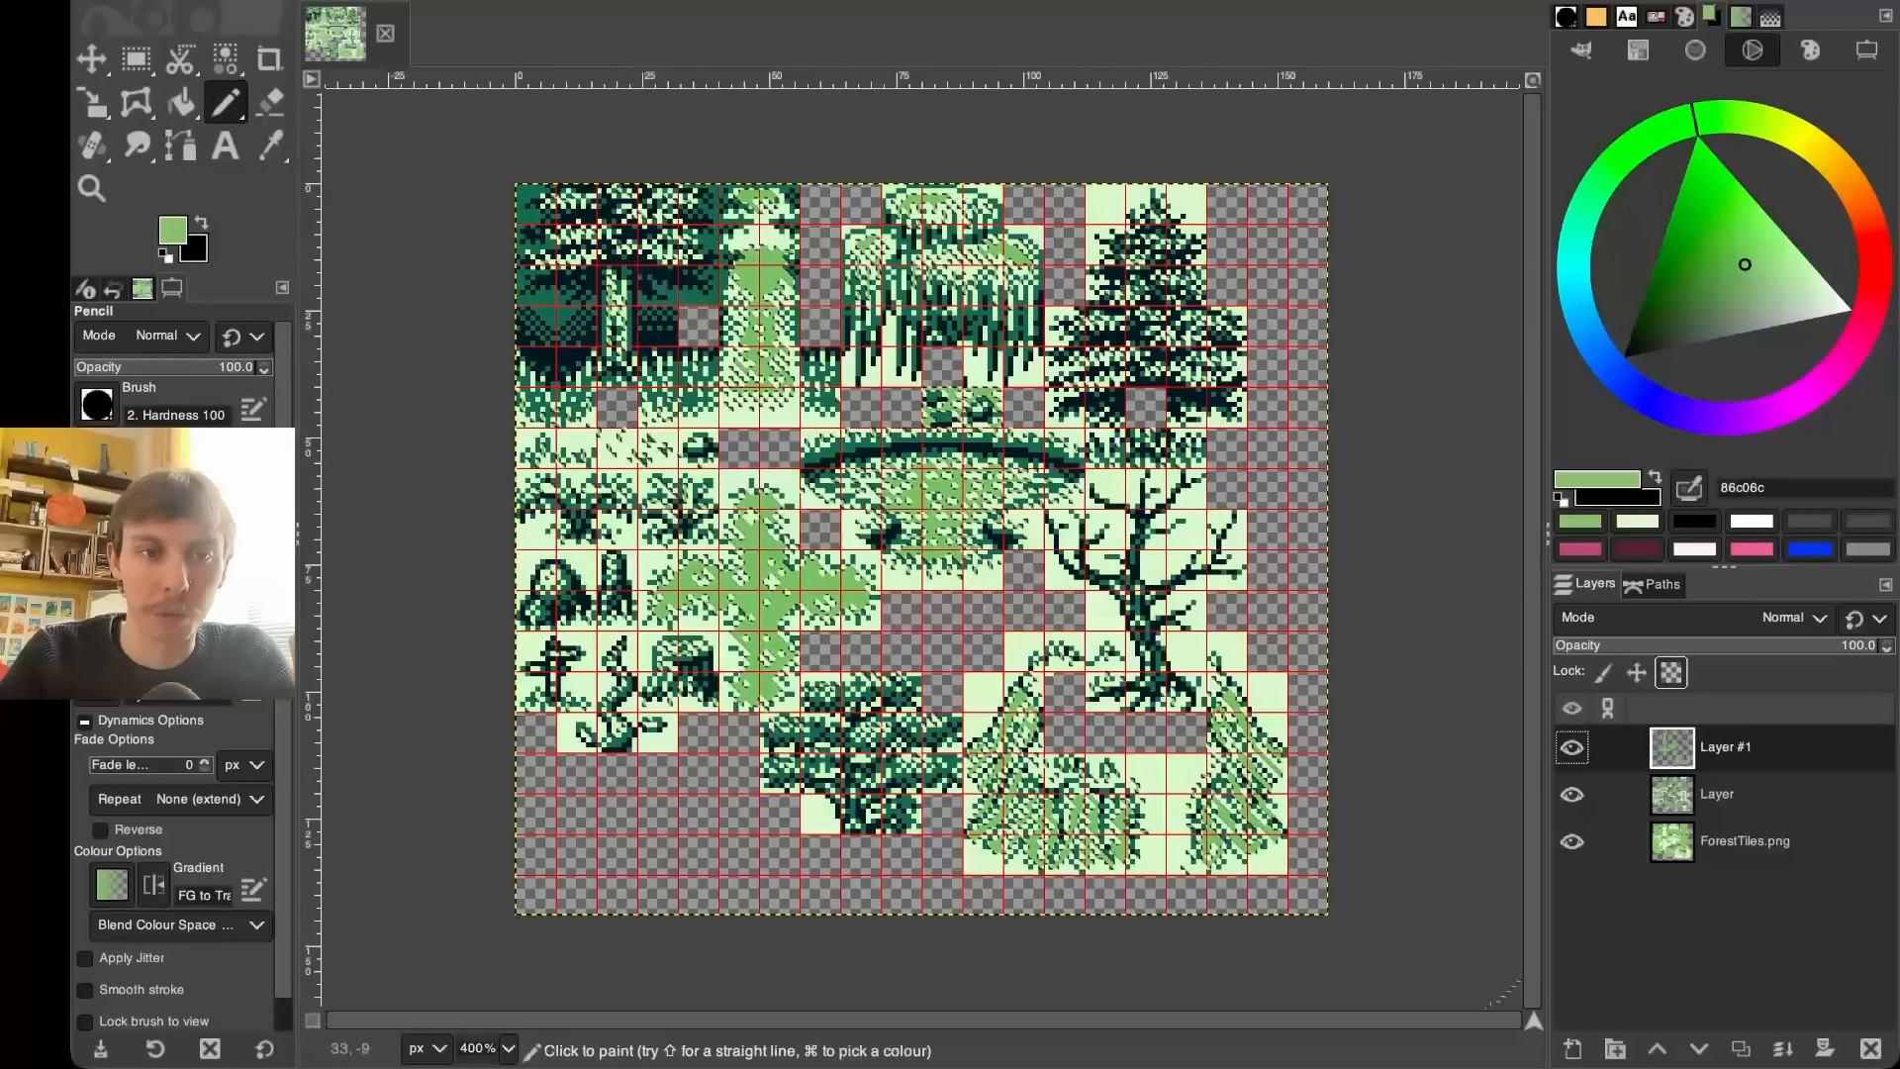
- Mark out groups of recoloured forest tiles with temporary rectangle selections to examine the swapped background and highlight colours
key(r)
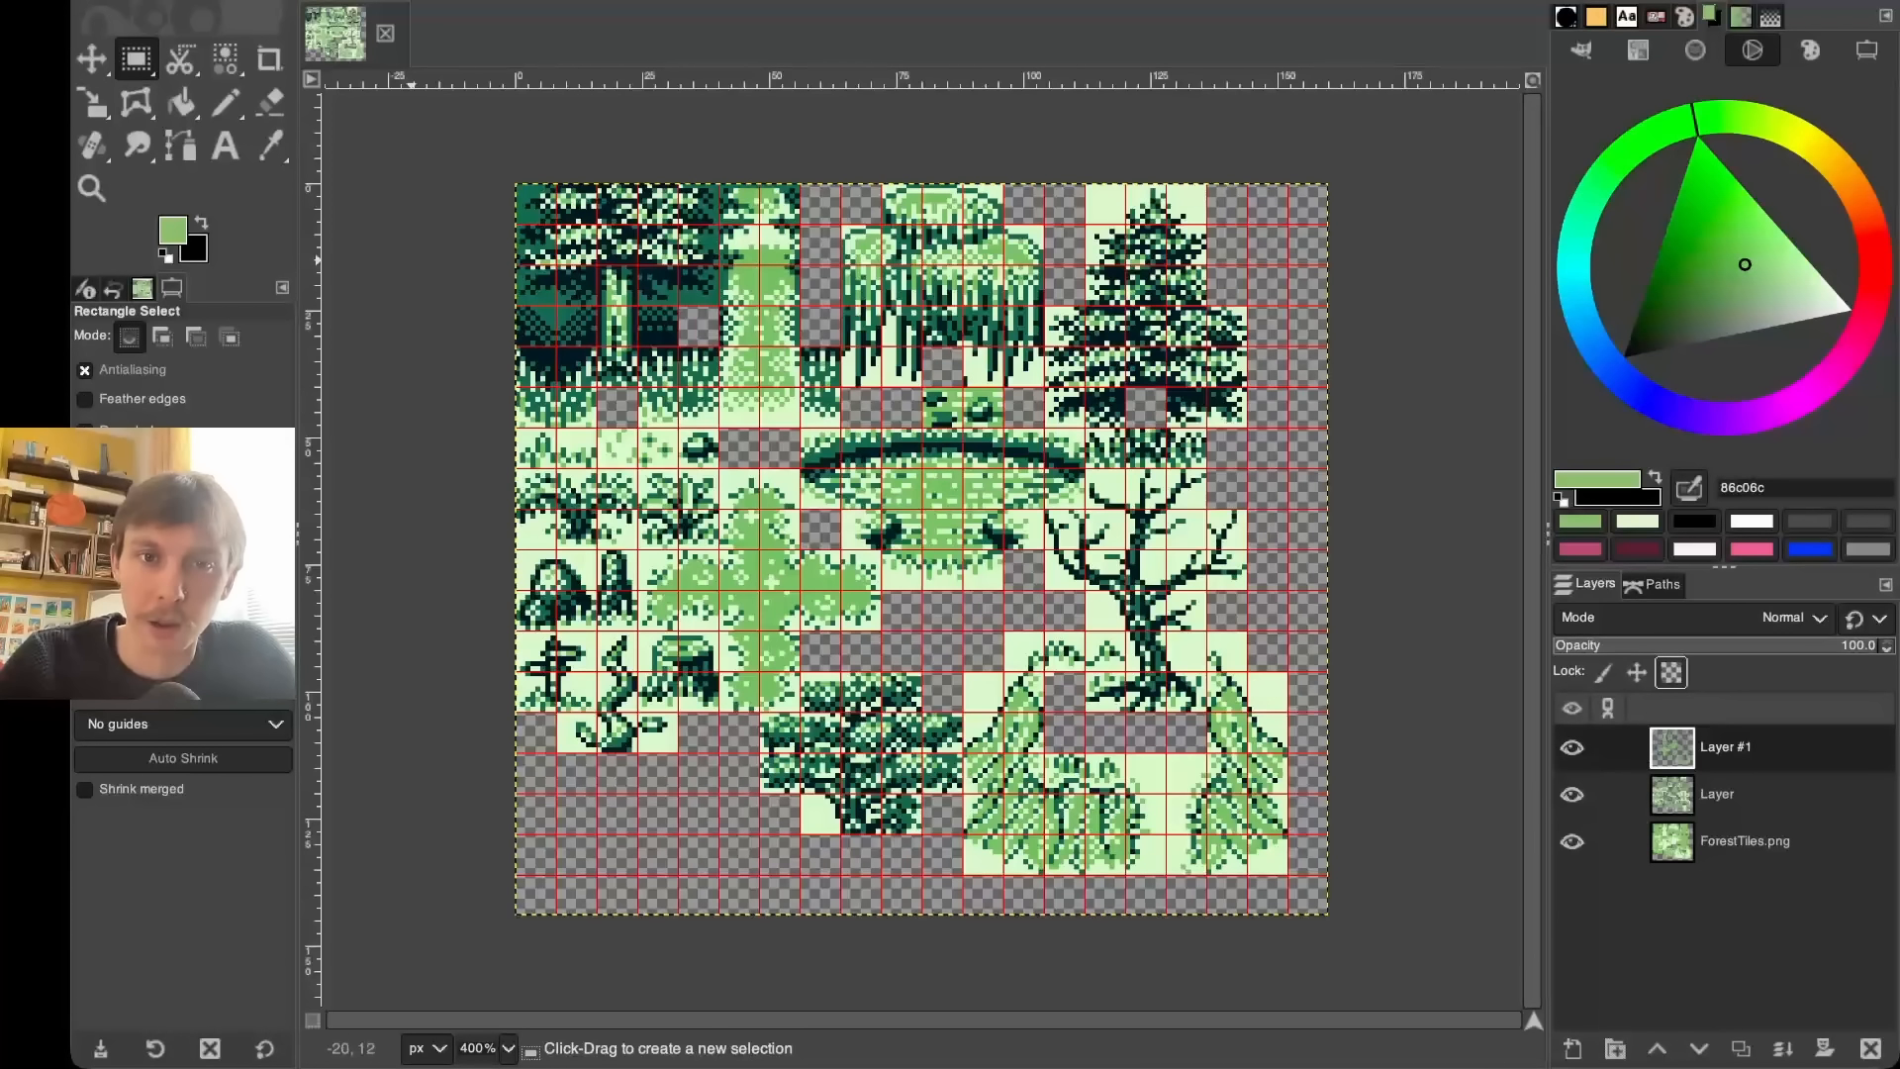
click(839, 184)
drag(839, 183, 1204, 366)
drag(1251, 478, 1086, 635)
click(784, 593)
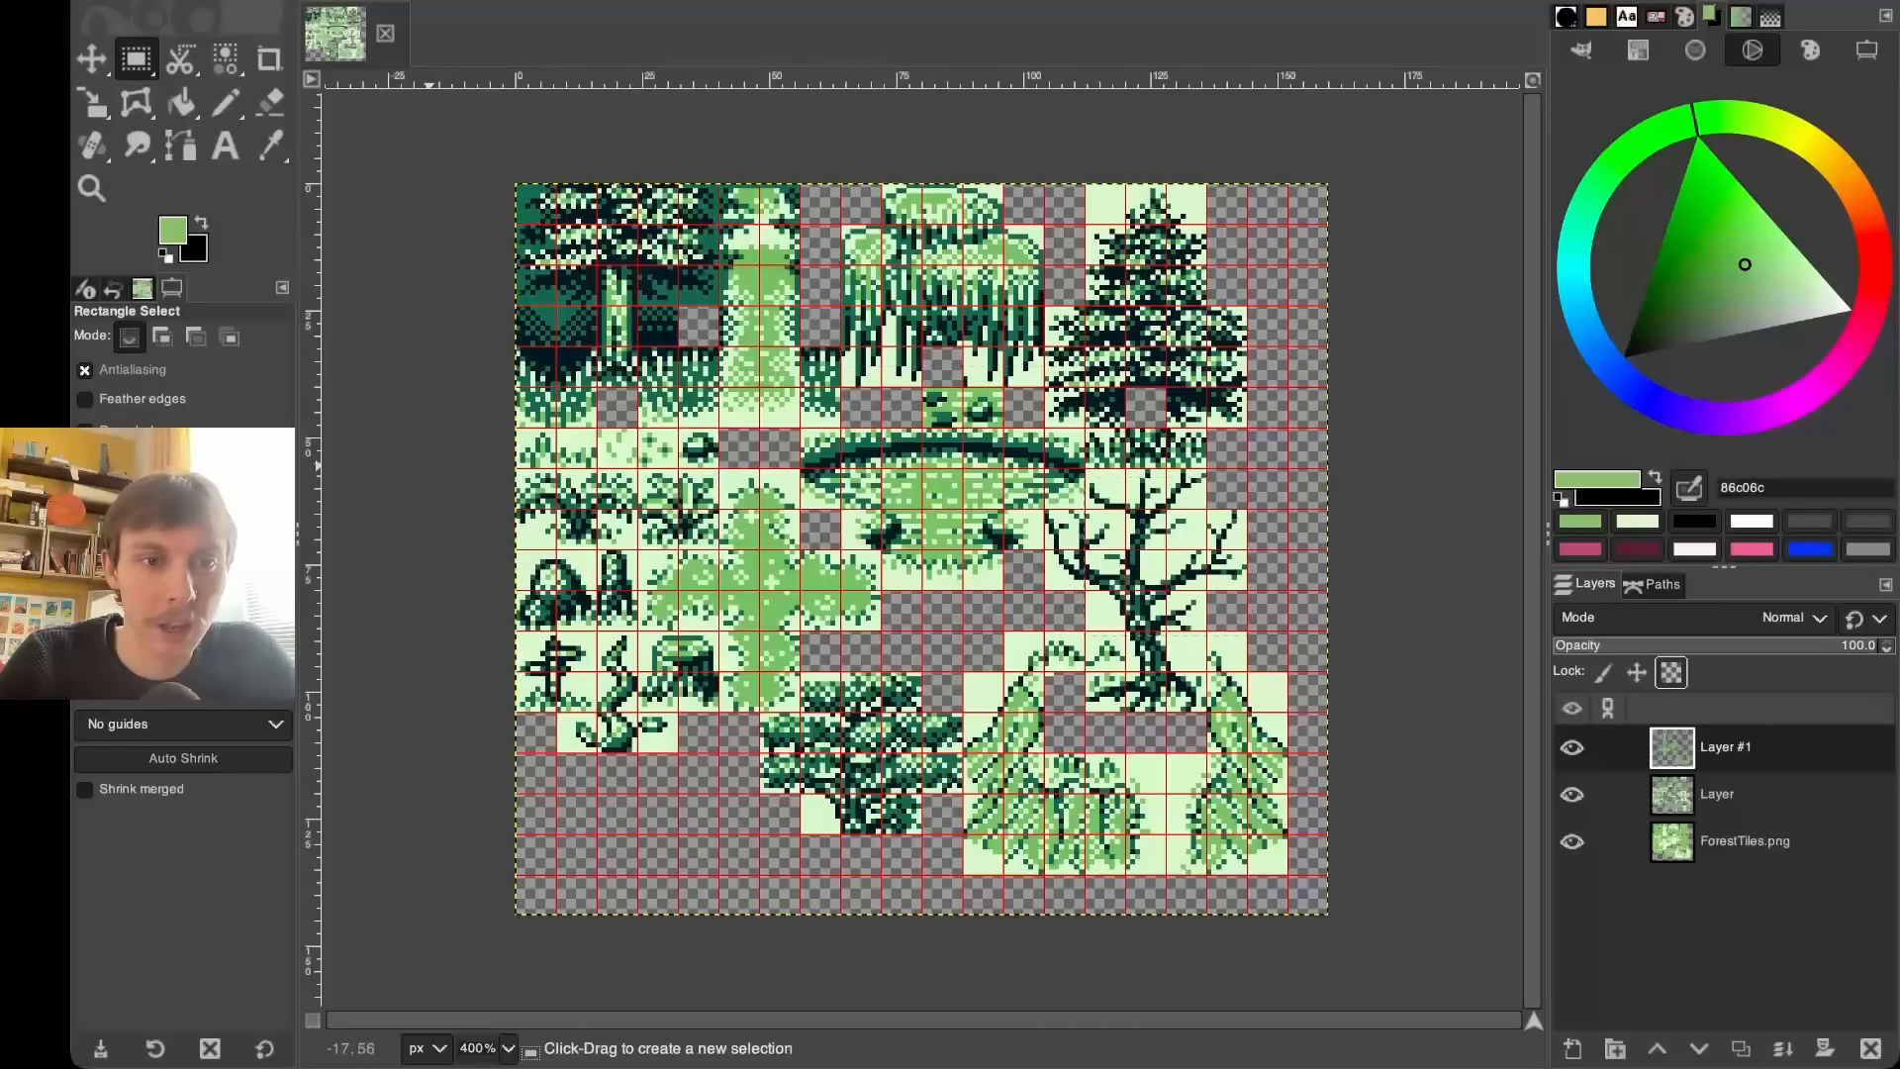
drag(450, 469, 718, 544)
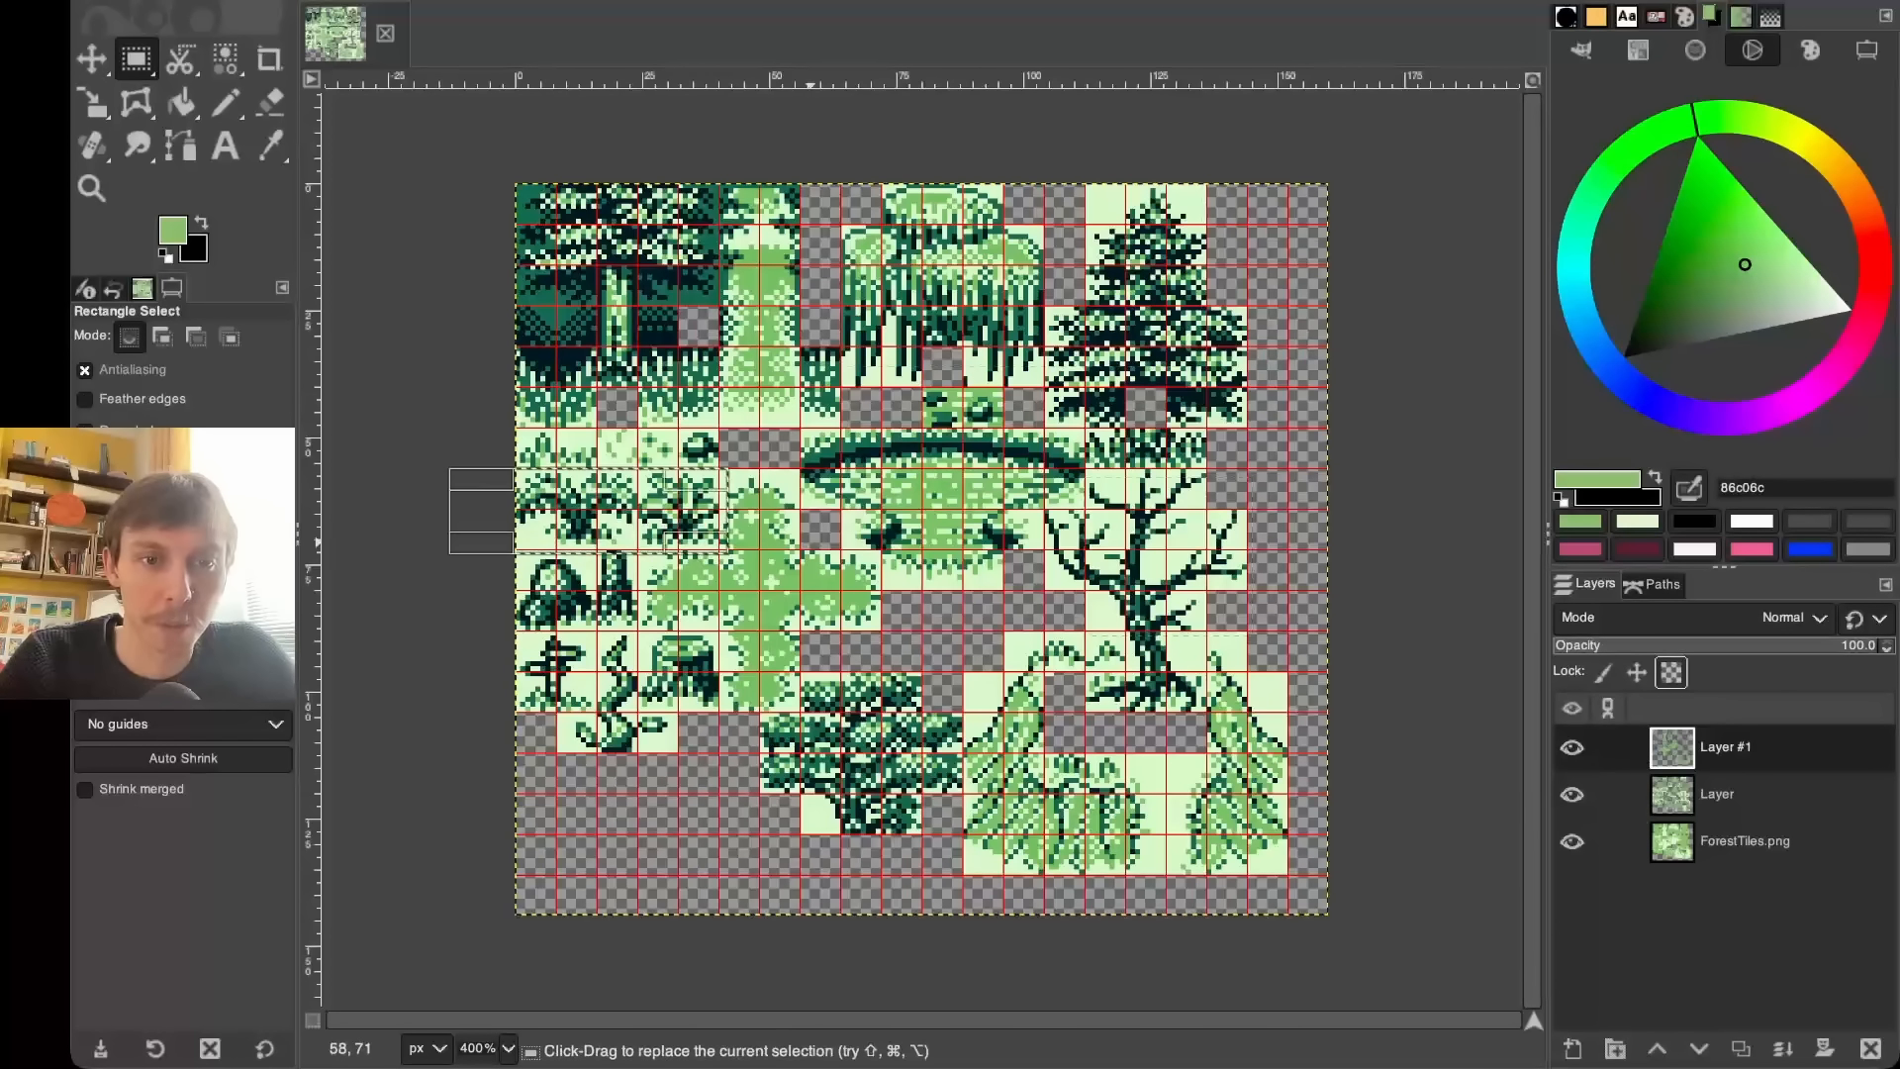
click(722, 549)
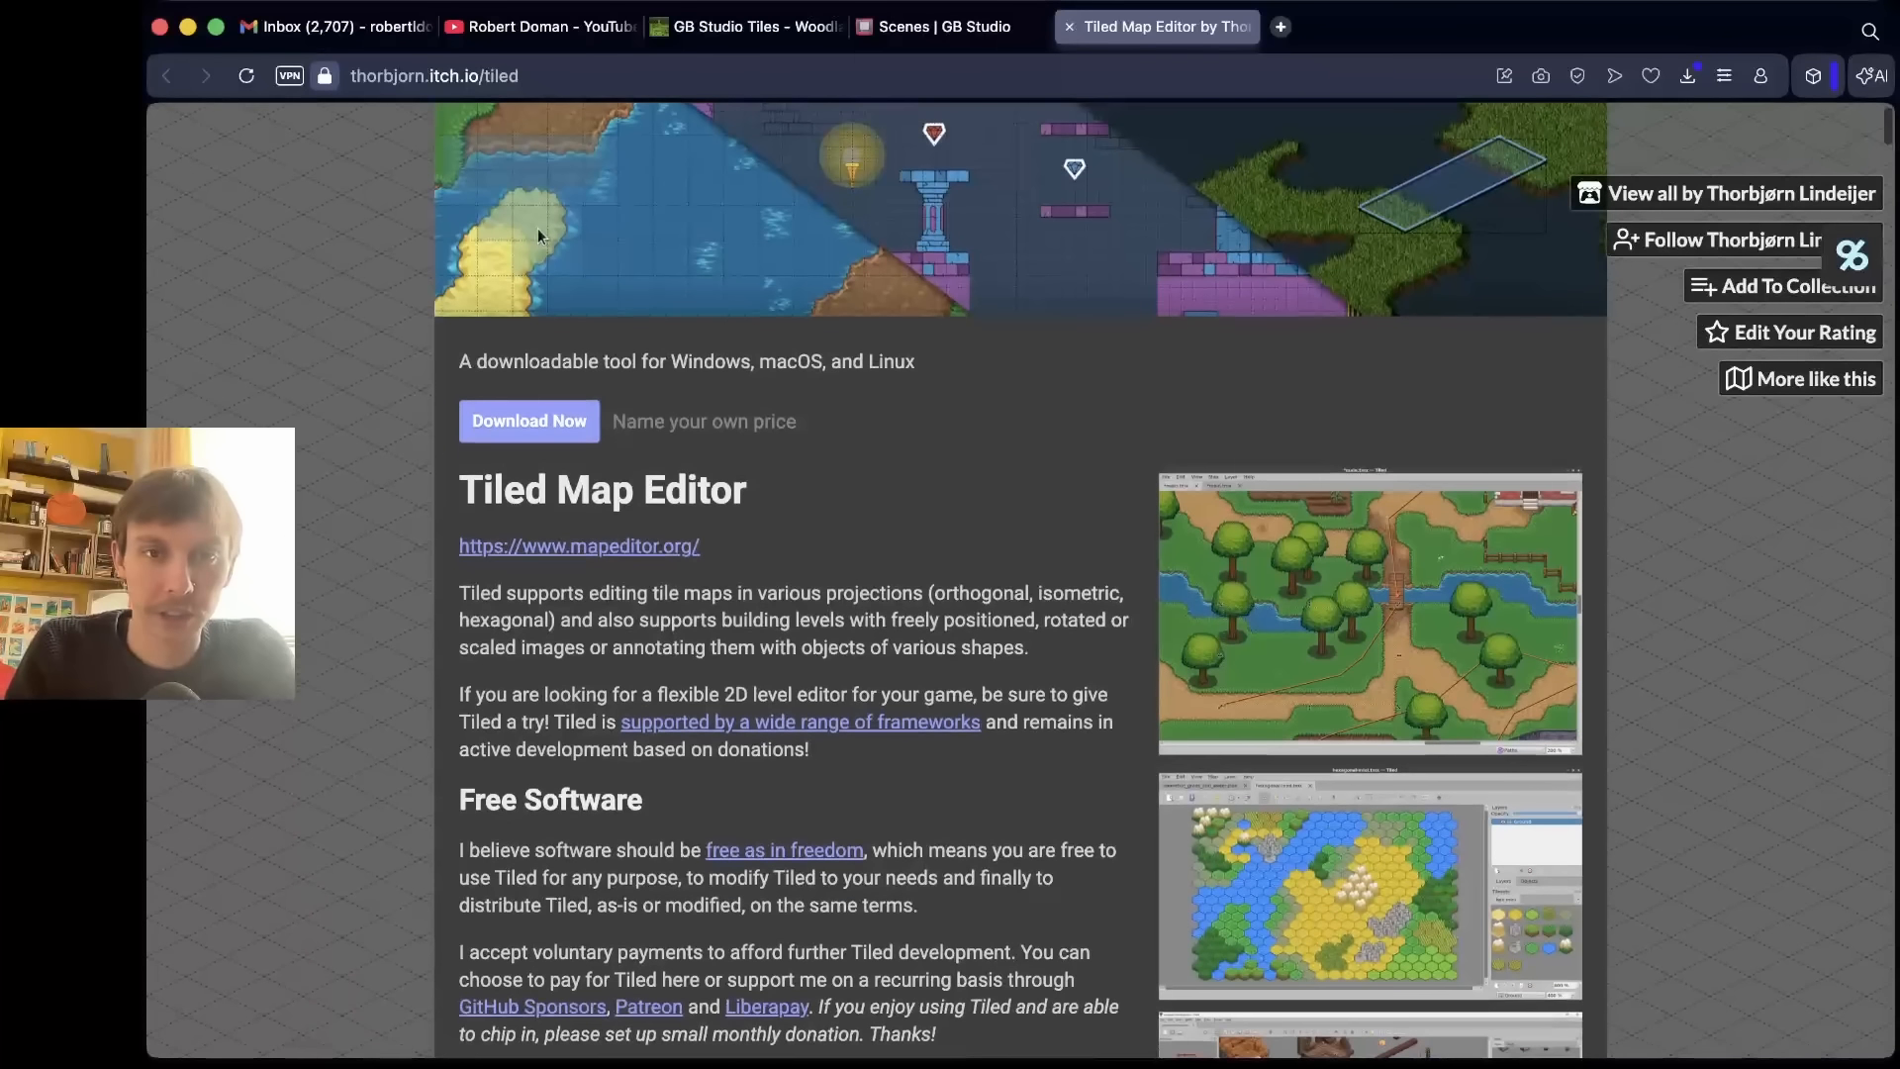
- Switch to the browser and read the Tiled Map Editor page on itch.io, covering its description, screenshots, compatibility notices and downloads
scroll(540, 302, up, 1)
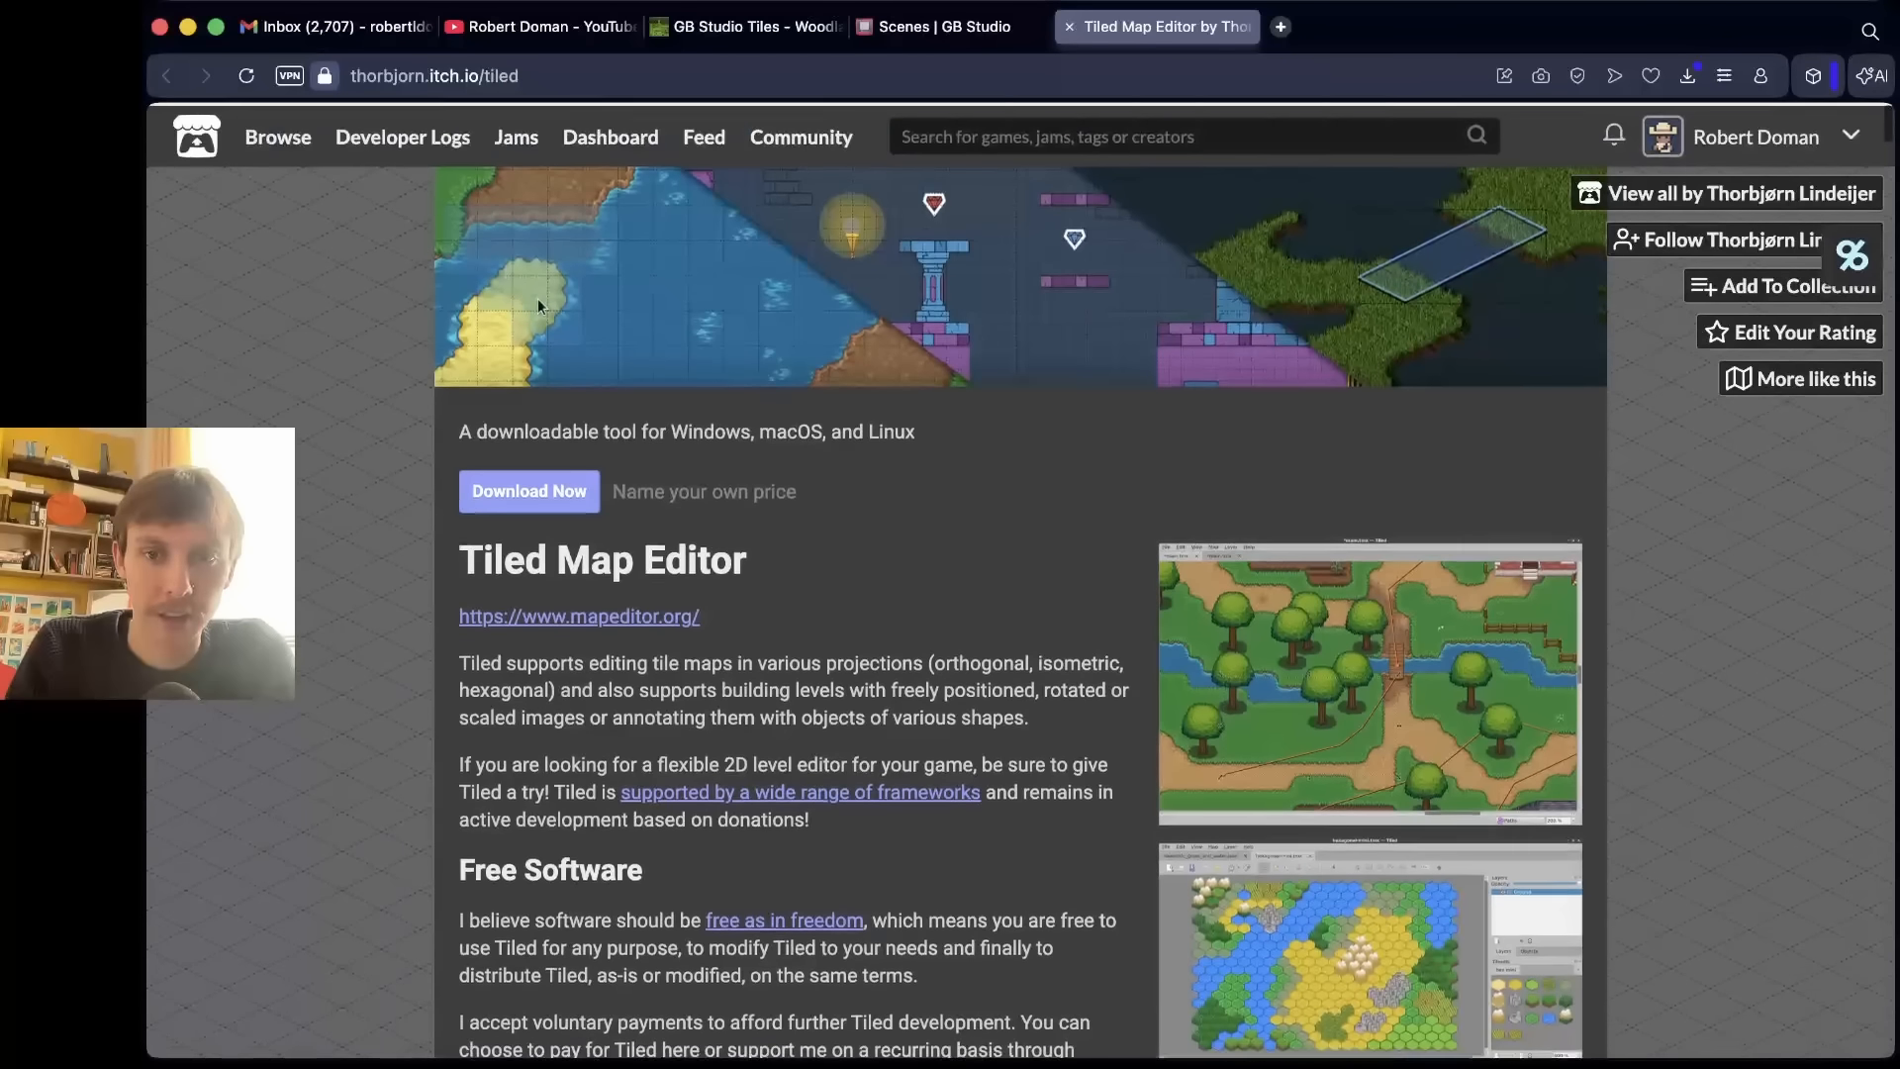
scroll(540, 302, down, 10)
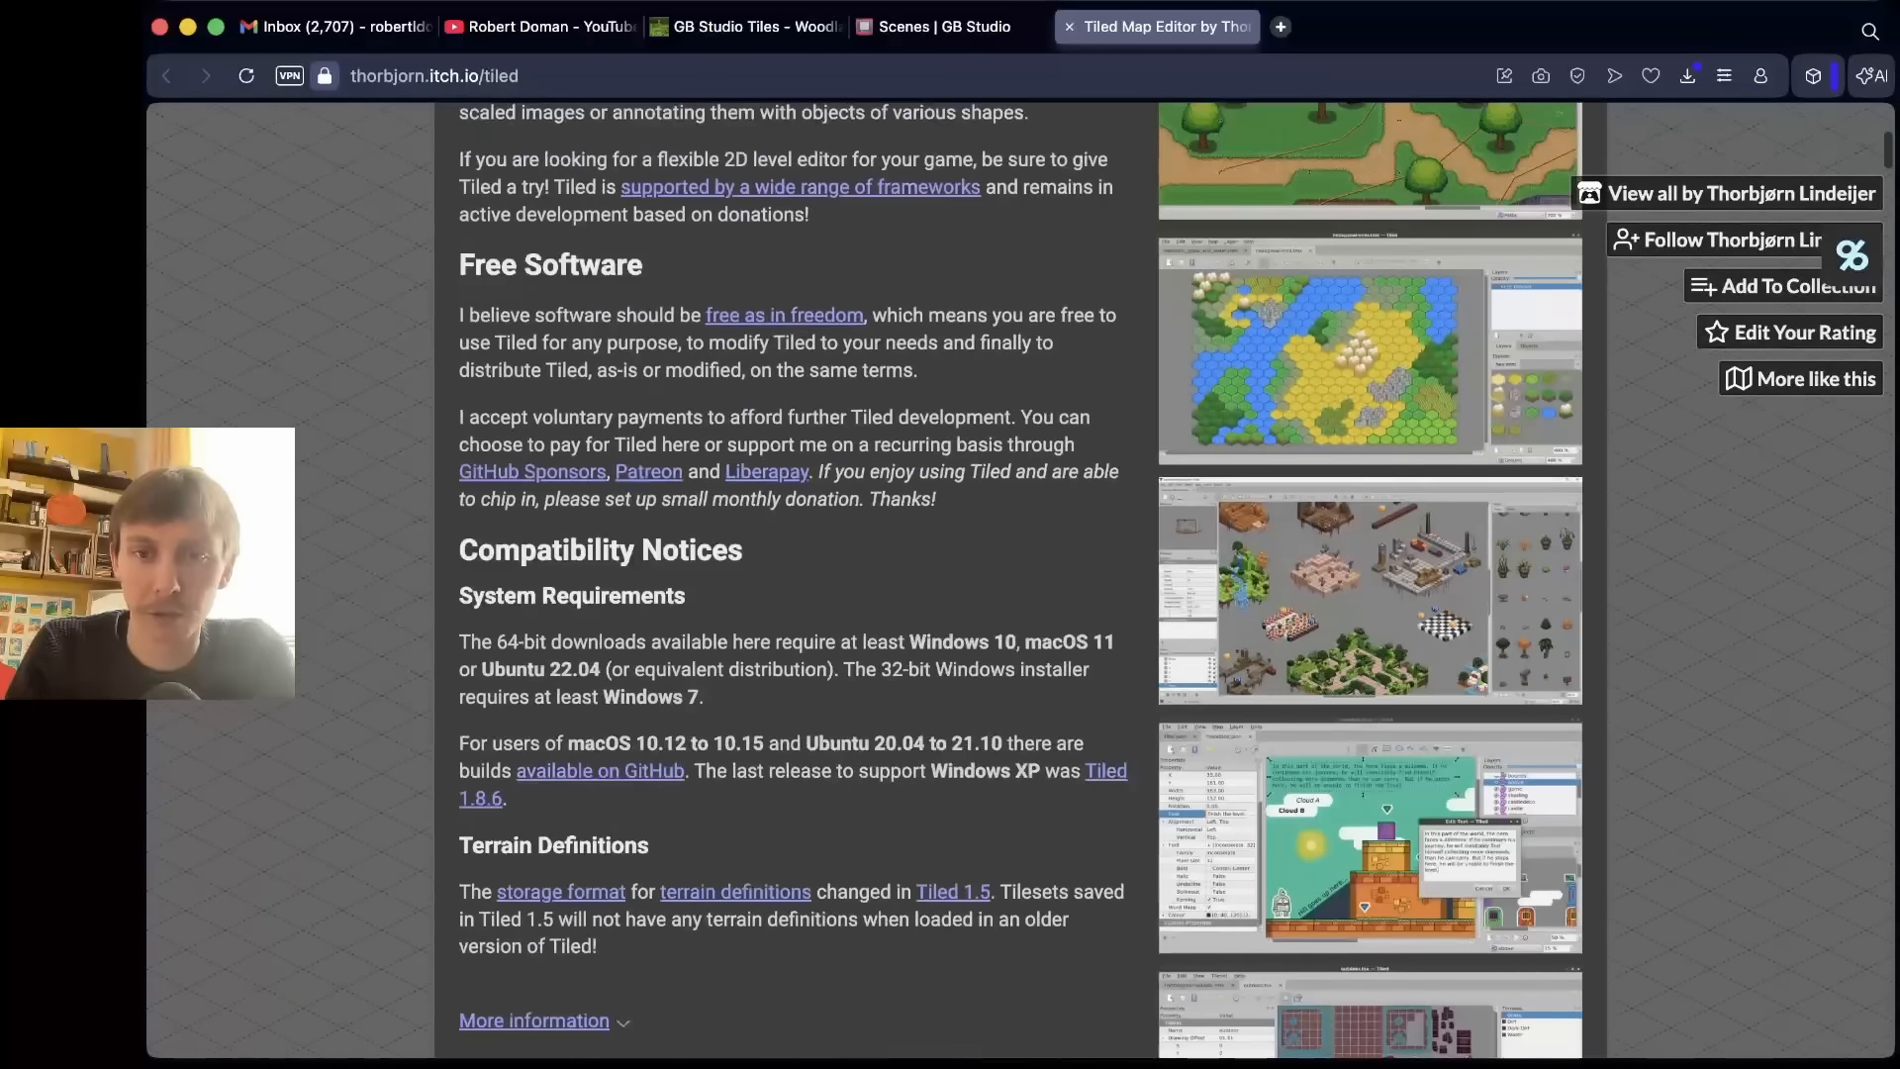
scroll(792, 574, down, 4)
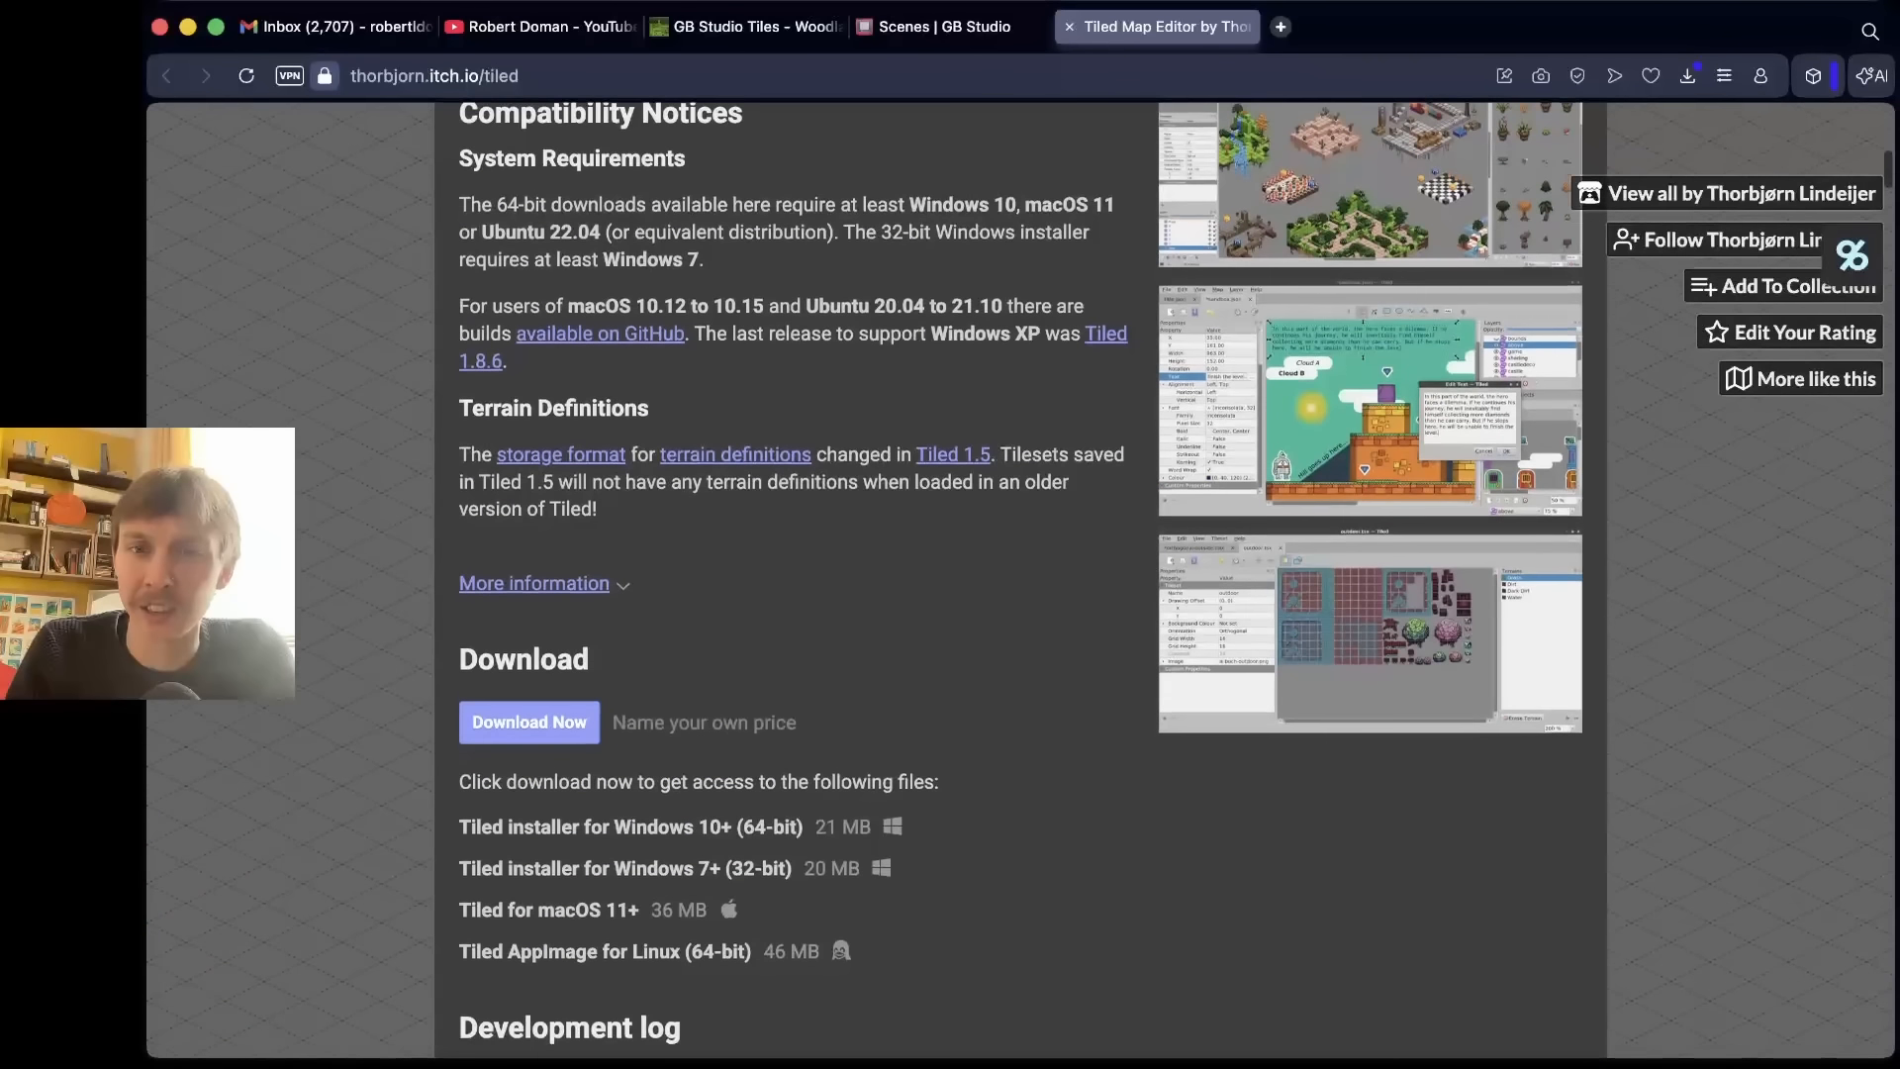
scroll(540, 302, up, 15)
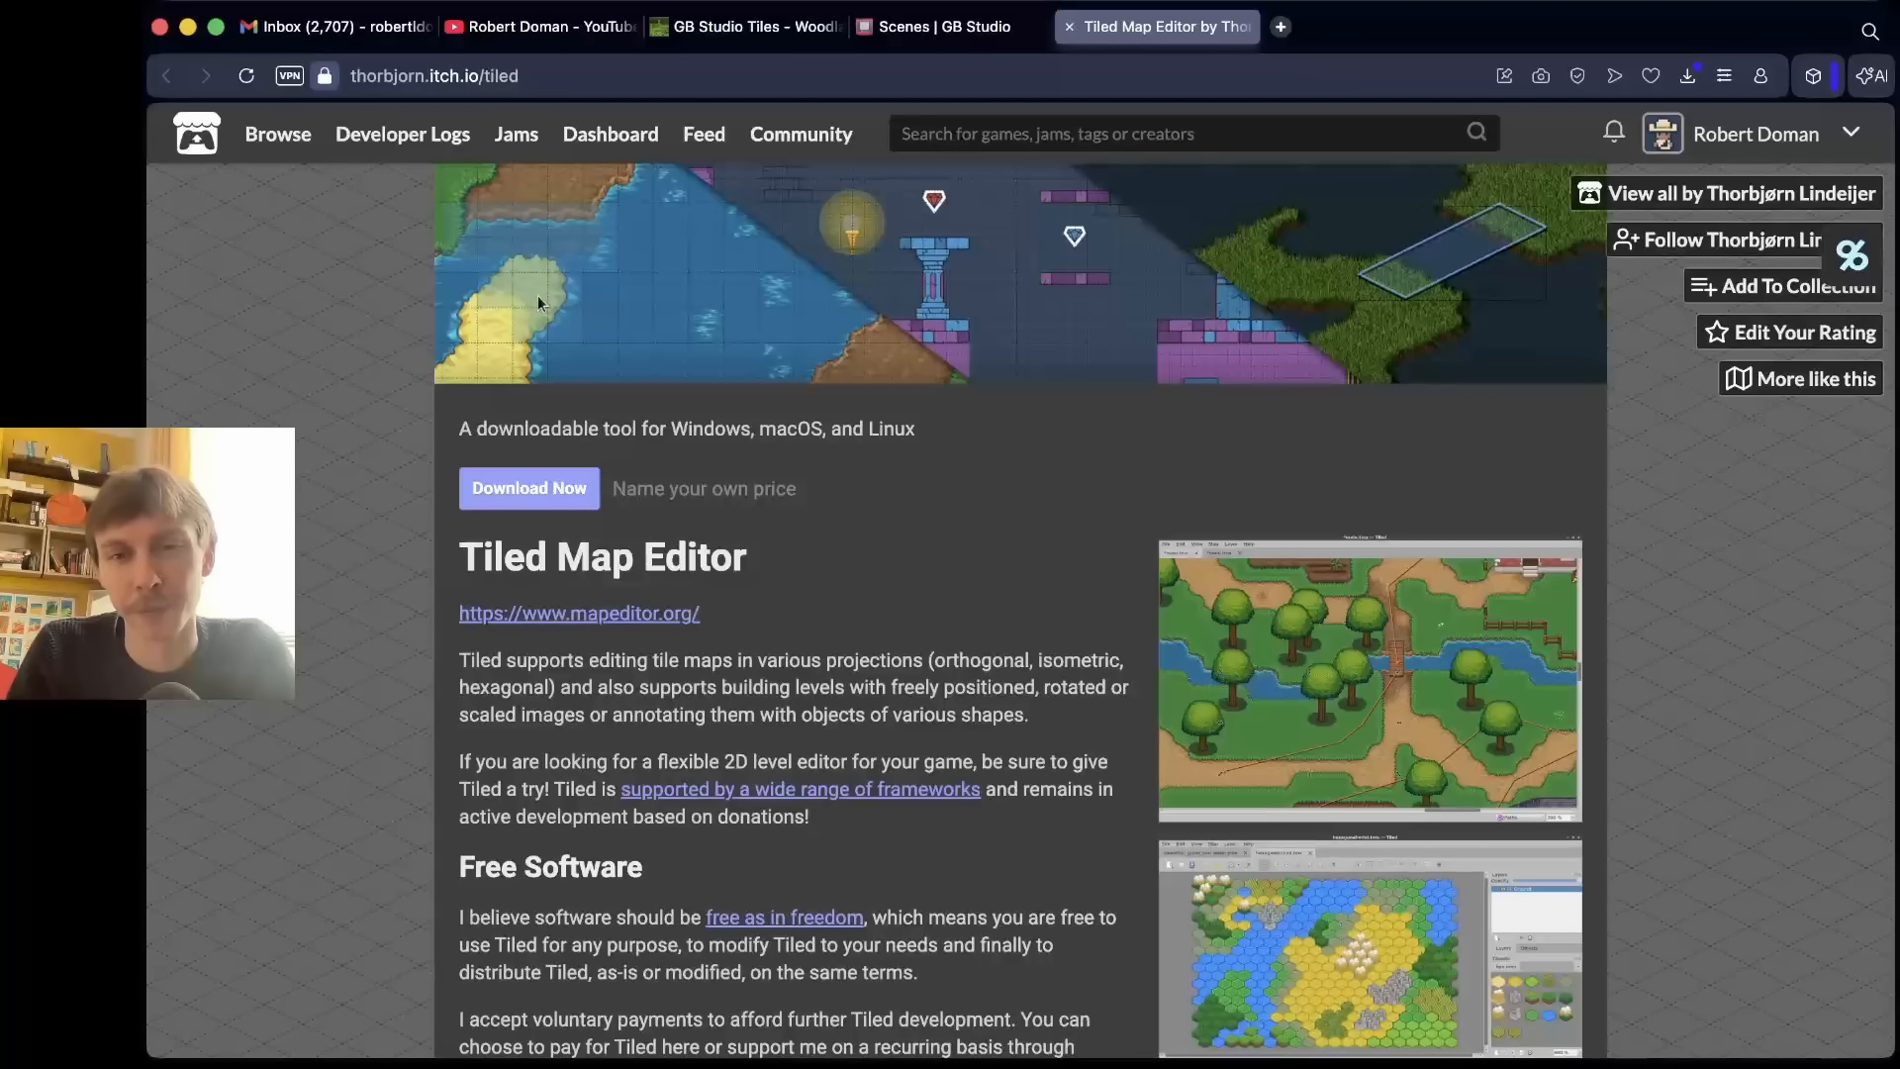
scroll(539, 302, down, 2)
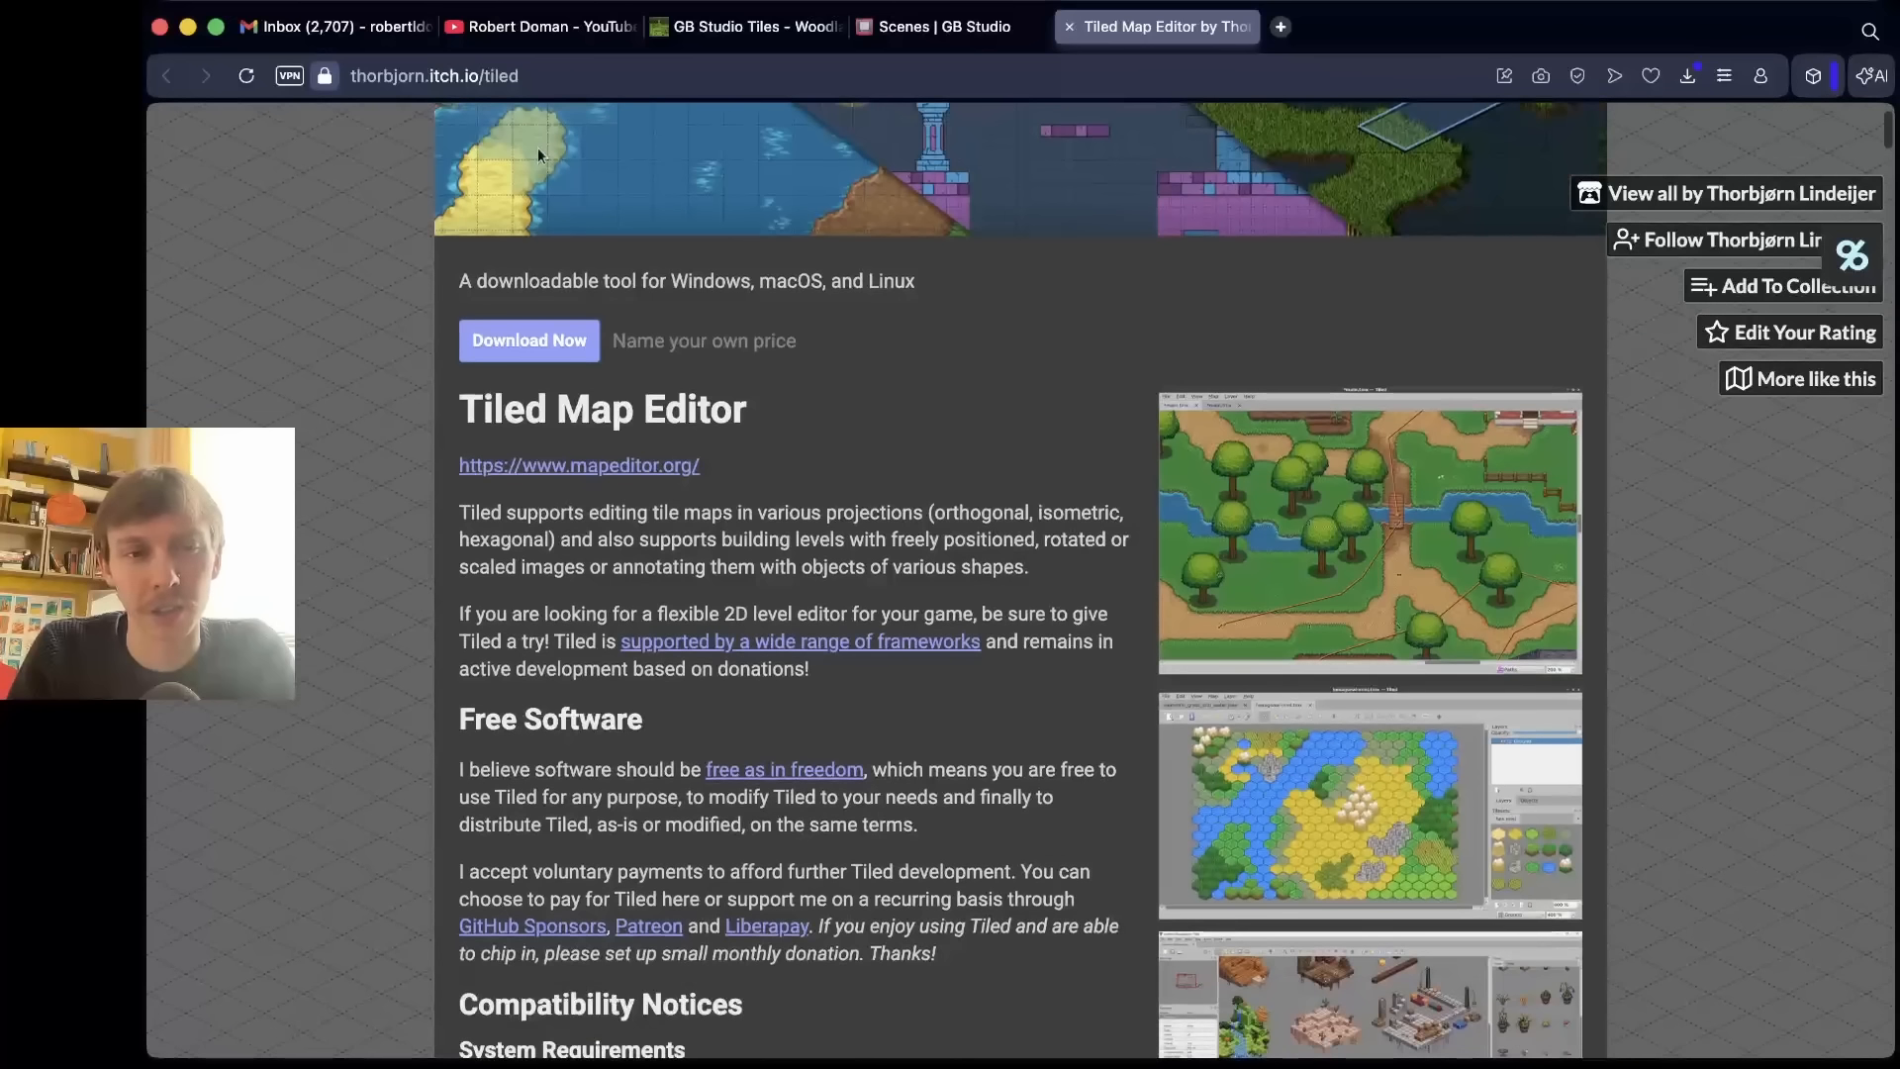
scroll(540, 154, down, 2)
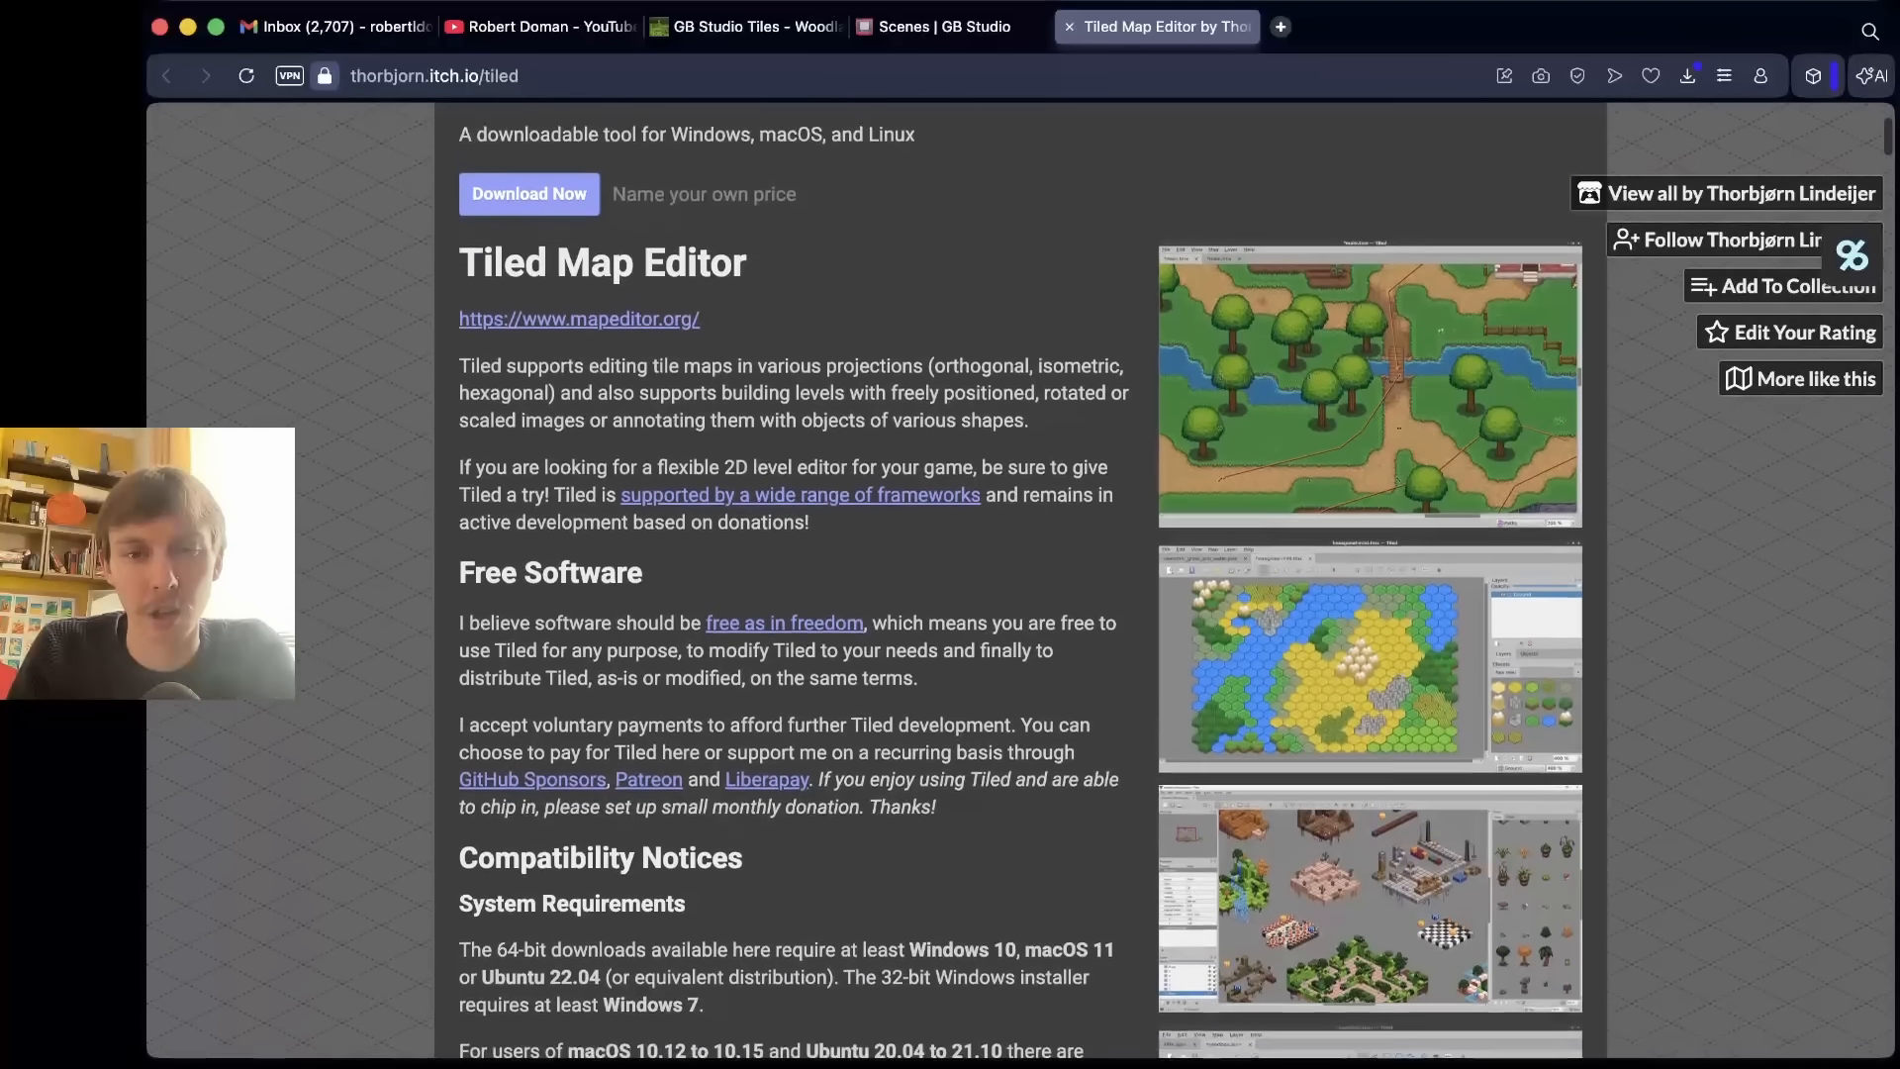
scroll(1019, 592, up, 1)
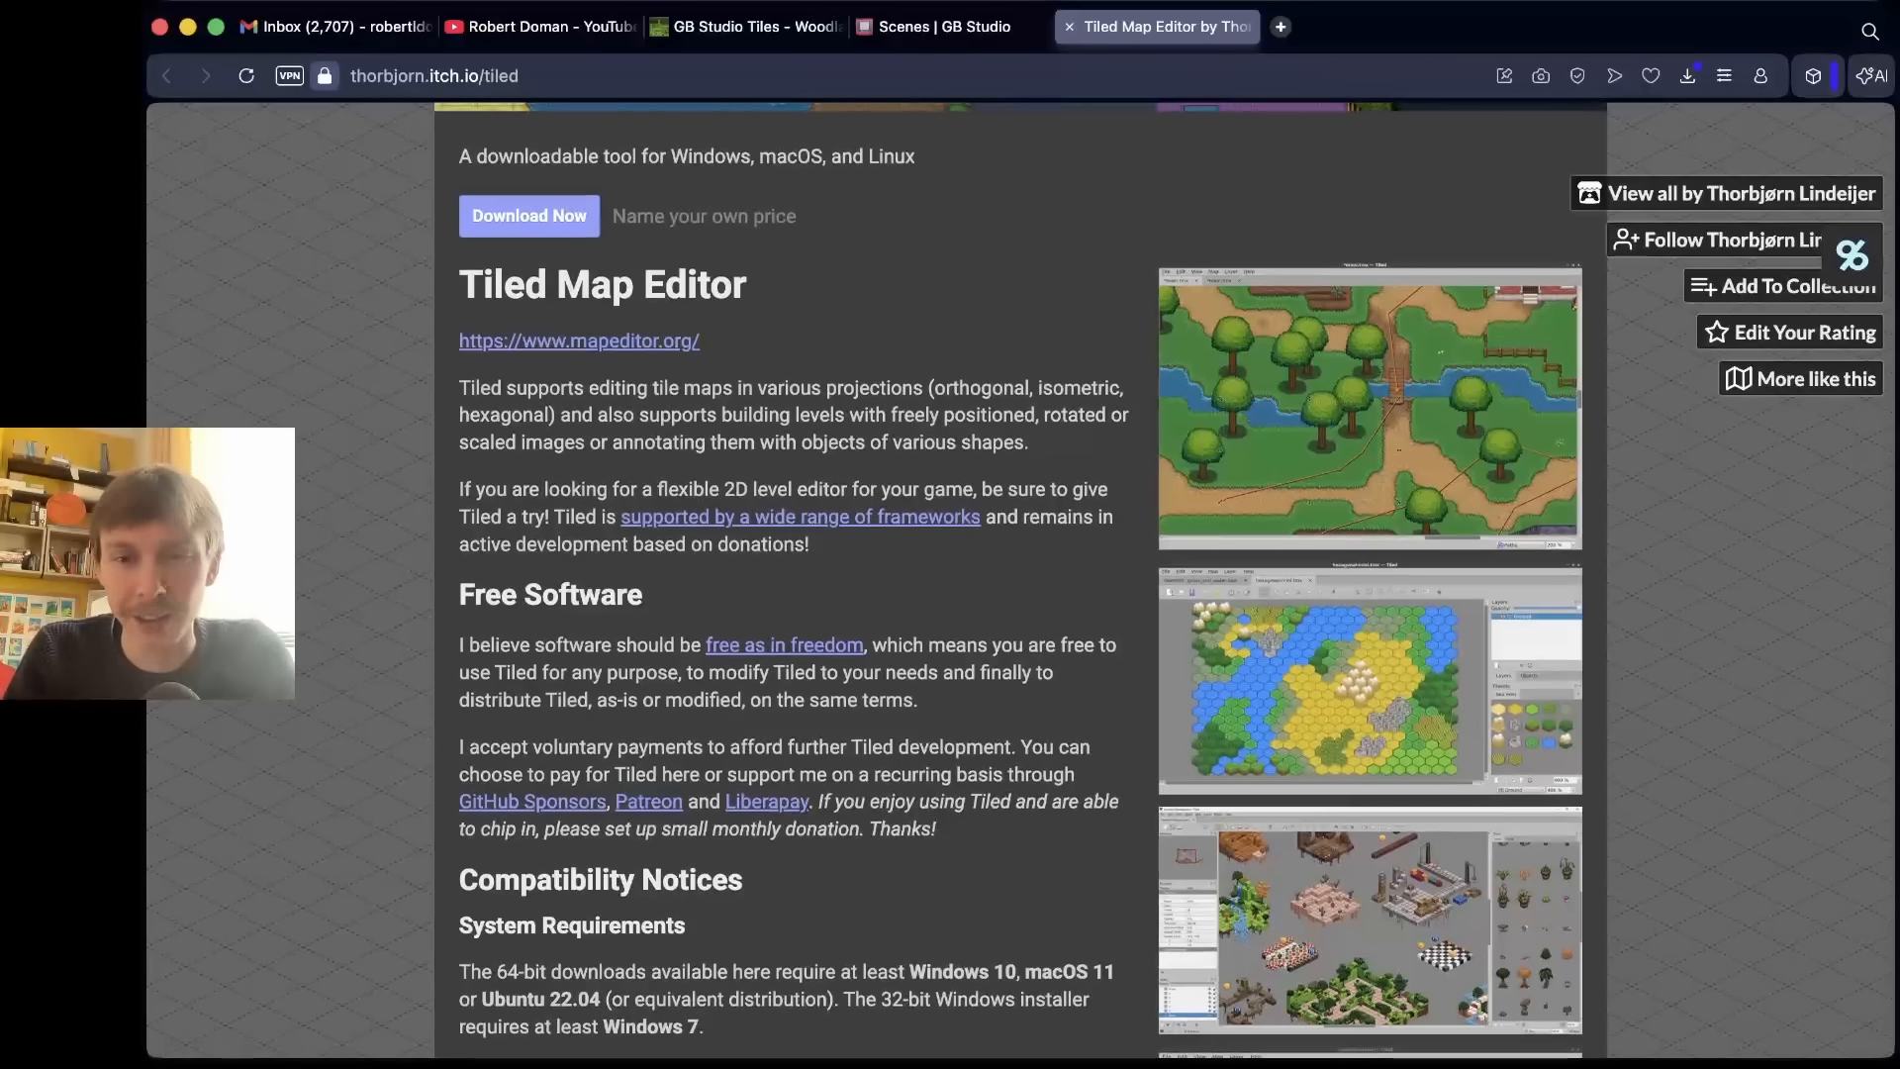
scroll(1019, 592, down, 1)
scroll(1019, 592, down, 1)
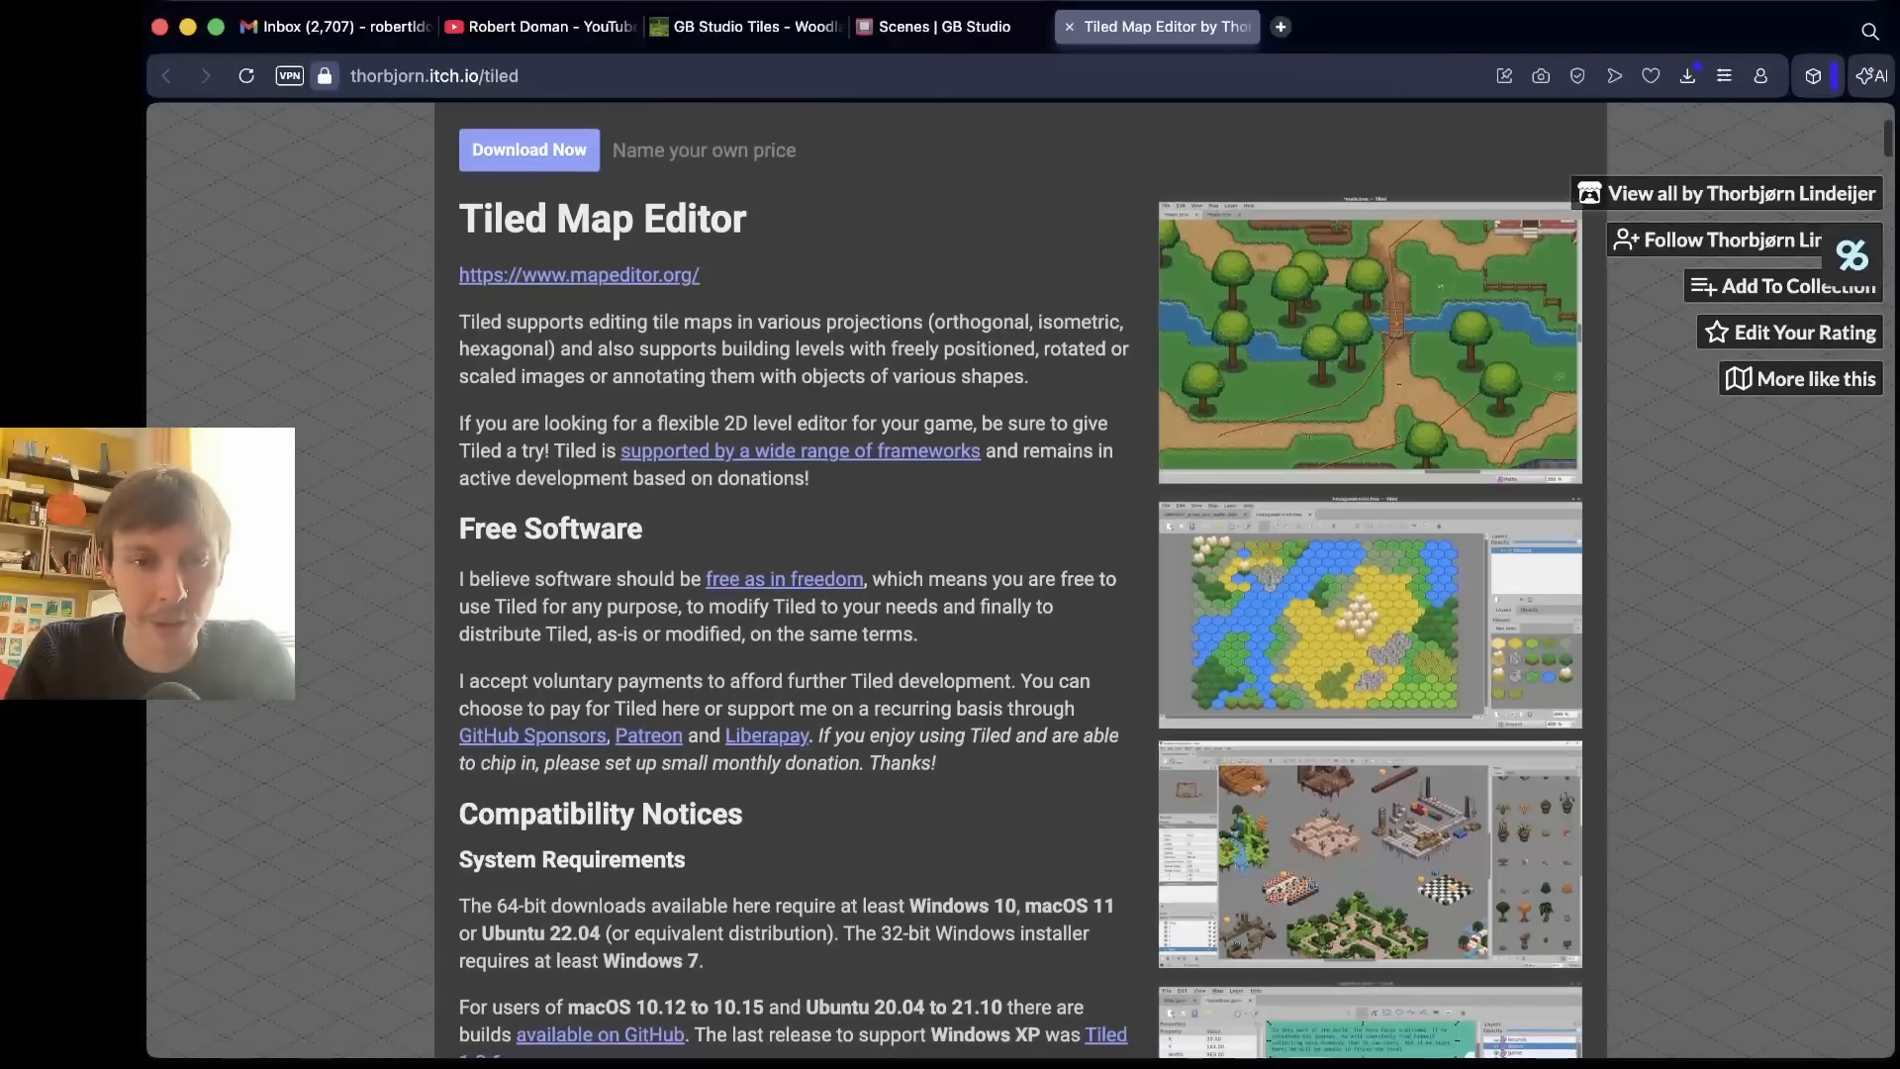
scroll(1019, 592, down, 1)
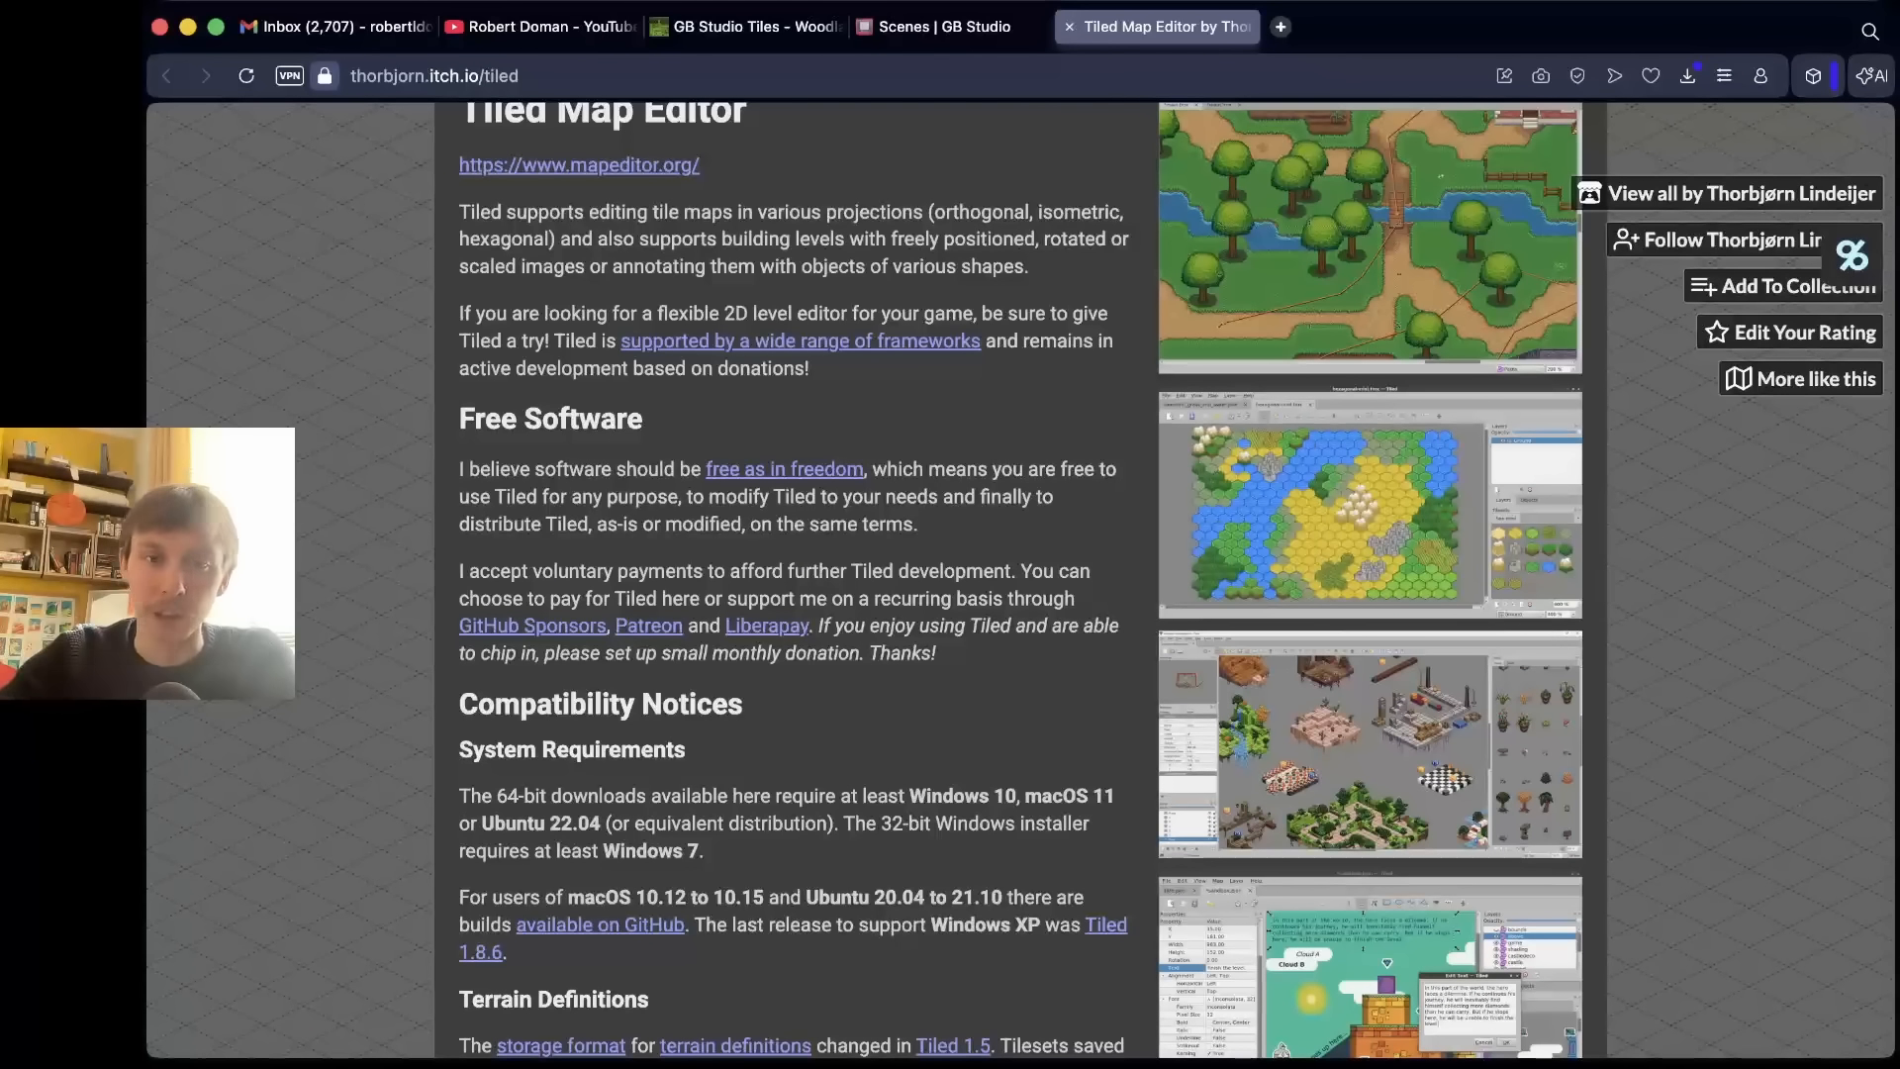
scroll(1019, 591, down, 1)
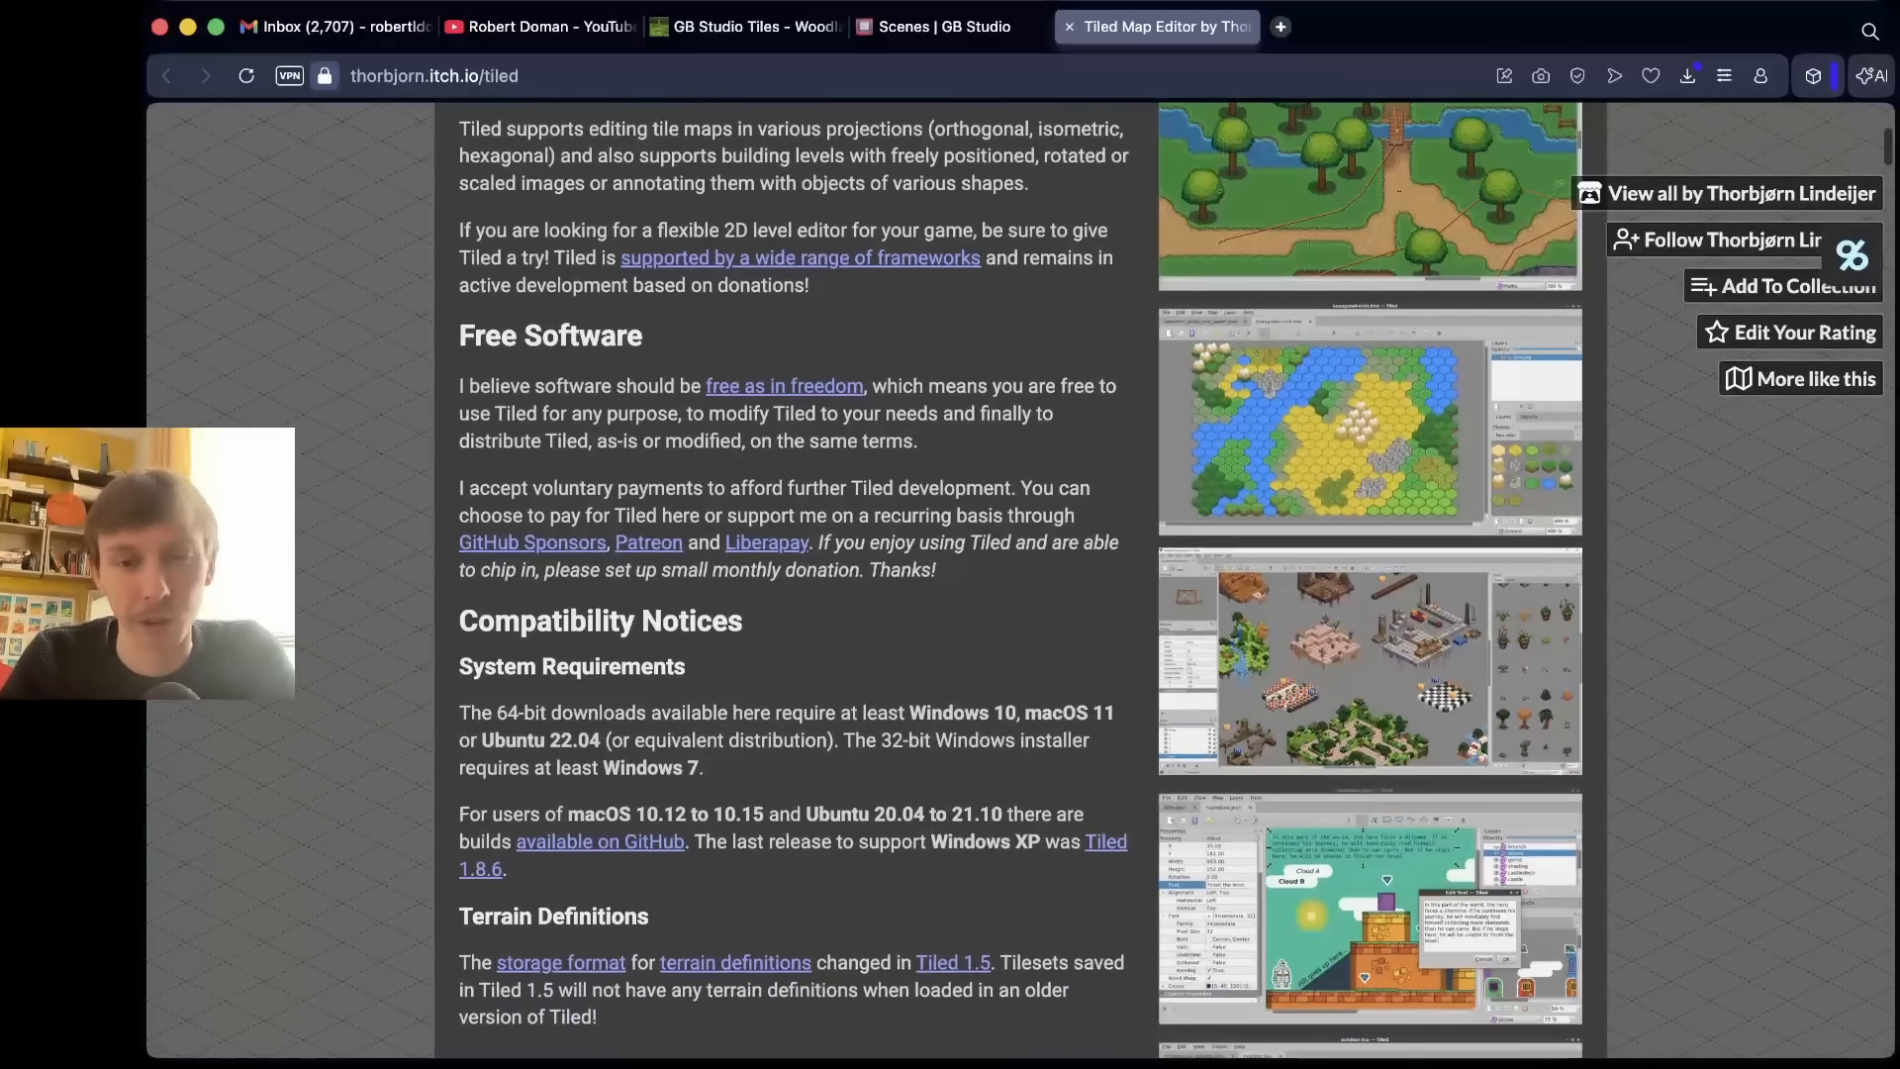
scroll(1019, 592, down, 1)
scroll(1019, 592, down, 3)
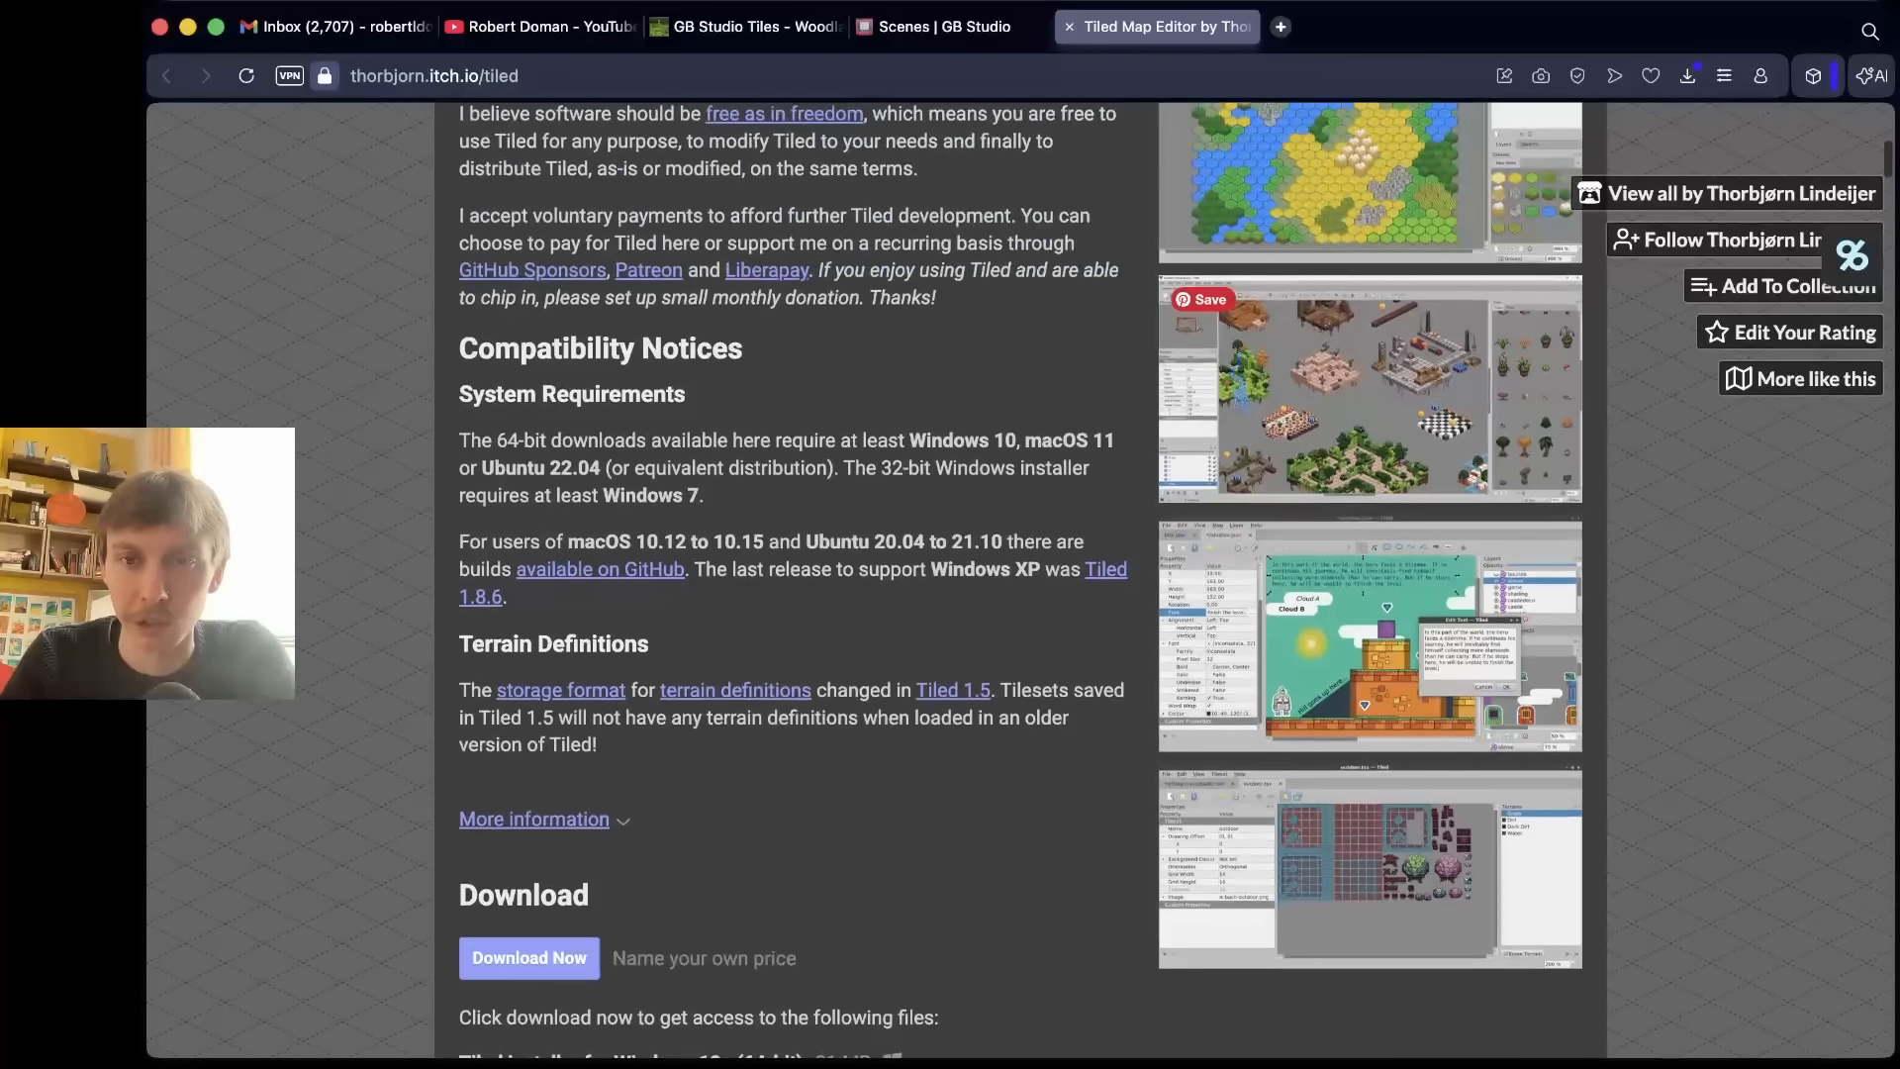
scroll(1020, 592, up, 5)
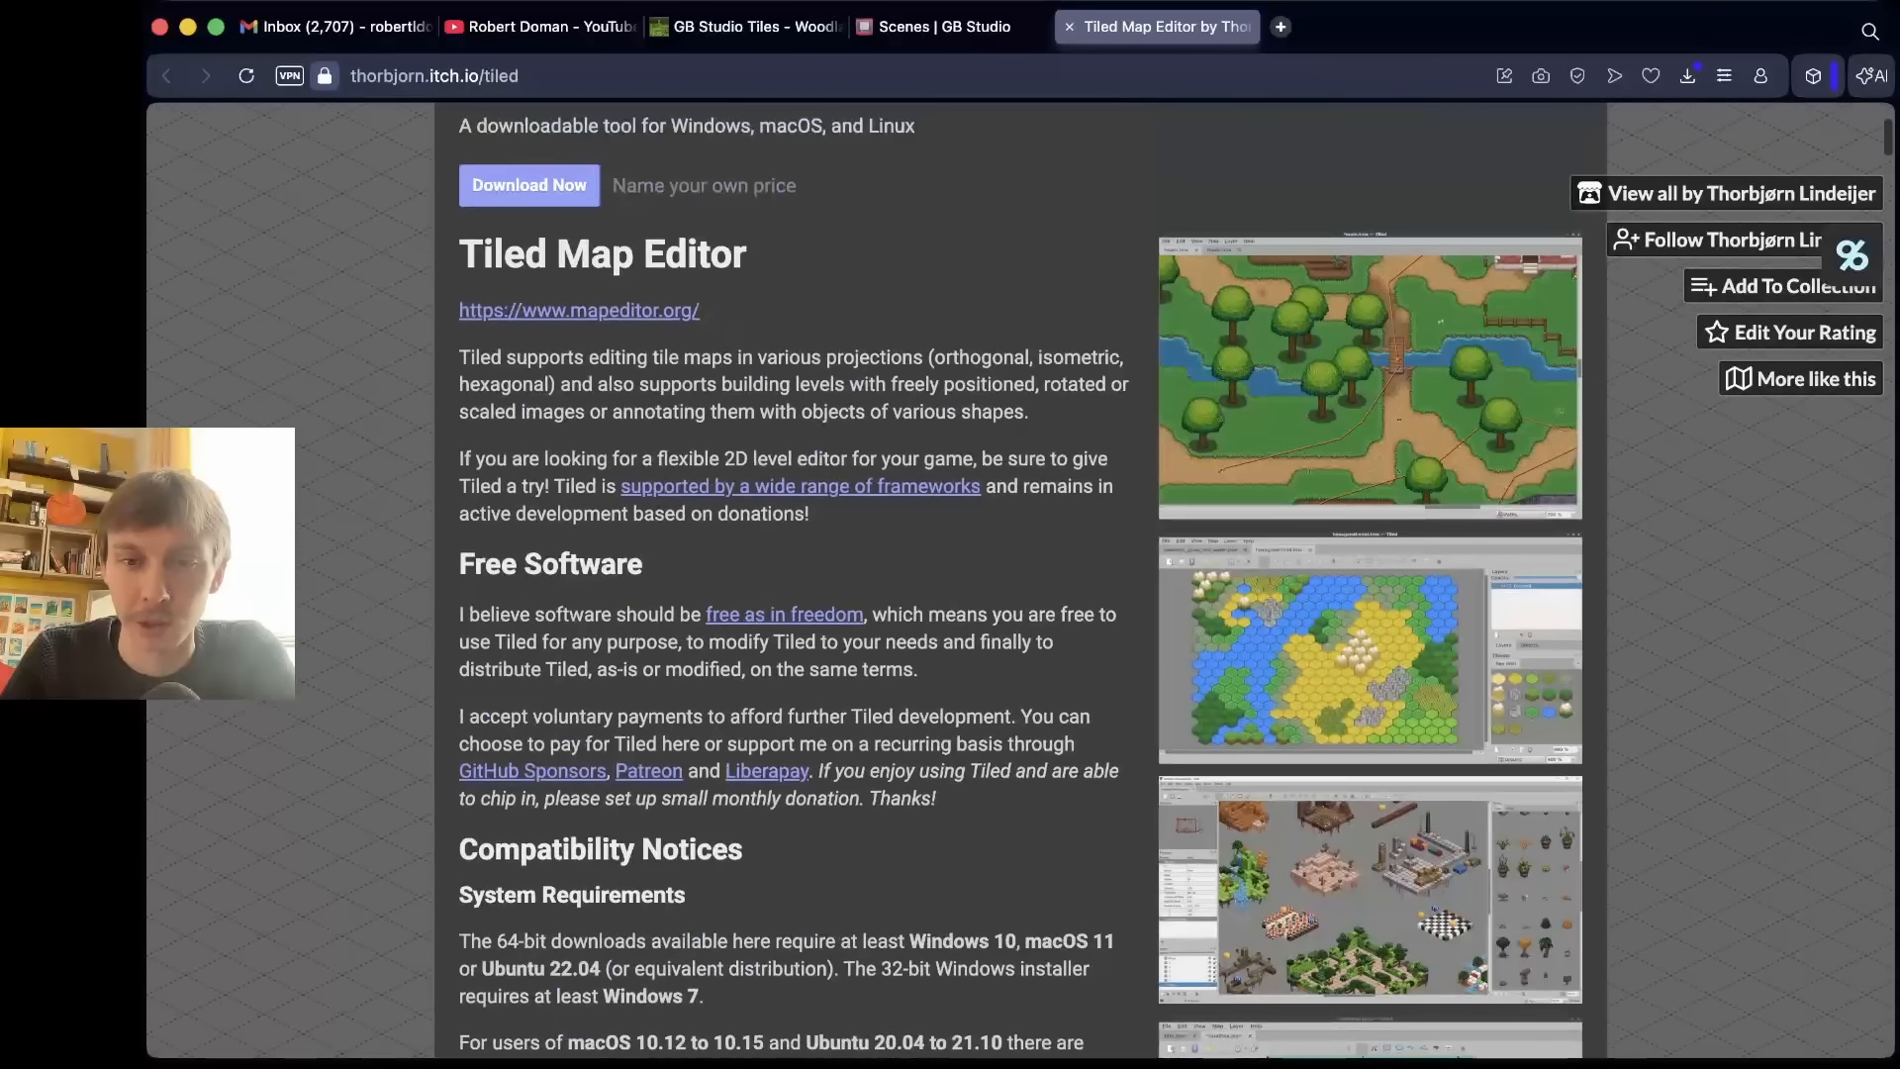
scroll(1019, 592, down, 1)
scroll(1020, 592, up, 1)
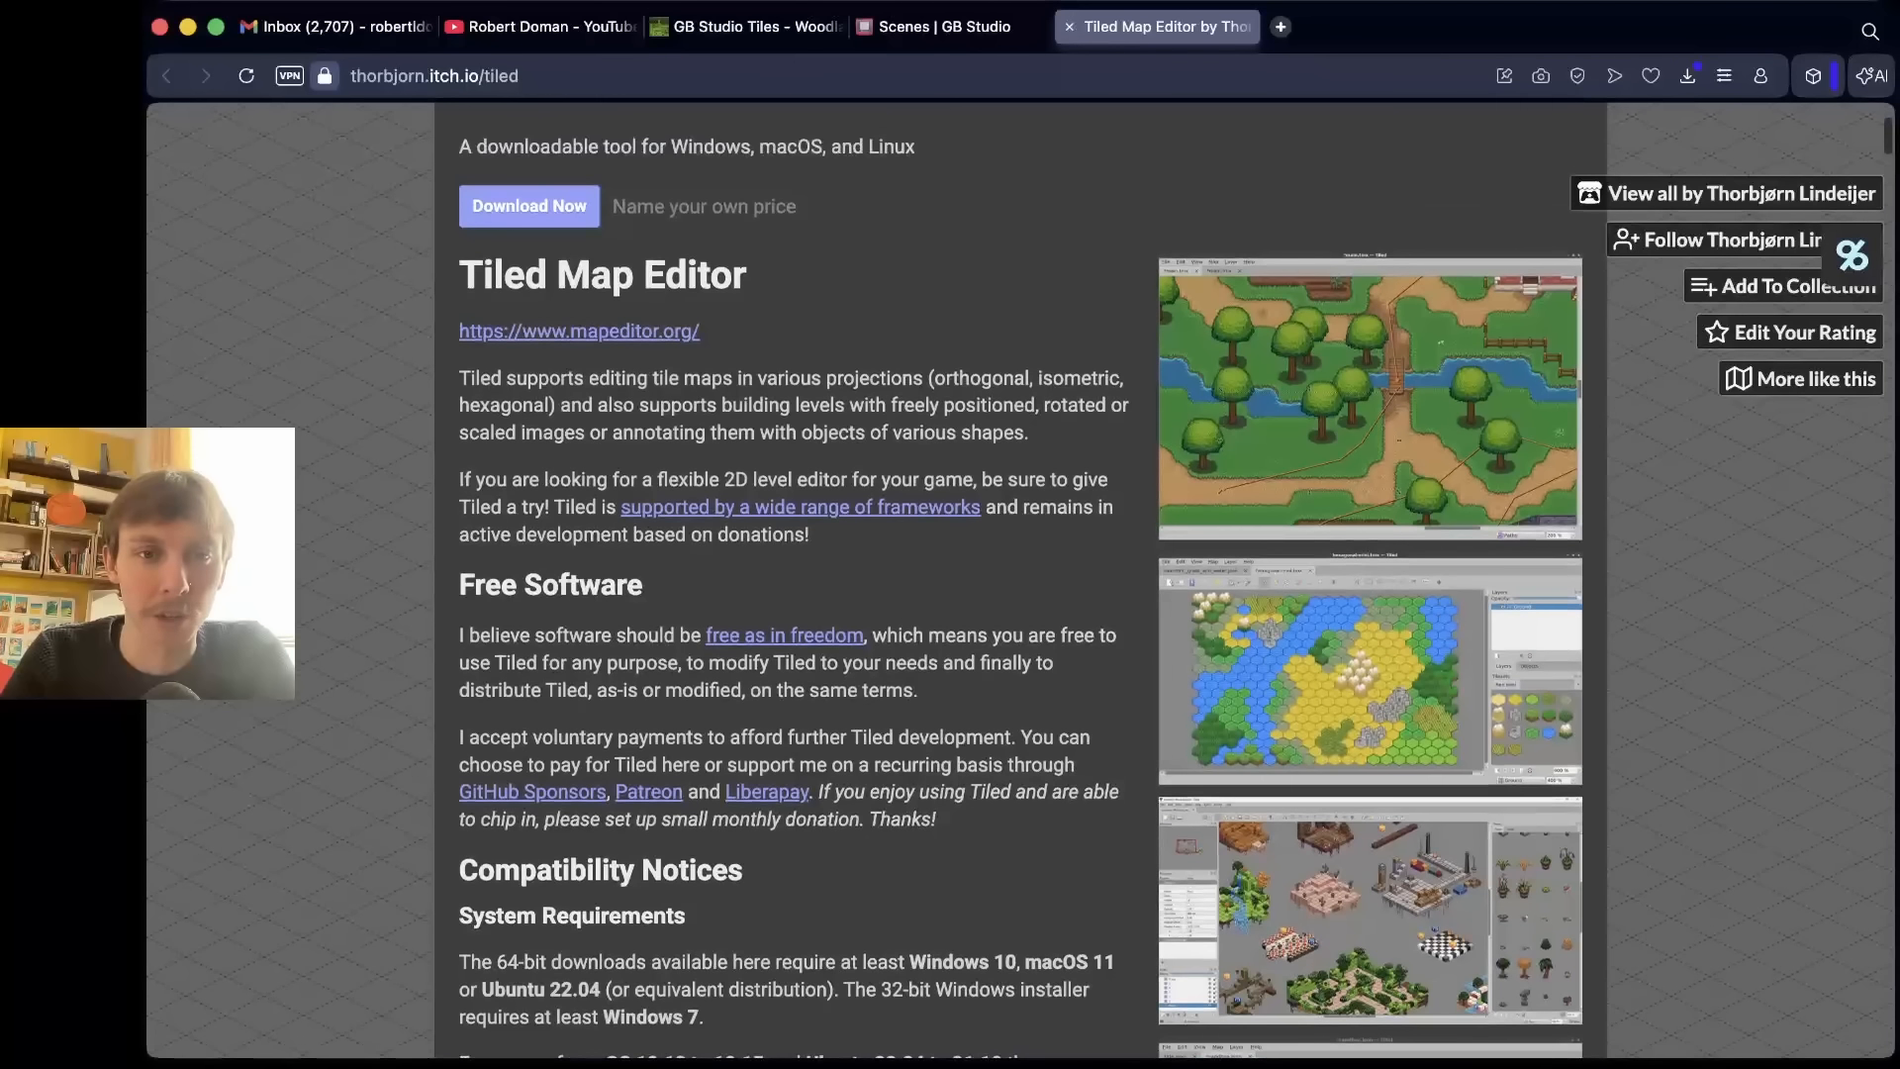
scroll(537, 139, up, 4)
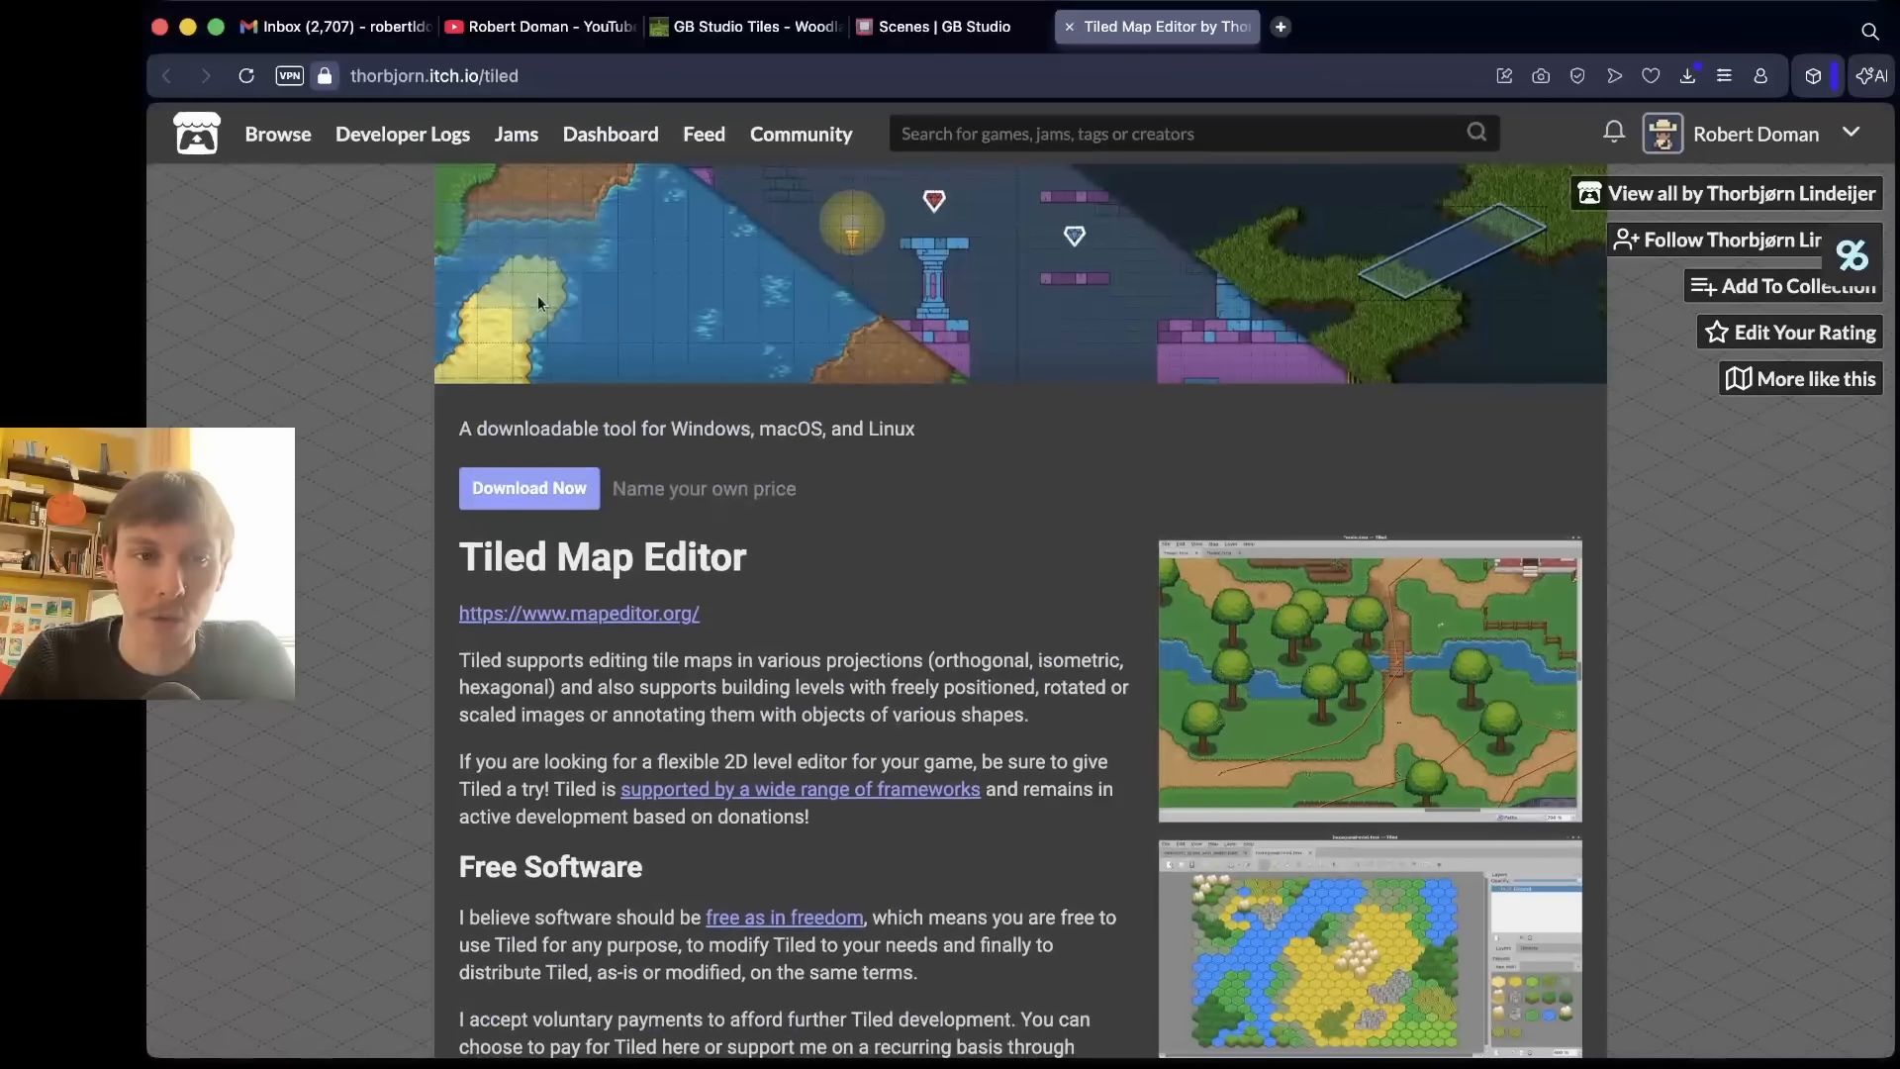
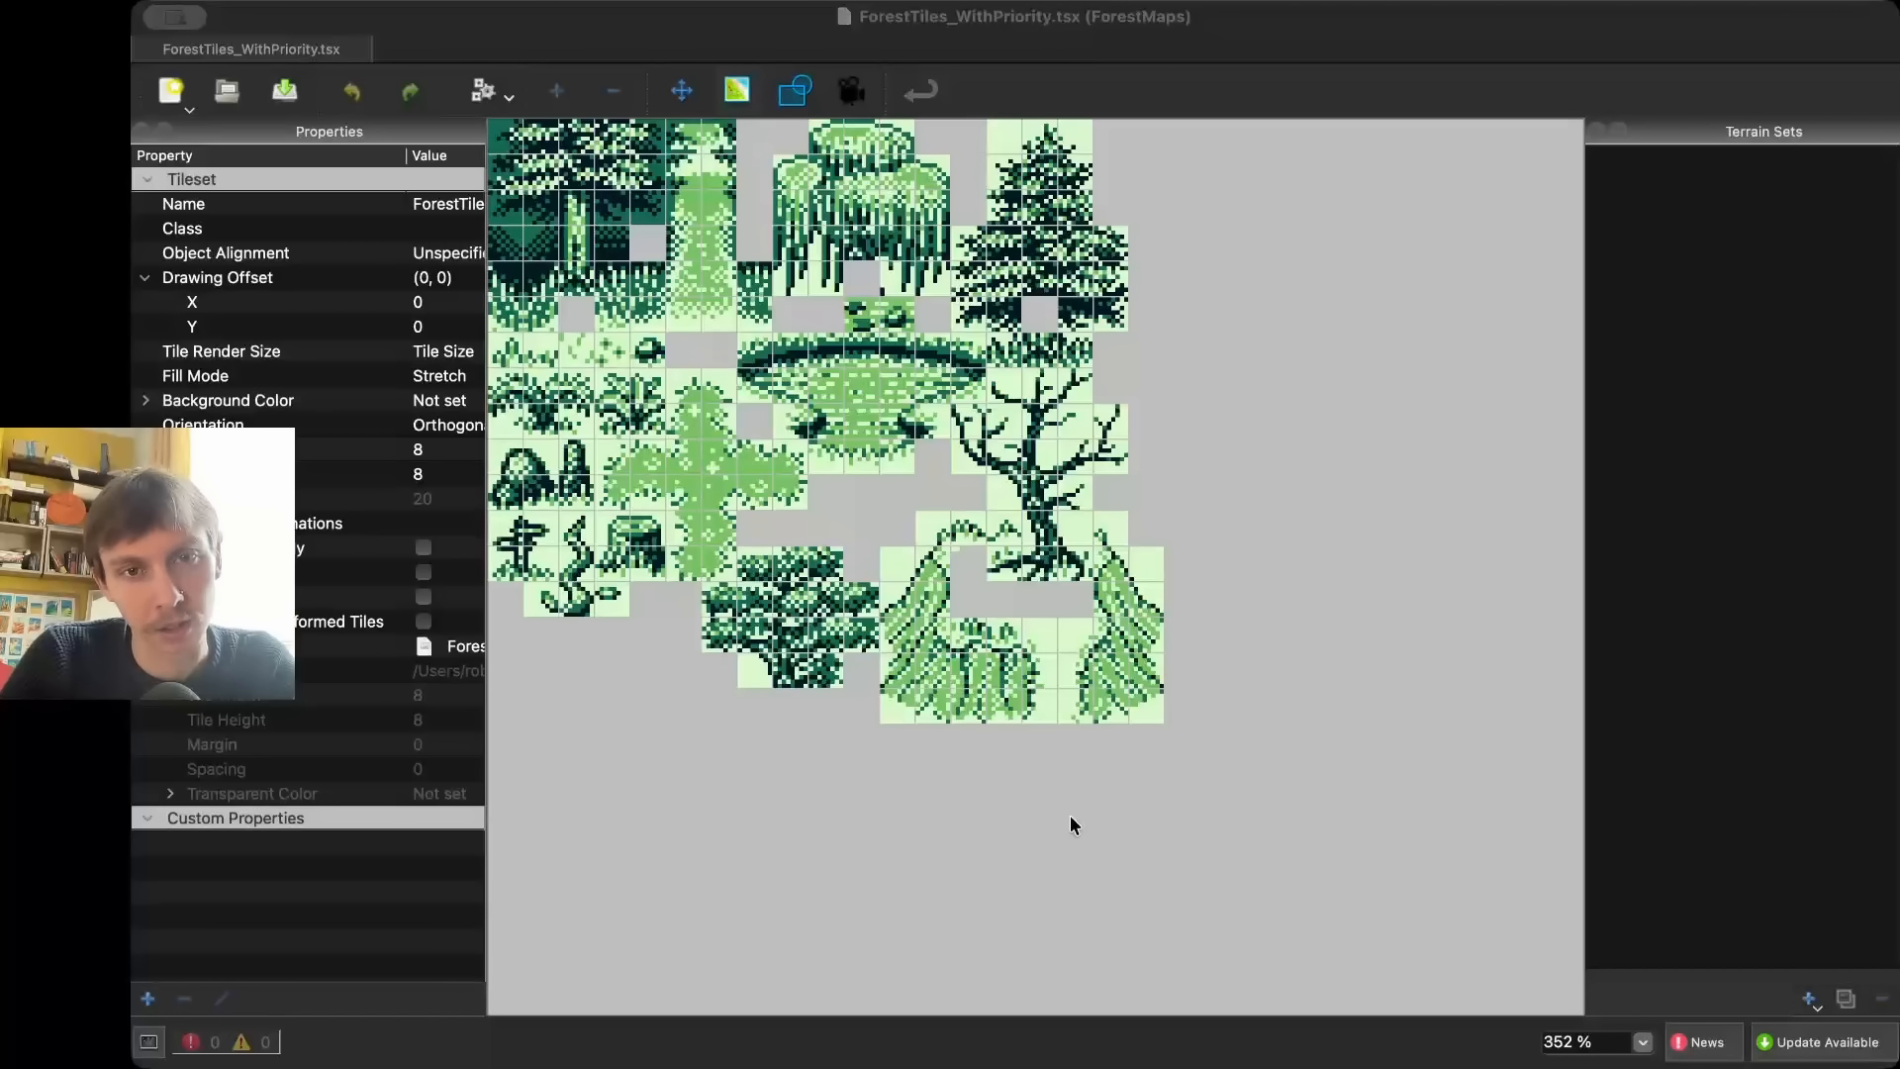
- Switch to Tiled and add a Mixed terrain set named Path to the ForestTiles_WithPriority tileset
click(1073, 994)
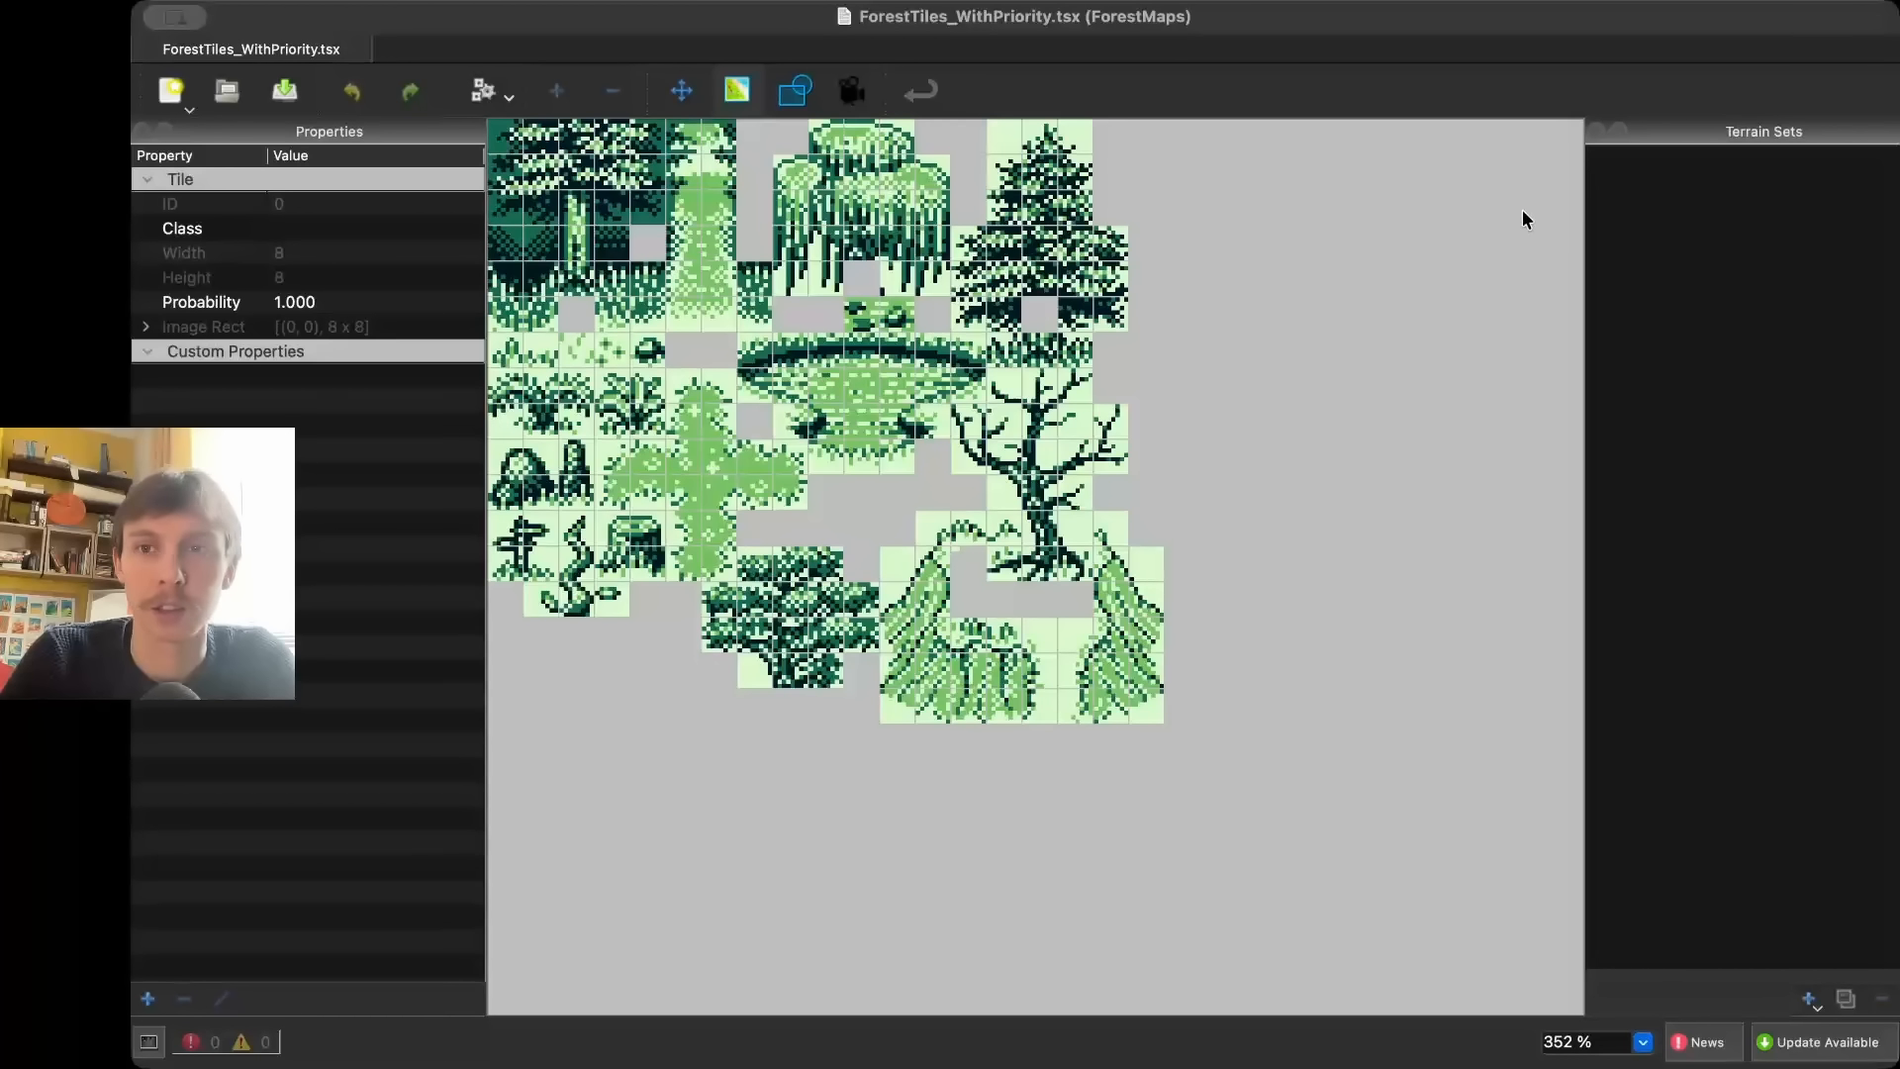
click(1809, 990)
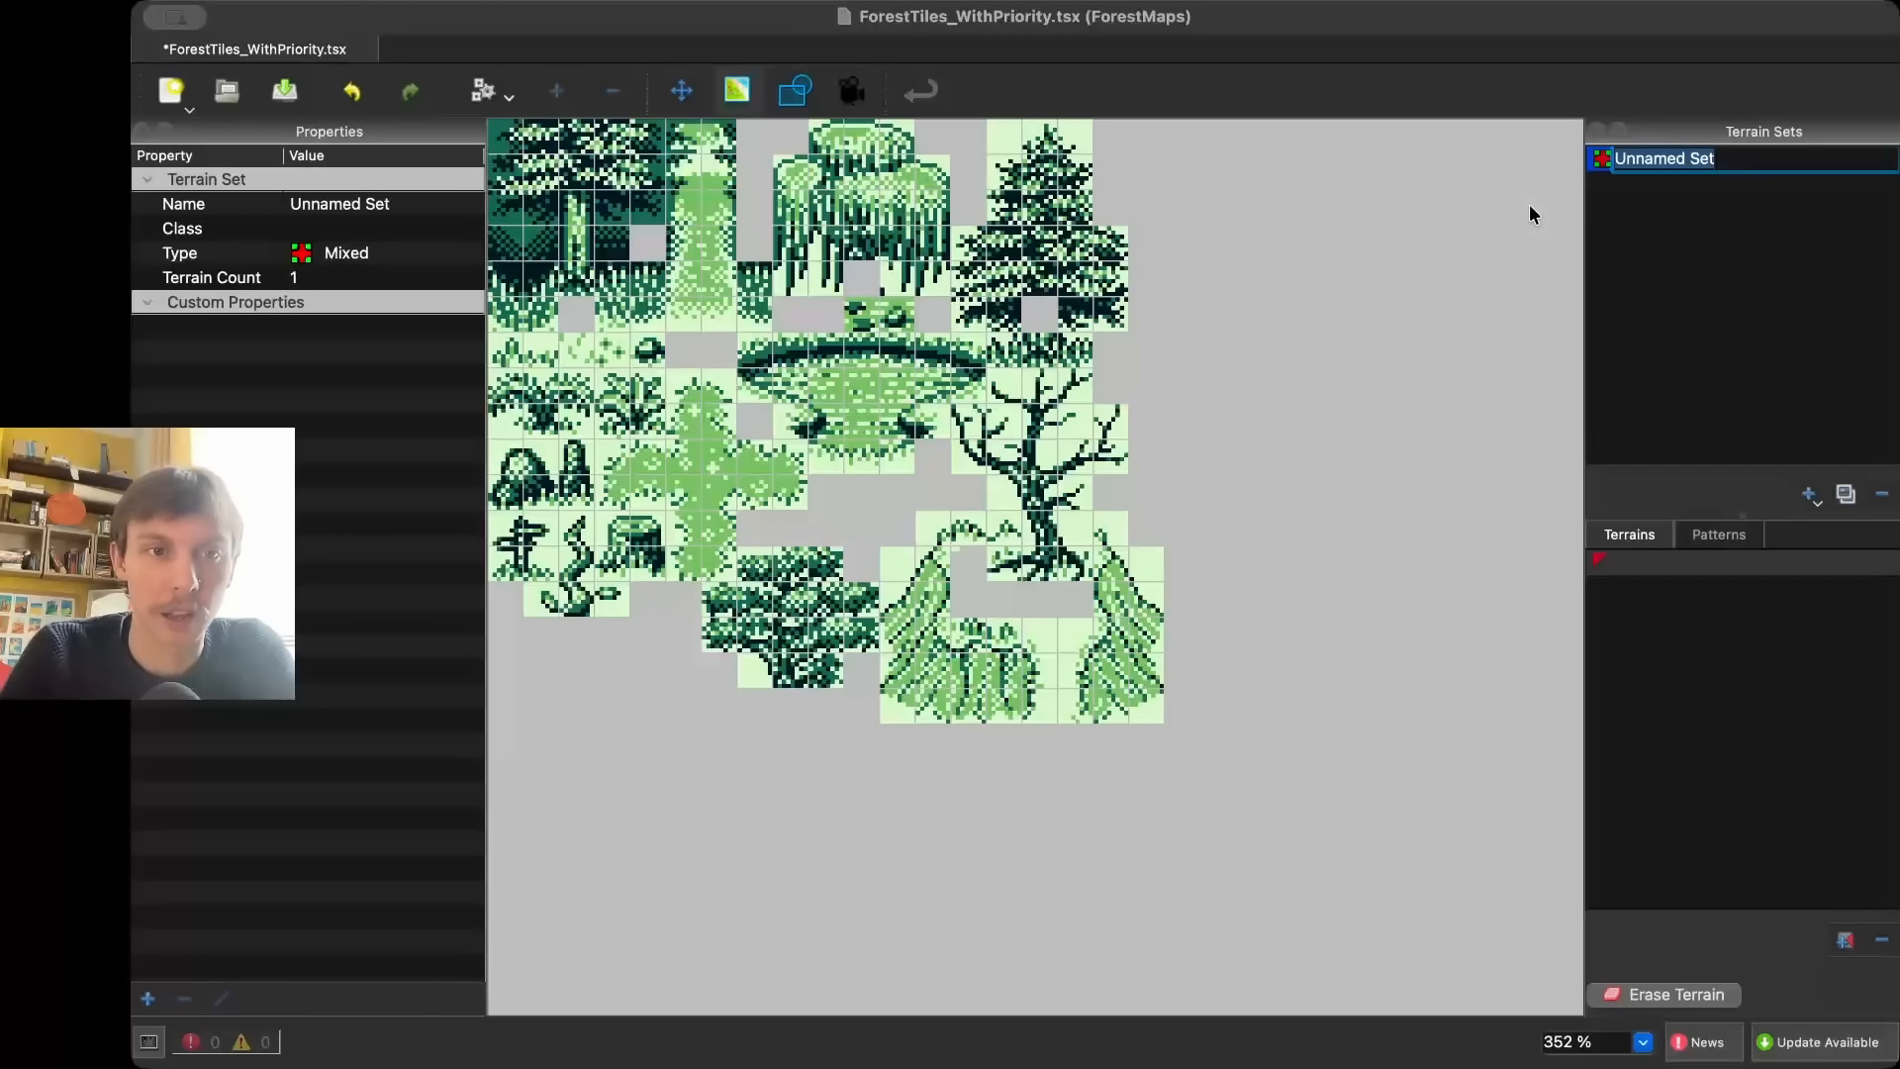
text(Path)
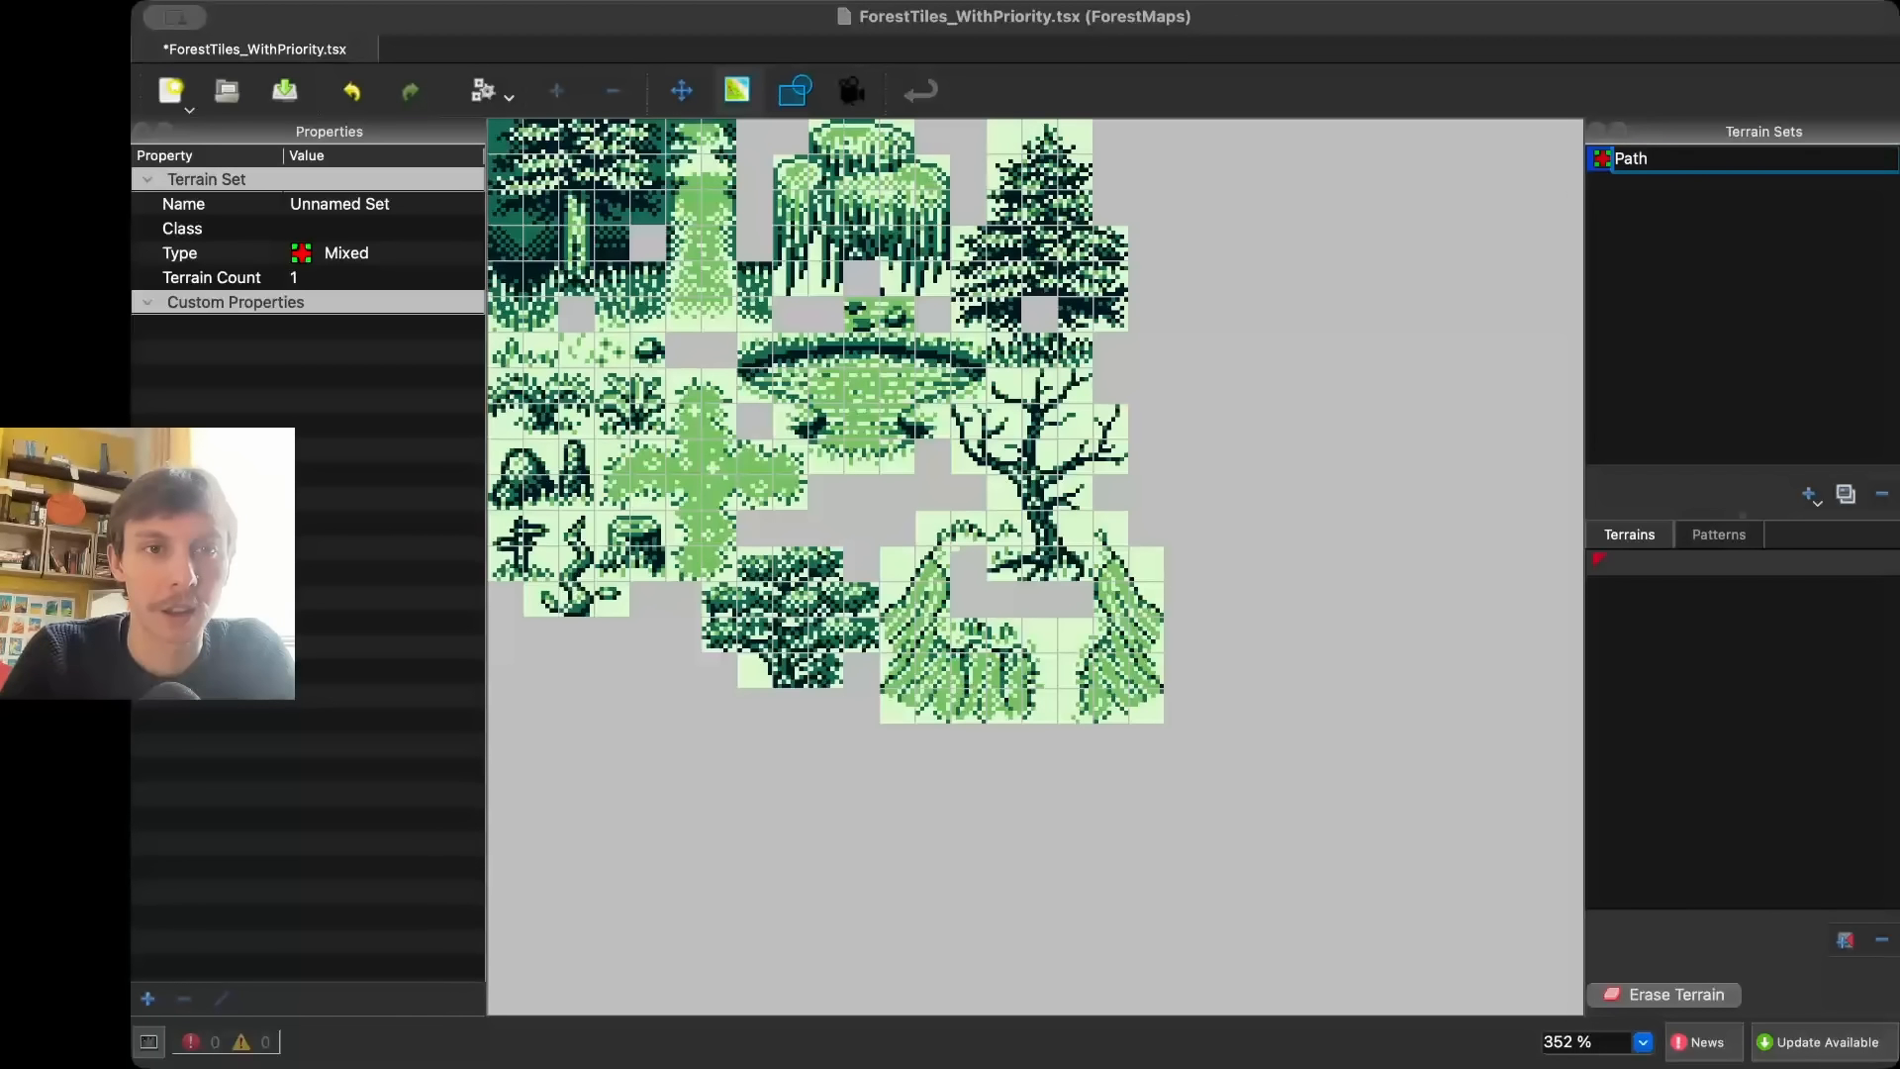
key(Return)
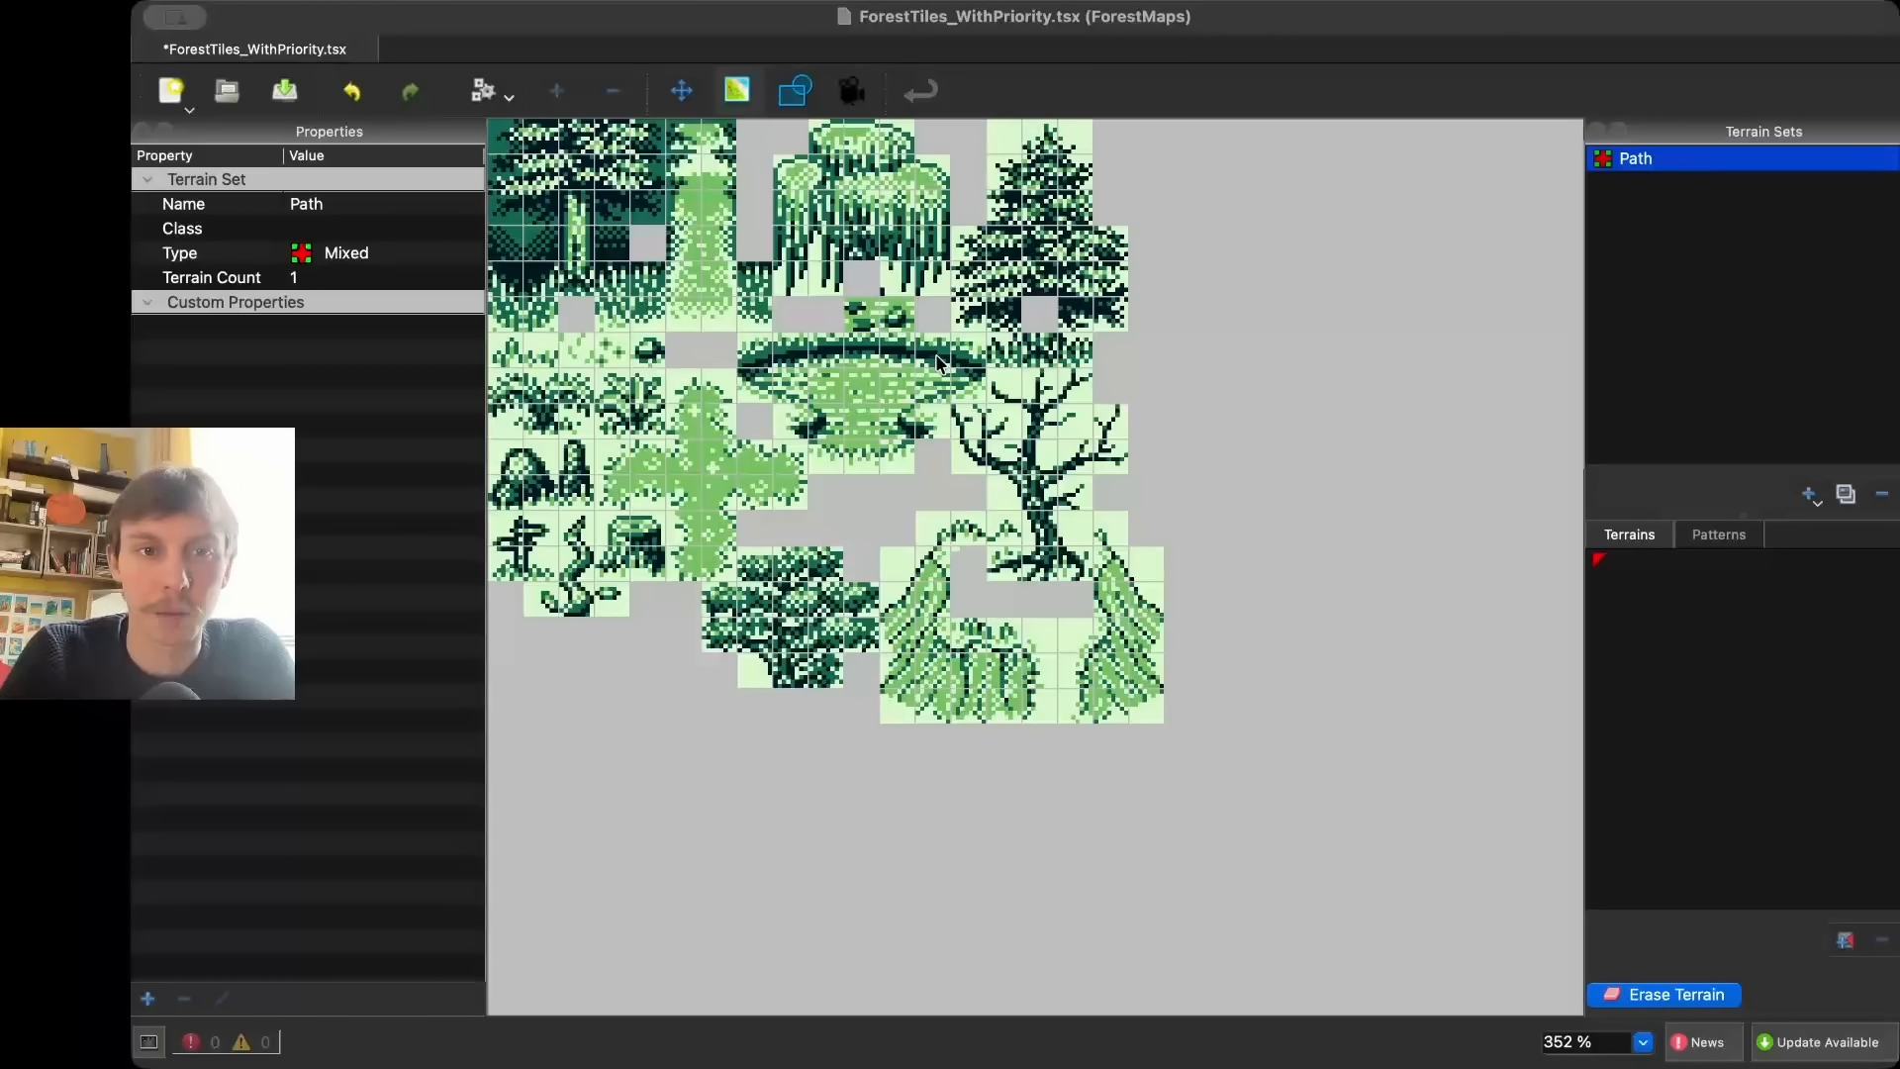
- Mark the centre and all four arms of the cross-shaped path tiles with the Path set's red terrain
click(695, 396)
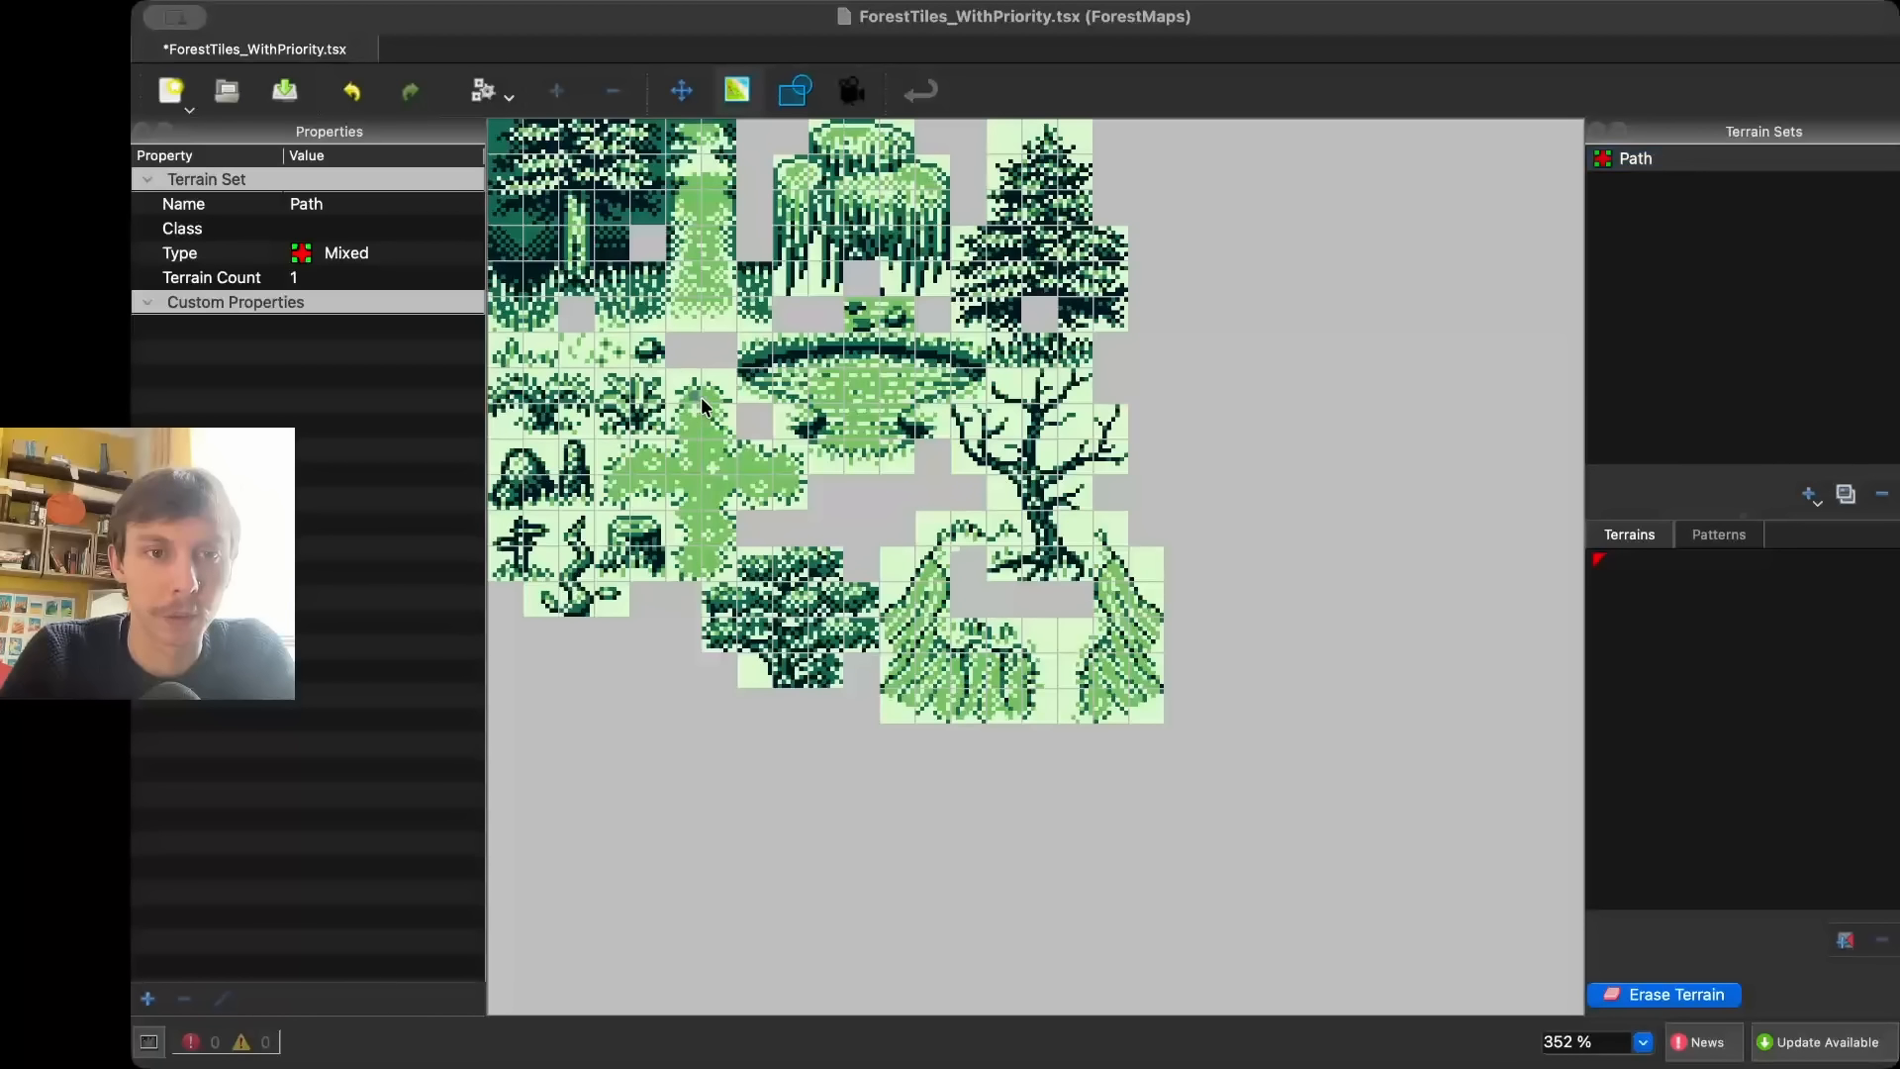
click(1655, 566)
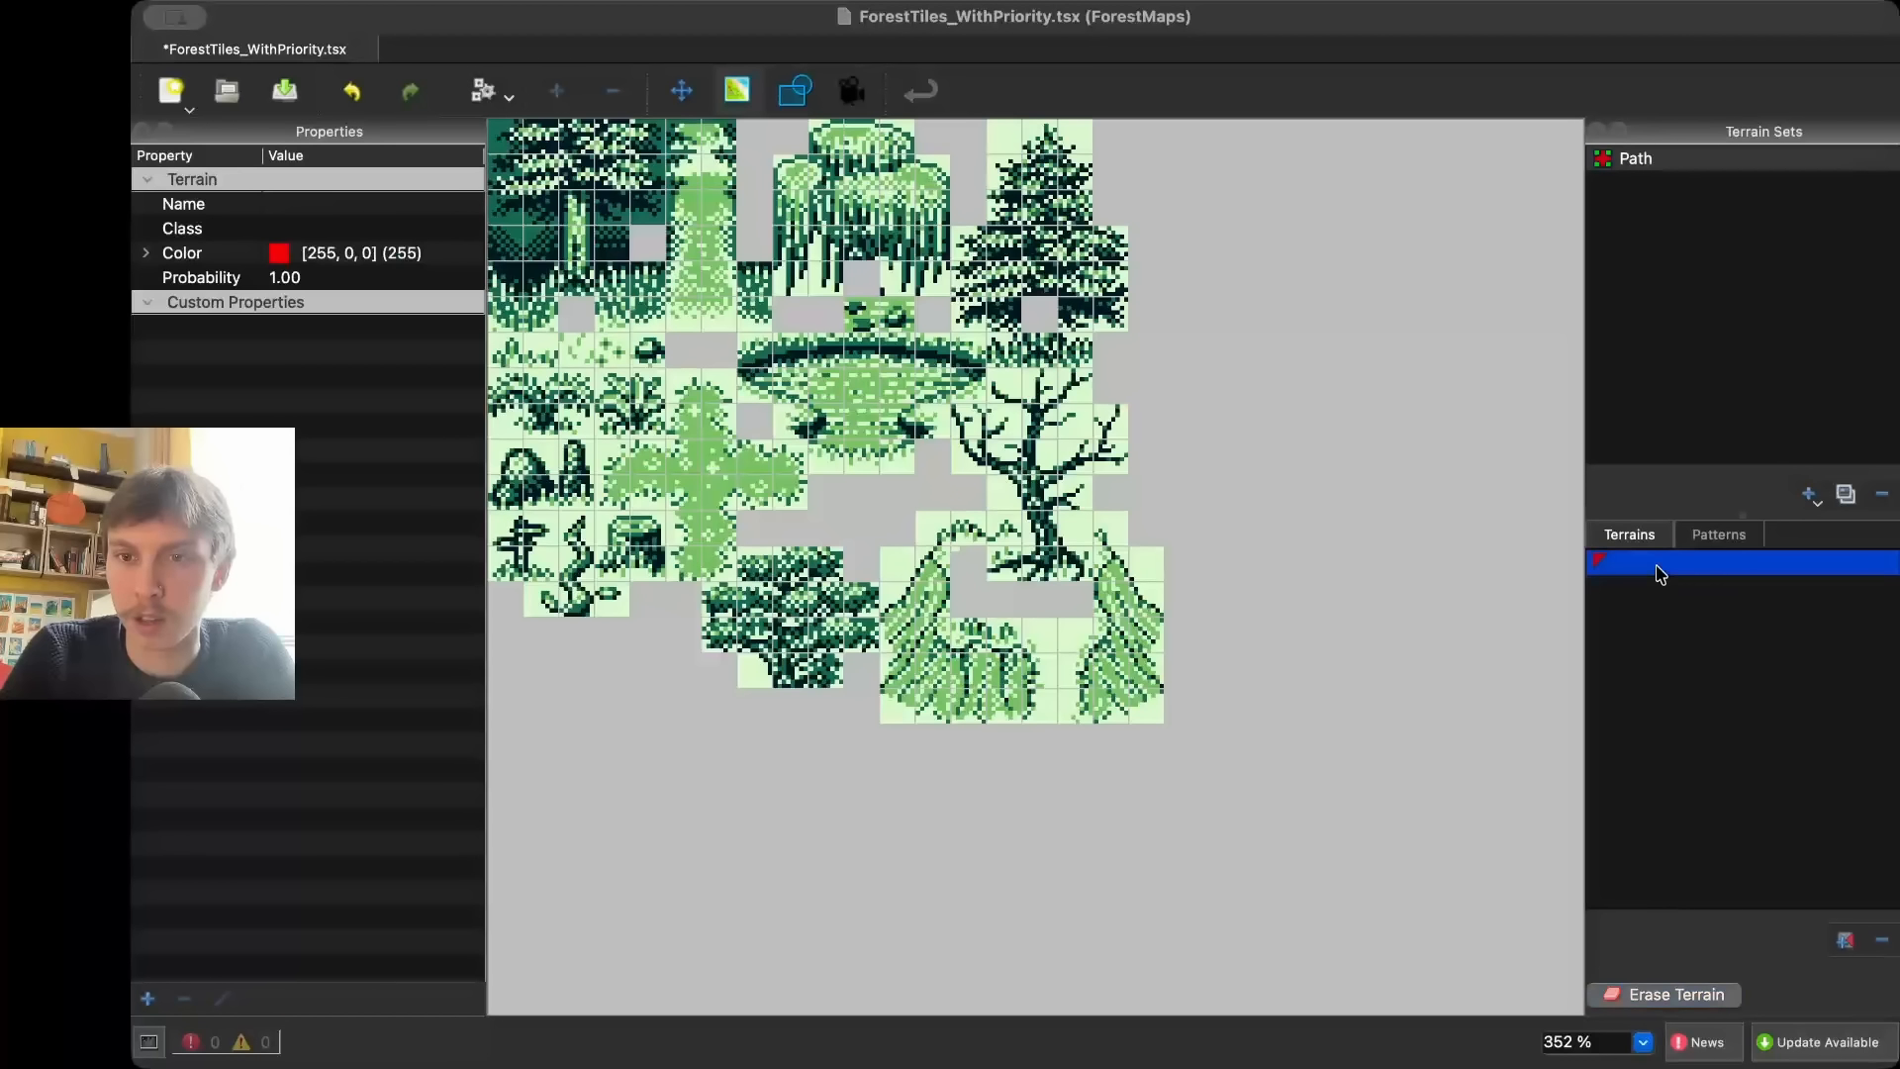
click(704, 413)
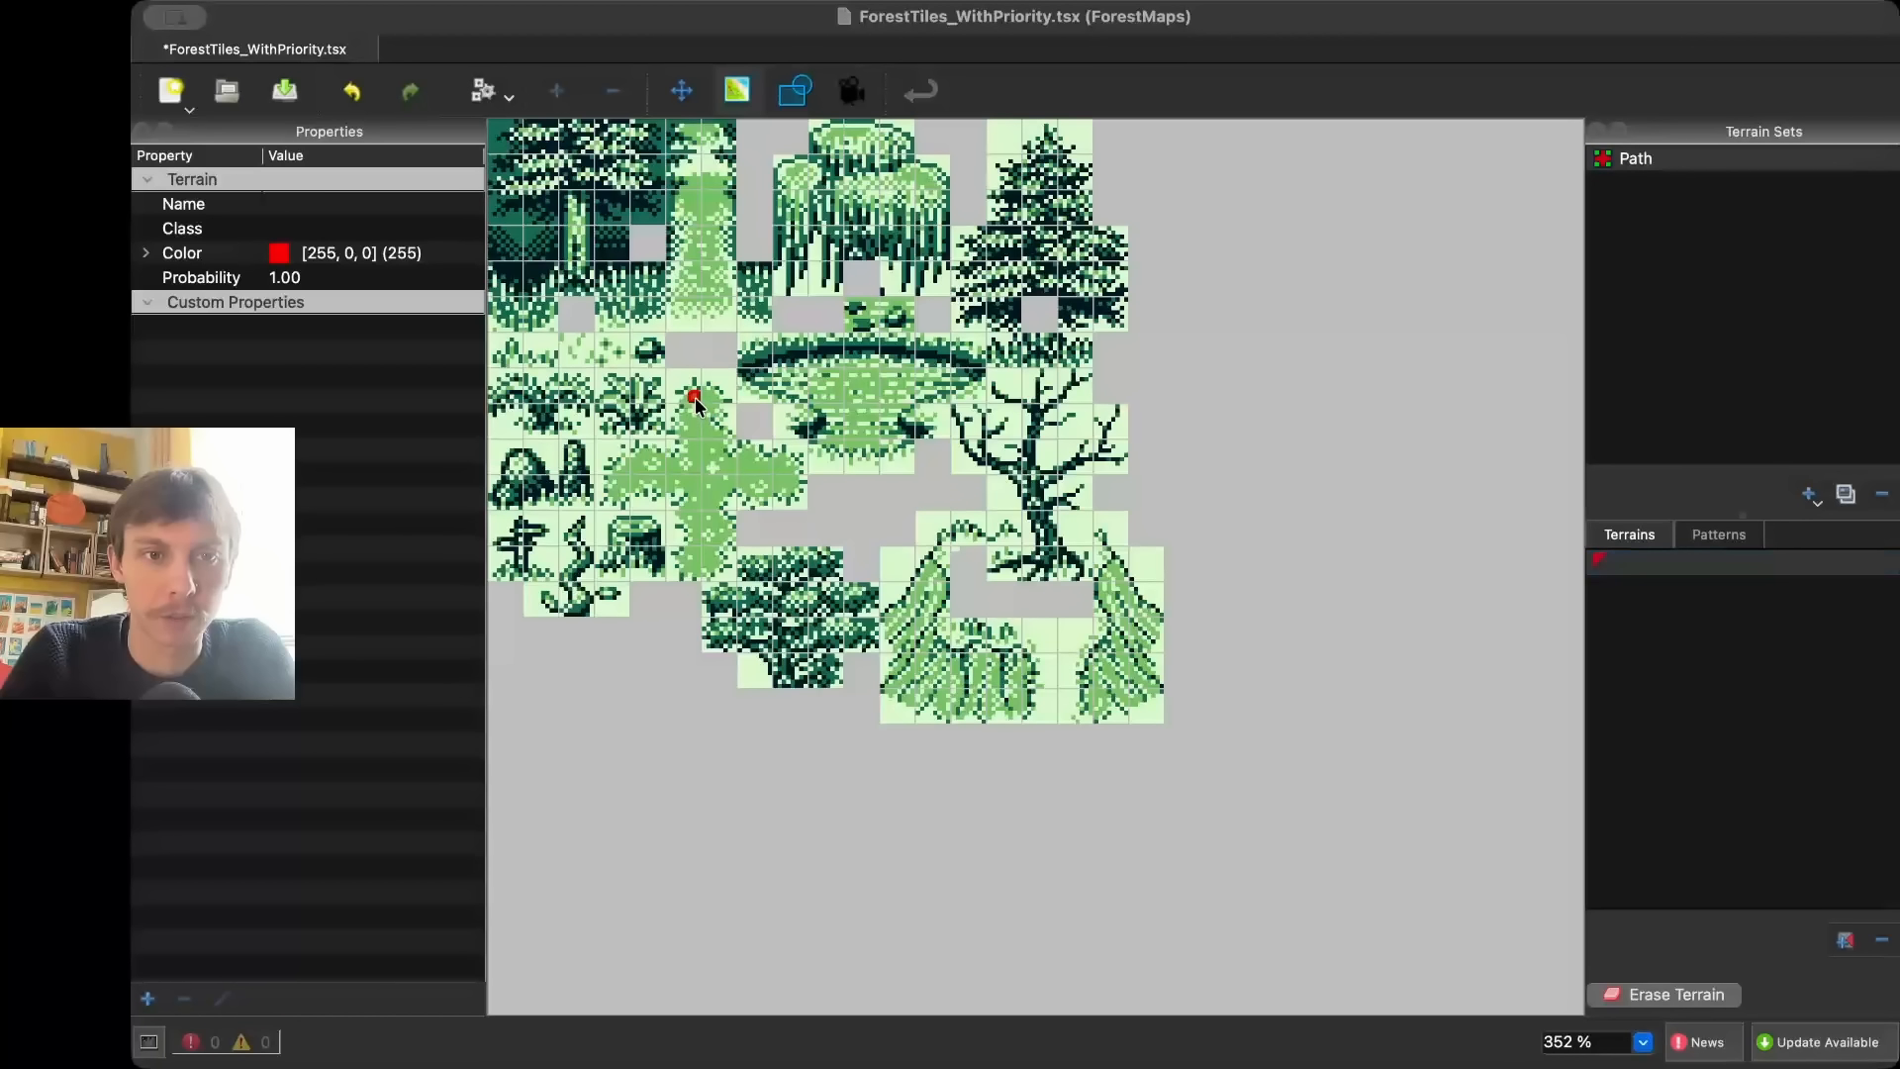
drag(697, 455, 693, 409)
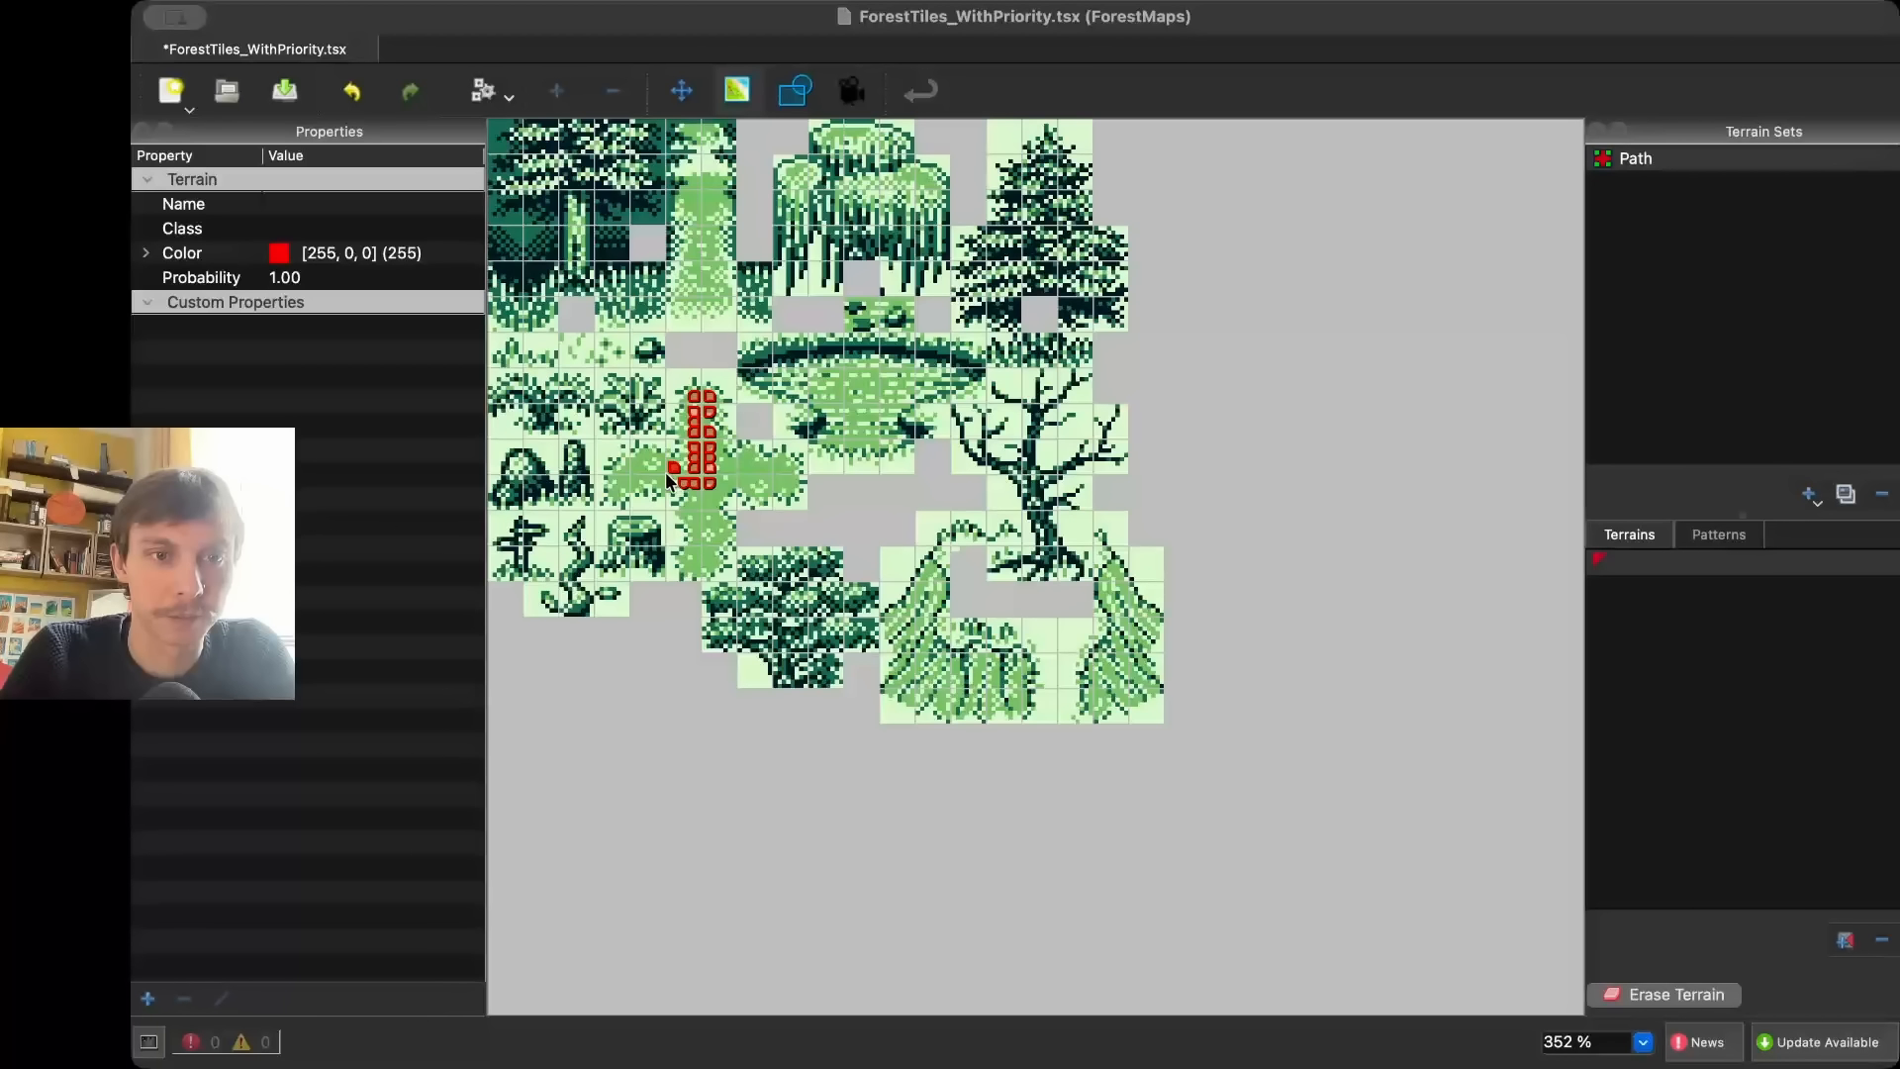
drag(690, 479, 632, 471)
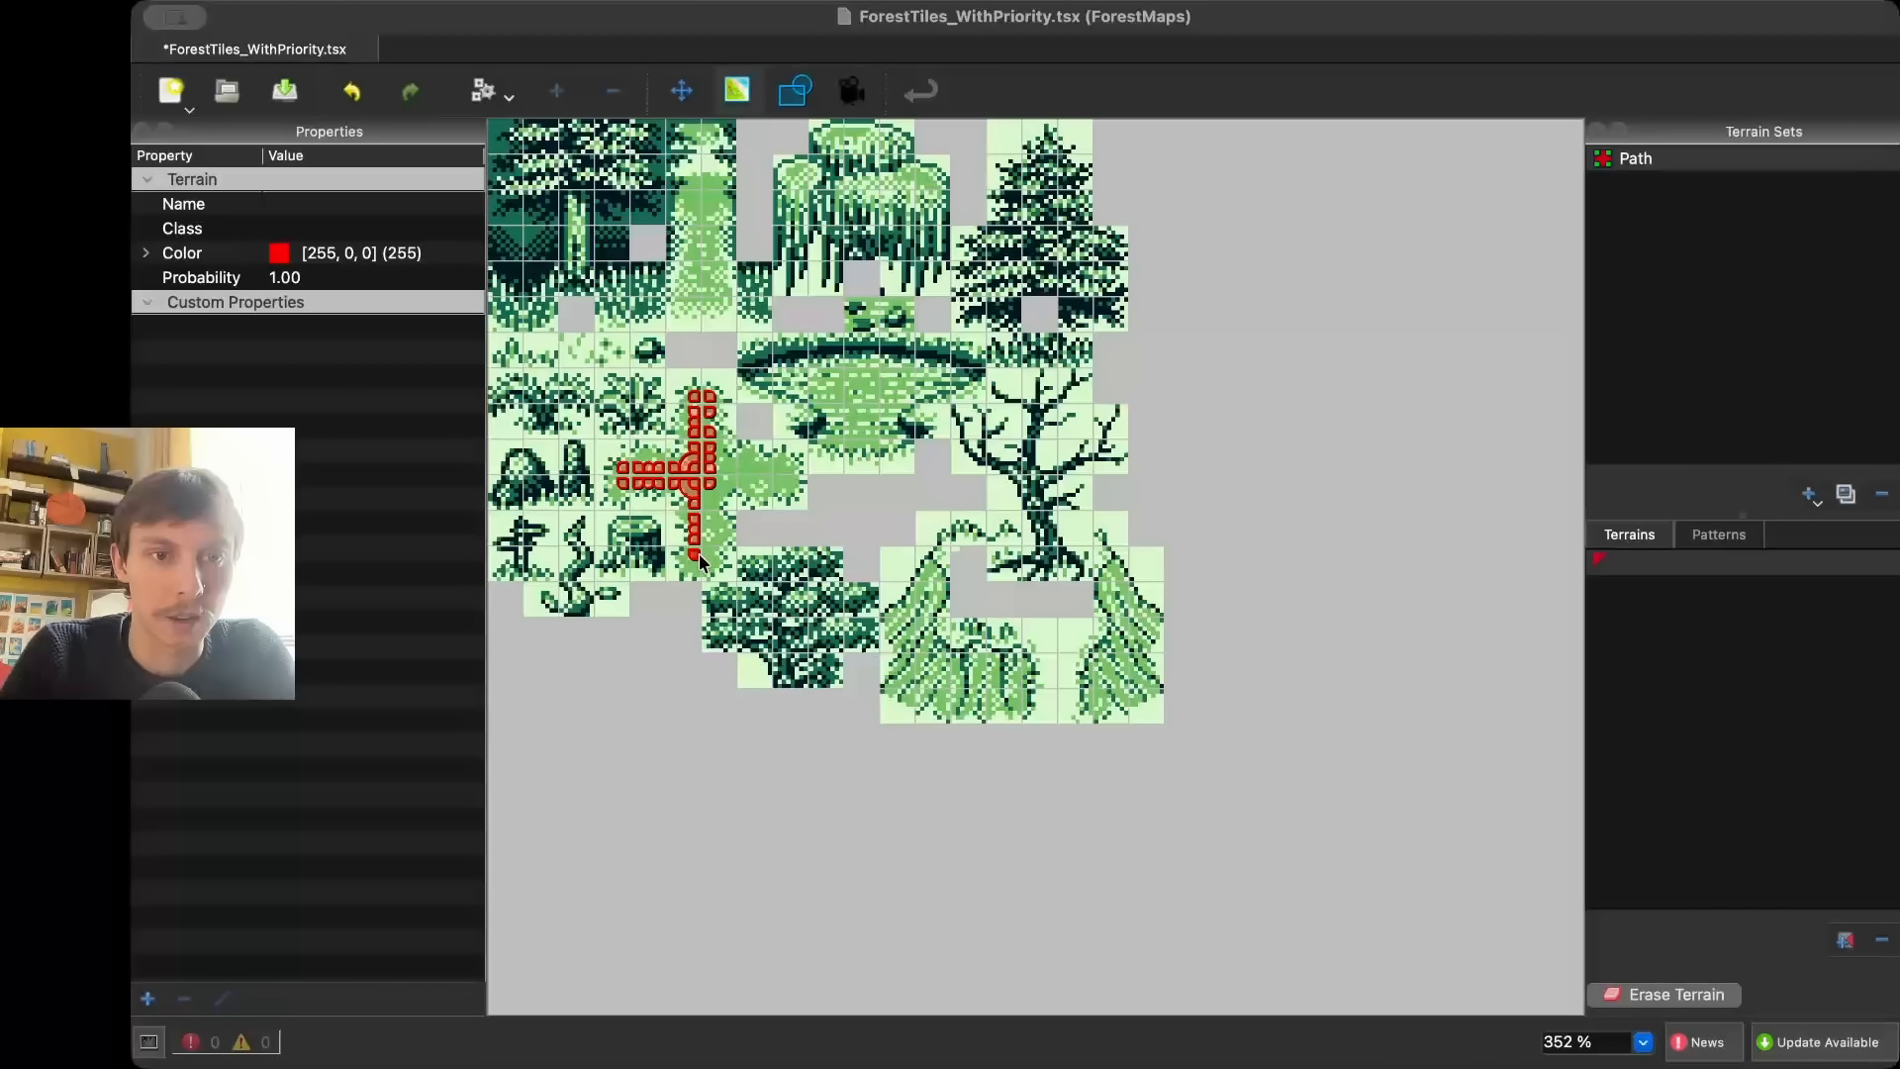
mouse_move(698, 554)
mouse_down()
mouse_move(713, 482)
mouse_move(777, 468)
mouse_move(717, 482)
mouse_up()
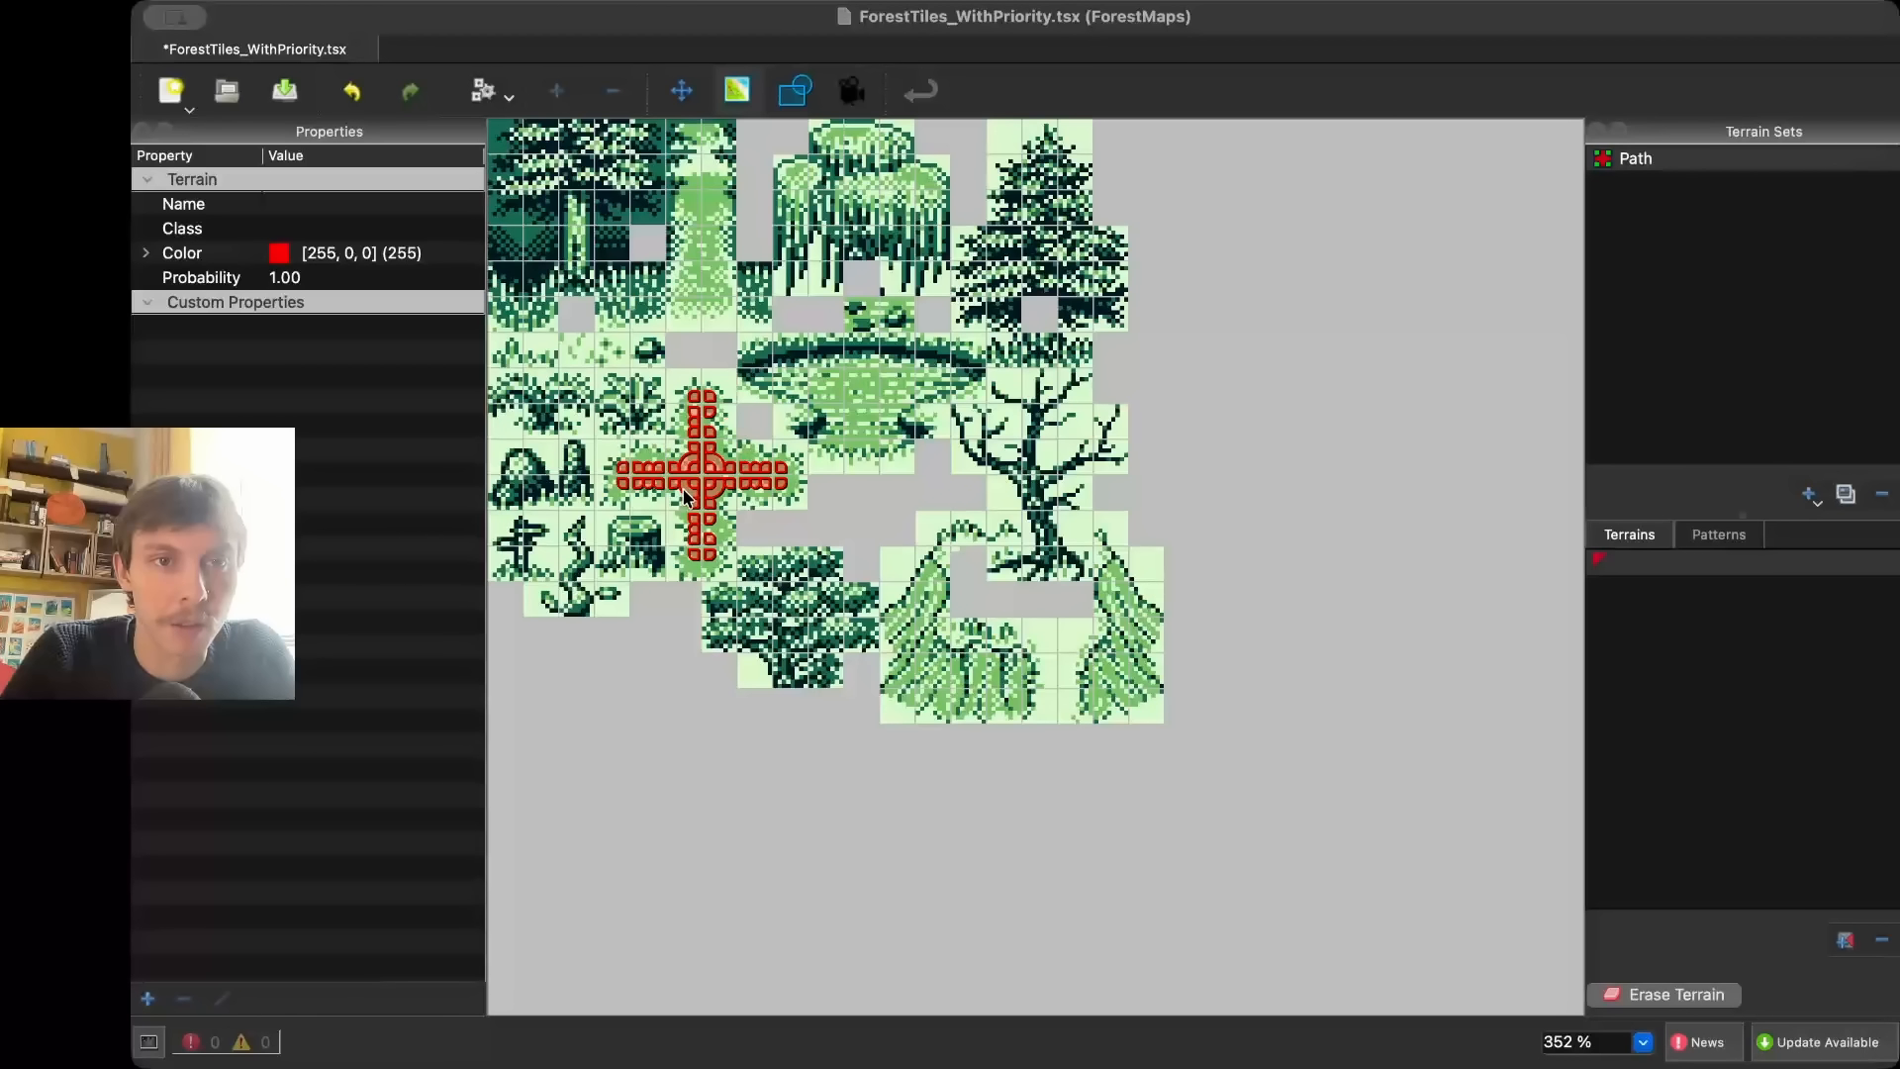
- Mark the tile corners and edges around the path cross's centre with the red terrain, and save the tileset
scroll(681, 485, up, 3)
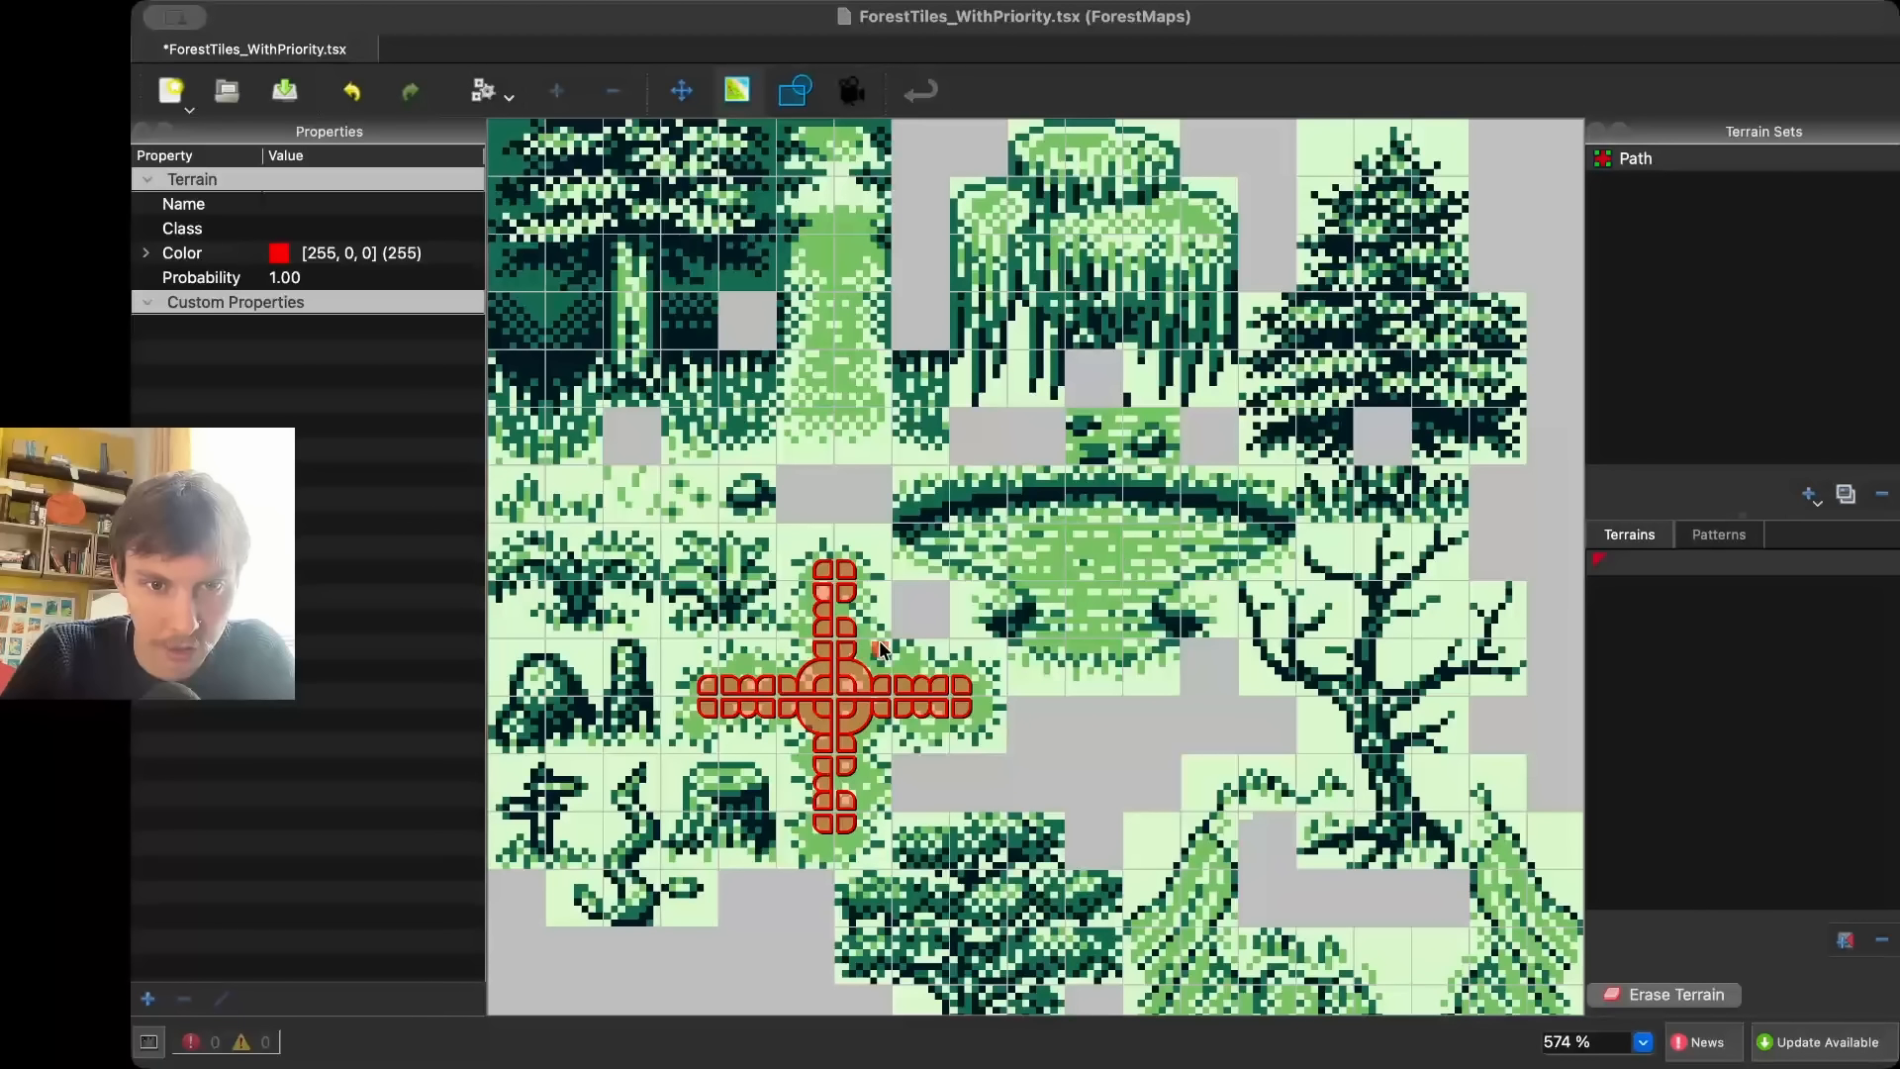
mouse_move(787, 663)
mouse_down()
mouse_move(879, 652)
mouse_move(877, 729)
mouse_move(792, 730)
mouse_move(880, 741)
mouse_up()
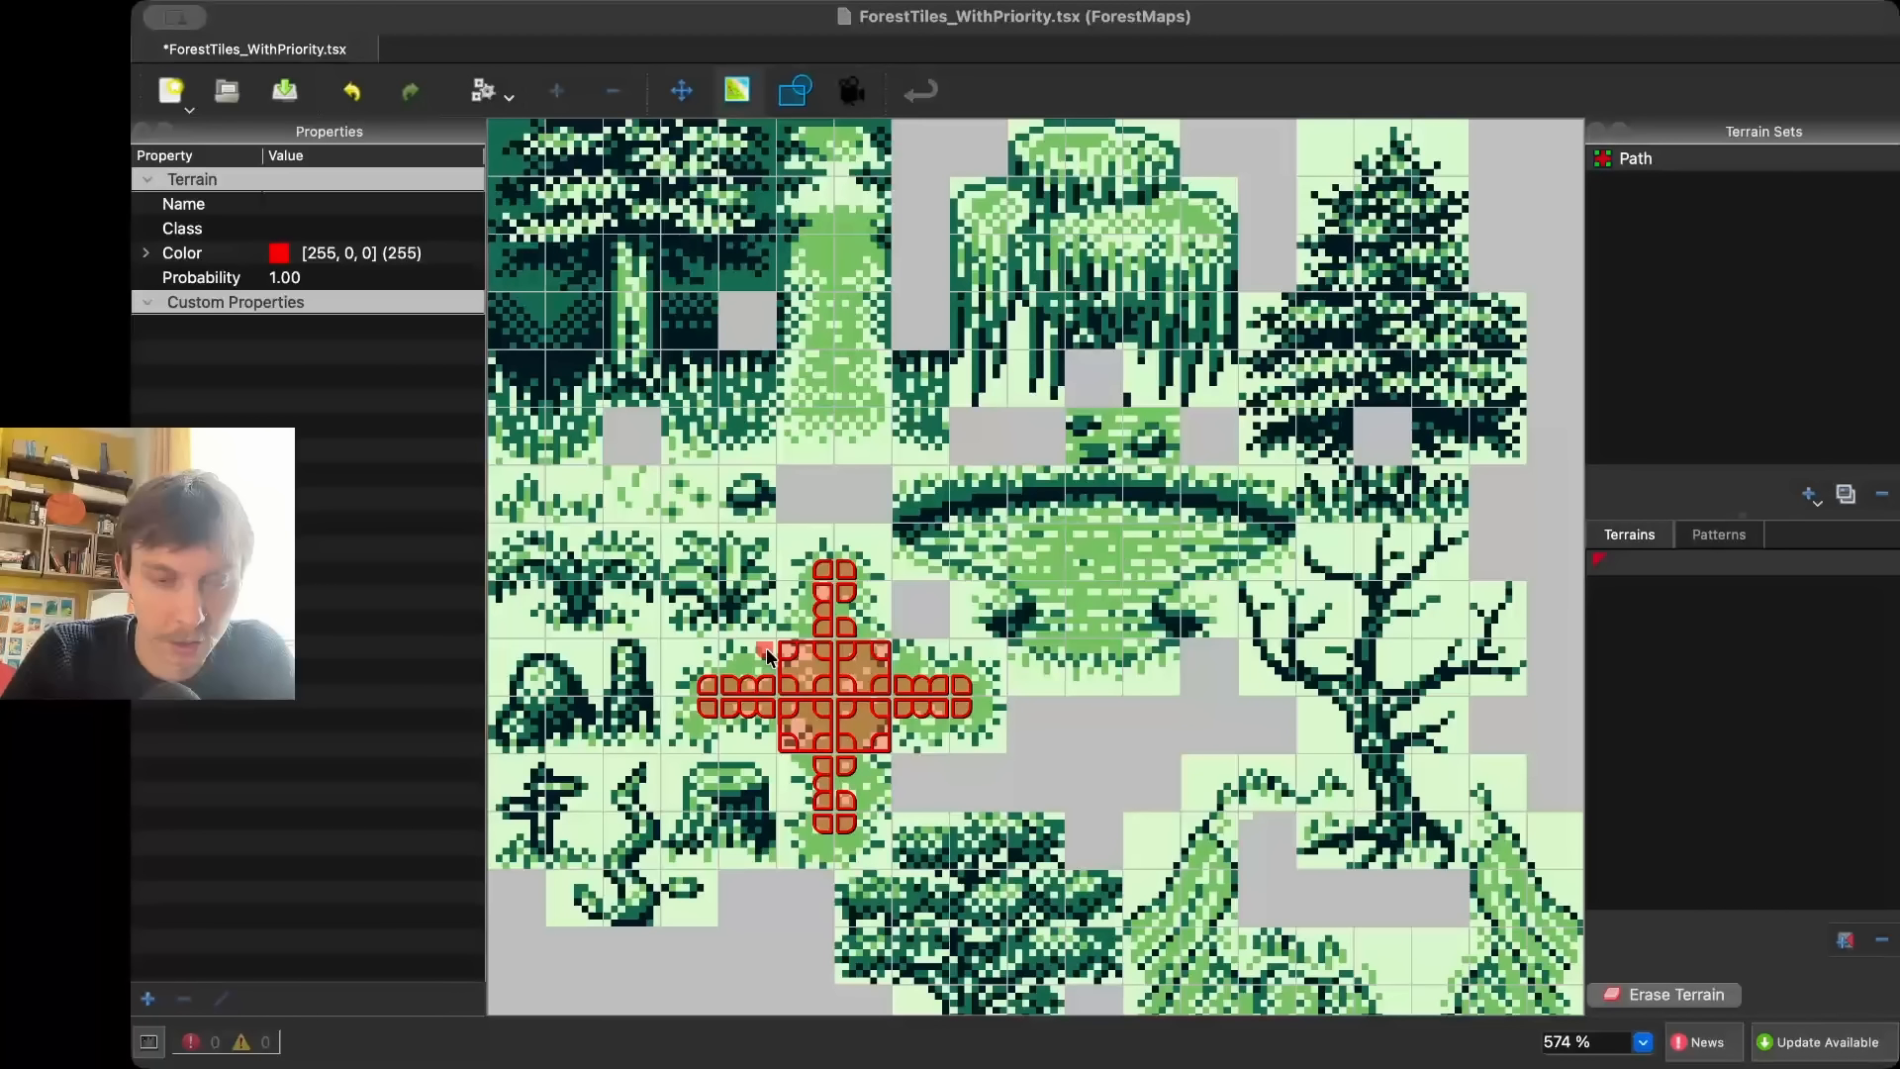
mouse_move(766, 656)
mouse_down()
mouse_move(767, 742)
mouse_move(822, 707)
mouse_up()
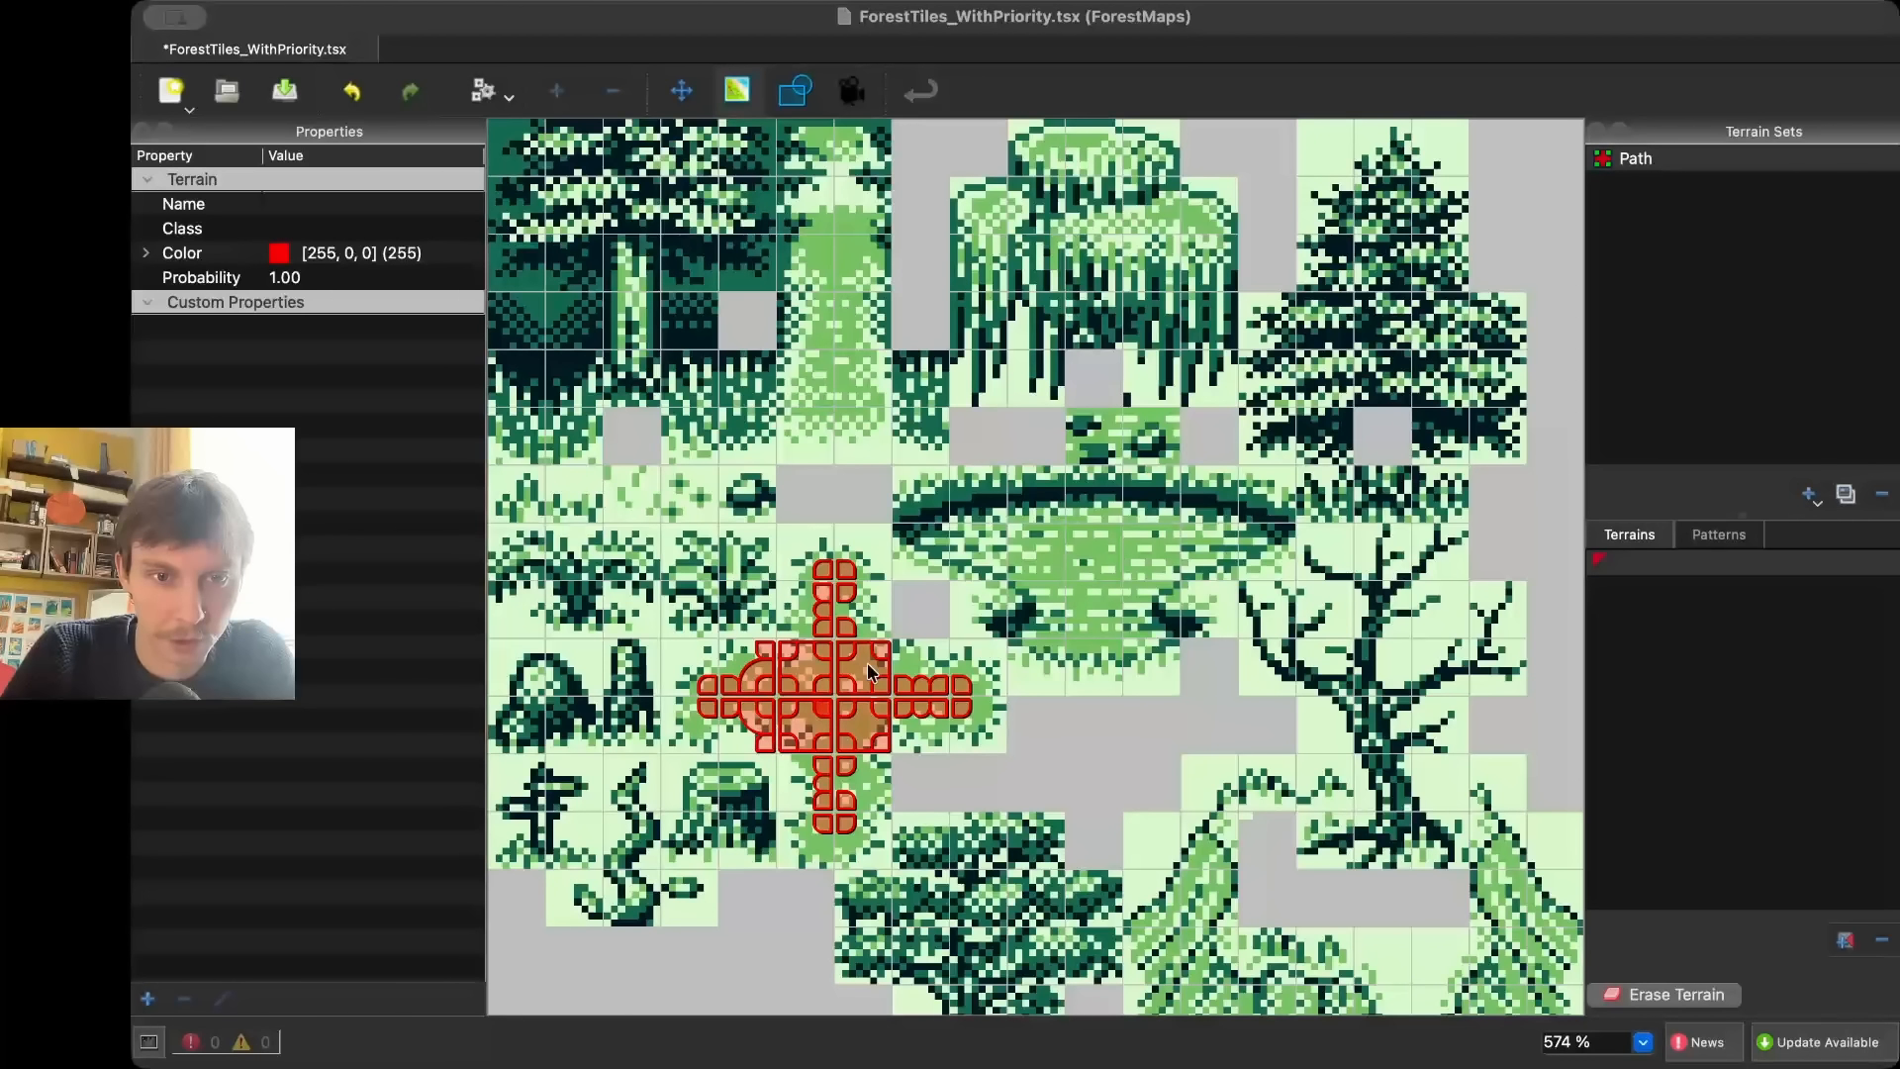
drag(897, 653, 896, 687)
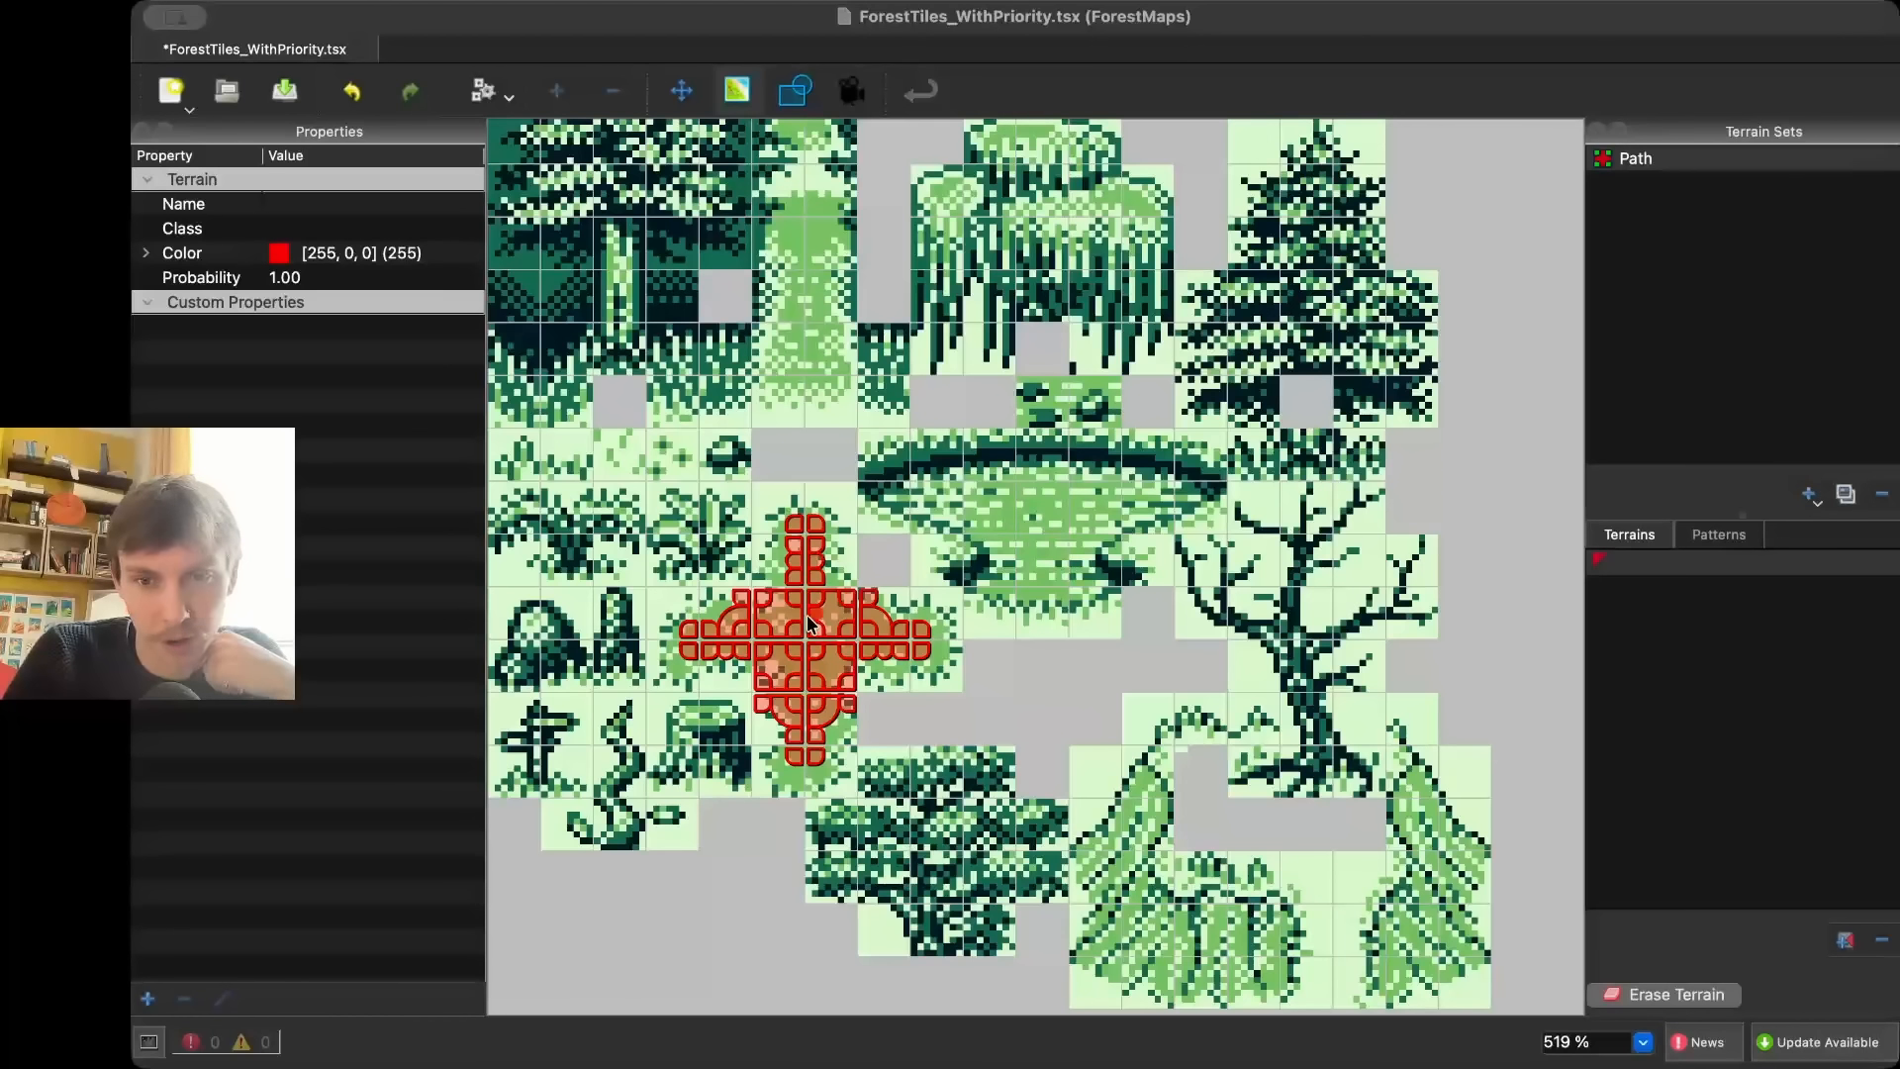
scroll(805, 601, down, 1)
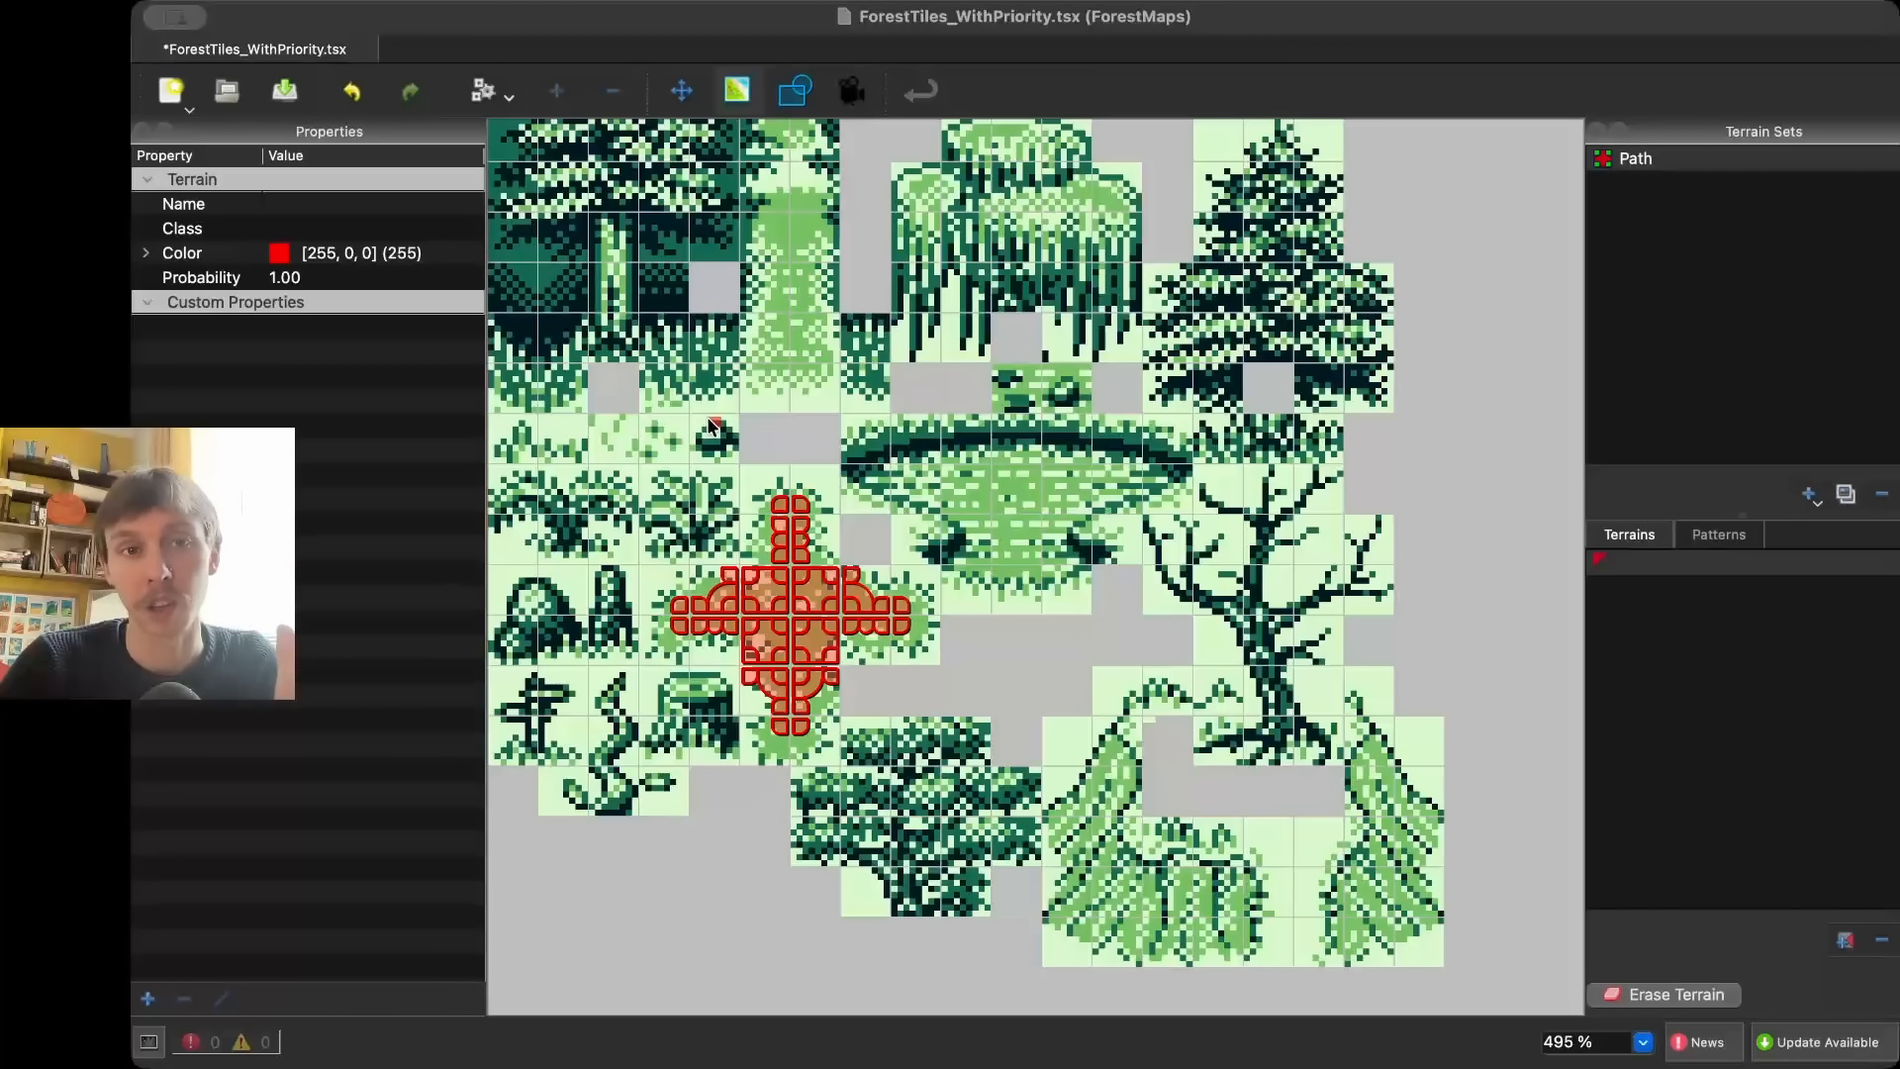
scroll(723, 398, up, 1)
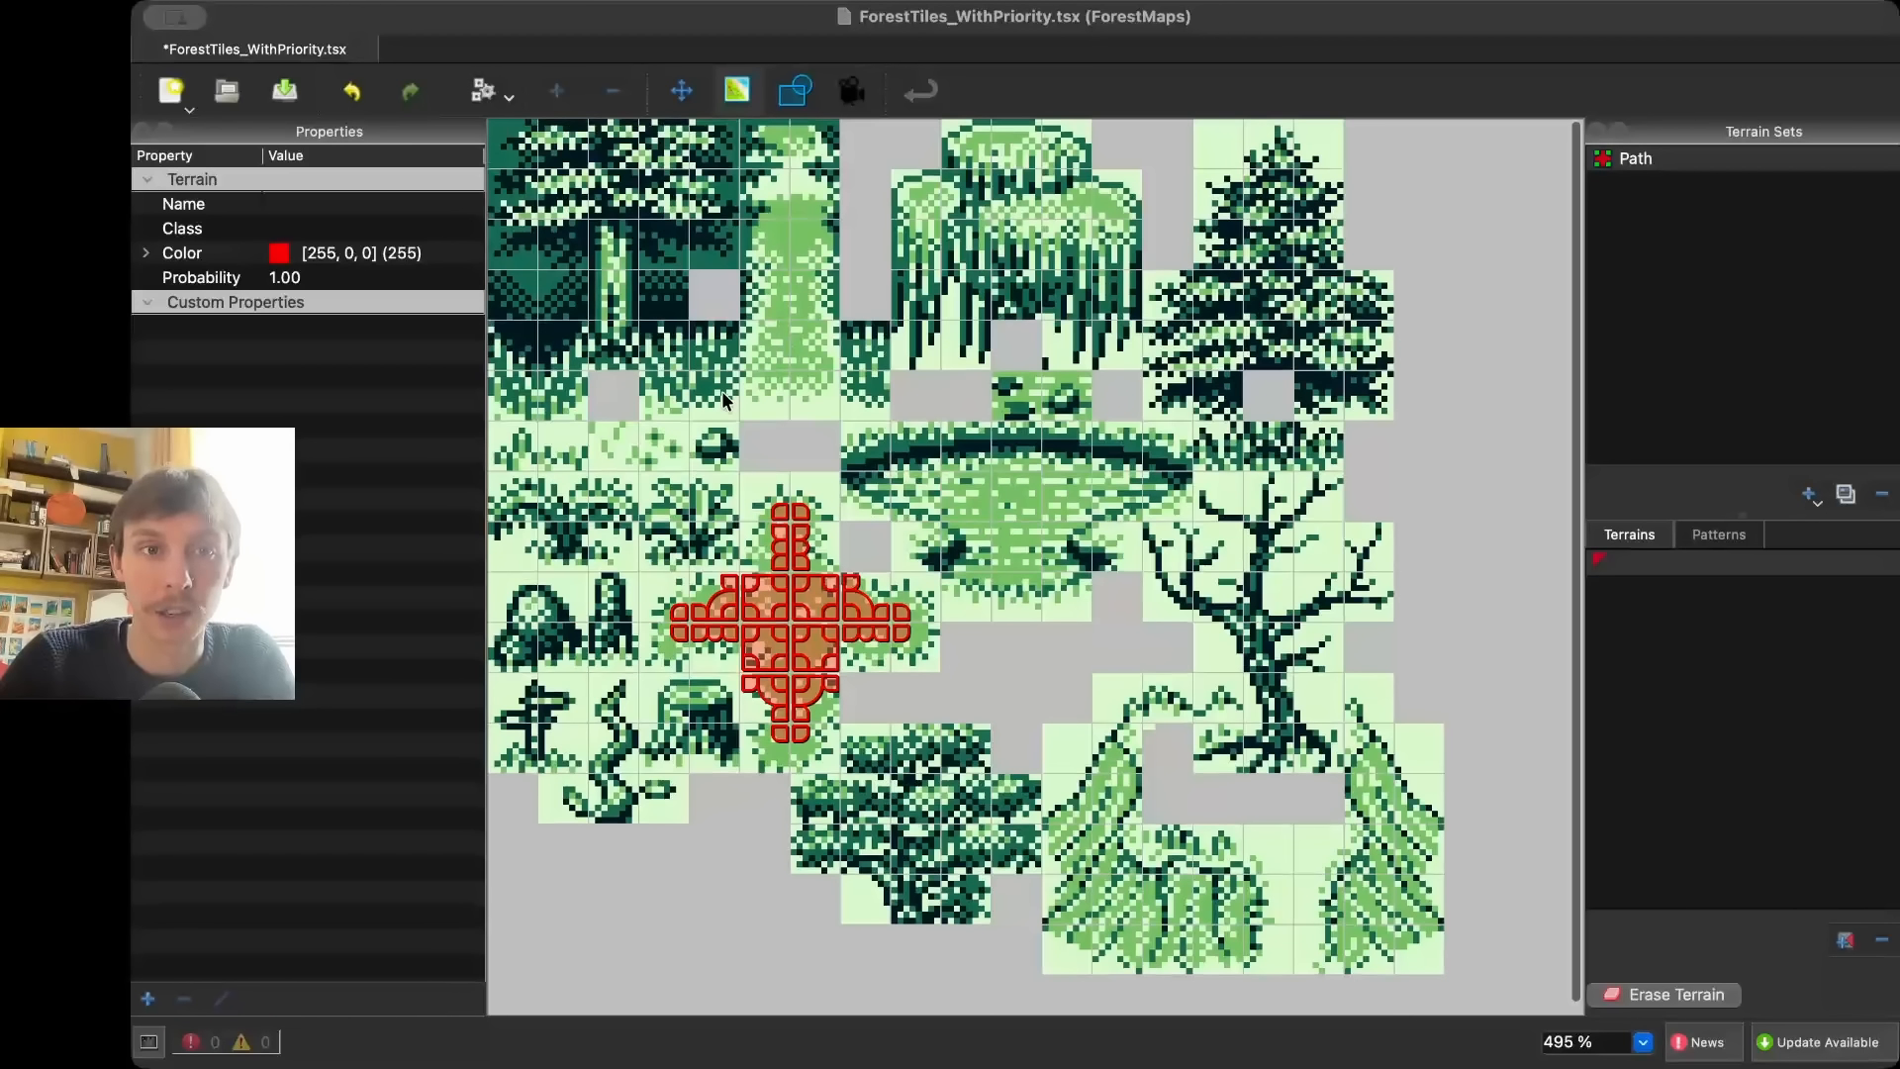
scroll(725, 401, down, 1)
scroll(725, 401, up, 1)
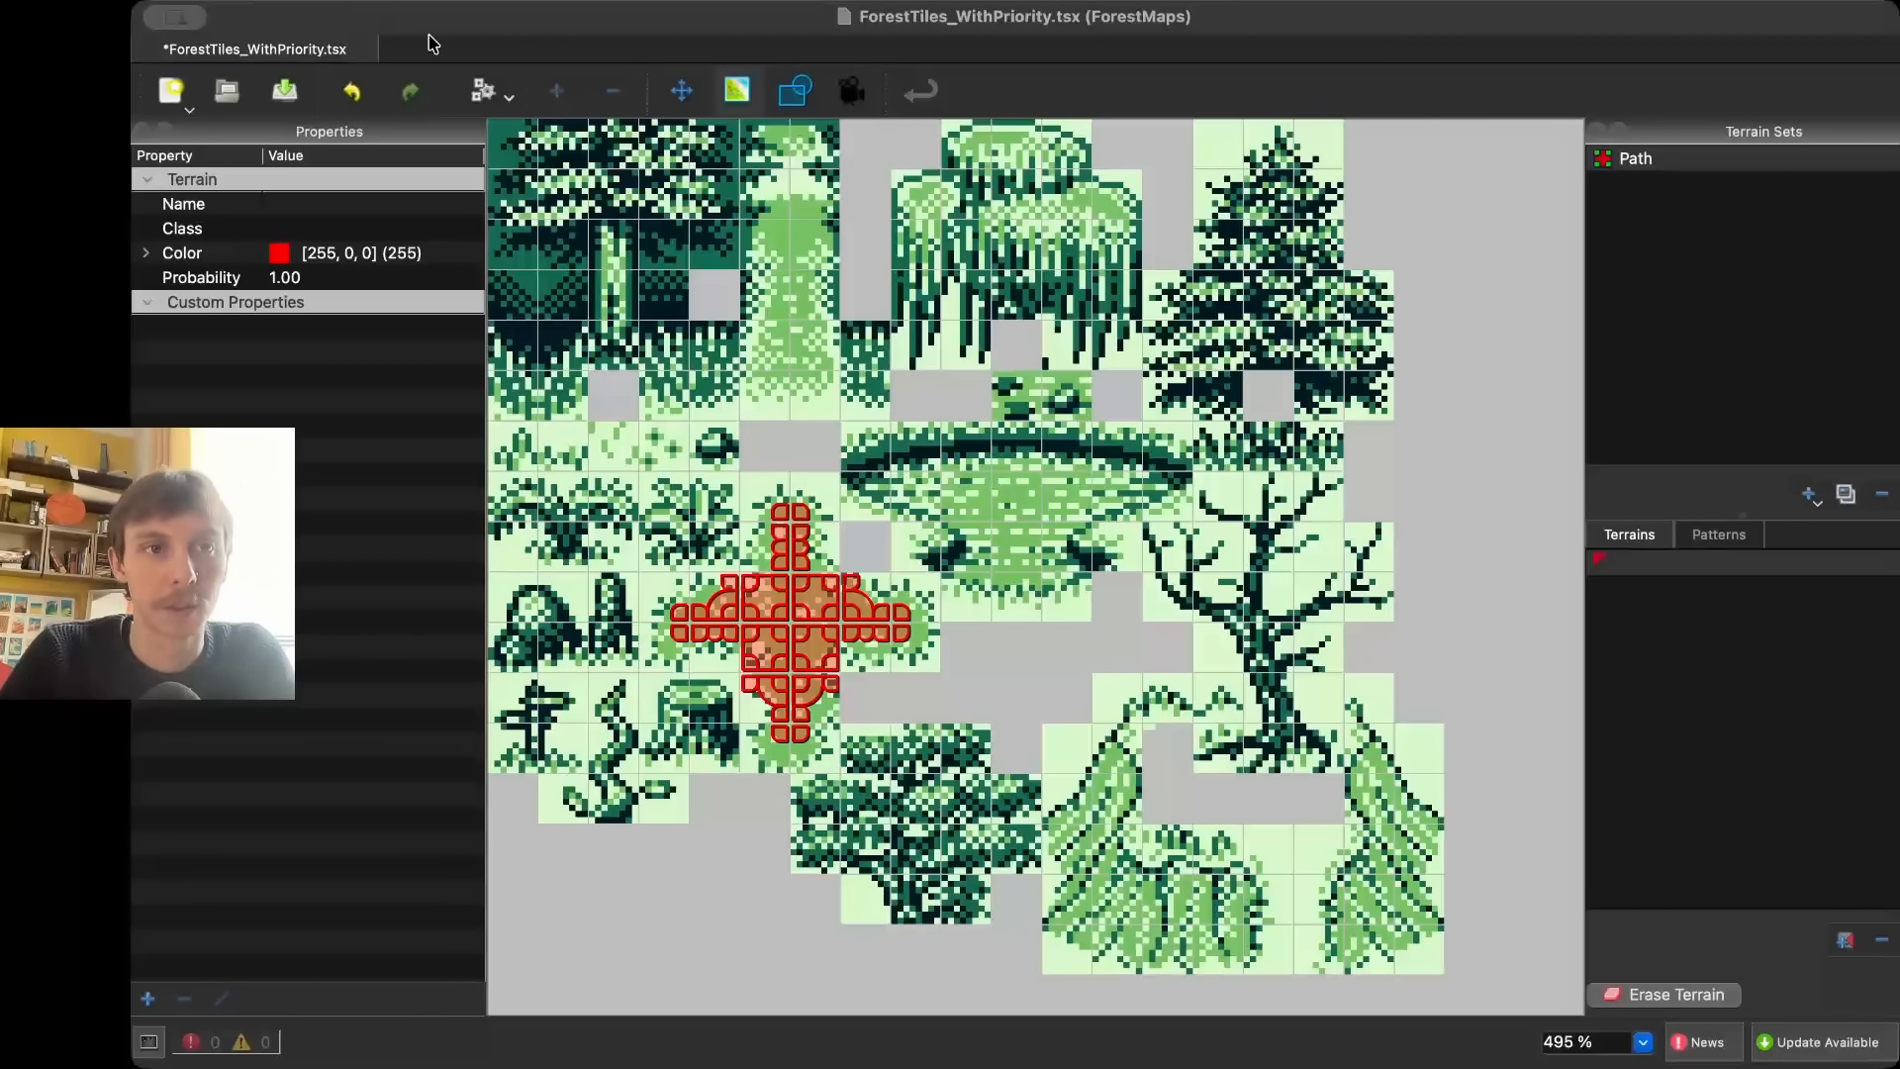
key(super+s)
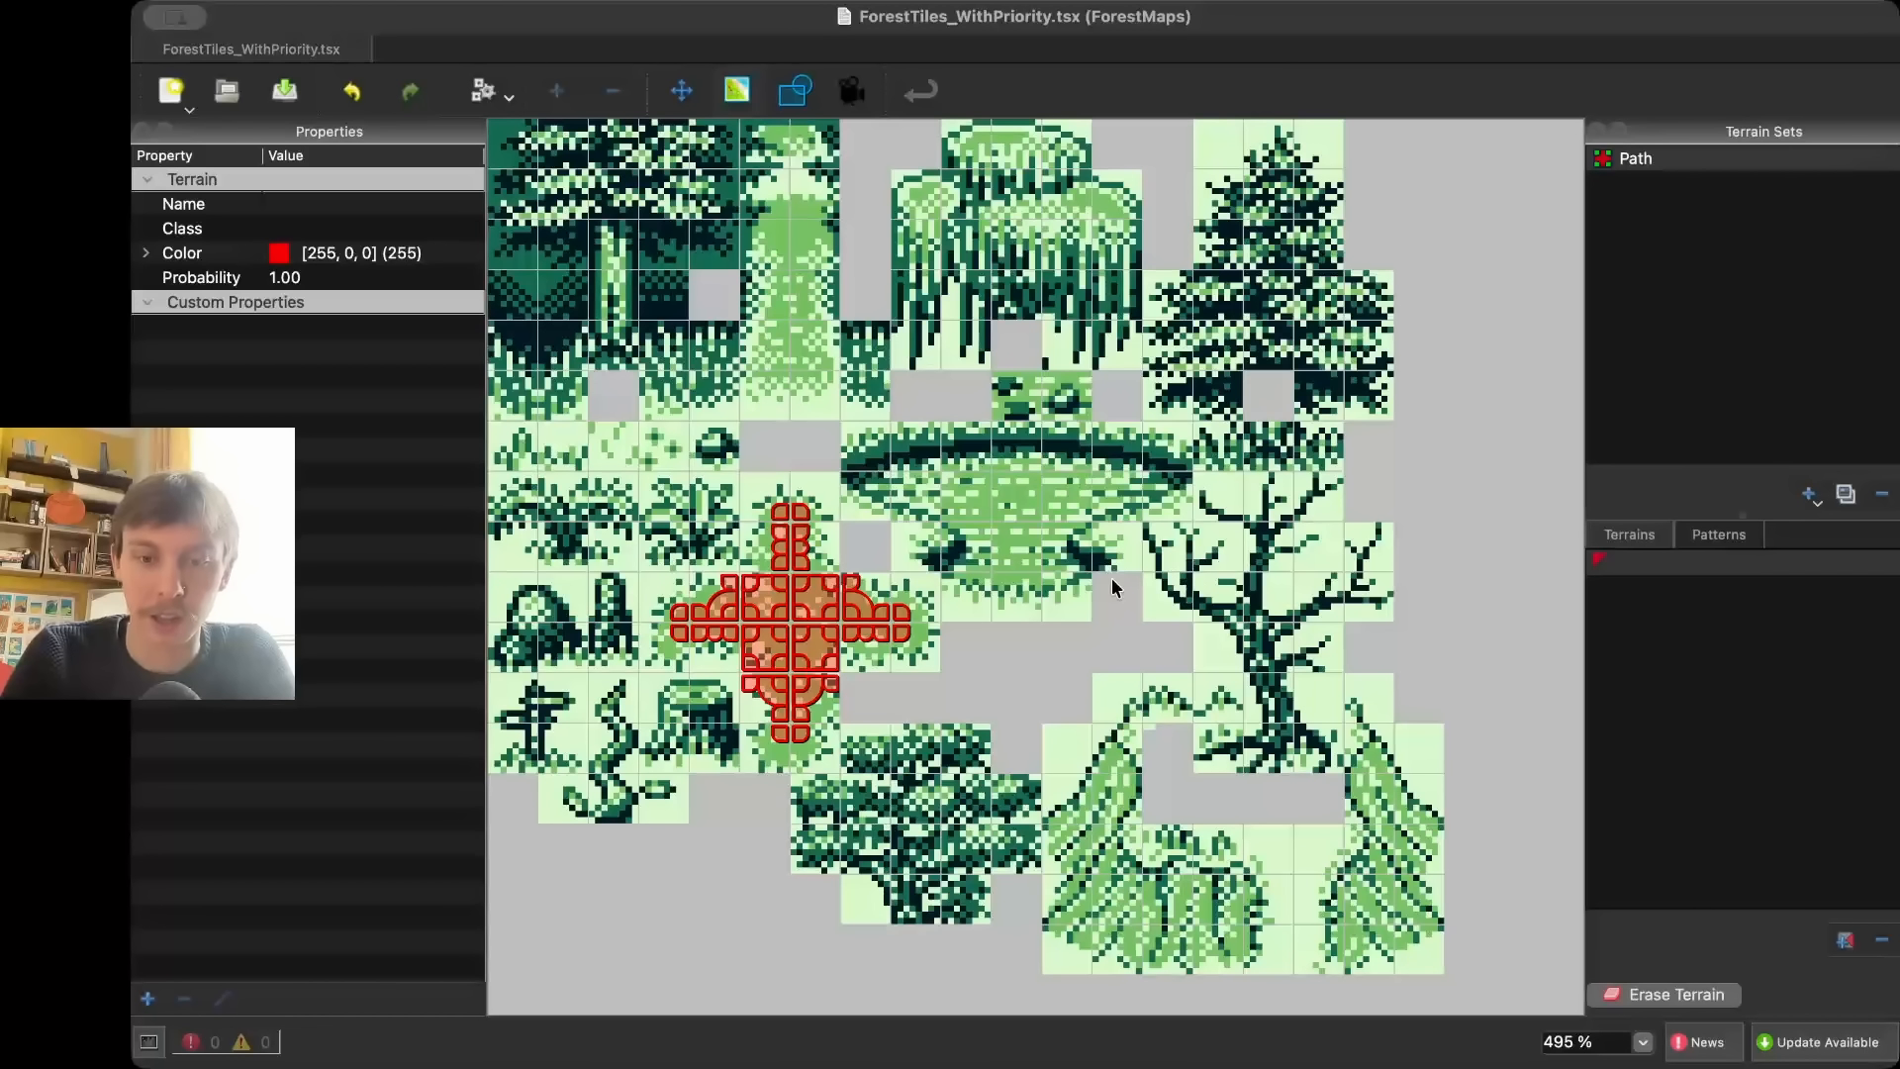
- Start a new map and set its fixed size to 20 tiles wide by 18 tiles high
key(super+n)
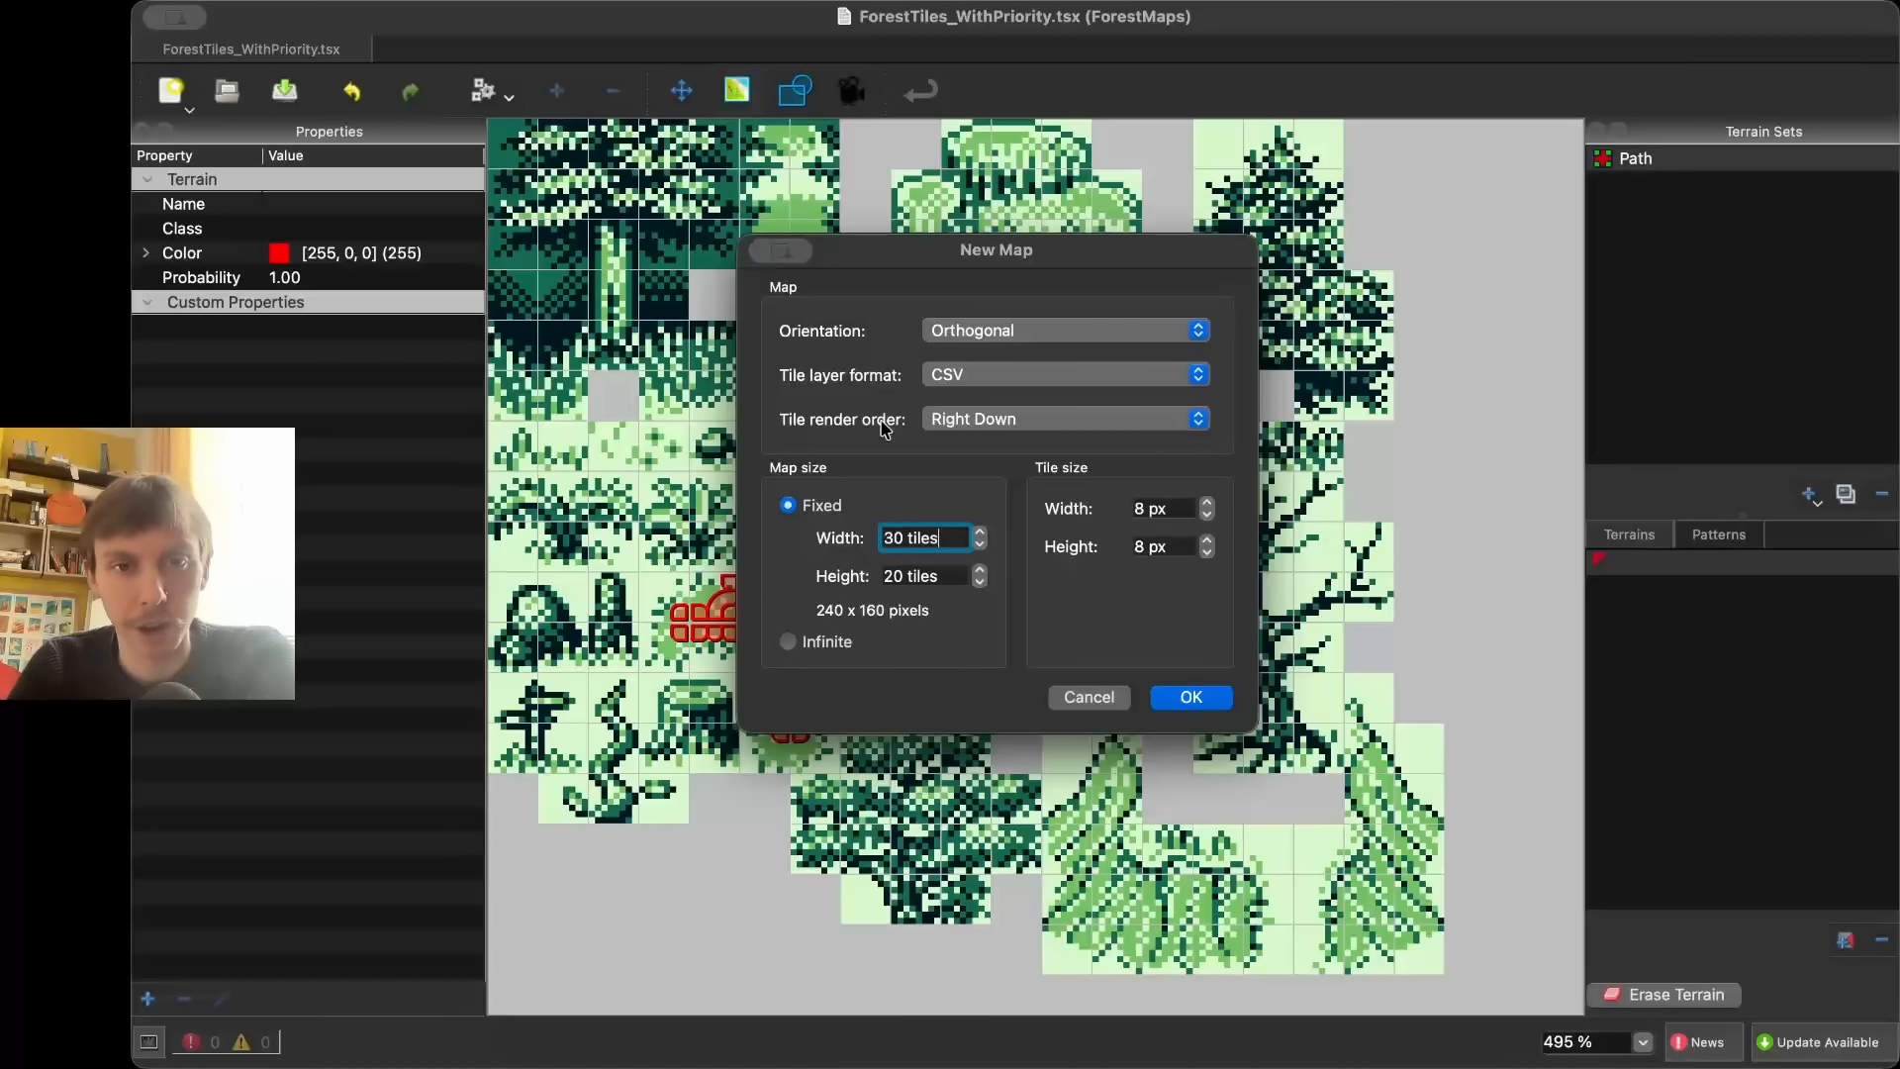
drag(941, 537, 881, 539)
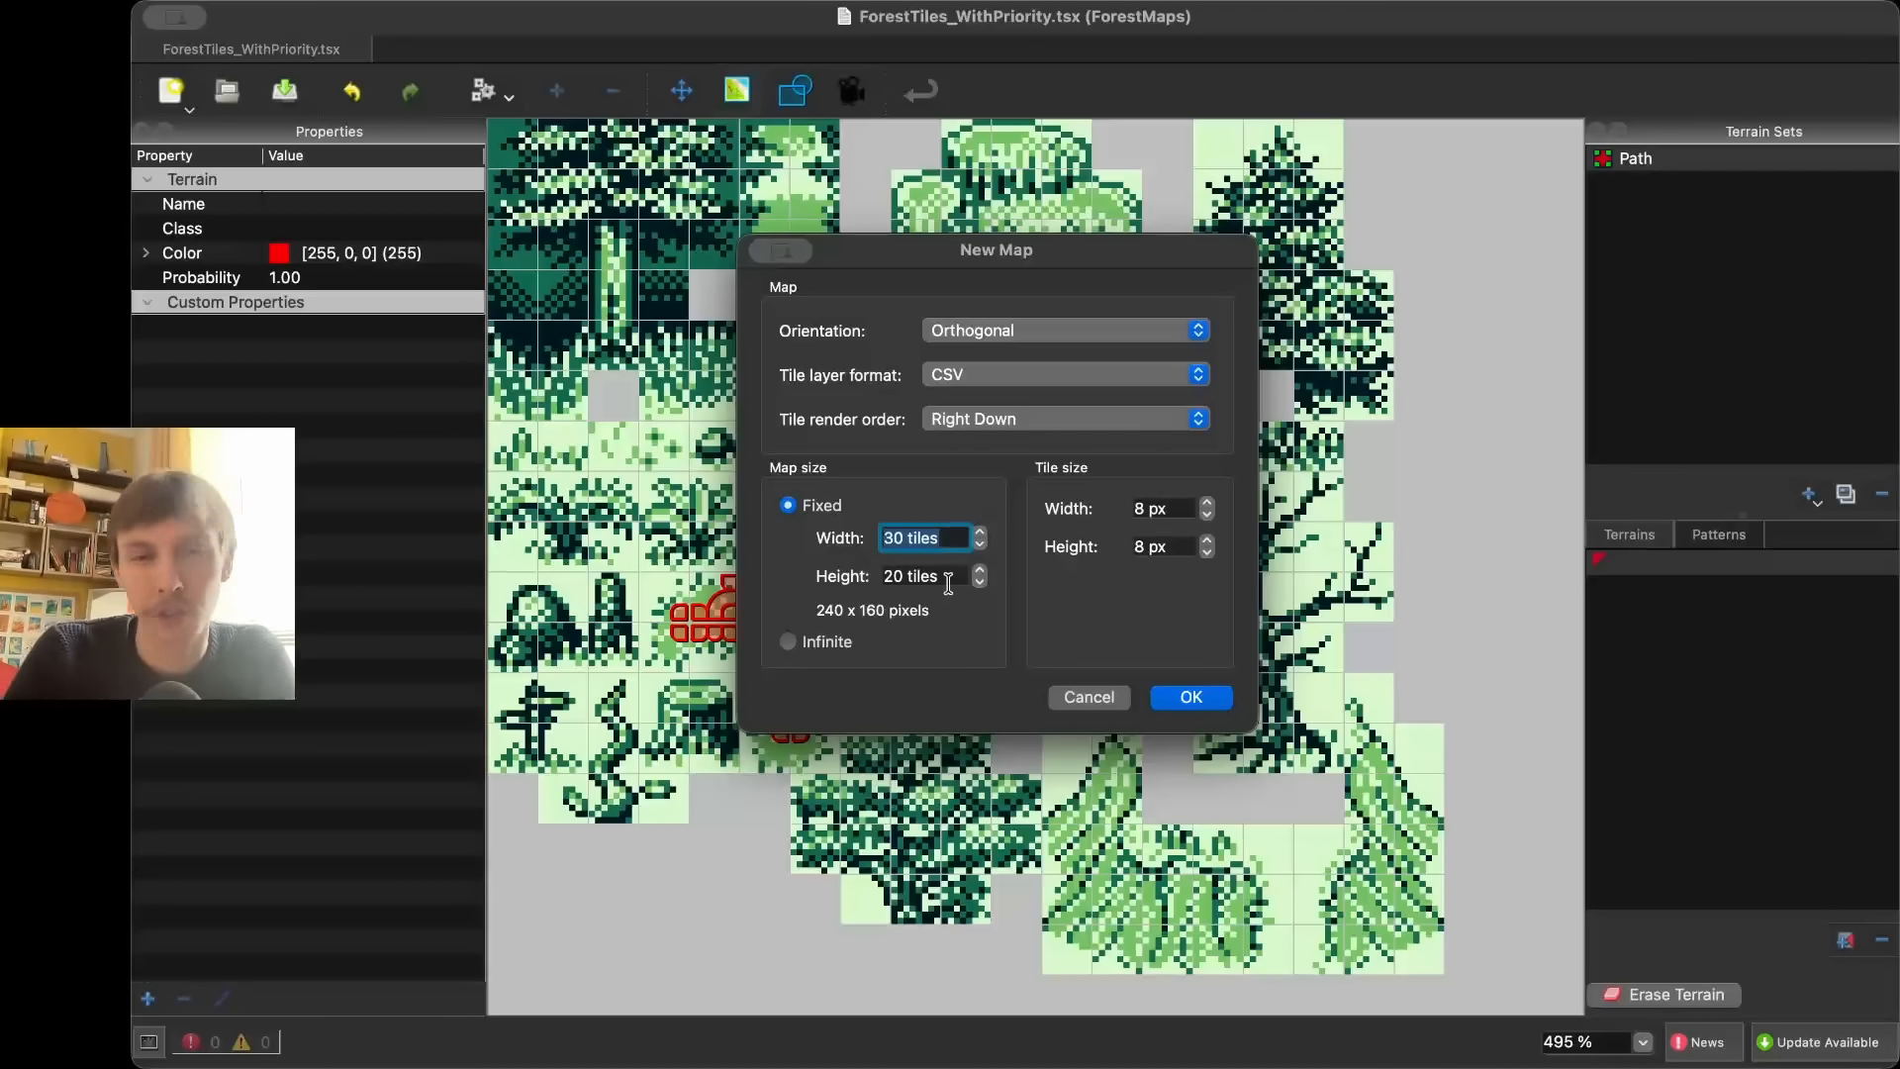
text(20)
key(Tab)
text(18)
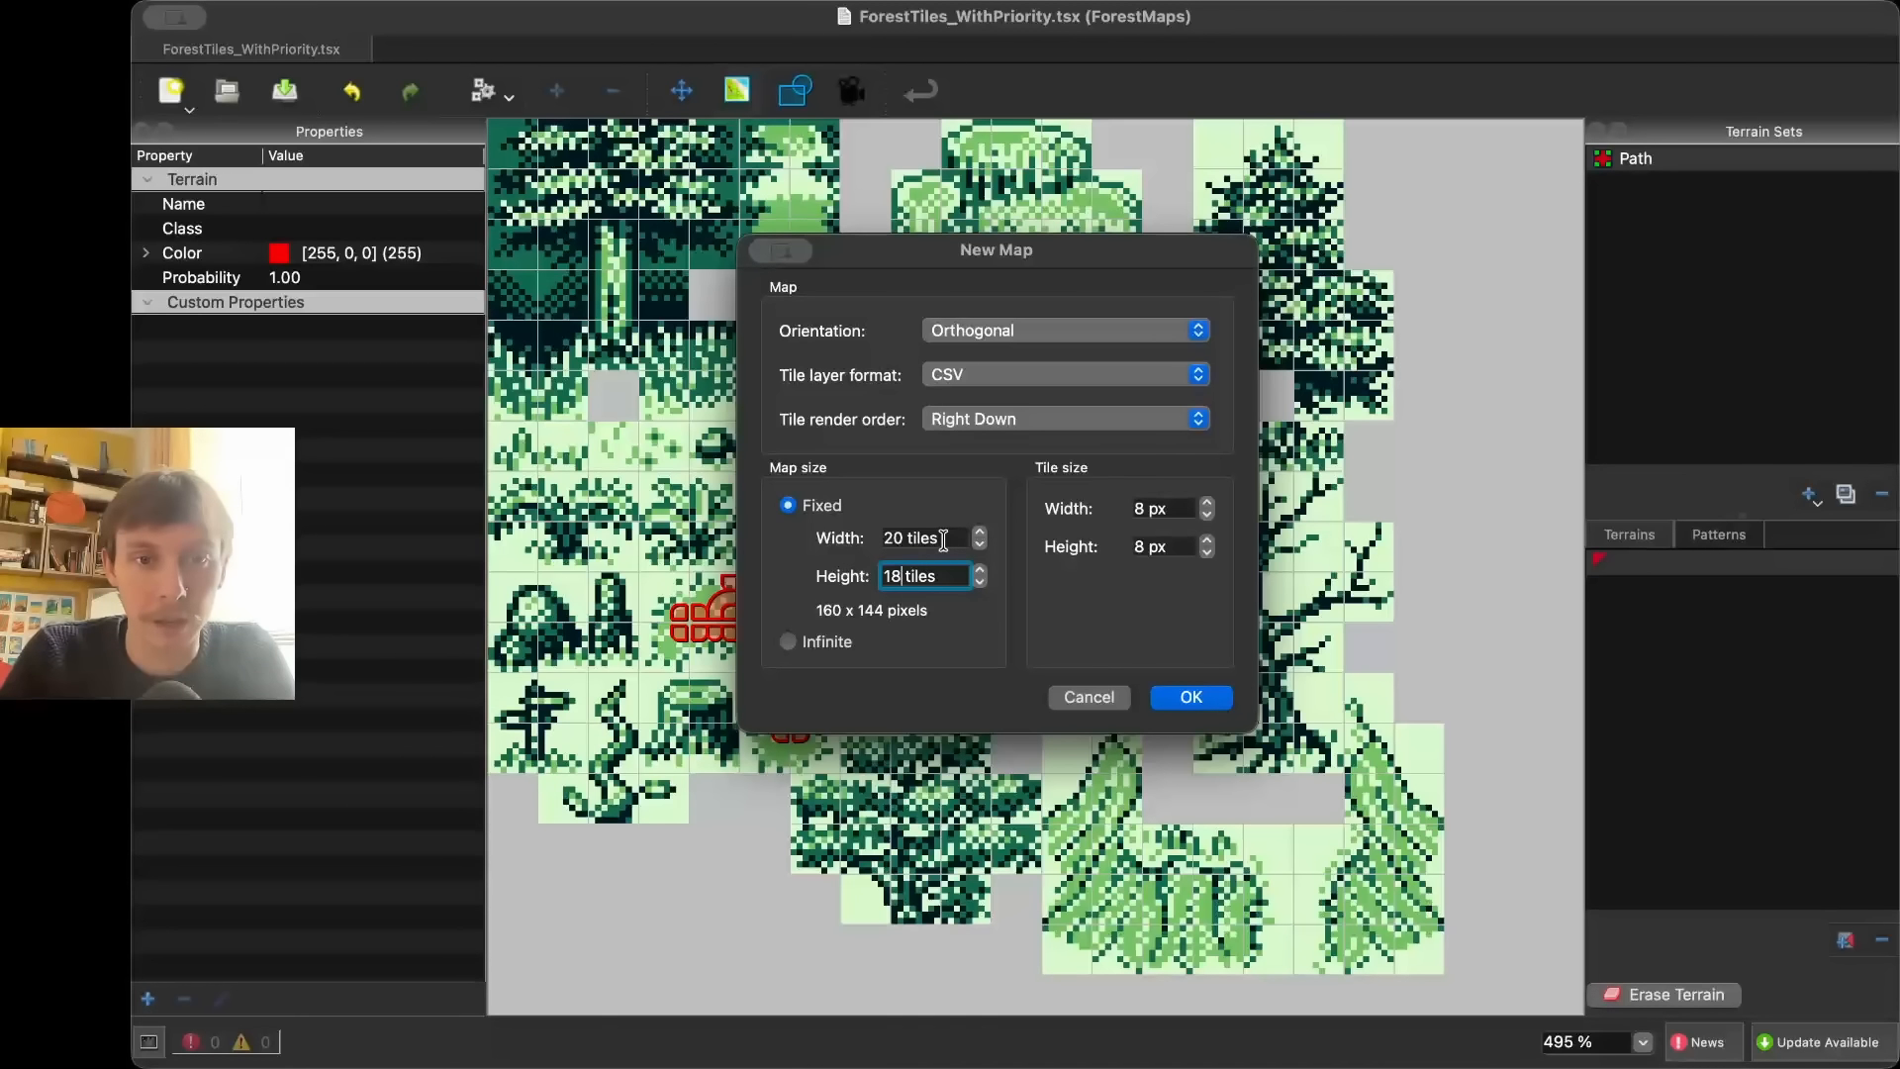
- Set the new map's size to 40 by 40 tiles and create the map
drag(943, 539, 883, 542)
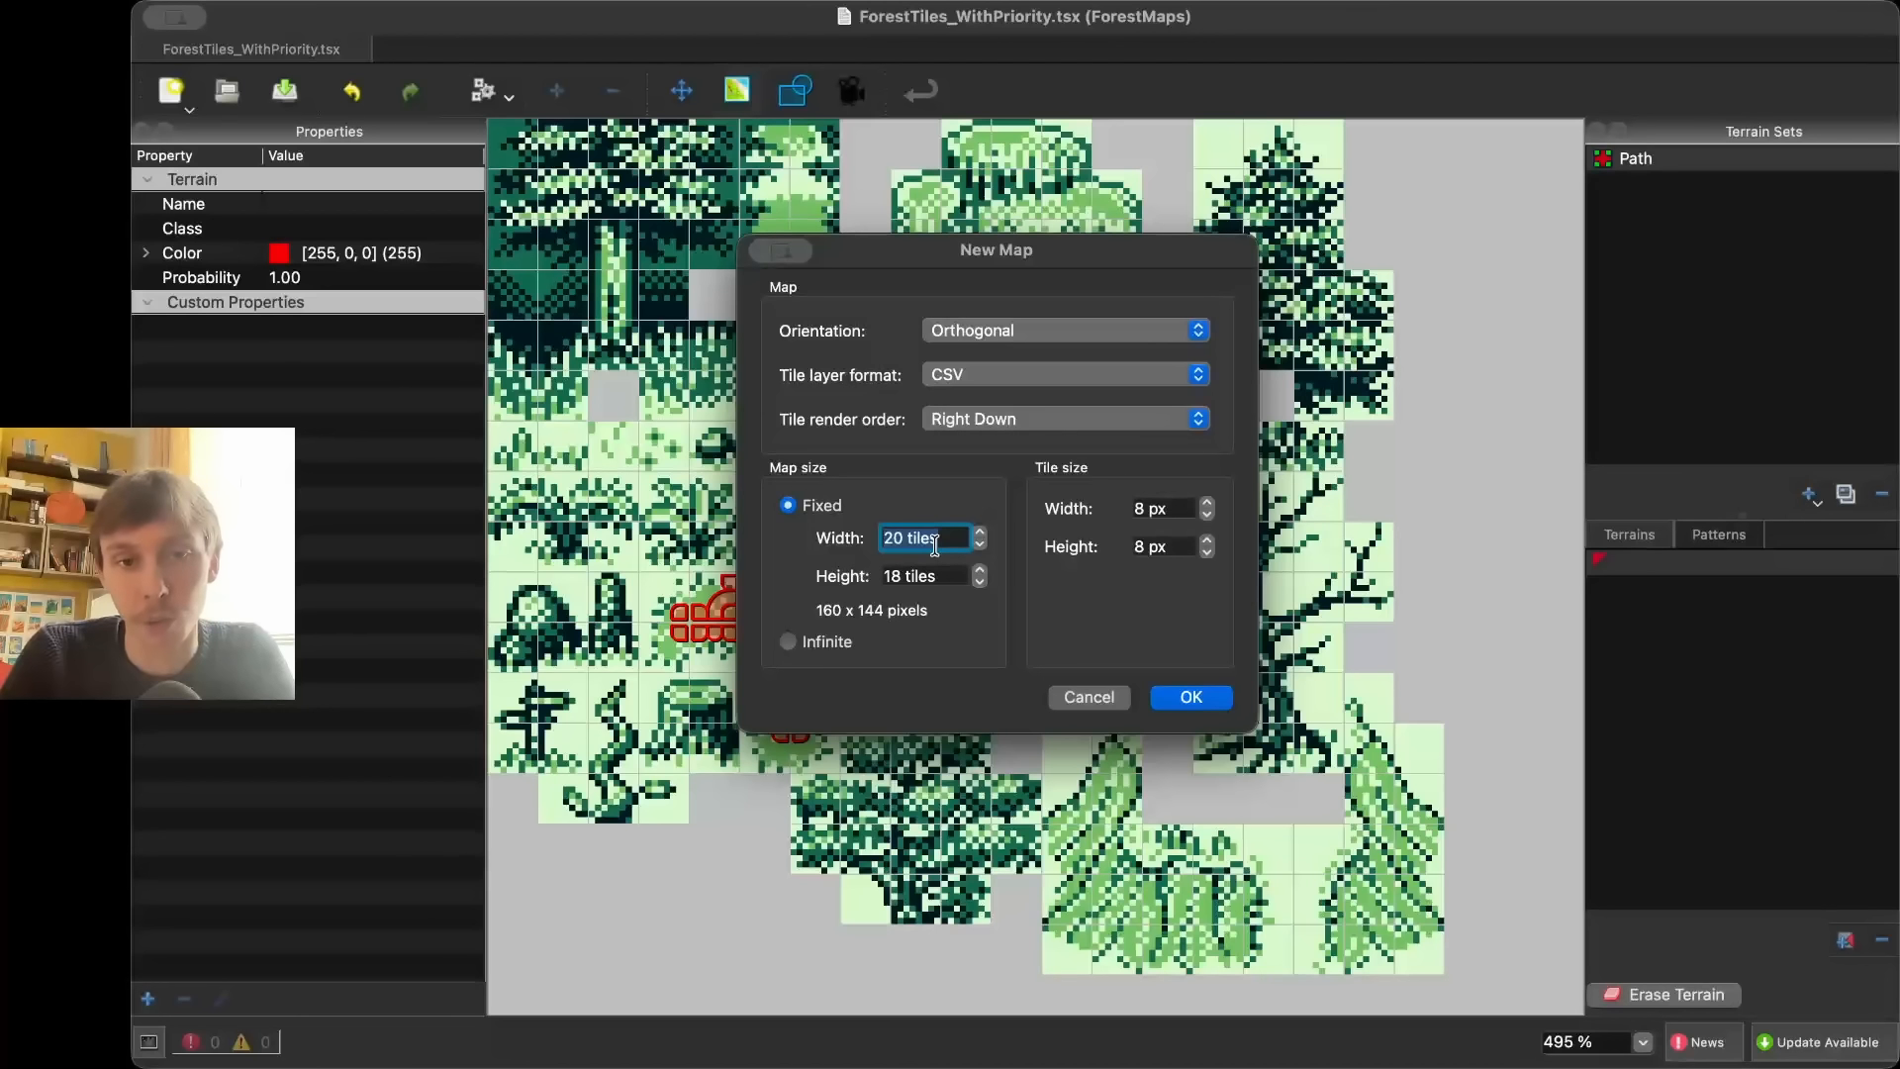
text(40)
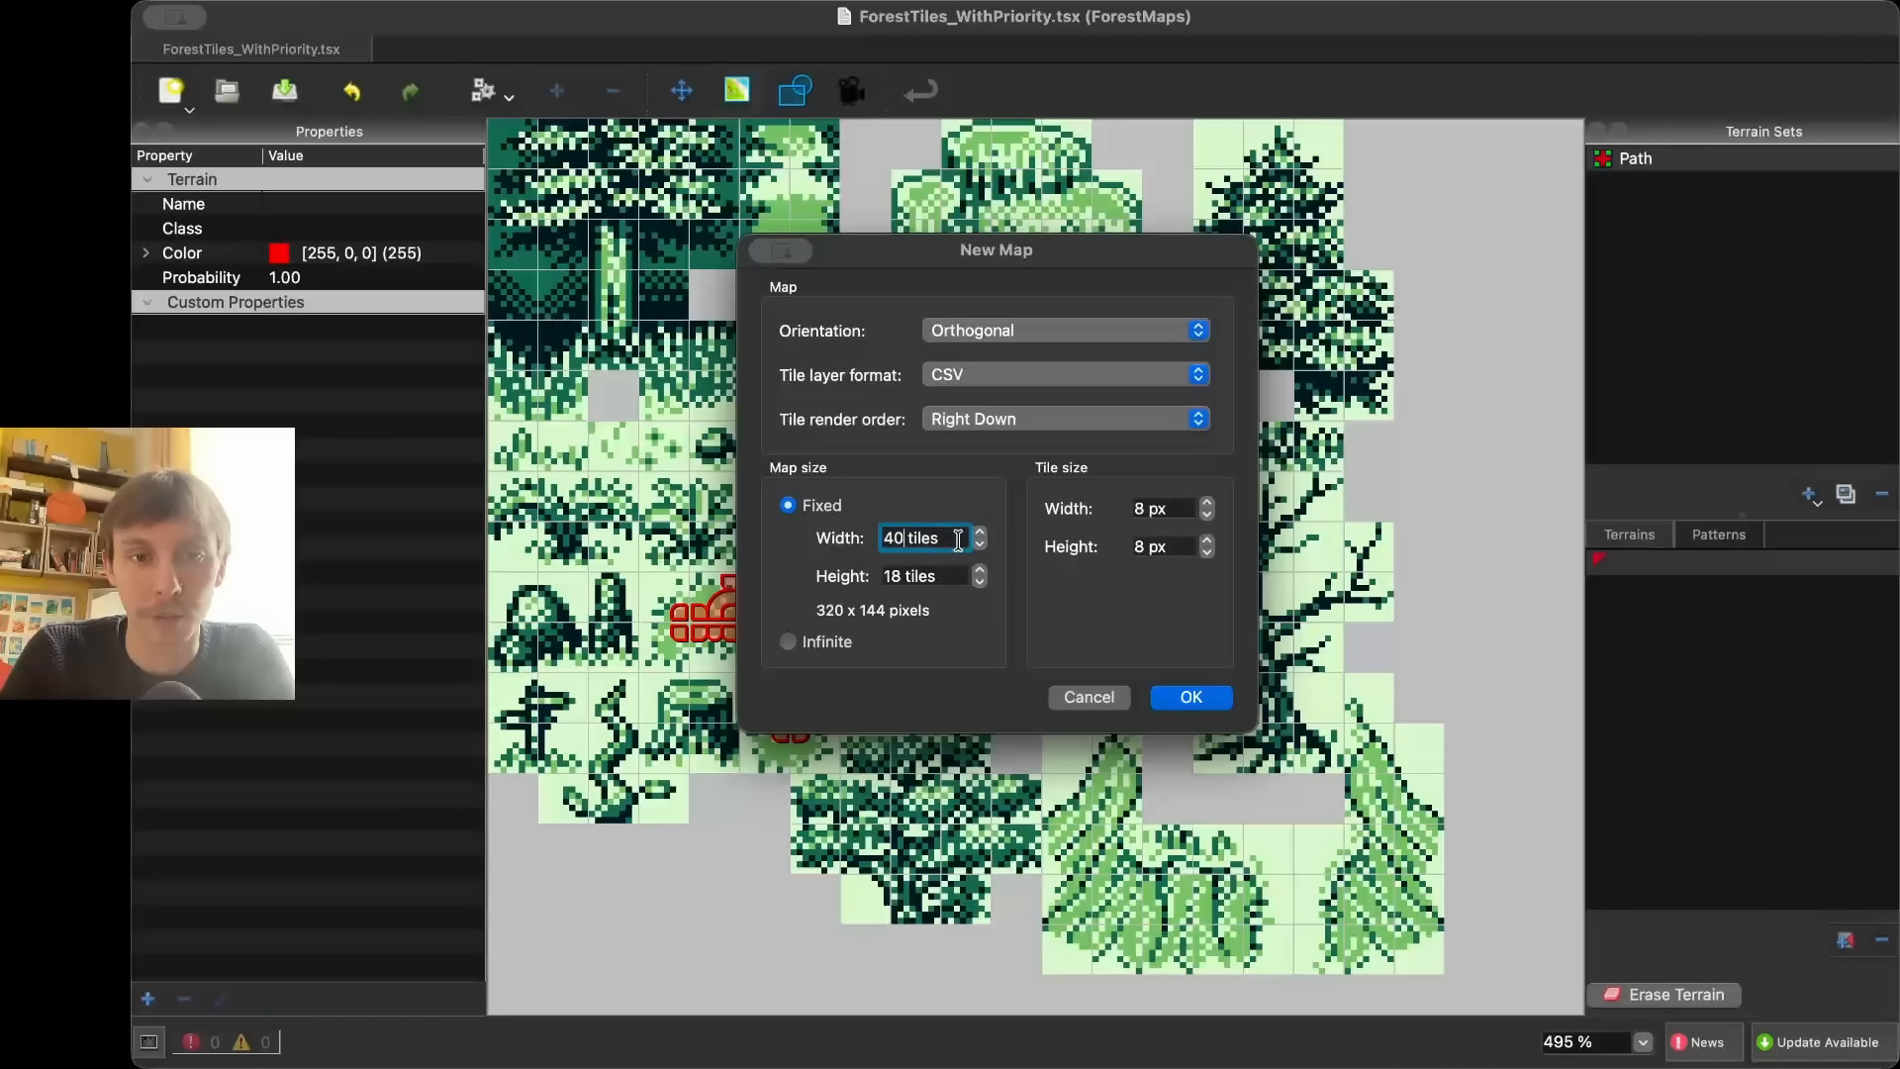
drag(959, 577, 892, 577)
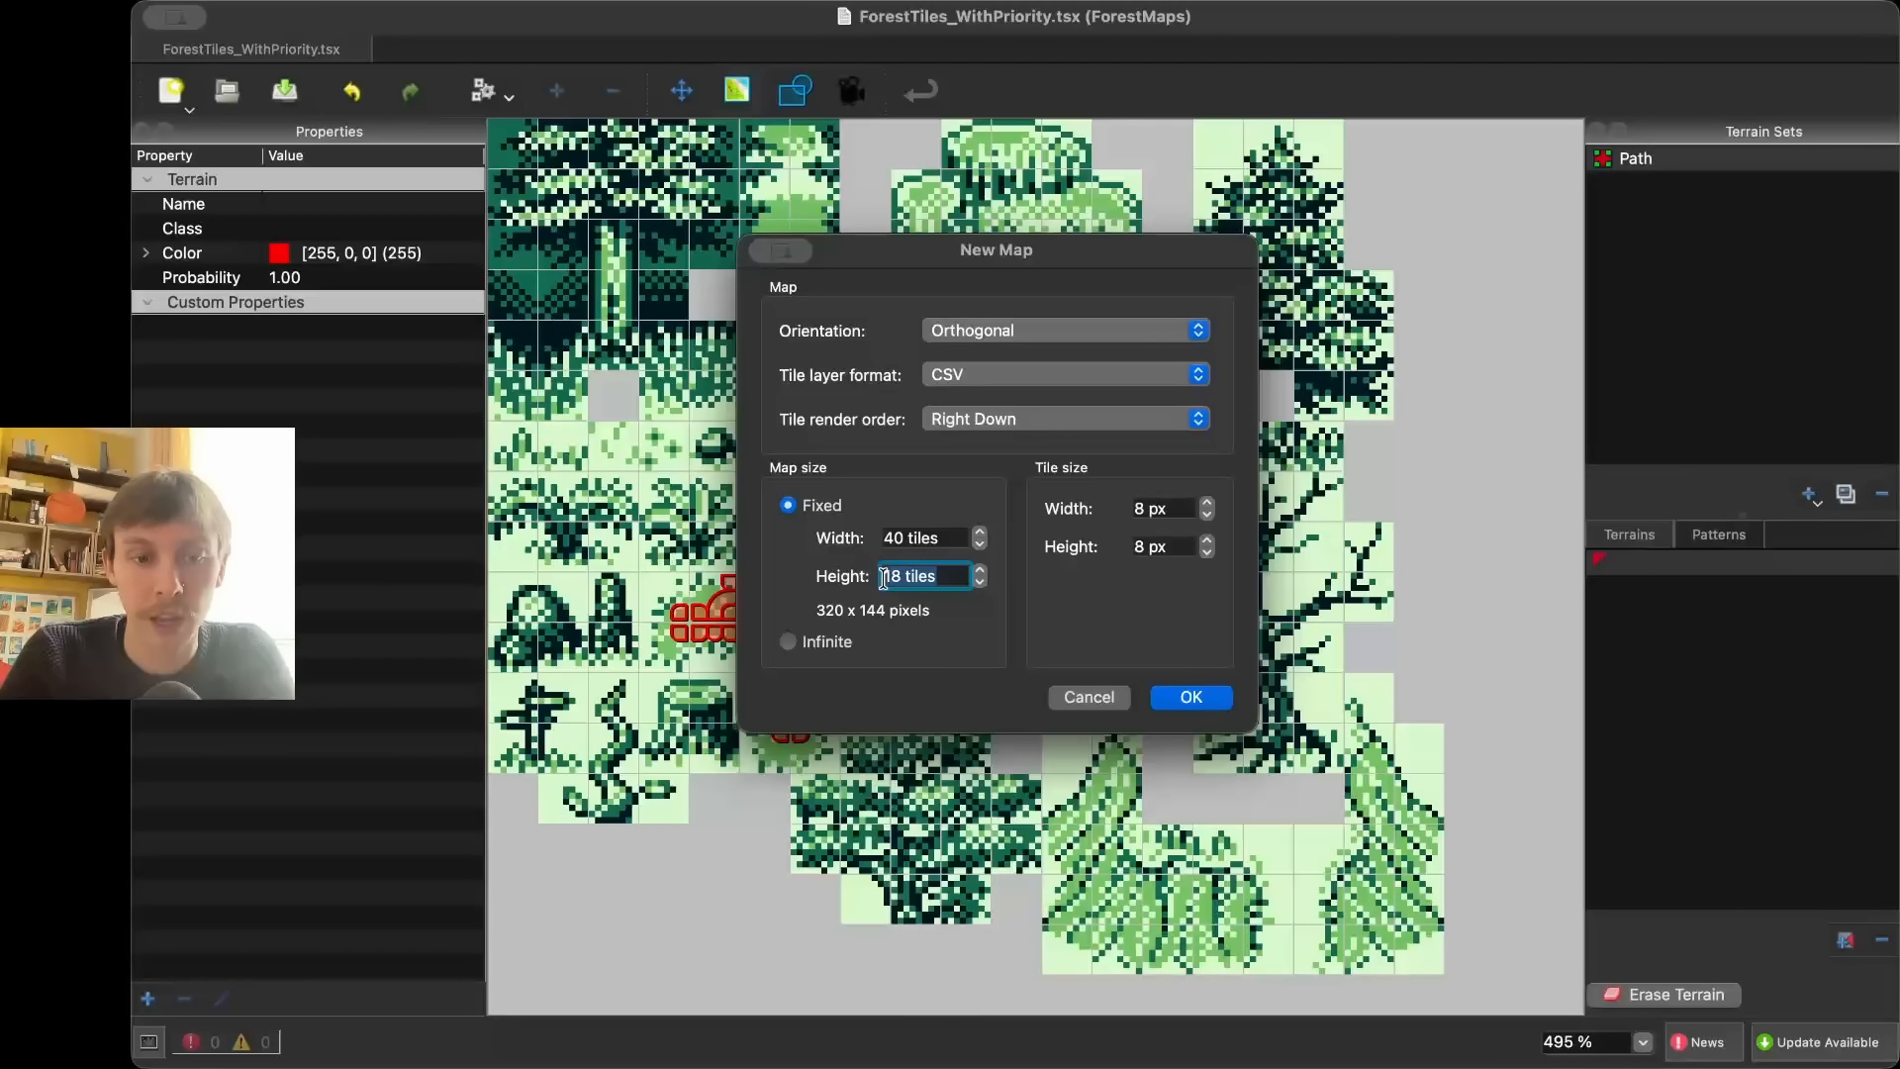
text(40)
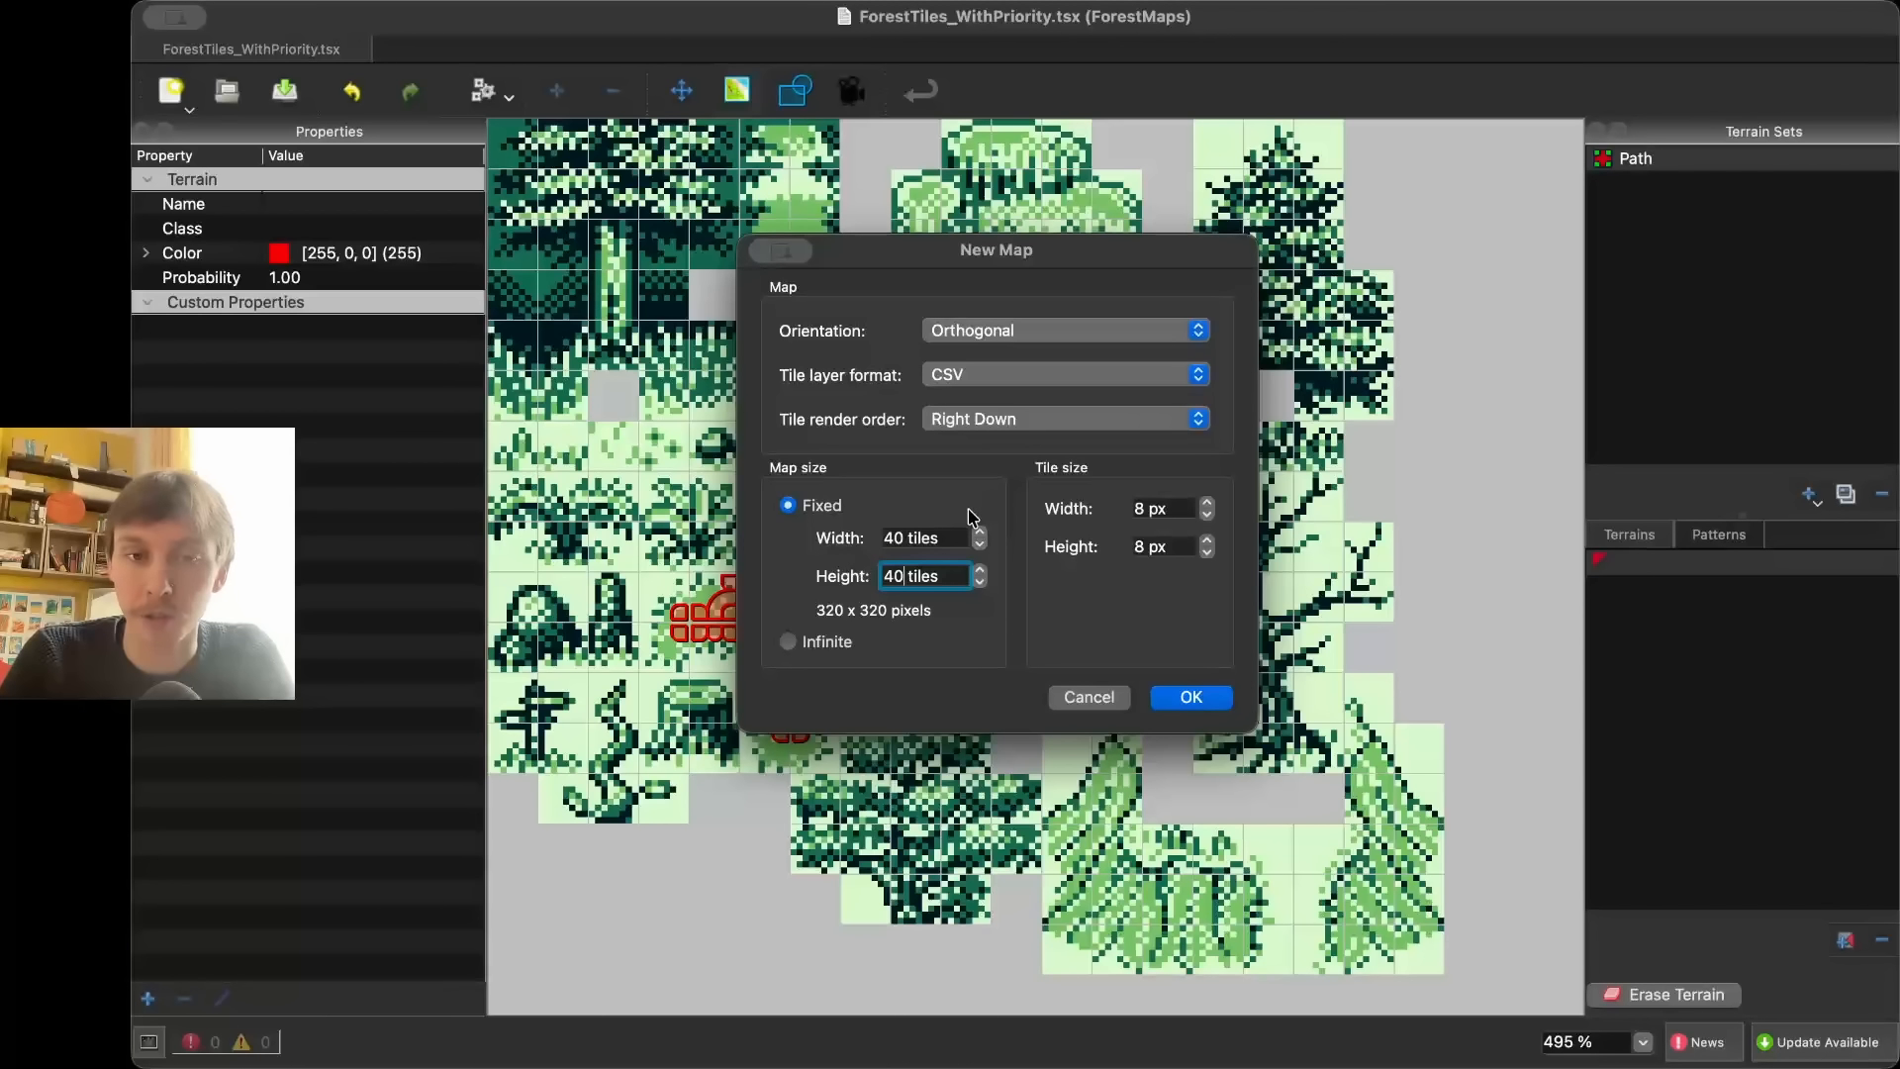
click(1156, 692)
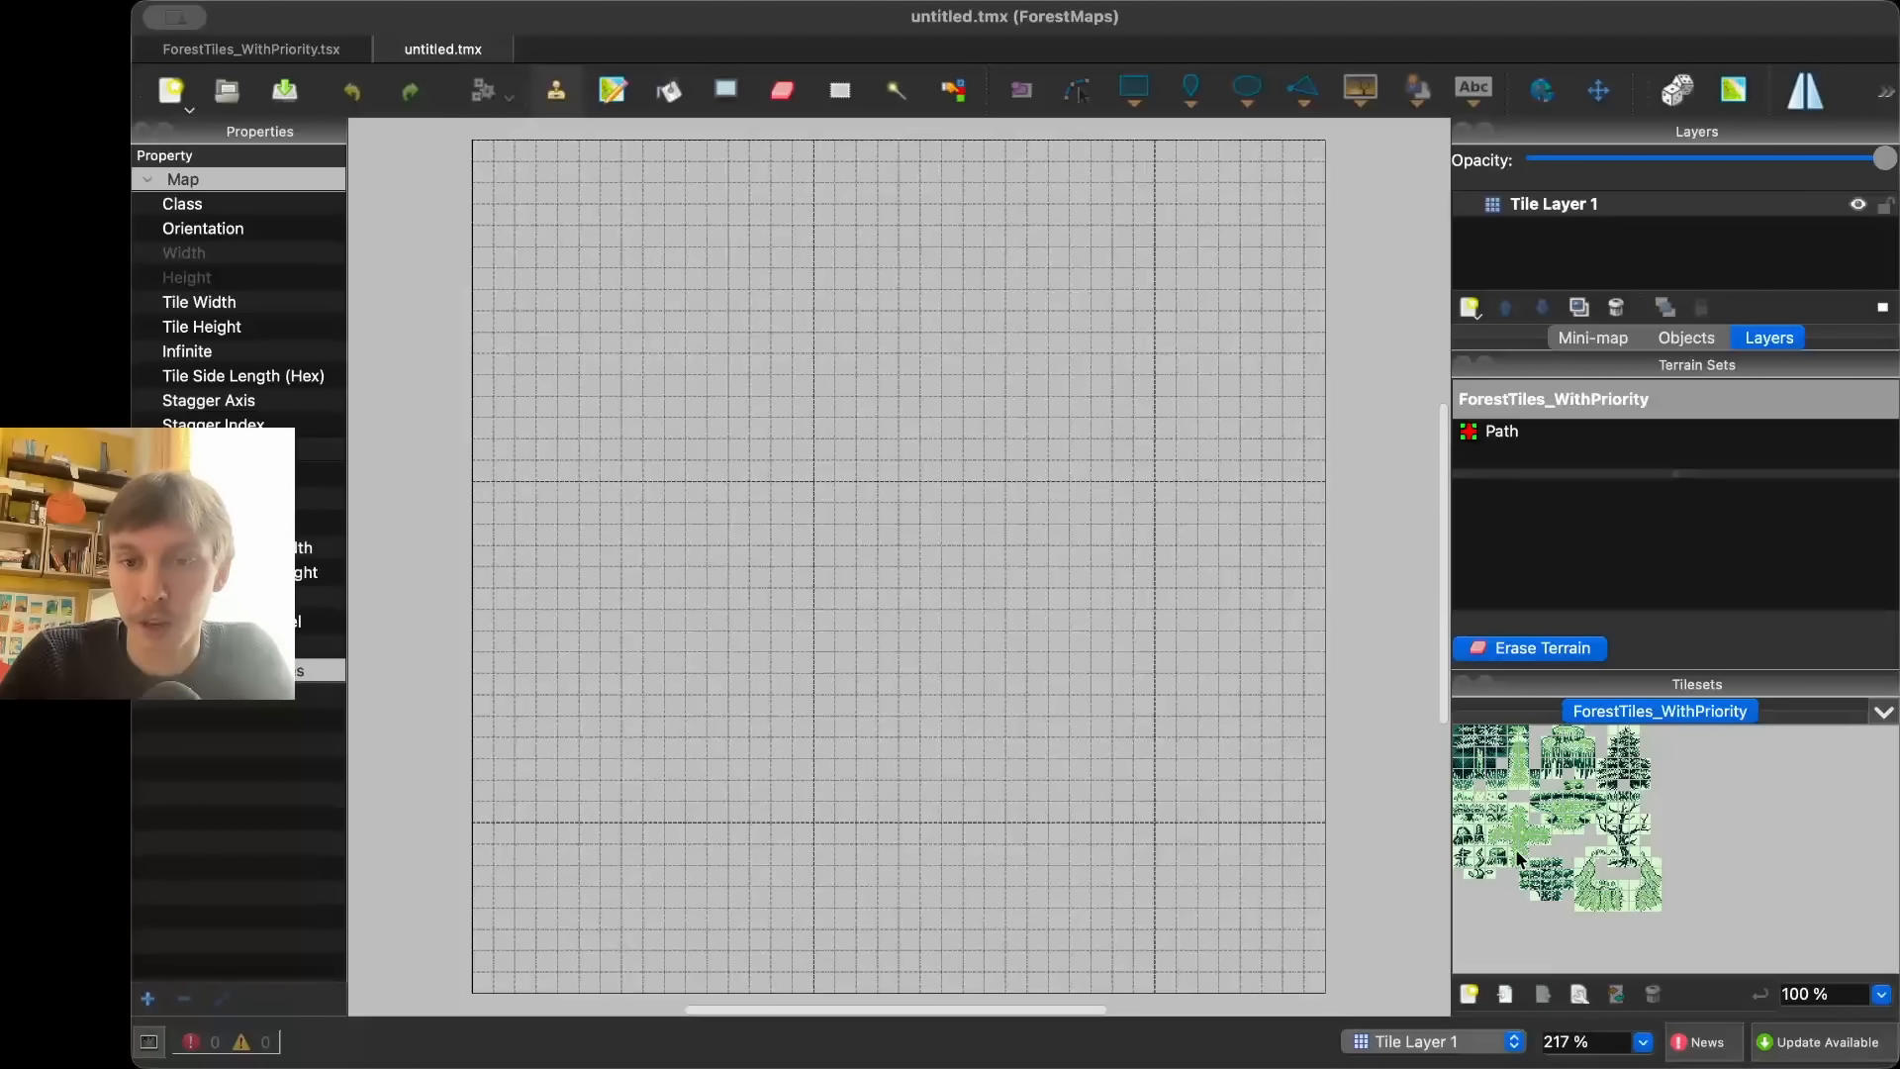
- Stamp the 2 by 2 tile signpost once near the middle of the map on Tile Layer 1
click(1465, 857)
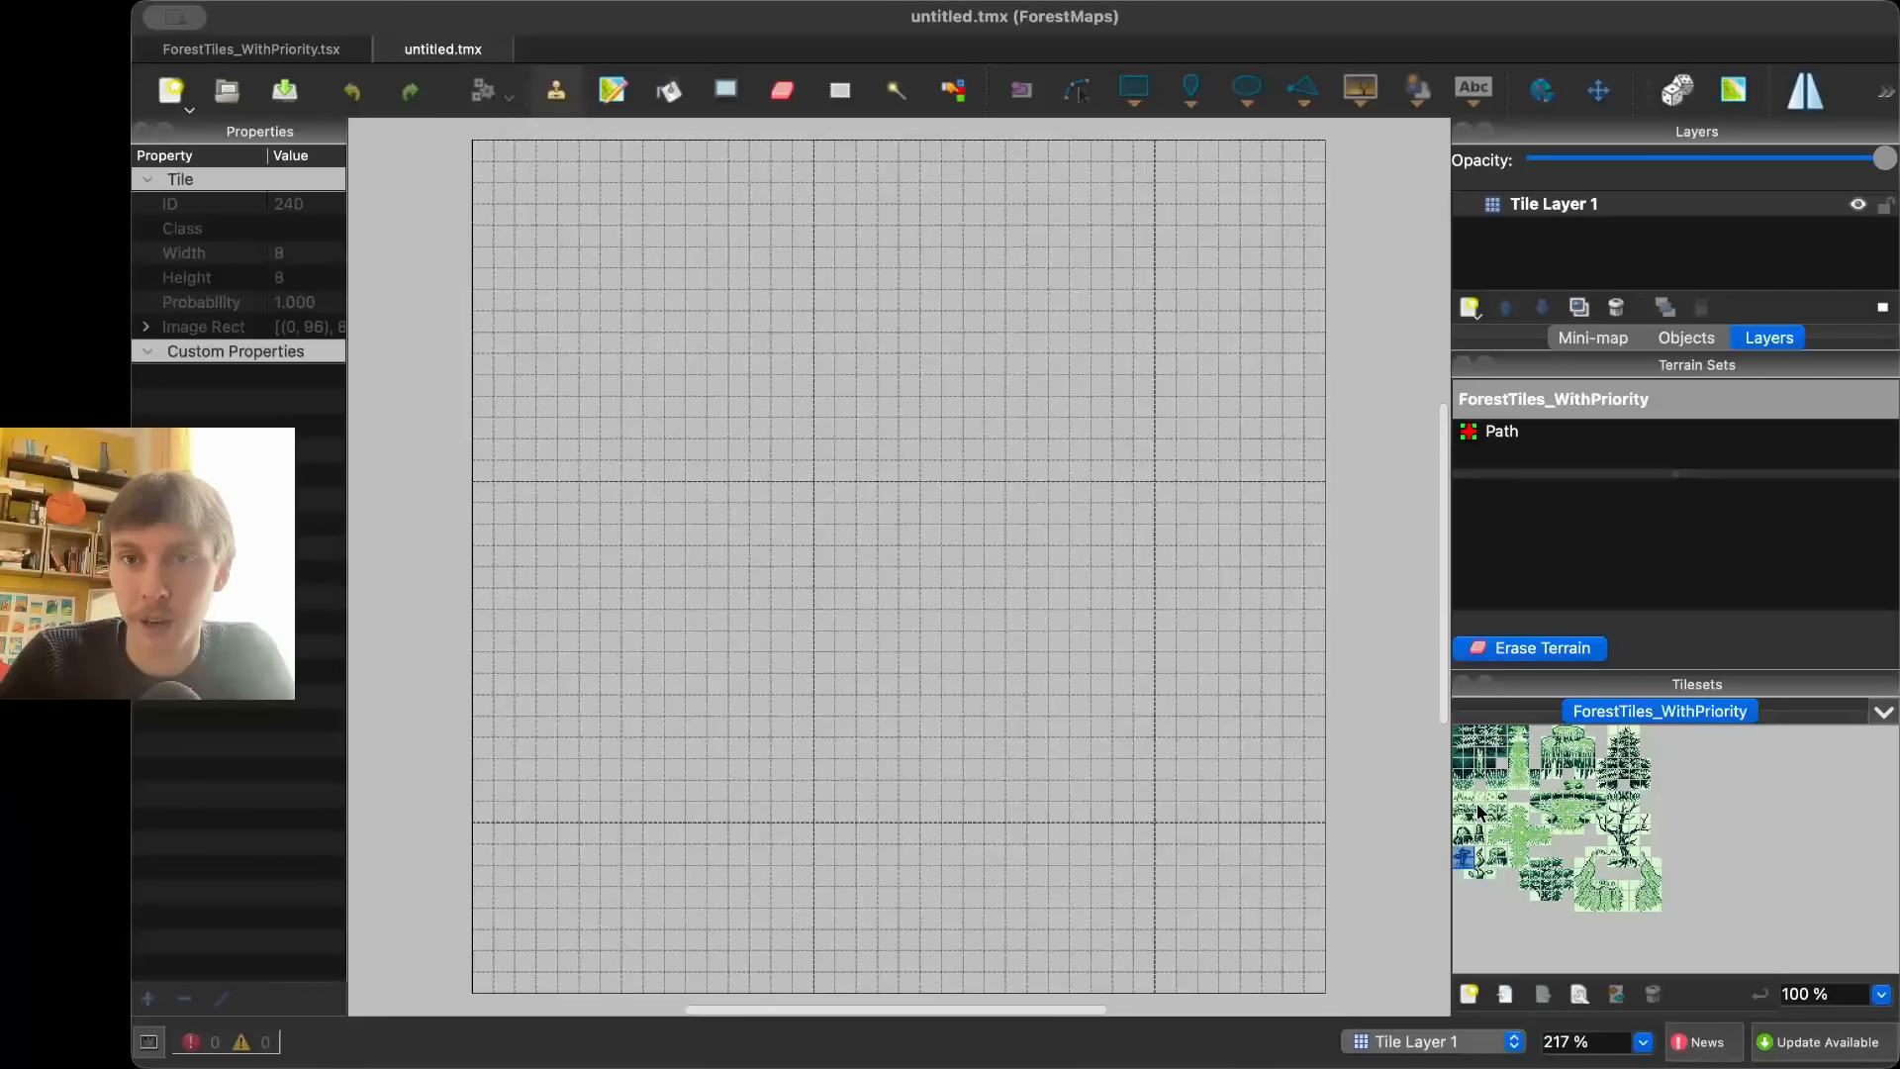
click(930, 530)
scroll(1032, 412, up, 2)
scroll(1031, 412, up, 1)
drag(802, 600, 852, 511)
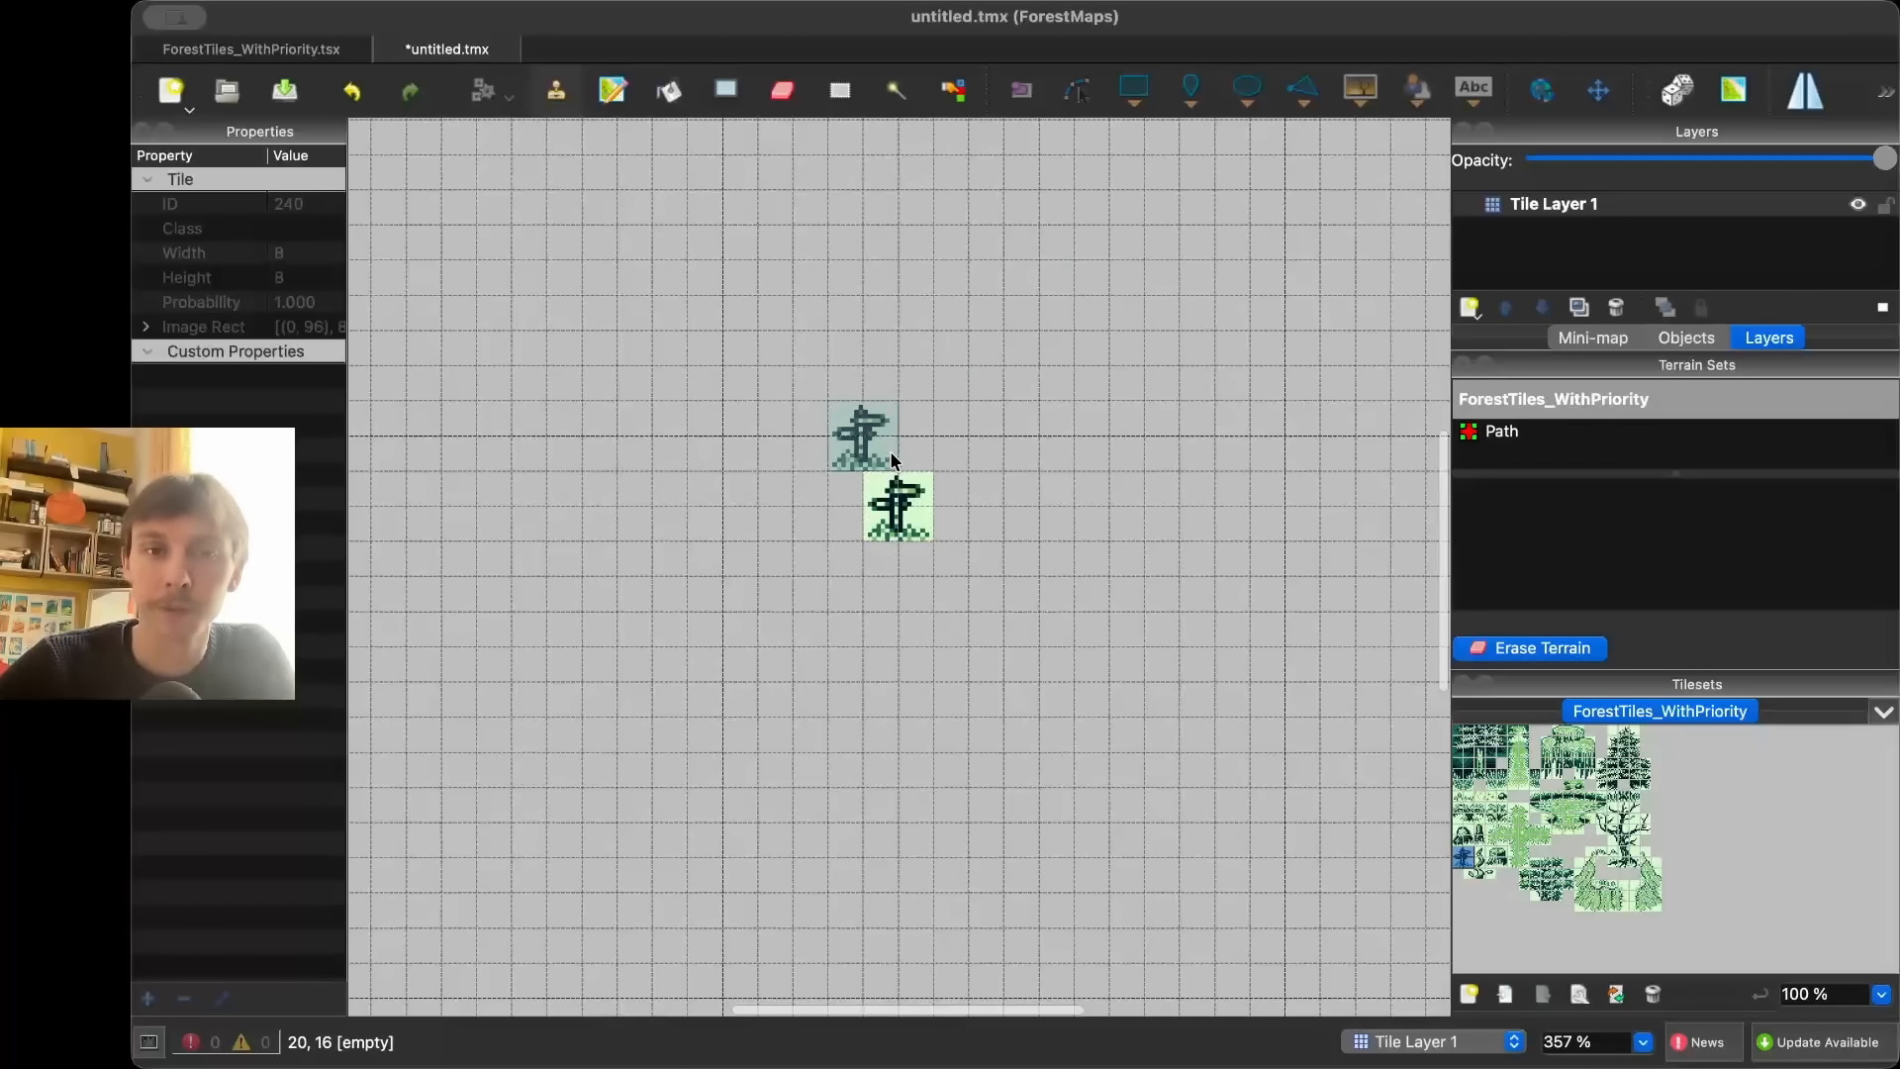
- Add a second tile layer above Tile Layer 1 and name it Grass
click(1469, 309)
click(1498, 339)
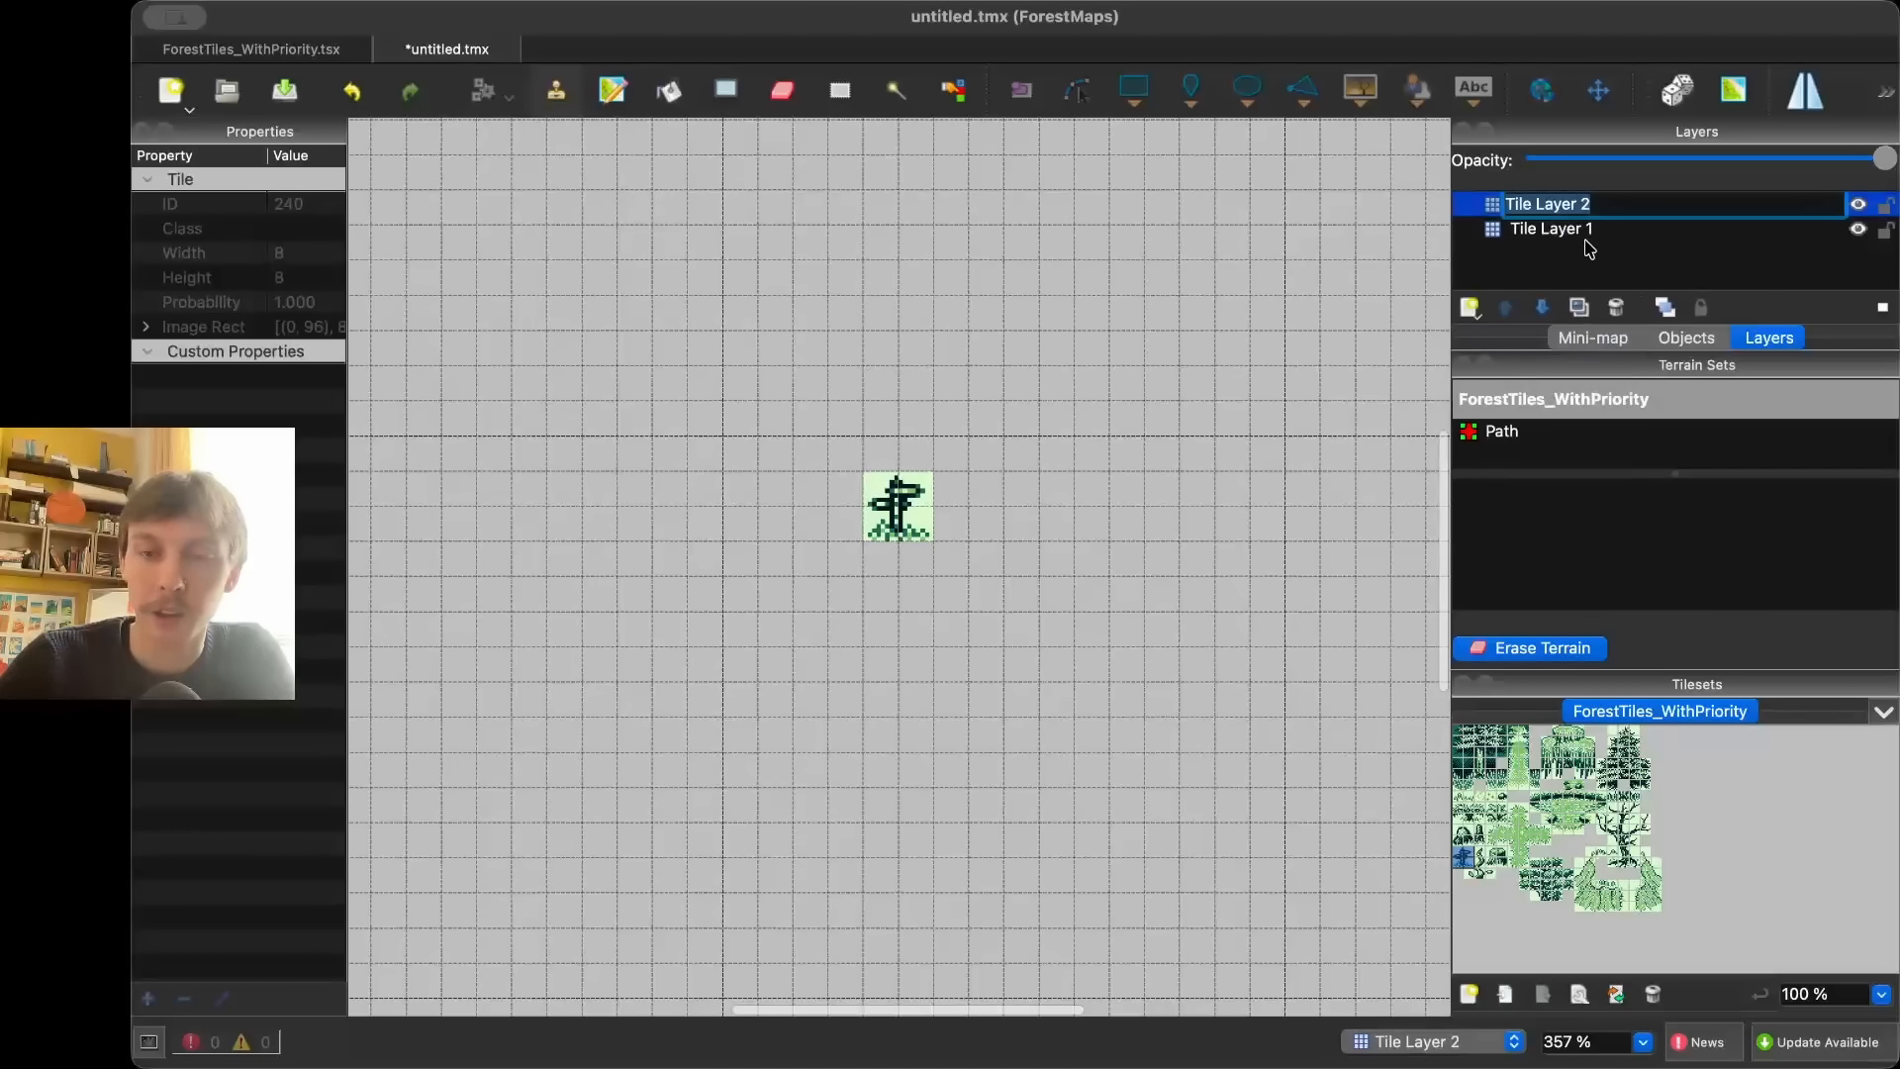
text(Grass)
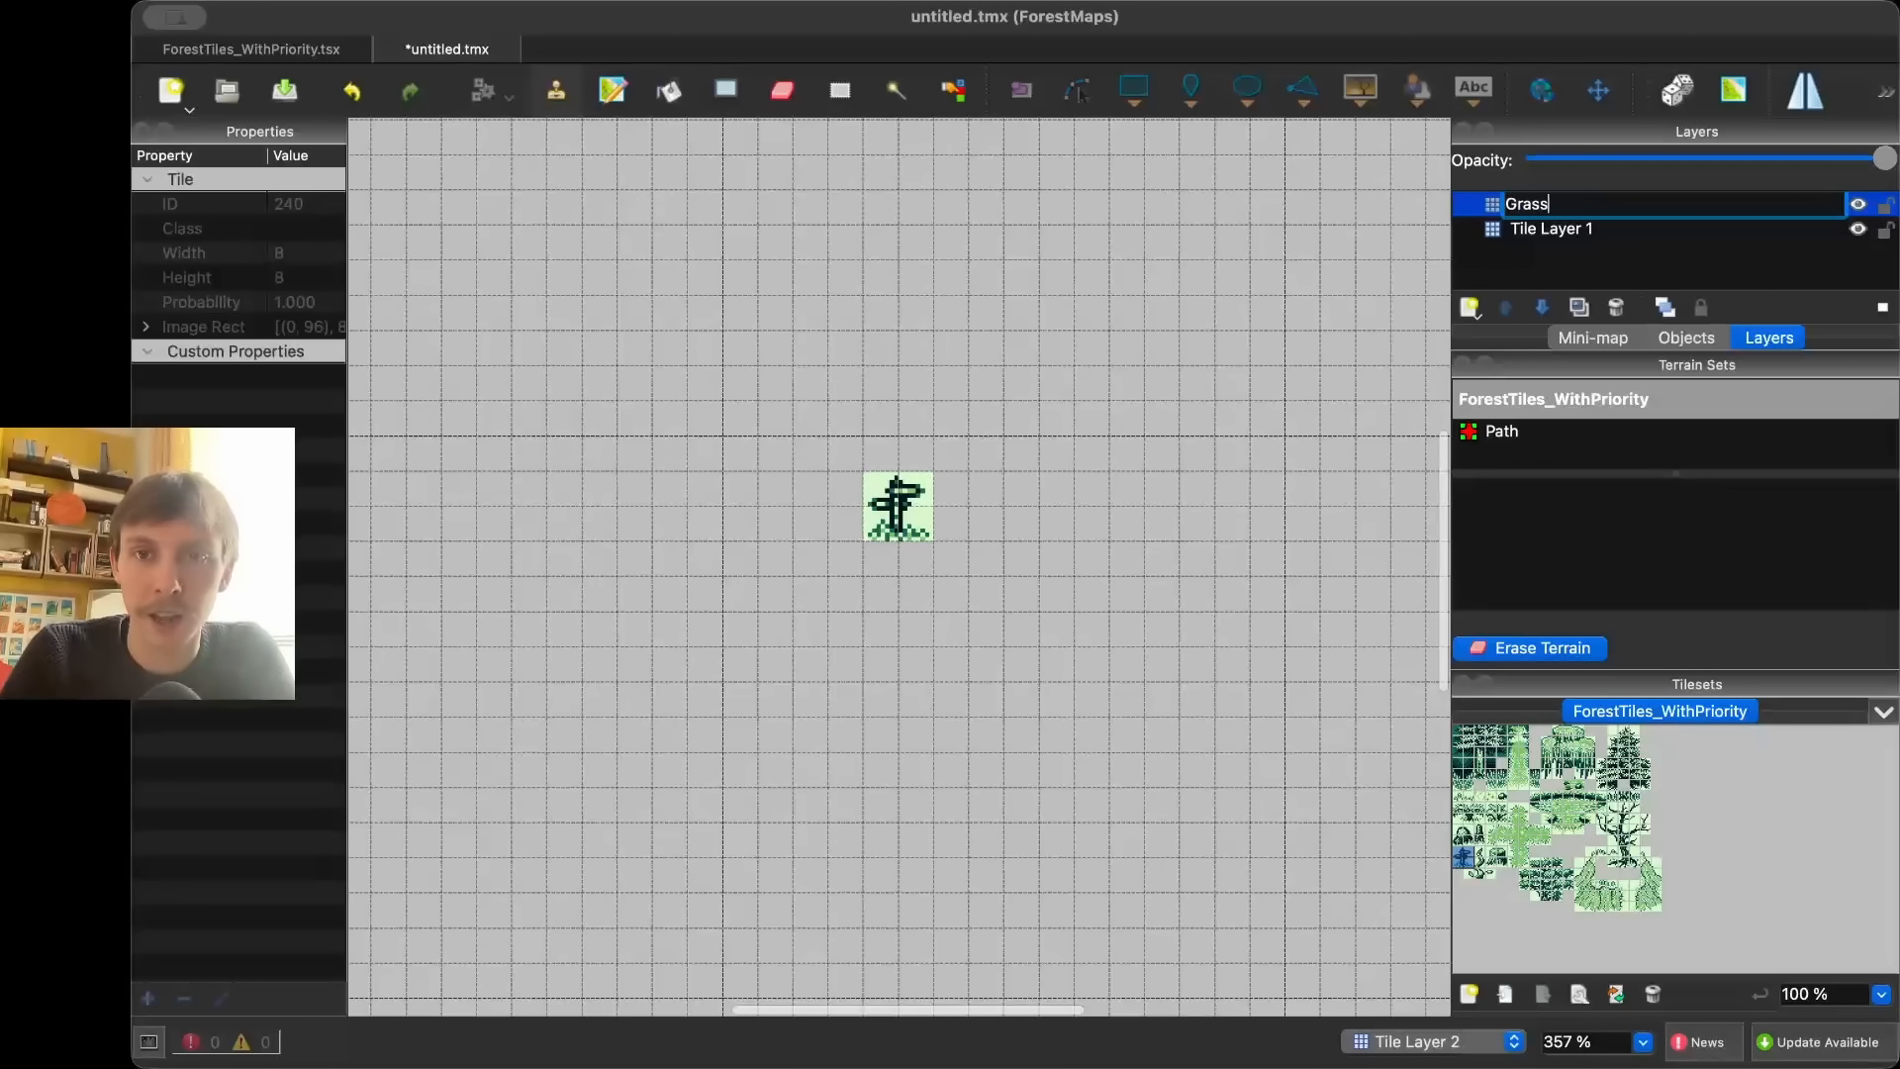
key(Return)
- Fill the whole Grass layer with the small grass tiles from the tileset, using the Bucket Fill tool
scroll(1530, 775, up, 3)
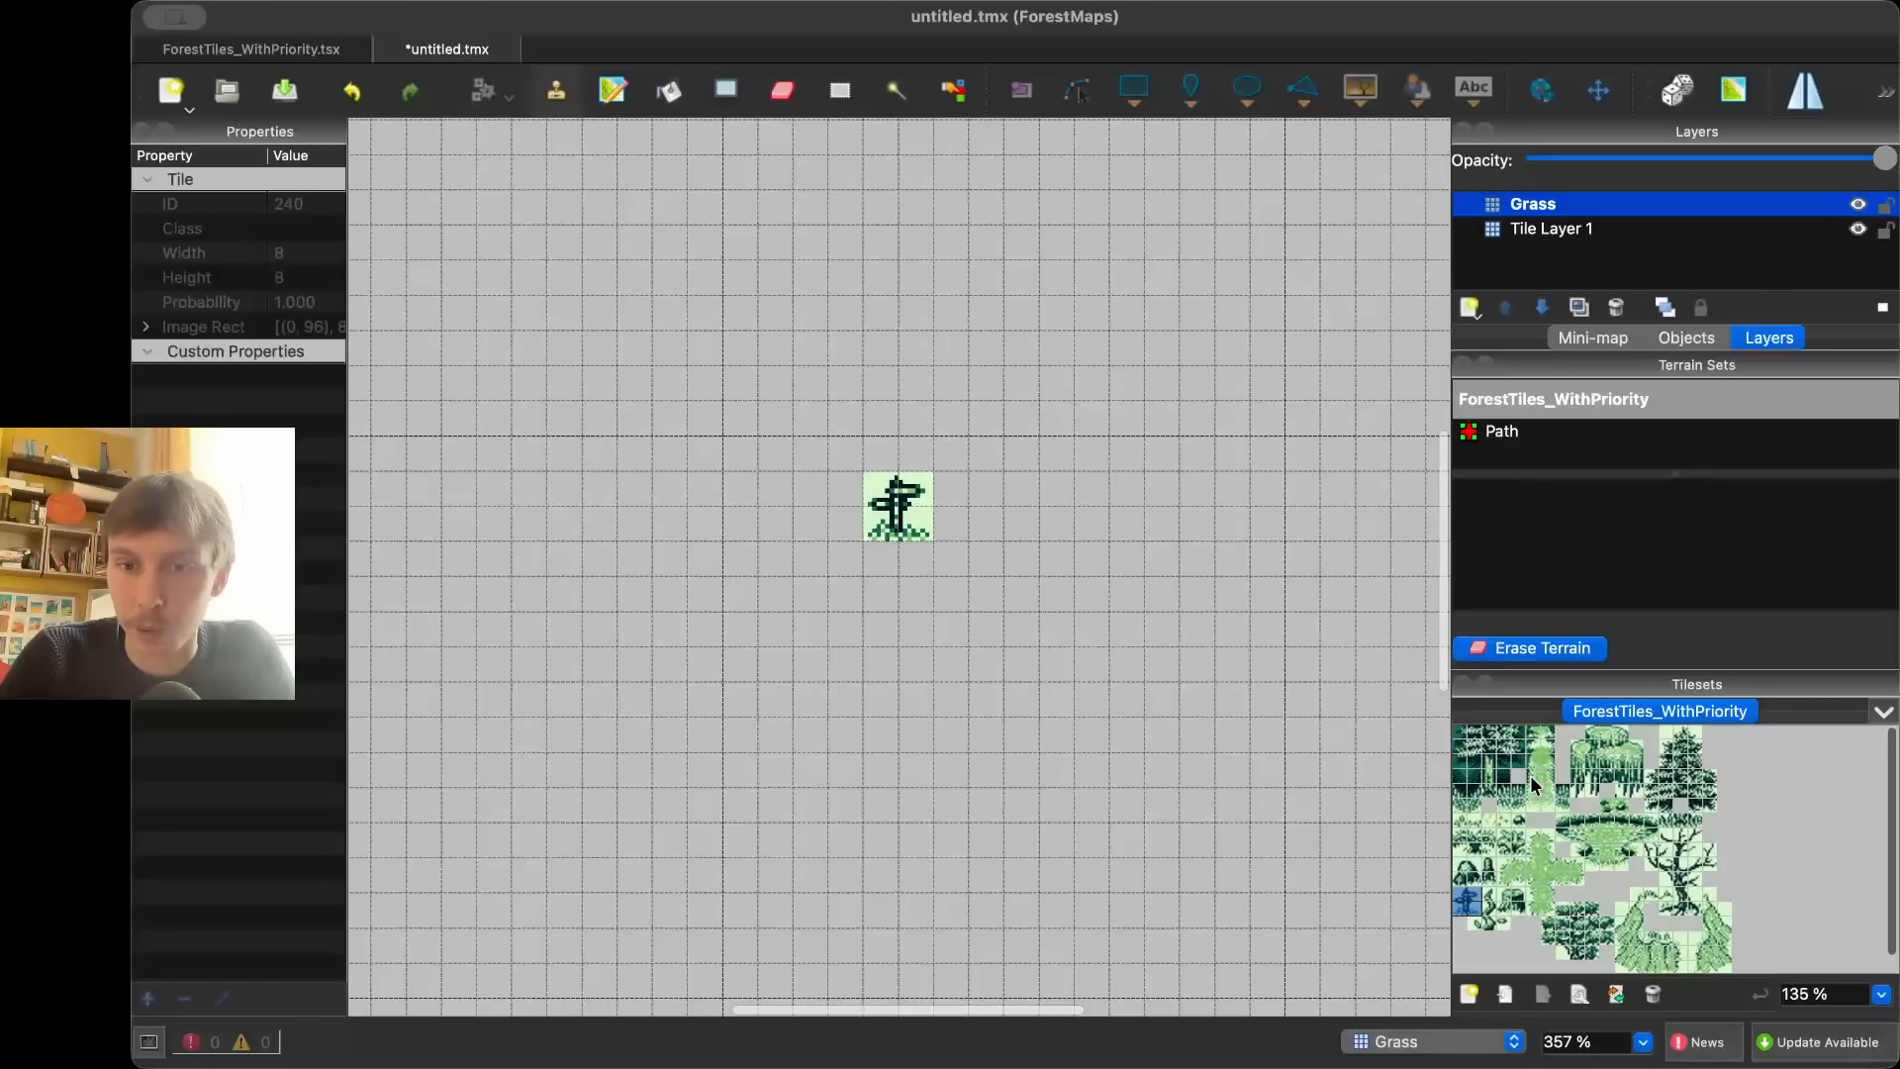
click(1494, 810)
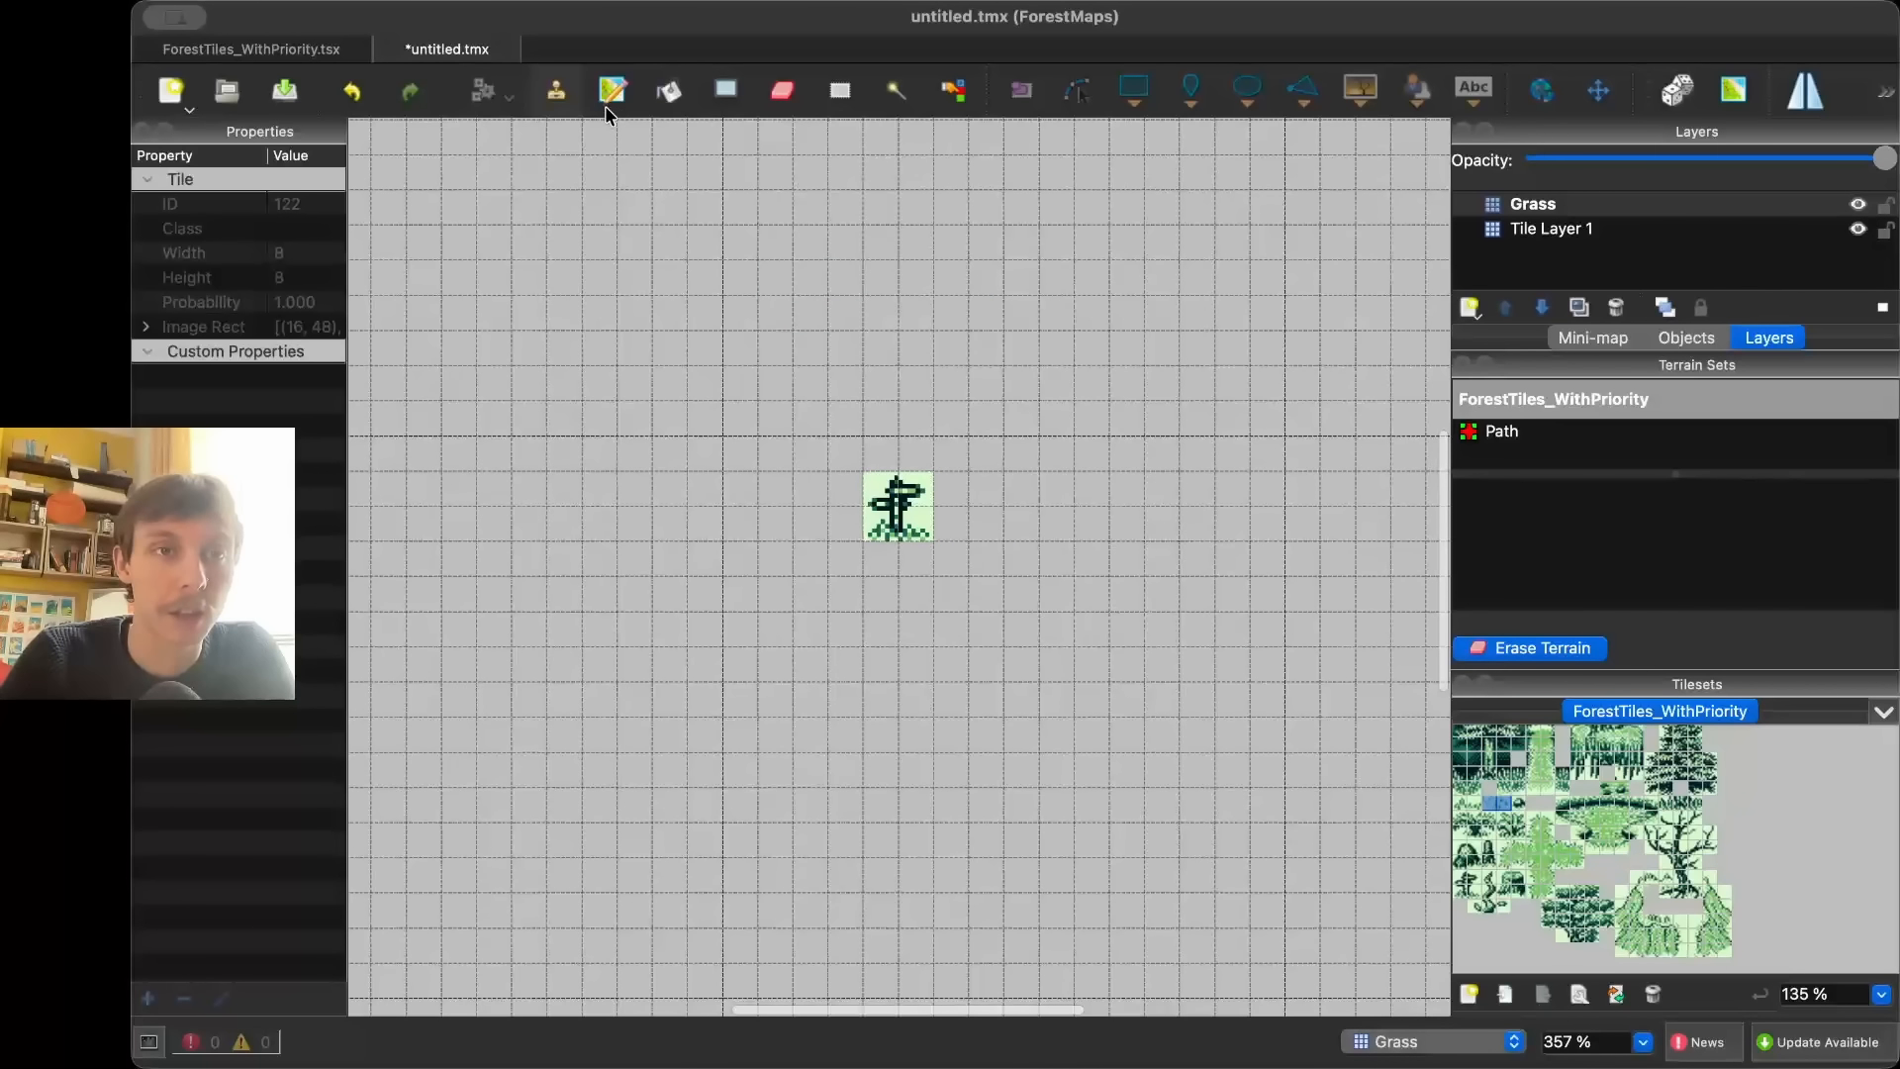
click(660, 95)
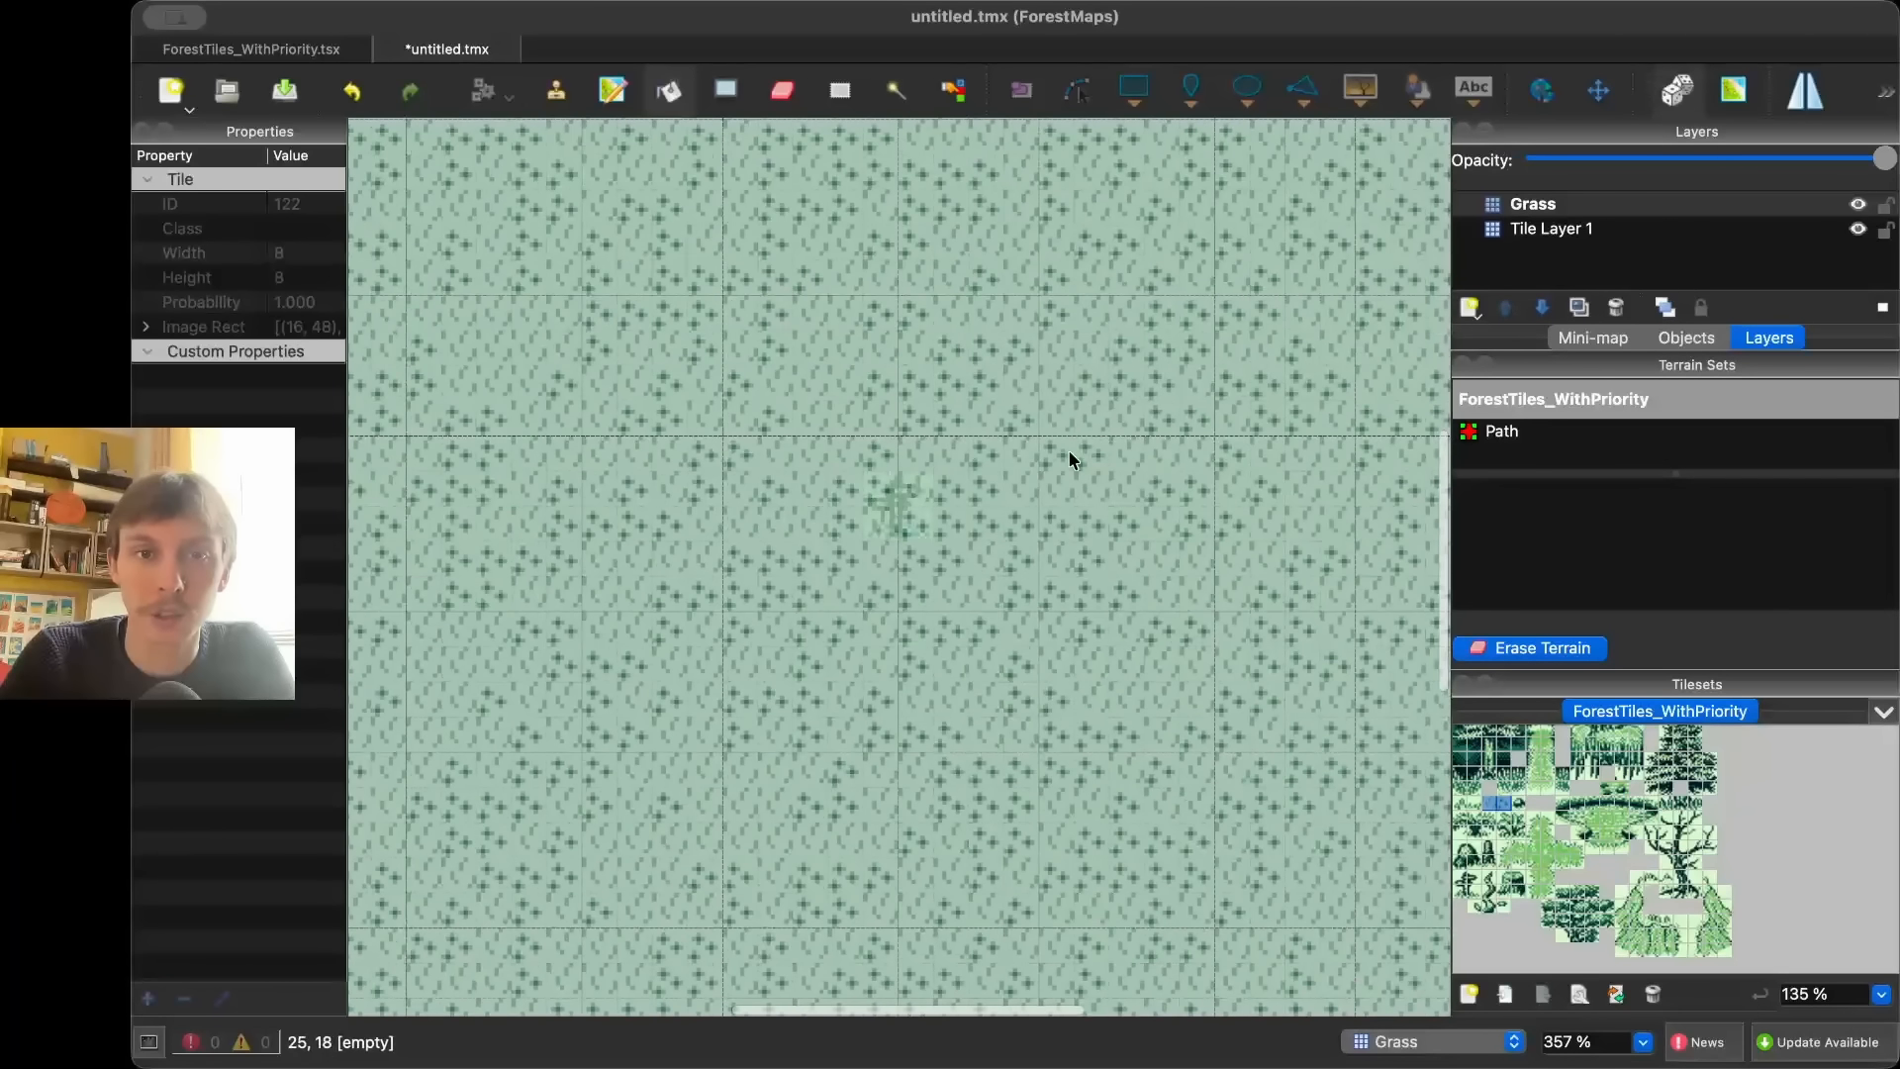
click(994, 678)
scroll(995, 679, down, 5)
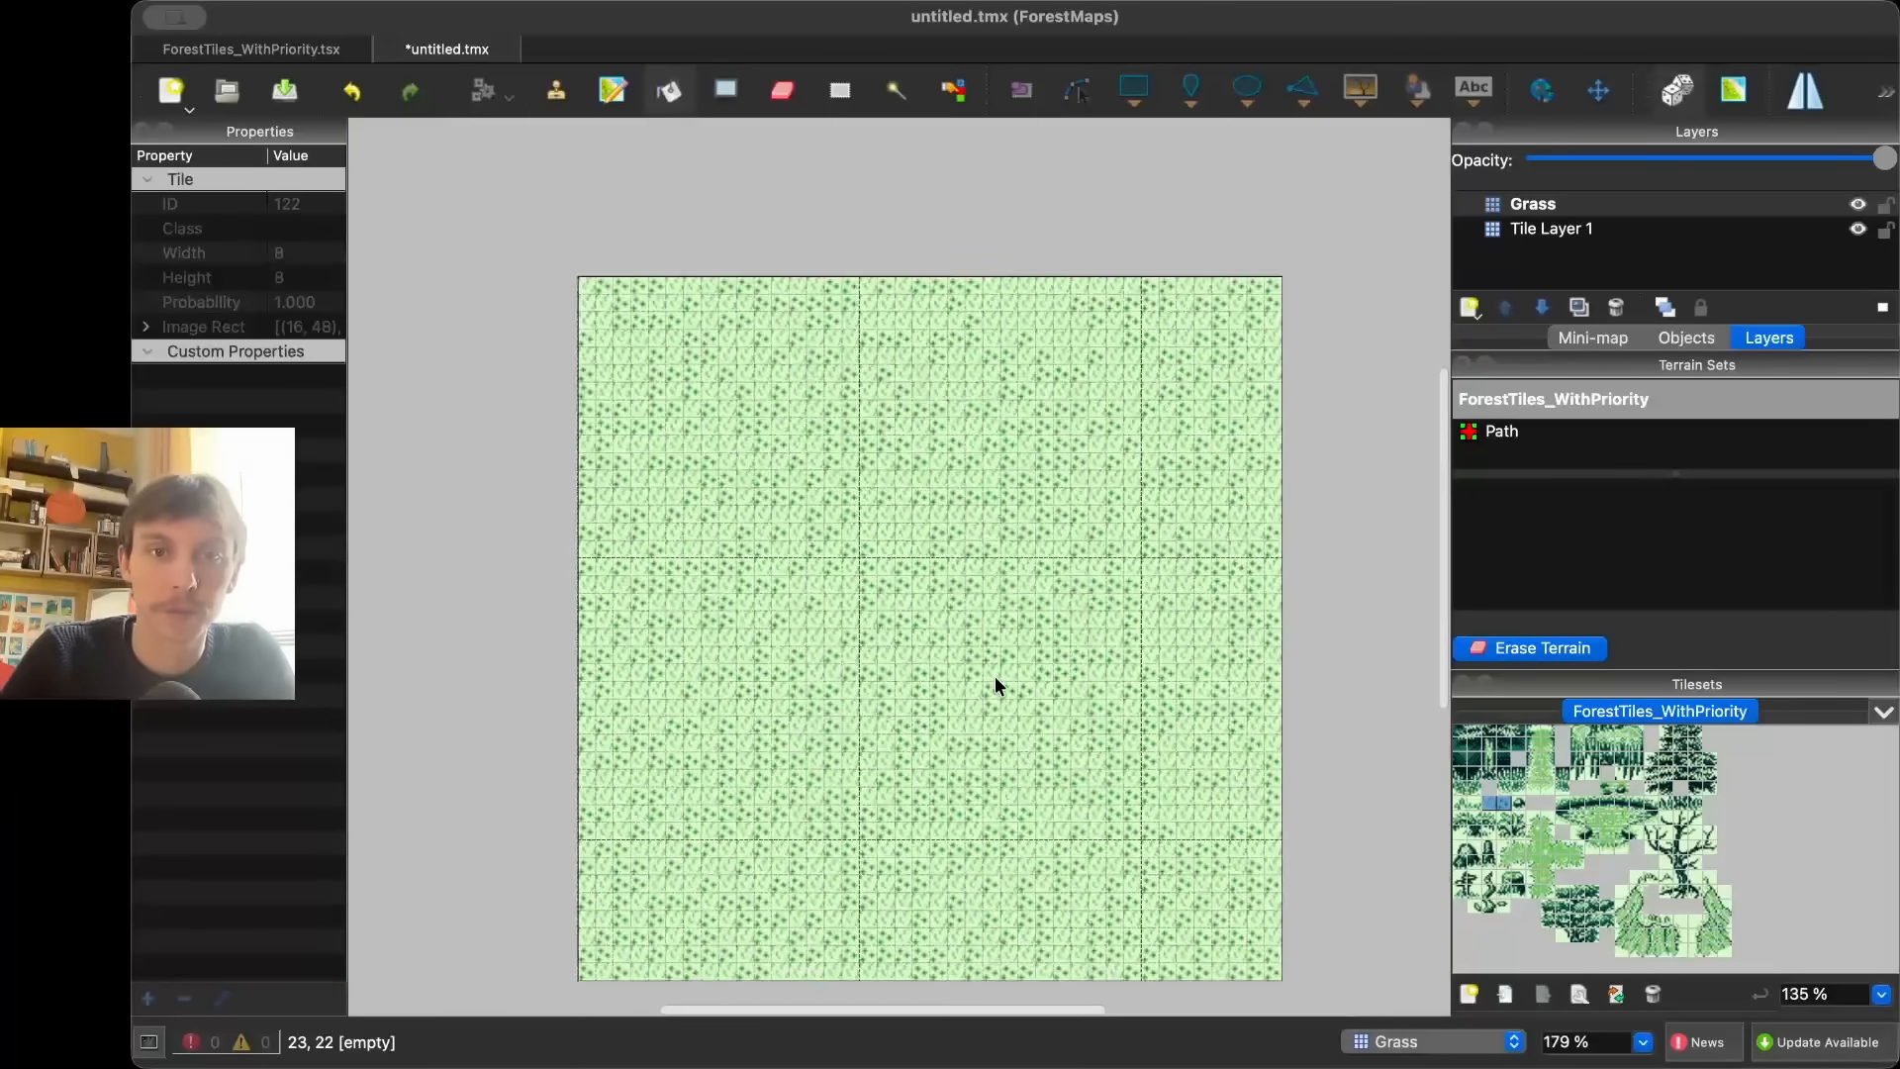
scroll(995, 675, up, 2)
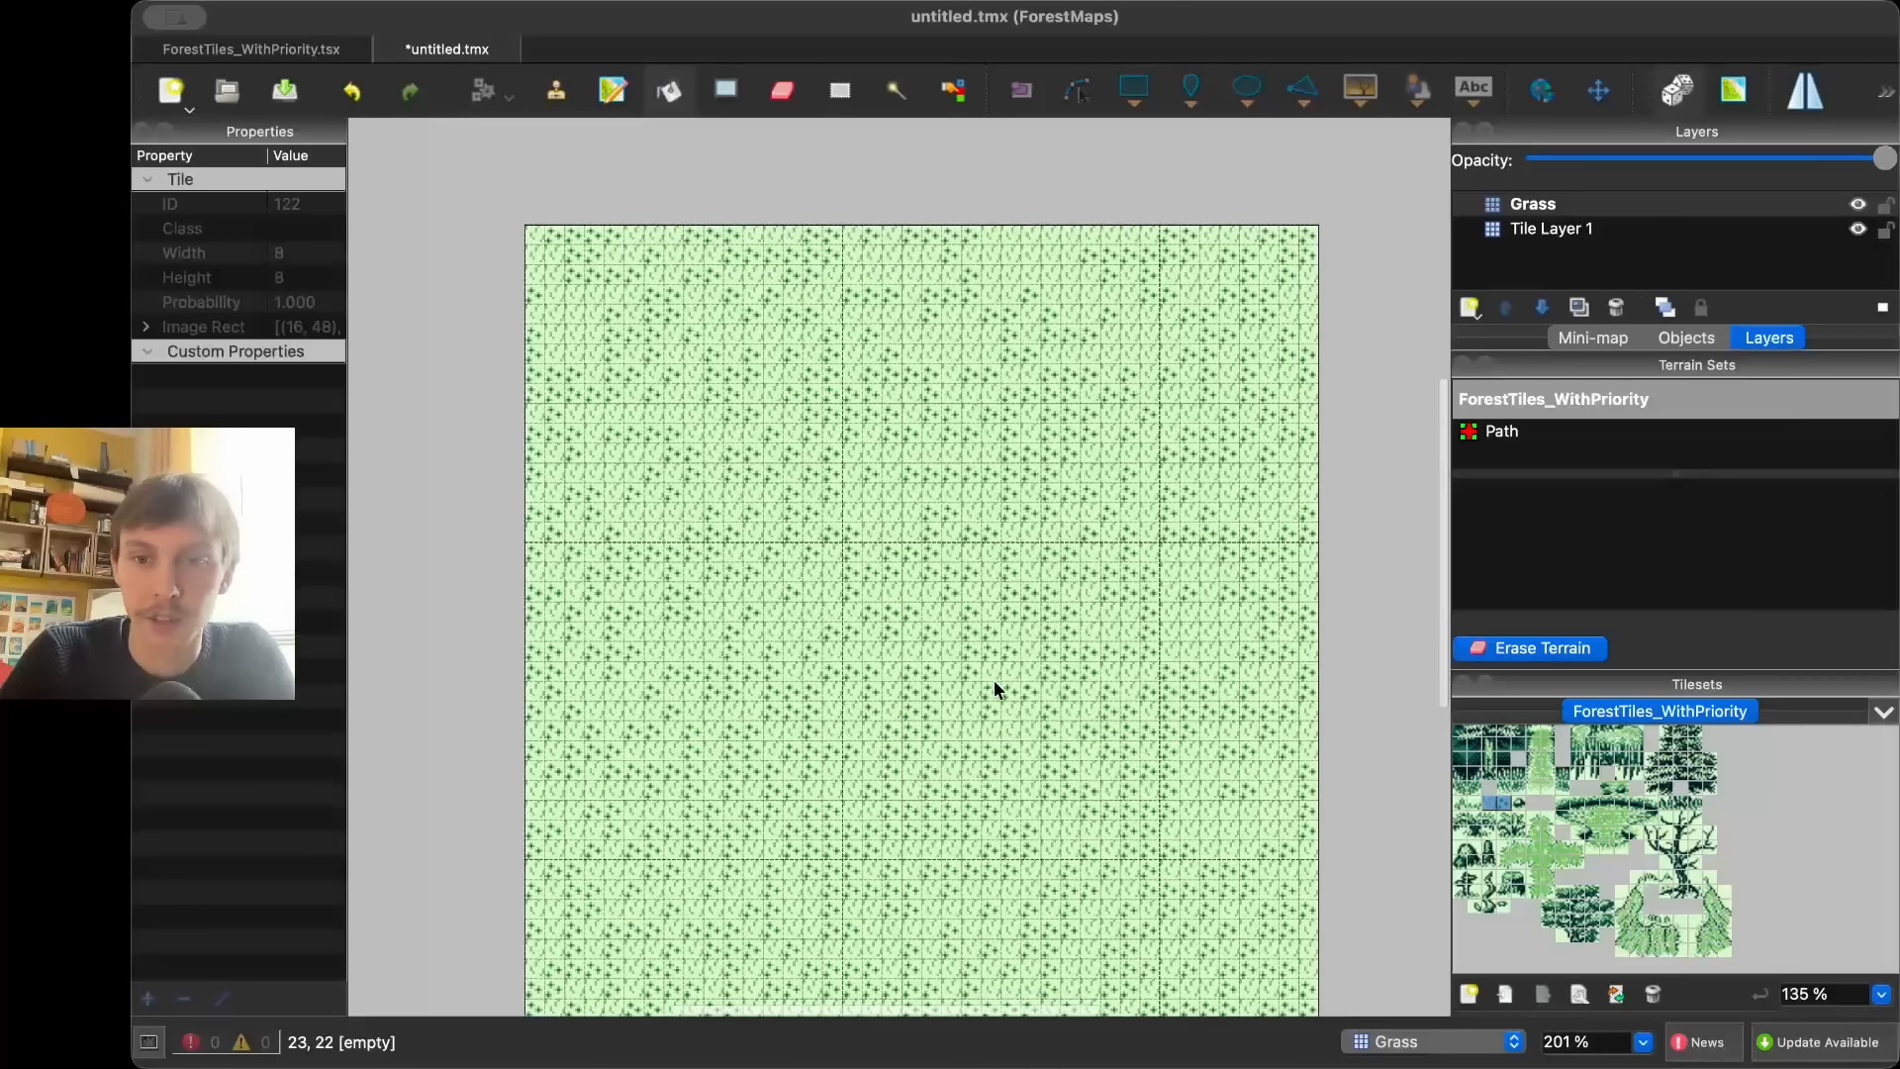
- Open the ForestTiles_WithPriority.tsx tileset, leave terrain editing and select the sparse small grass tile
scroll(1534, 824, up, 2)
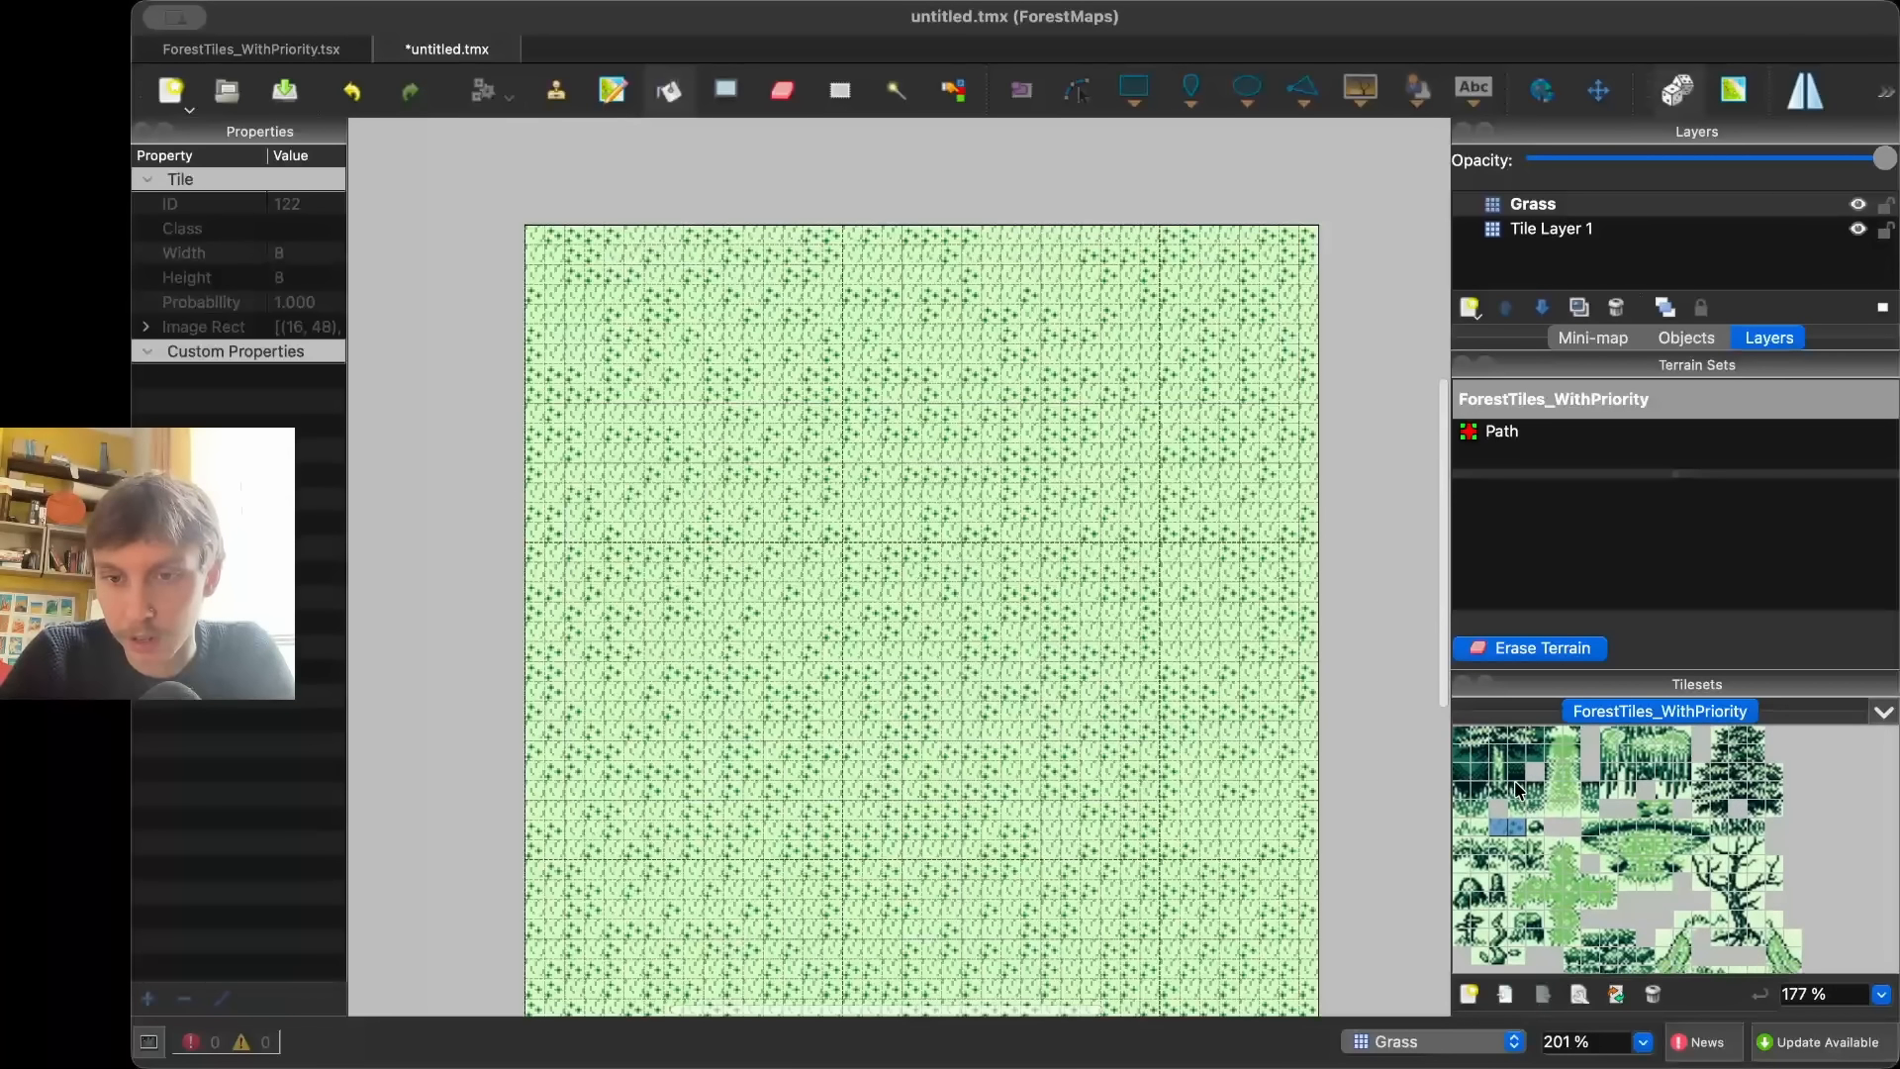
scroll(1514, 780, up, 1)
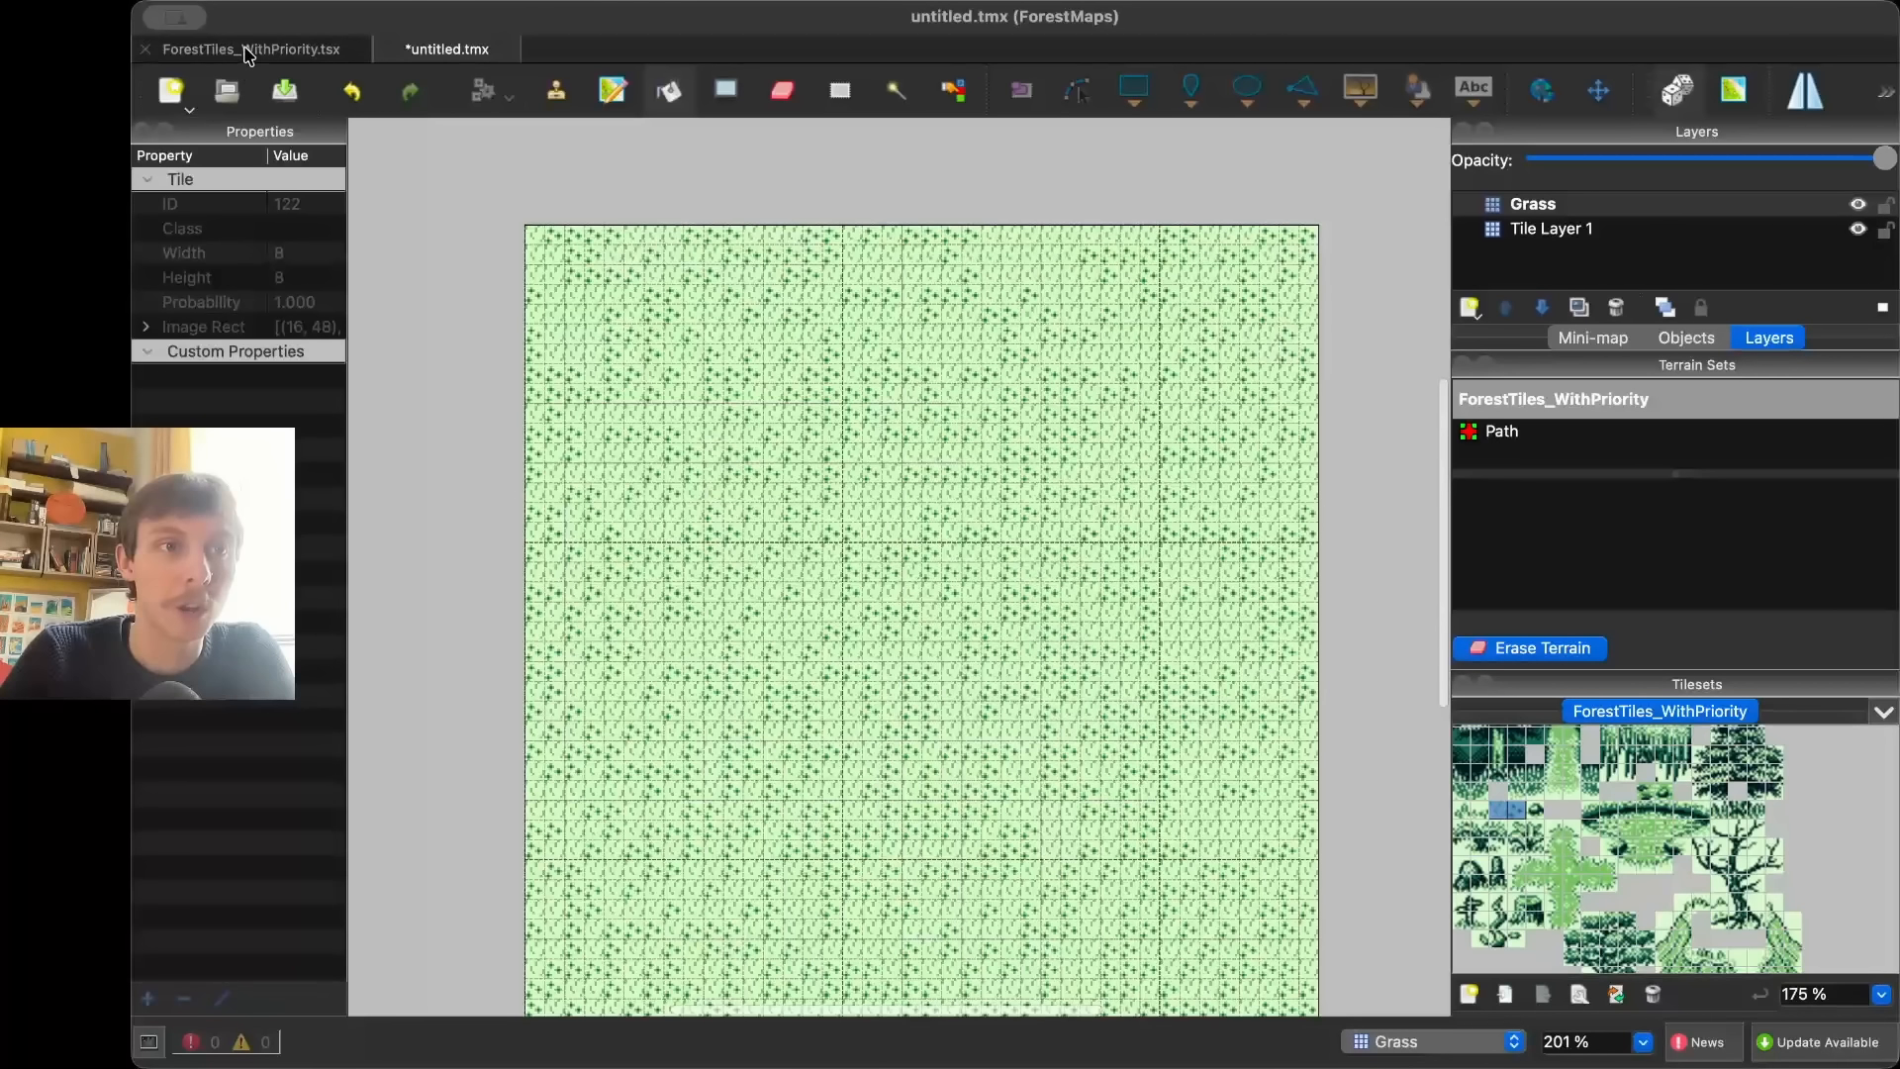
click(247, 49)
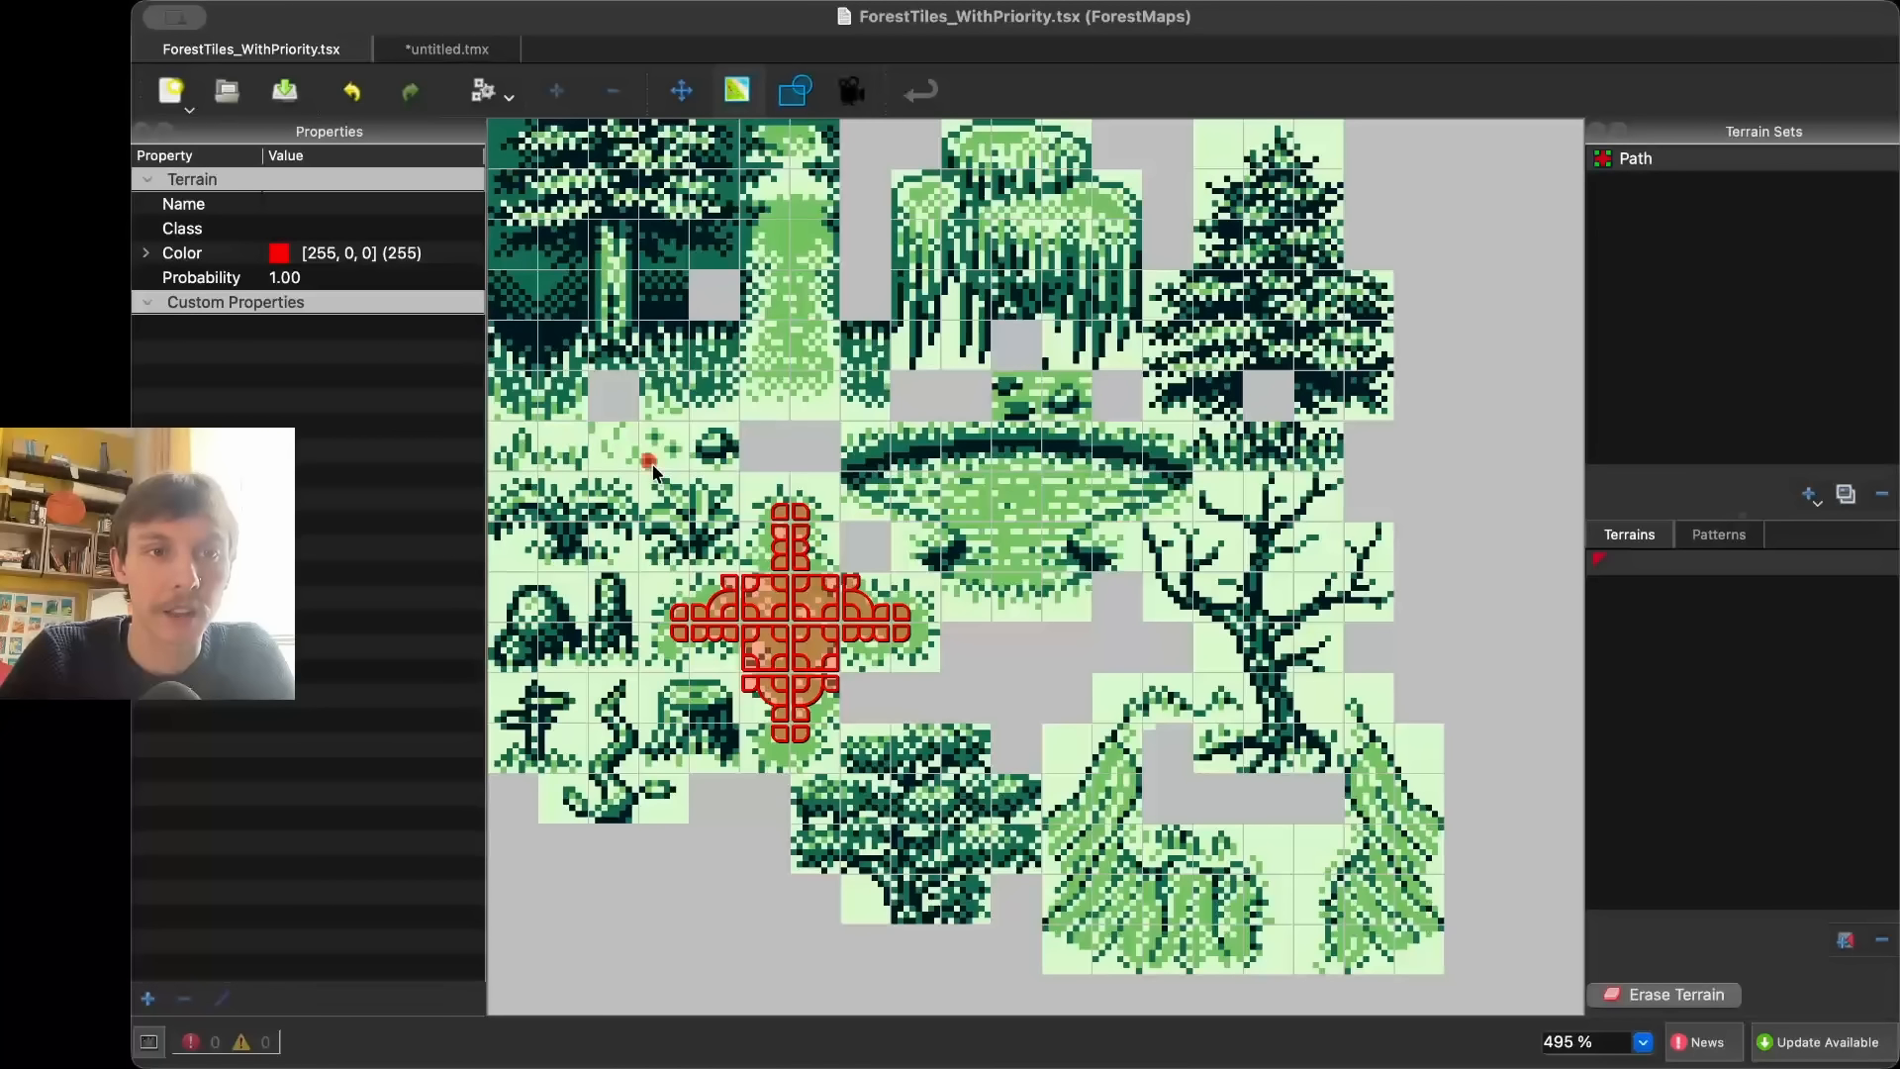
click(736, 90)
click(635, 450)
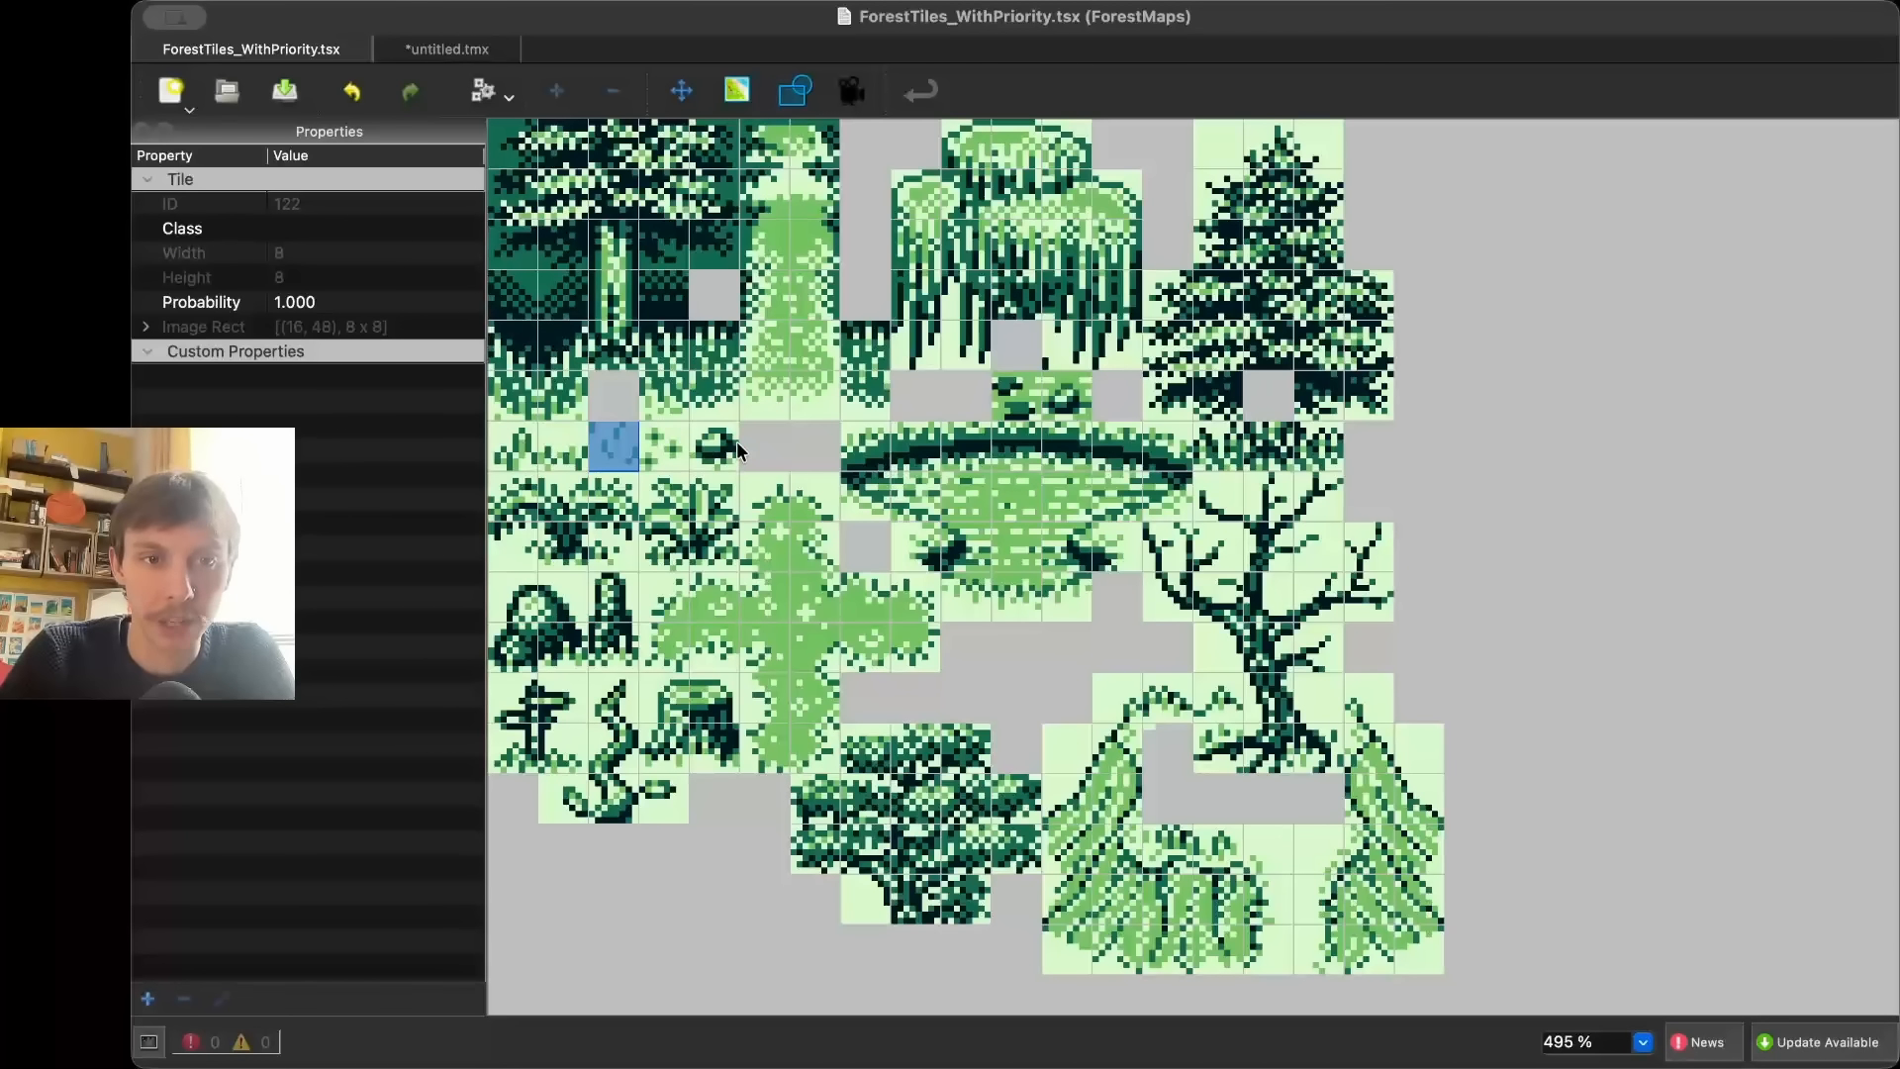
- Switch to GIMP and fill the empty 8 by 8 tile beside the small rock with the sampled light green e0f8cf
click(1255, 1031)
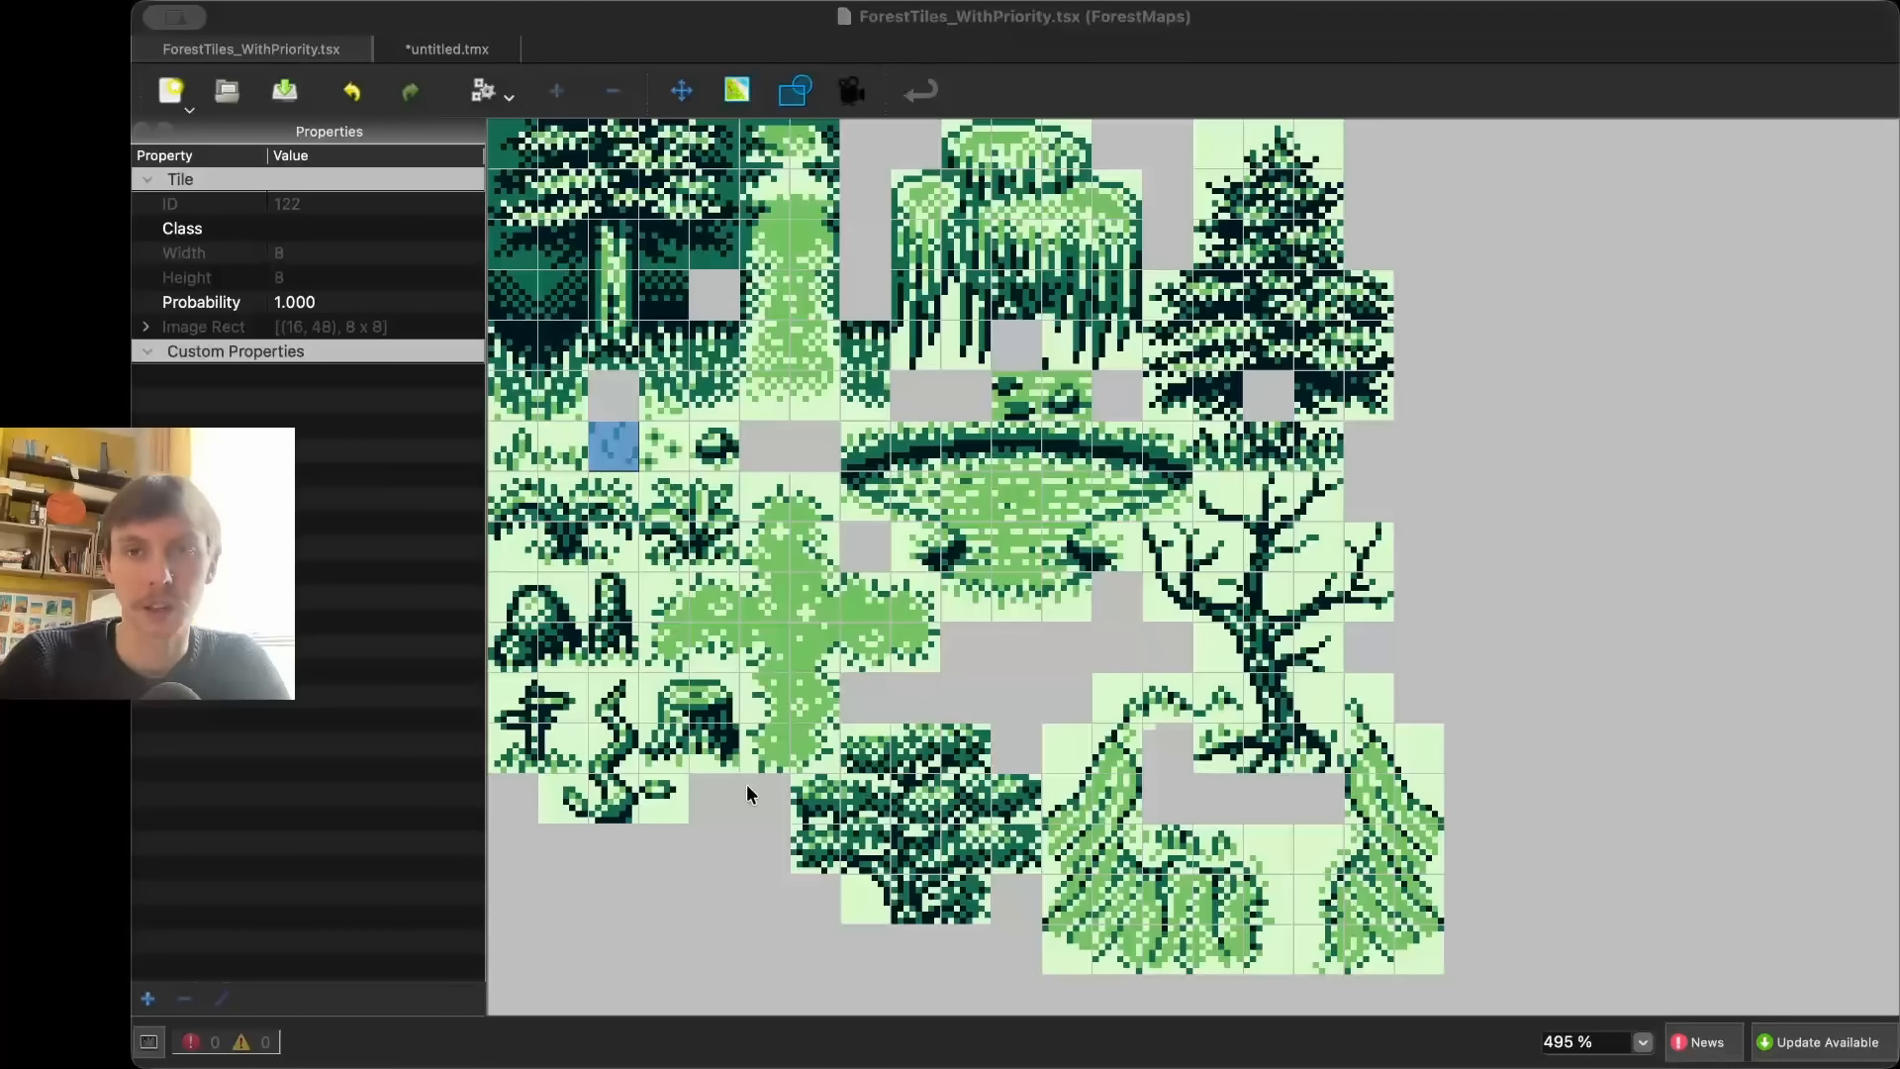
key(plus)
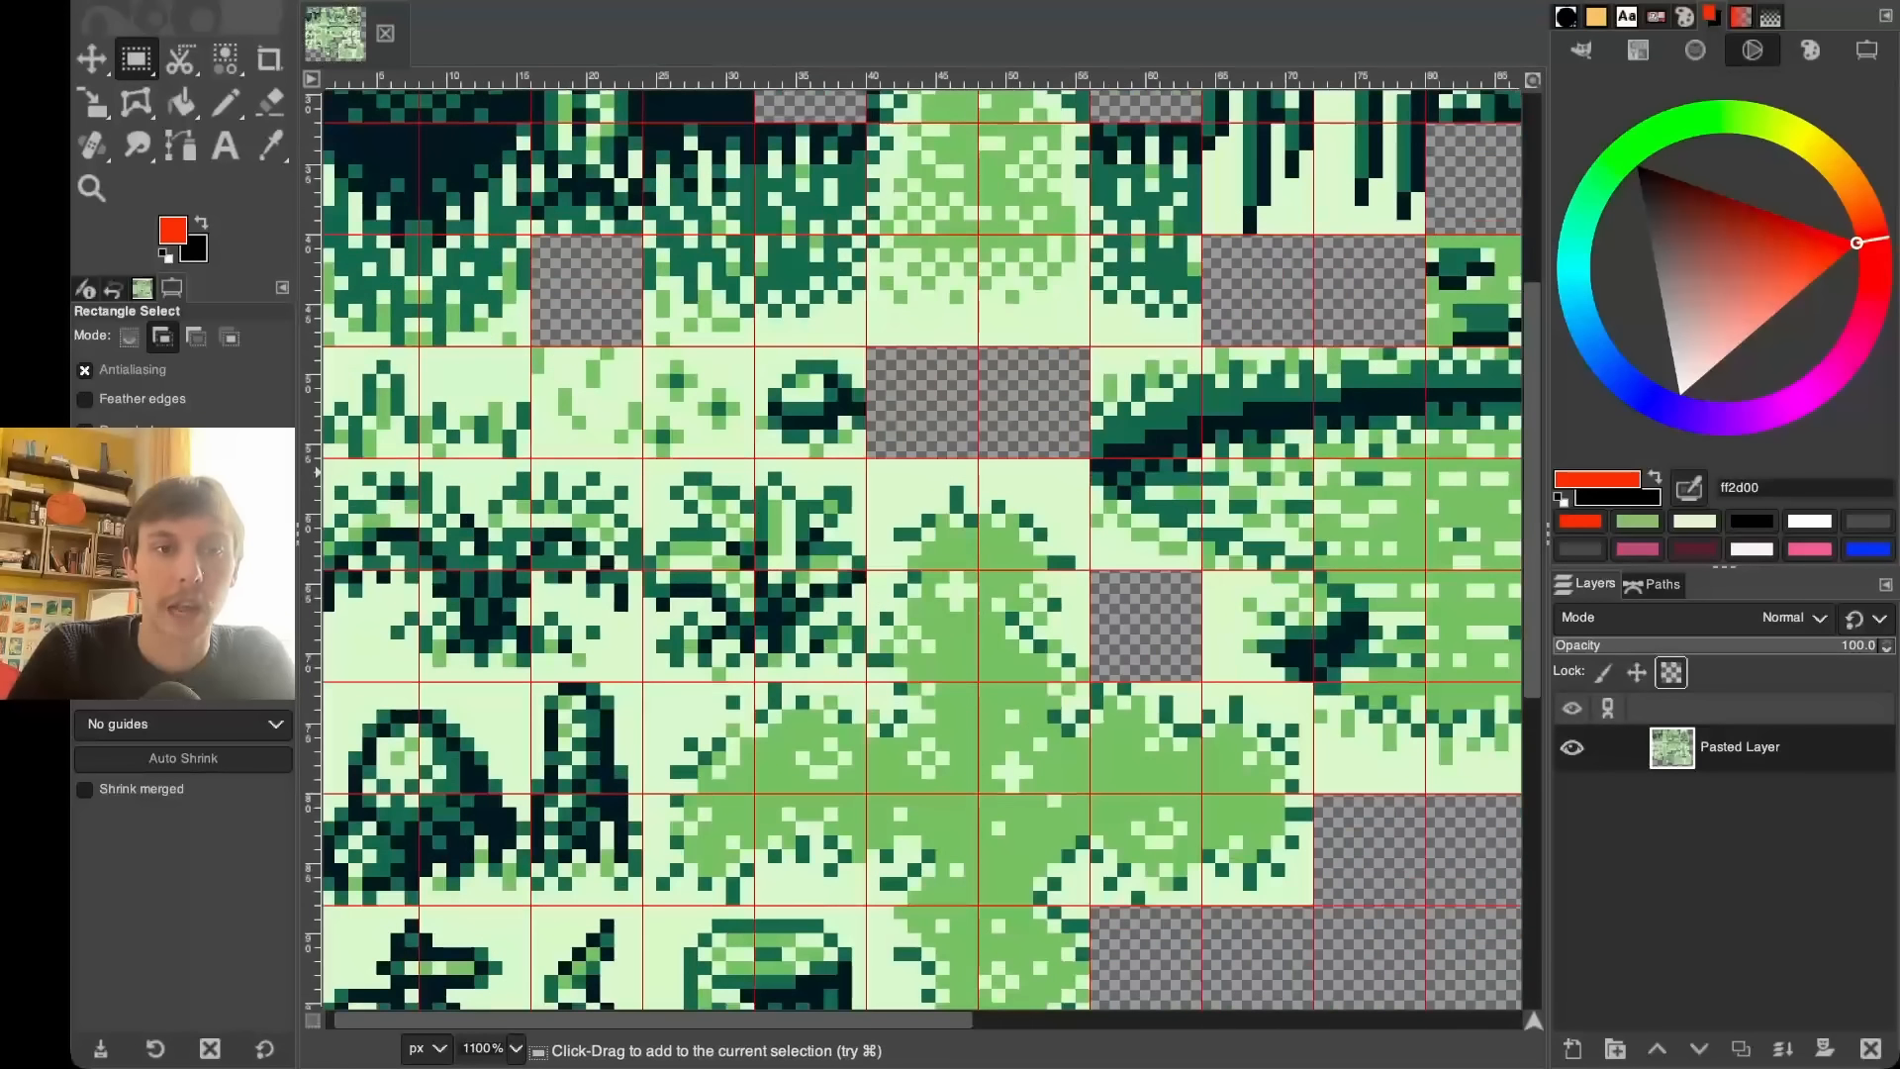
scroll(423, 473, left, 1)
key(n)
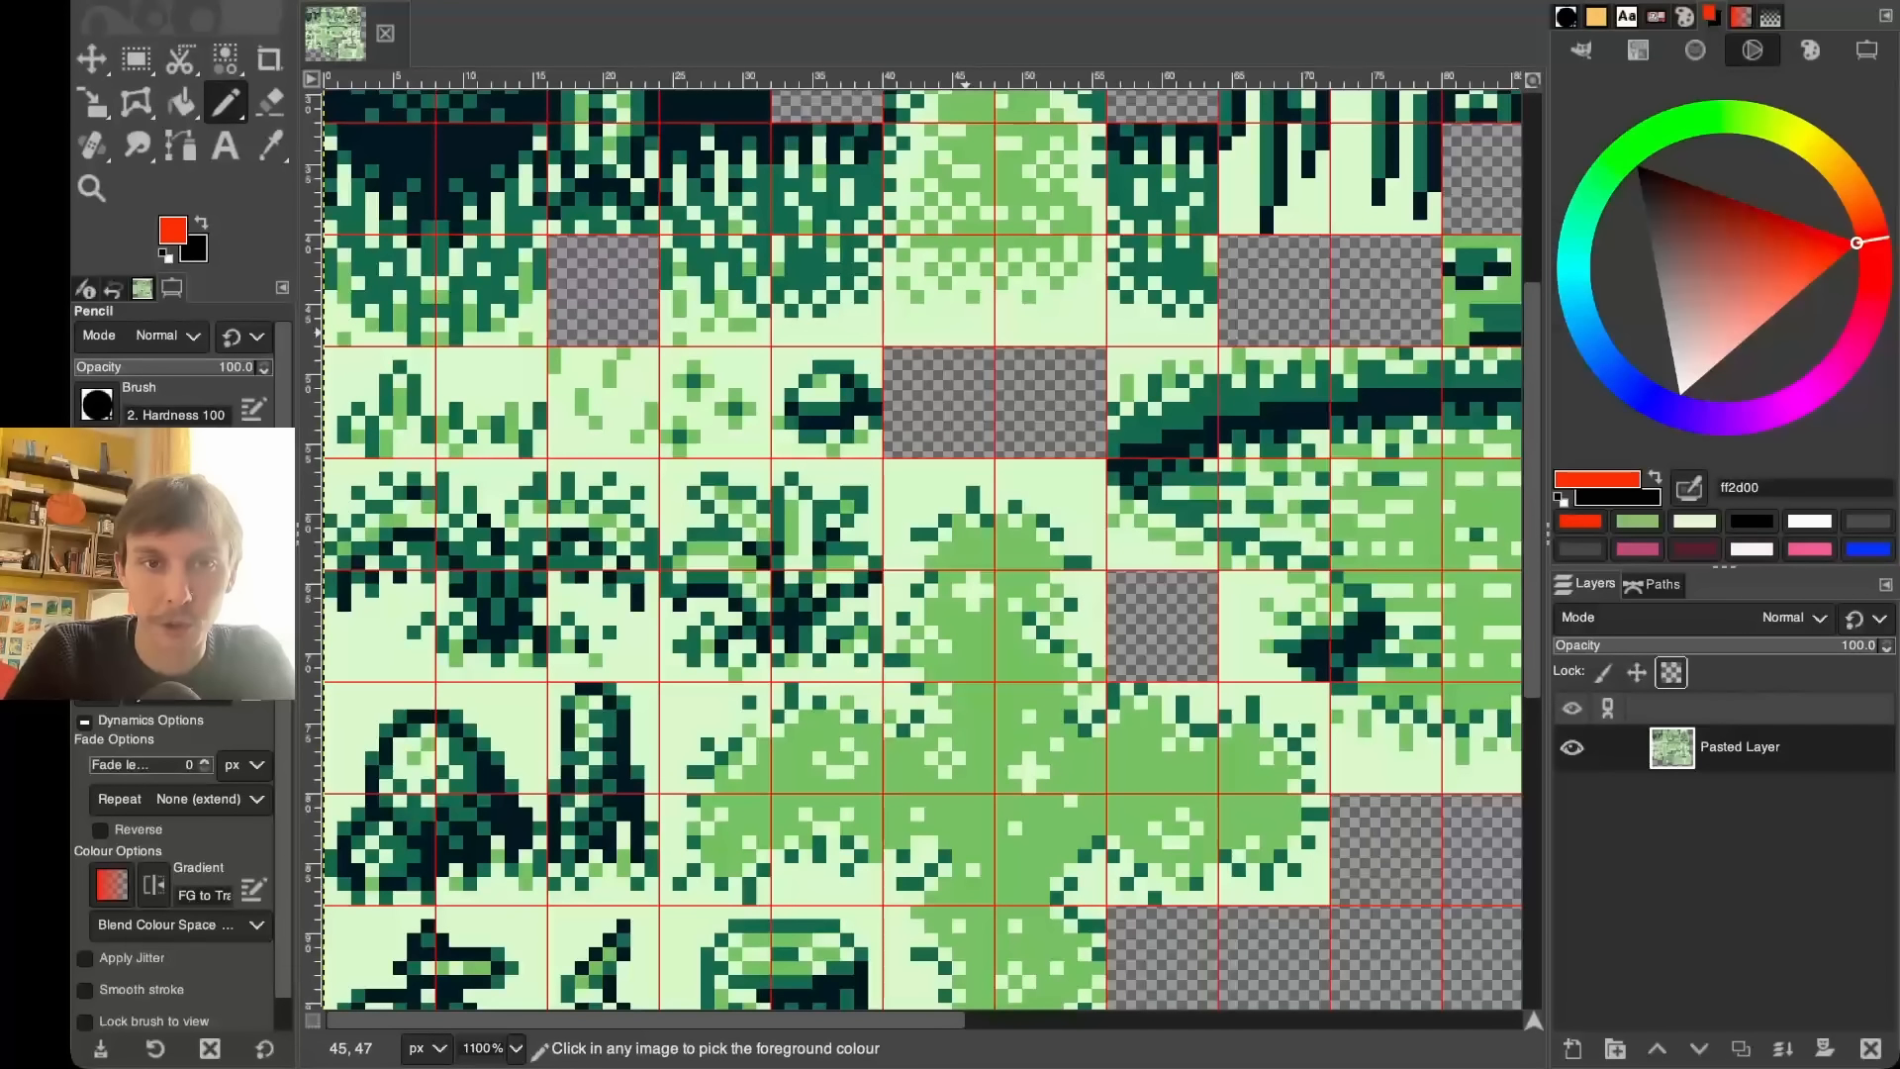
super+click(985, 341)
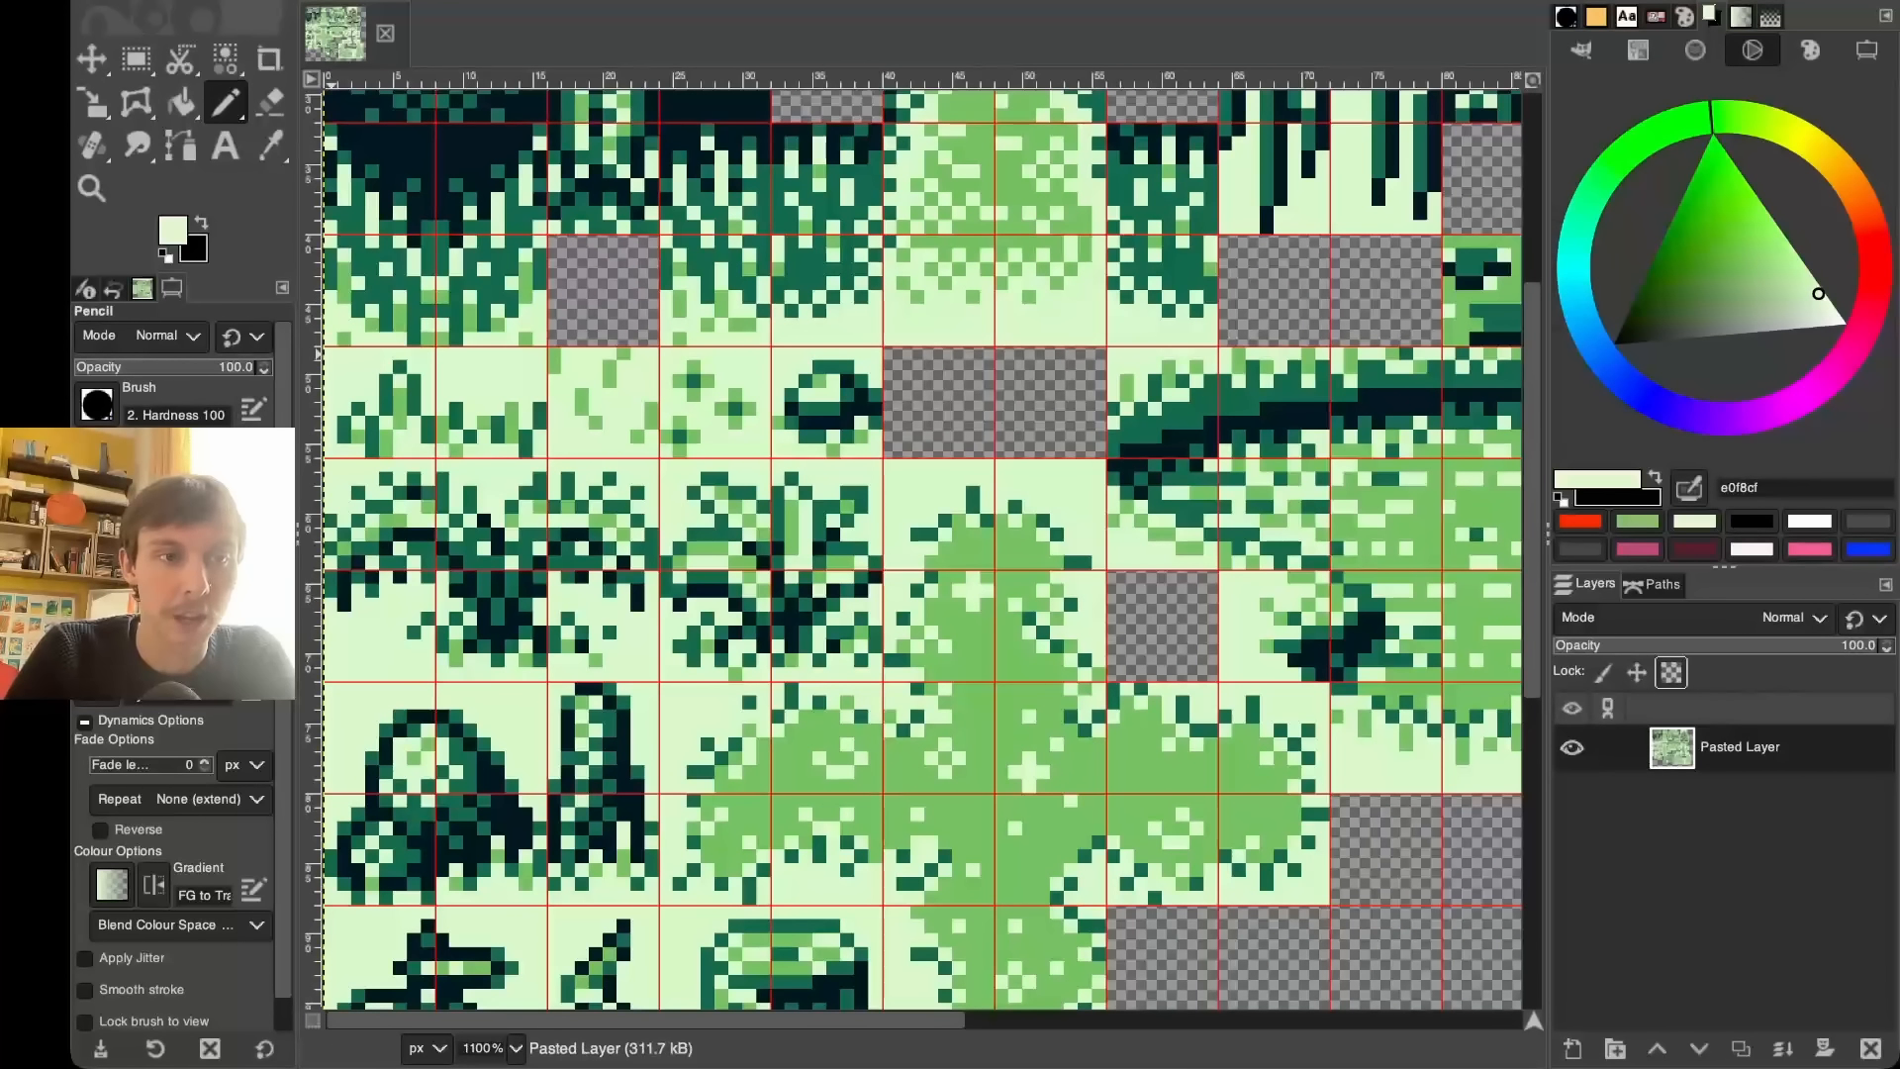
drag(987, 354, 987, 452)
key(shift+b)
click(905, 382)
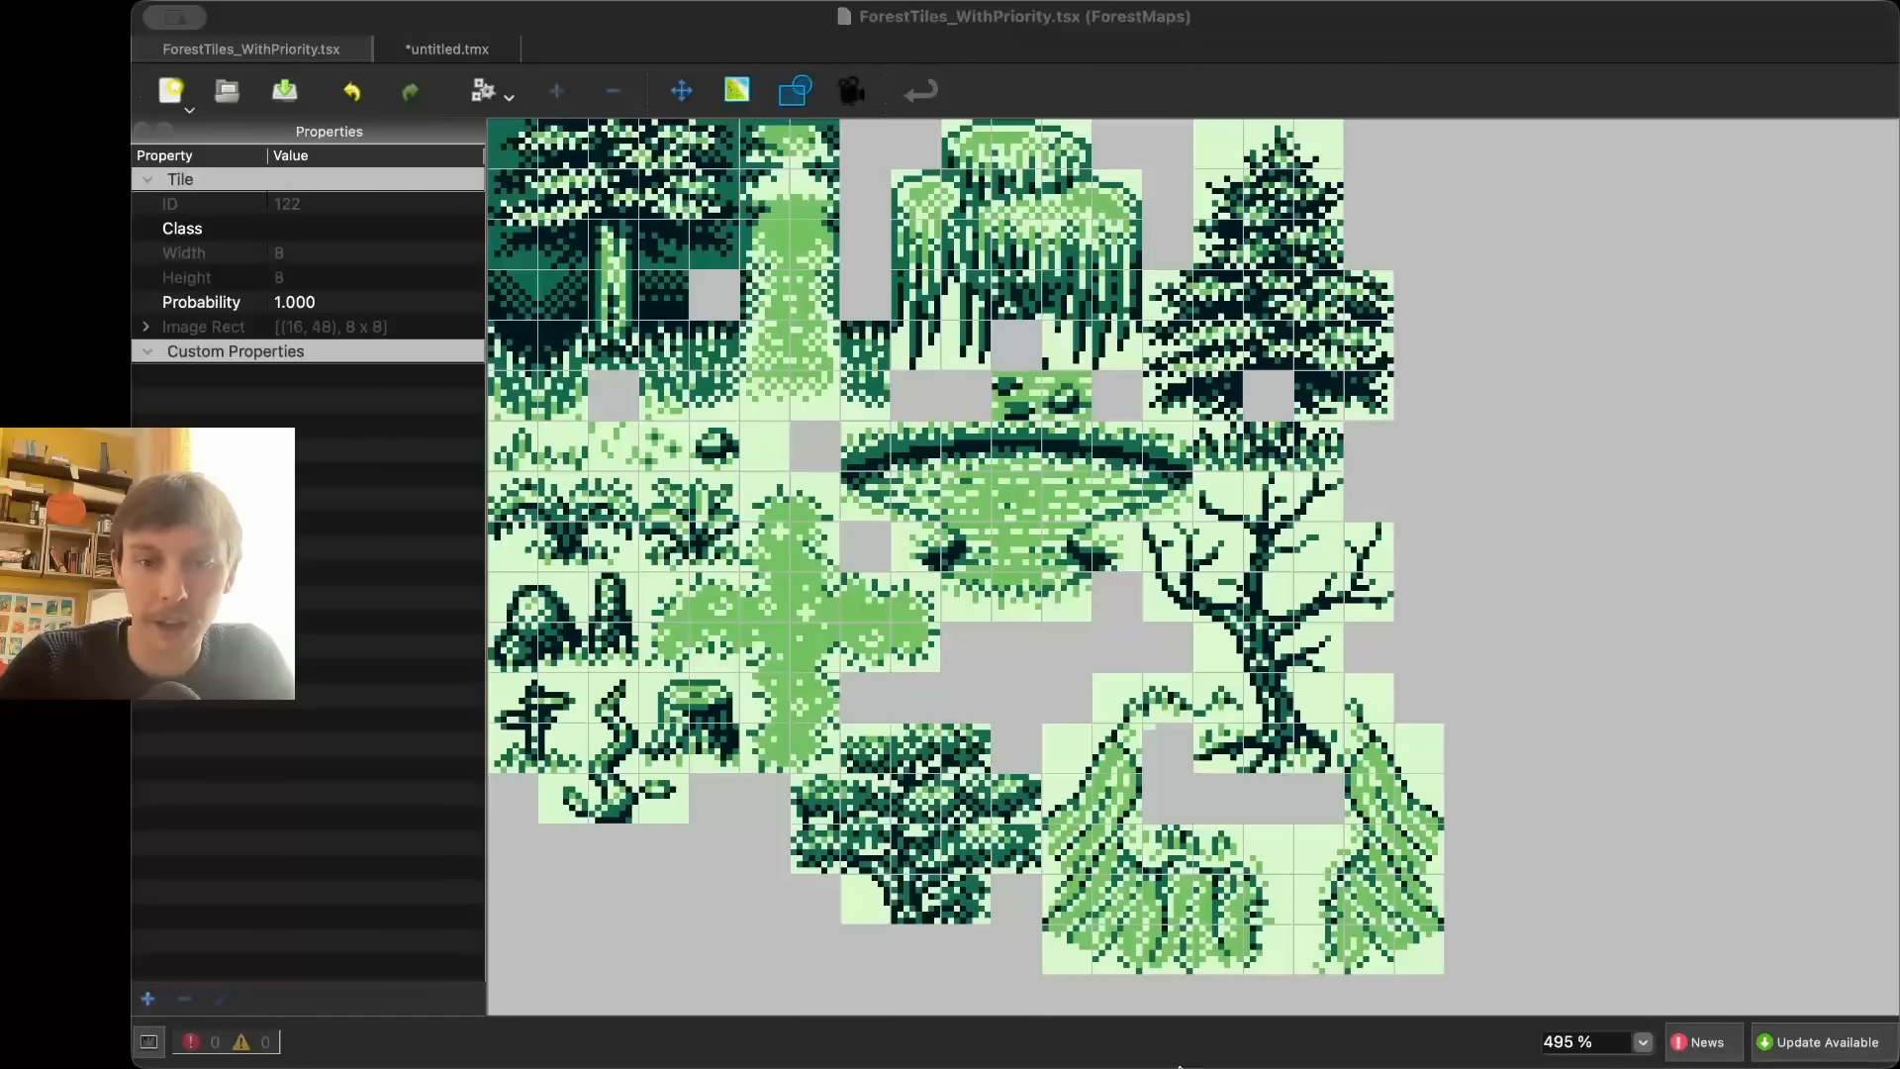
- Return to Tiled and select the three adjoining grass tiles at the start of the small rock's row in the tileset
click(883, 1009)
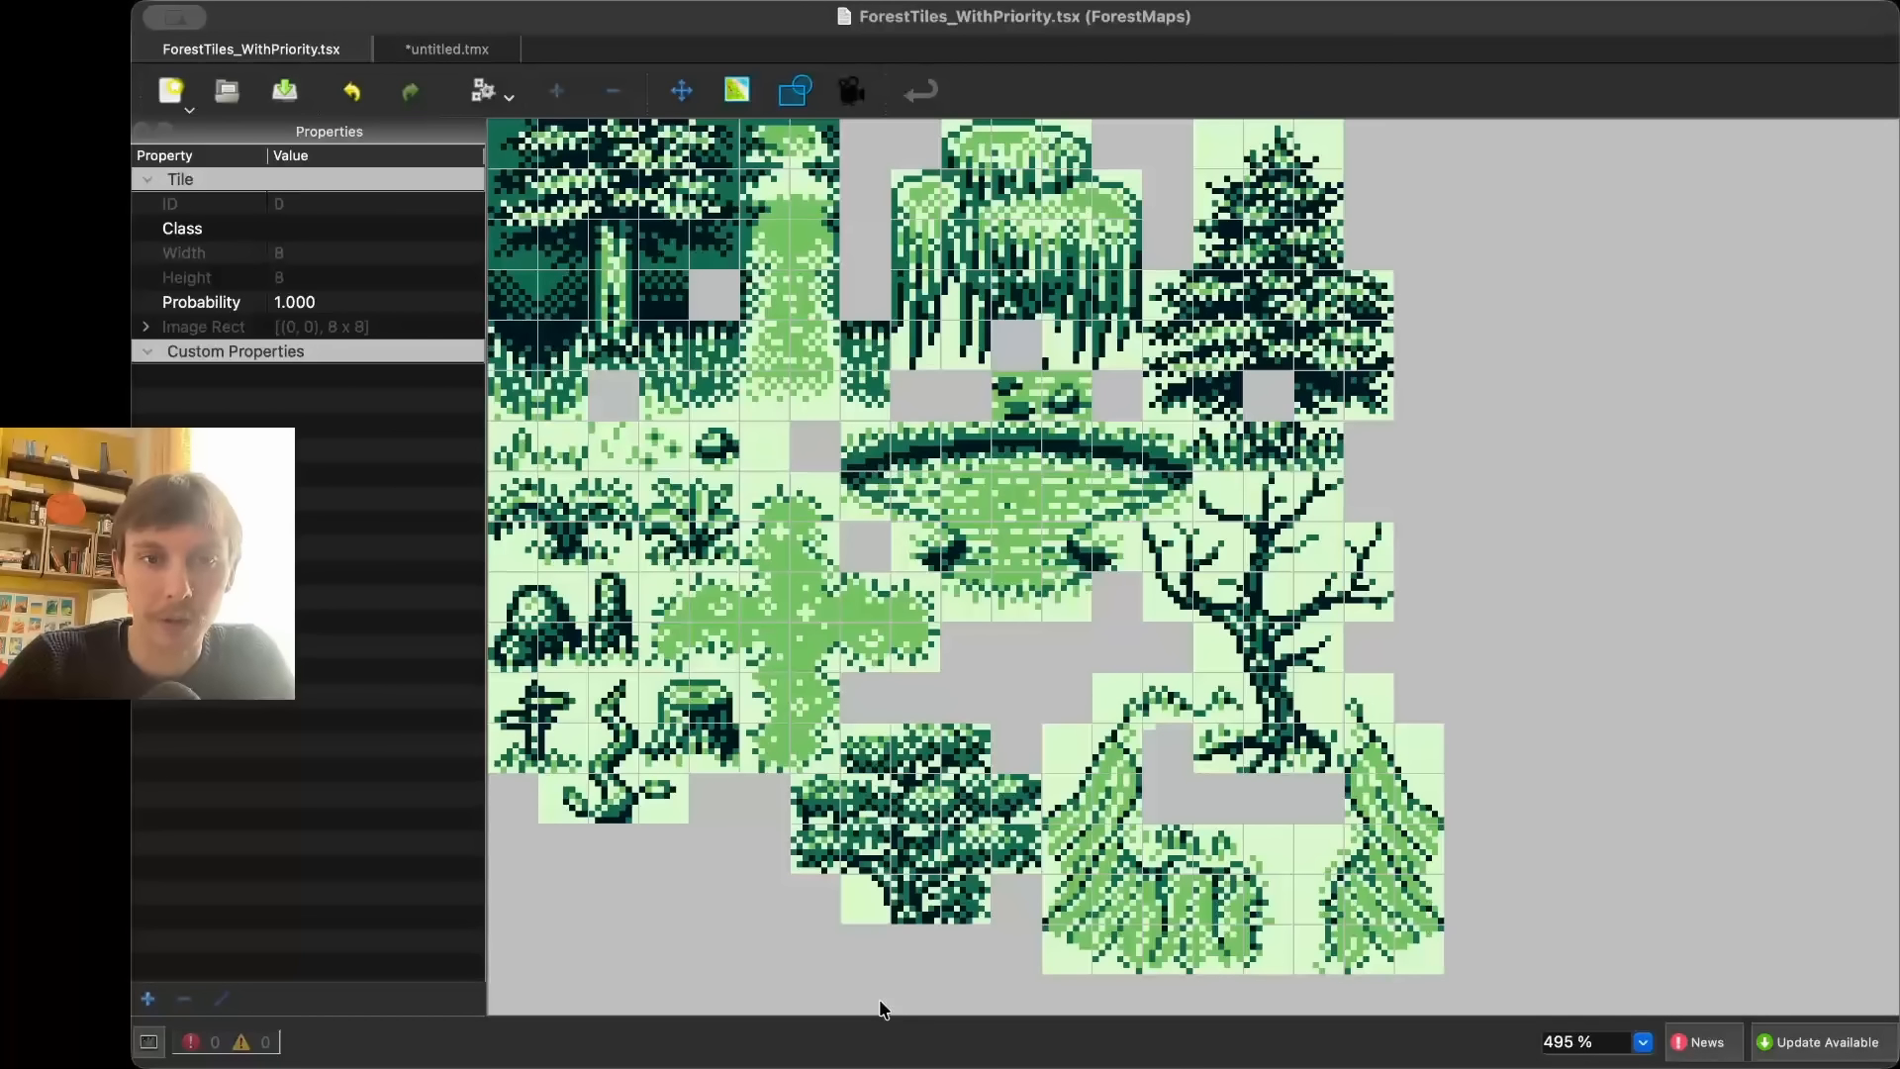
click(806, 445)
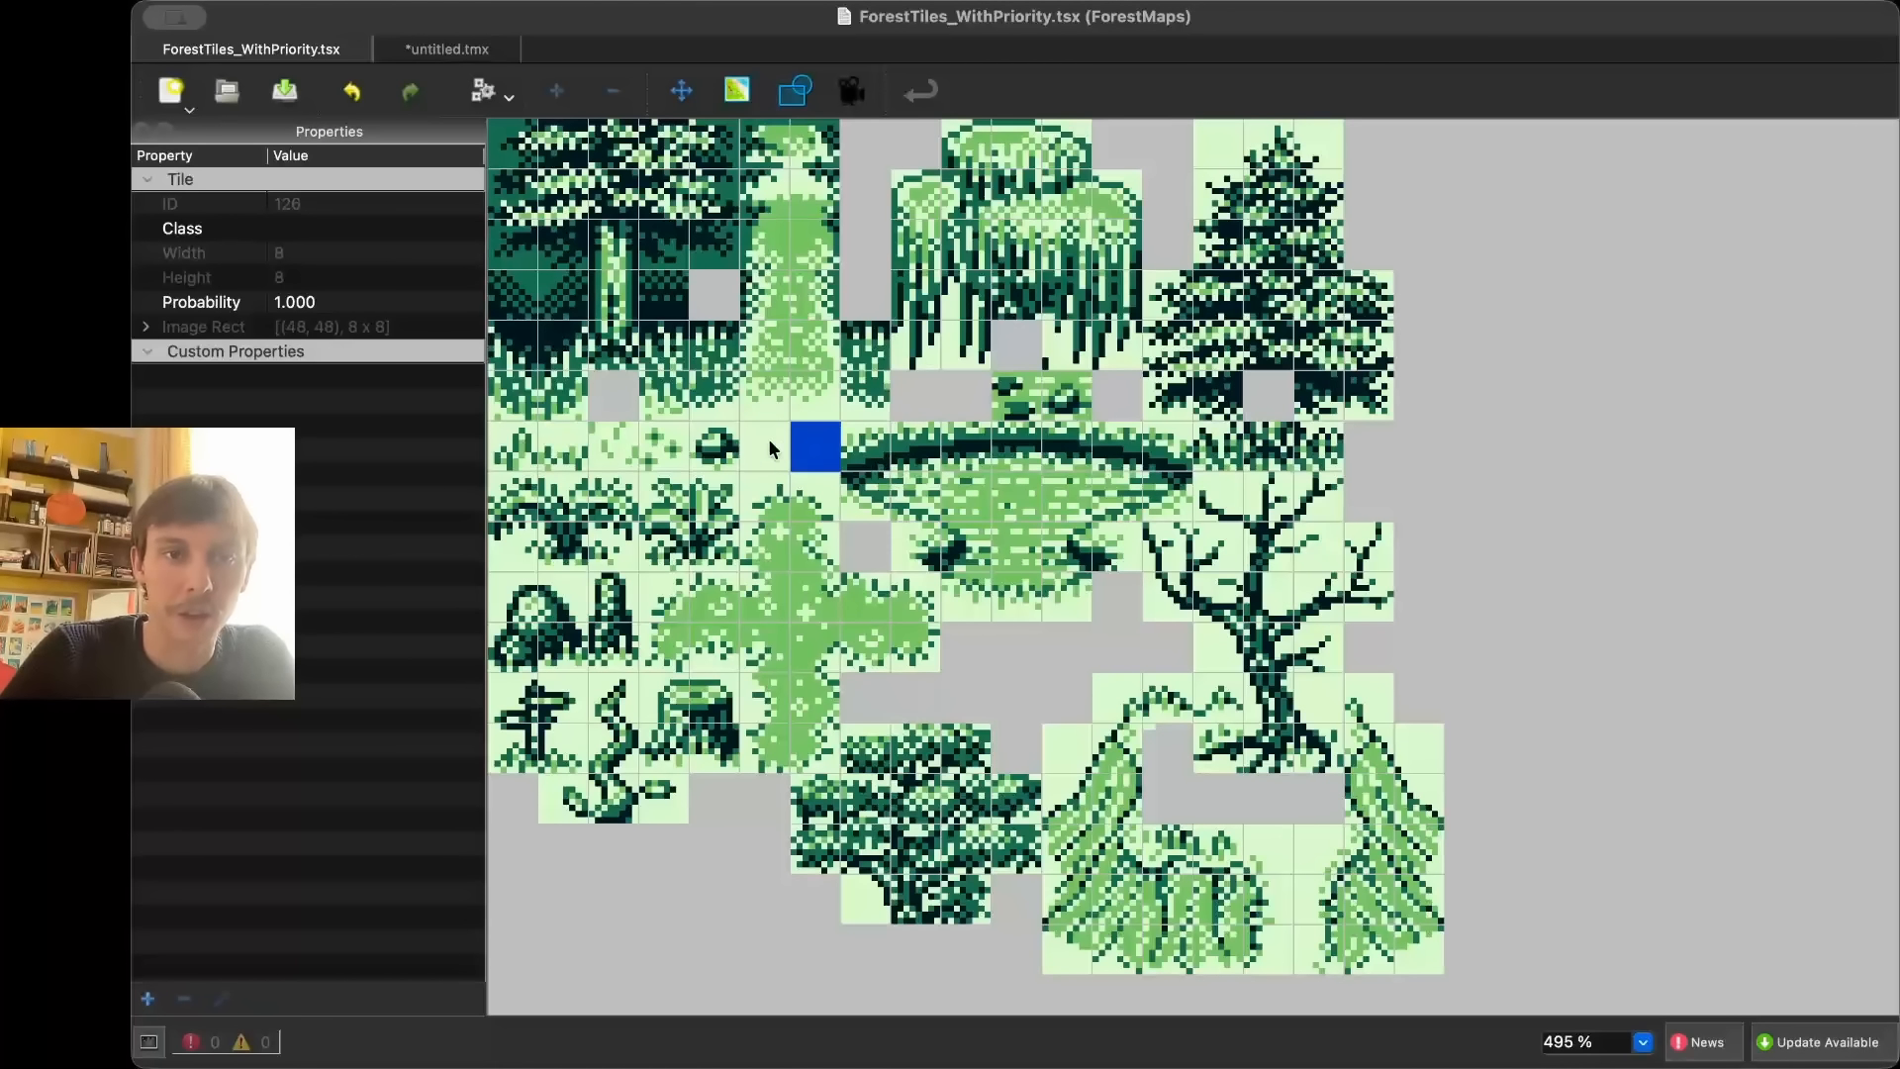
click(764, 447)
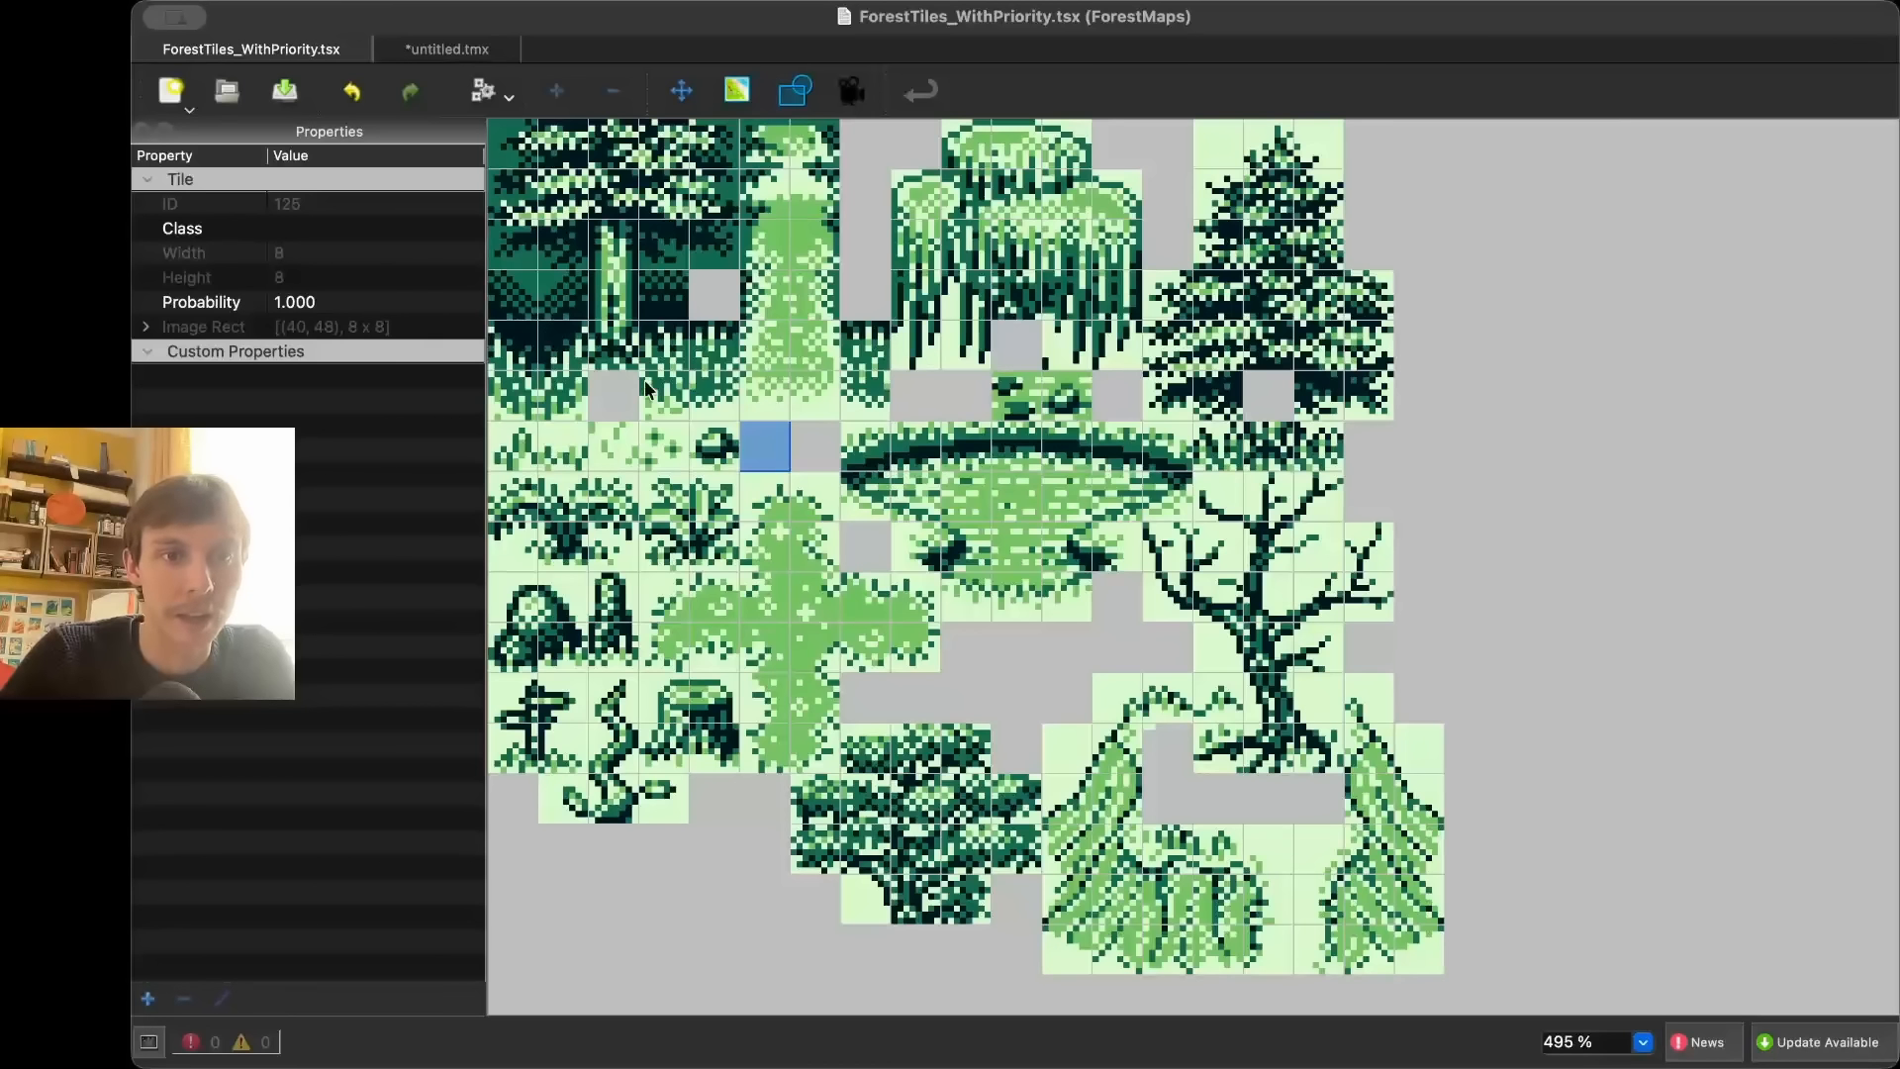
click(726, 449)
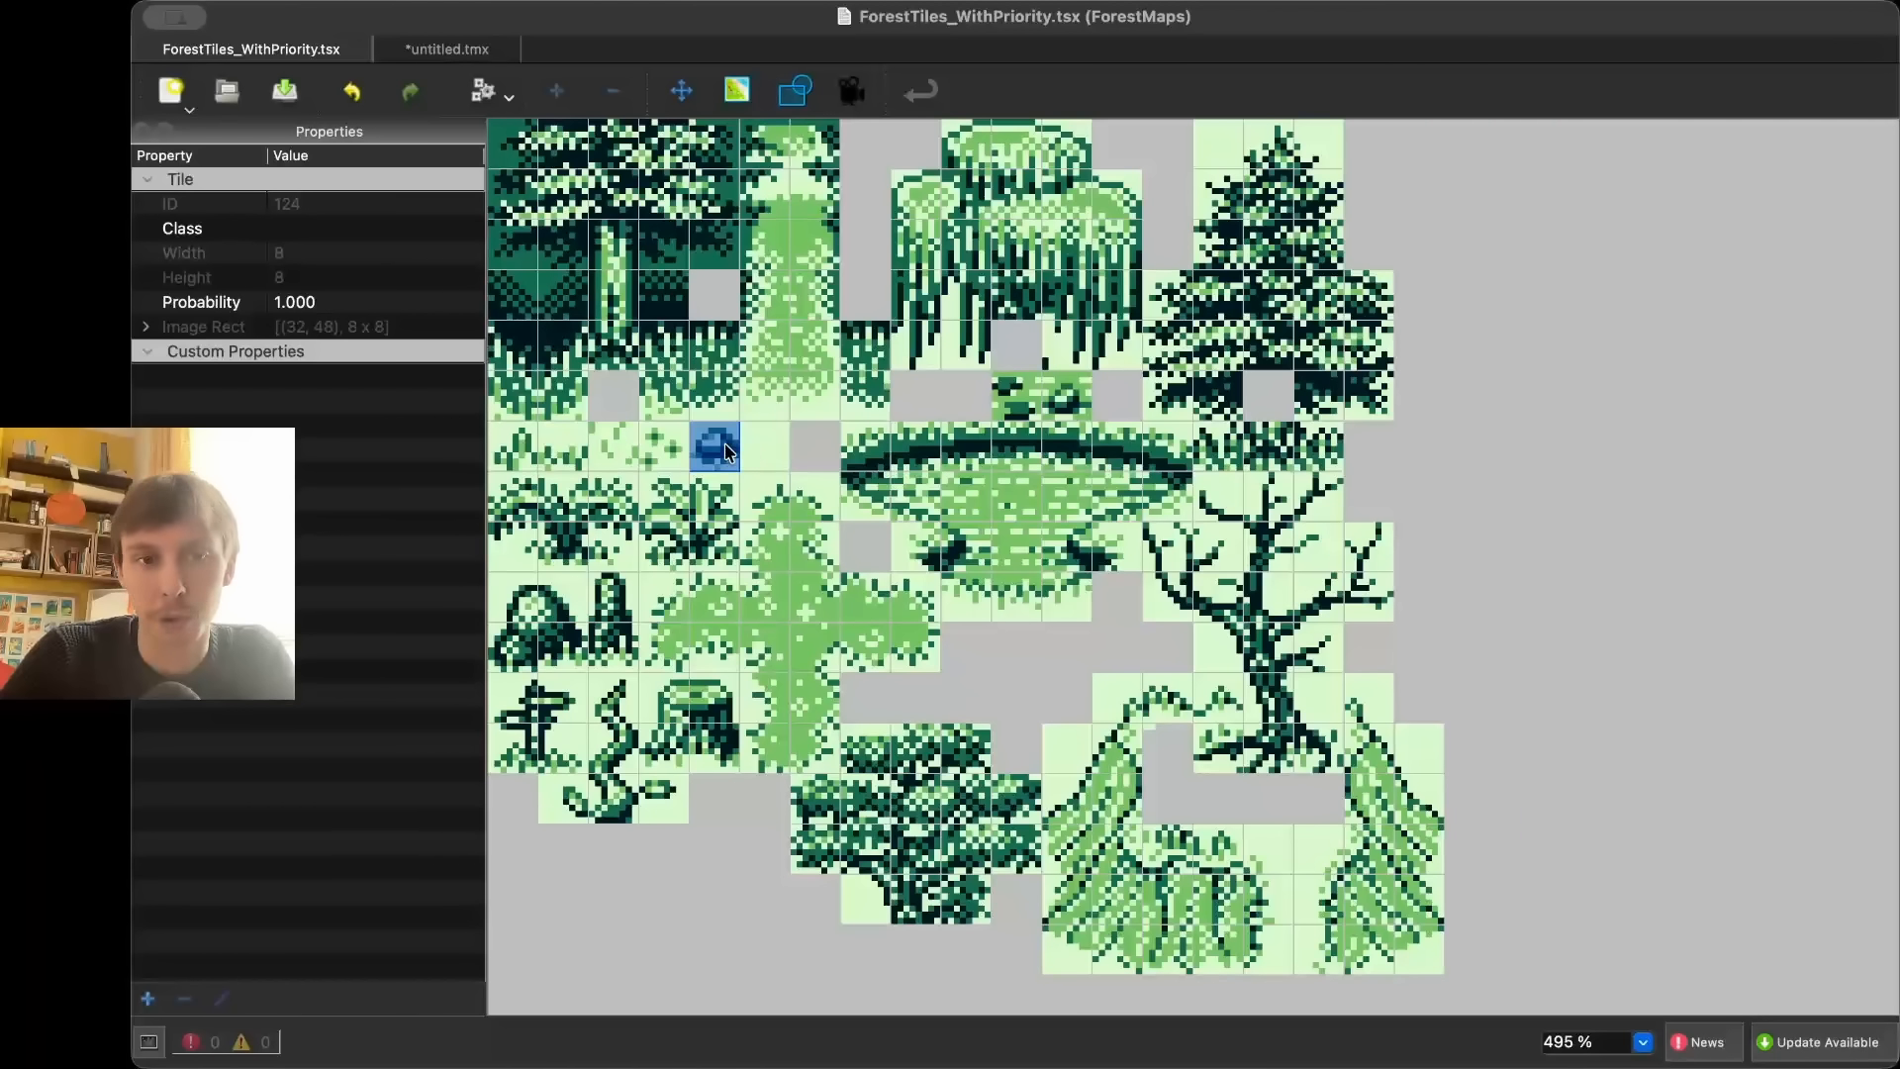
click(620, 445)
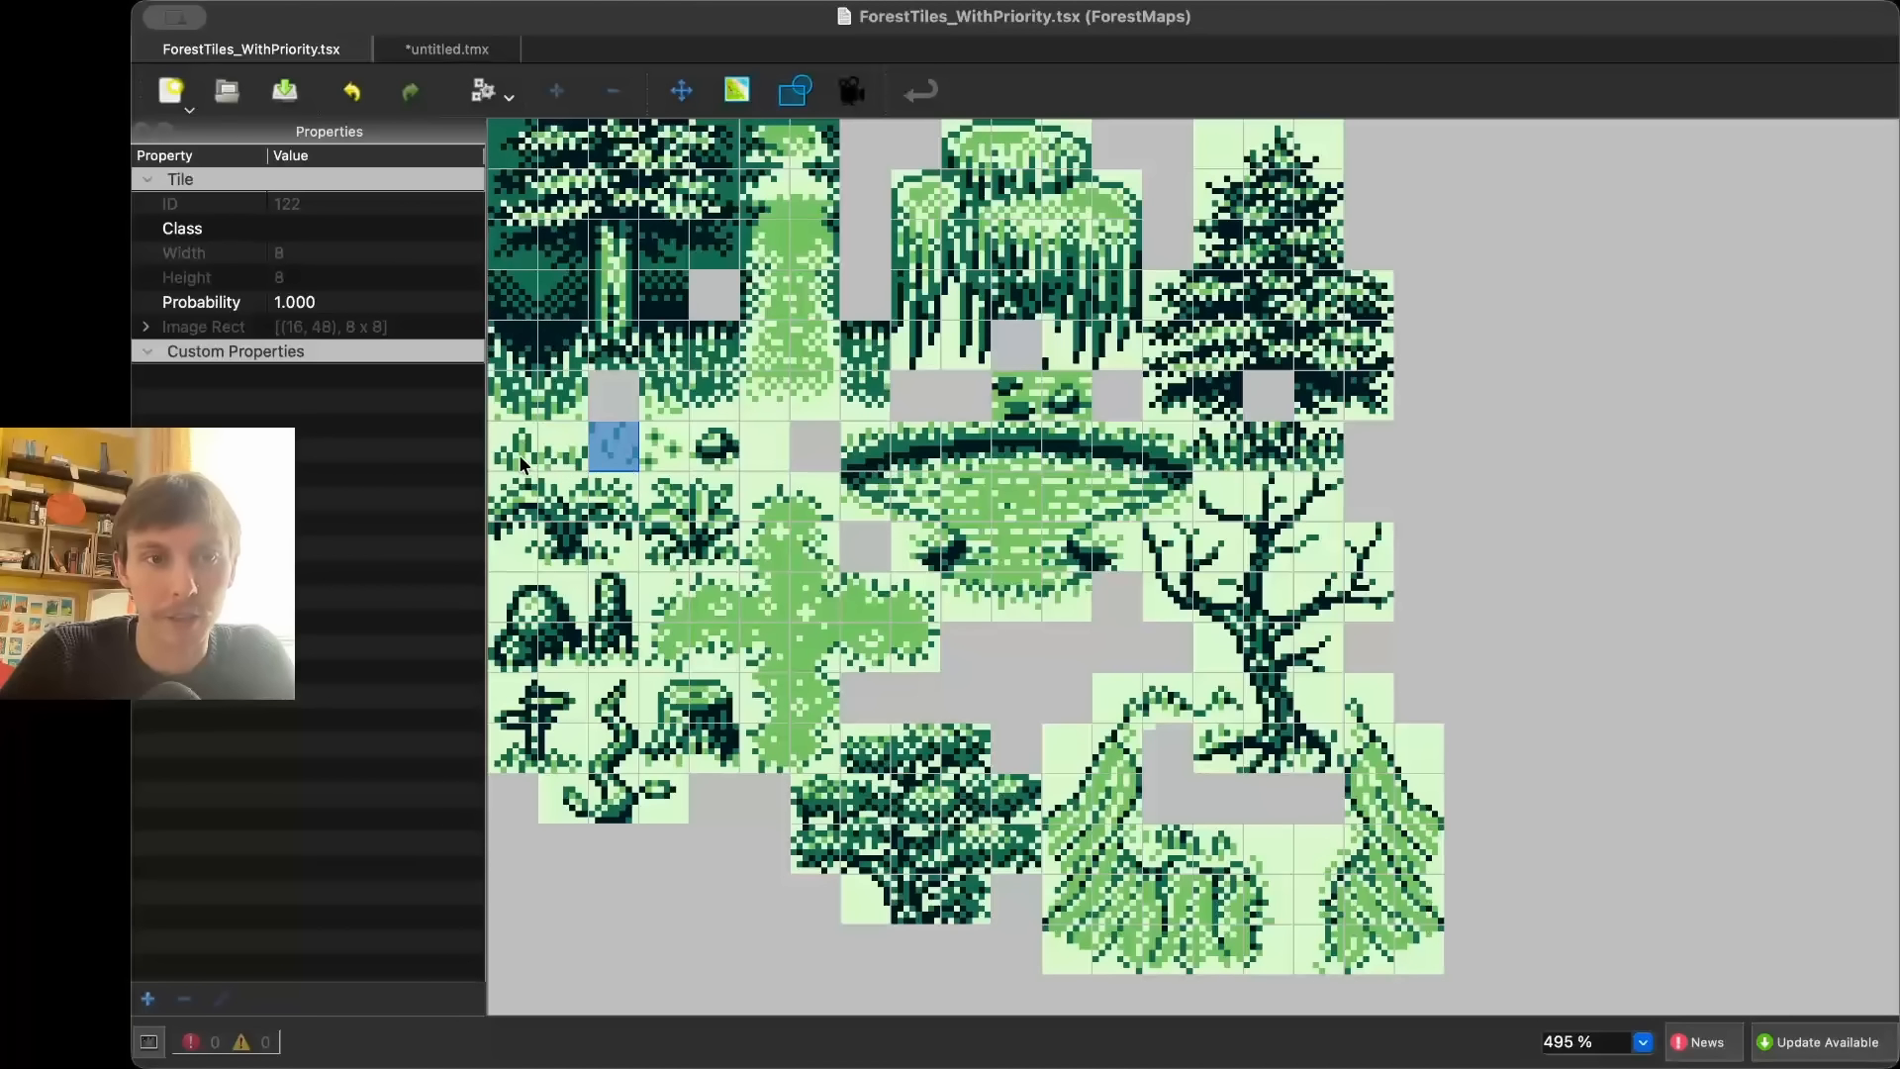
drag(519, 455, 627, 454)
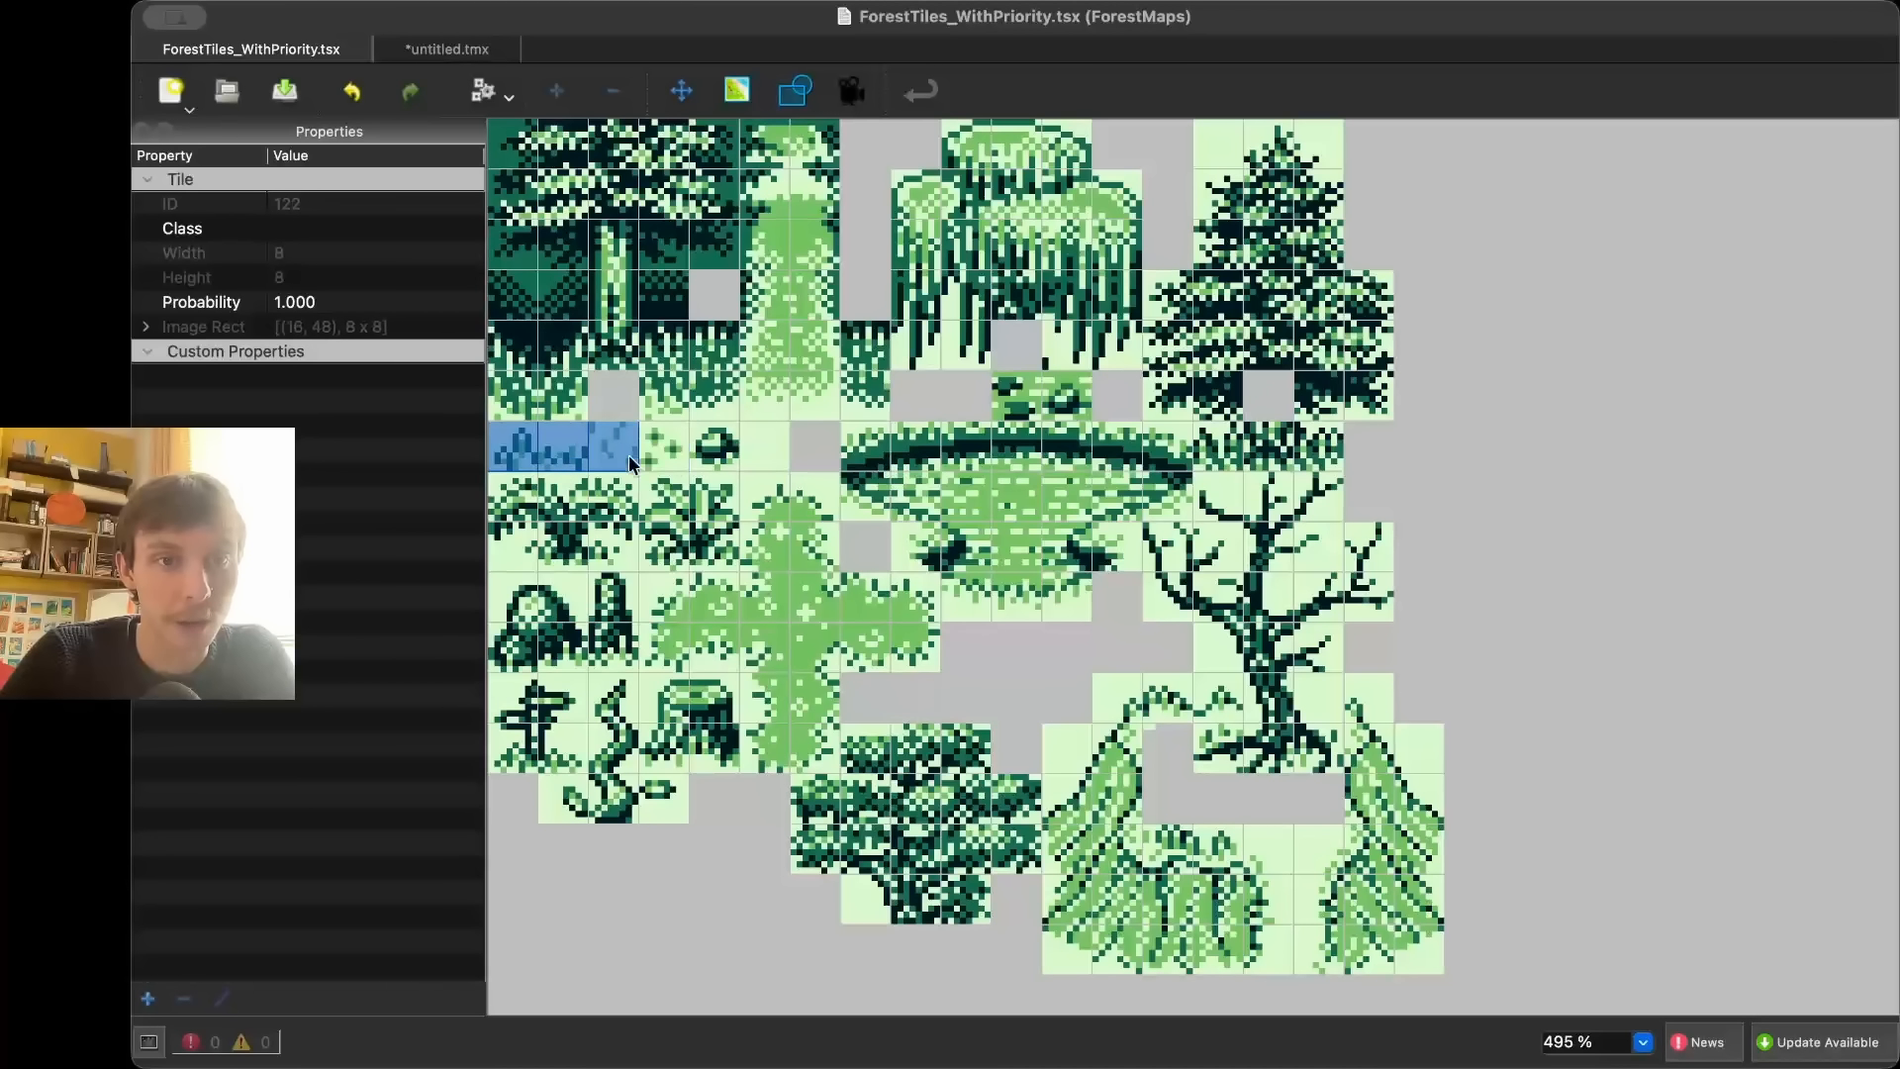
- Set the probability of the plain blank grass tile beside the small rock to 100
click(627, 453)
click(748, 456)
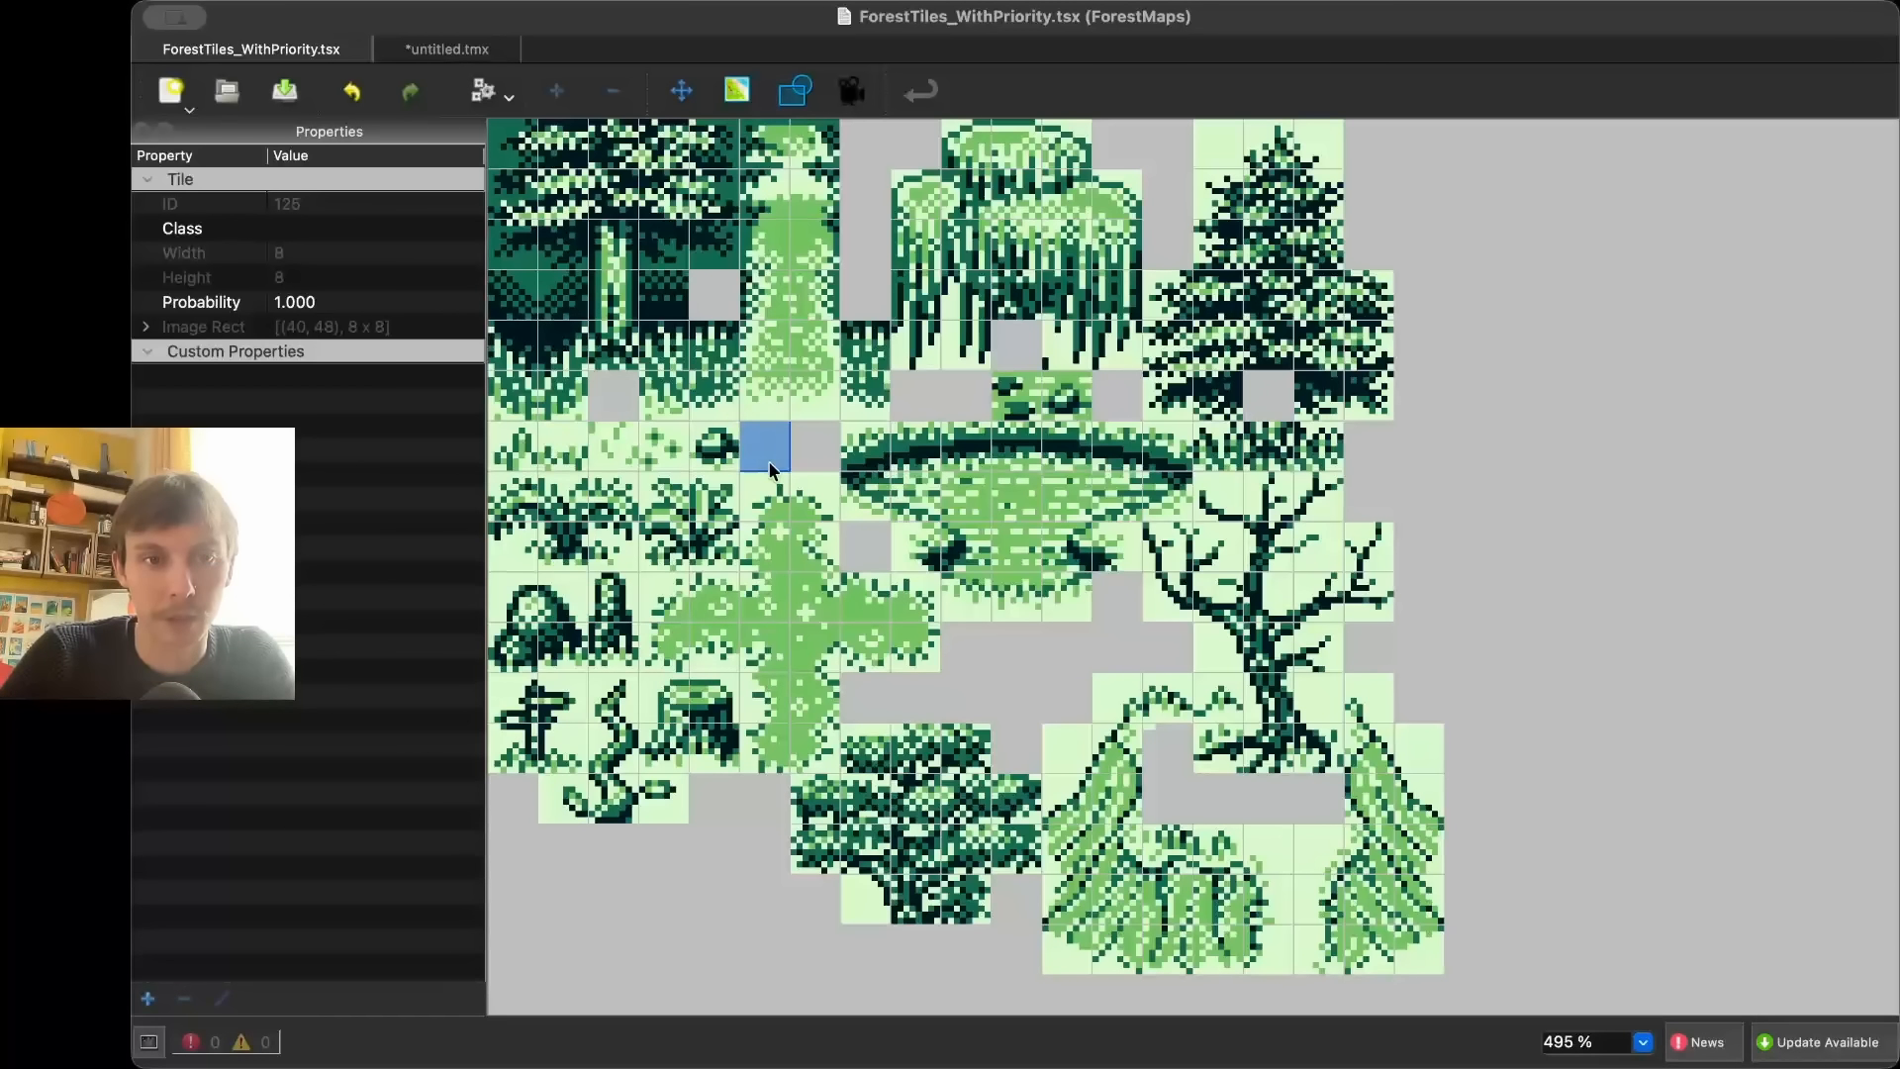
click(333, 307)
key(BackSpace)
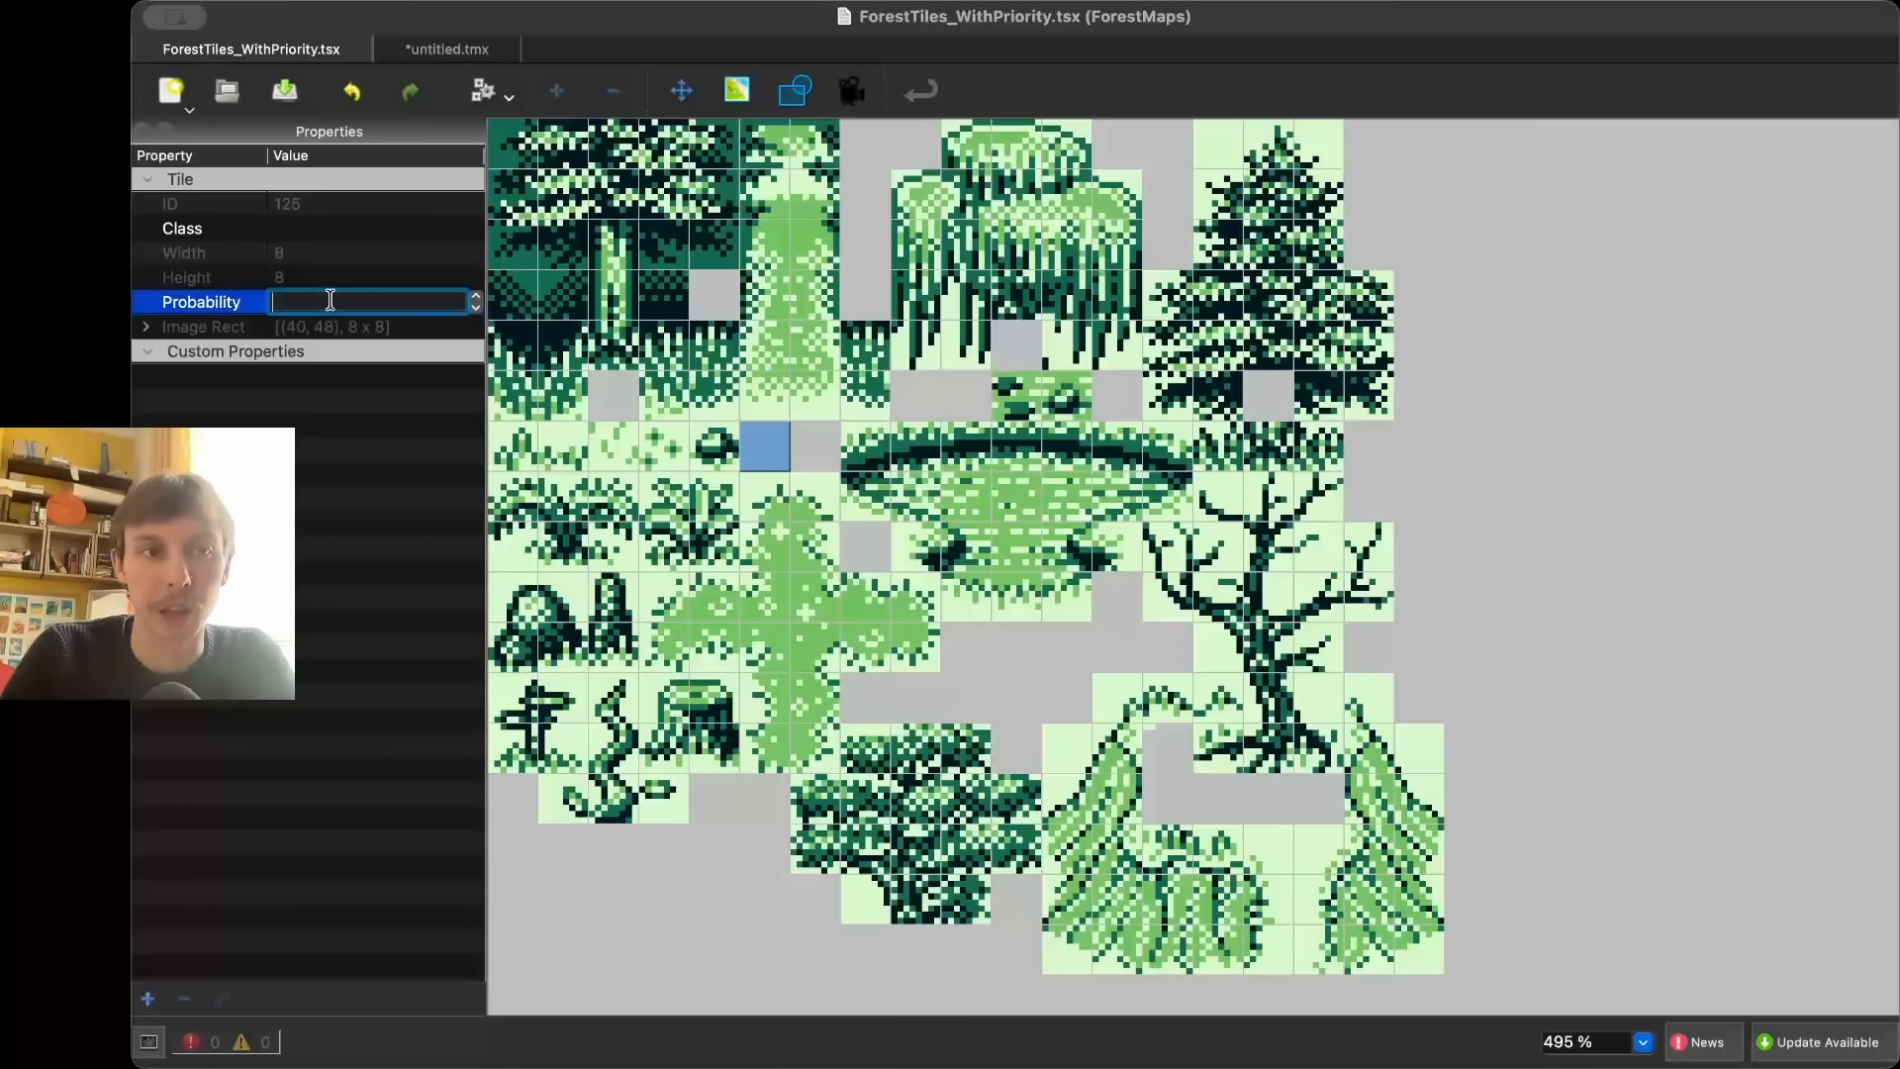
click(550, 447)
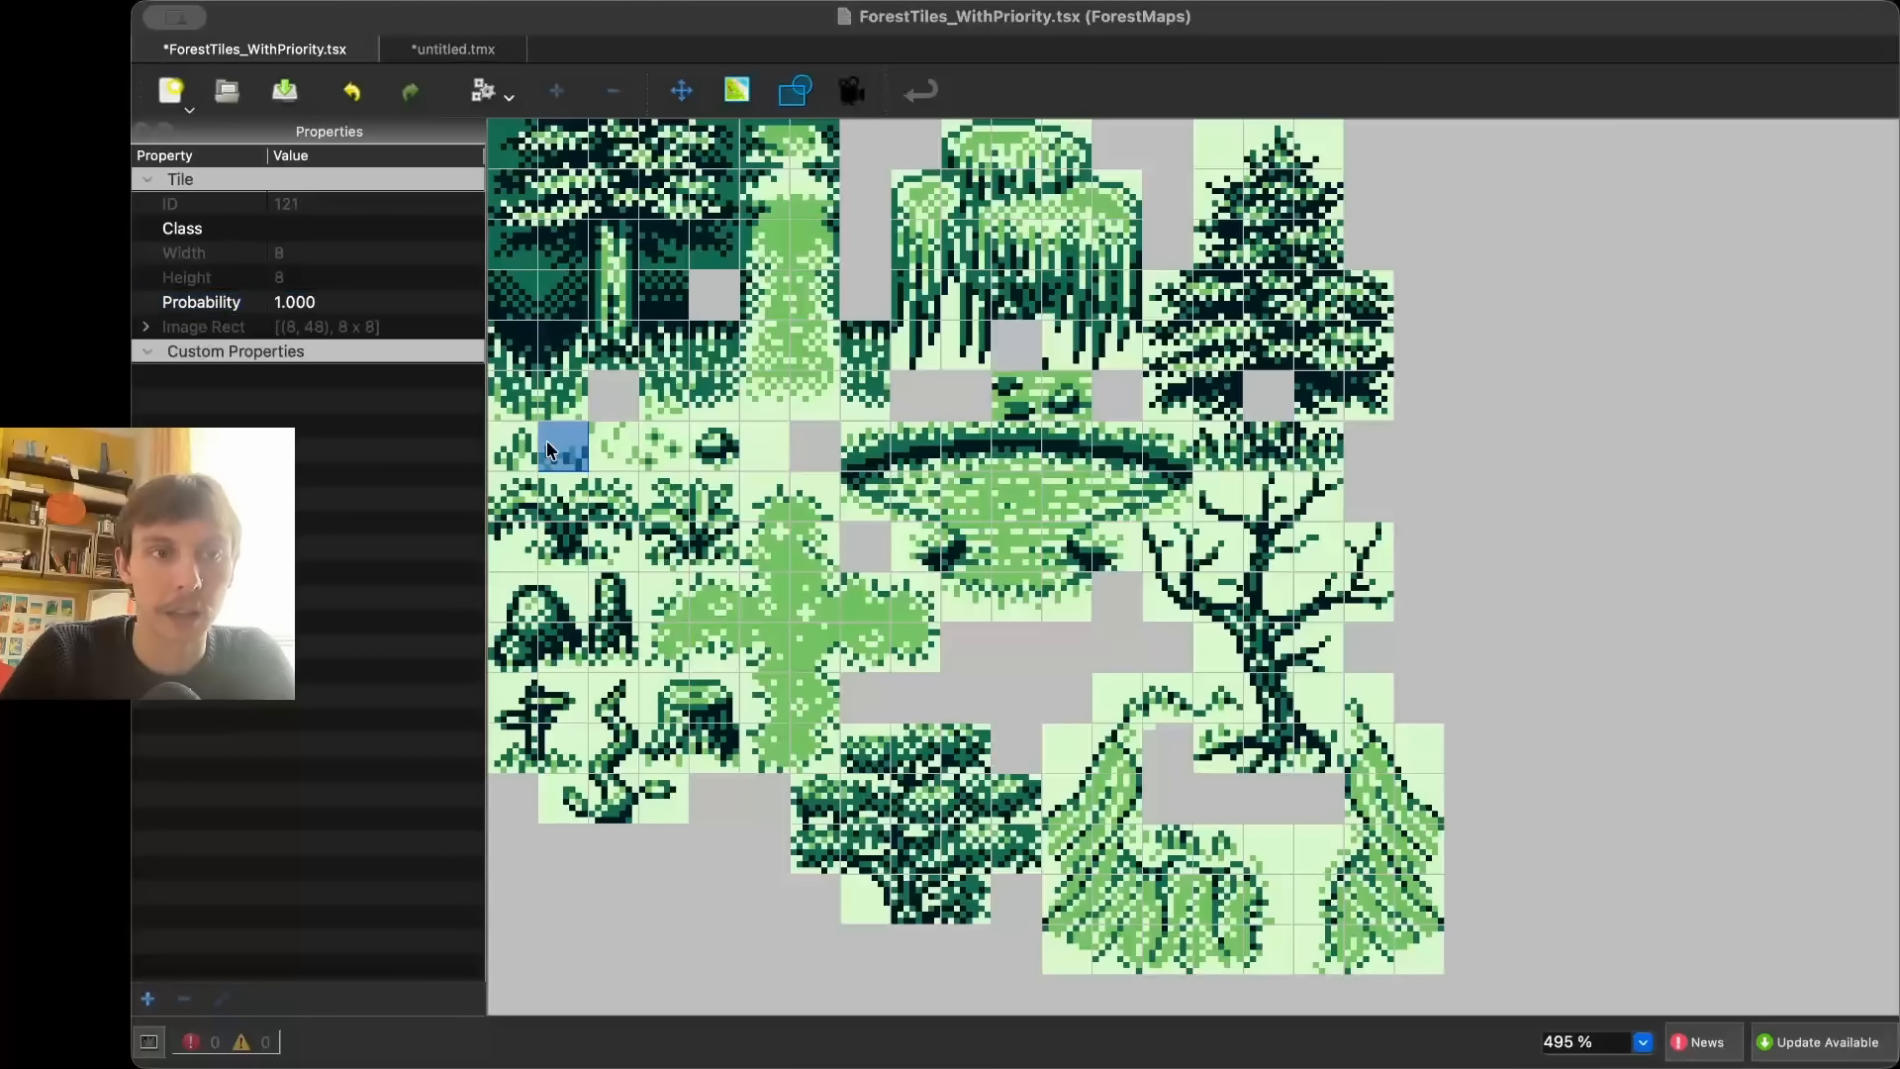
- Check the individual probabilities of the six ground tiles in the row of grass tufts, flowers and rock
drag(693, 455, 757, 464)
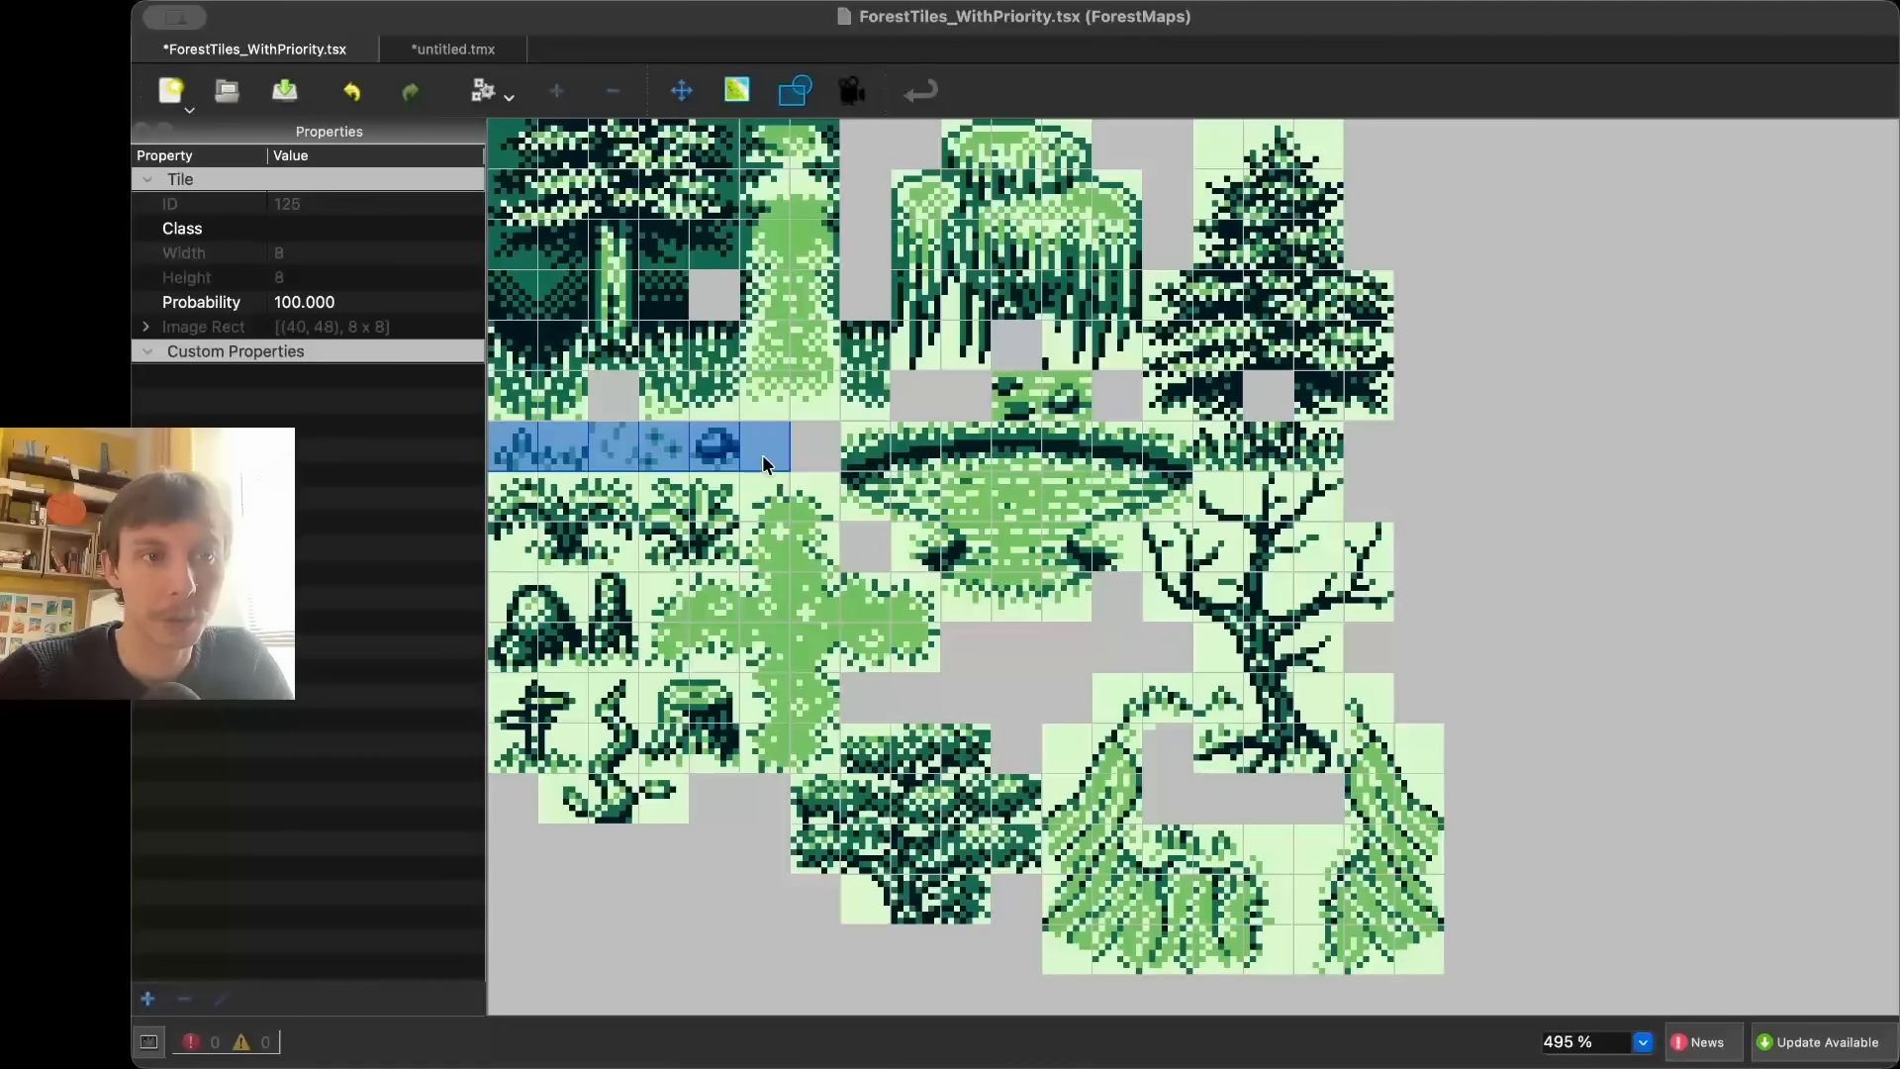
click(582, 452)
click(613, 454)
click(669, 454)
click(714, 453)
click(752, 453)
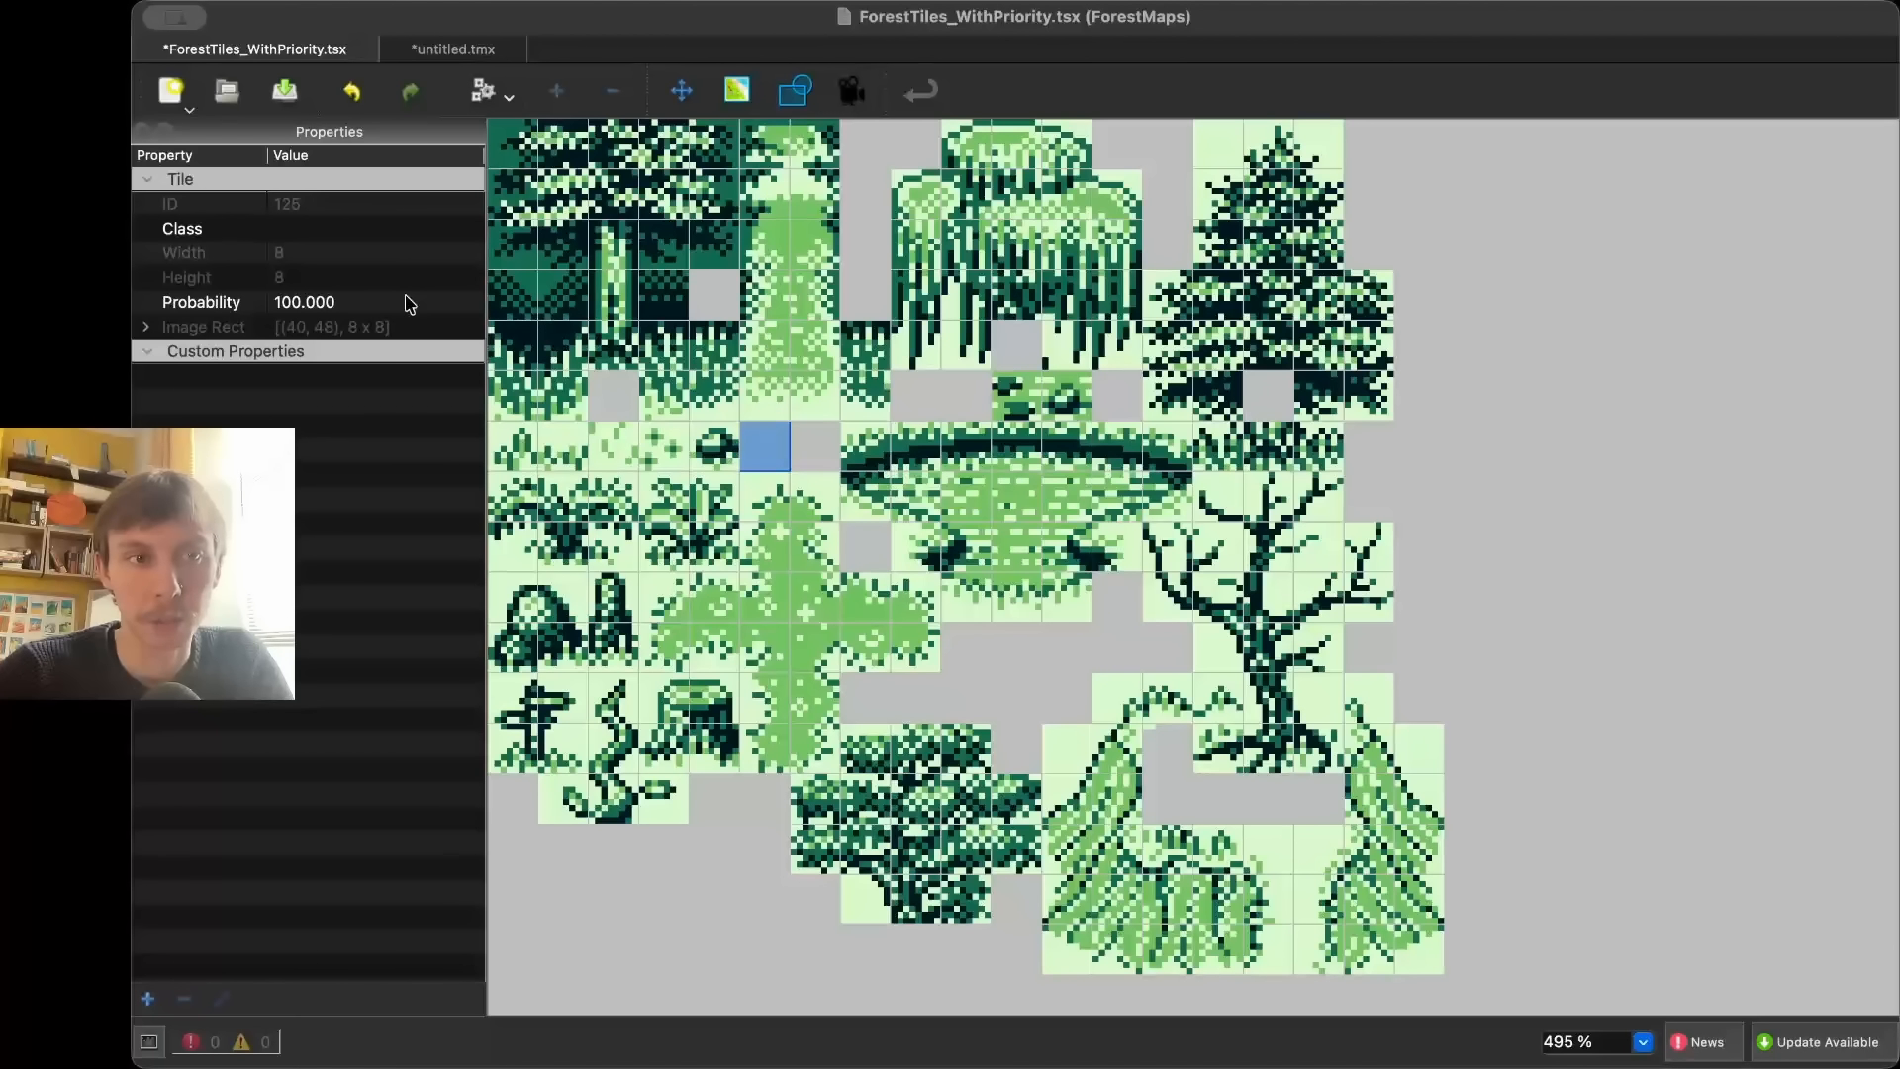
click(715, 453)
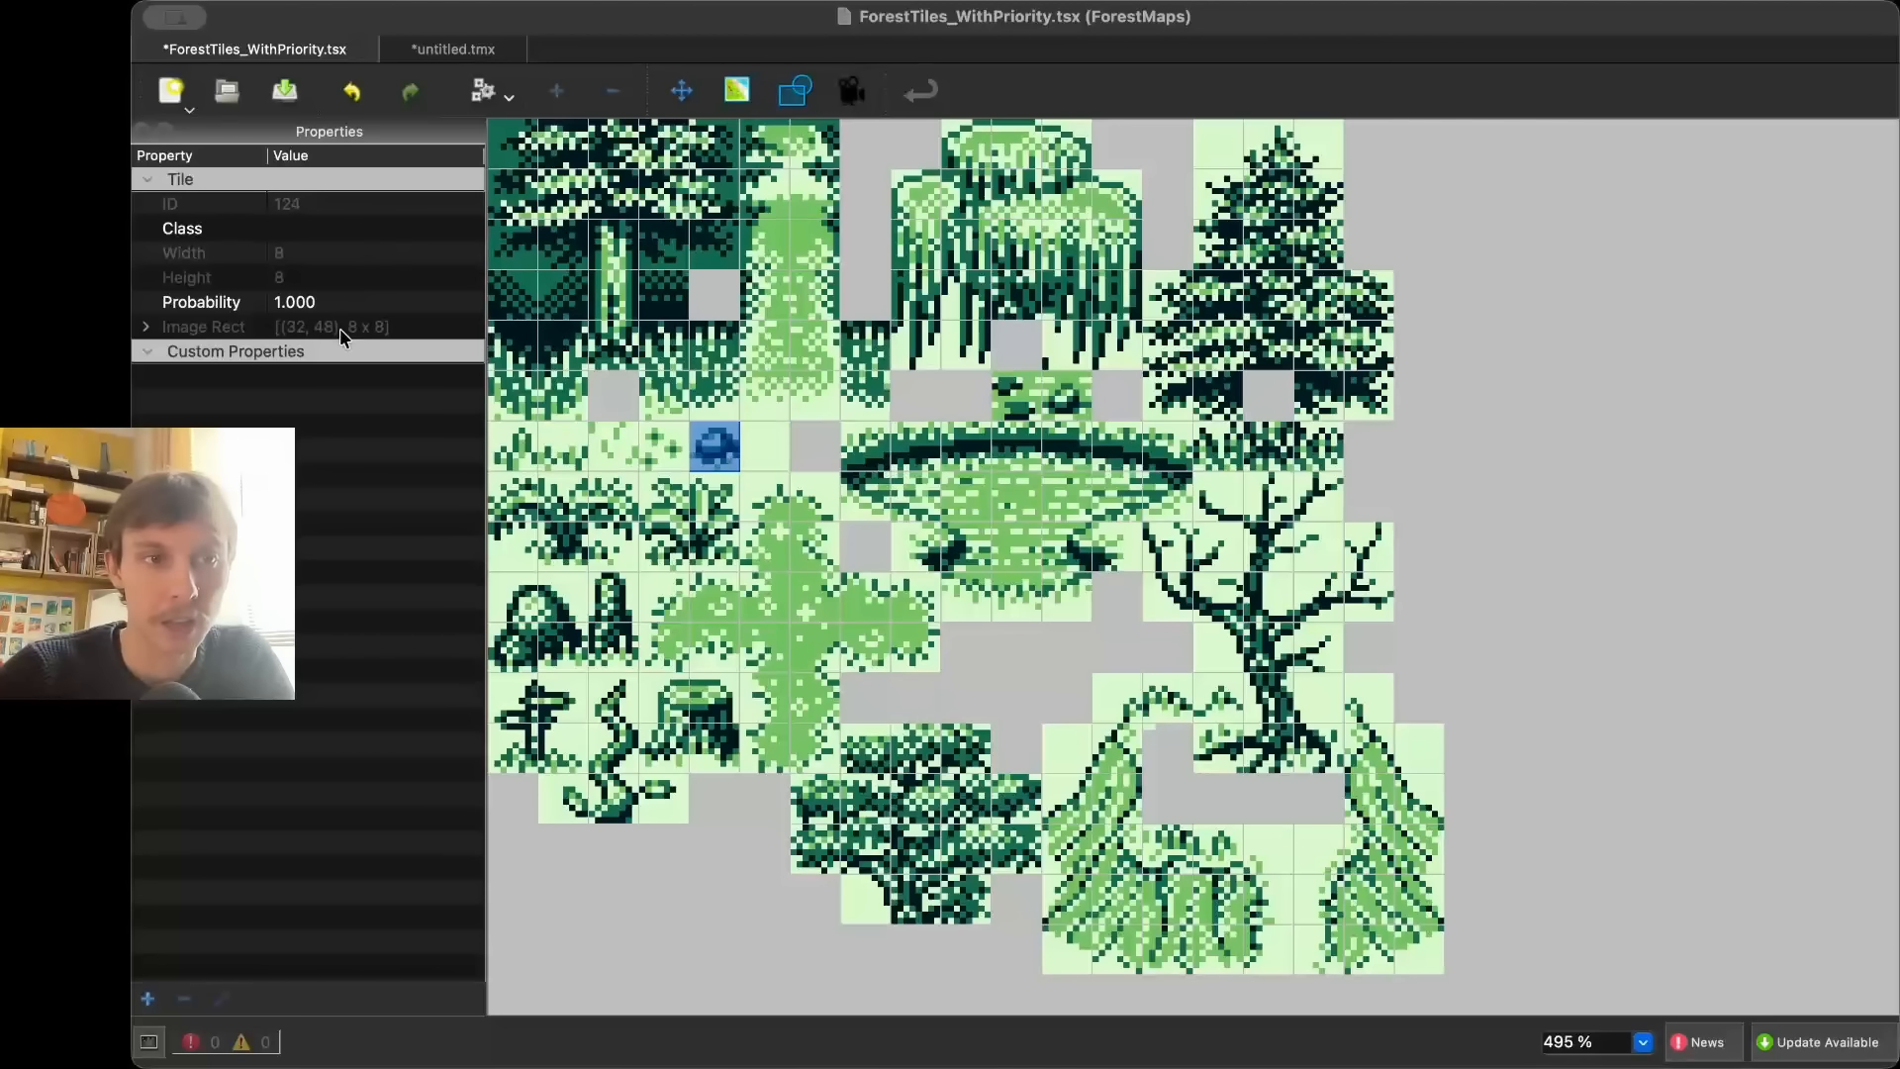
click(667, 447)
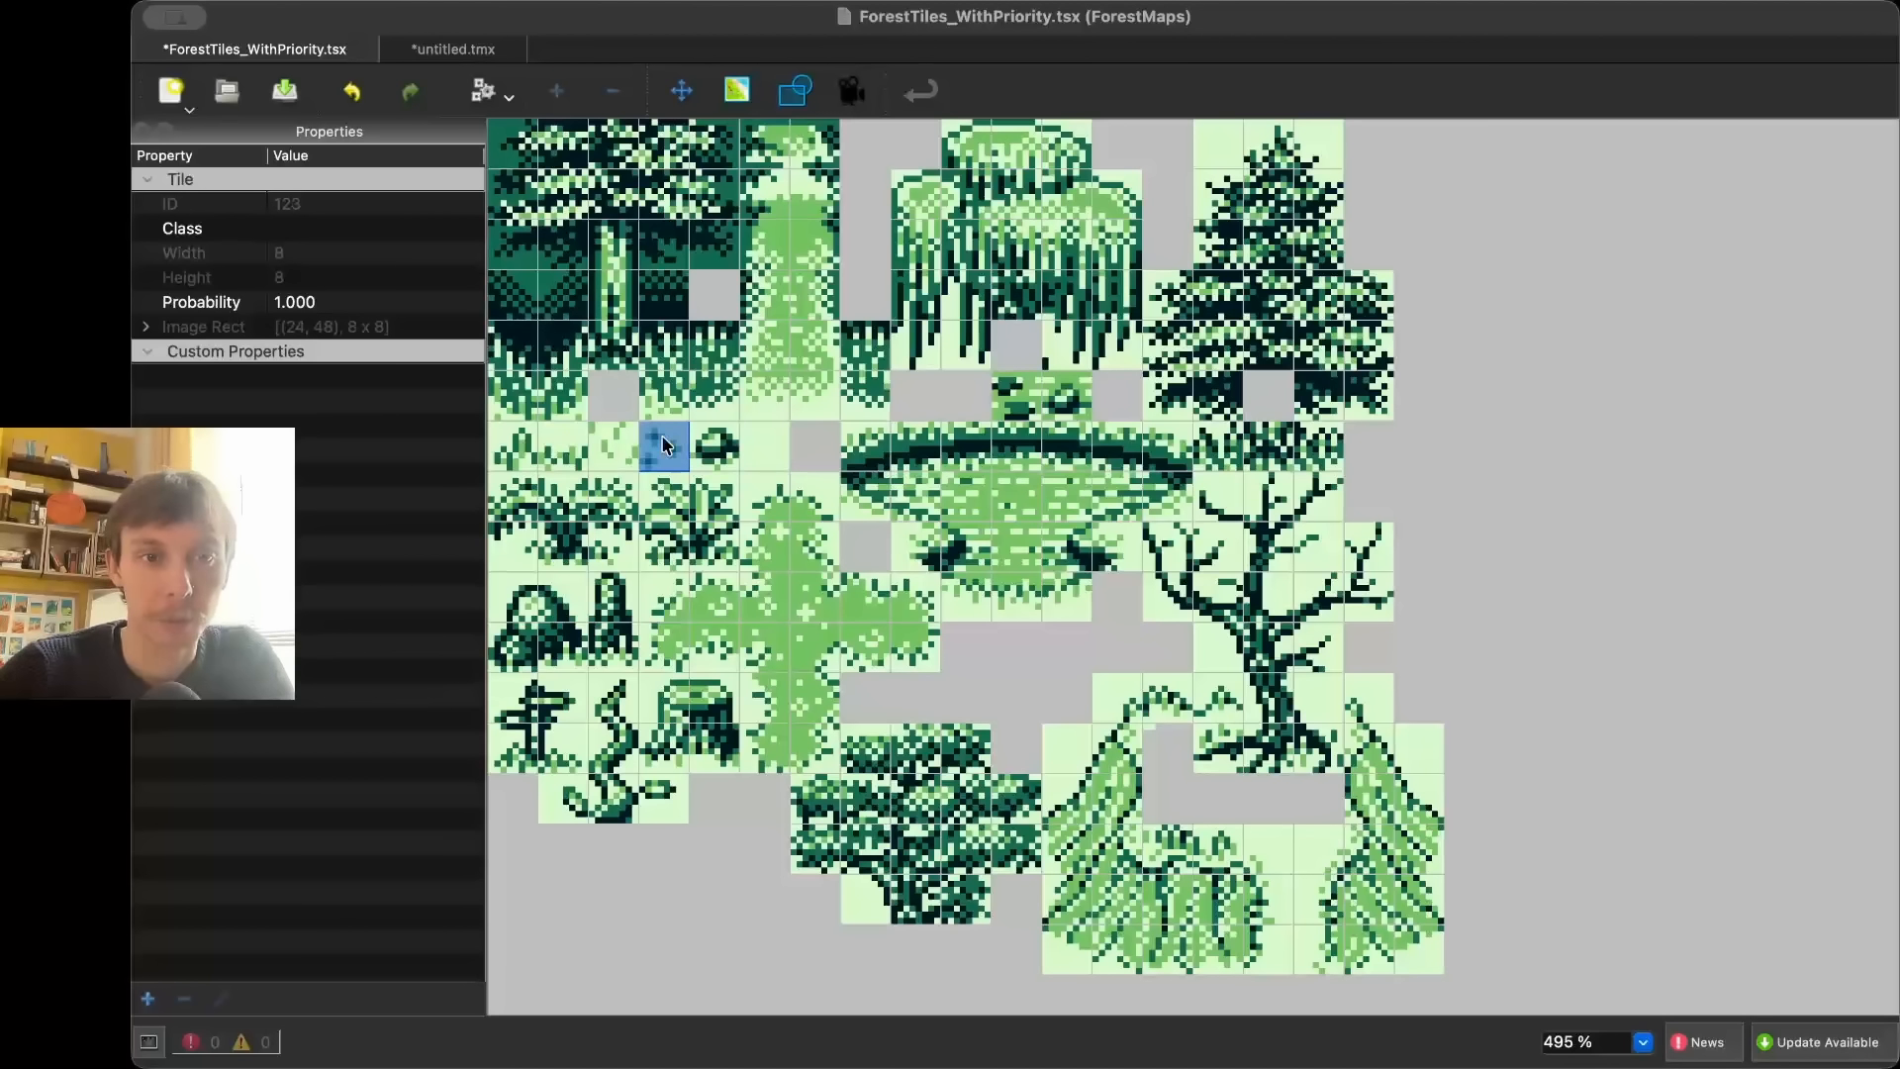
- Keep the small rock tile's probability at 1 and set the flower tile's probability to 2
click(712, 450)
click(333, 301)
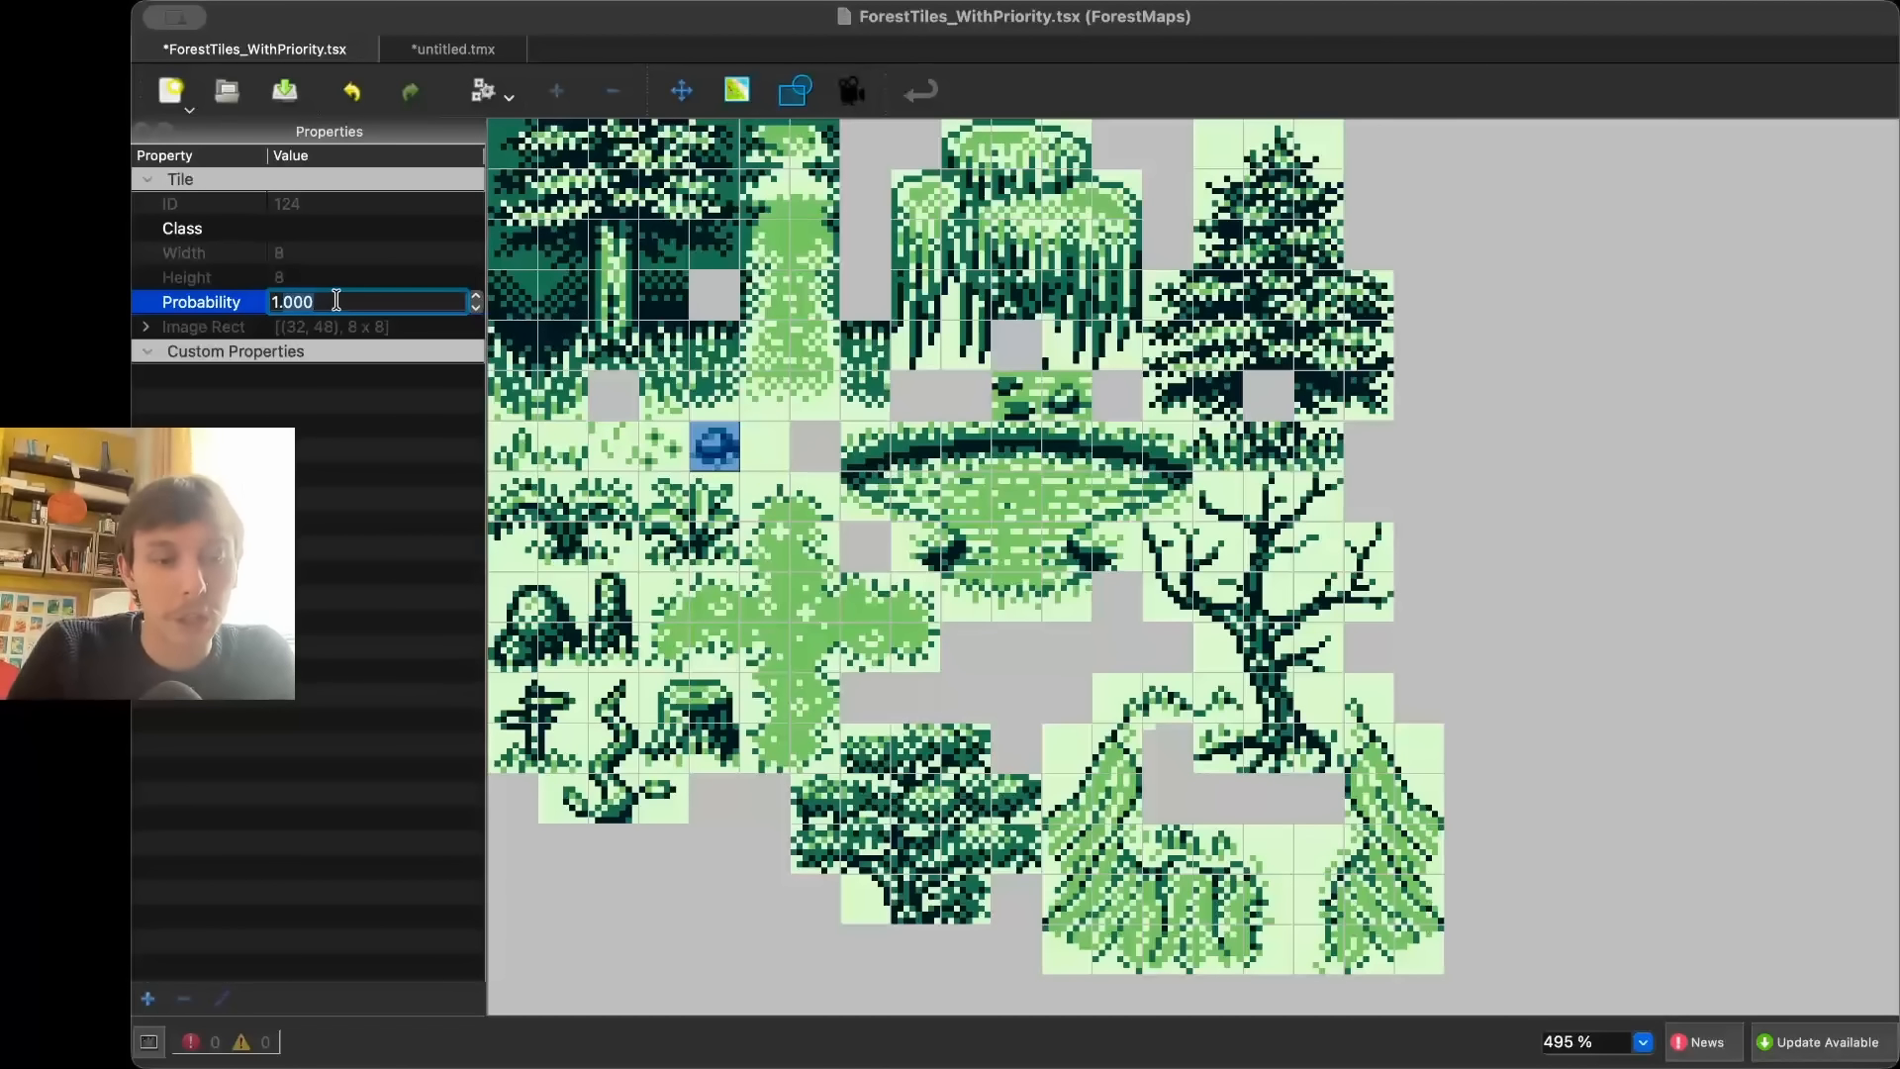
click(668, 451)
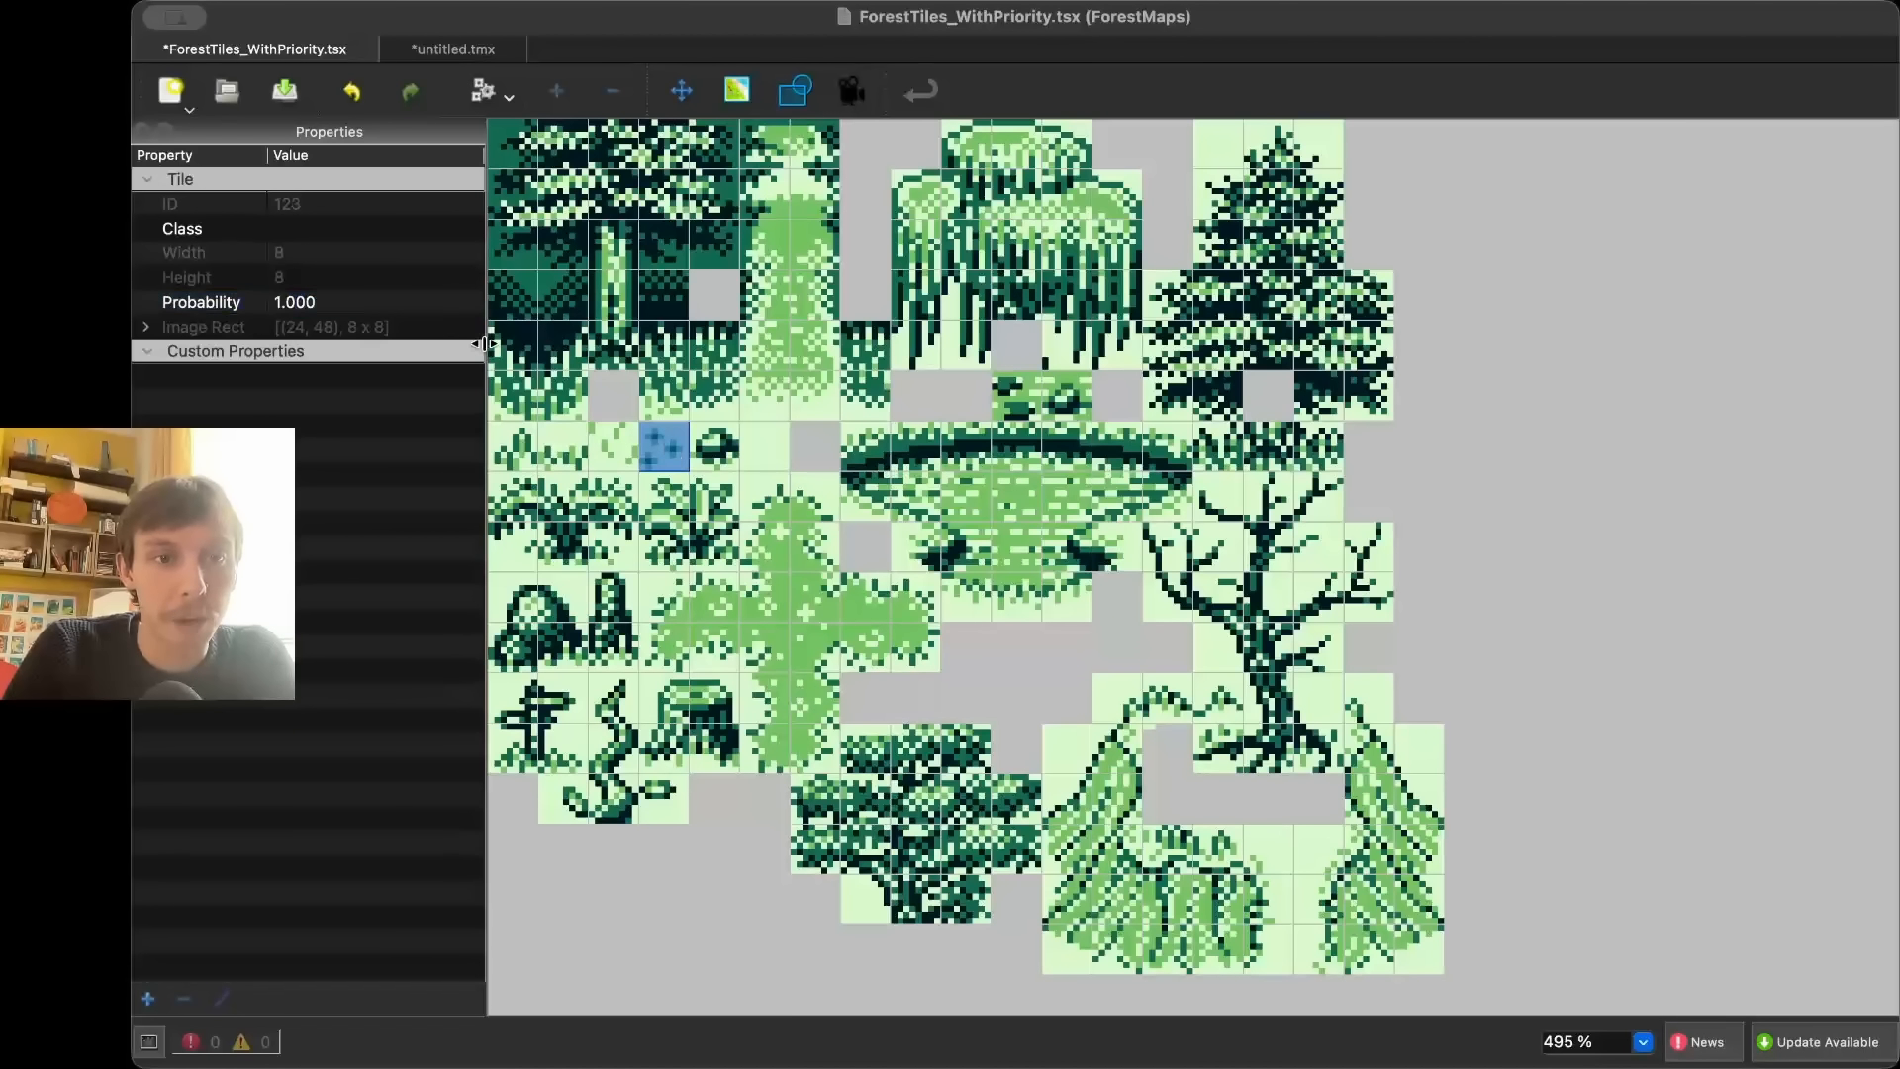
click(346, 305)
text(2)
- Set the probability of the faint grass-blade tile beside the flowers to 7
click(608, 443)
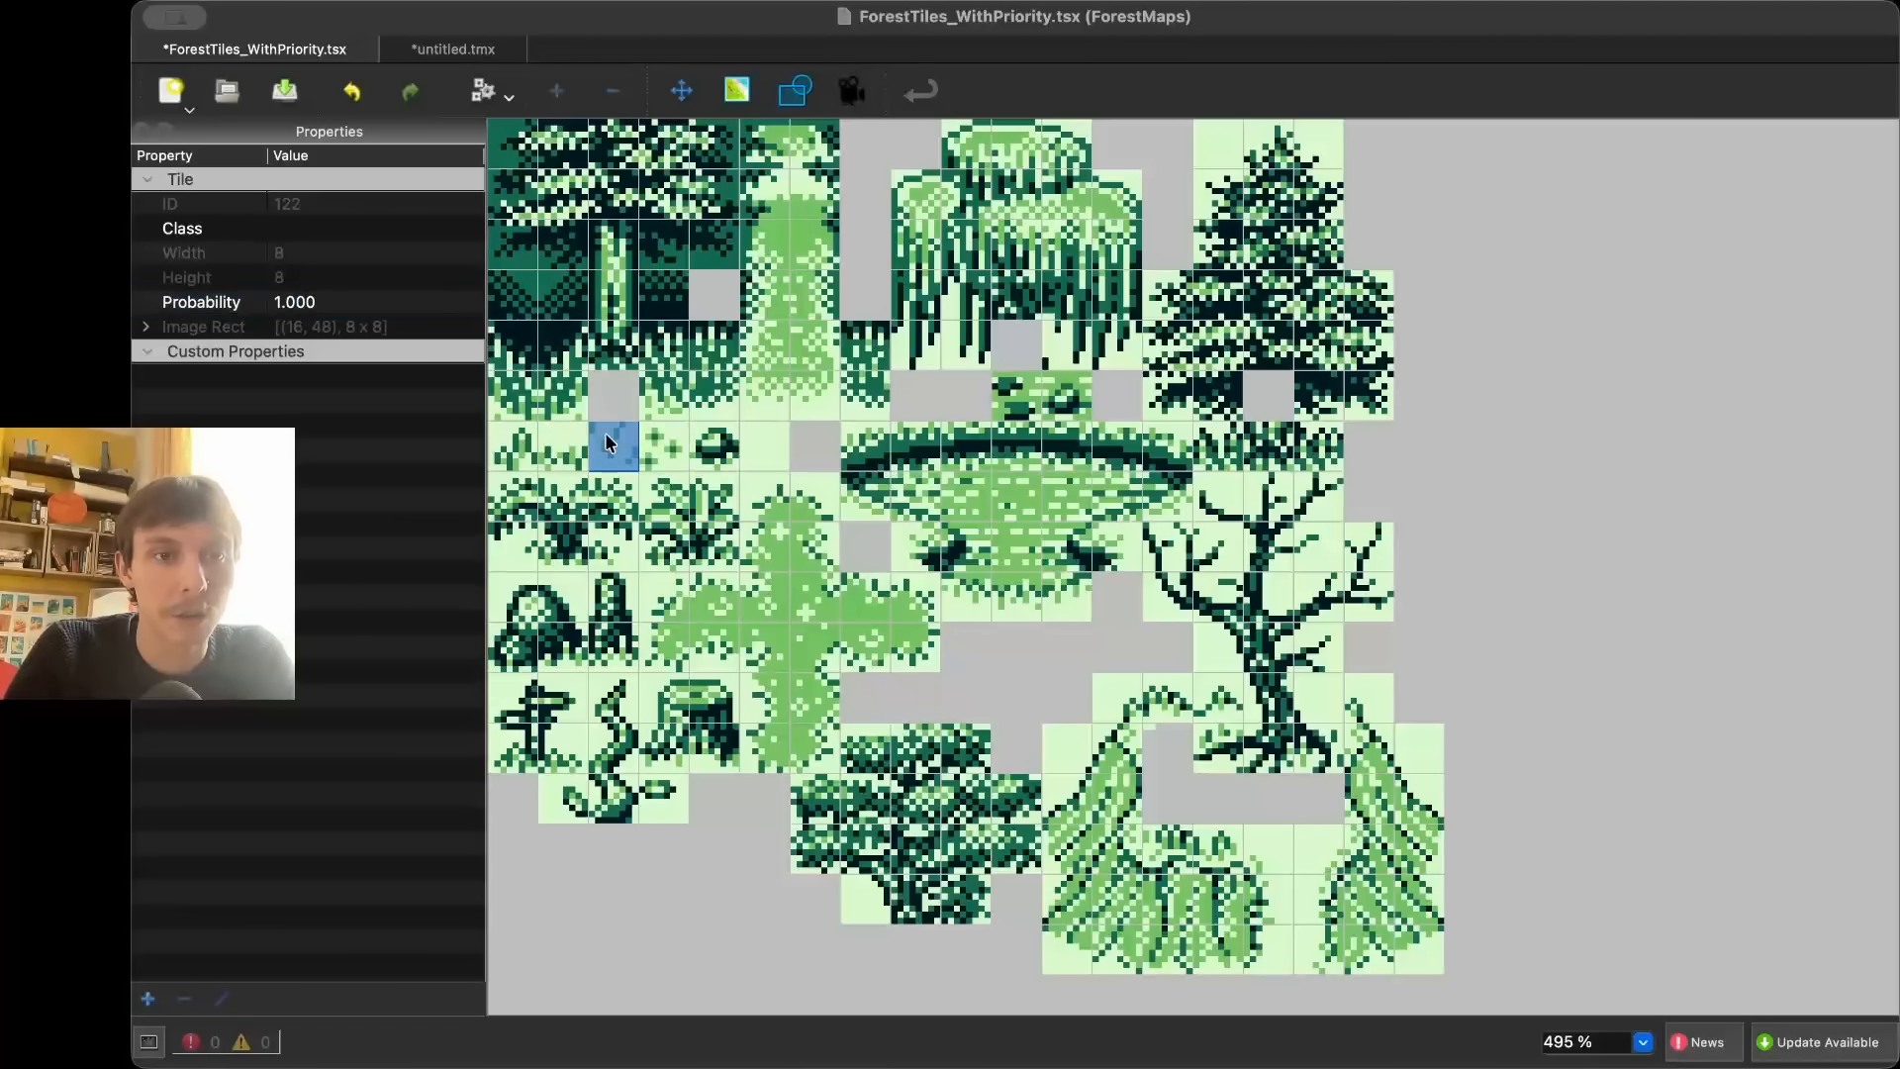
click(346, 302)
text(1)
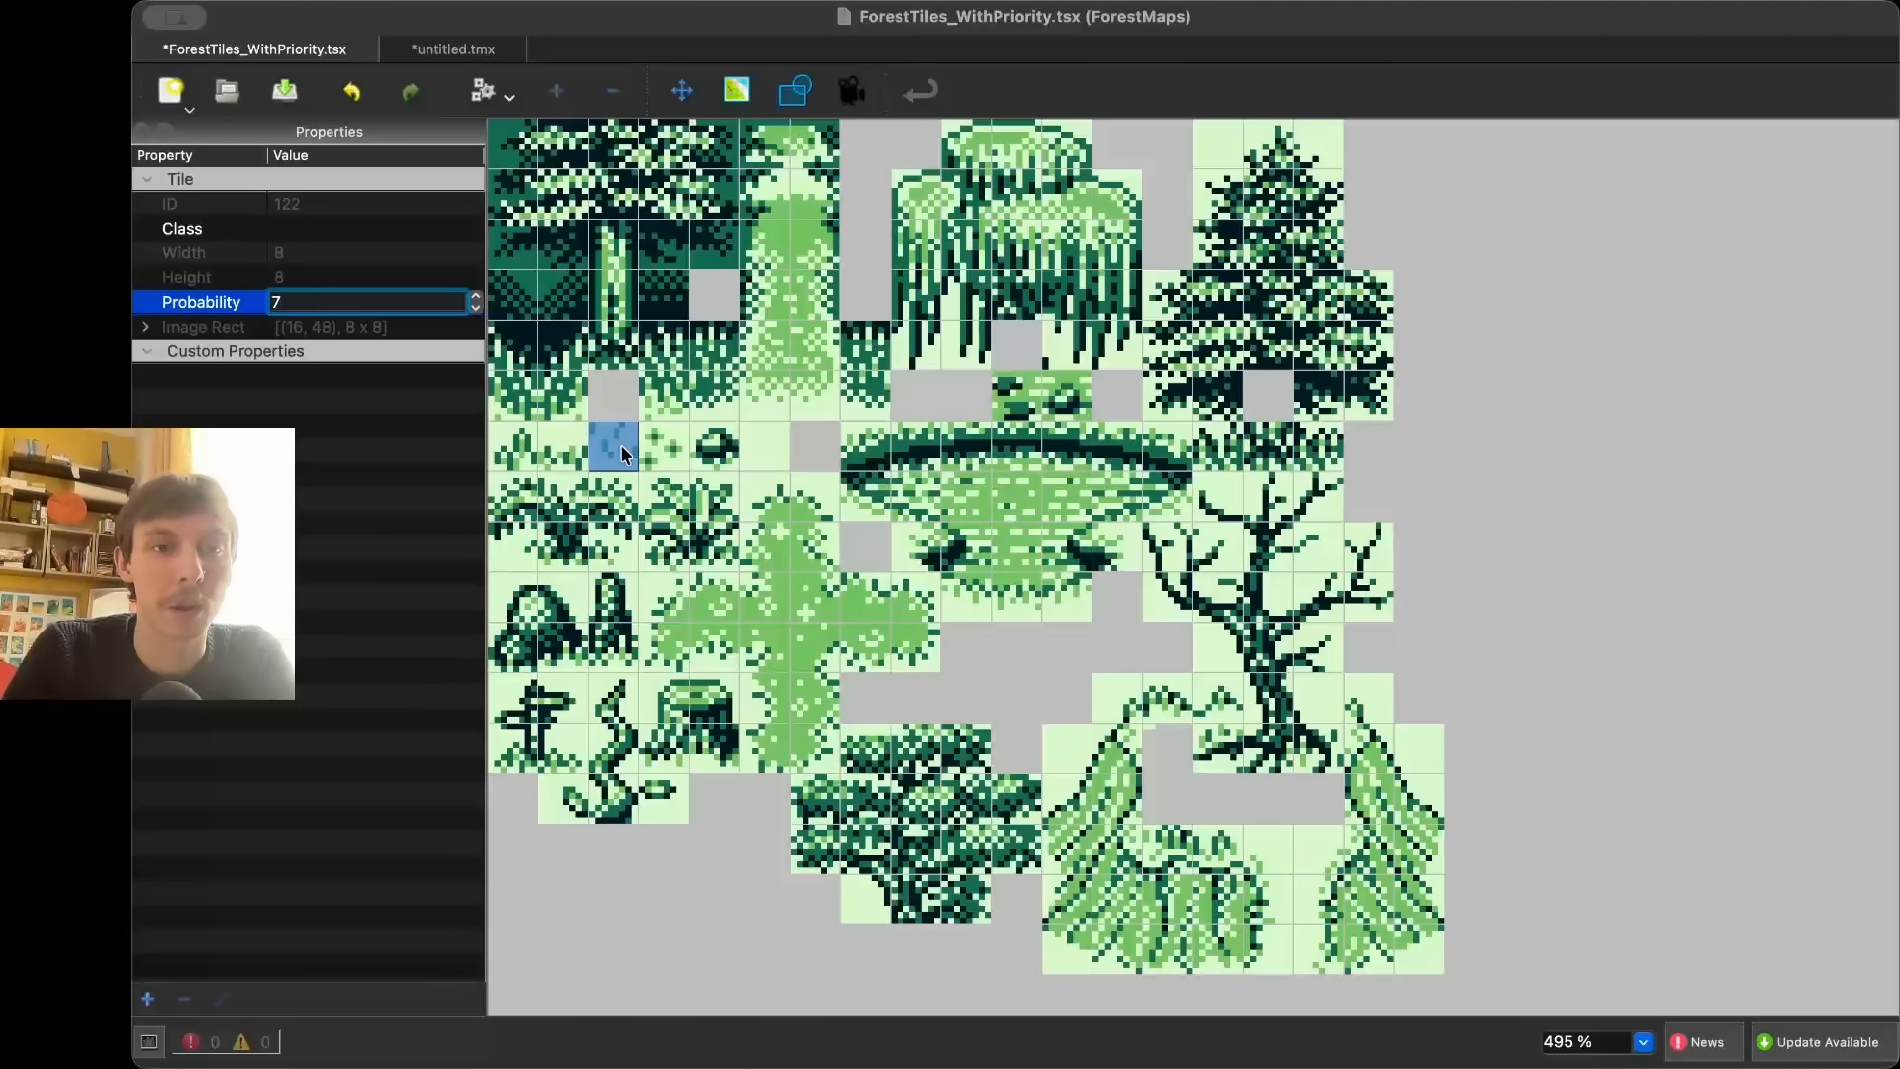
- Set the probability of the second grass tuft tile in the ground row to 3
click(569, 459)
click(327, 302)
key(BackSpace)
key(BackSpace)
key(BackSpace)
key(BackSpace)
key(BackSpace)
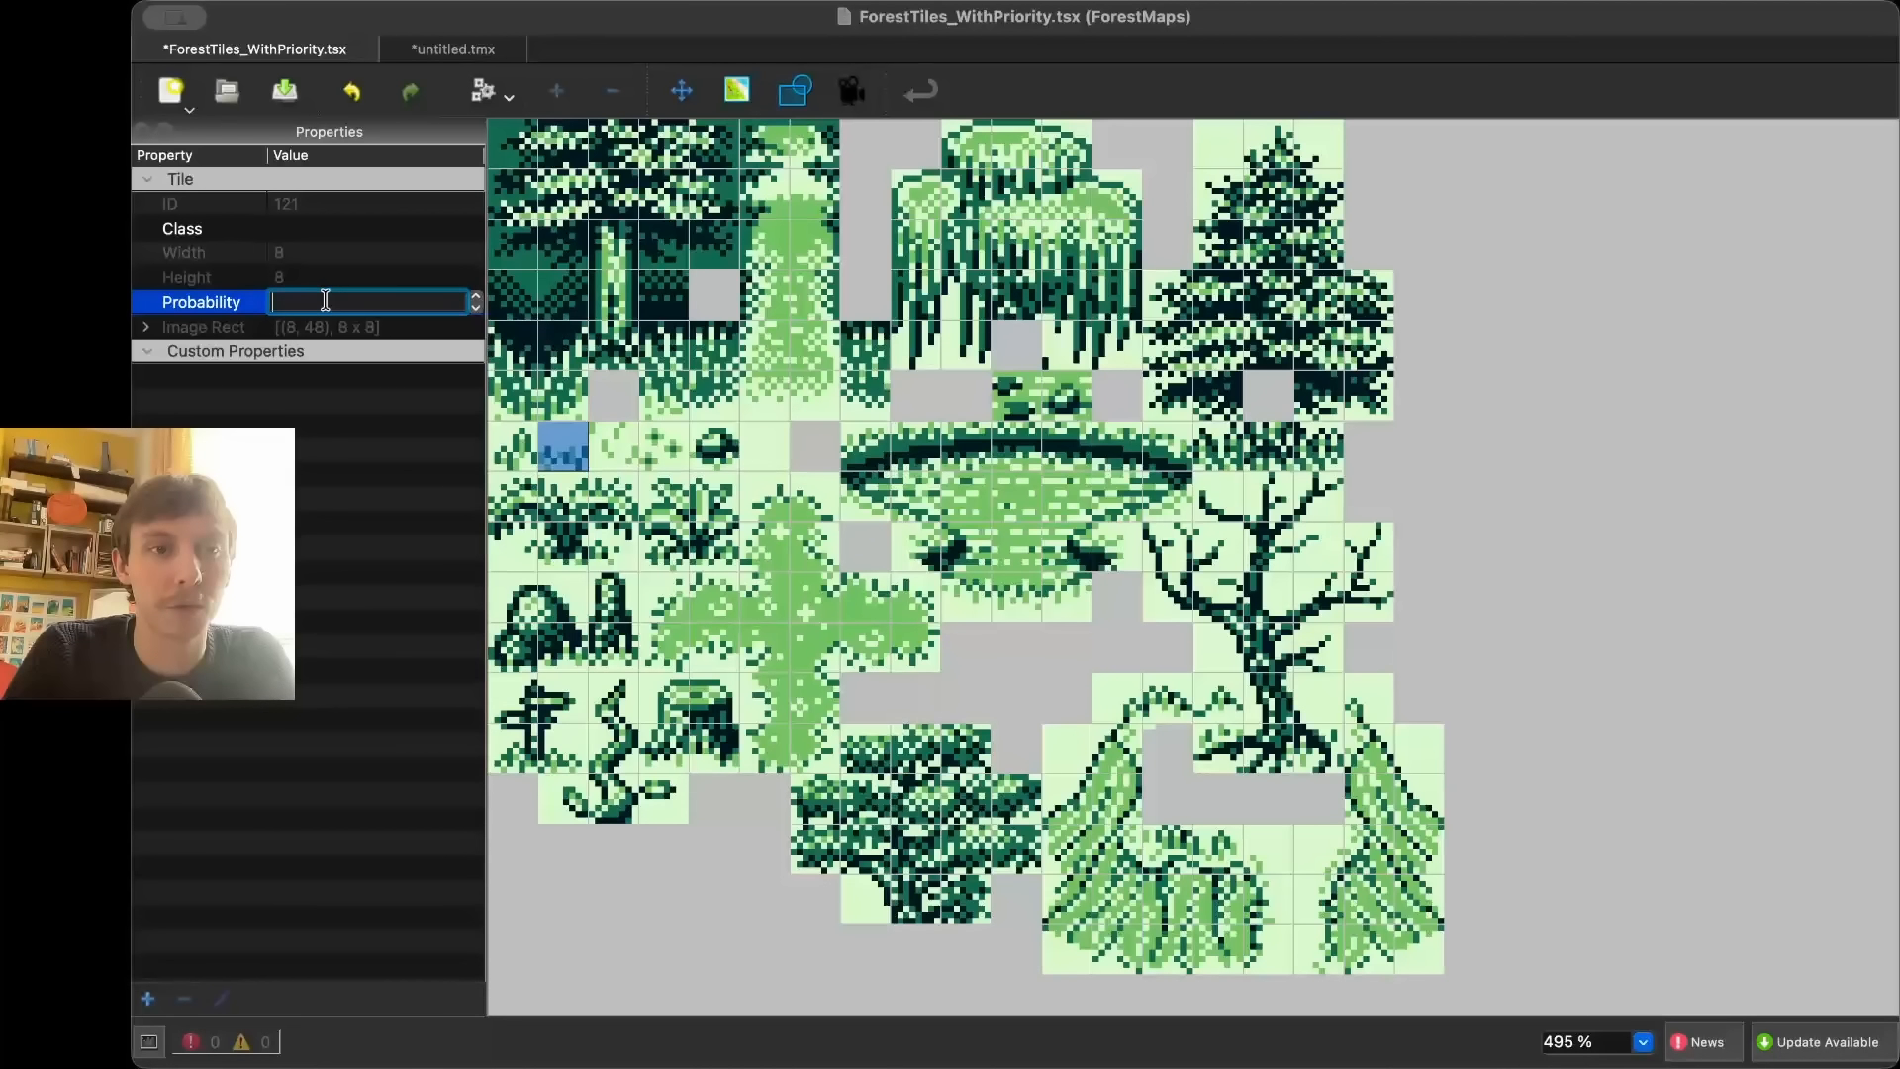
text(3)
- Set the probability of the first grass tuft tile in the ground row to 1.5
click(524, 460)
click(357, 302)
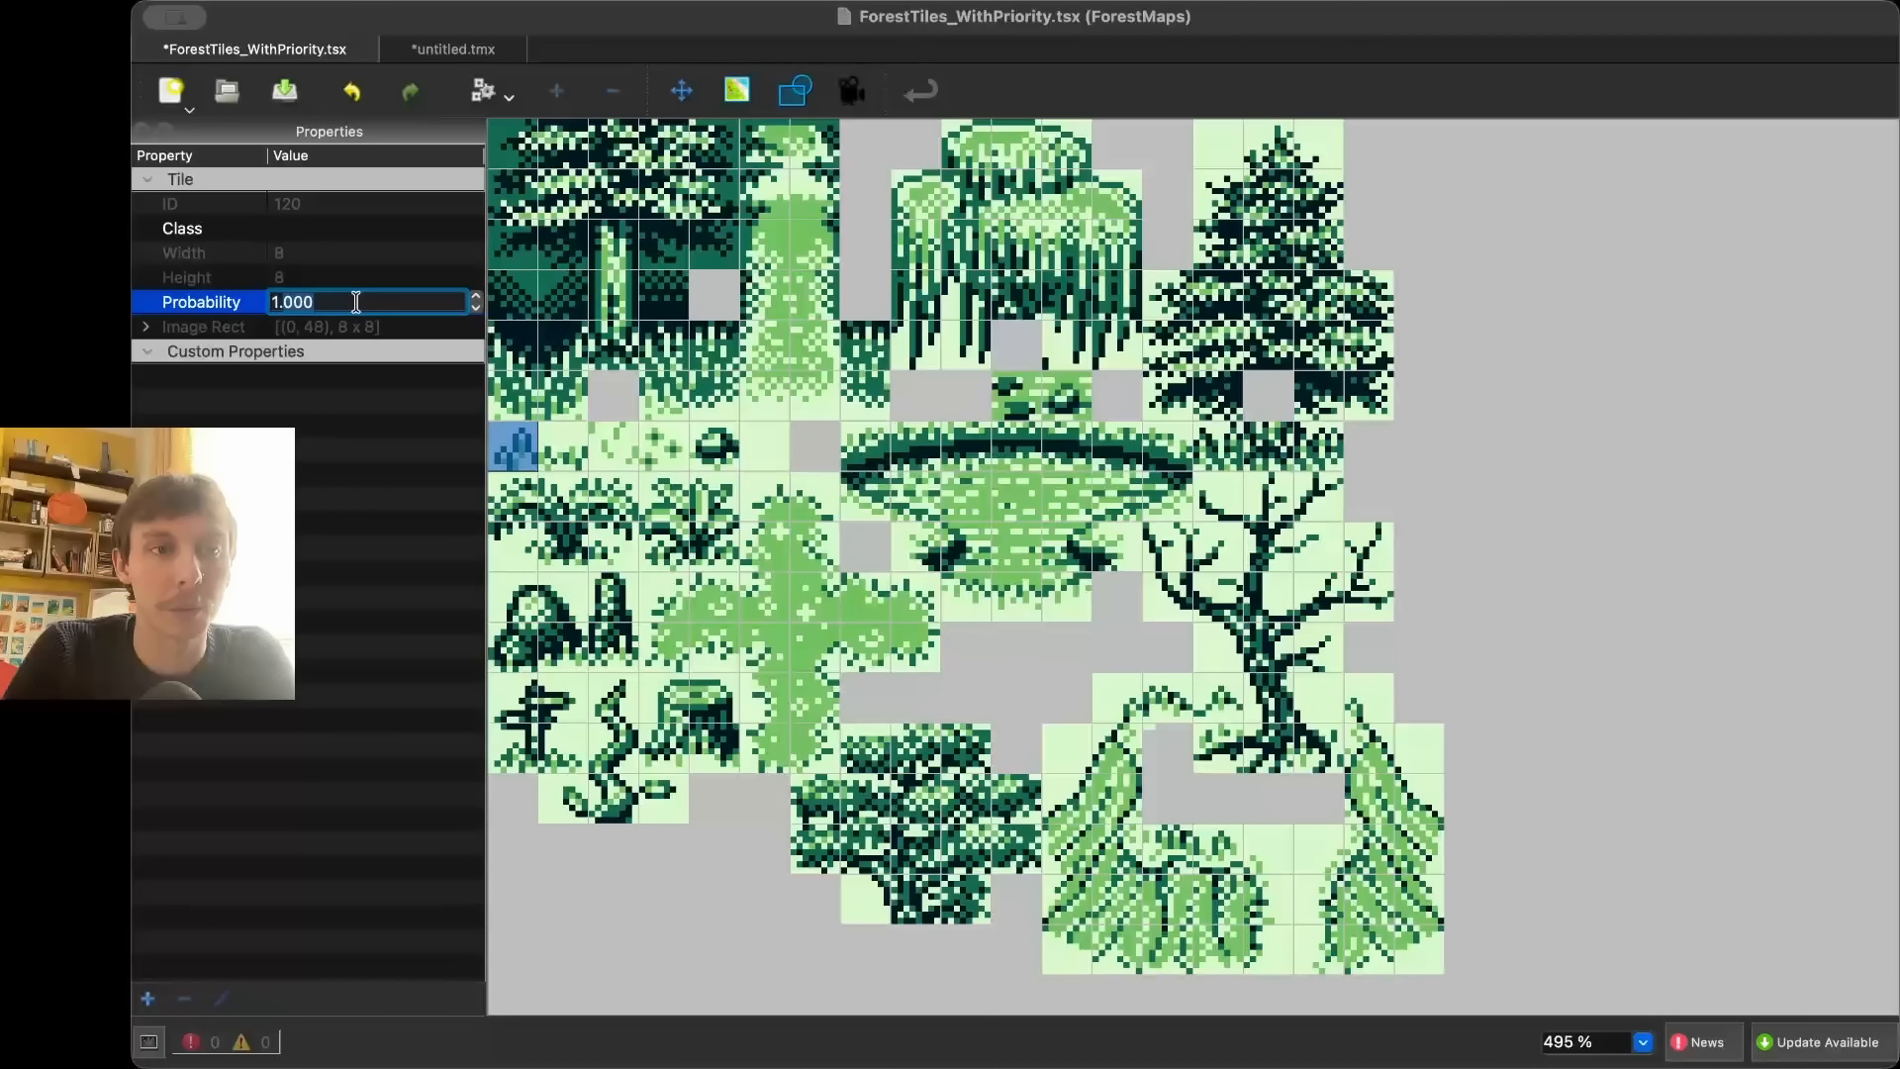
text(1)
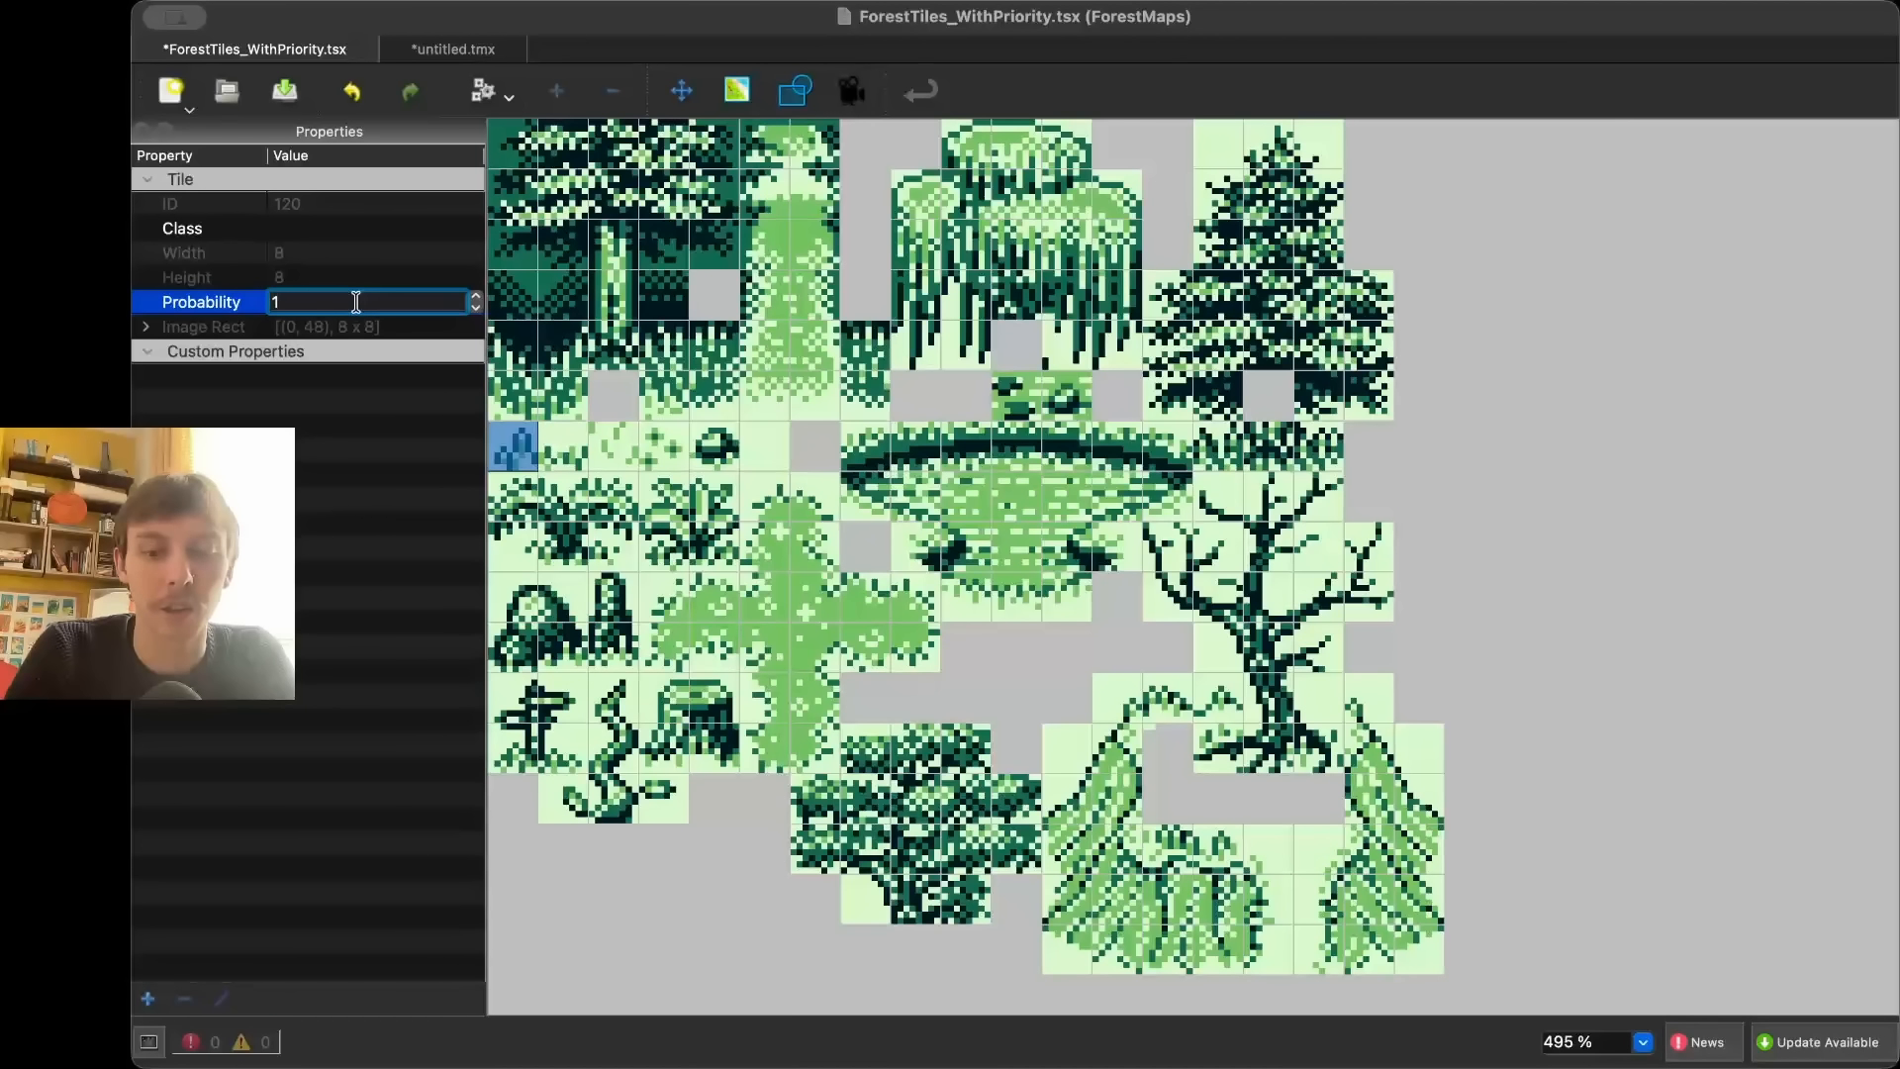
text(.5)
click(768, 445)
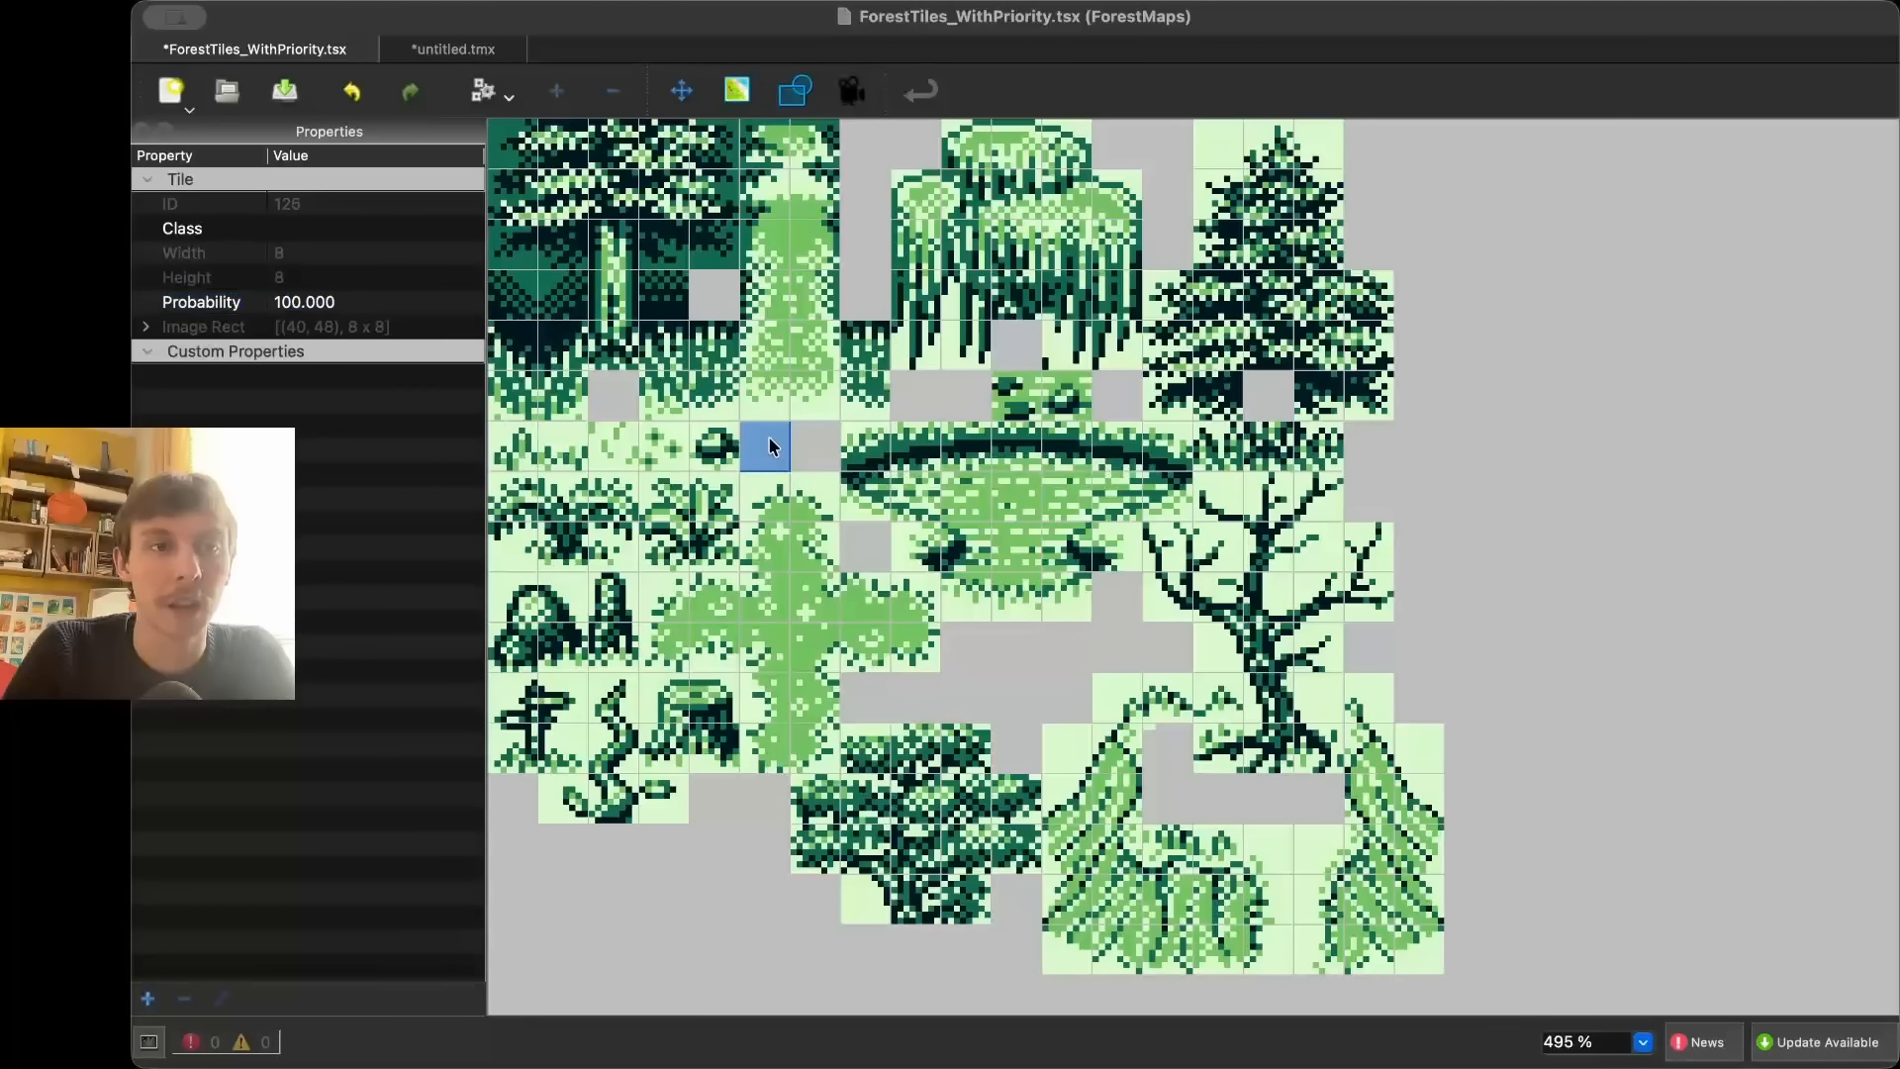
- Go to the untitled.tmx map and delete every tile on its Grass layer
click(448, 54)
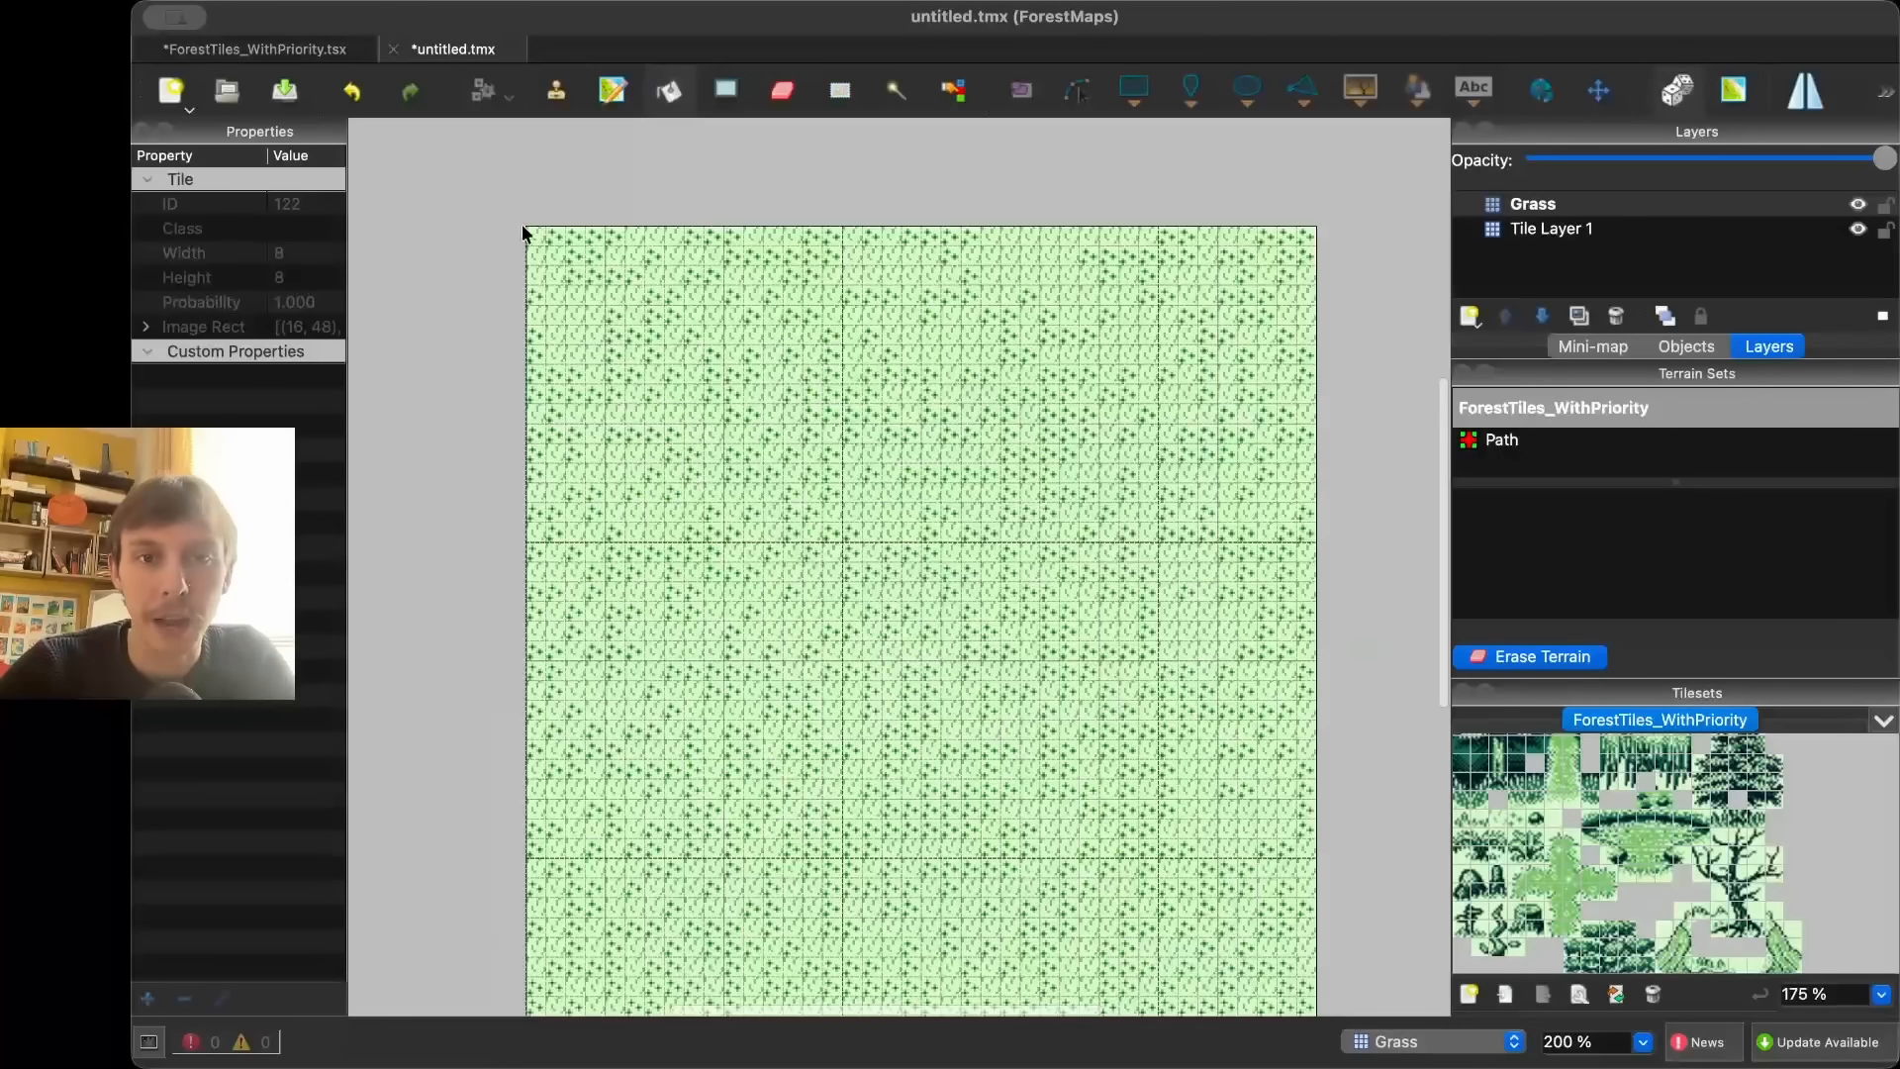
scroll(871, 610, down, 1)
key(r)
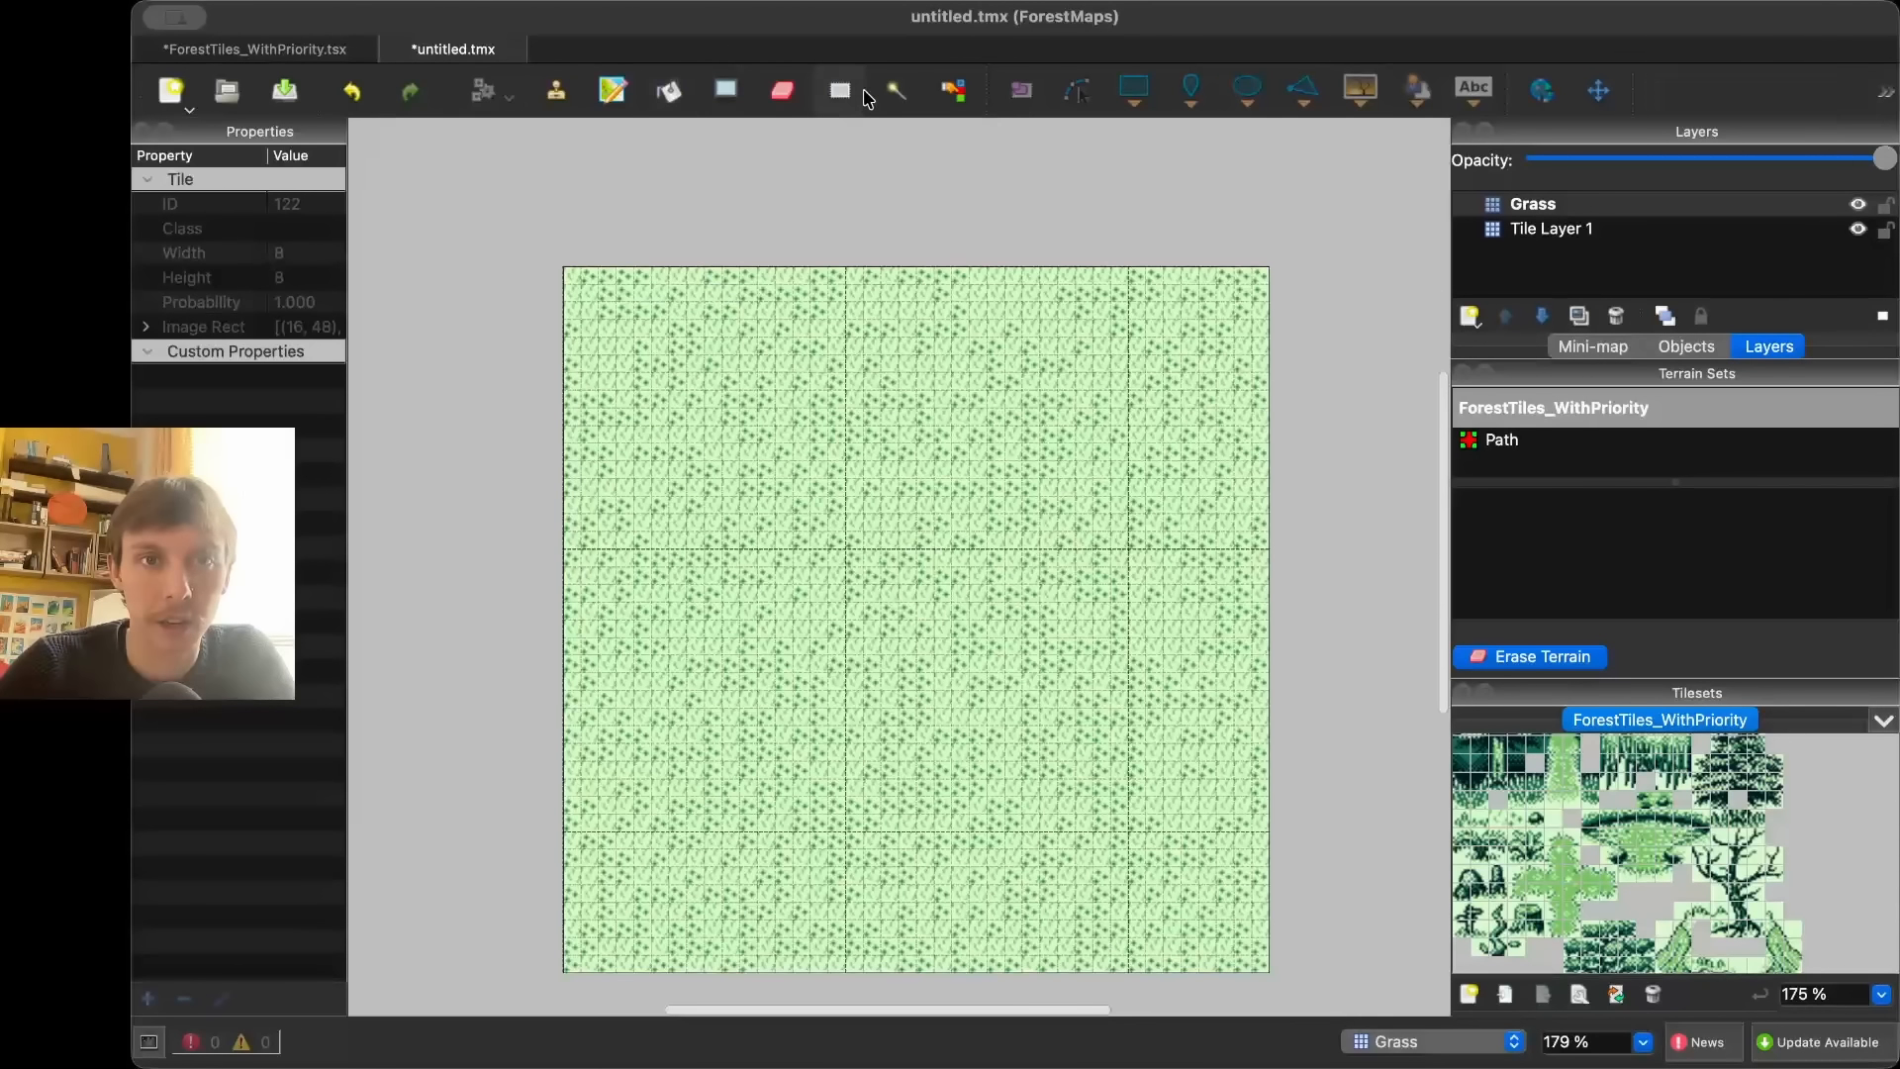
drag(1334, 255, 490, 972)
key(Delete)
- Pick the six ground tiles from the grass row and try a random Bucket Fill on the empty Grass layer
drag(1464, 820, 1558, 822)
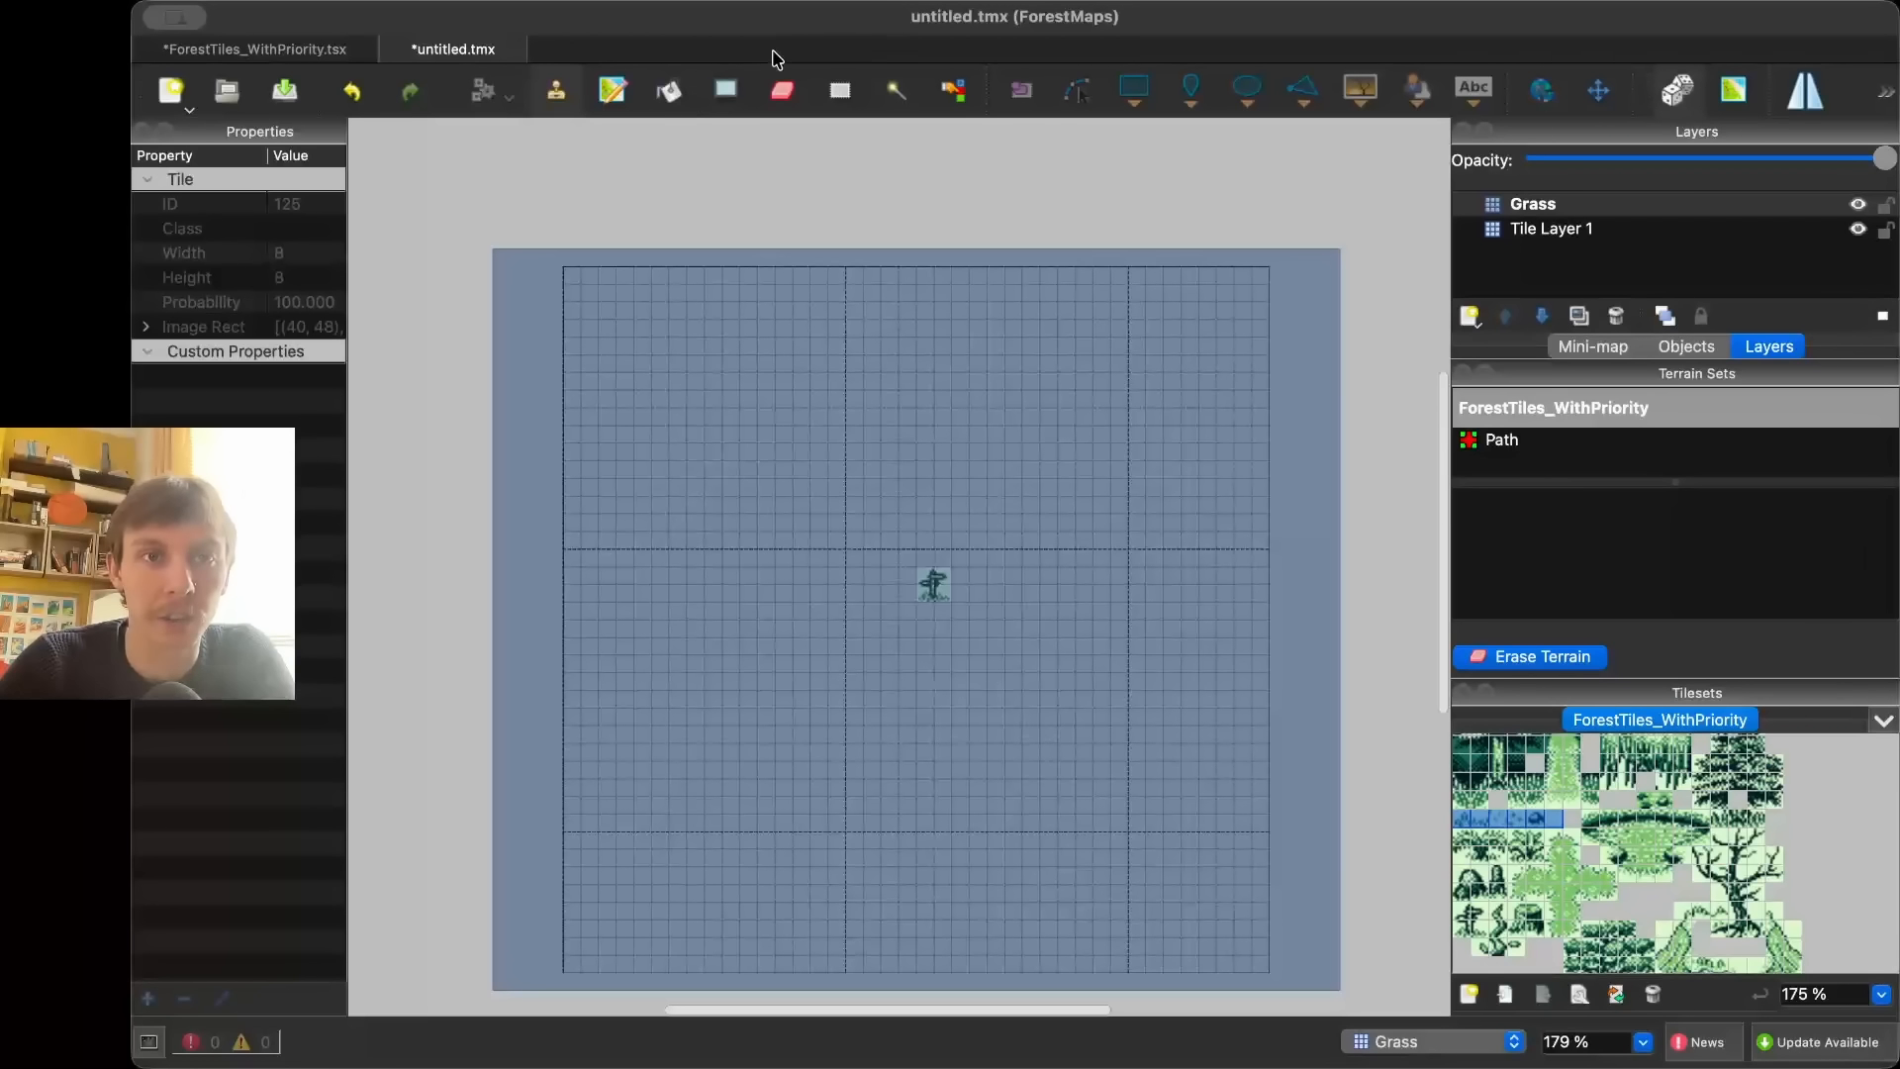
click(840, 90)
click(786, 254)
click(669, 90)
click(1034, 357)
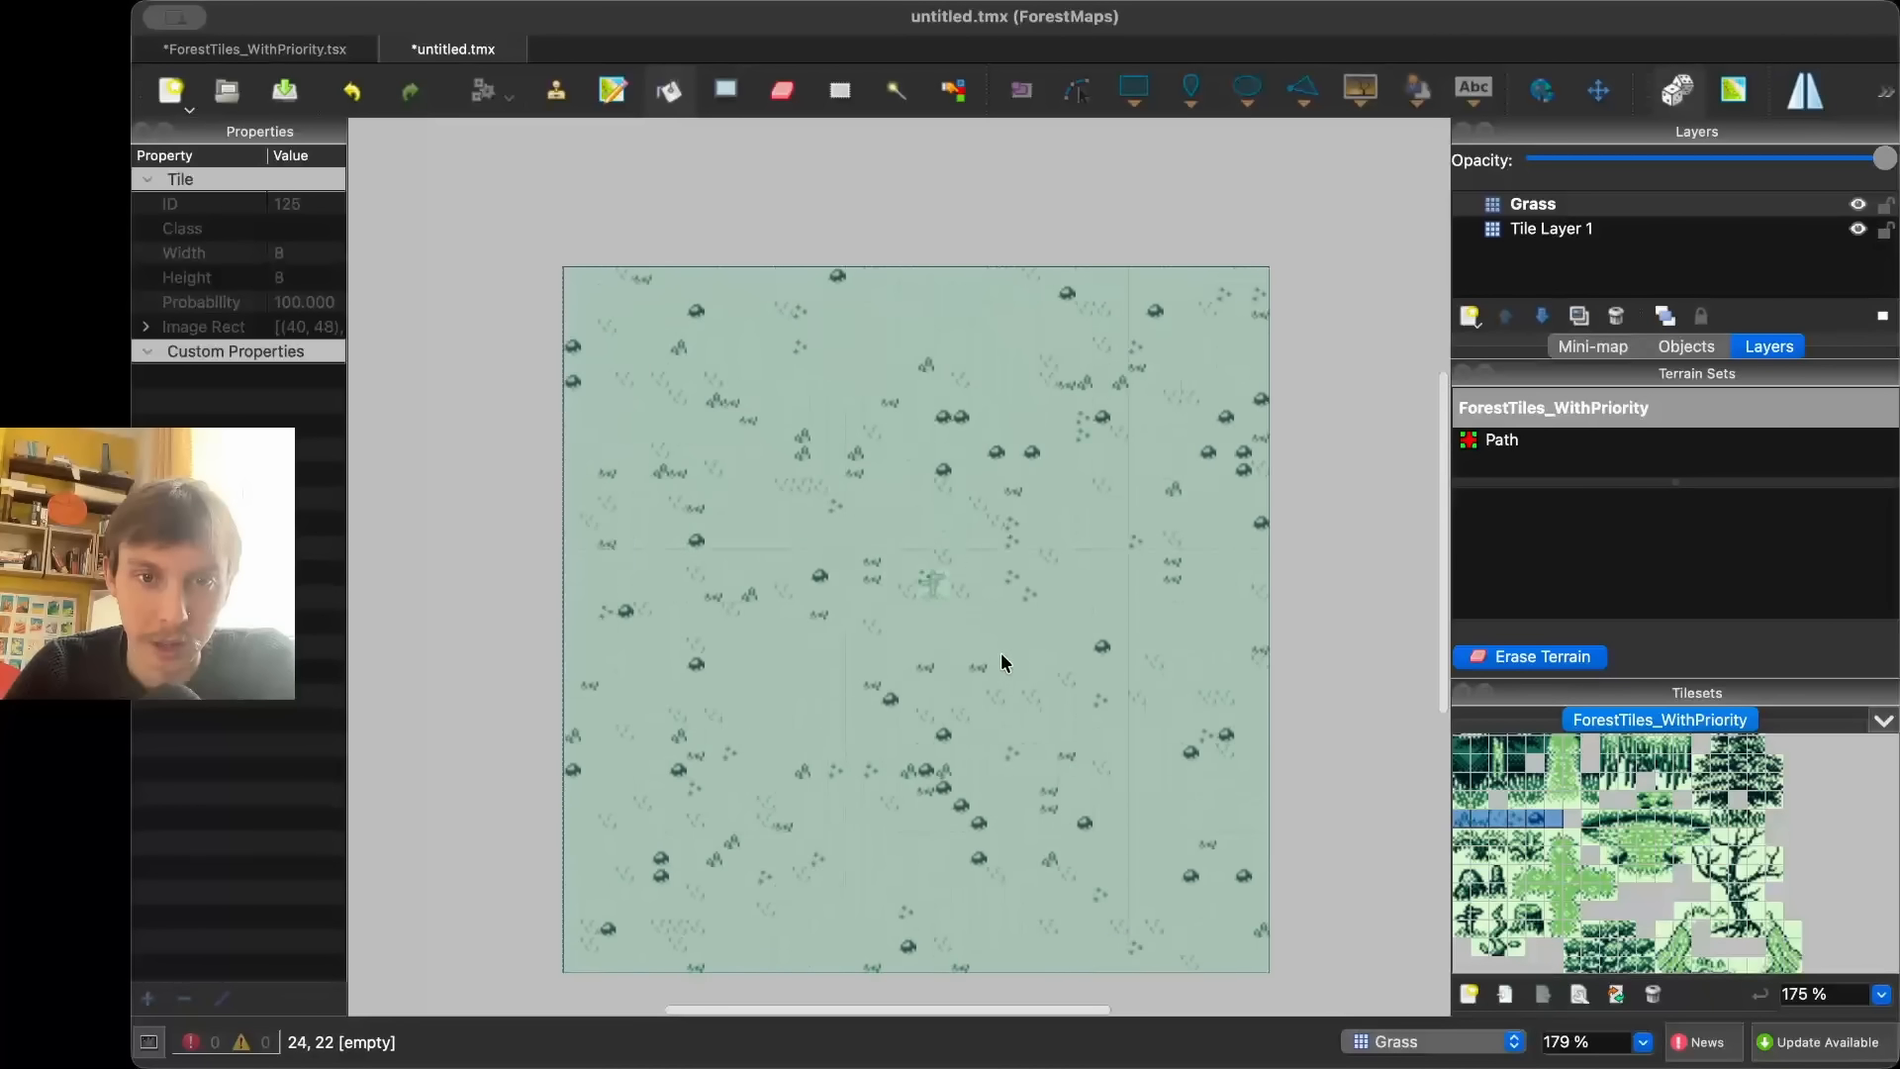
- Return to the ForestTiles_WithPriority tileset and set the faint grass-blade tile's probability to 20
click(287, 52)
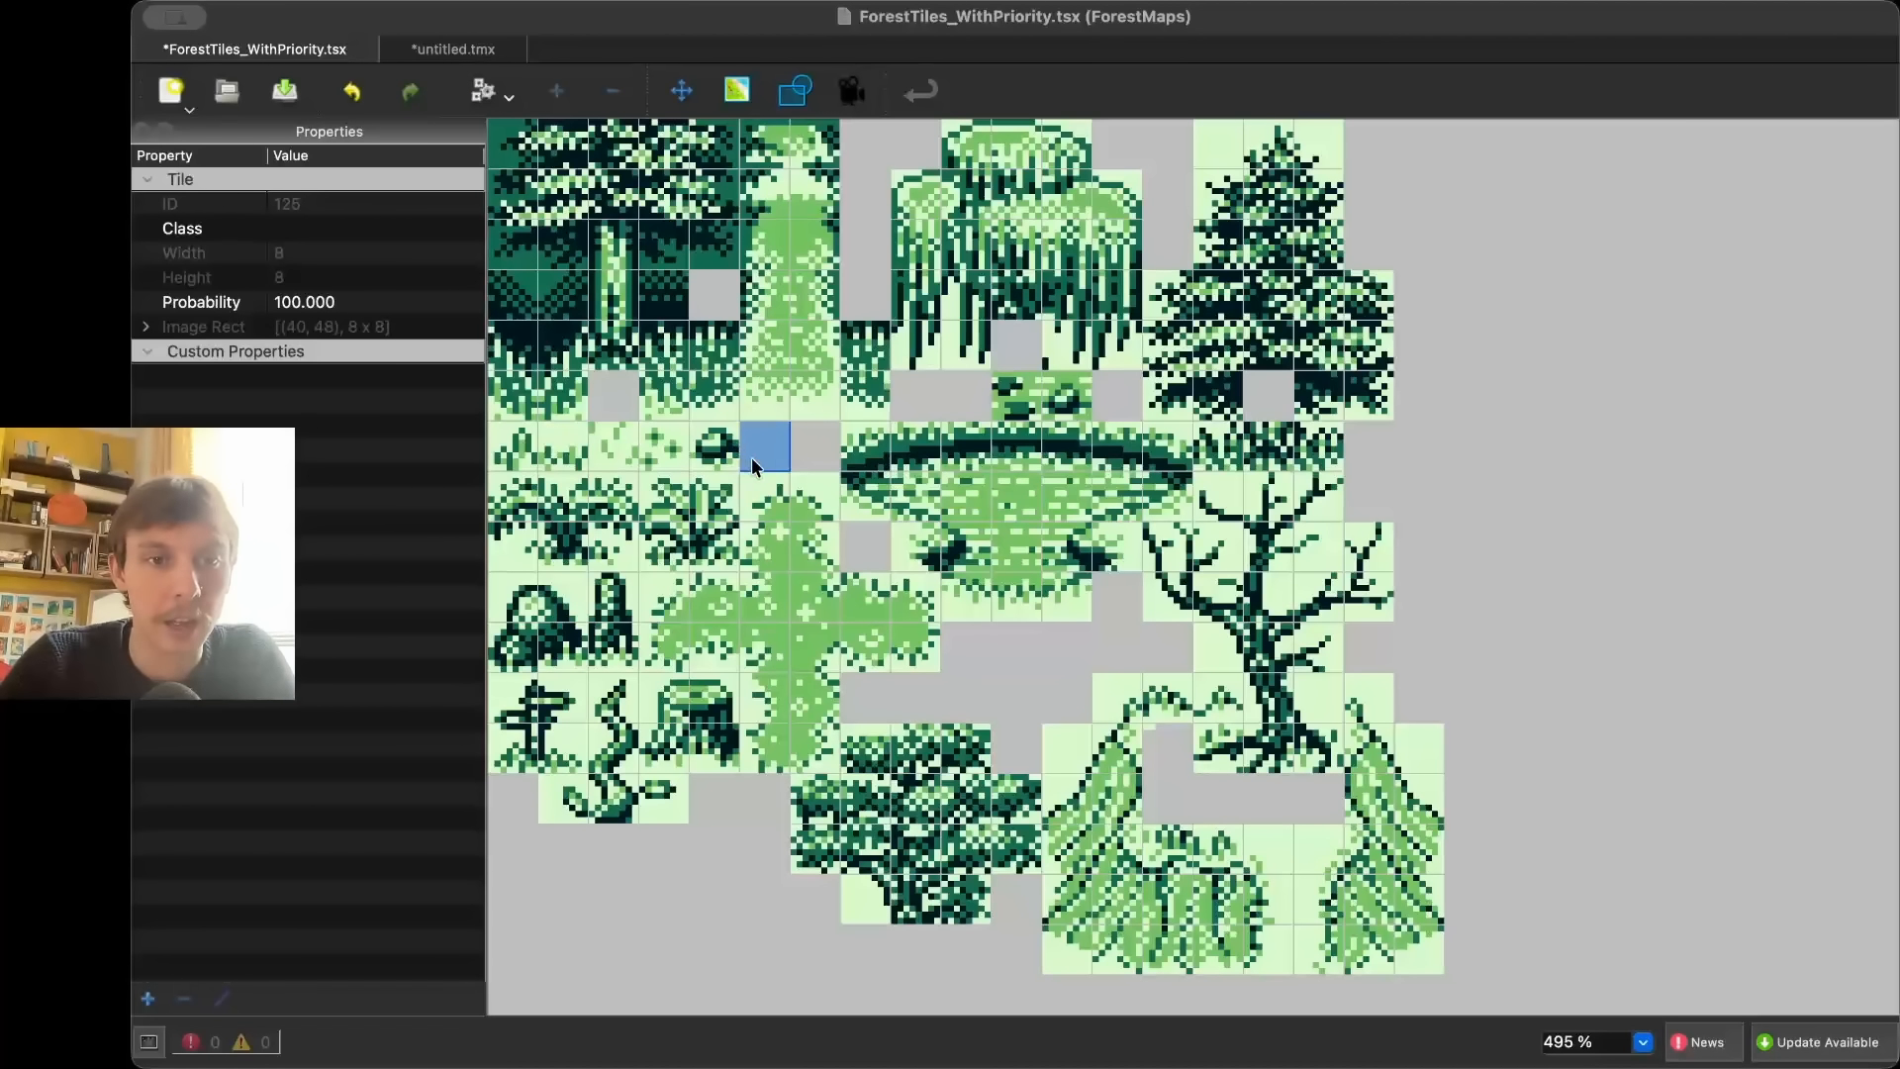
click(635, 457)
click(310, 304)
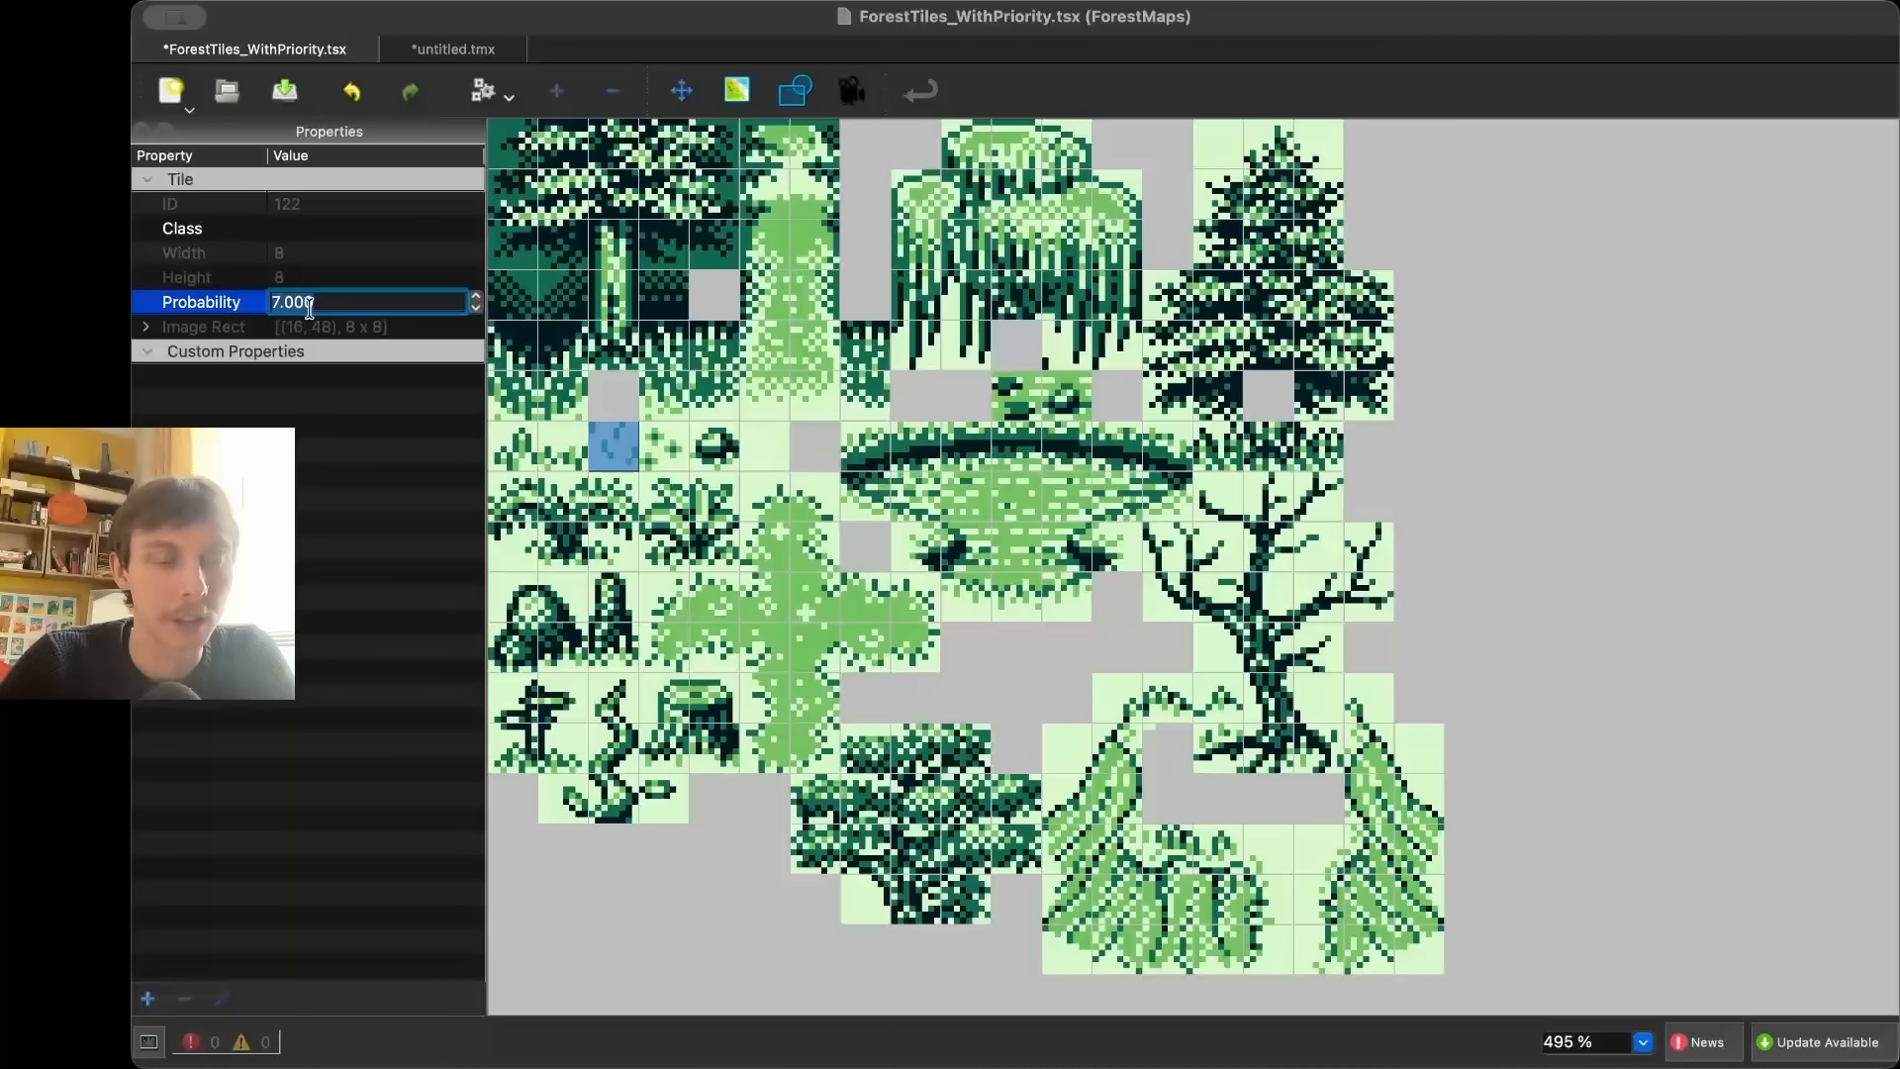
text(20)
key(Return)
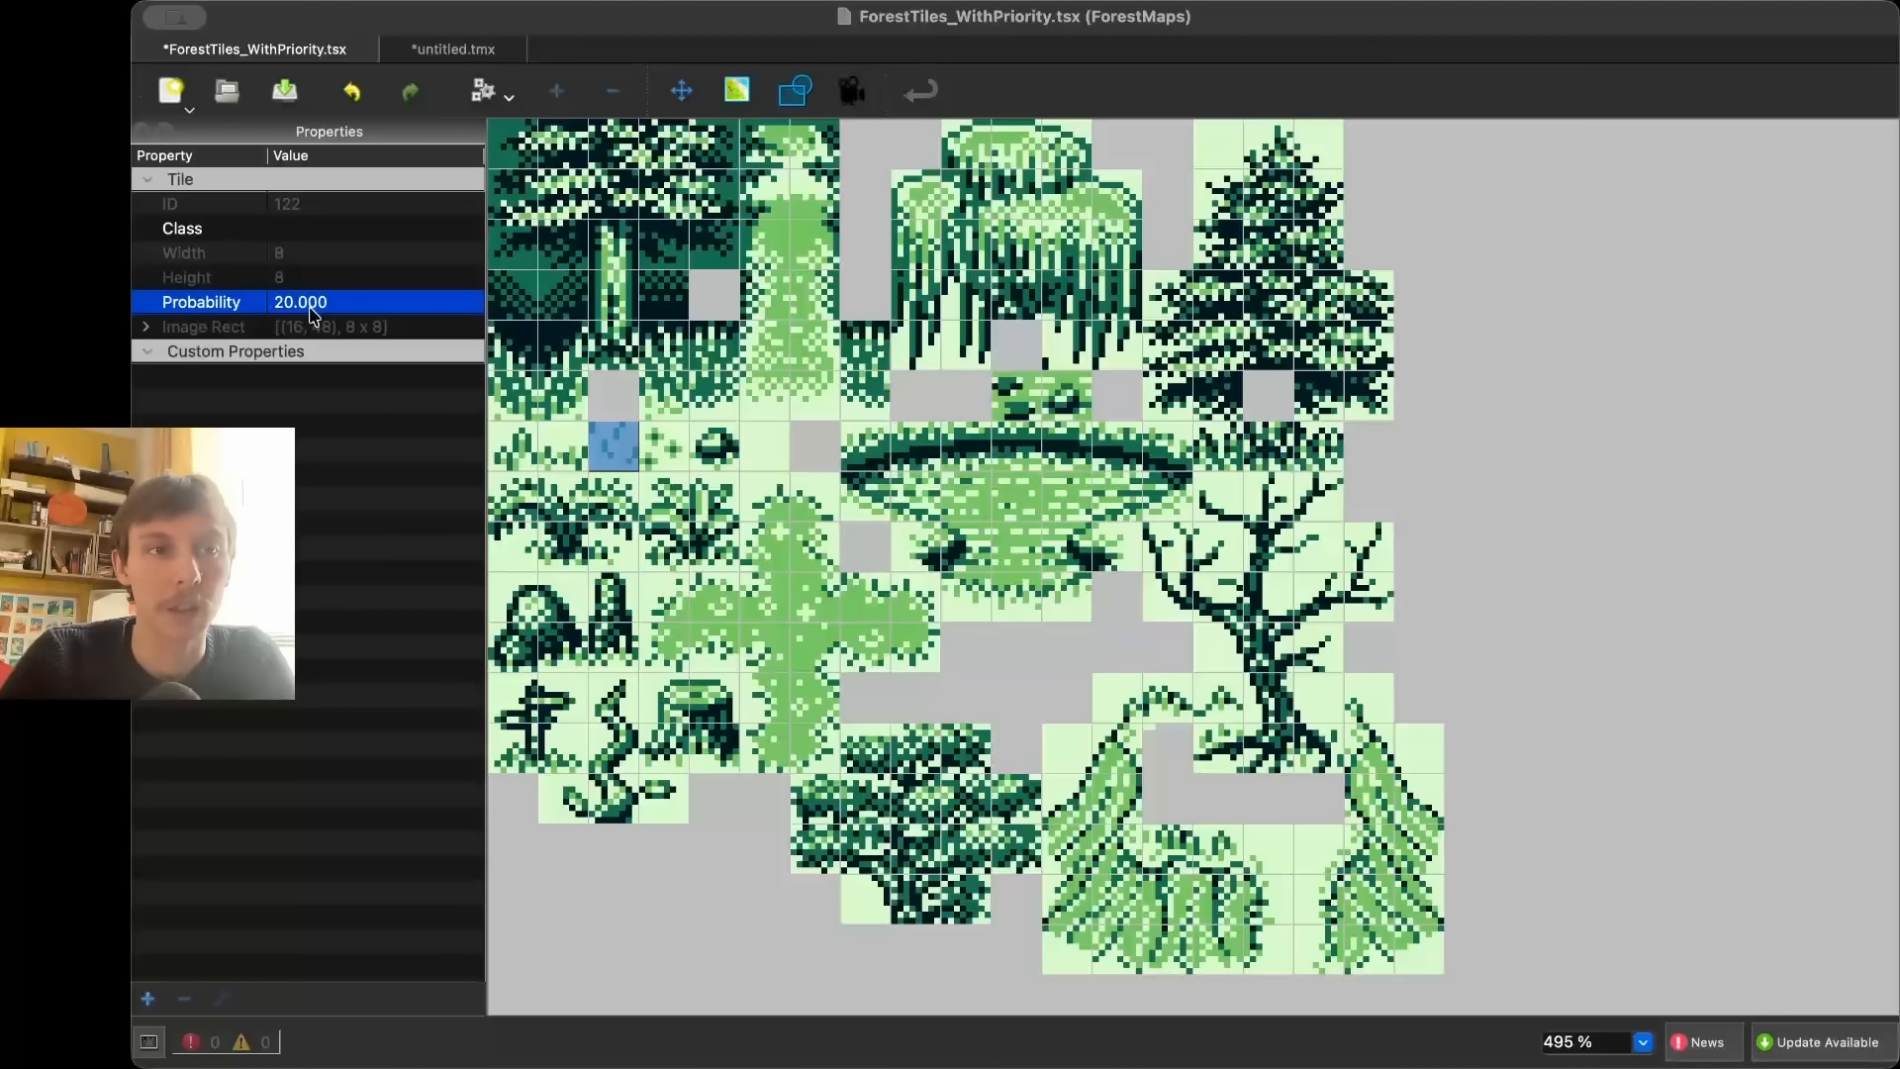
- Replace the probability of the flower tile, then check that of the second grass tuft tile
click(661, 458)
click(297, 304)
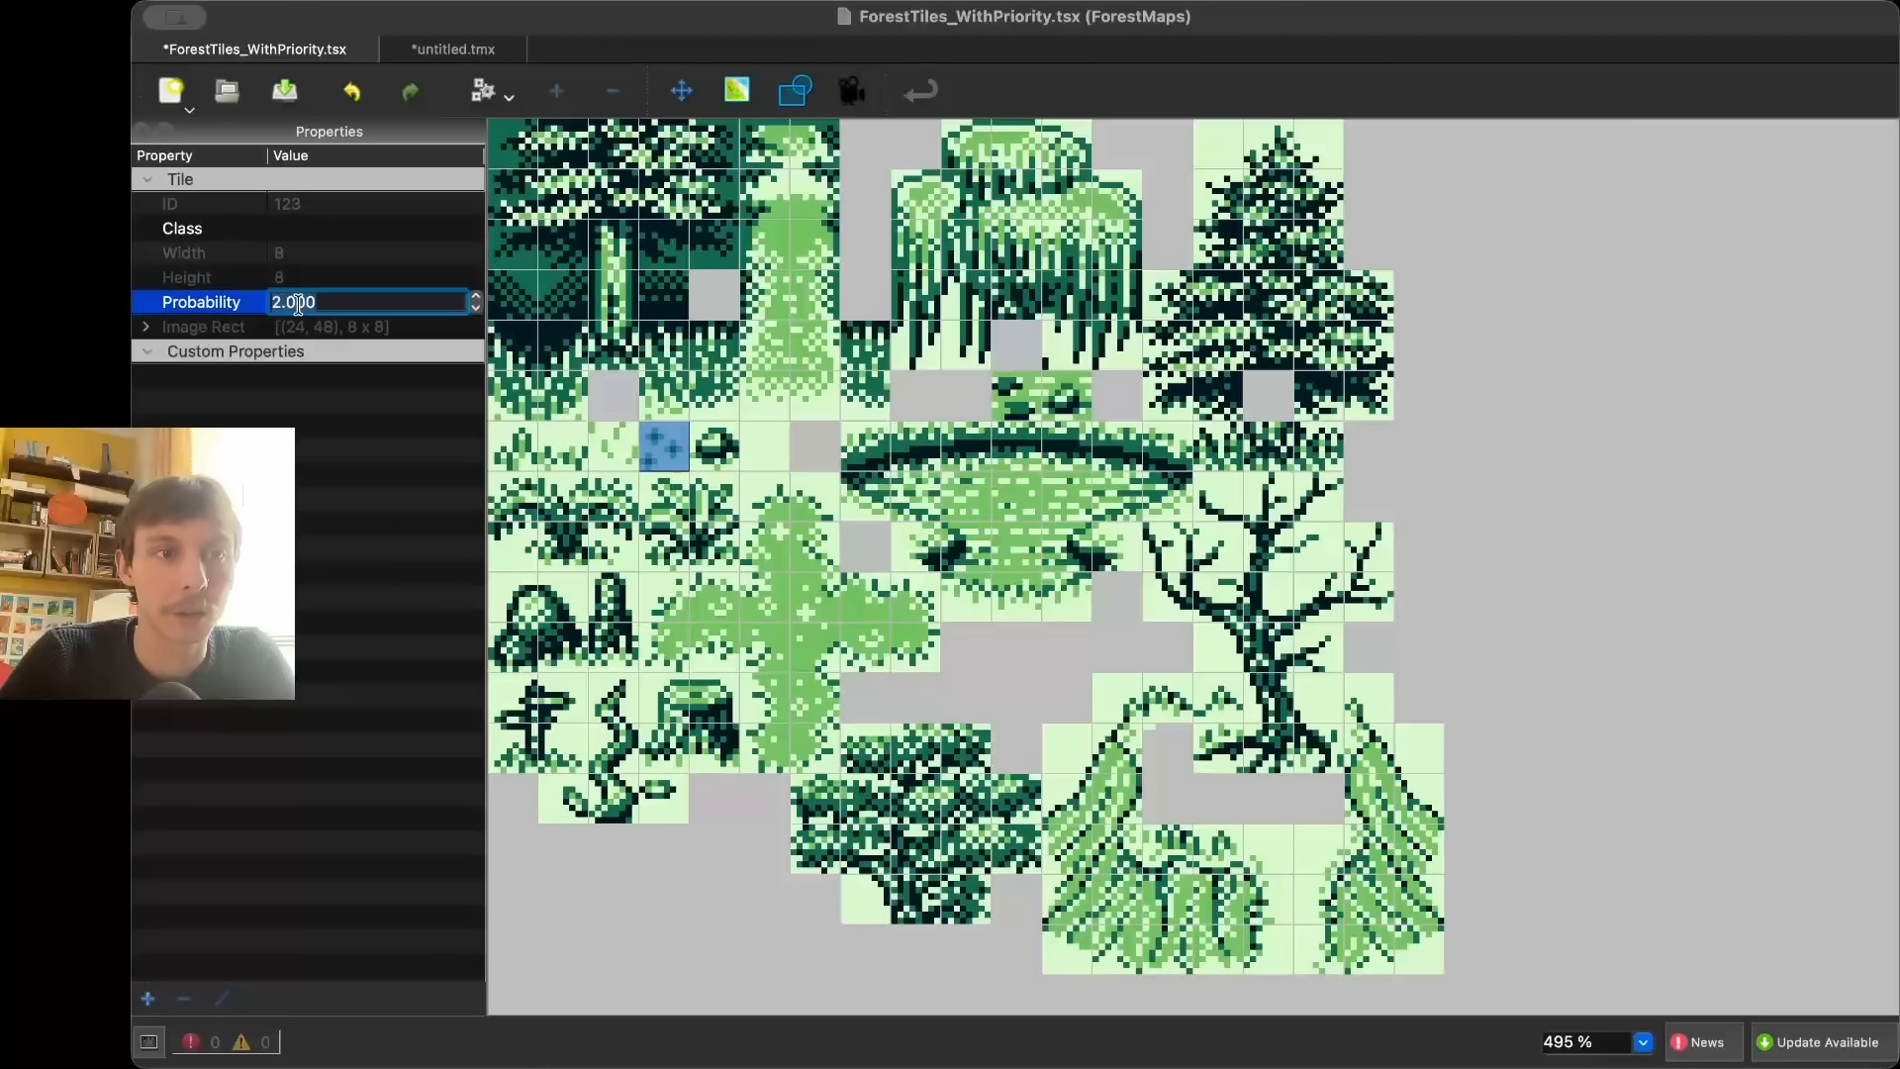
key(BackSpace)
key(BackSpace)
key(BackSpace)
key(BackSpace)
key(BackSpace)
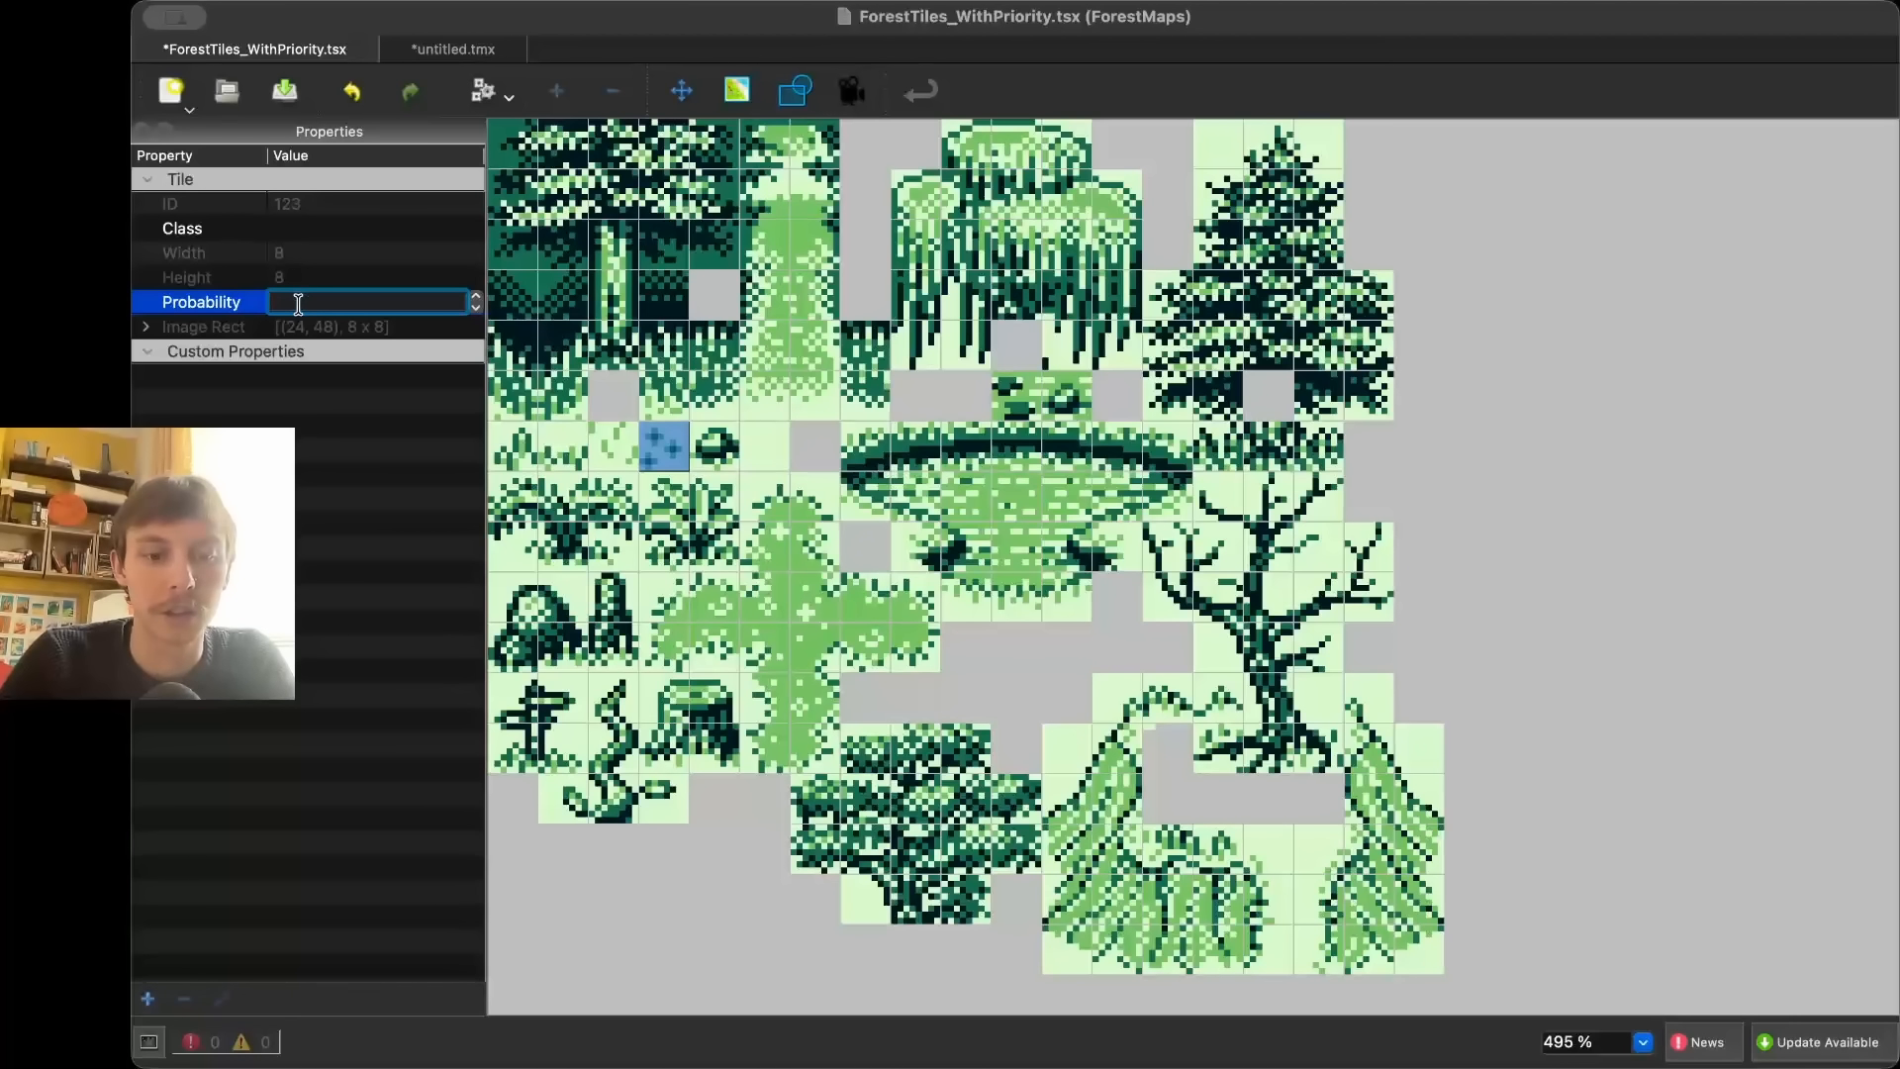
click(574, 457)
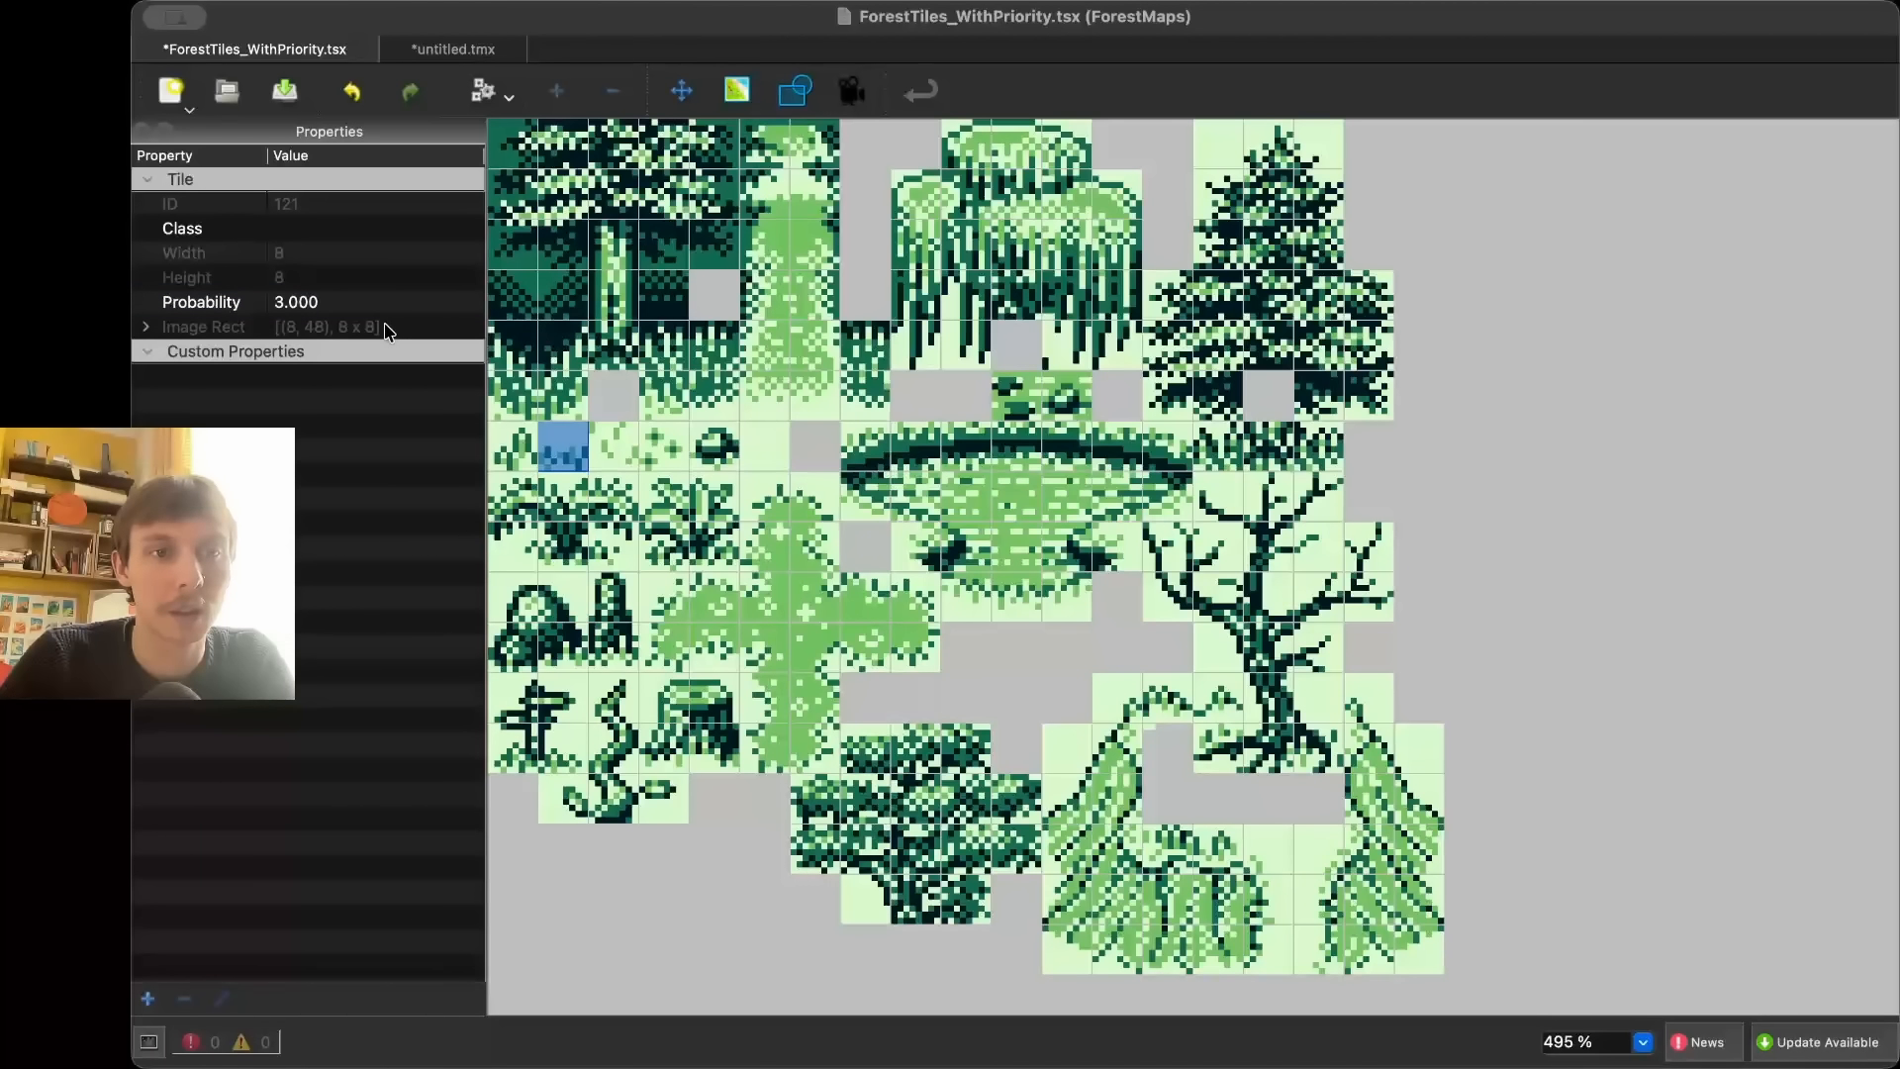
- Fill the Grass layer of untitled.tmx with the randomized ground tiles
click(453, 48)
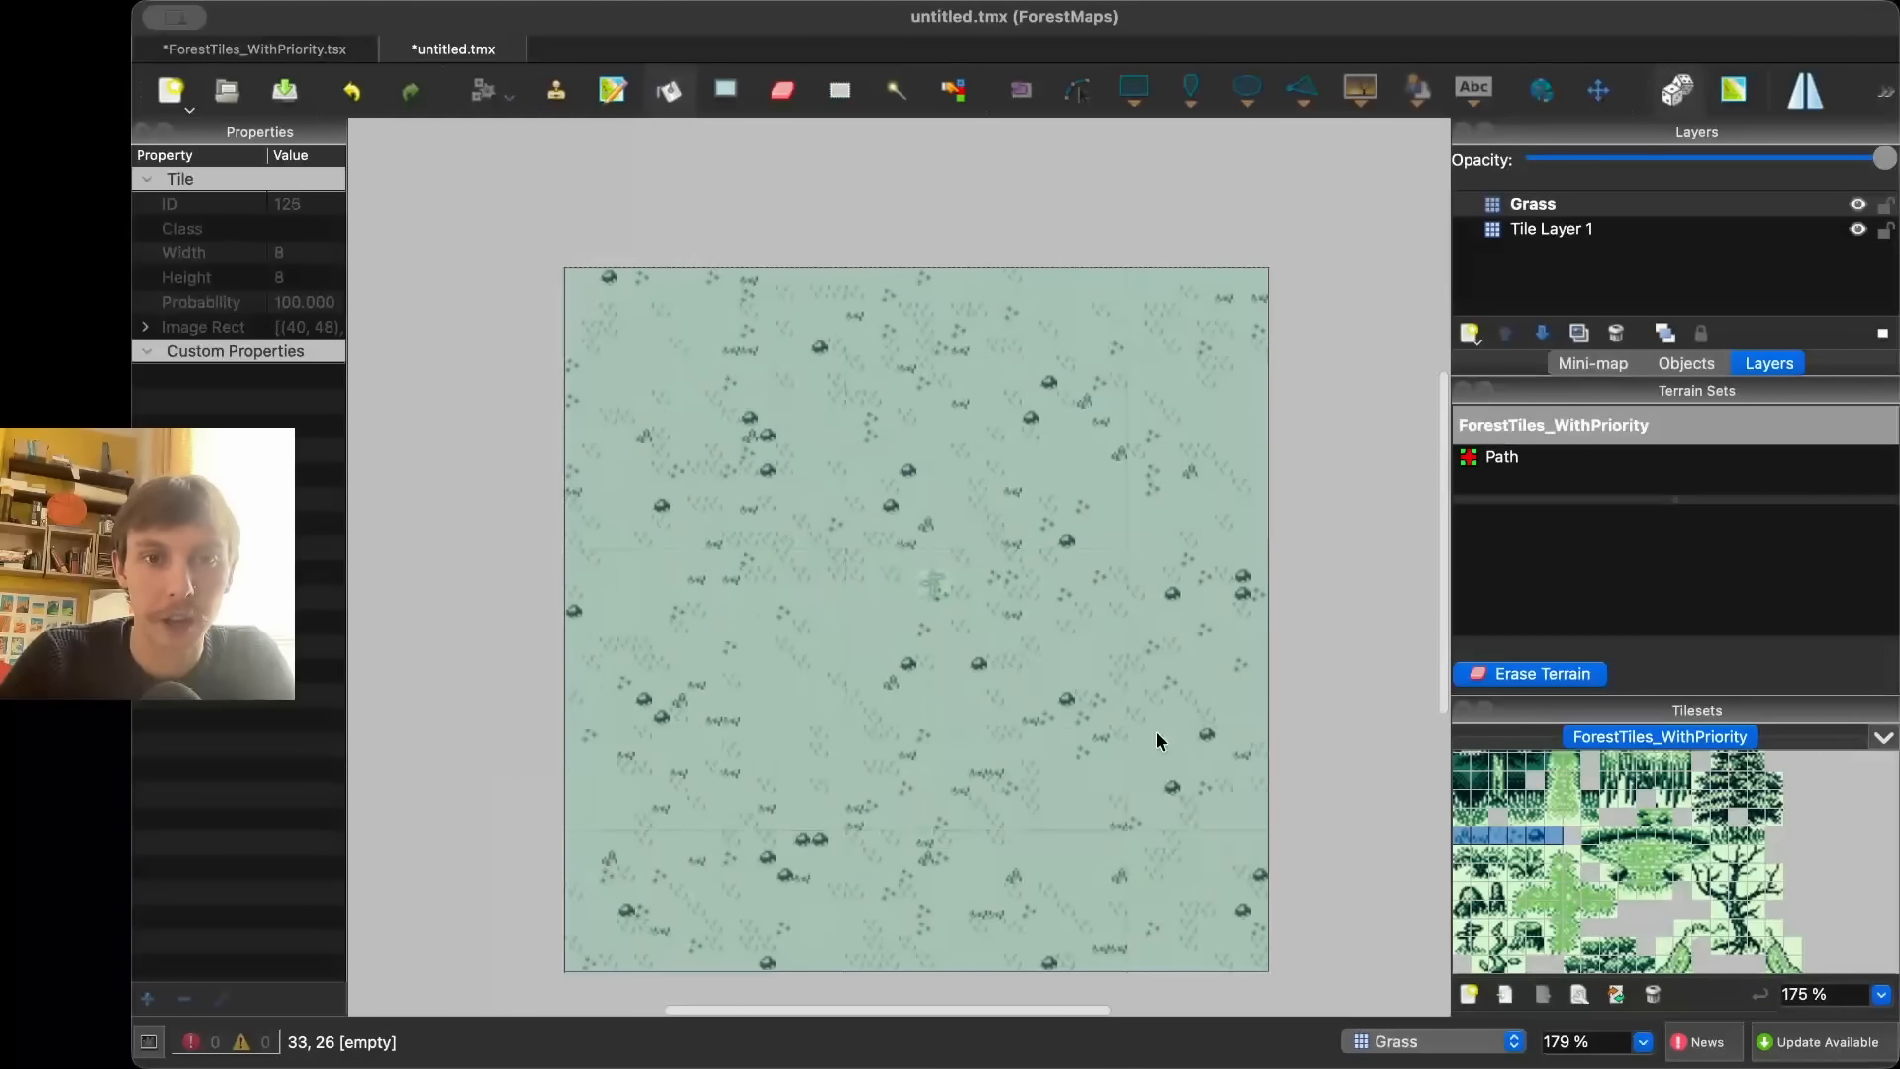
click(1047, 549)
click(840, 90)
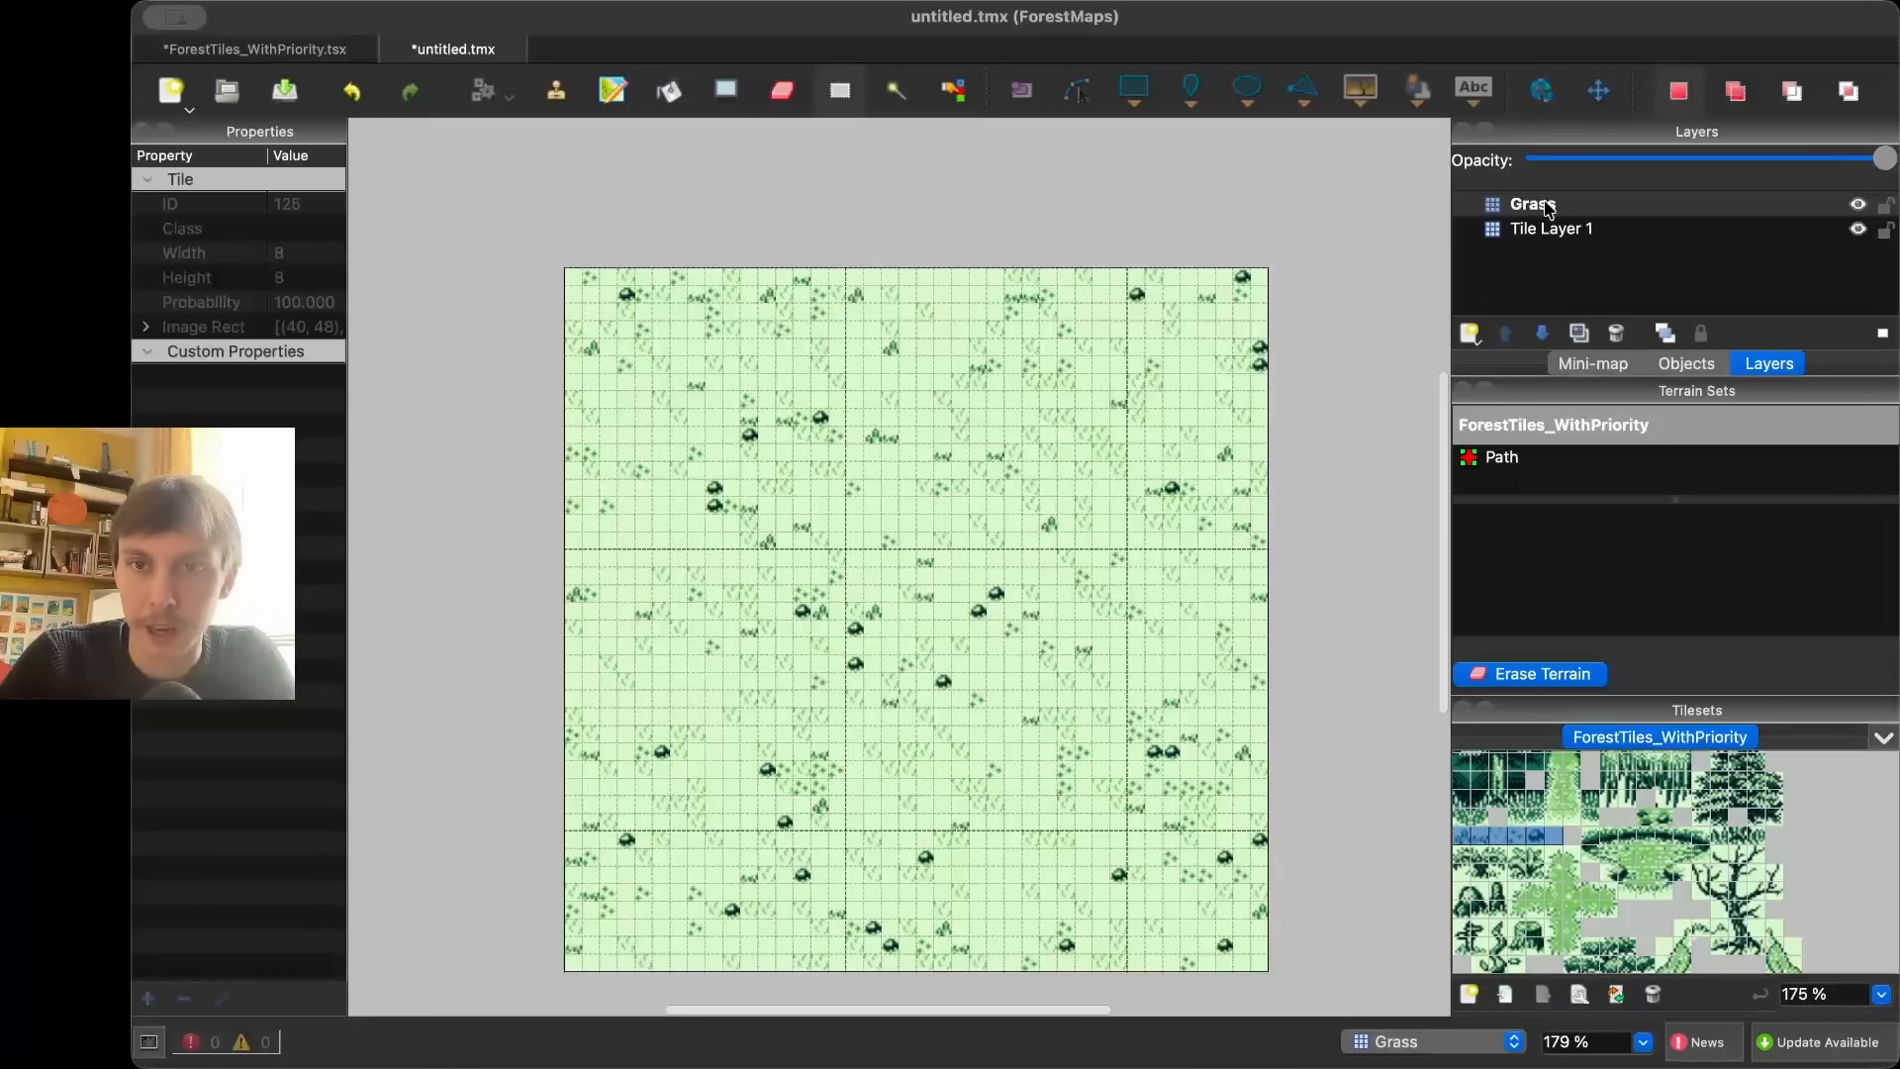
- Move the Grass layer below Tile Layer 1 and inspect the signpost on the filled map
click(1583, 204)
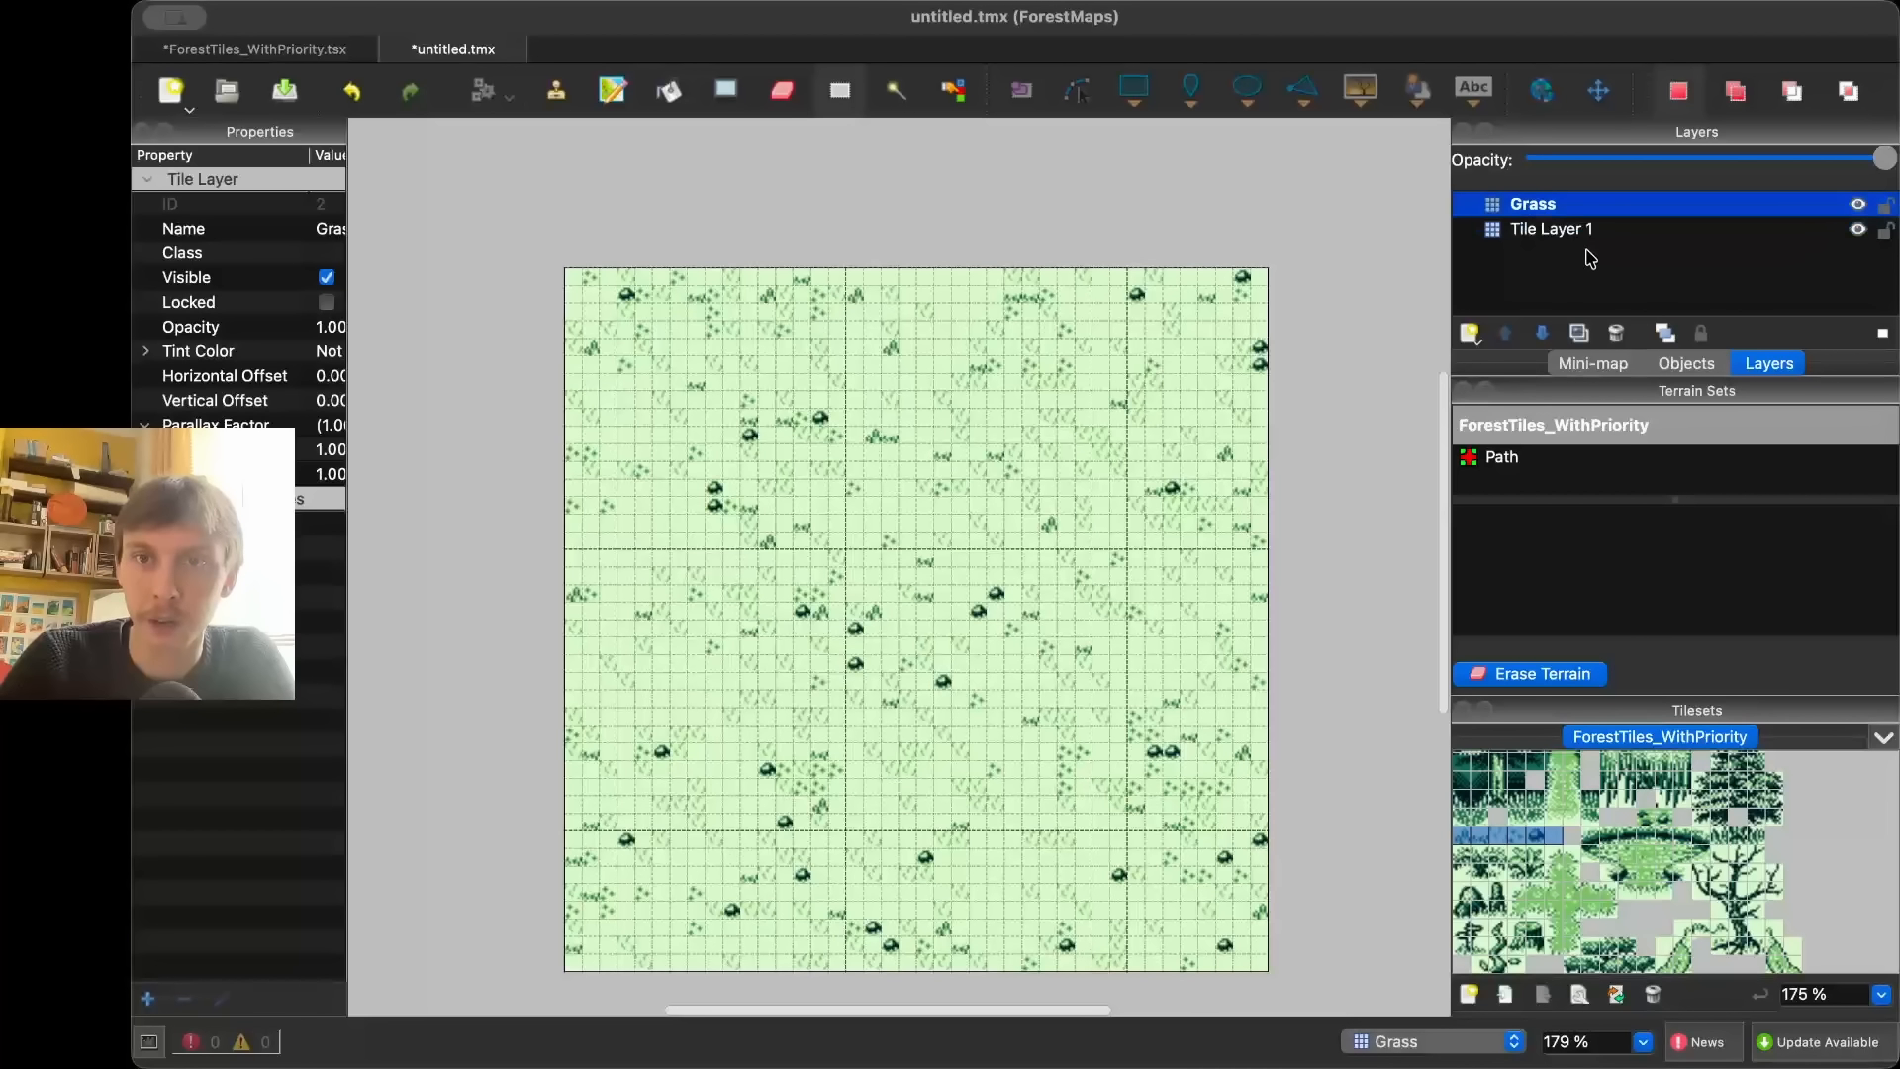
drag(1583, 198, 1586, 243)
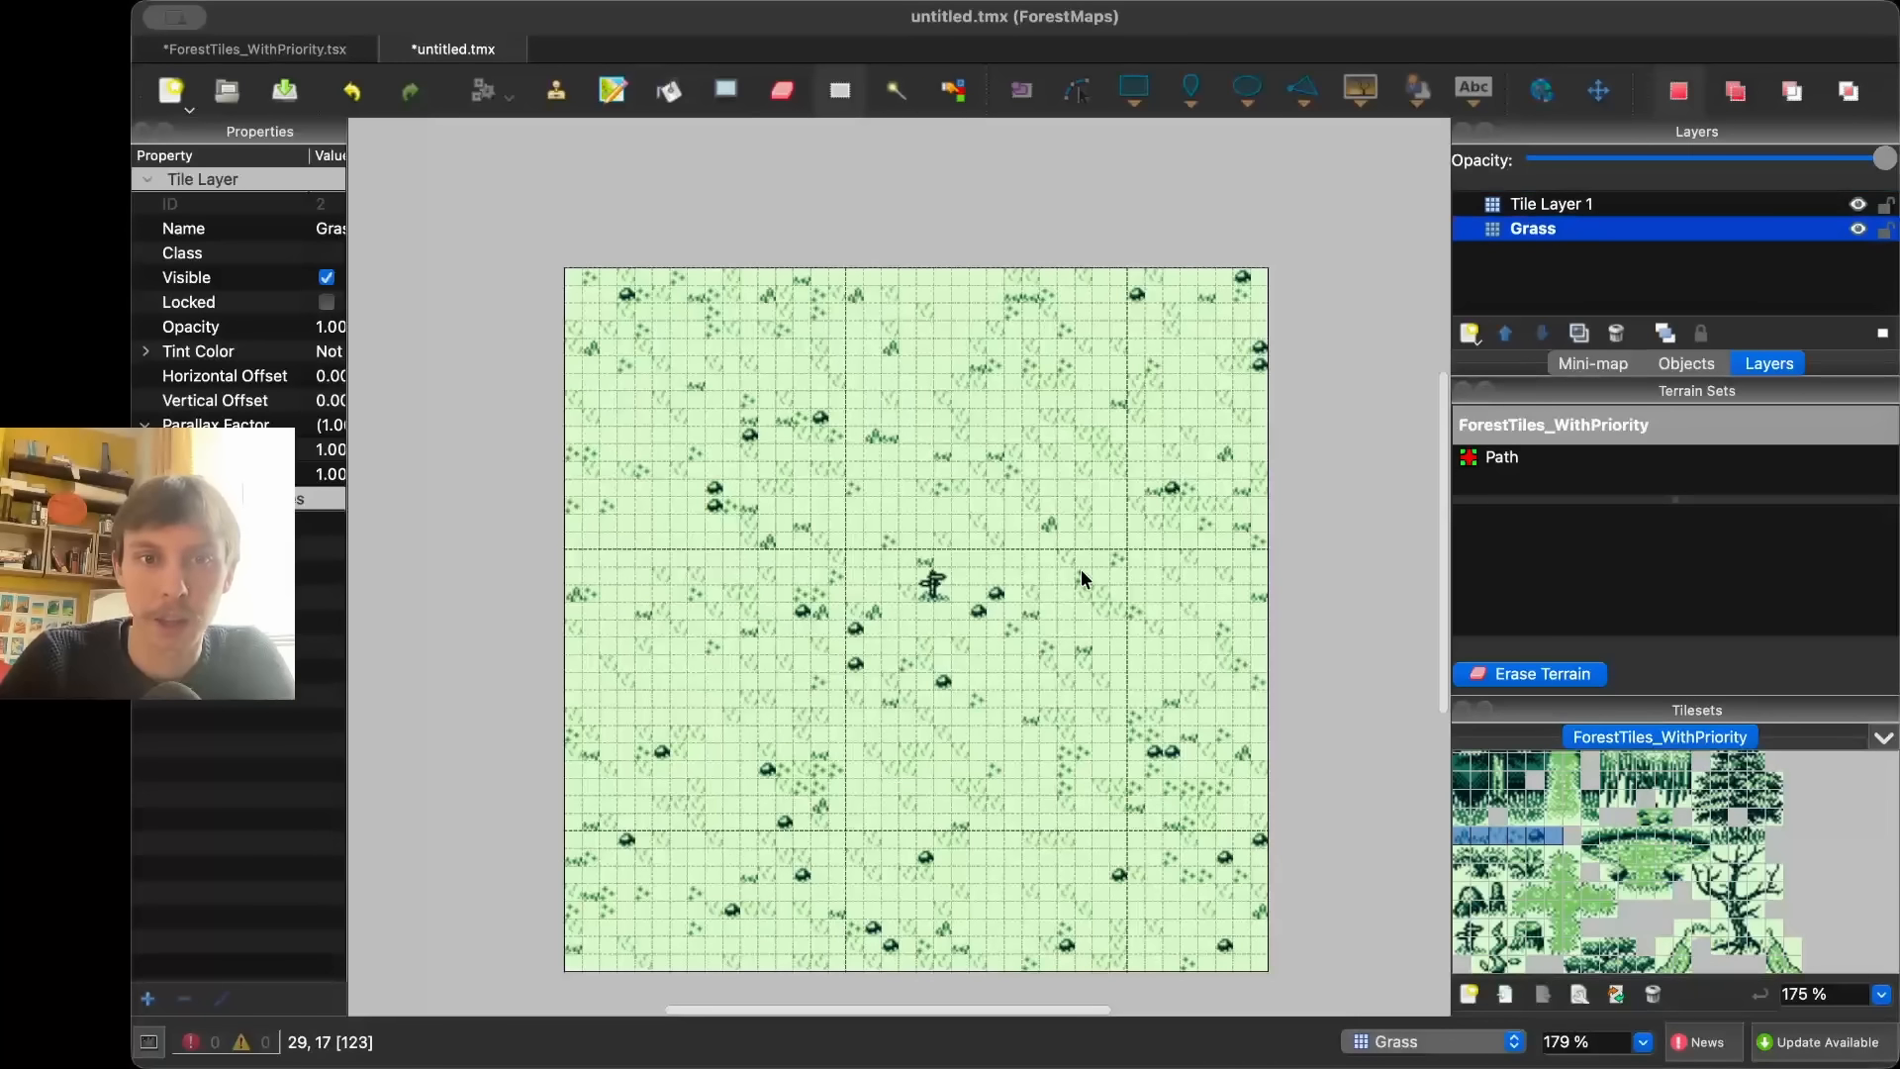
scroll(1081, 568, up, 5)
scroll(811, 633, left, 3)
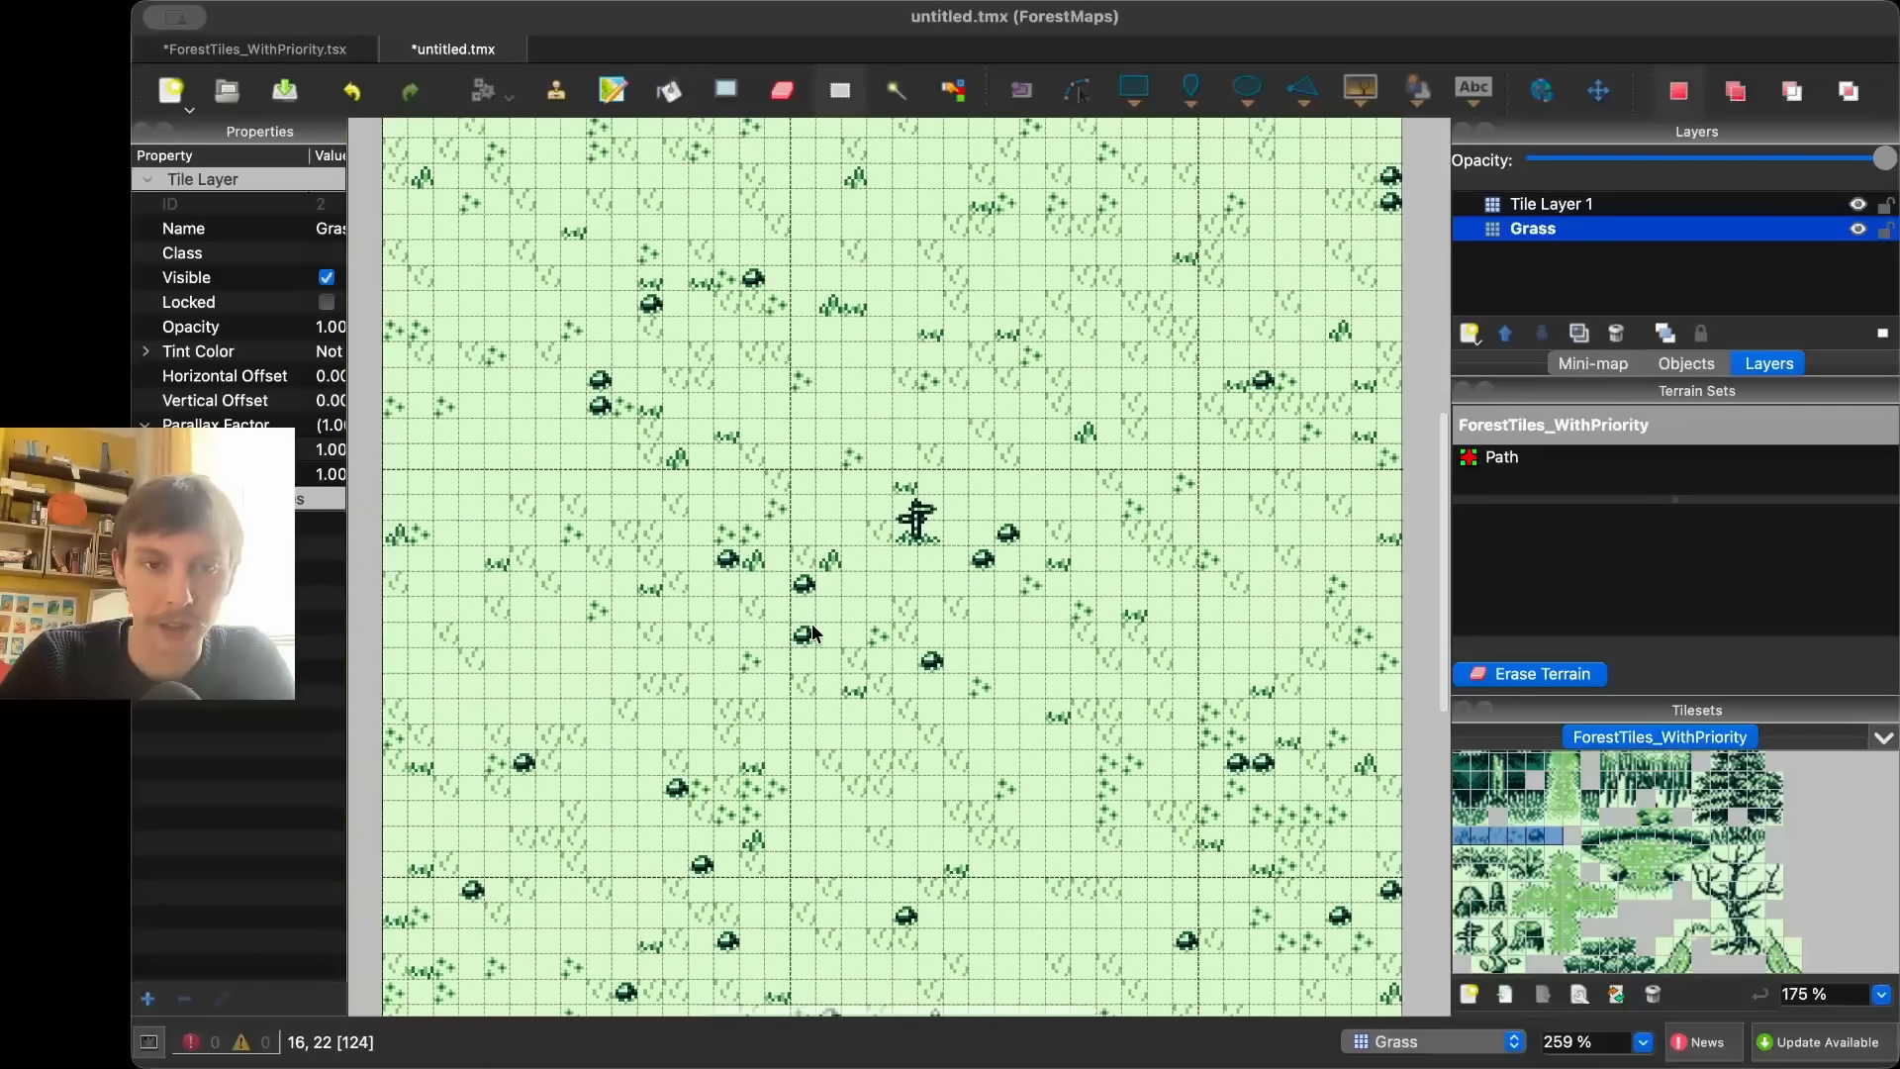
scroll(810, 649, down, 2)
- Add a new tile layer above Tile Layer 1 and name it Trees
click(1570, 206)
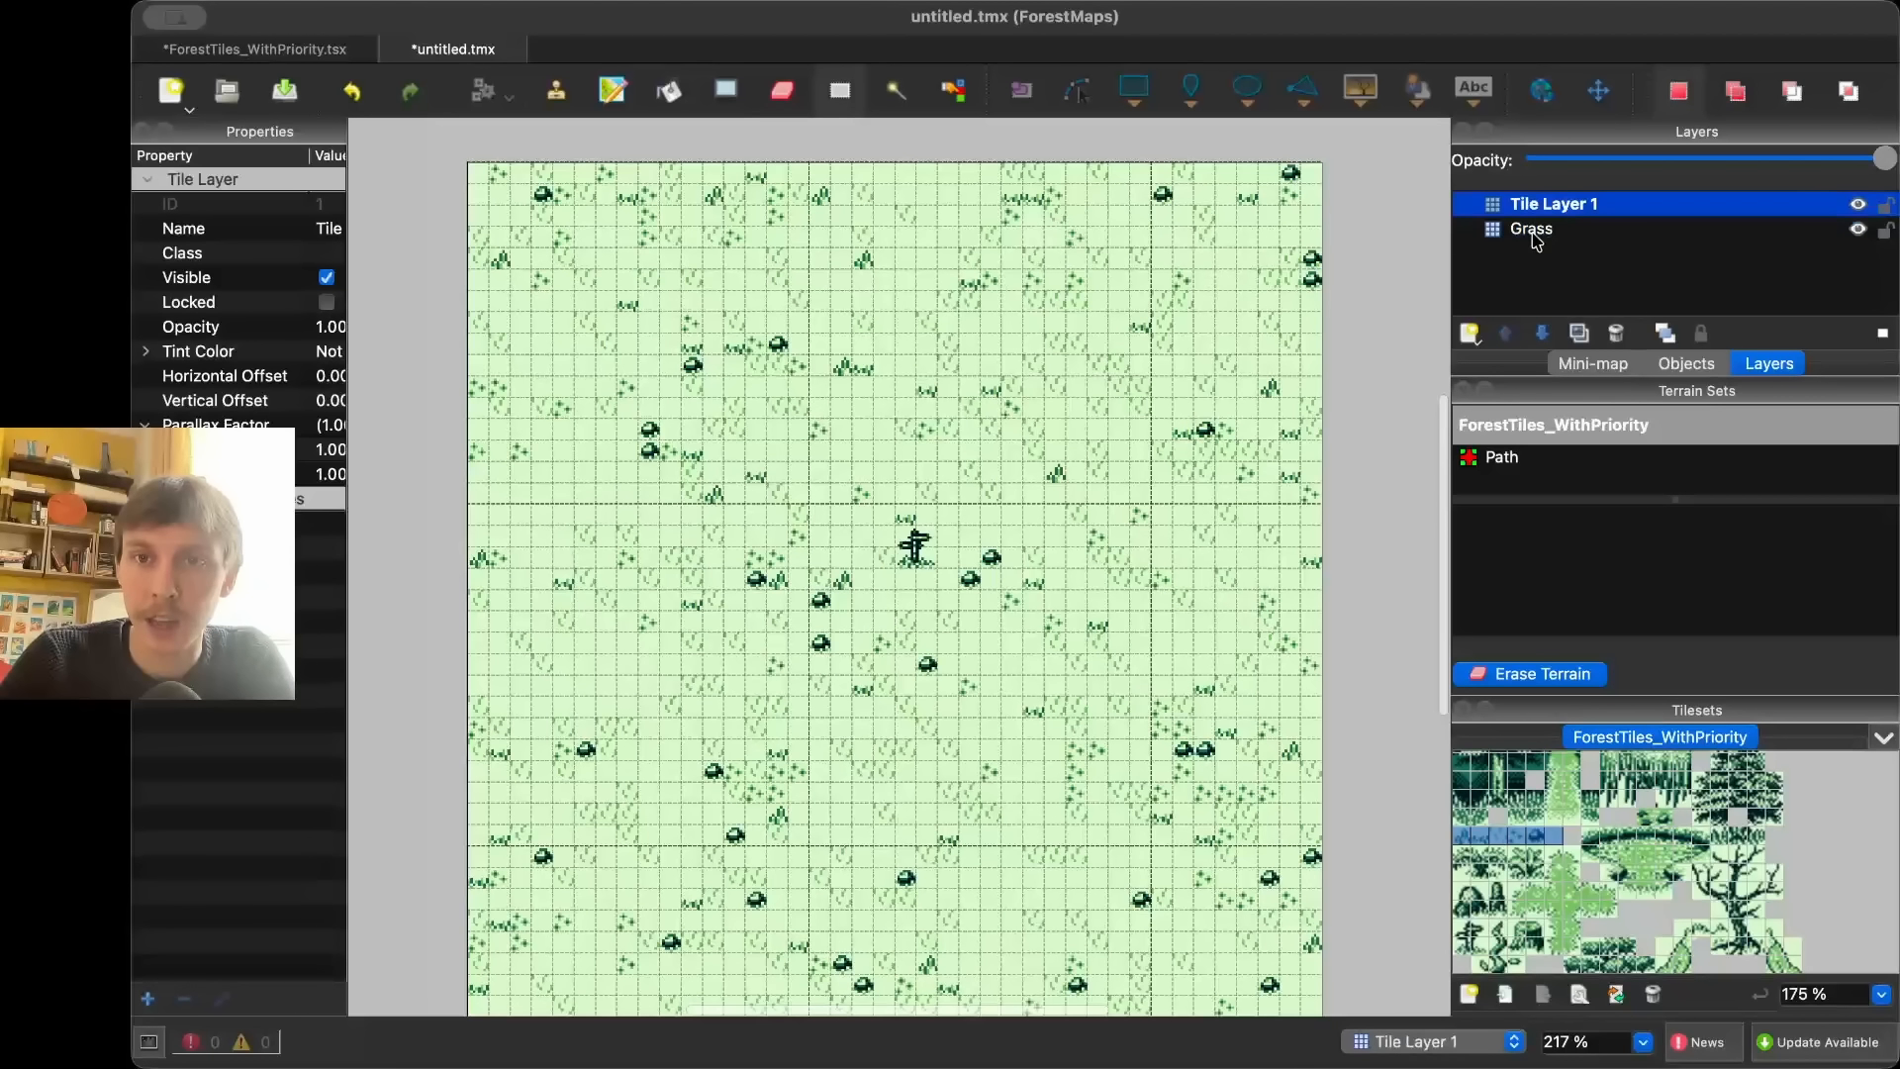
click(1471, 333)
click(1501, 366)
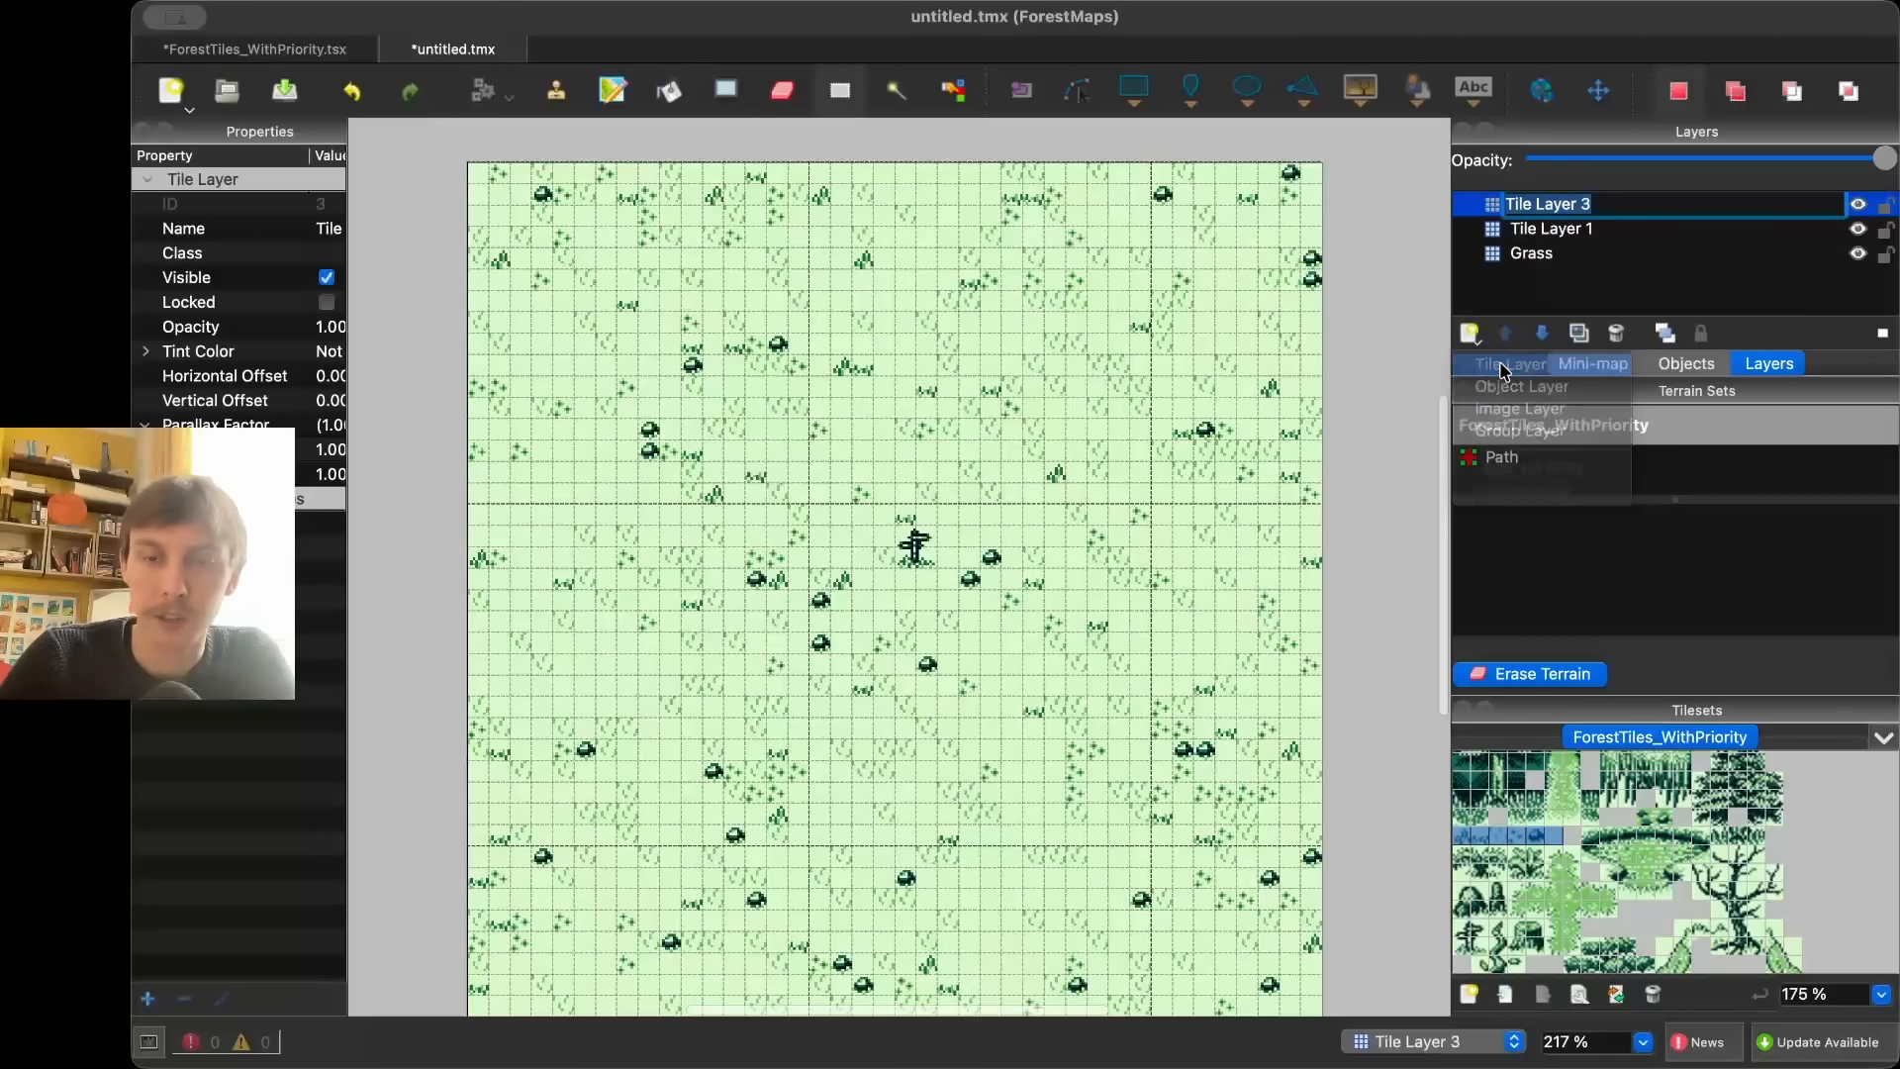
text(Tree)
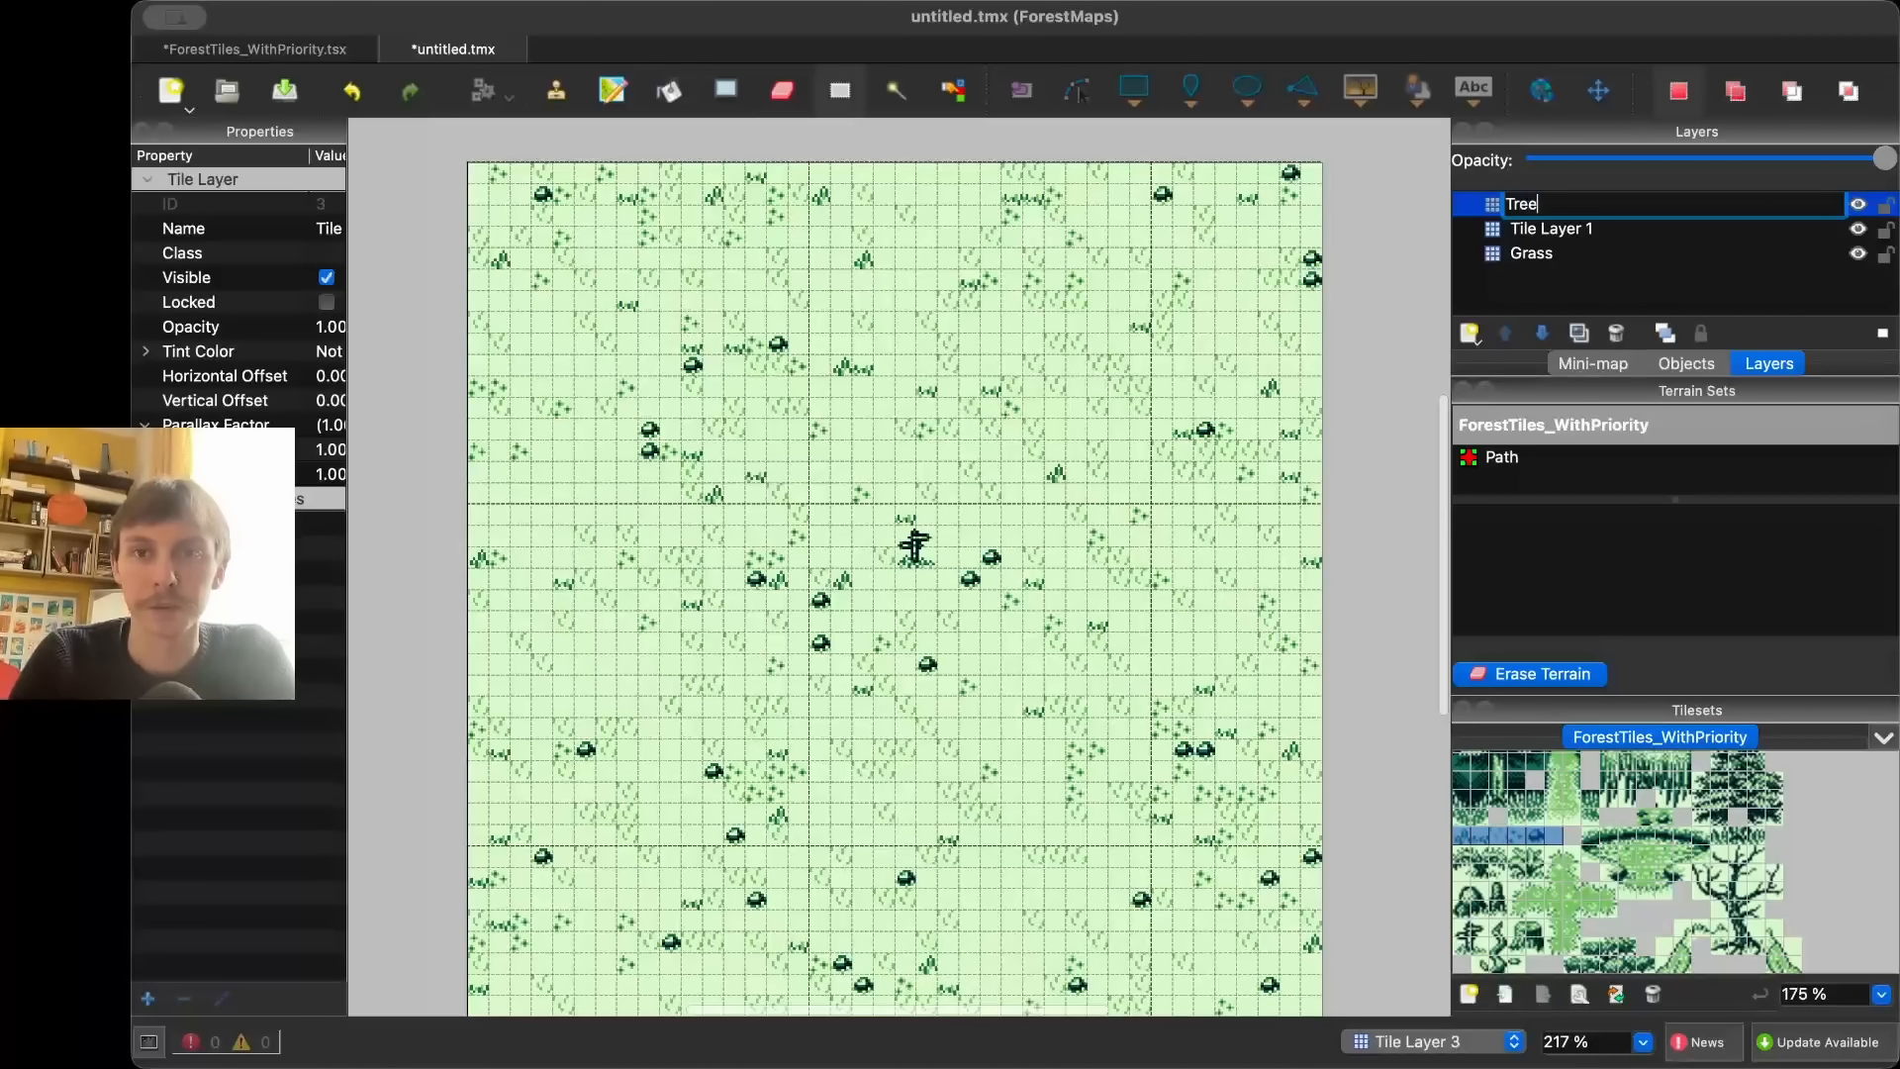
text(s)
key(Return)
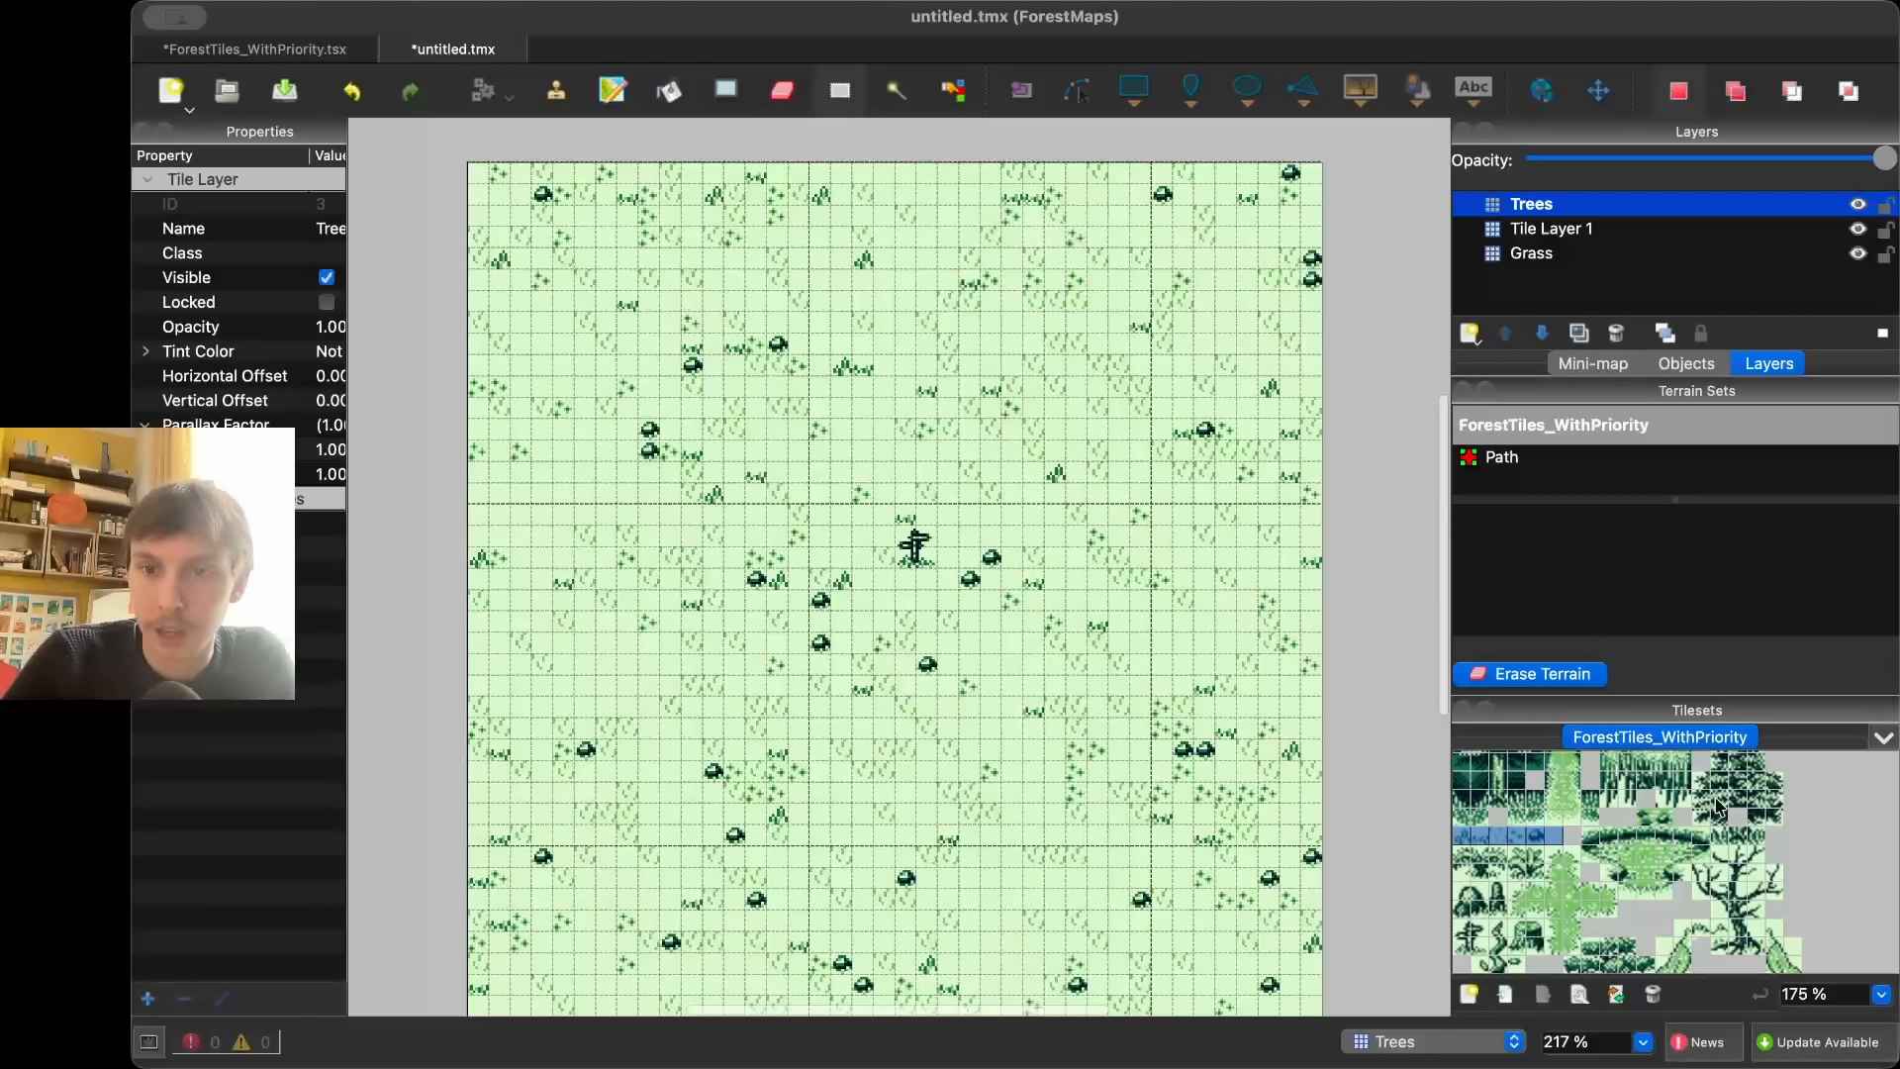
scroll(1706, 828, up, 2)
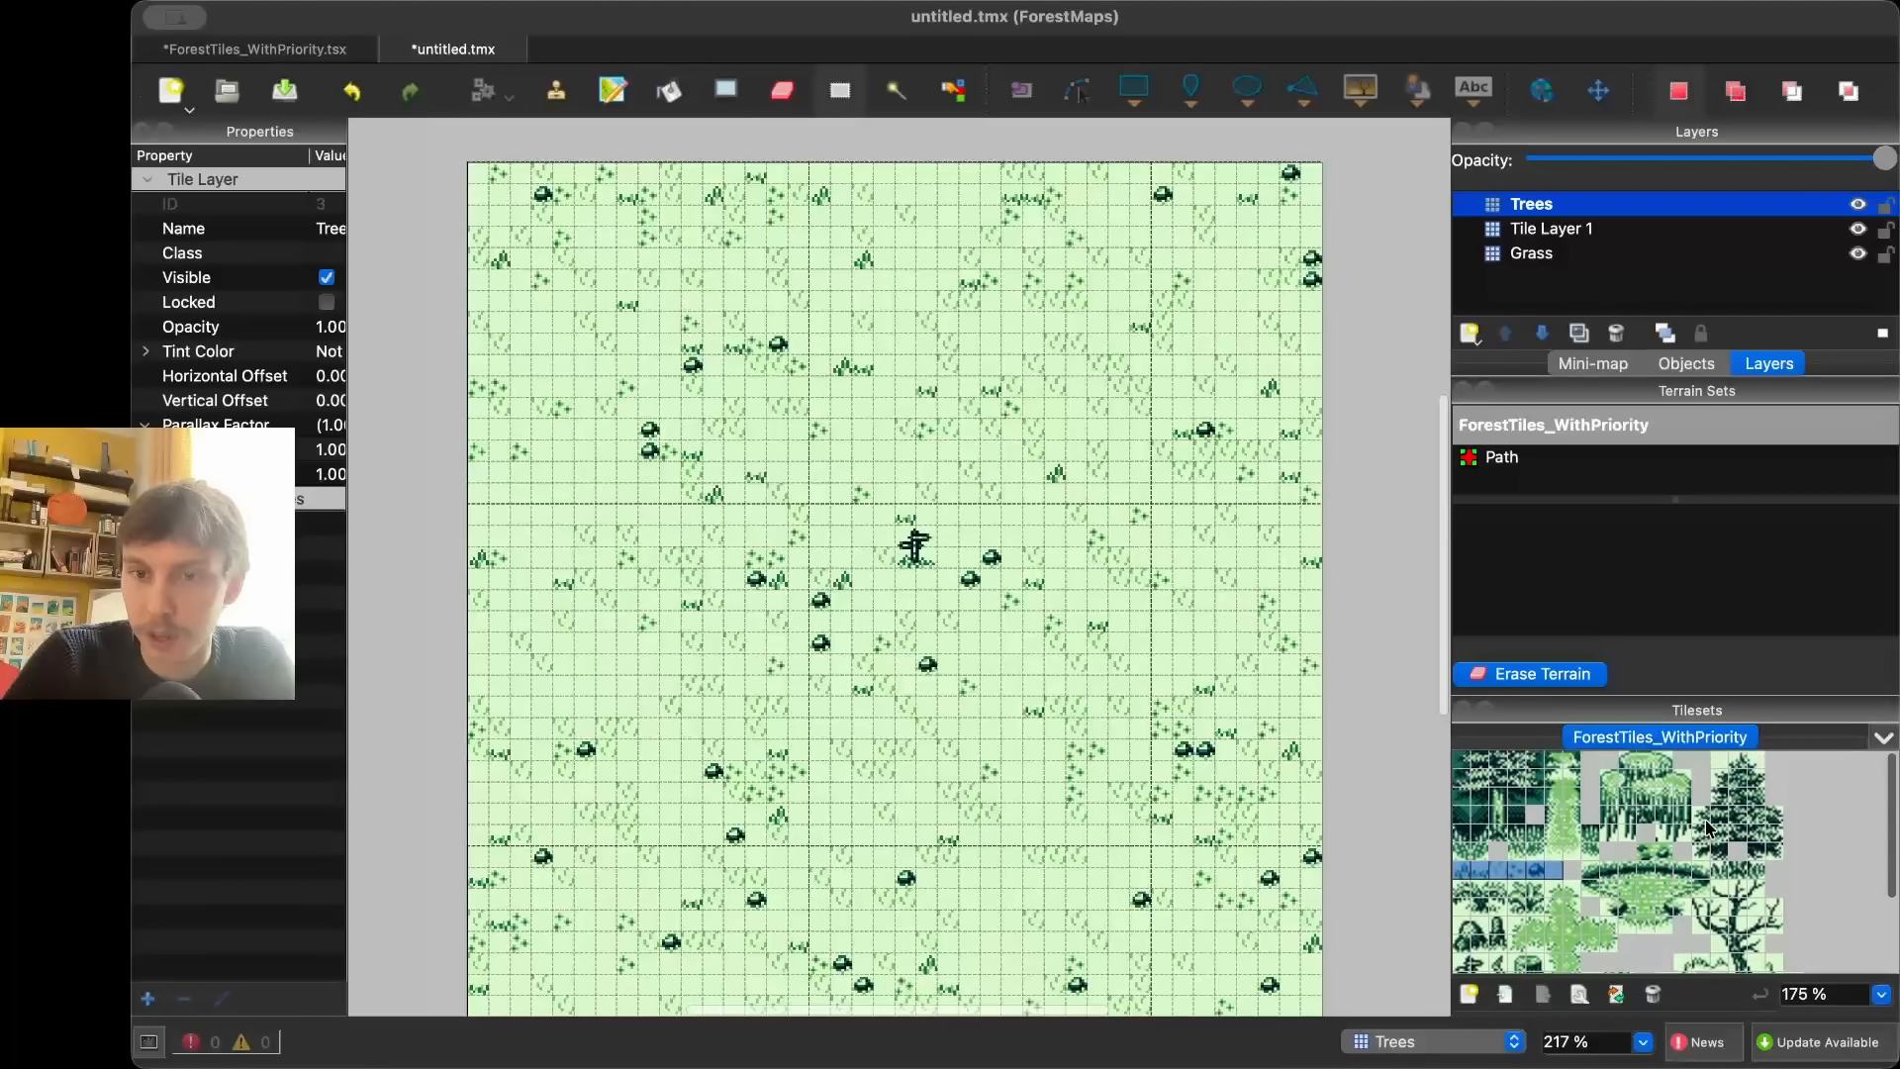
- Place four pine trees on the Trees layer, spread around the signpost
drag(1717, 877, 1774, 771)
drag(1697, 851, 1698, 817)
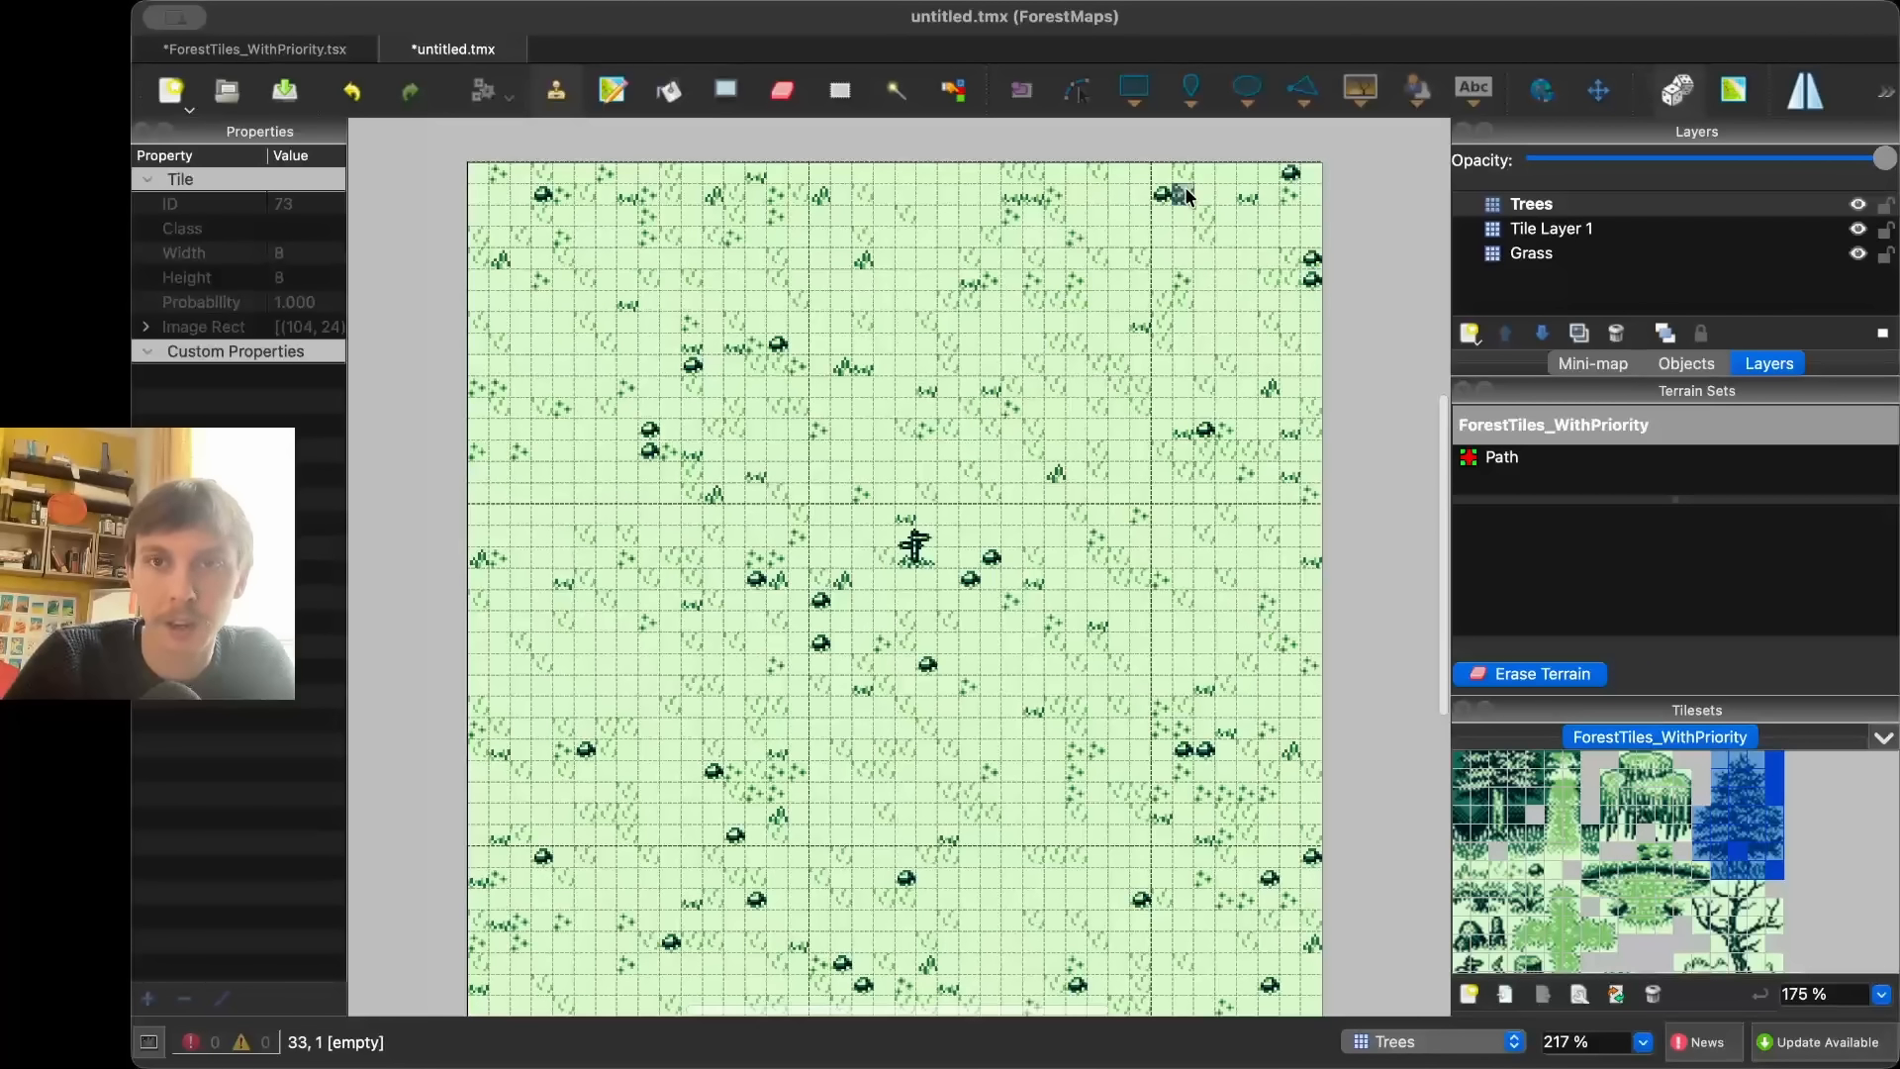
click(1094, 391)
click(719, 481)
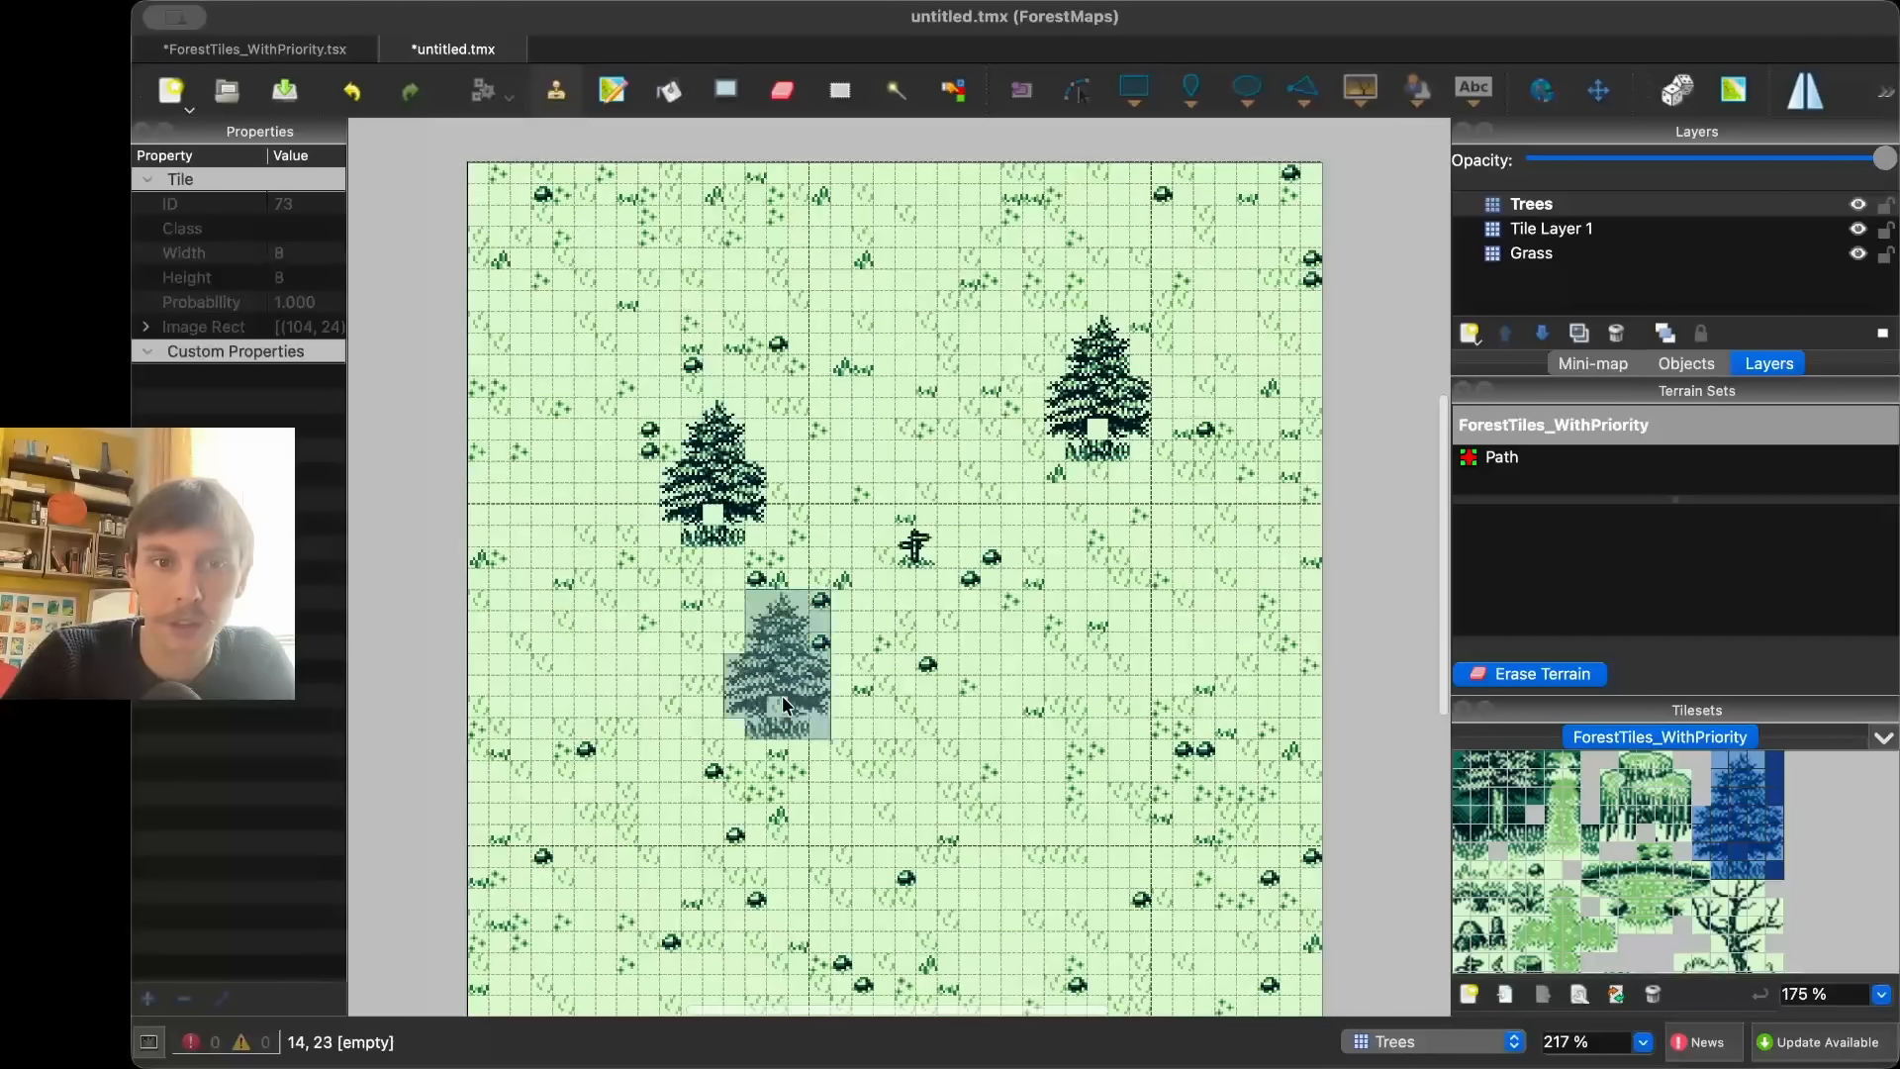
click(1062, 716)
click(715, 797)
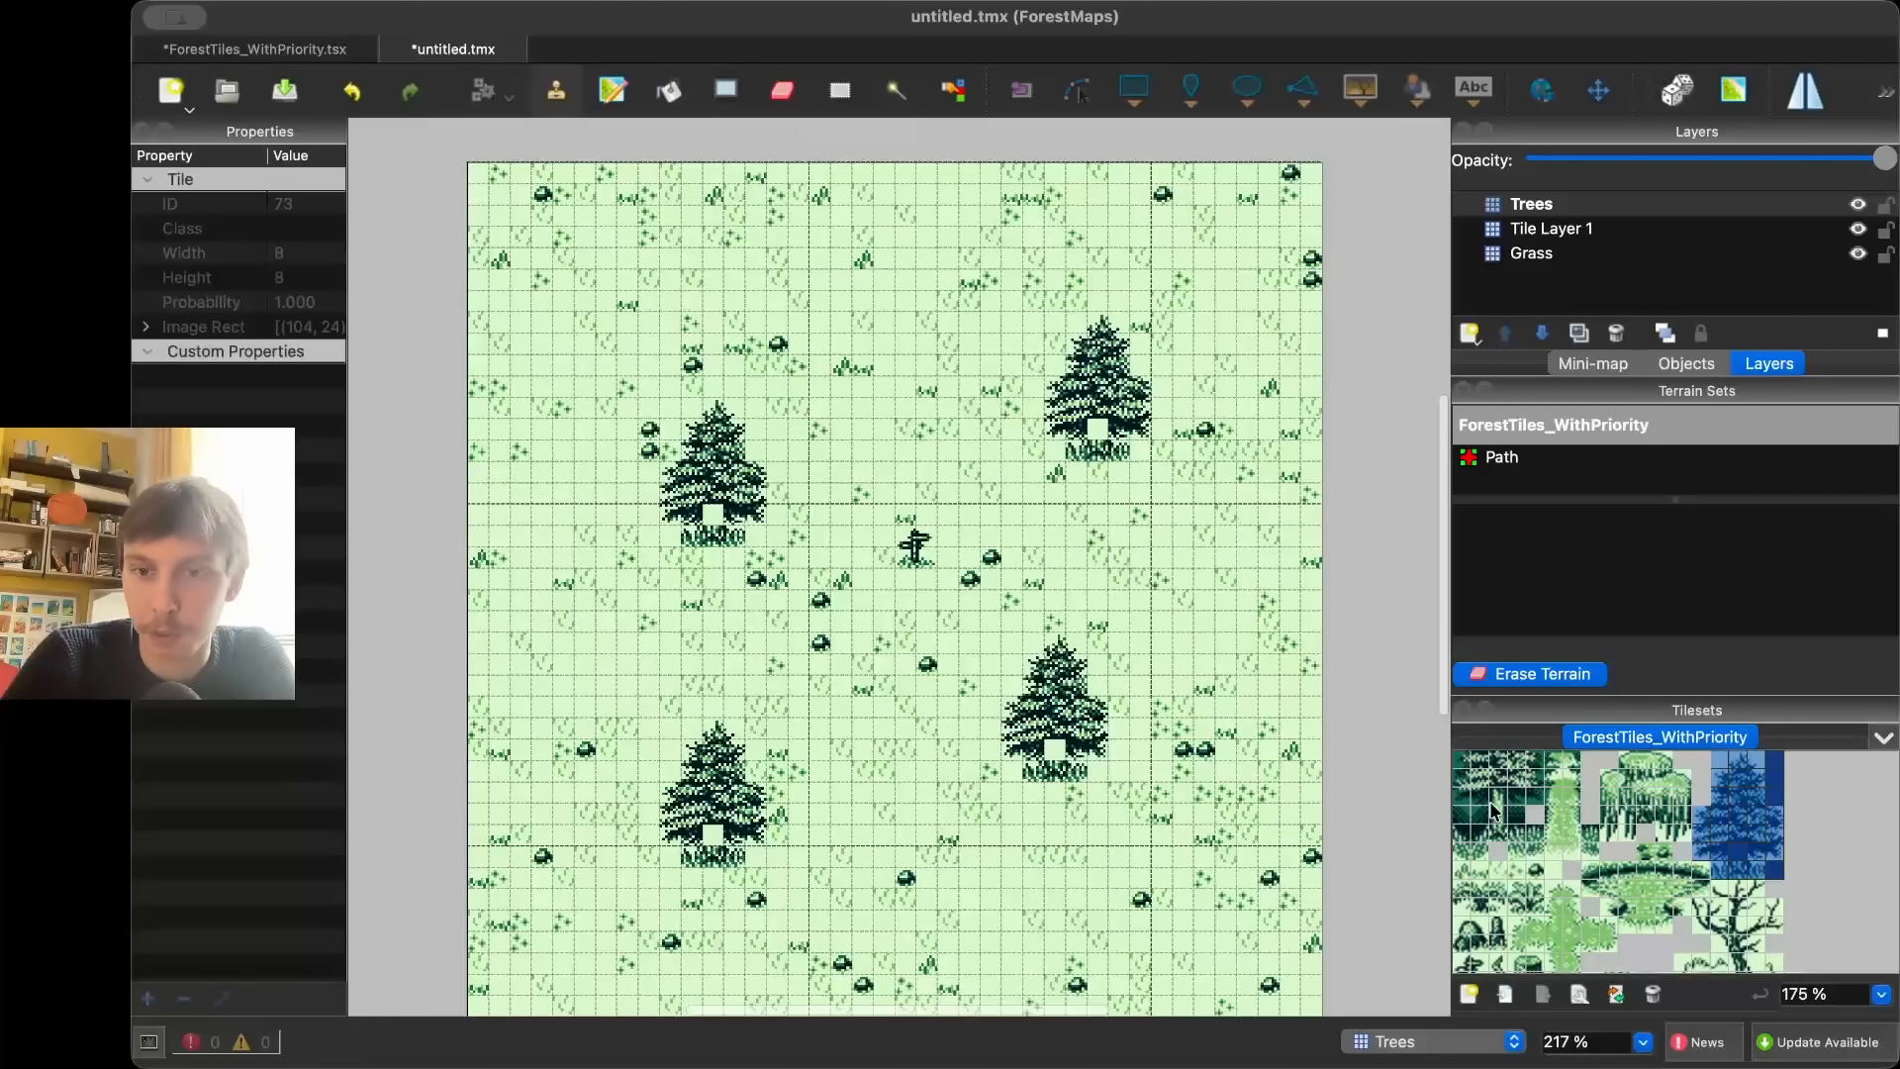
- Fill the trunk gap of each of the four pine trees with the tree trunk tile
click(1500, 818)
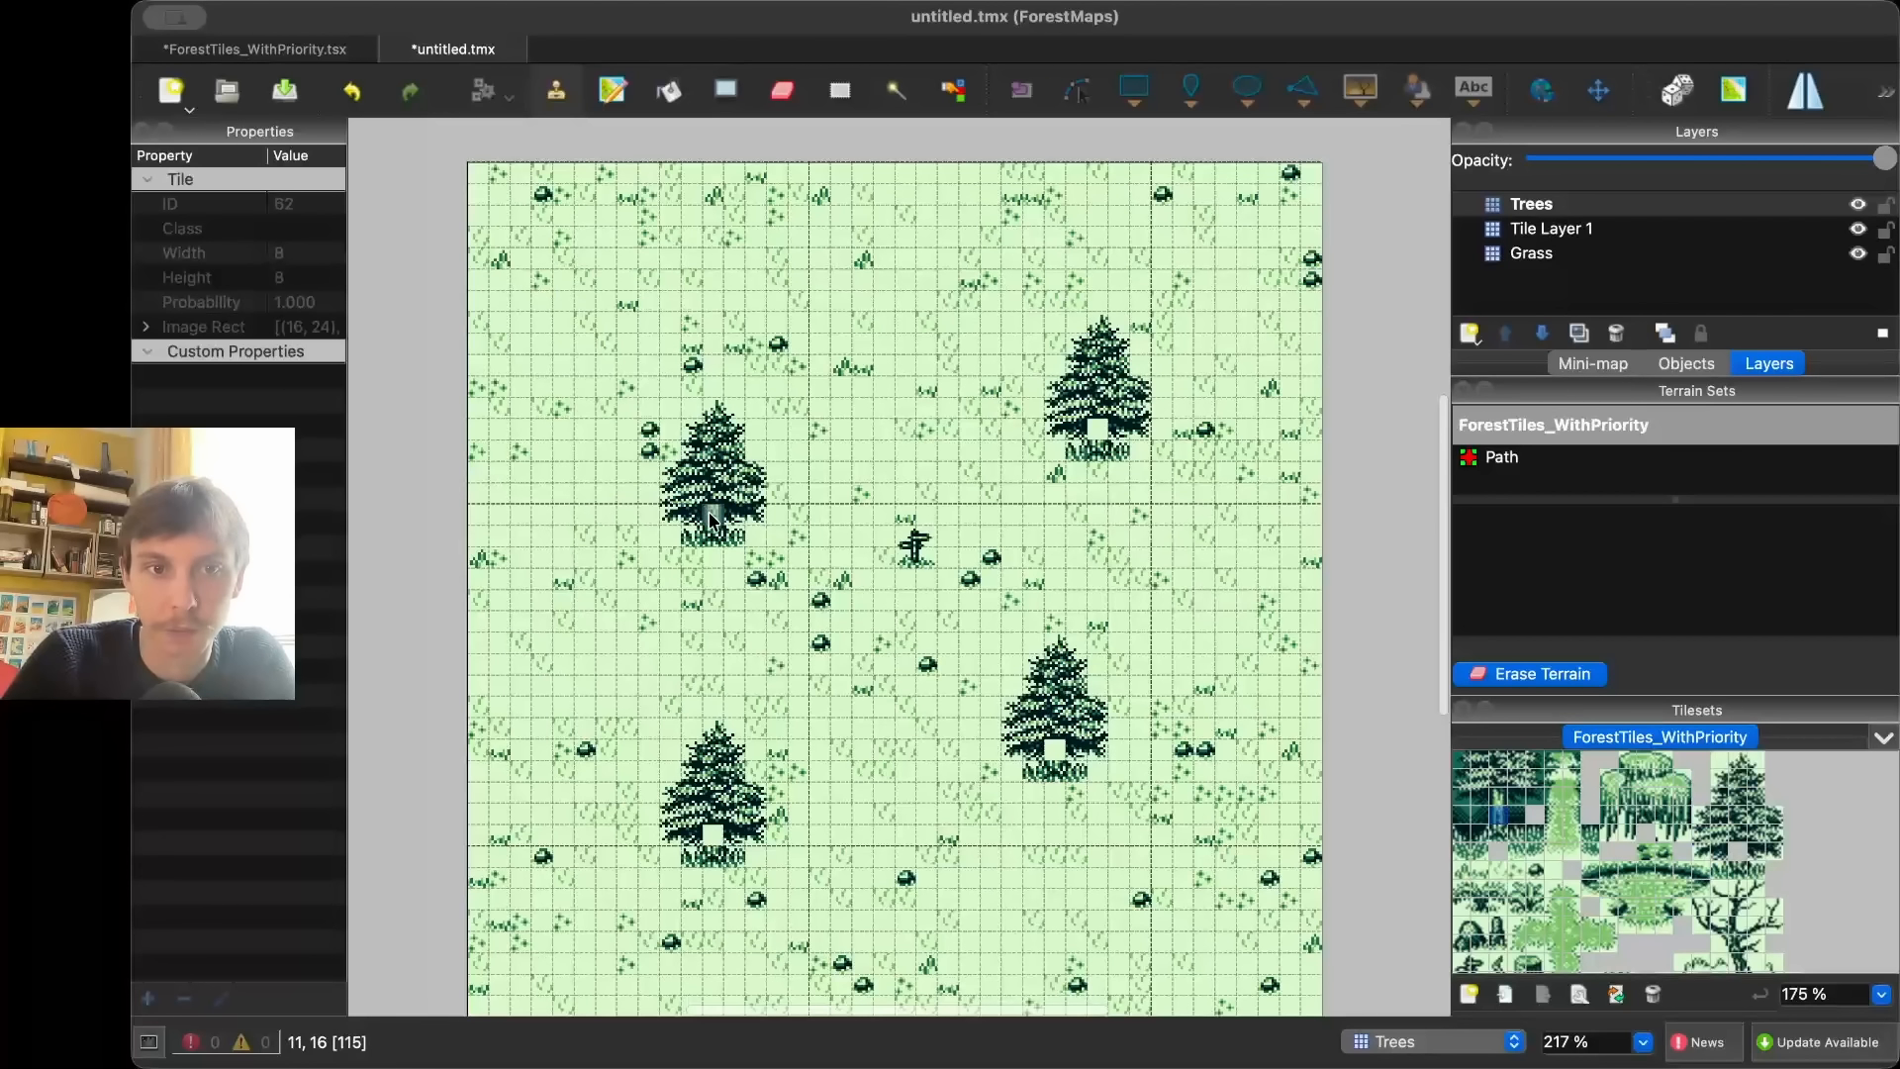
click(1098, 429)
click(1055, 748)
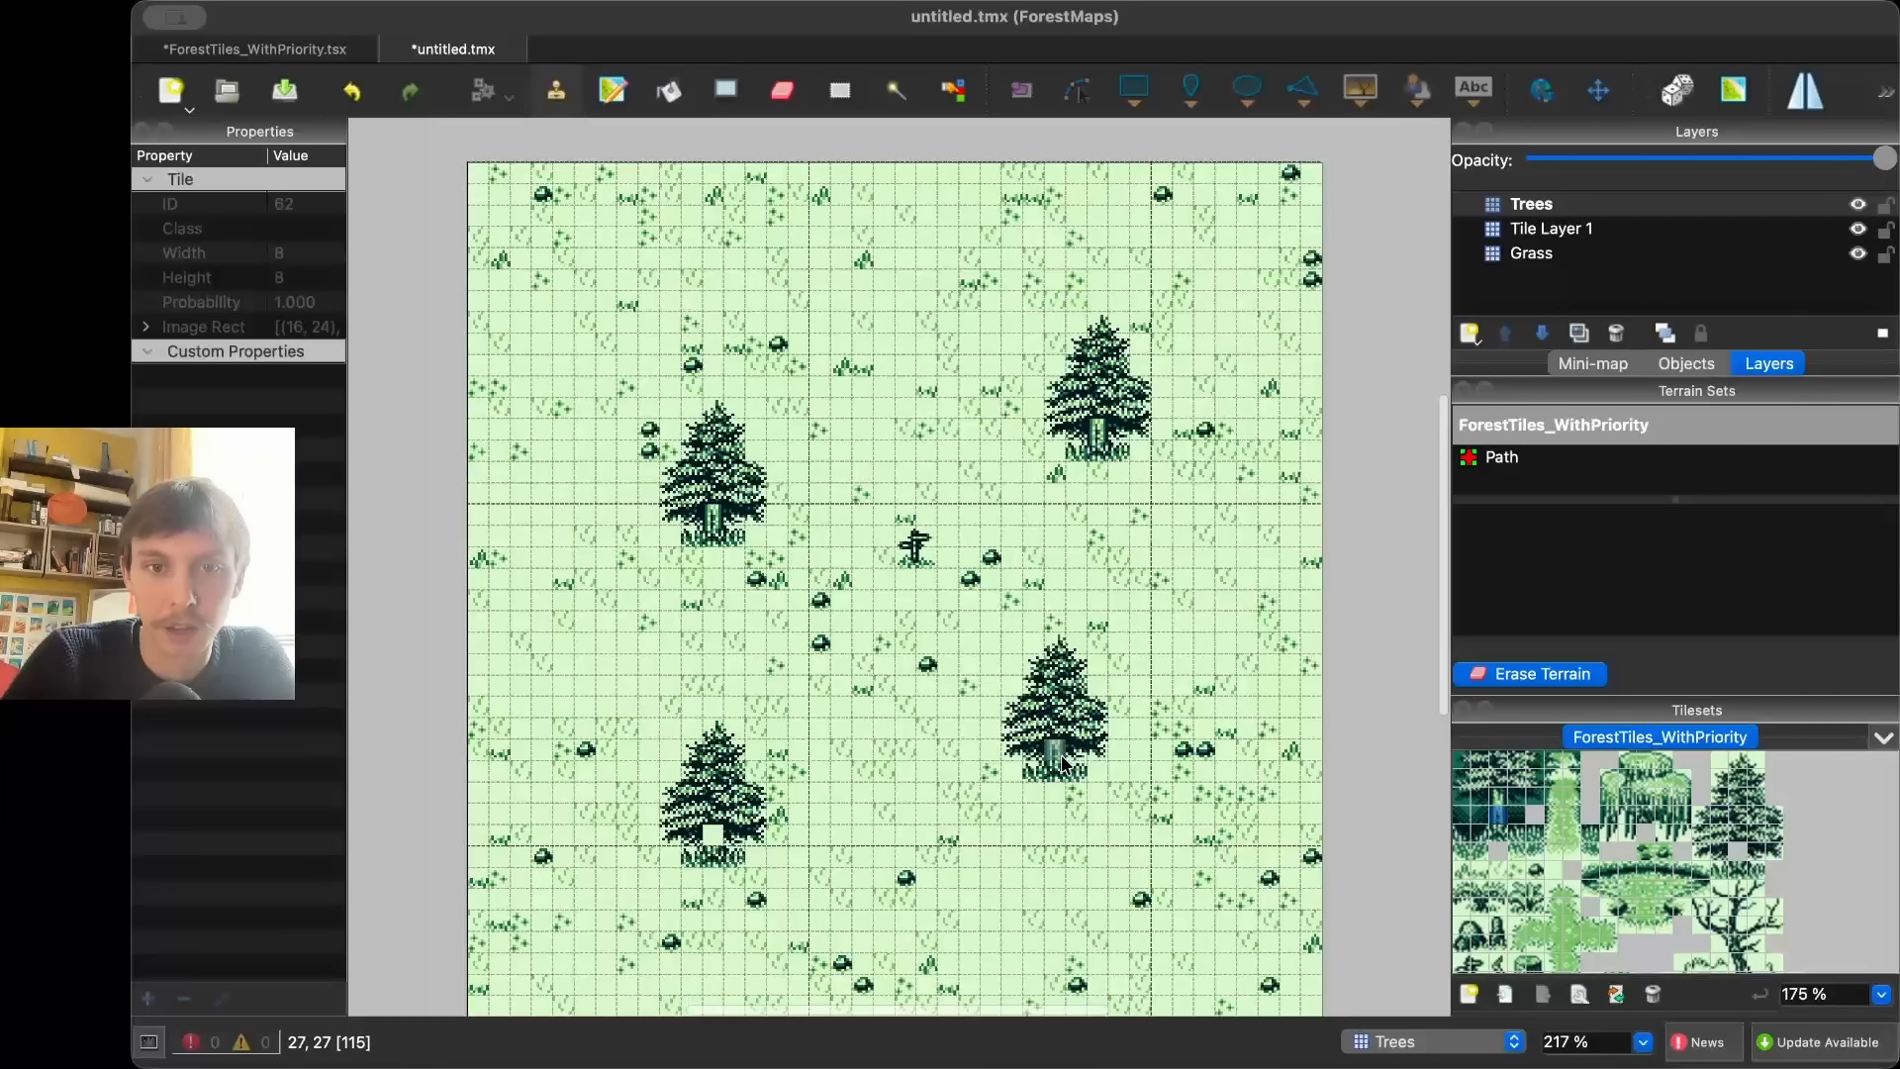
click(712, 834)
- Place a willow tree on the Trees layer above the signpost and fill the gap at its trunk base
scroll(1647, 842, down, 1)
scroll(1647, 841, up, 1)
drag(1603, 763, 1690, 841)
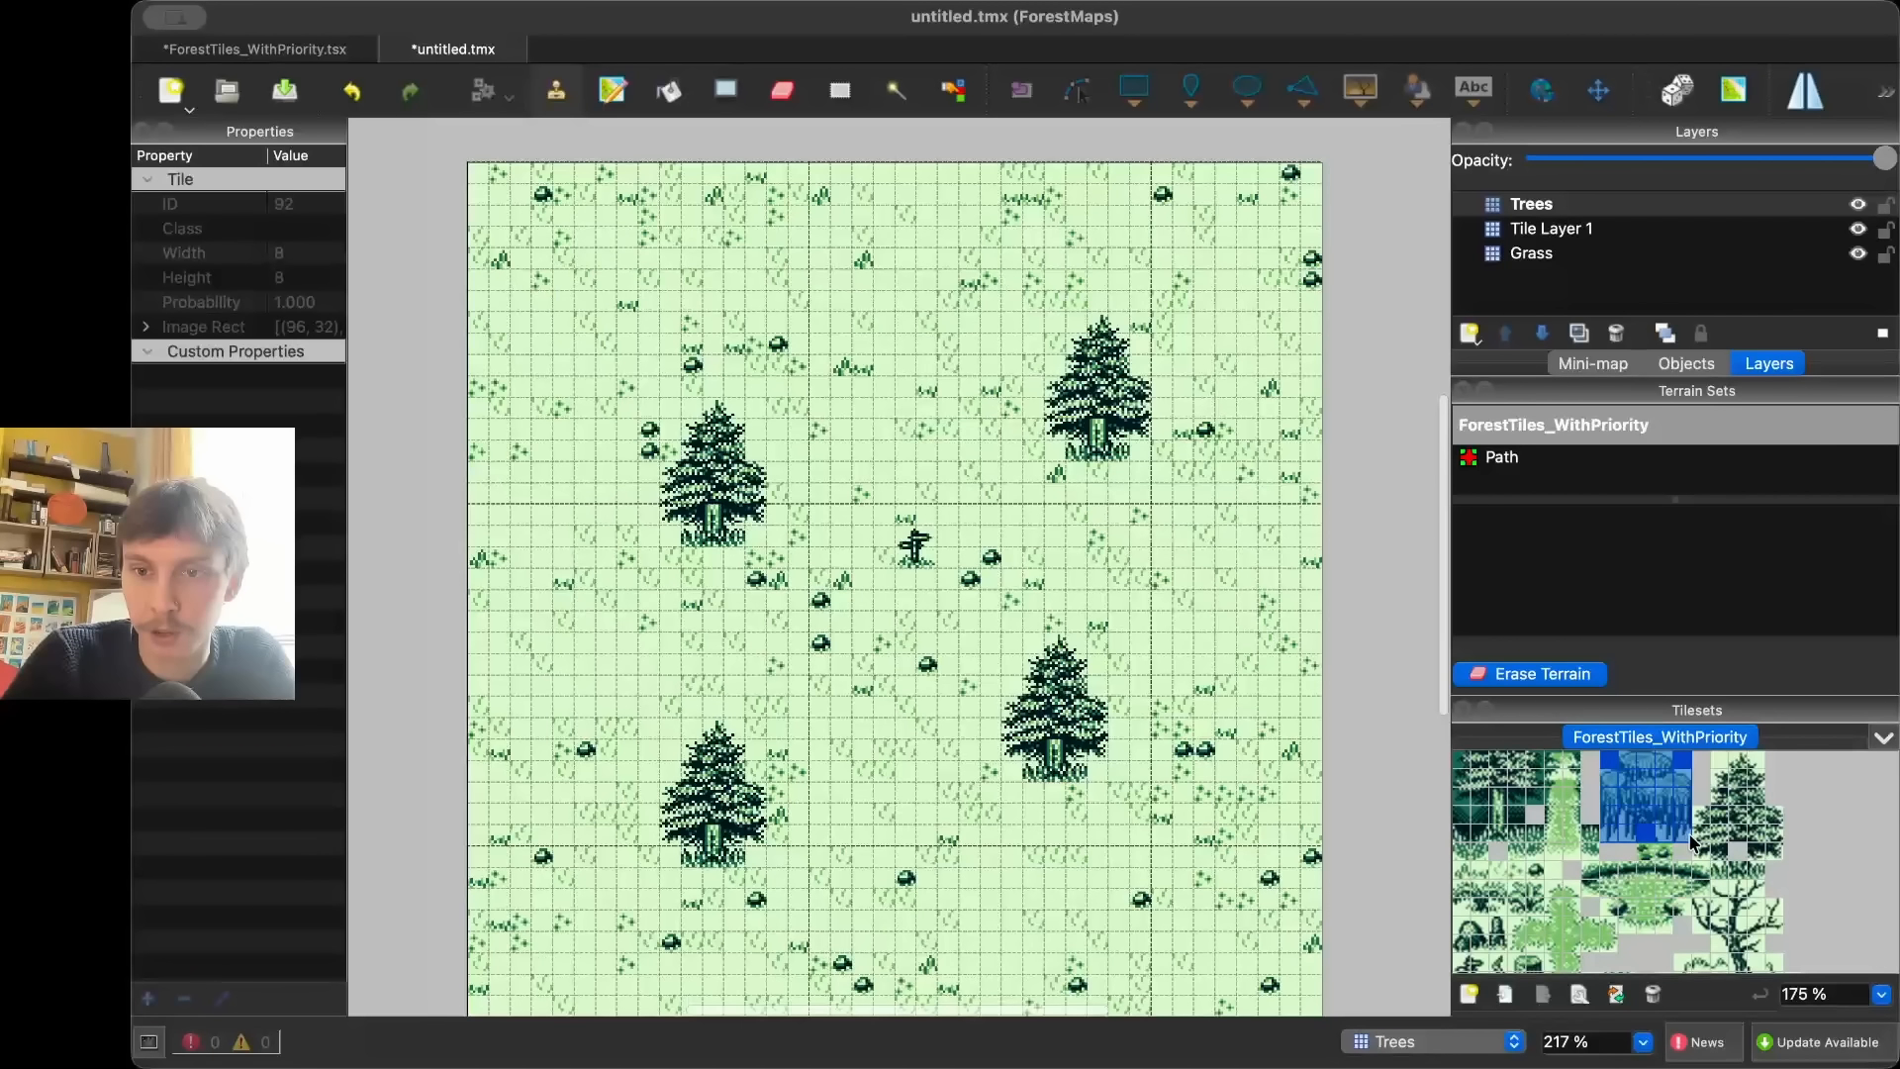
click(948, 303)
drag(1500, 793, 1500, 839)
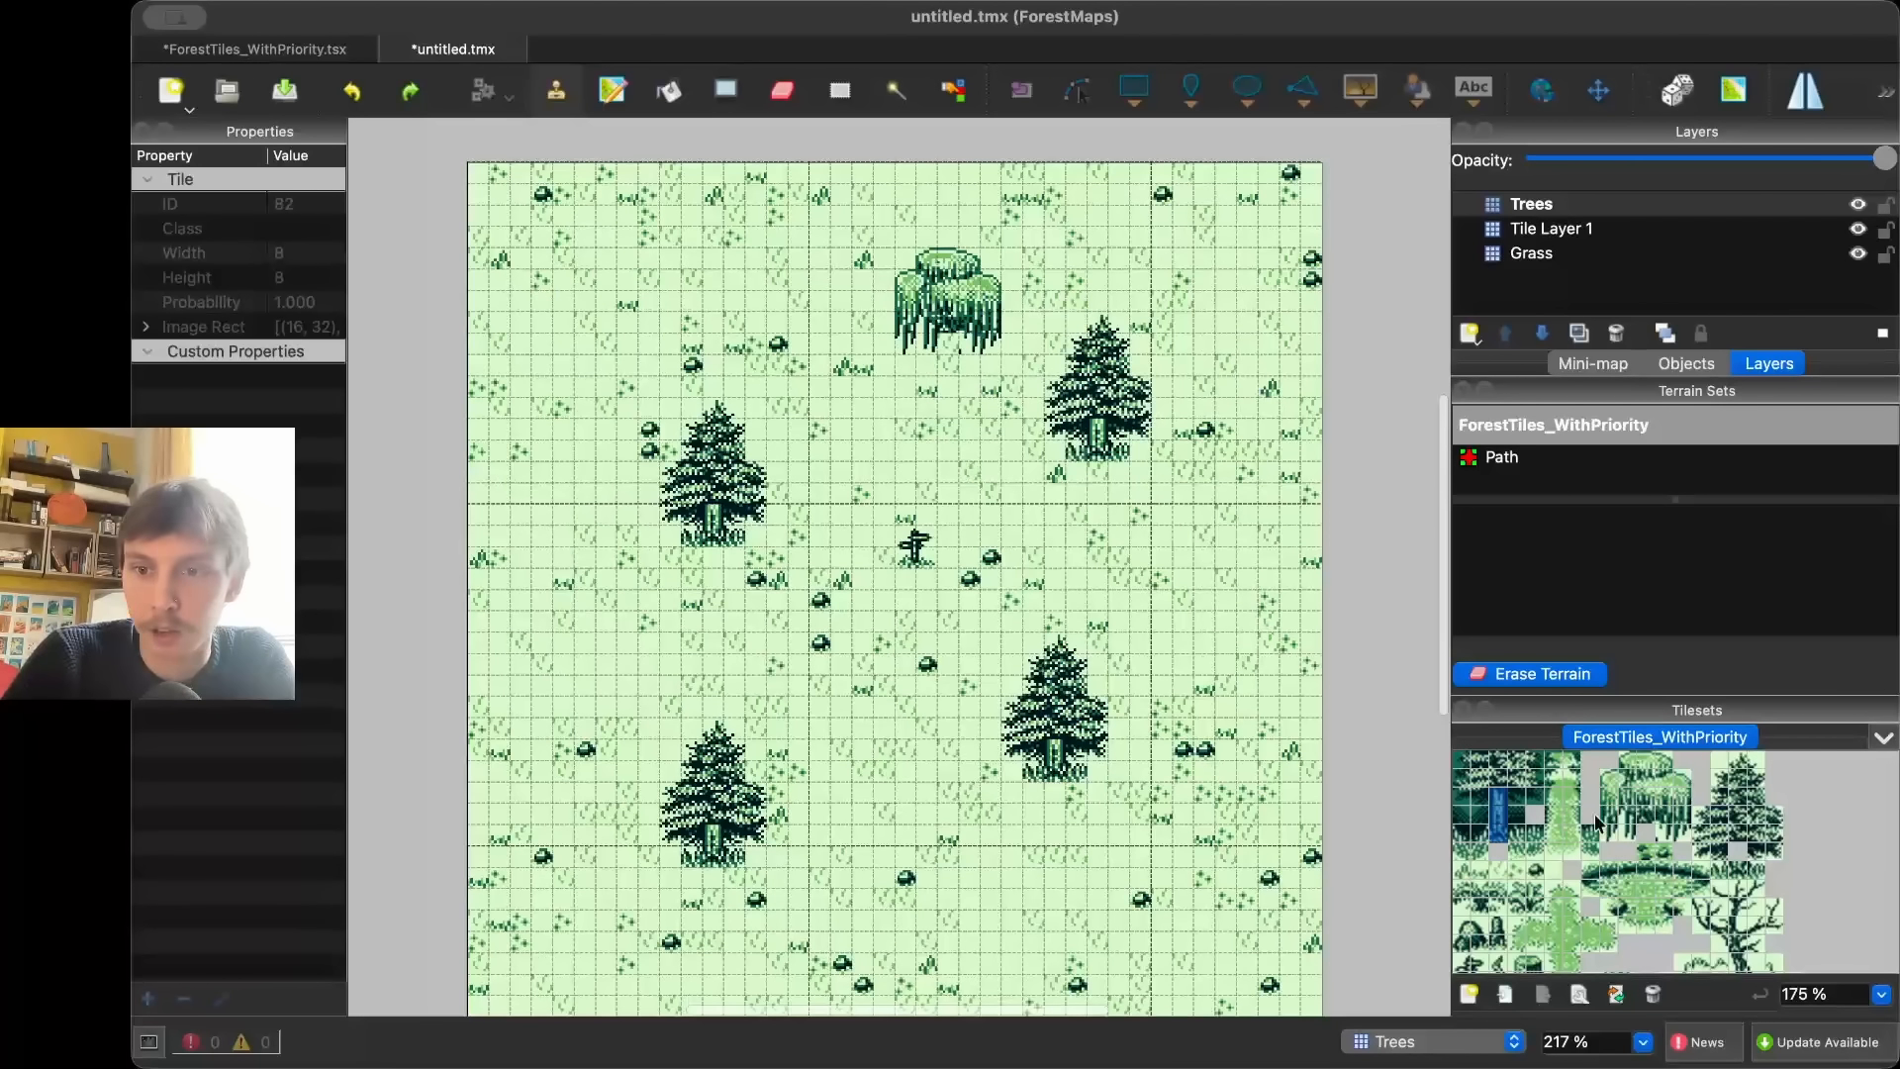
click(1738, 870)
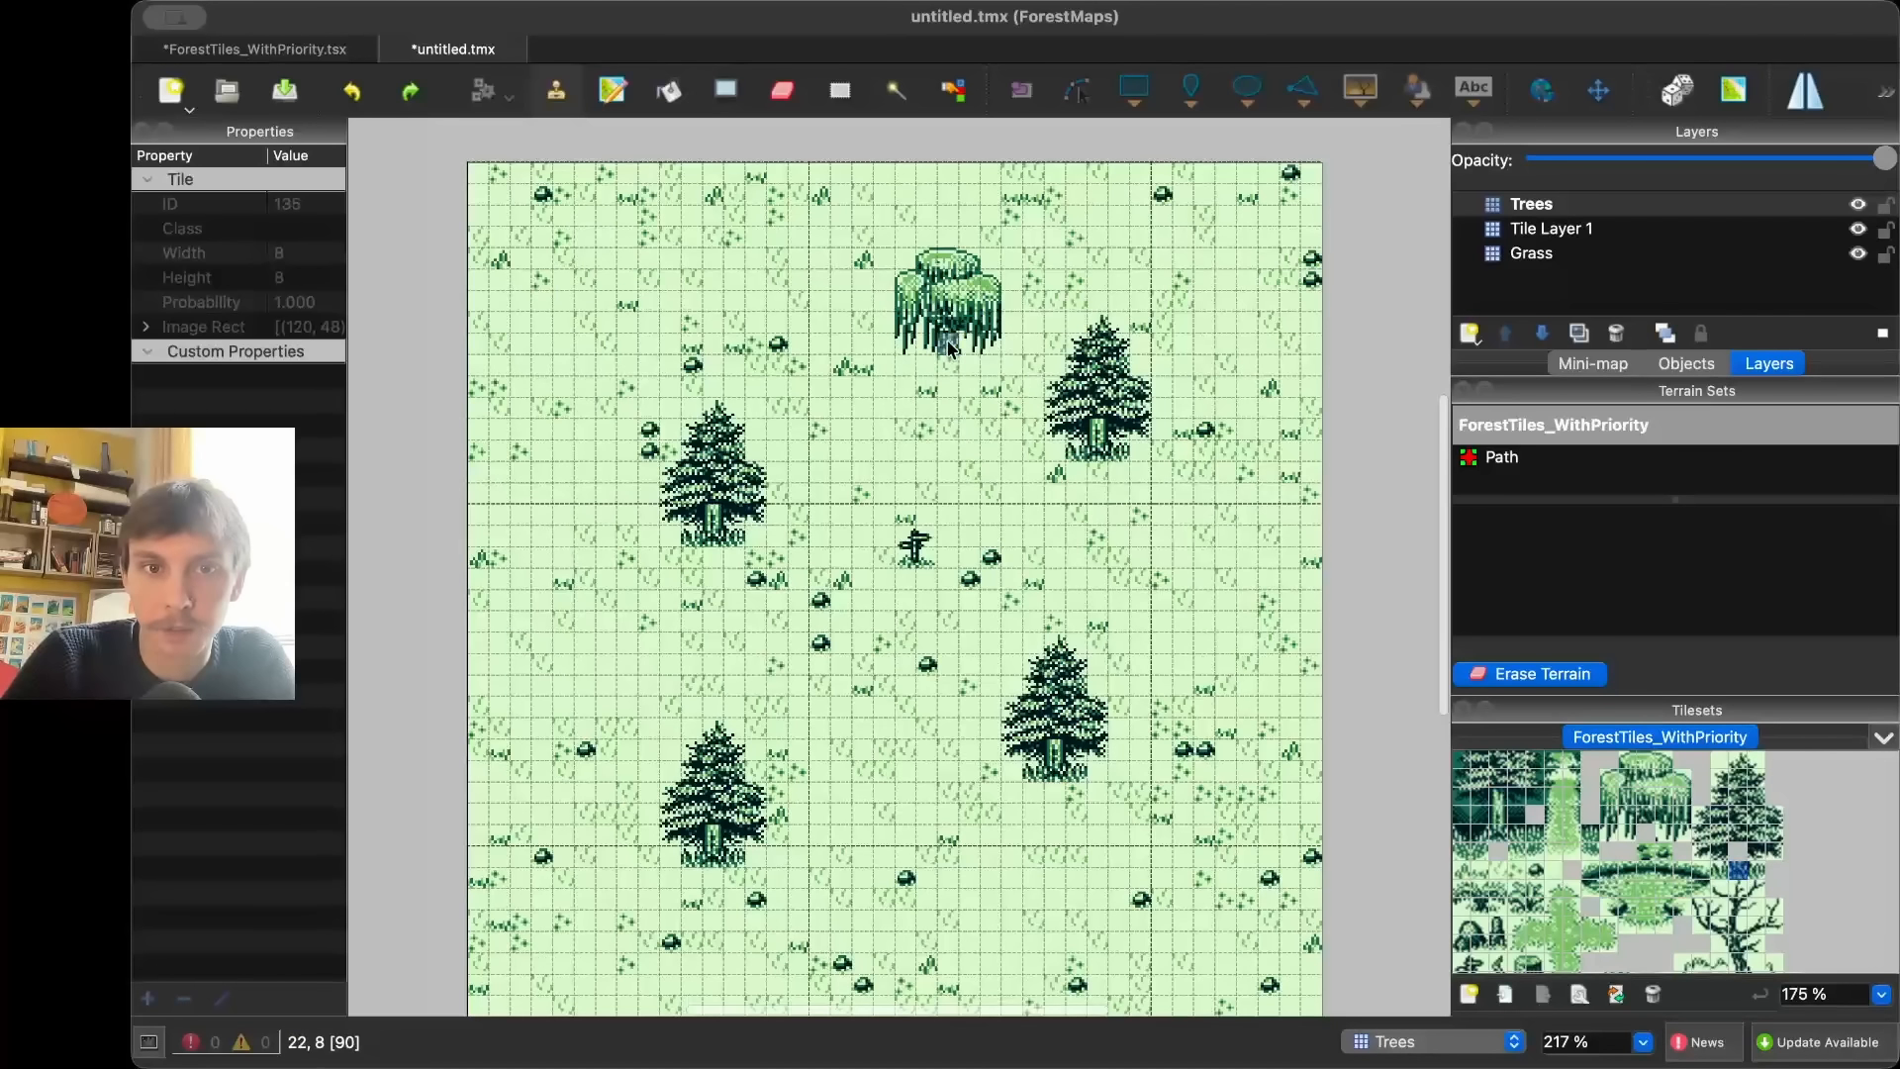
scroll(934, 431, up, 5)
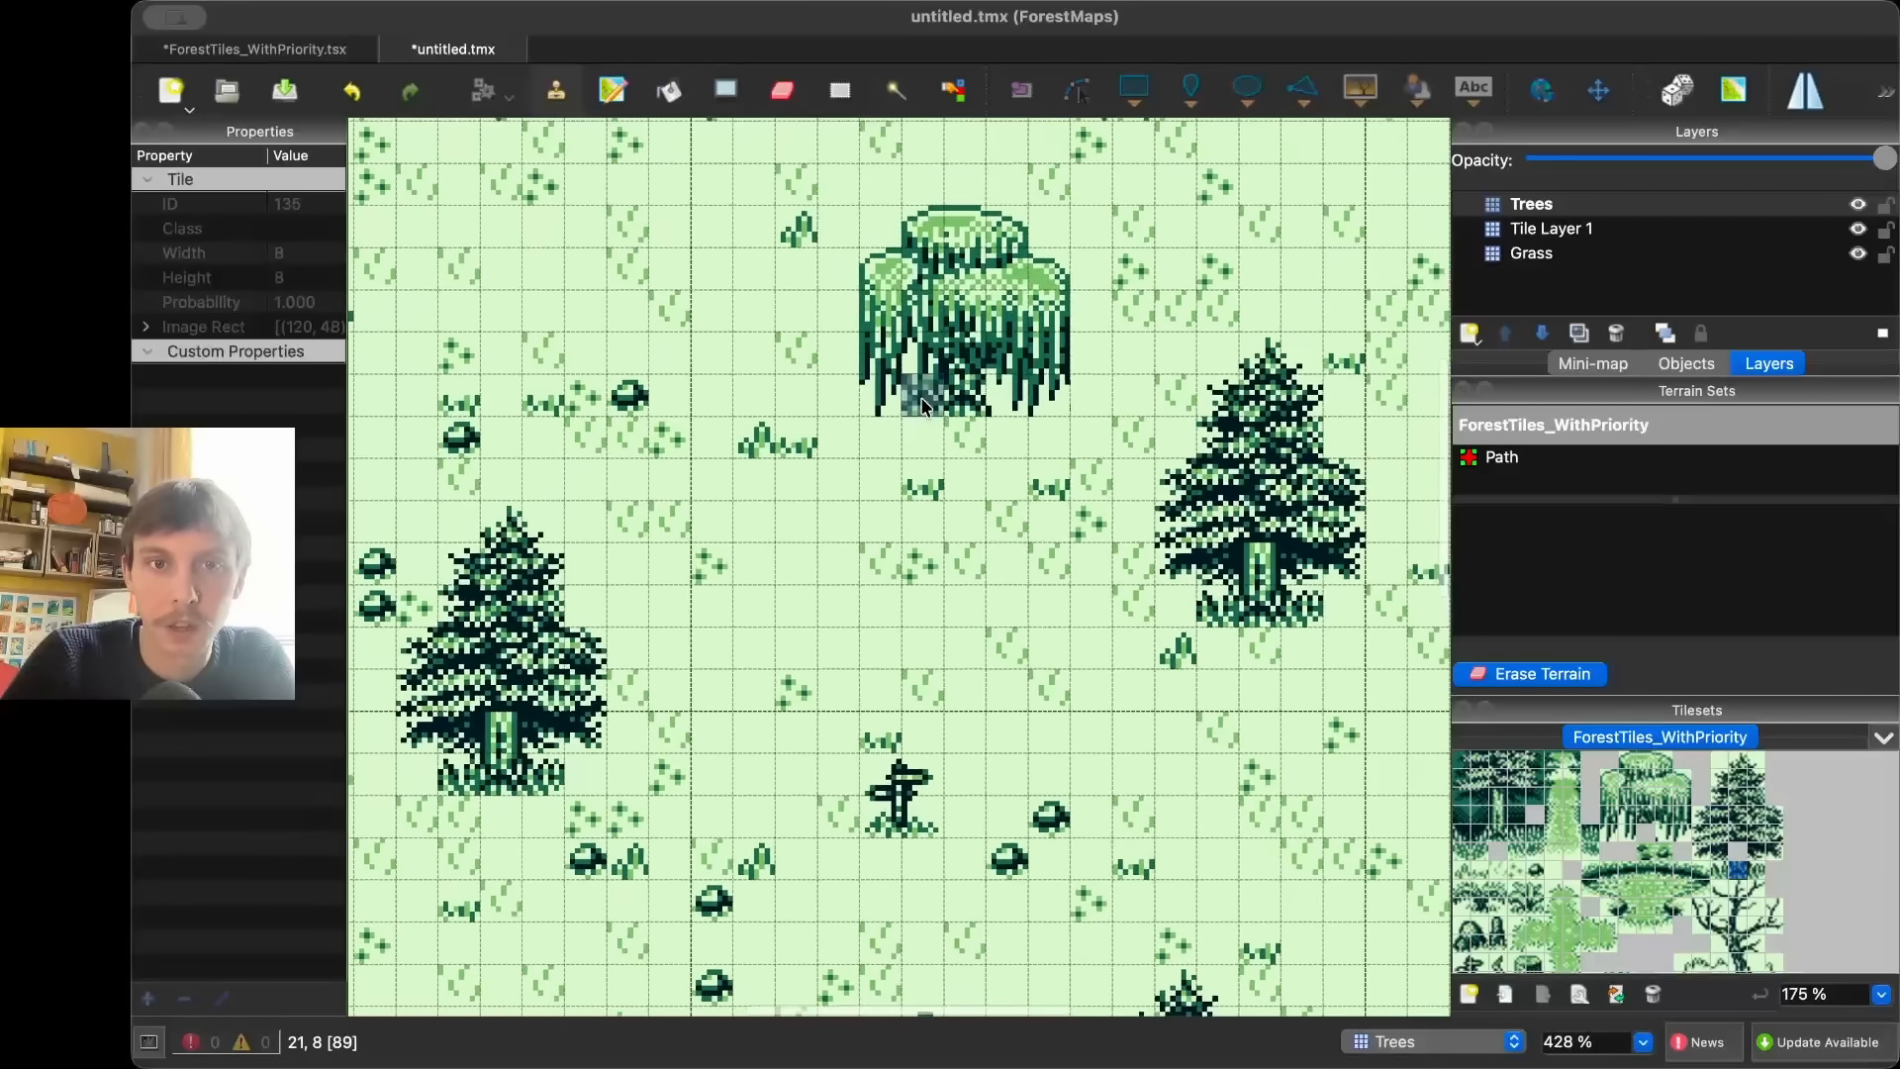
scroll(918, 447, down, 3)
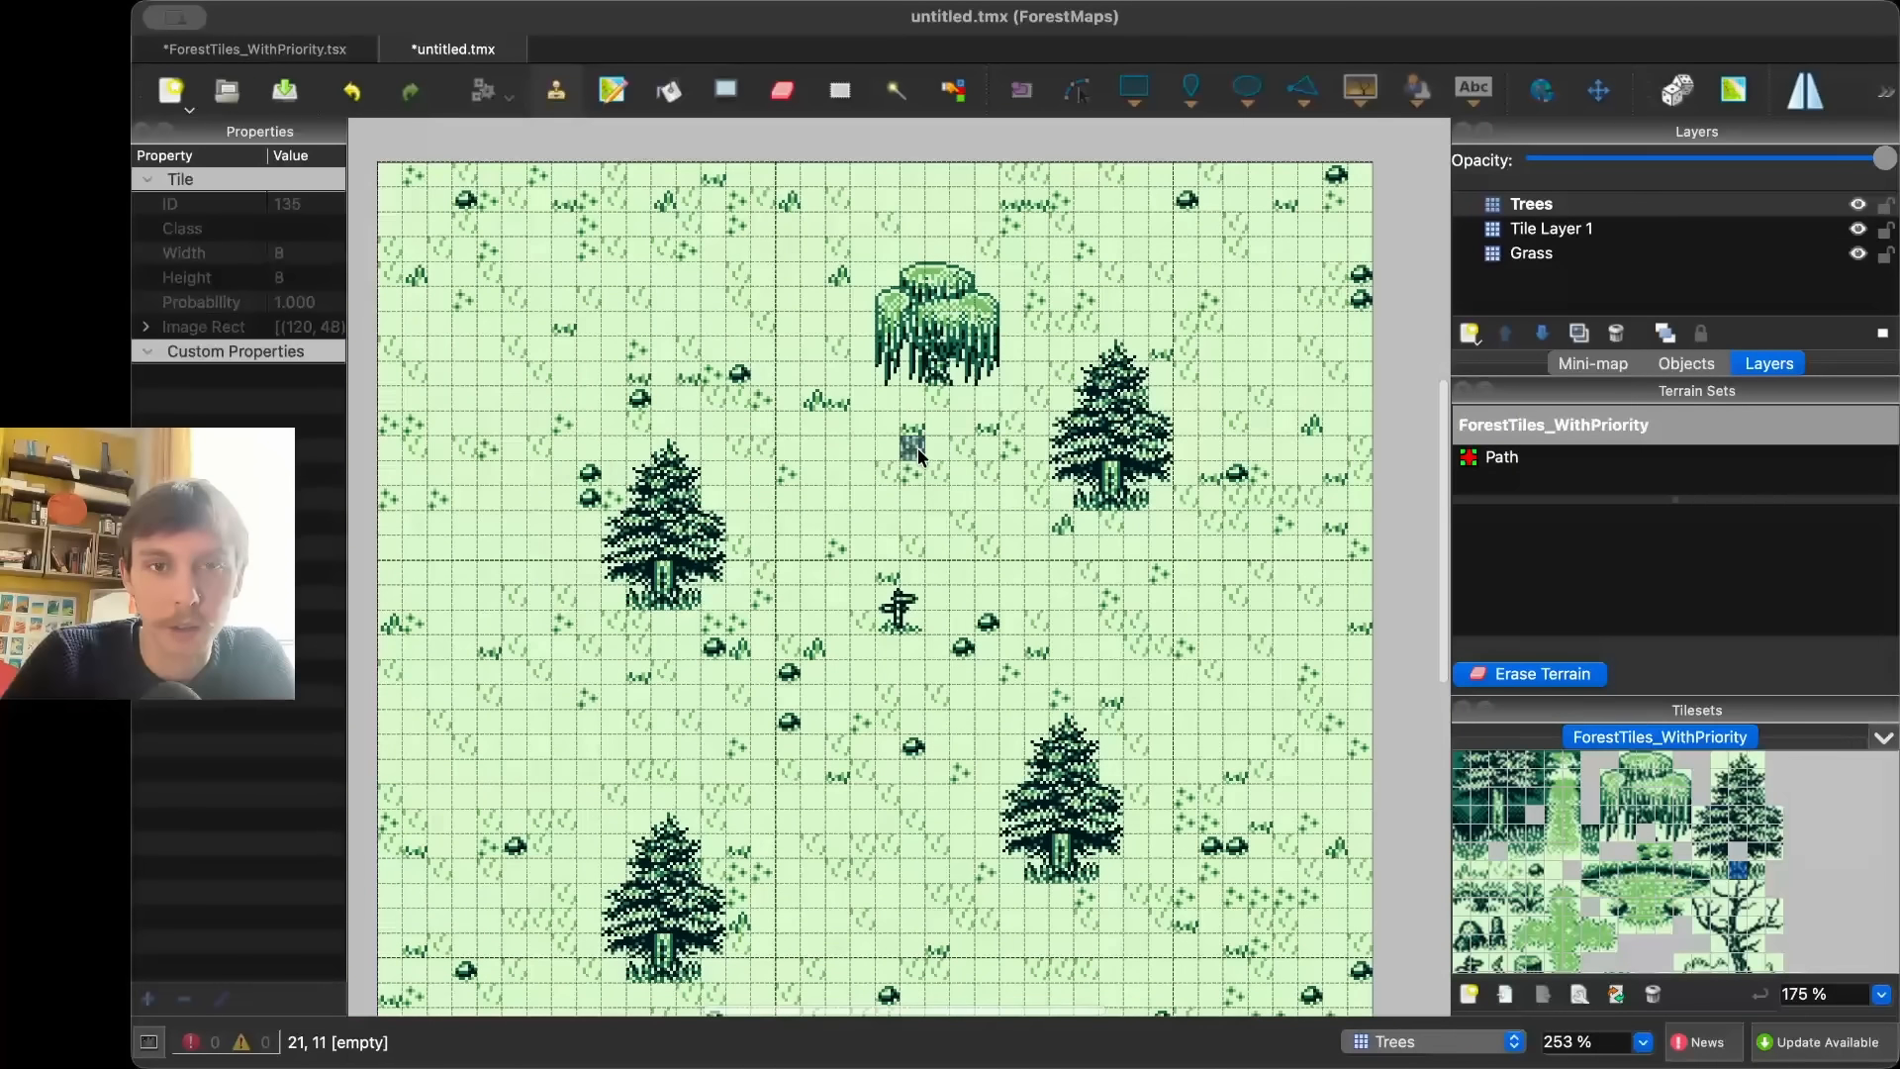
- Pick the tree stump tiles and add a new tile layer named Extras above Trees
scroll(1600, 842, down, 3)
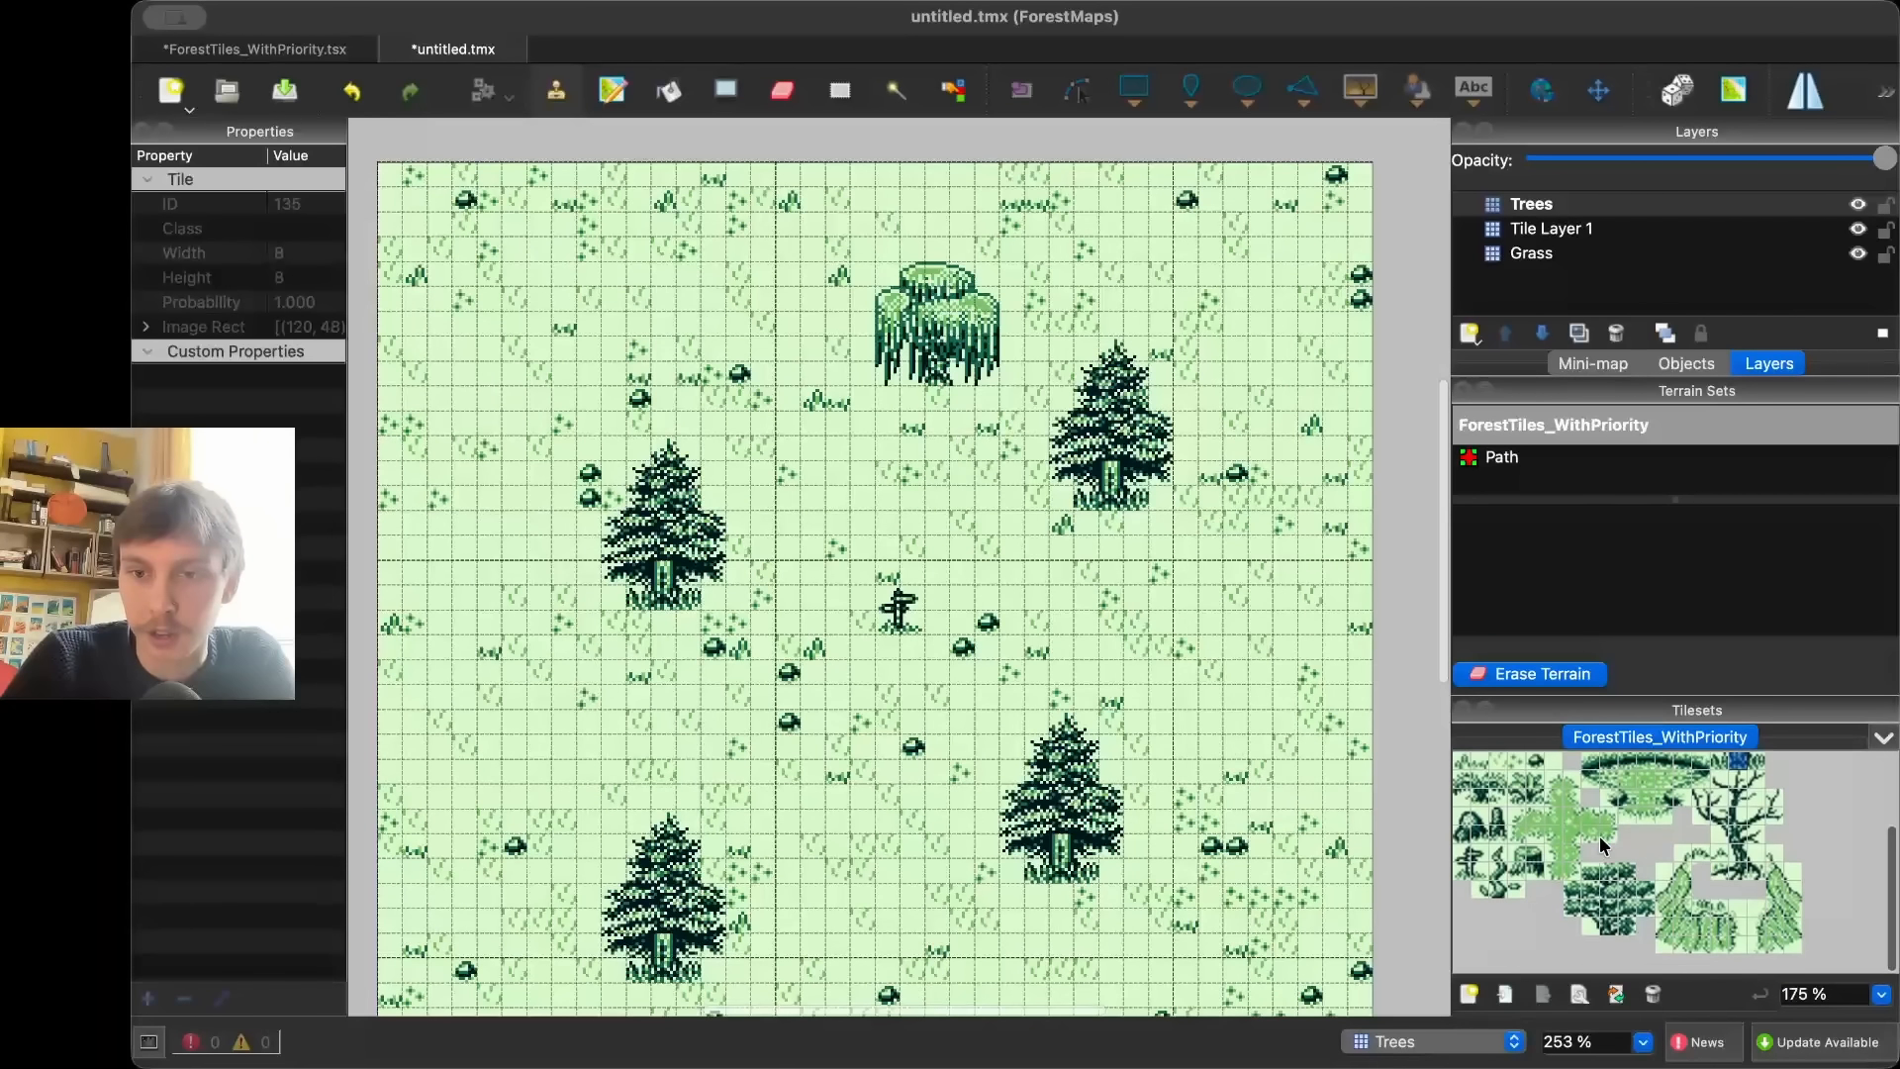
scroll(1604, 842, up, 2)
click(1531, 908)
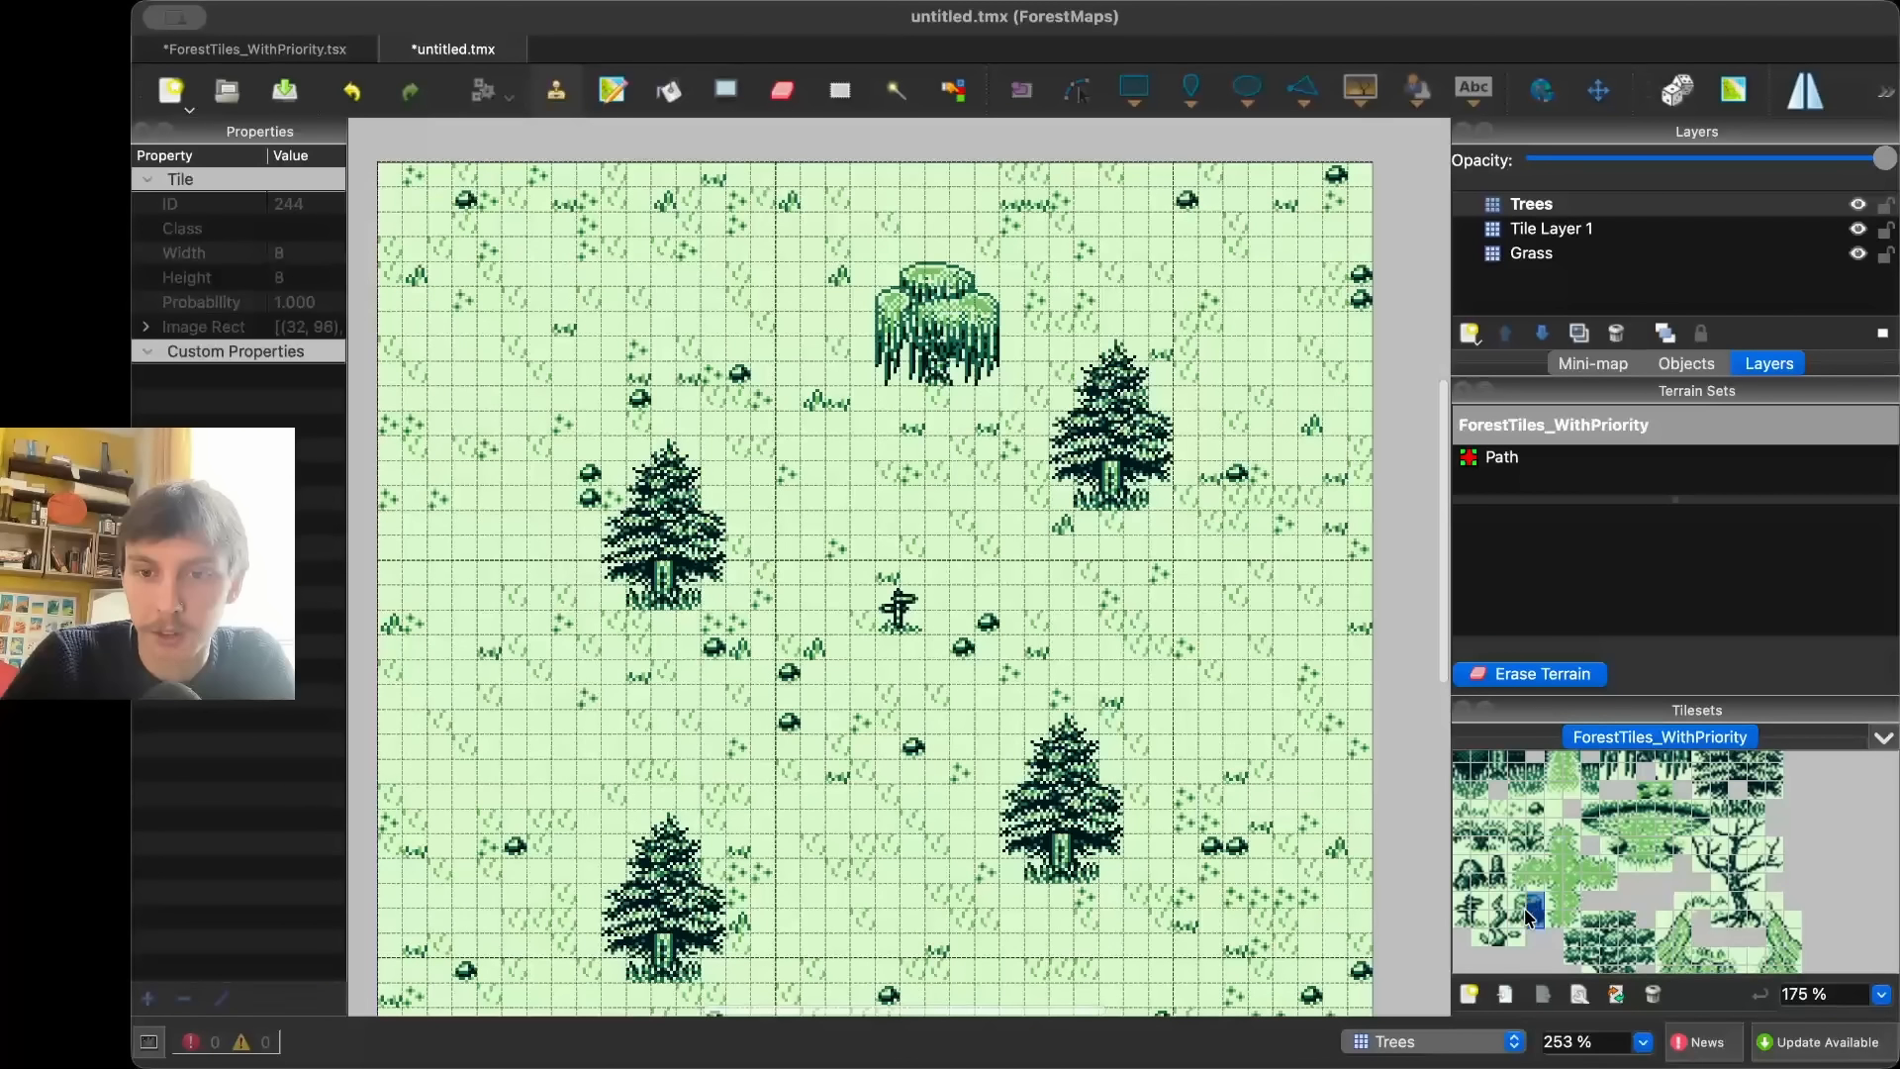
drag(1531, 916, 1517, 913)
click(1472, 336)
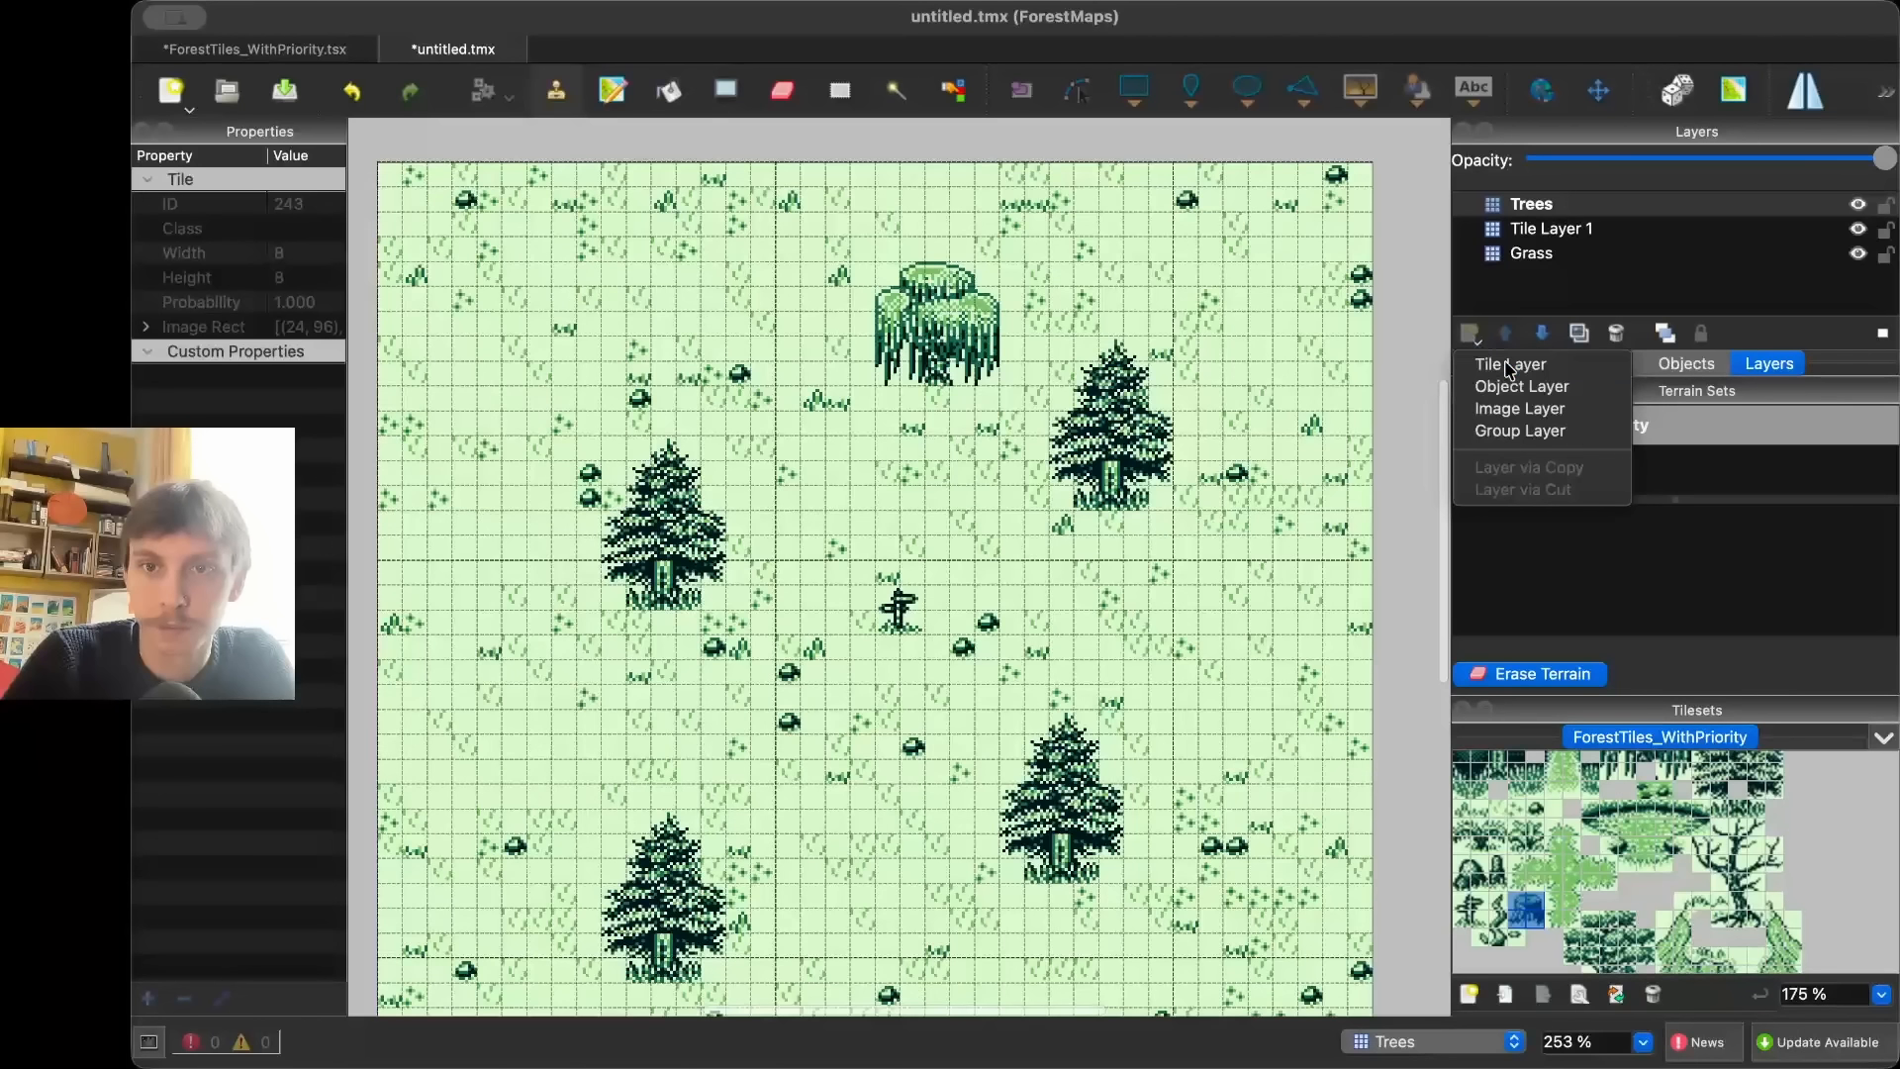
click(1504, 363)
text(Extra)
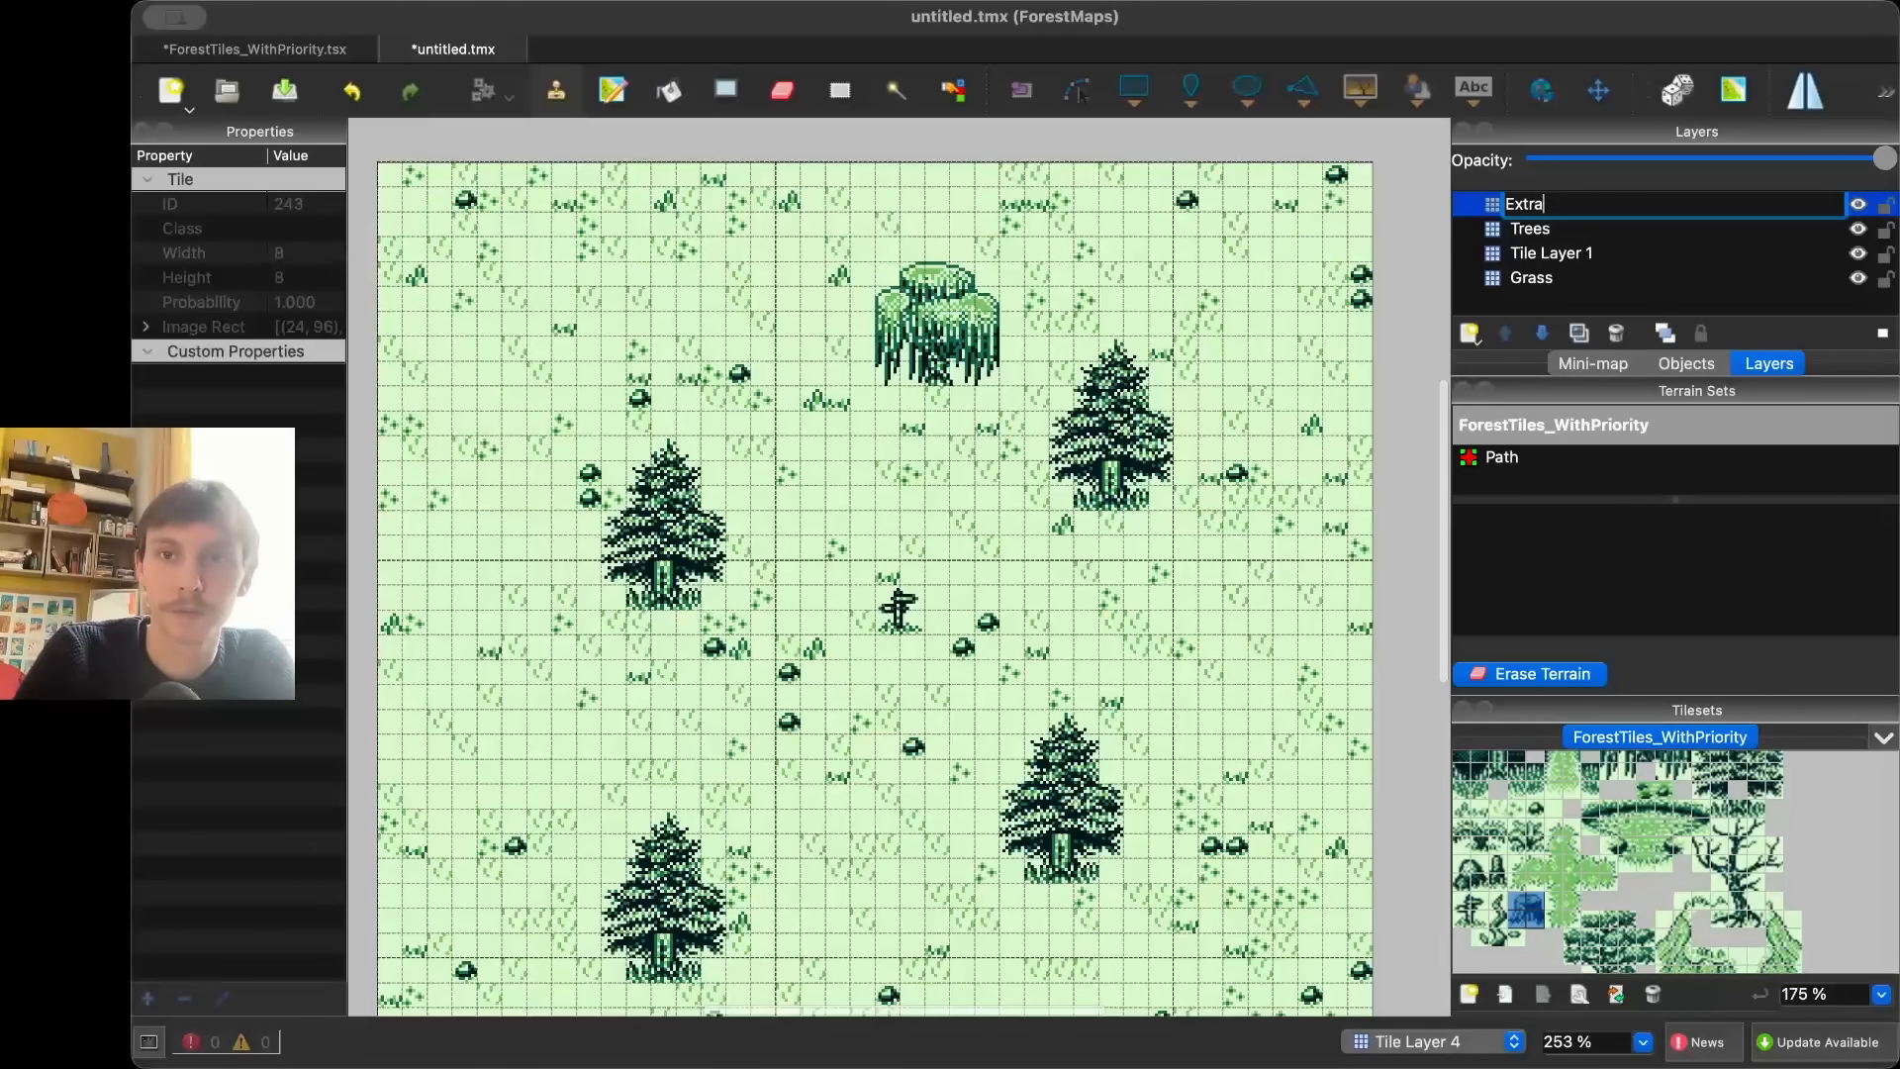
text(s)
key(Return)
- Place a tree stump, a small standing stone and three boulders around the map on the Extras layer
click(1146, 659)
drag(1497, 861, 1497, 883)
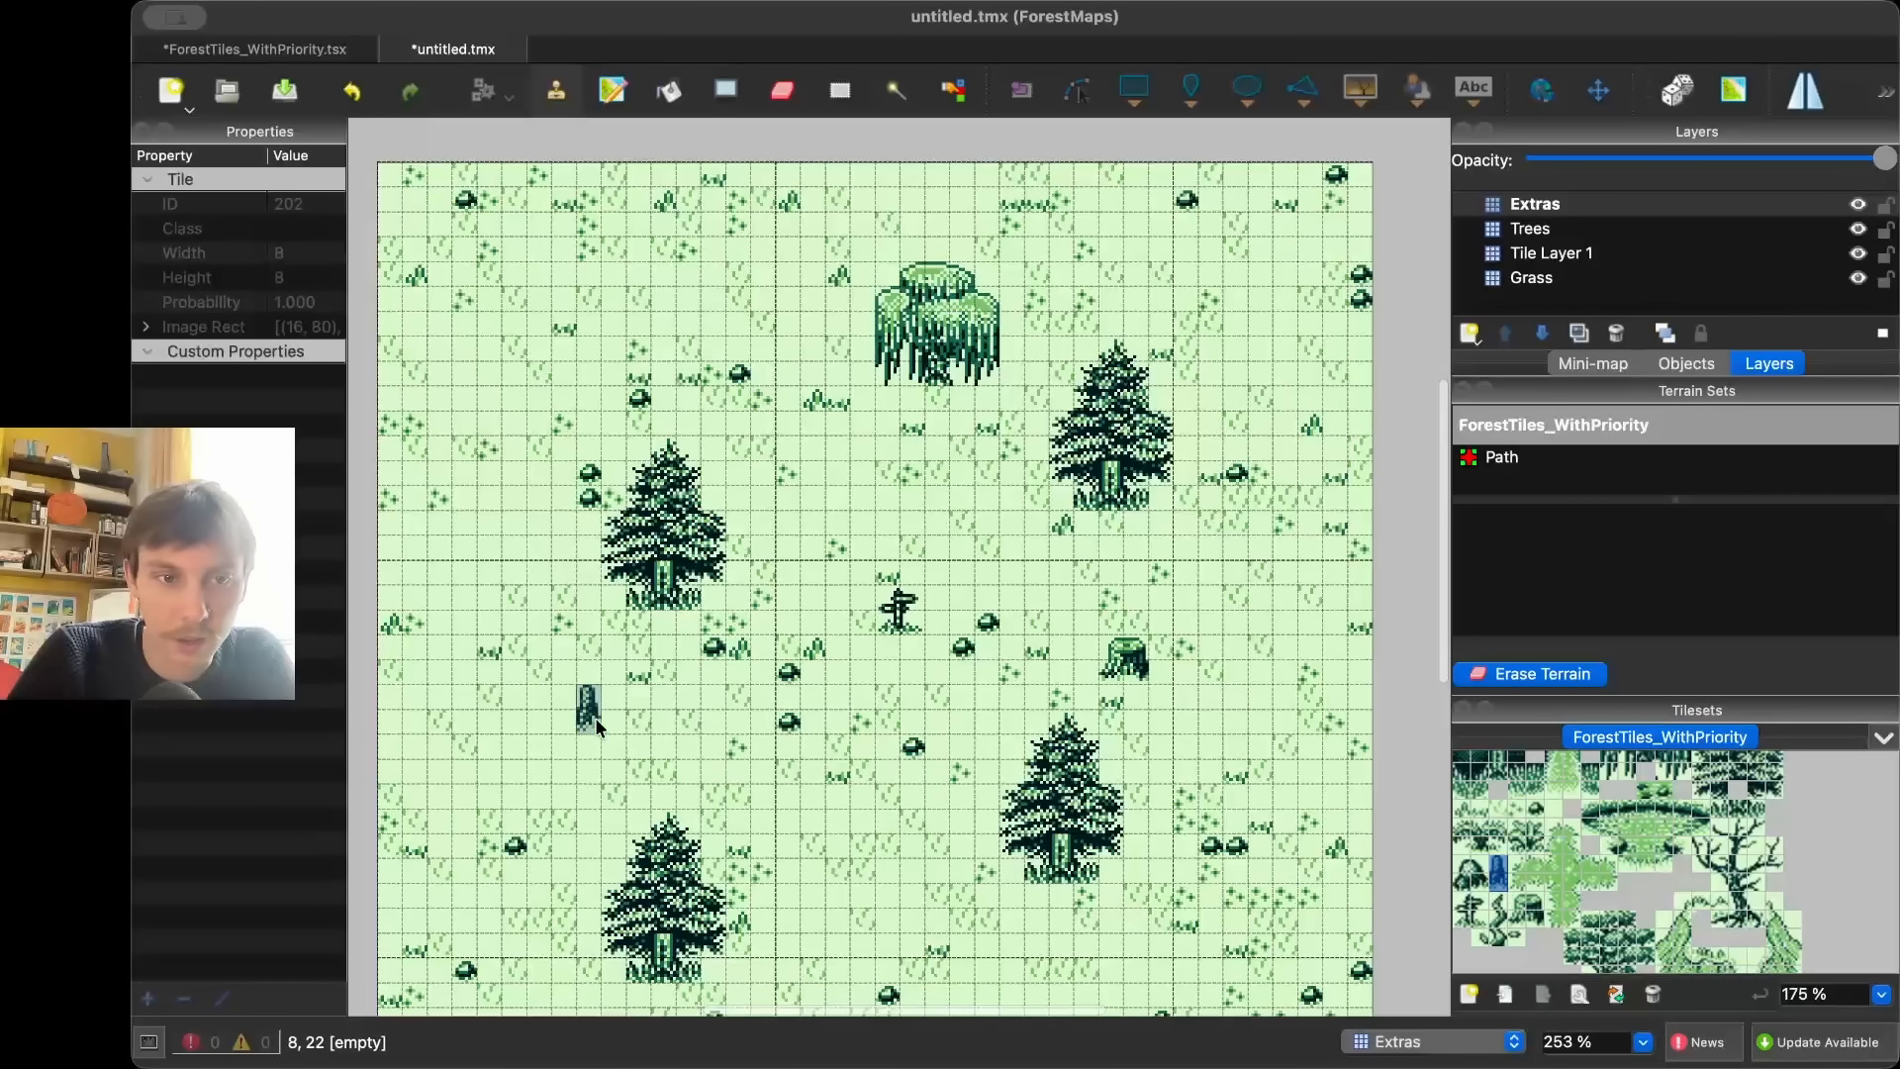
click(597, 728)
click(1469, 869)
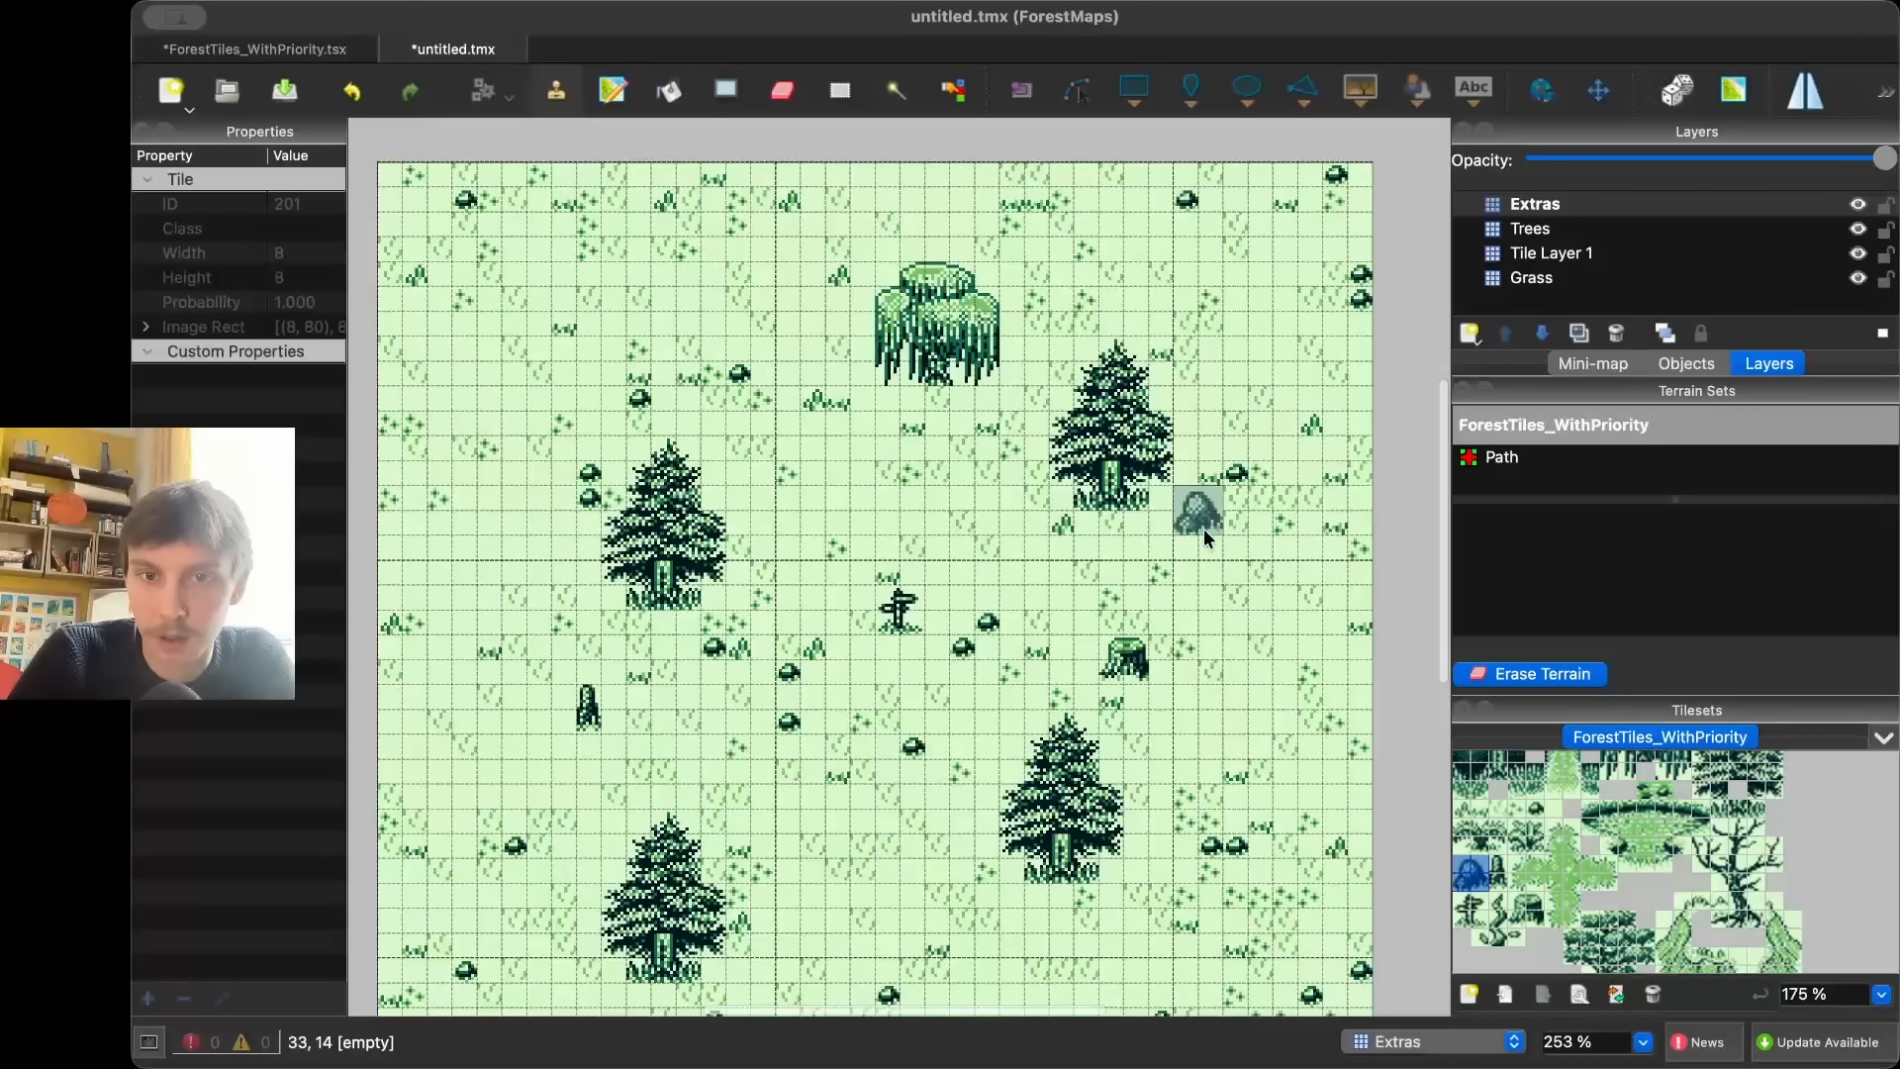
click(1247, 586)
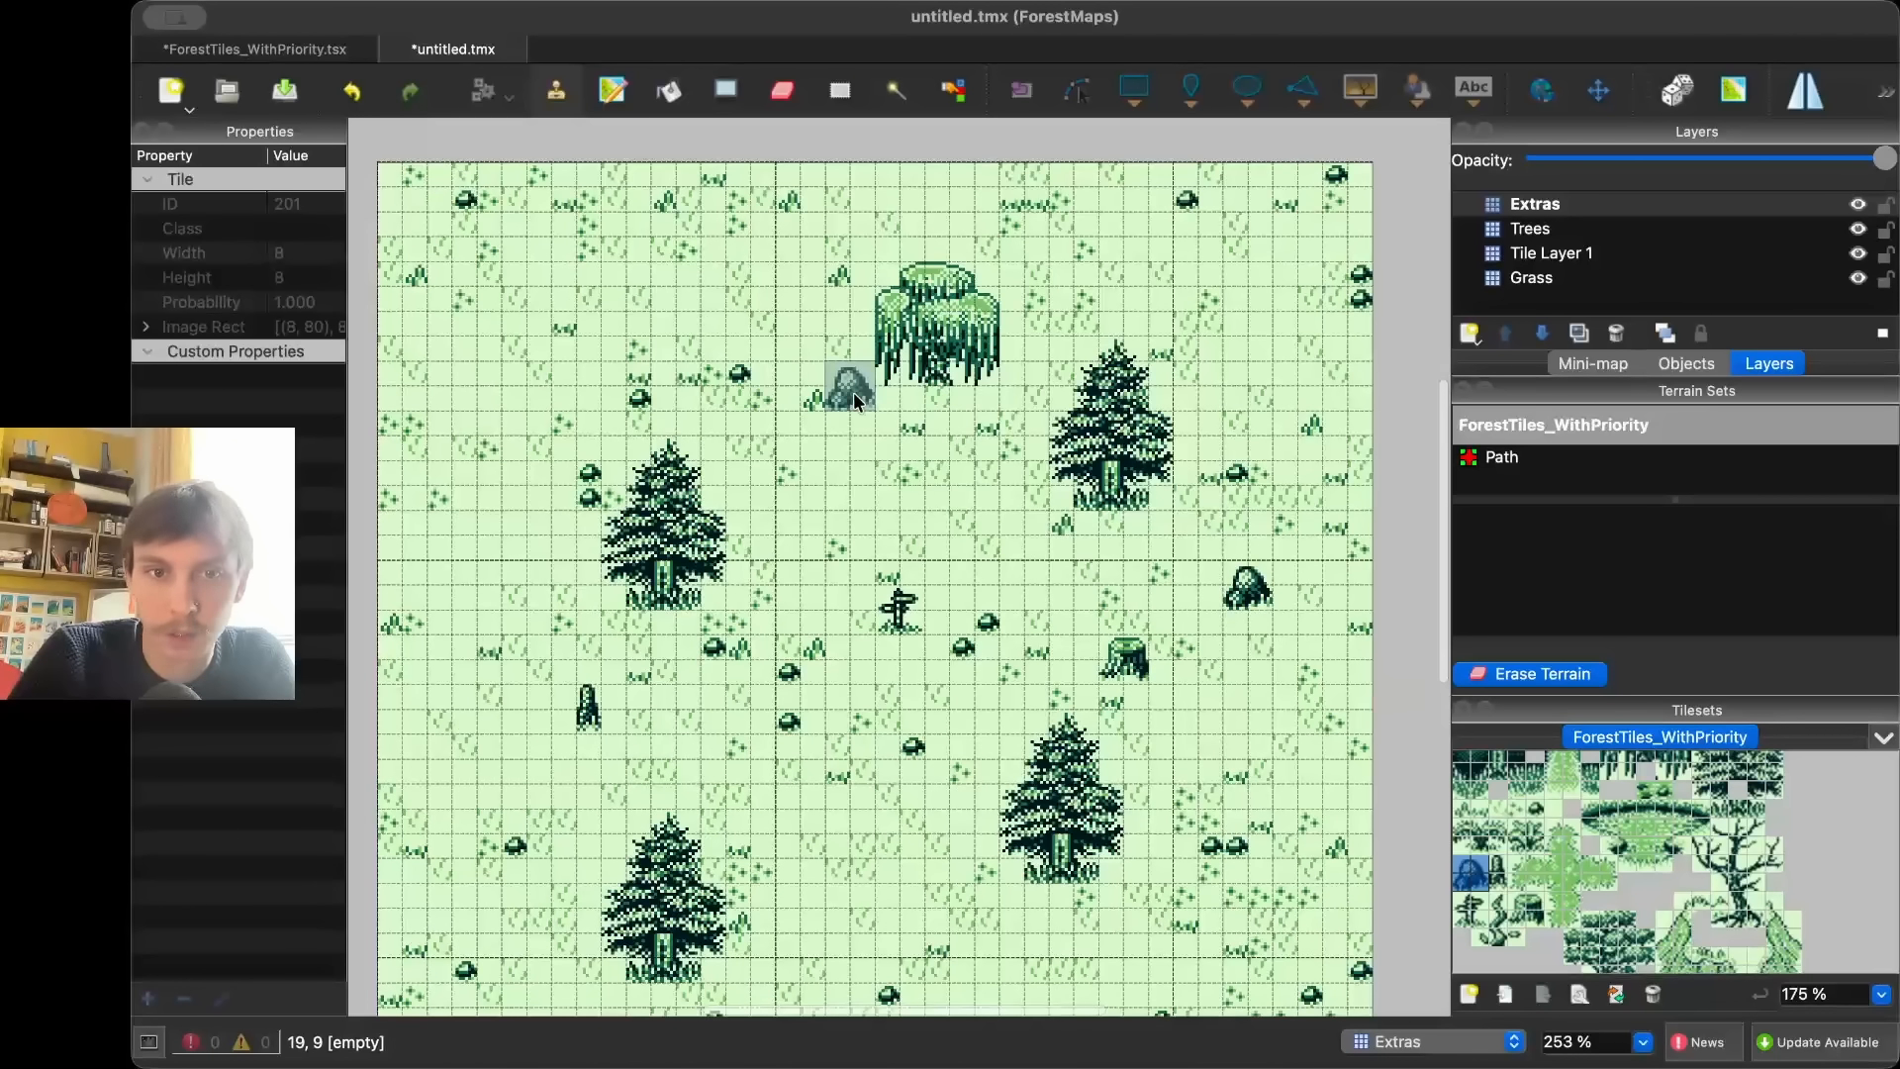
click(705, 321)
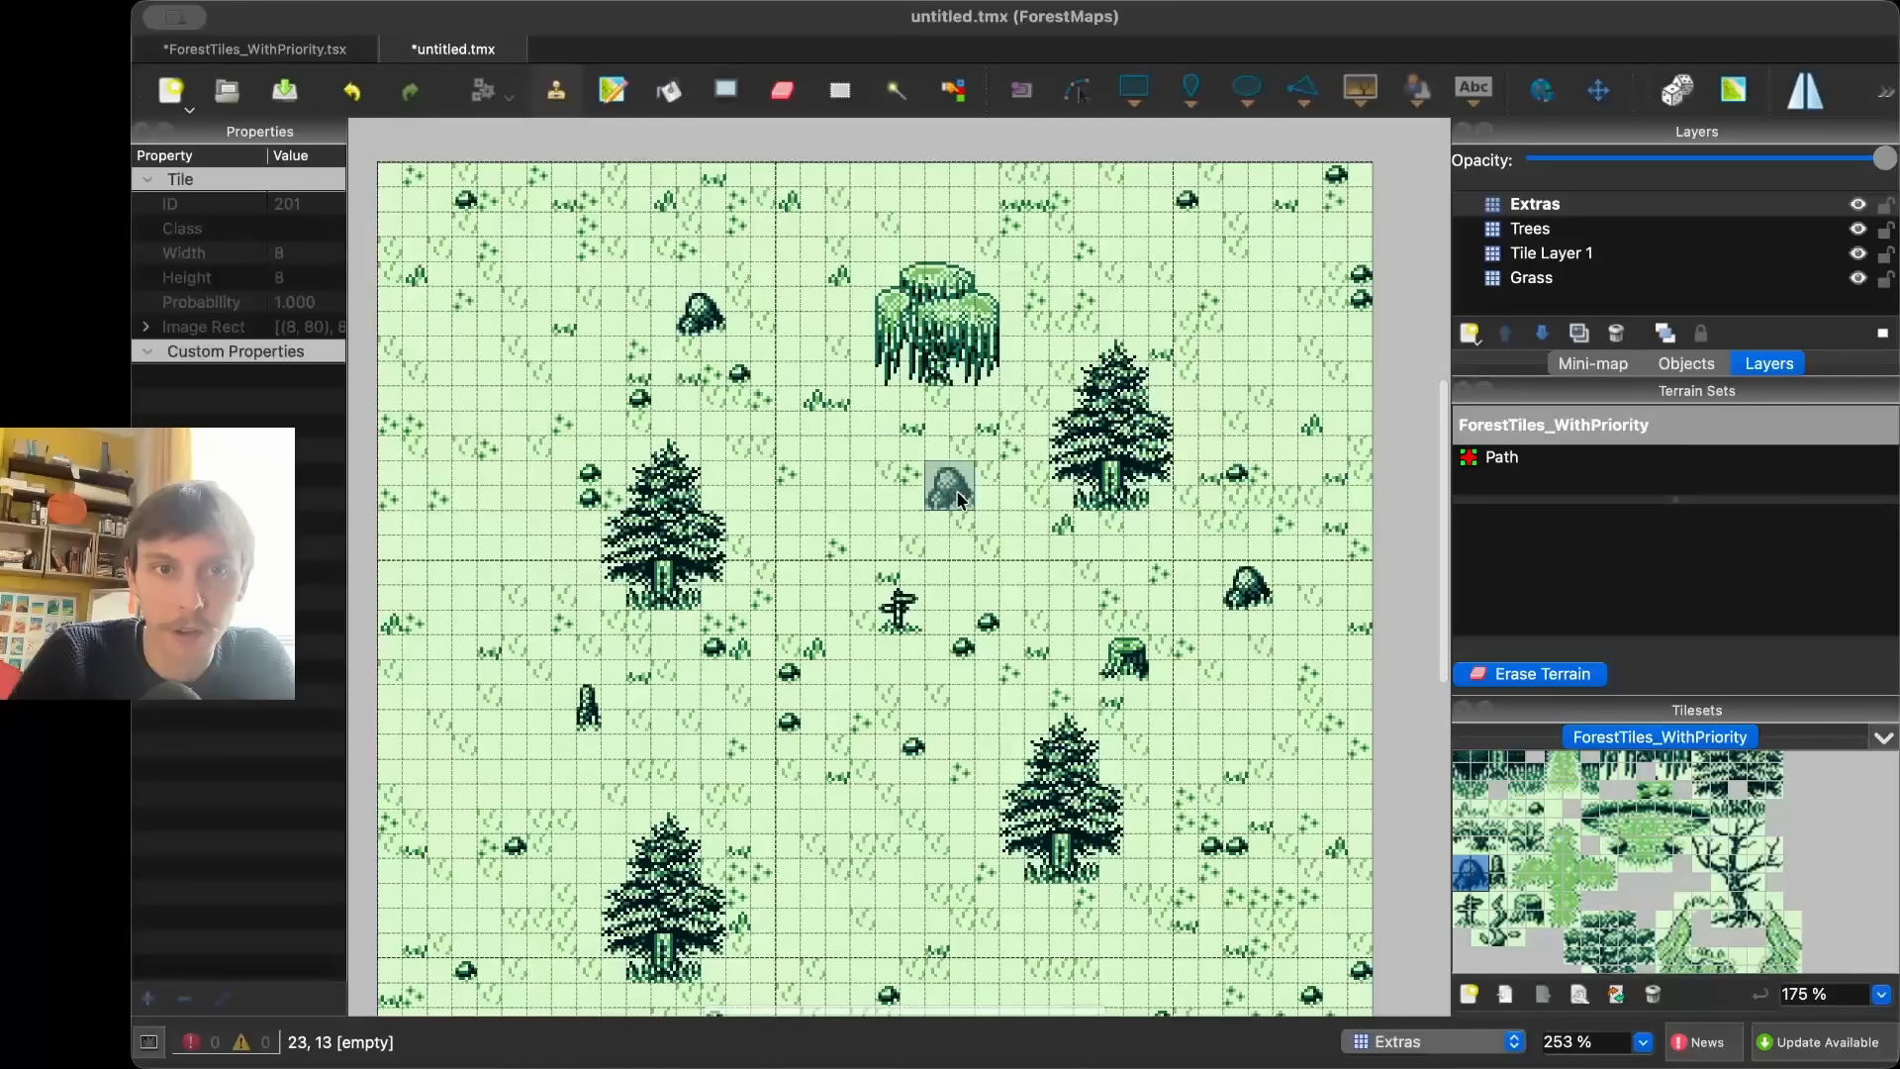
click(758, 354)
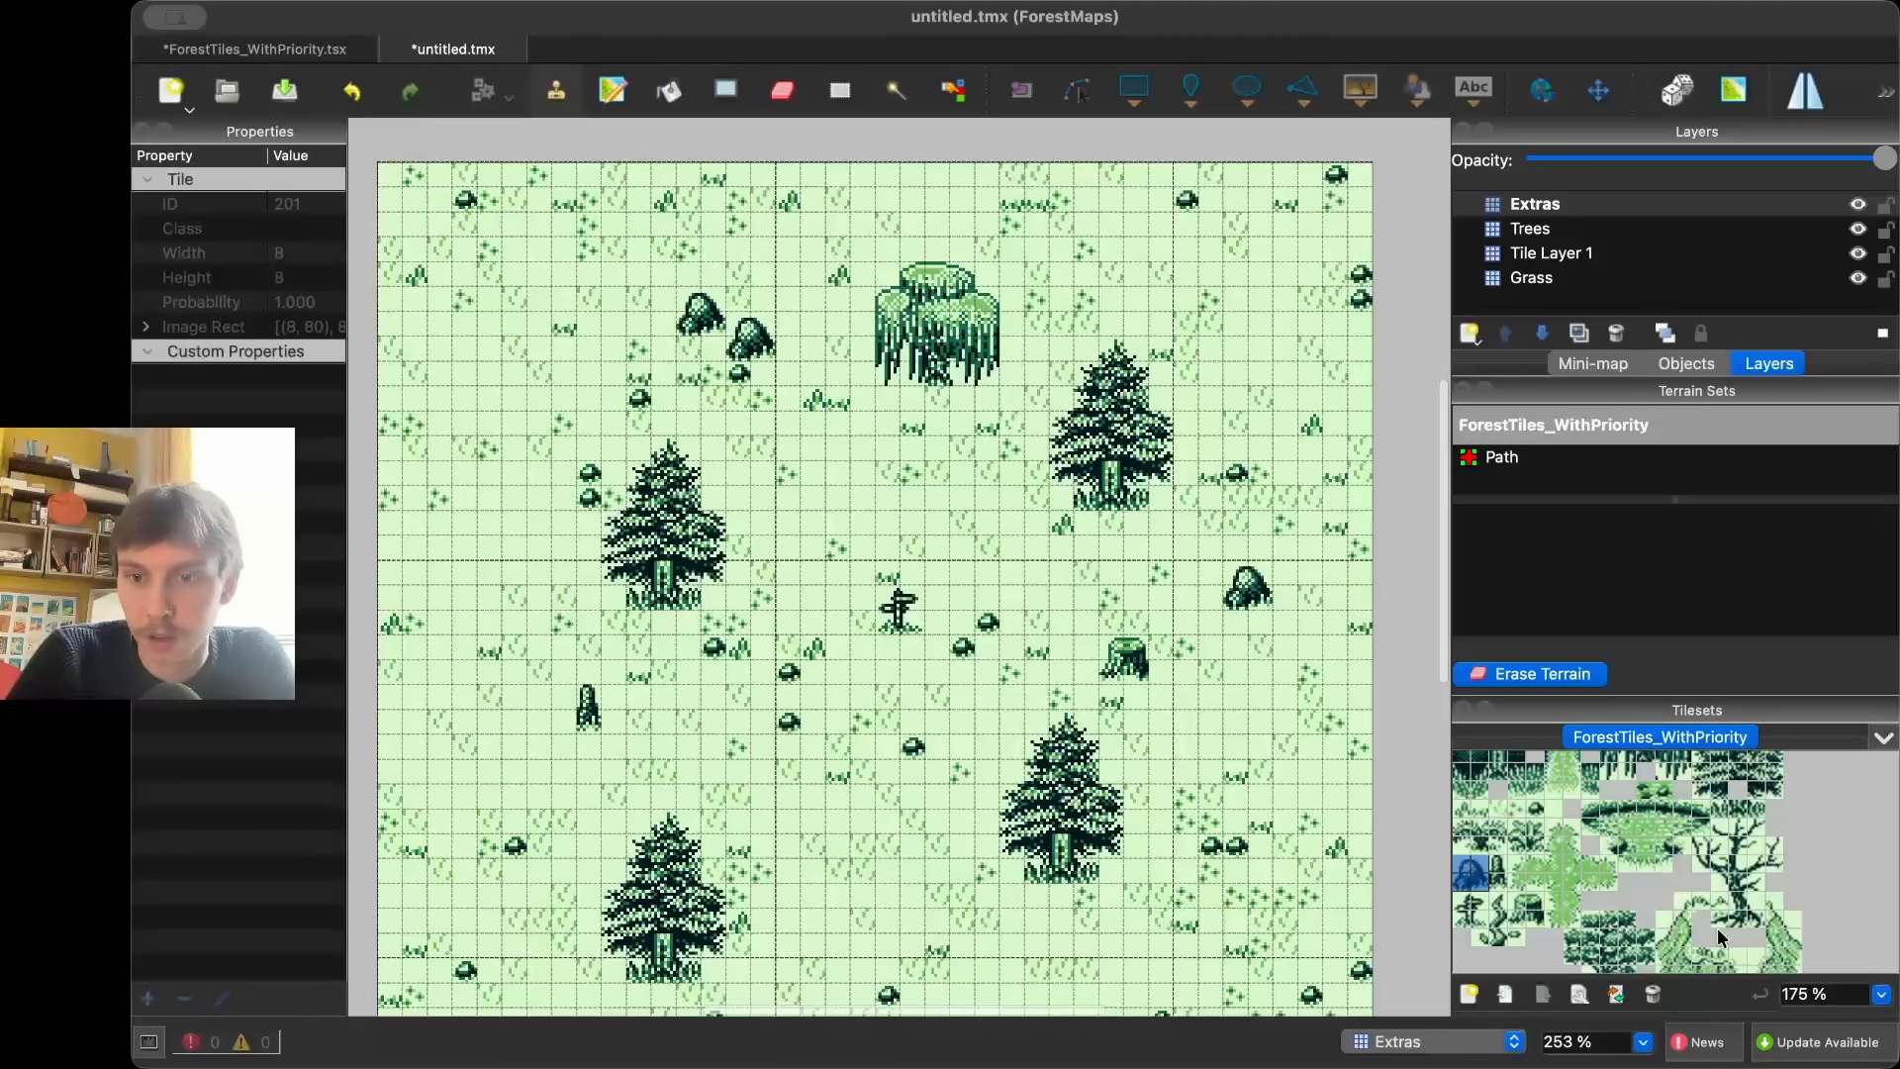
- Add a new tile layer above Extras and name it Path
scroll(1578, 900, down, 2)
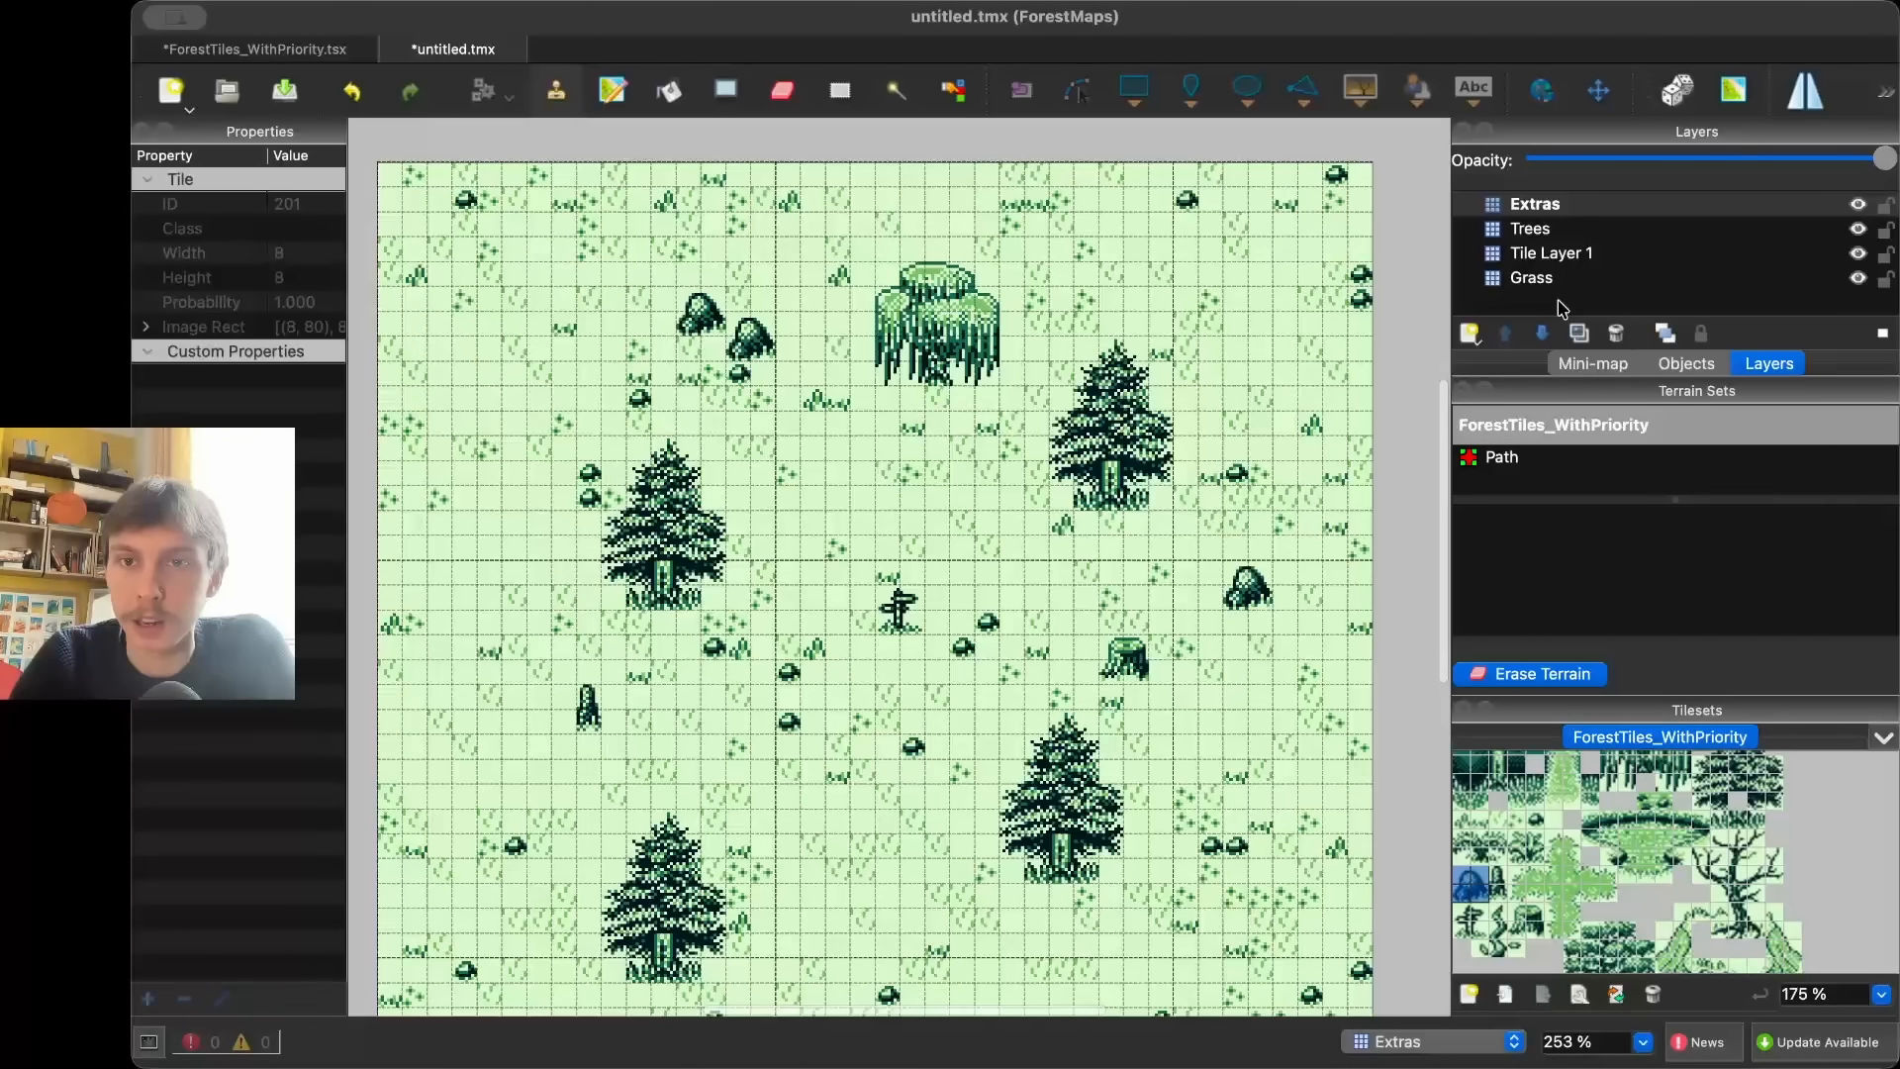
click(1471, 334)
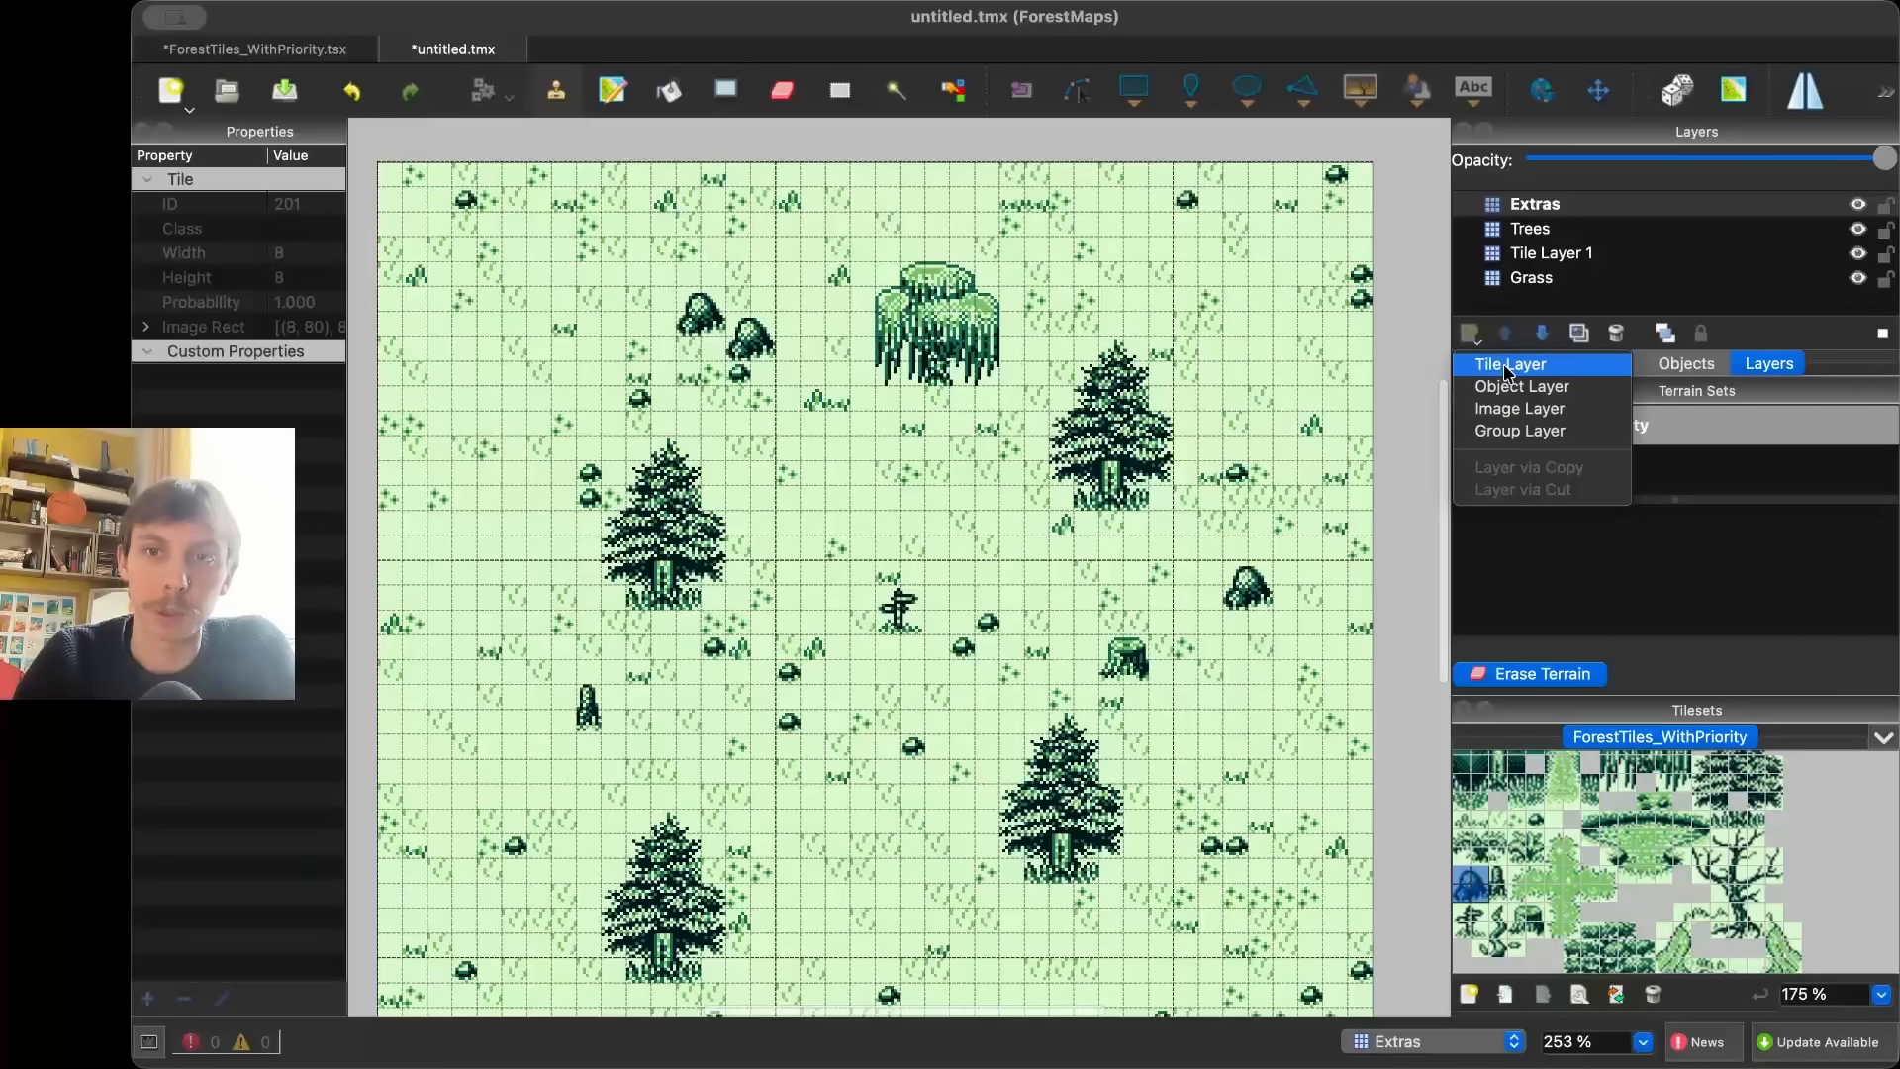
click(1508, 366)
text(Path)
- Paint Path terrain on the Path layer from a patch below the signpost up to the map's right edge
click(1580, 464)
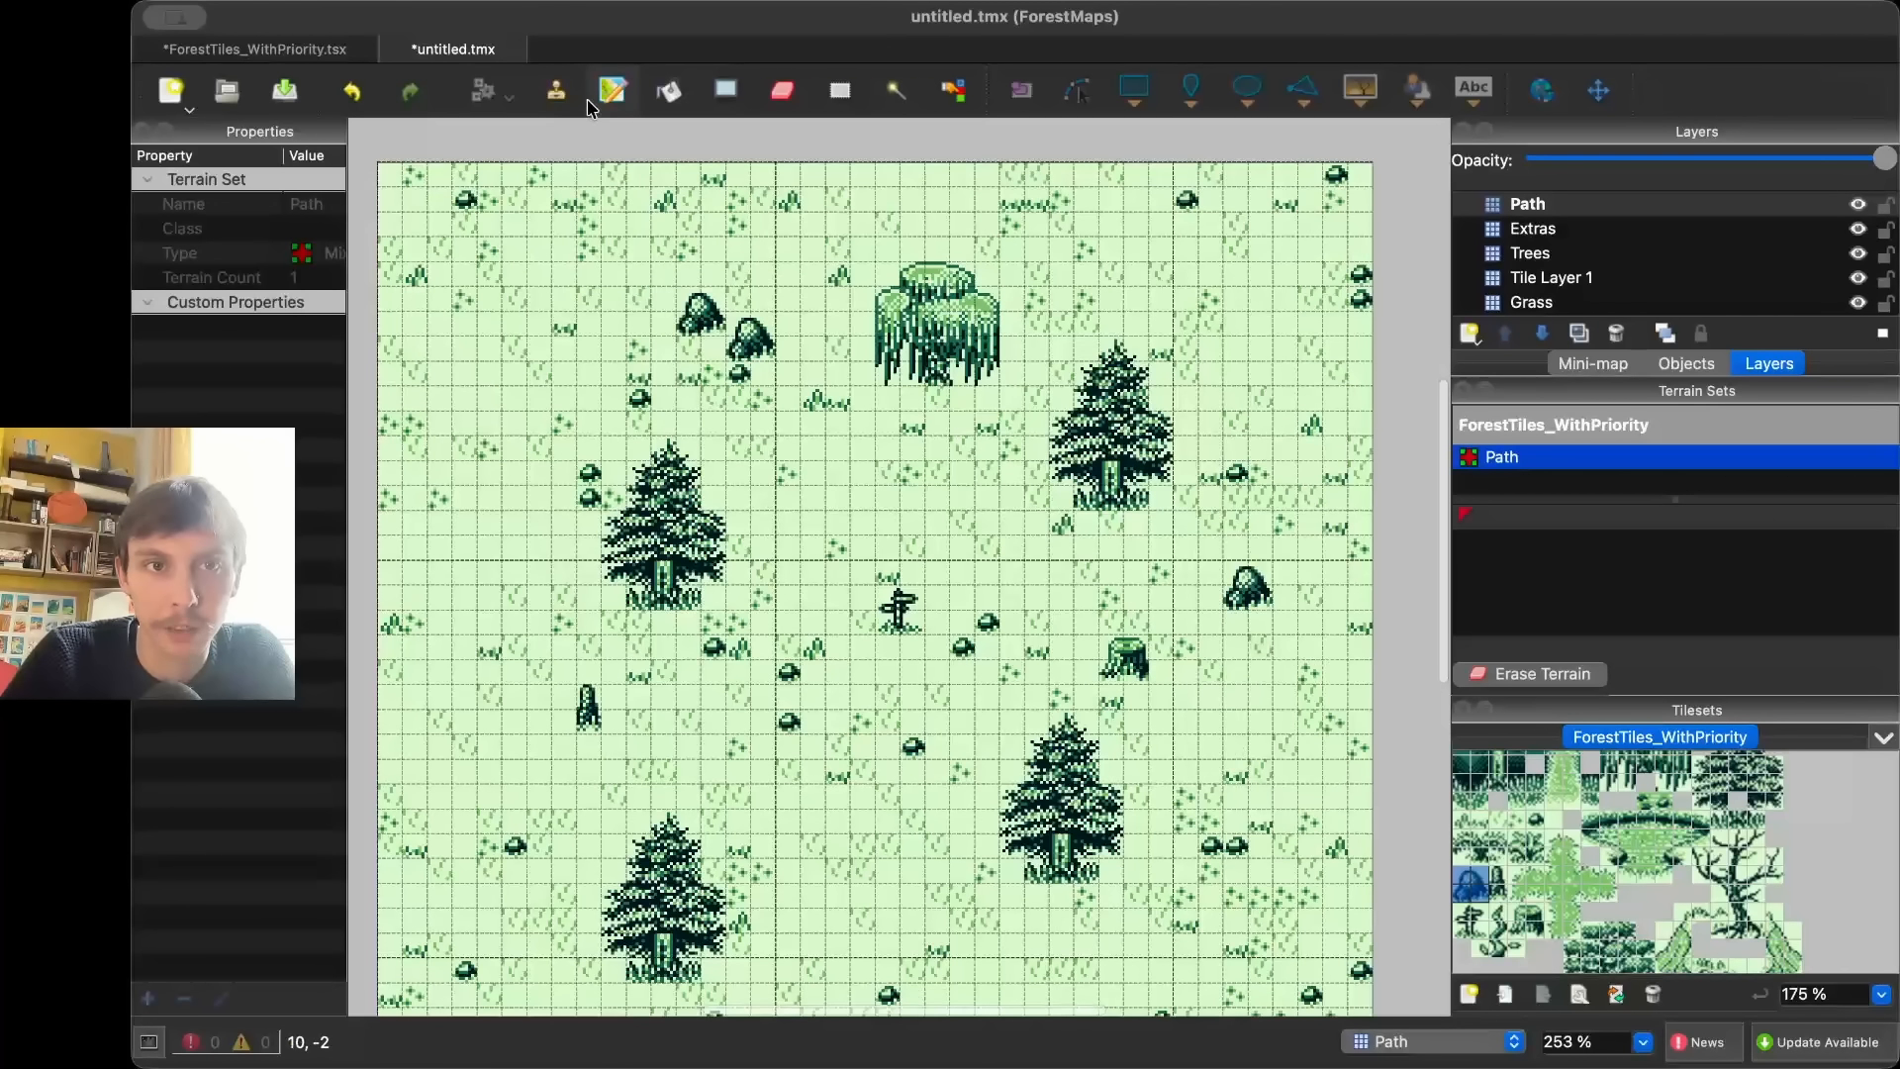
scroll(834, 723, down, 3)
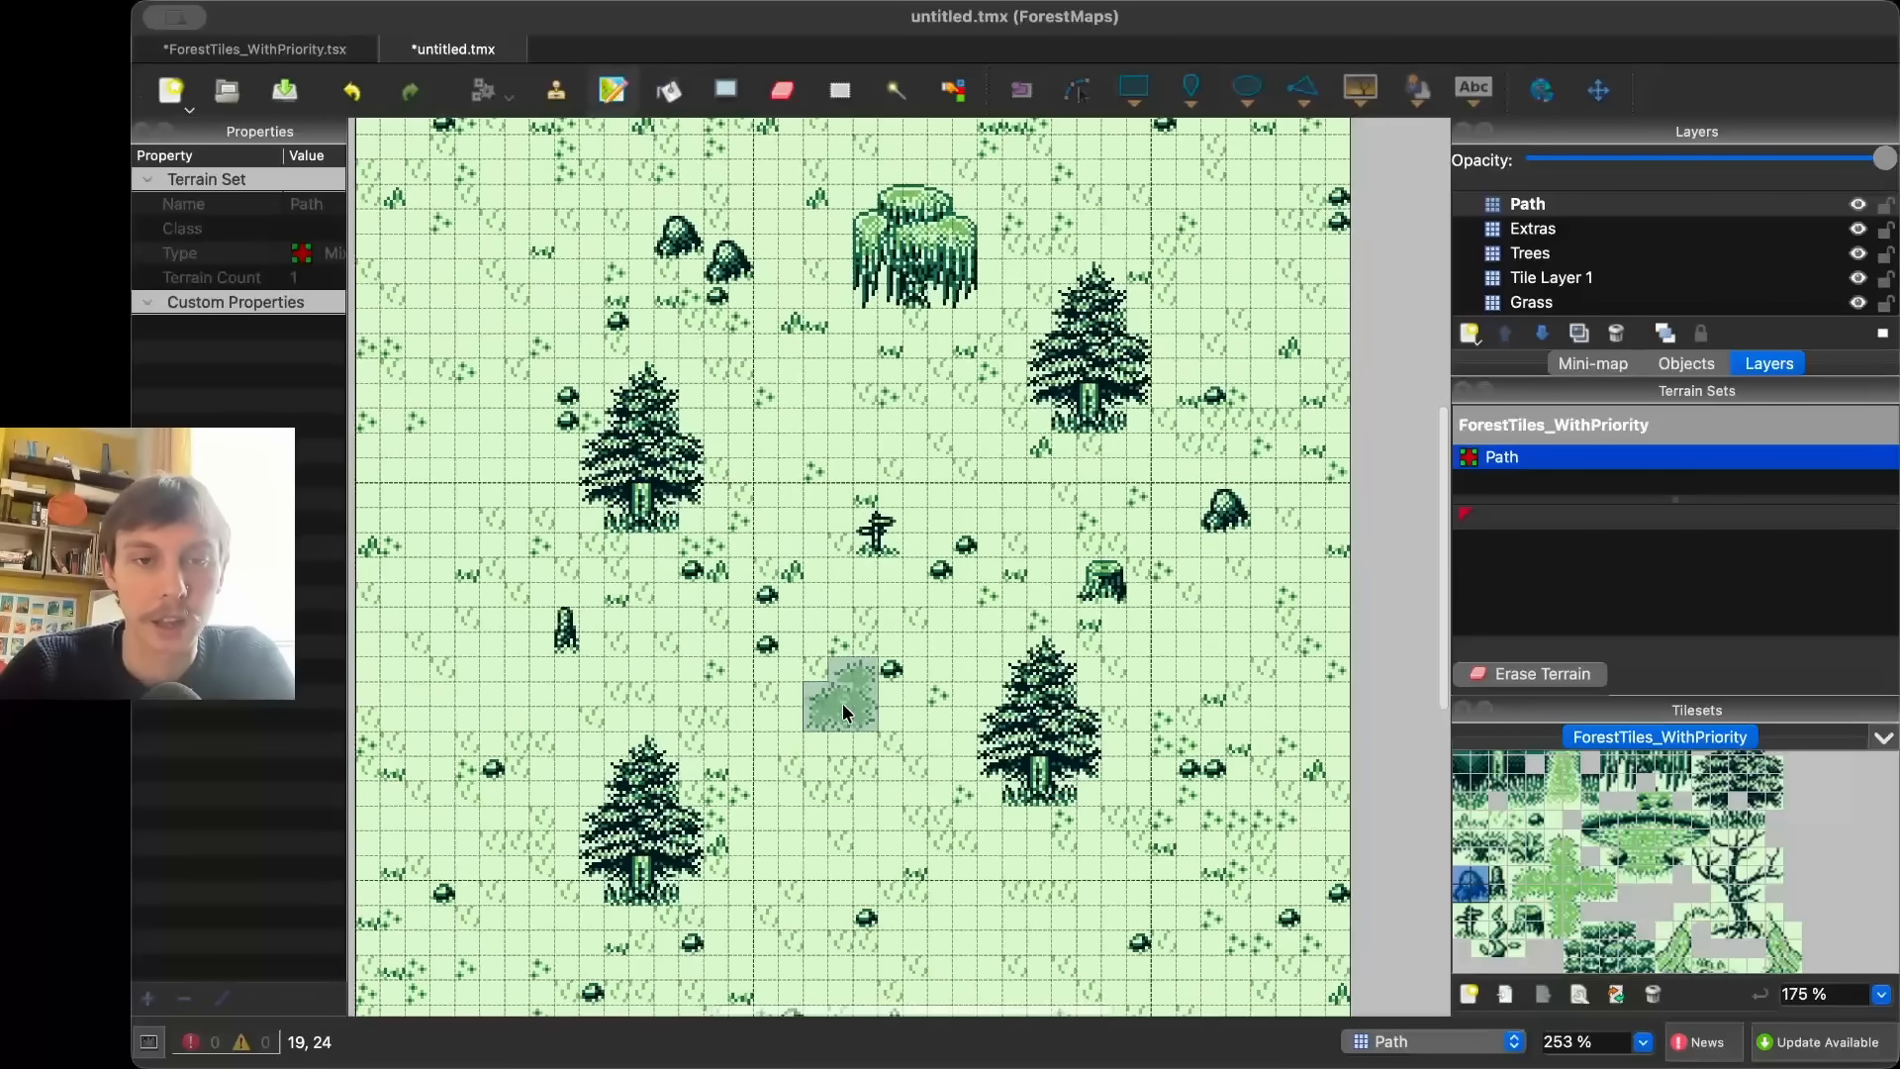
scroll(805, 711, down, 2)
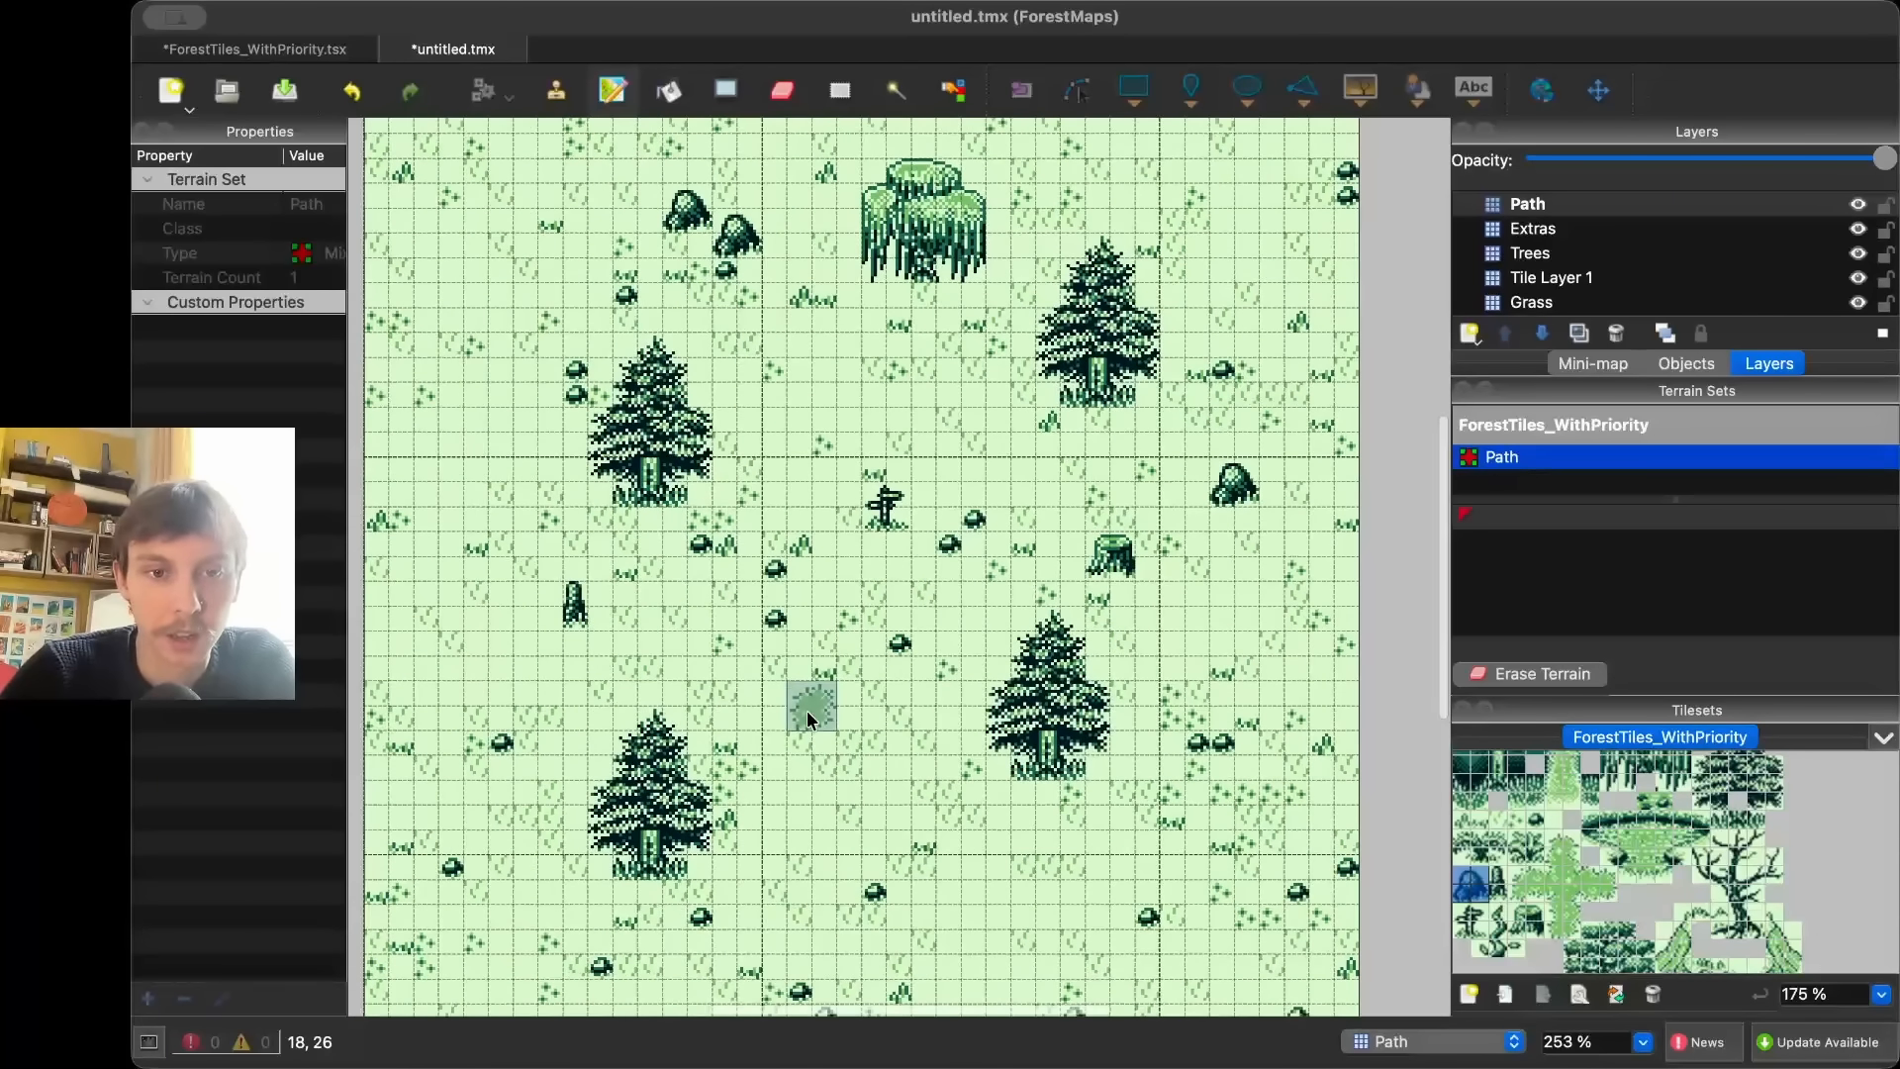
scroll(857, 916, down, 3)
scroll(861, 923, up, 1)
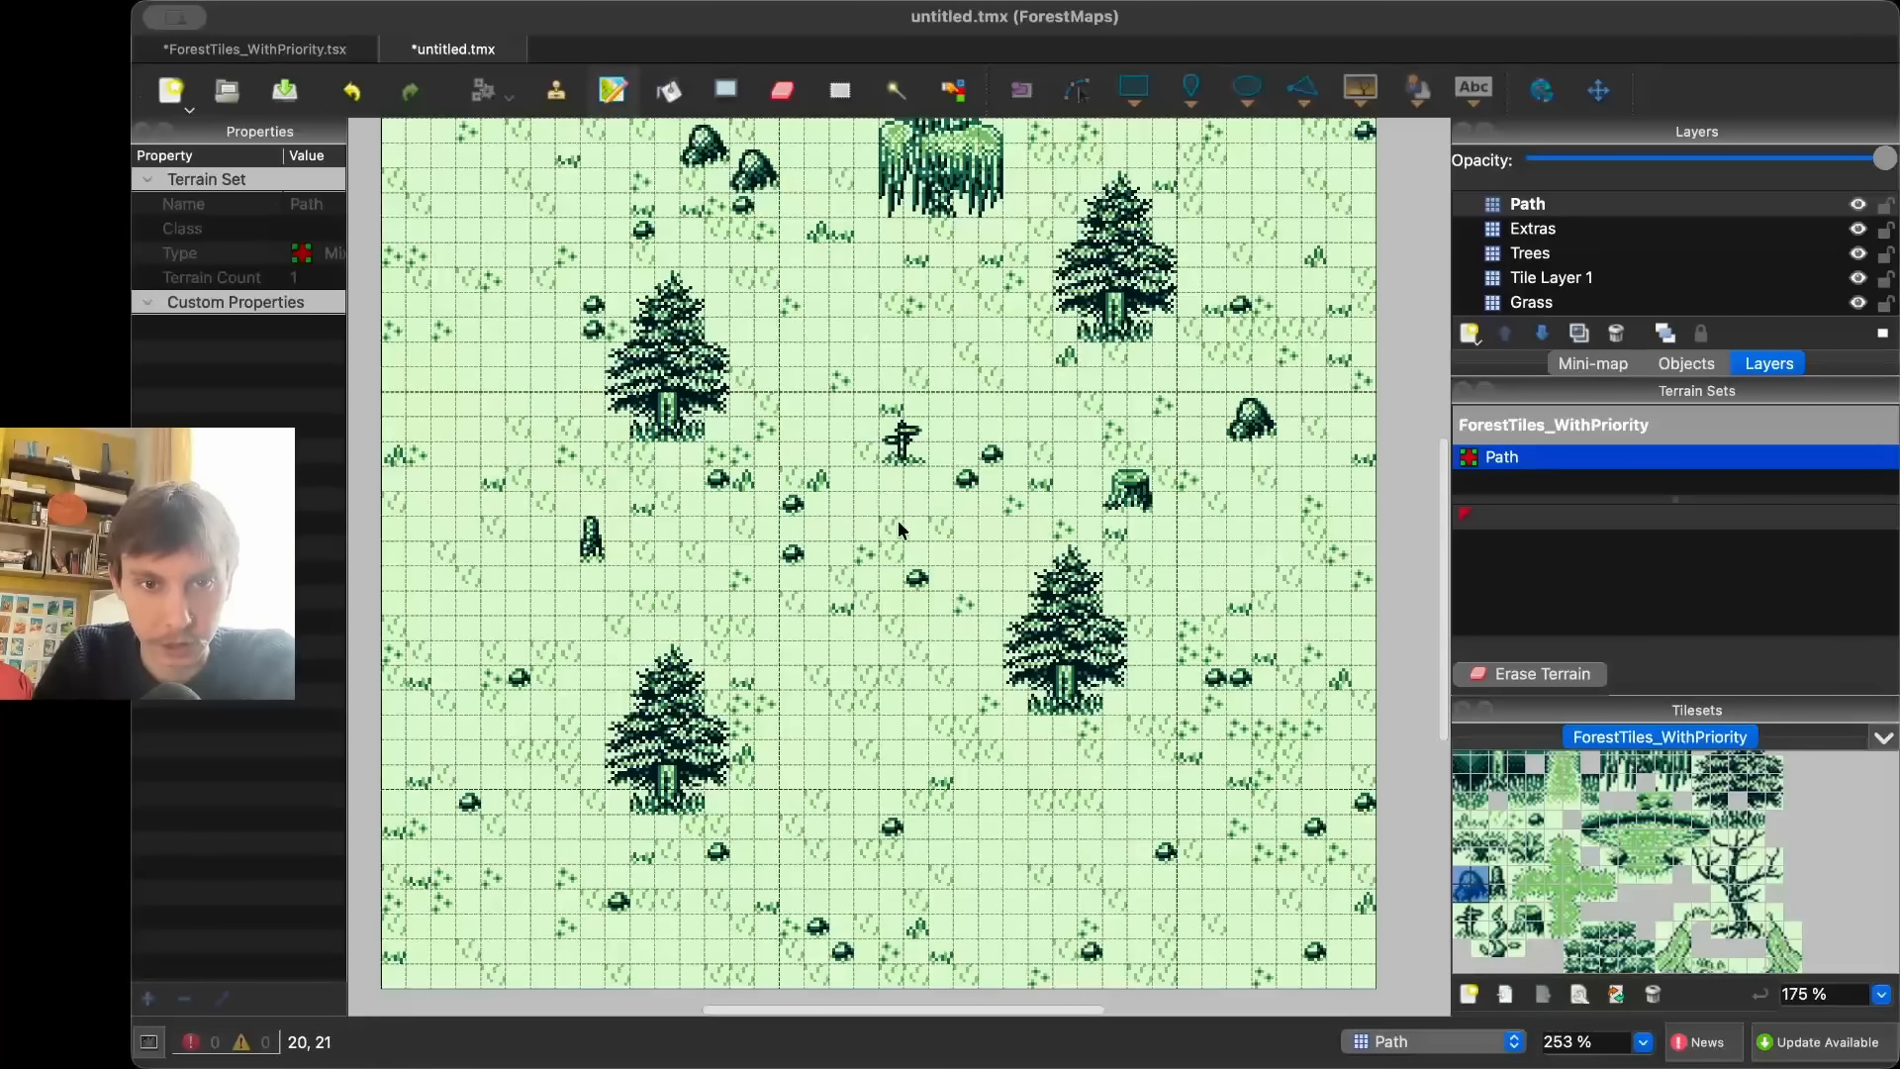
mouse_move(898, 519)
mouse_down()
mouse_move(852, 532)
mouse_move(858, 555)
mouse_move(901, 549)
mouse_move(917, 517)
mouse_move(918, 551)
mouse_move(876, 574)
mouse_move(926, 584)
mouse_move(894, 507)
mouse_up()
drag(917, 572, 948, 549)
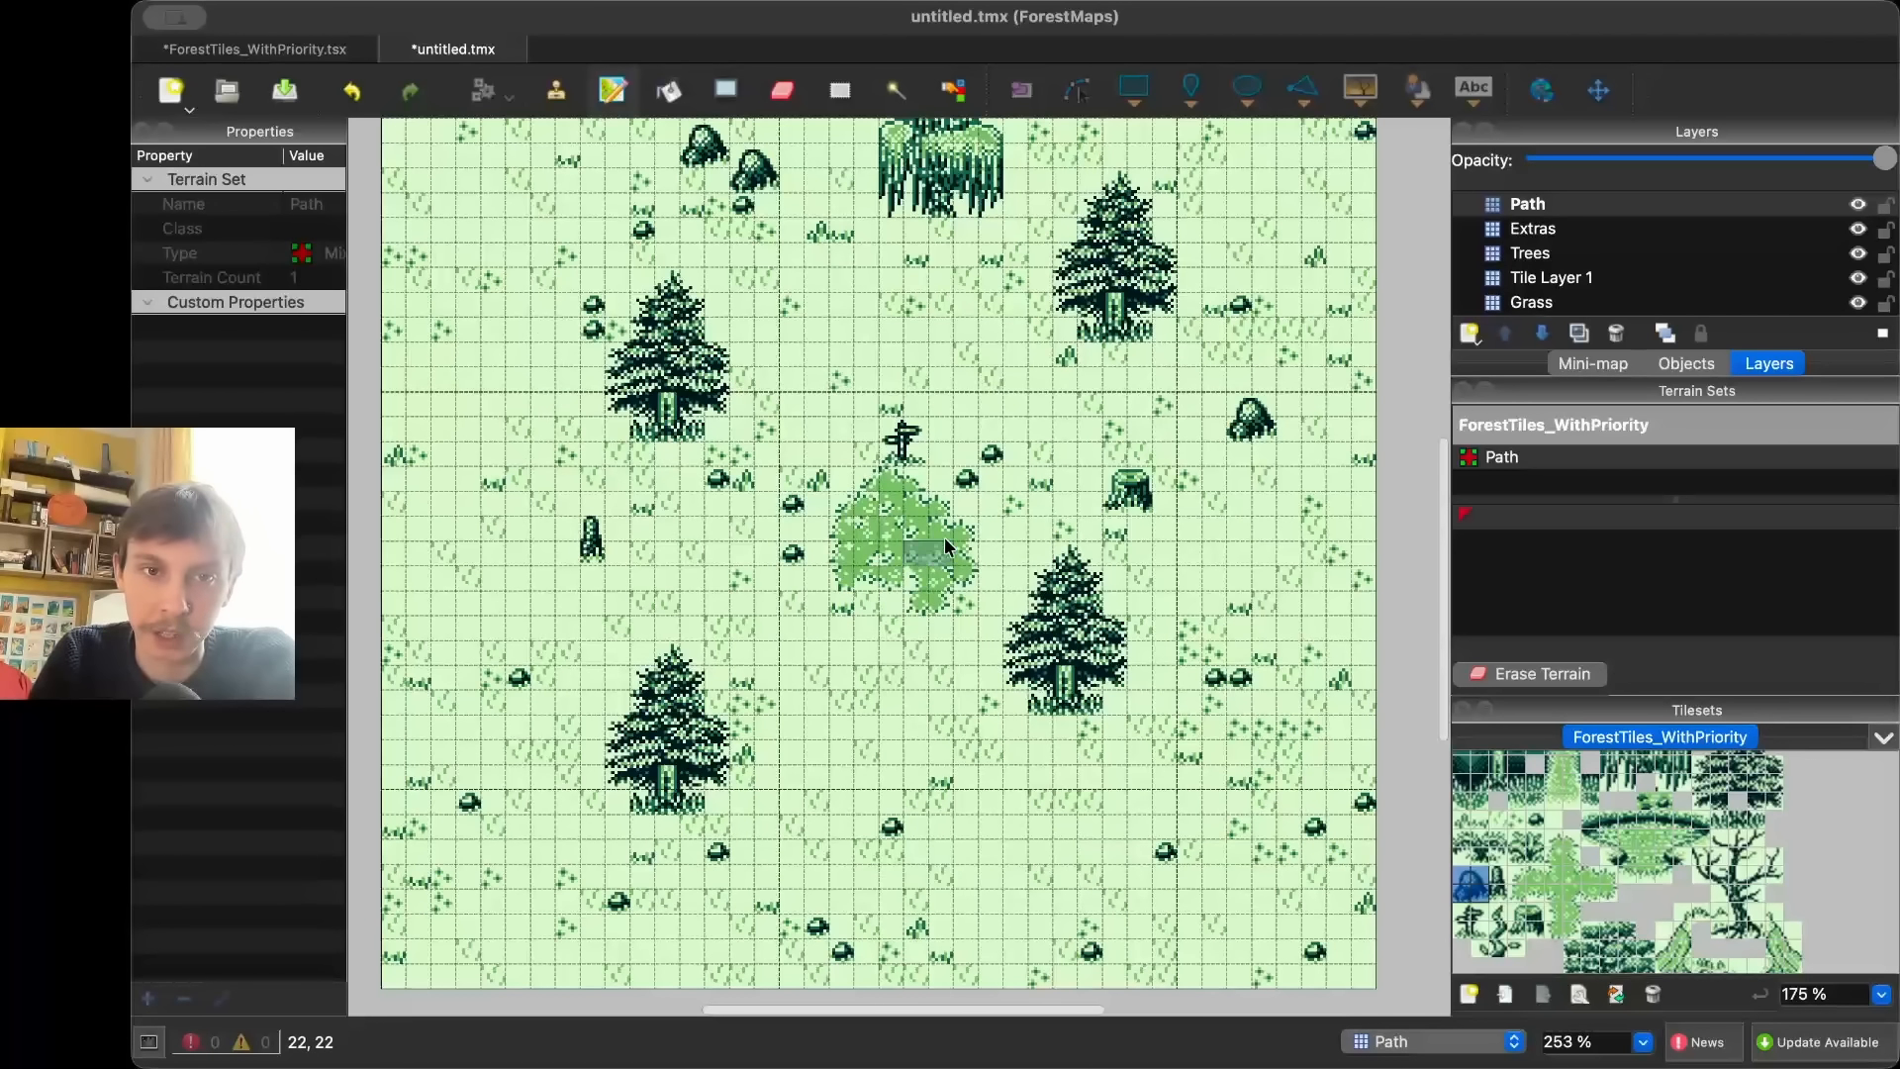
scroll(873, 531, up, 3)
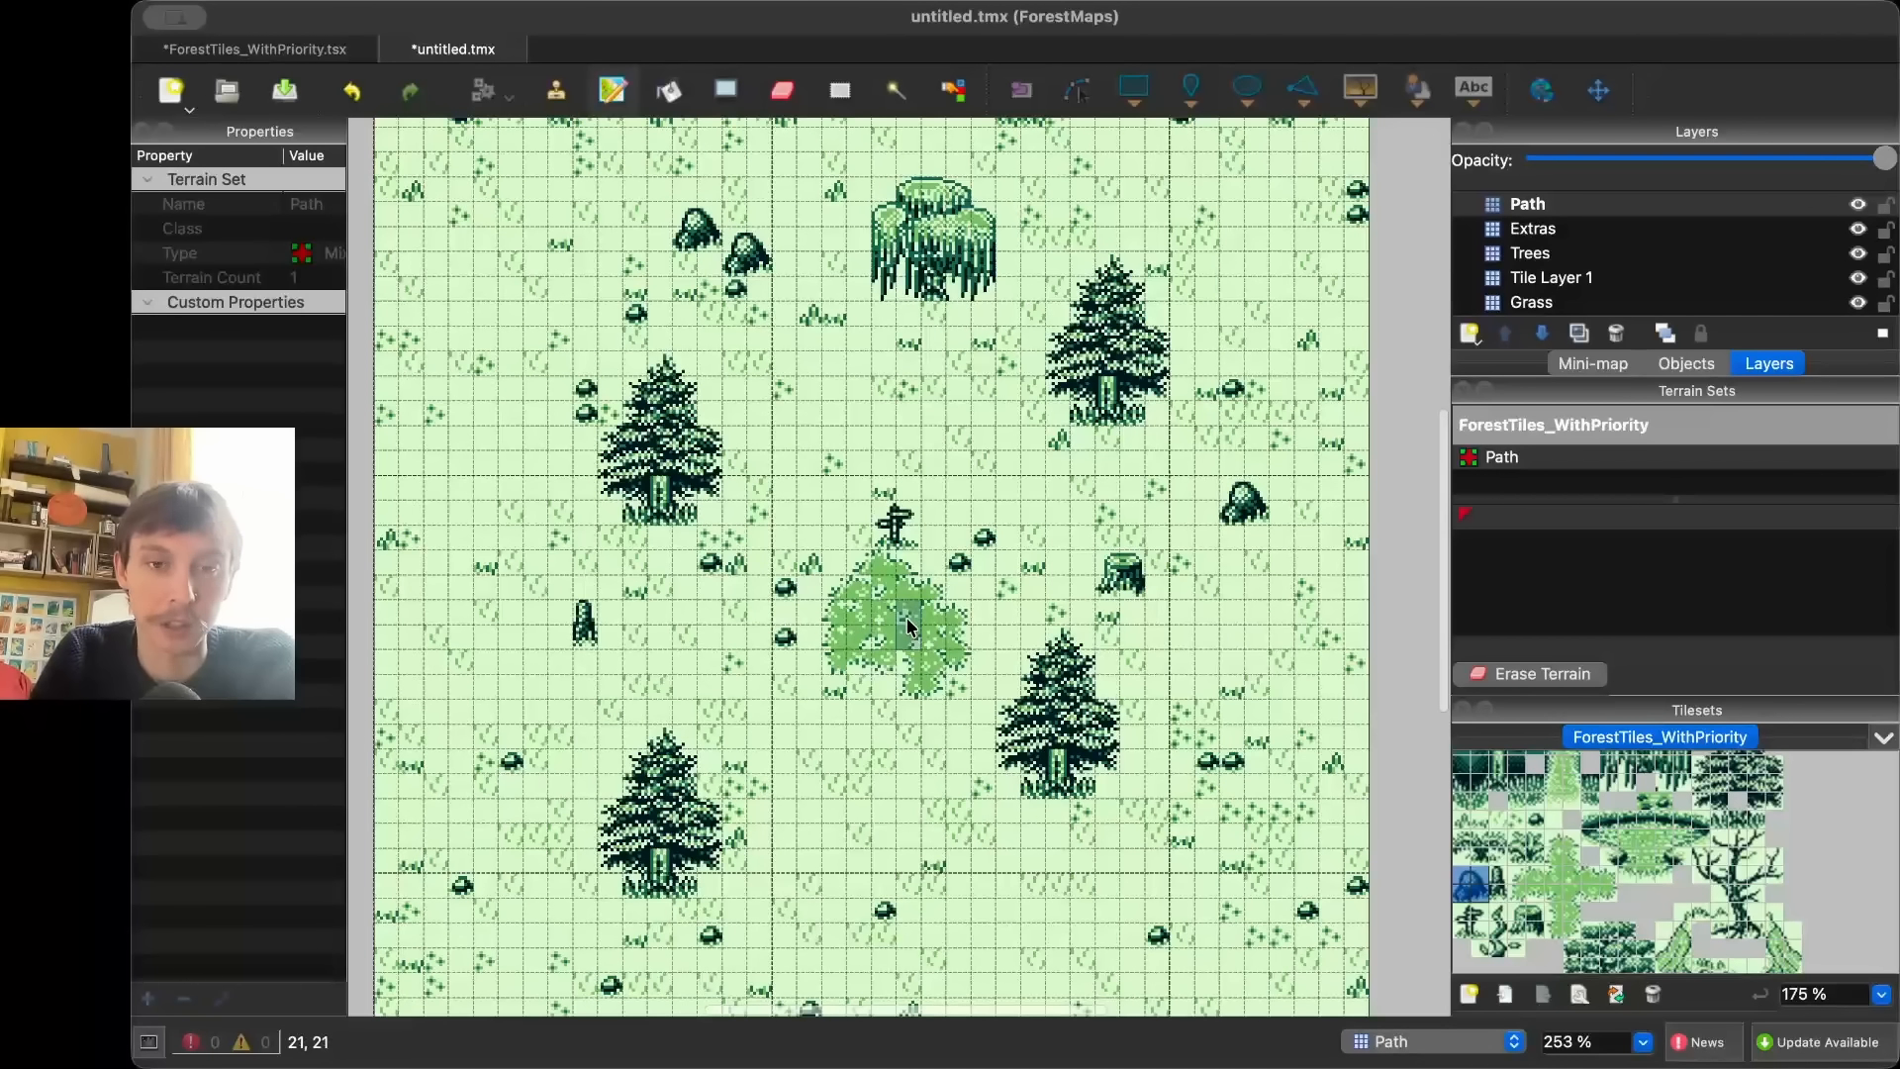
mouse_move(904, 620)
mouse_down()
mouse_move(984, 614)
mouse_move(1149, 491)
mouse_move(1095, 523)
mouse_up()
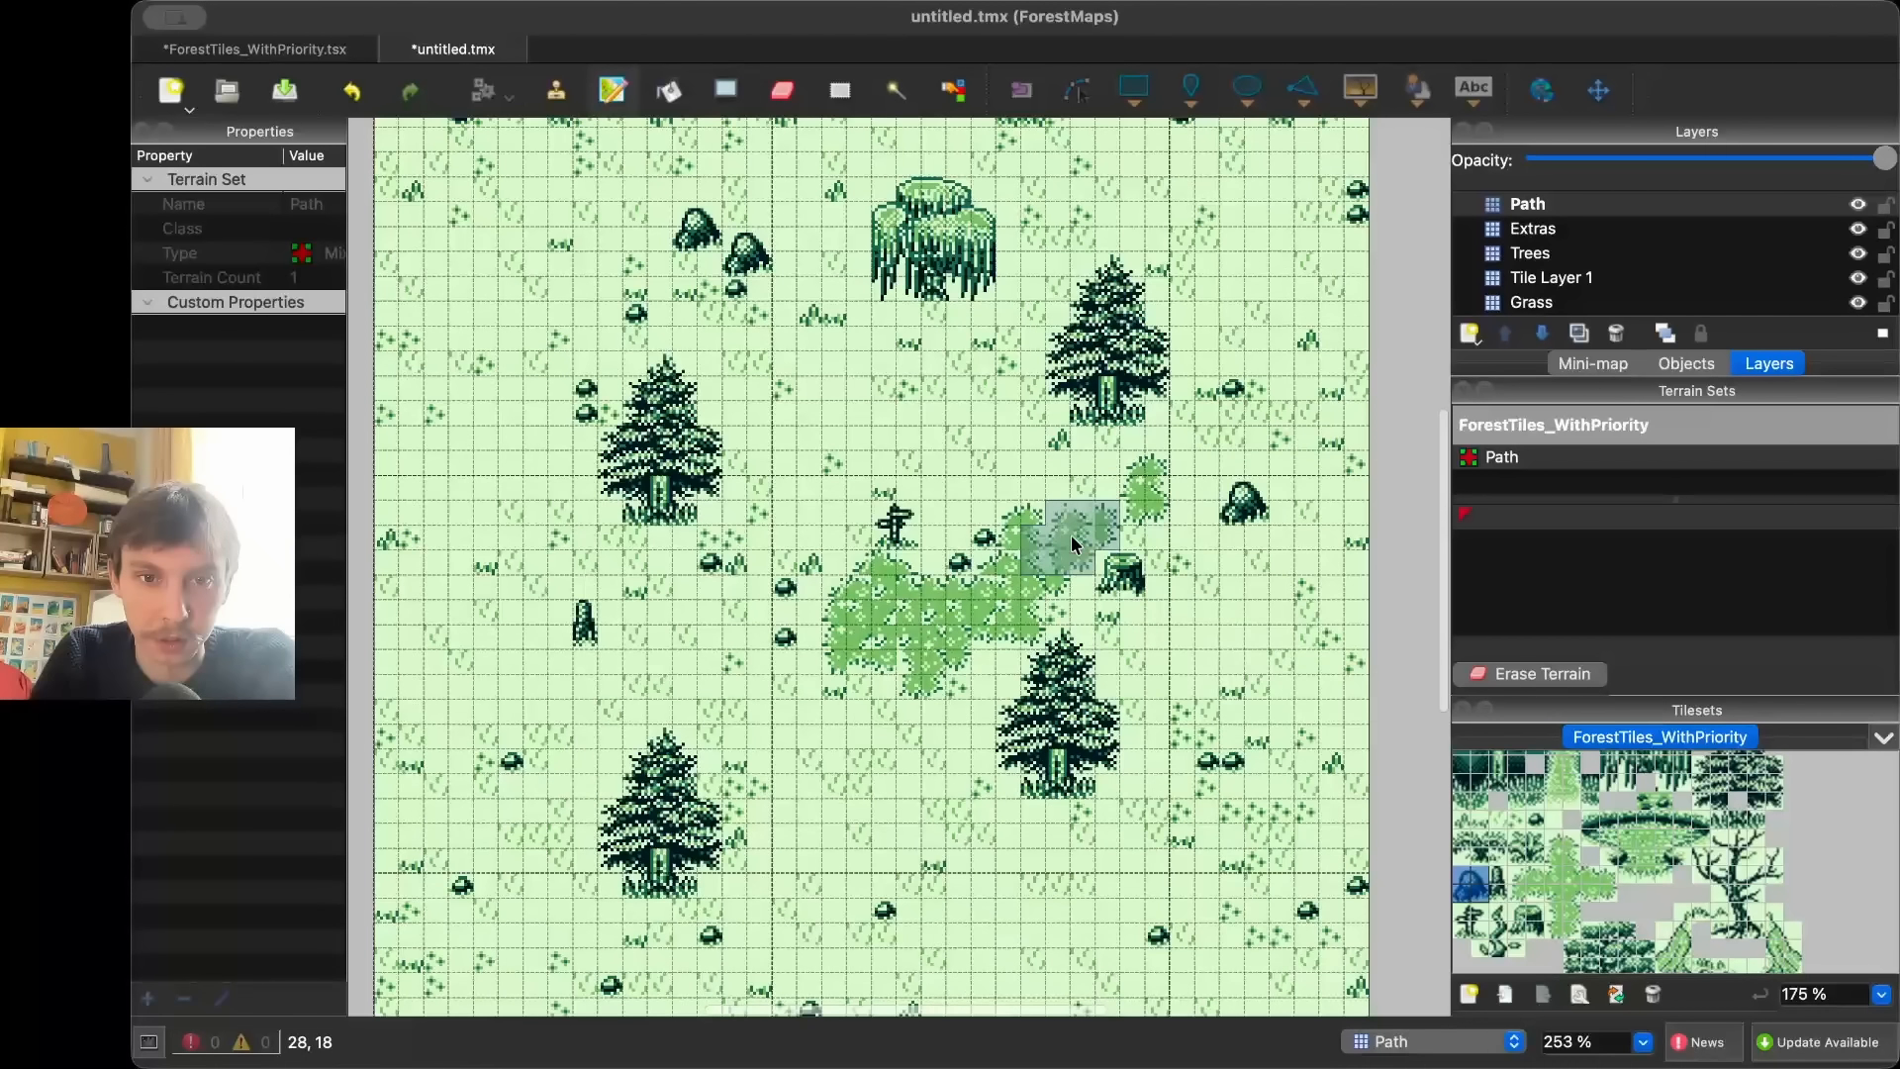
mouse_move(1093, 509)
mouse_down()
mouse_move(1266, 390)
mouse_move(1366, 353)
mouse_move(1250, 399)
mouse_move(1020, 571)
mouse_move(1274, 367)
mouse_move(1268, 401)
mouse_move(1368, 422)
mouse_move(1244, 389)
mouse_move(1361, 341)
mouse_up()
- Paint separate Path terrain patches leading from below the signpost towards the map's left edge
scroll(1187, 376, up, 2)
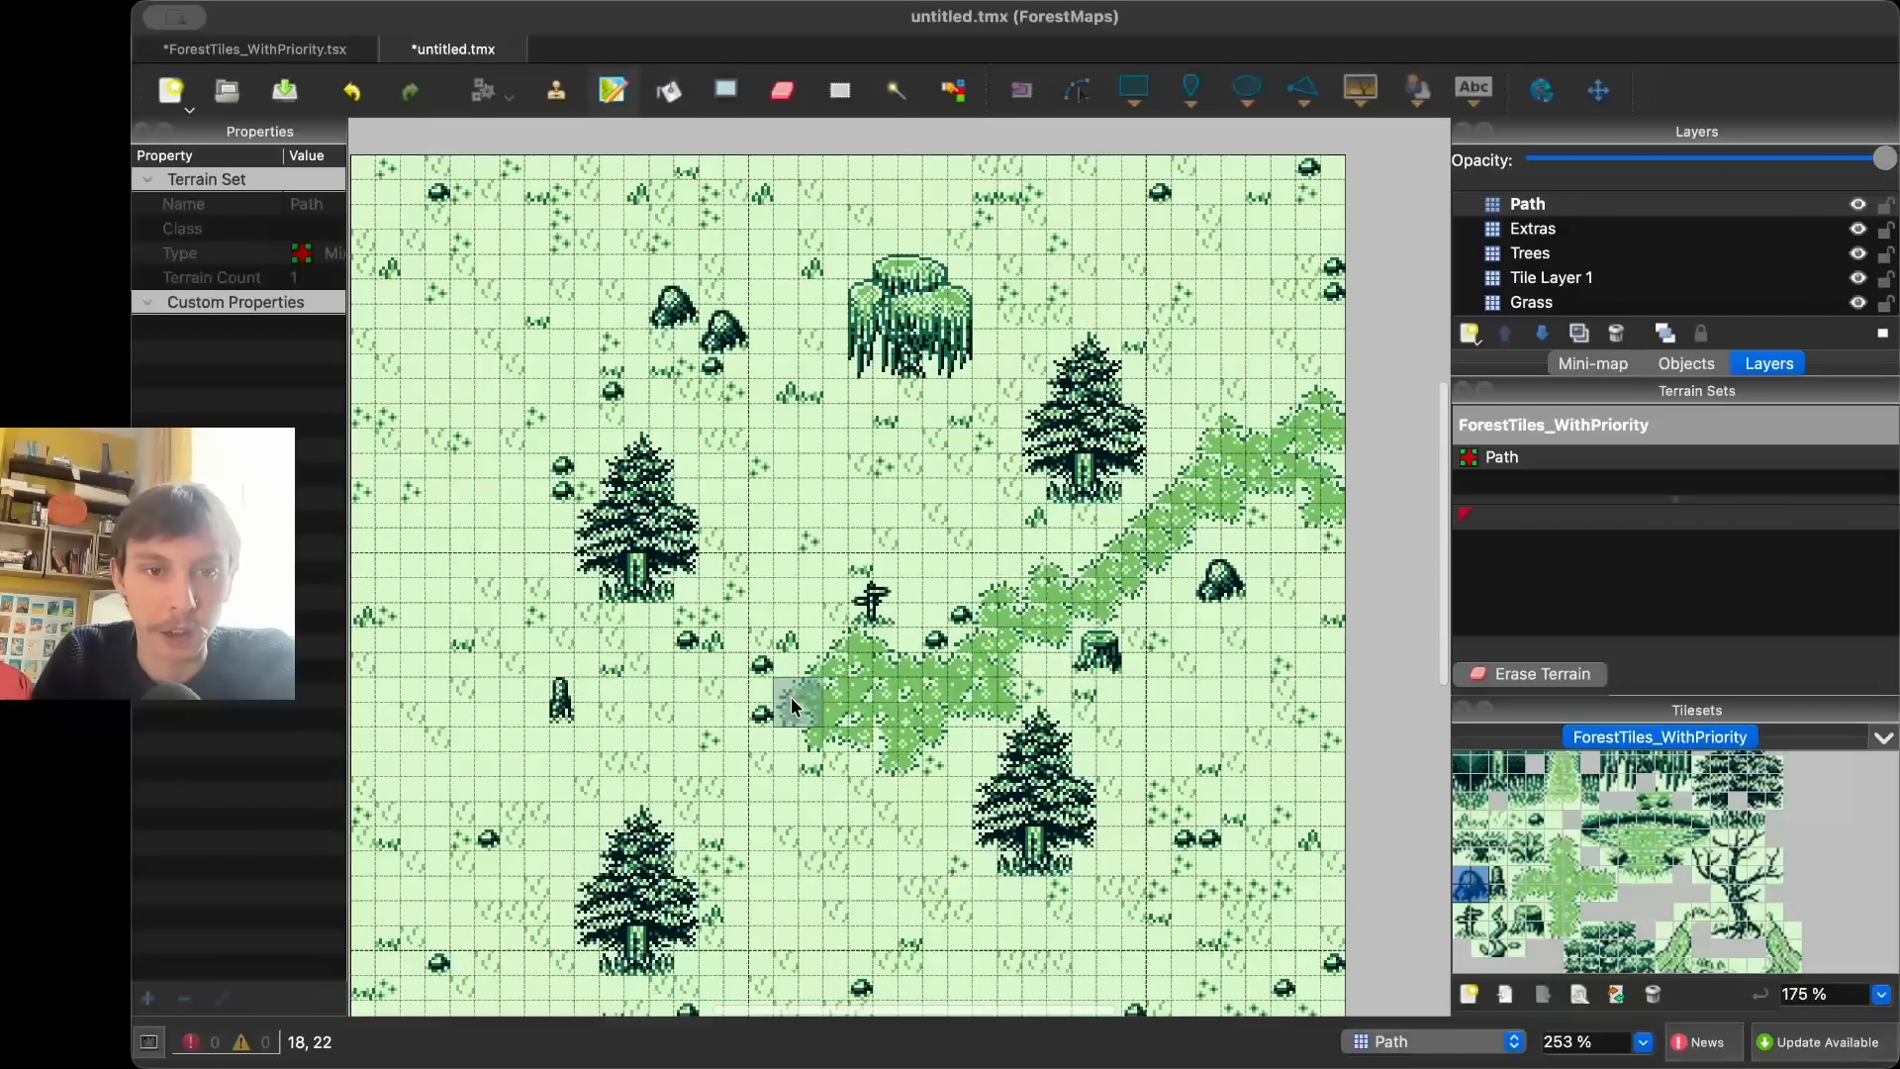
scroll(709, 746, left, 3)
scroll(709, 746, down, 2)
scroll(875, 617, right, 2)
scroll(875, 617, down, 1)
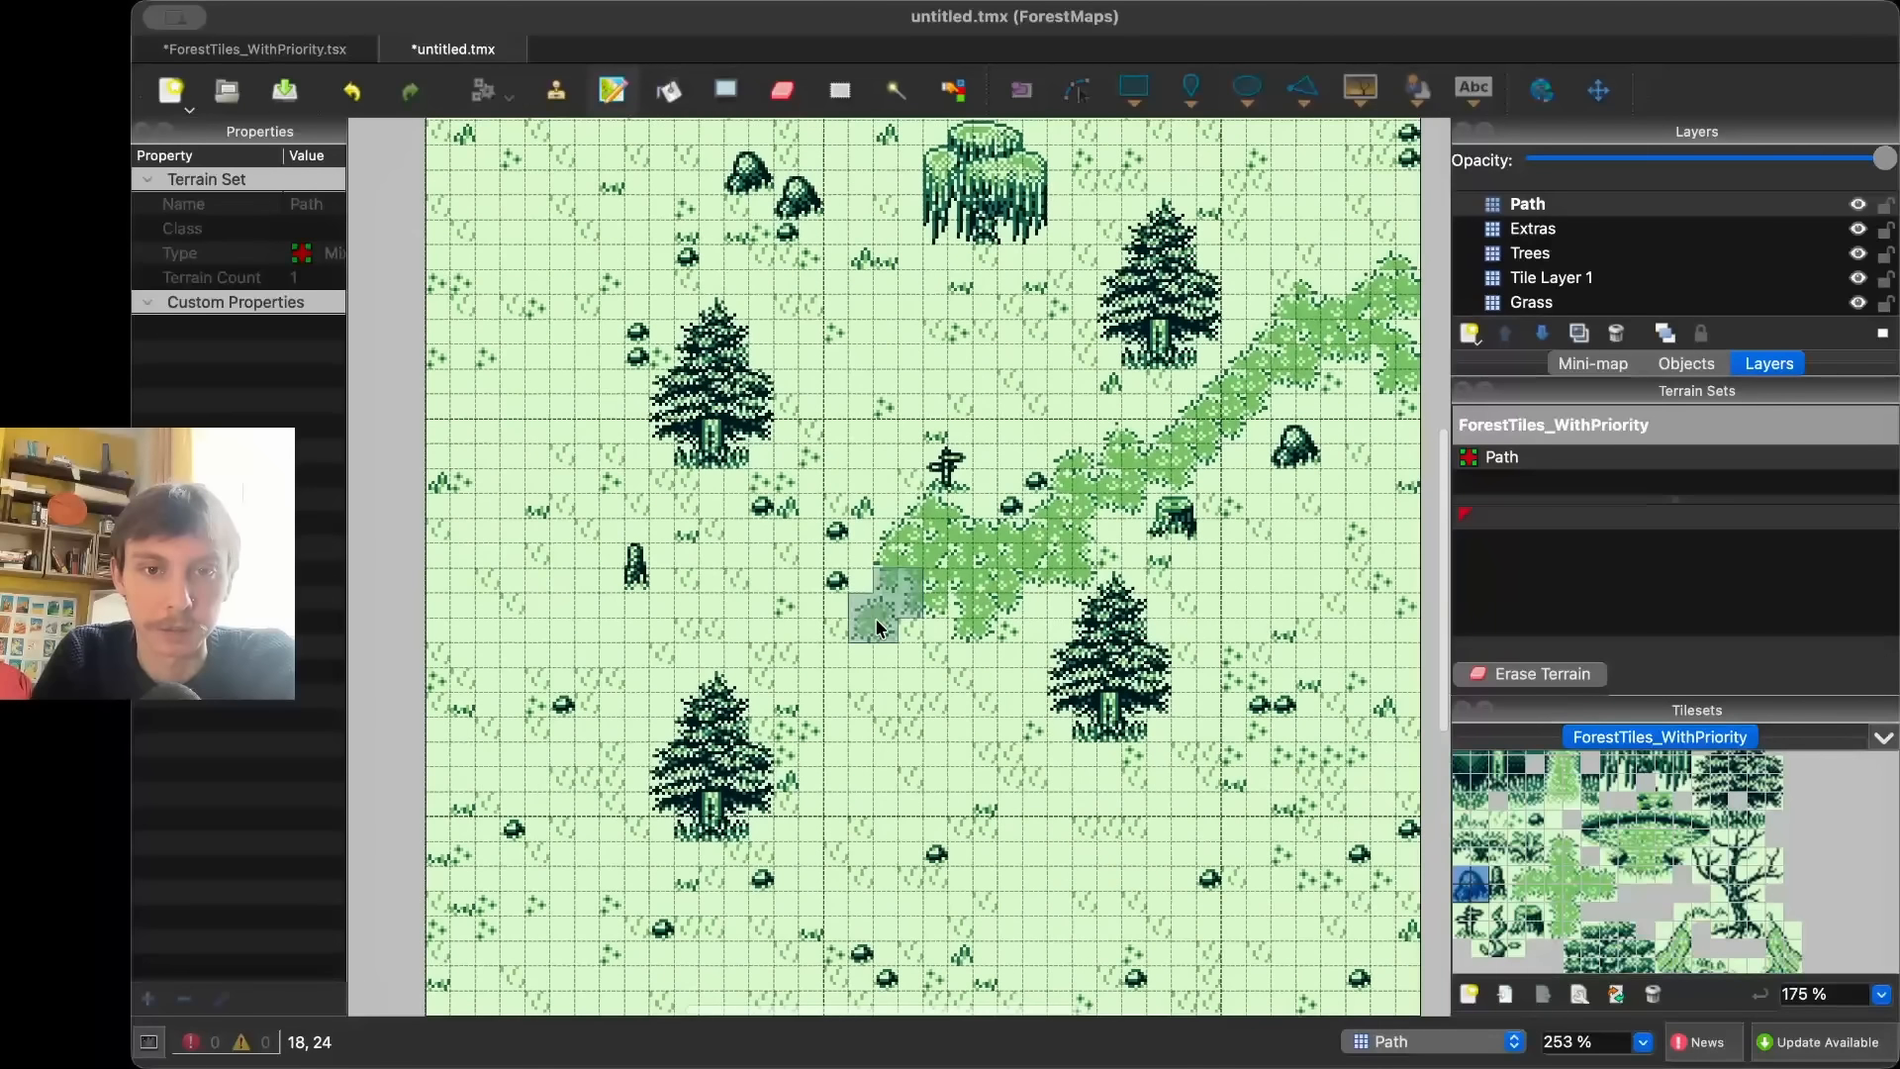
click(825, 654)
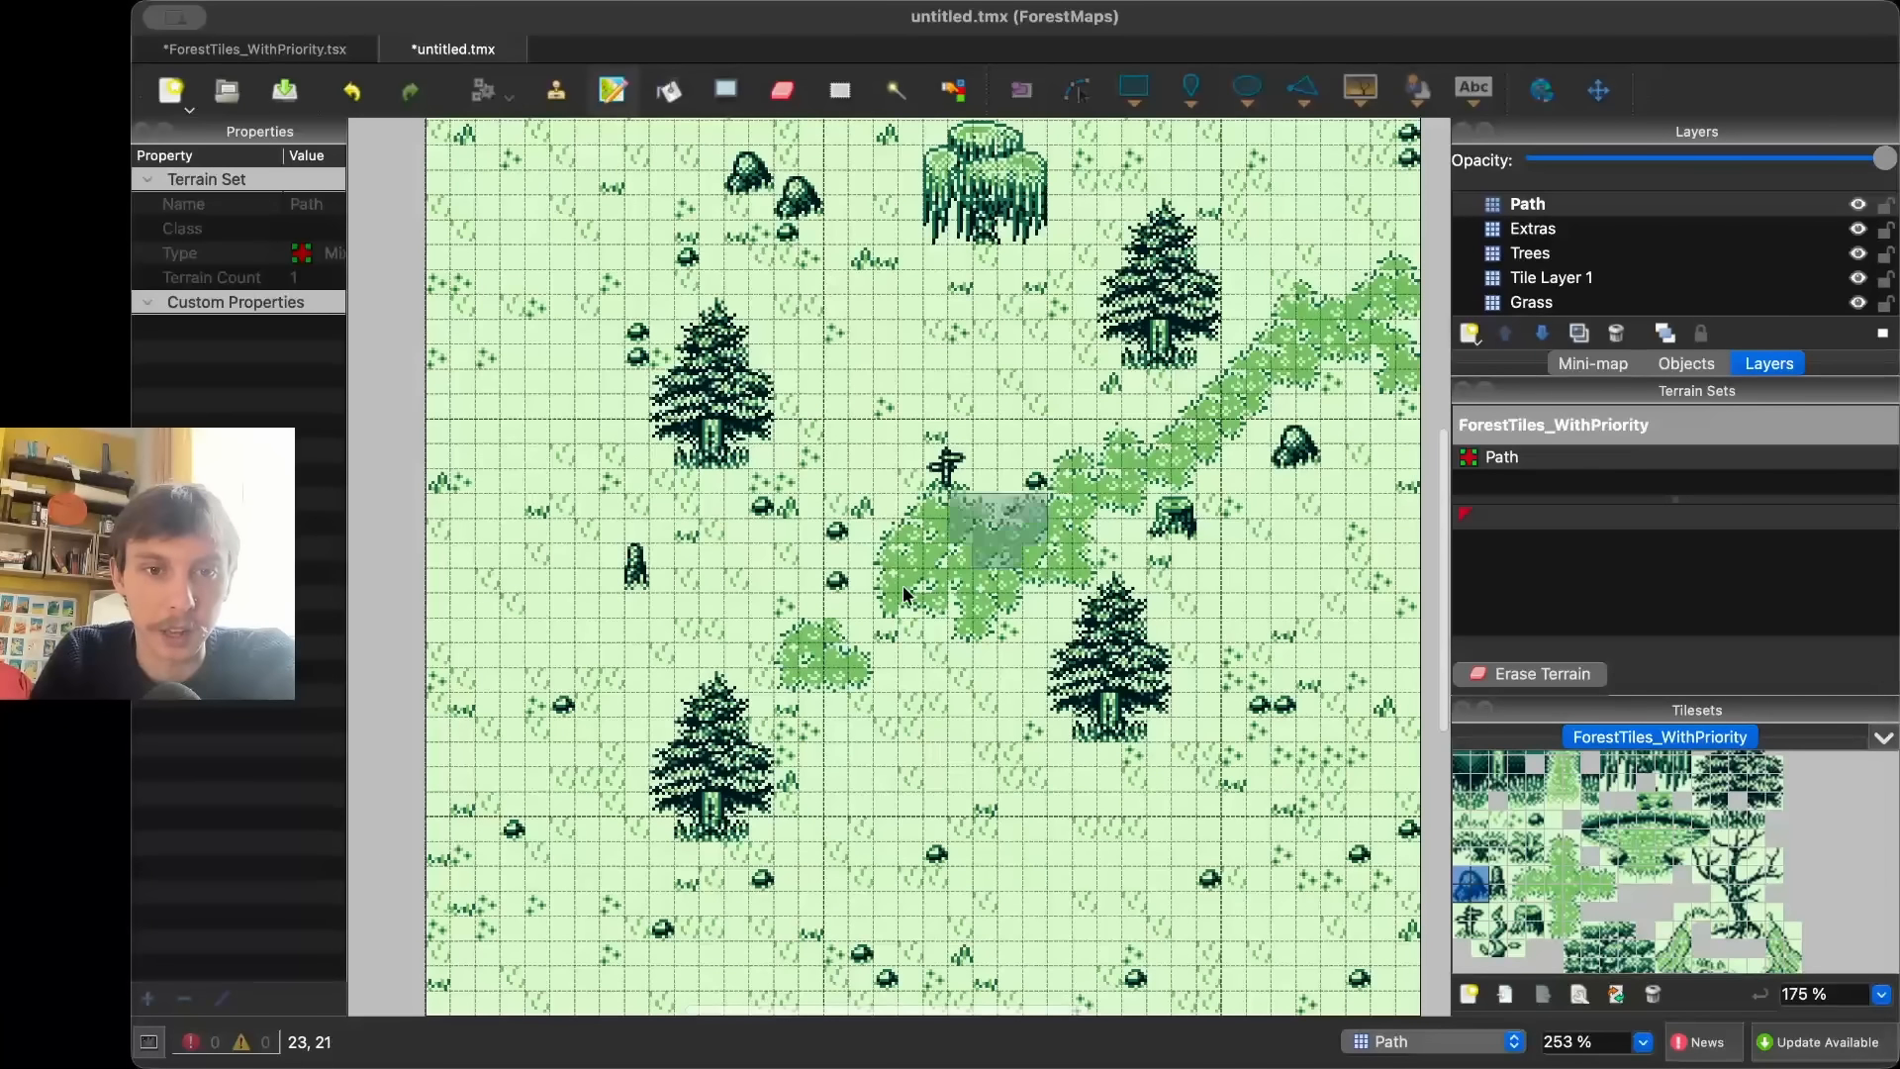
mouse_move(661, 648)
mouse_down()
mouse_move(549, 638)
mouse_move(480, 693)
mouse_up()
scroll(992, 556, right, 2)
scroll(992, 556, down, 1)
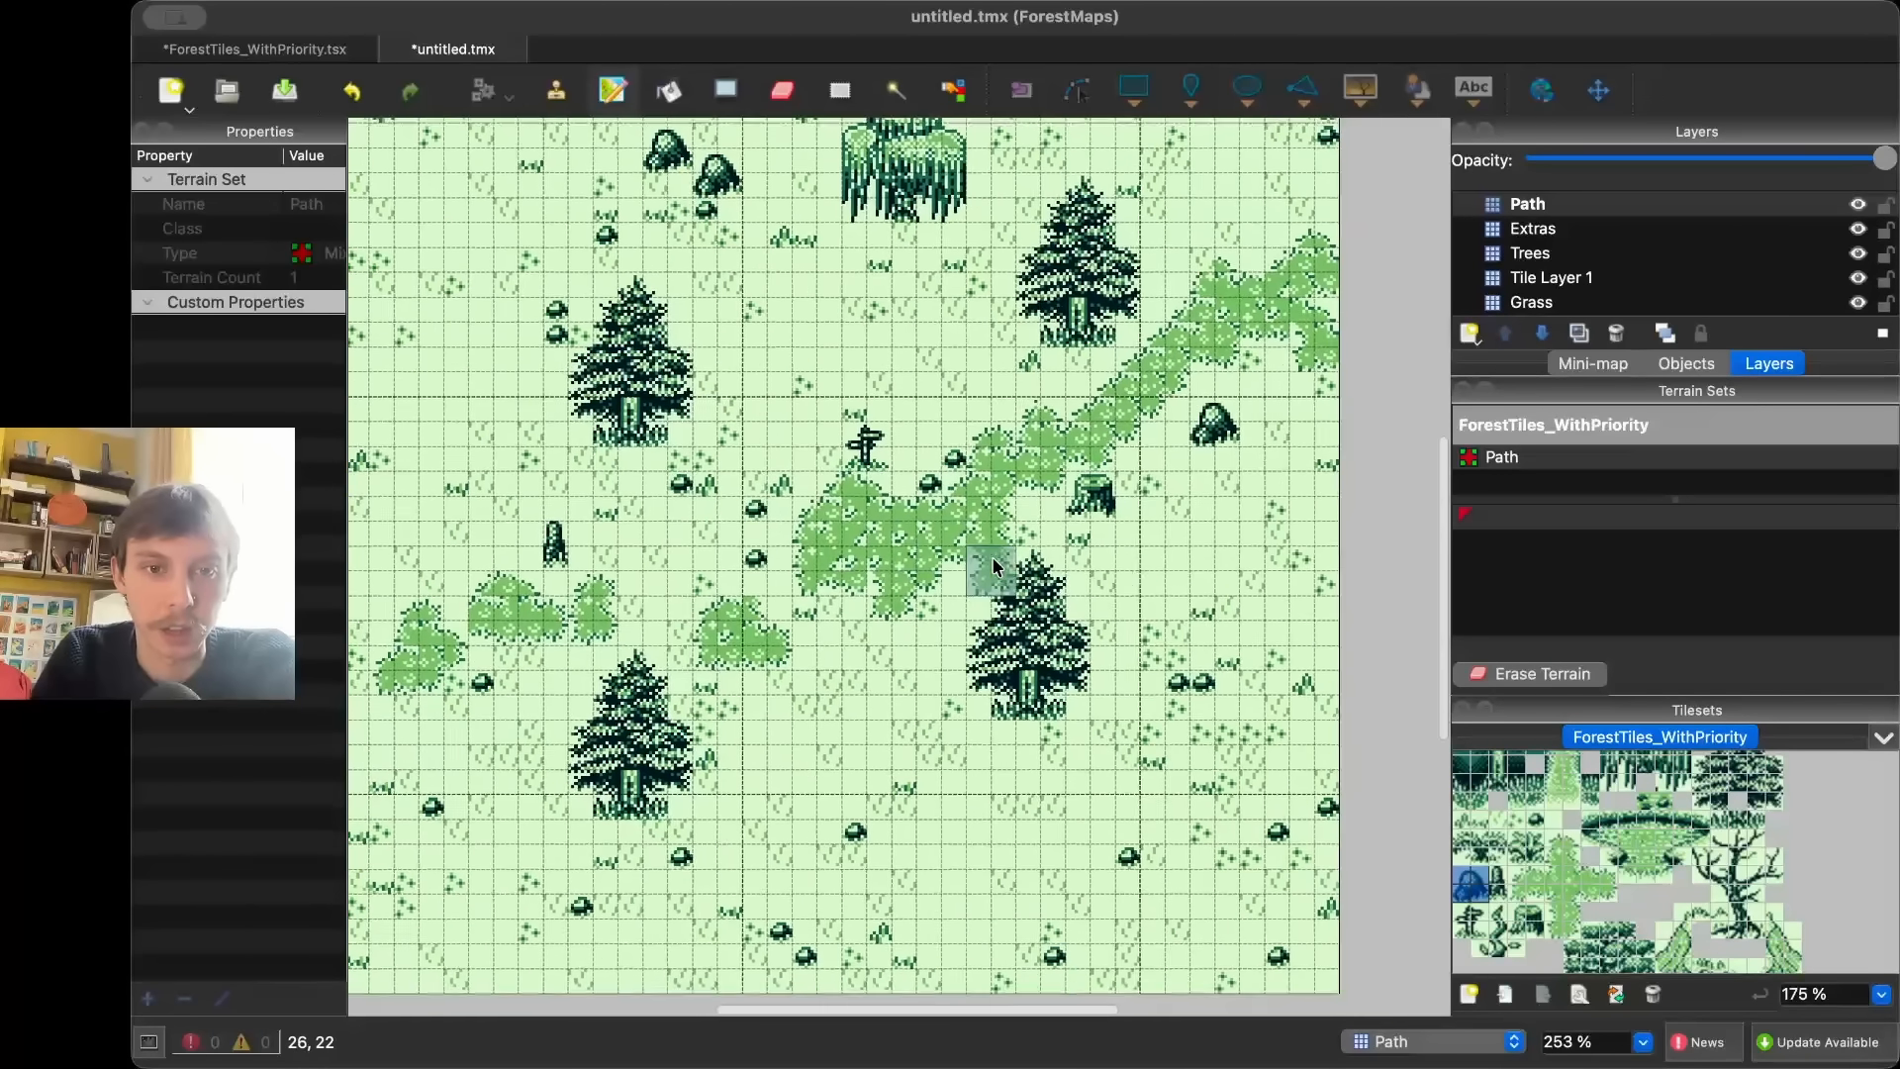
scroll(1047, 521, down, 3)
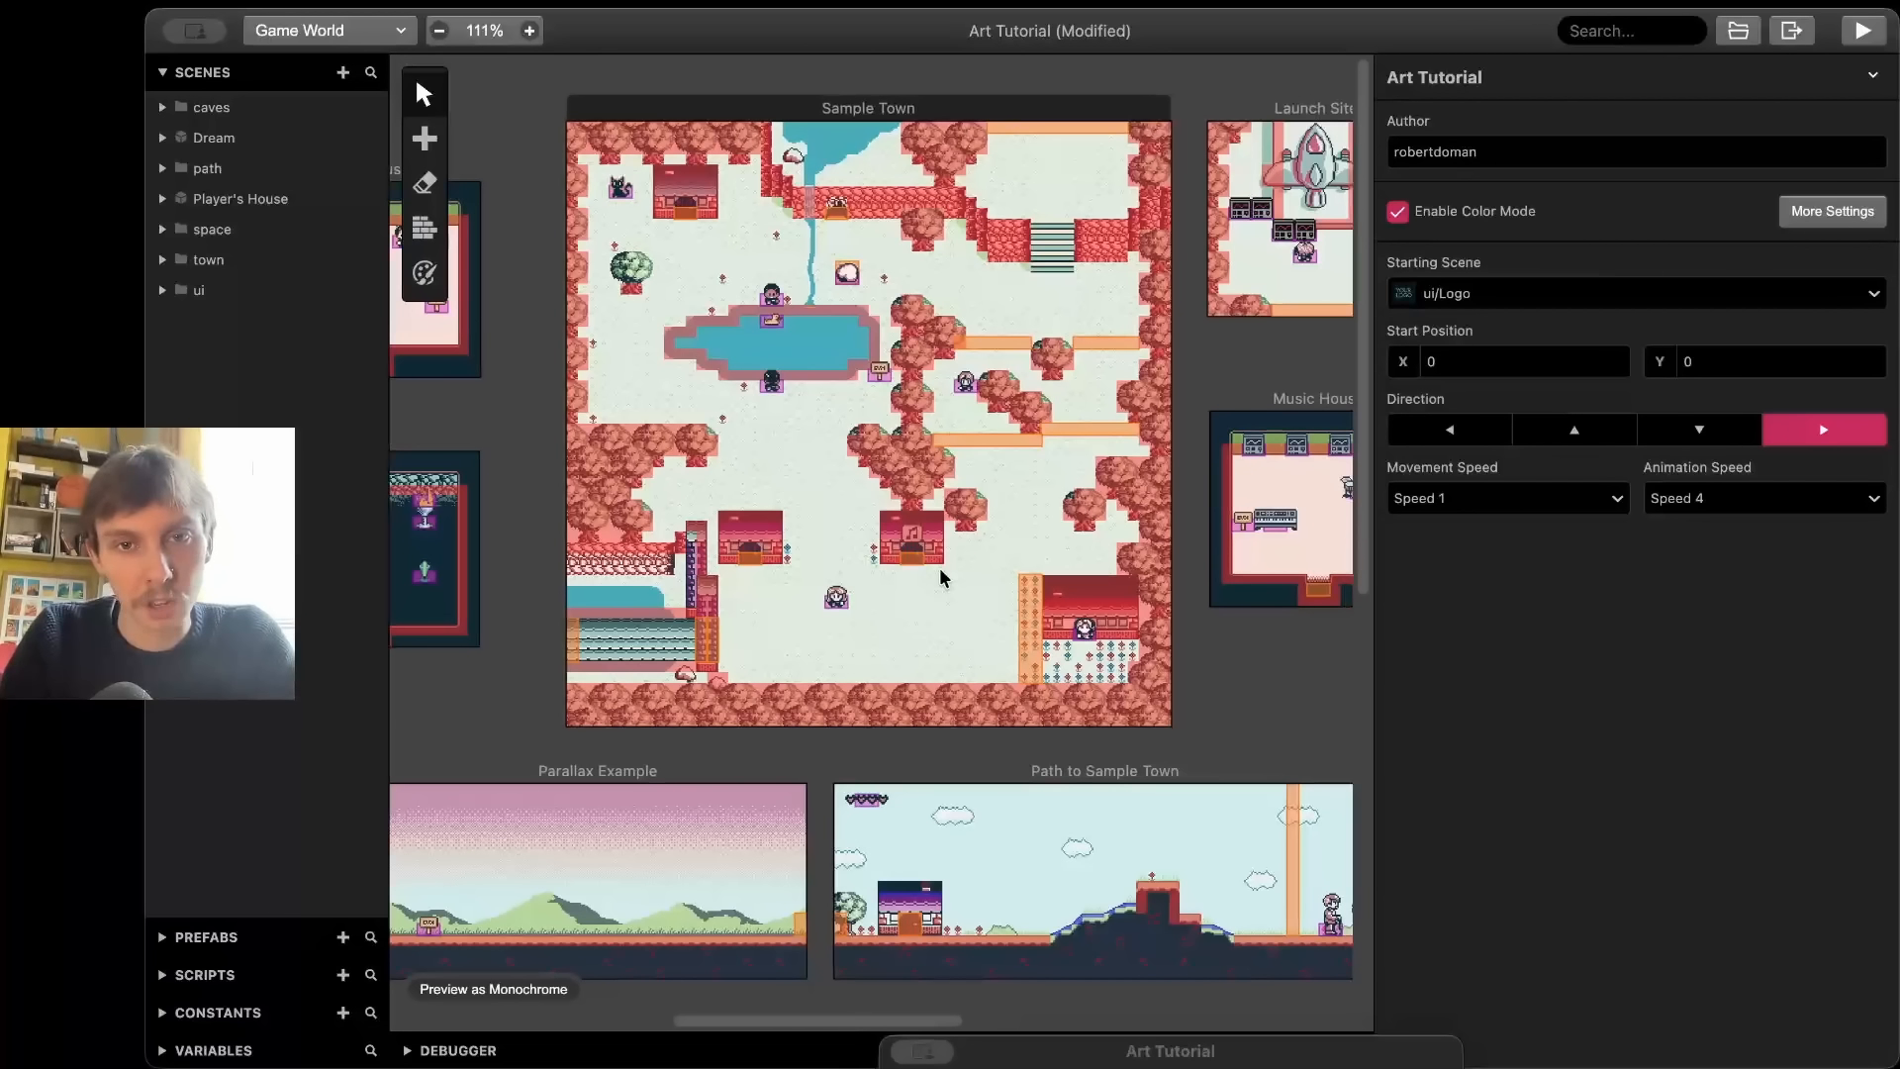
- Add a new scene in the empty space beside the Launch Site and Music House scenes, and shift it slightly away from them
scroll(940, 578, right, 15)
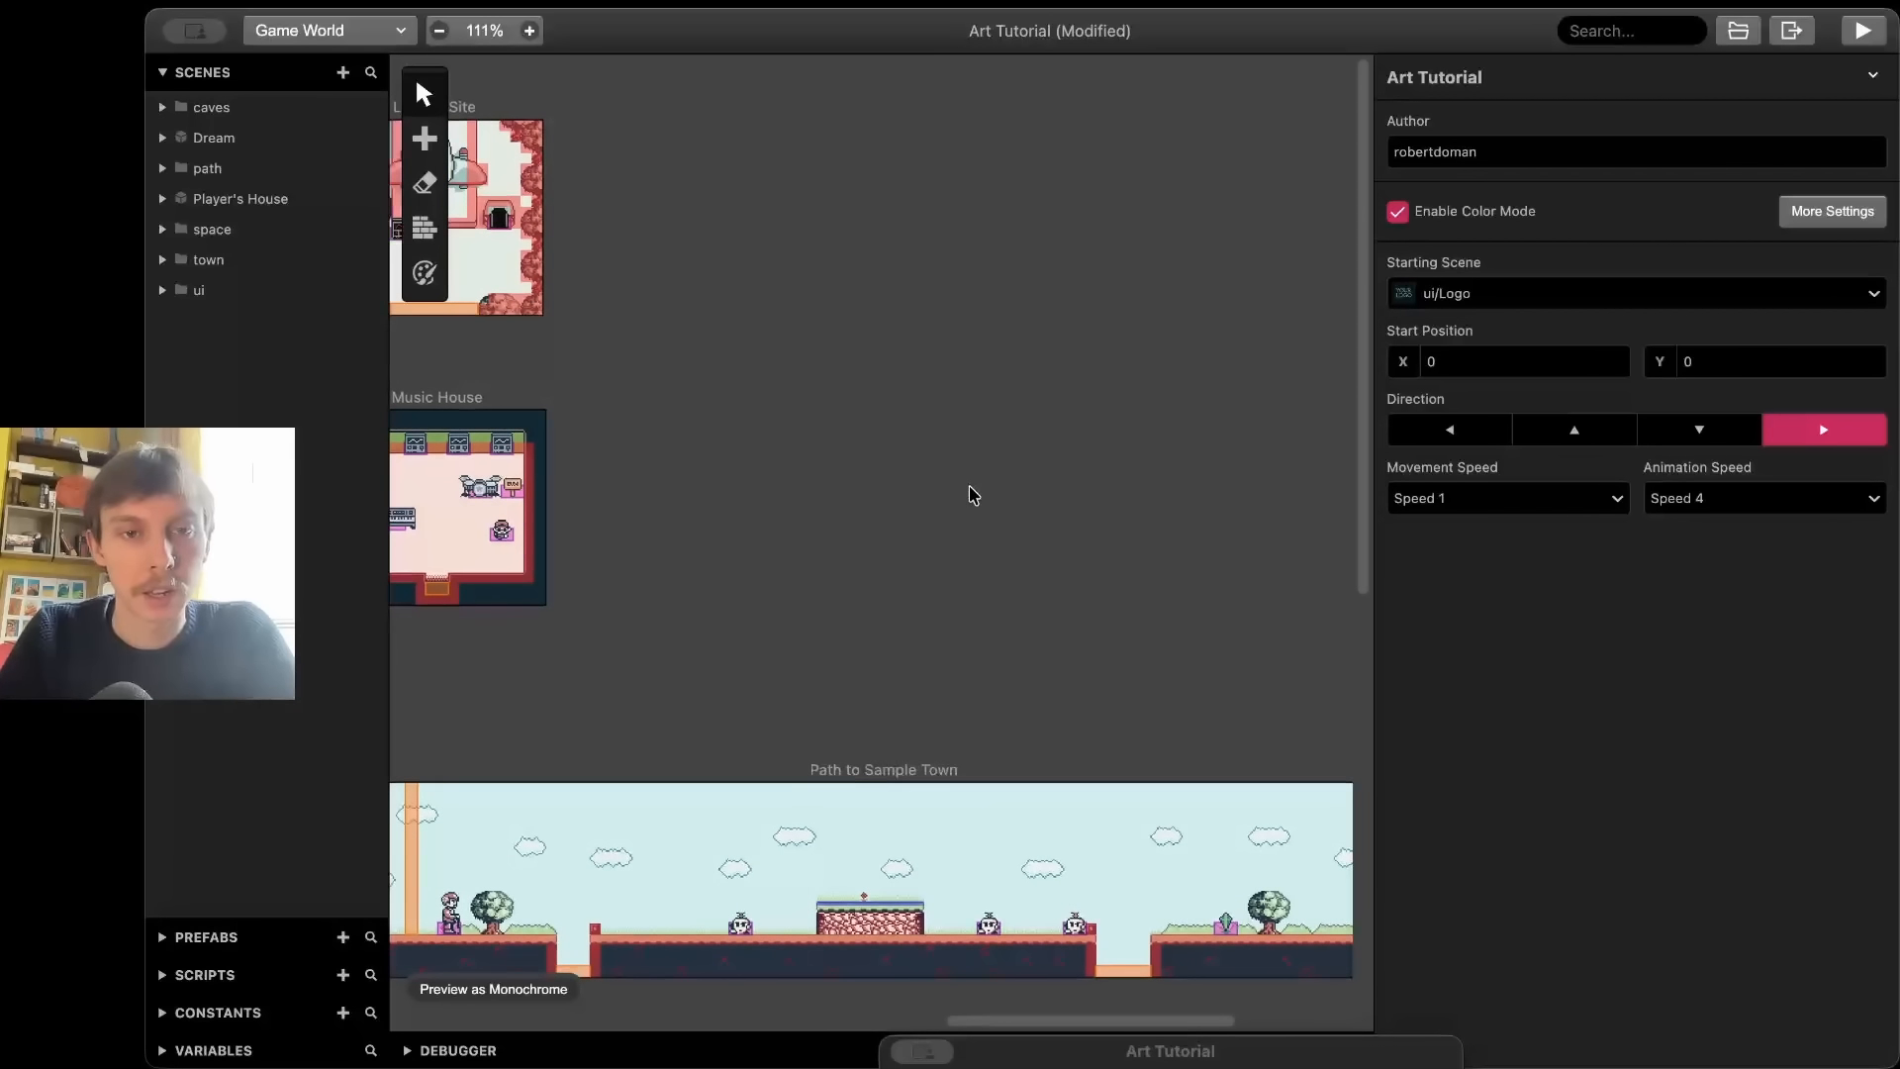
key(a)
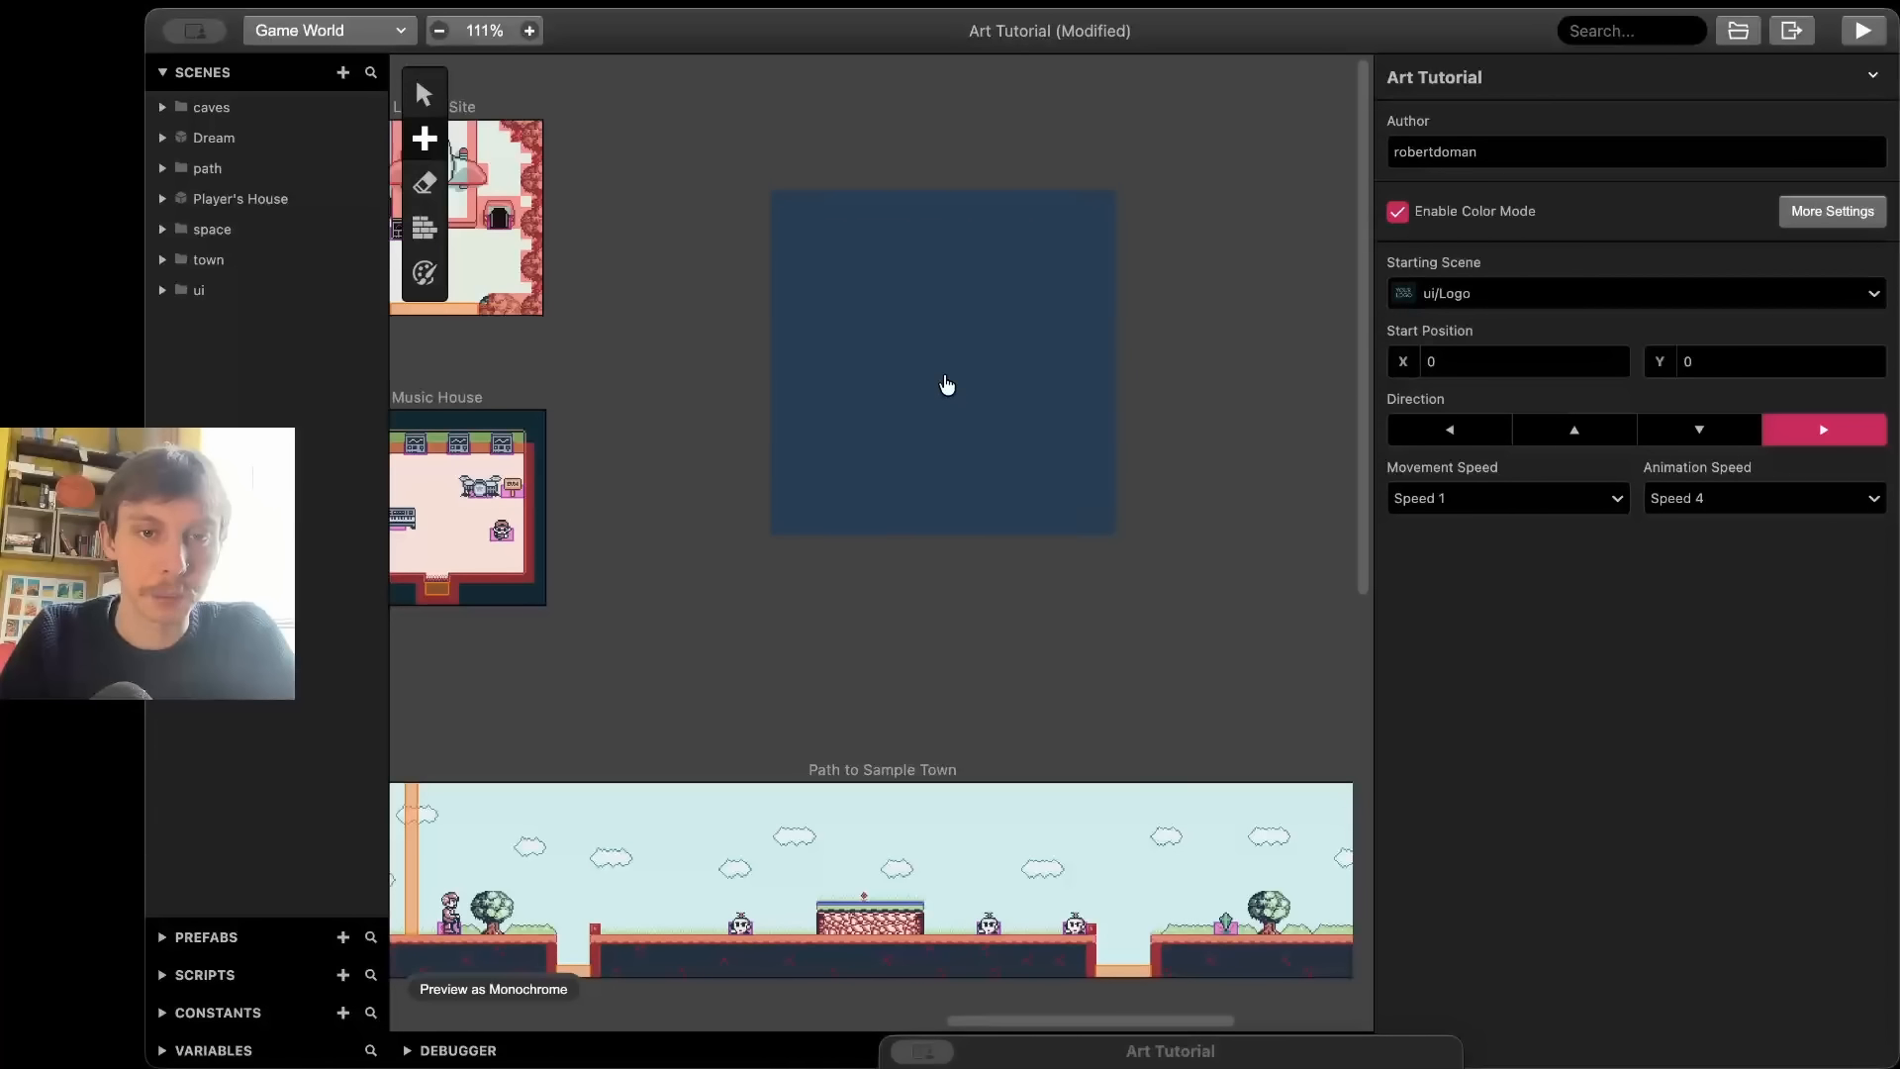
click(960, 408)
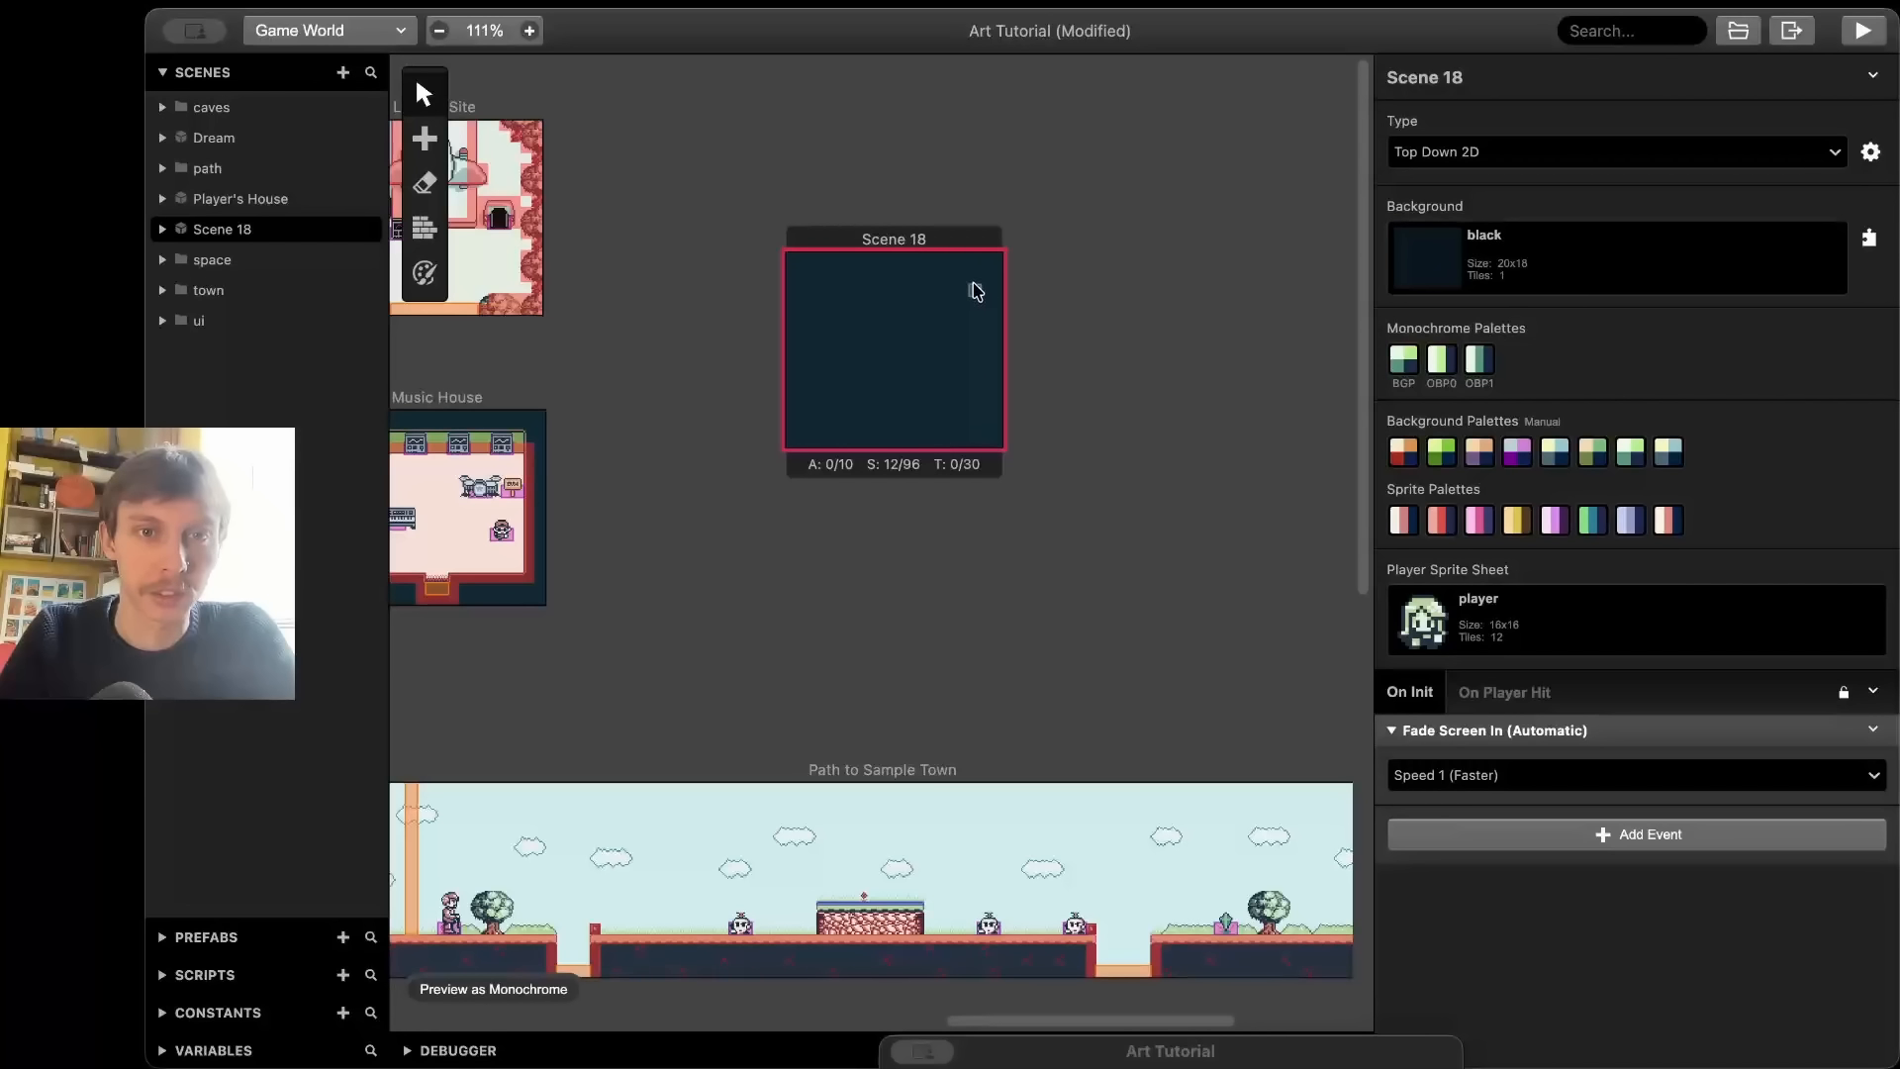
drag(962, 249, 1027, 285)
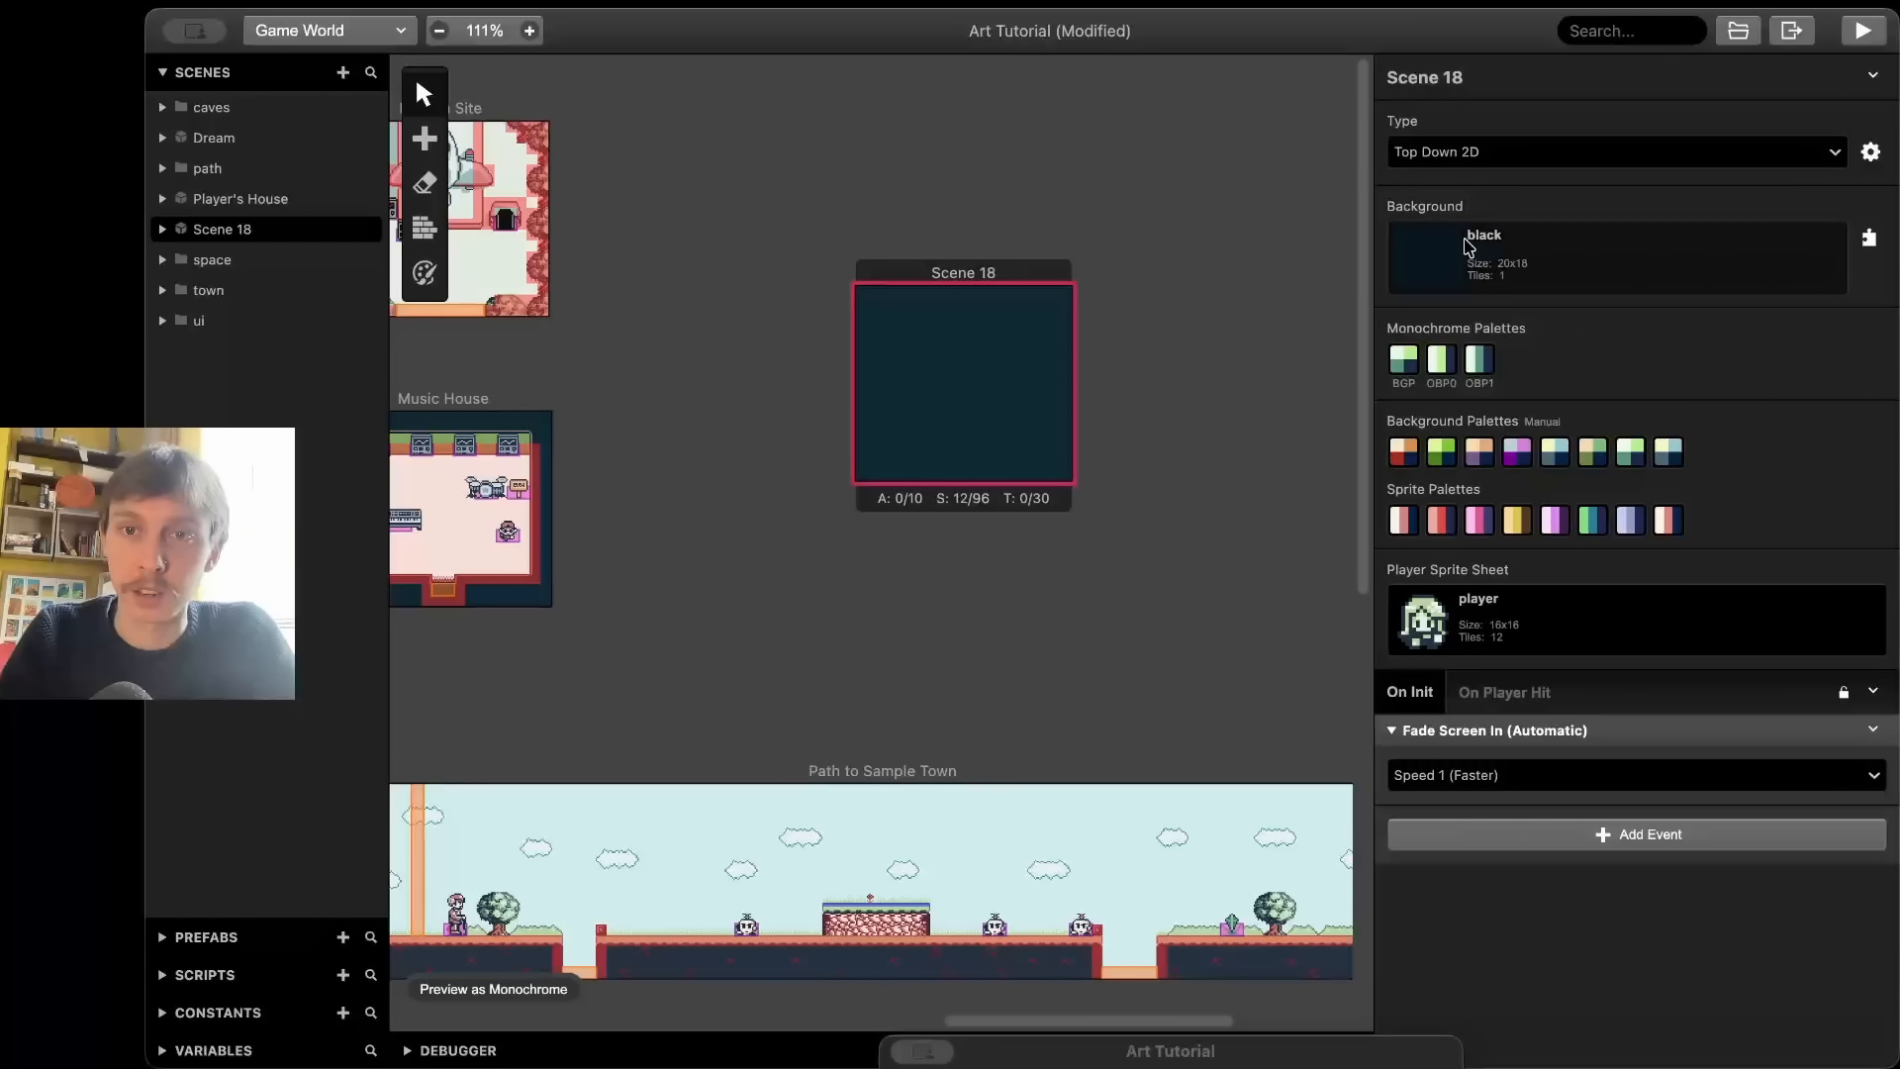
- Set the new scene's background to ForestTestScene_01 and move the scene clear of Path to Sample Town
click(1468, 245)
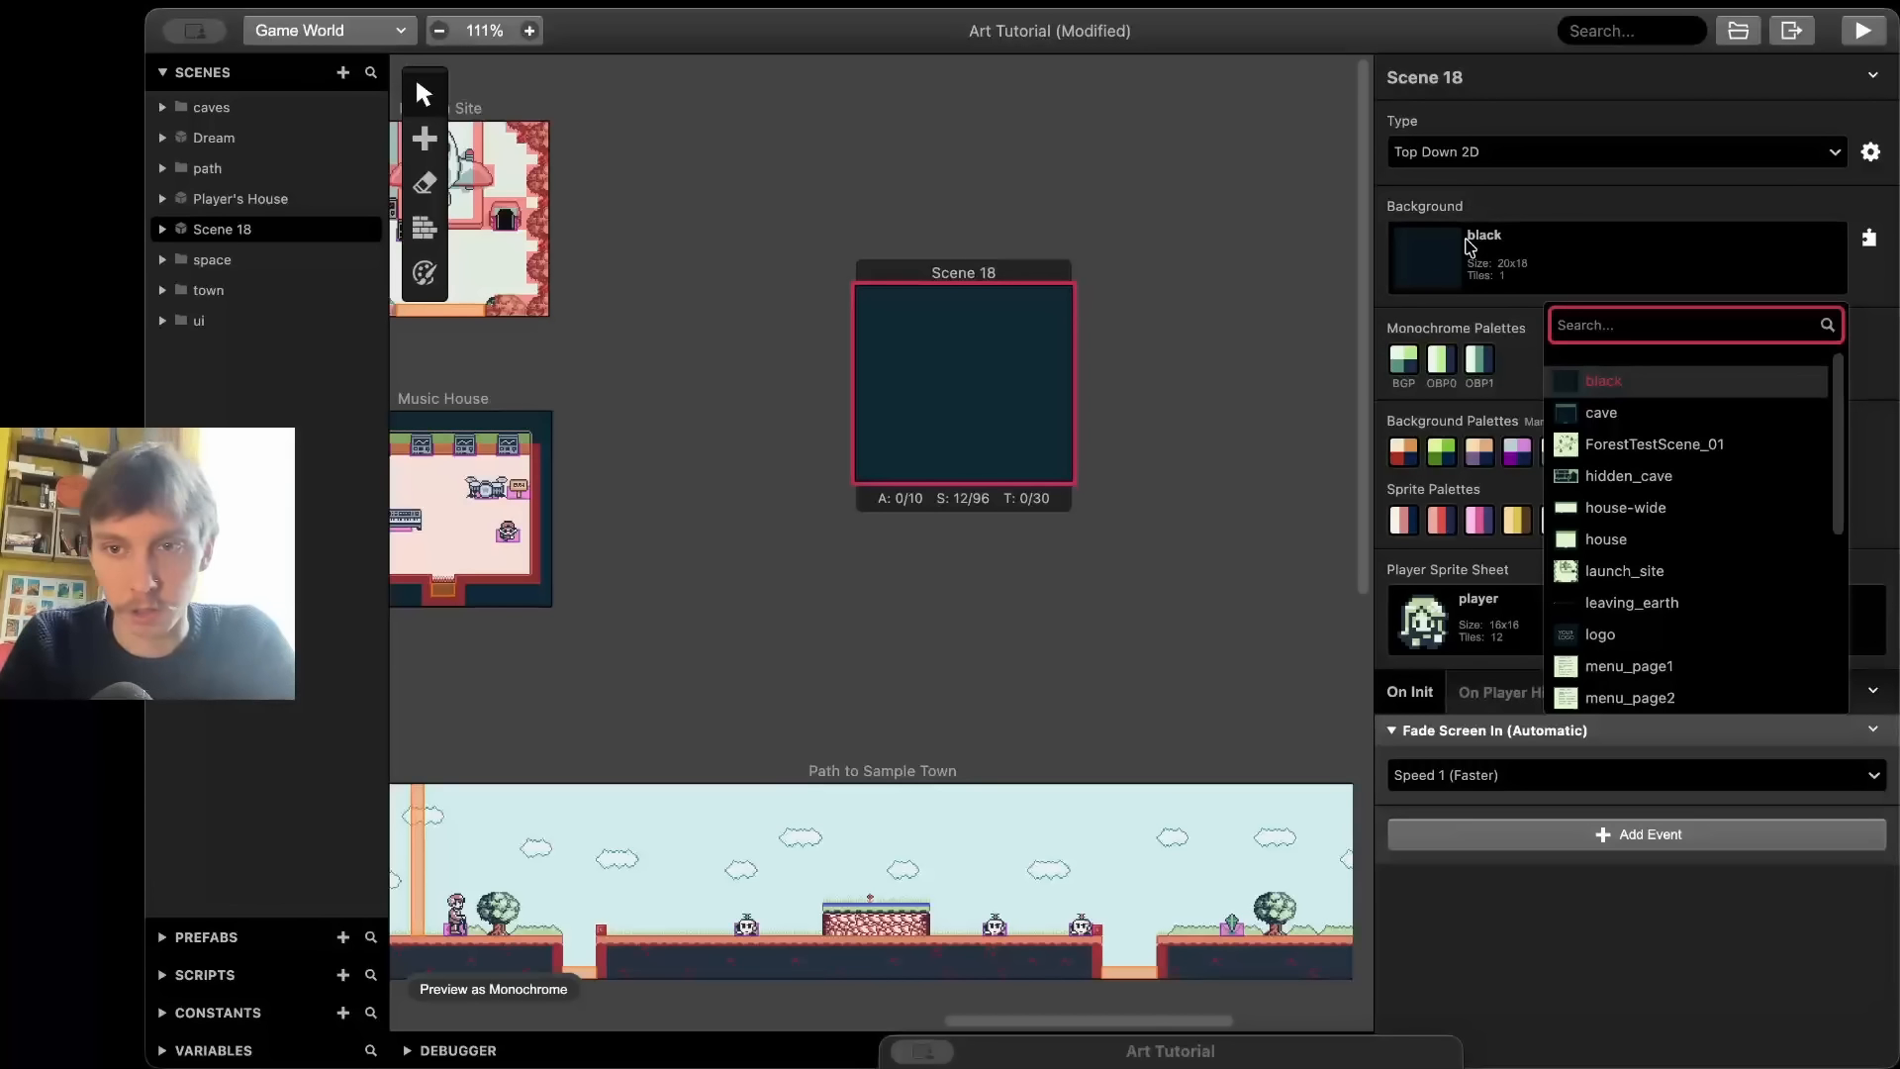
click(1621, 451)
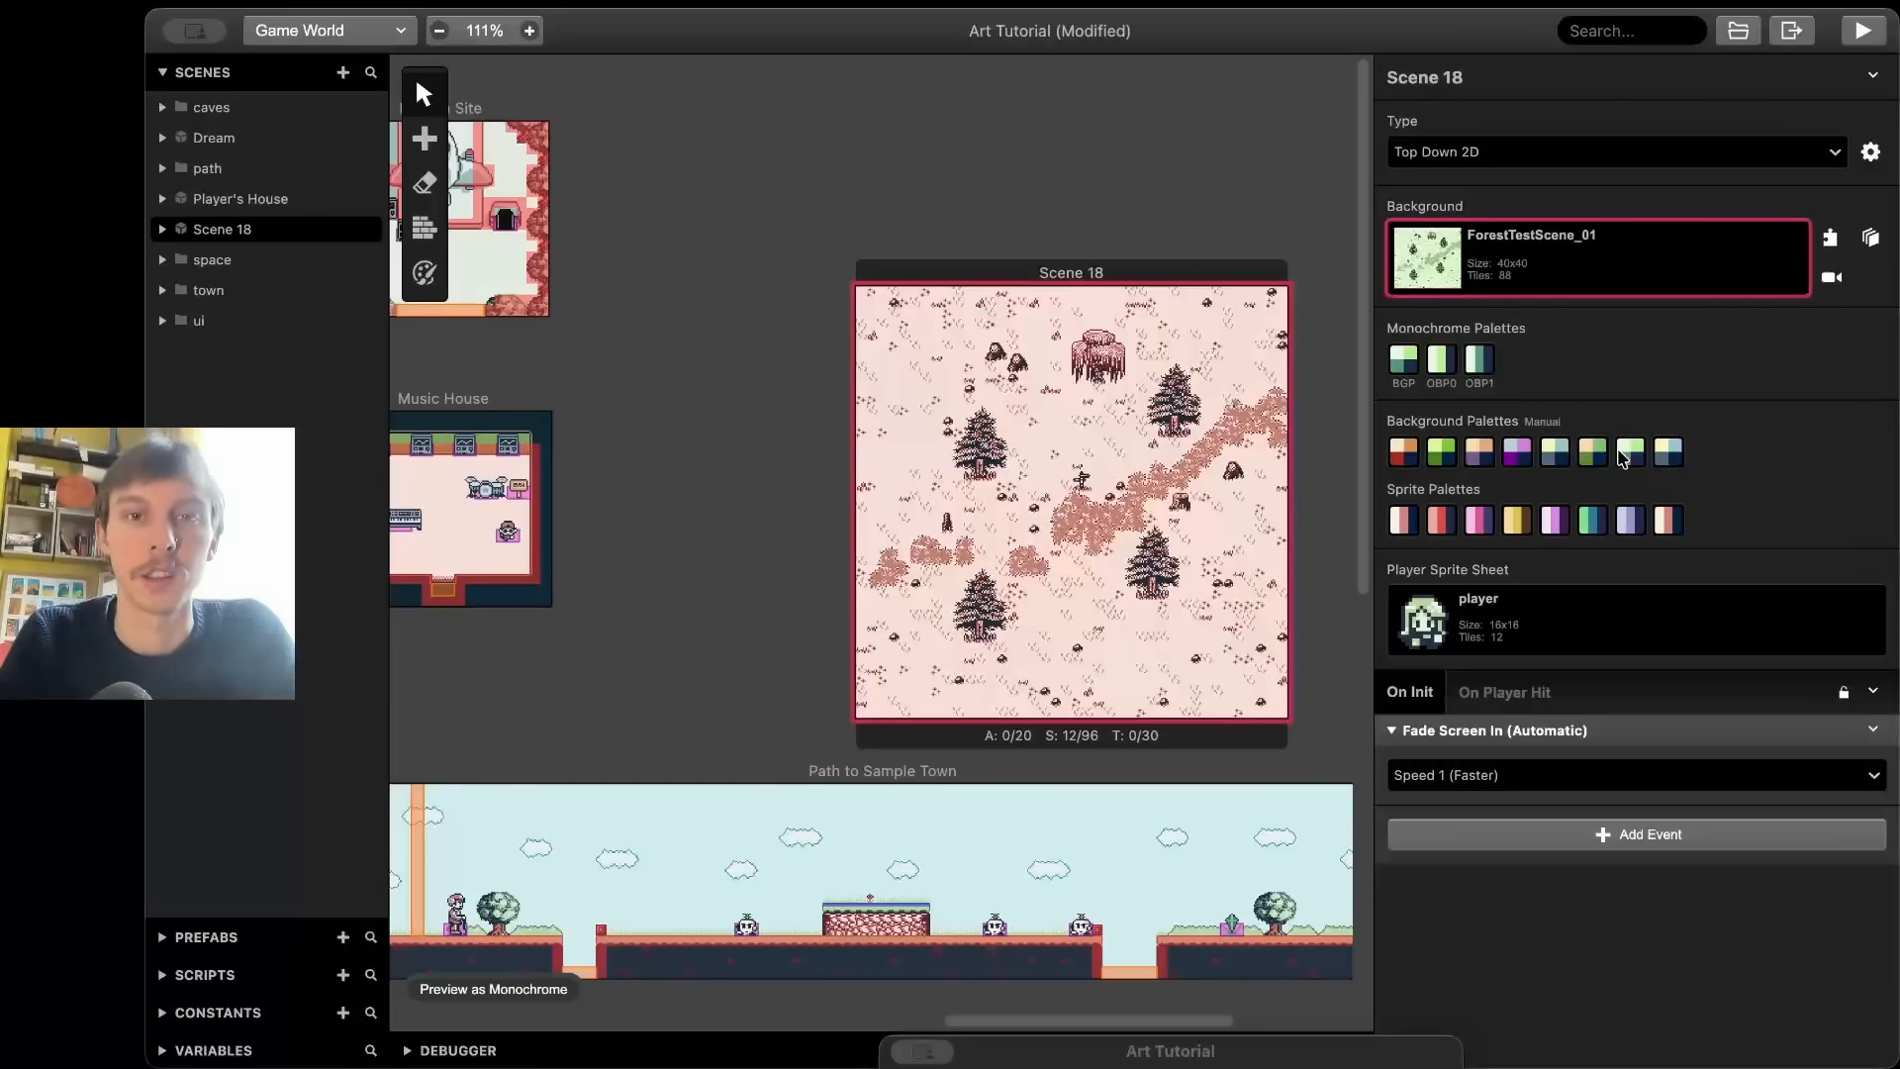
drag(1141, 284, 1044, 197)
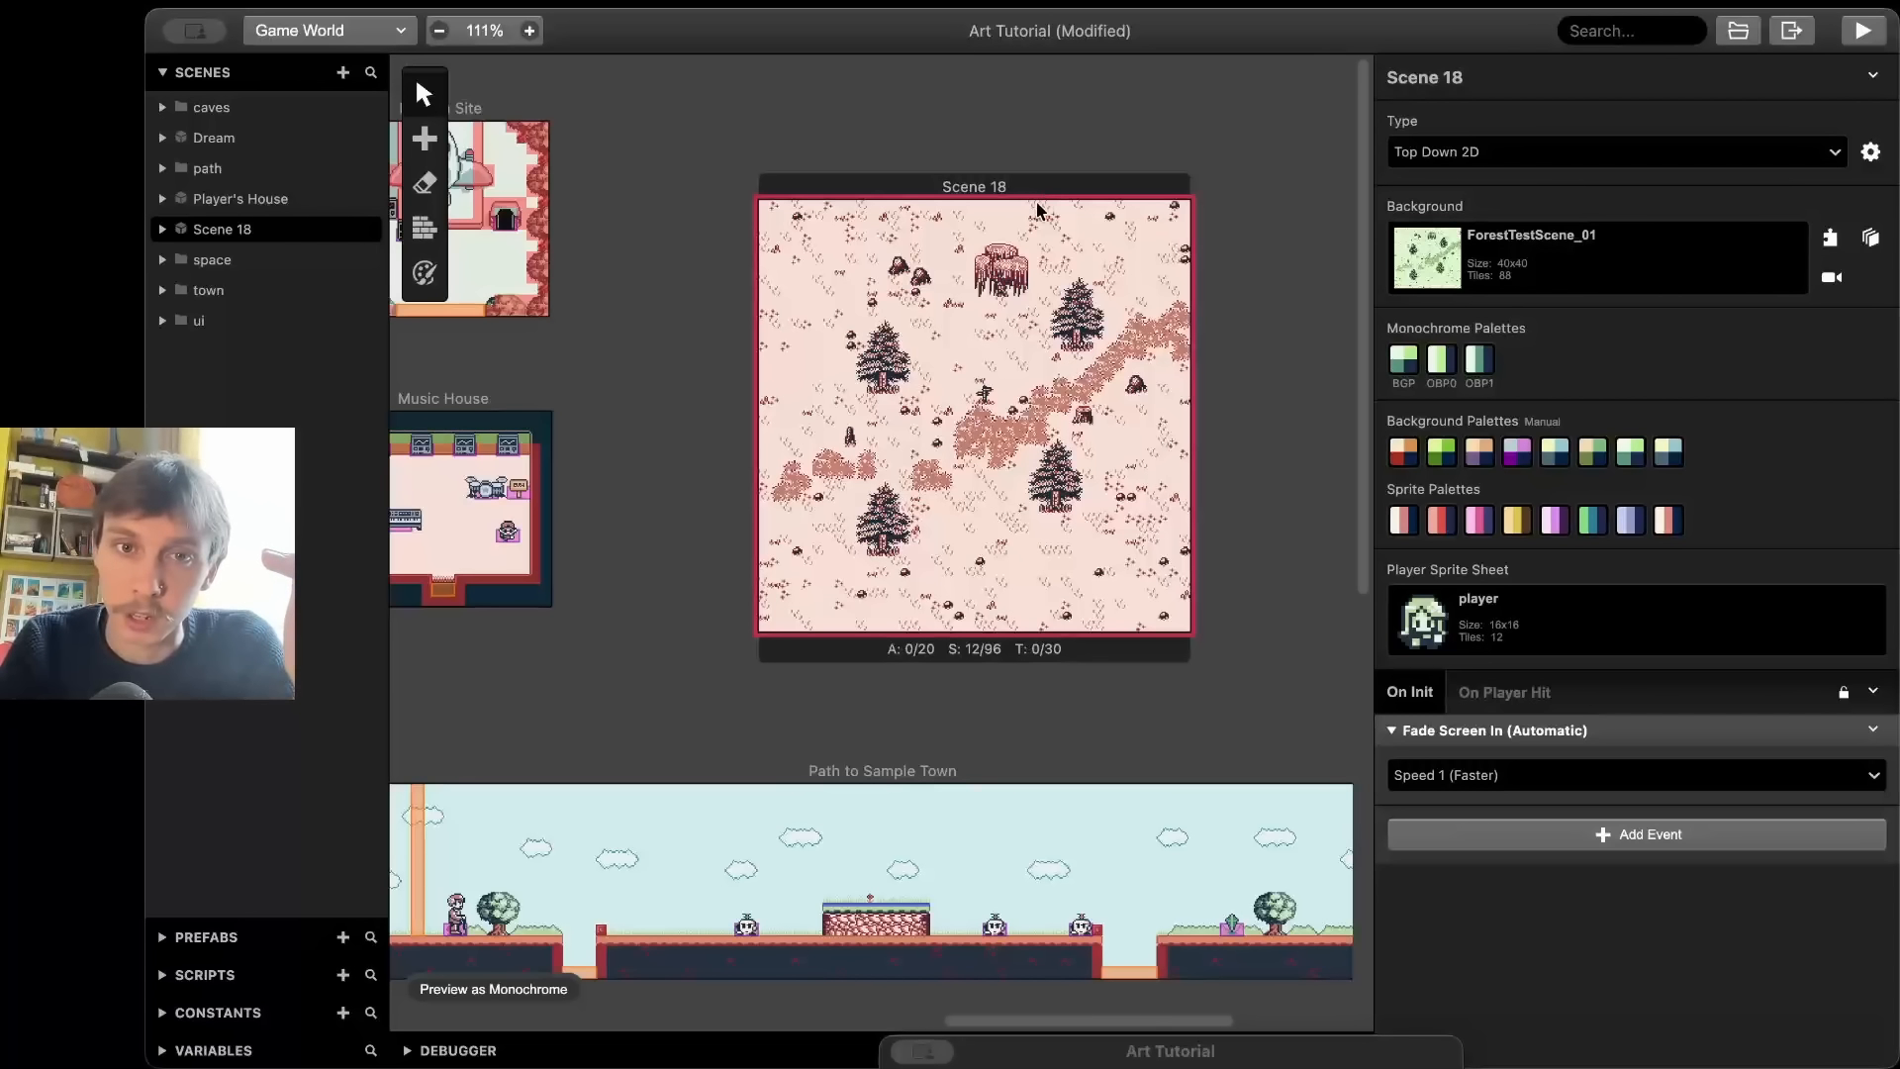
- Switch Scene 18's background palettes from manual to Automatic
scroll(969, 315, up, 5)
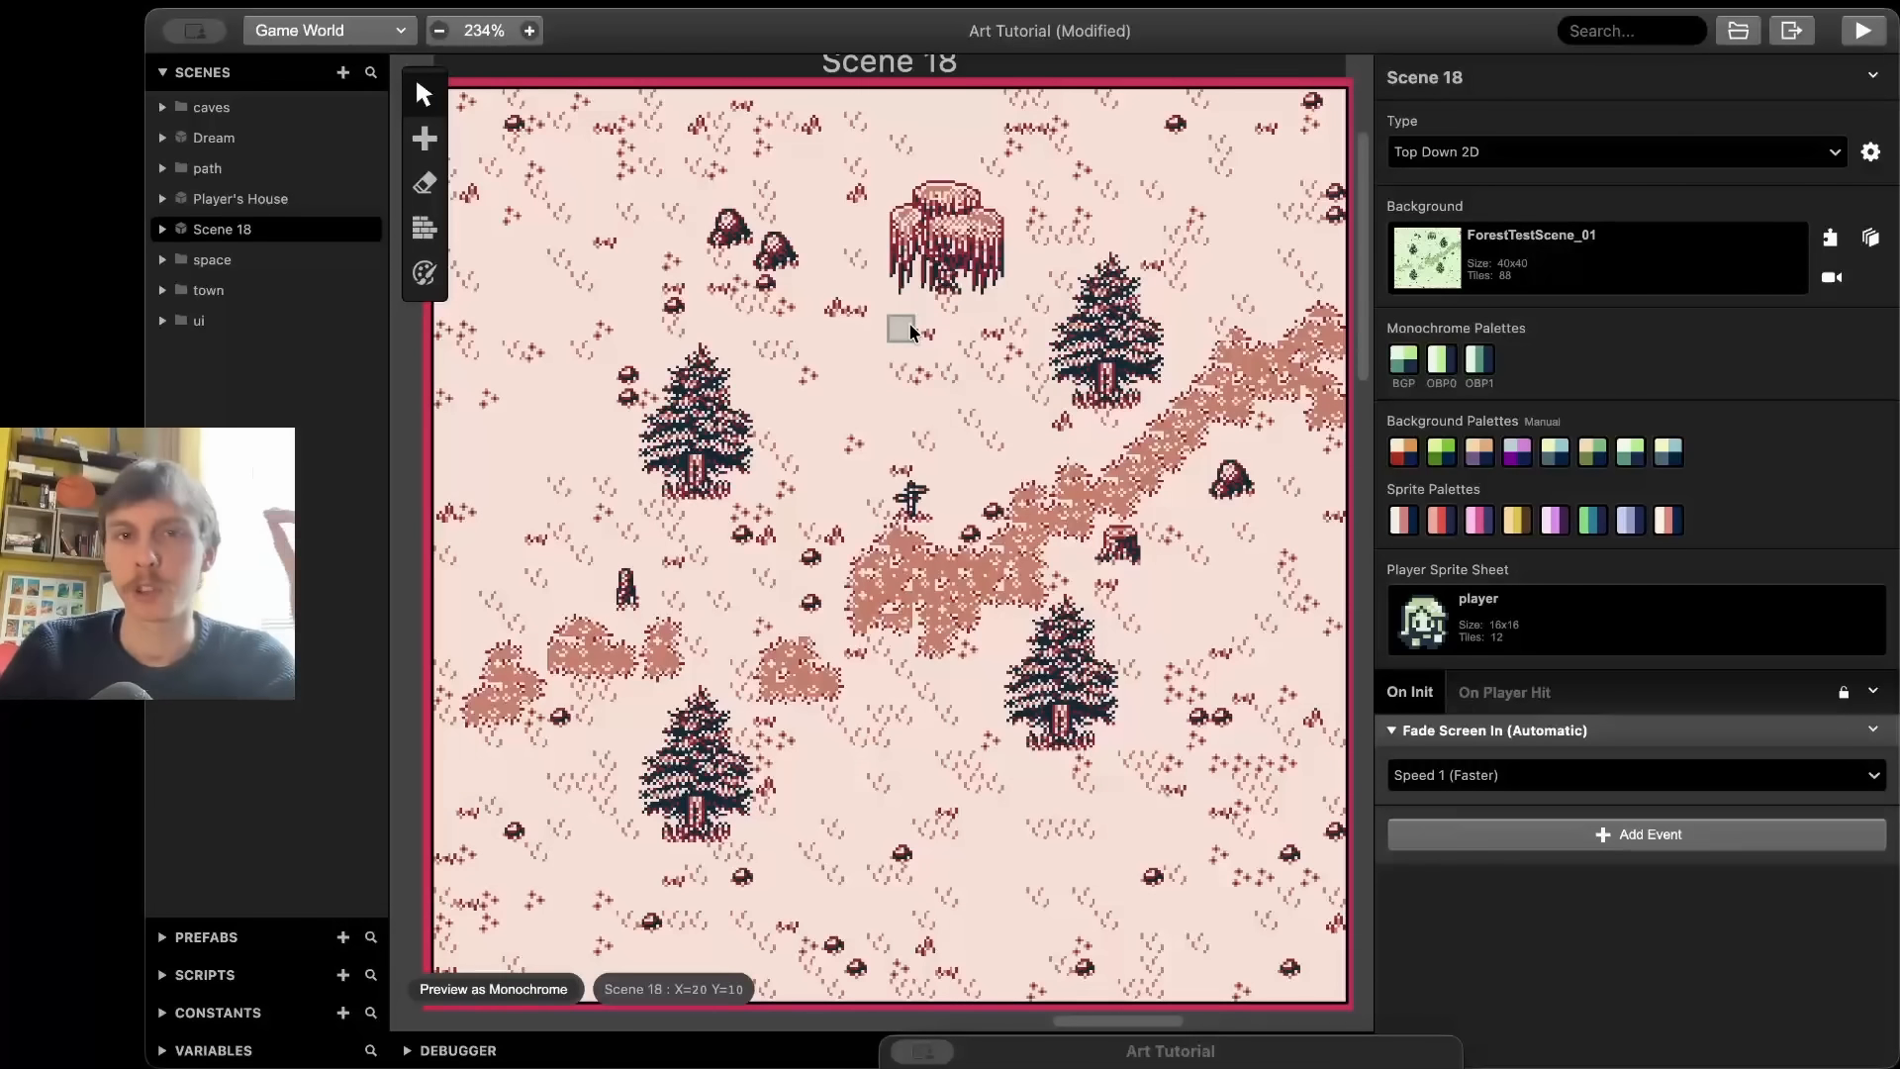
scroll(913, 336, up, 2)
scroll(915, 382, left, 1)
scroll(915, 382, right, 2)
scroll(980, 402, down, 1)
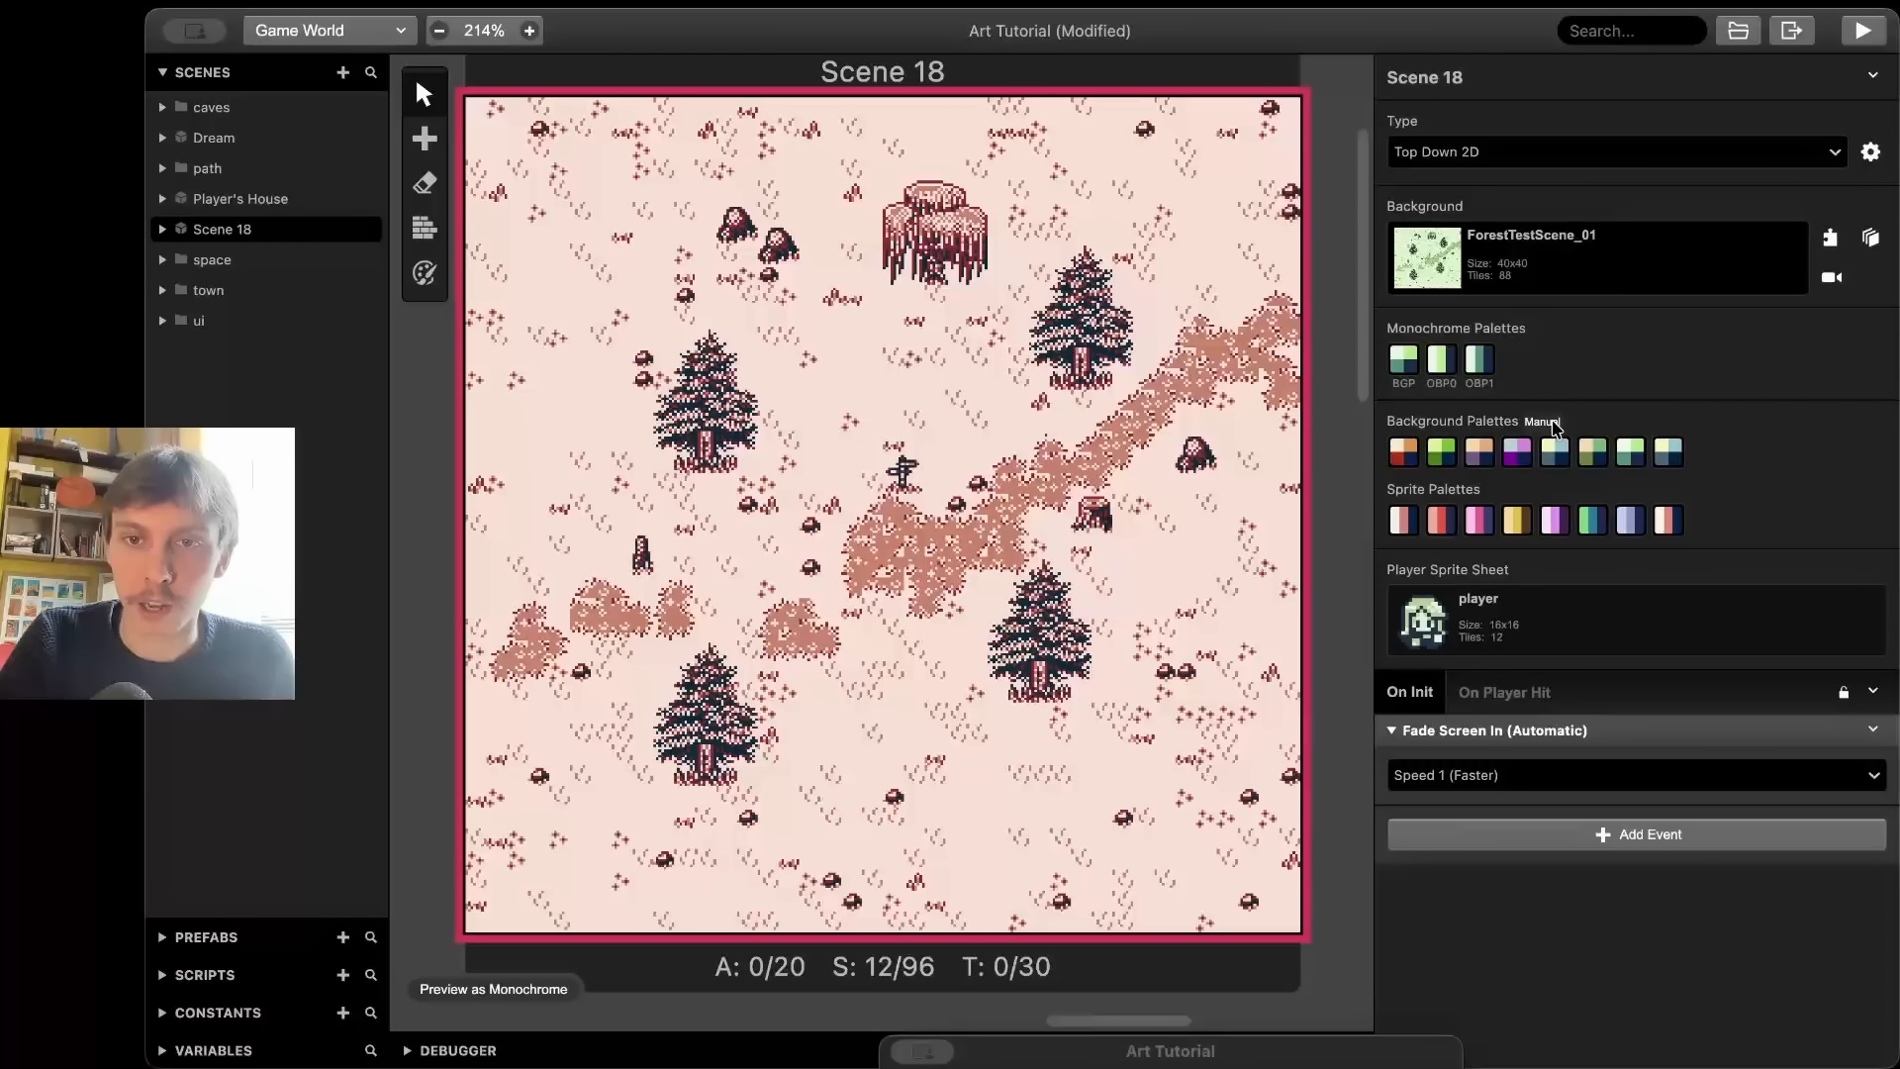
click(1543, 423)
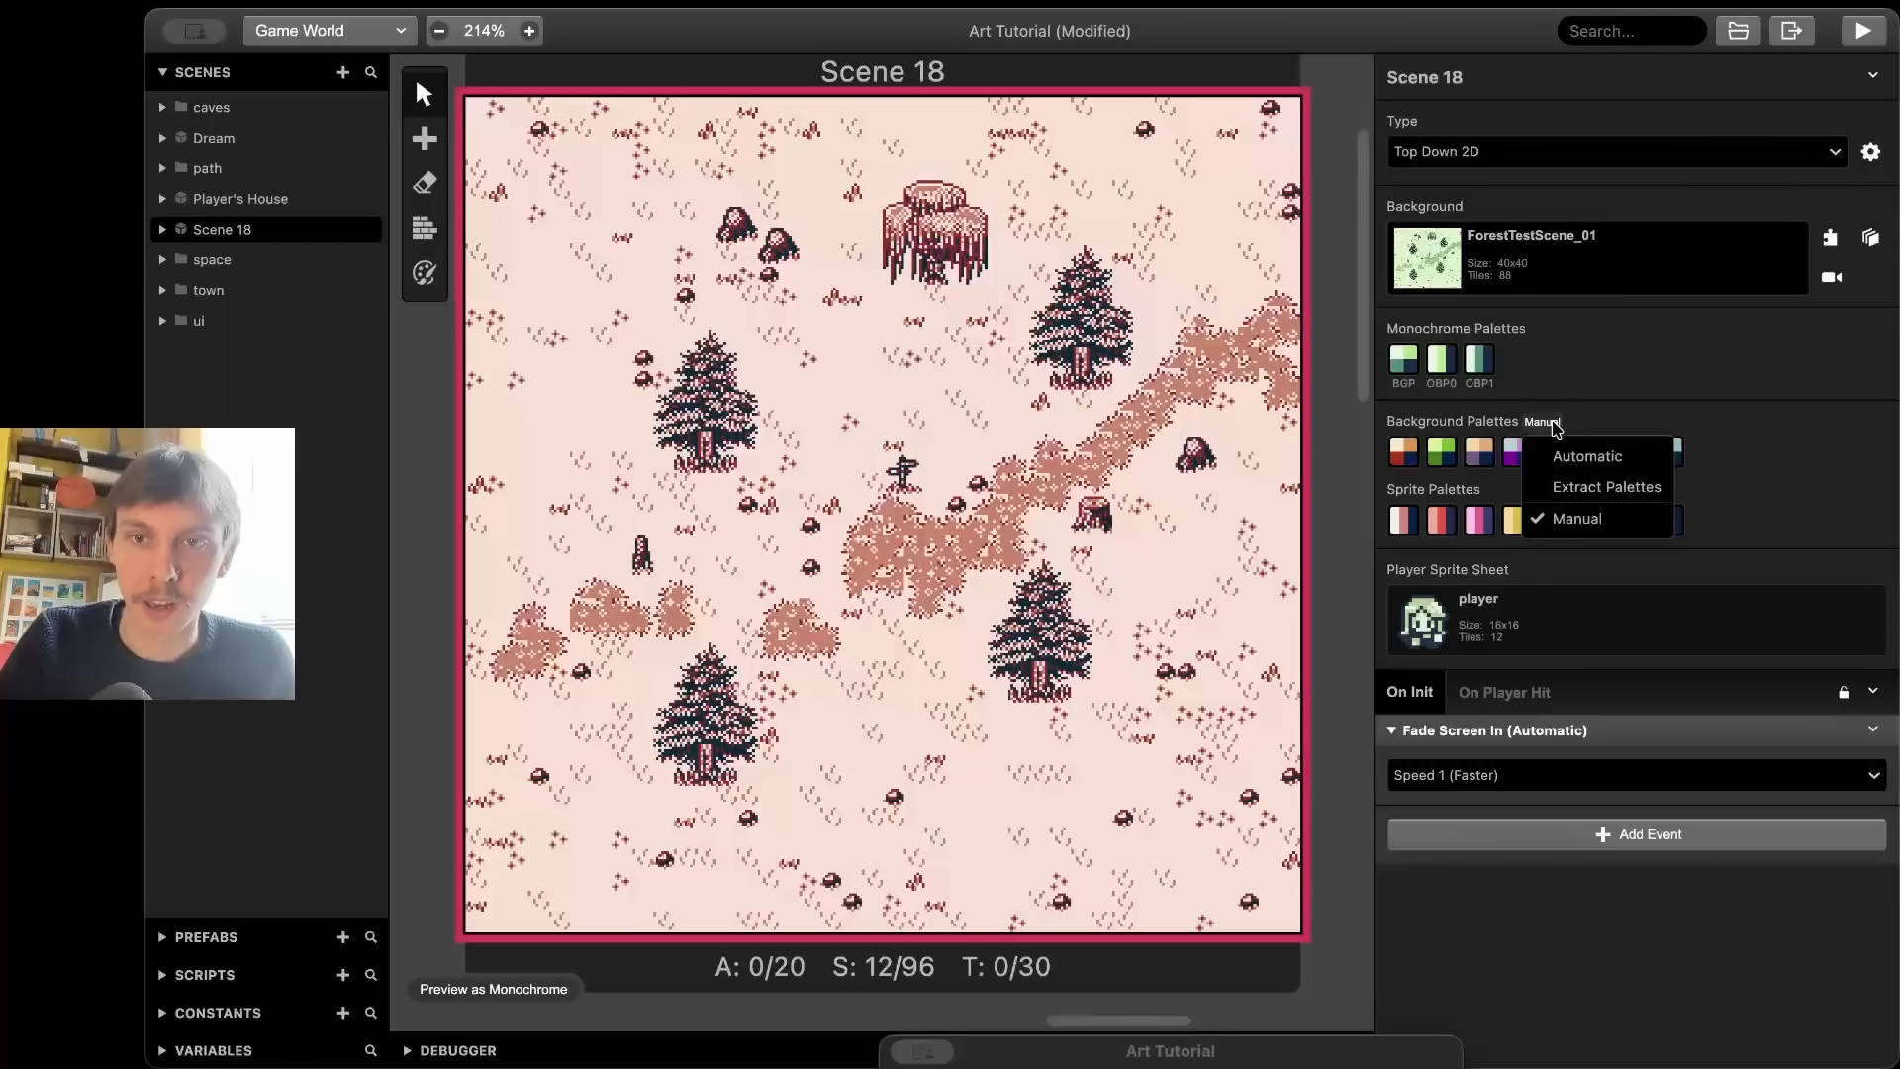
click(1587, 457)
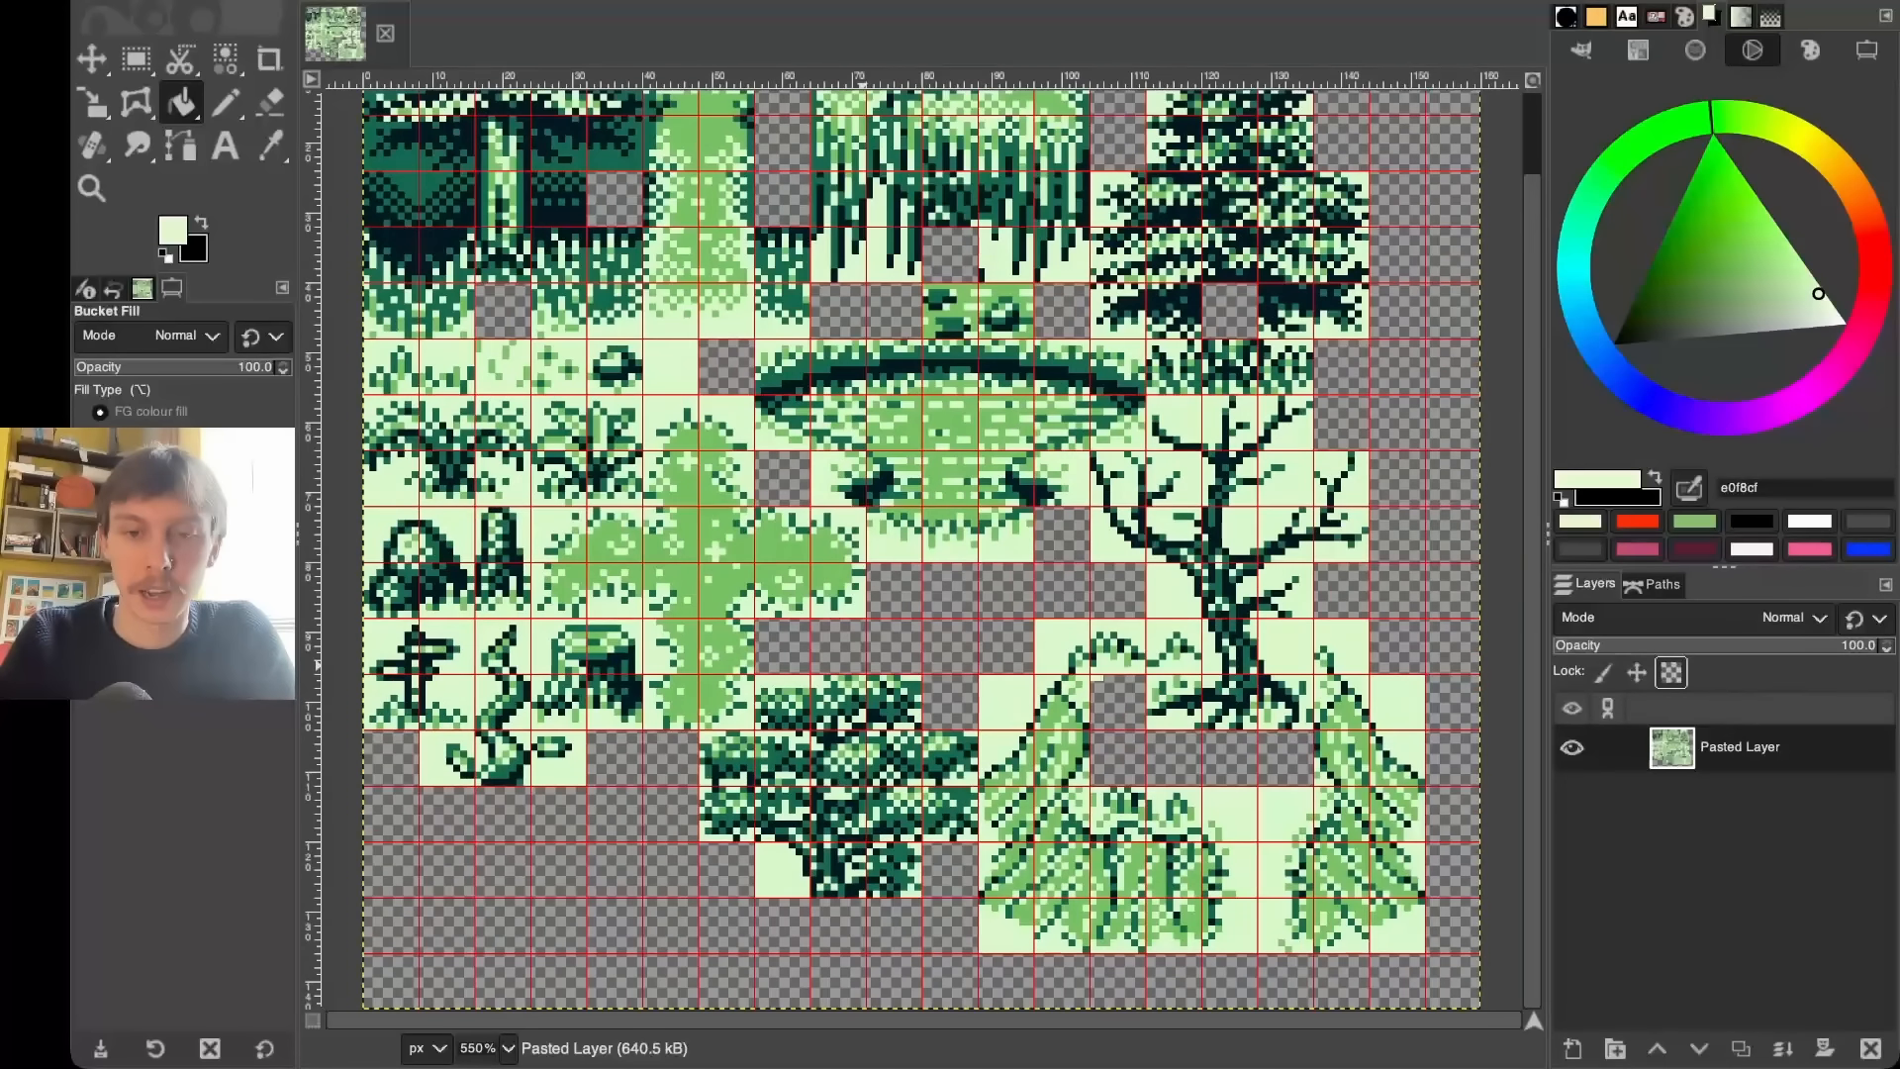
- Recolour the green fill of the cross-shaped path tiles to tan c0a56c with Bucket Fill
scroll(862, 665, up, 1)
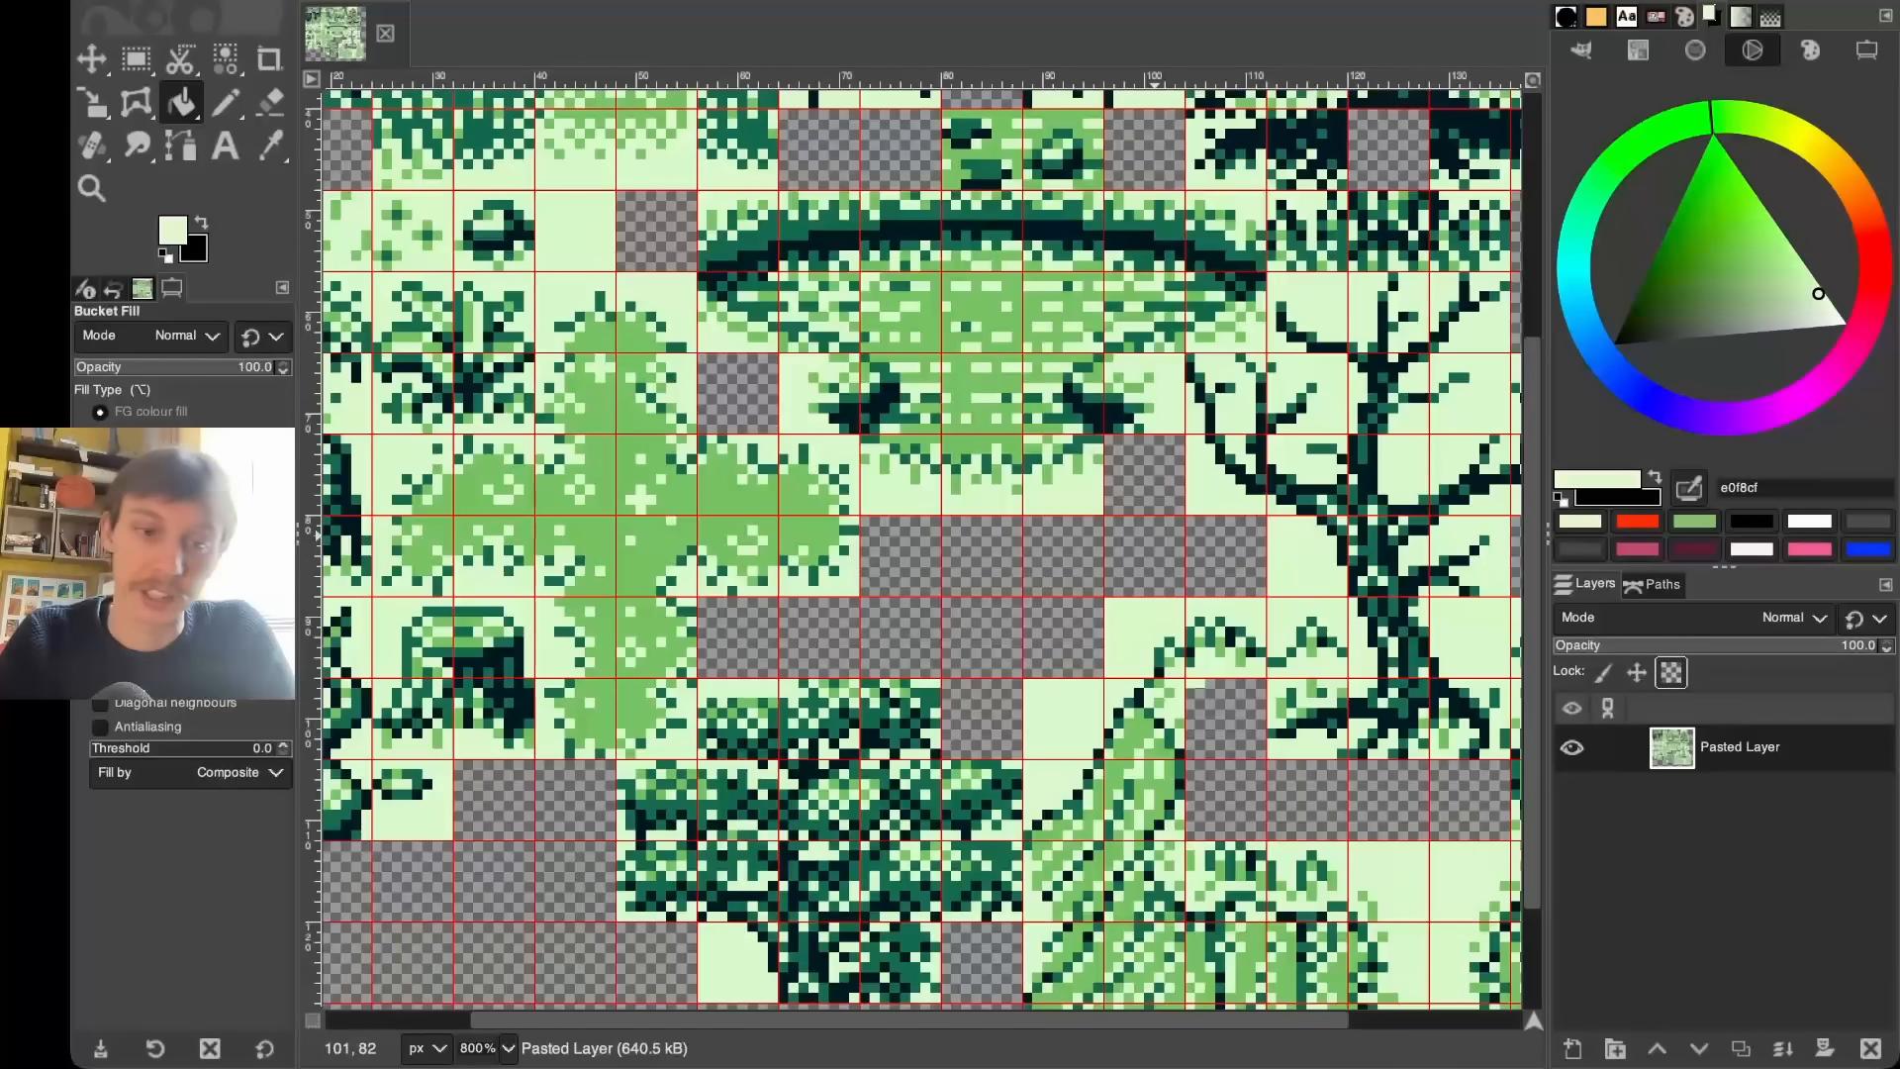
scroll(921, 549, left, 2)
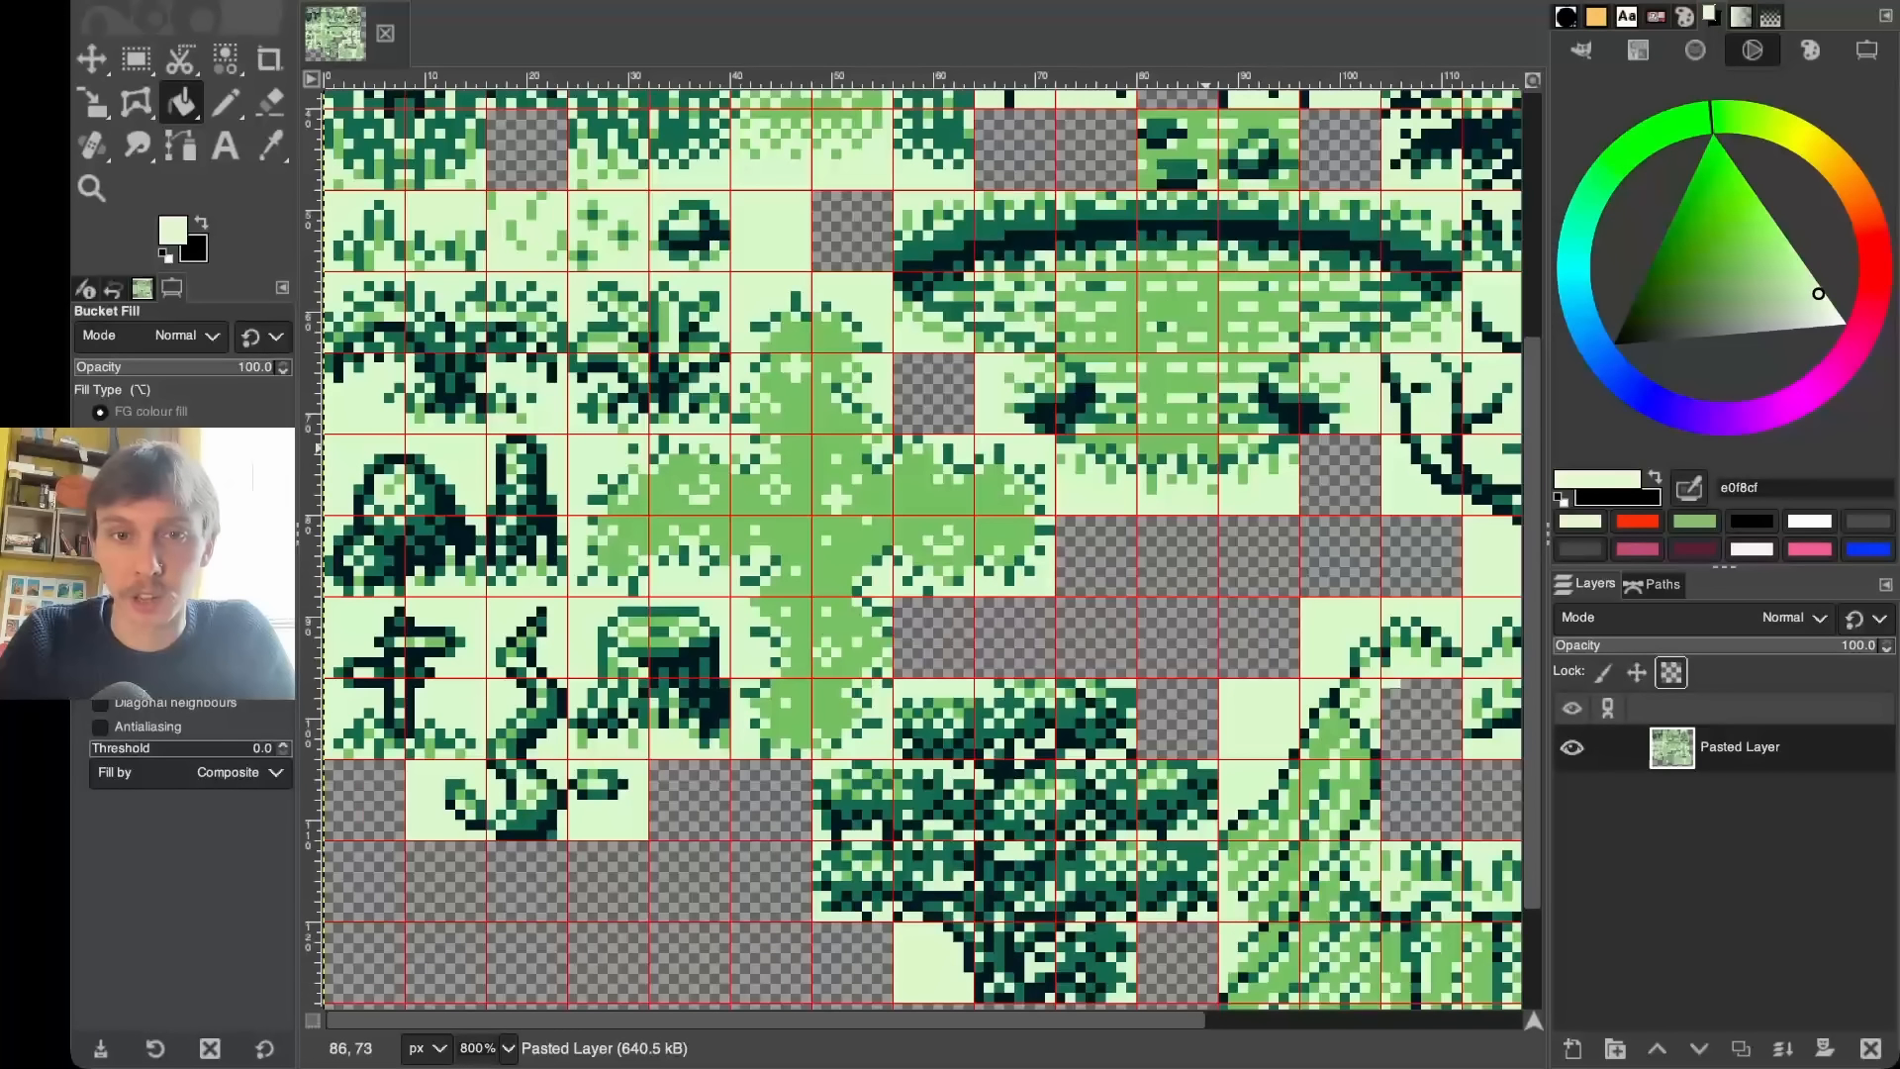
ctrl+click(814, 496)
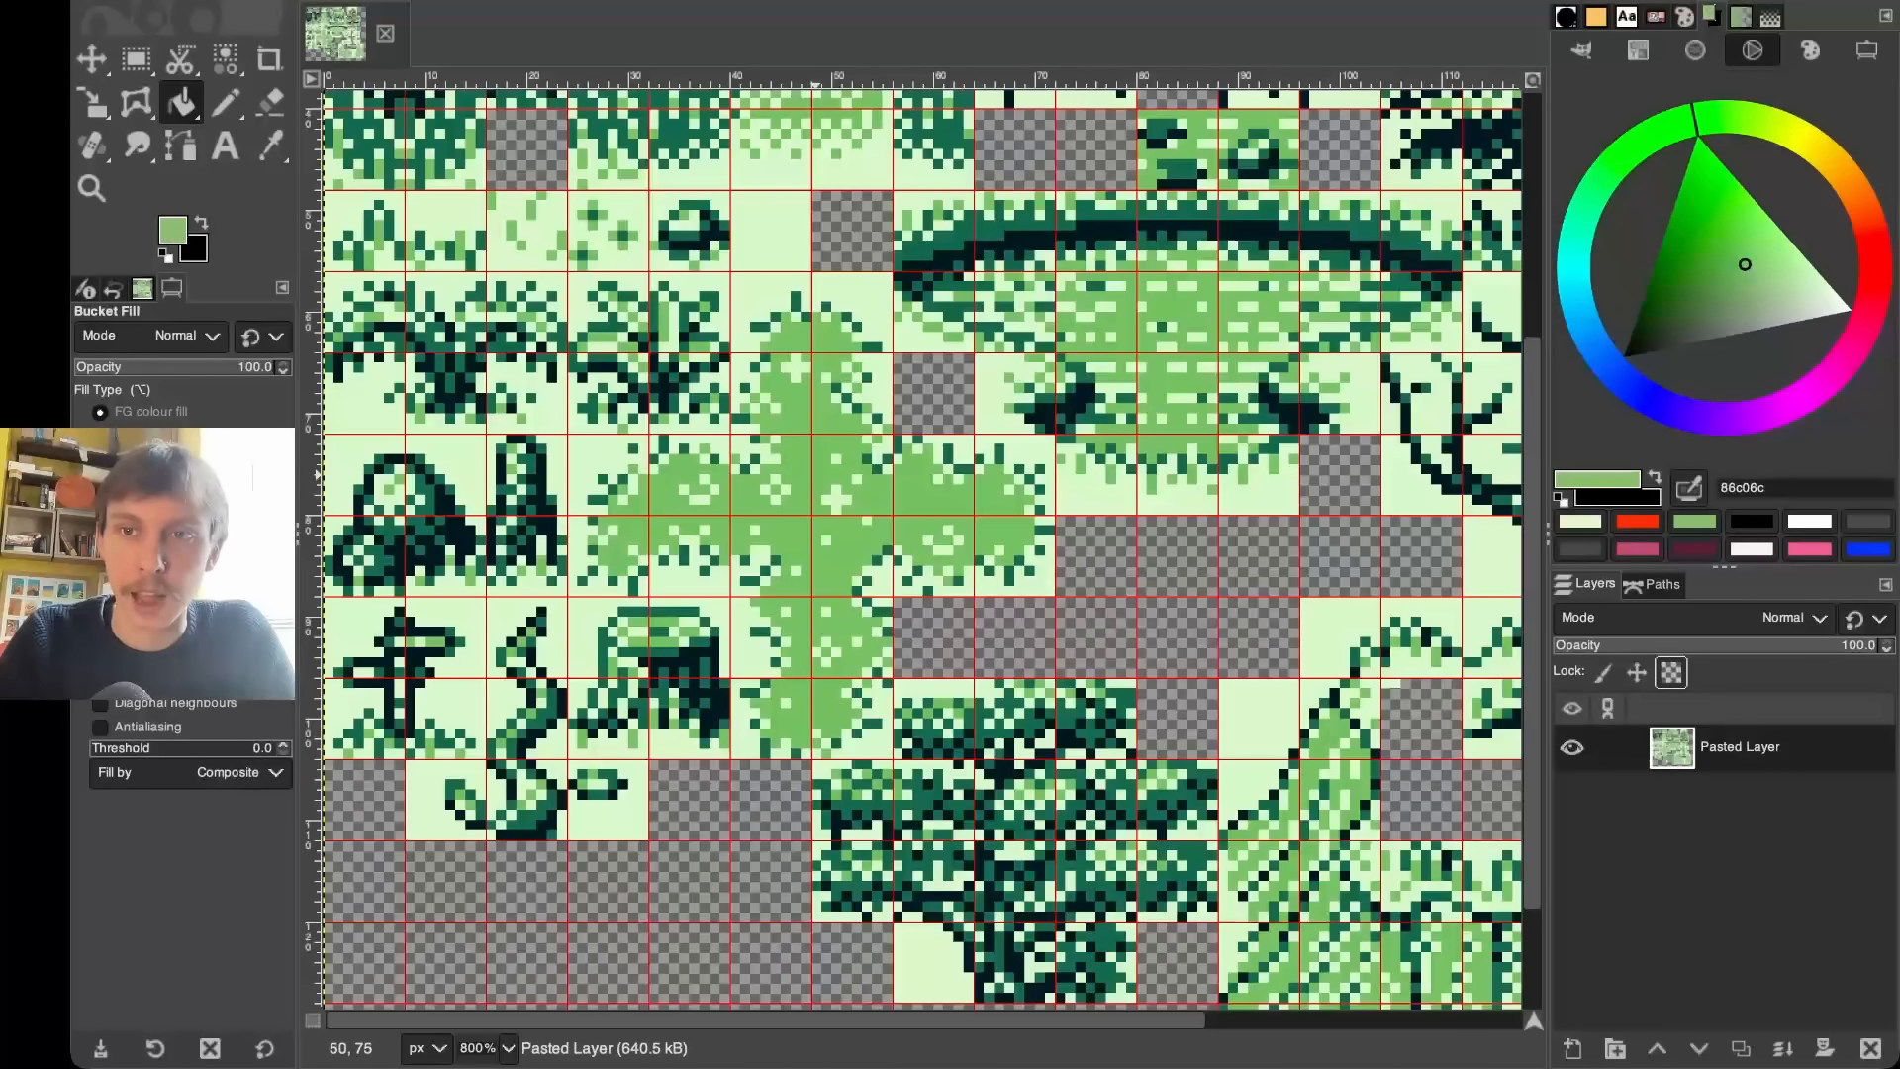
click(1837, 166)
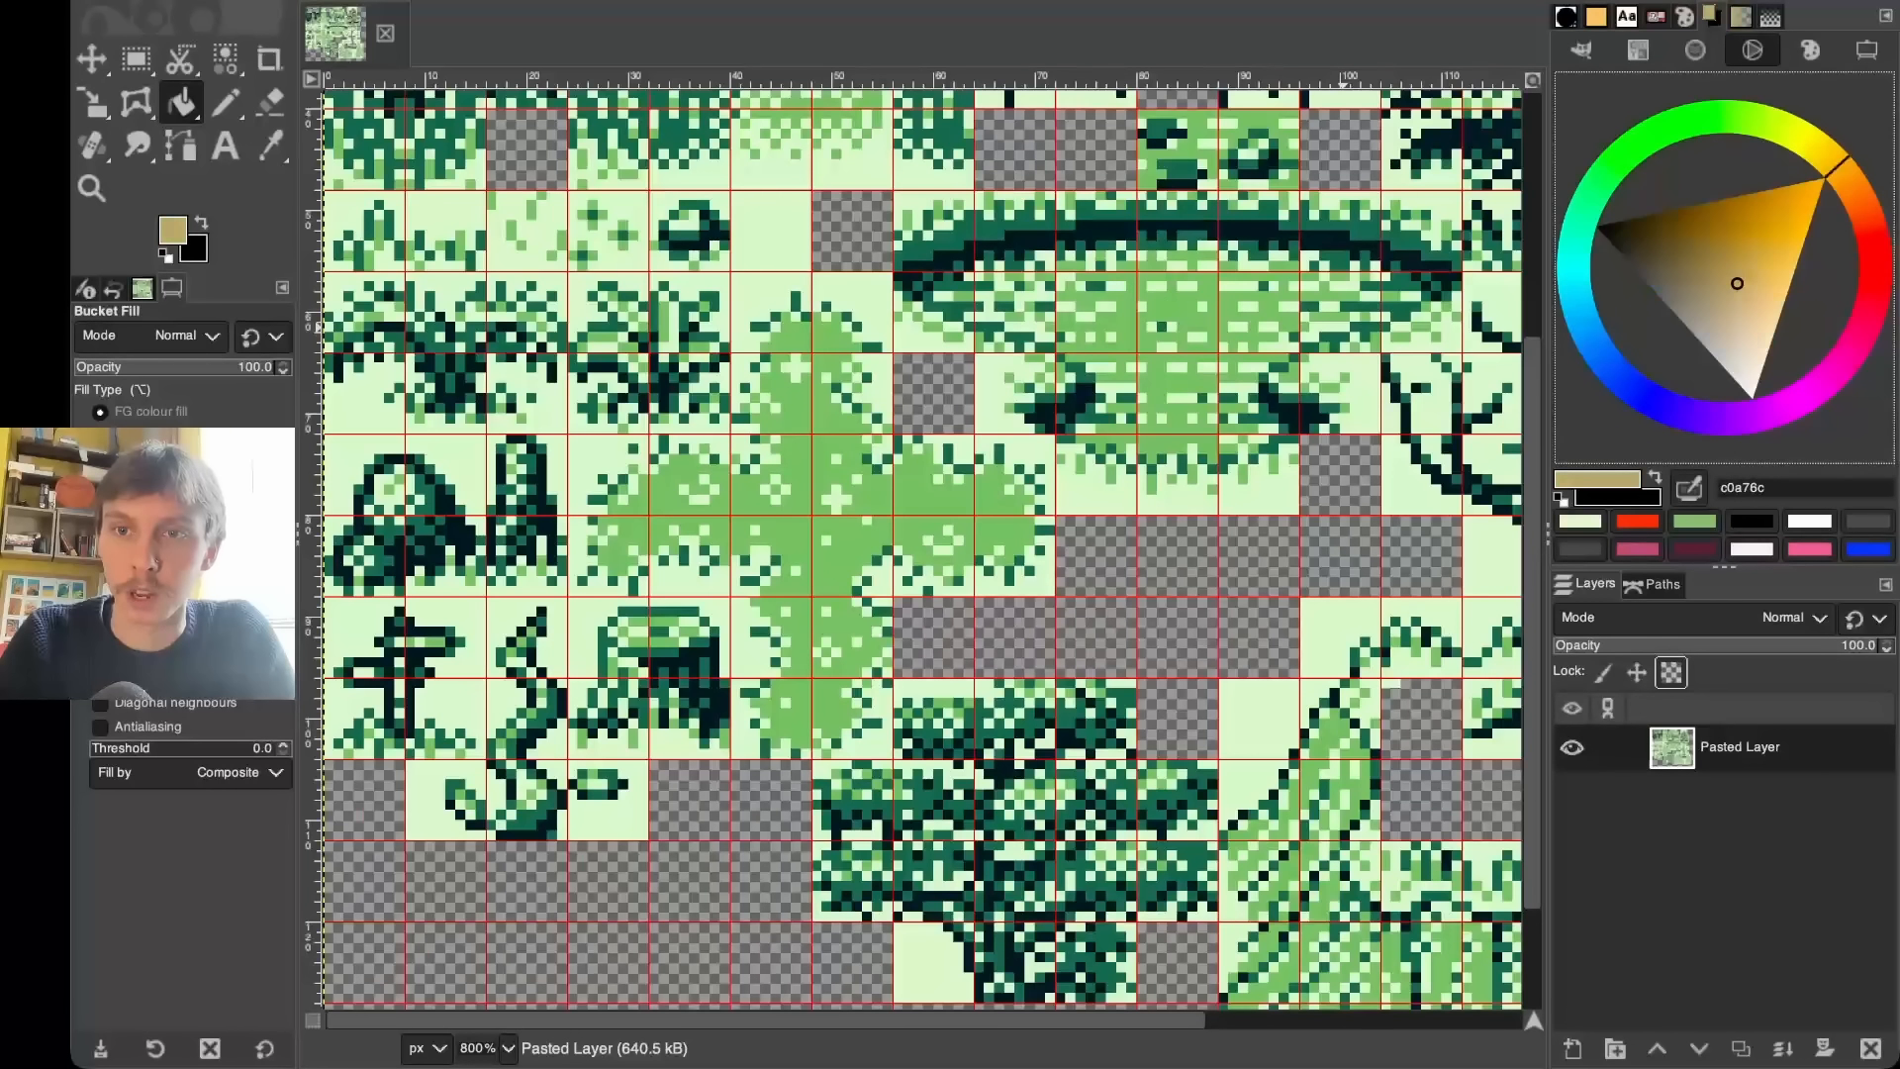
drag(1838, 167, 1839, 169)
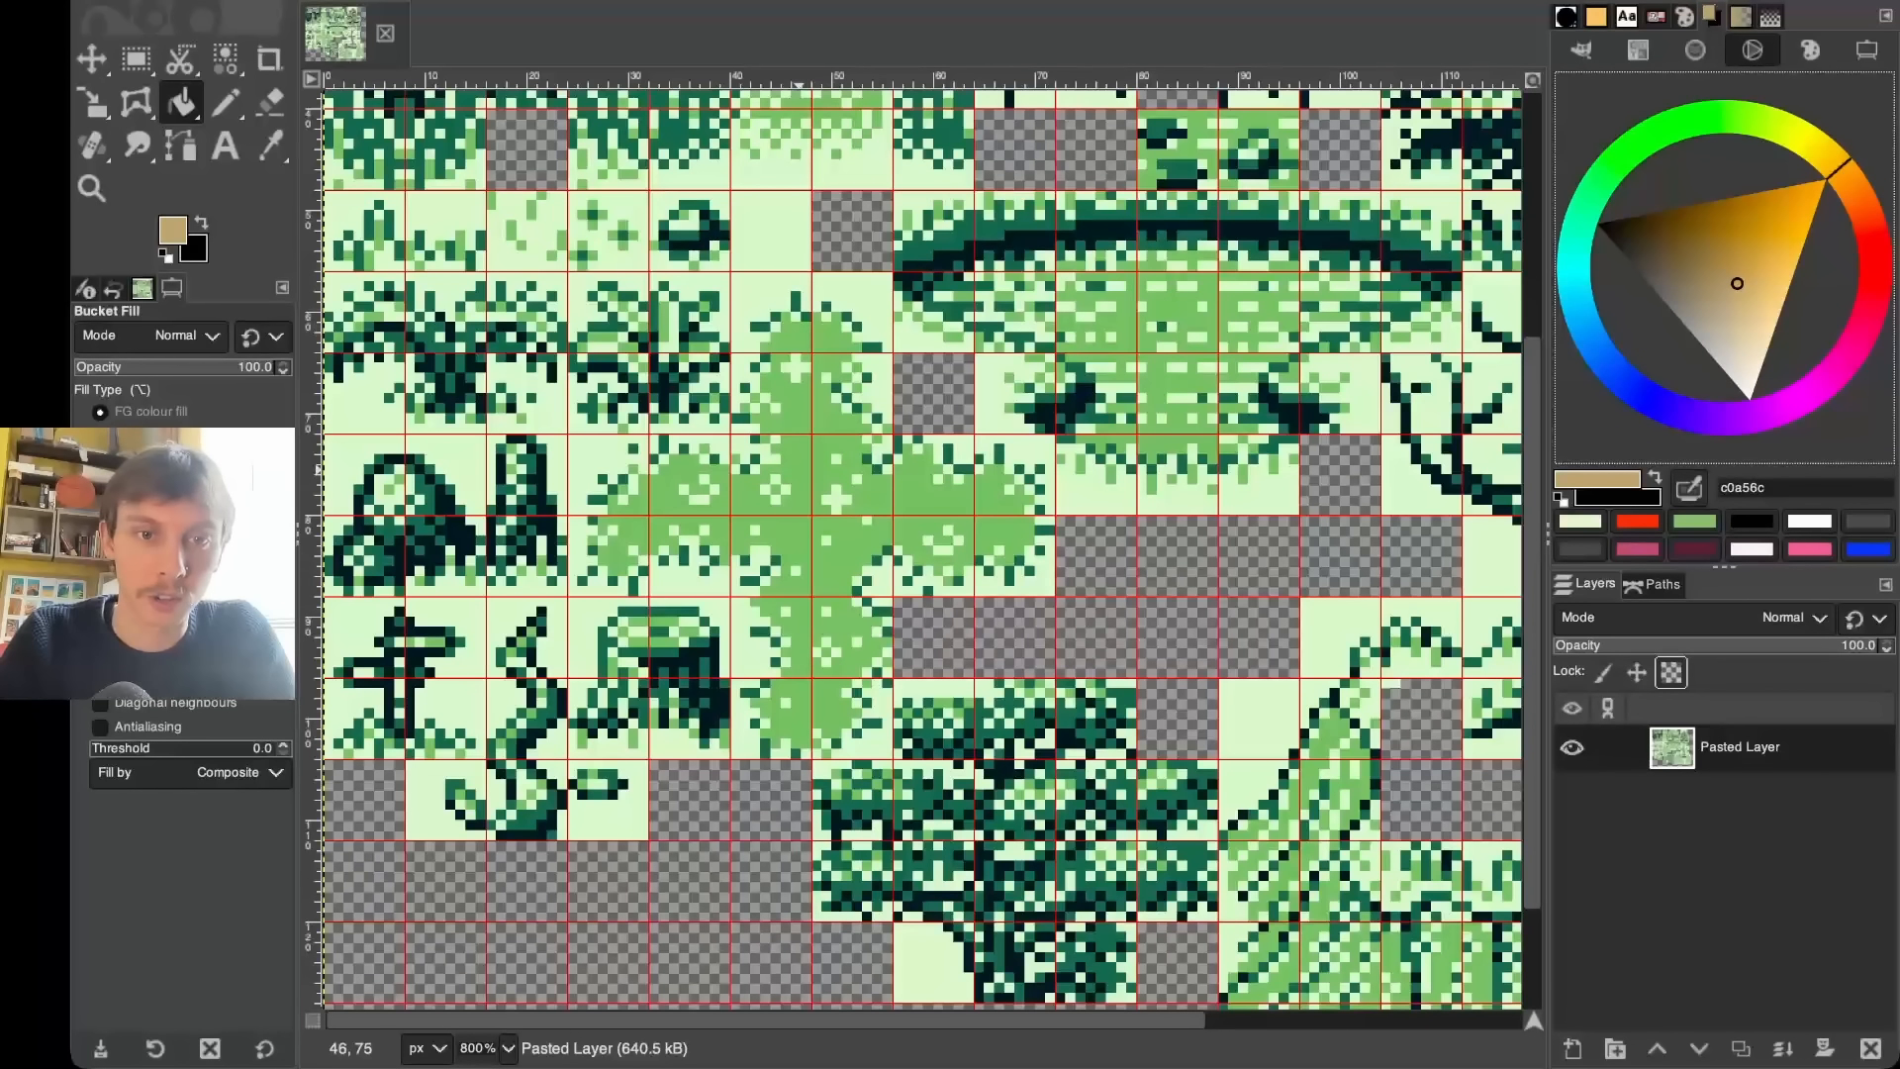
click(799, 451)
scroll(808, 462, down, 1)
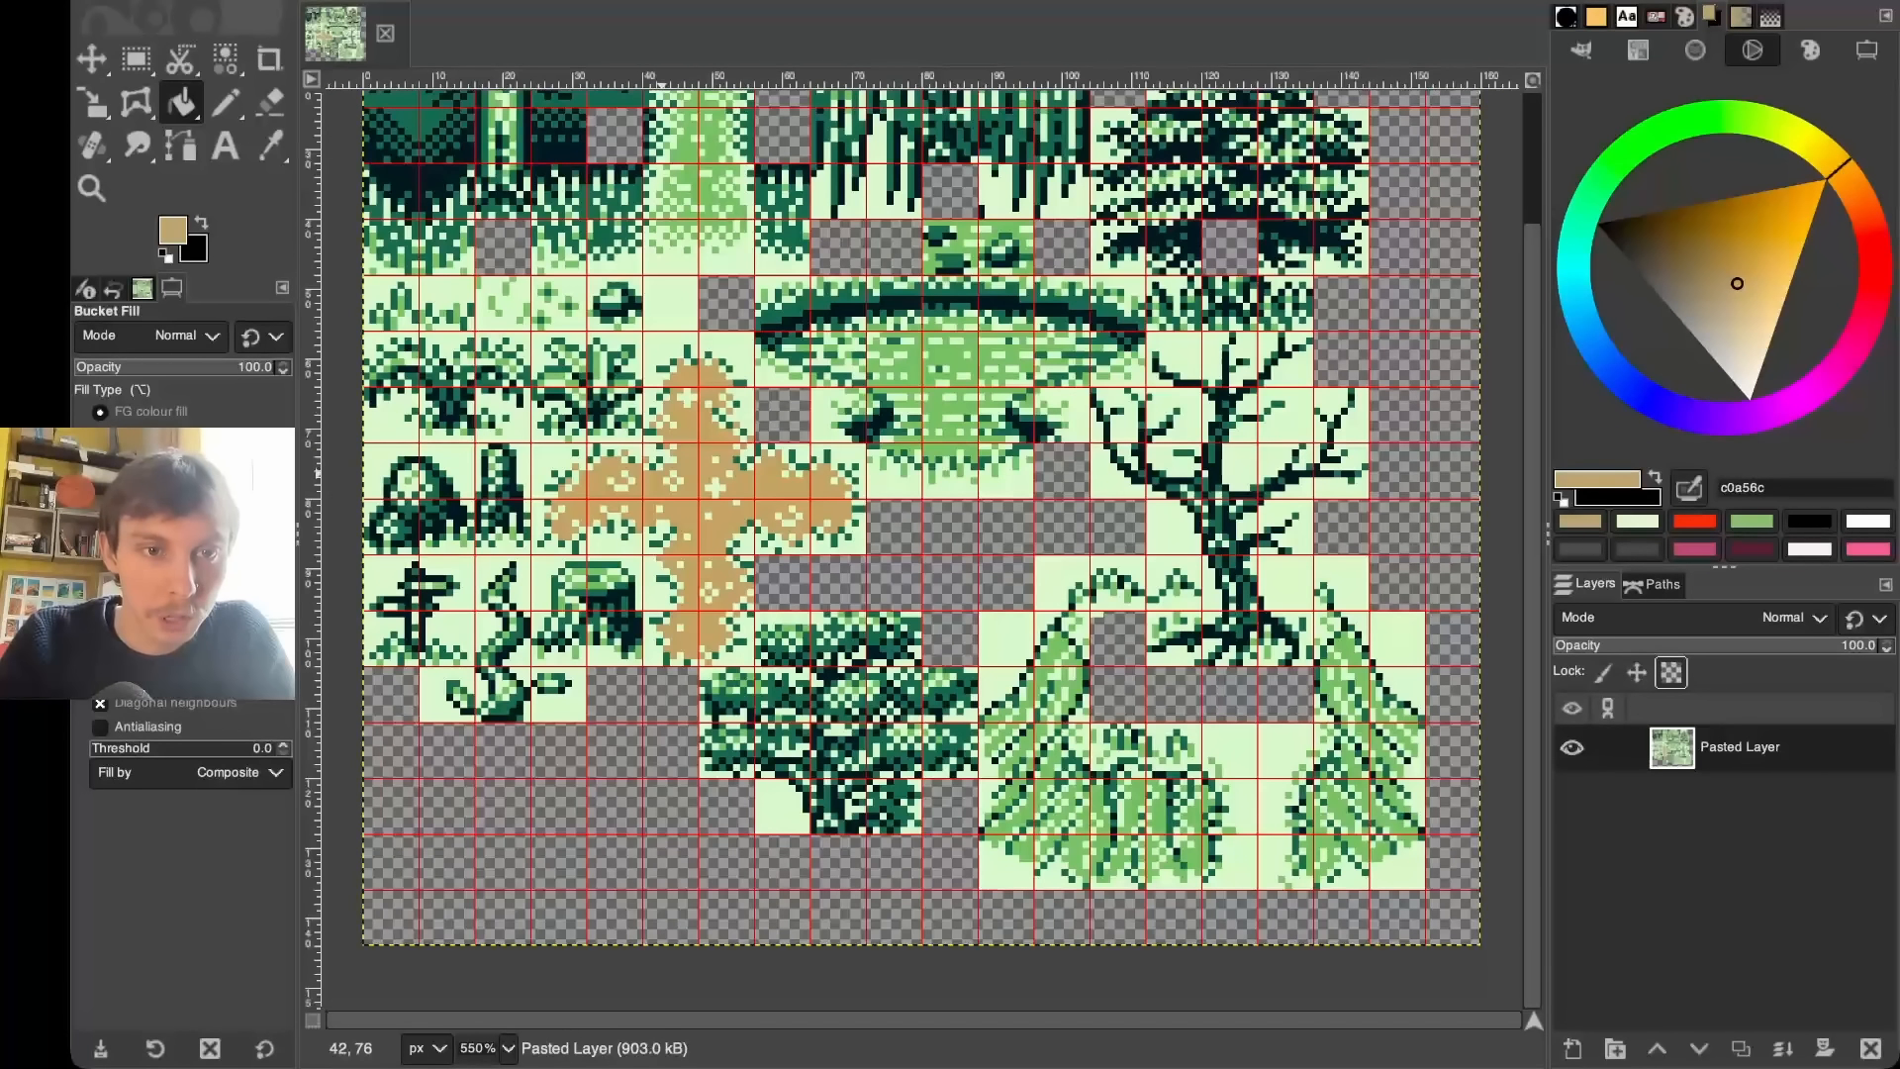
scroll(648, 481, up, 1)
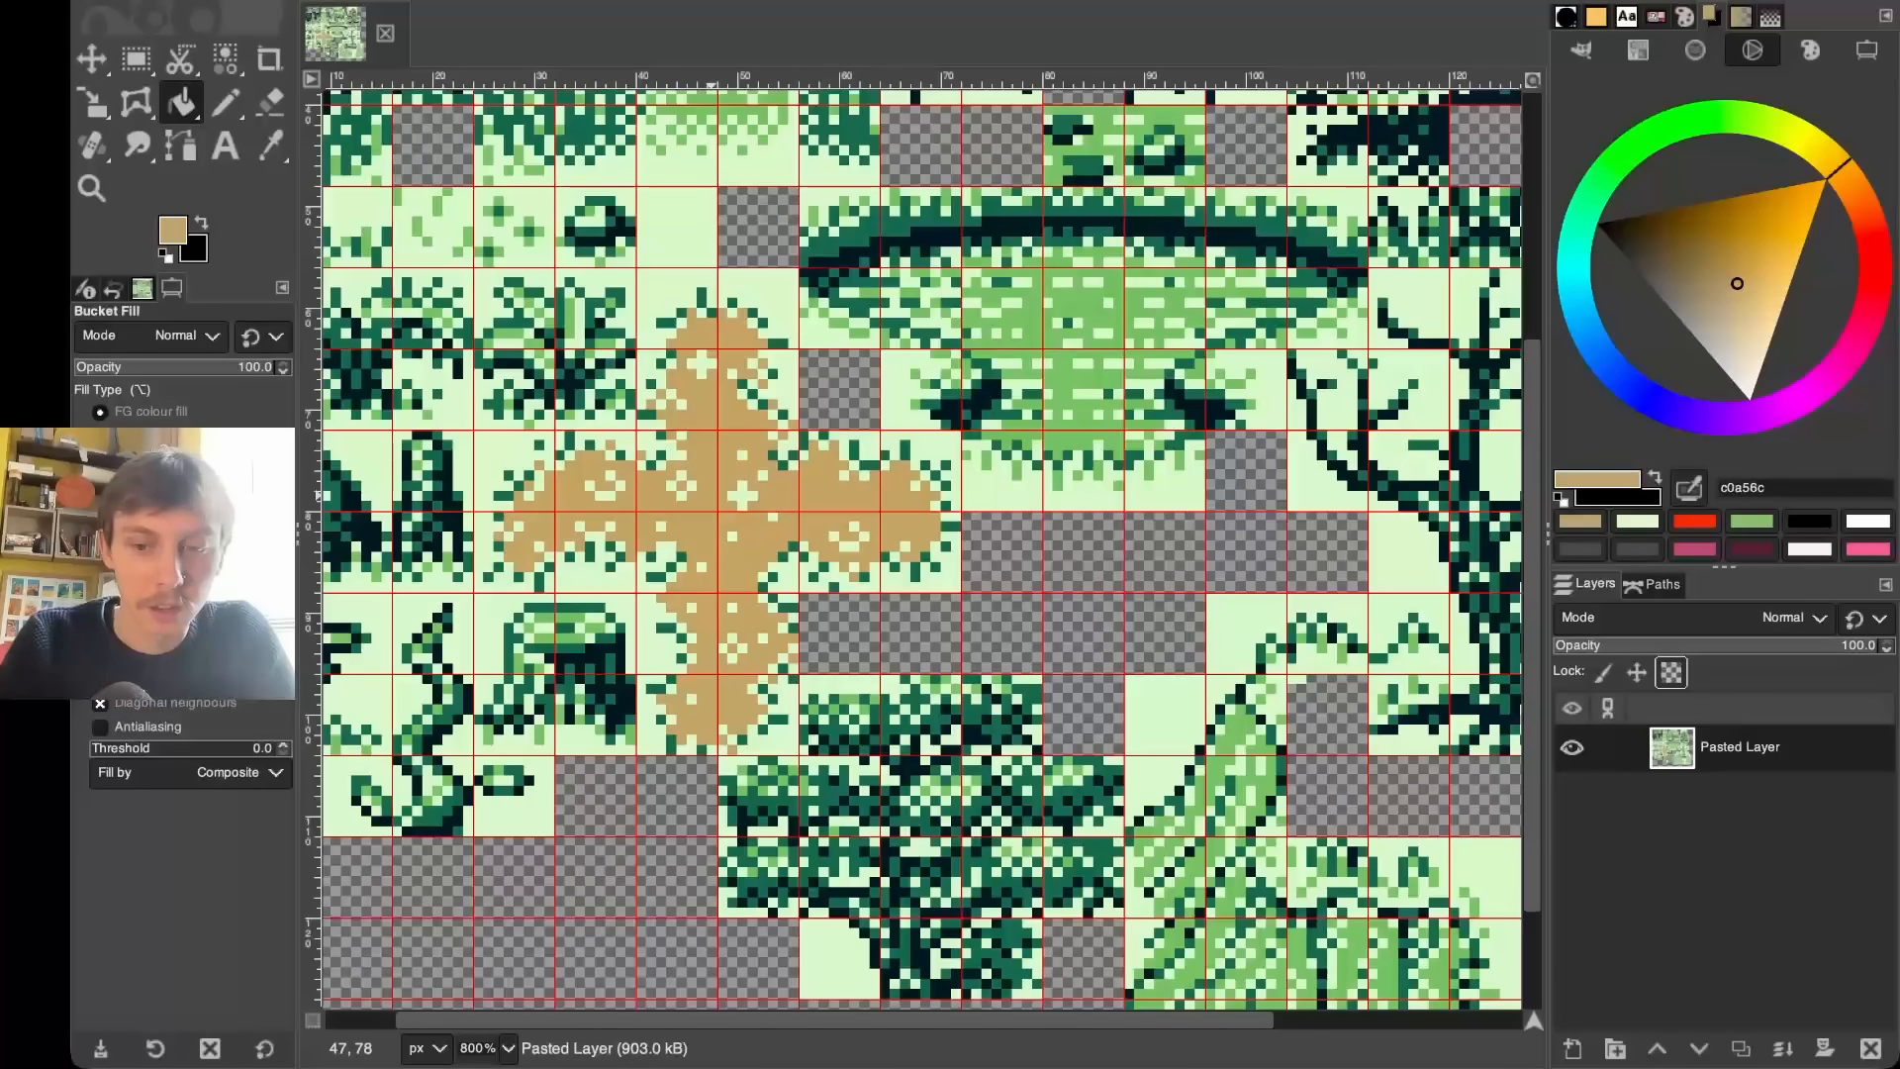
scroll(713, 509, down, 2)
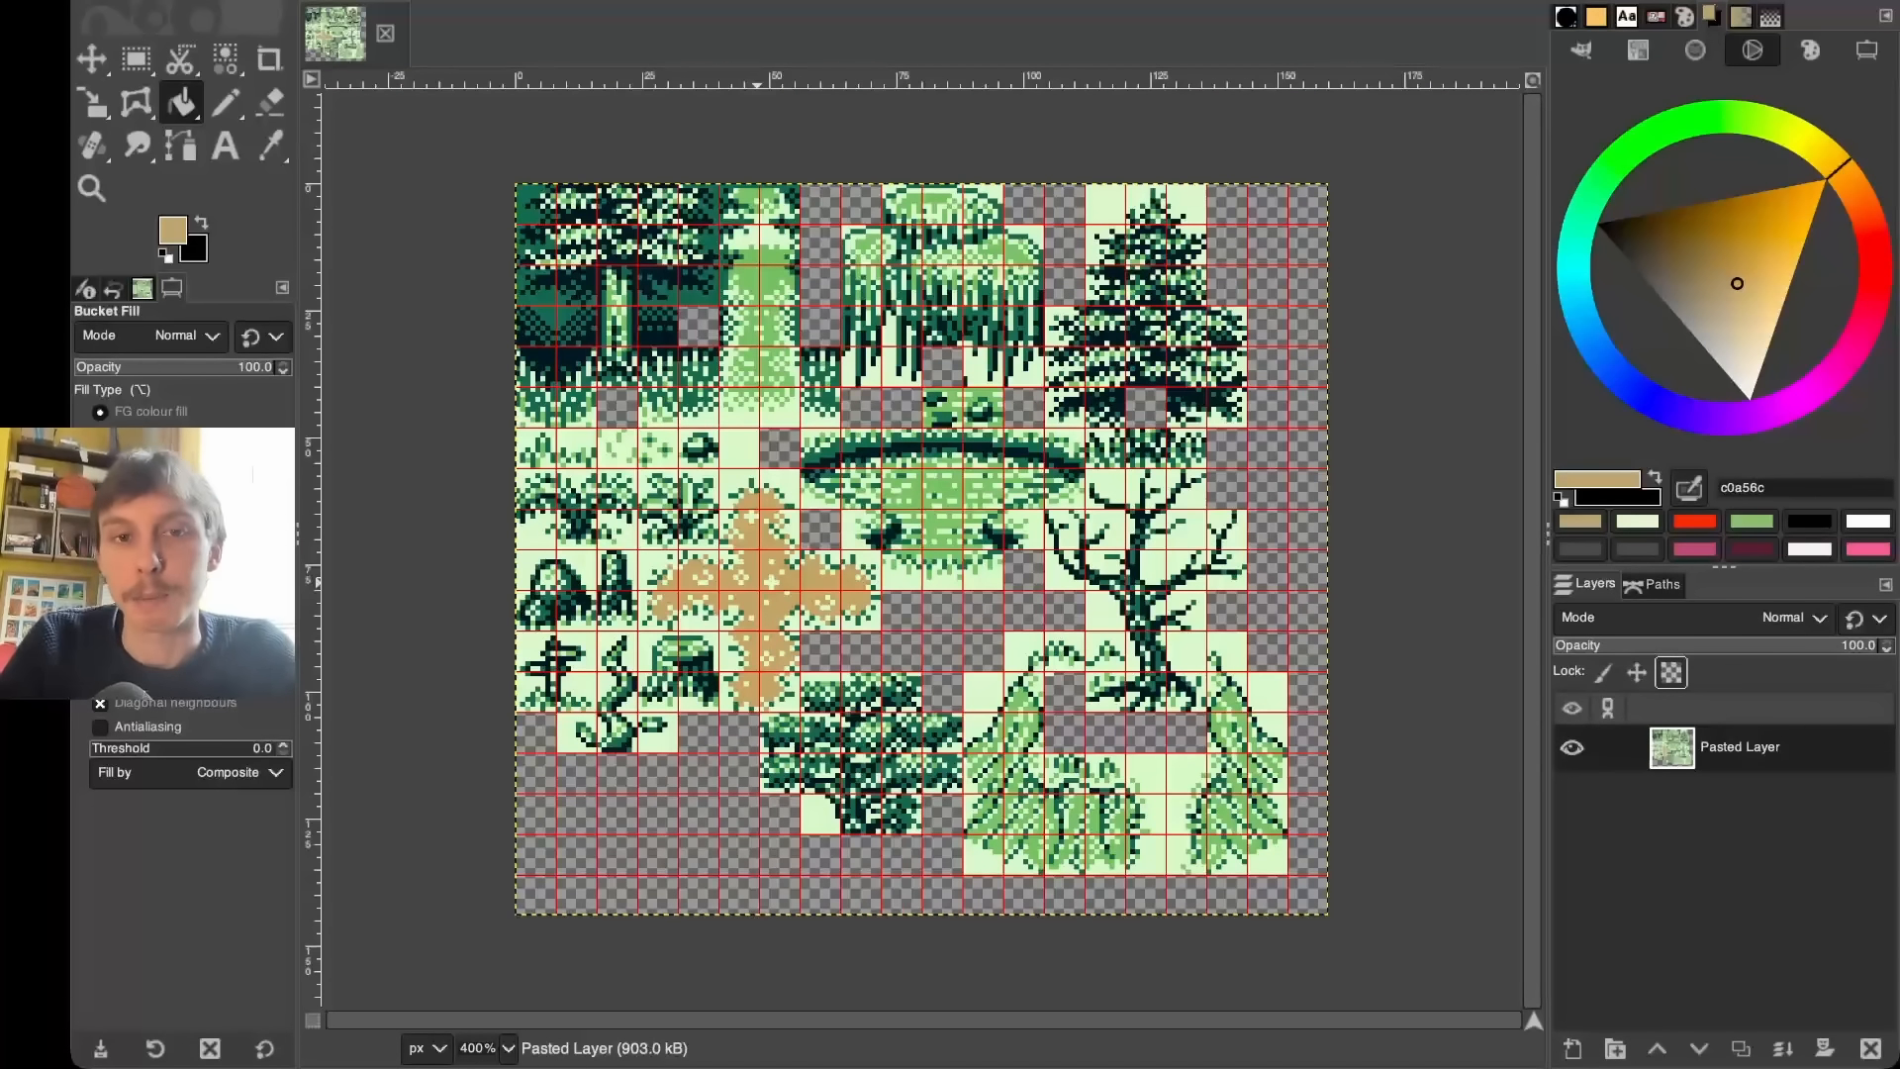
scroll(931, 567, up, 1)
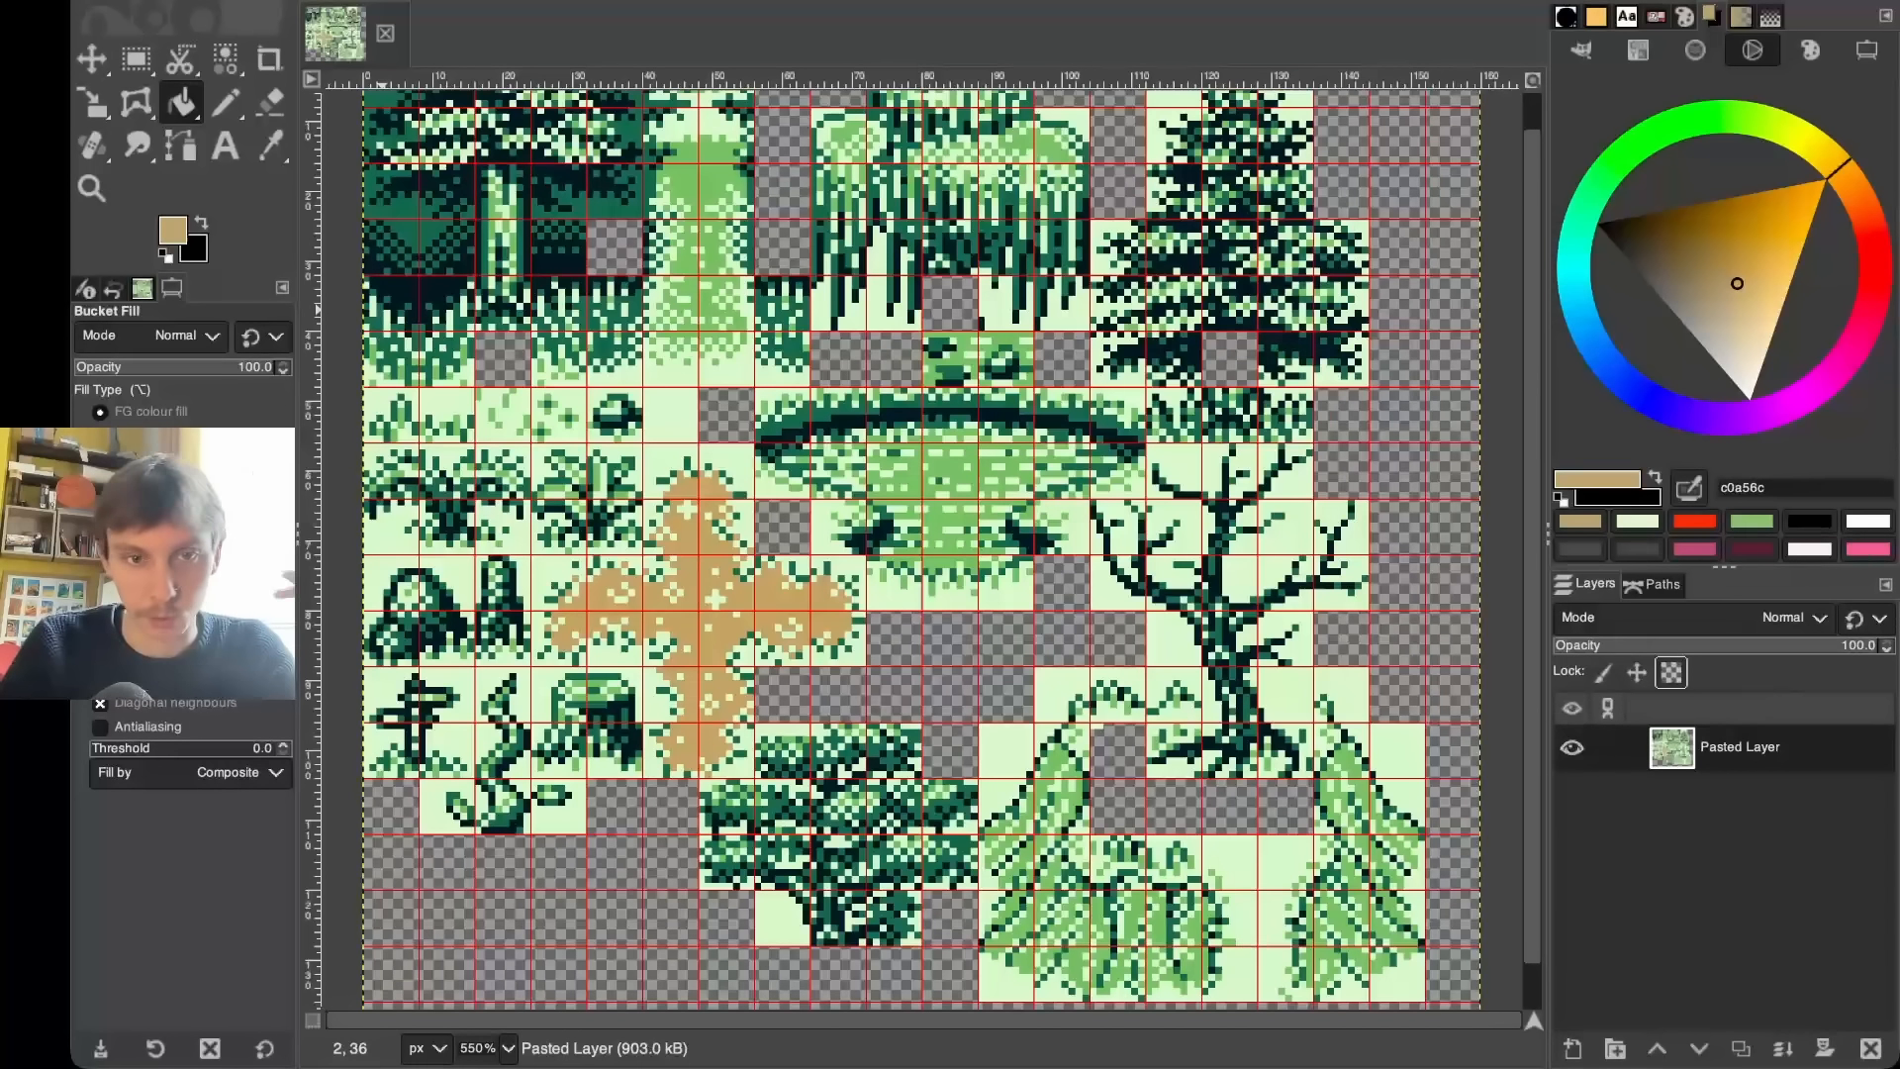
- Switch to Tiled and export the map as ForestTestScene_01.png with only visible layers included, replacing the existing image
key(super+Tab)
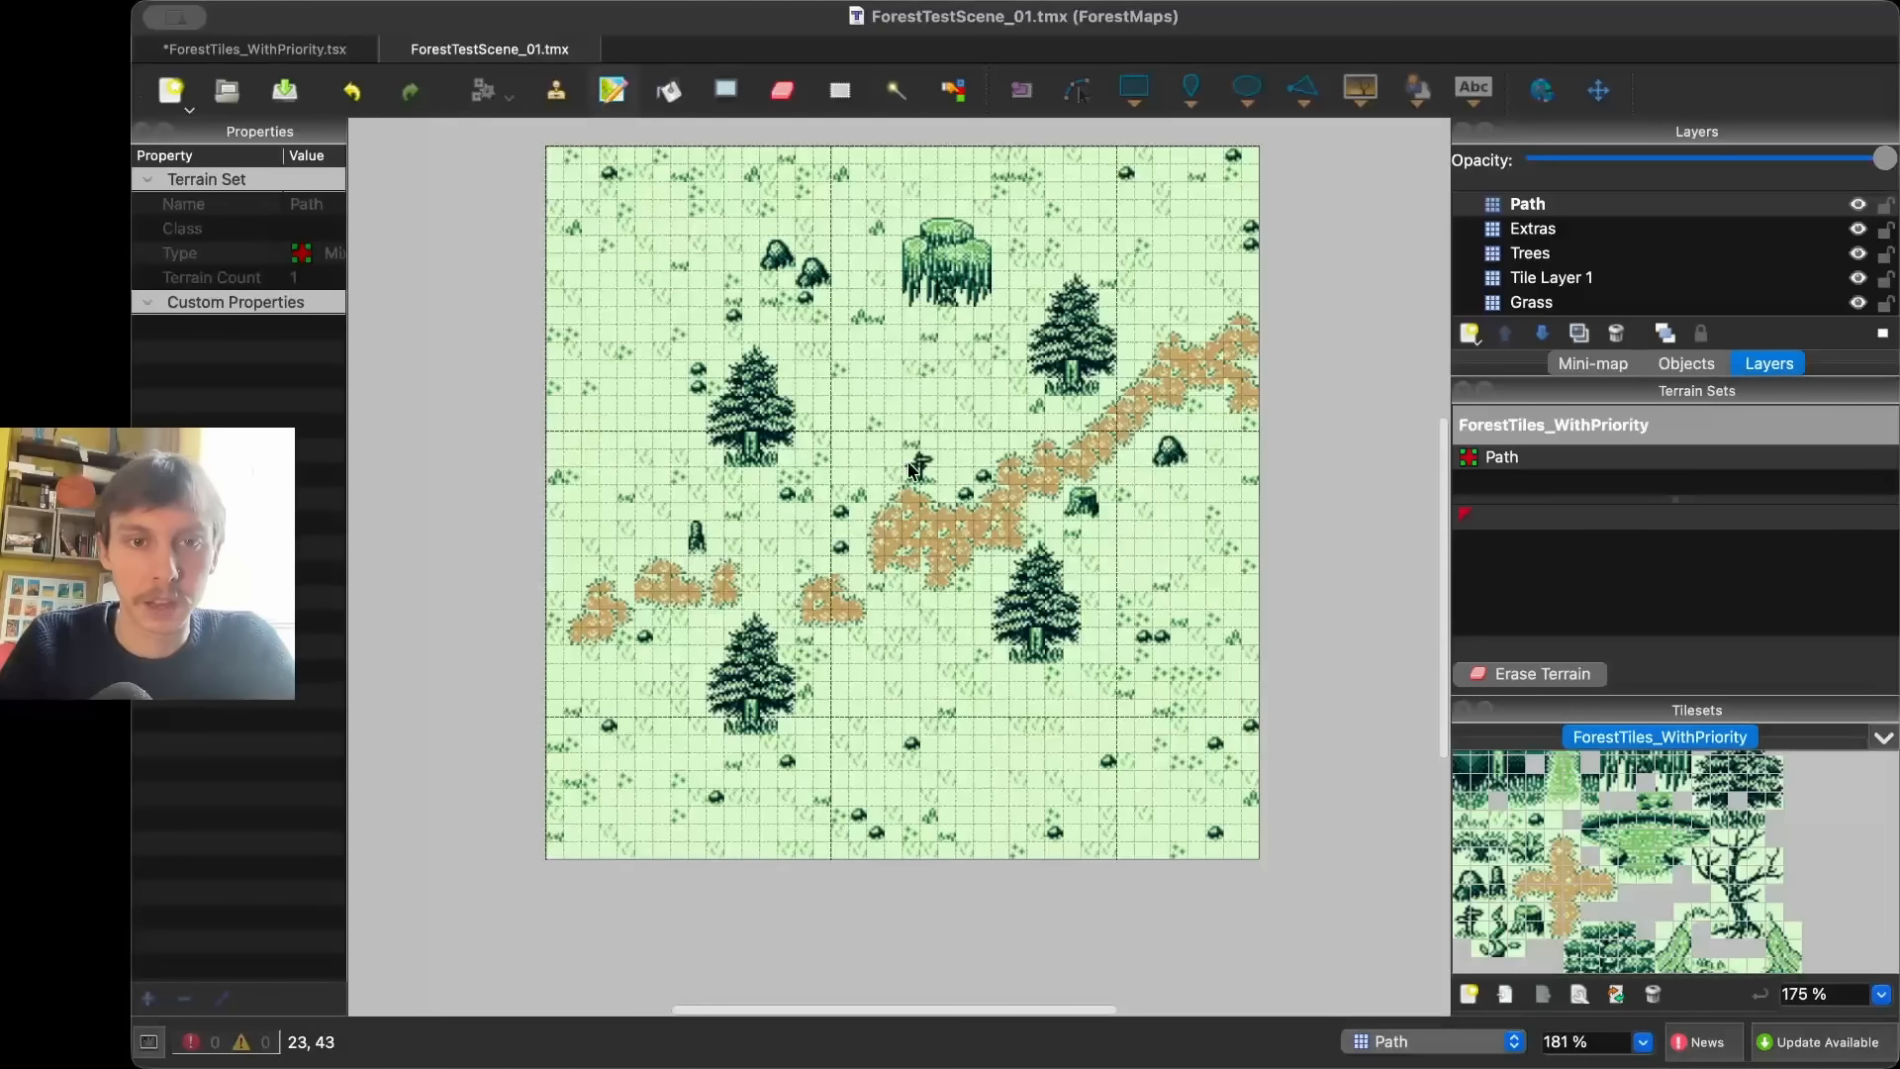
scroll(910, 470, up, 3)
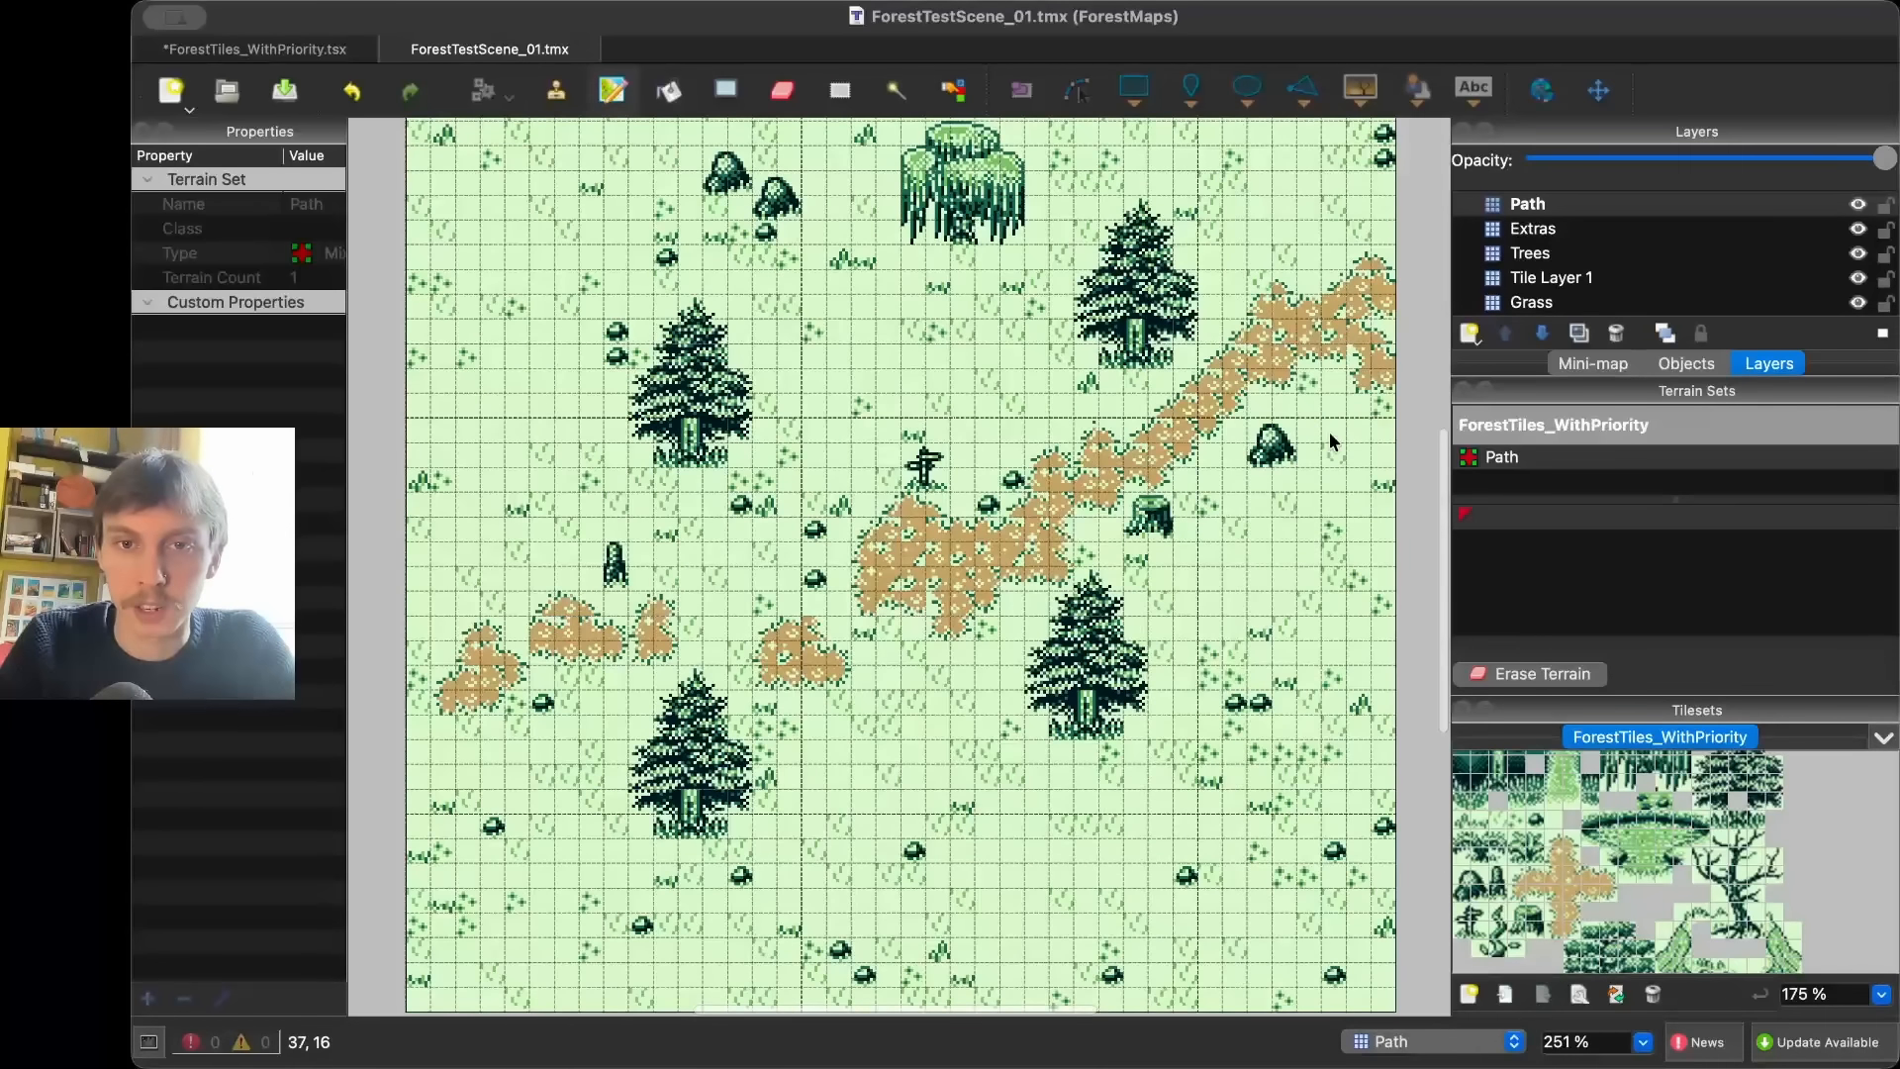
scroll(1328, 432, right, 1)
scroll(1389, 364, down, 1)
scroll(1396, 362, left, 1)
scroll(1395, 362, up, 1)
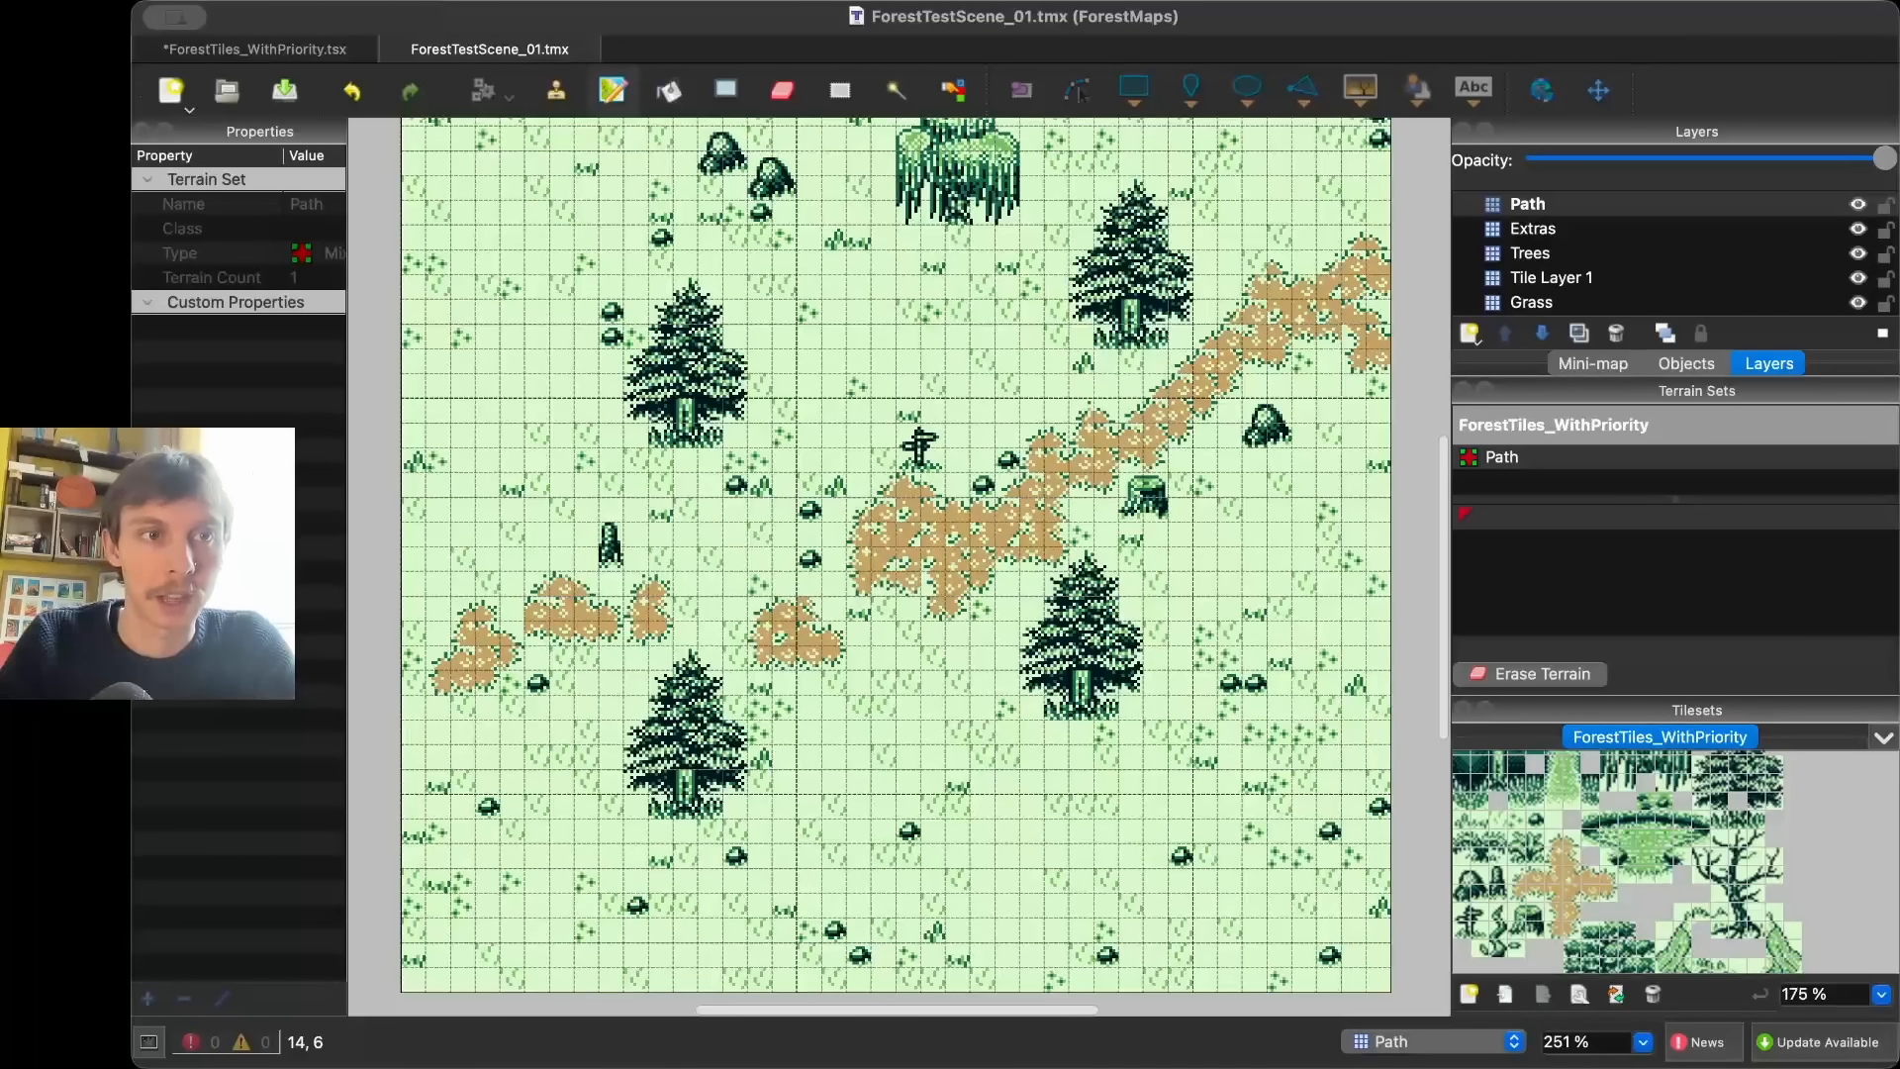
click(331, 330)
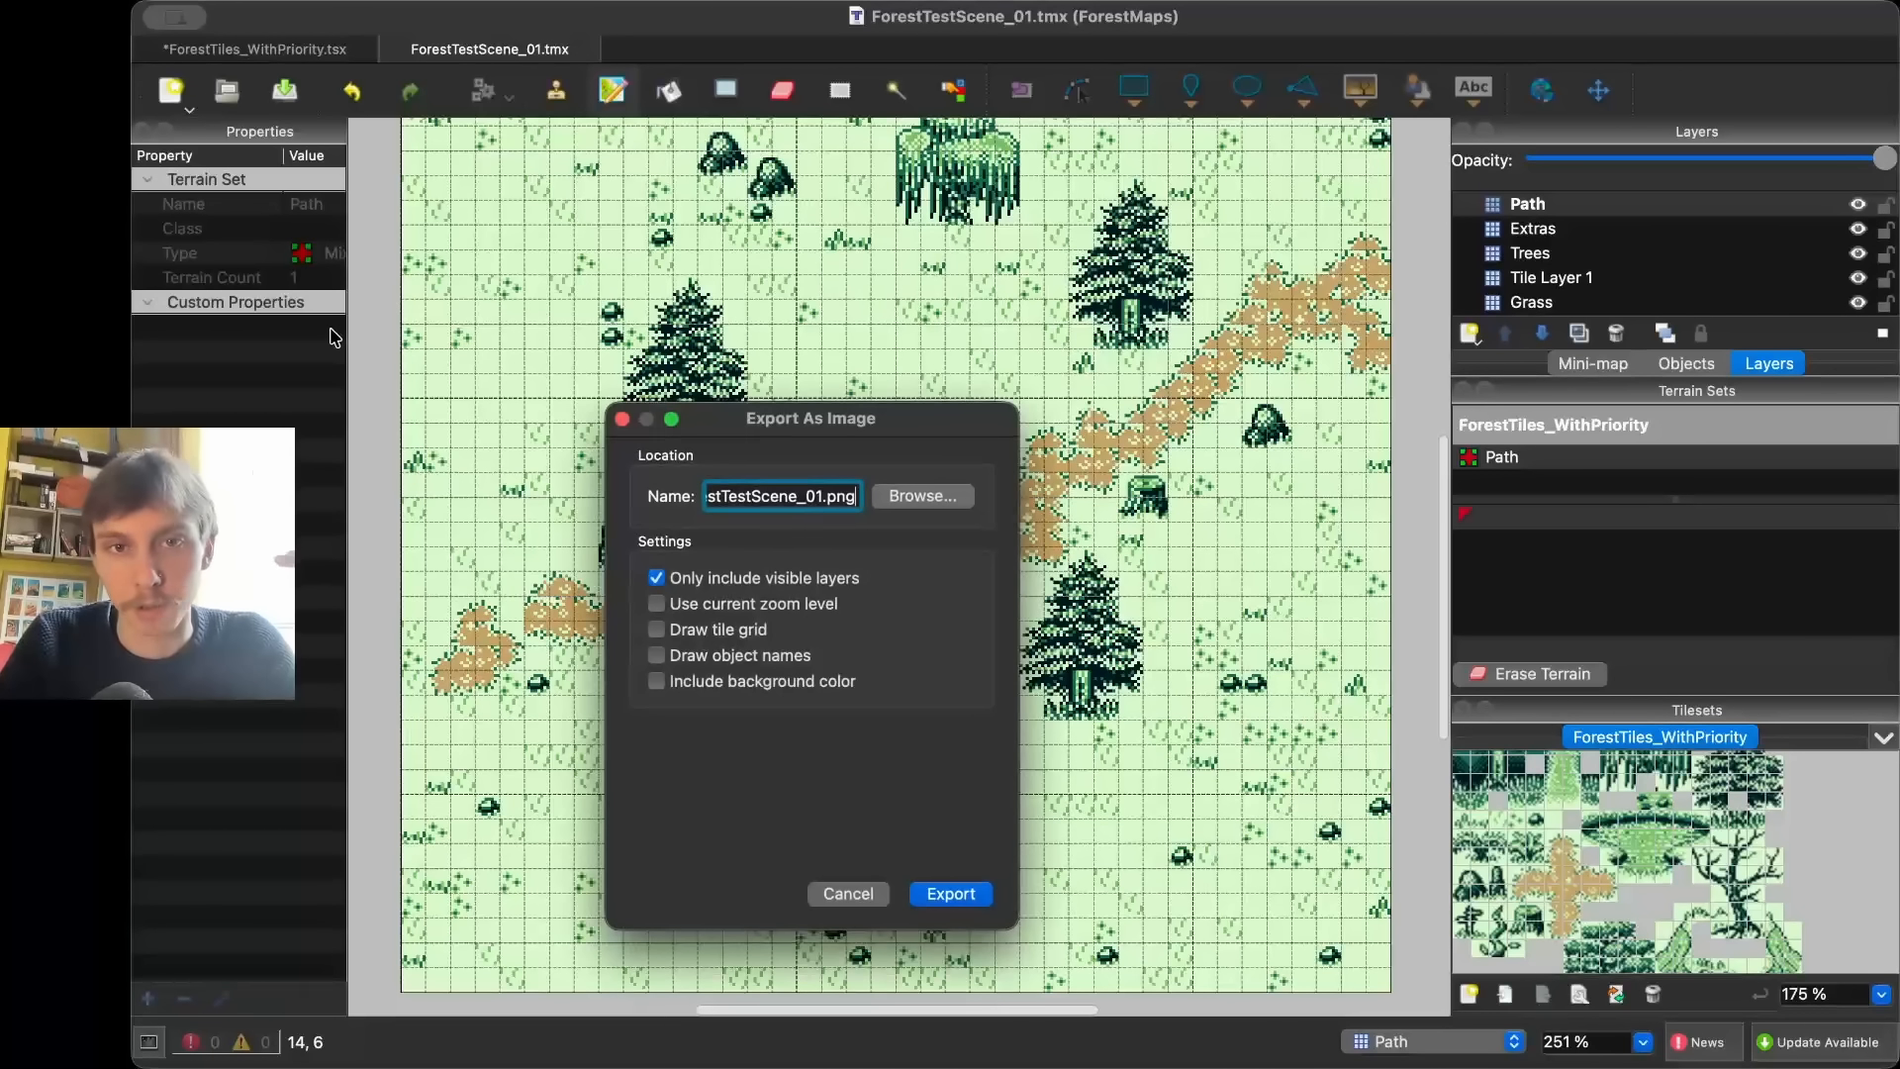
click(958, 902)
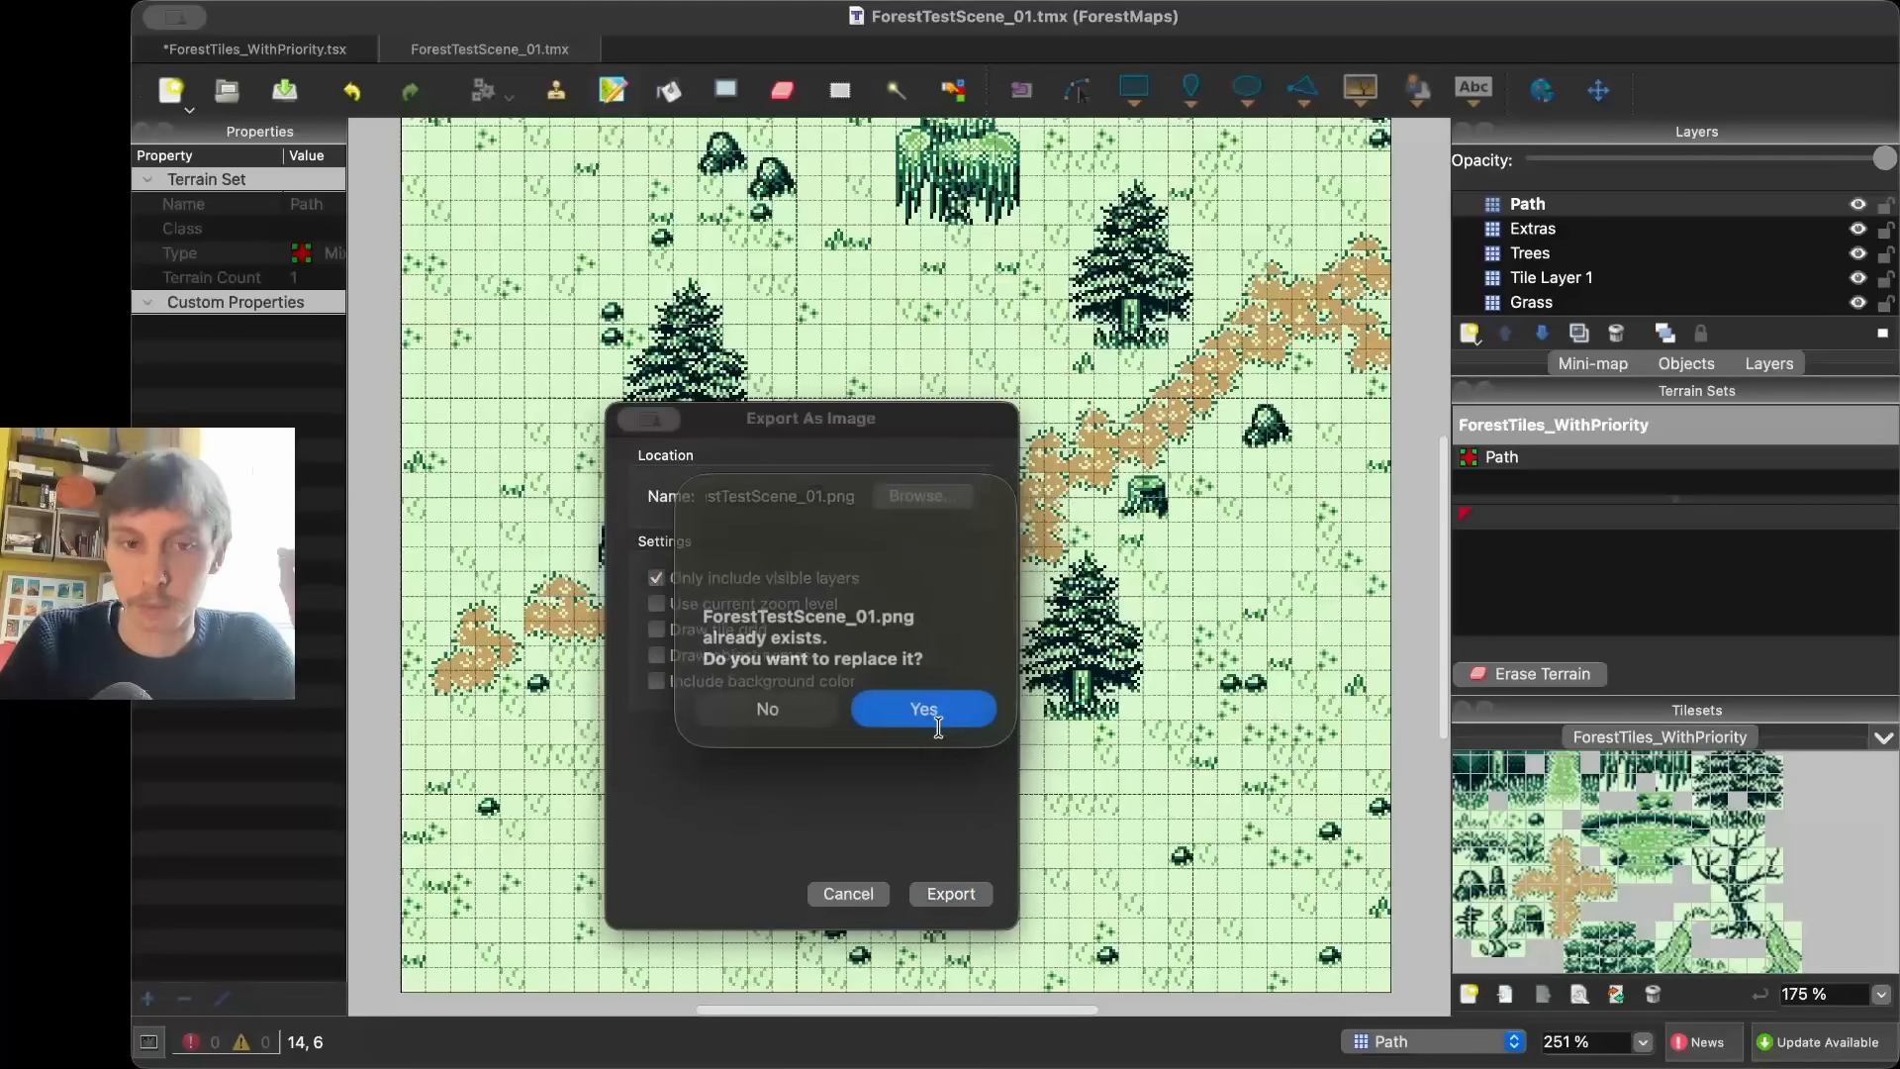
click(917, 701)
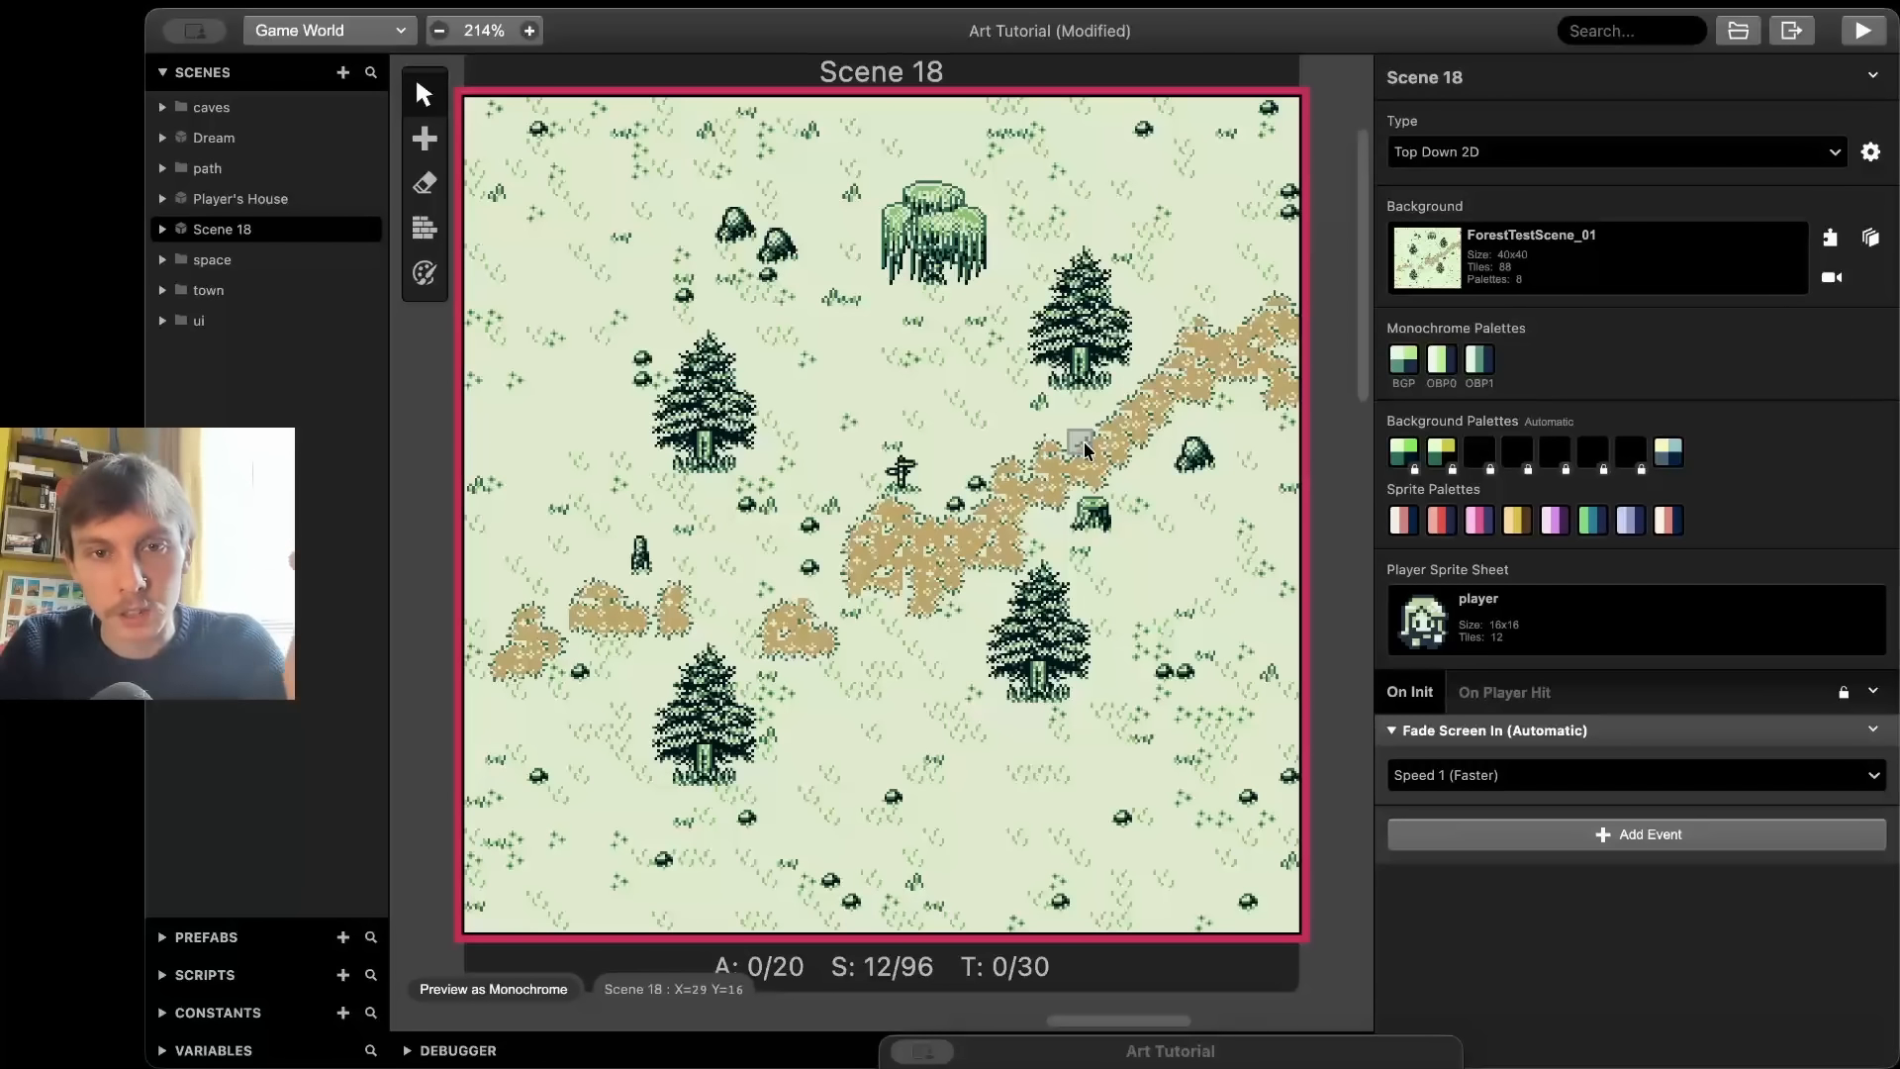
- Set Color Correction to None in the project's color options and return to the Game World view
scroll(1085, 448, up, 5)
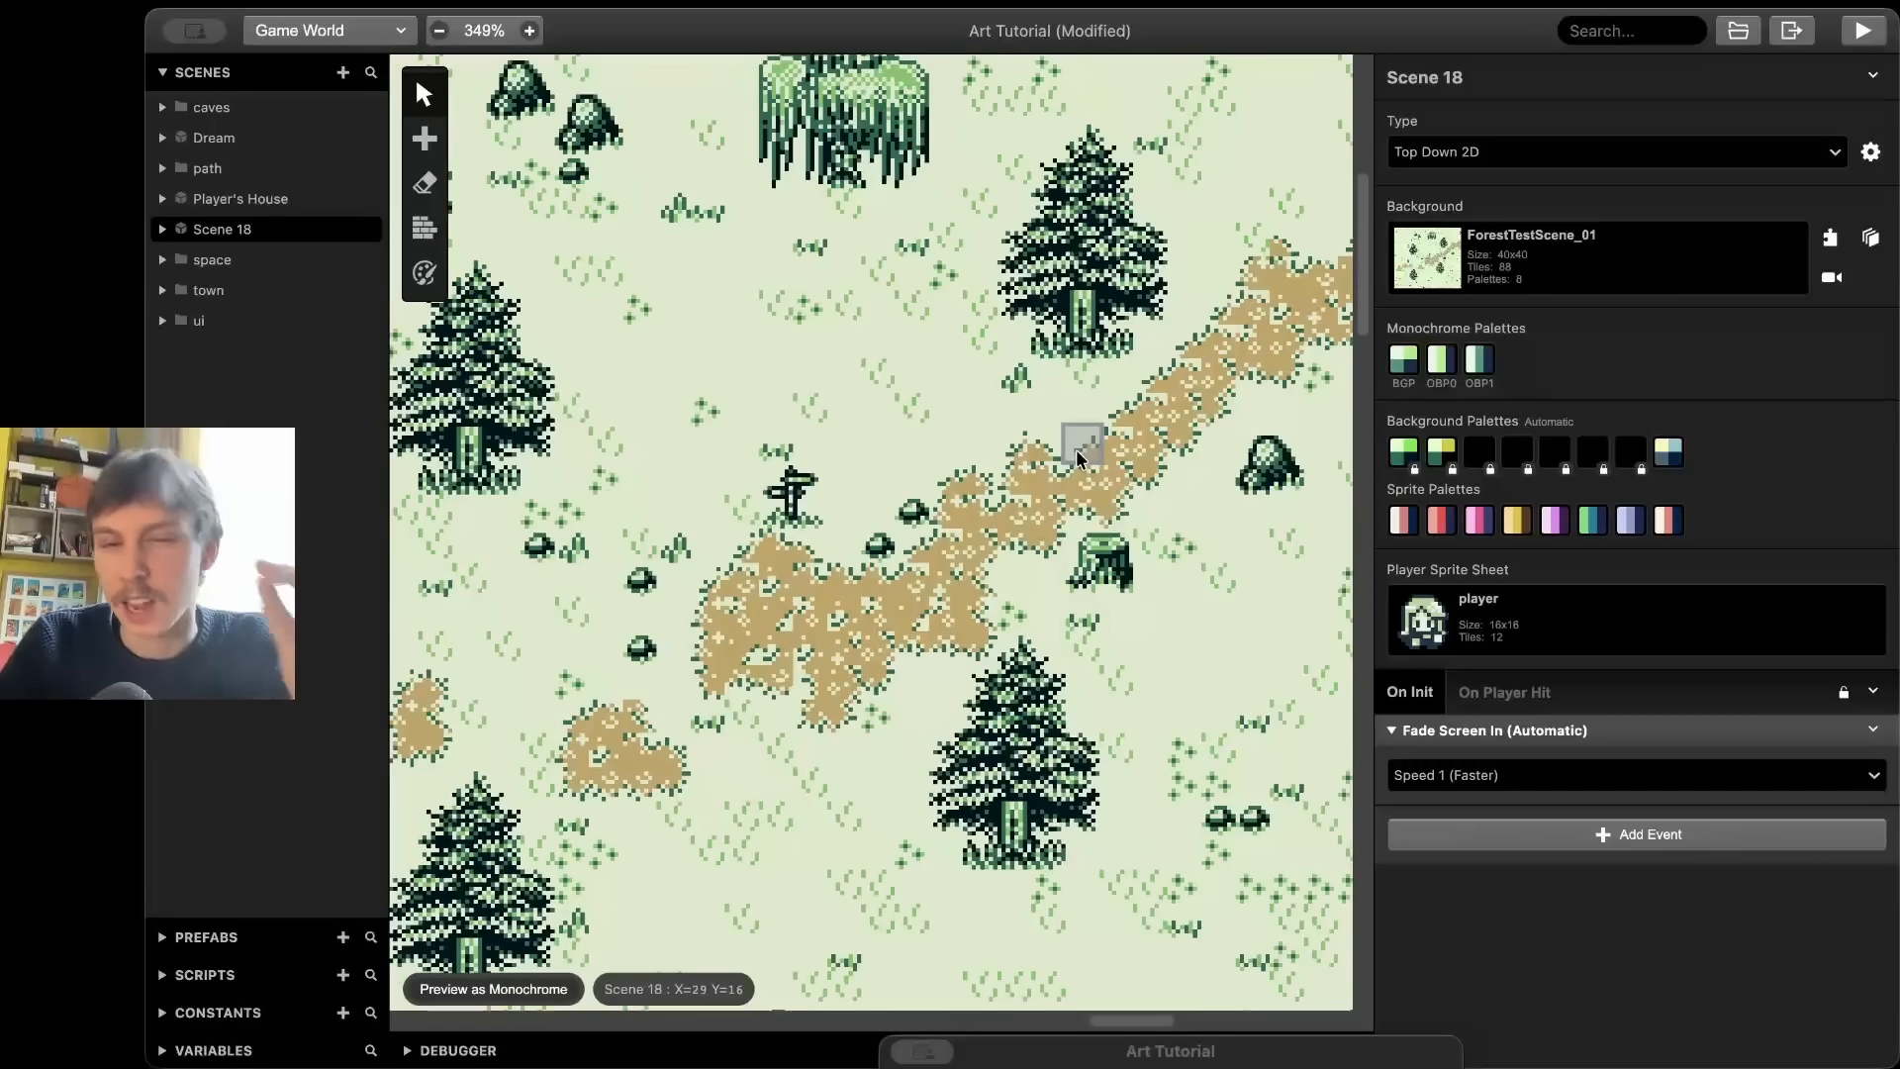
scroll(1077, 451, left, 2)
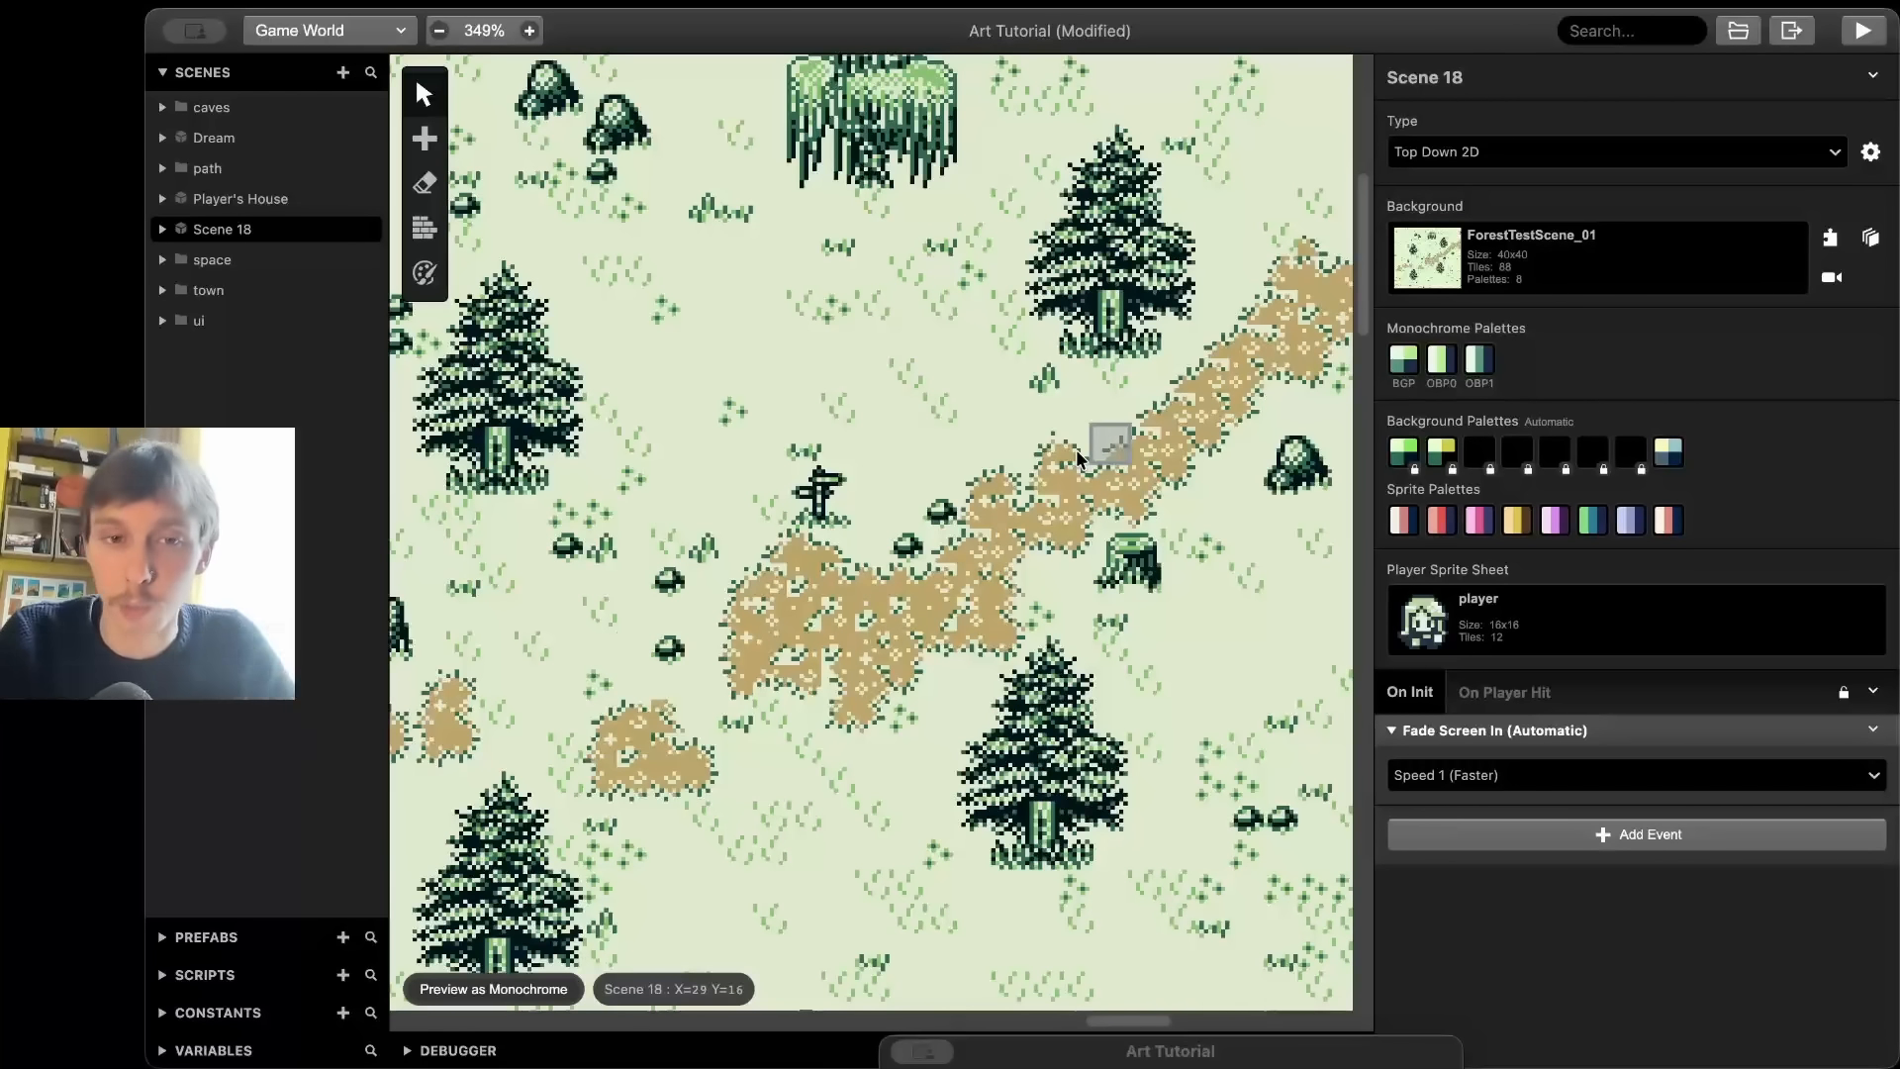
scroll(1077, 450, down, 2)
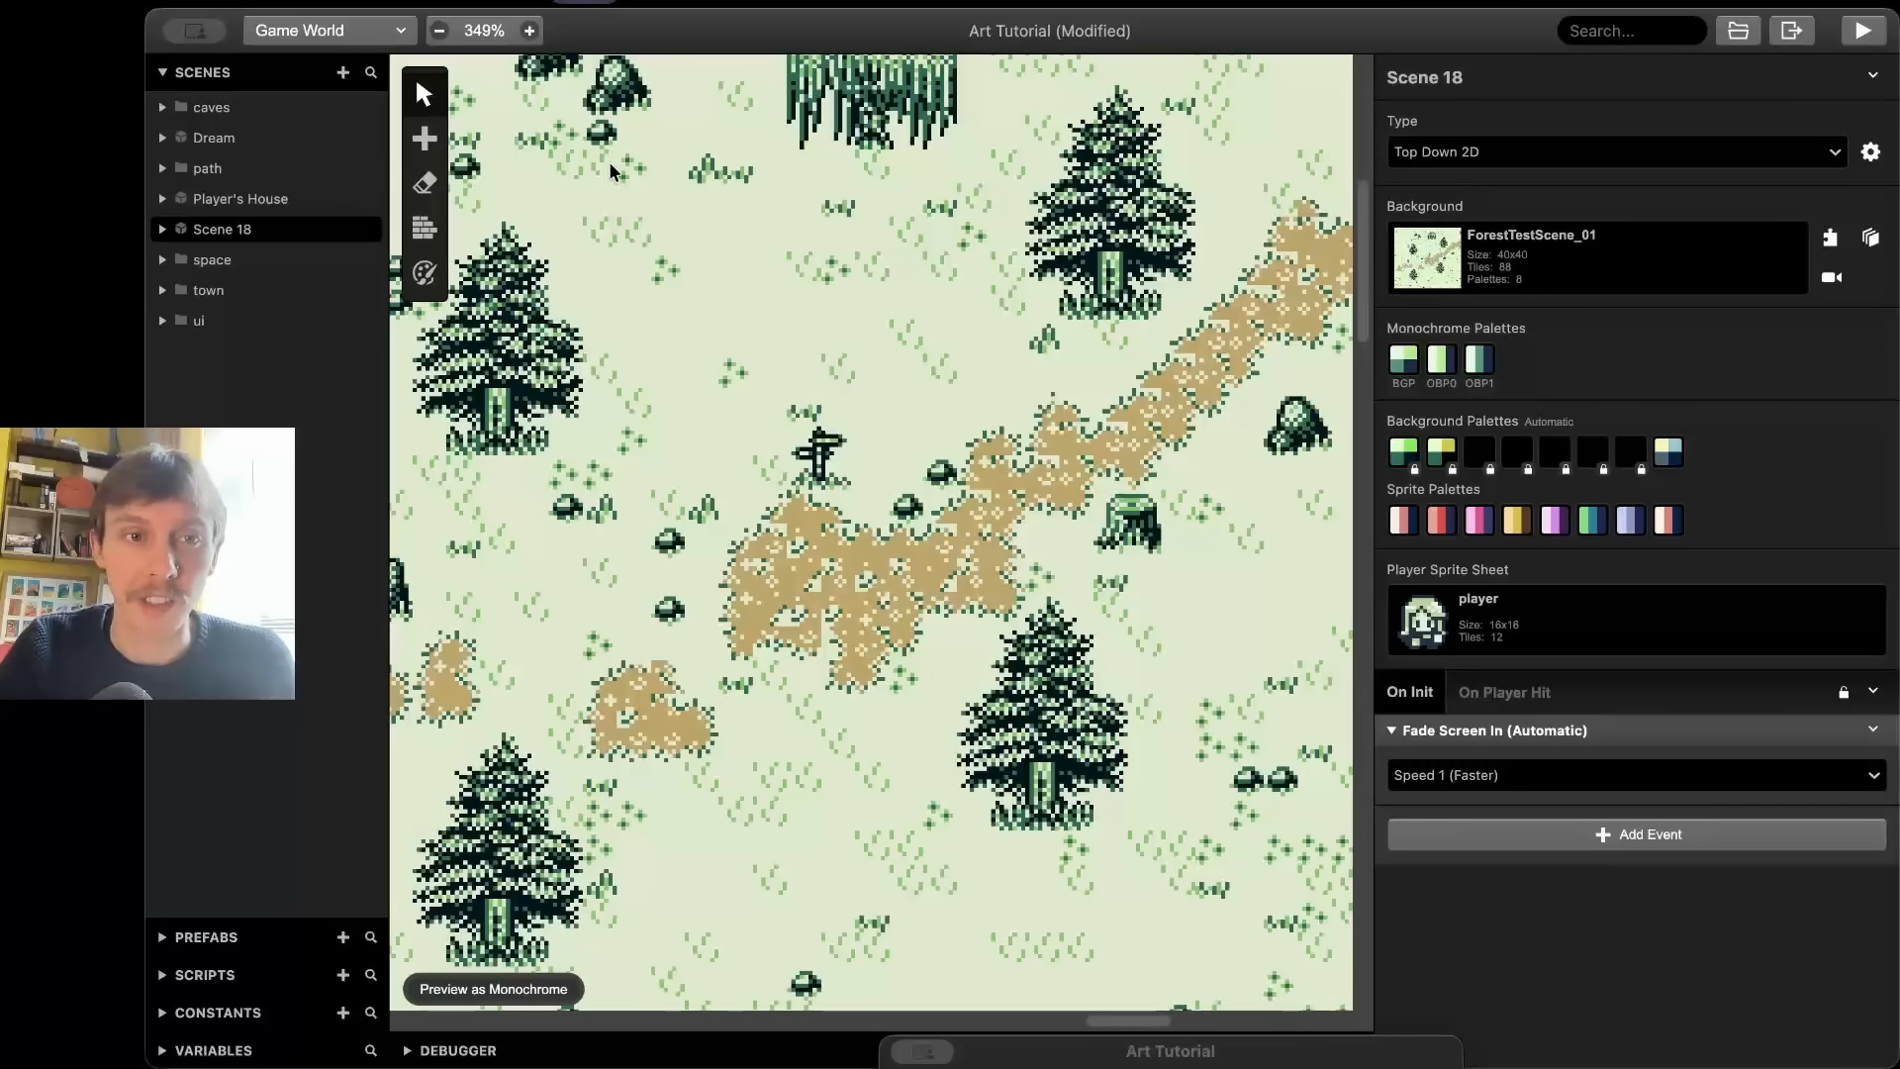
key(super+9)
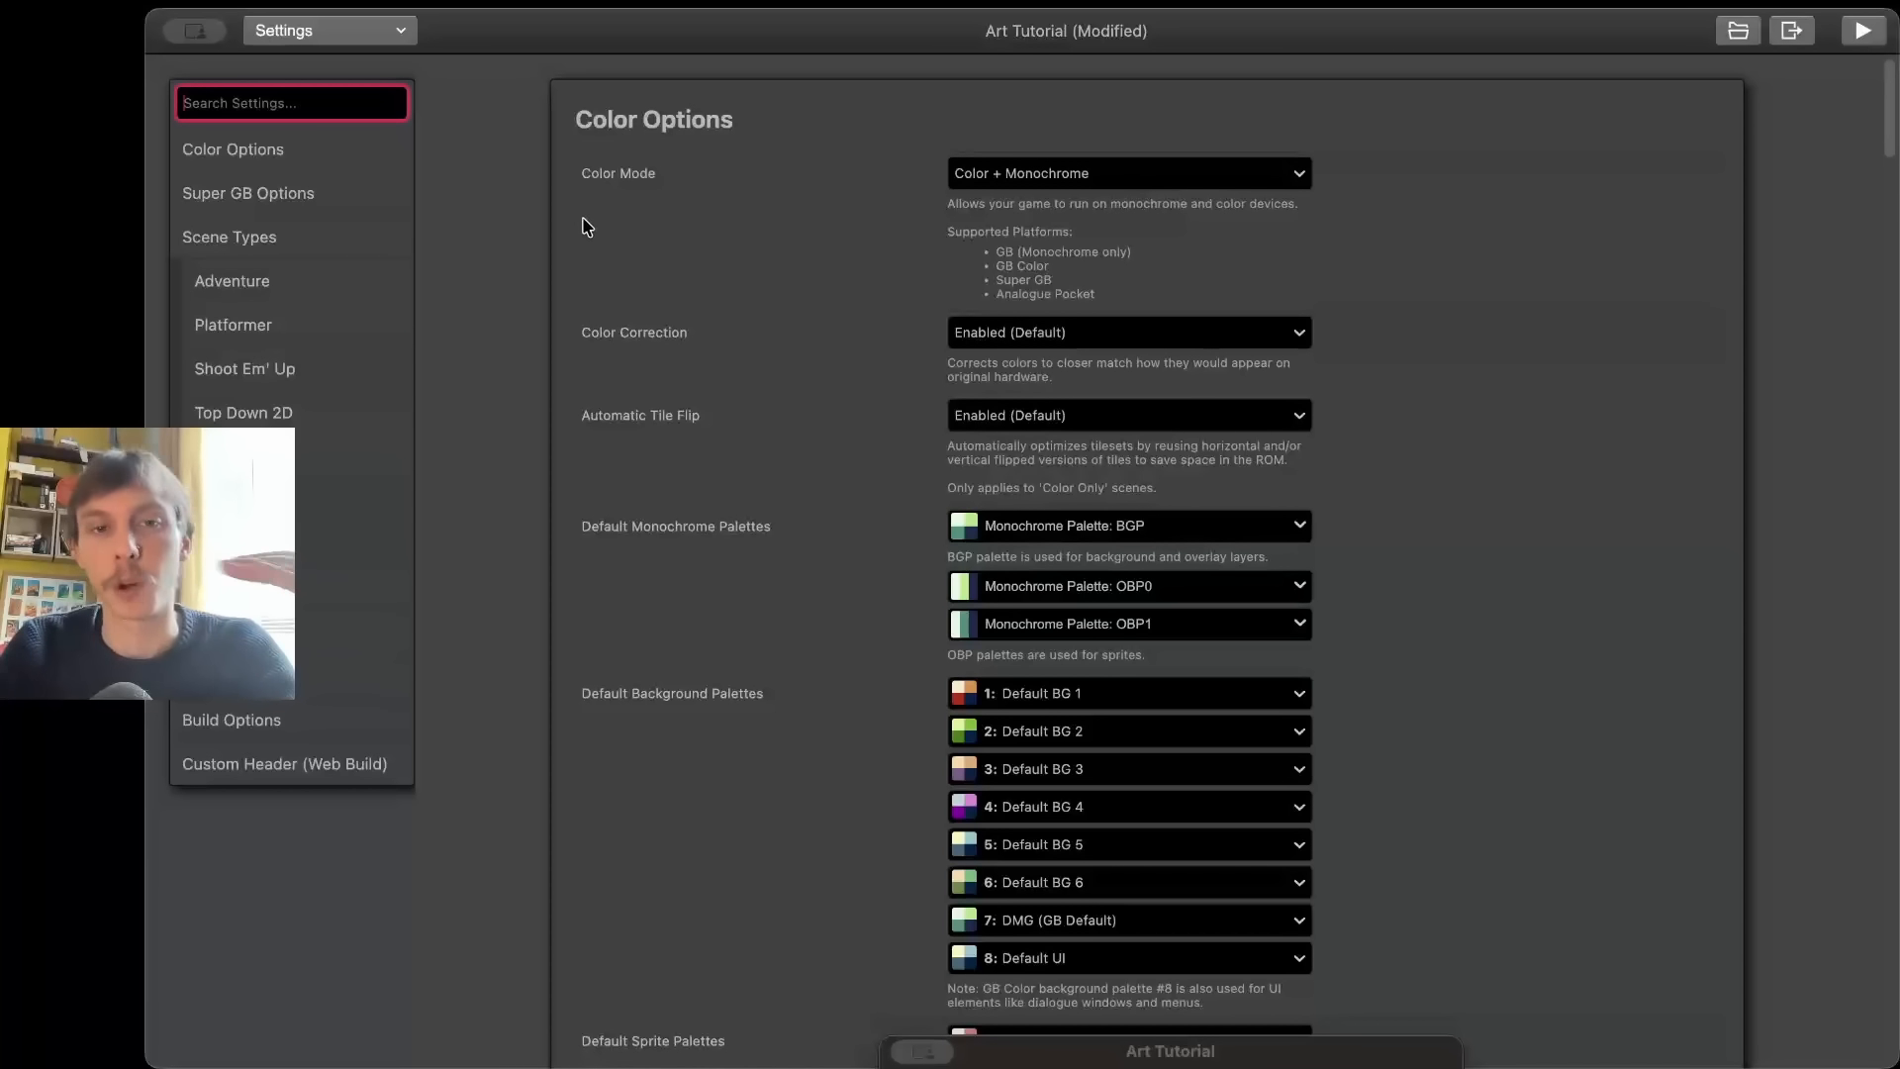
click(1022, 341)
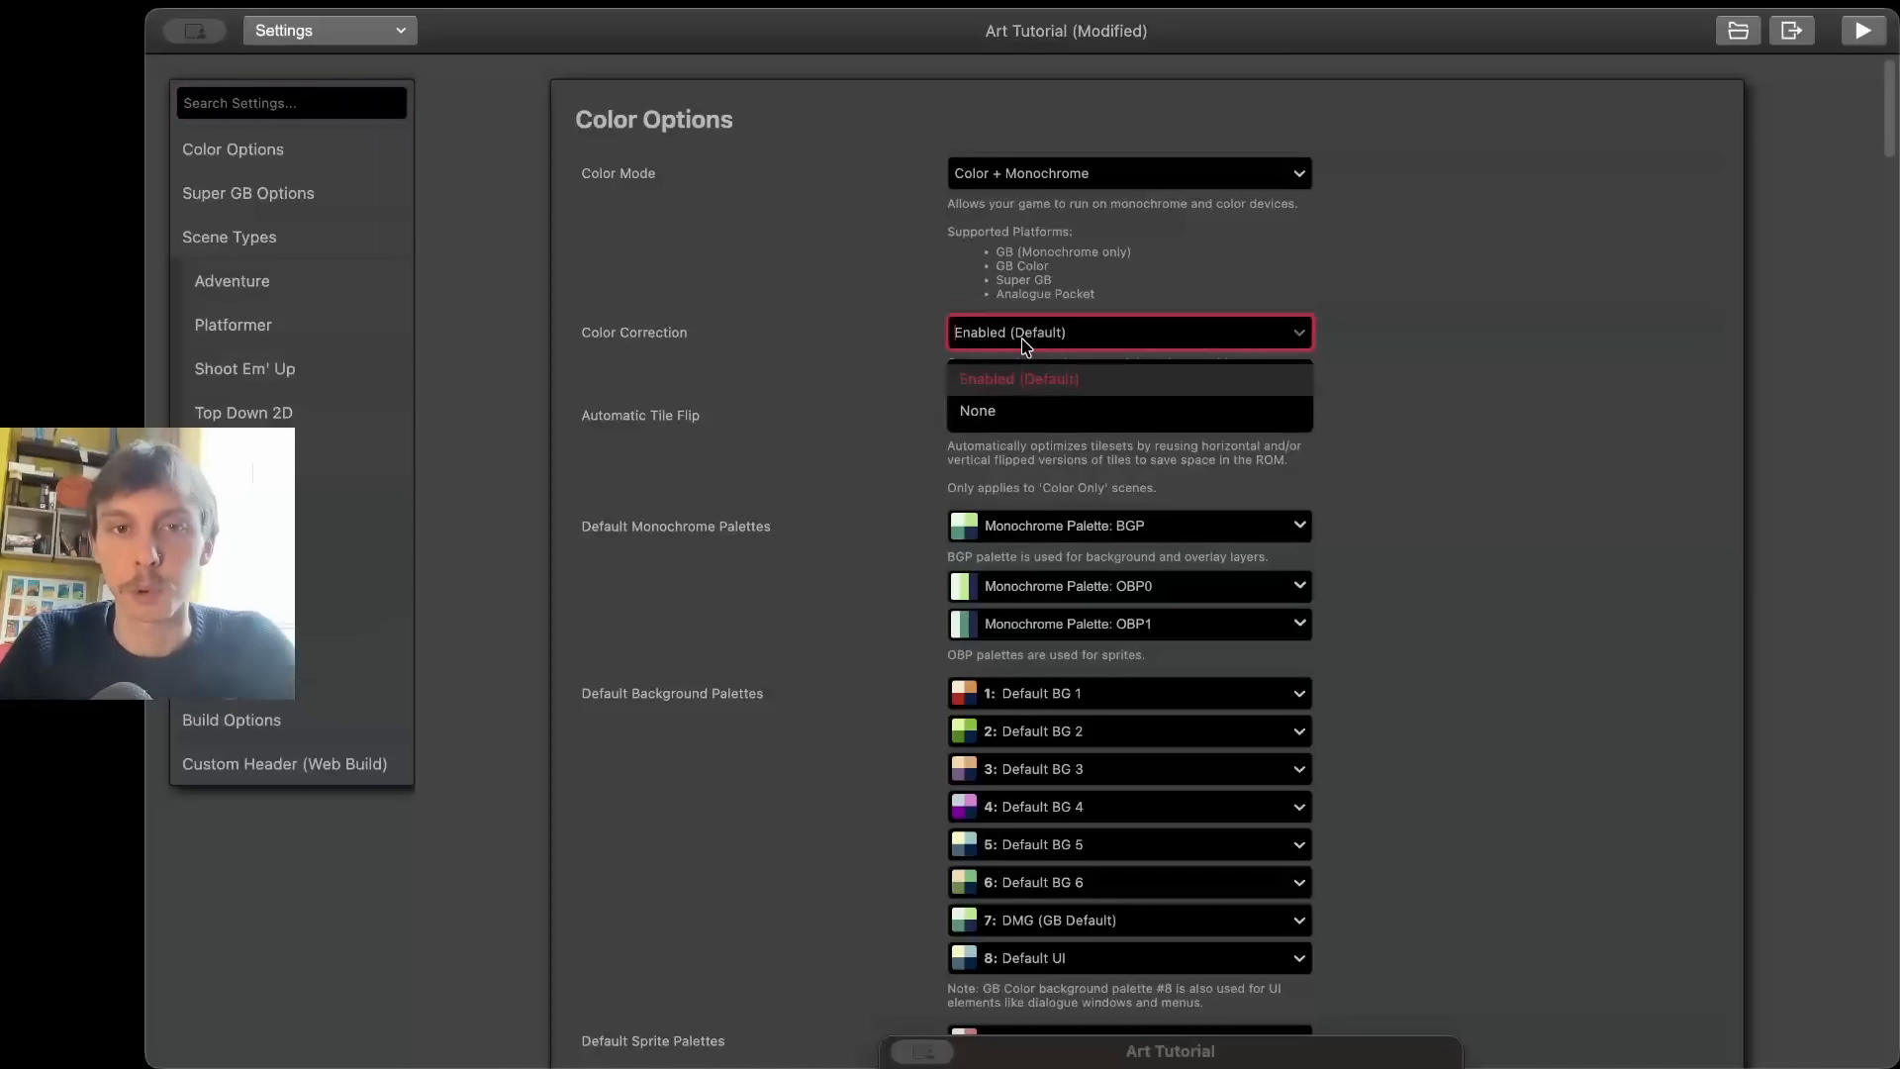
click(994, 416)
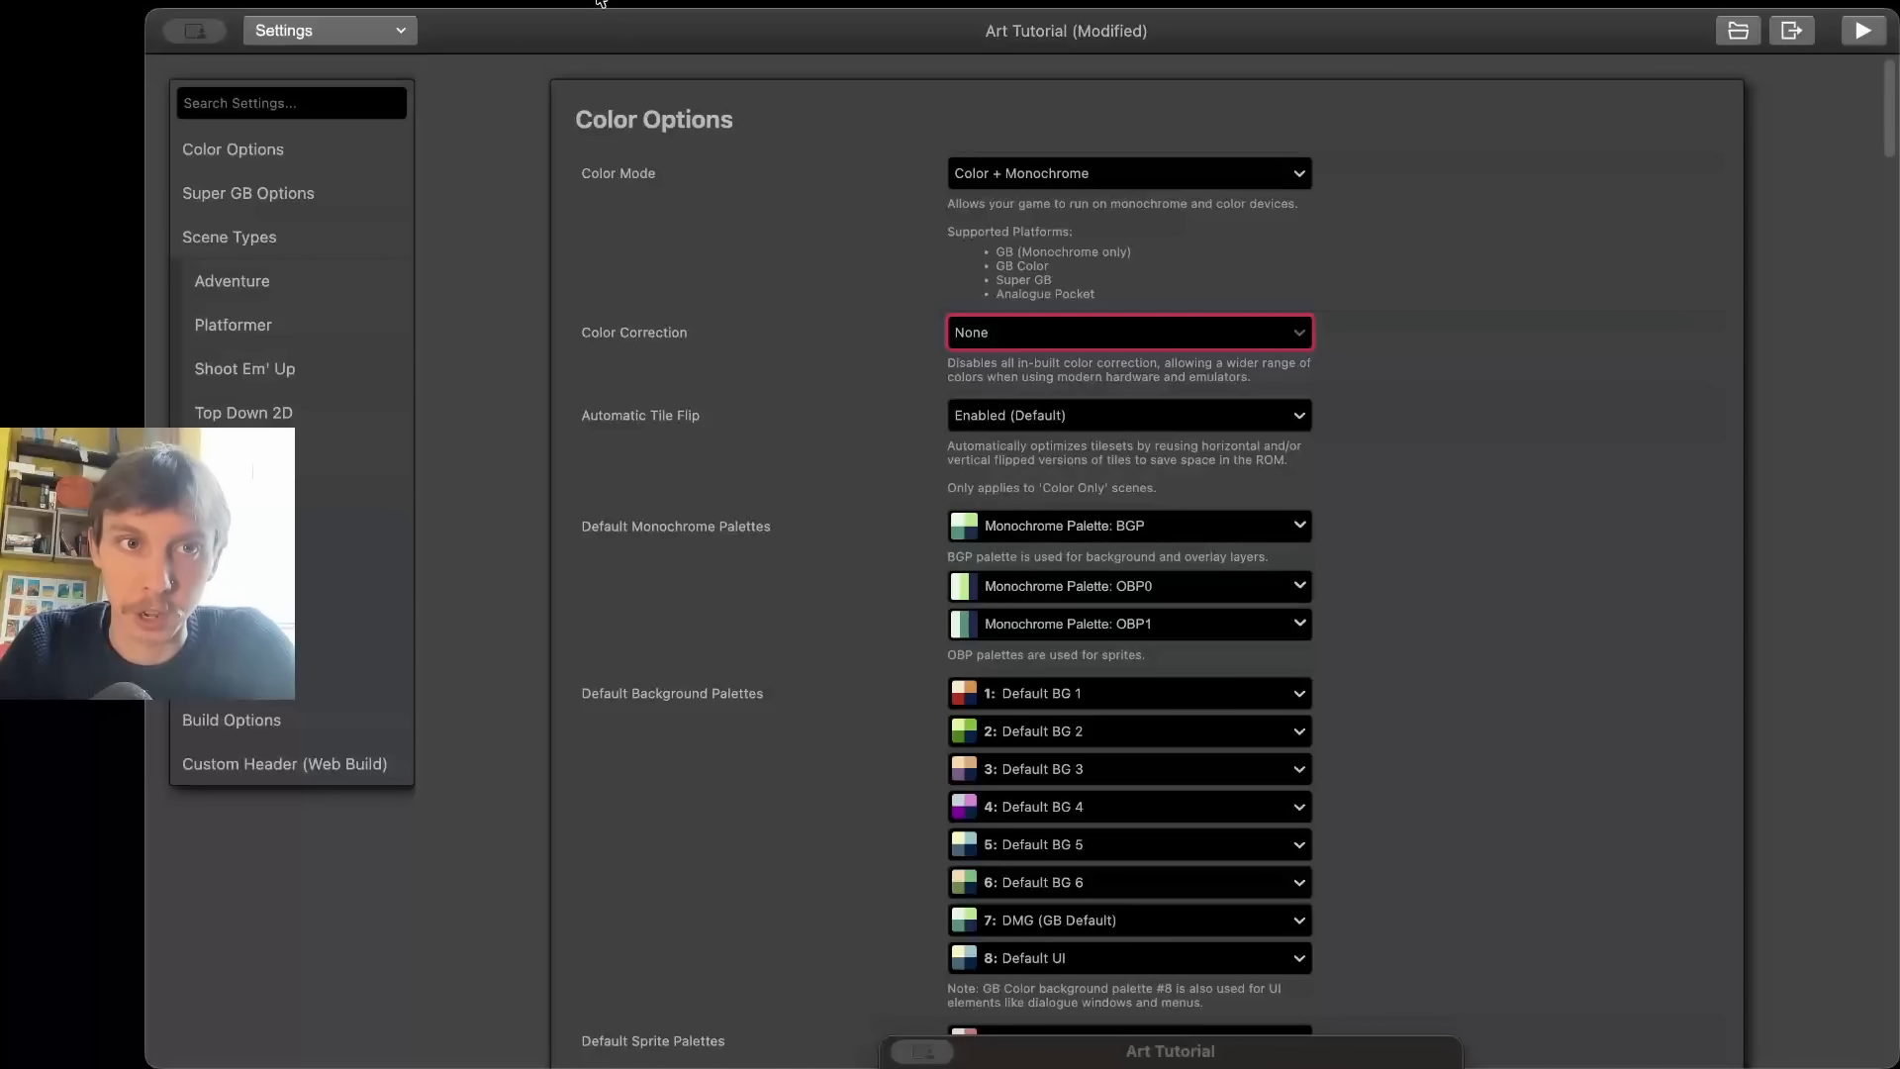
click(330, 31)
click(294, 75)
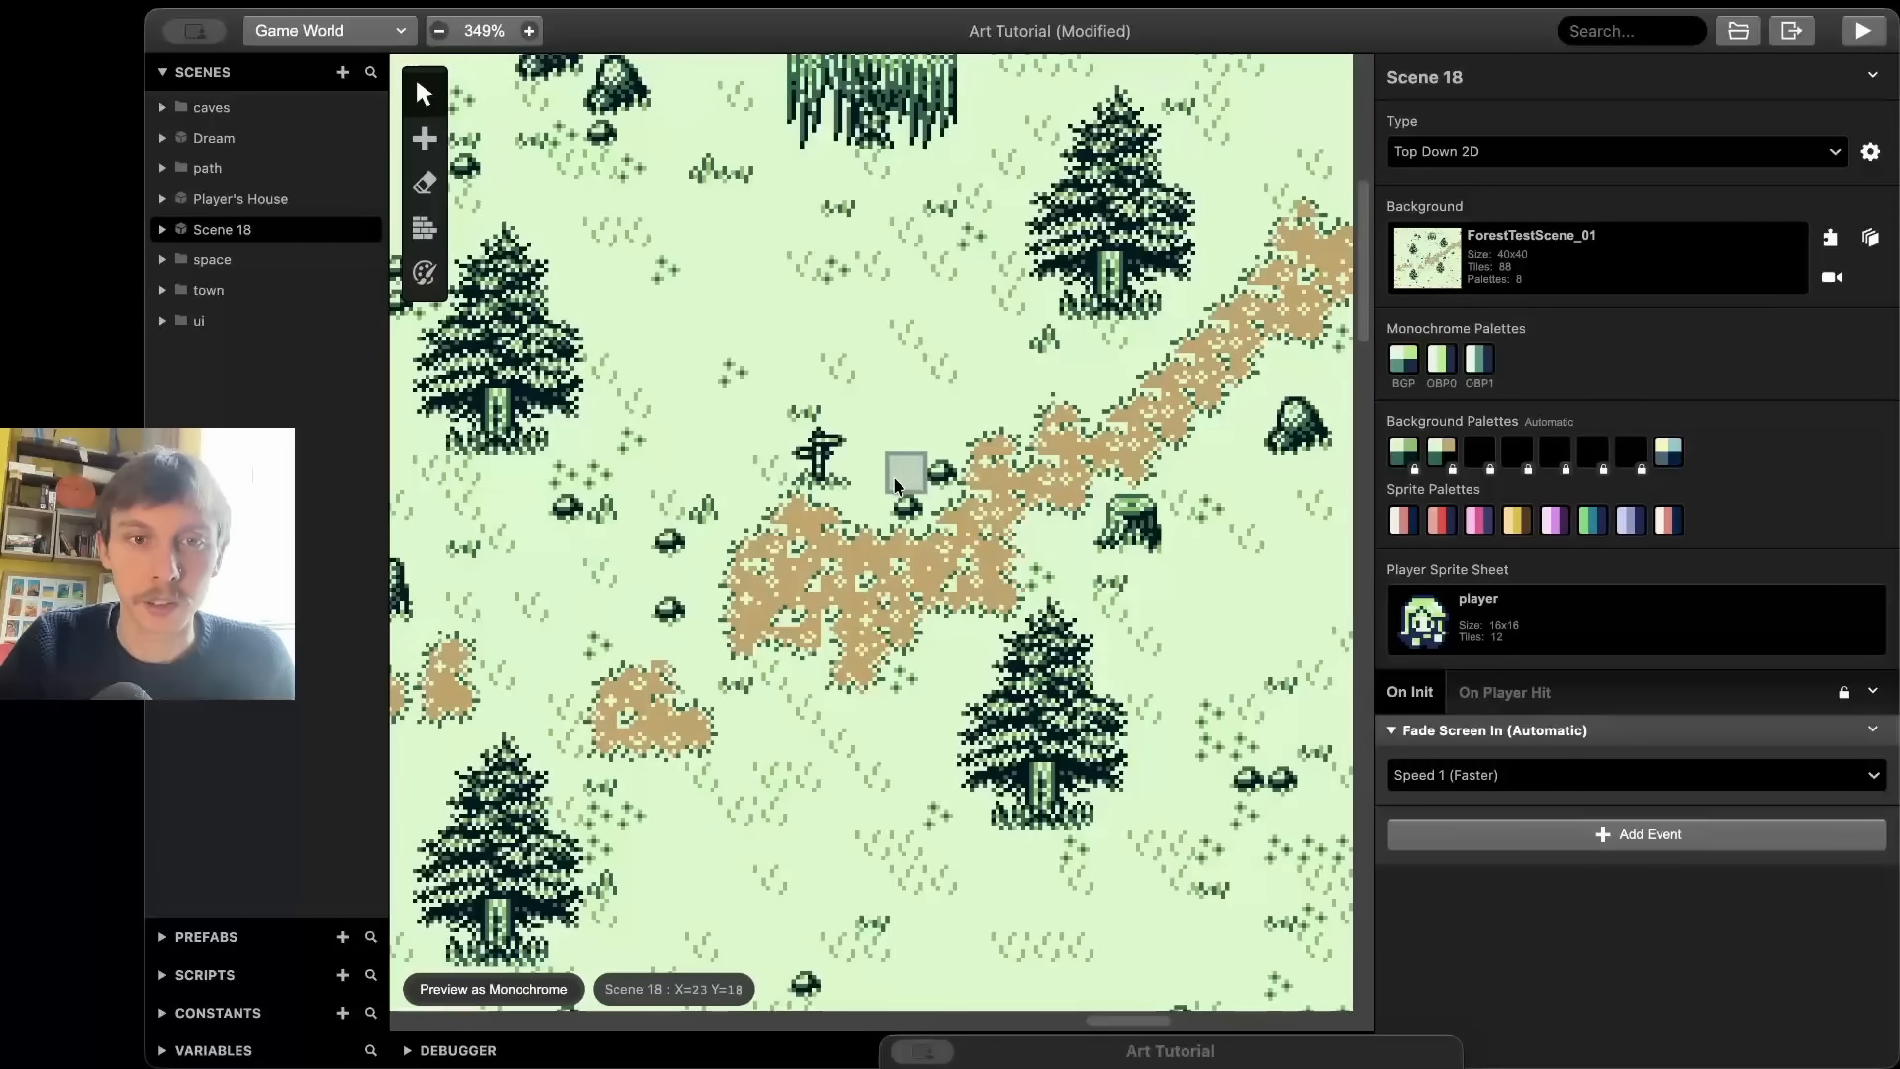
scroll(895, 481, down, 4)
scroll(892, 473, down, 2)
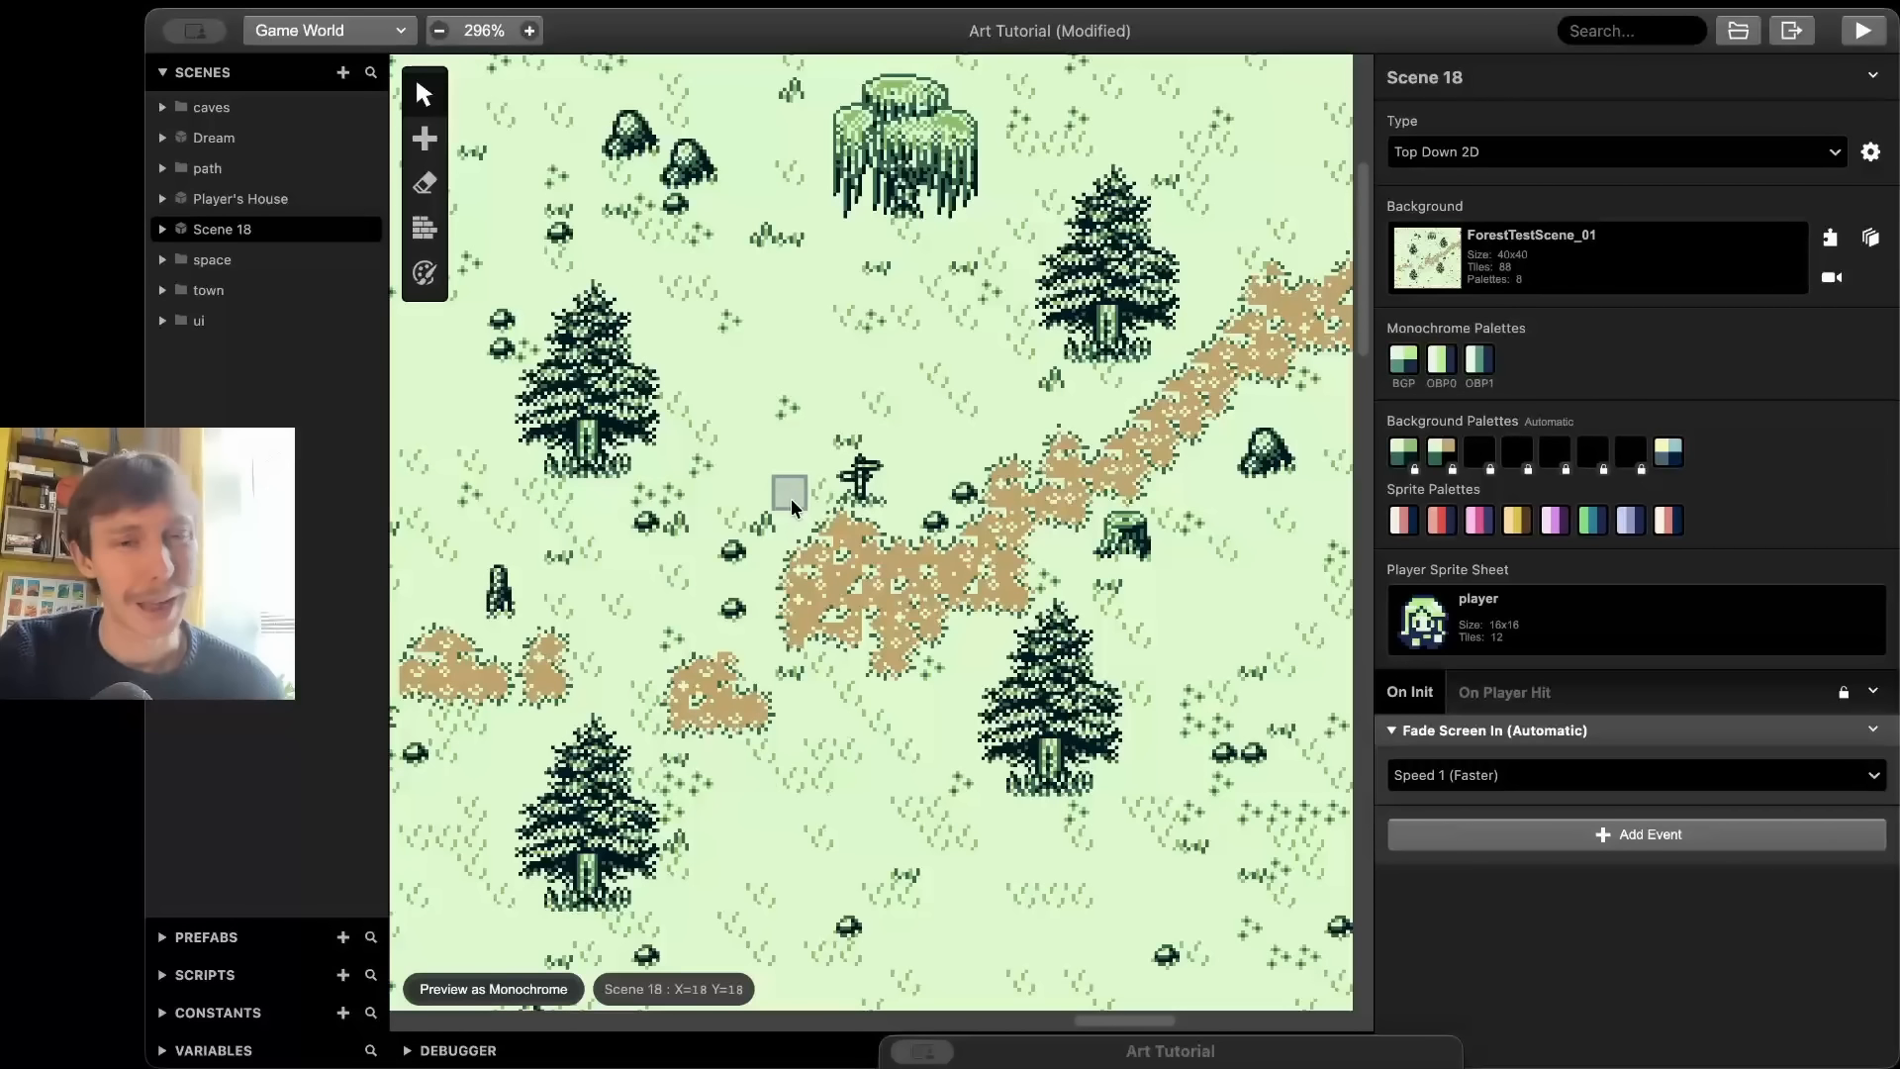
scroll(792, 499, down, 1)
scroll(791, 512, down, 1)
scroll(791, 515, down, 4)
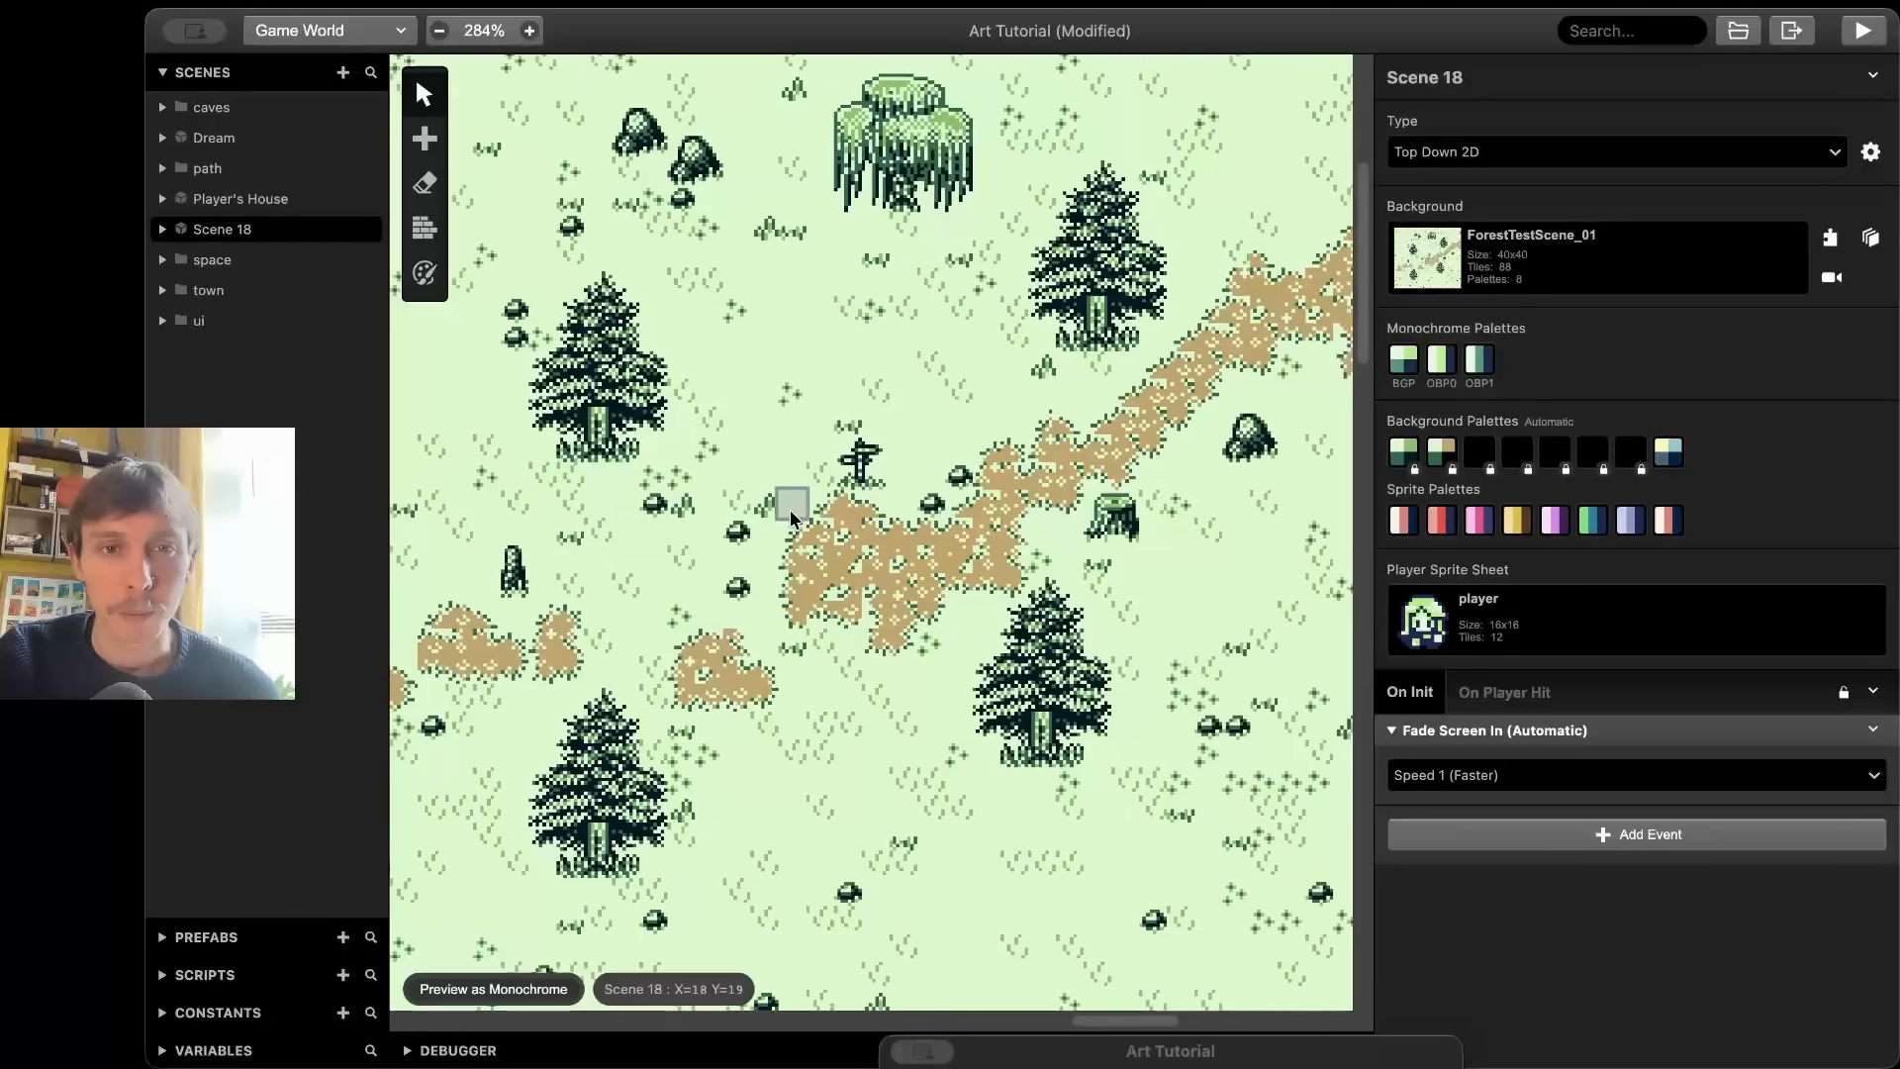
- Mark the upper tiles of the pine trees and the drooping willow as priority tiles with the magic brush
scroll(790, 510, left, 2)
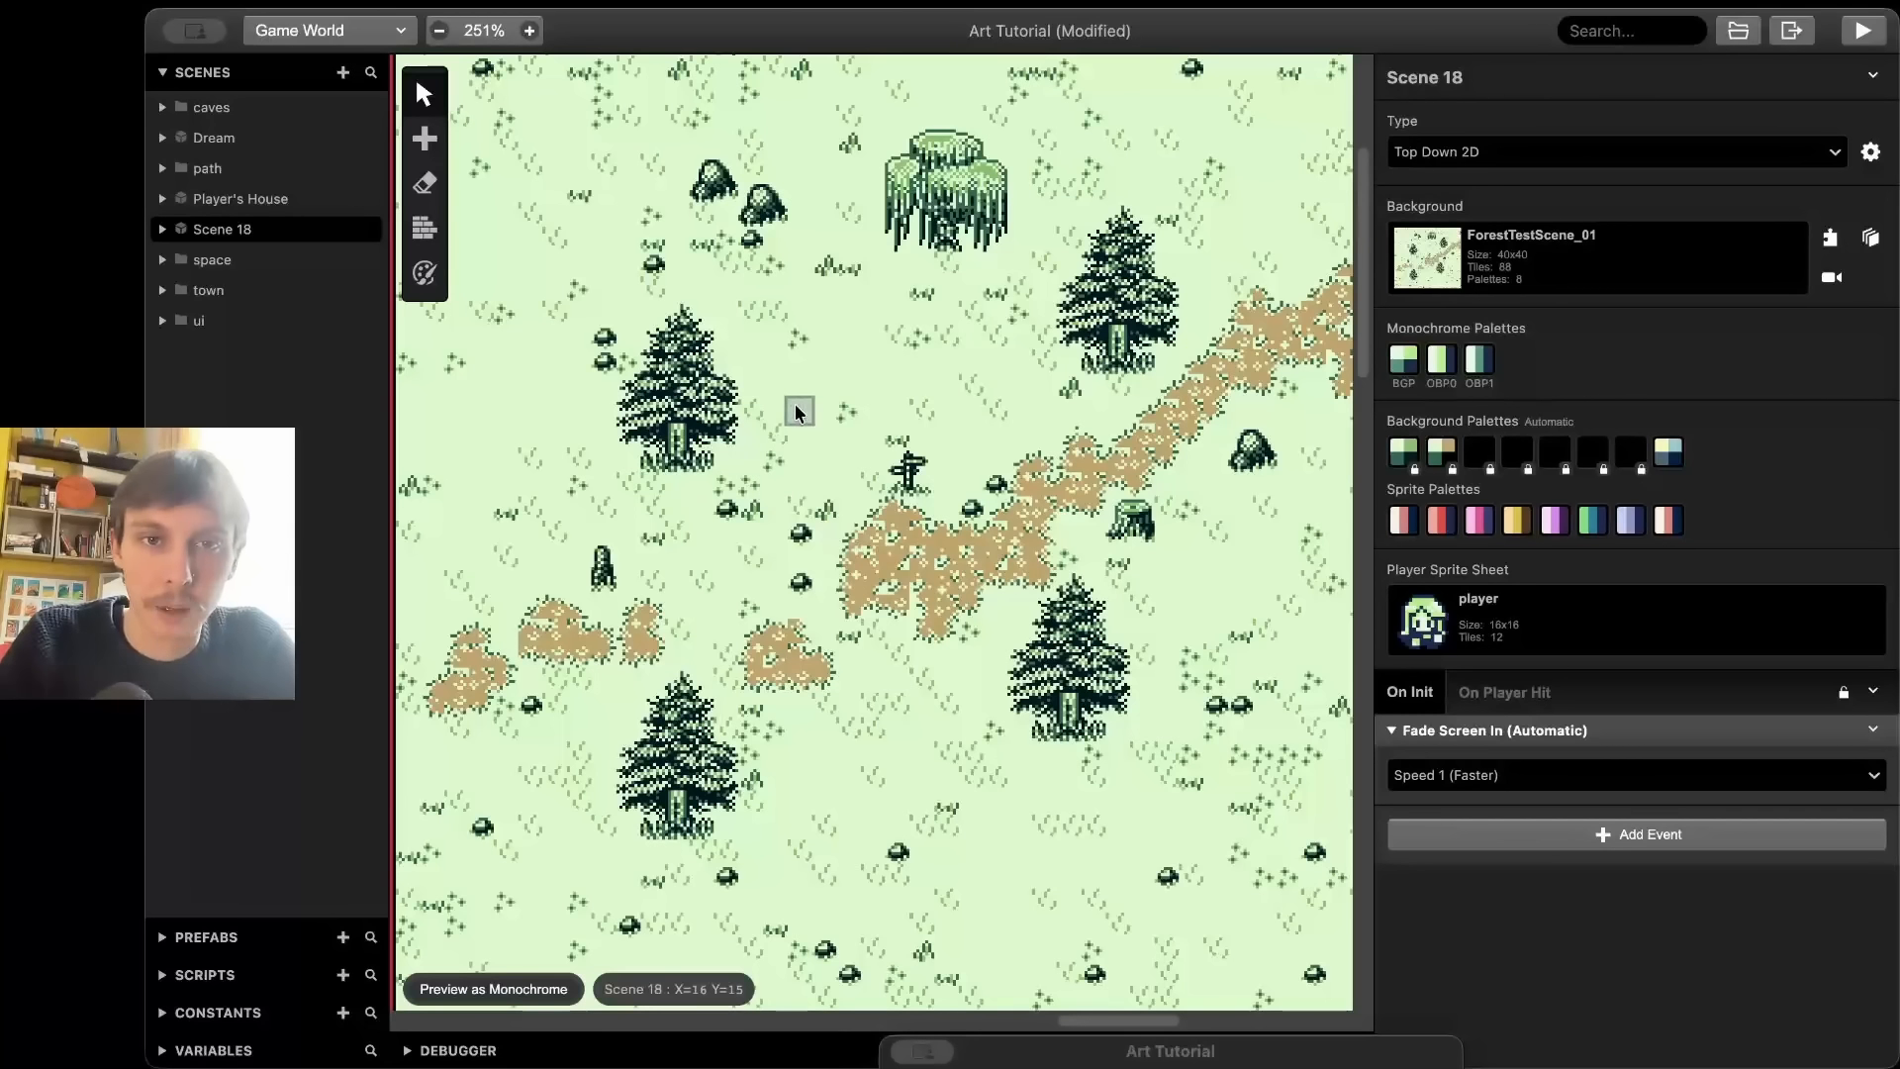
scroll(794, 406, up, 2)
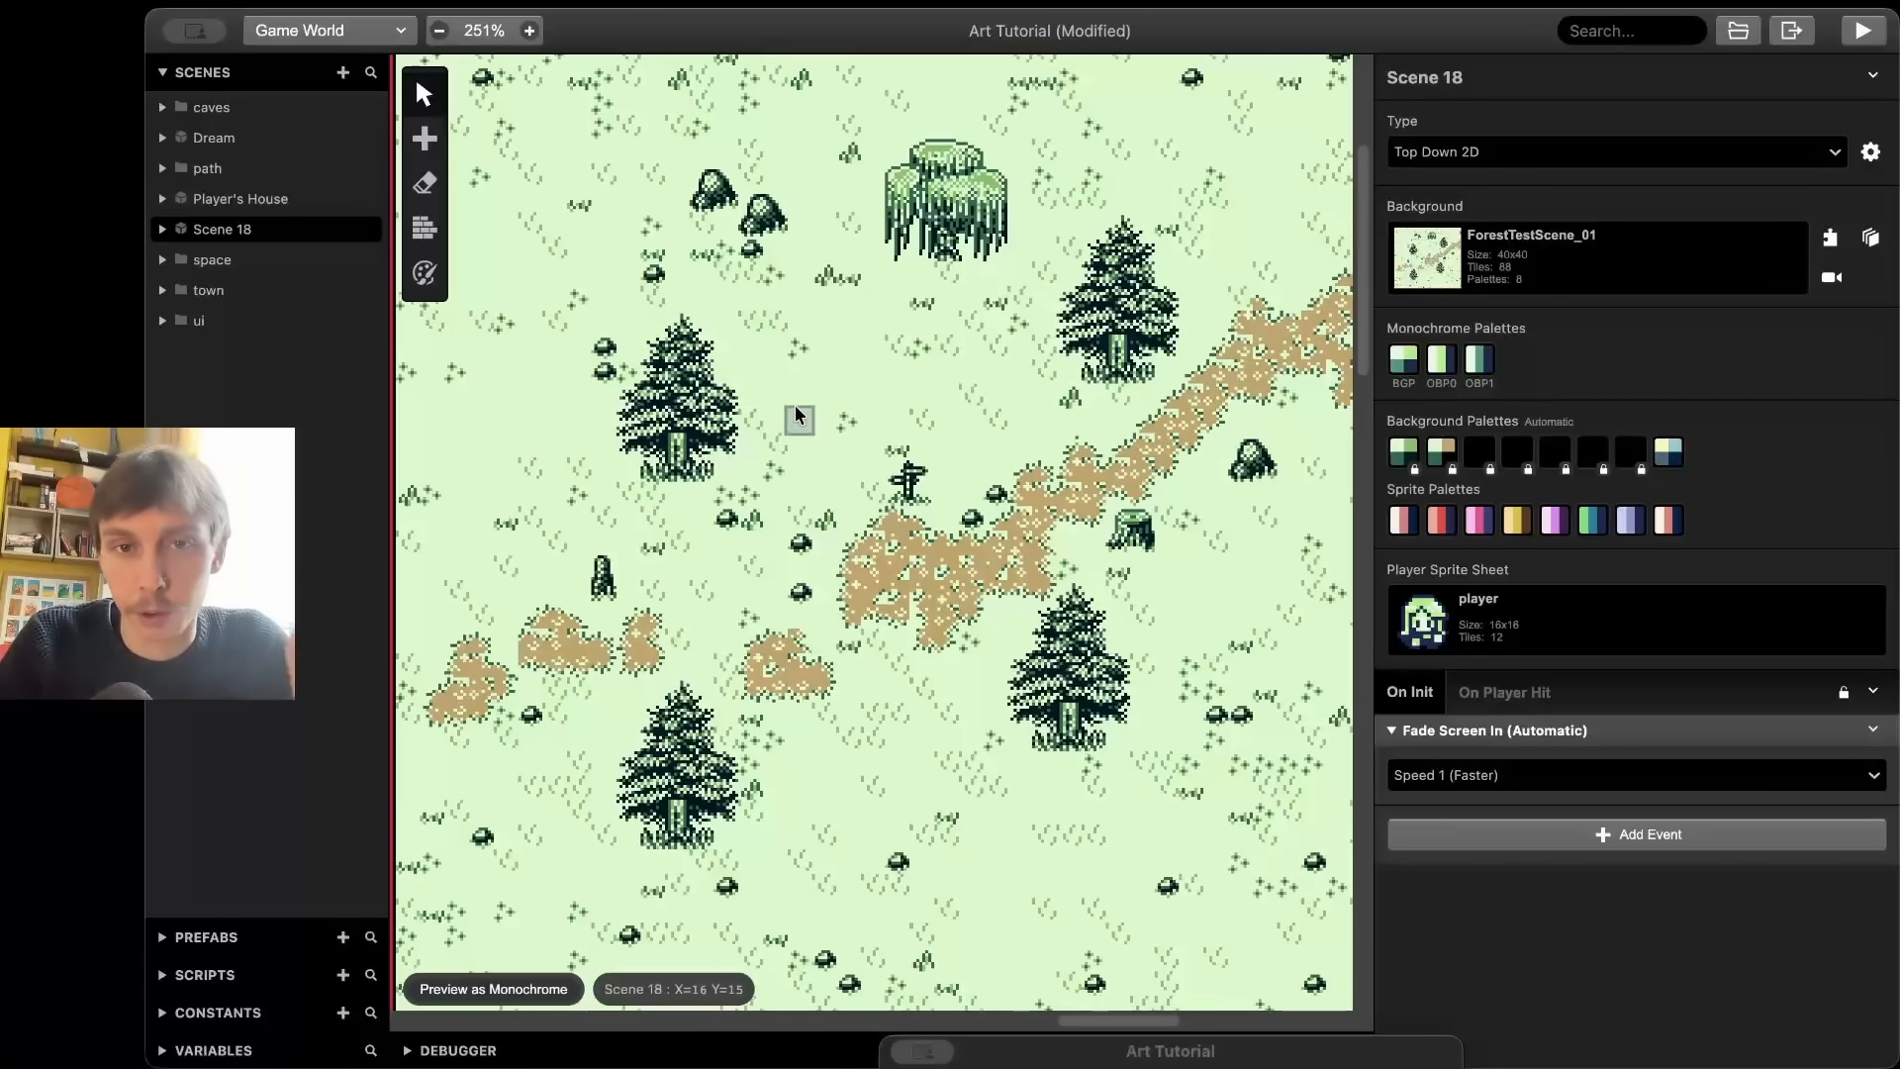
click(426, 274)
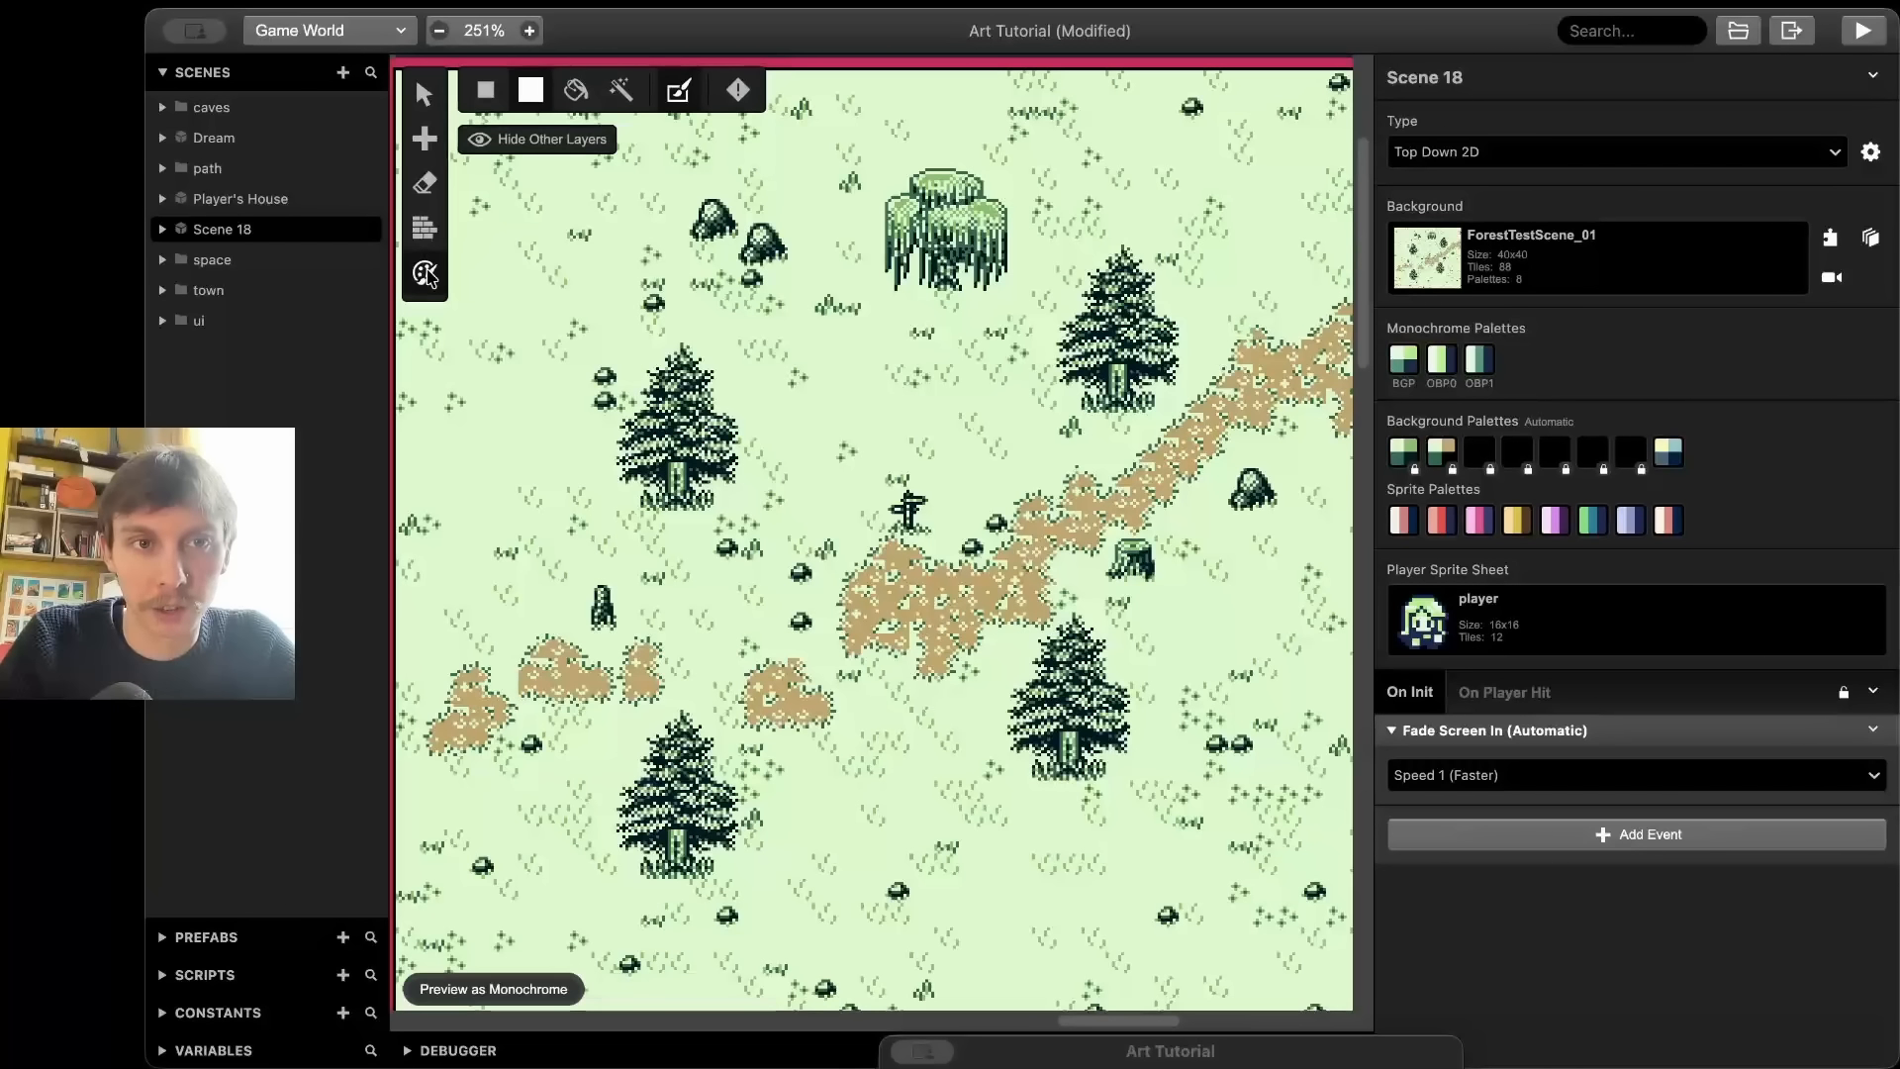
click(737, 90)
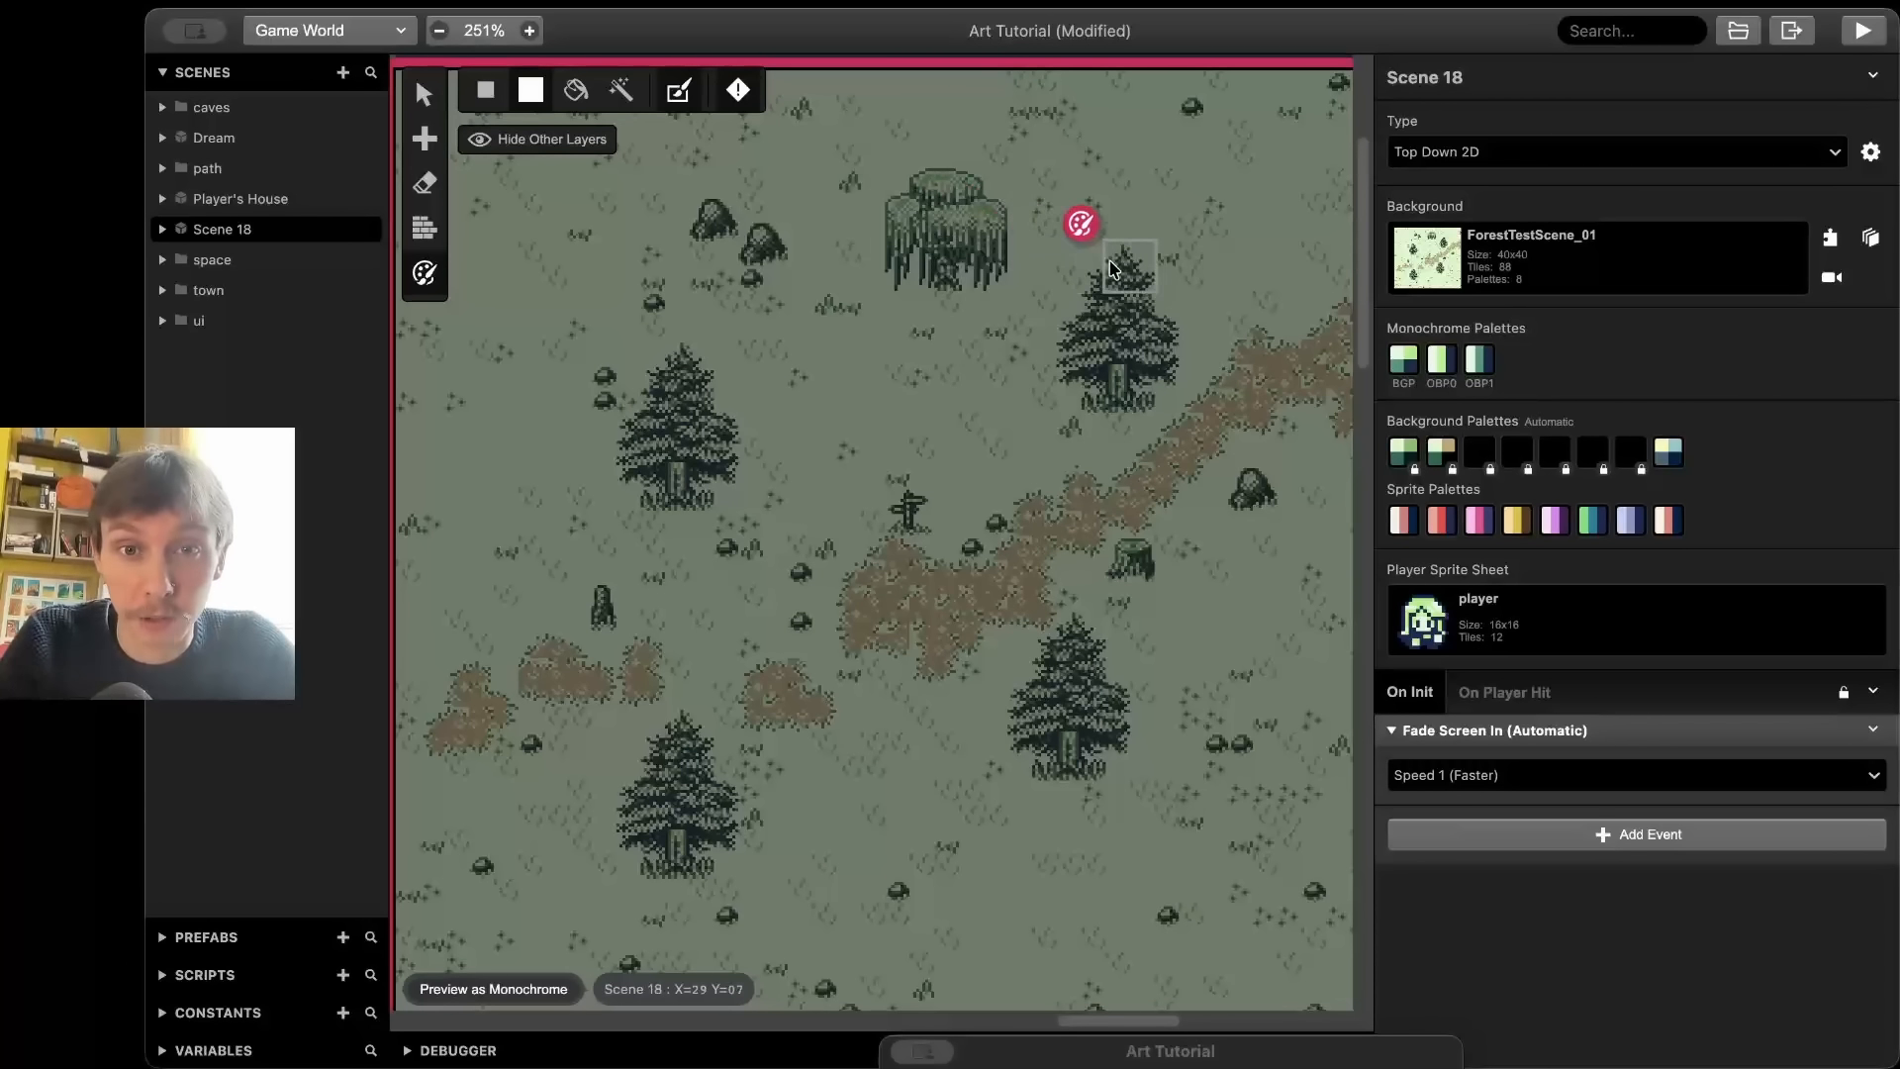
click(621, 92)
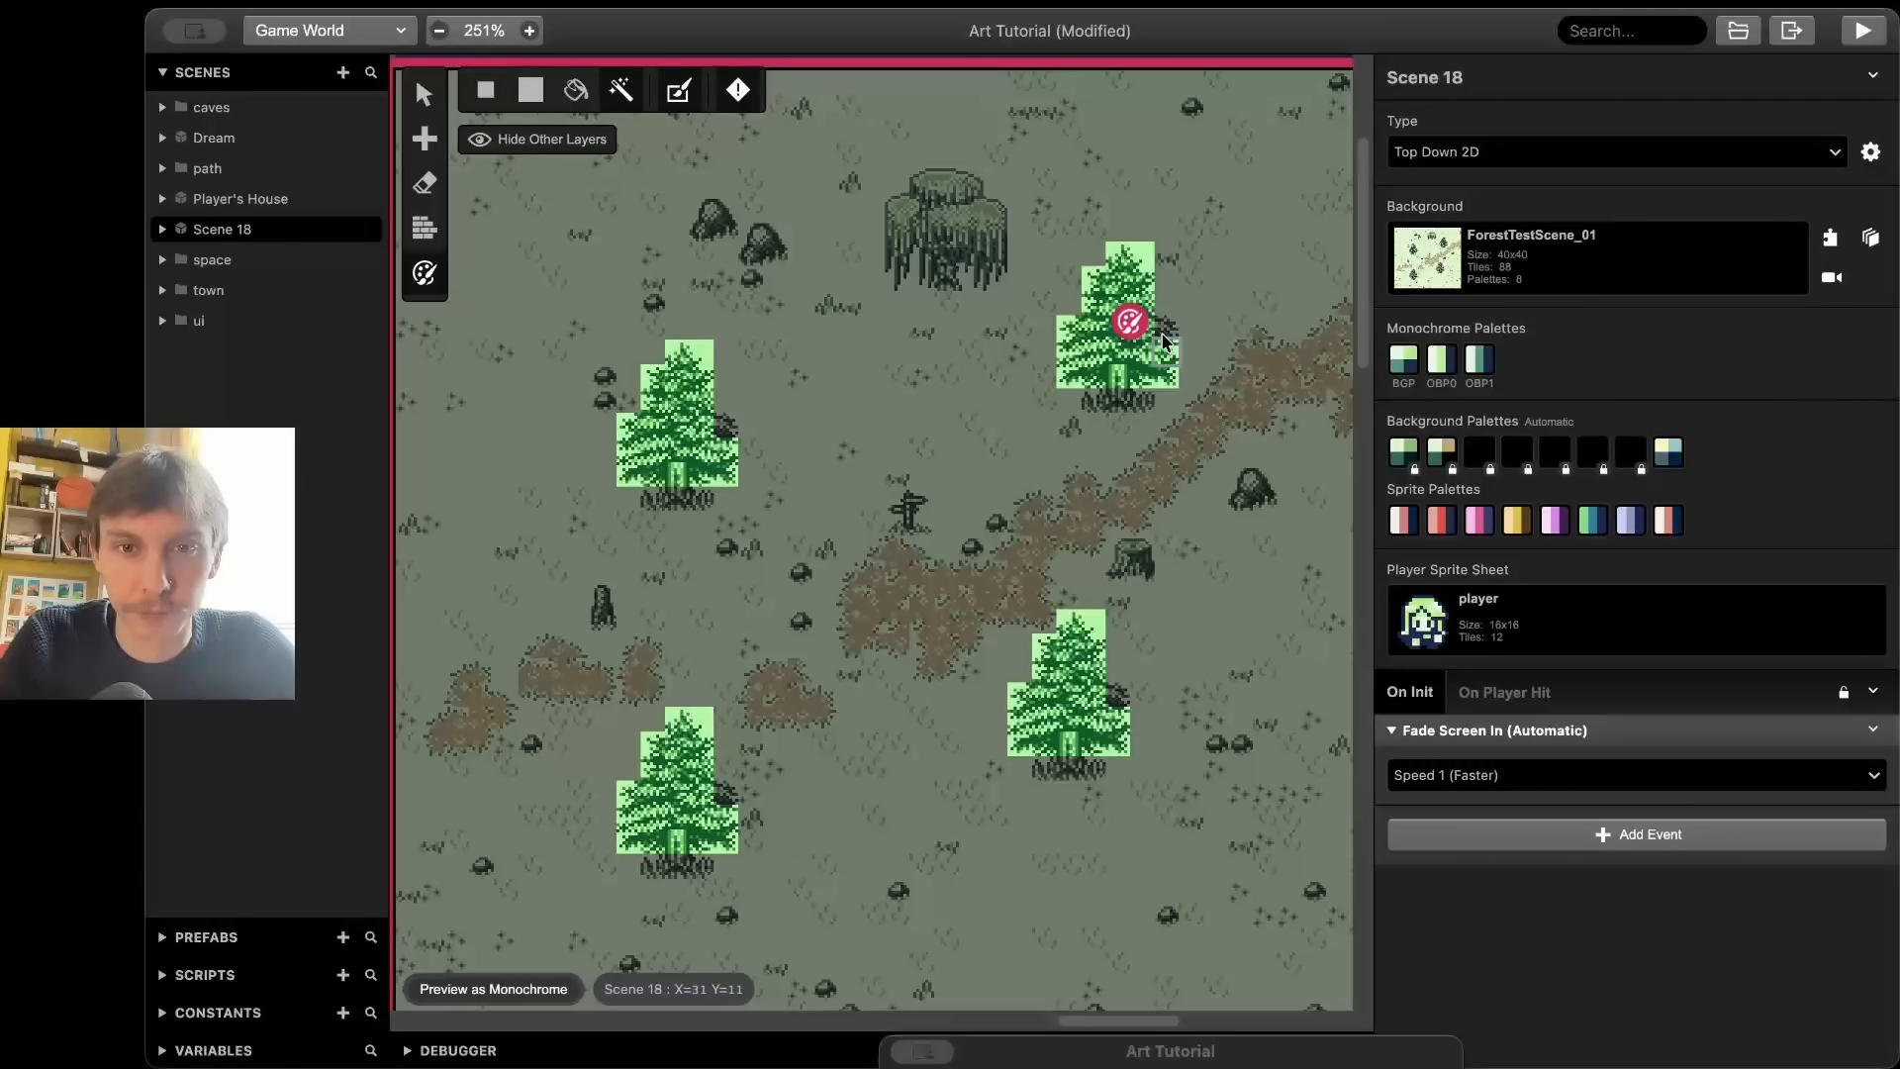
click(912, 257)
- Mark the upper tiles of the large rocks, the tree stump and the signpost as priority tiles
scroll(1237, 485, up, 1)
click(1255, 507)
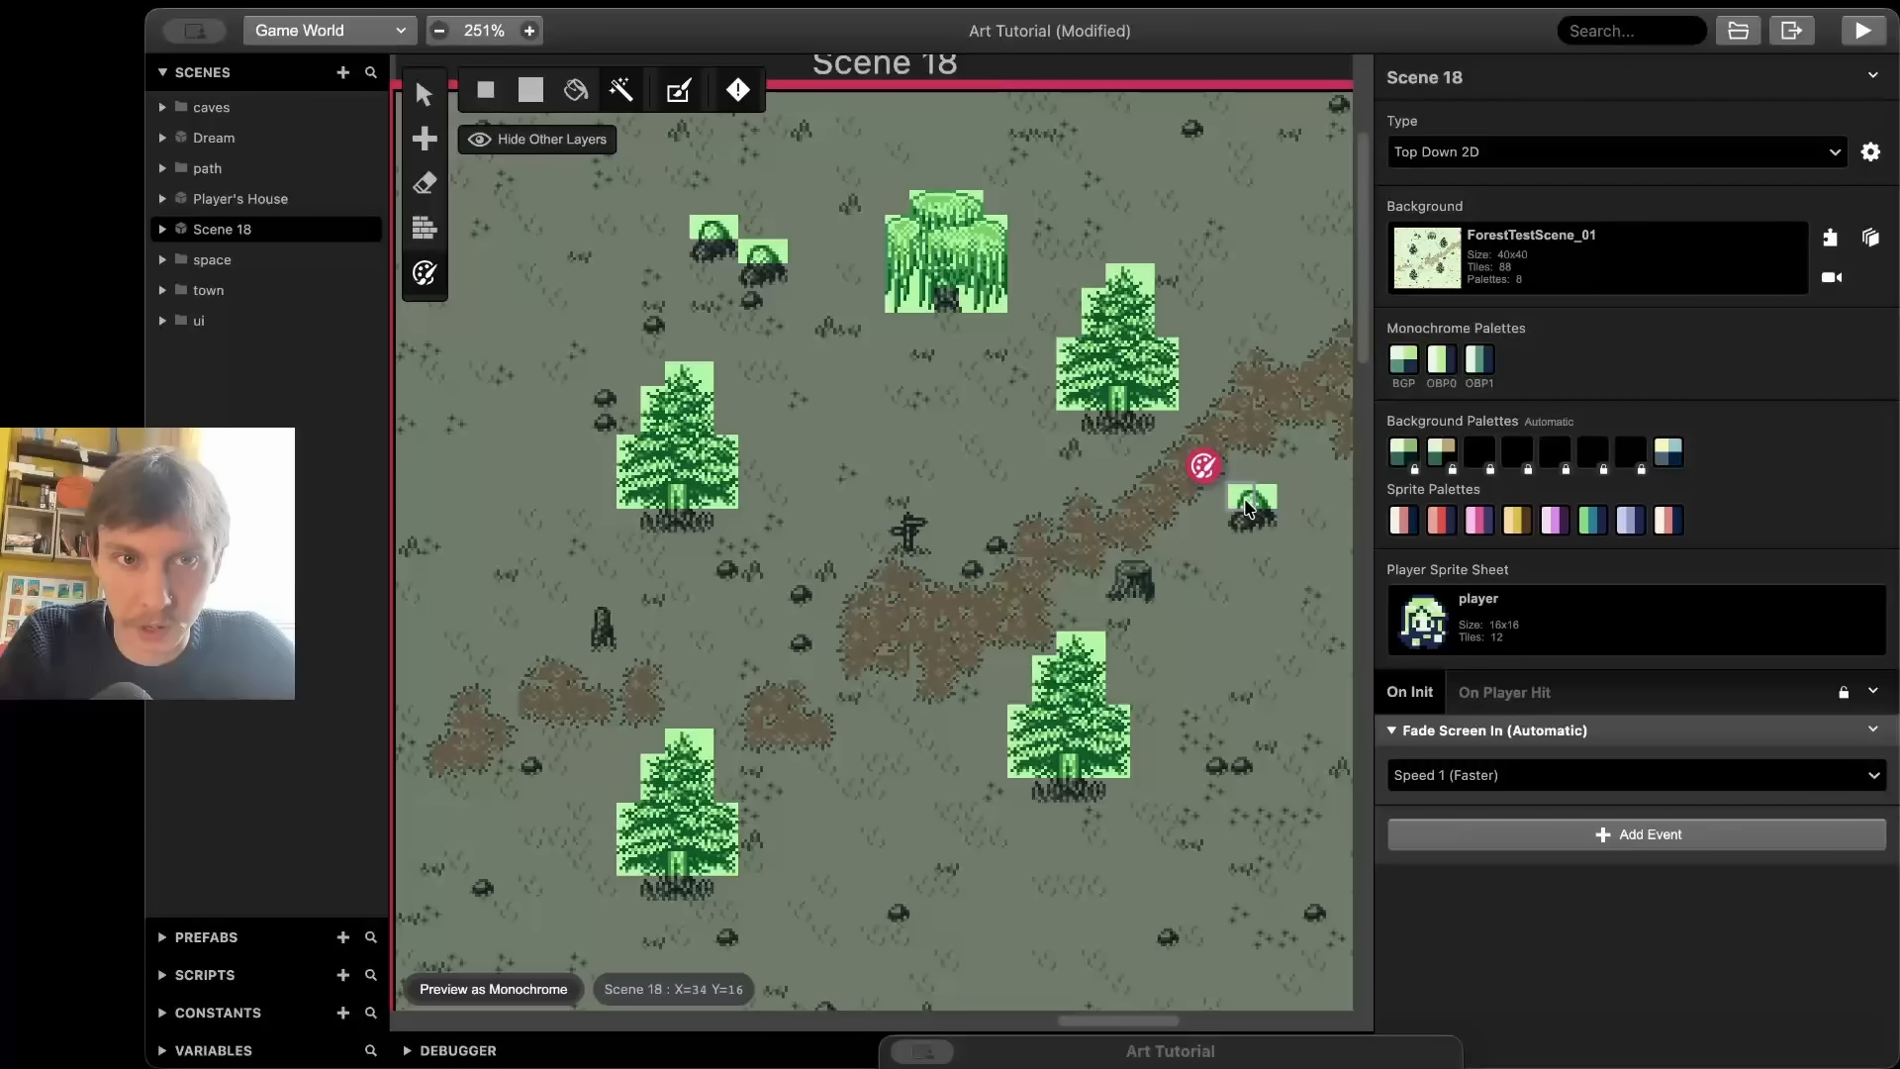
click(1141, 571)
click(910, 525)
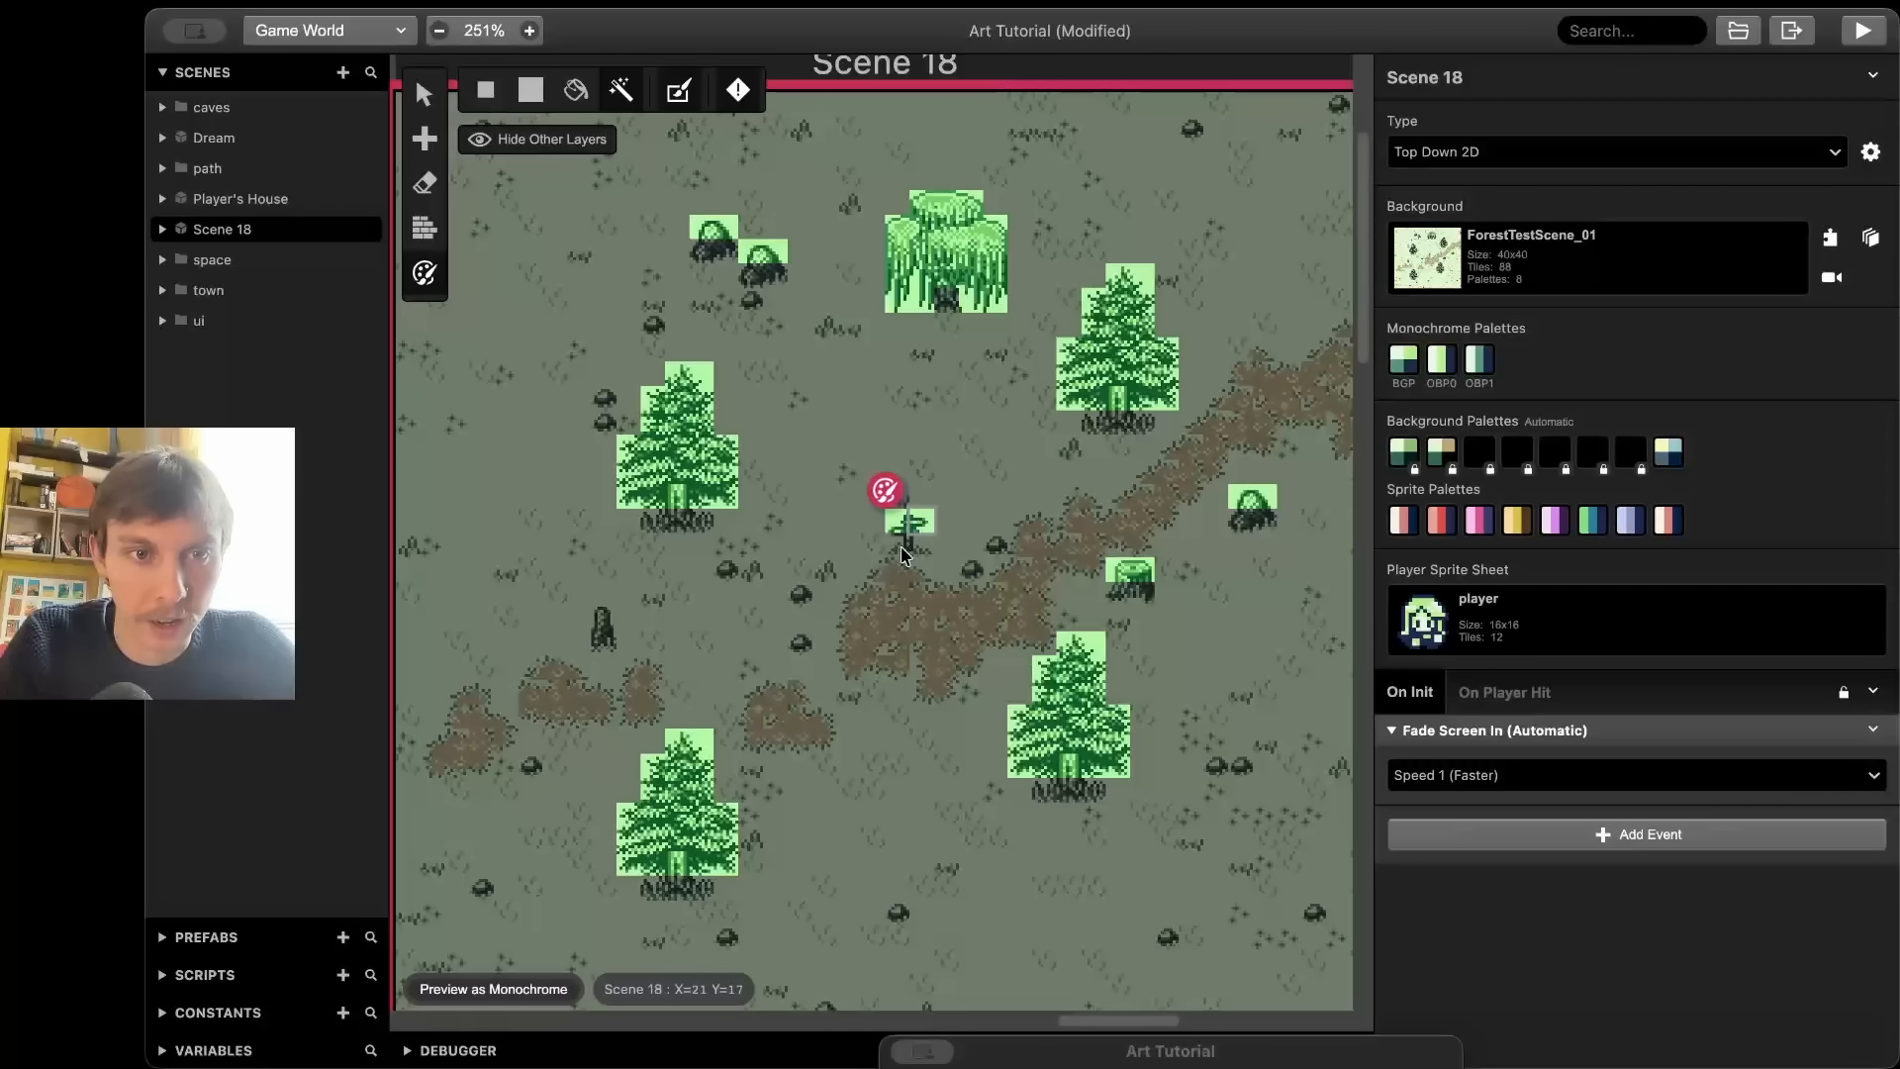
- Paint solid collision with the 8px brush on the signpost's base and the upper tiles of the stump and the rock beside the path
scroll(744, 572, down, 2)
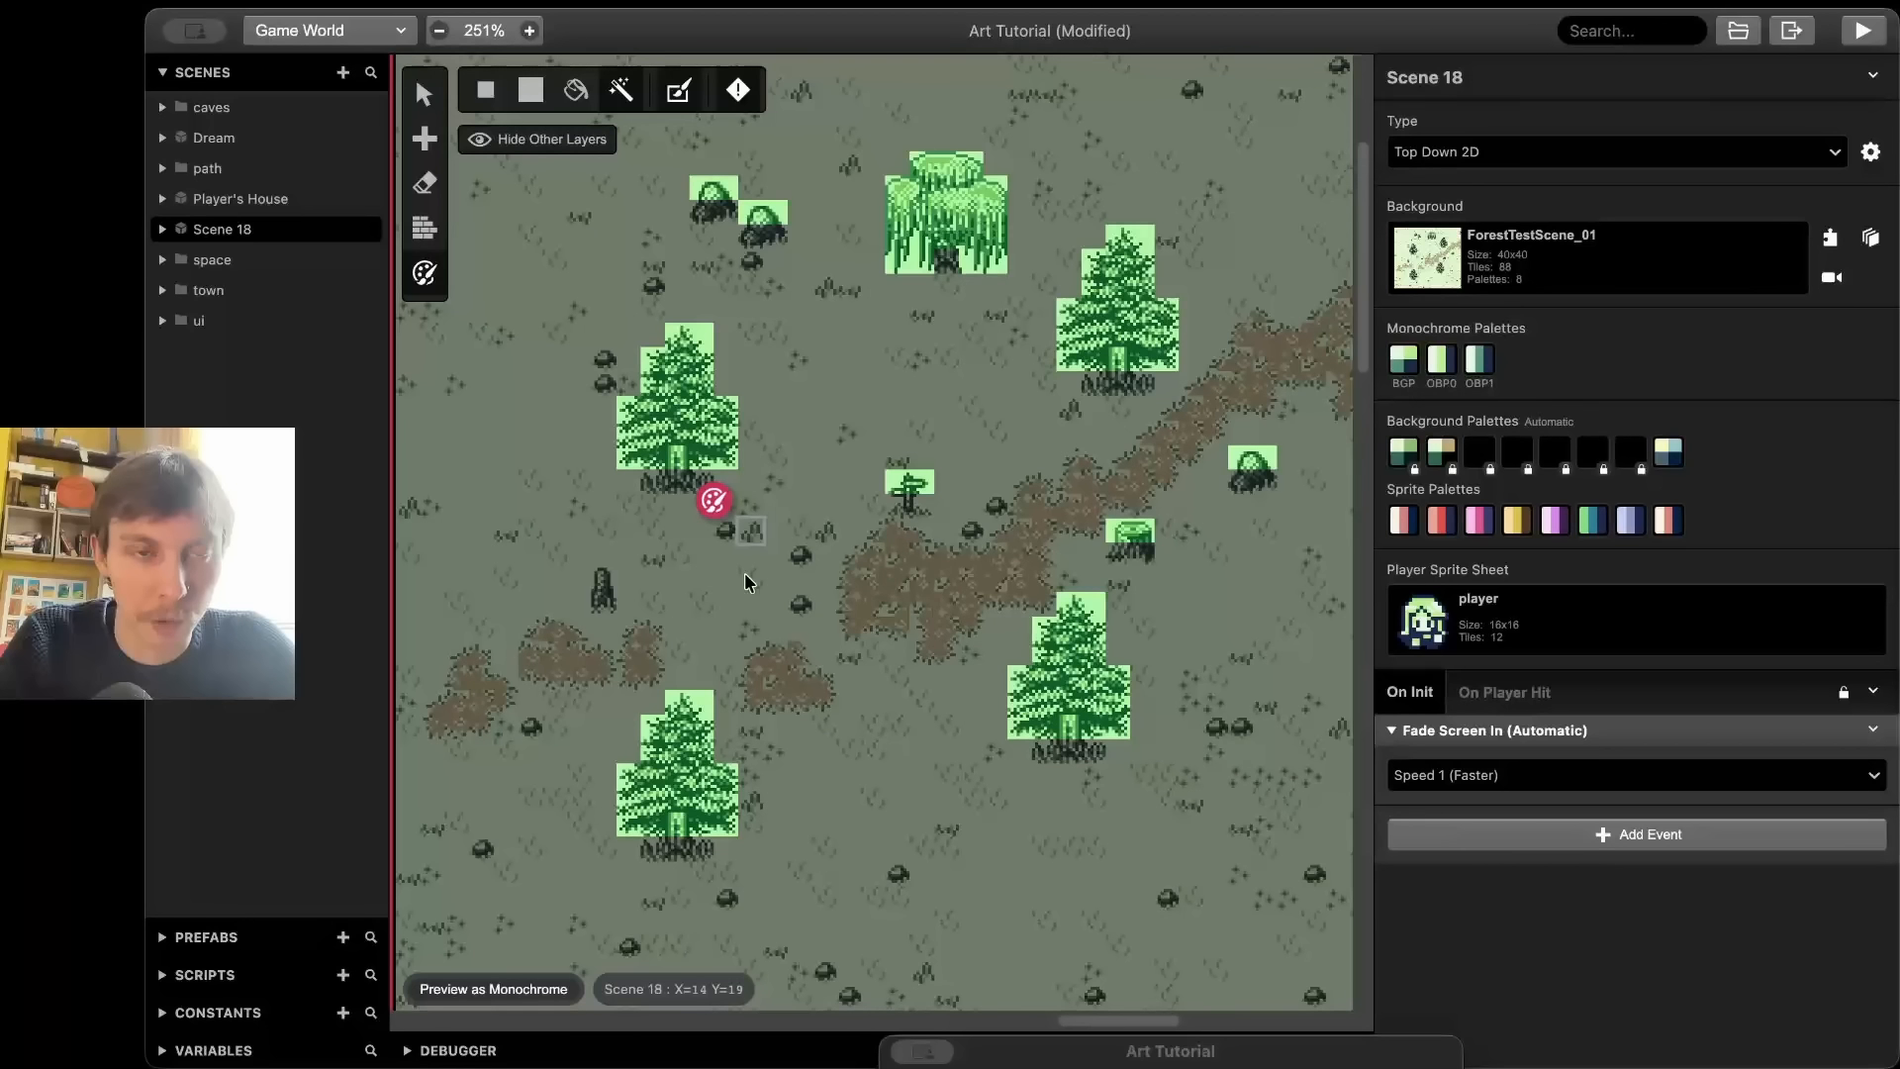
click(433, 233)
click(489, 96)
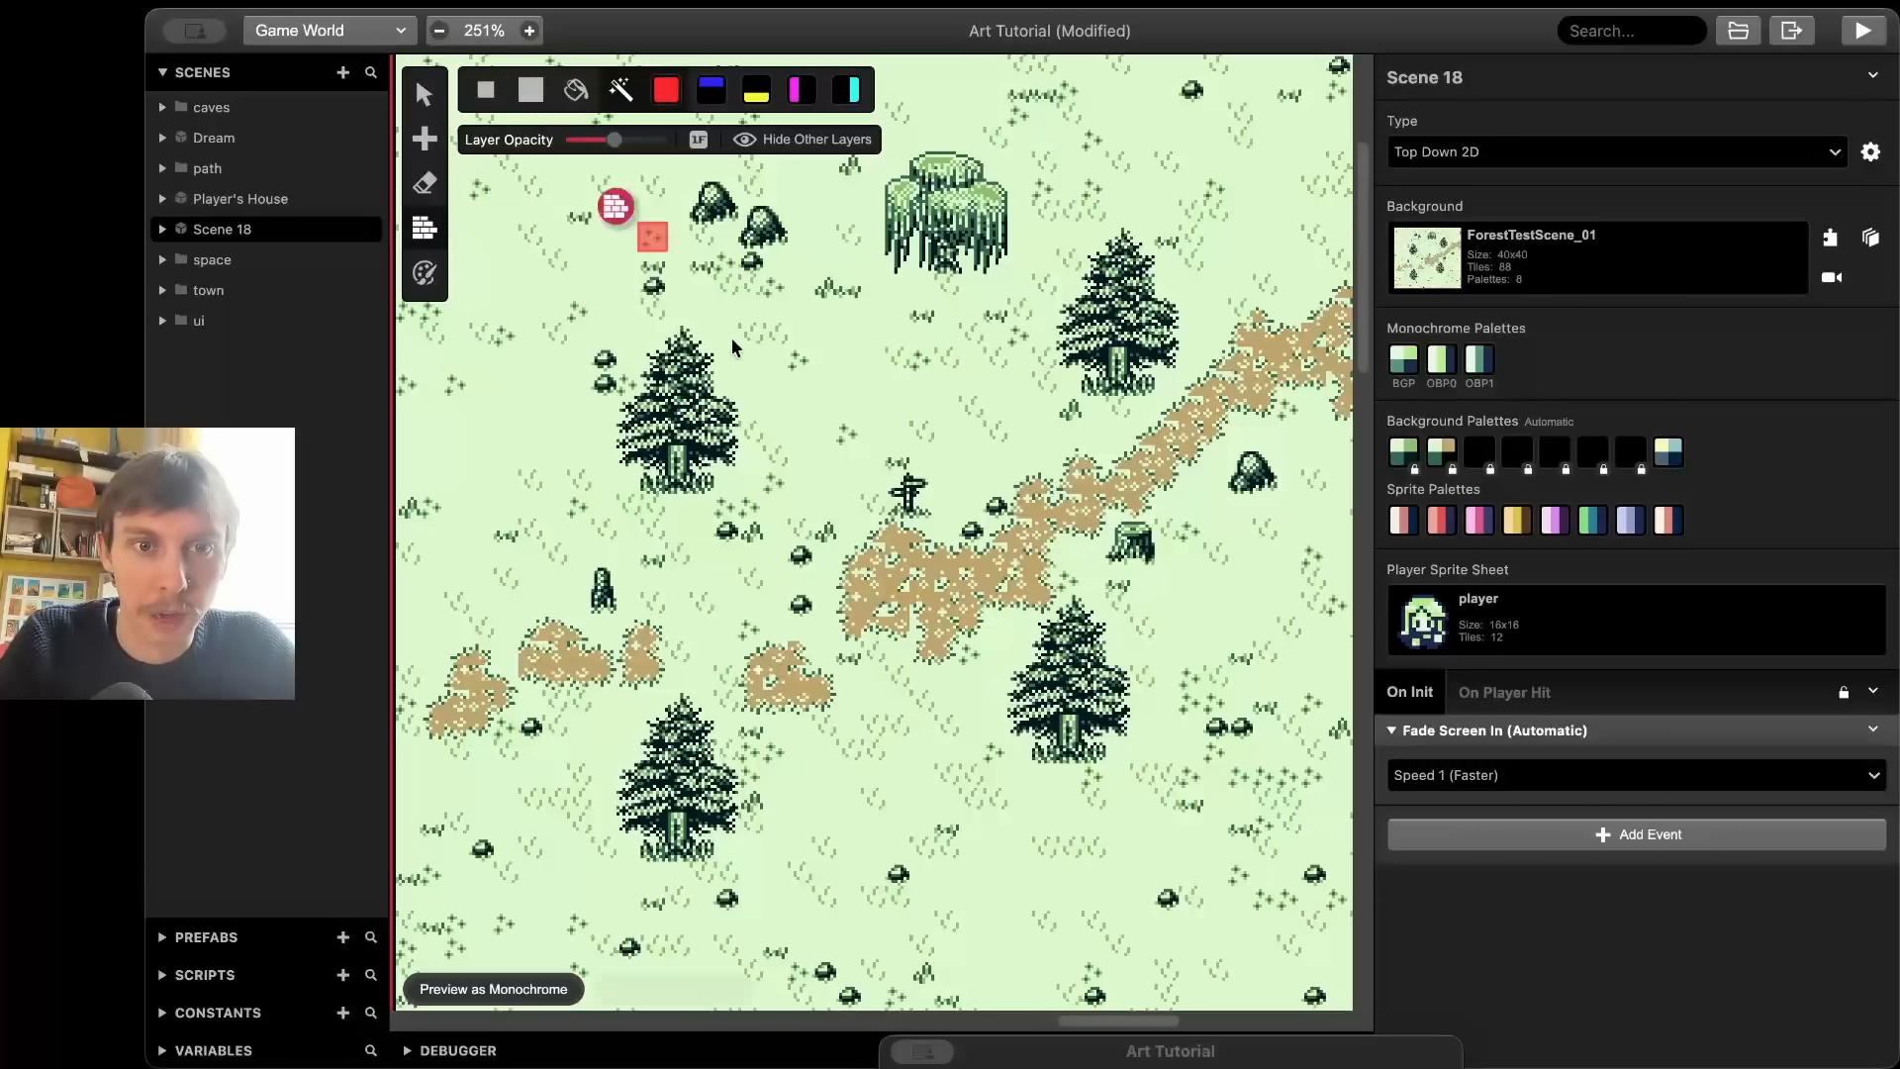
click(919, 506)
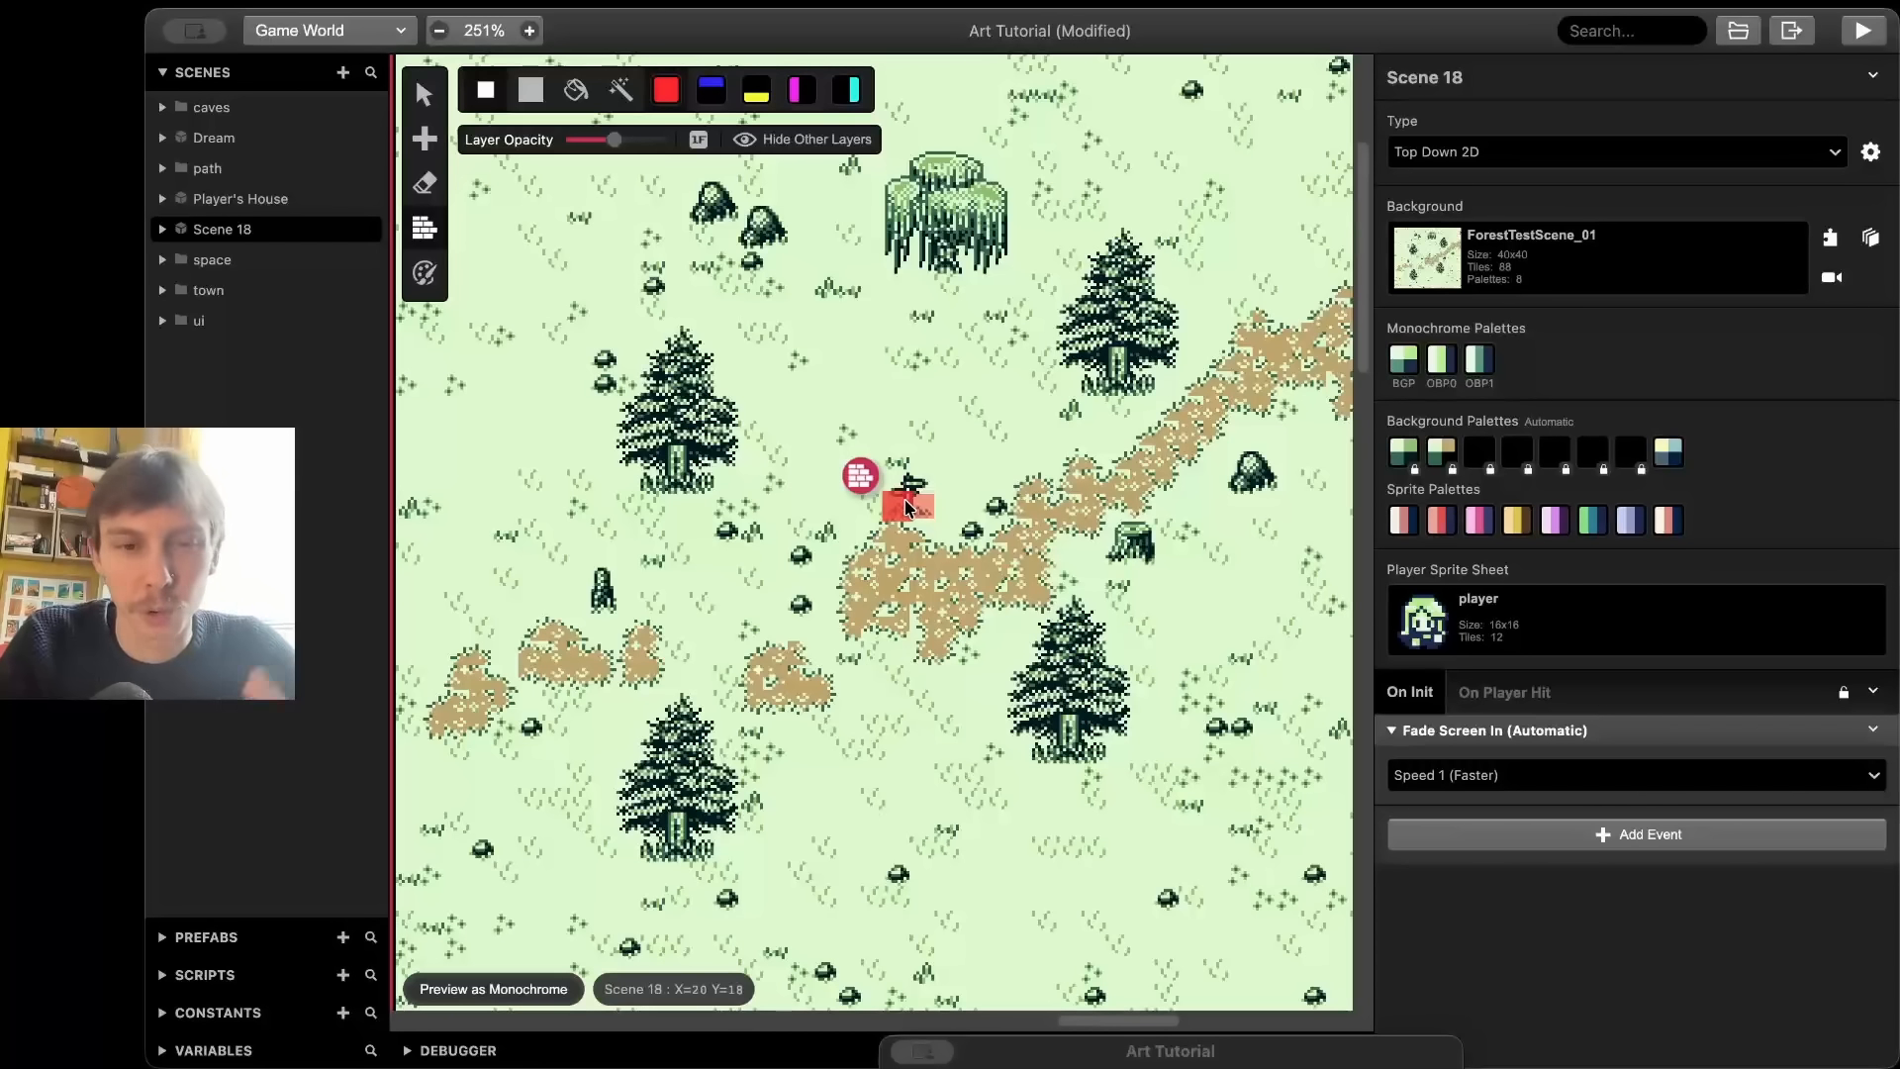
click(906, 507)
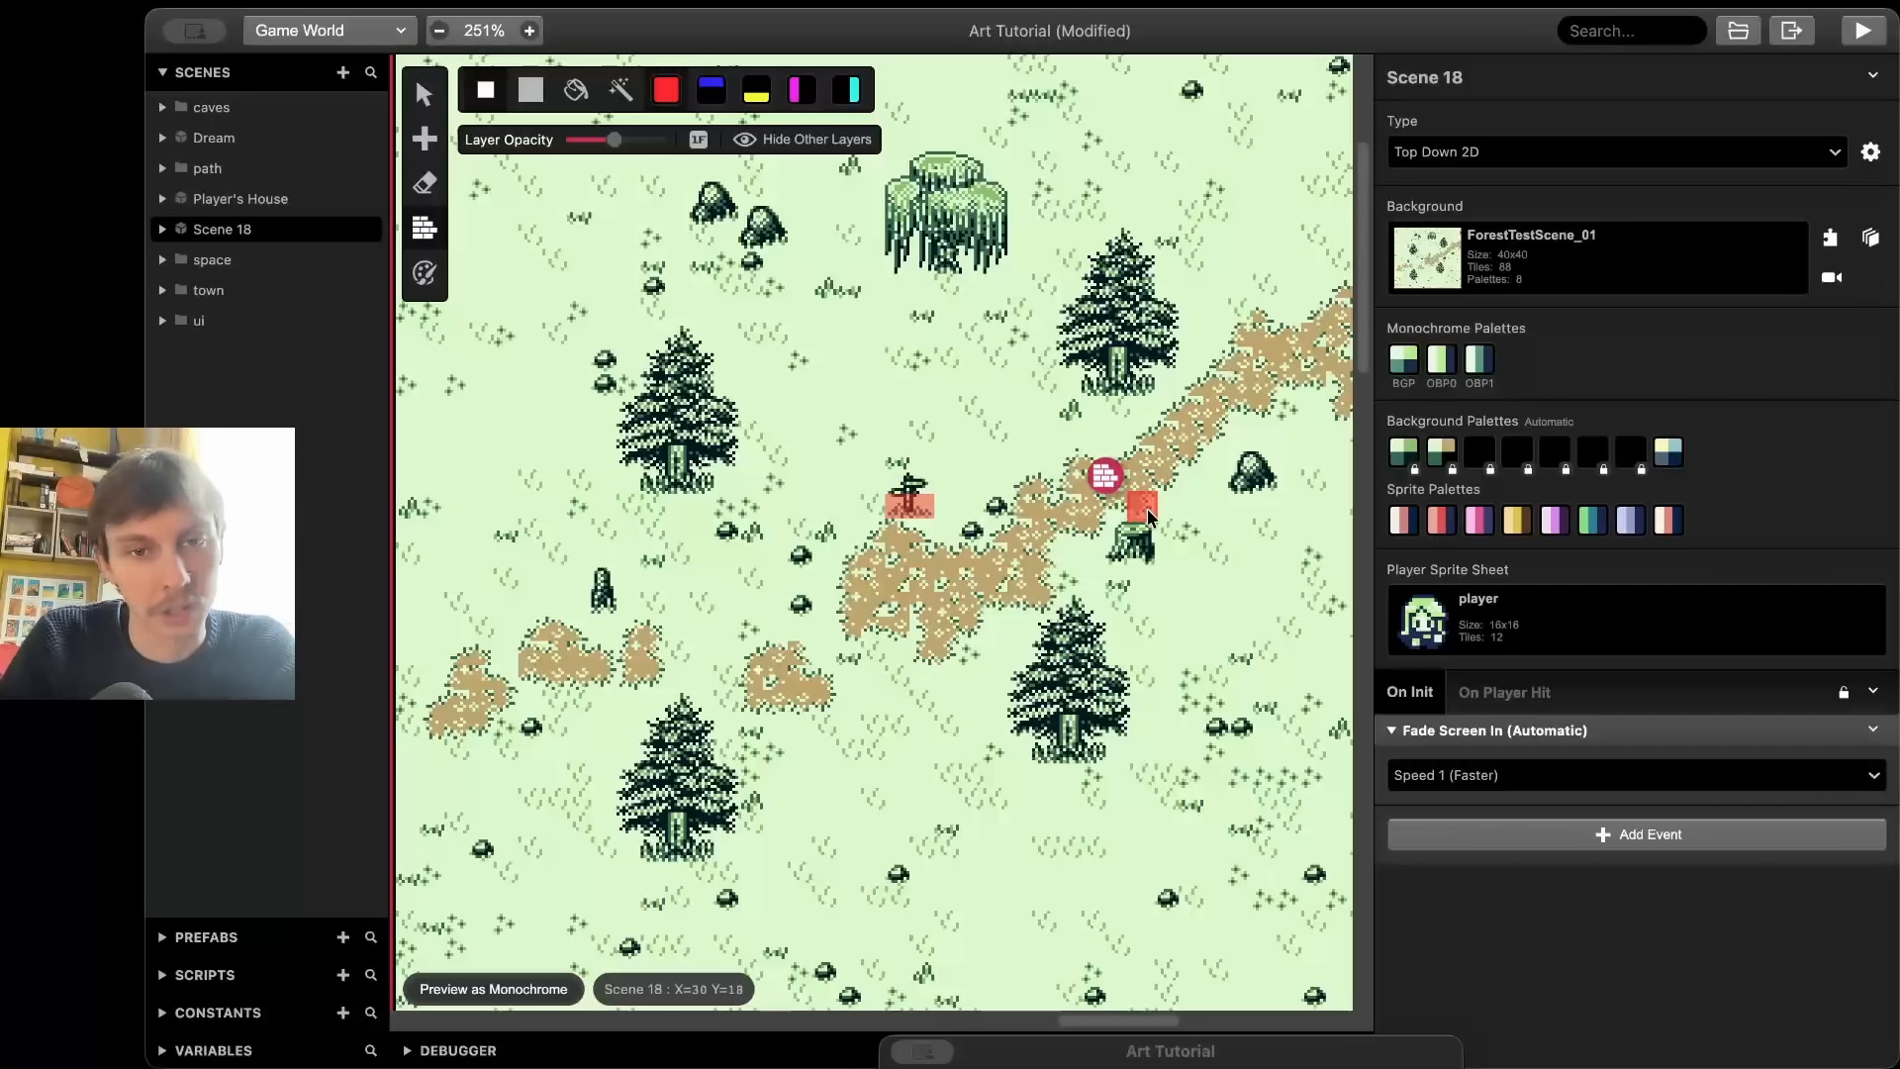
click(1134, 534)
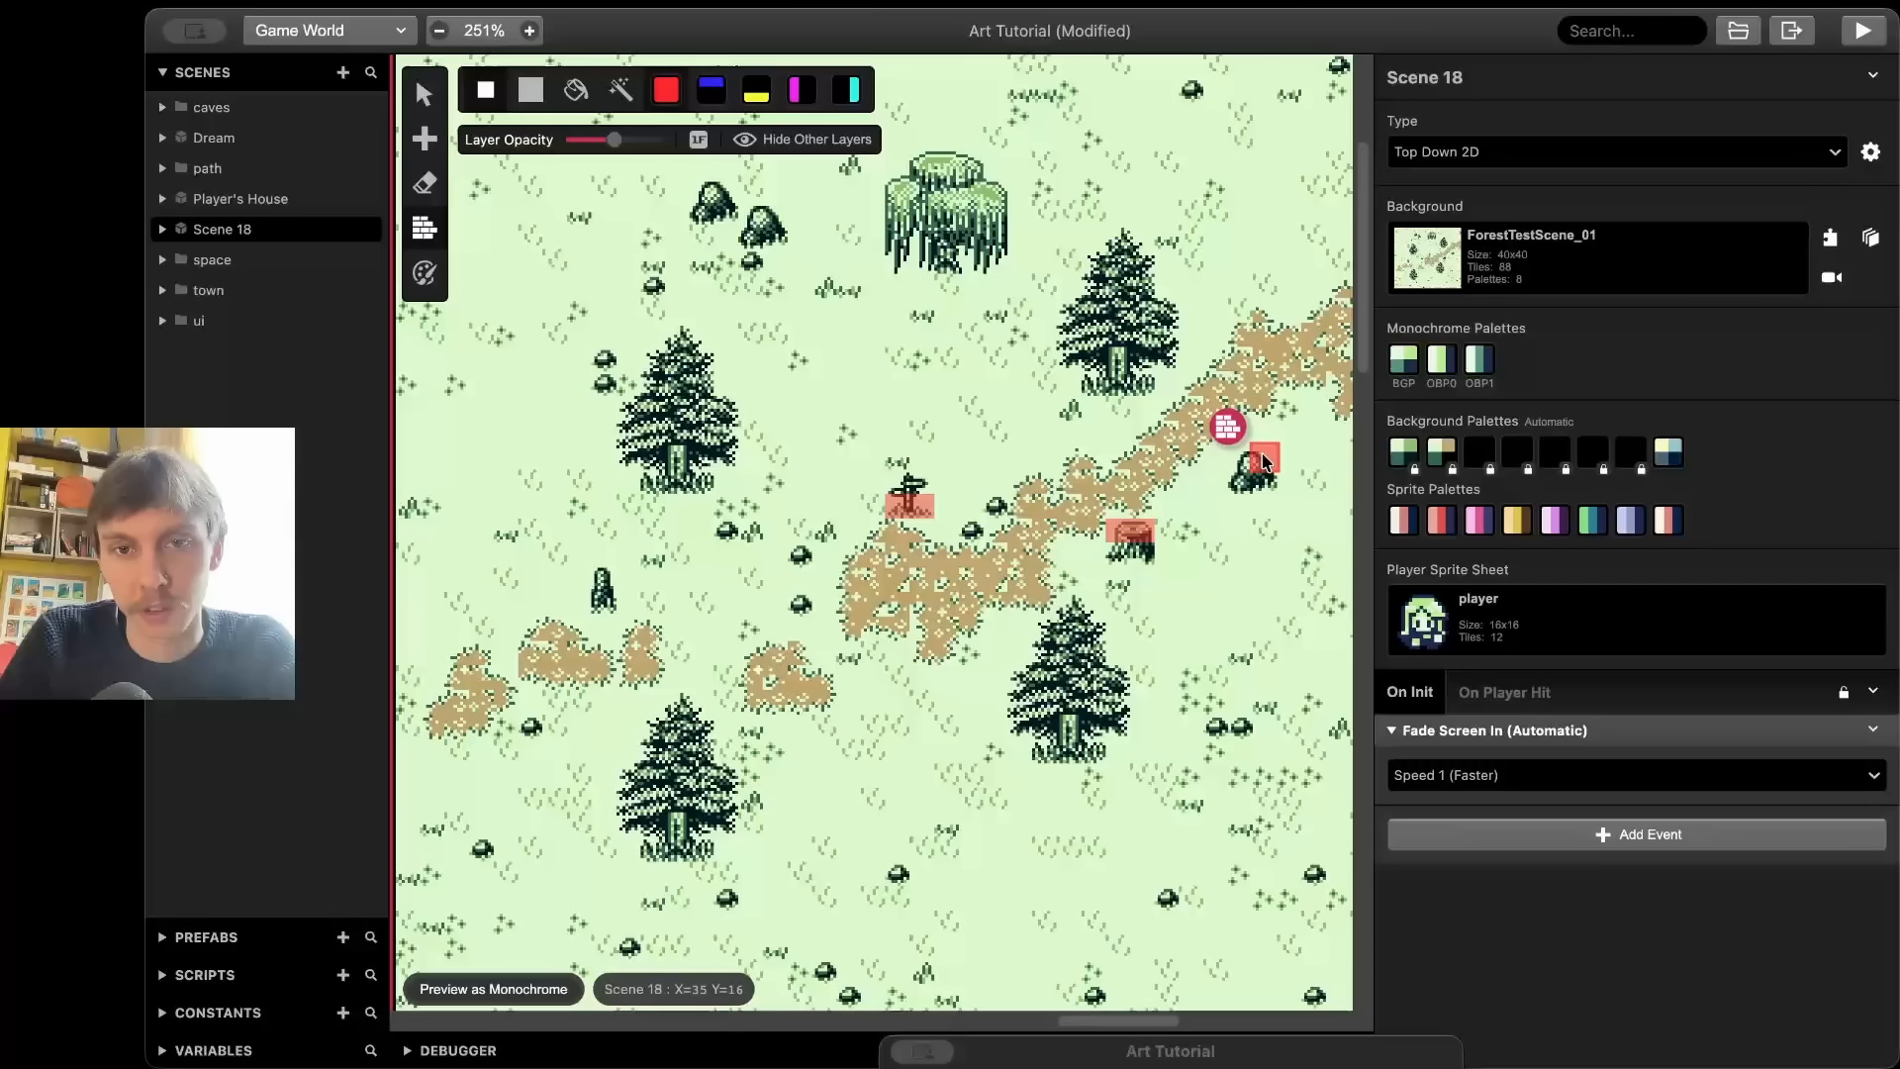
click(1264, 461)
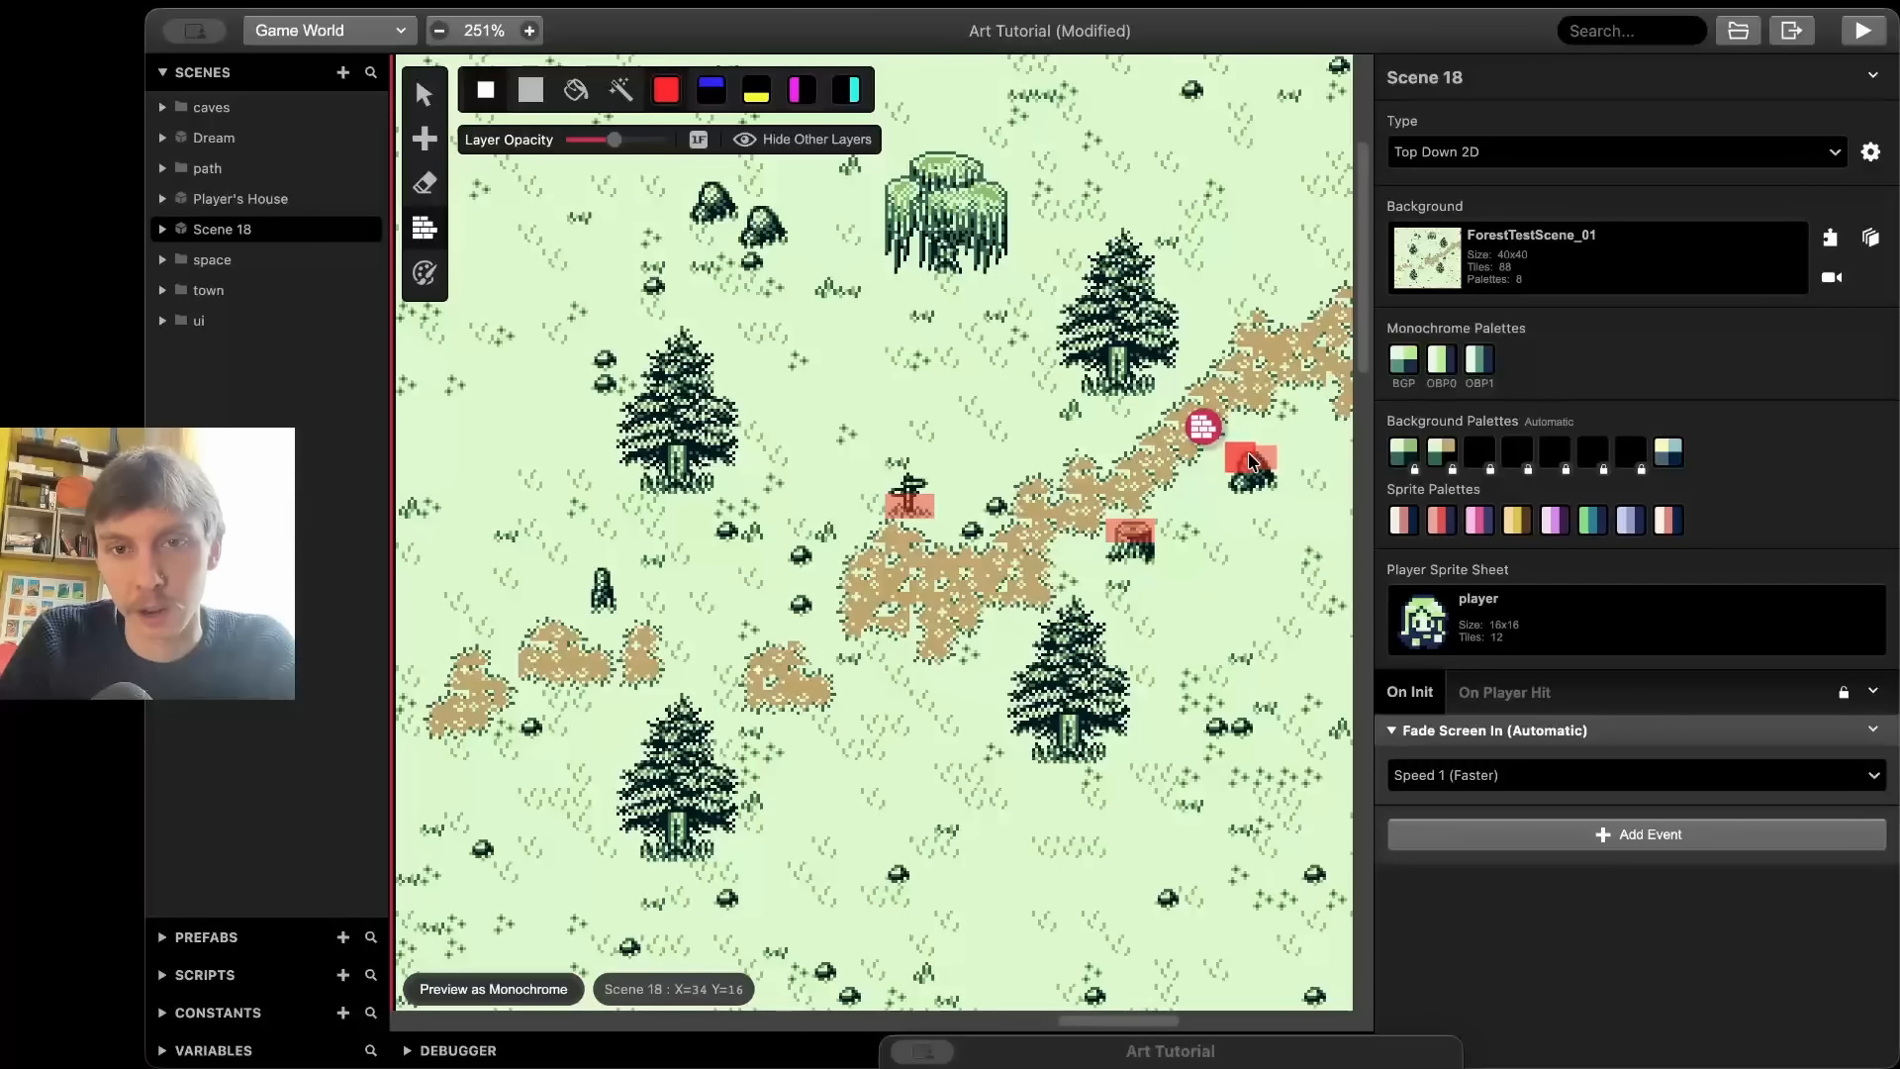
- Paint solid collision on the tree trunk bases and the lower tiles of the rocks and stump, and return to the selection tool
click(919, 507)
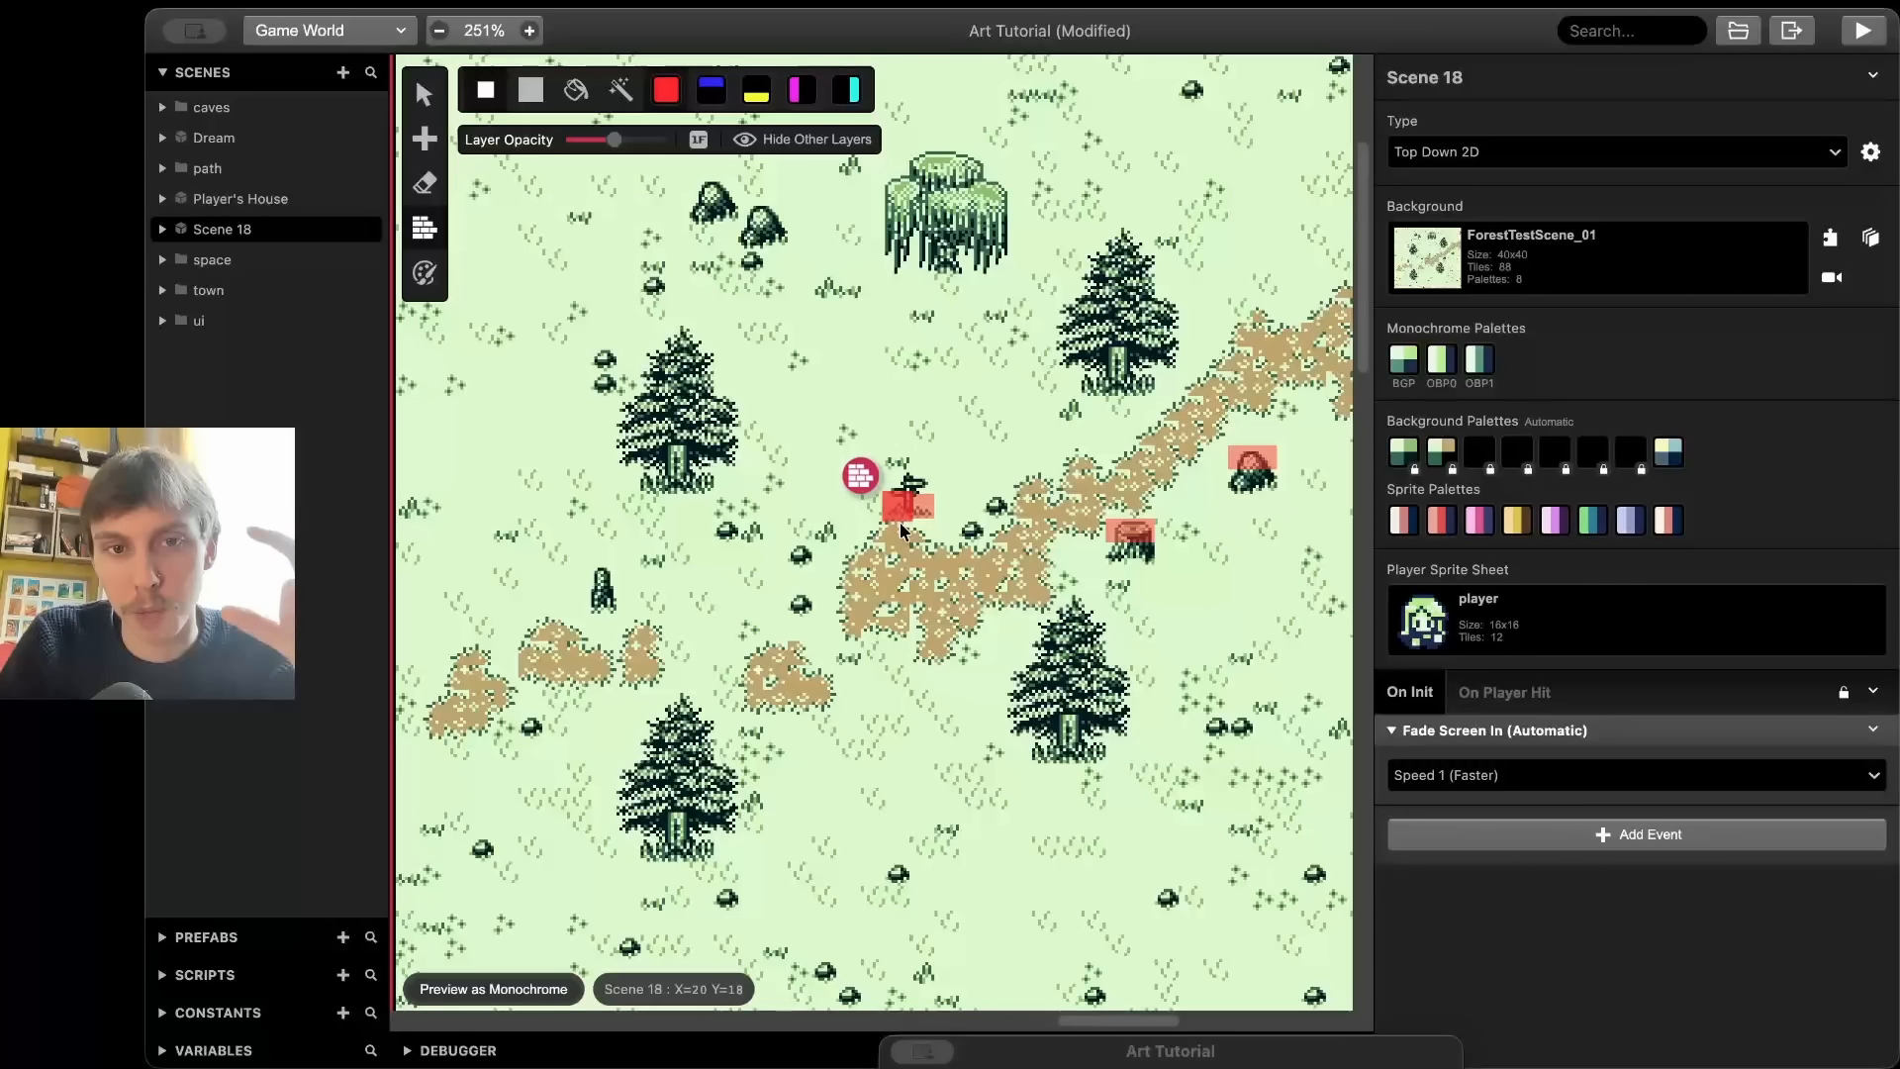
click(903, 513)
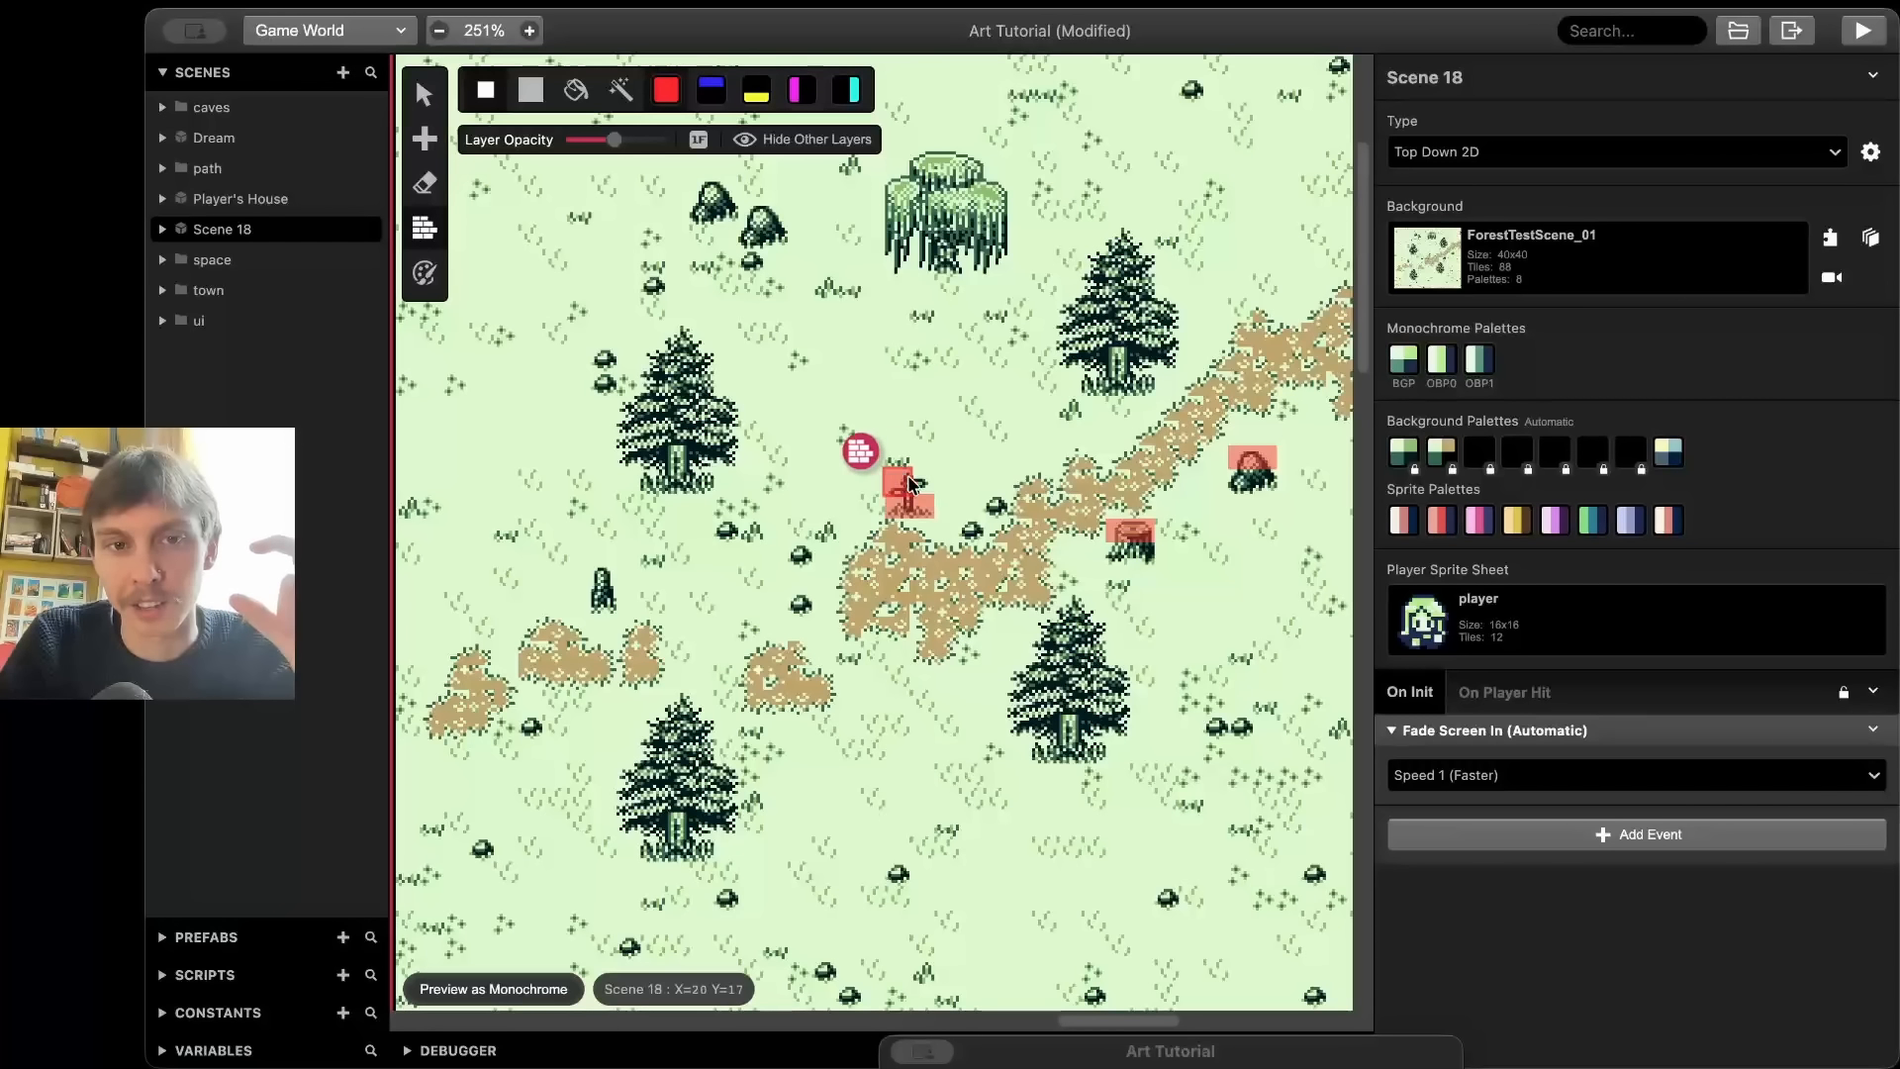
click(1067, 742)
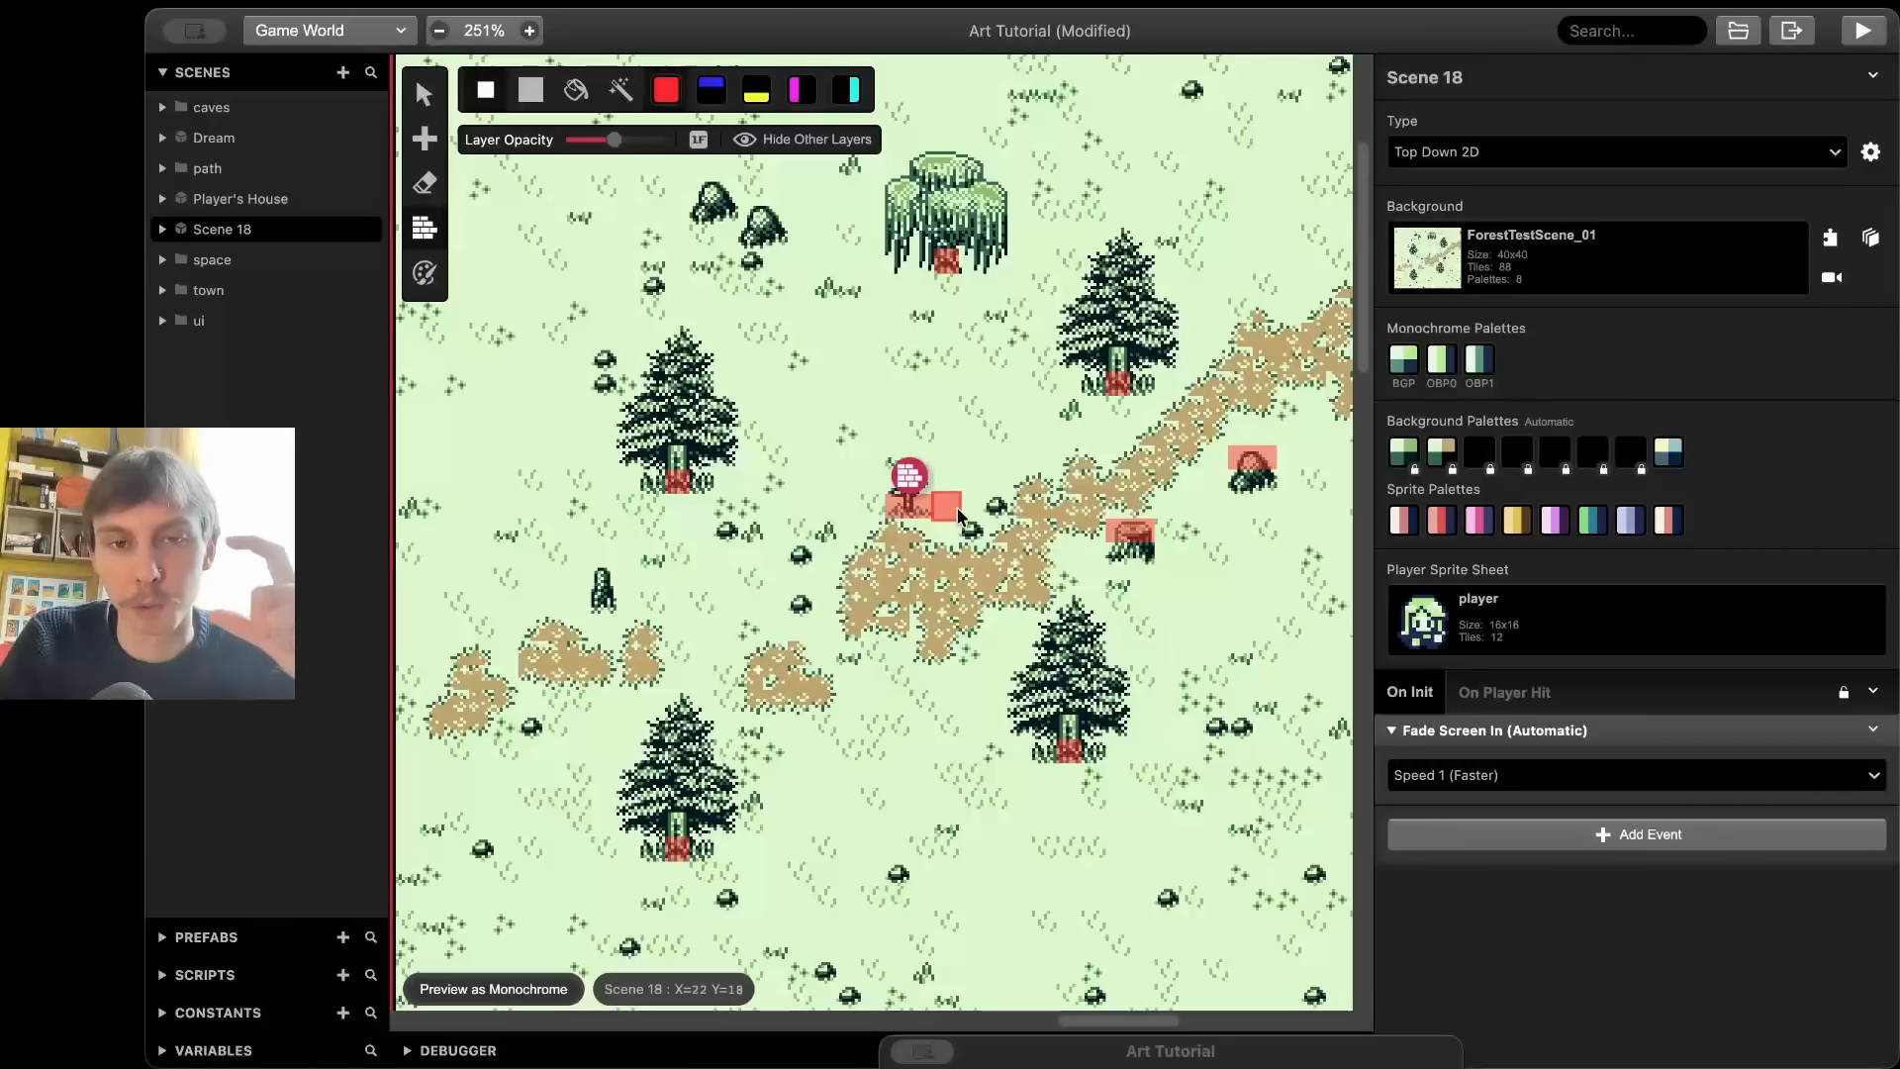
scroll(940, 508, down, 2)
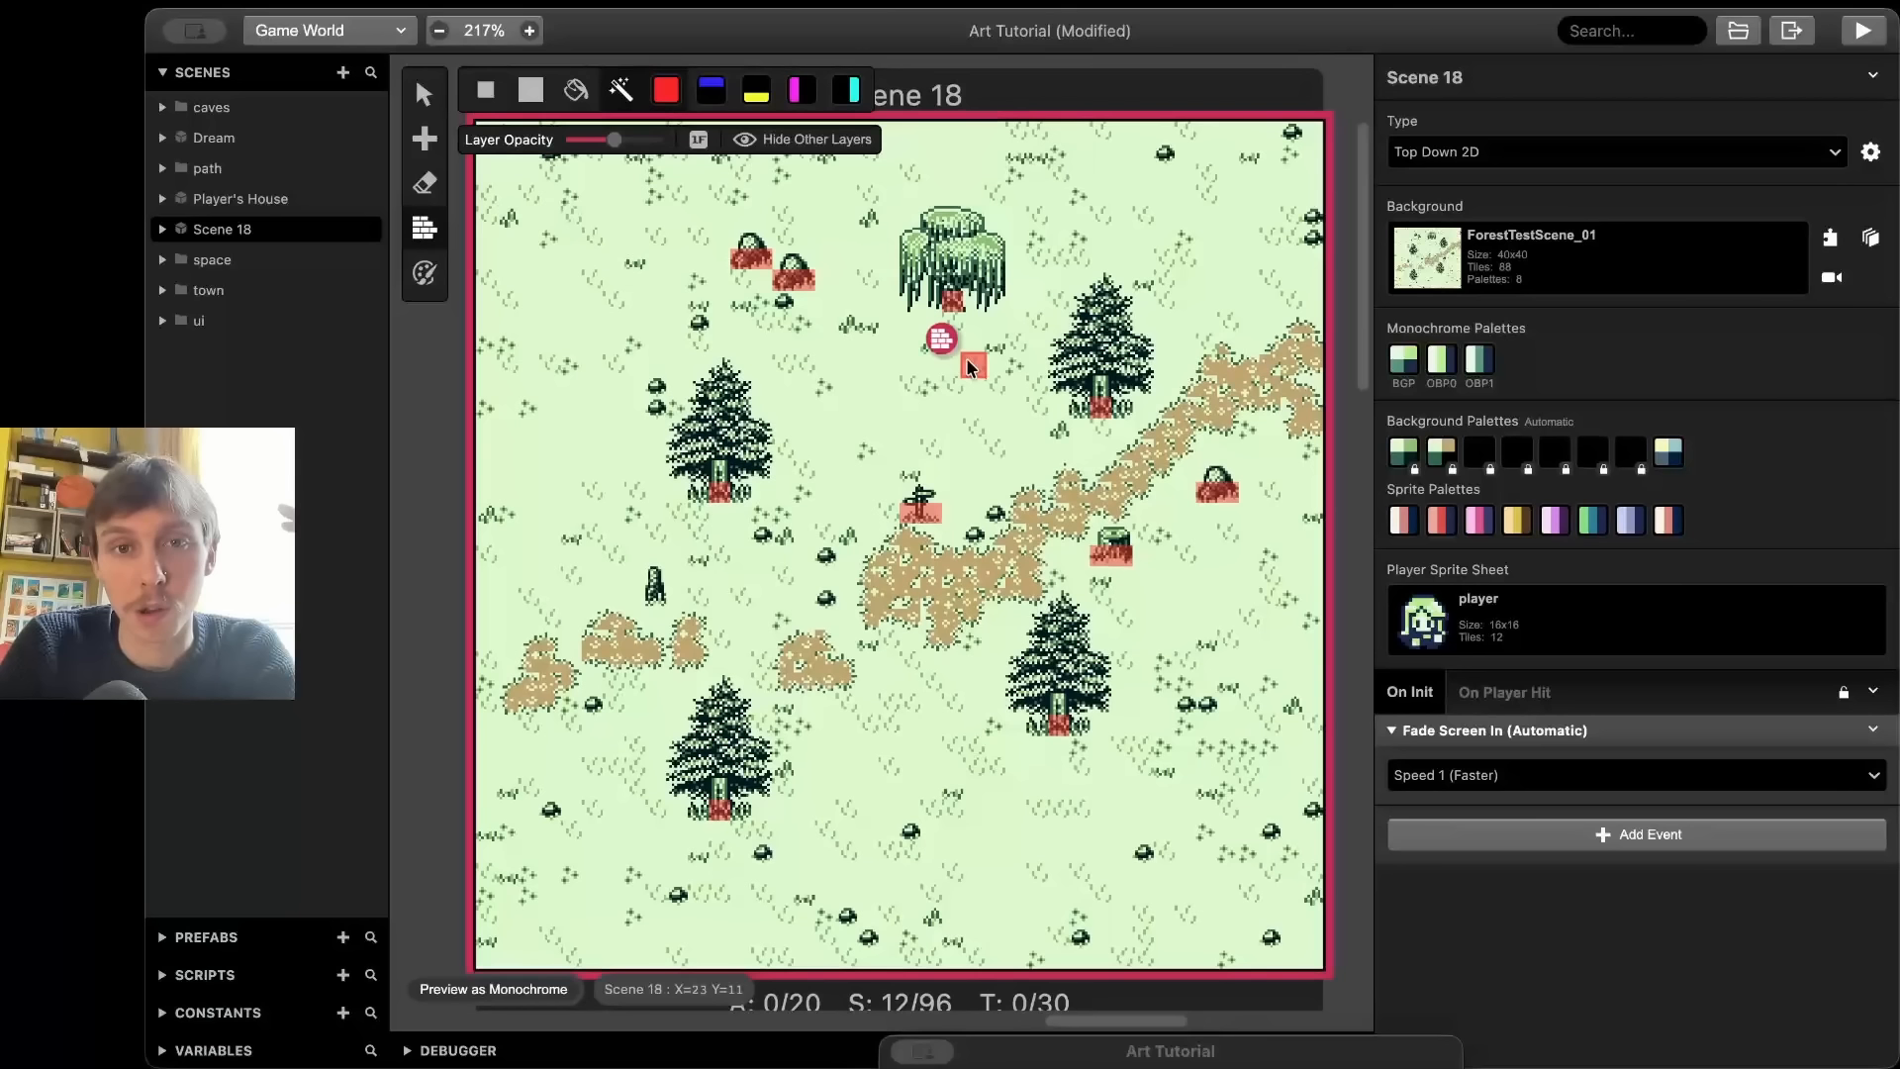
click(422, 96)
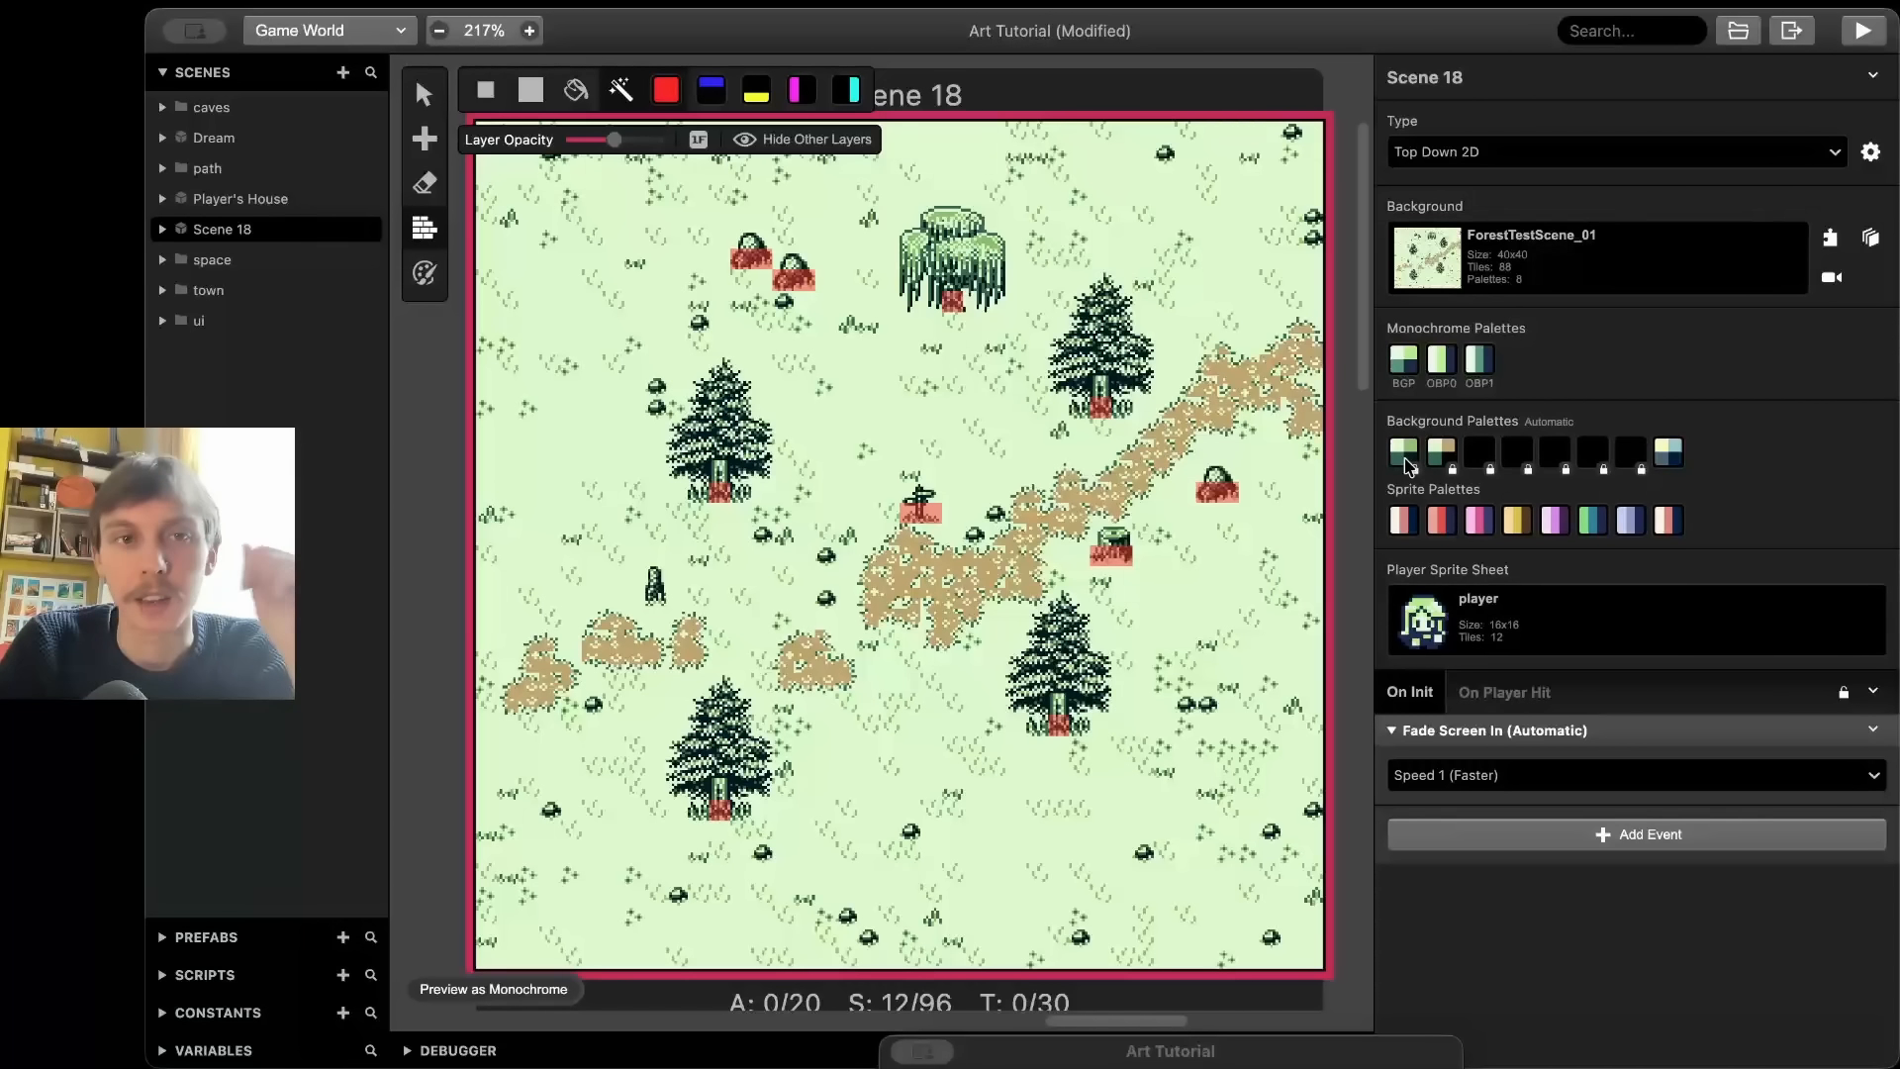
click(423, 95)
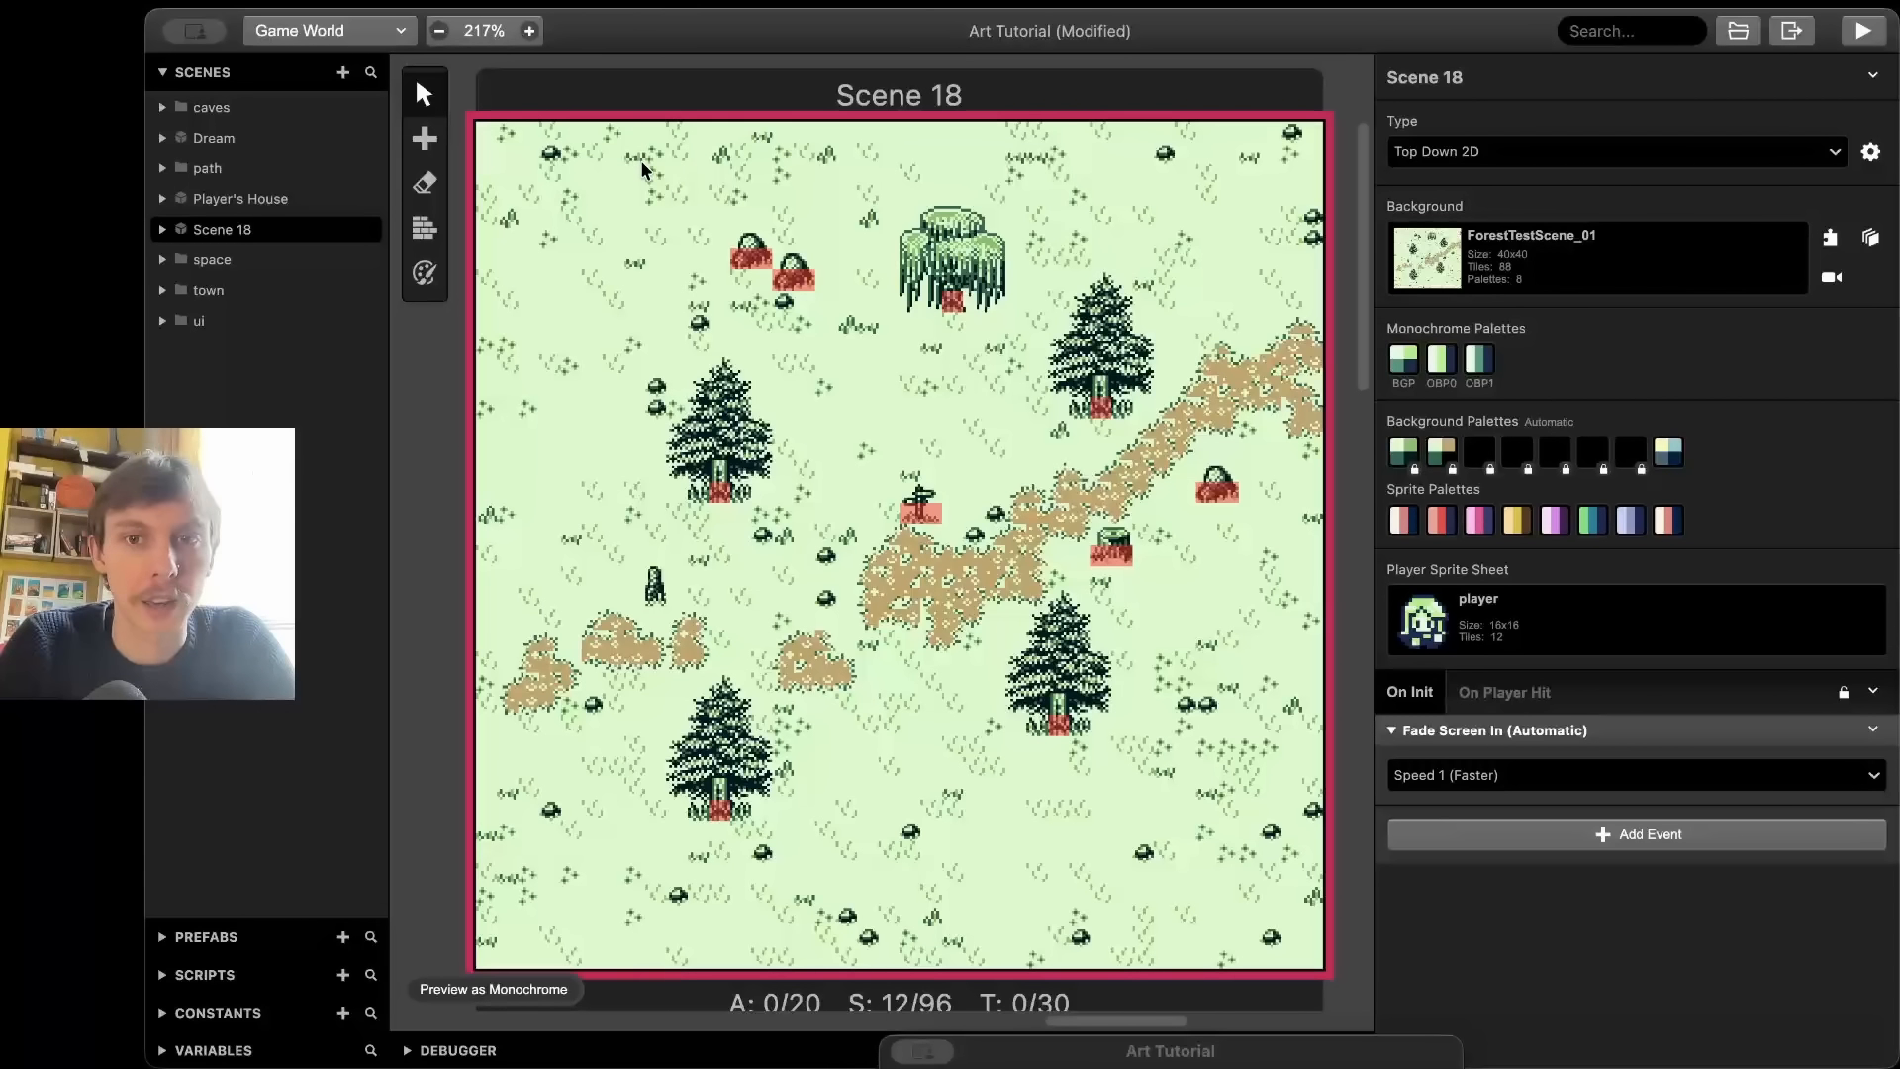
- Switch Scene 18's background palettes from Automatic to Manual
click(1549, 421)
click(1545, 519)
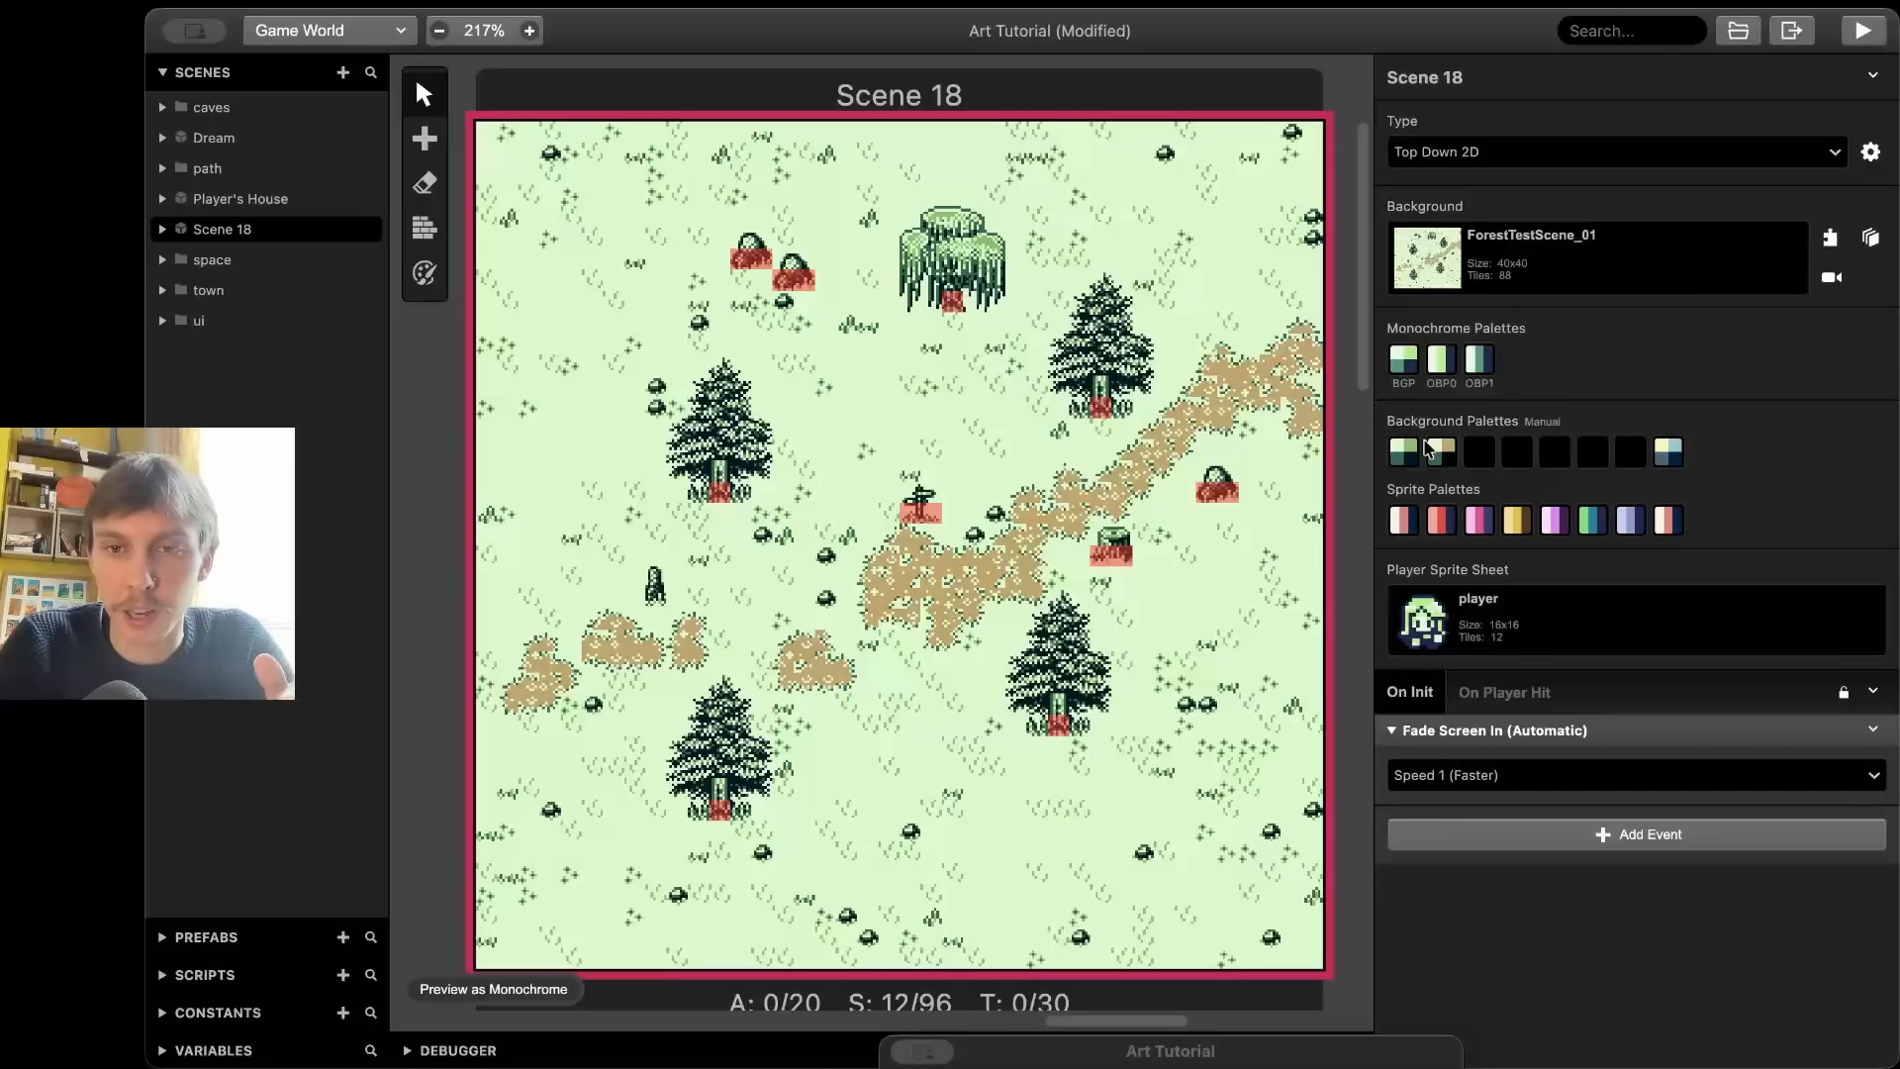
click(1538, 422)
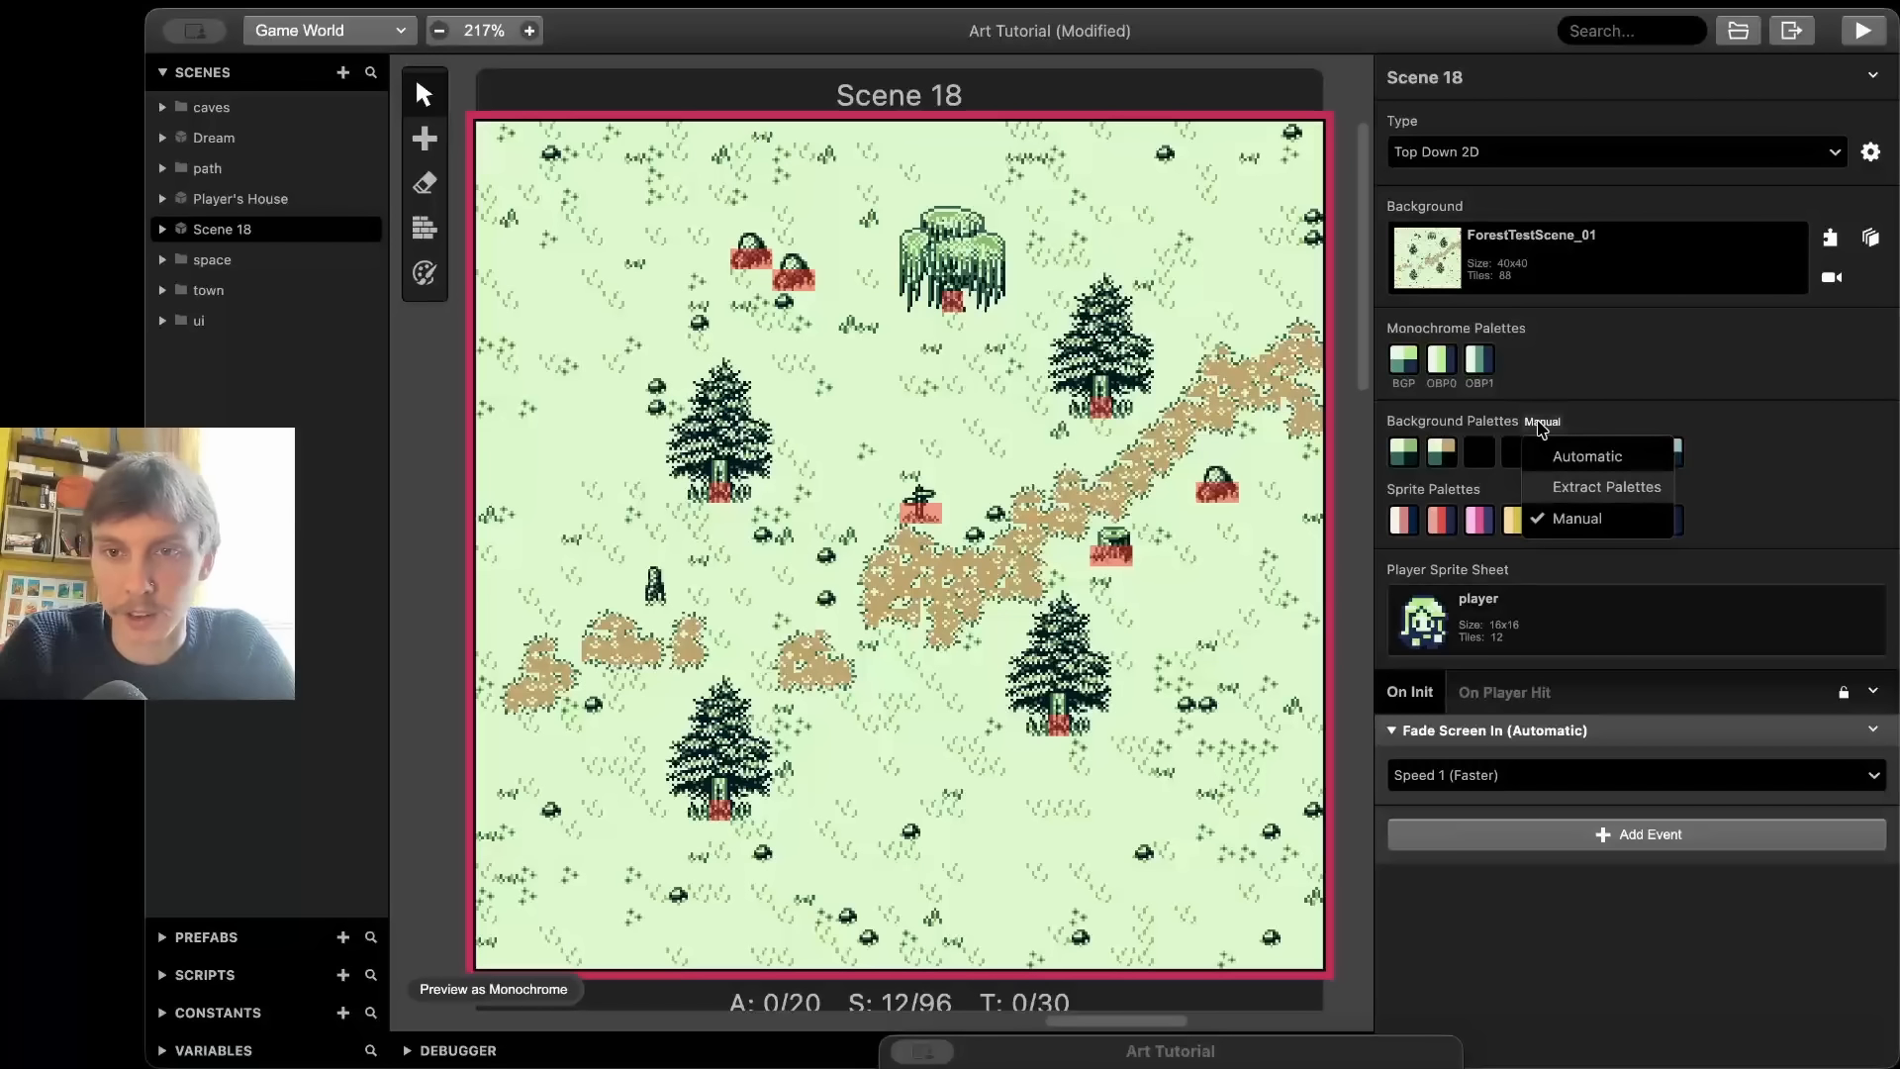
click(1540, 431)
- Open the scene's background palettes in the palette editor and compare the colours of ForestTestScene_01 Palette 0 and Palette 1
click(1411, 463)
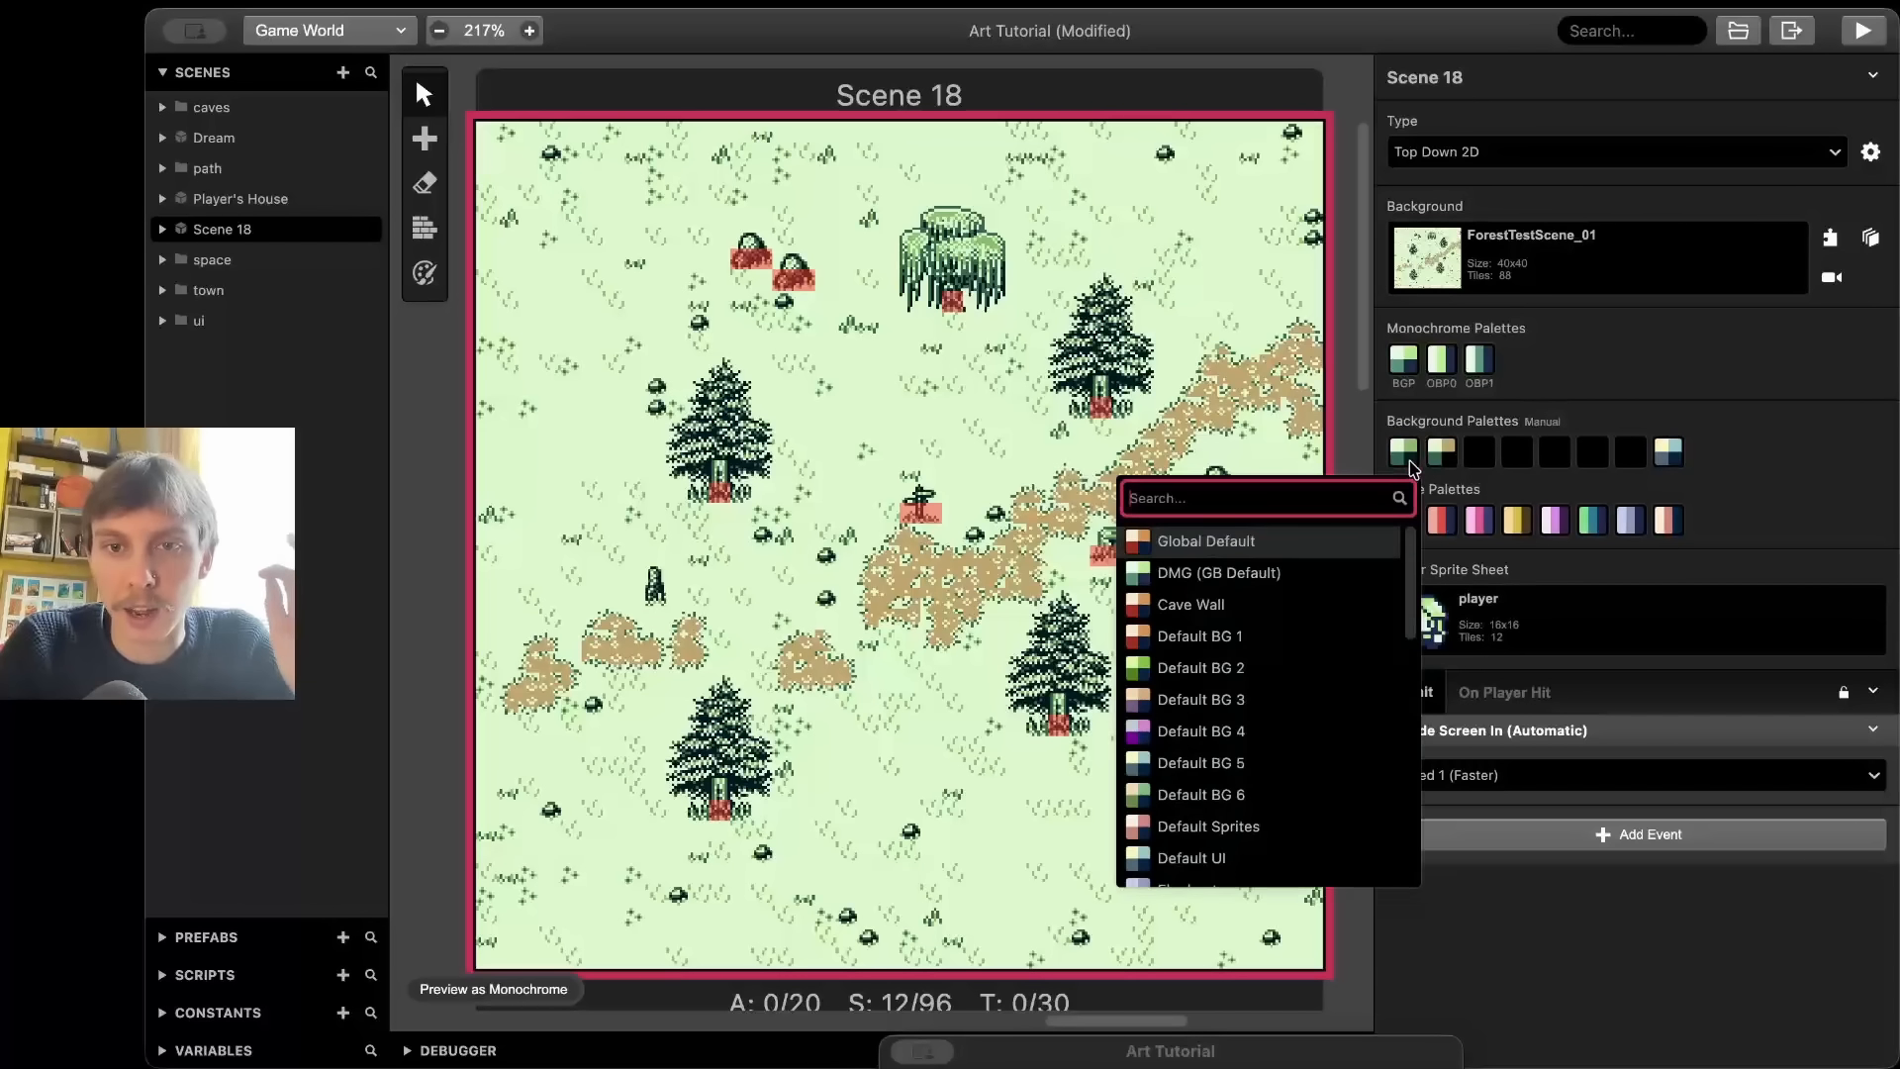
scroll(1349, 603, down, 5)
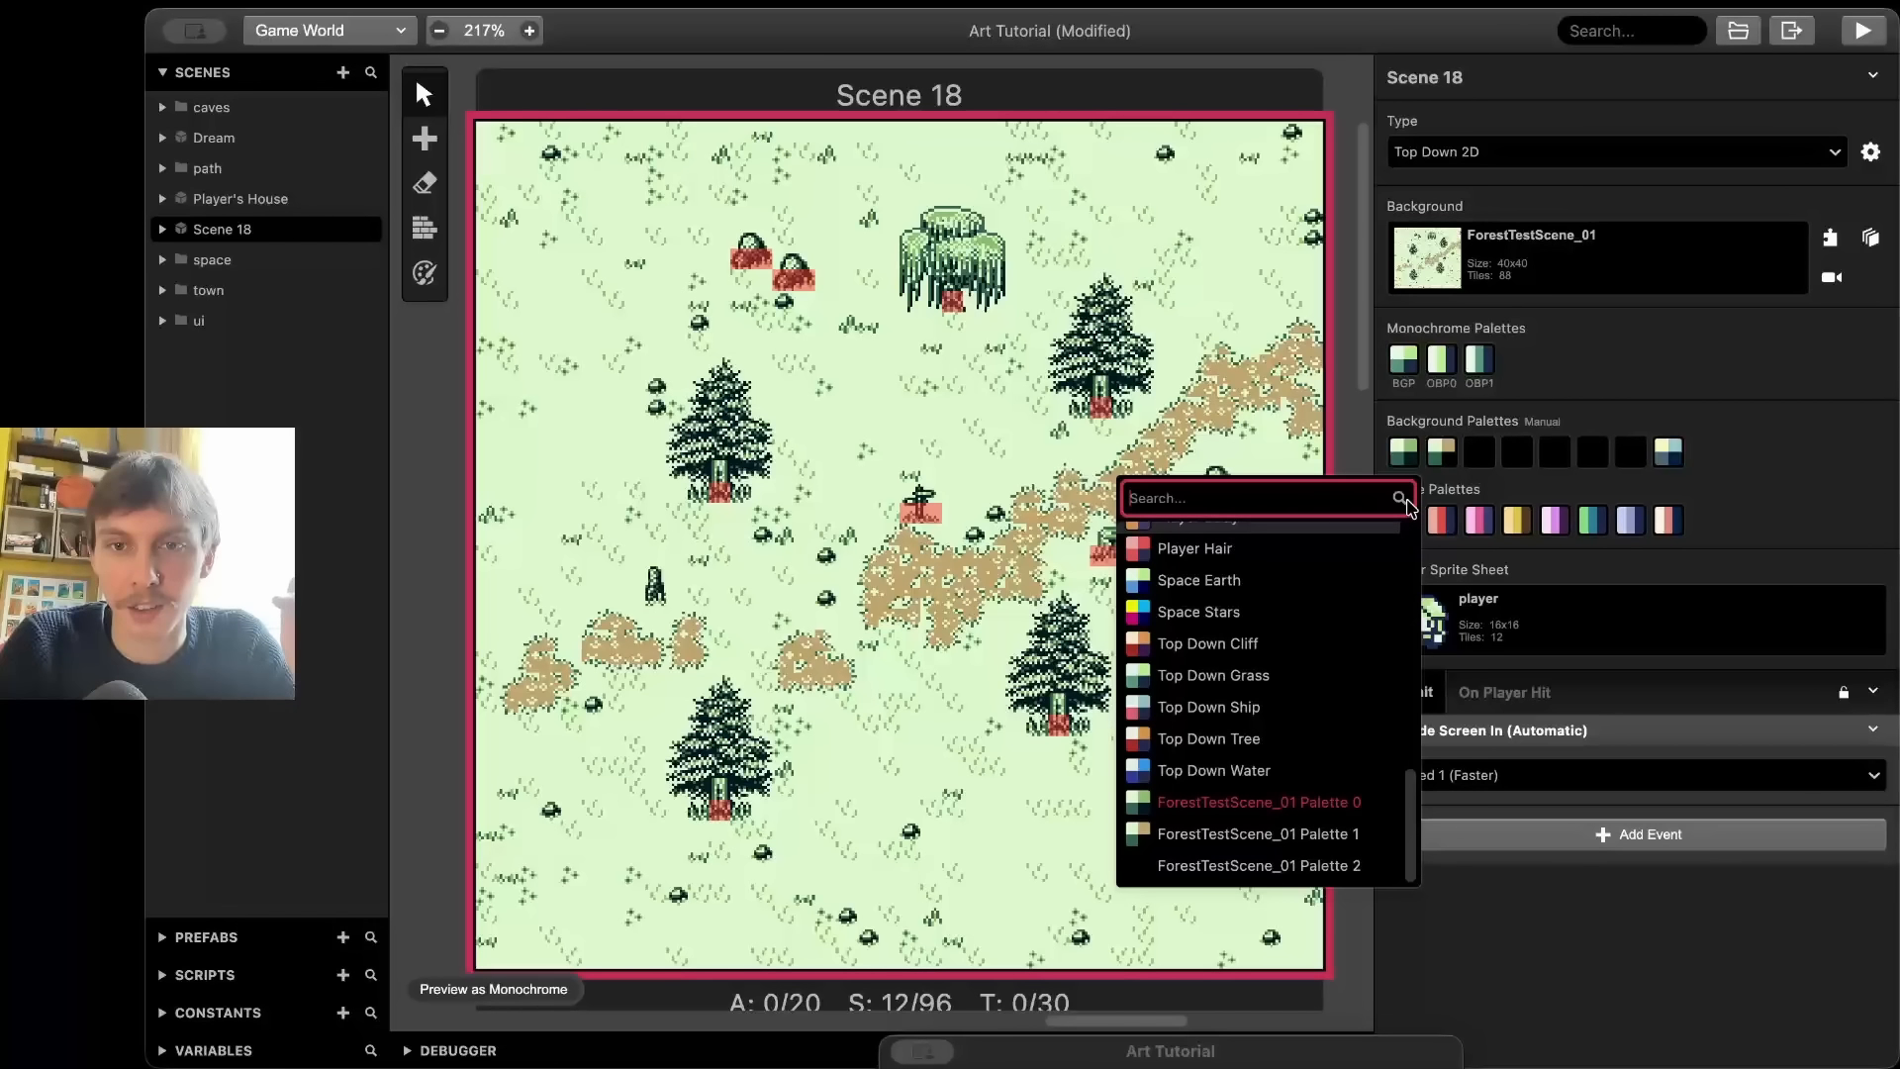
click(1409, 453)
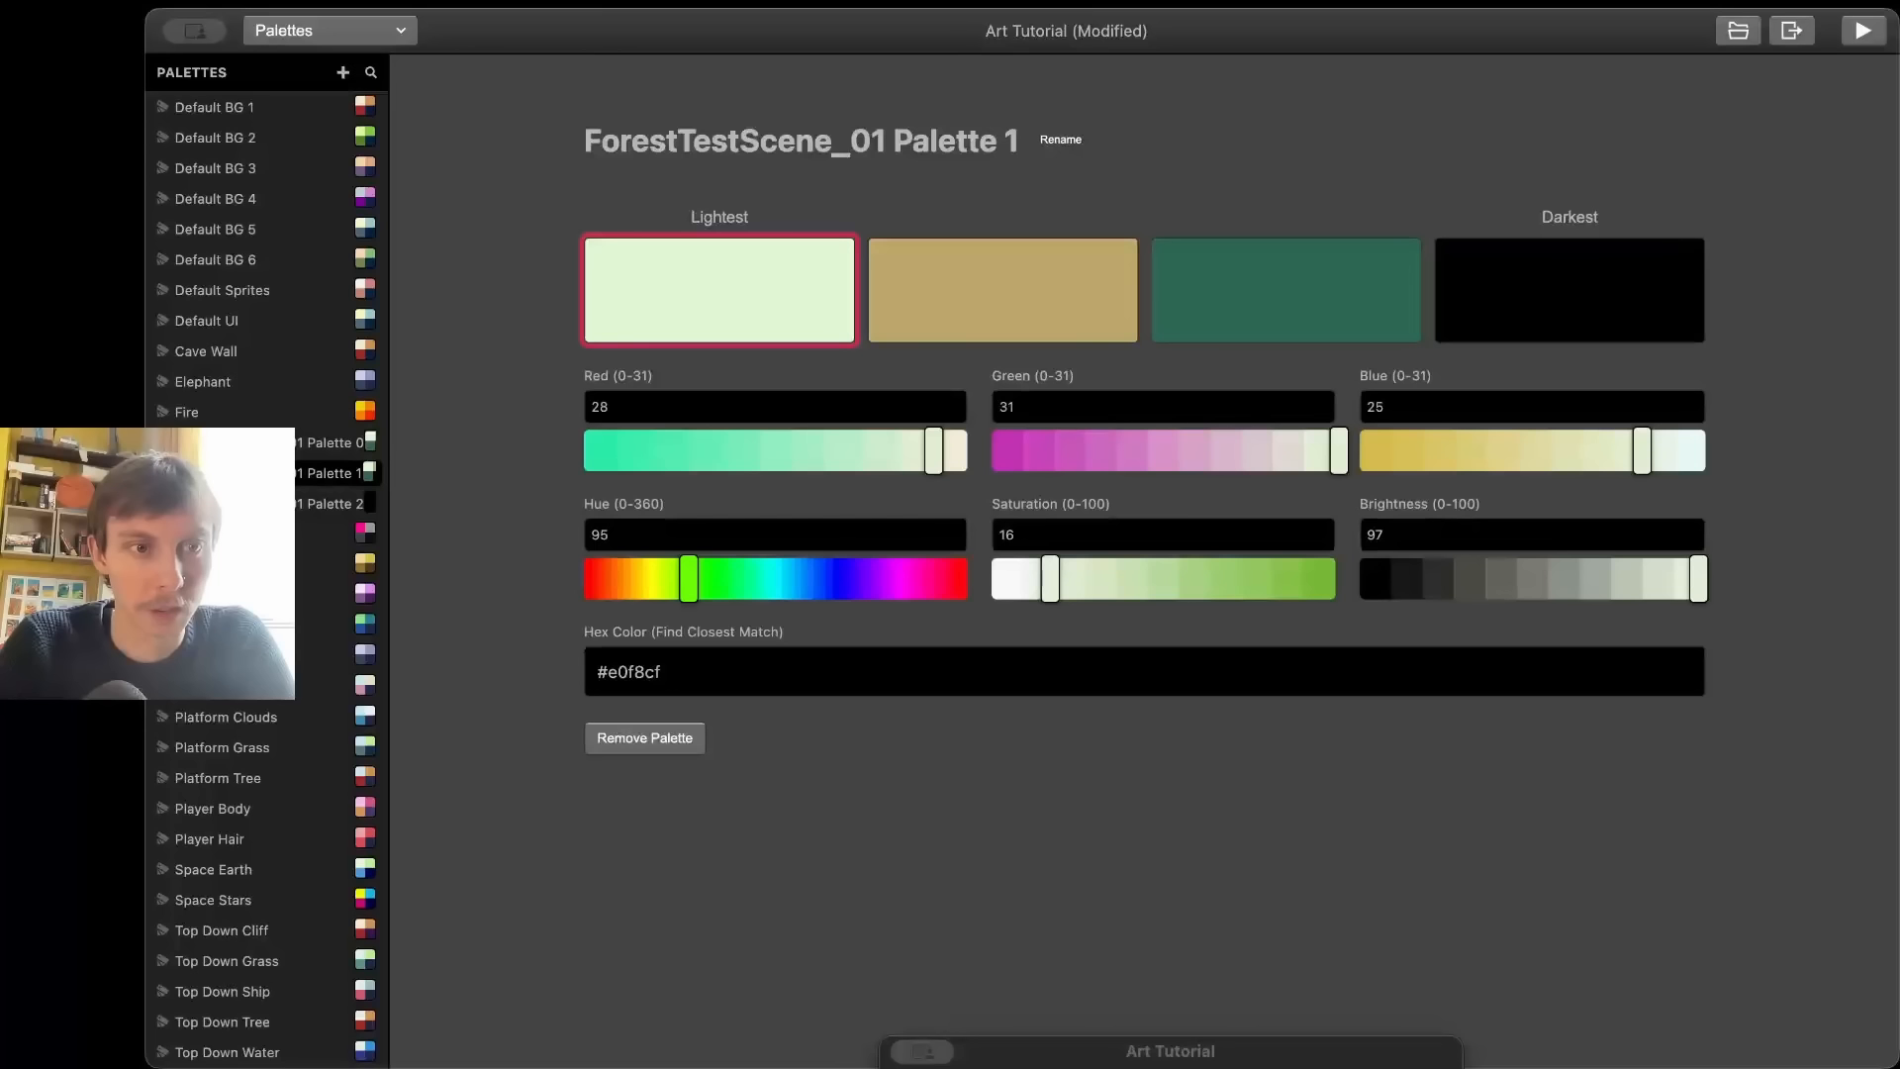
click(337, 503)
click(332, 473)
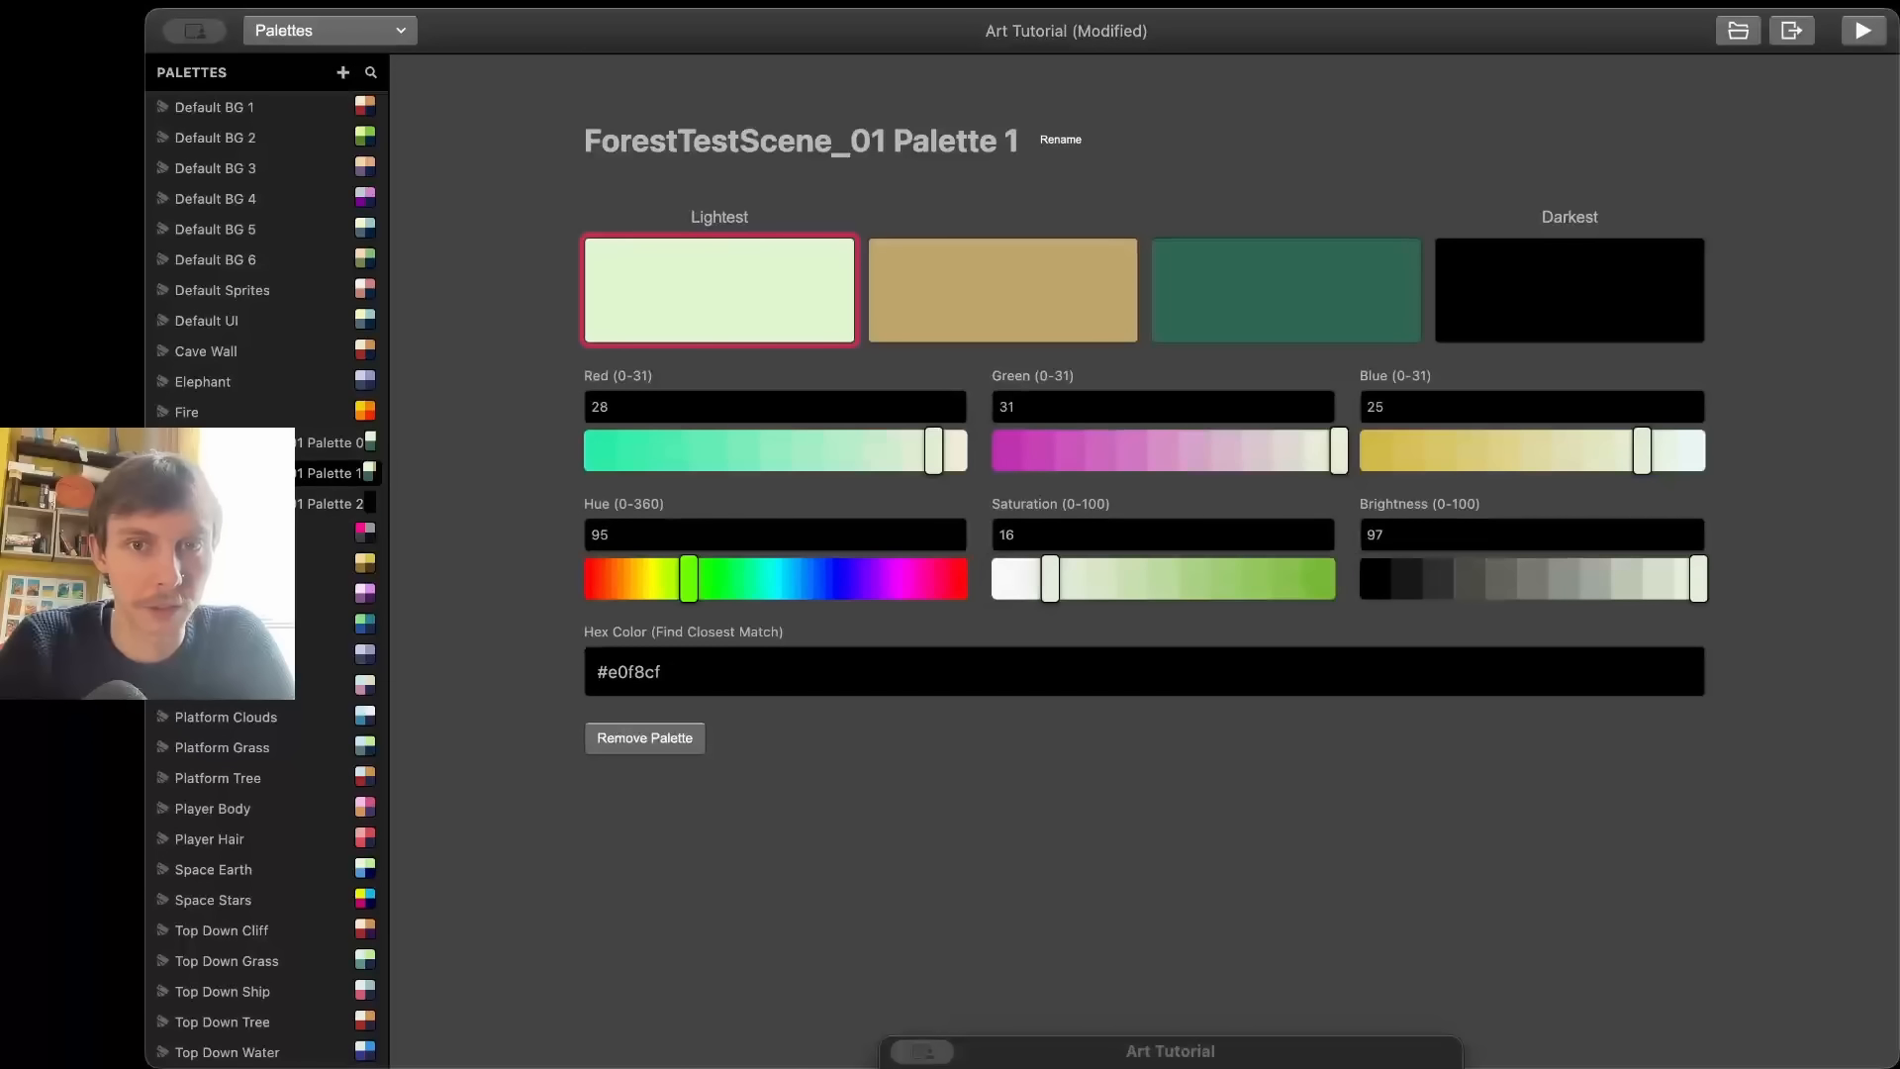
click(326, 443)
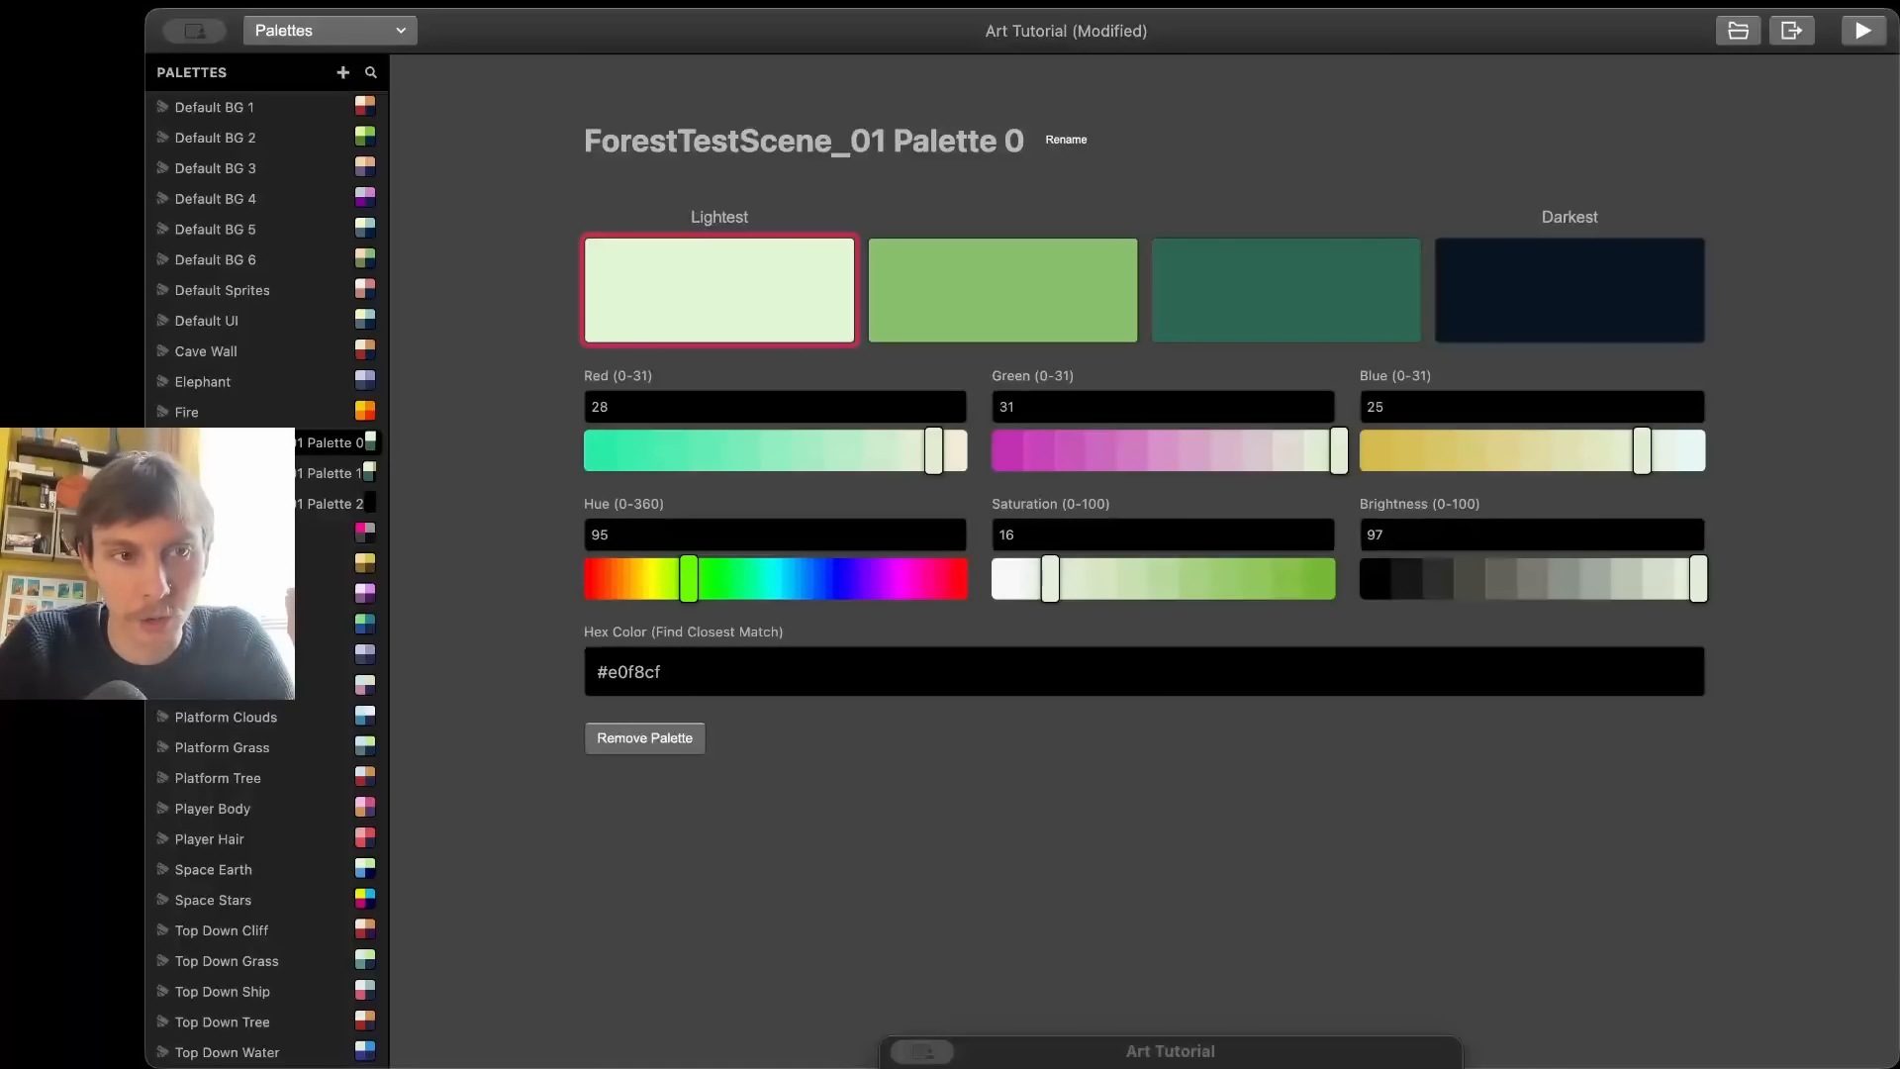
click(289, 473)
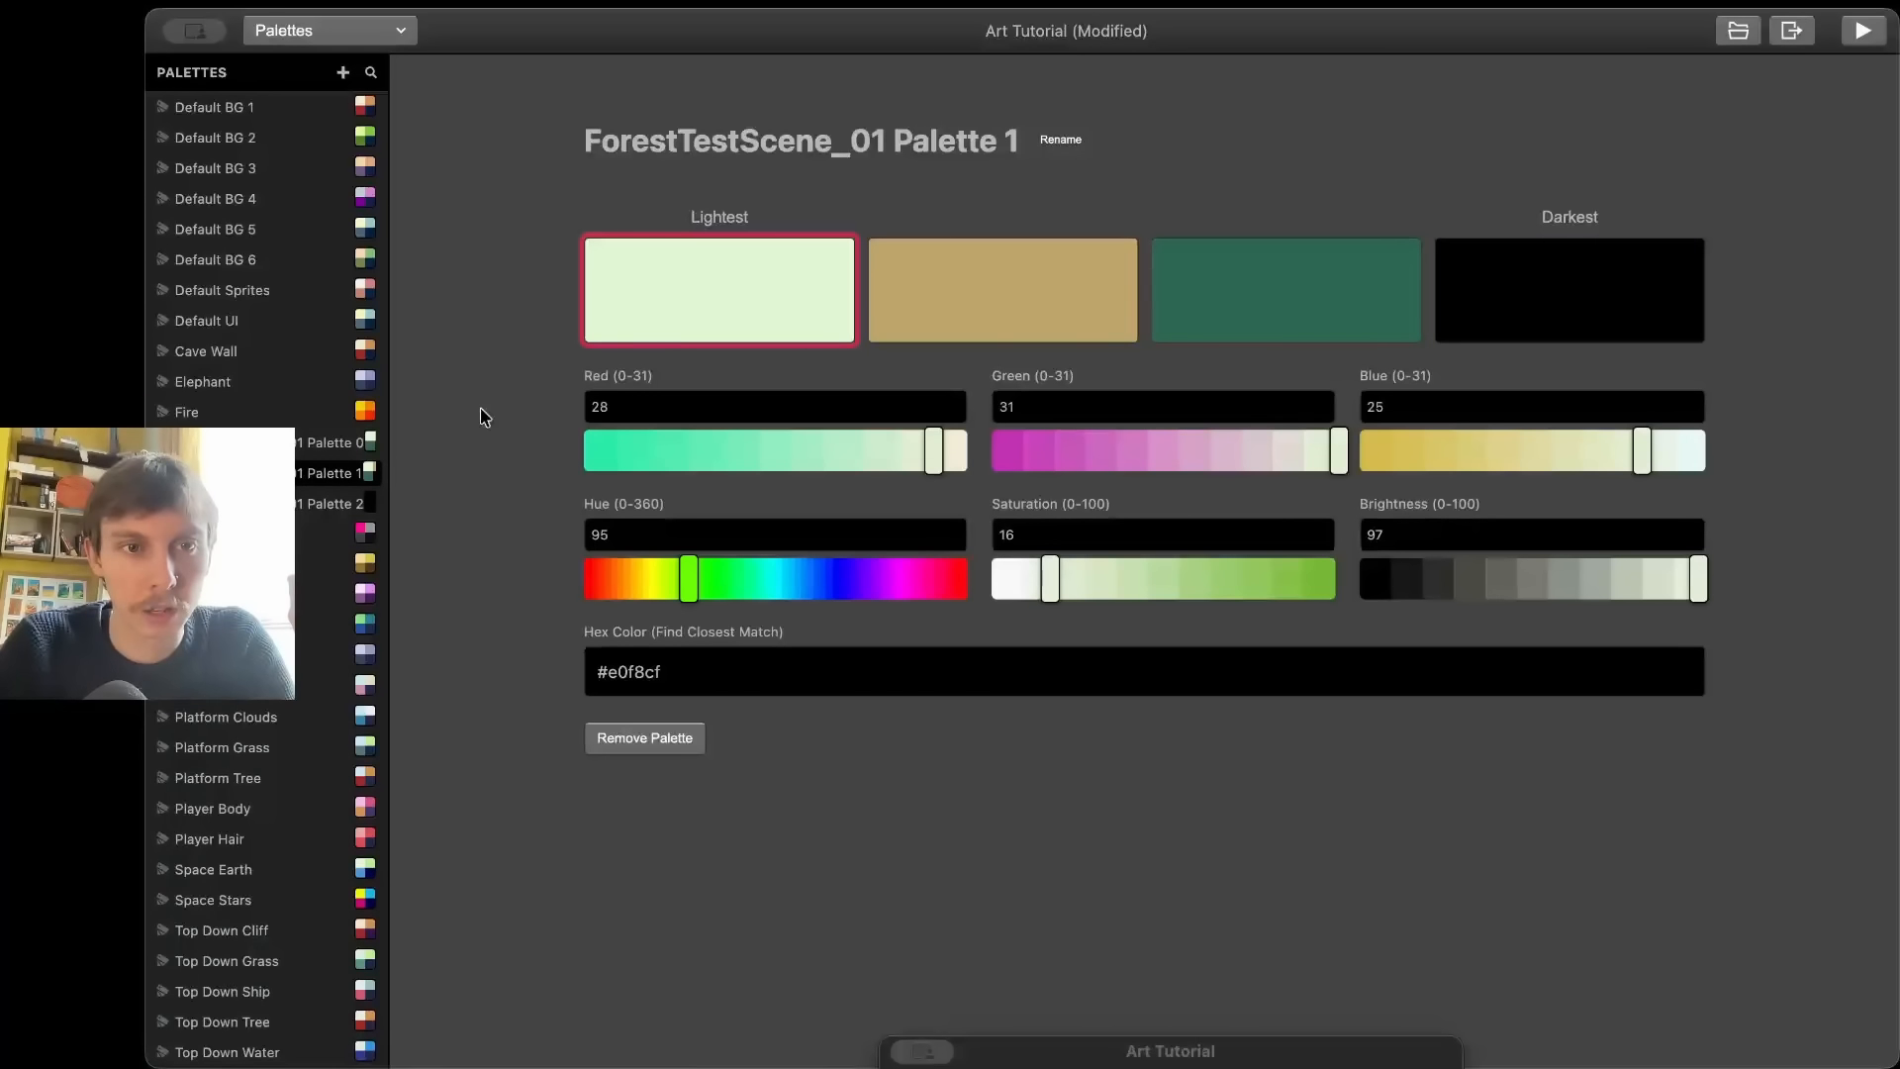
- Copy hex #86c06c from the second colour of ForestTestScene_01 Palette 0 and set it as the lightest colour of Palette 1
click(703, 665)
key(super+a)
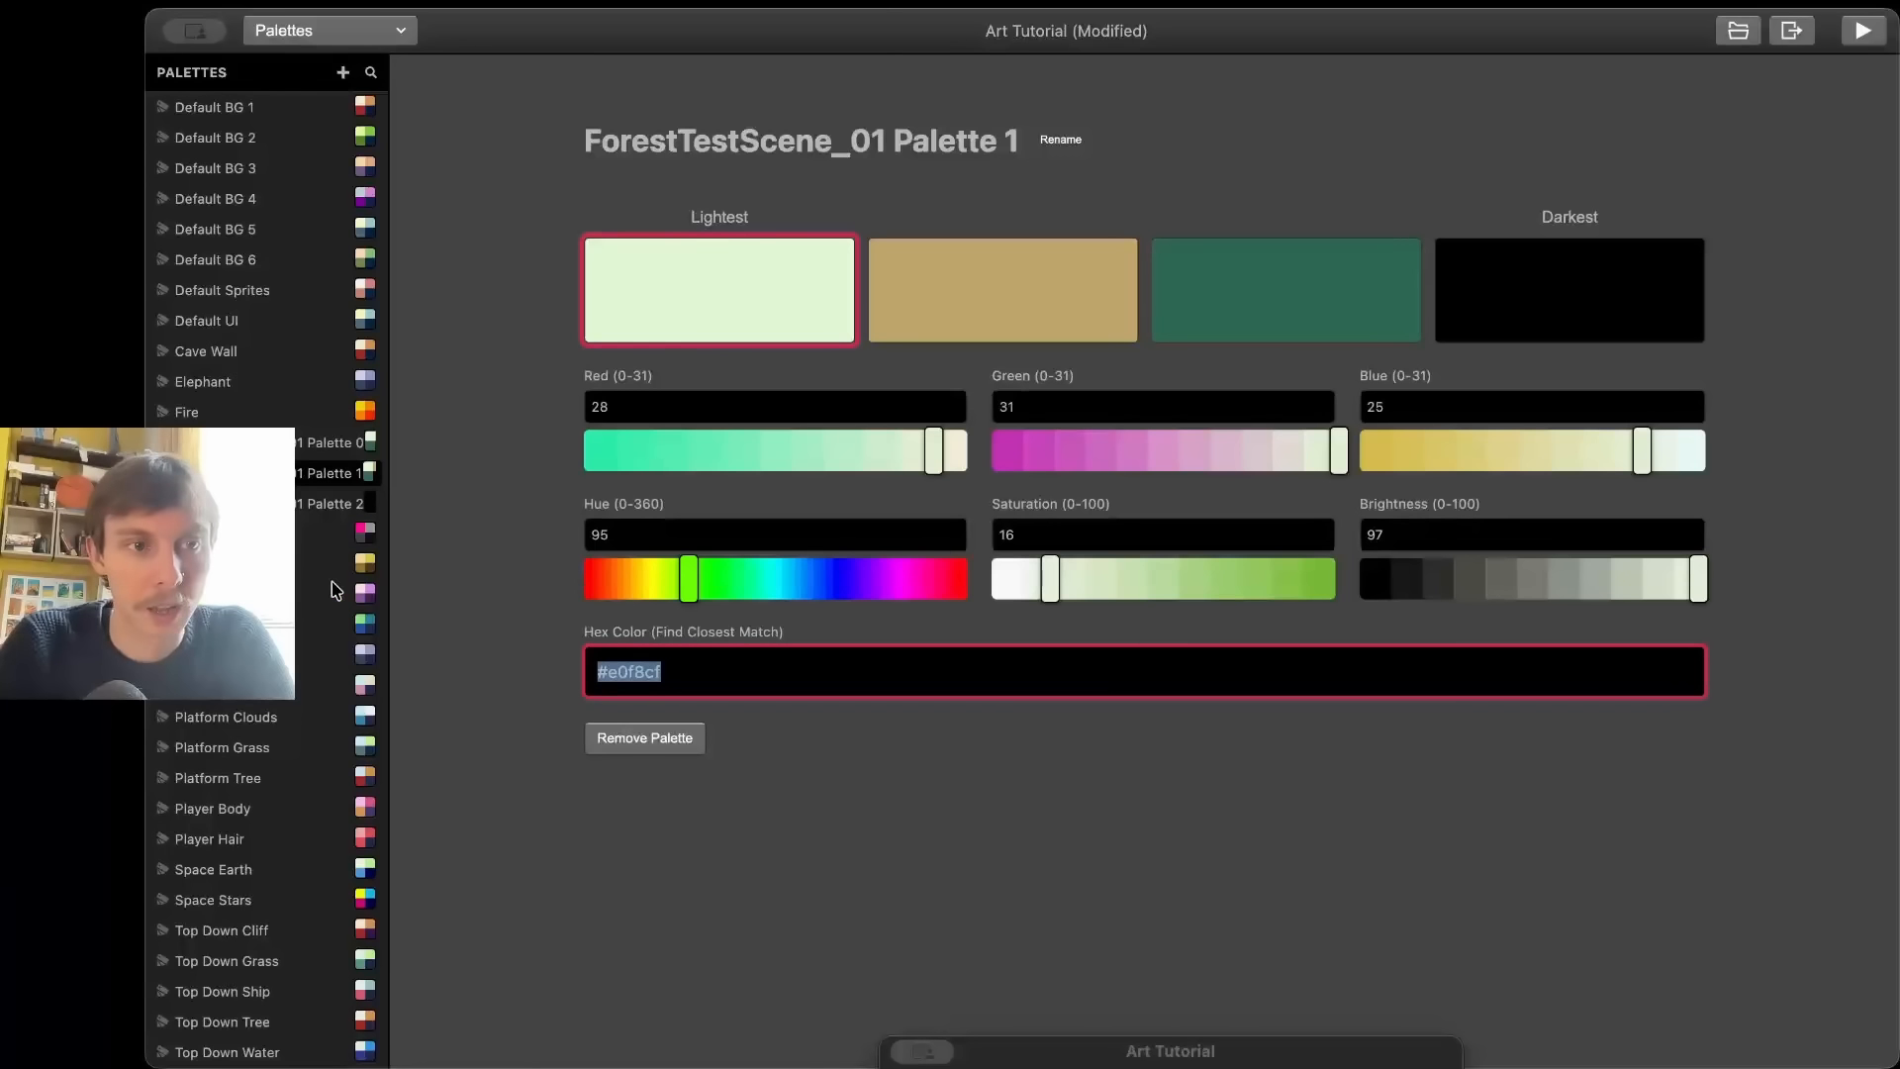
click(287, 442)
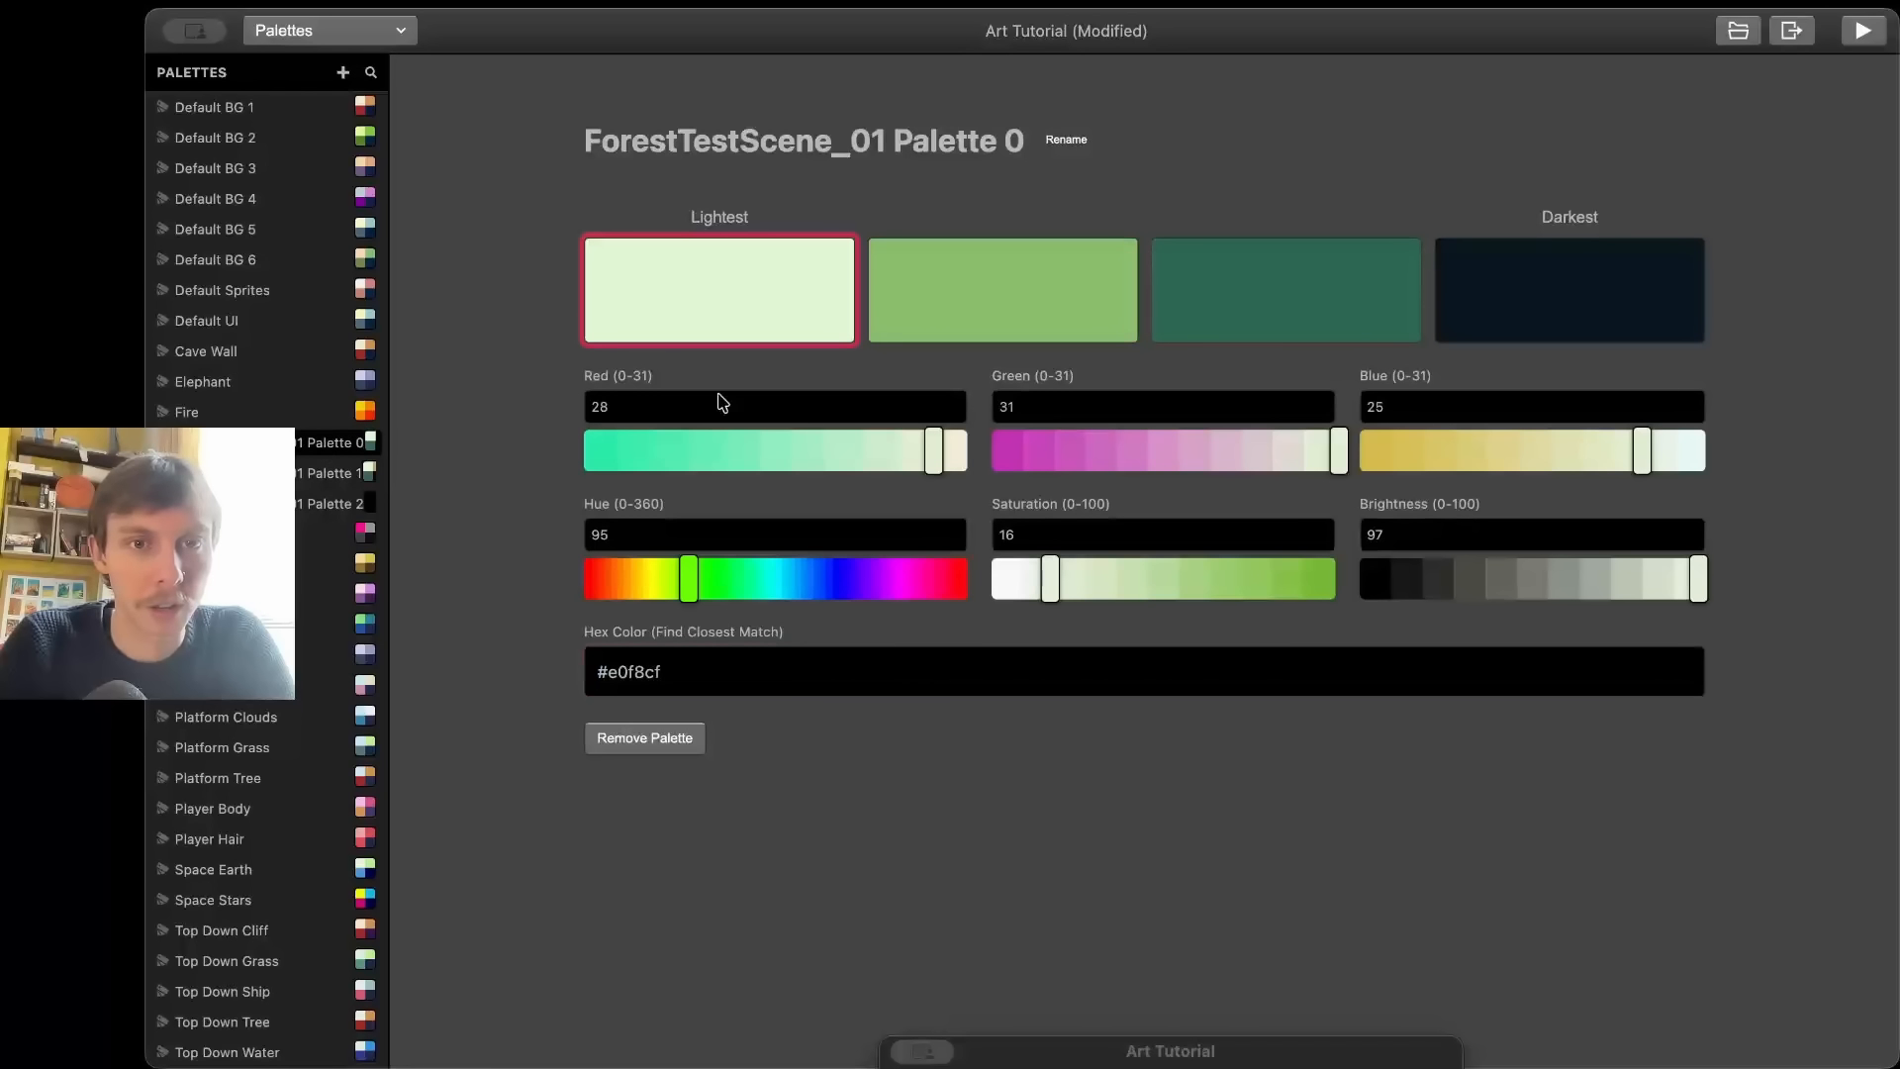
click(936, 296)
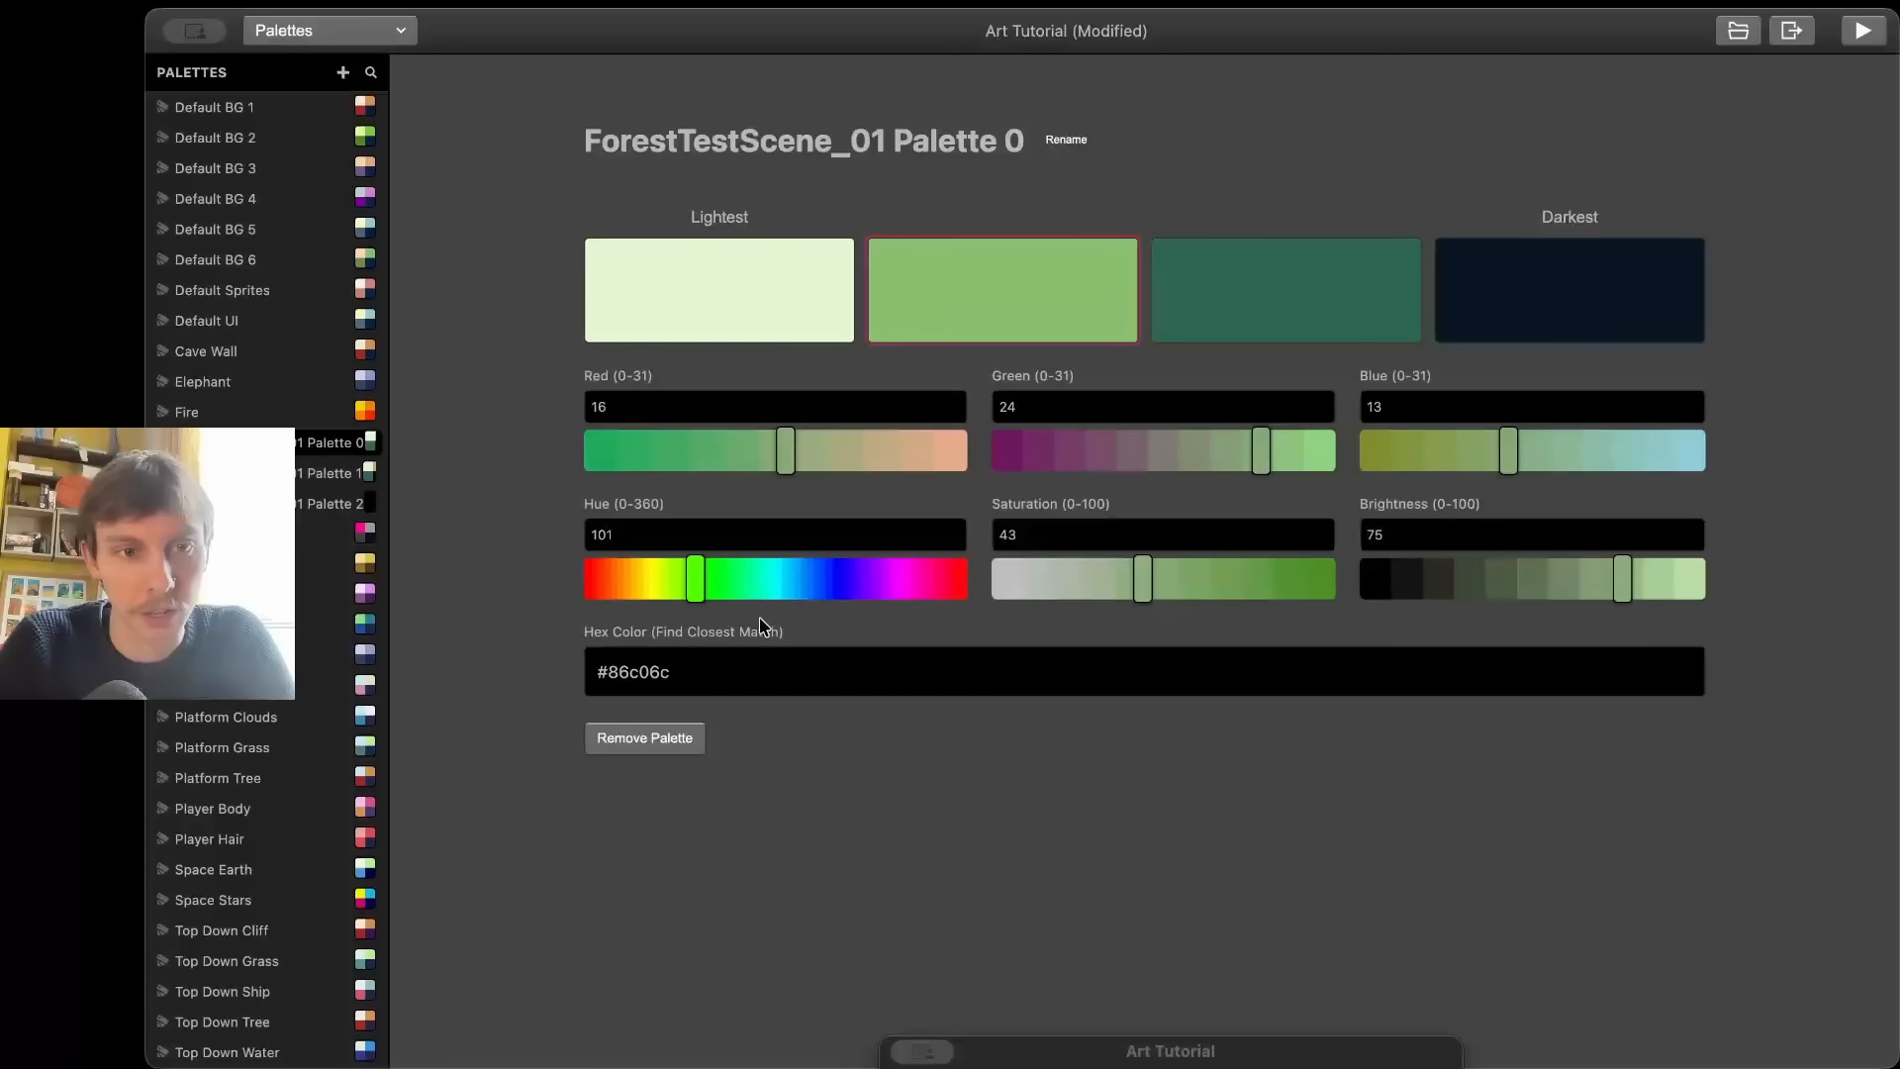
drag(742, 668, 577, 673)
key(super+c)
click(327, 473)
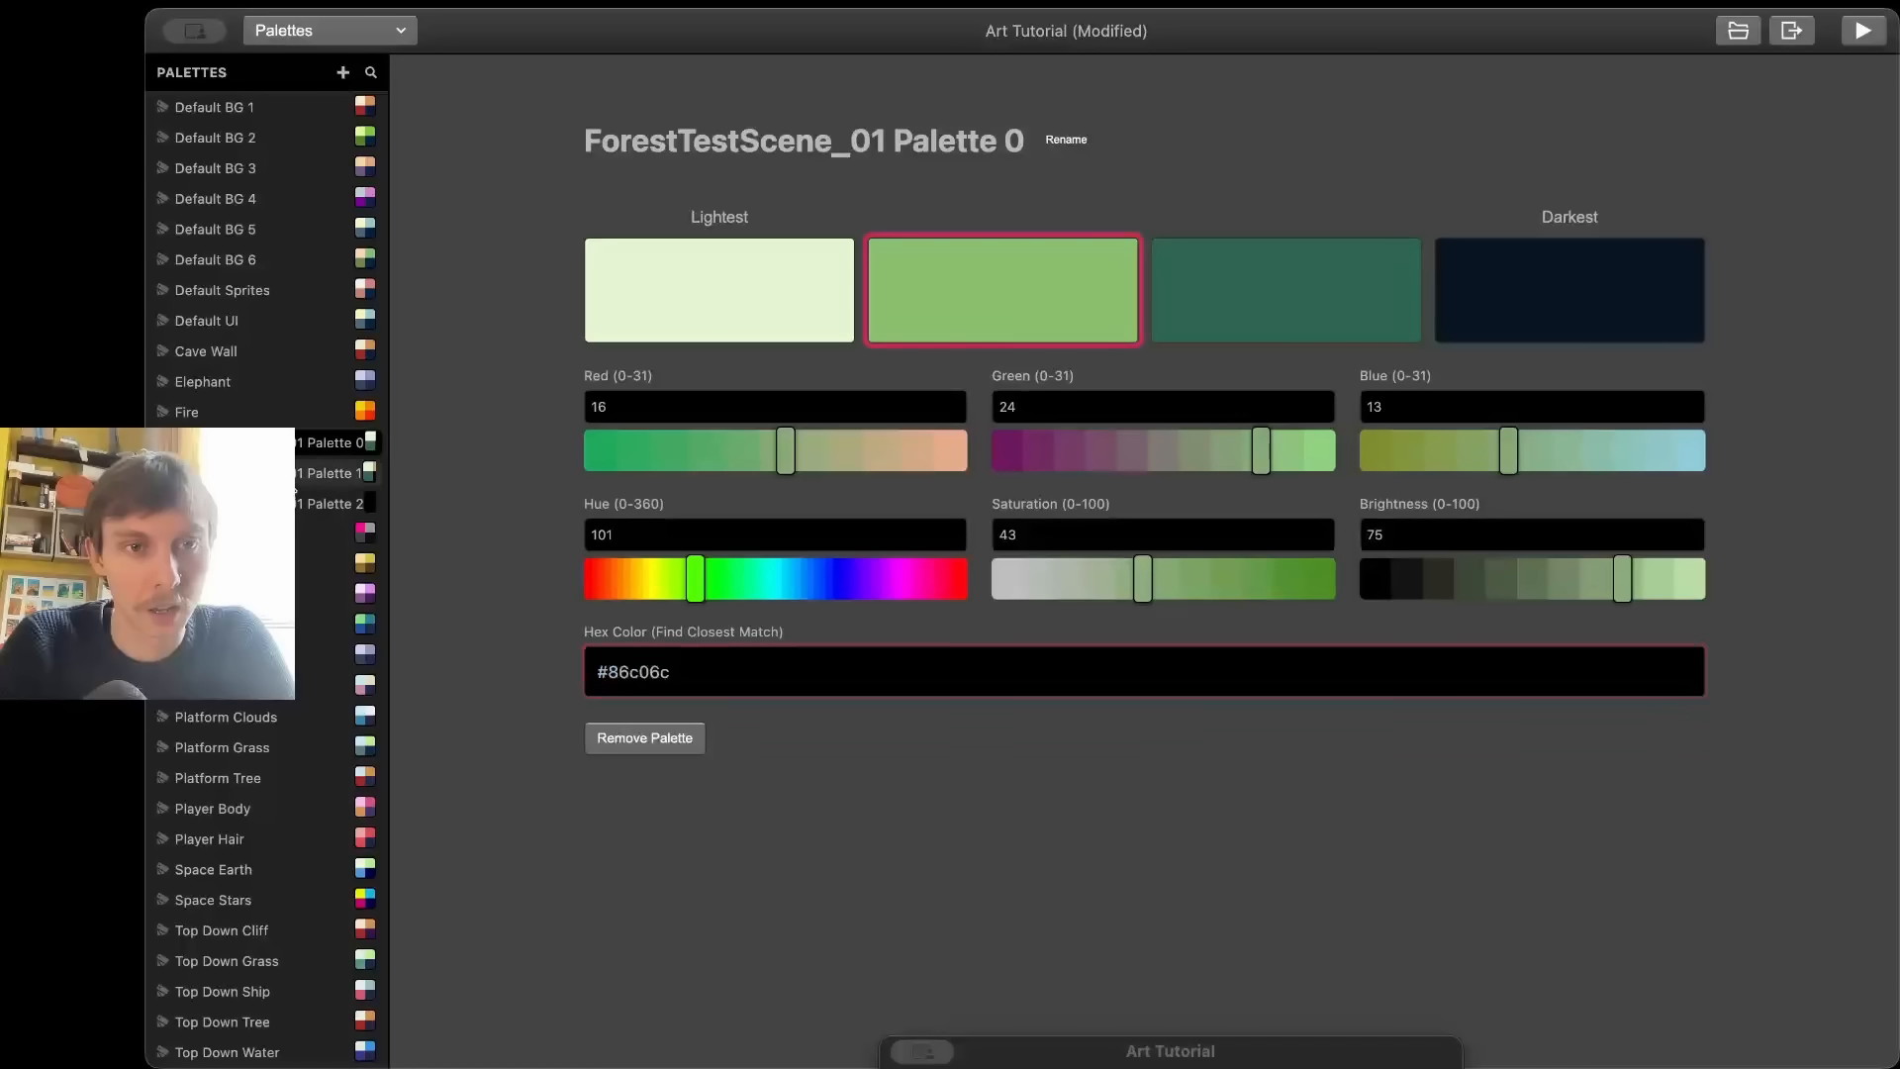
click(691, 318)
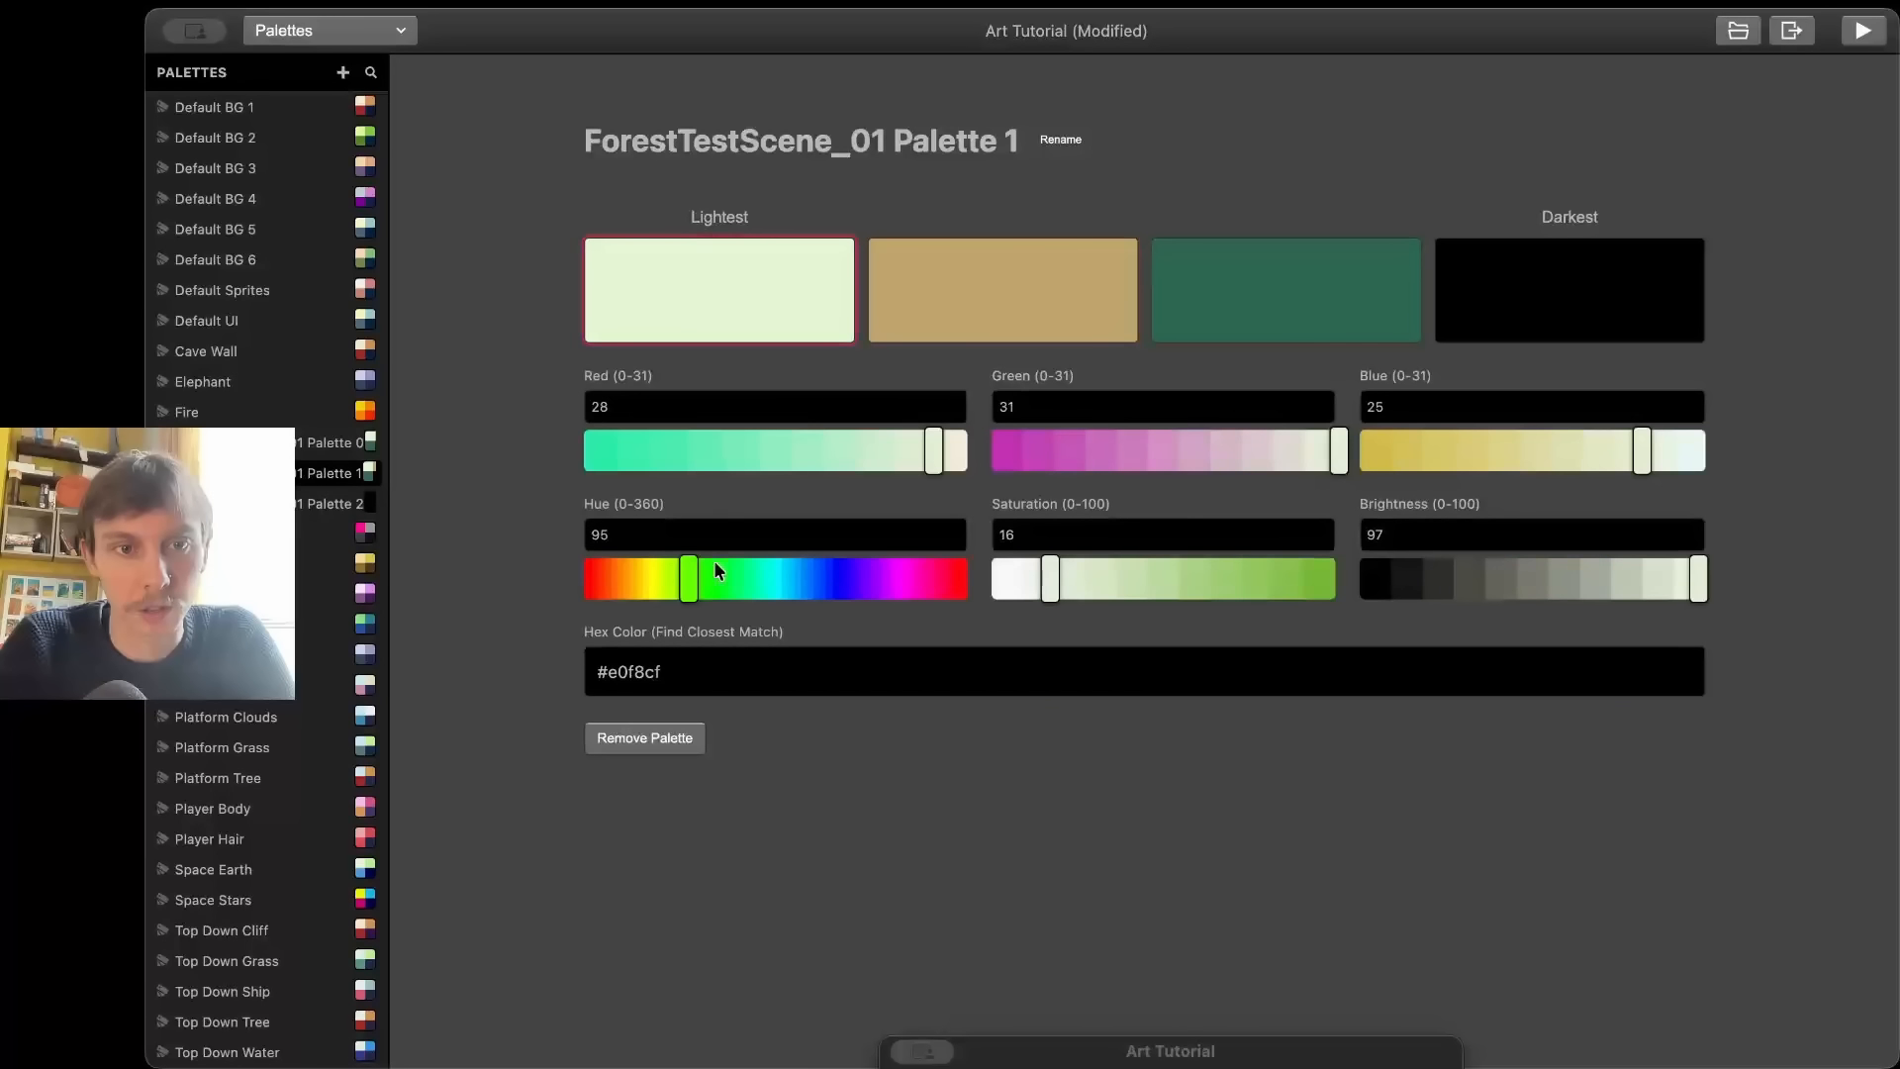
drag(703, 672, 578, 686)
key(super+v)
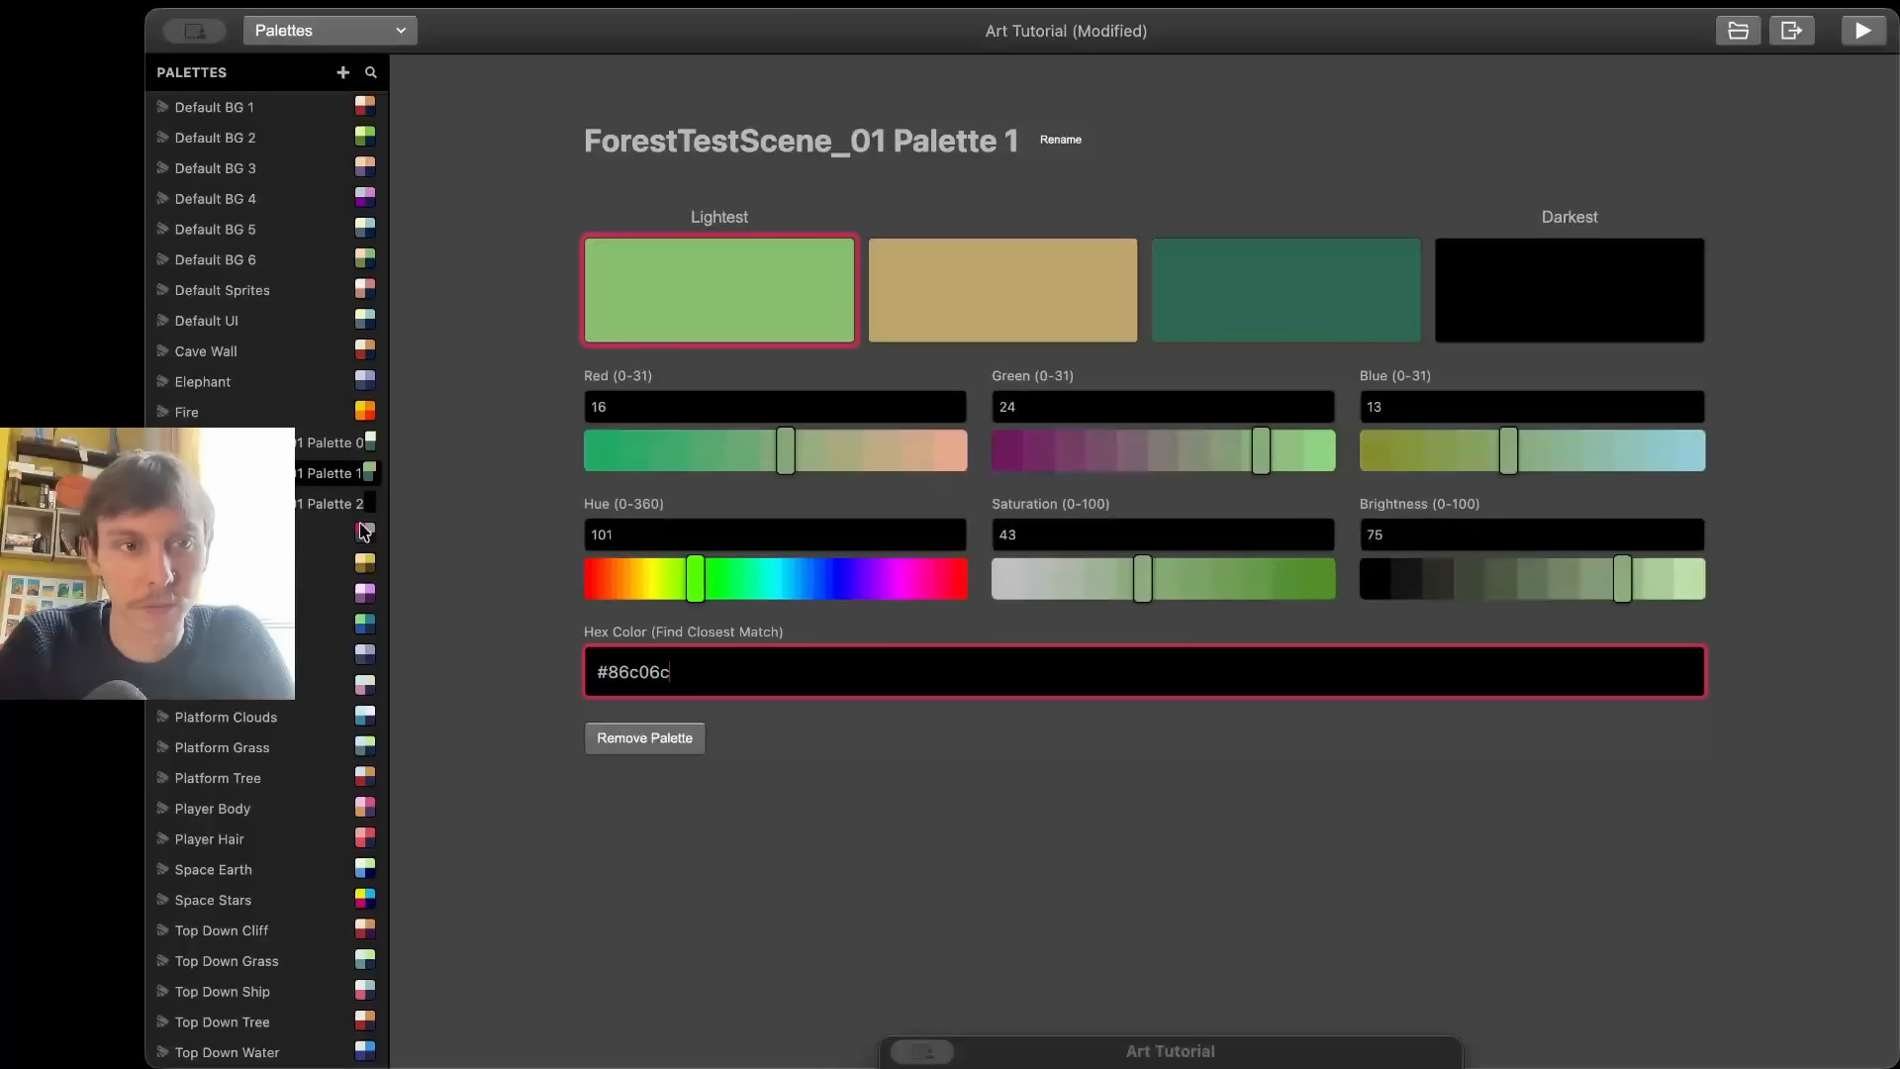
- Copy hex #e0f8cf from the lightest colour of ForestTestScene_01 Palette 0 and set it as that palette's second colour
click(330, 442)
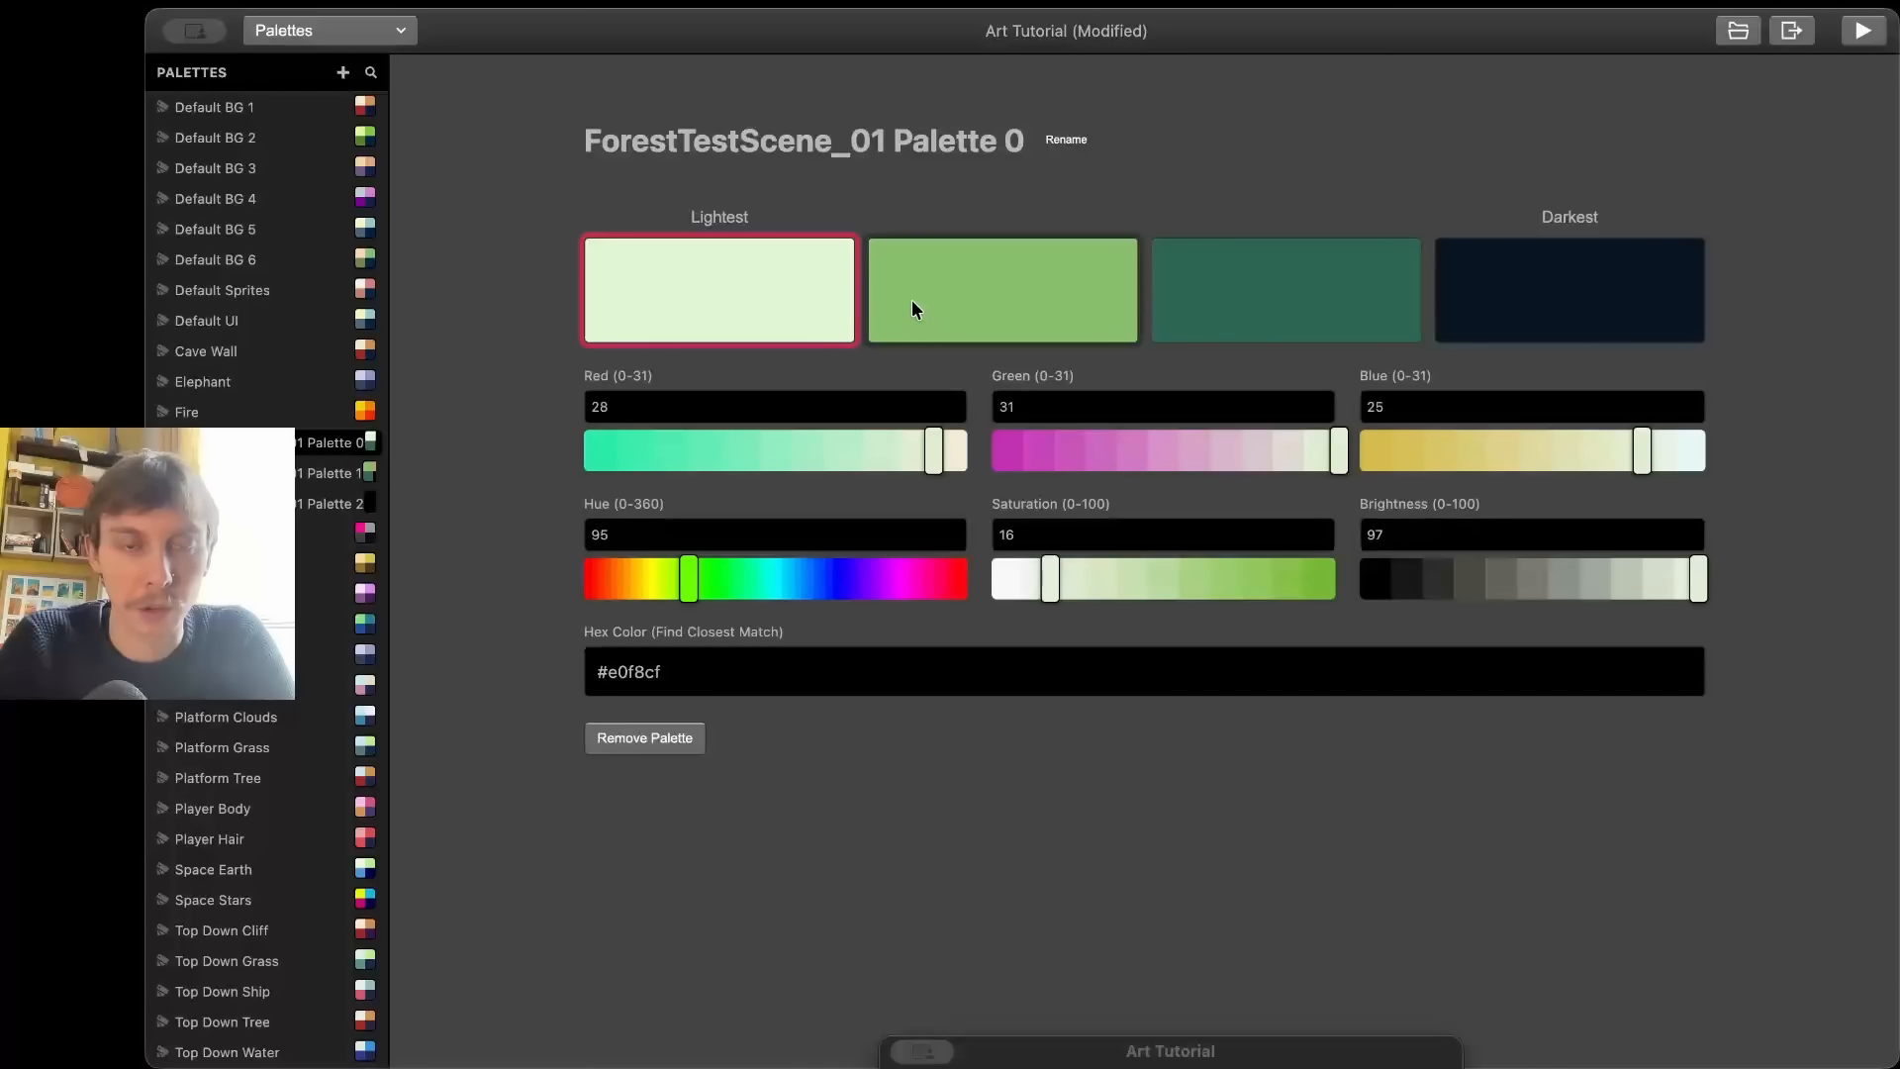
click(710, 669)
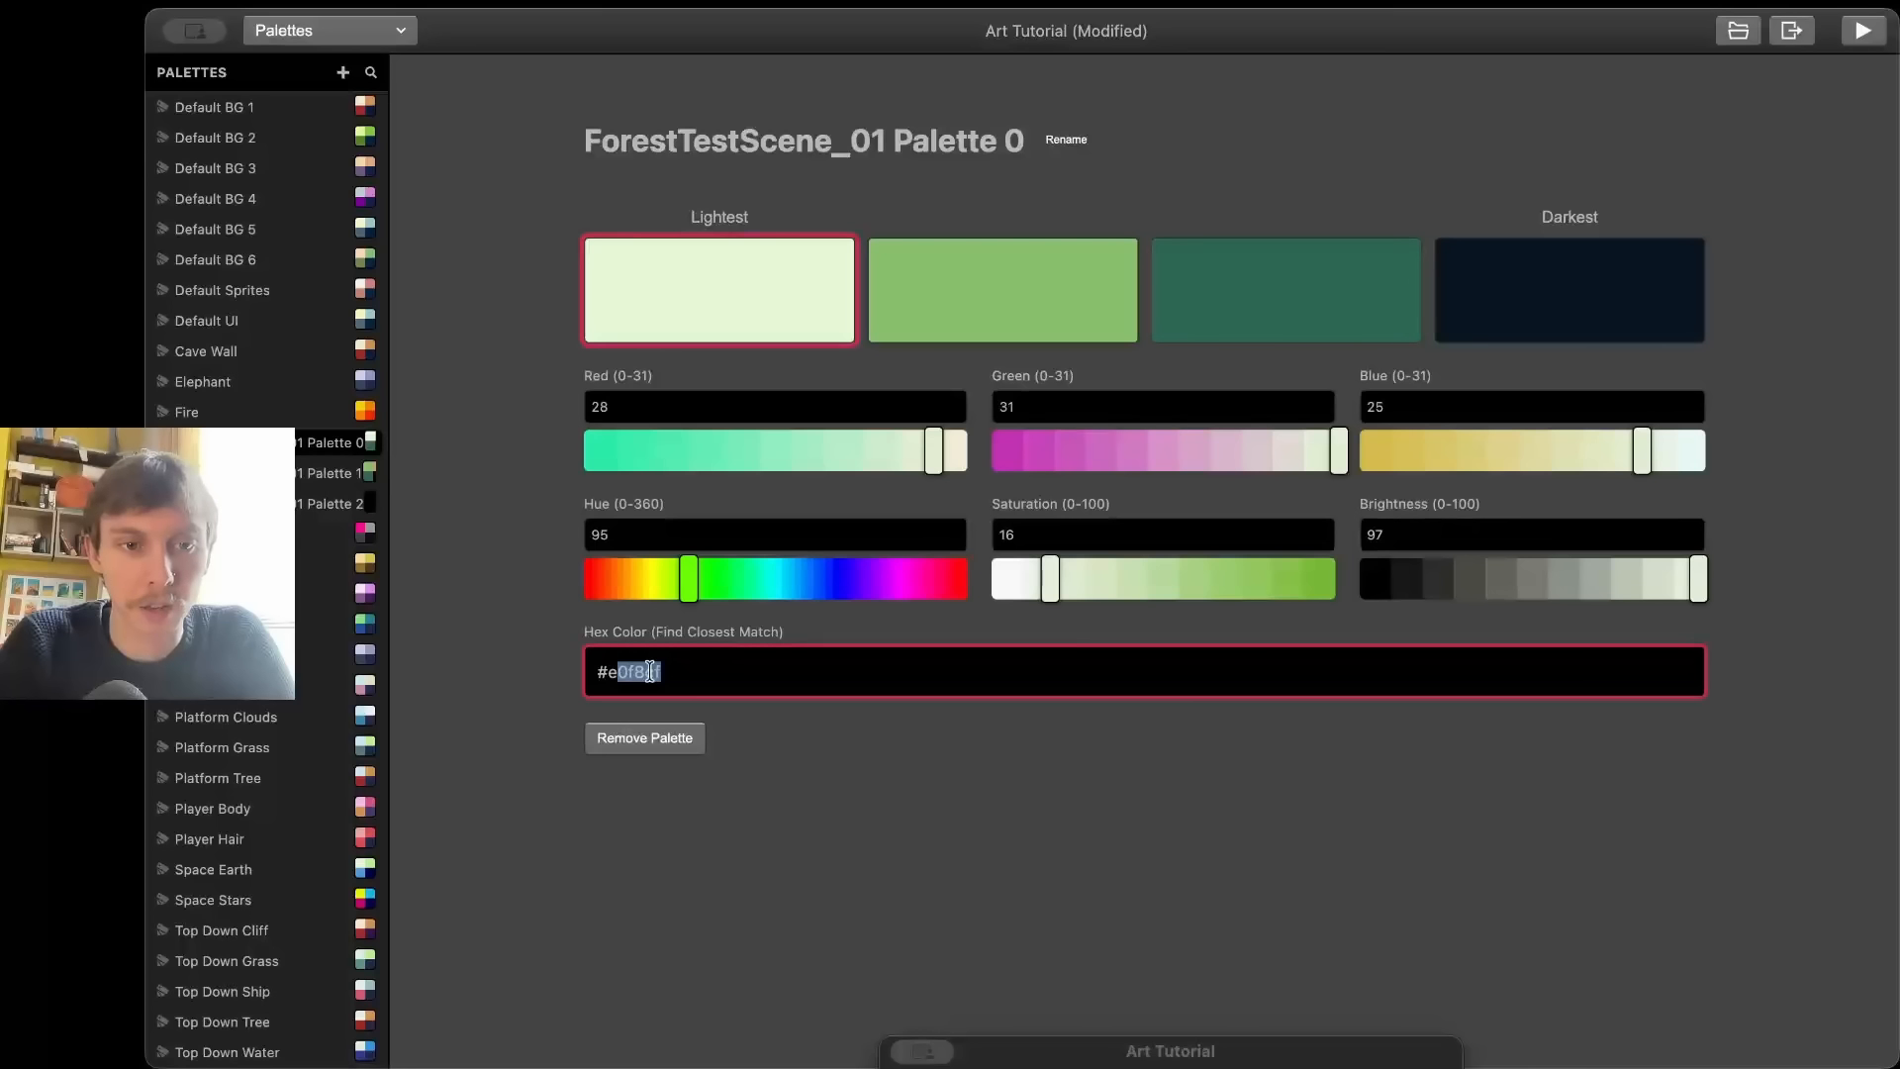
drag(691, 679, 544, 686)
key(super+c)
click(956, 265)
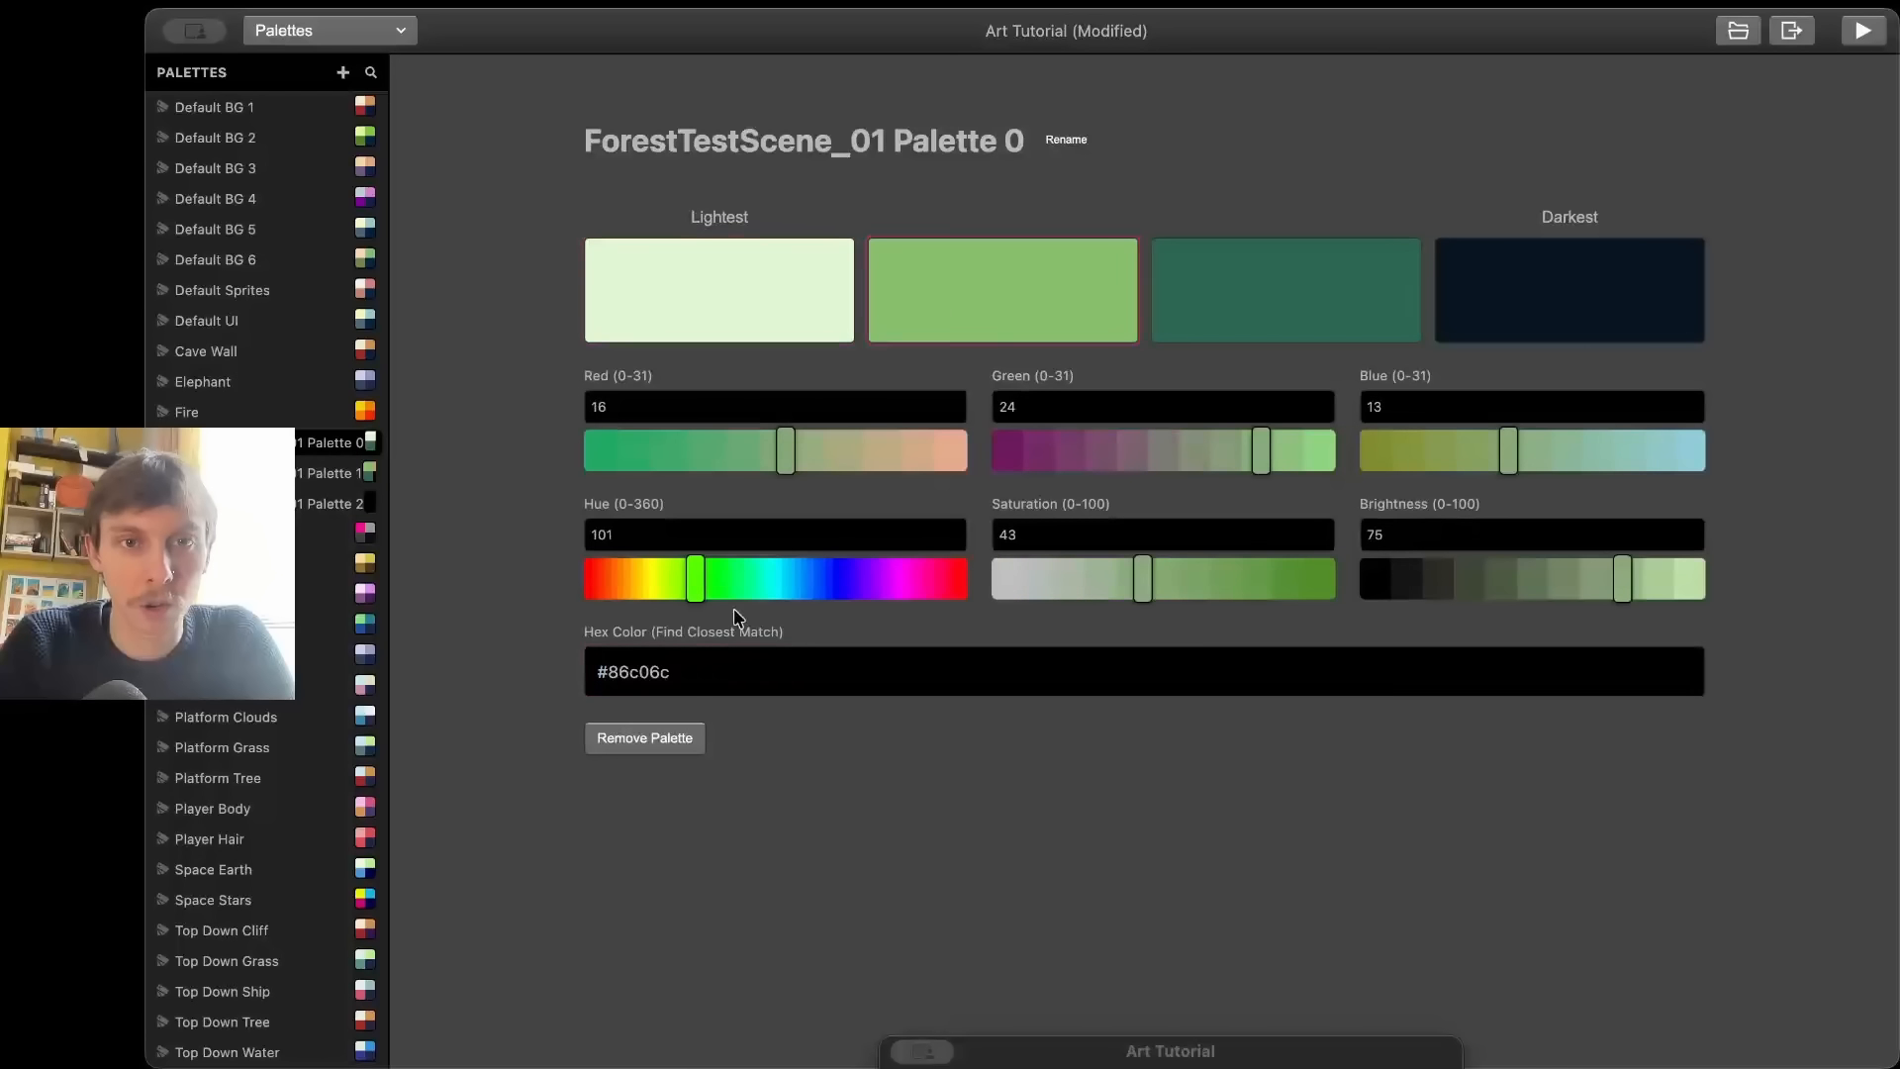
click(692, 671)
drag(693, 673, 564, 673)
key(super+v)
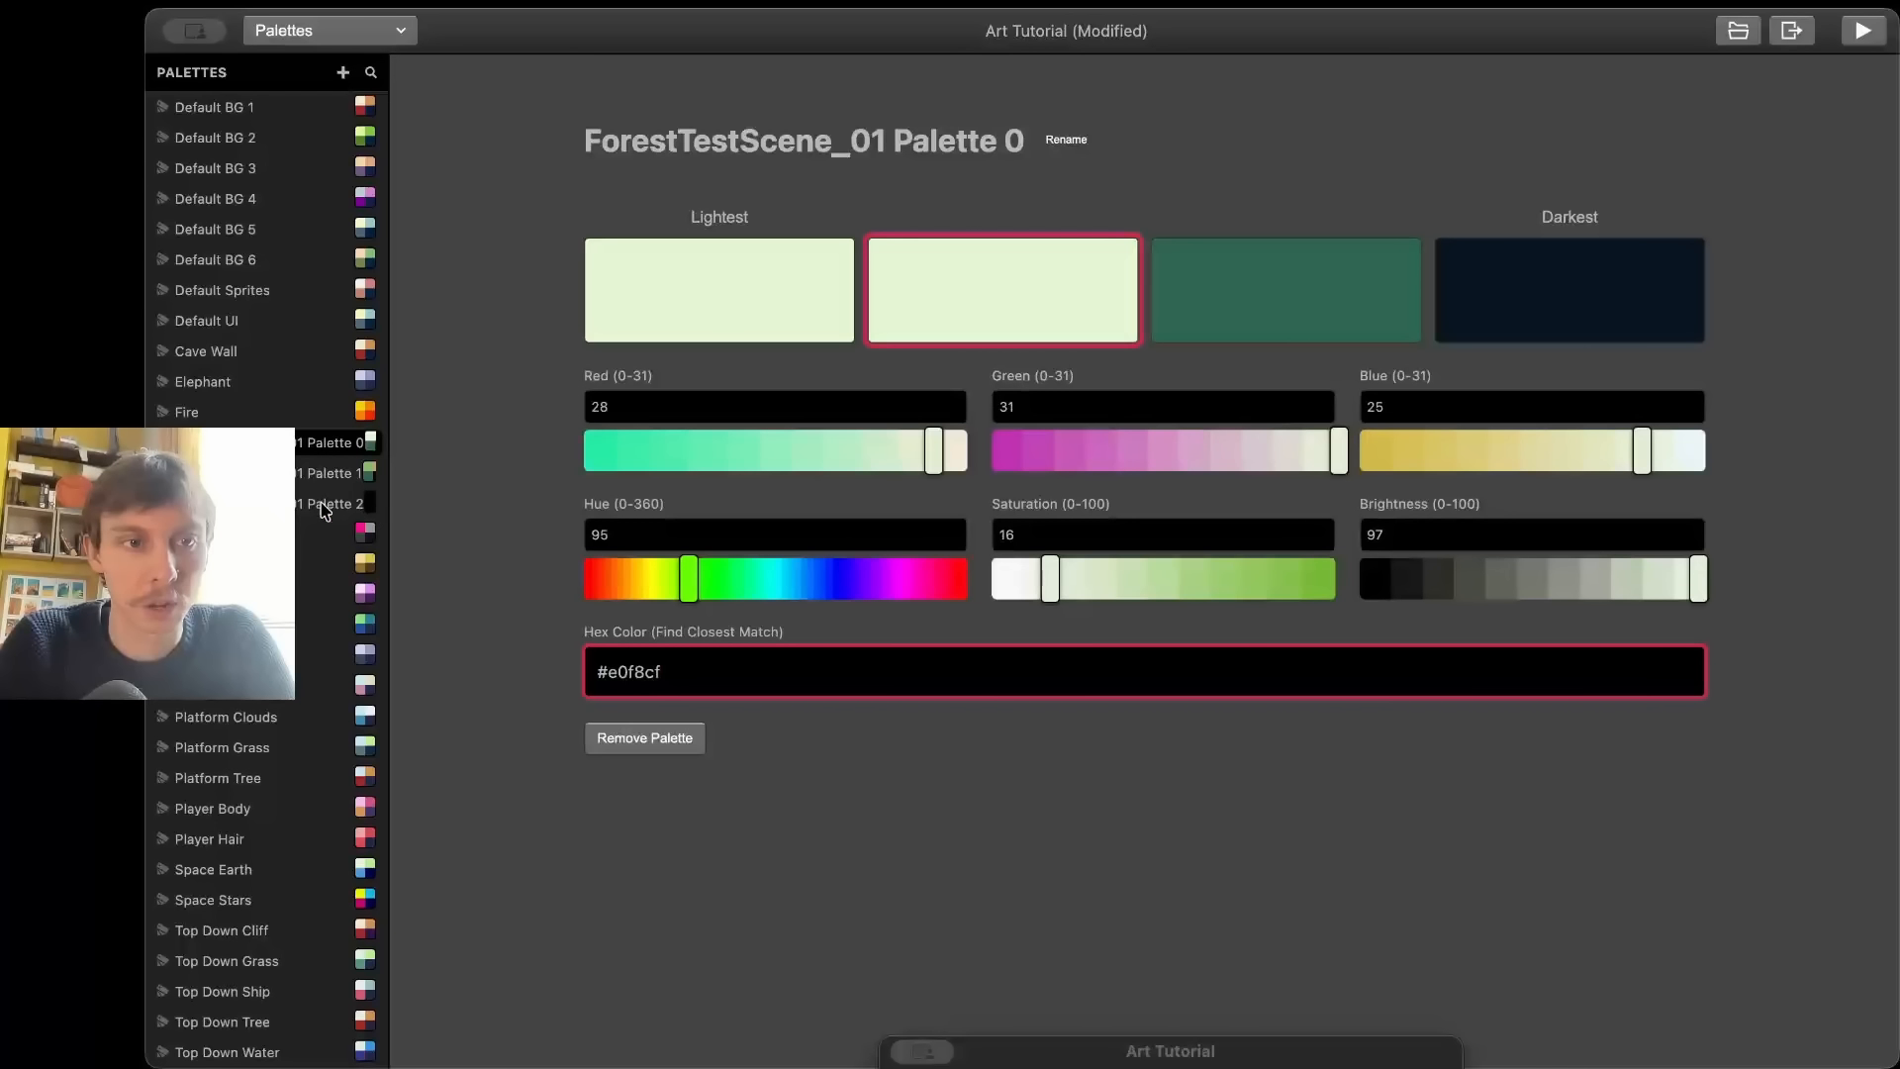
- Copy hex #86c06c from the lightest colour of ForestTestScene_01 Palette 1 and set it as the lightest colour of Palette 0
click(300, 483)
click(692, 326)
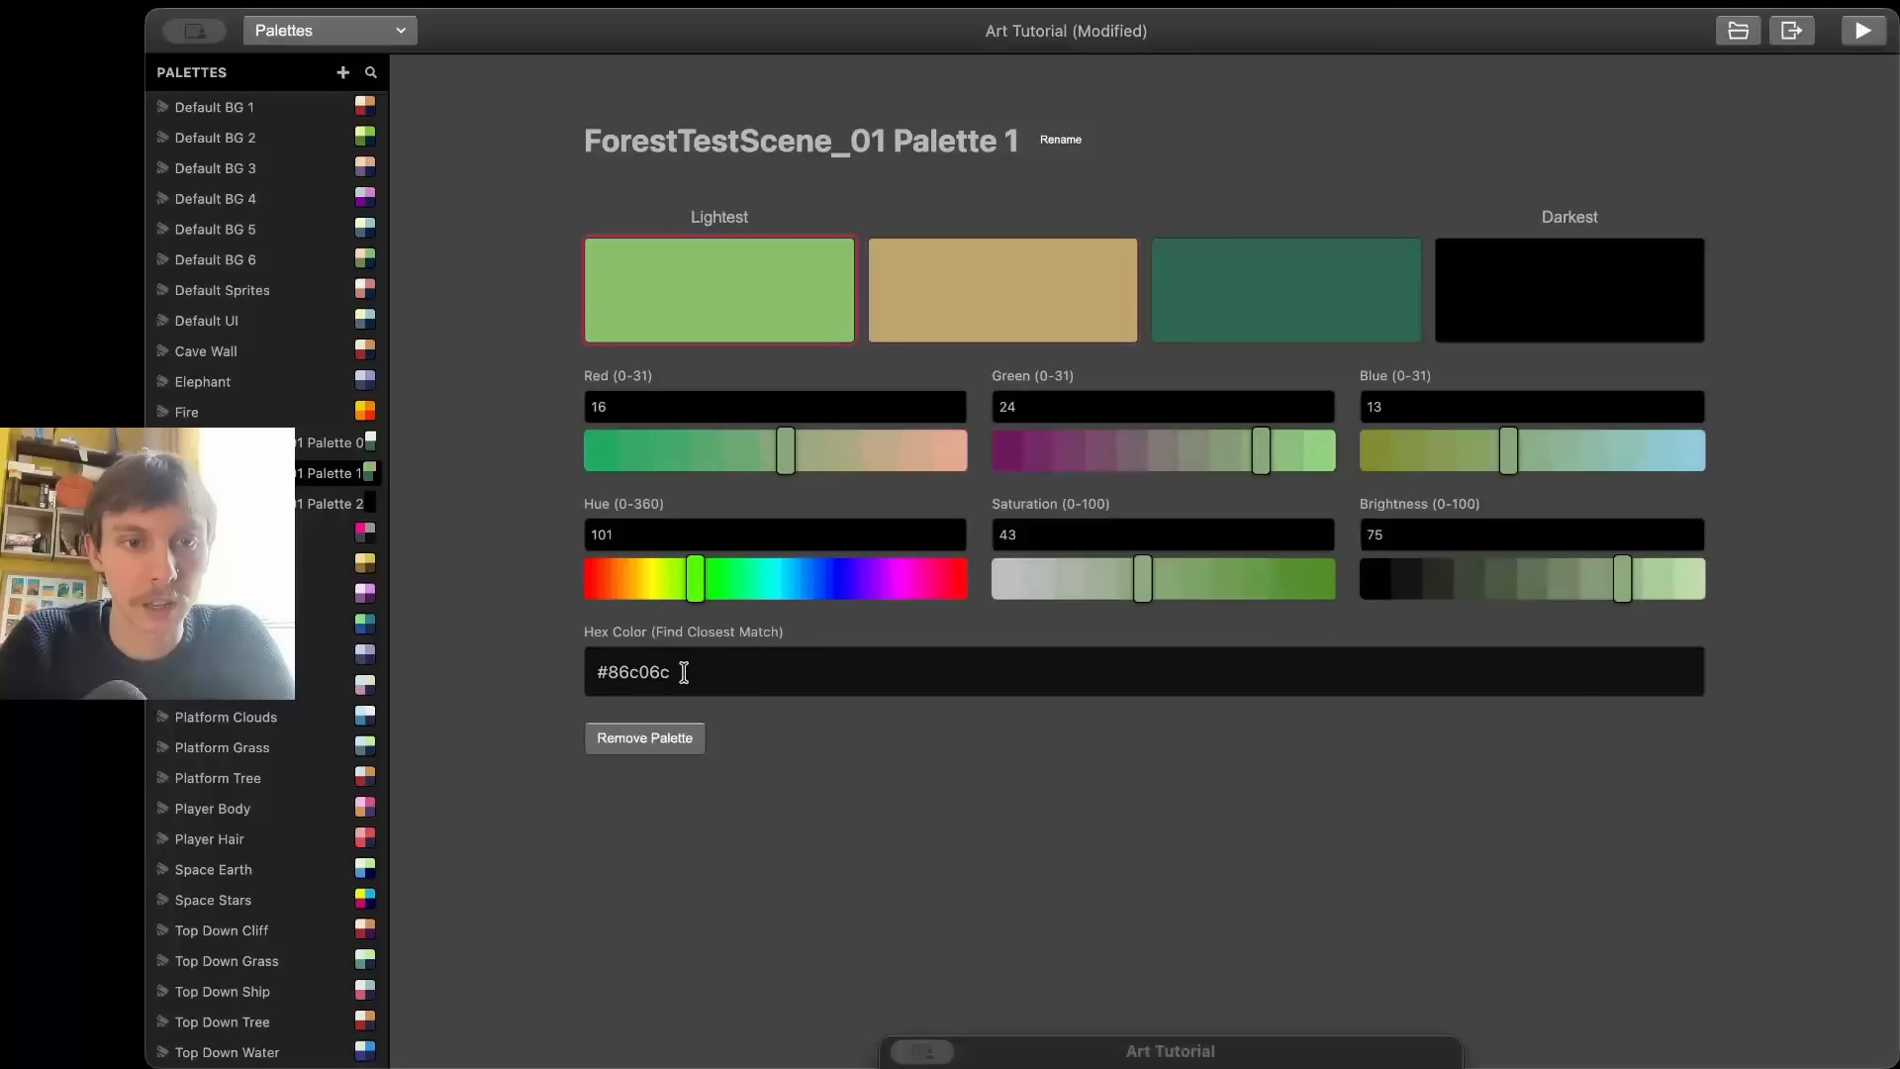
drag(682, 671, 579, 688)
key(ctrl+c)
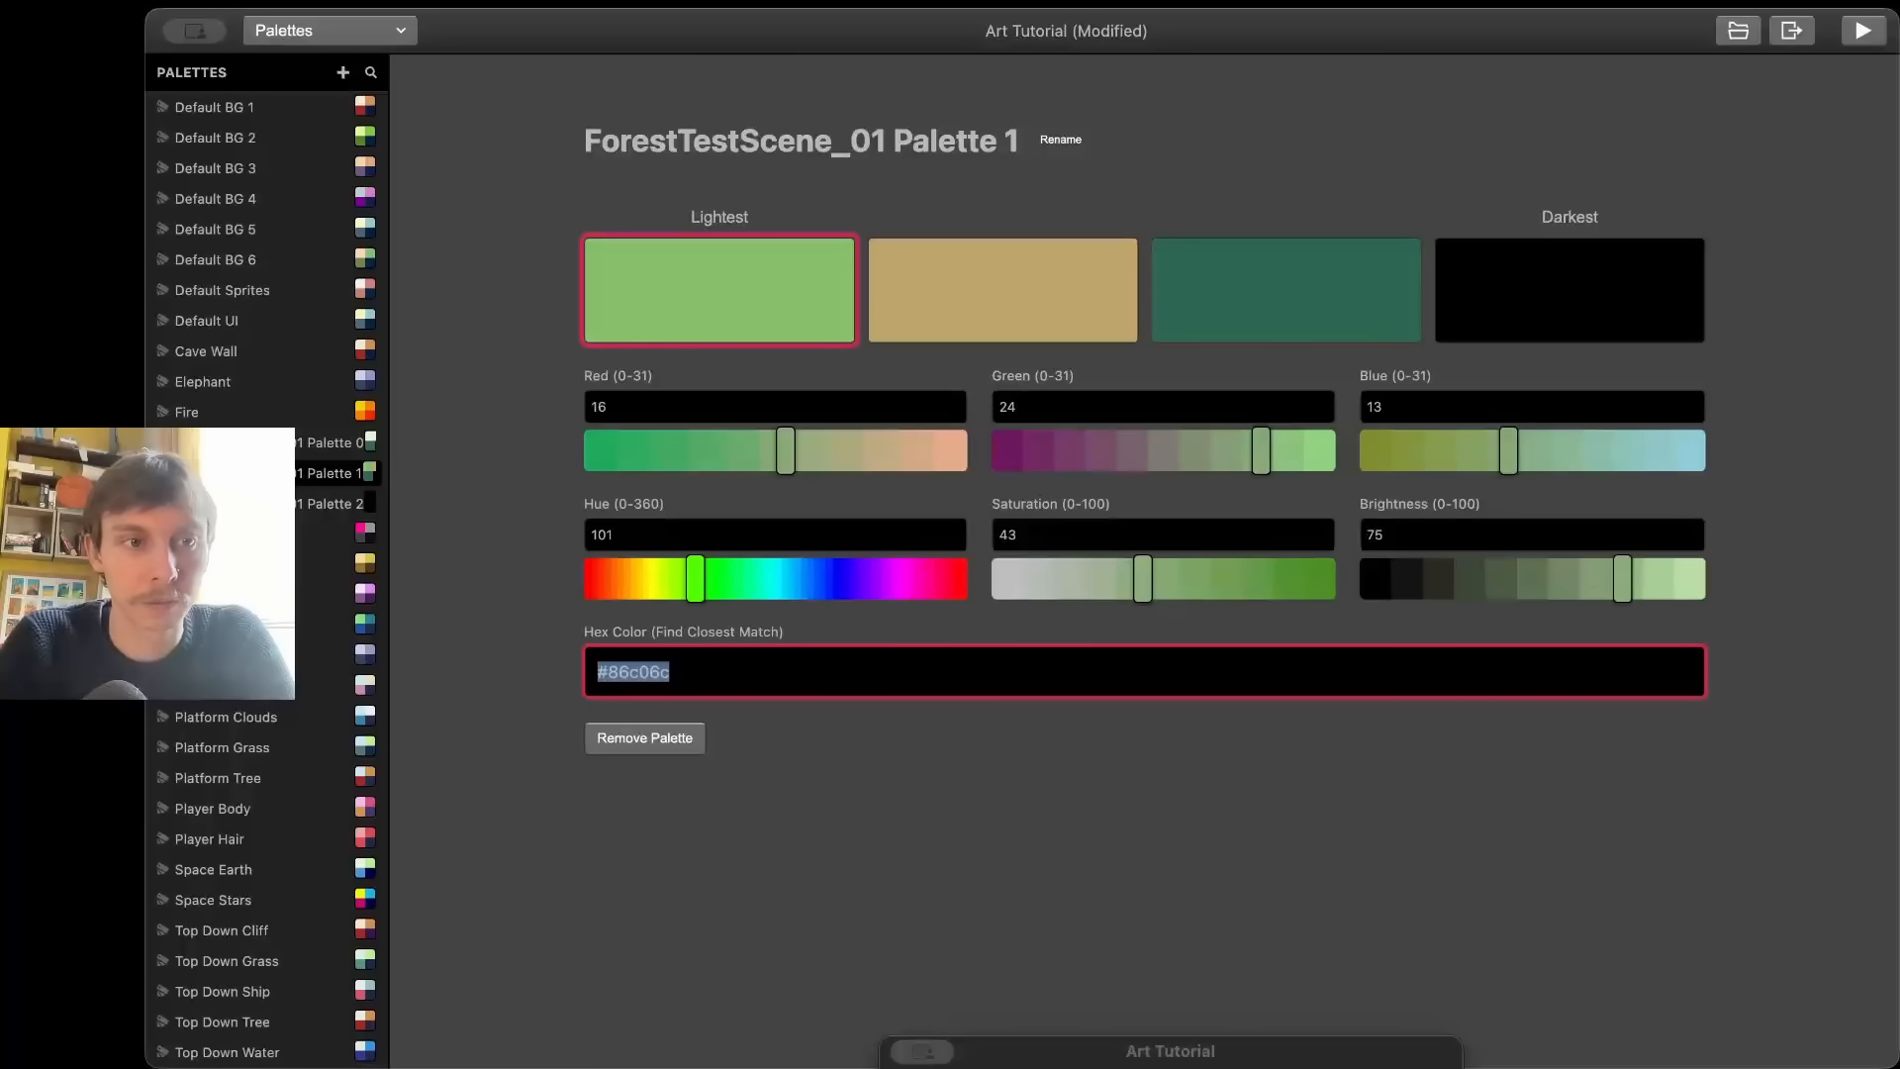
click(332, 444)
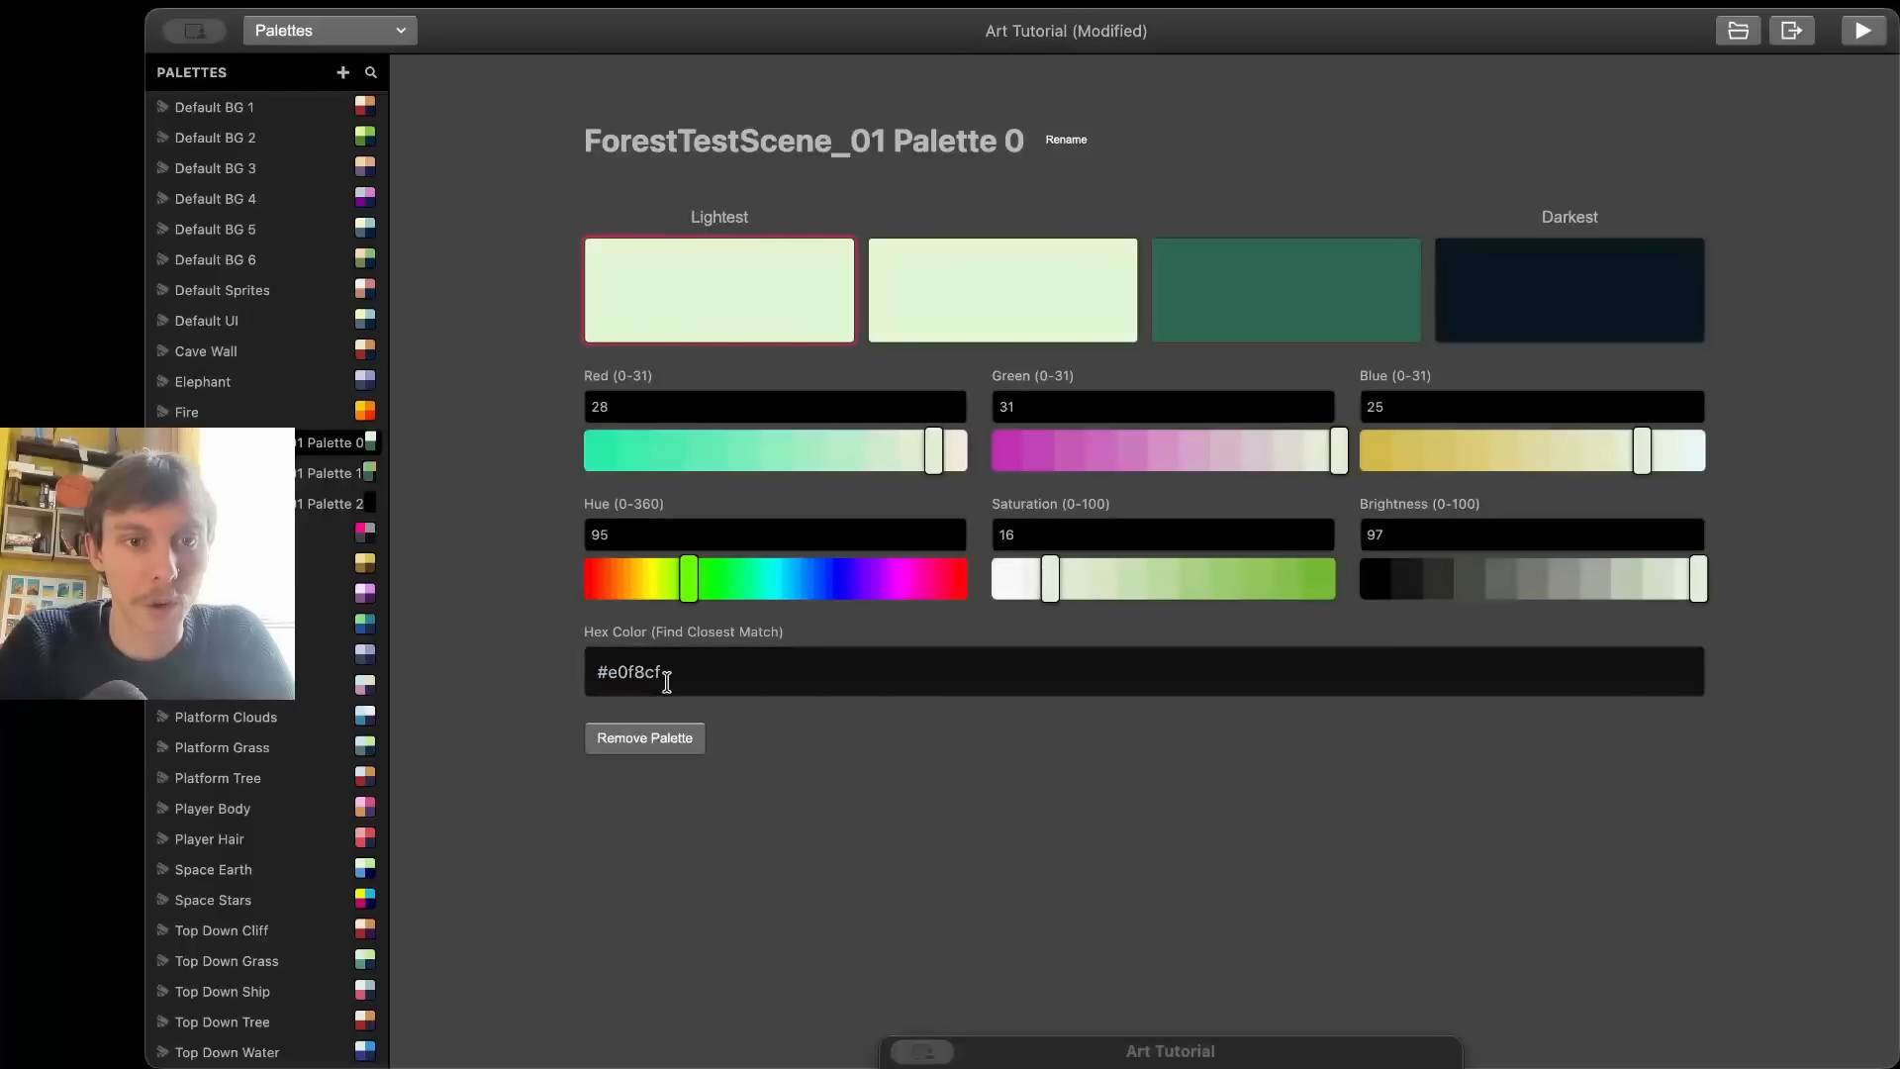
drag(669, 678, 526, 688)
key(ctrl+v)
click(524, 401)
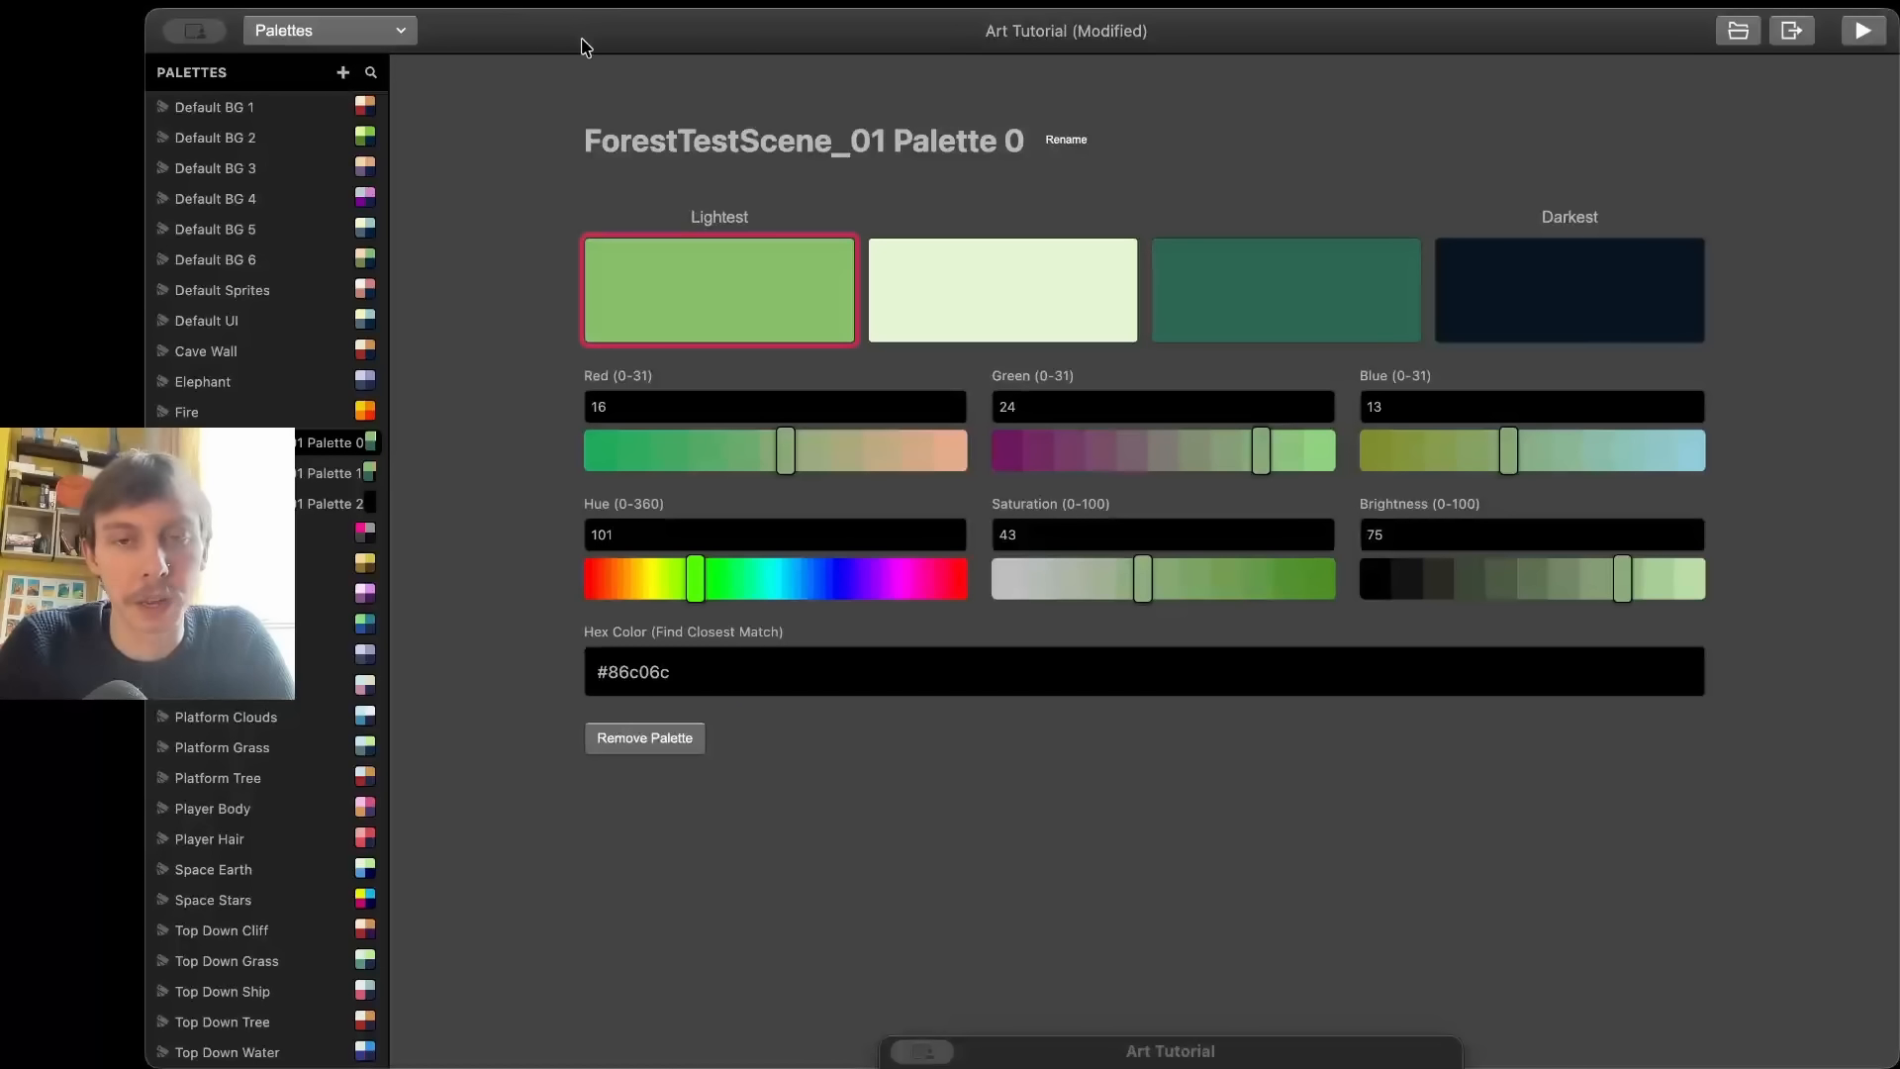
- Return to the game world and inspect the grass, trees and path in Scene 18 with the edited palettes
key(super+1)
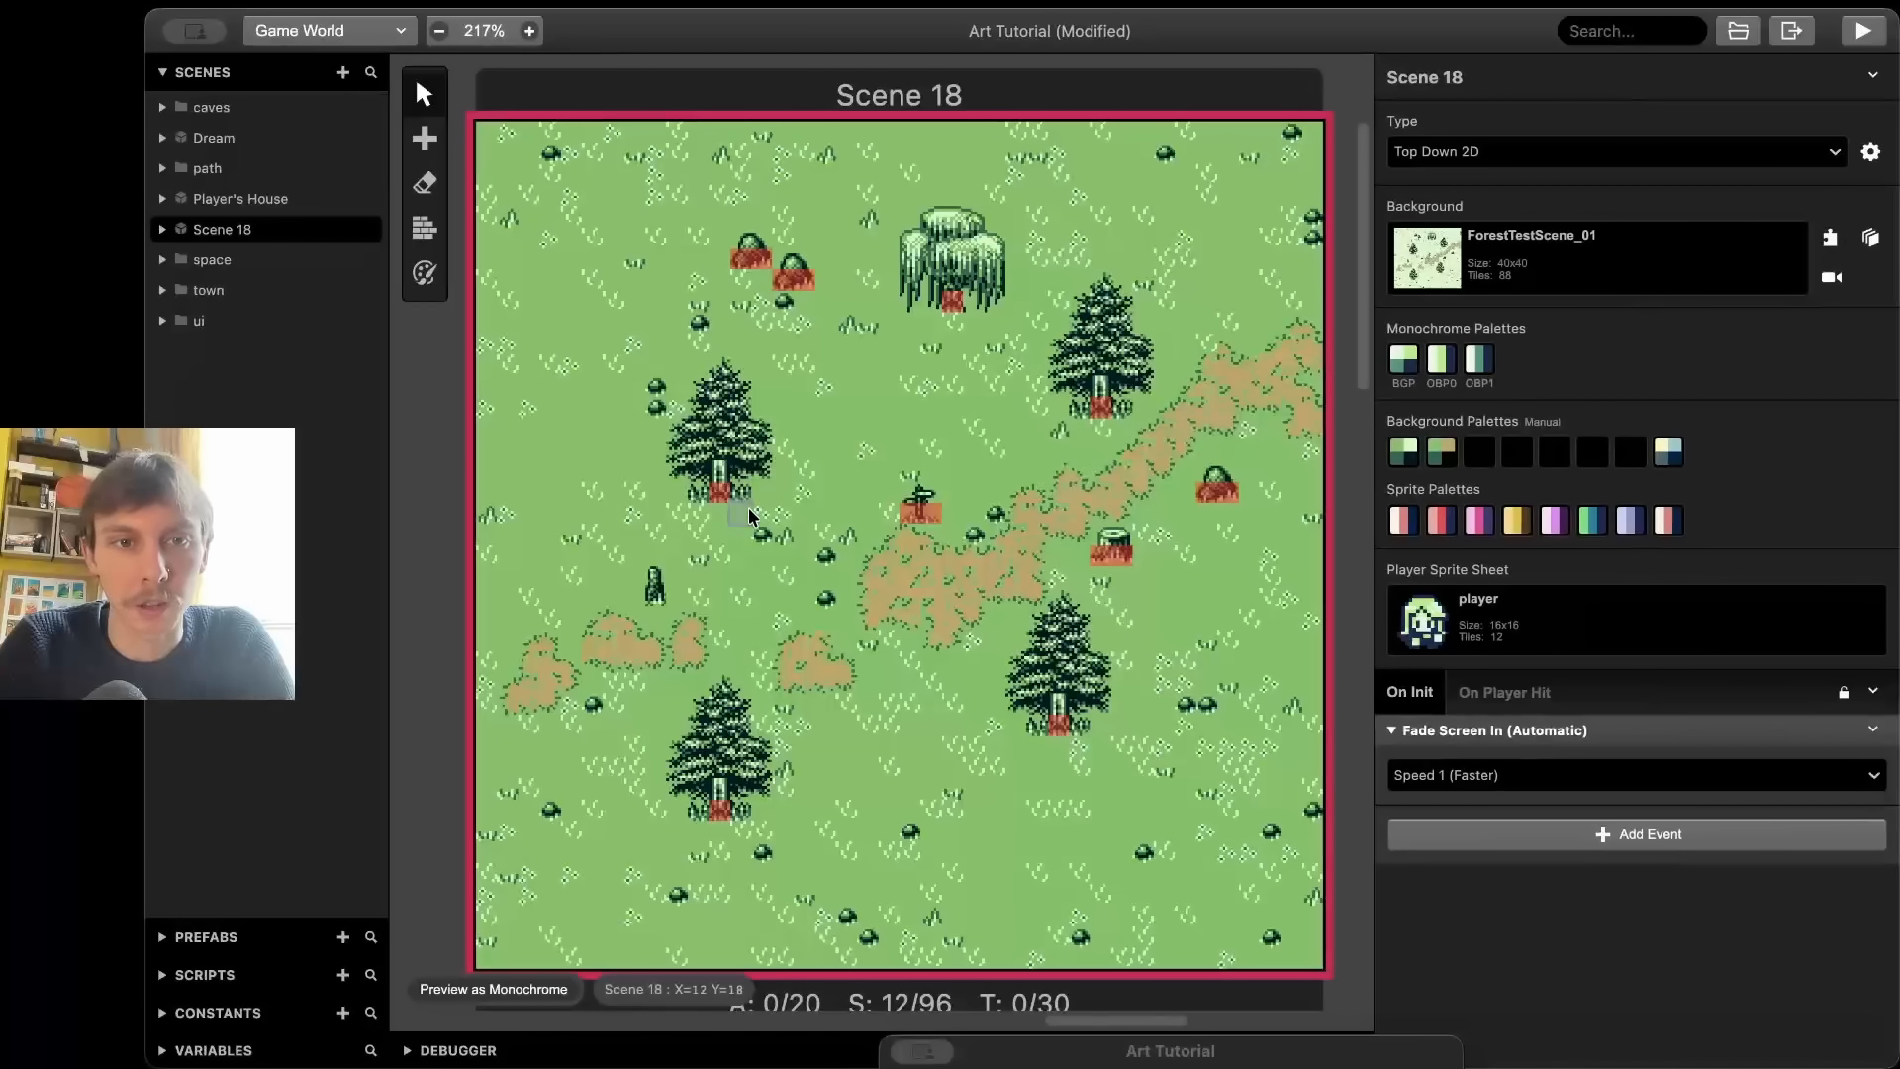
scroll(749, 514, down, 1)
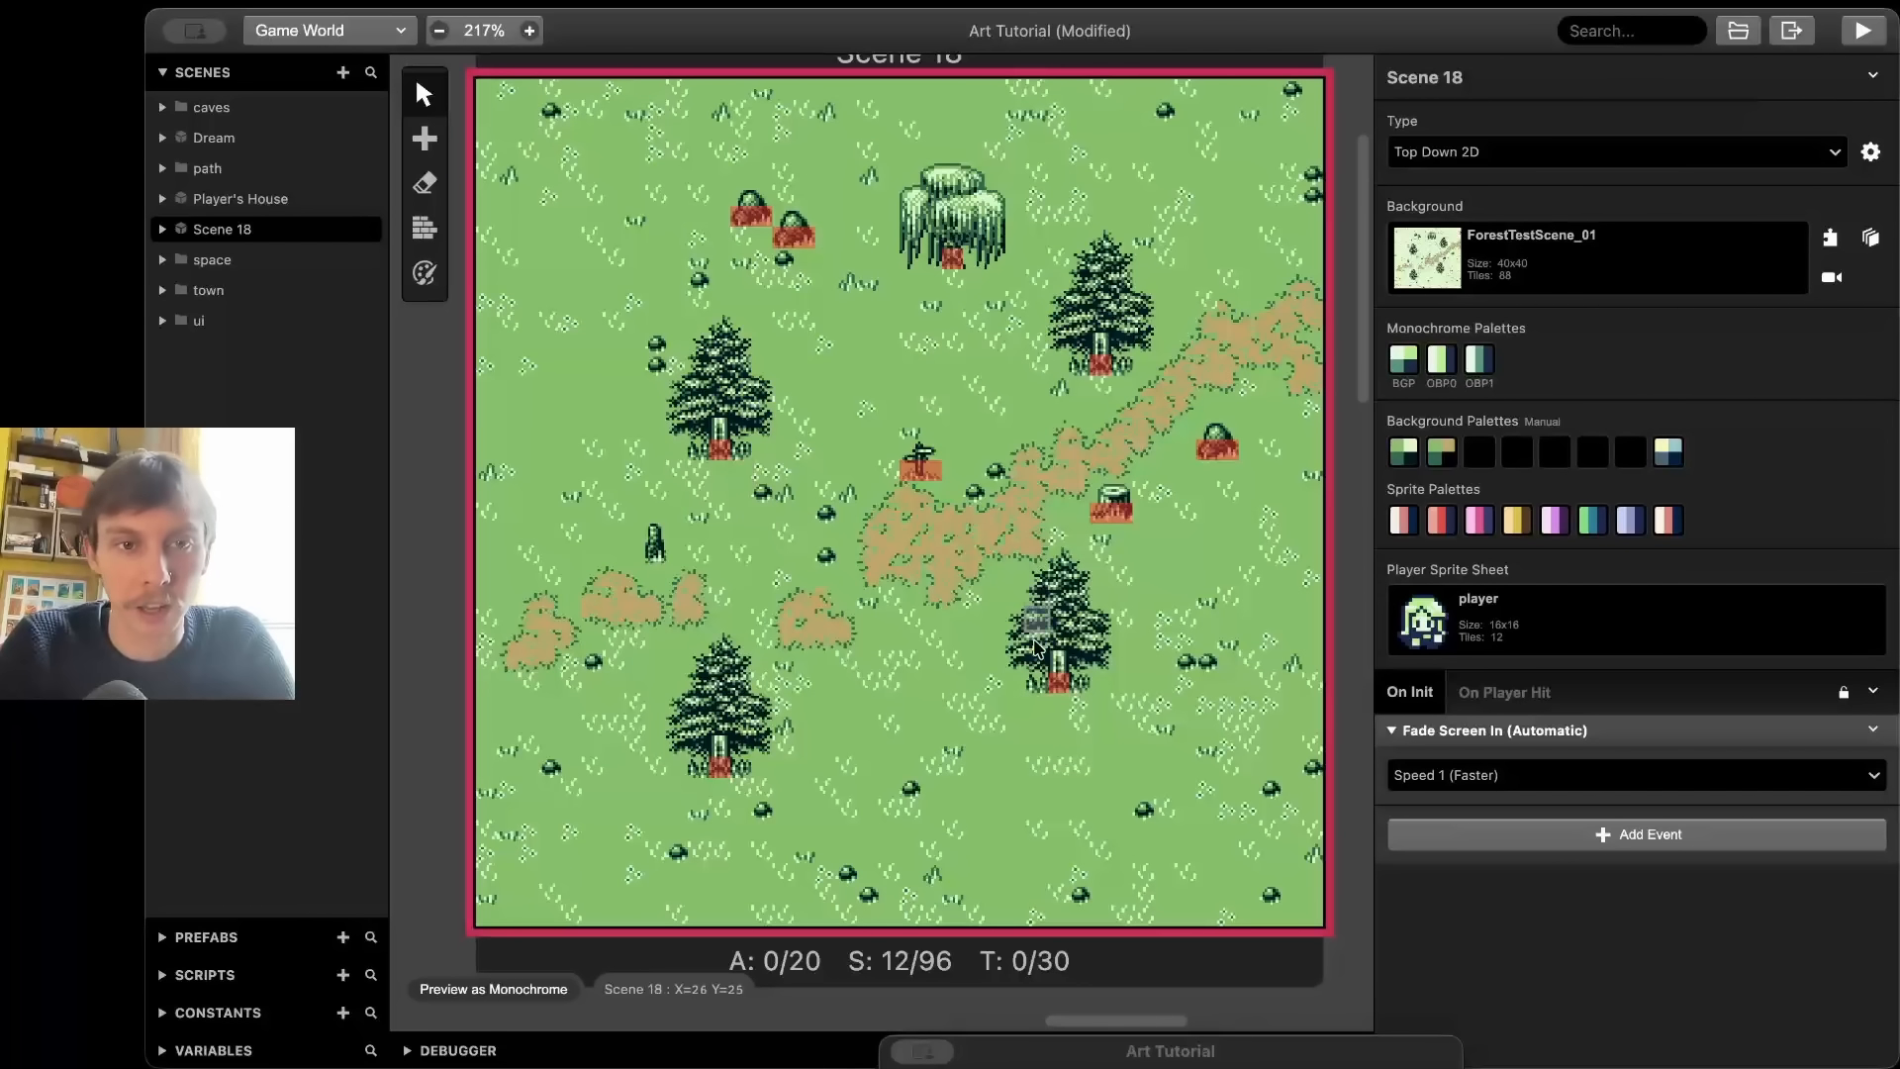
scroll(985, 683, up, 1)
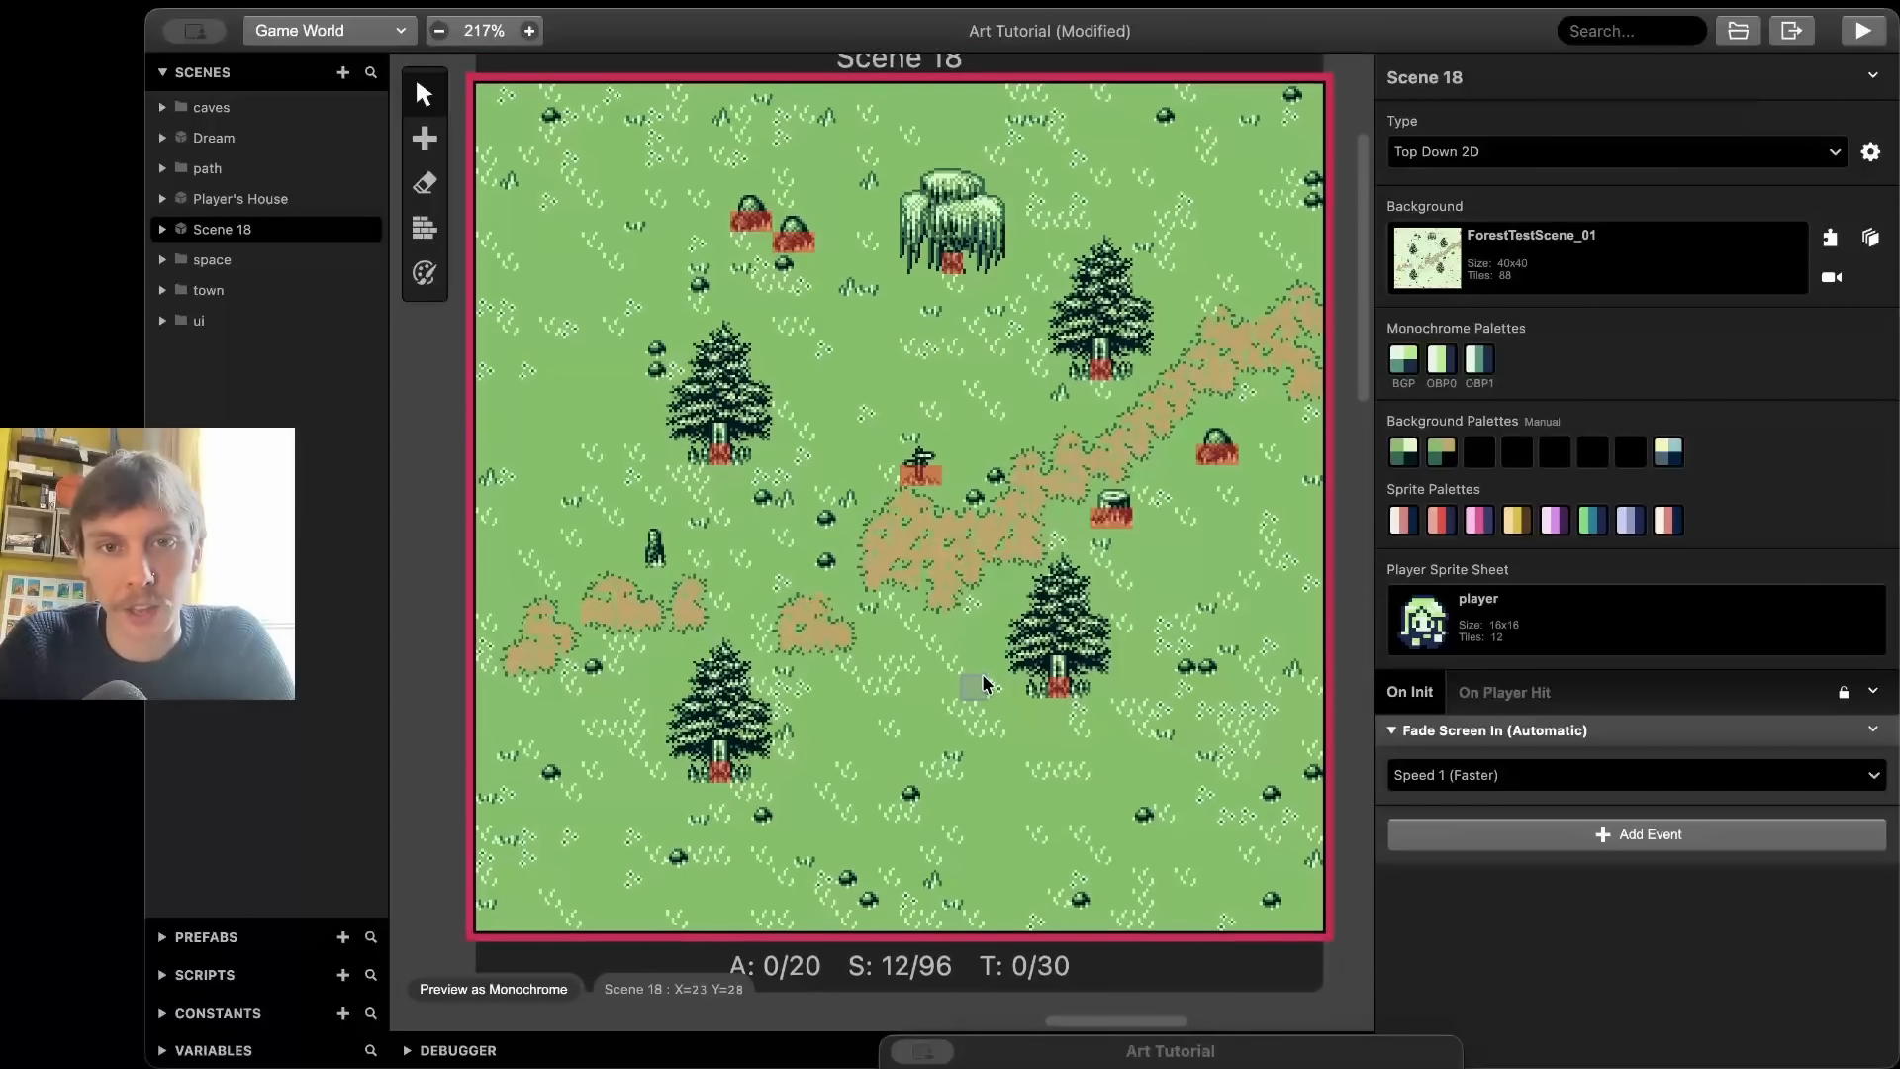
scroll(948, 606, up, 5)
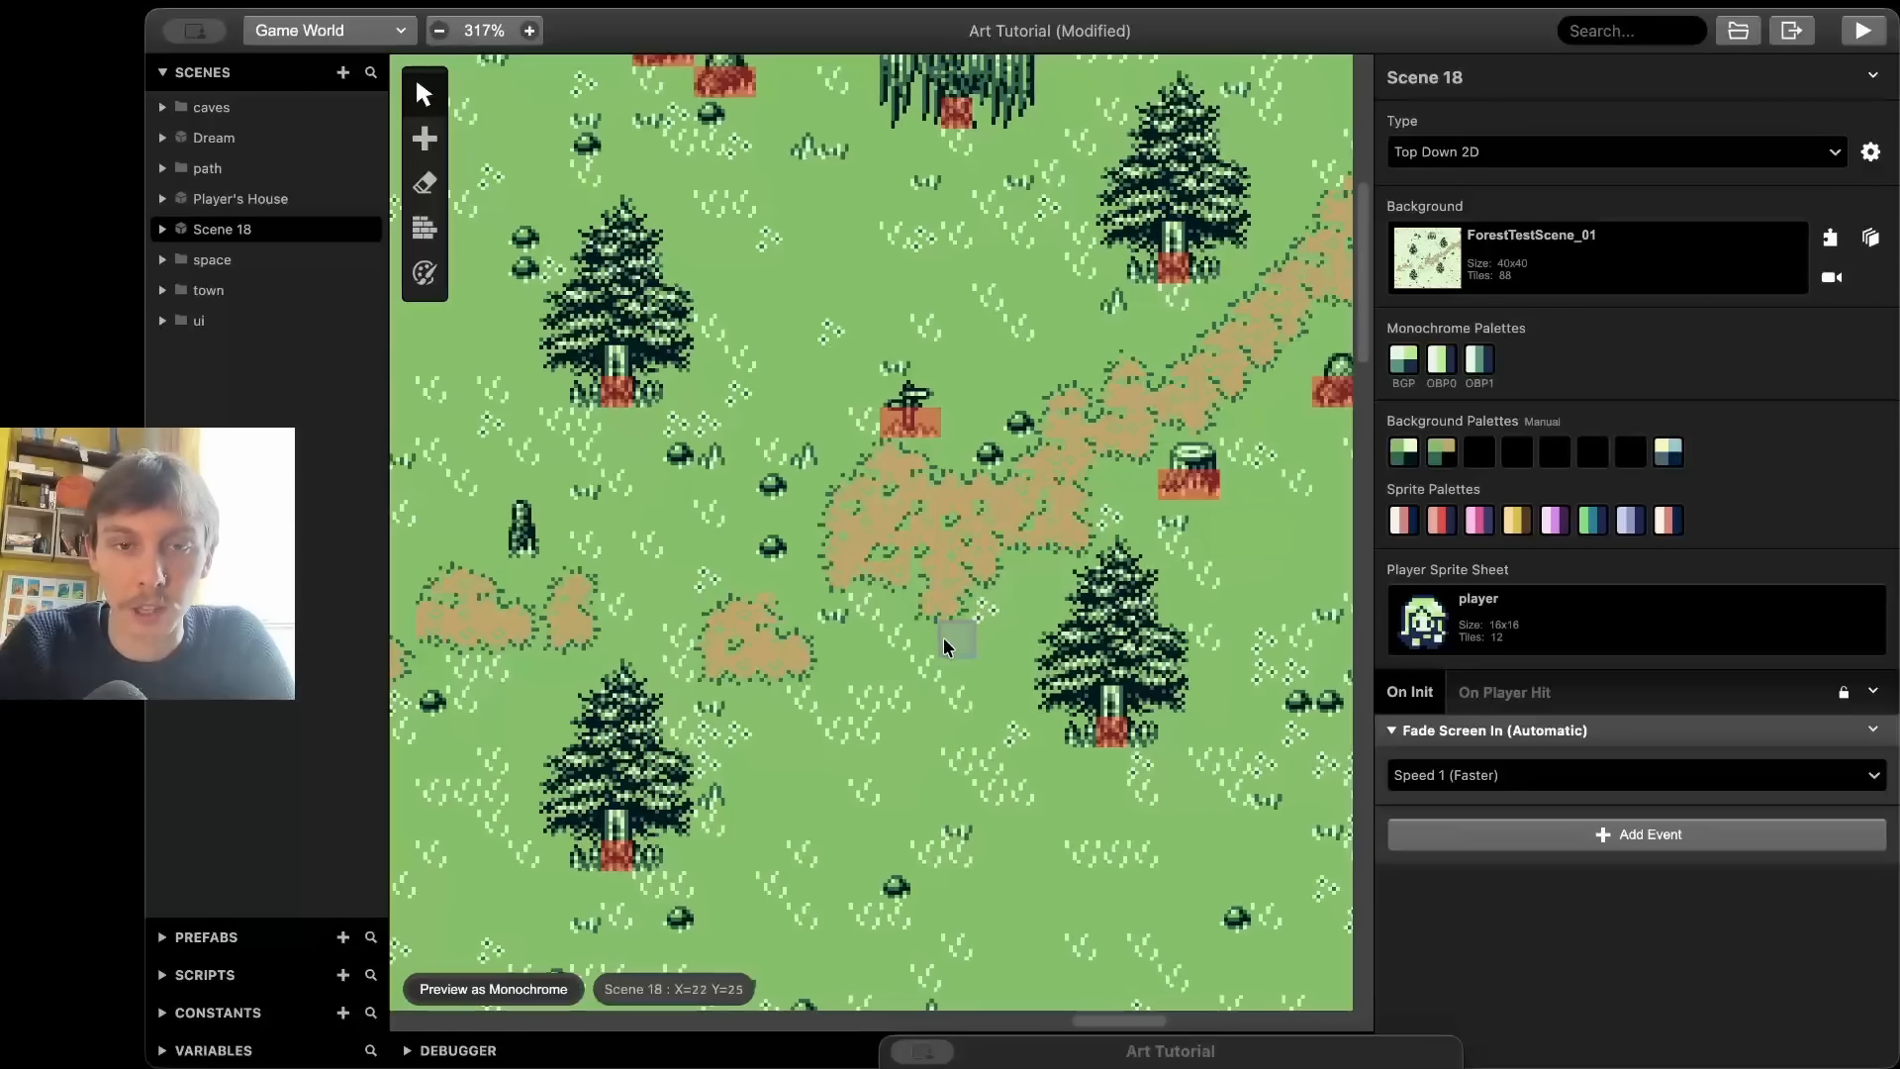
scroll(942, 643, down, 1)
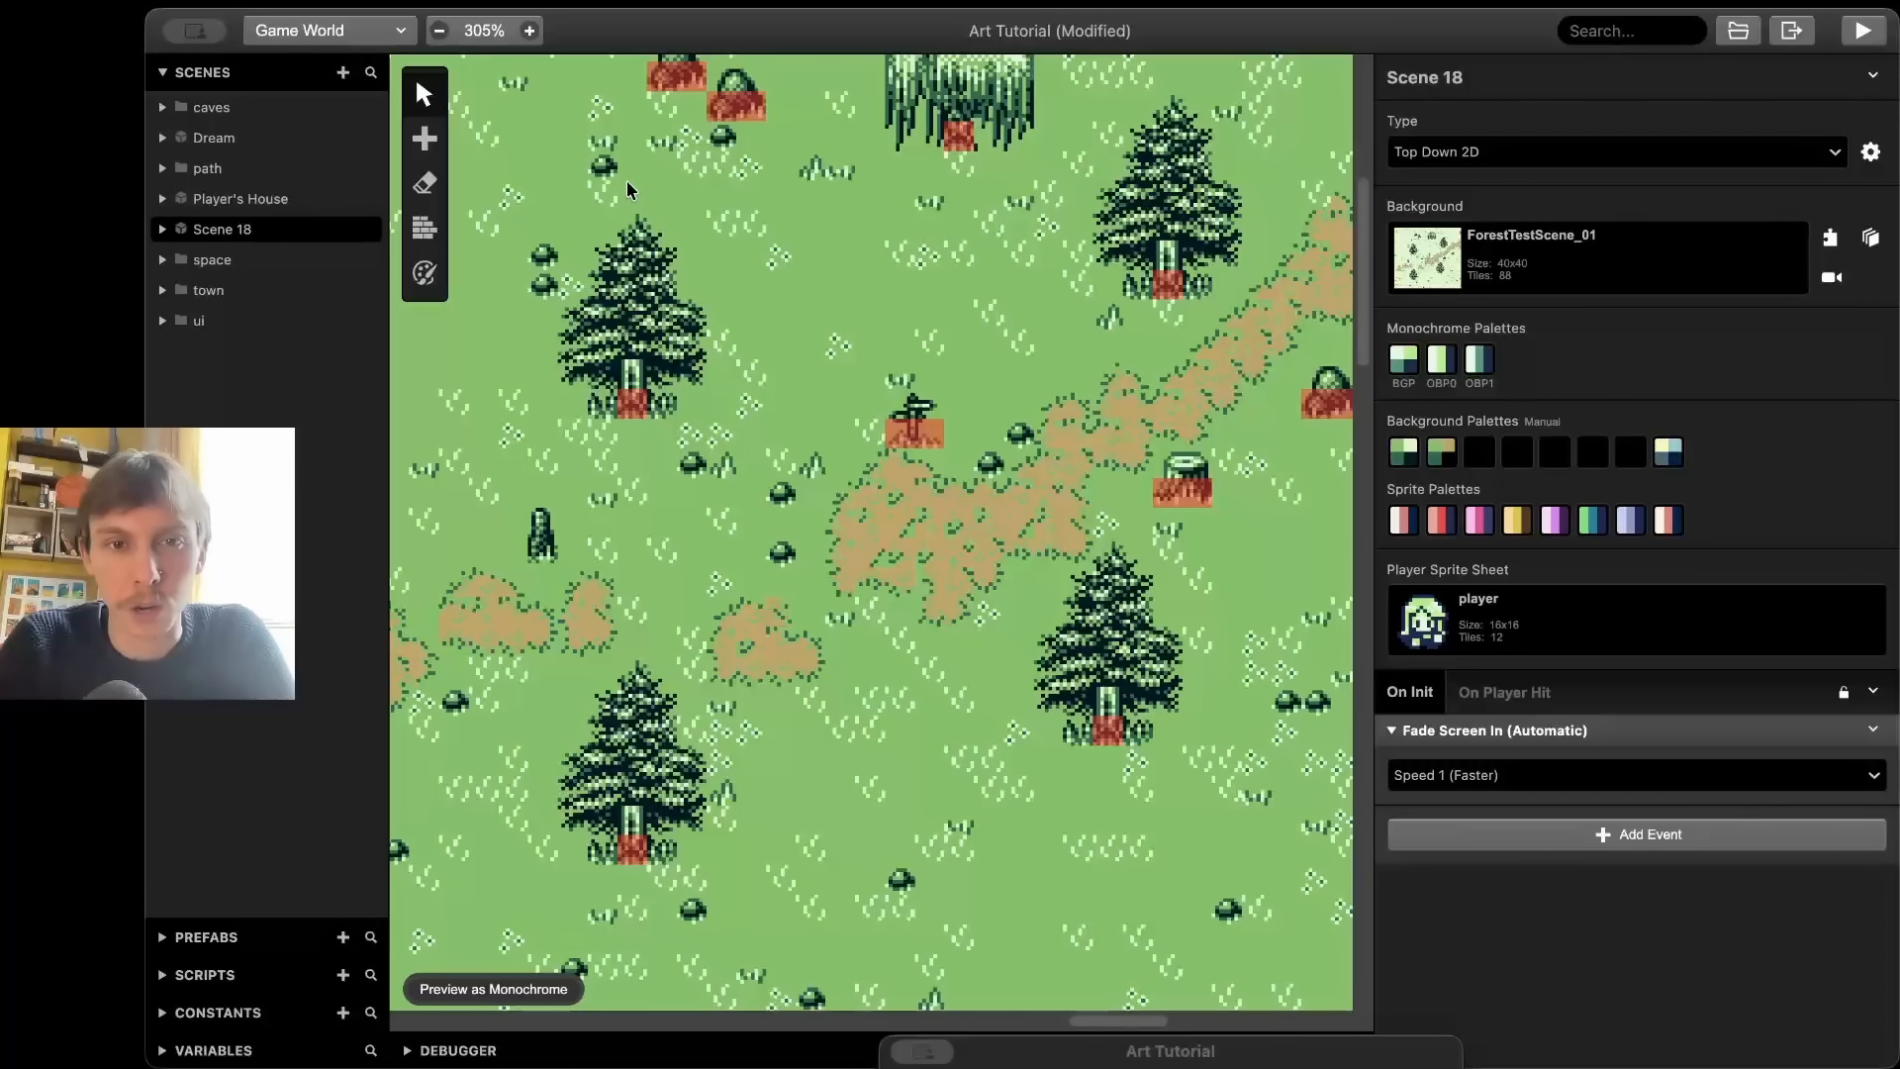
- Change the second colour of ForestTestScene_01 Palette 1 to dark brown #685020, with saturation 71 and brightness 41, and return to the game world
key(super+6)
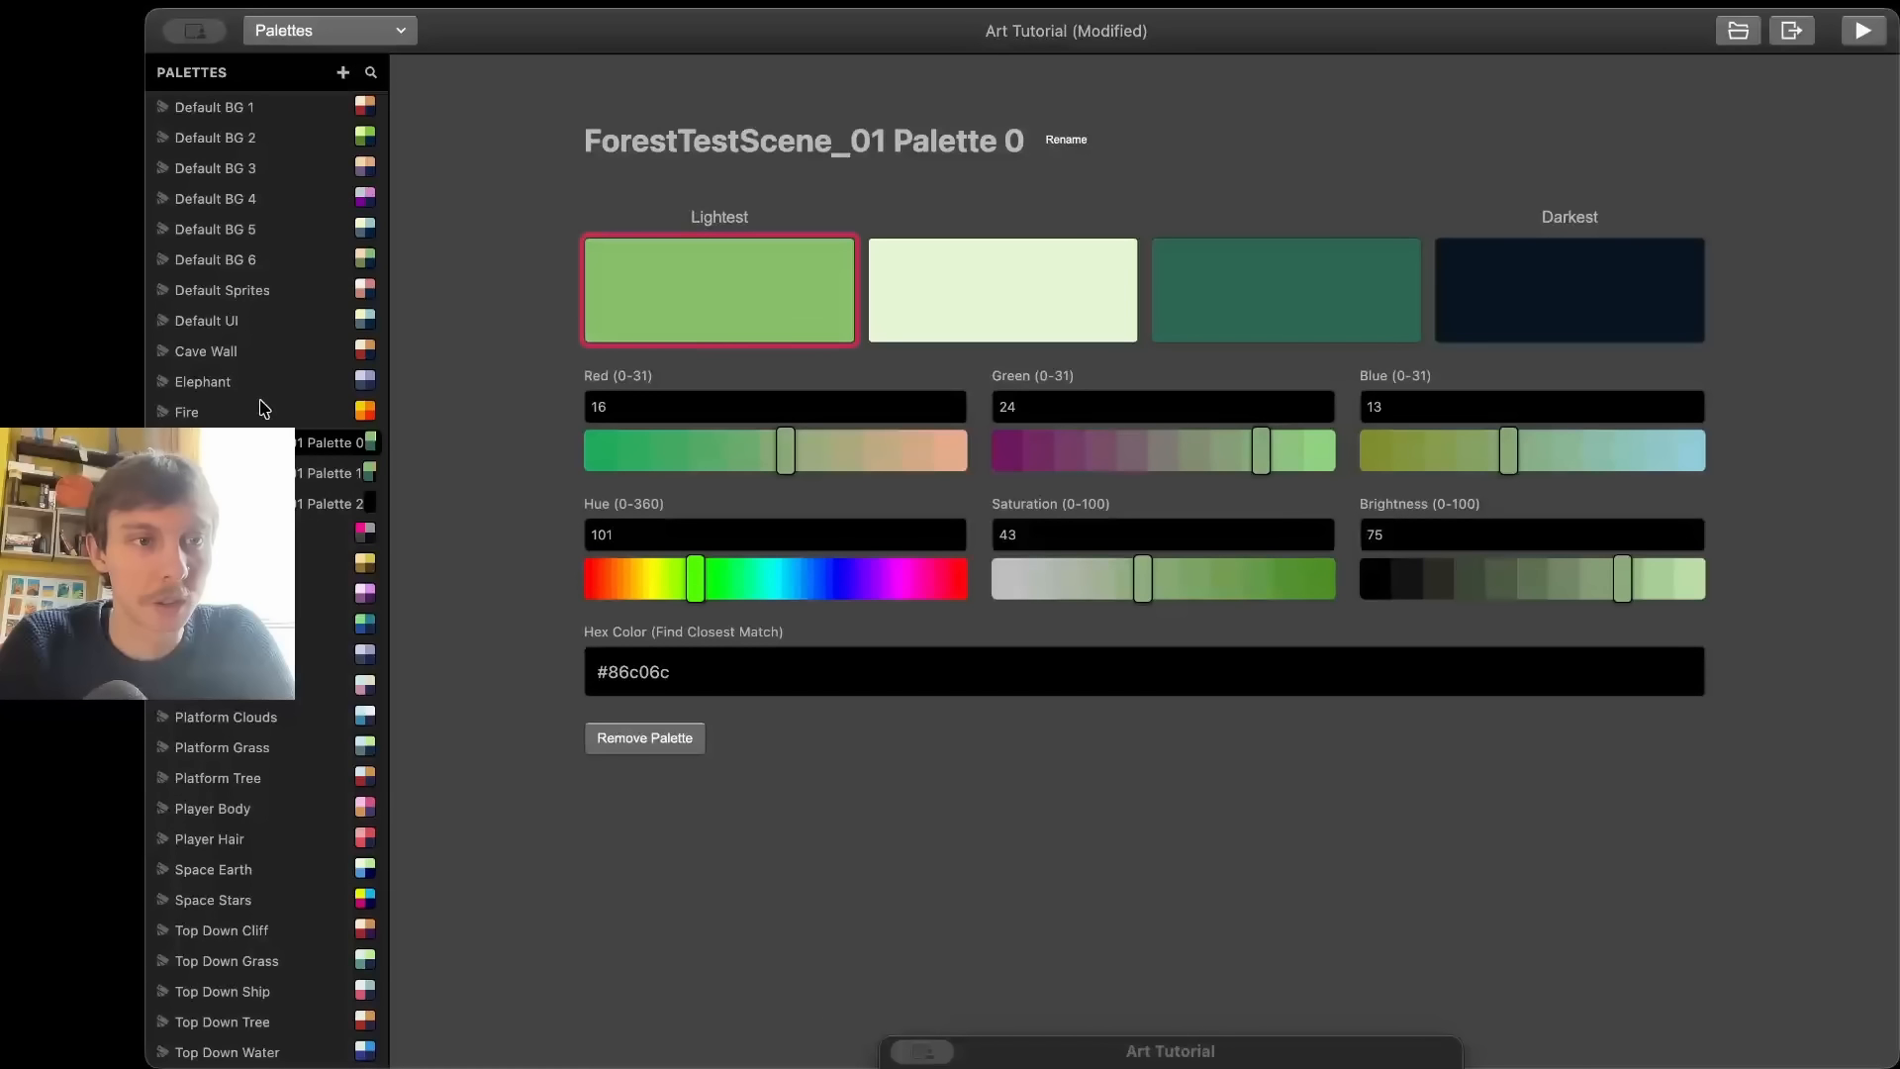
key(Down)
click(906, 259)
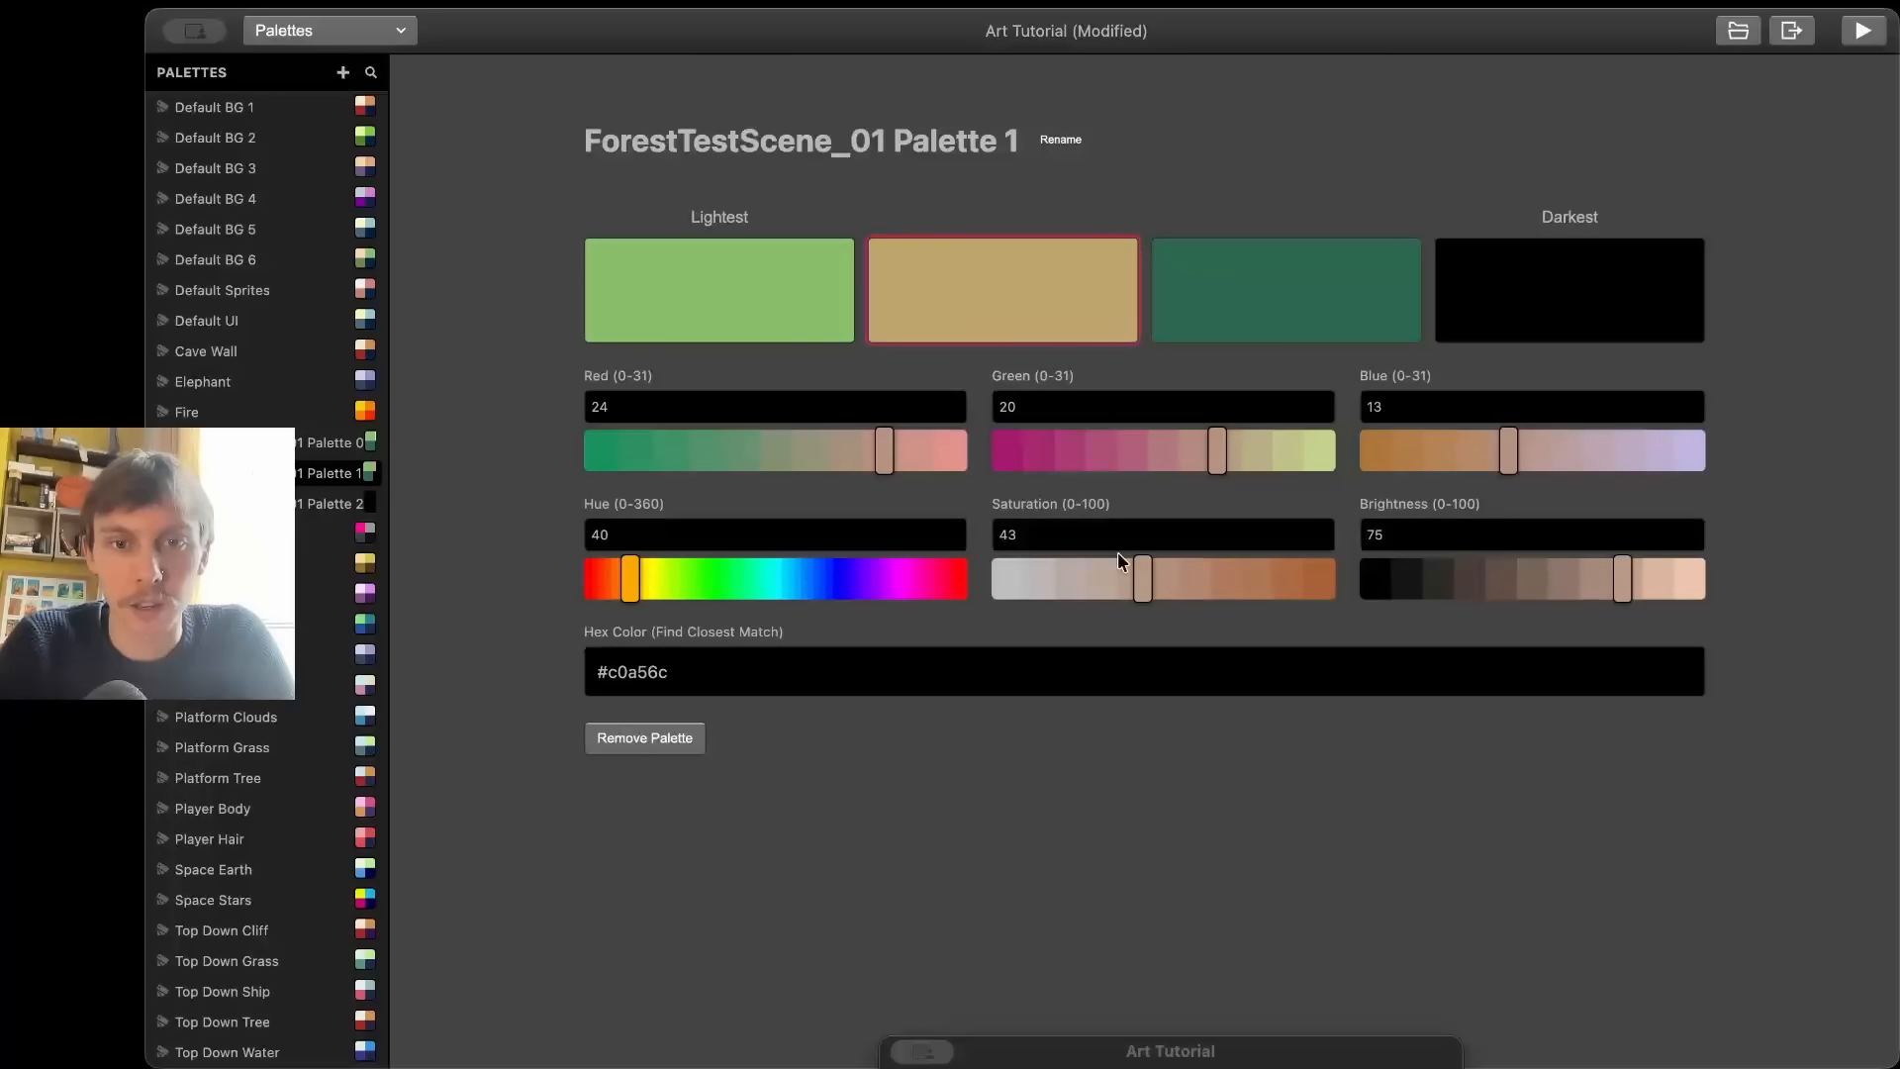
drag(1251, 581, 1328, 589)
drag(1492, 574, 1492, 577)
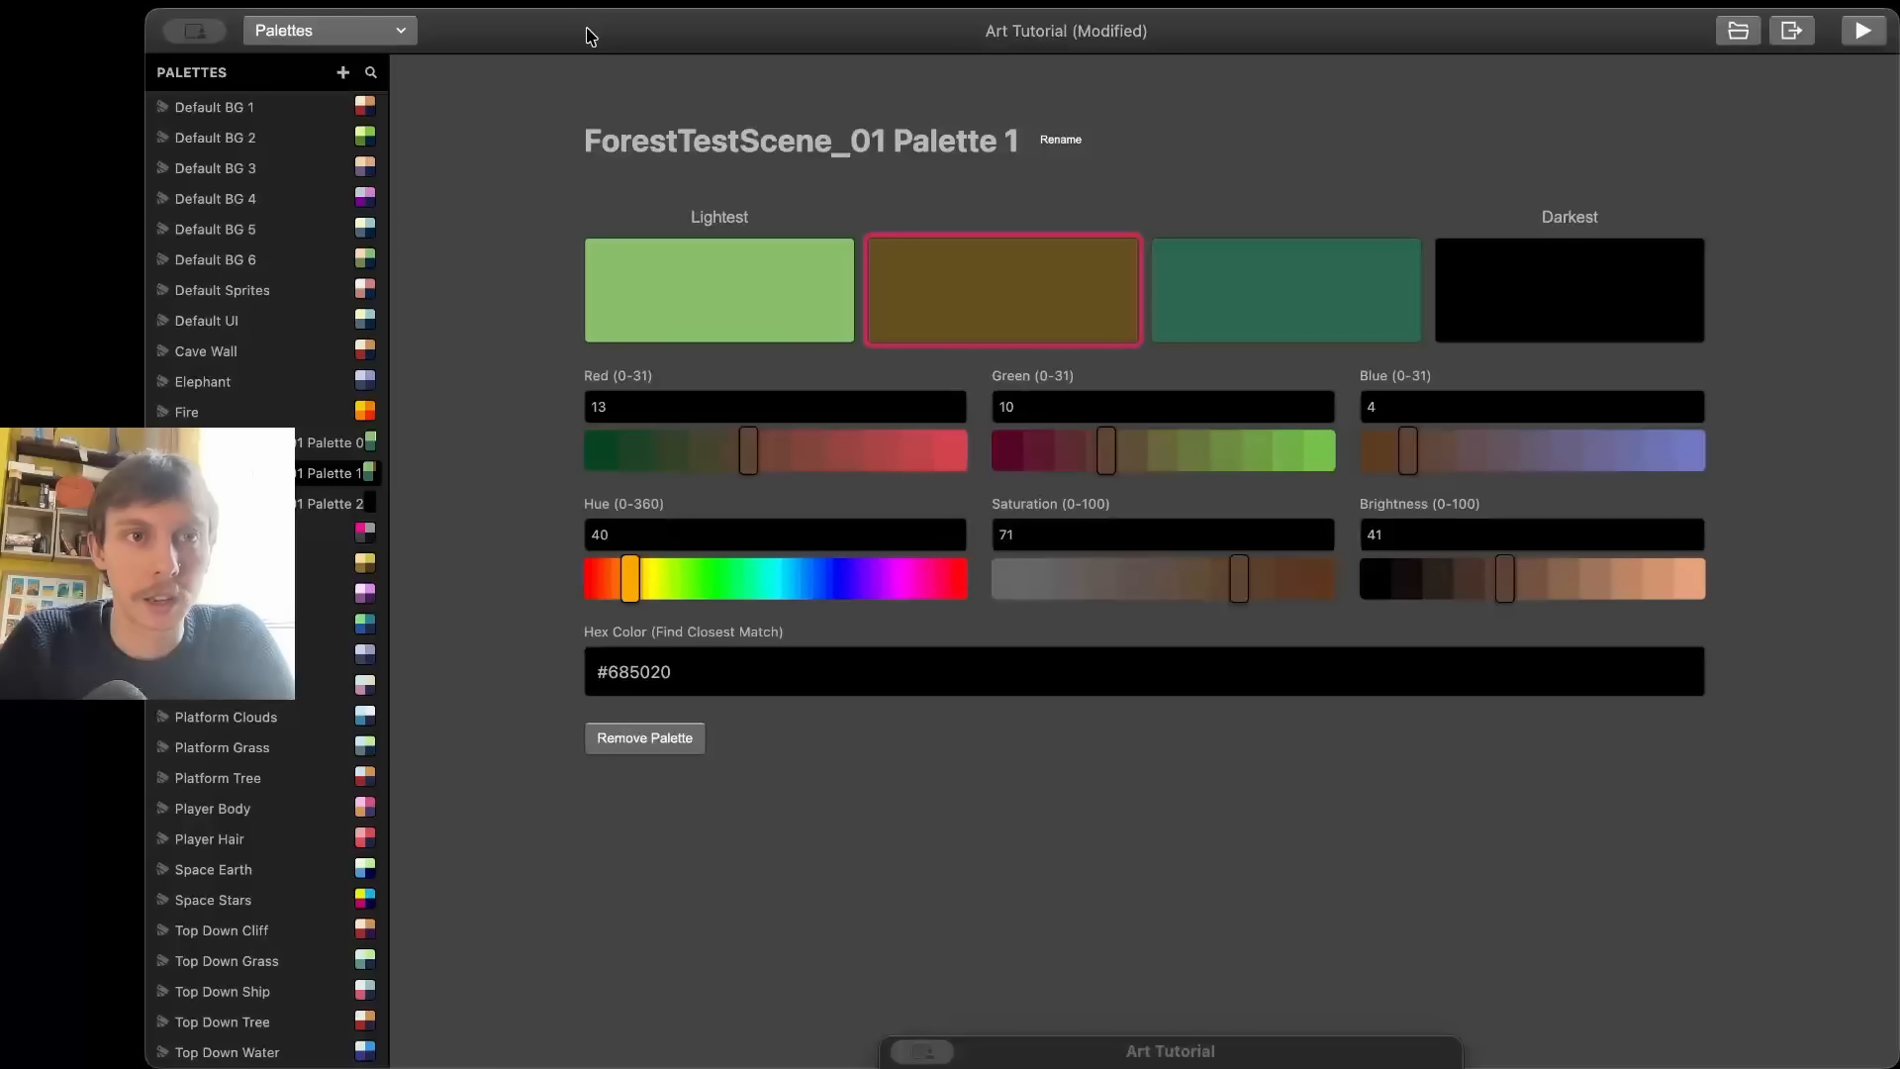
key(super+1)
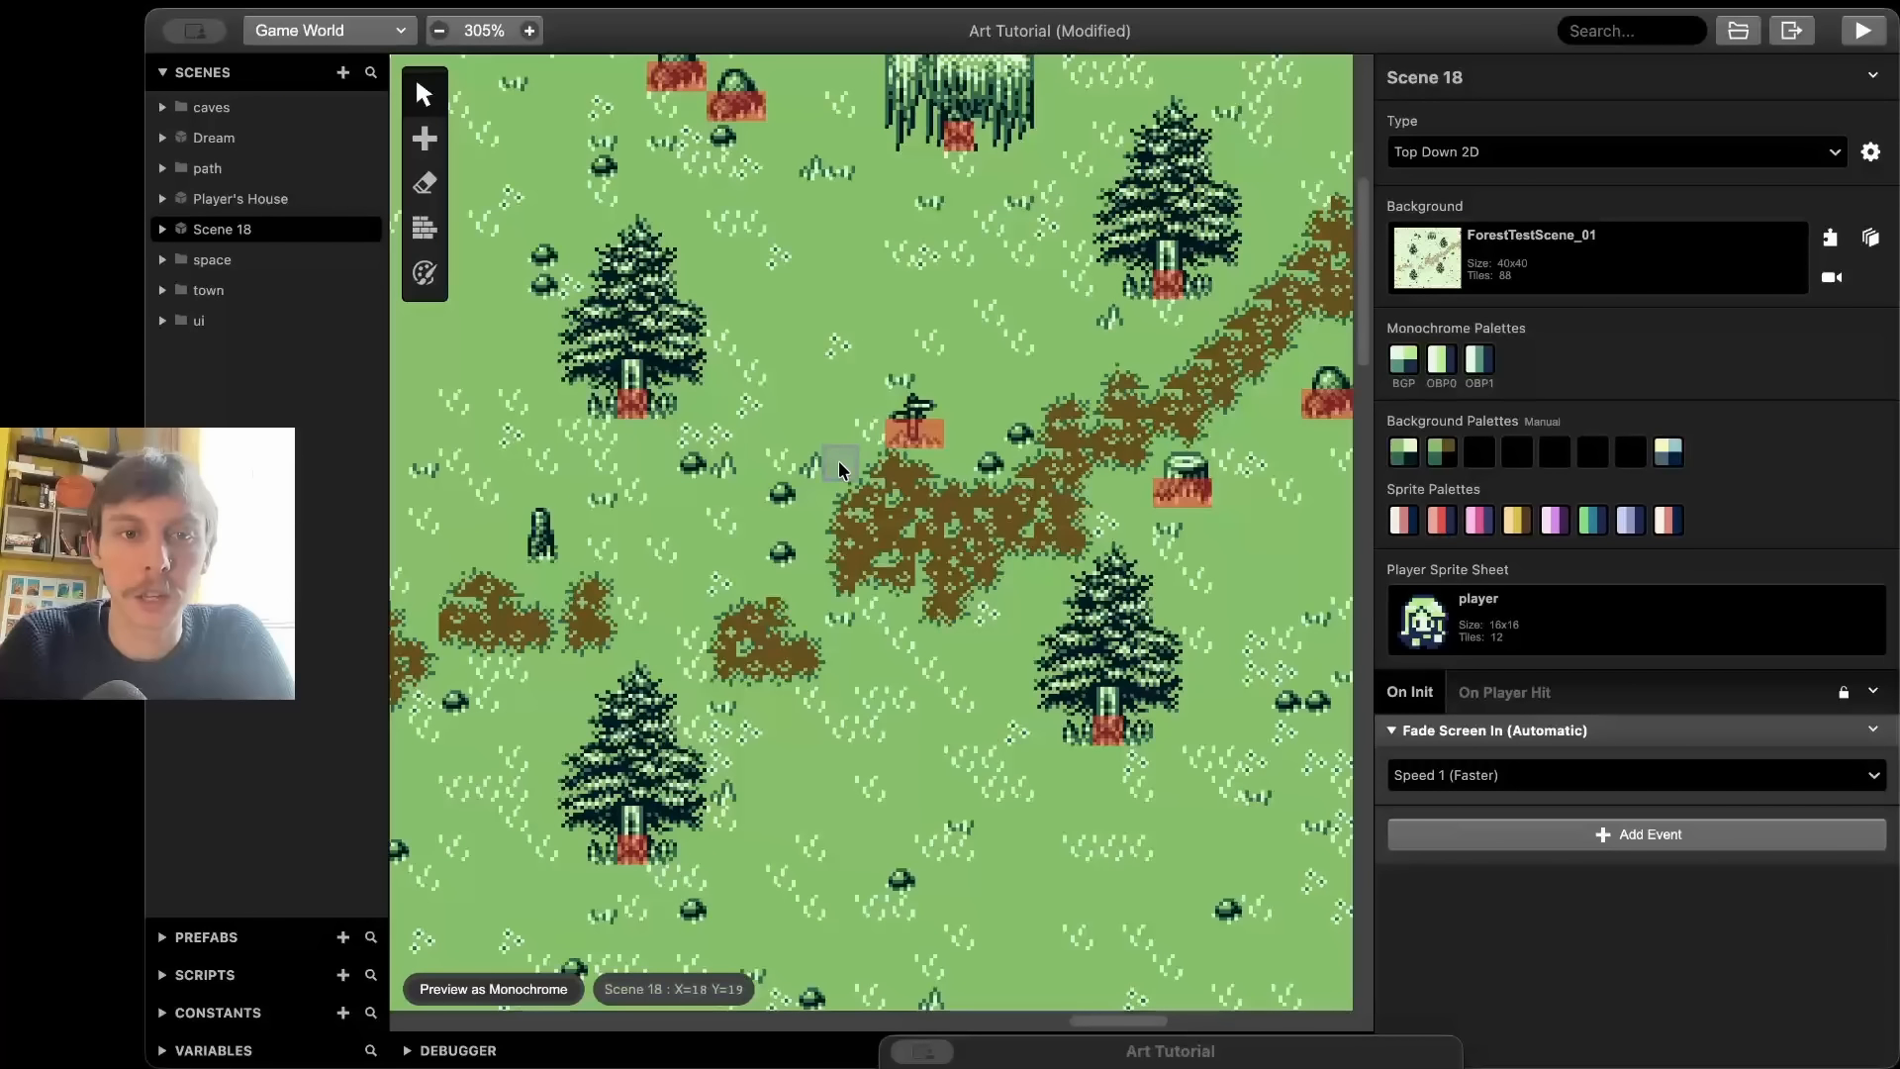
- Build and play the game starting at Scene 18 using Run From Here
scroll(839, 460, down, 5)
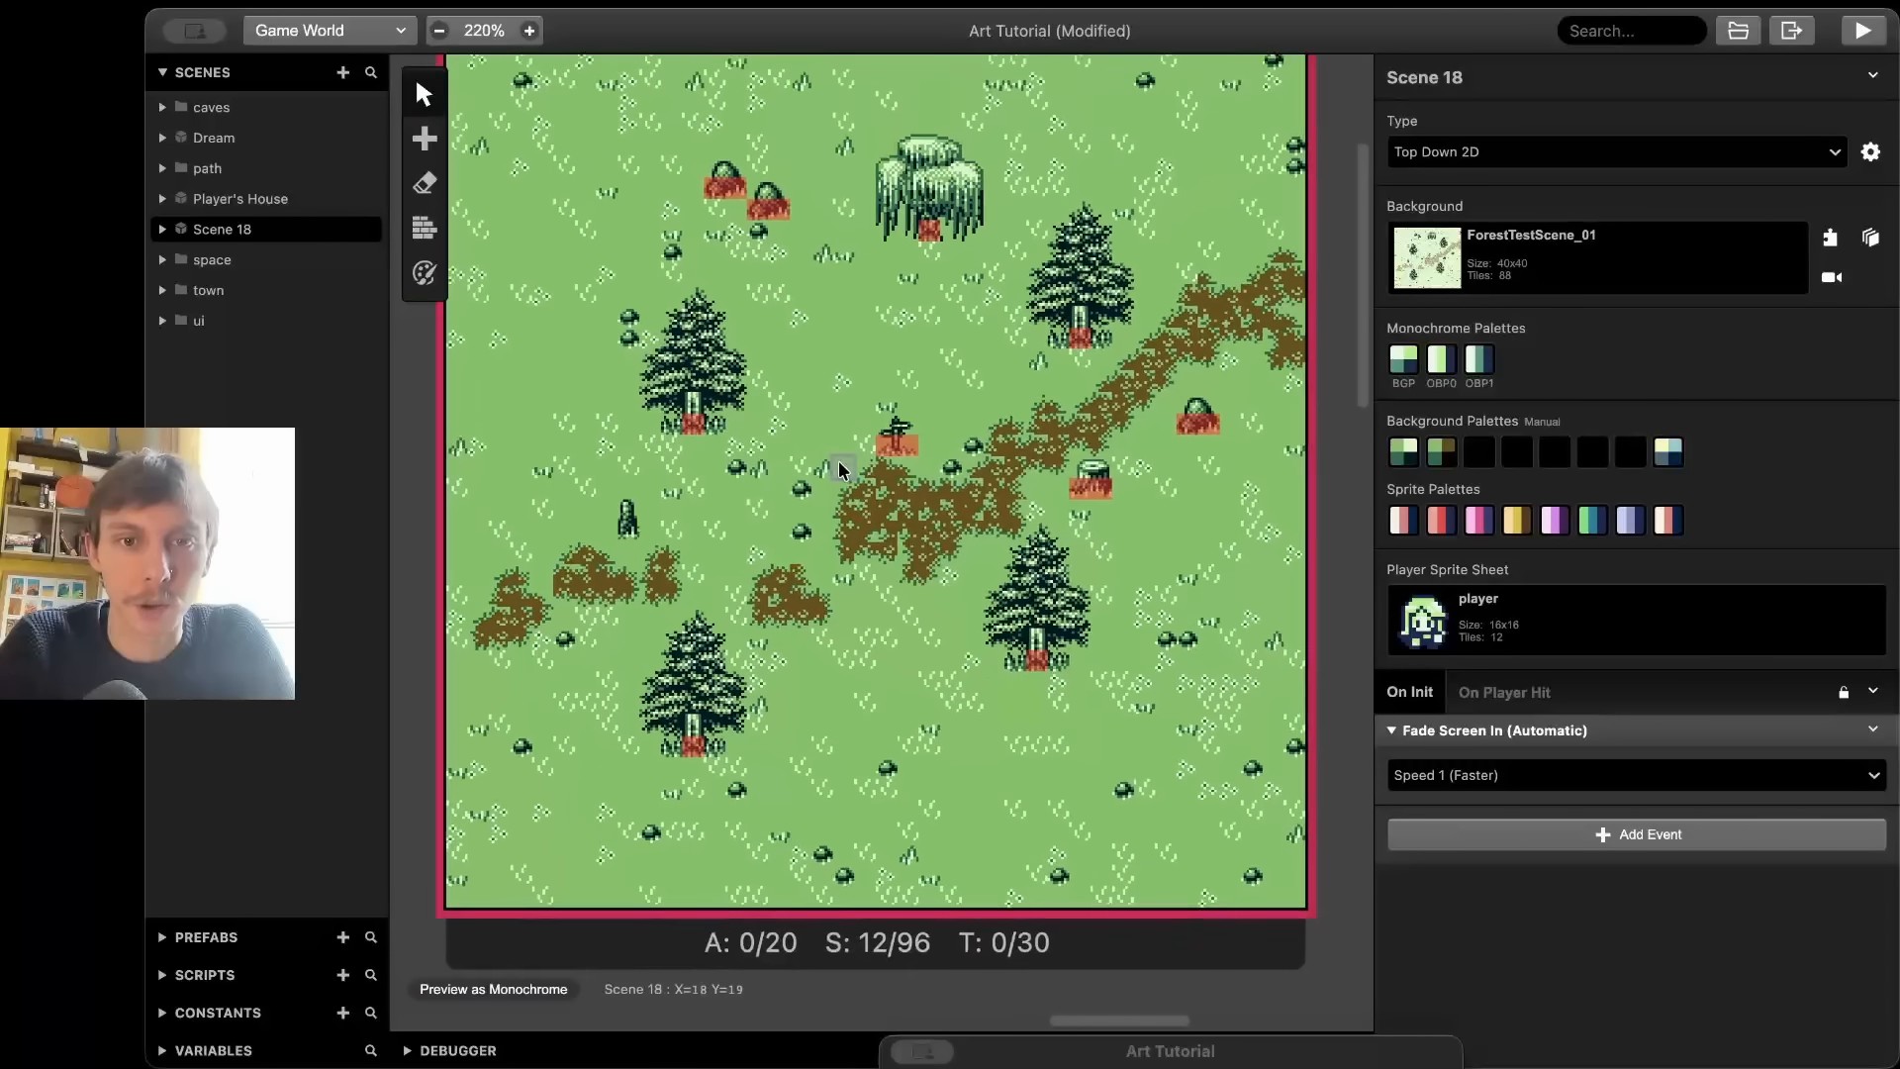
scroll(840, 460, down, 1)
click(1327, 564)
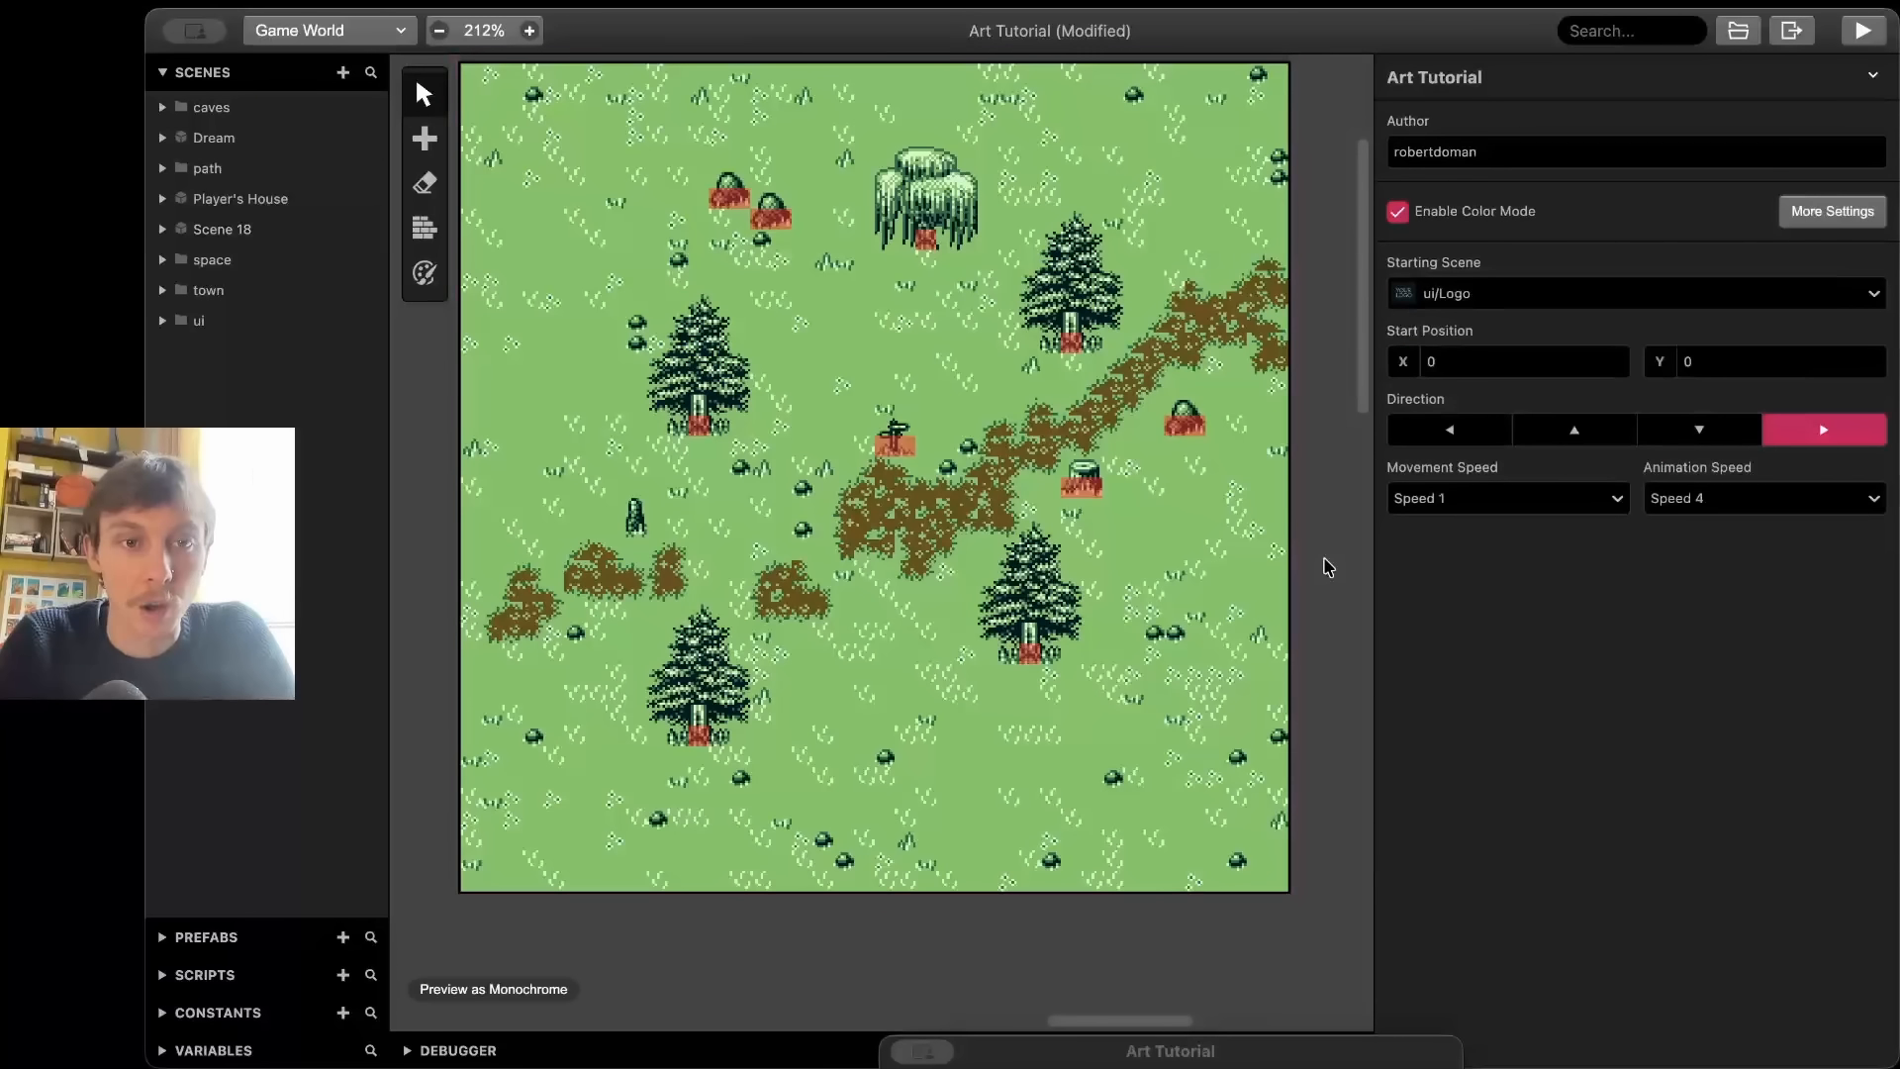
click(1115, 356)
right_click(901, 324)
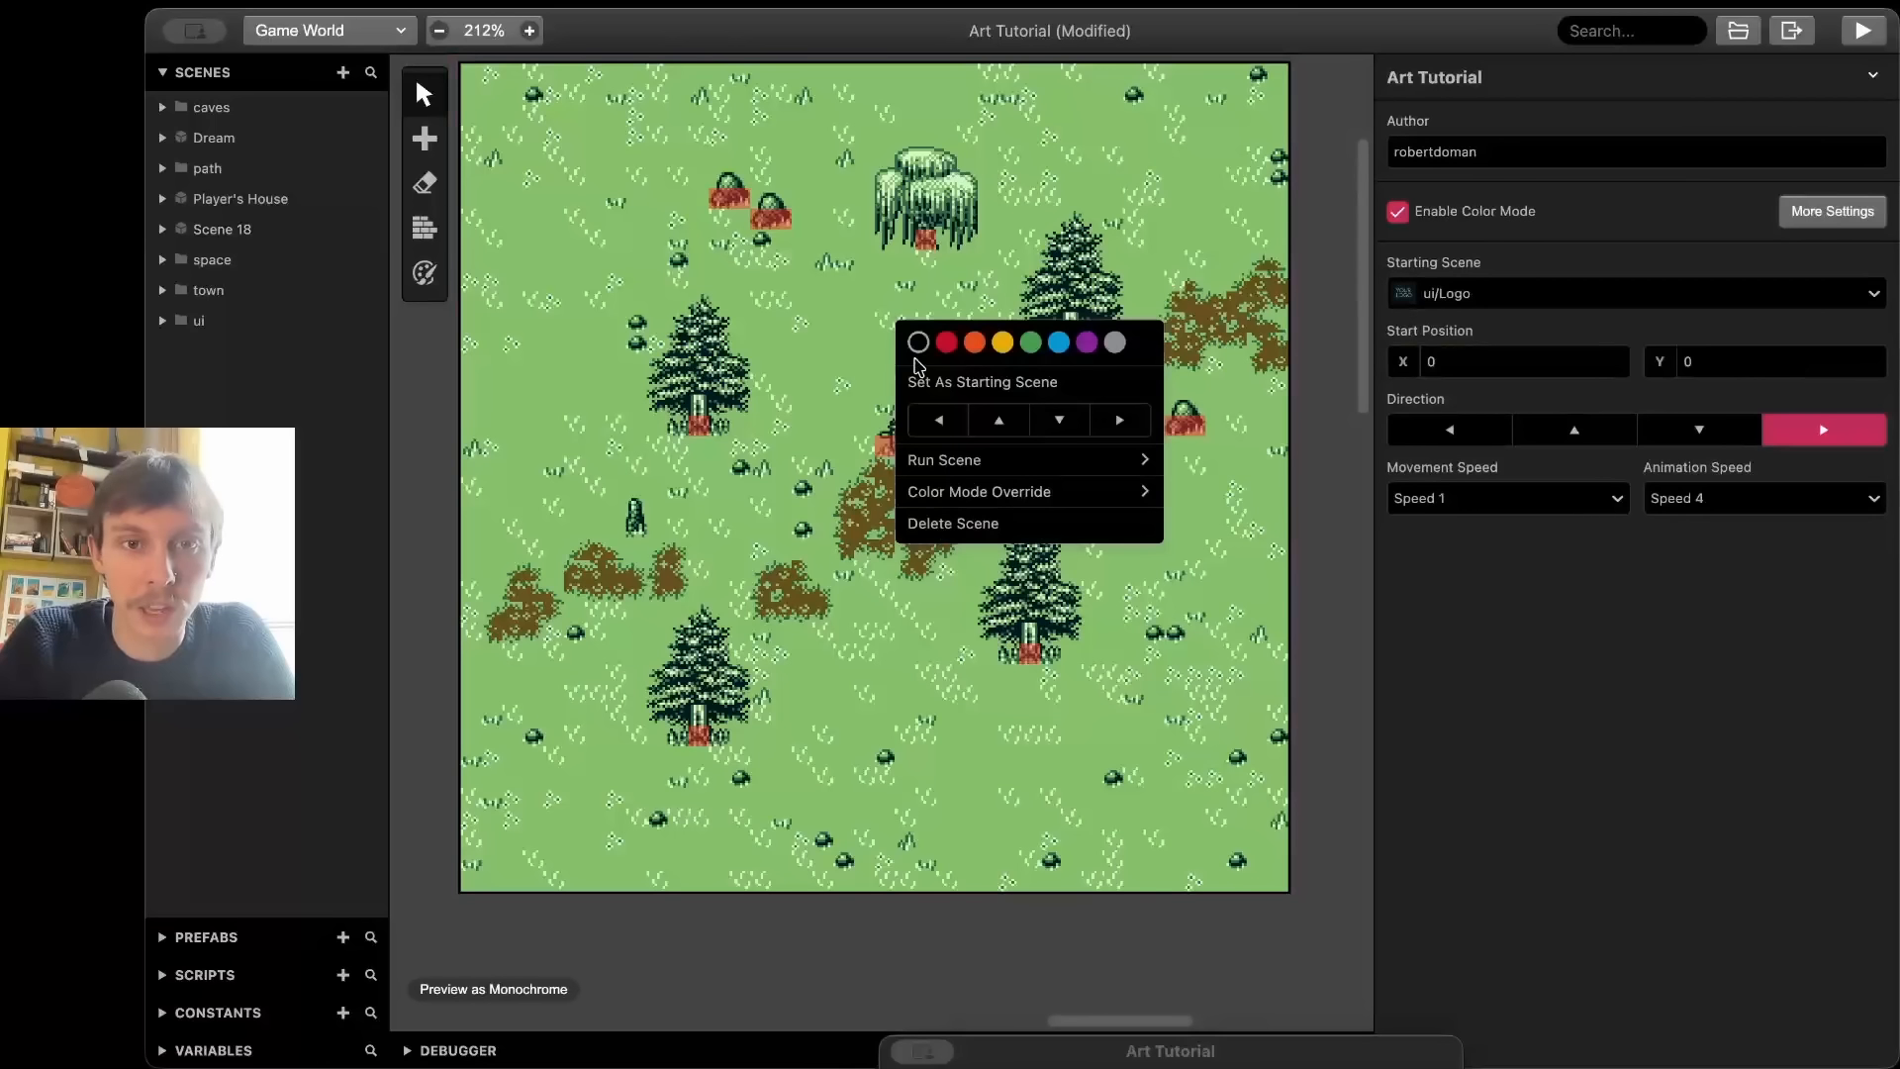
mouse_move(1009, 463)
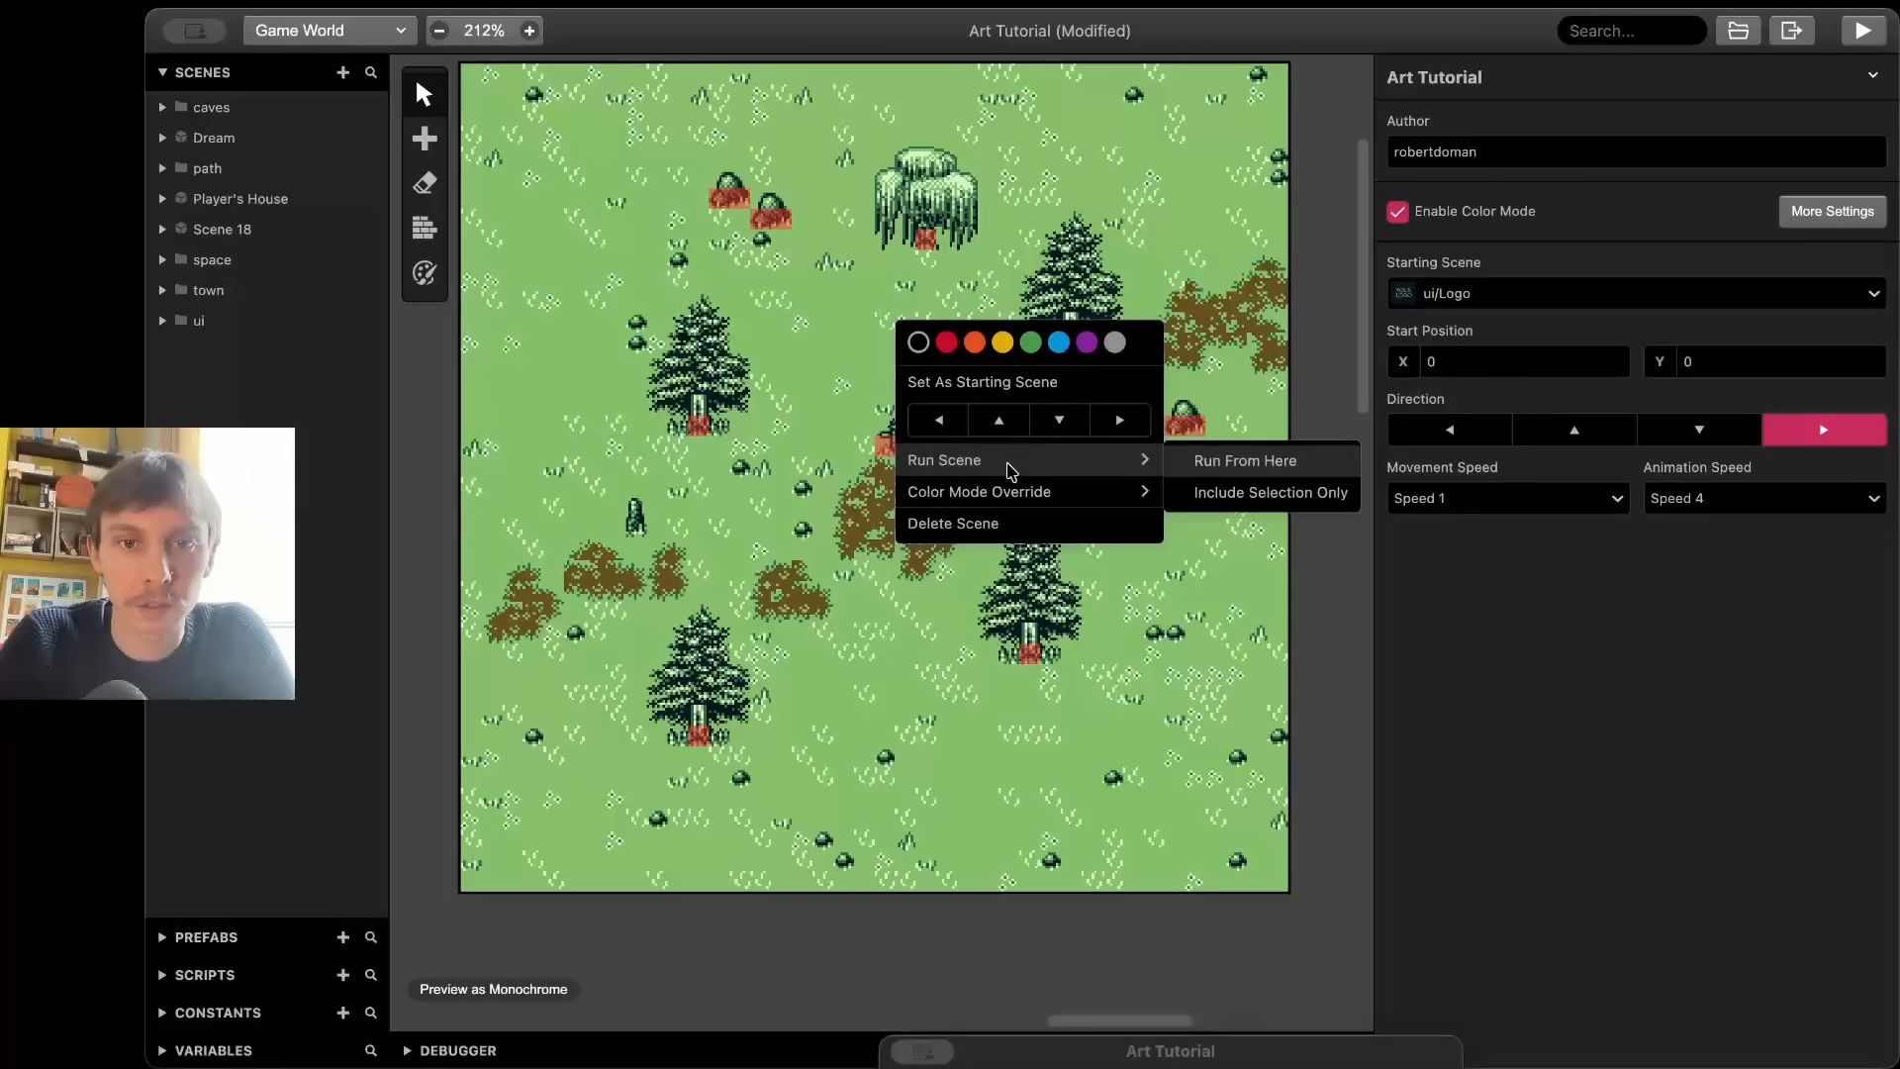
click(1209, 463)
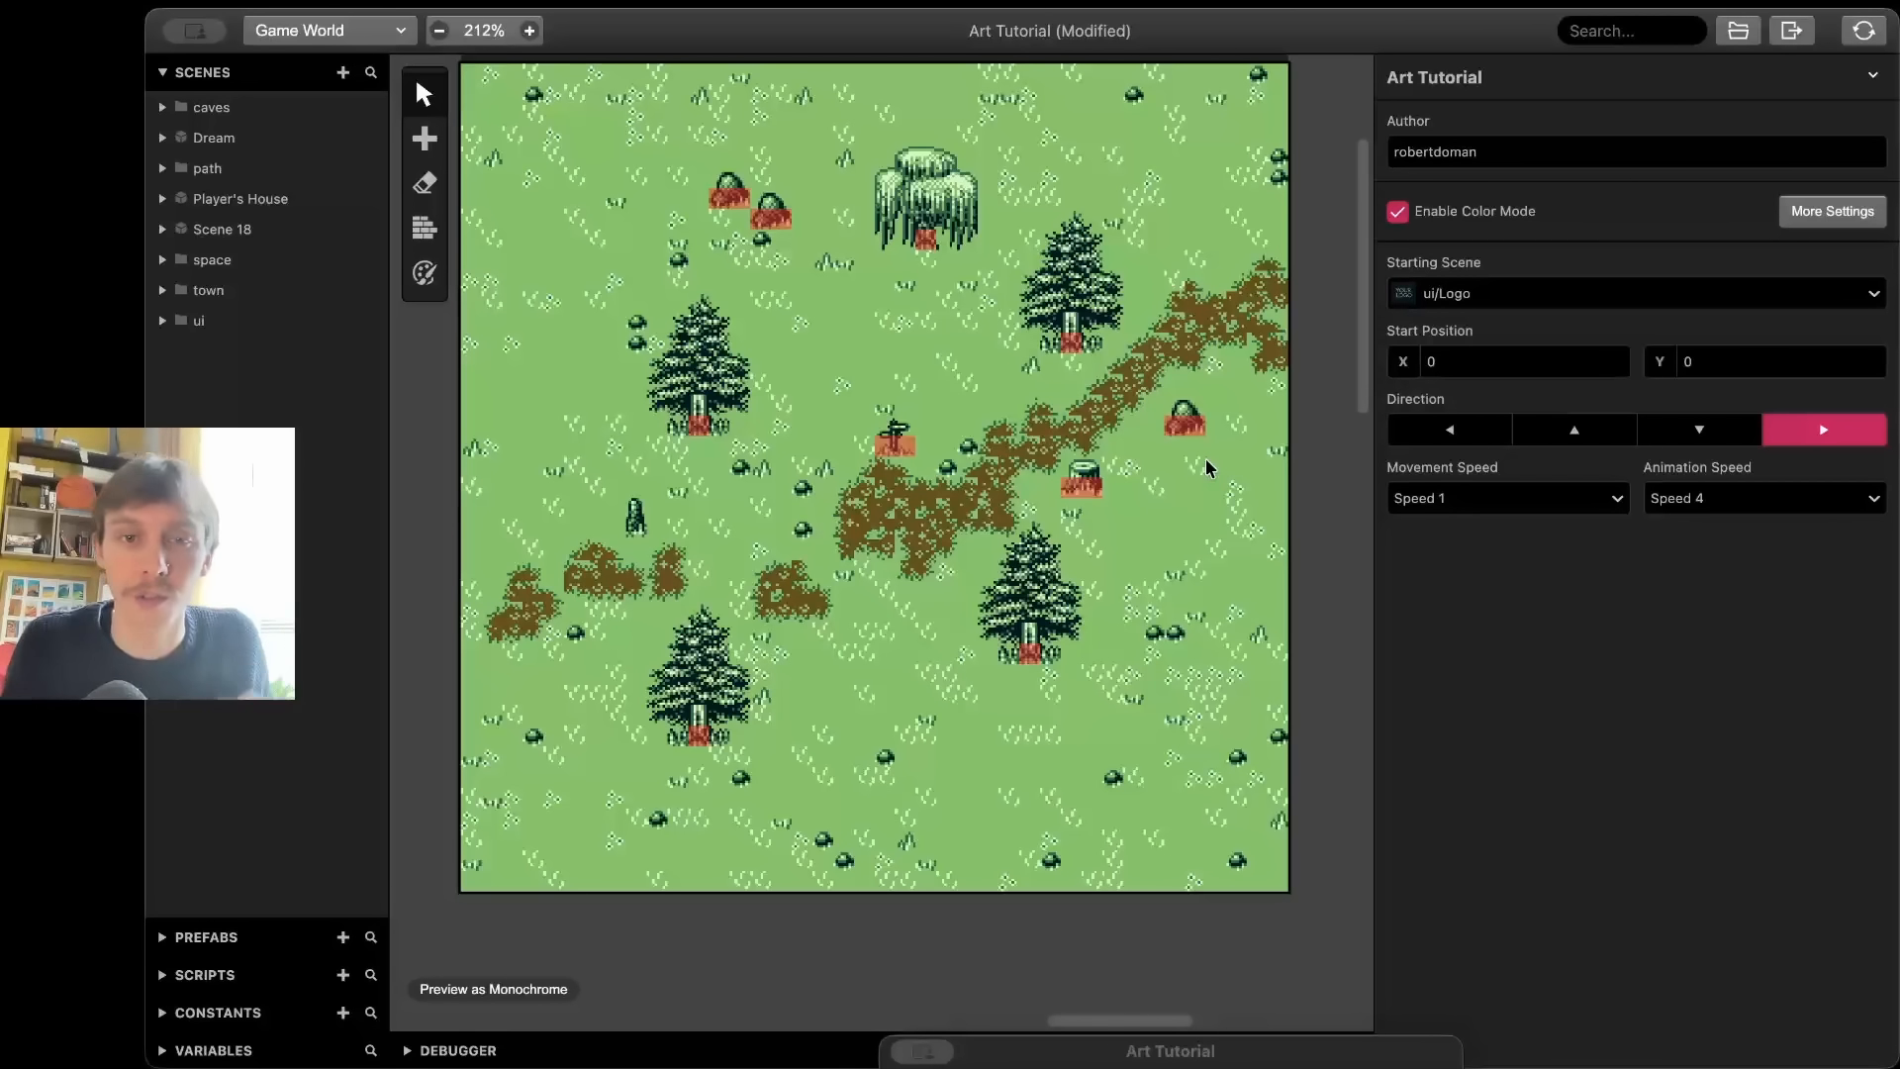
drag(1424, 266, 1362, 284)
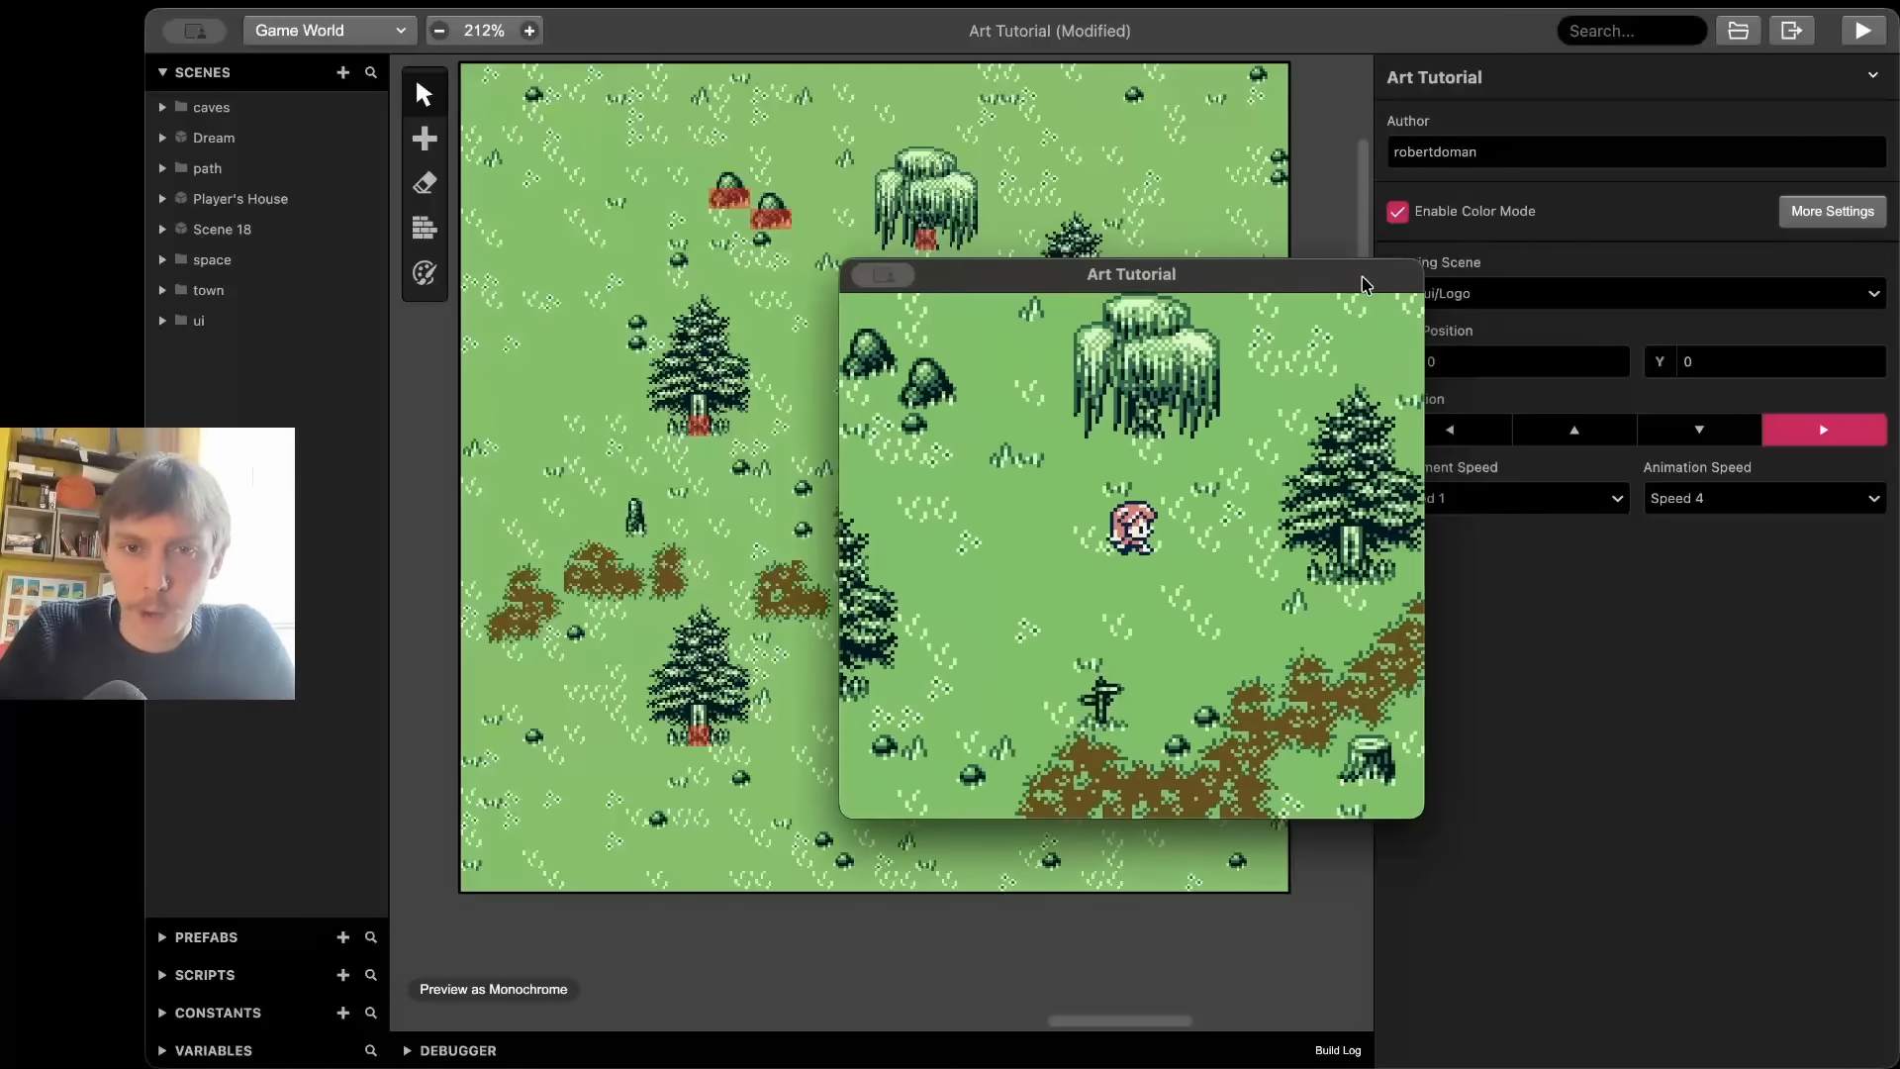
- Walk the player around, behind and beneath the willow tree in the running game to test its priority tiles and trunk collision
key(Up)
key(Left)
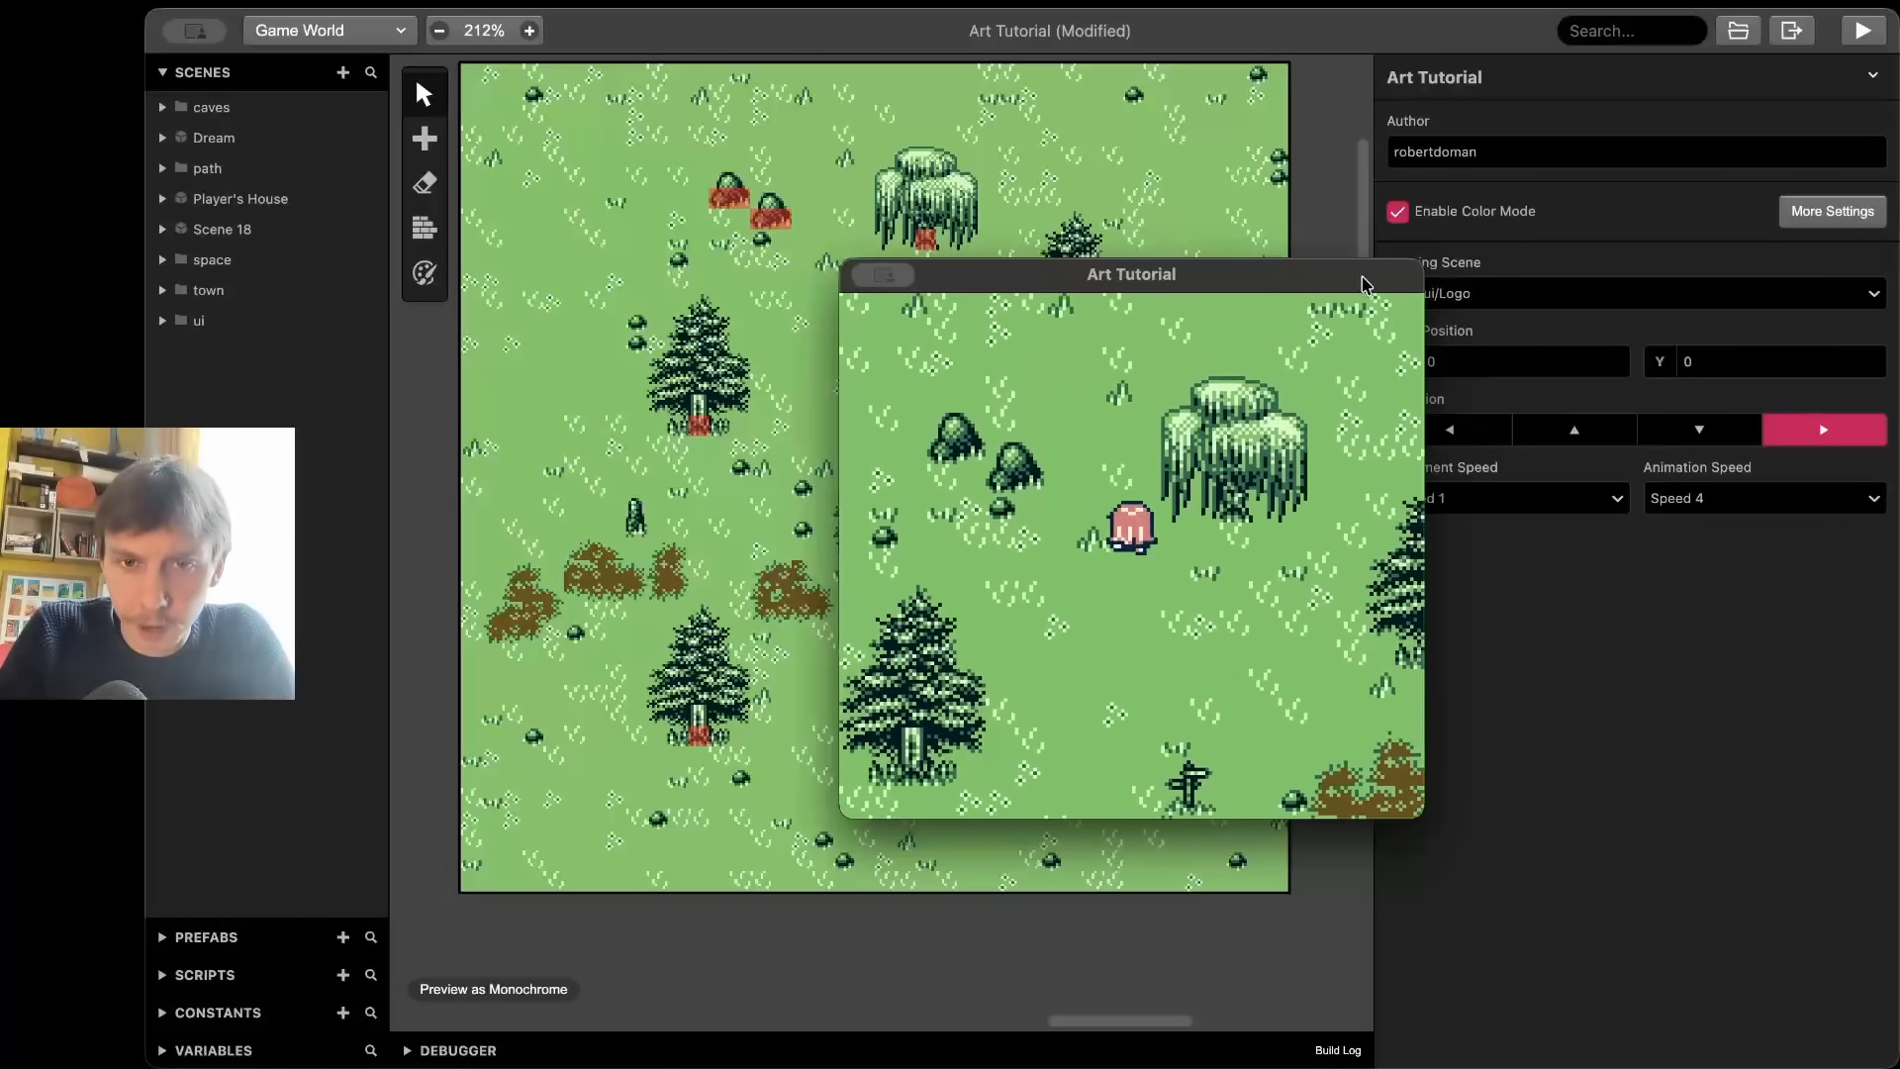
key(Right)
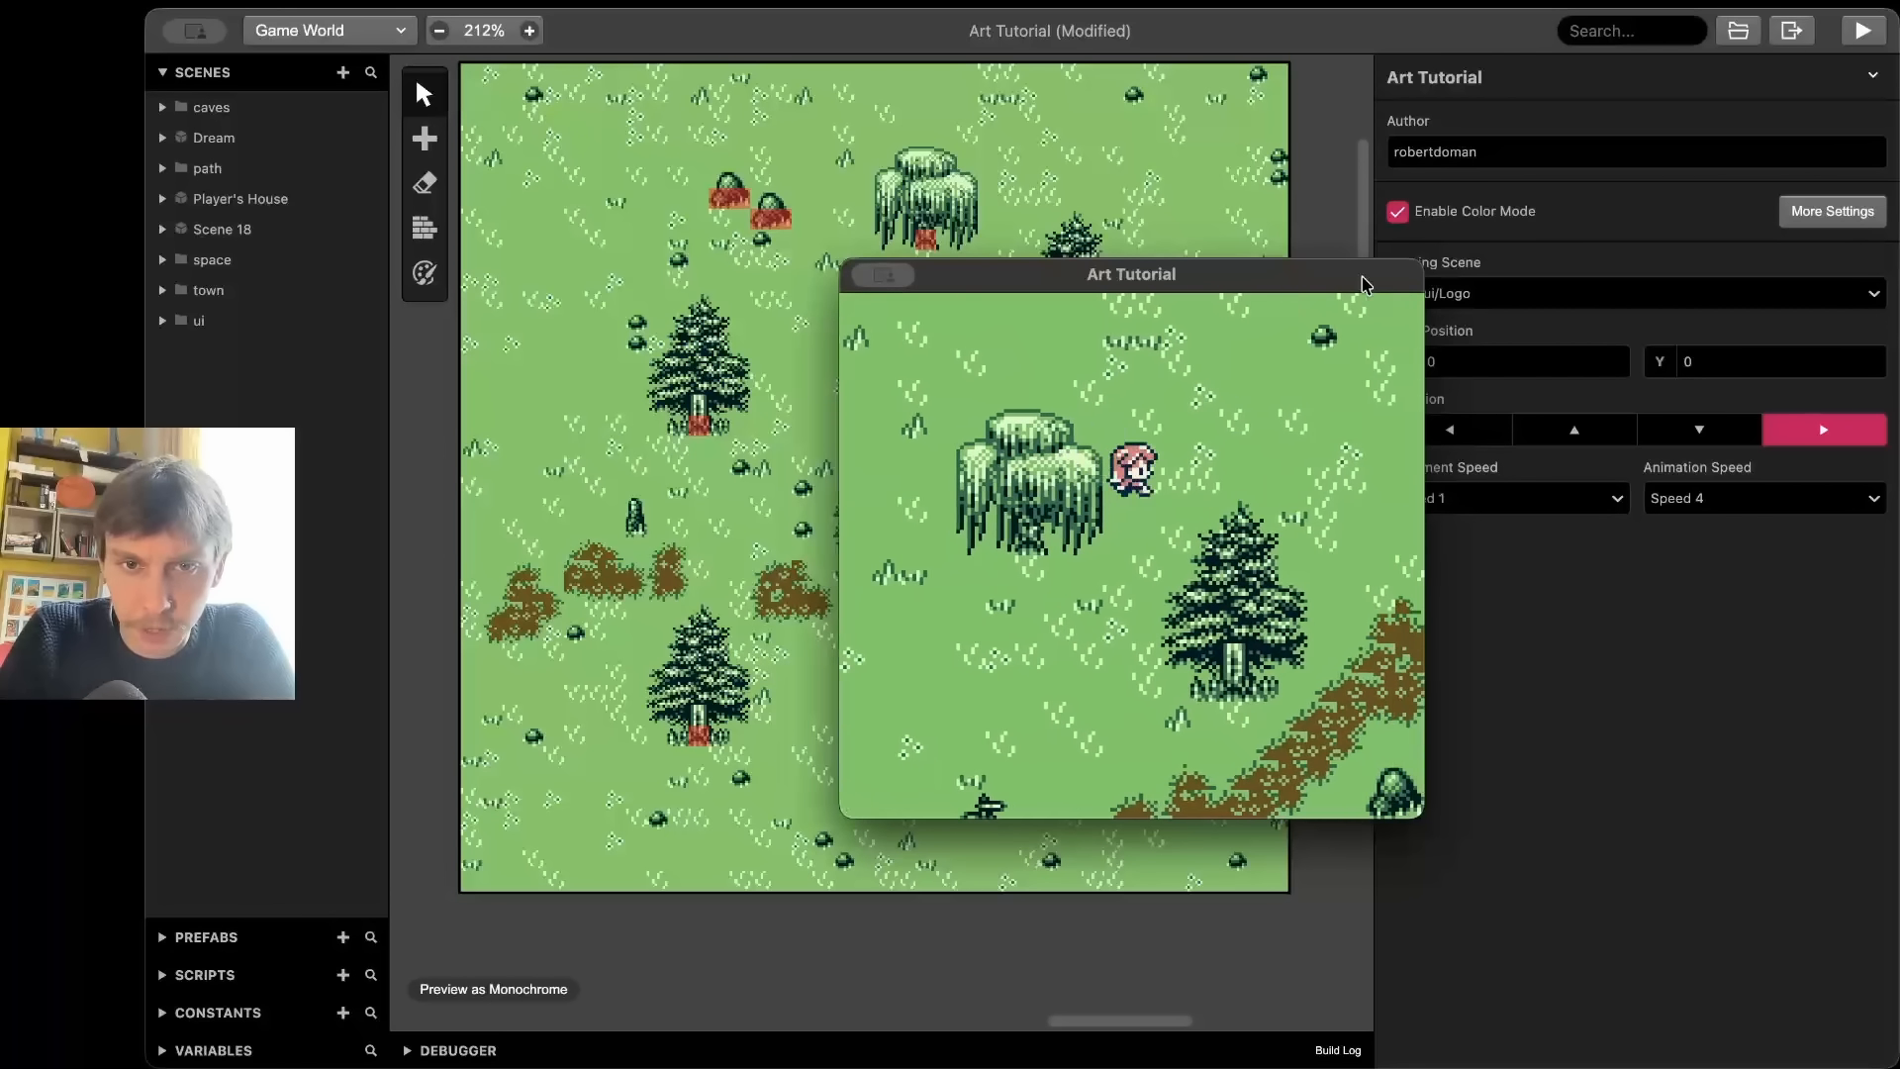
key(Left)
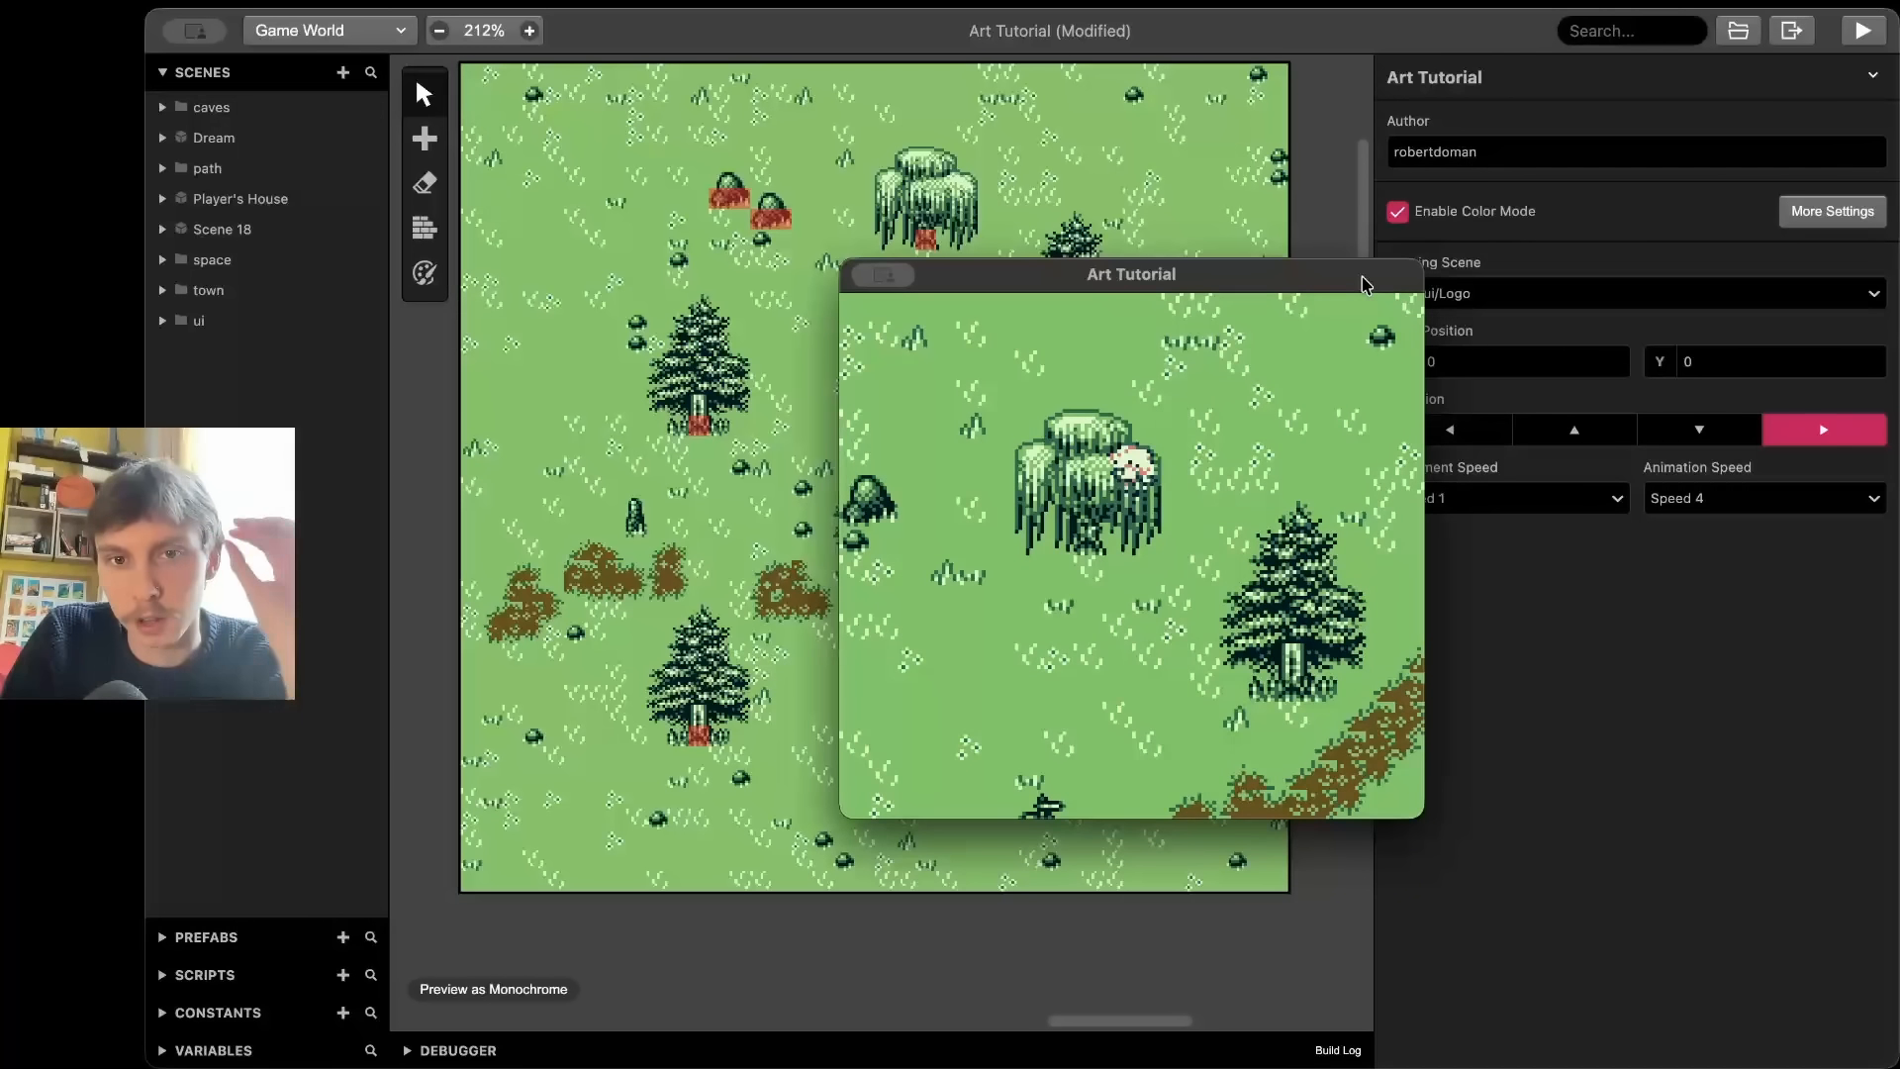
key(Left)
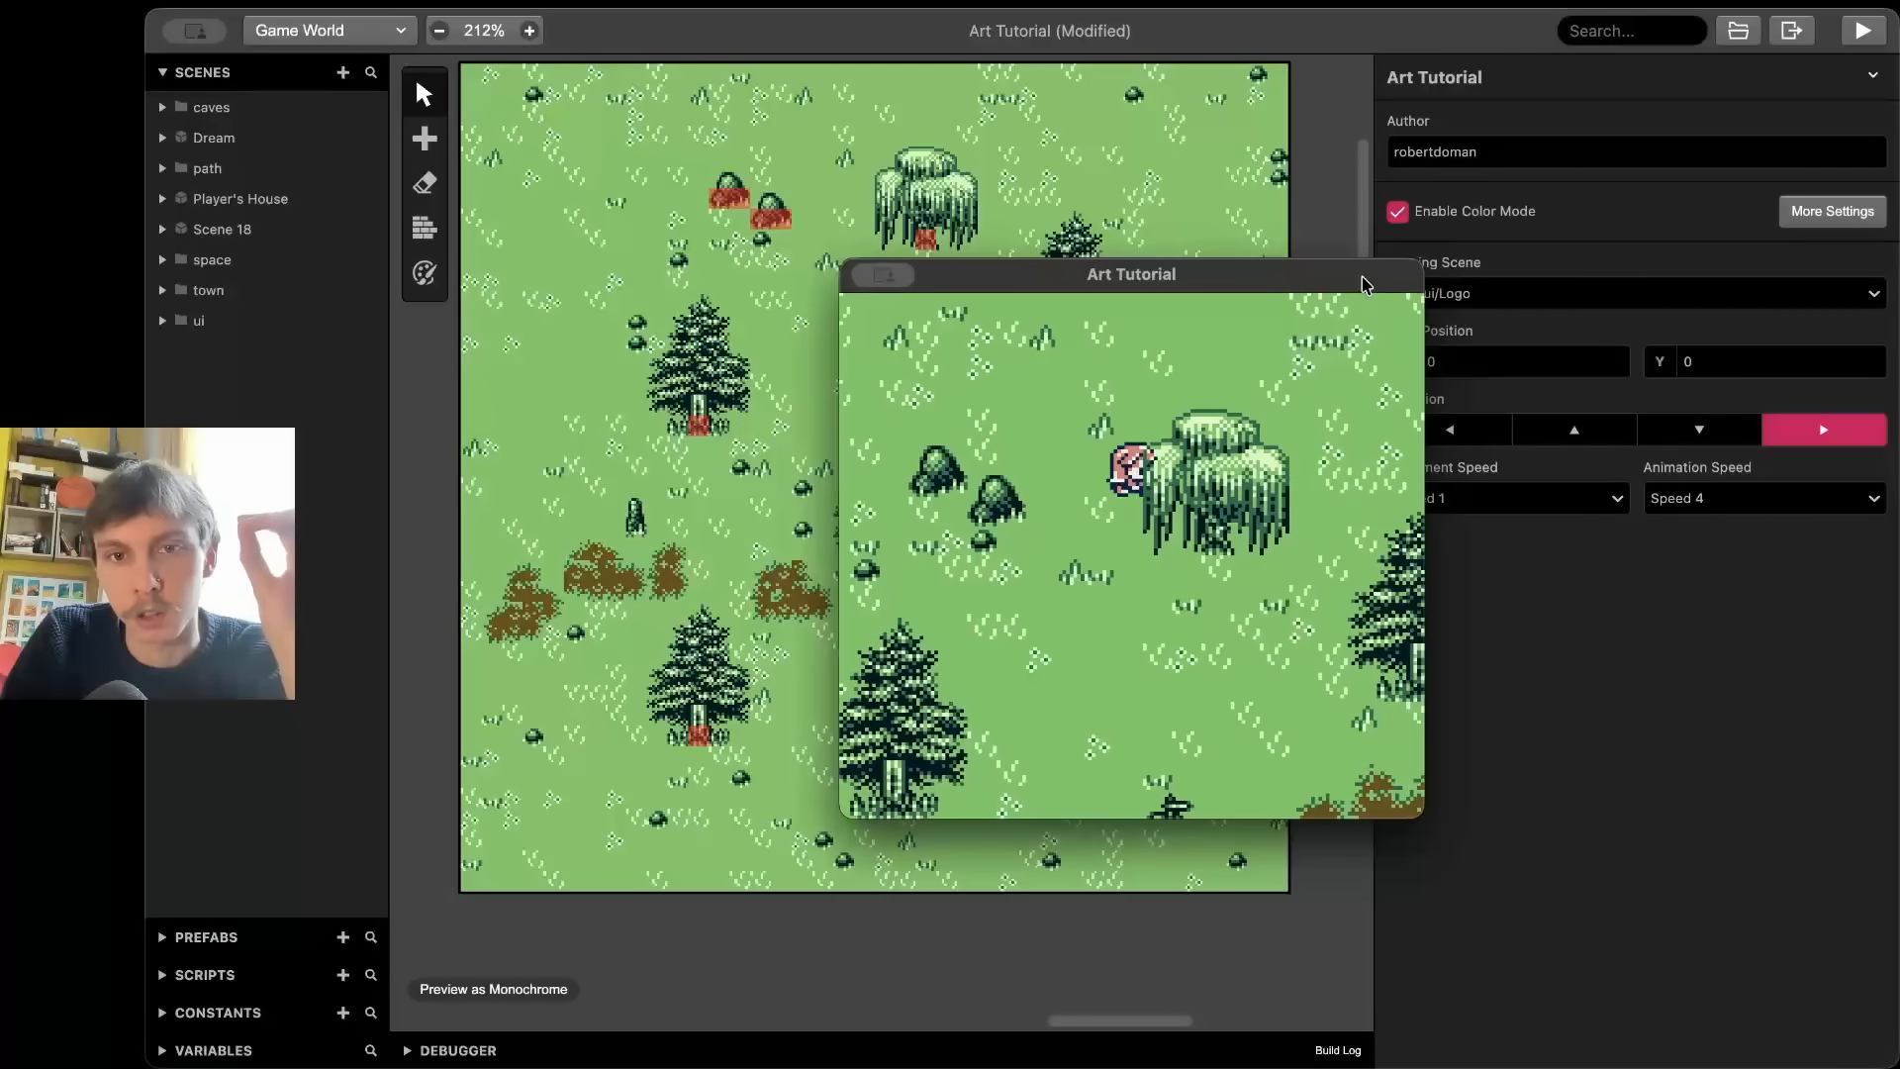
key(Left)
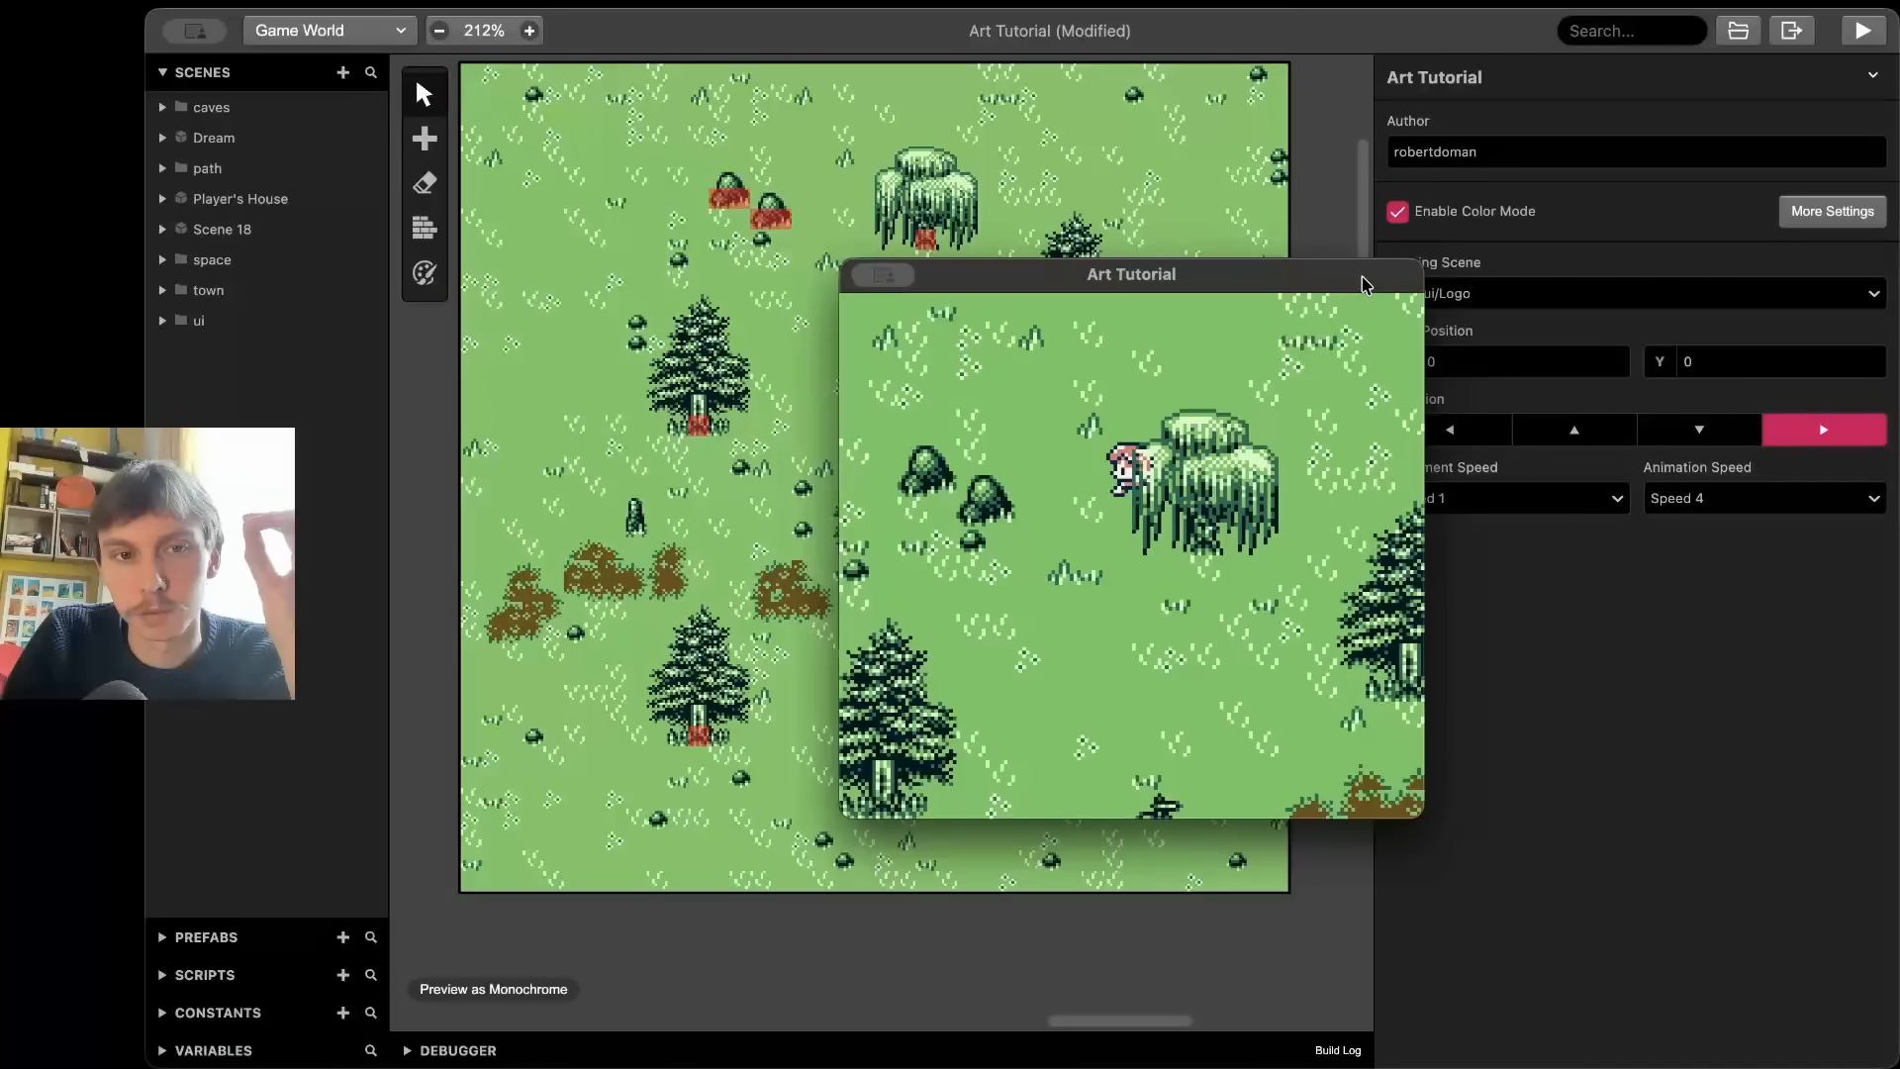
key(Left)
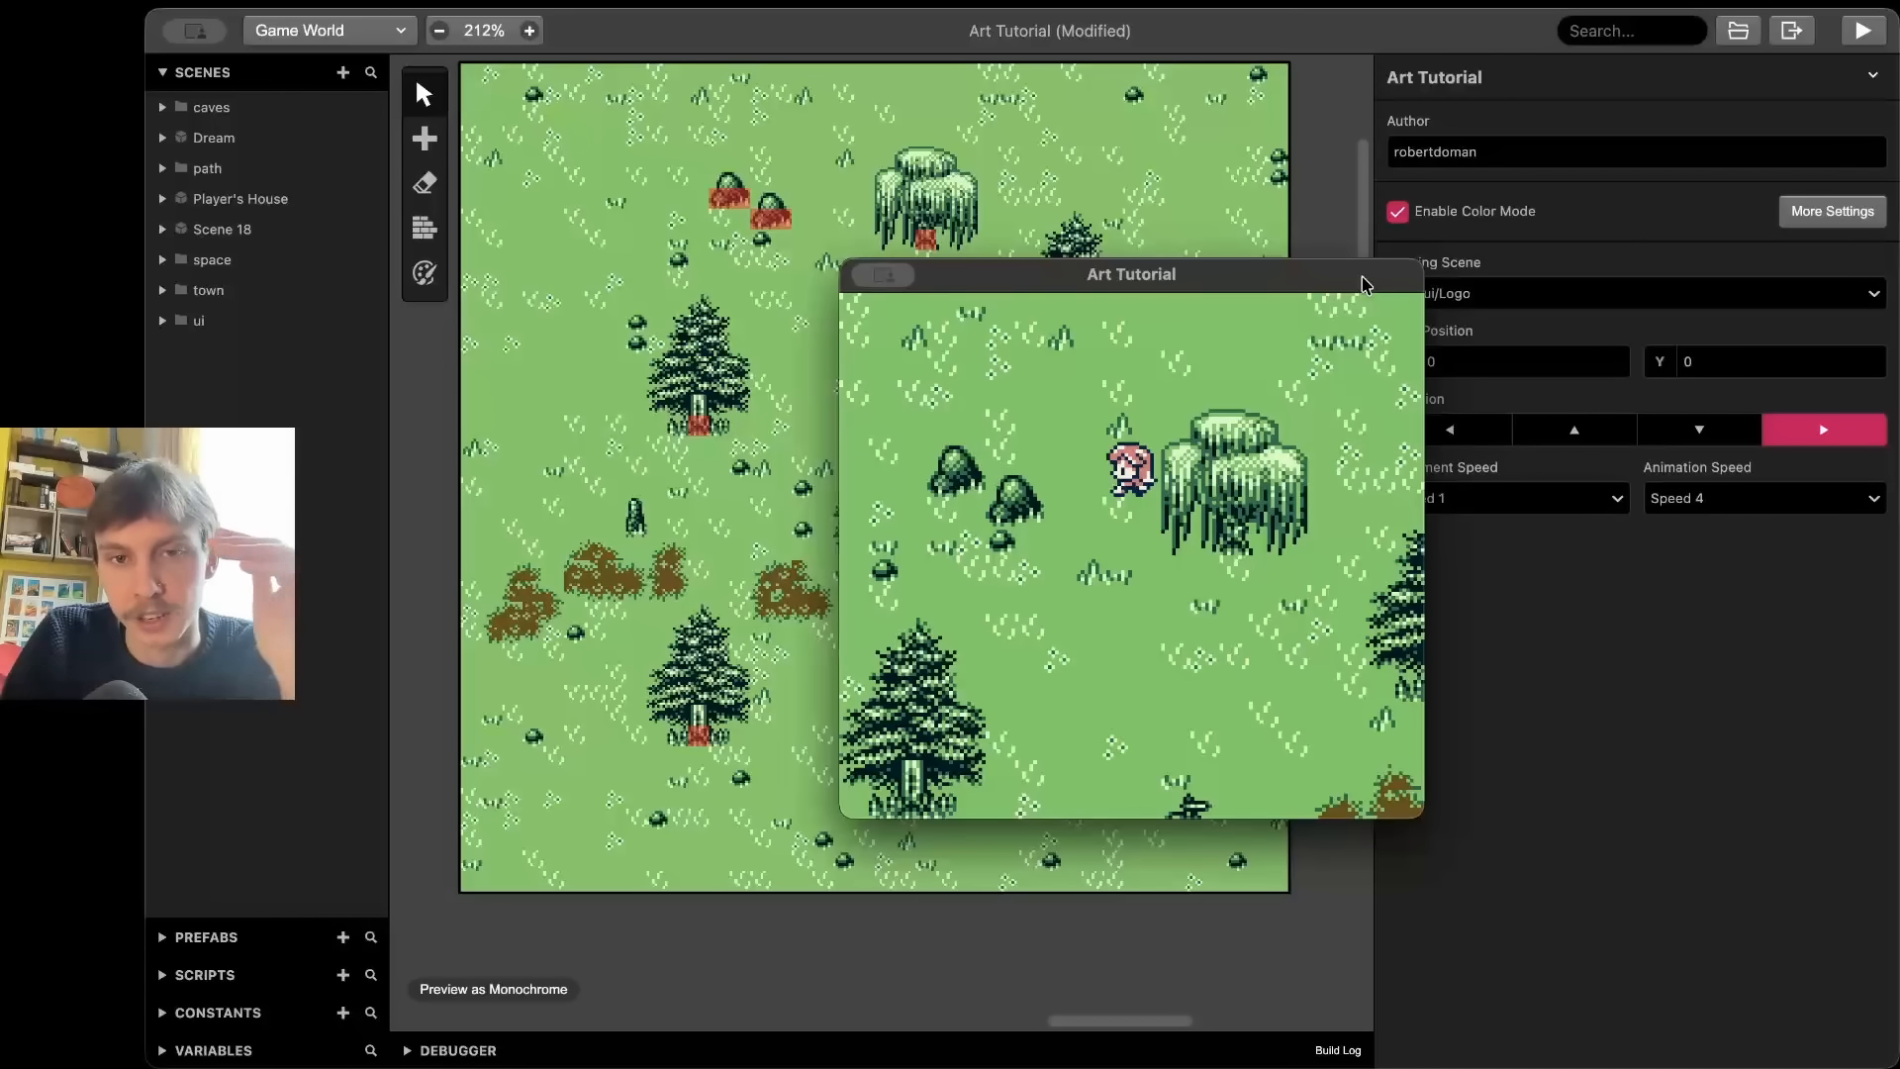
key(Right)
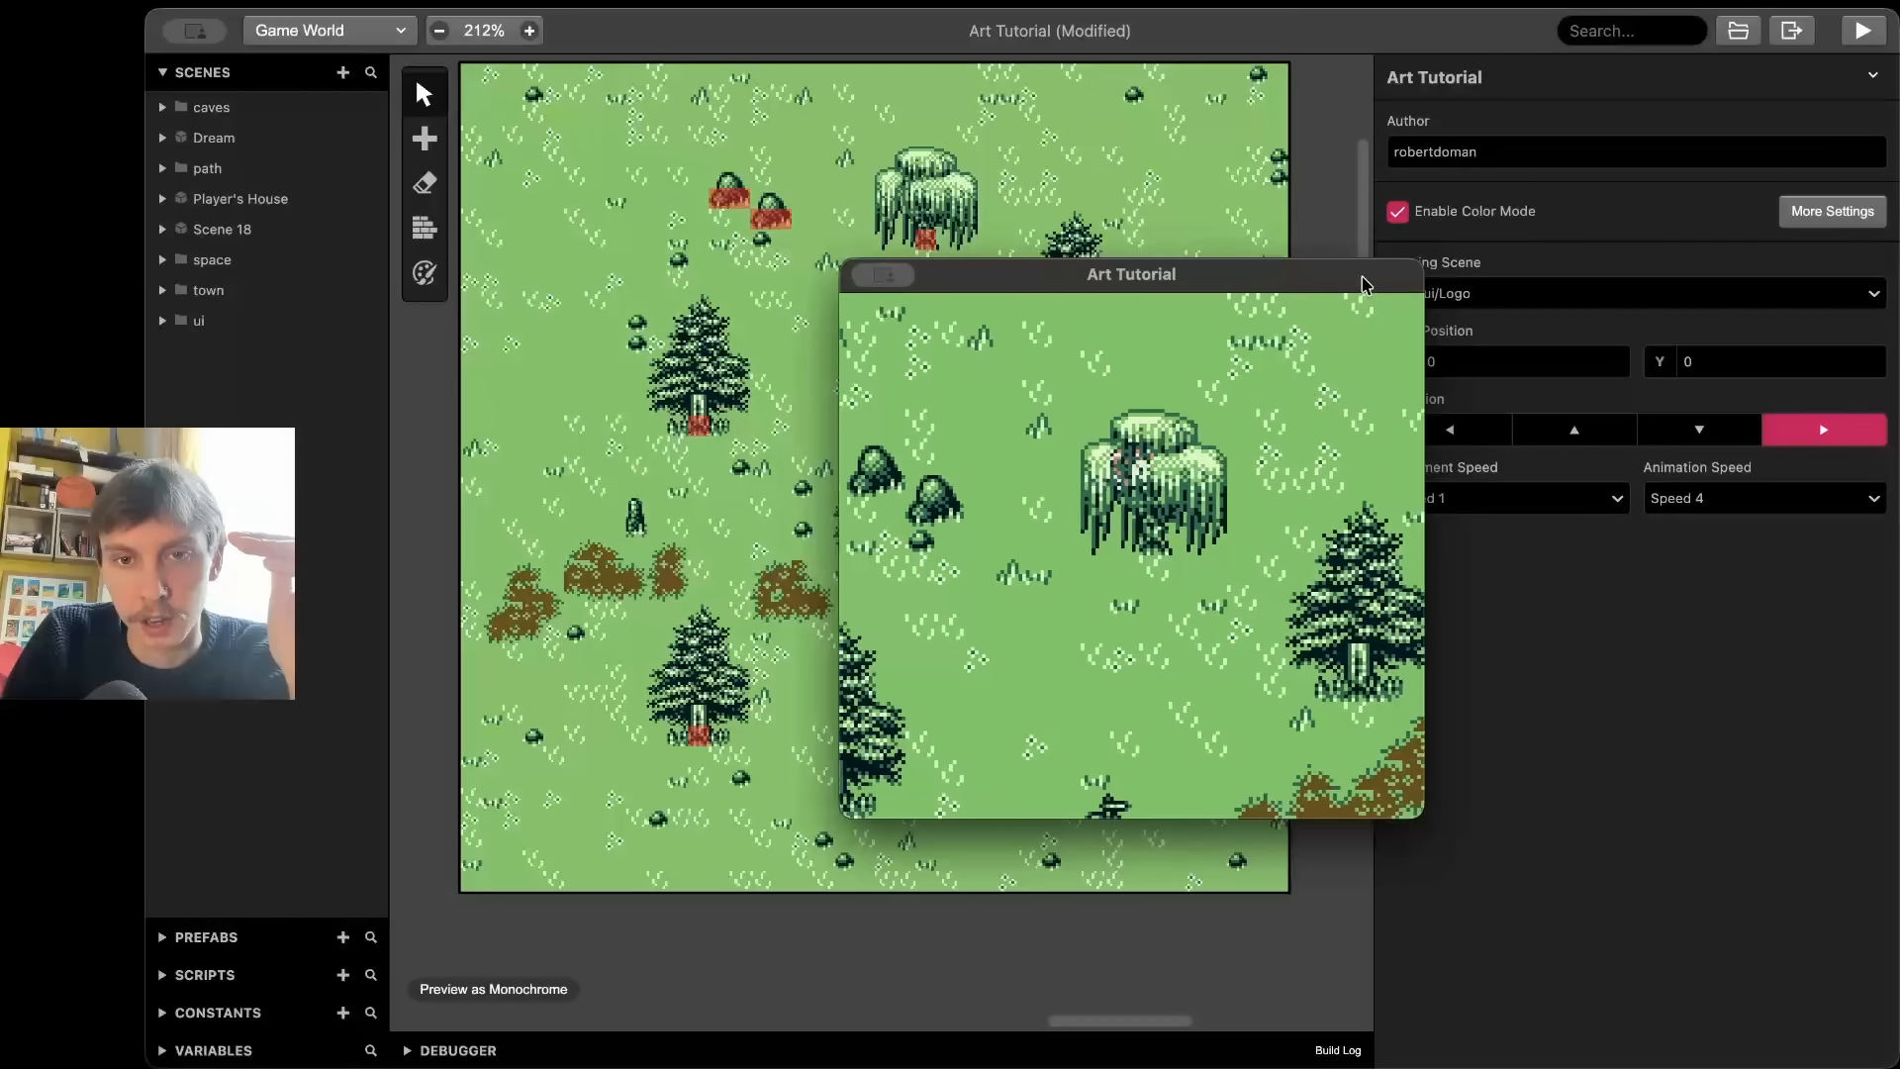
key(Left)
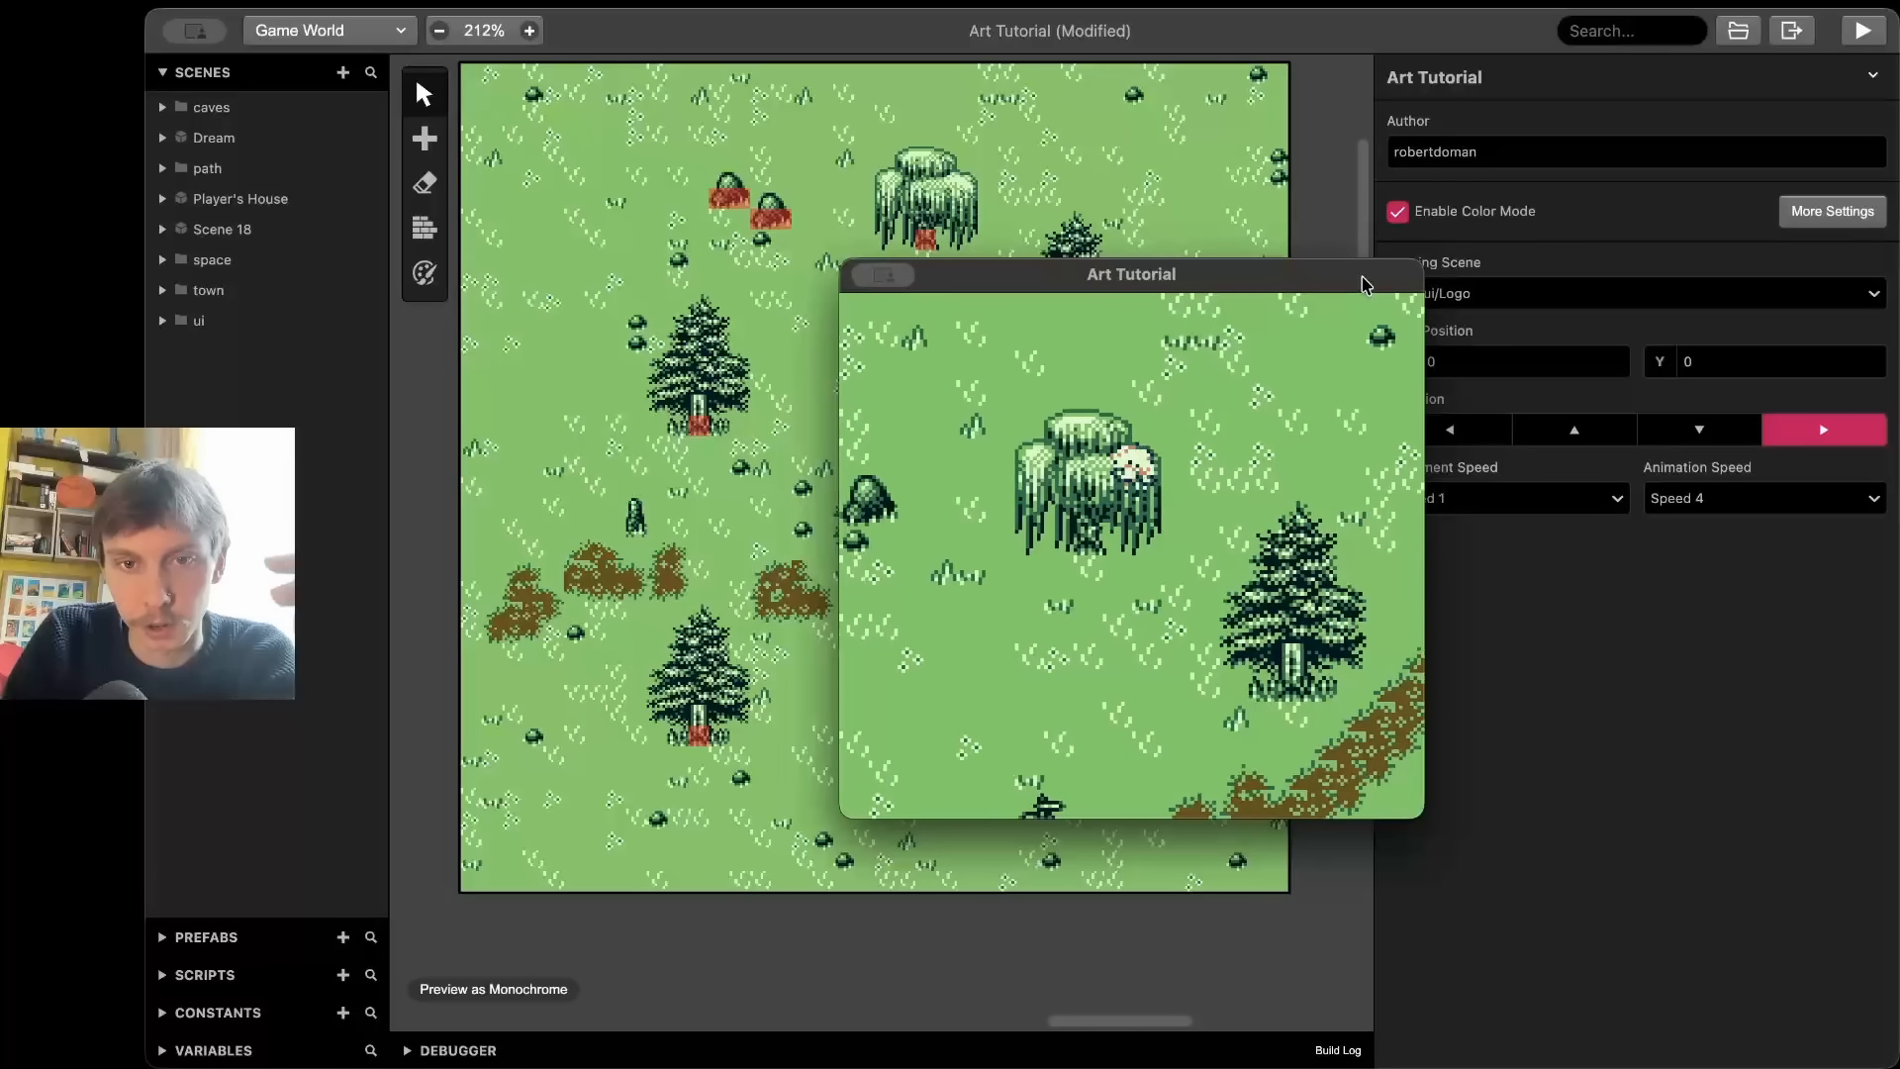
key(Left)
key(Down)
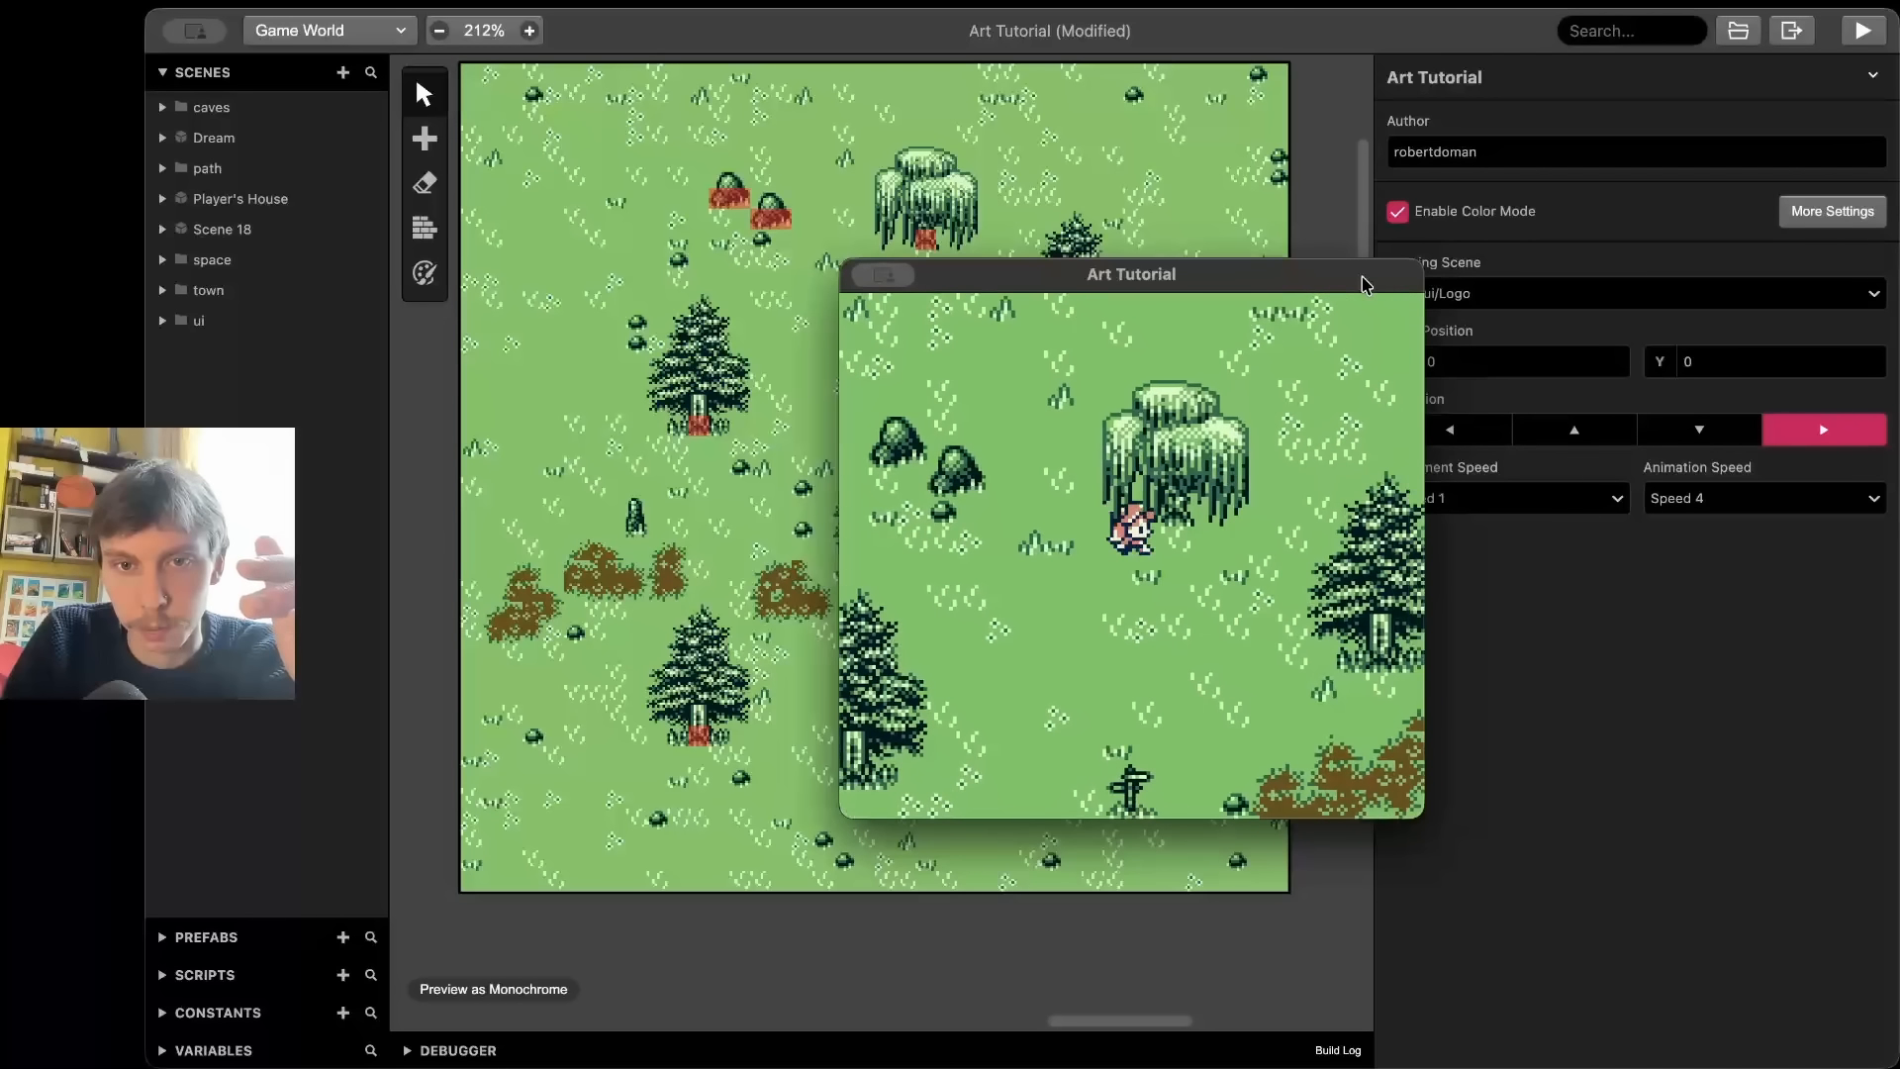
key(Up)
key(Right)
key(Left)
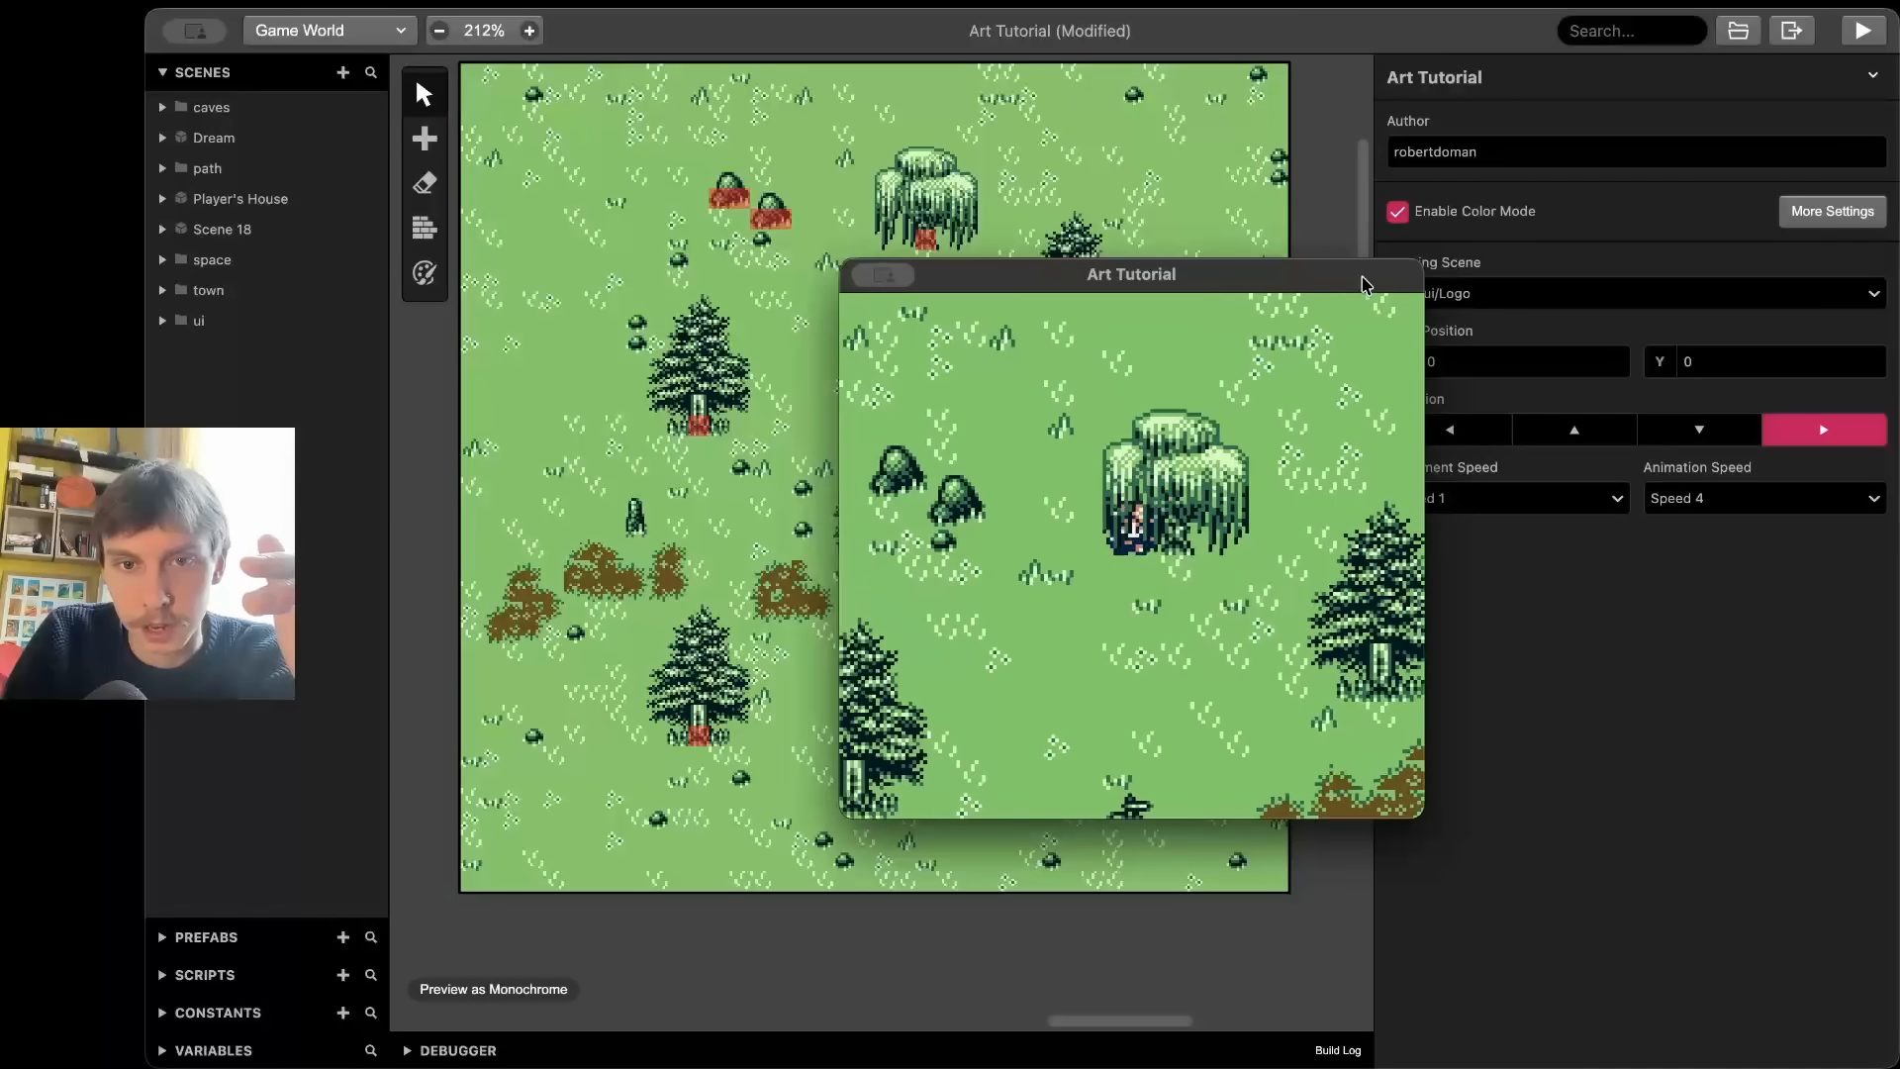
key(Down)
key(Right)
key(Up)
key(Right)
key(Up)
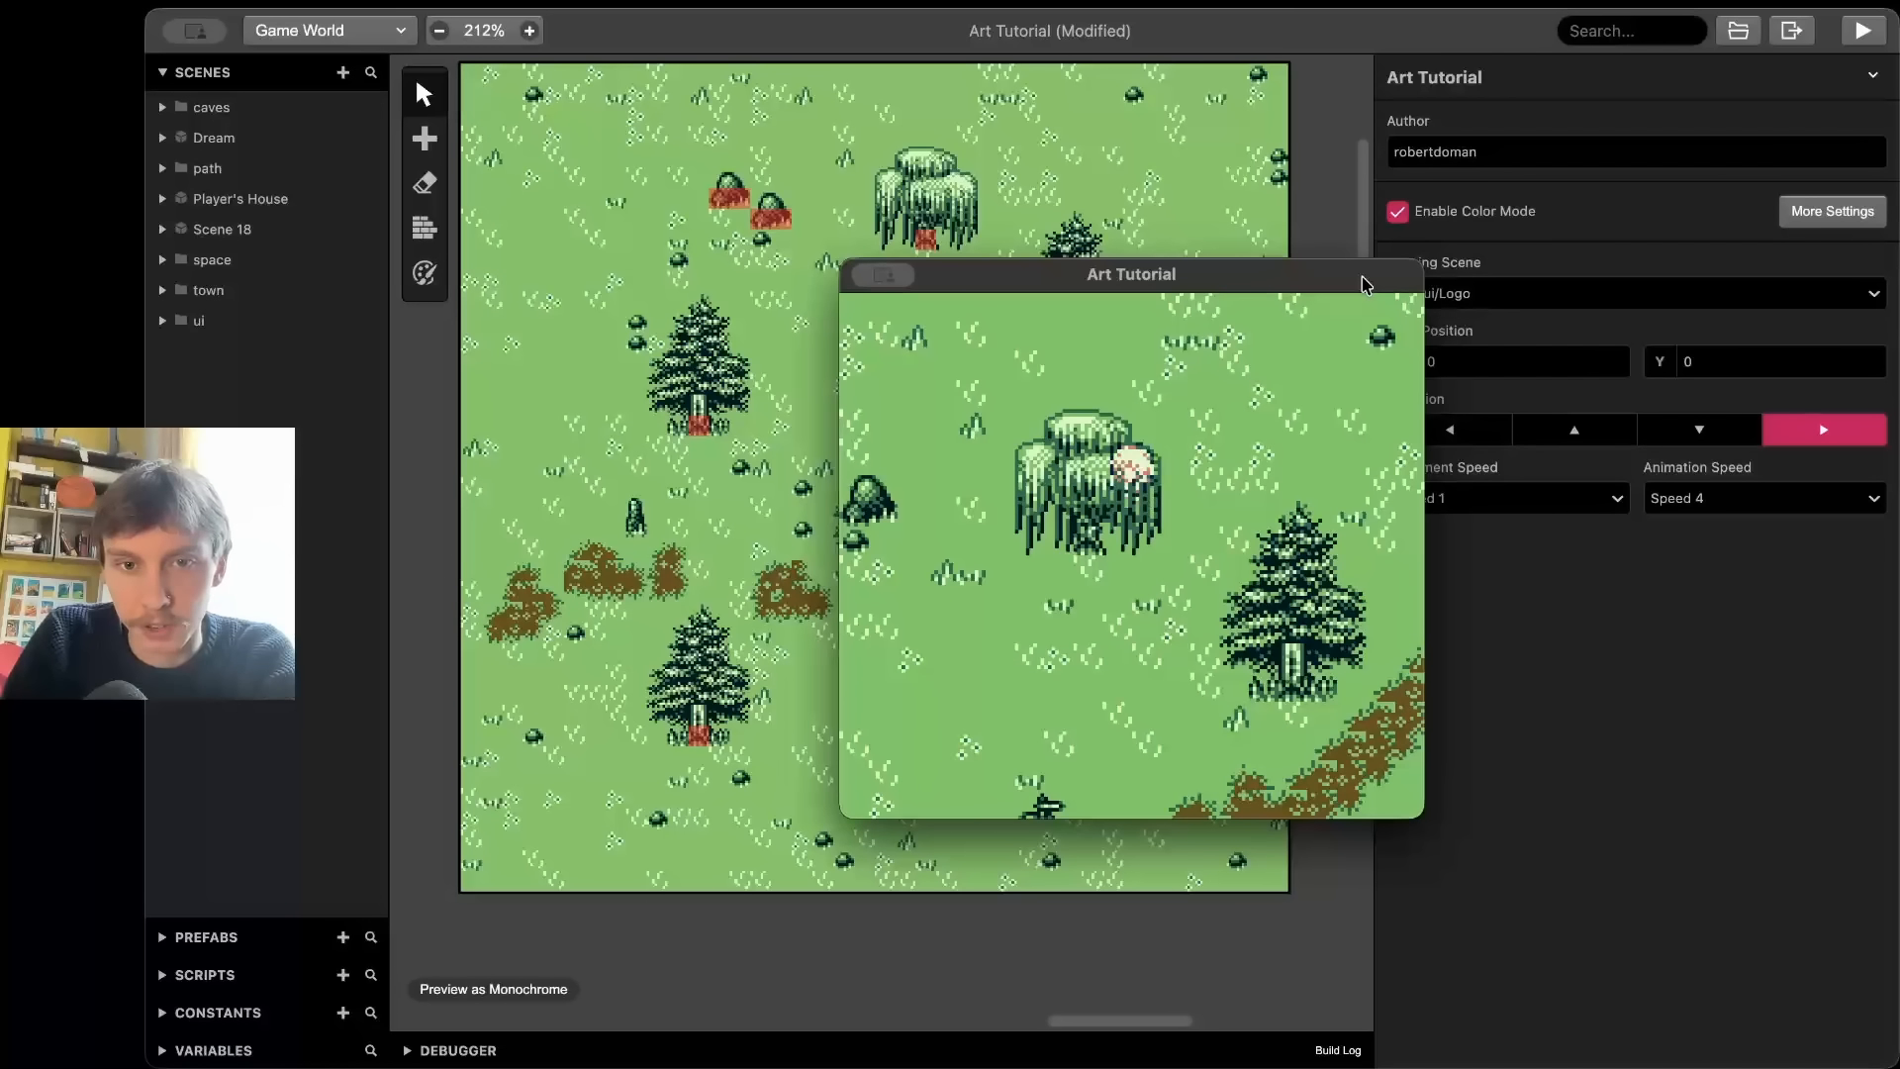
- Walk the player behind, around and in front of the pine tree beside the willow to test its priority tiles and trunk collision
key(Down)
key(Right)
key(Down)
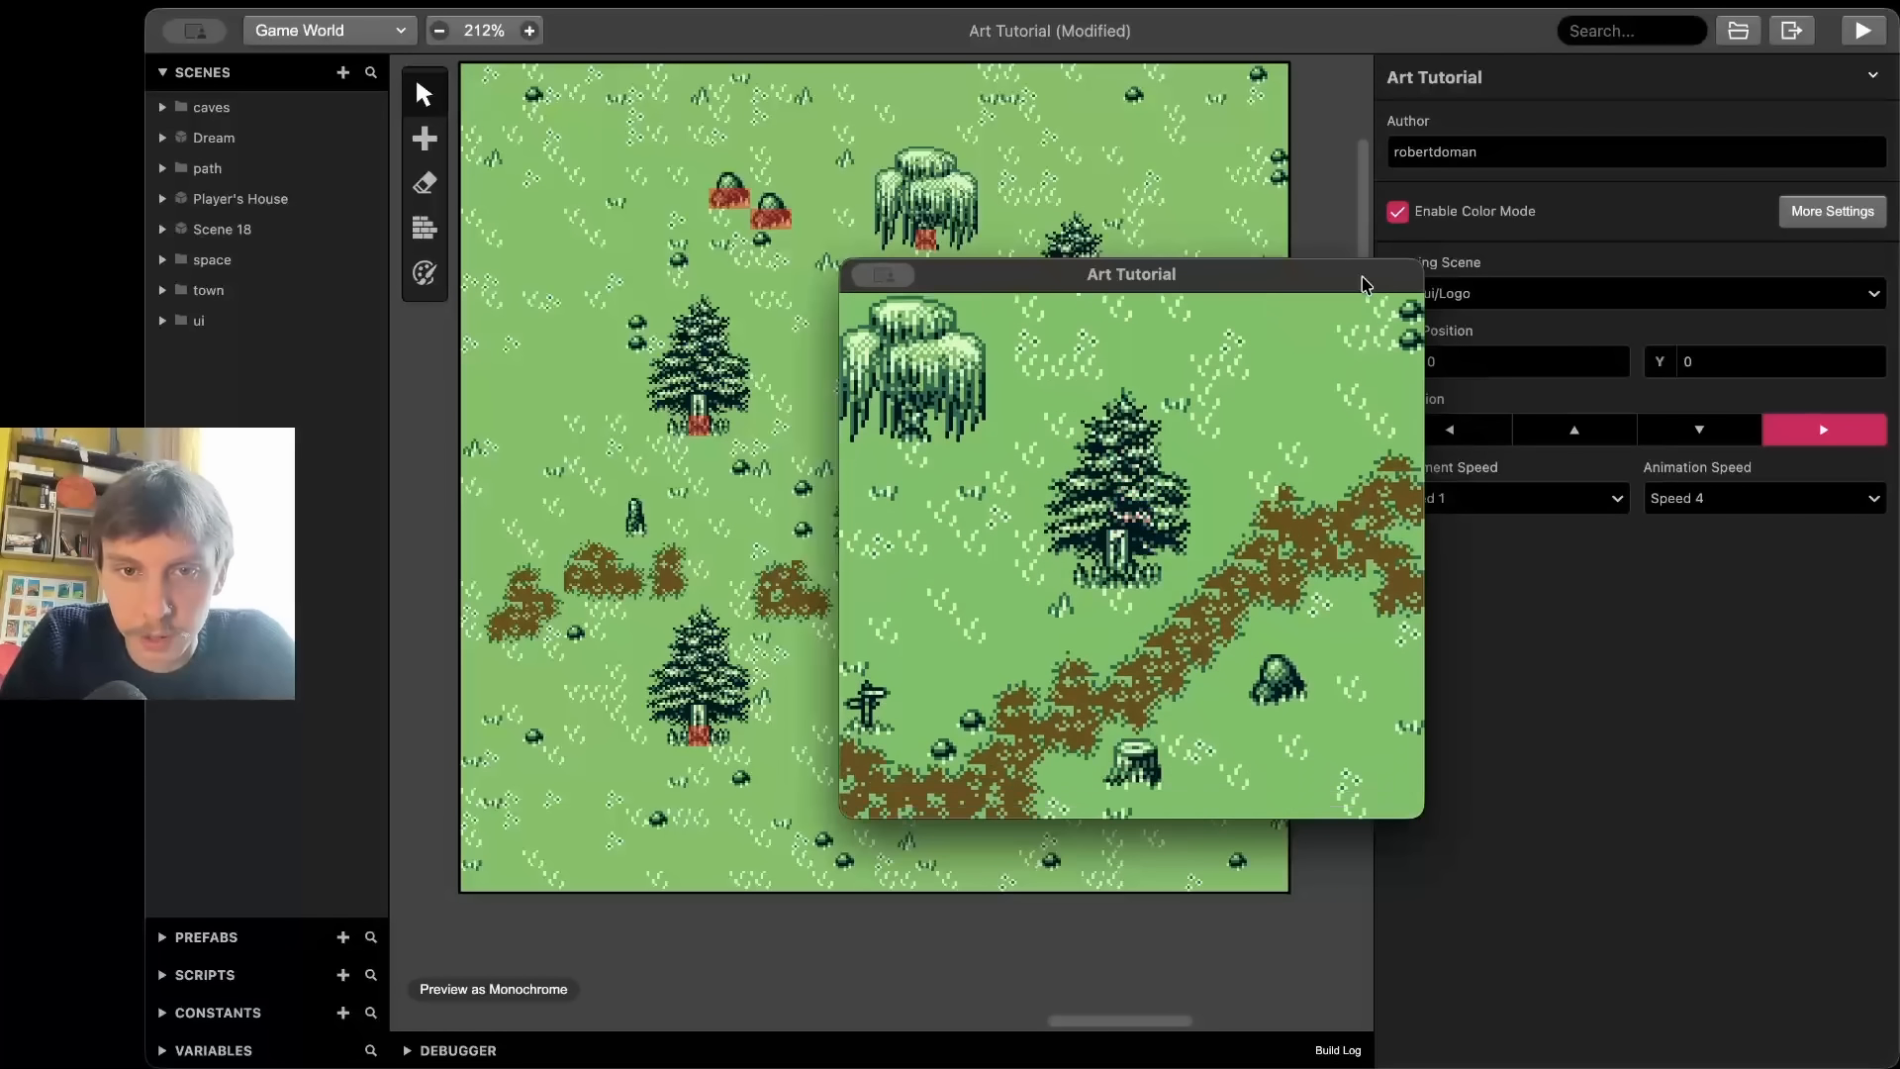
key(Left)
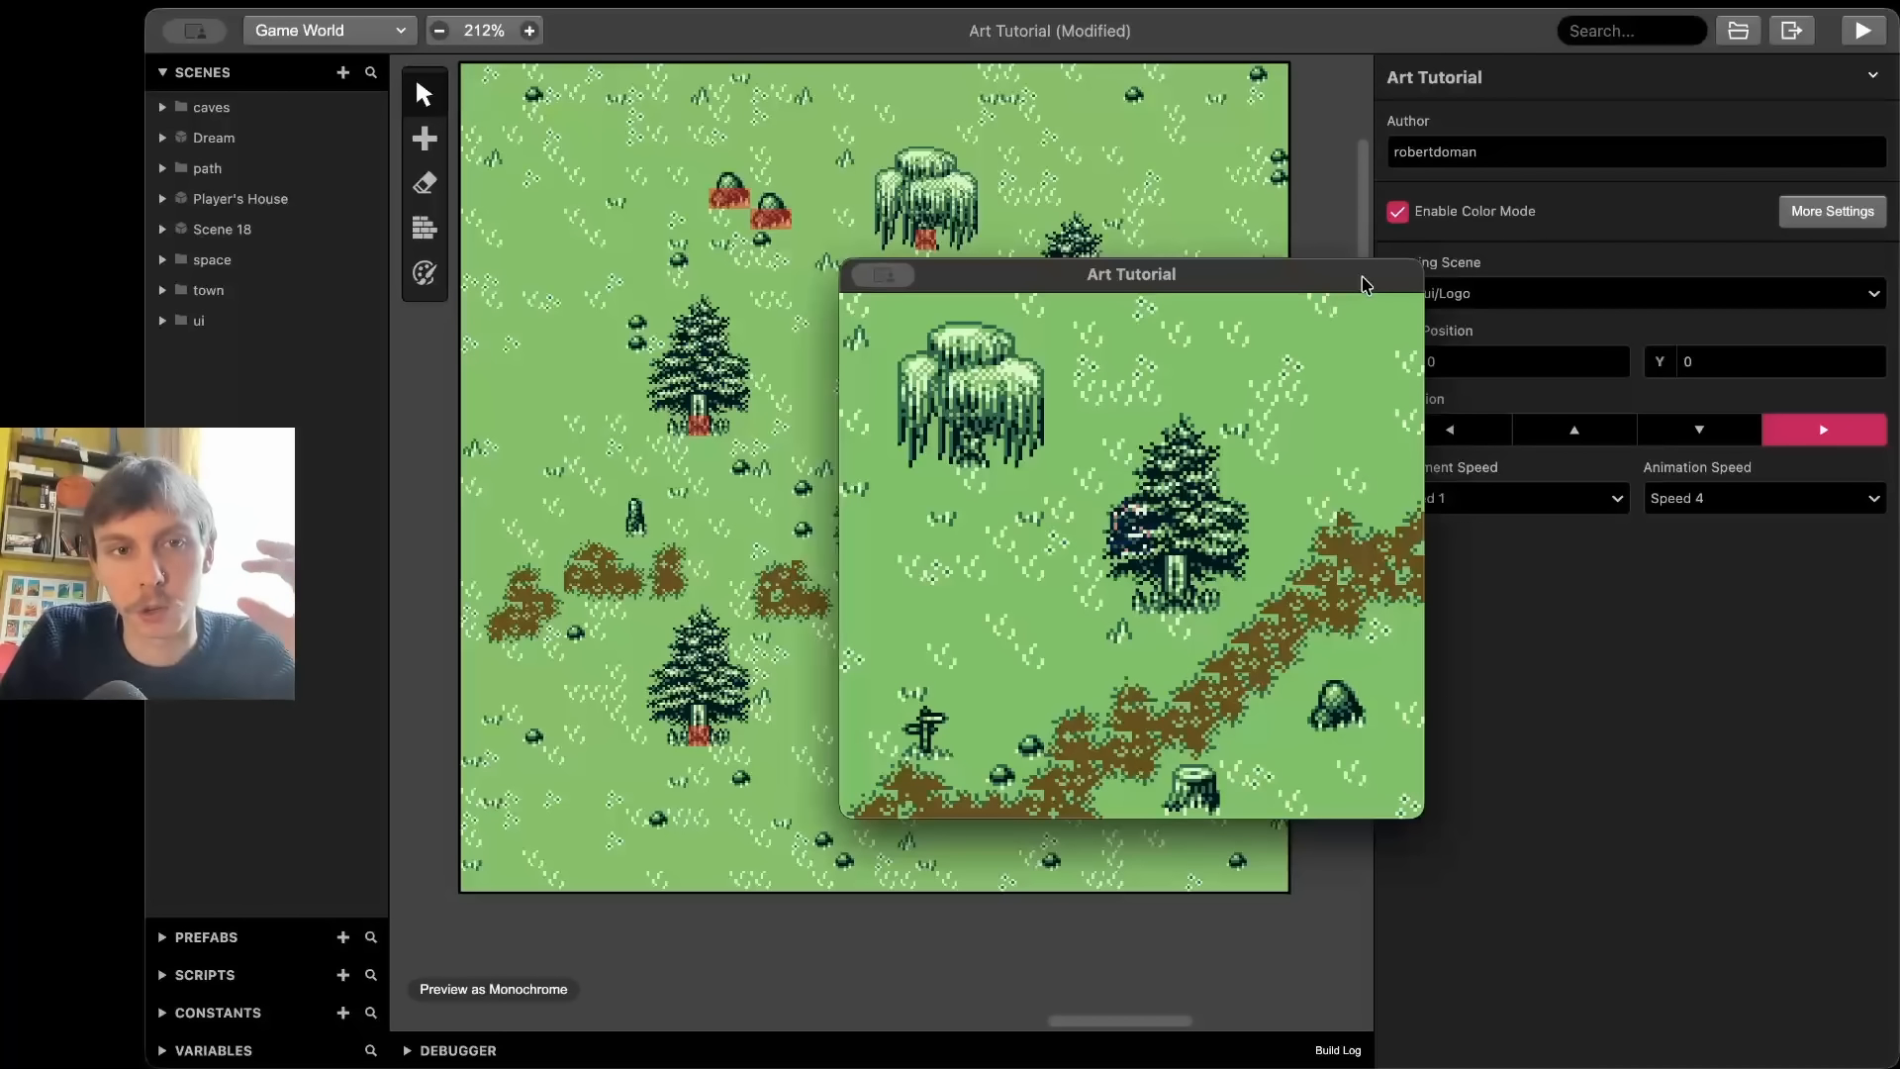
key(Up)
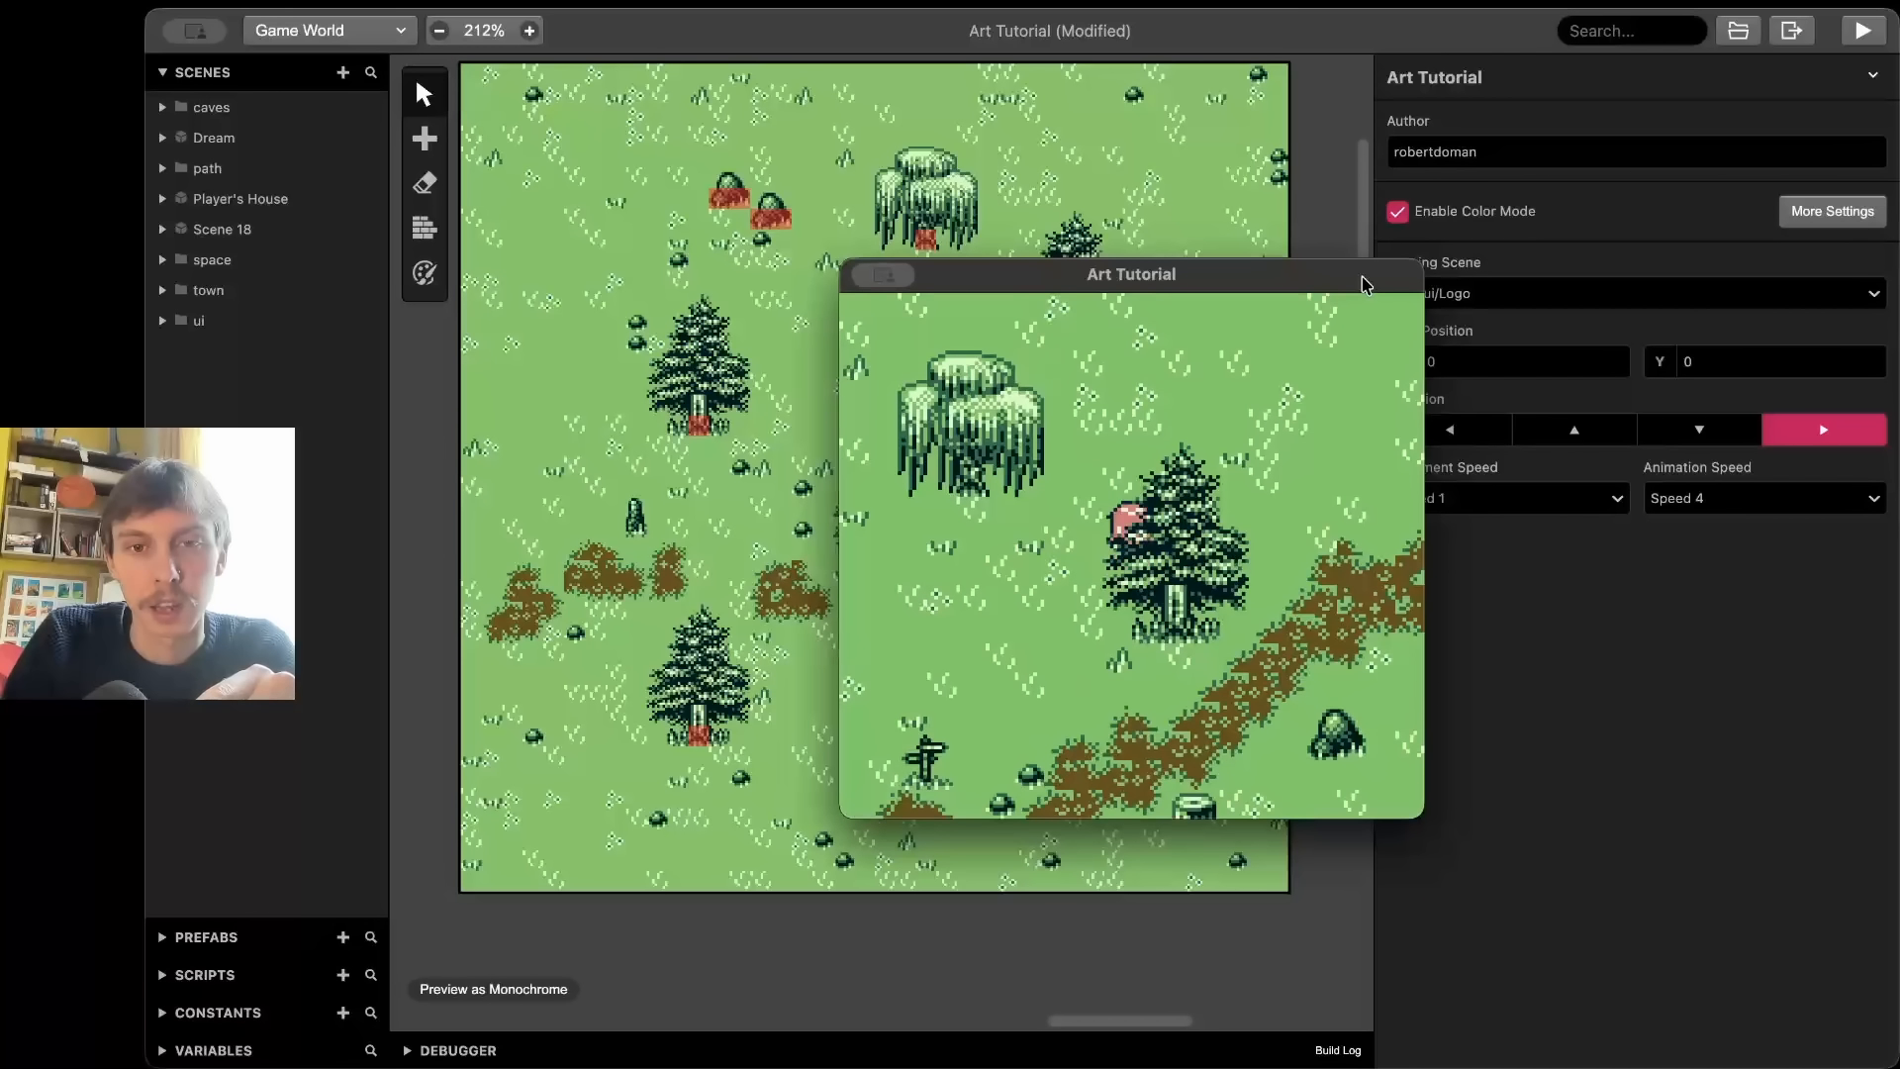
key(Down)
key(Right)
key(Left)
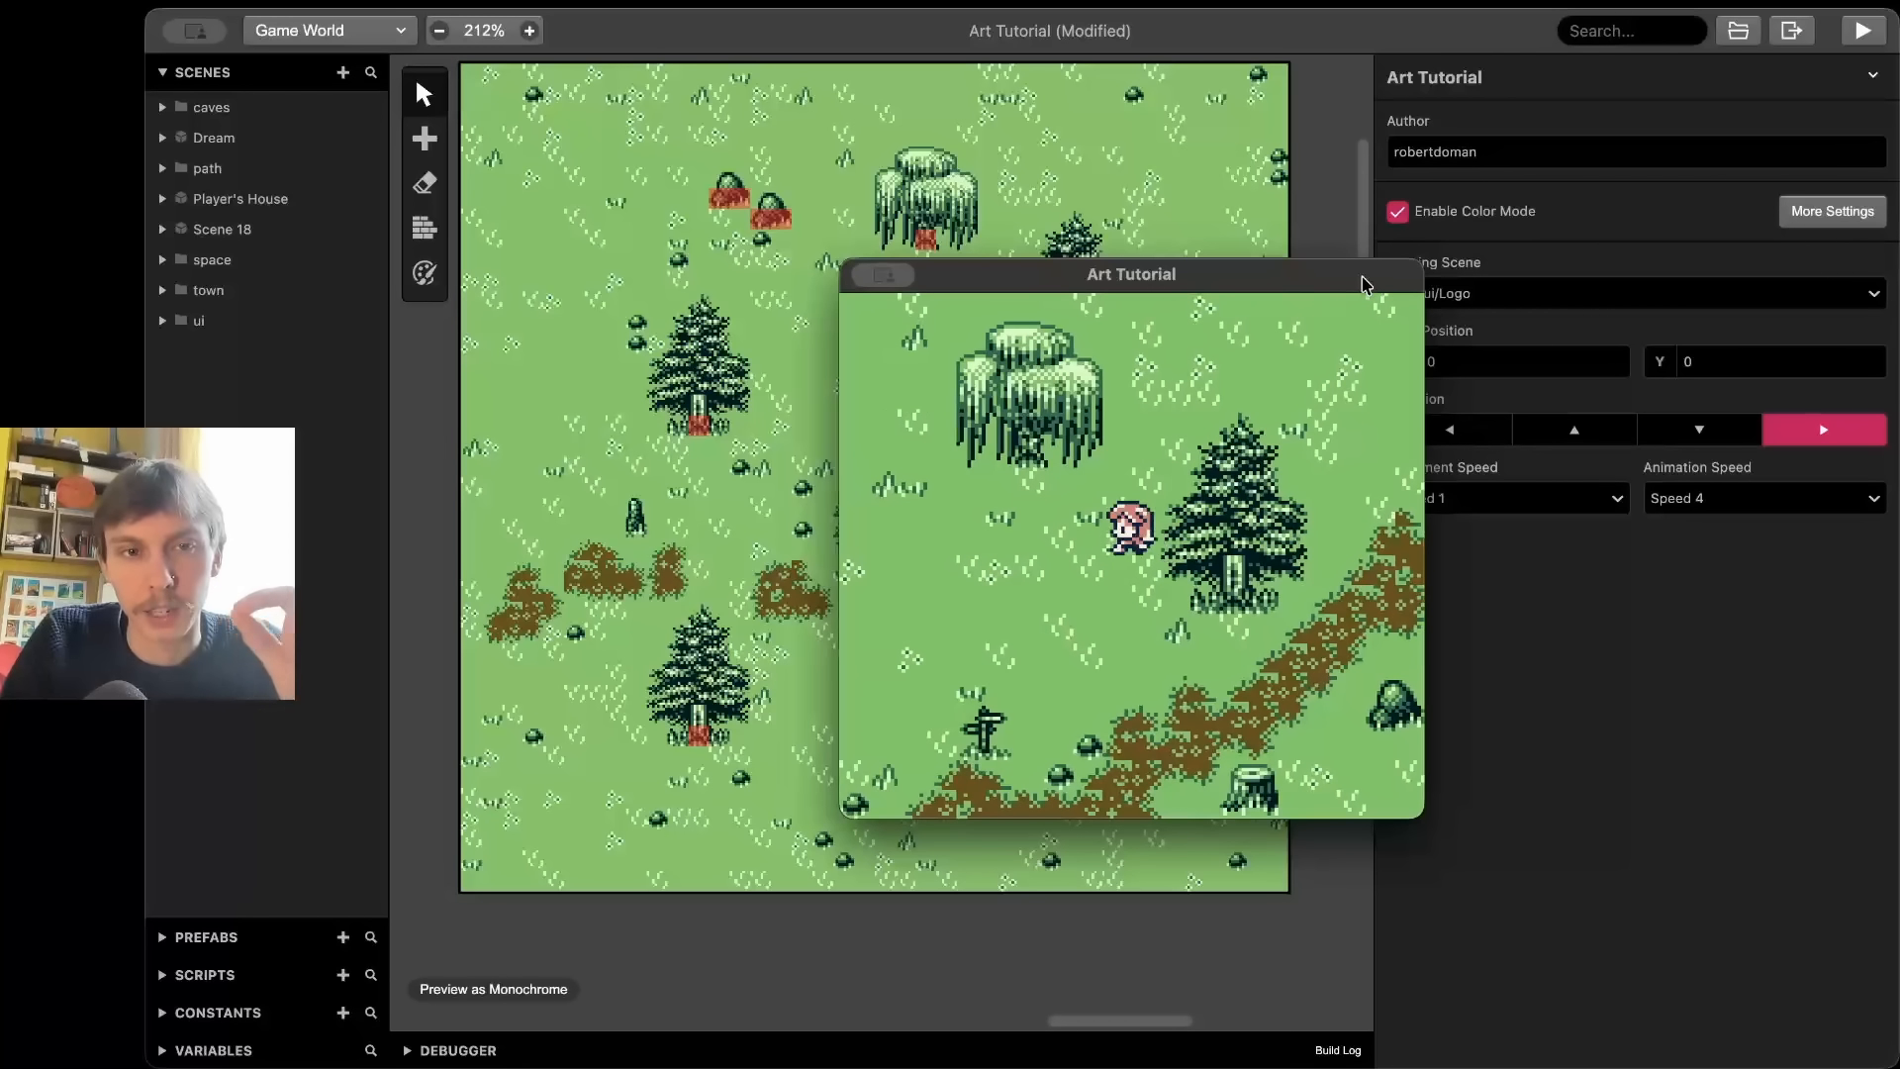
key(Right)
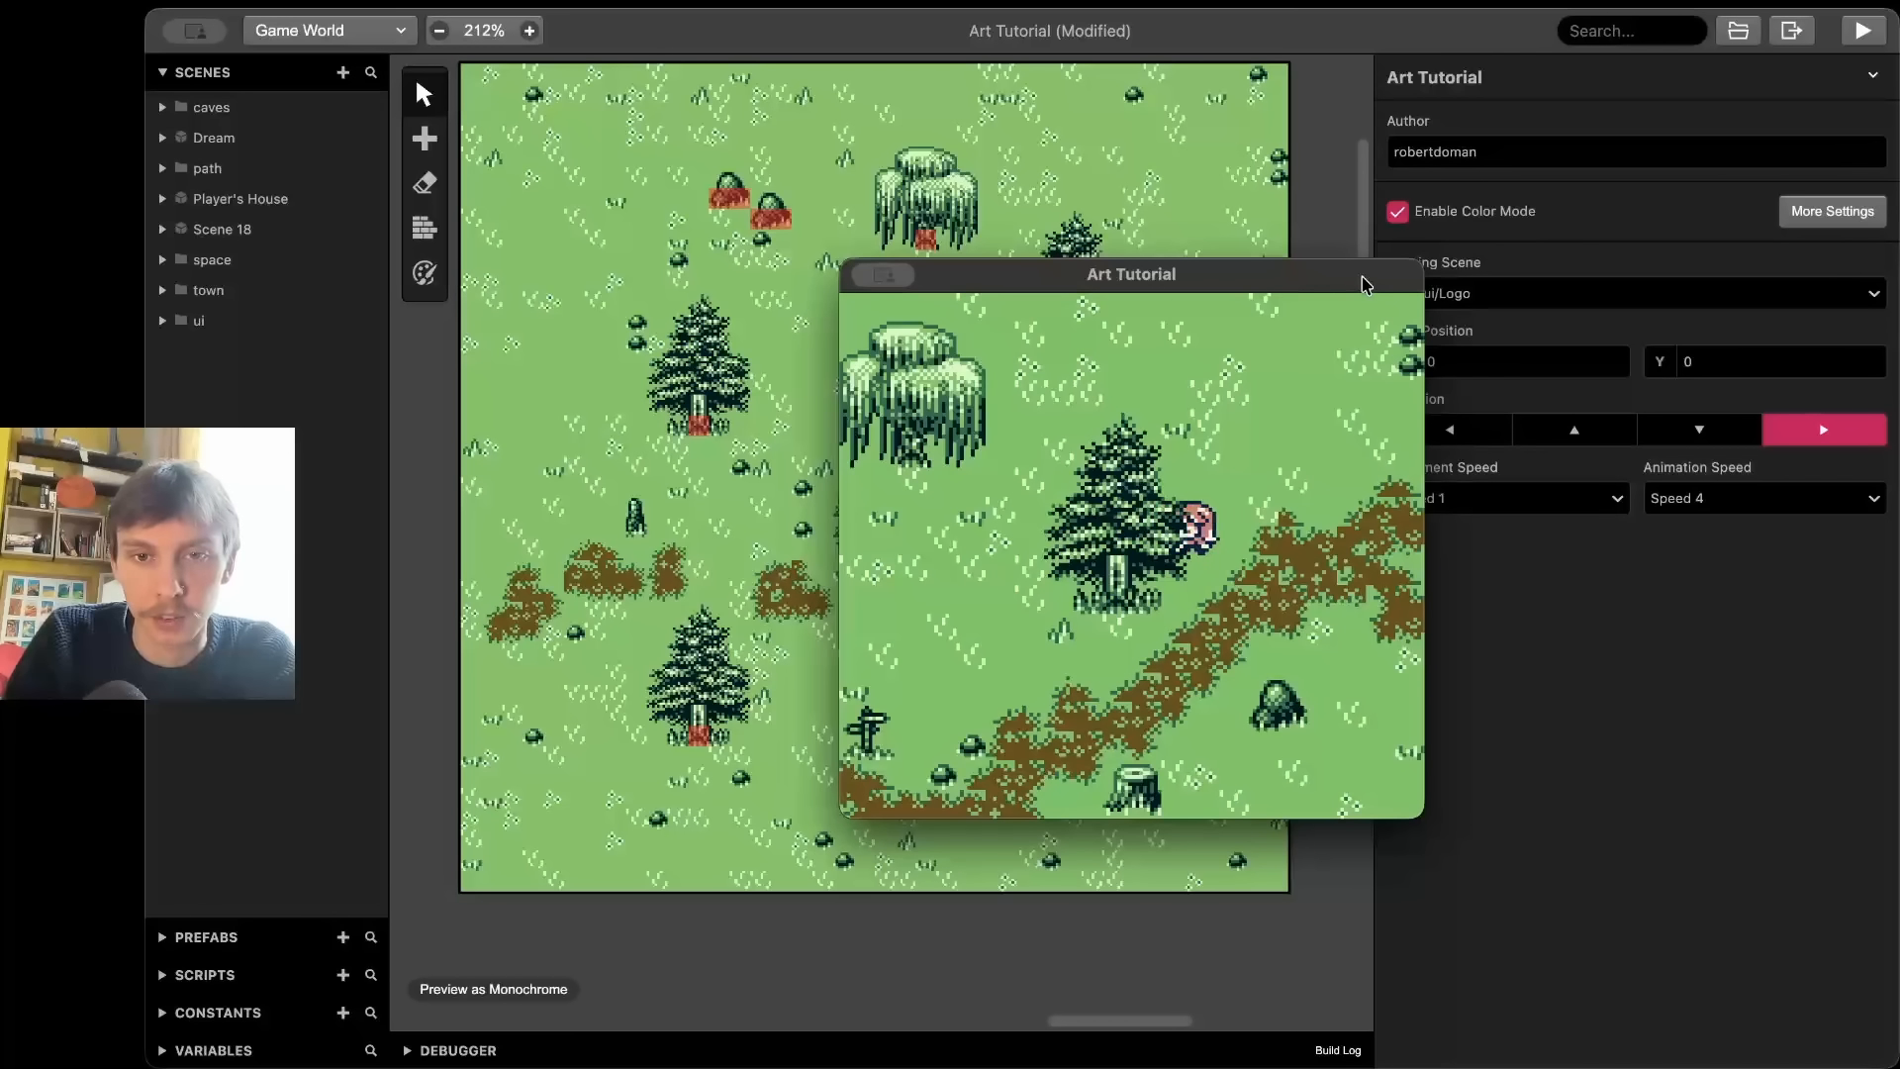
key(Left)
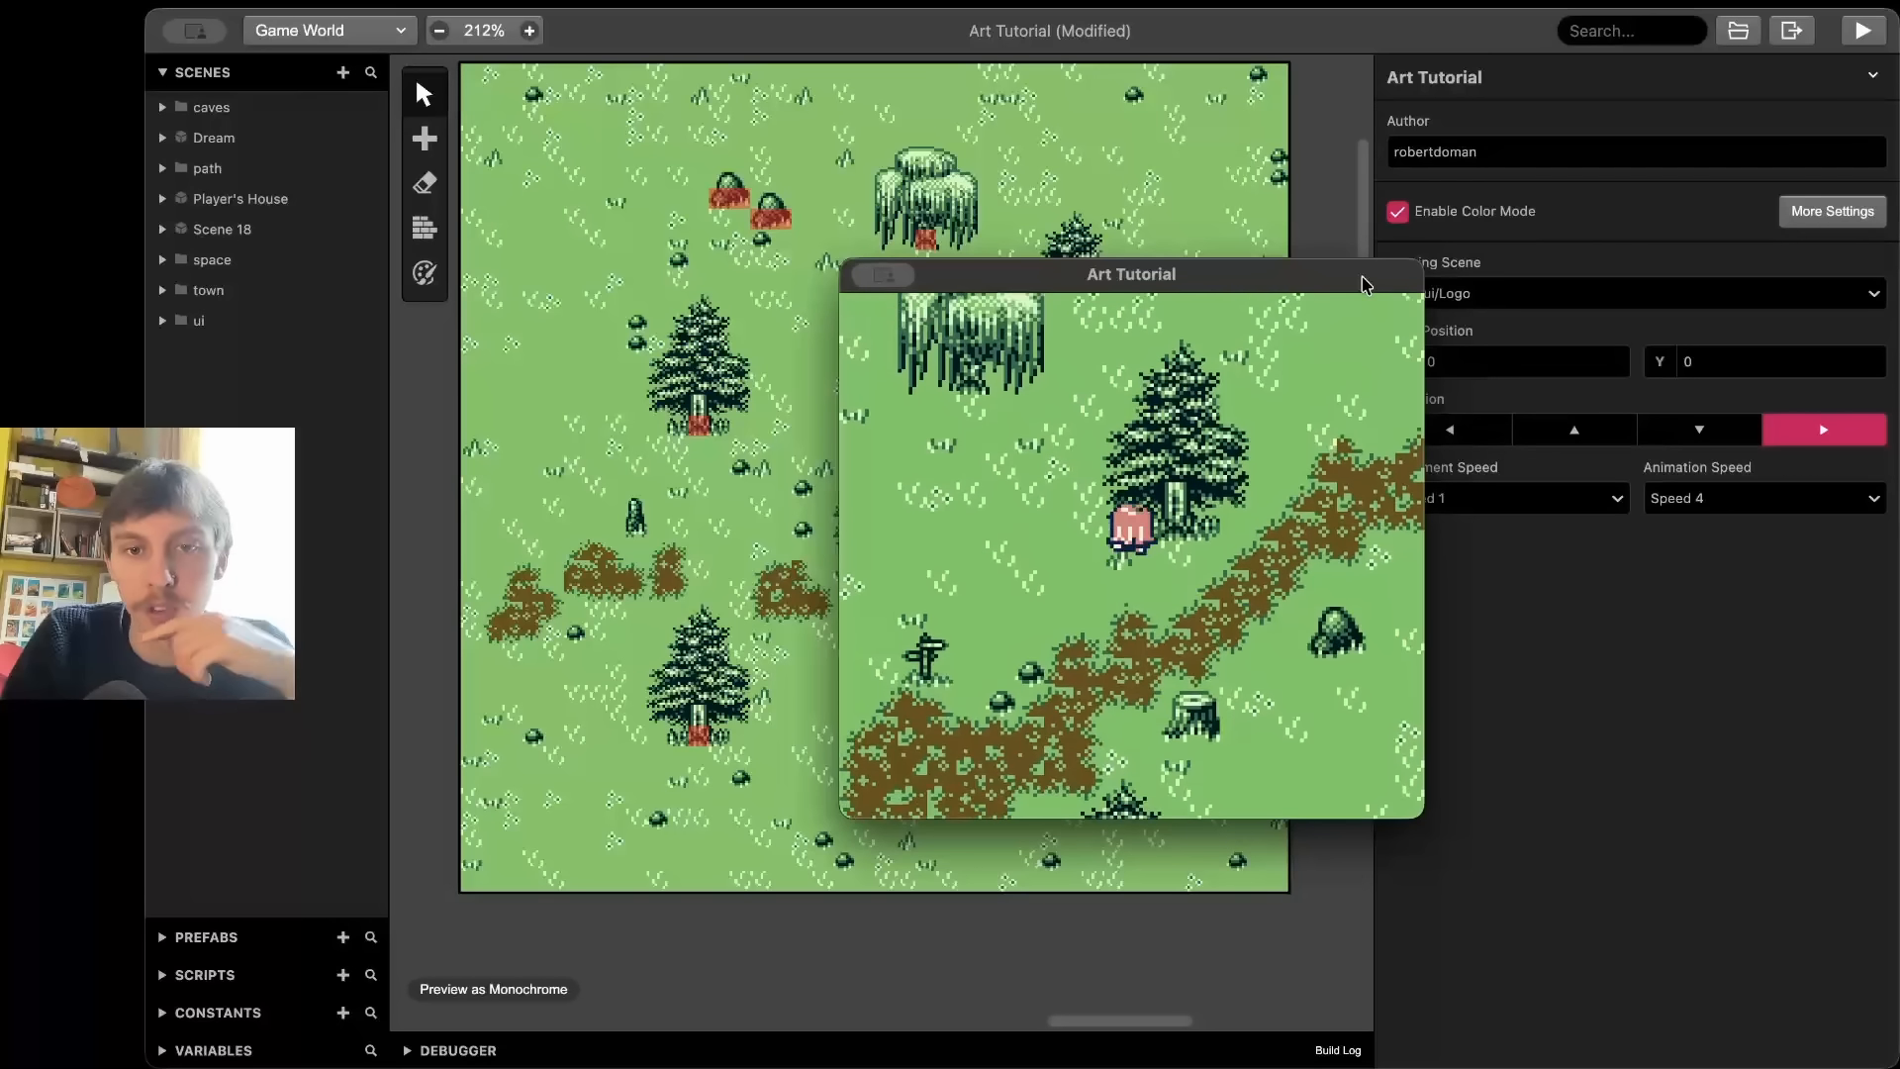
key(Right)
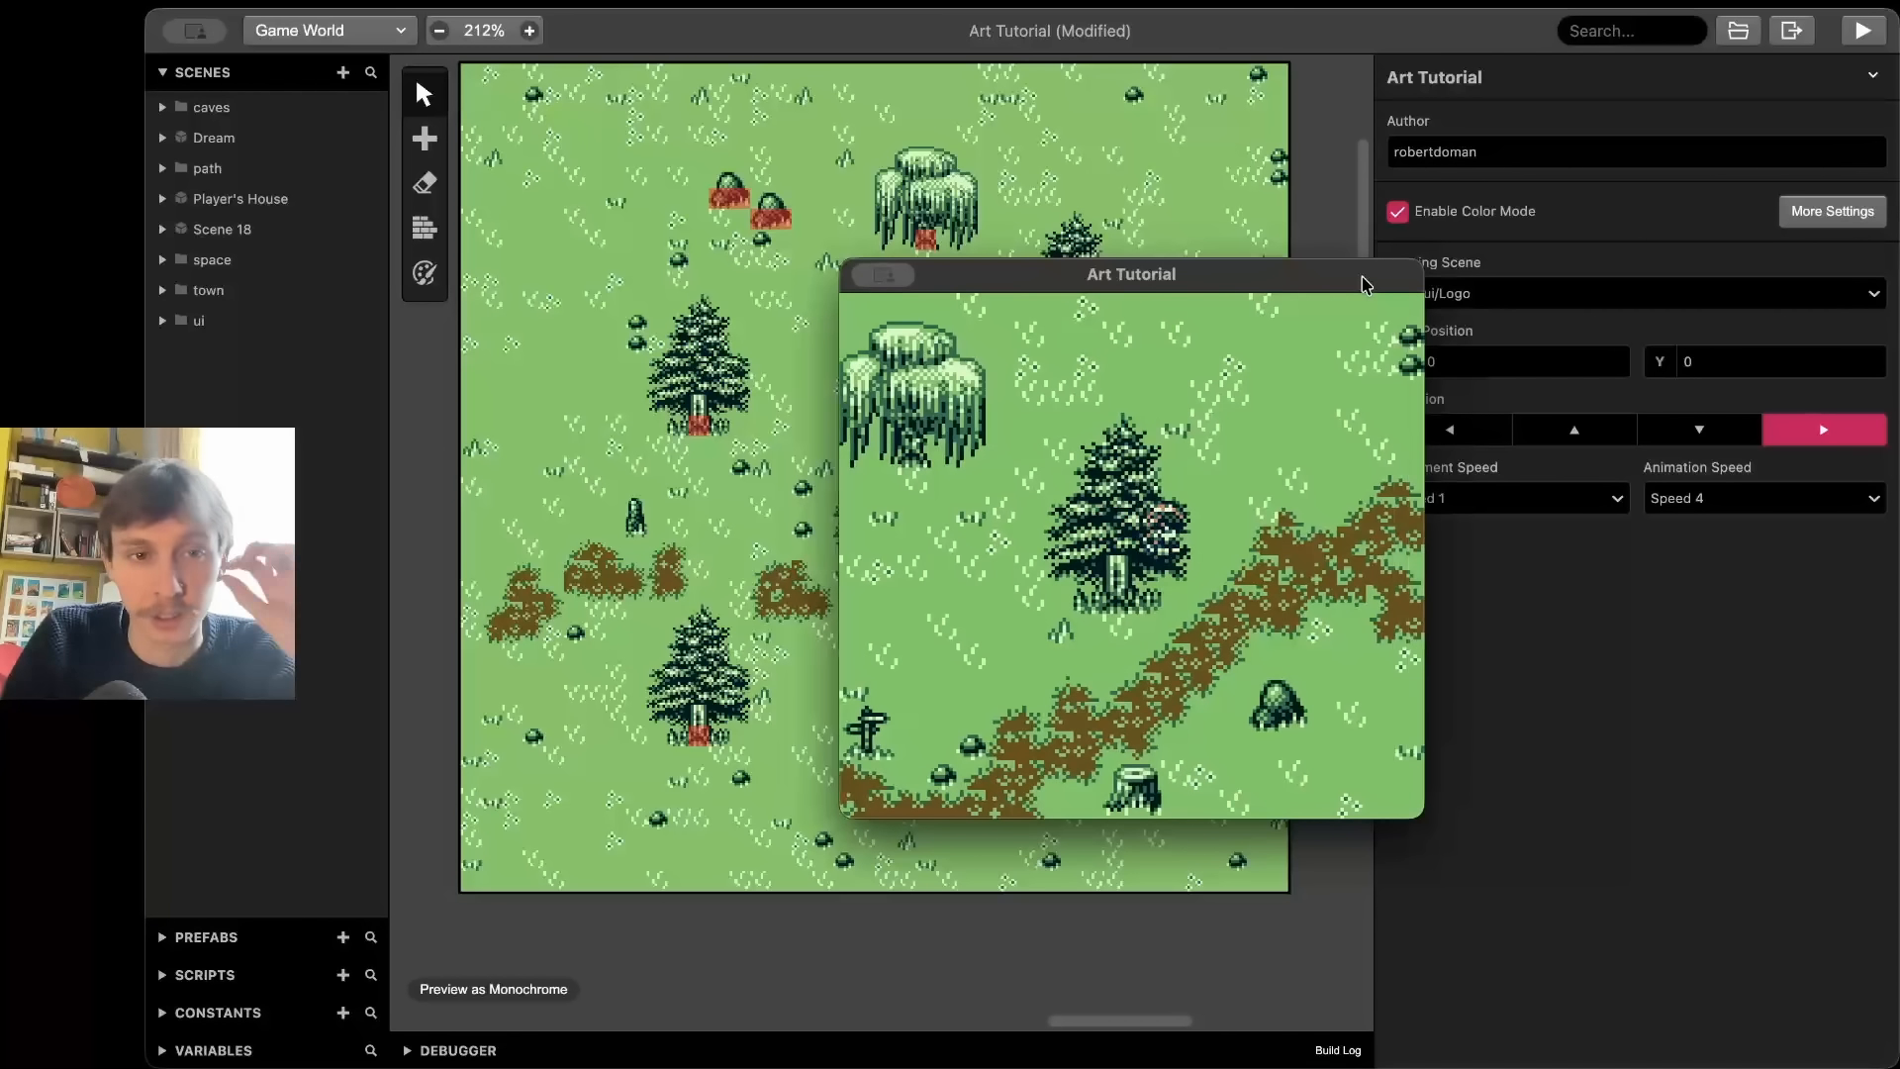
- Walk the player past the stump, along the dirt path, across the grass and up to the two rocks beside the willow
key(Down)
key(Right)
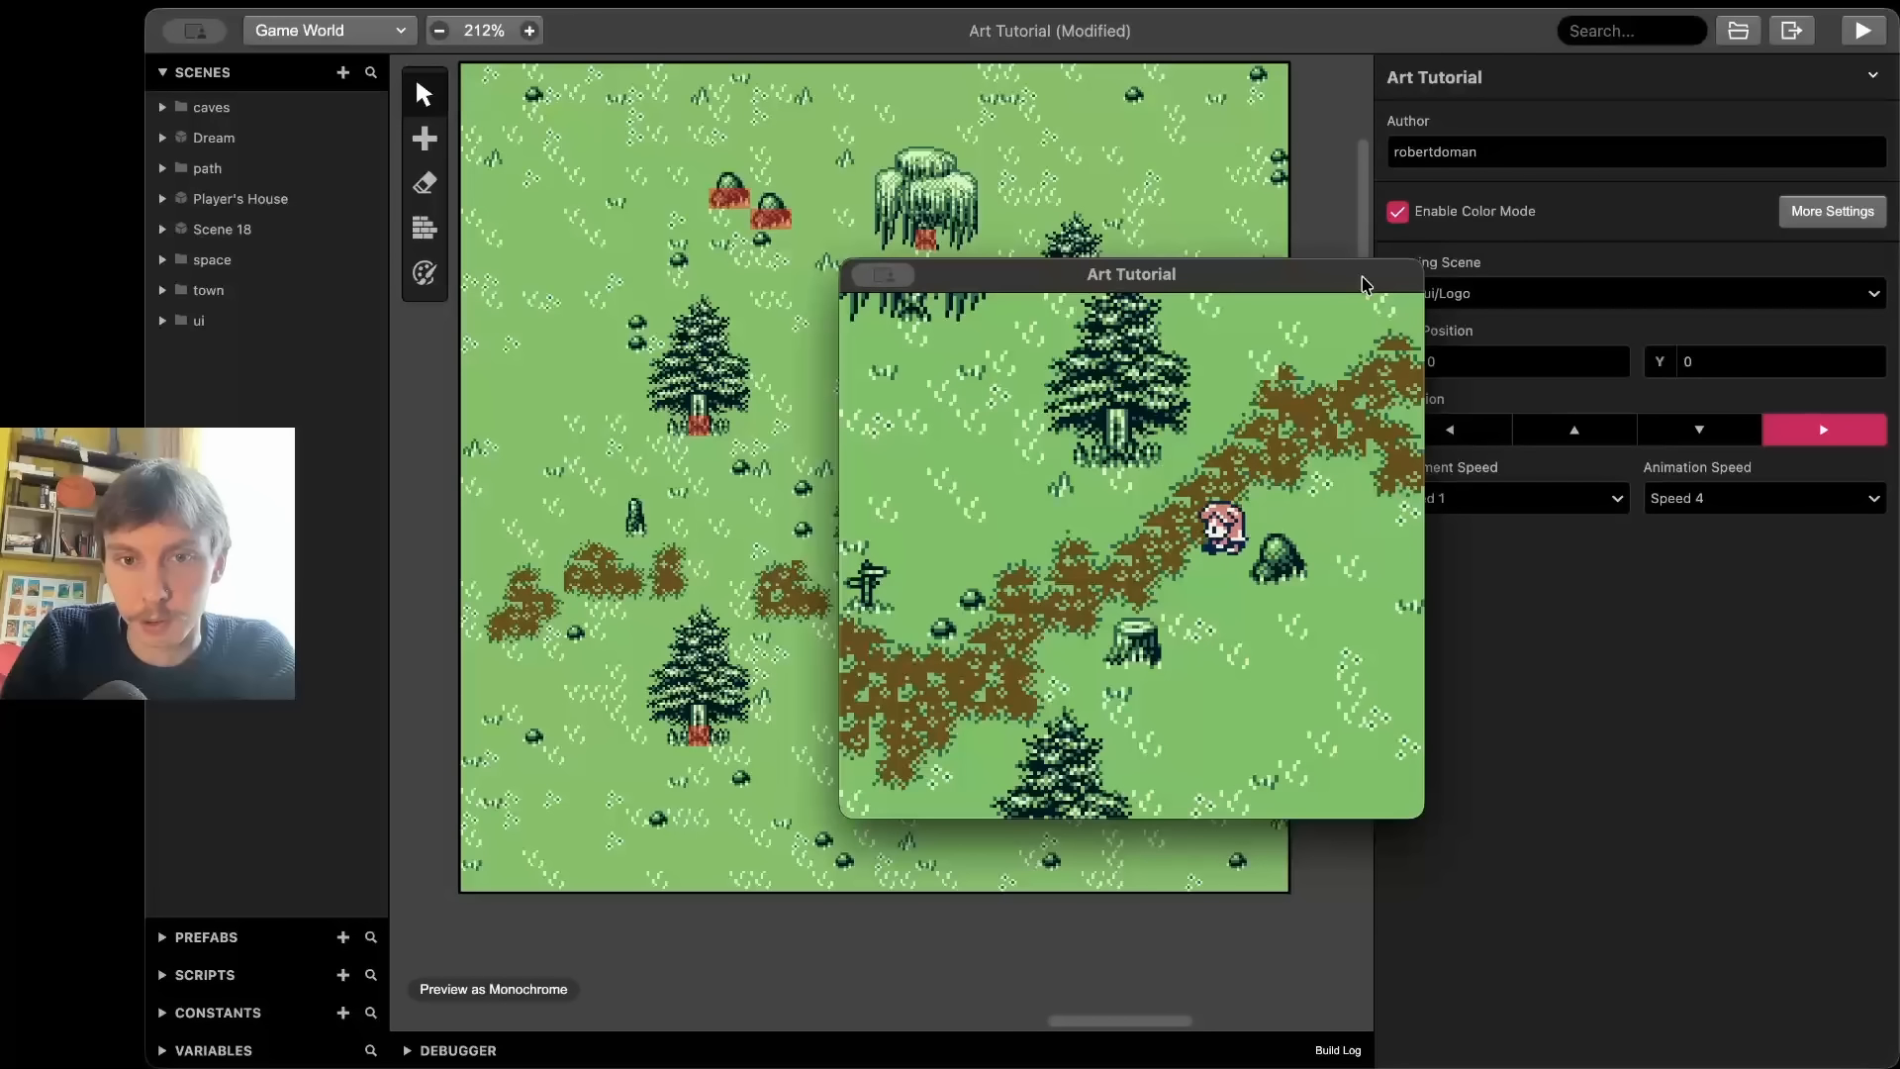
key(Down)
key(Left)
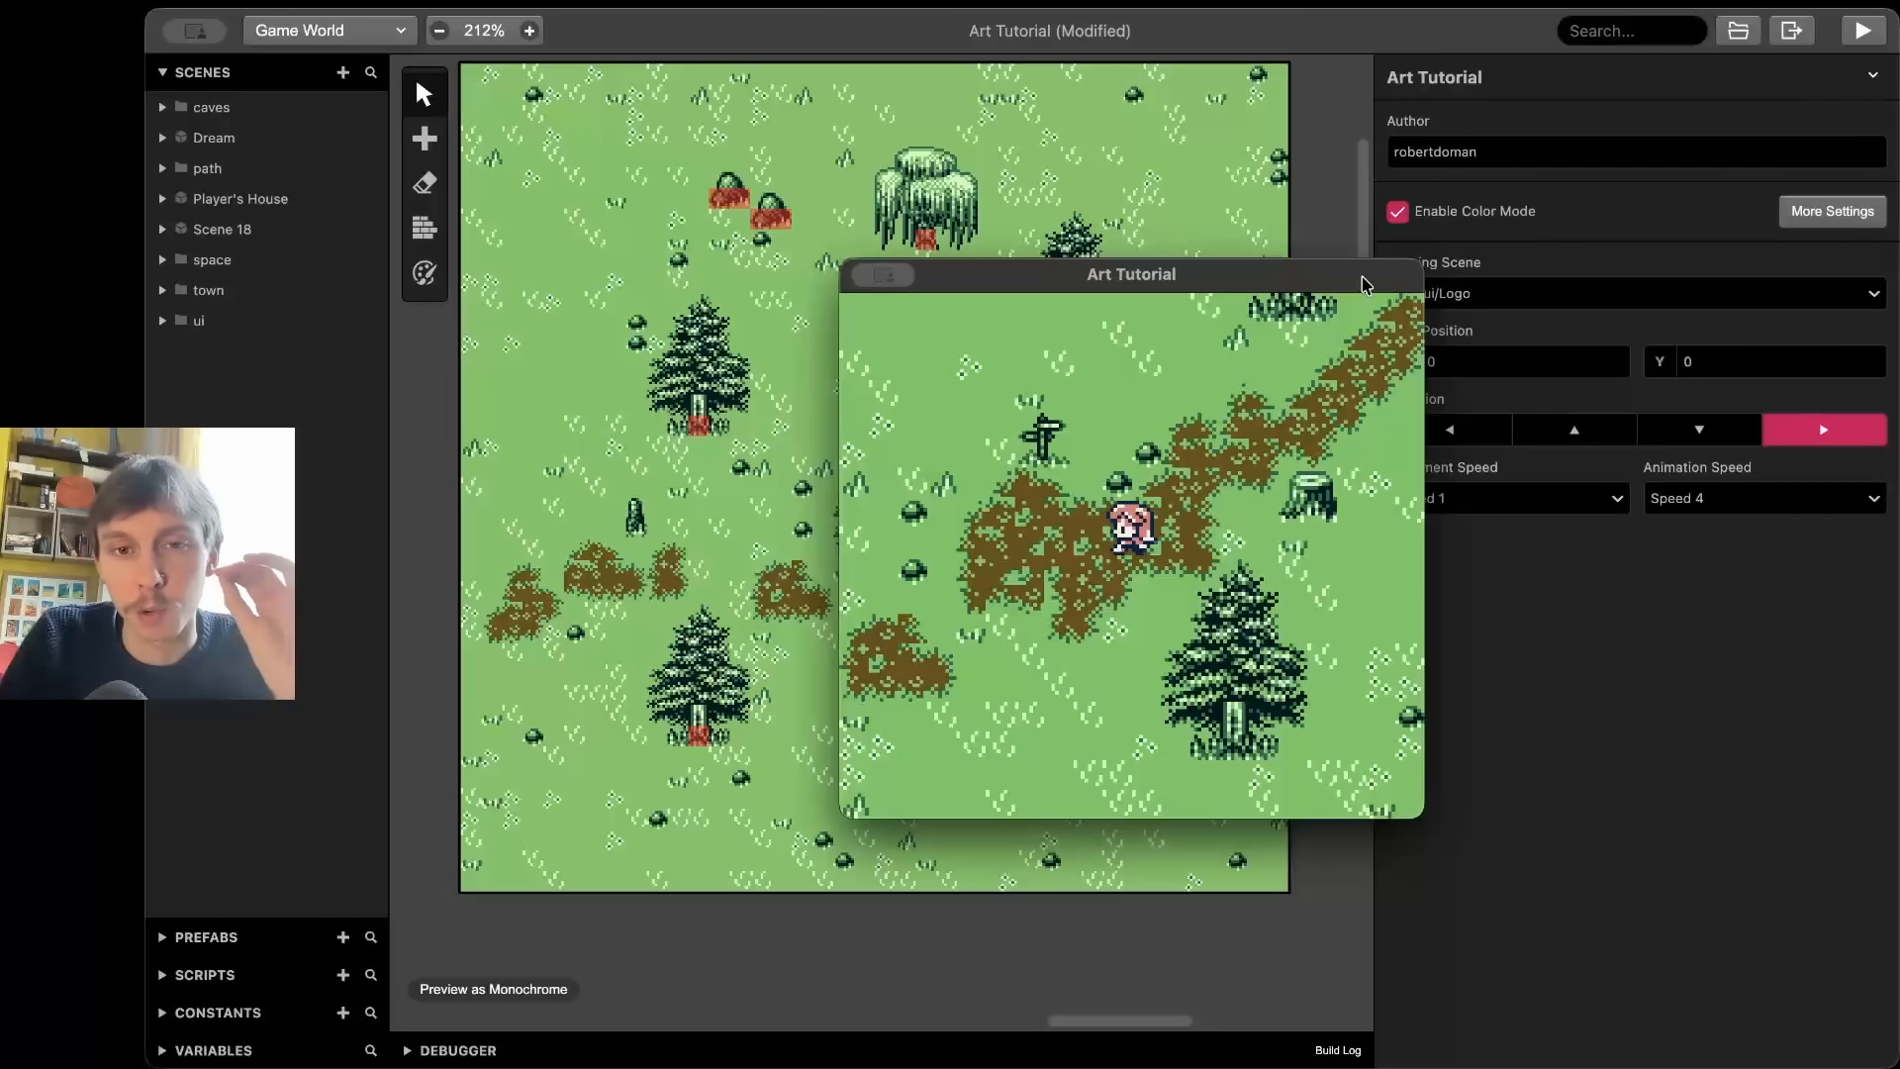
key(Left)
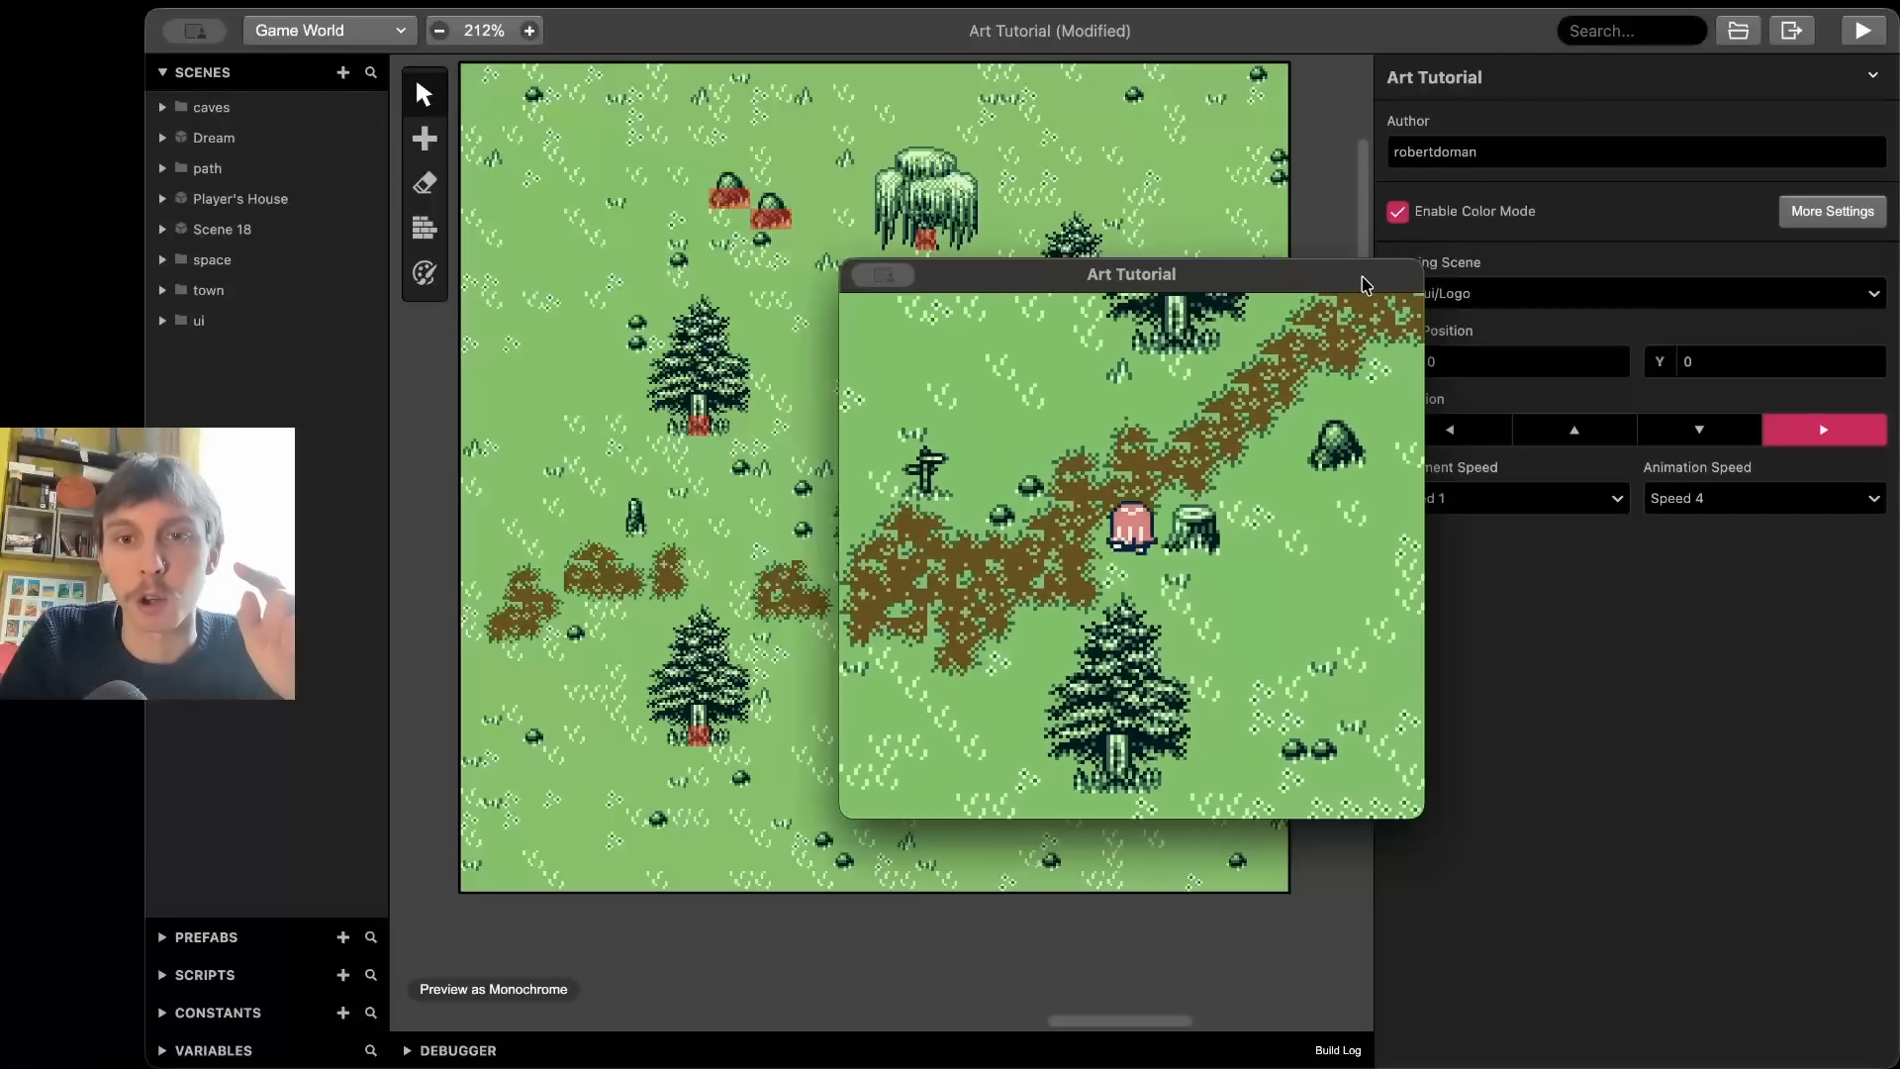
key(Down)
key(Left)
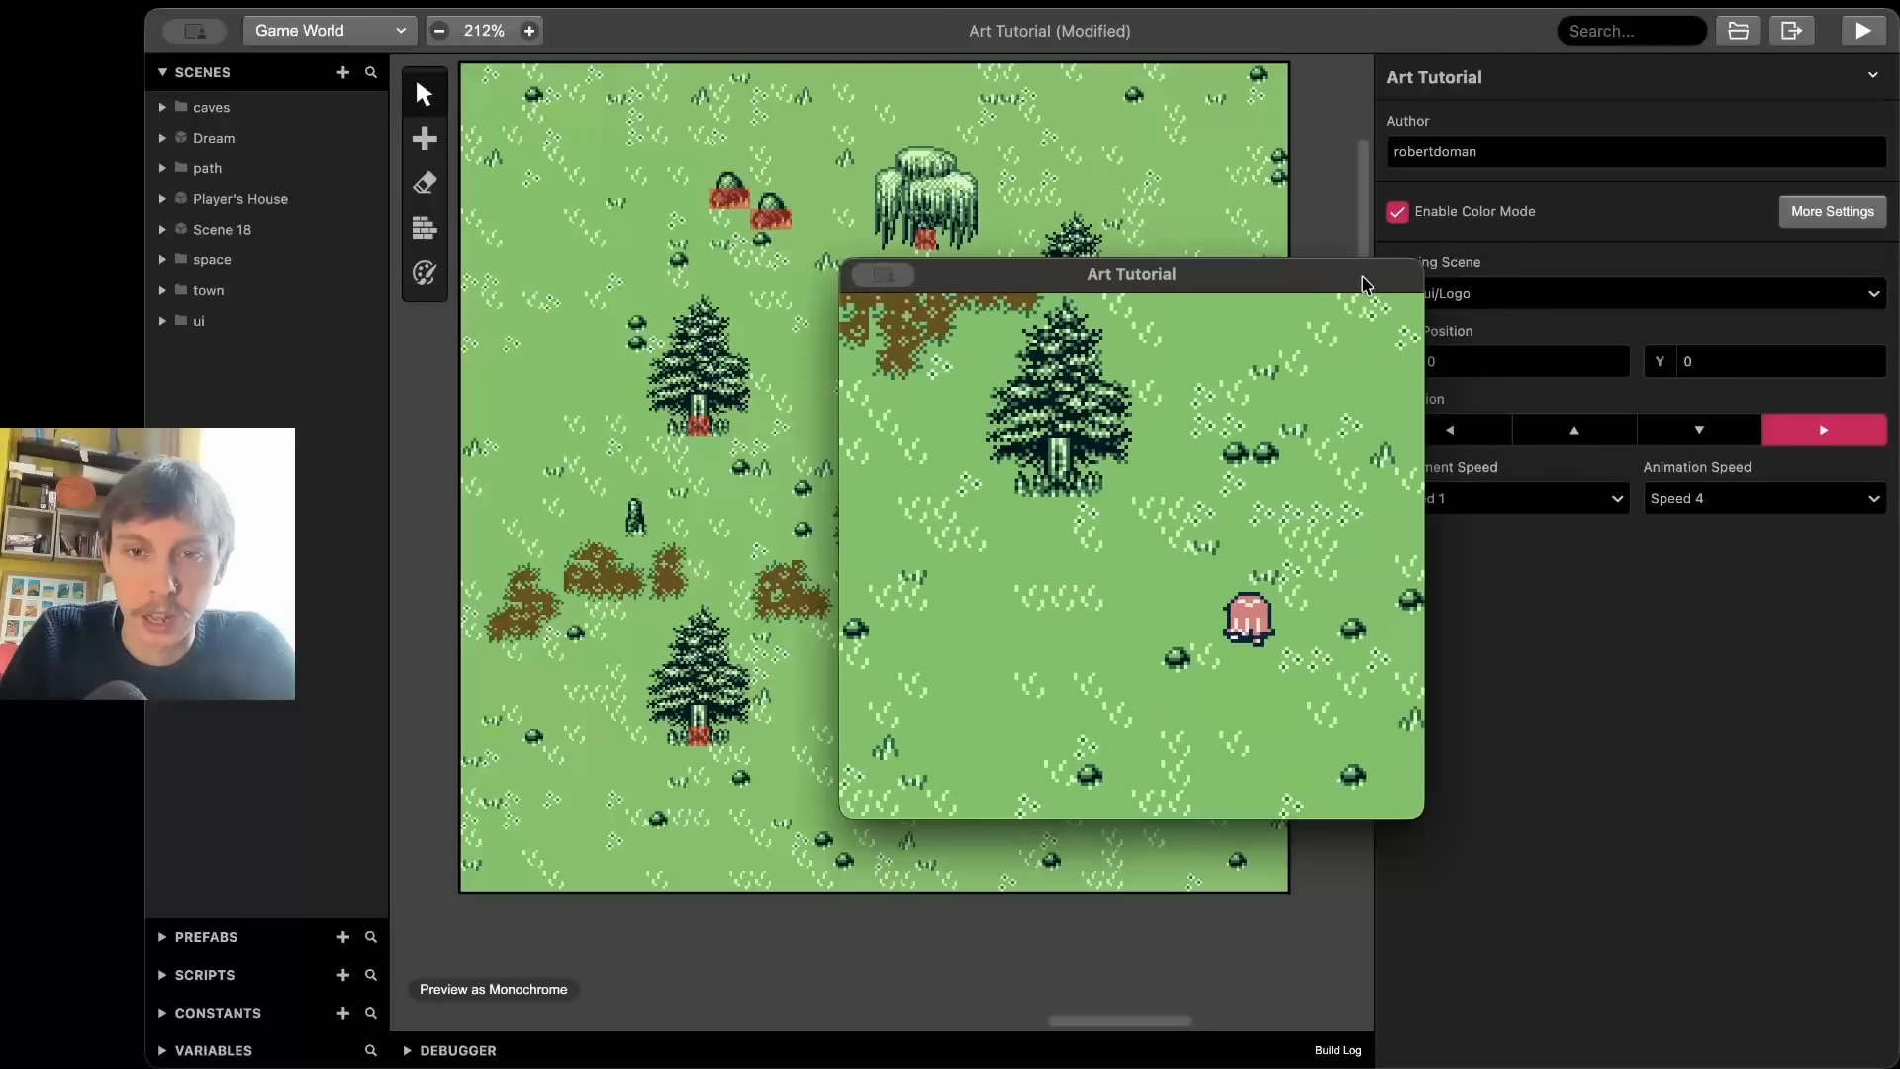
key(Up)
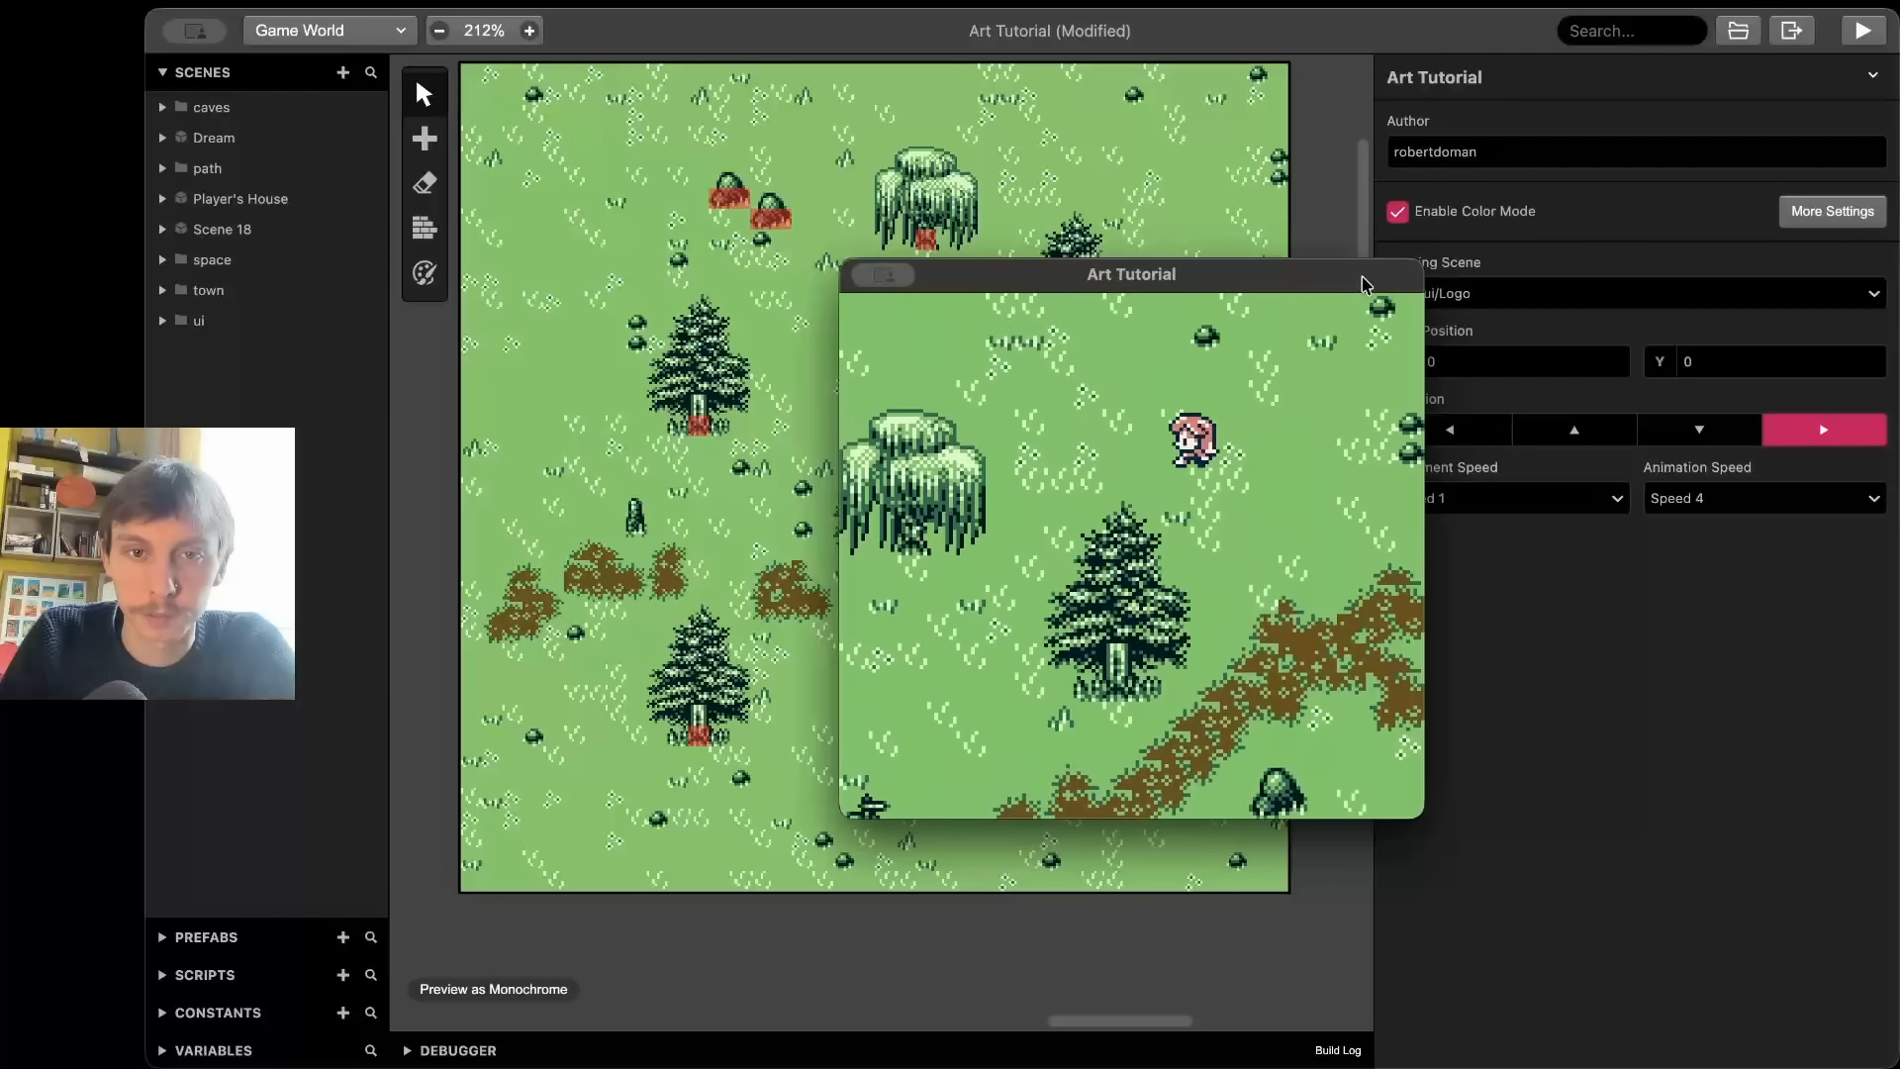
key(Left)
key(Down)
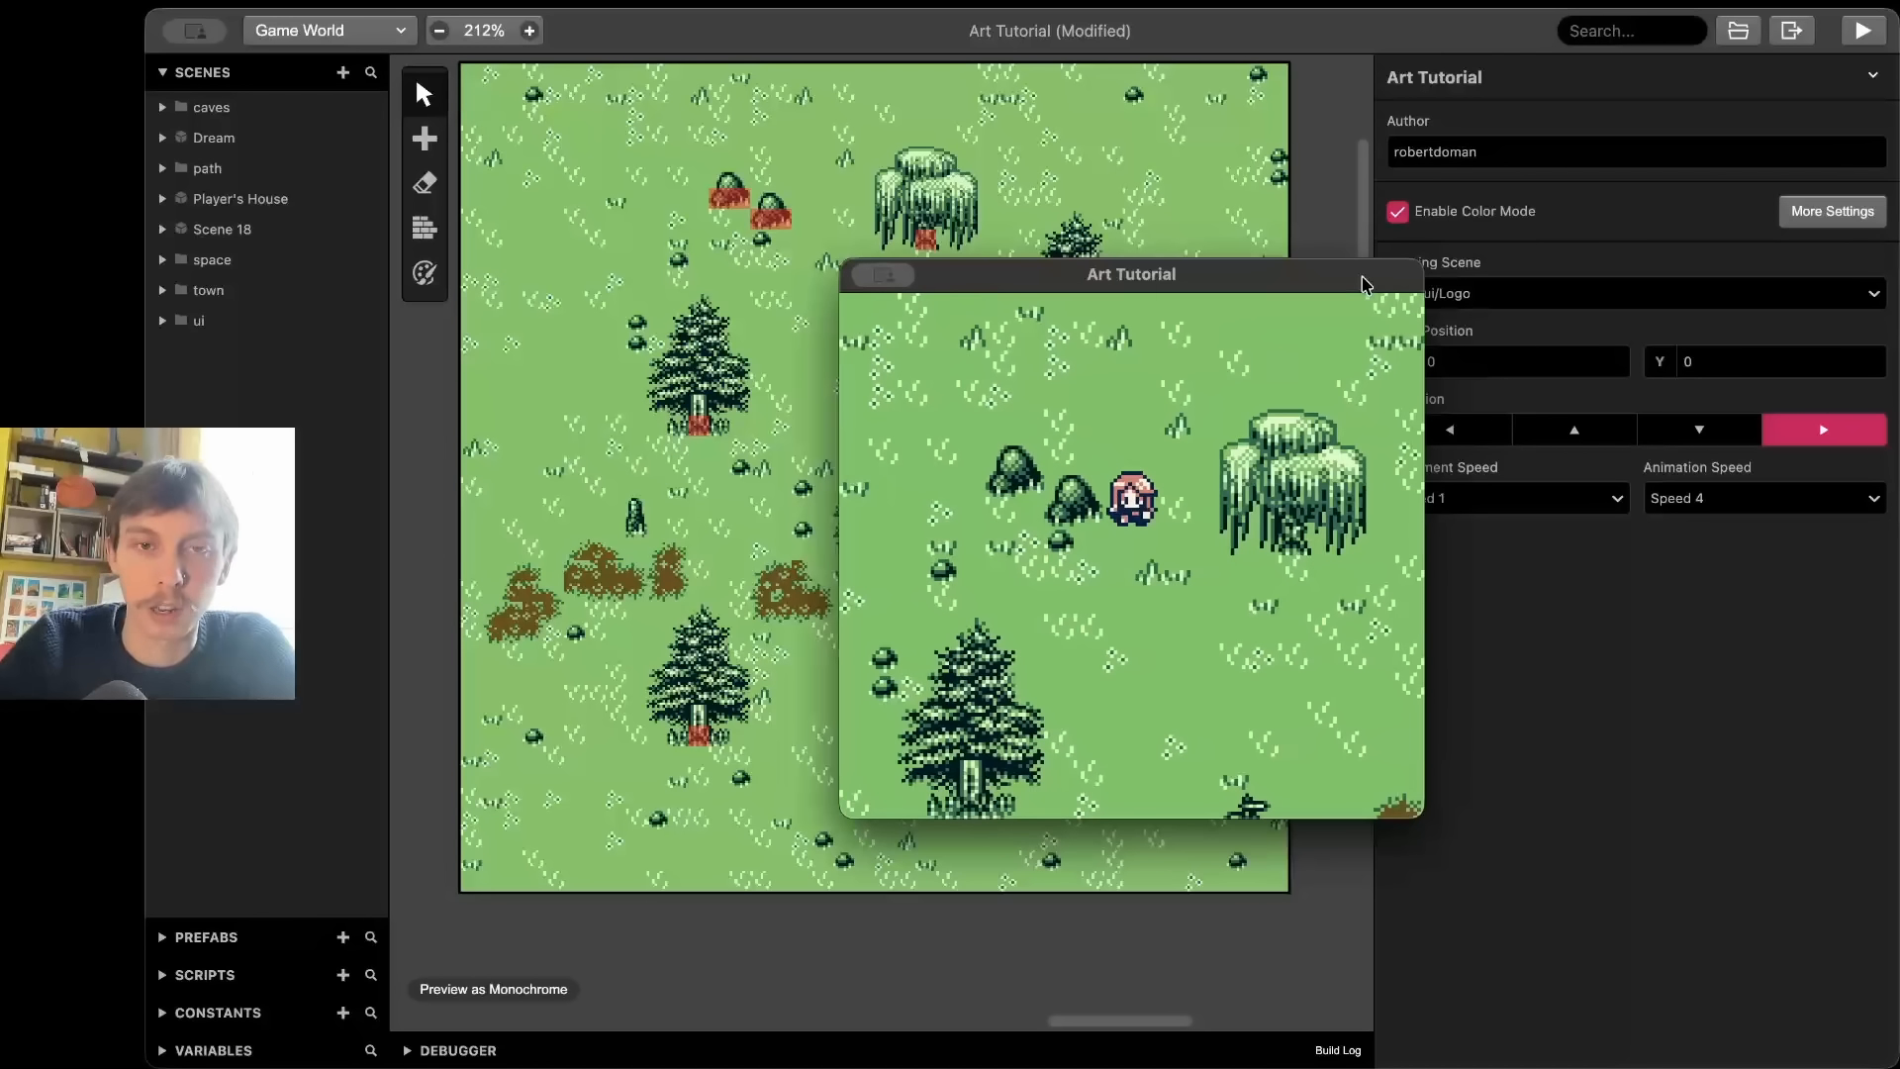
- Switch to the tileset image in GIMP and recolour the round rock's light pixels with the mid green 86c06c using the Pencil
drag(972, 284, 973, 286)
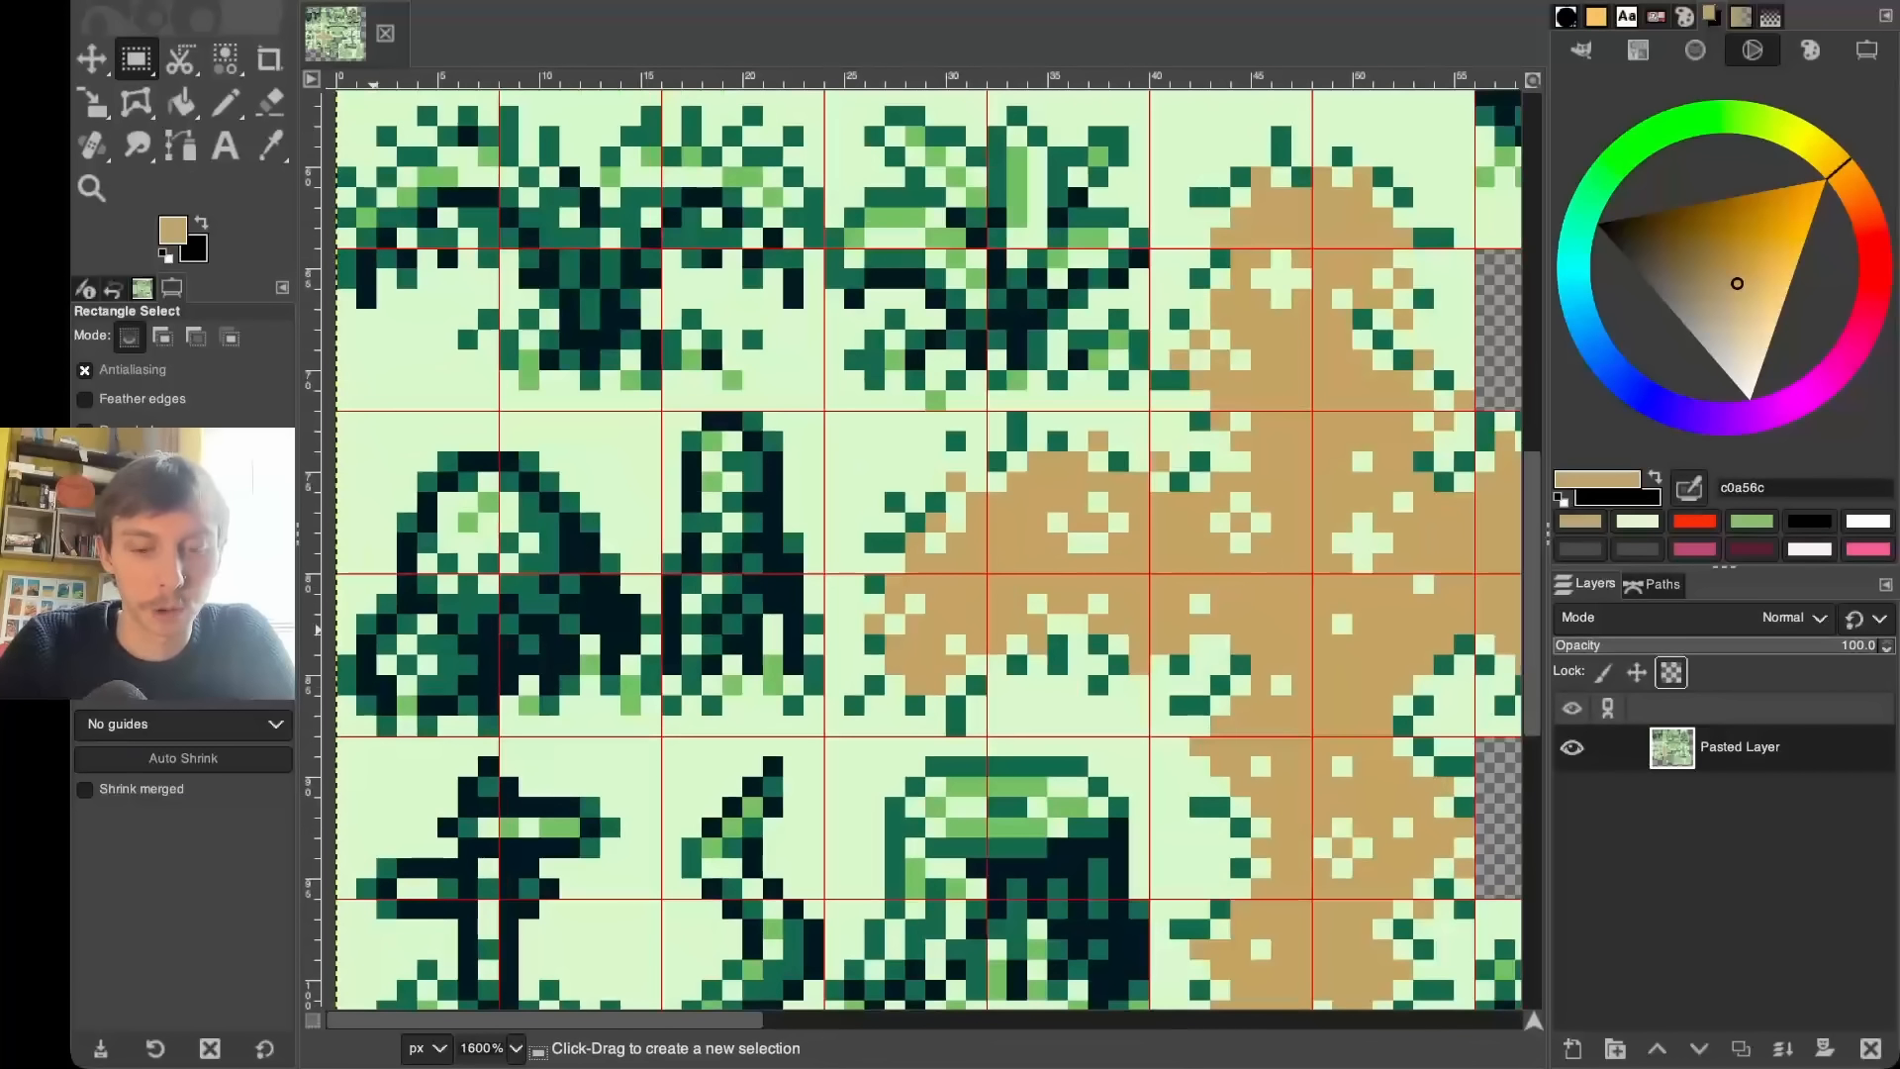
key(n)
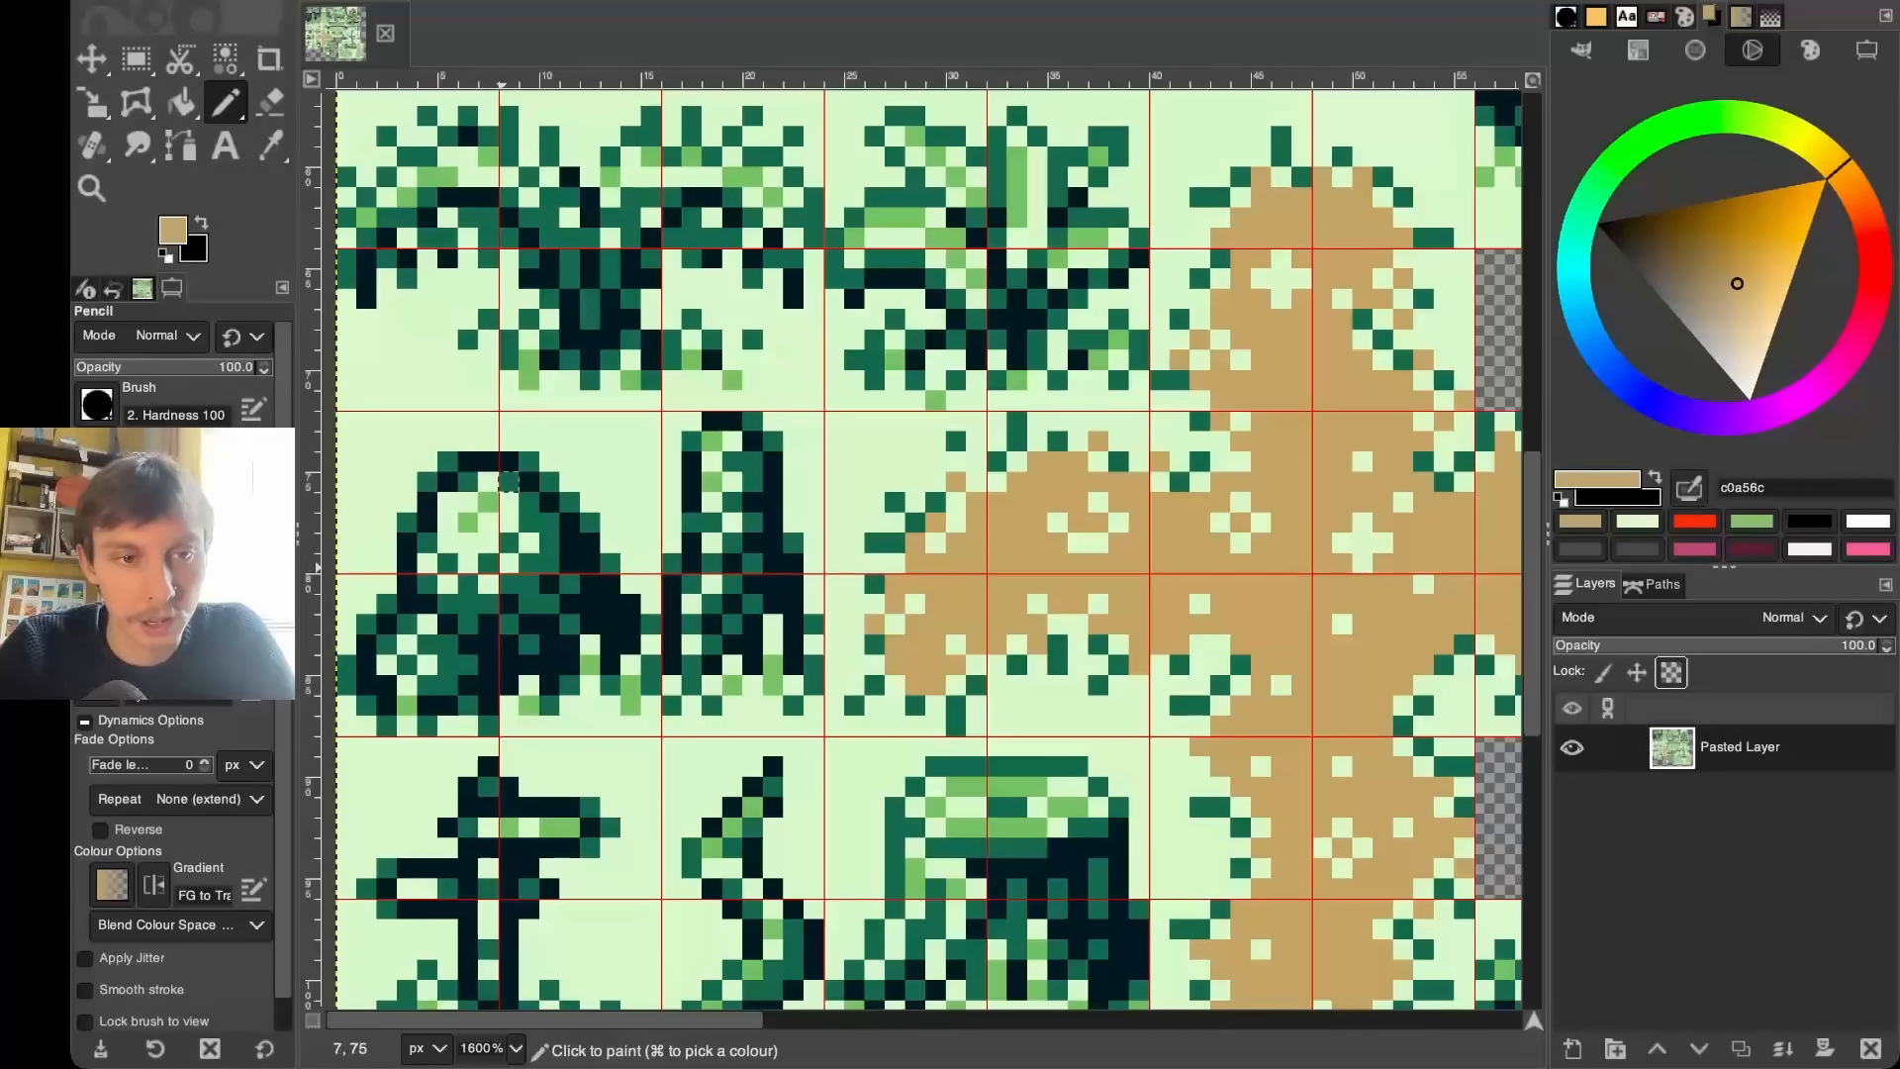
super+click(508, 501)
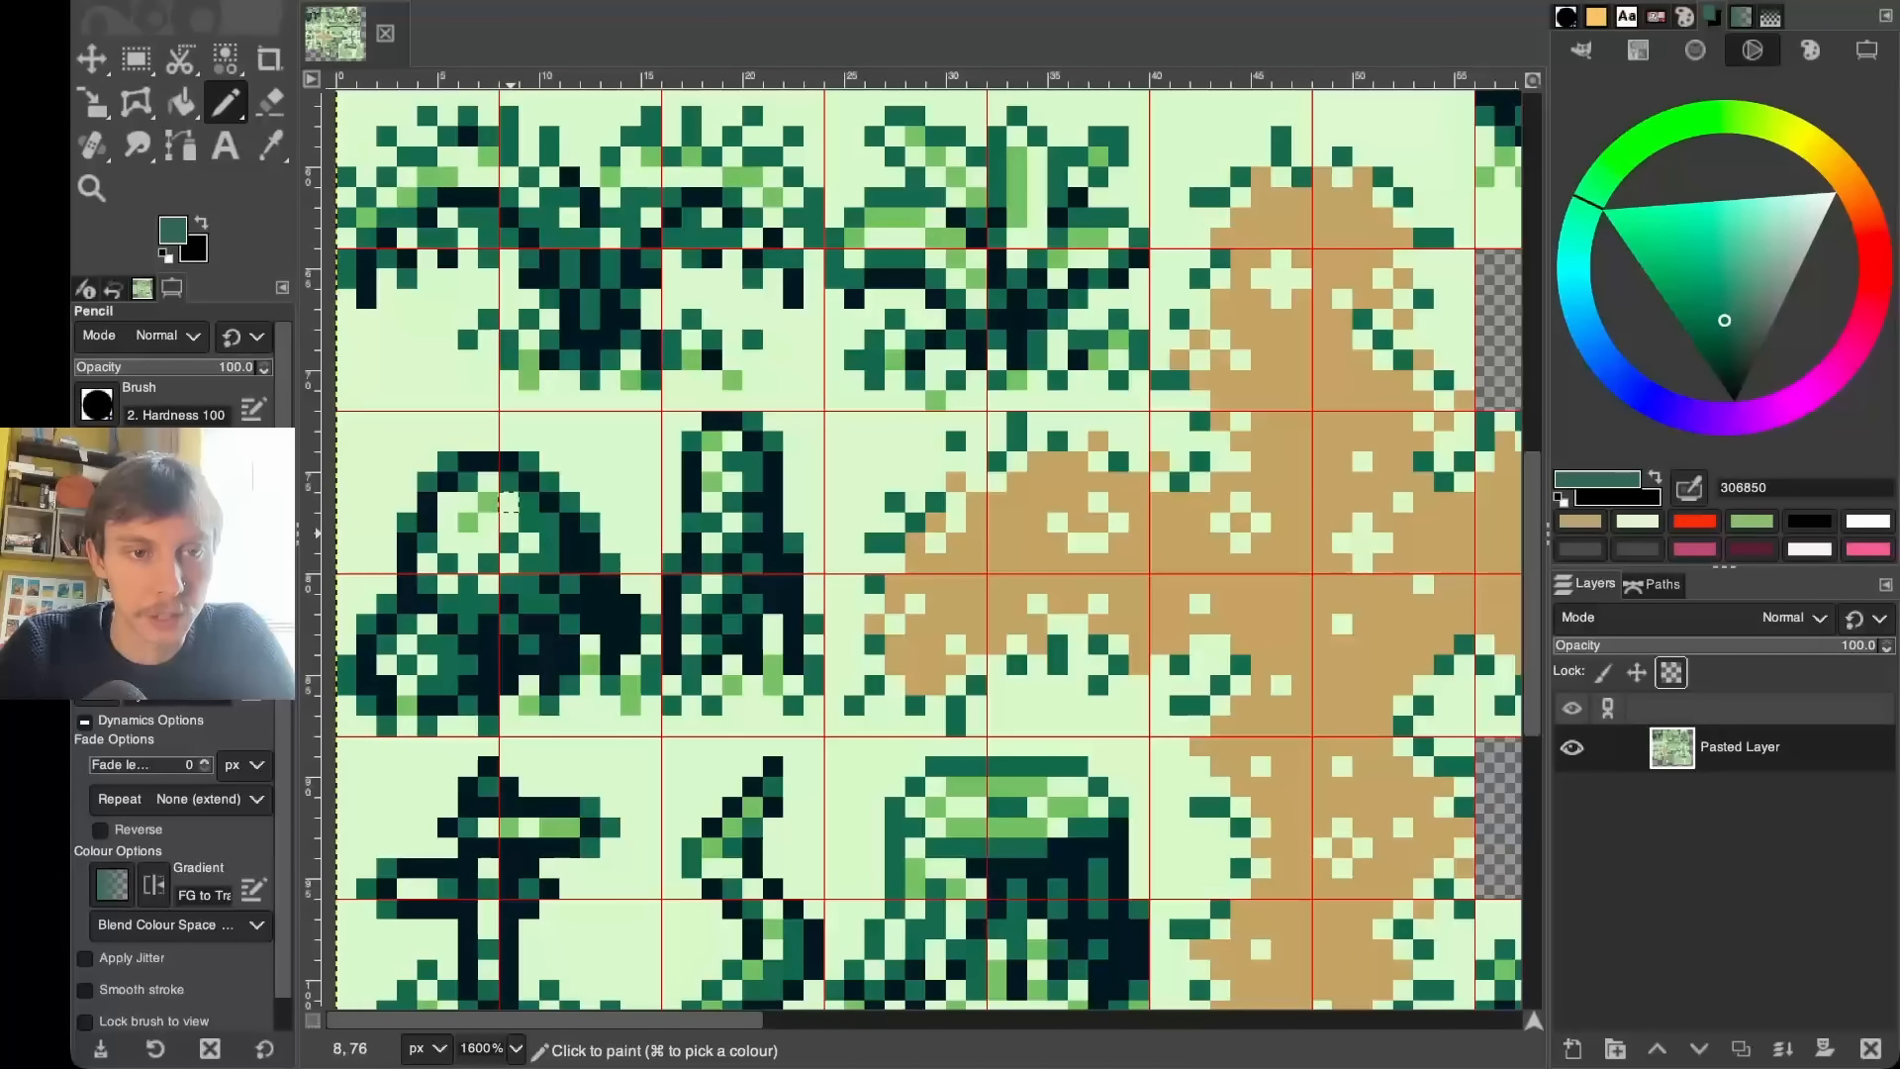
super+click(490, 522)
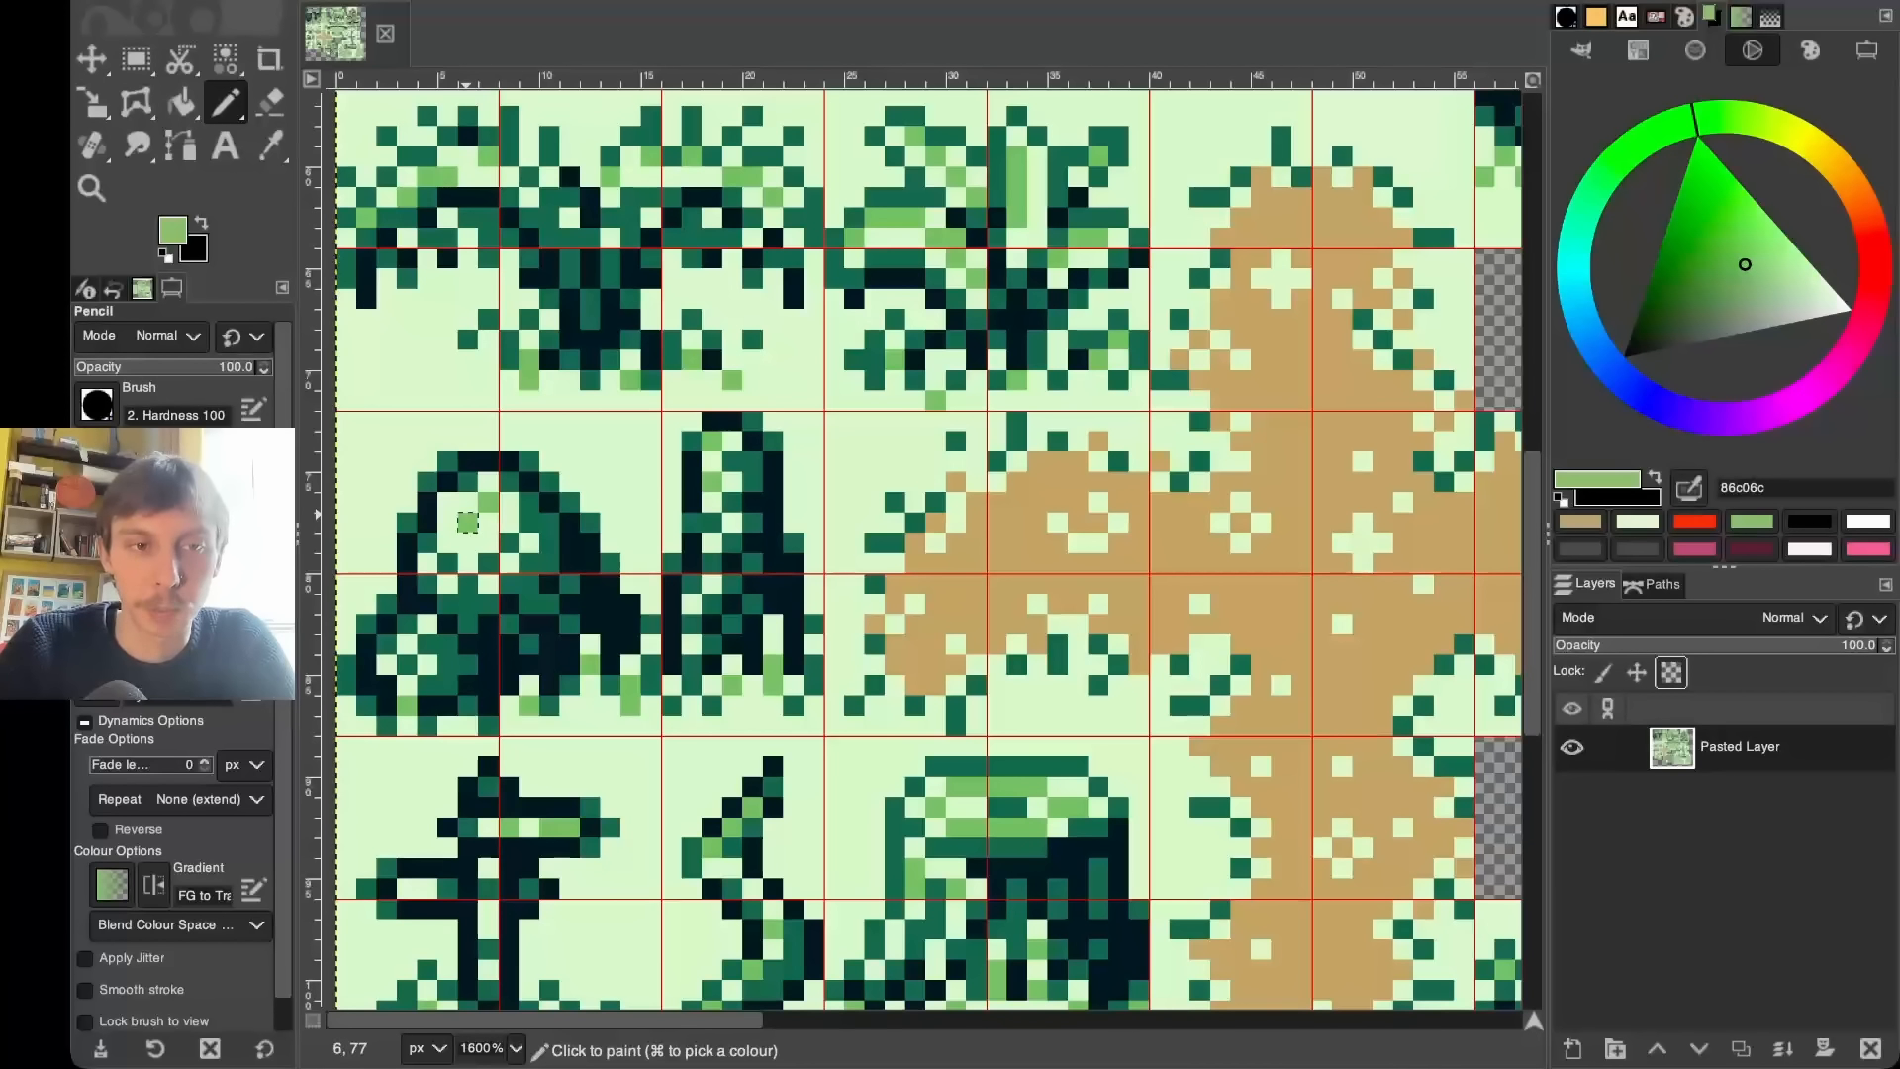
click(425, 562)
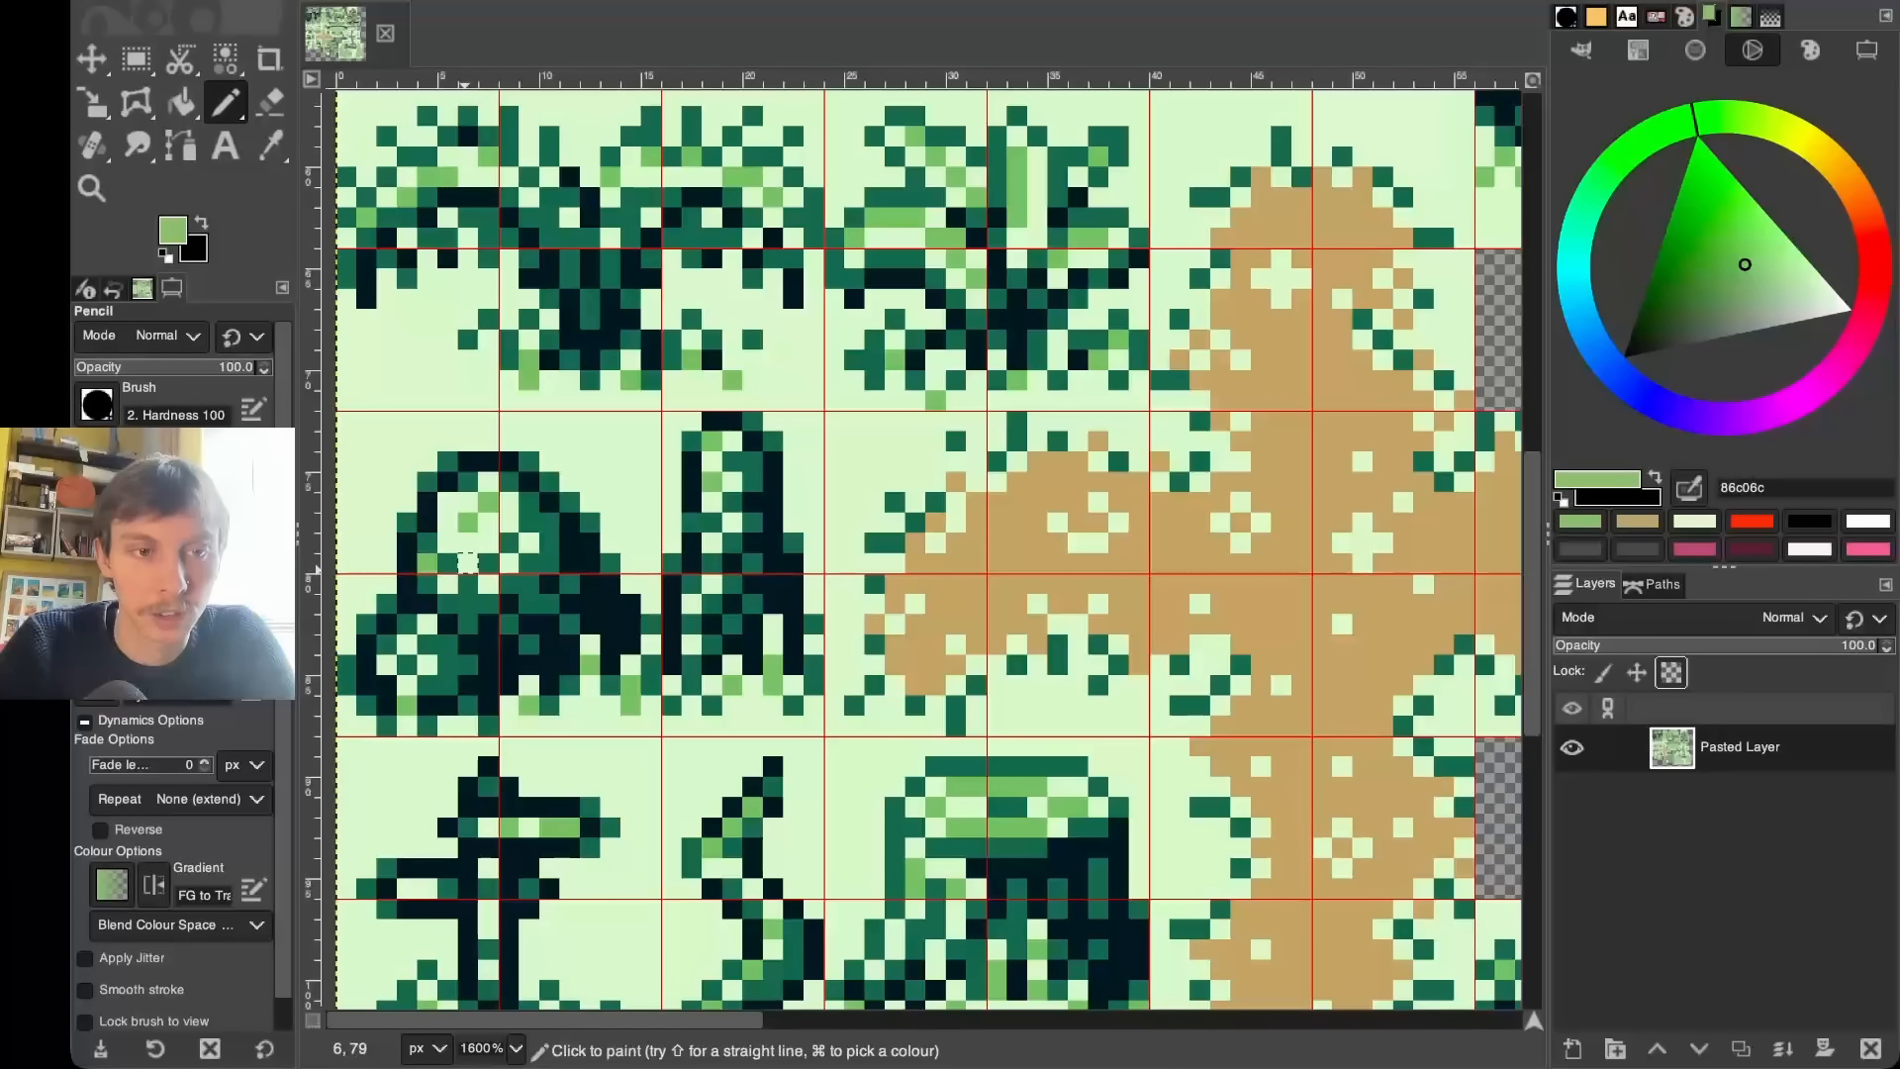
mouse_move(530, 543)
mouse_down()
mouse_move(447, 543)
mouse_move(447, 502)
mouse_move(487, 482)
mouse_move(507, 522)
mouse_up()
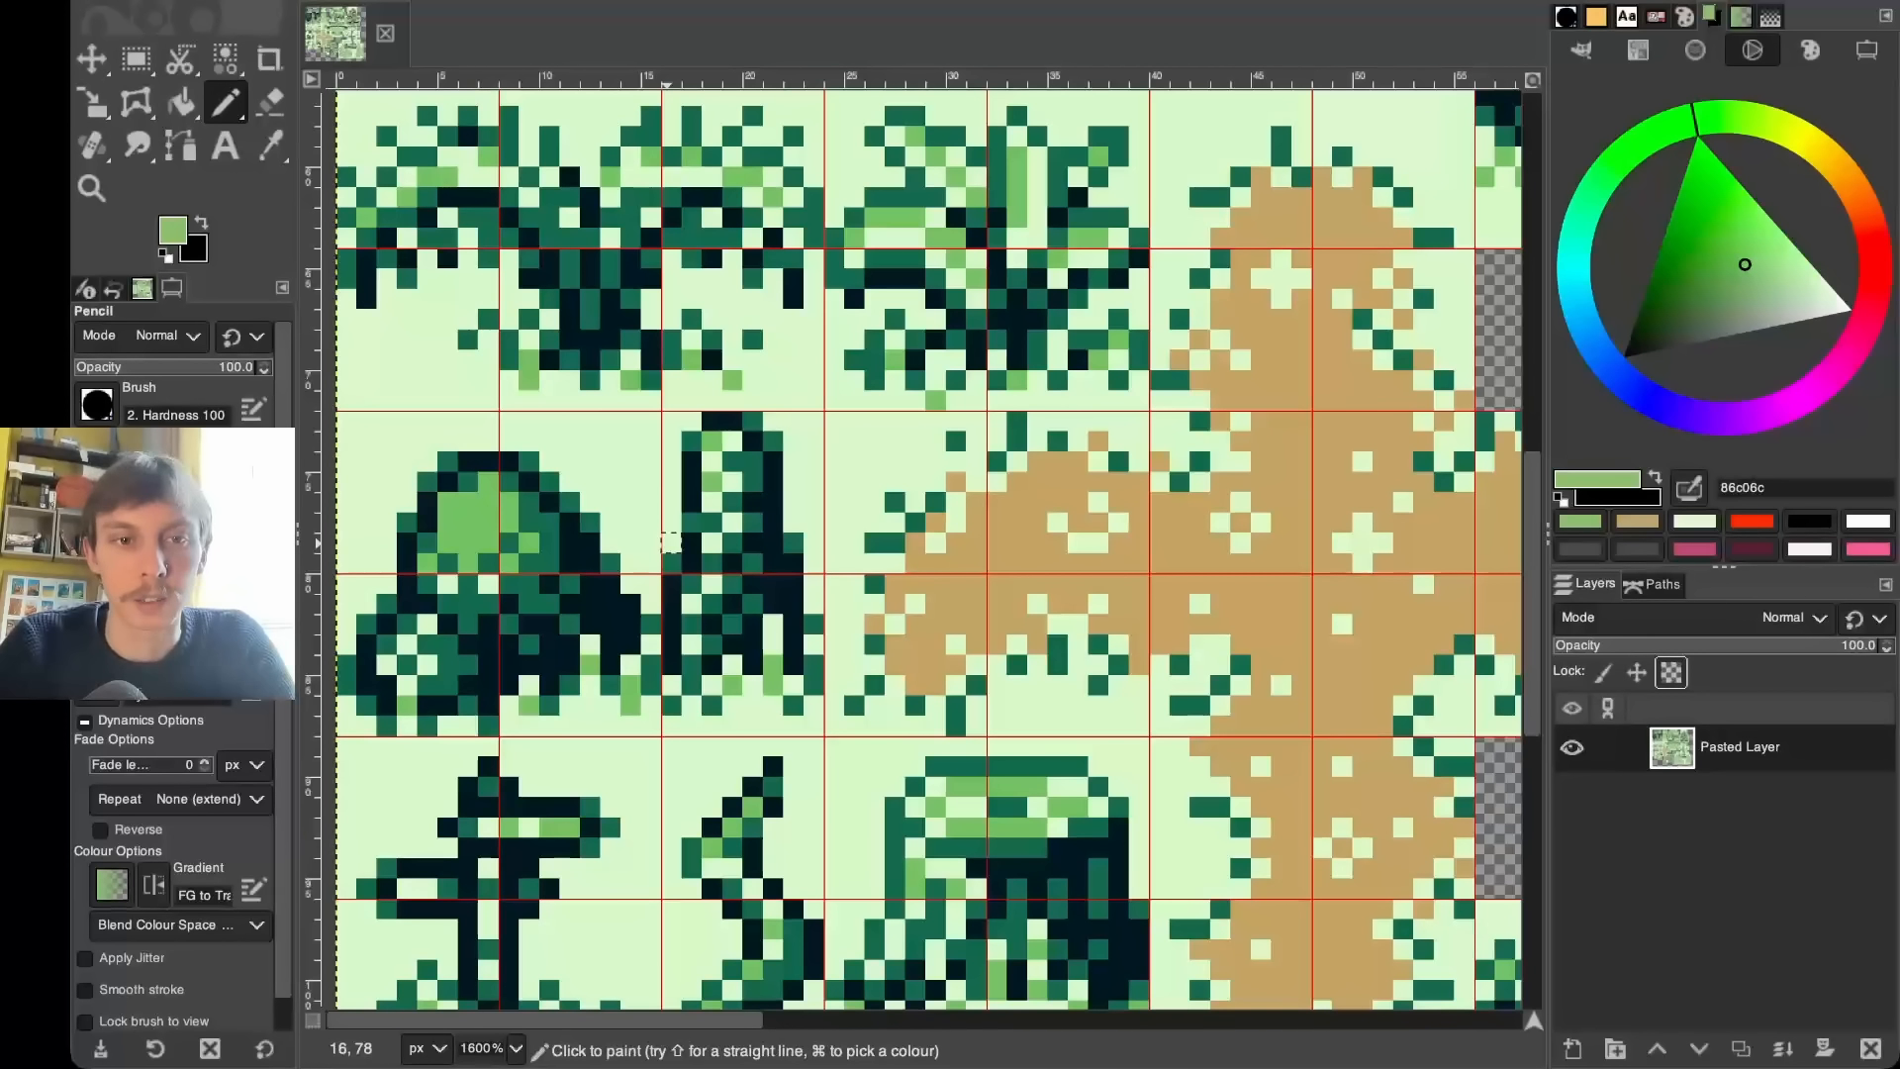
- Paint the tall narrow rock's light highlight pixels in the same mid green with the Pencil
click(734, 441)
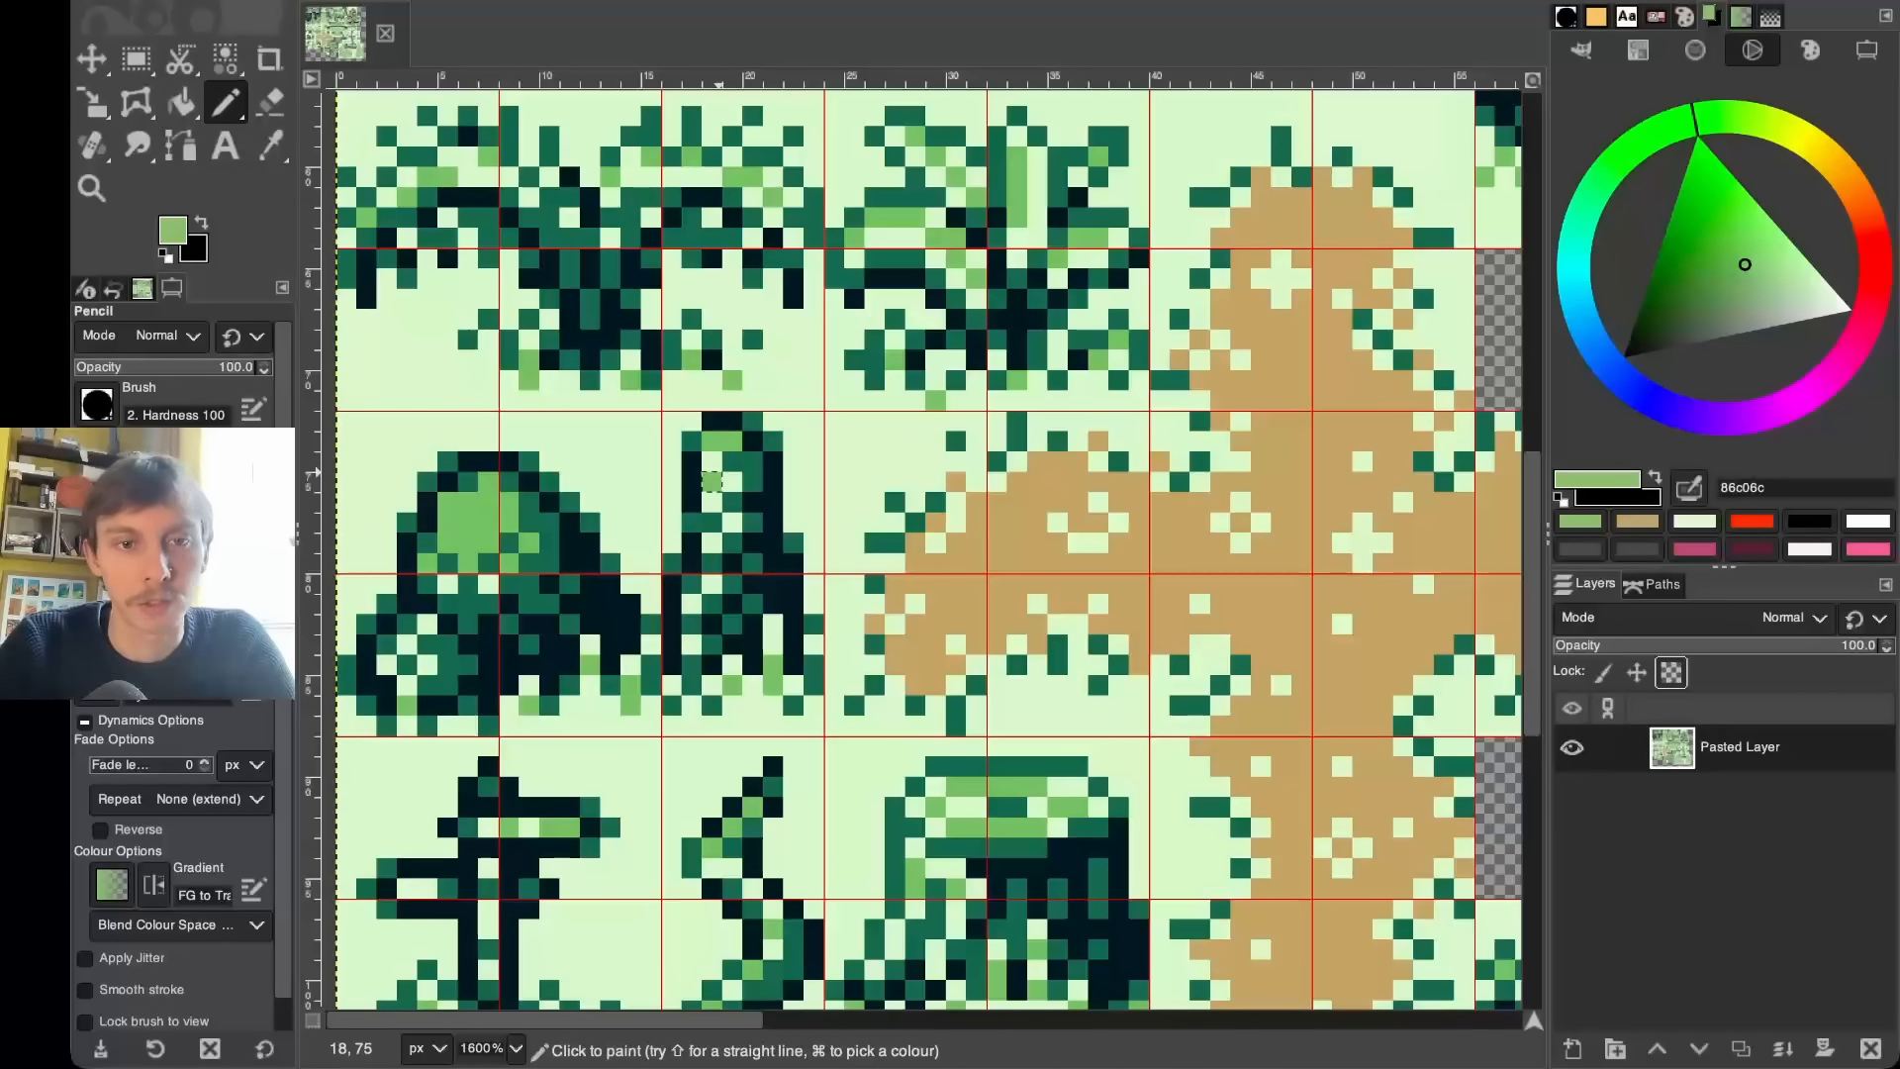
click(713, 462)
click(732, 482)
click(712, 503)
click(734, 504)
click(733, 522)
click(713, 542)
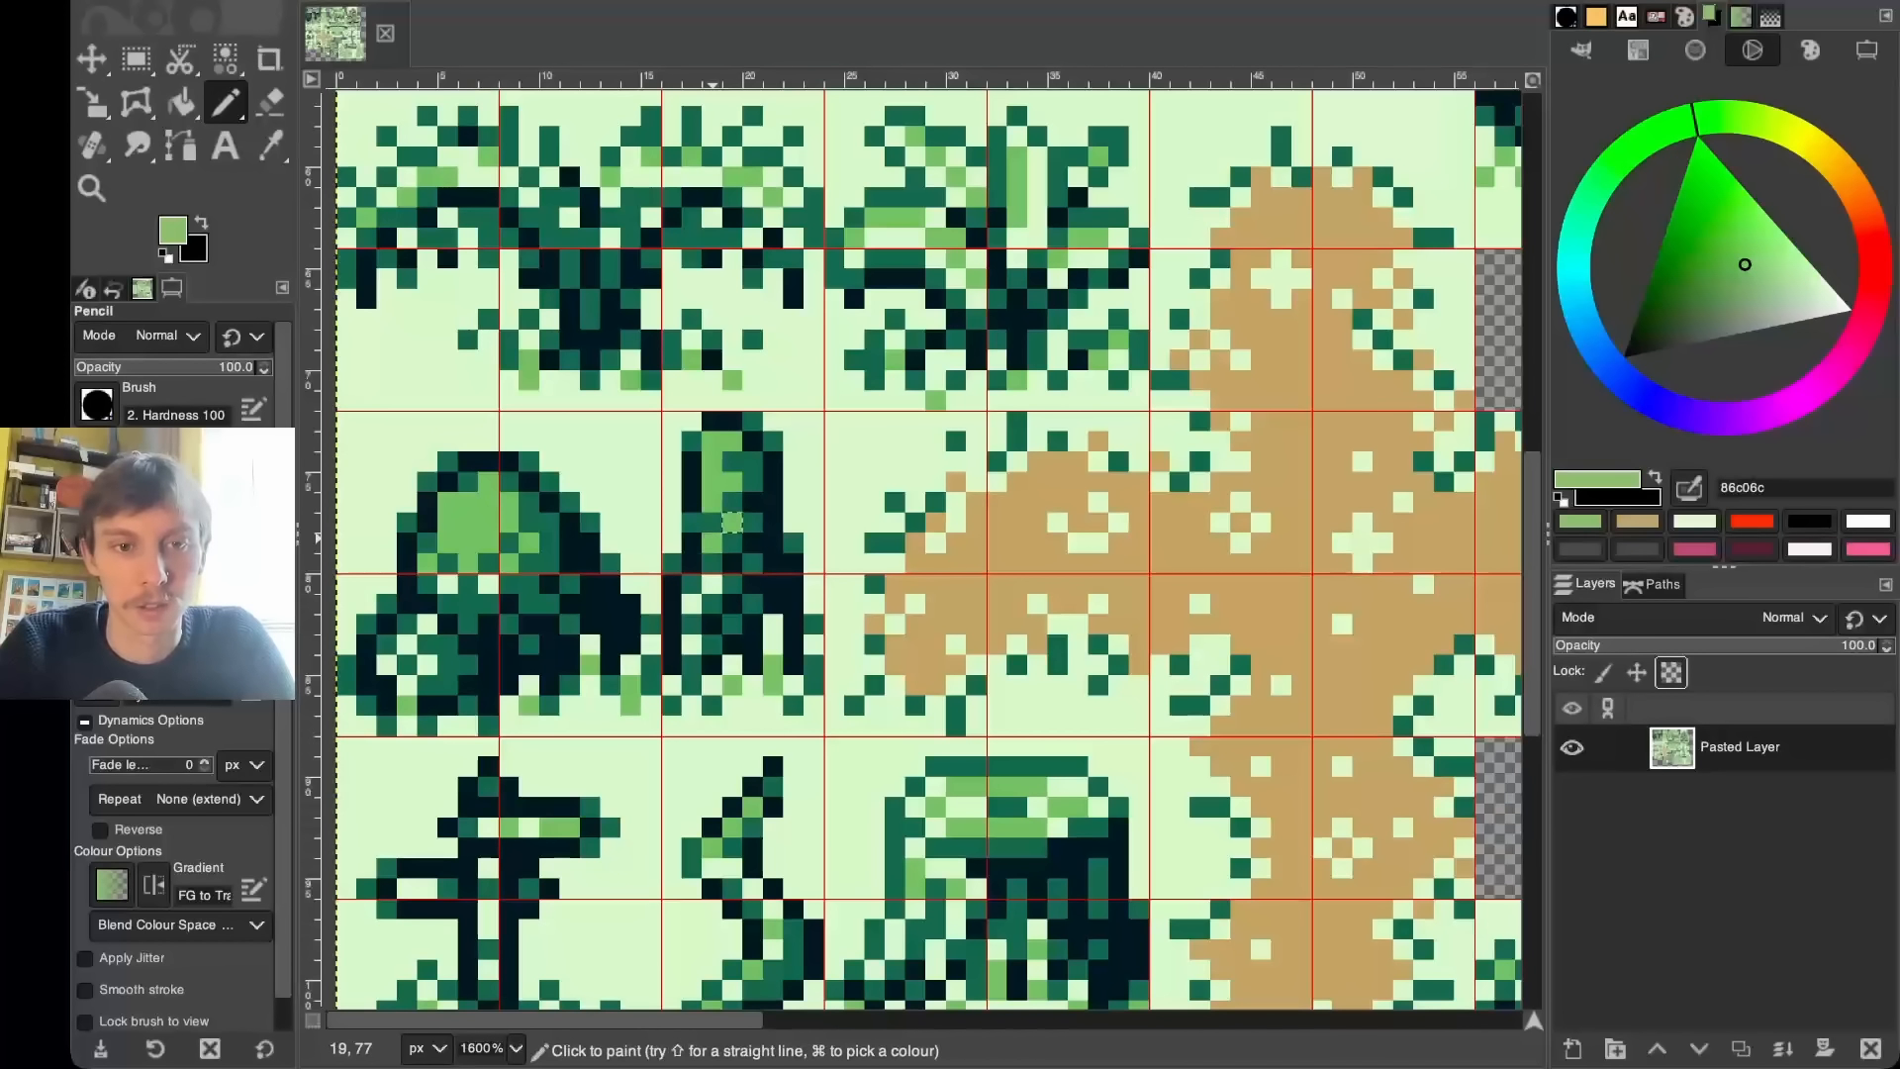
- Bucket-fill the pine tree's light foliage areas with mid green 86c06c, undoing the last misplaced fill
key(minus)
key(minus)
scroll(767, 476, right, 3)
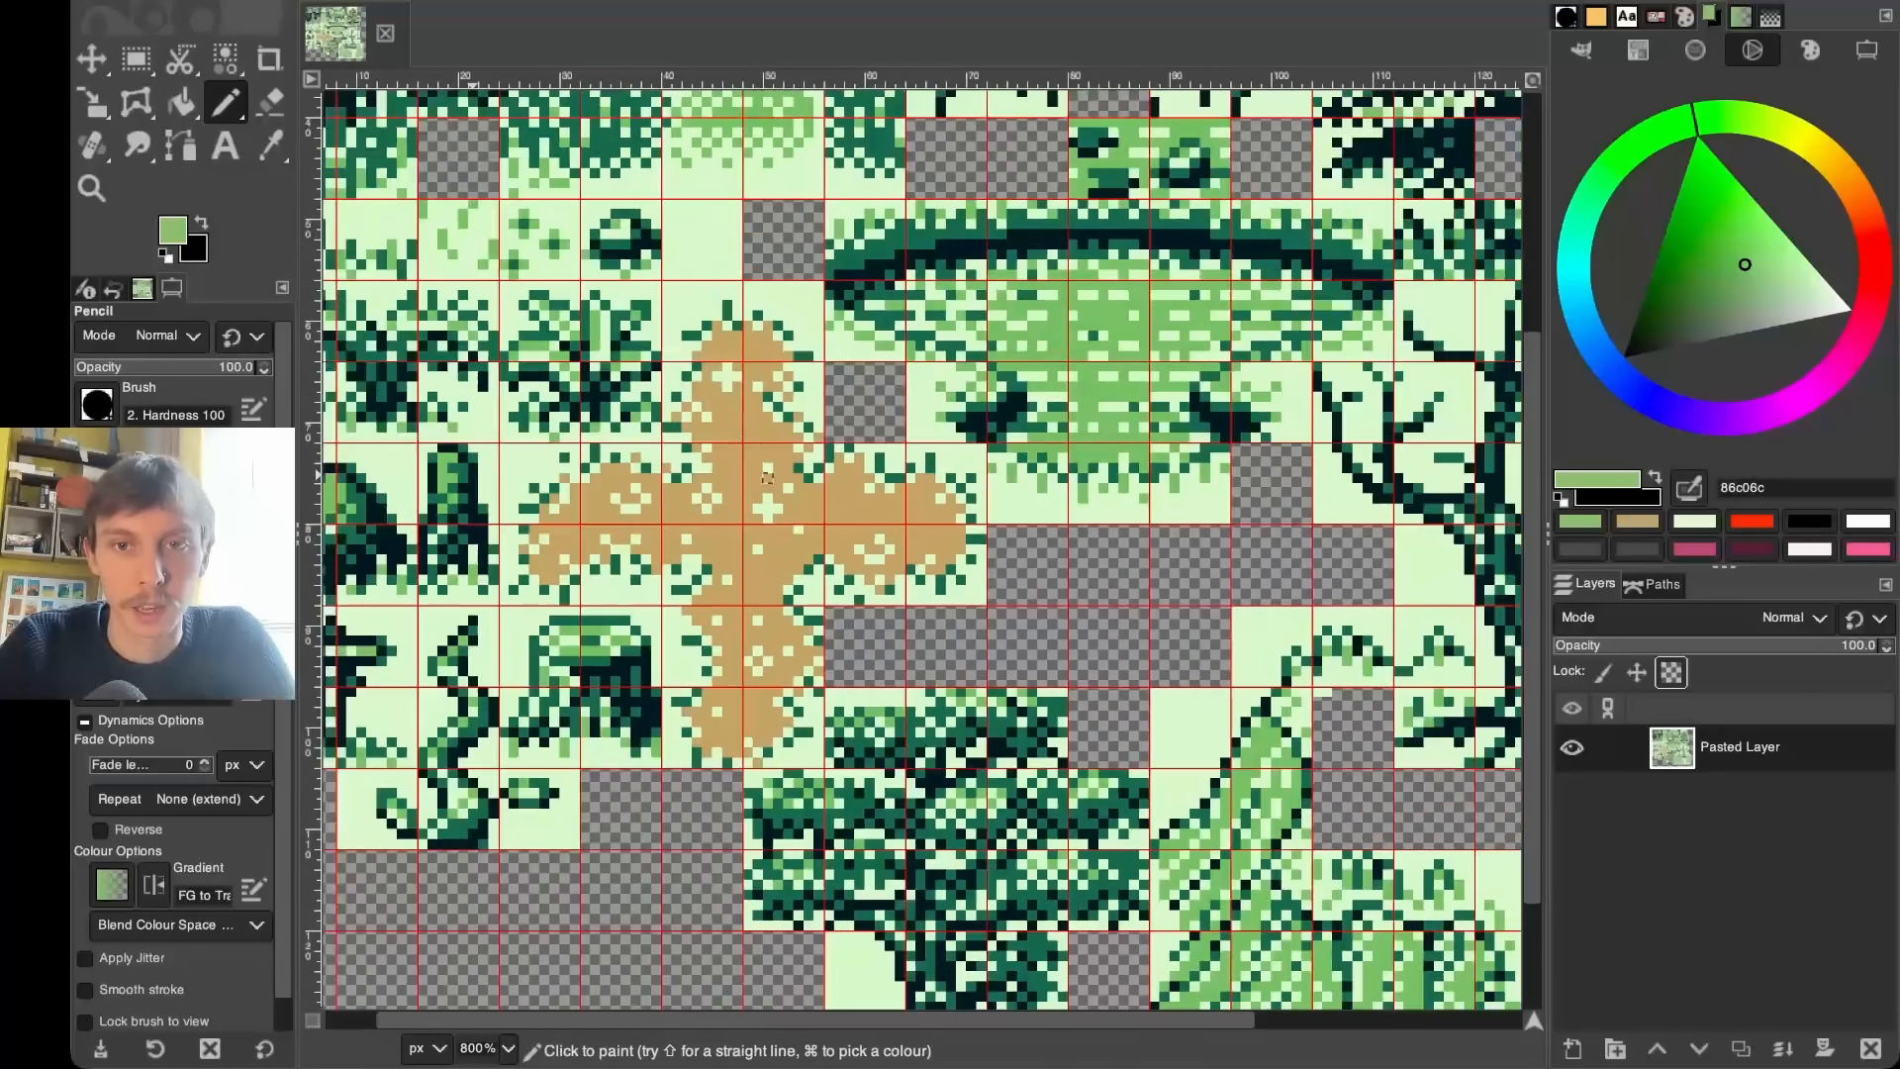
scroll(768, 478, right, 5)
scroll(768, 478, up, 5)
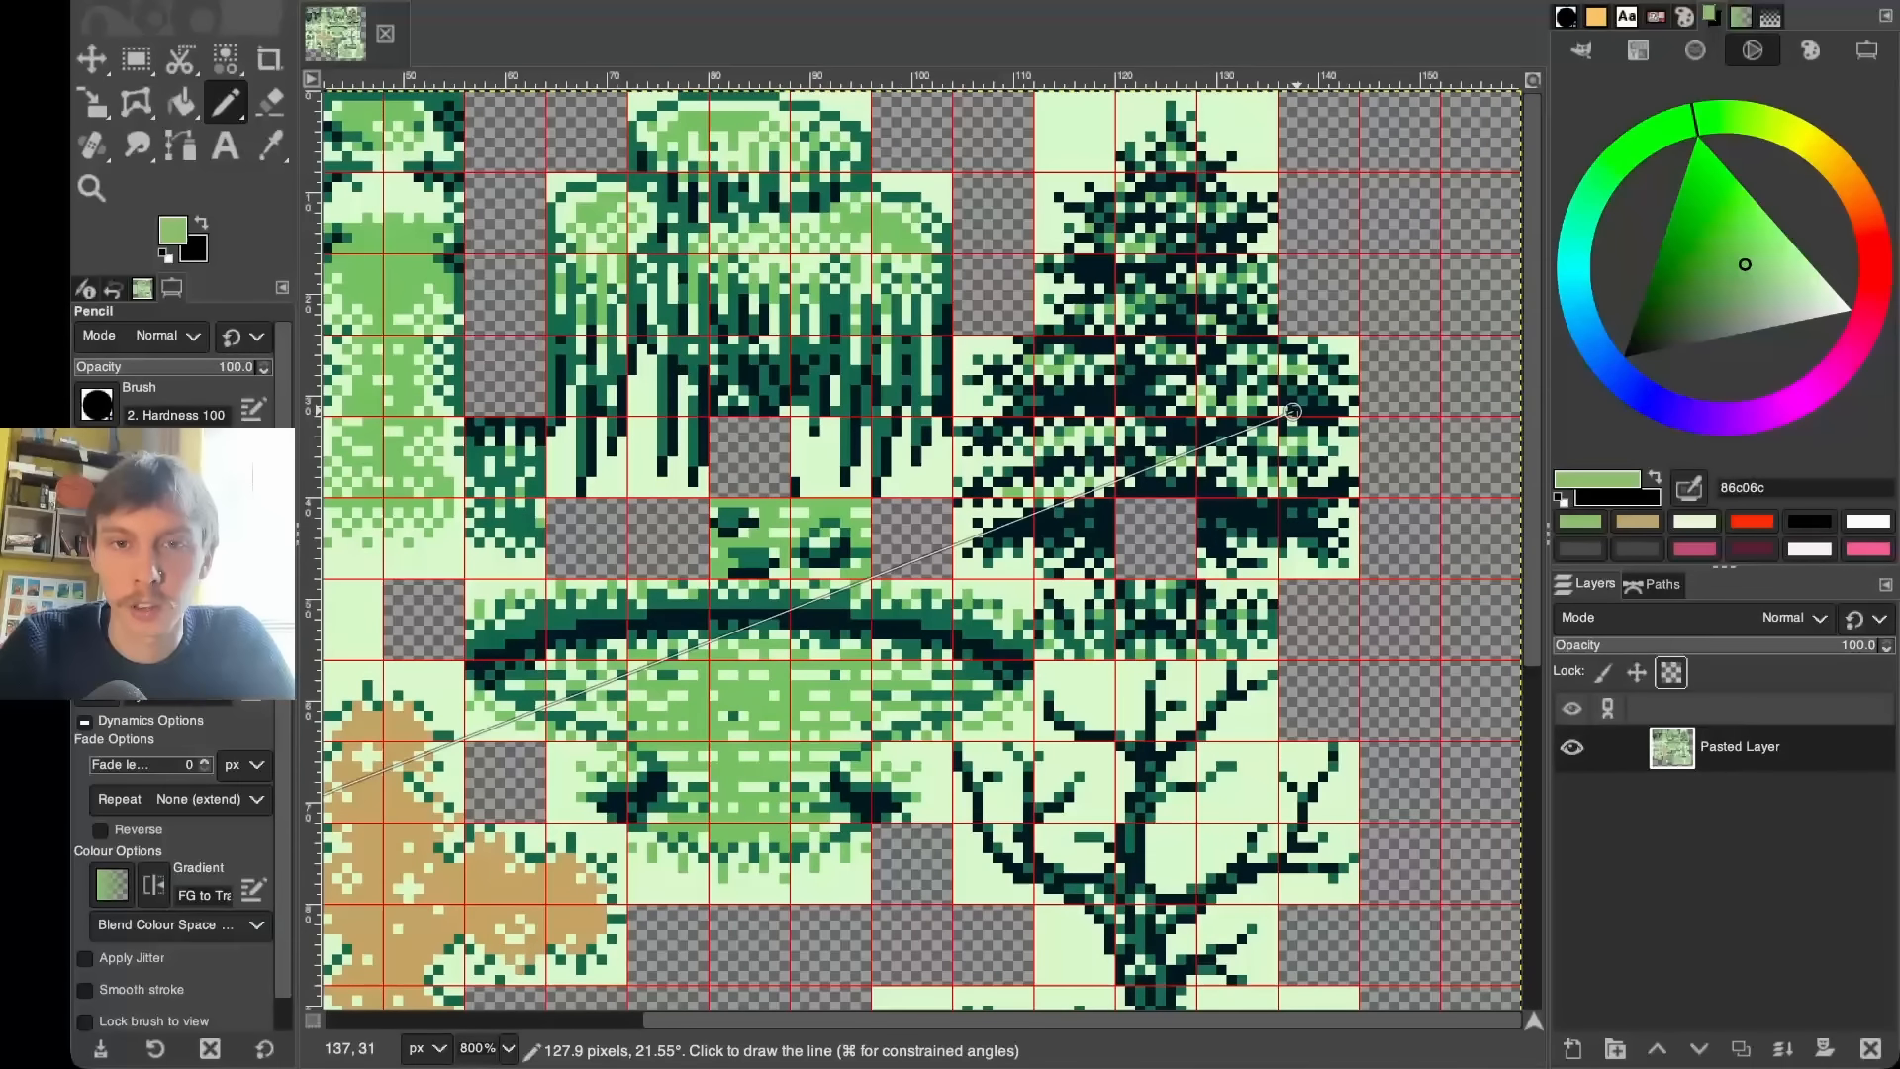
key(plus)
key(plus)
scroll(1287, 405, up, 4)
scroll(1287, 405, down, 3)
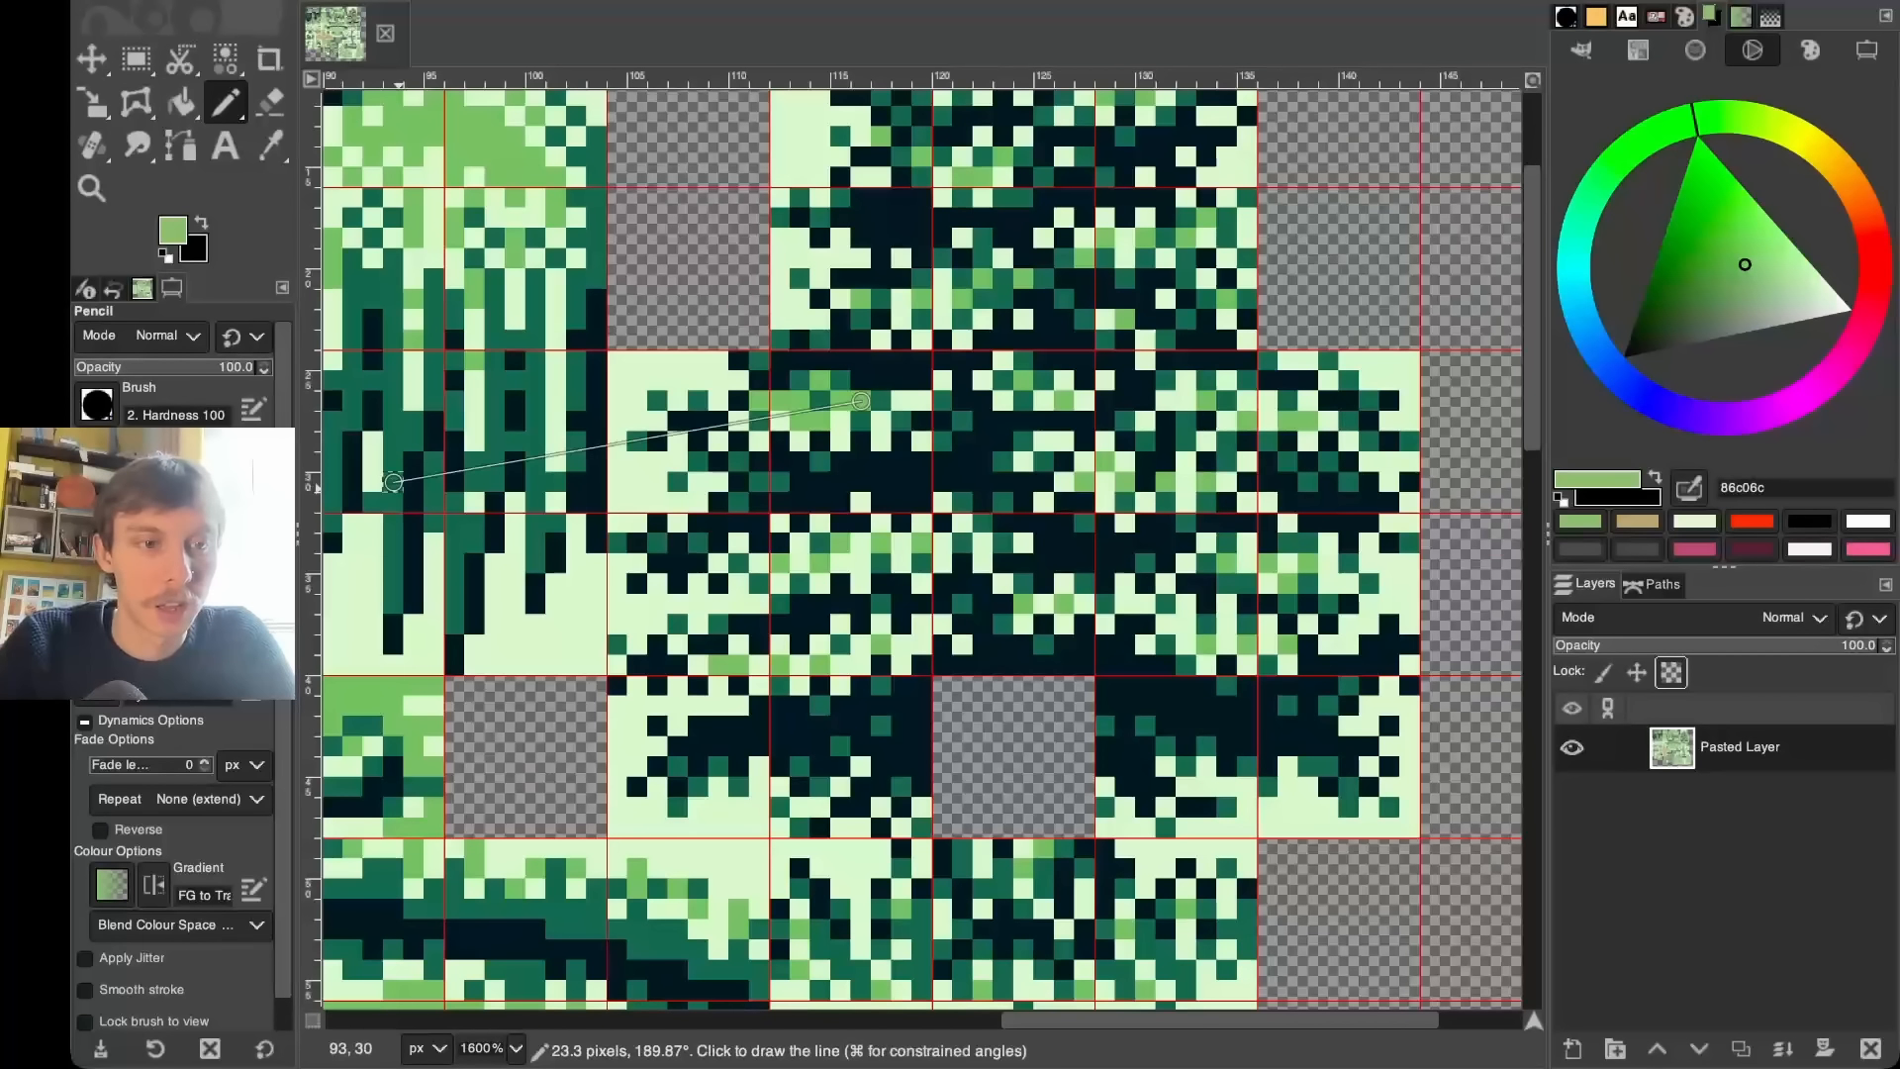
key(shift+b)
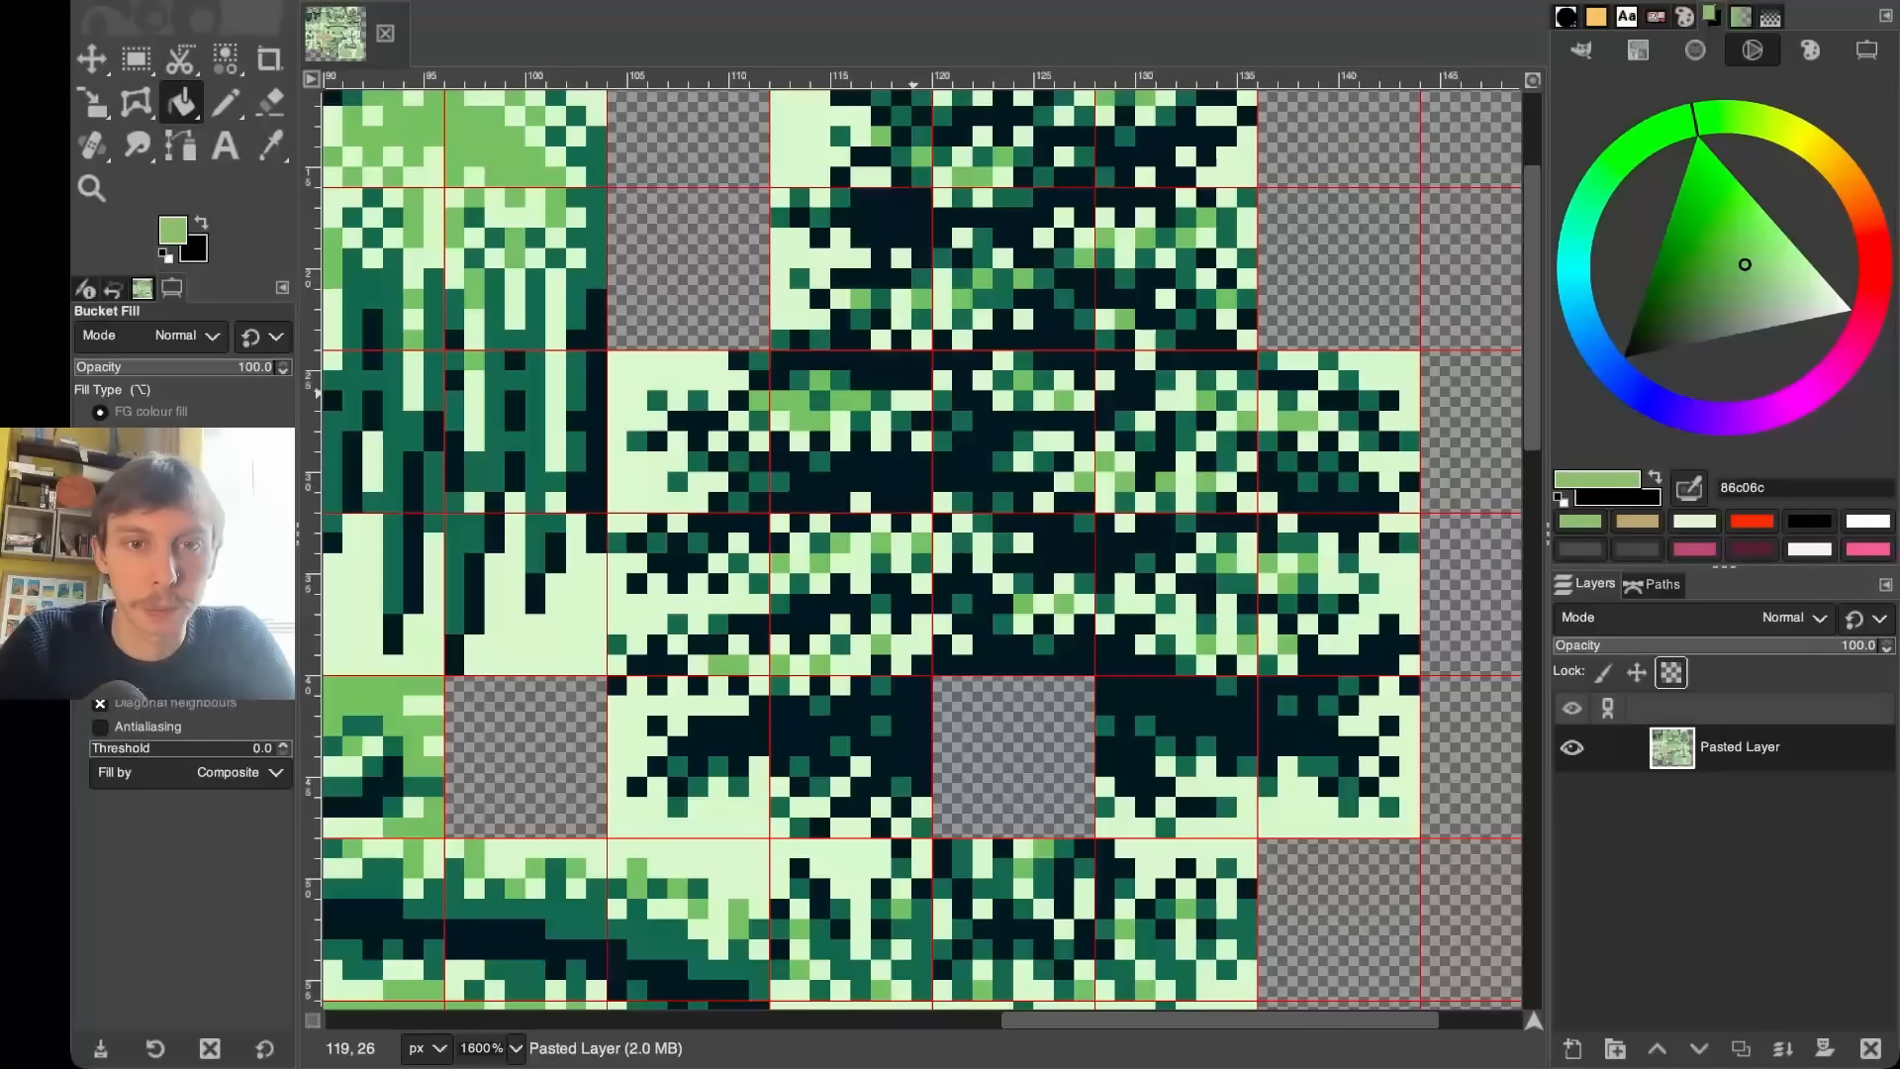
scroll(980, 346, up, 3)
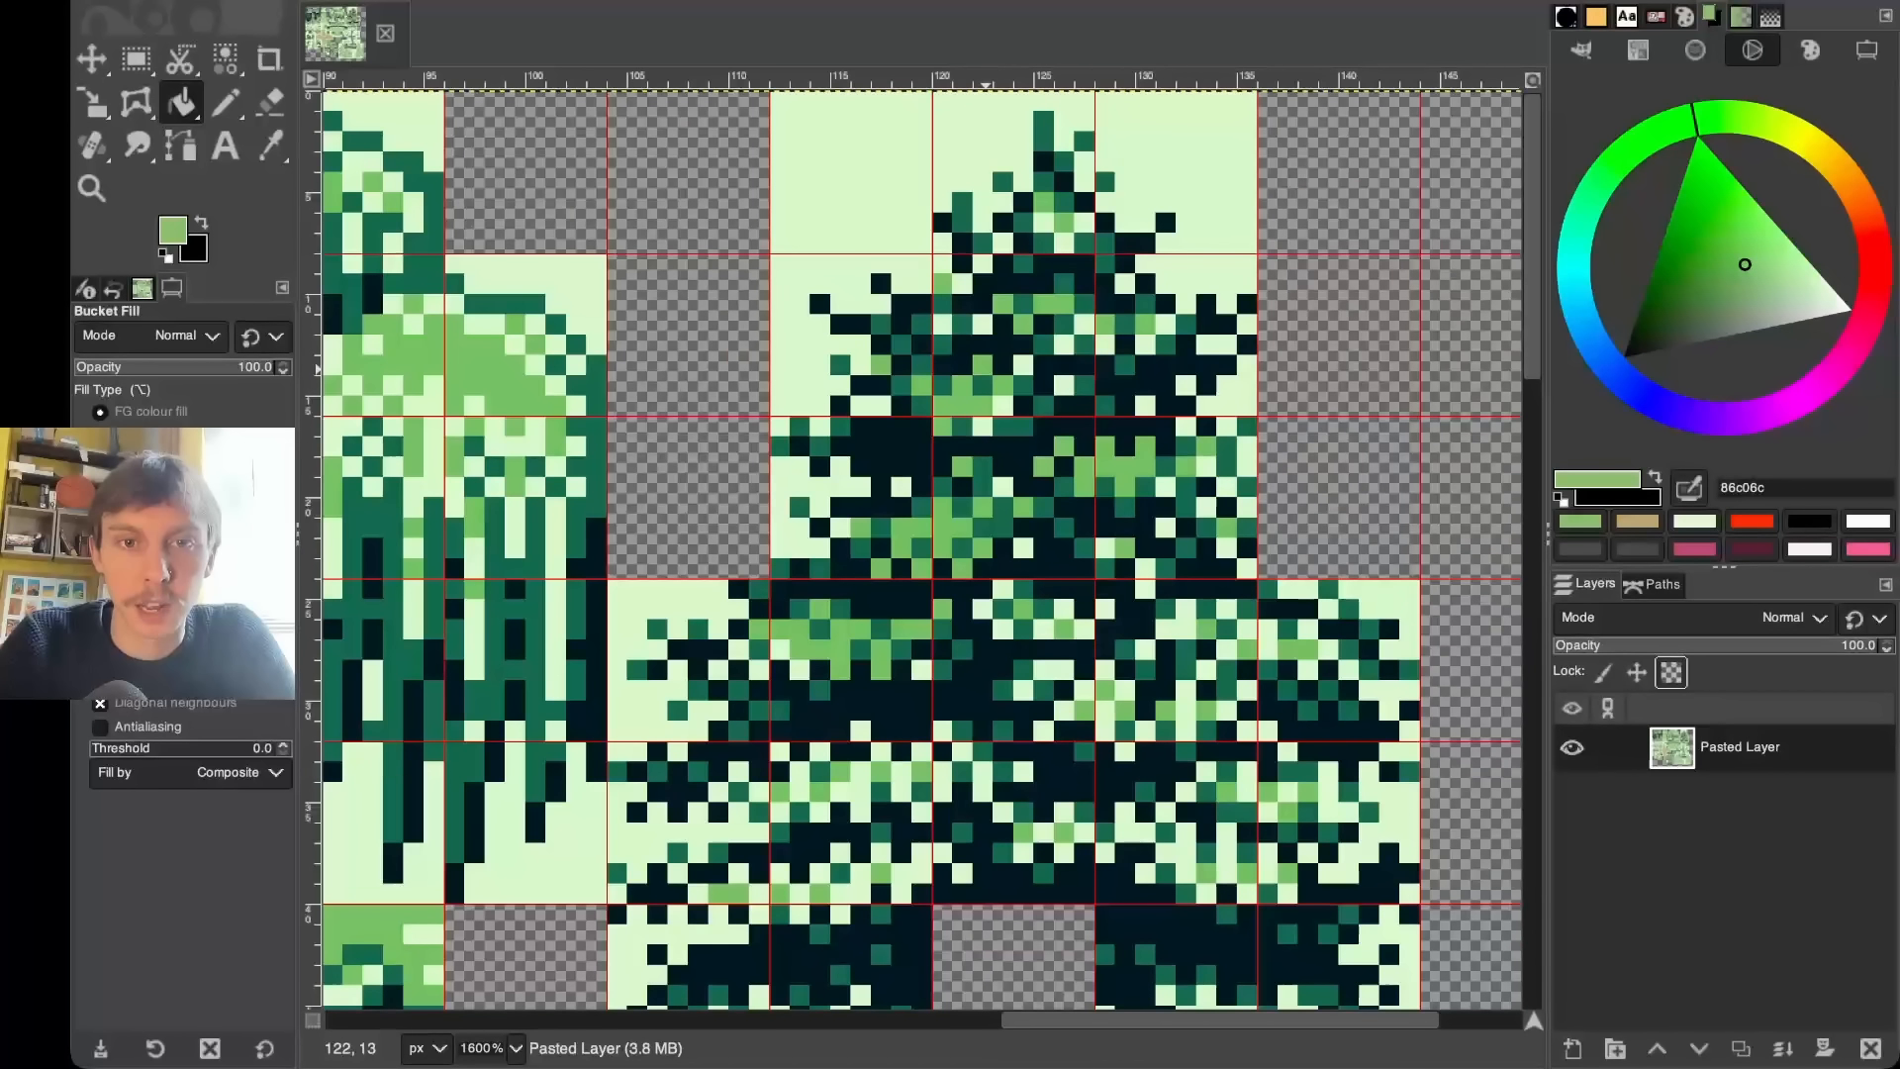
scroll(979, 366, down, 5)
click(1176, 396)
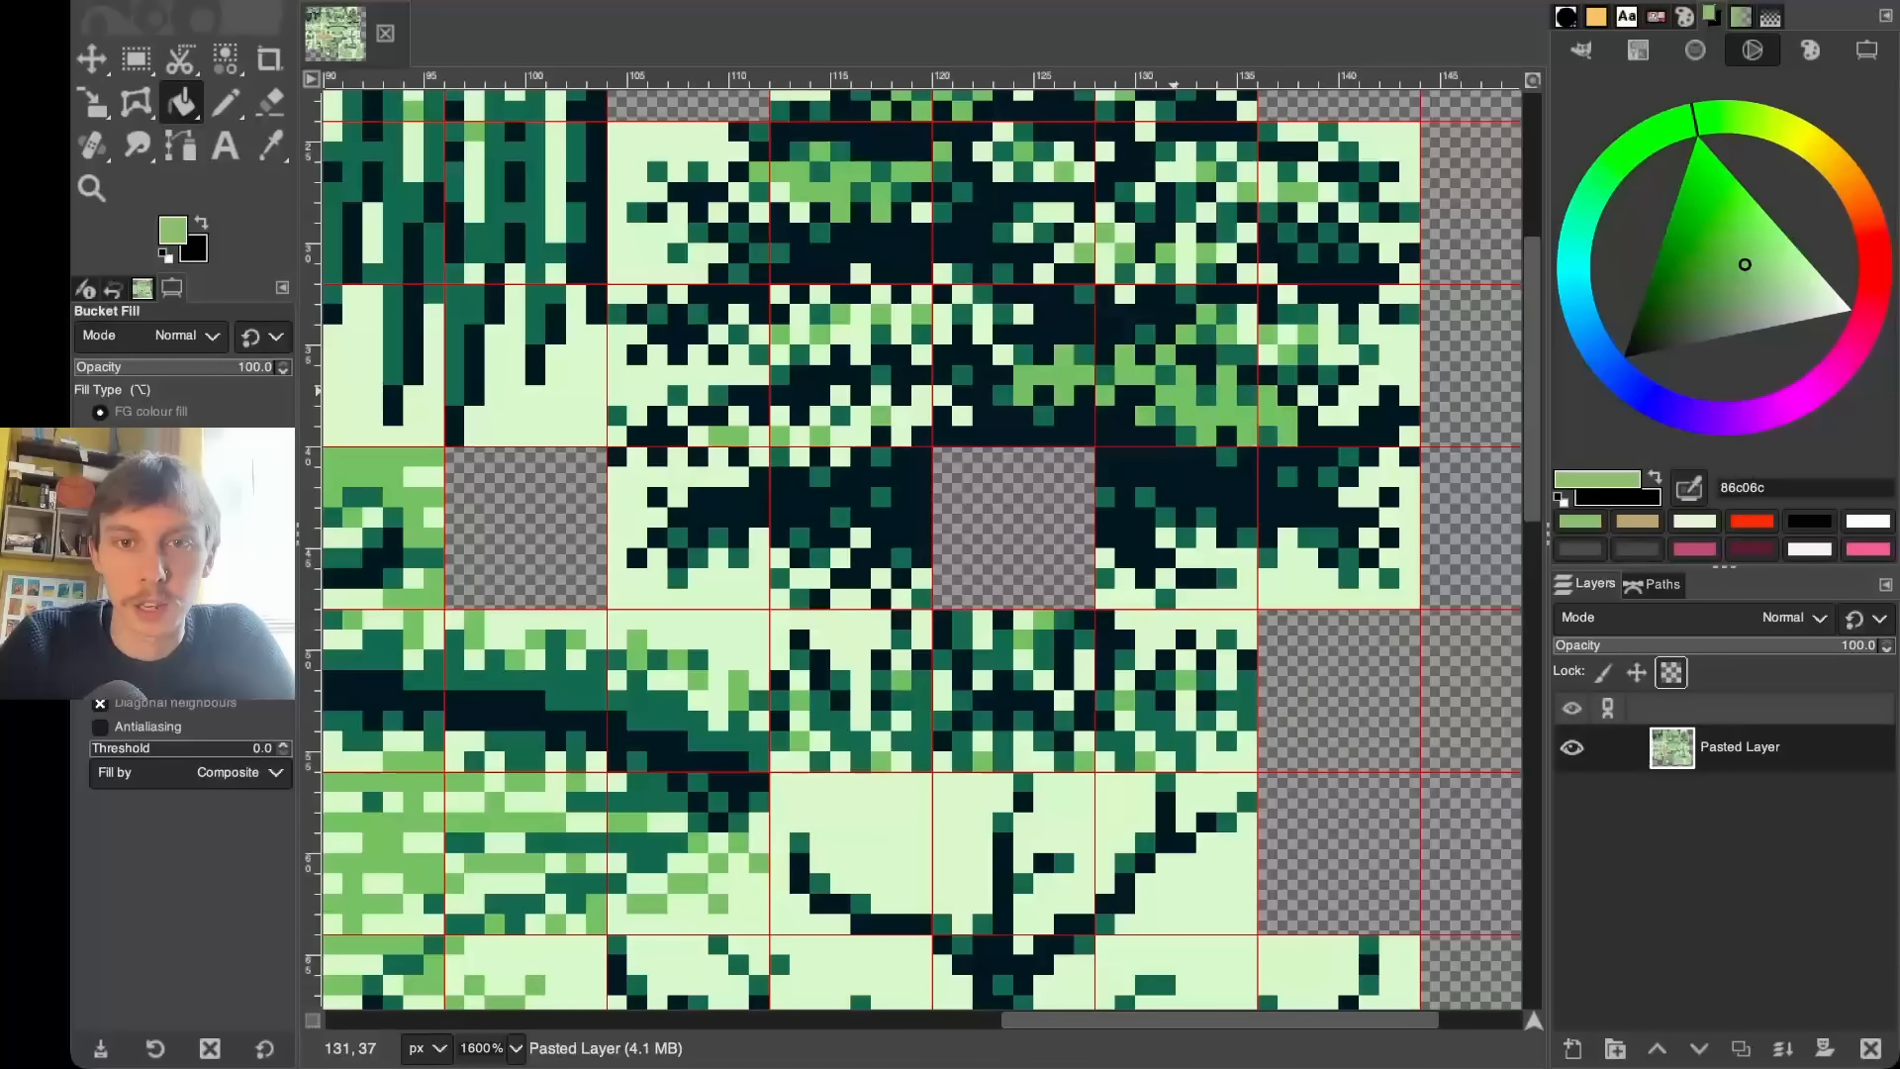
click(928, 397)
key(super+z)
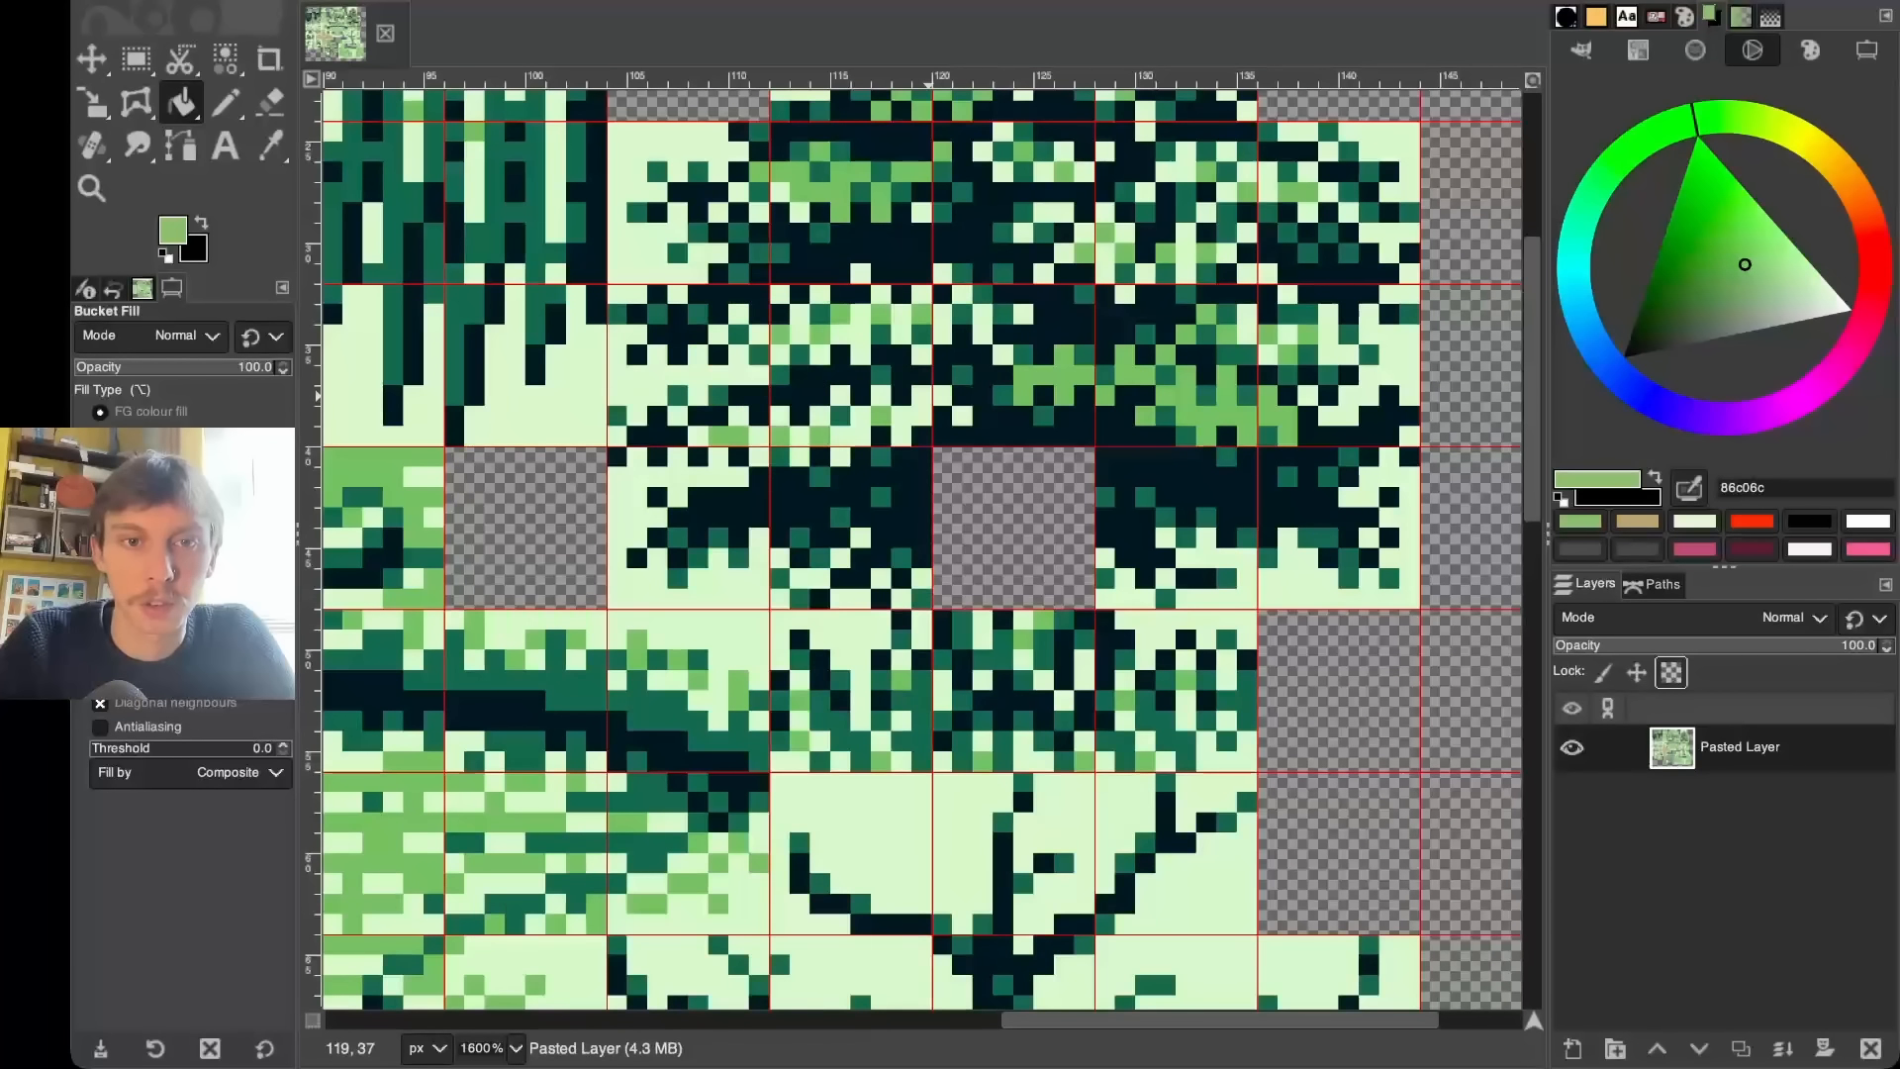
- Review the whole tileset and export the recoloured image over its existing file
scroll(928, 397, down, 3)
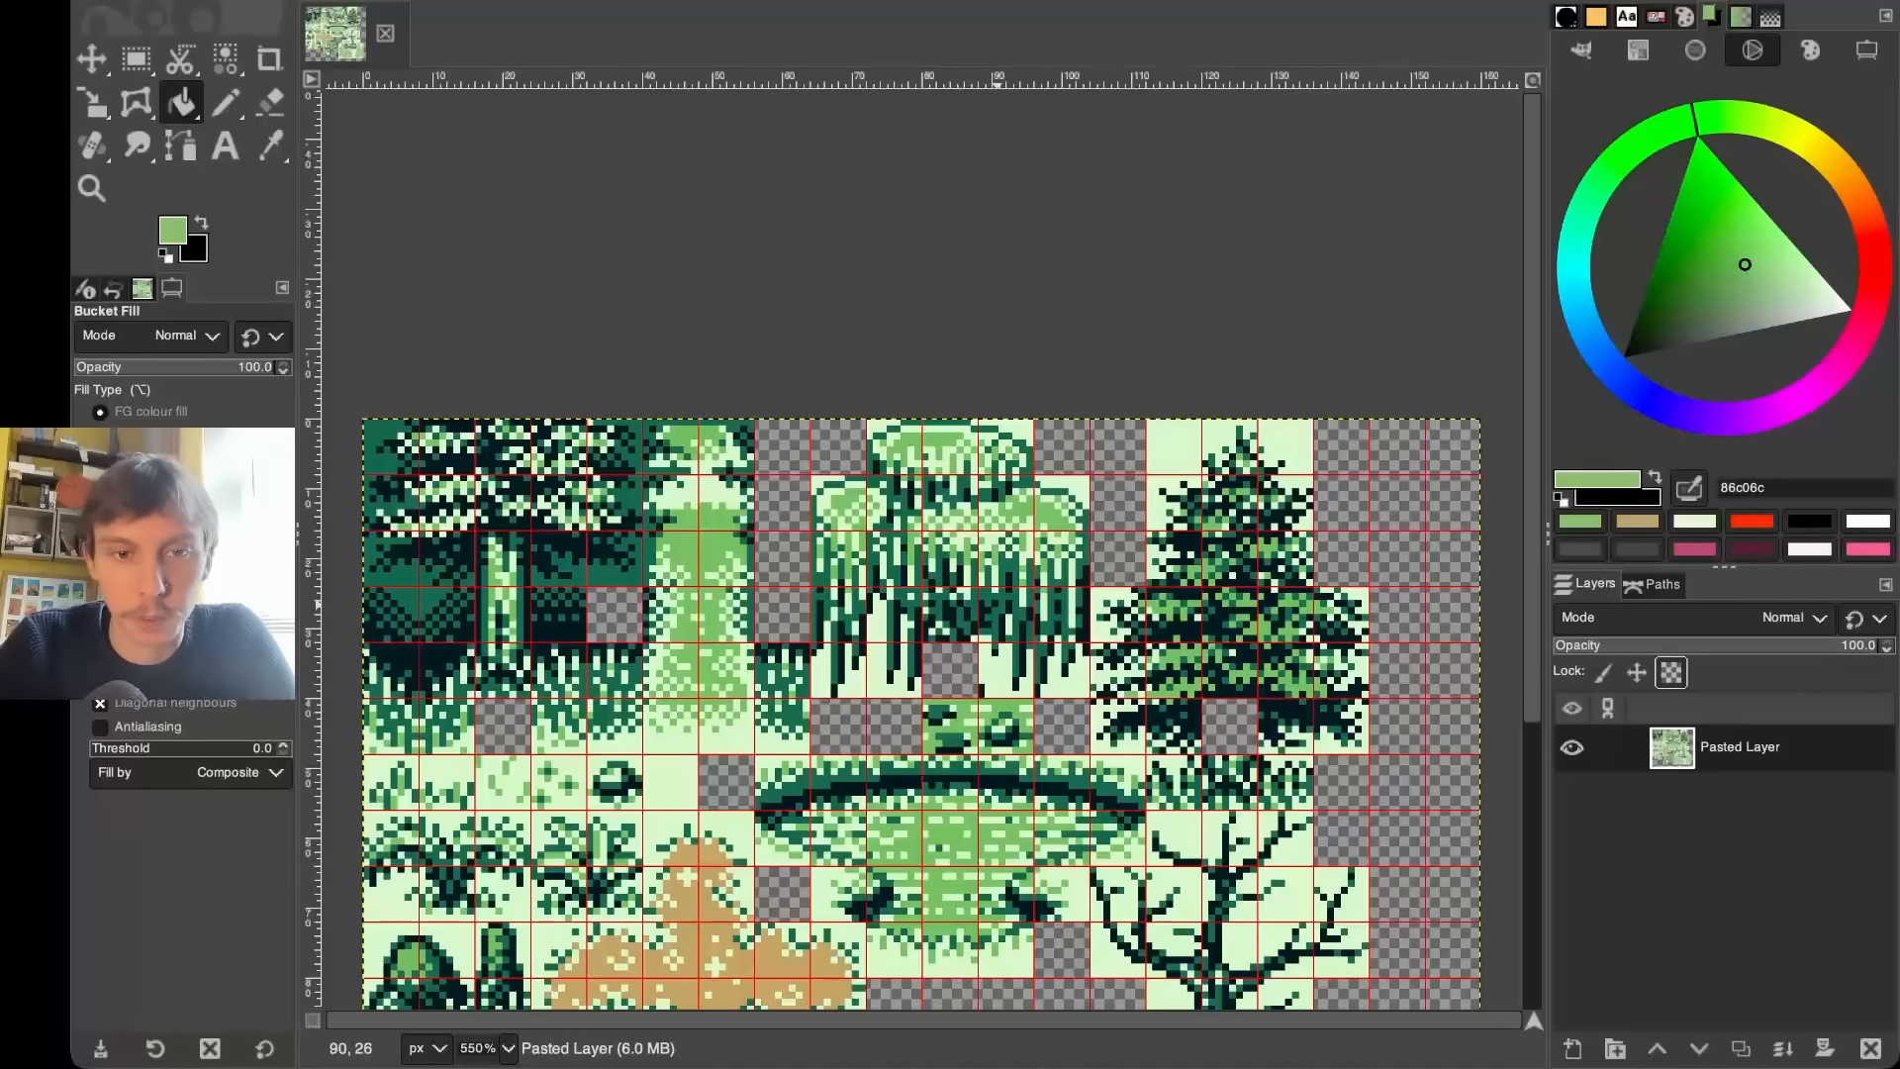
scroll(1000, 604, down, 5)
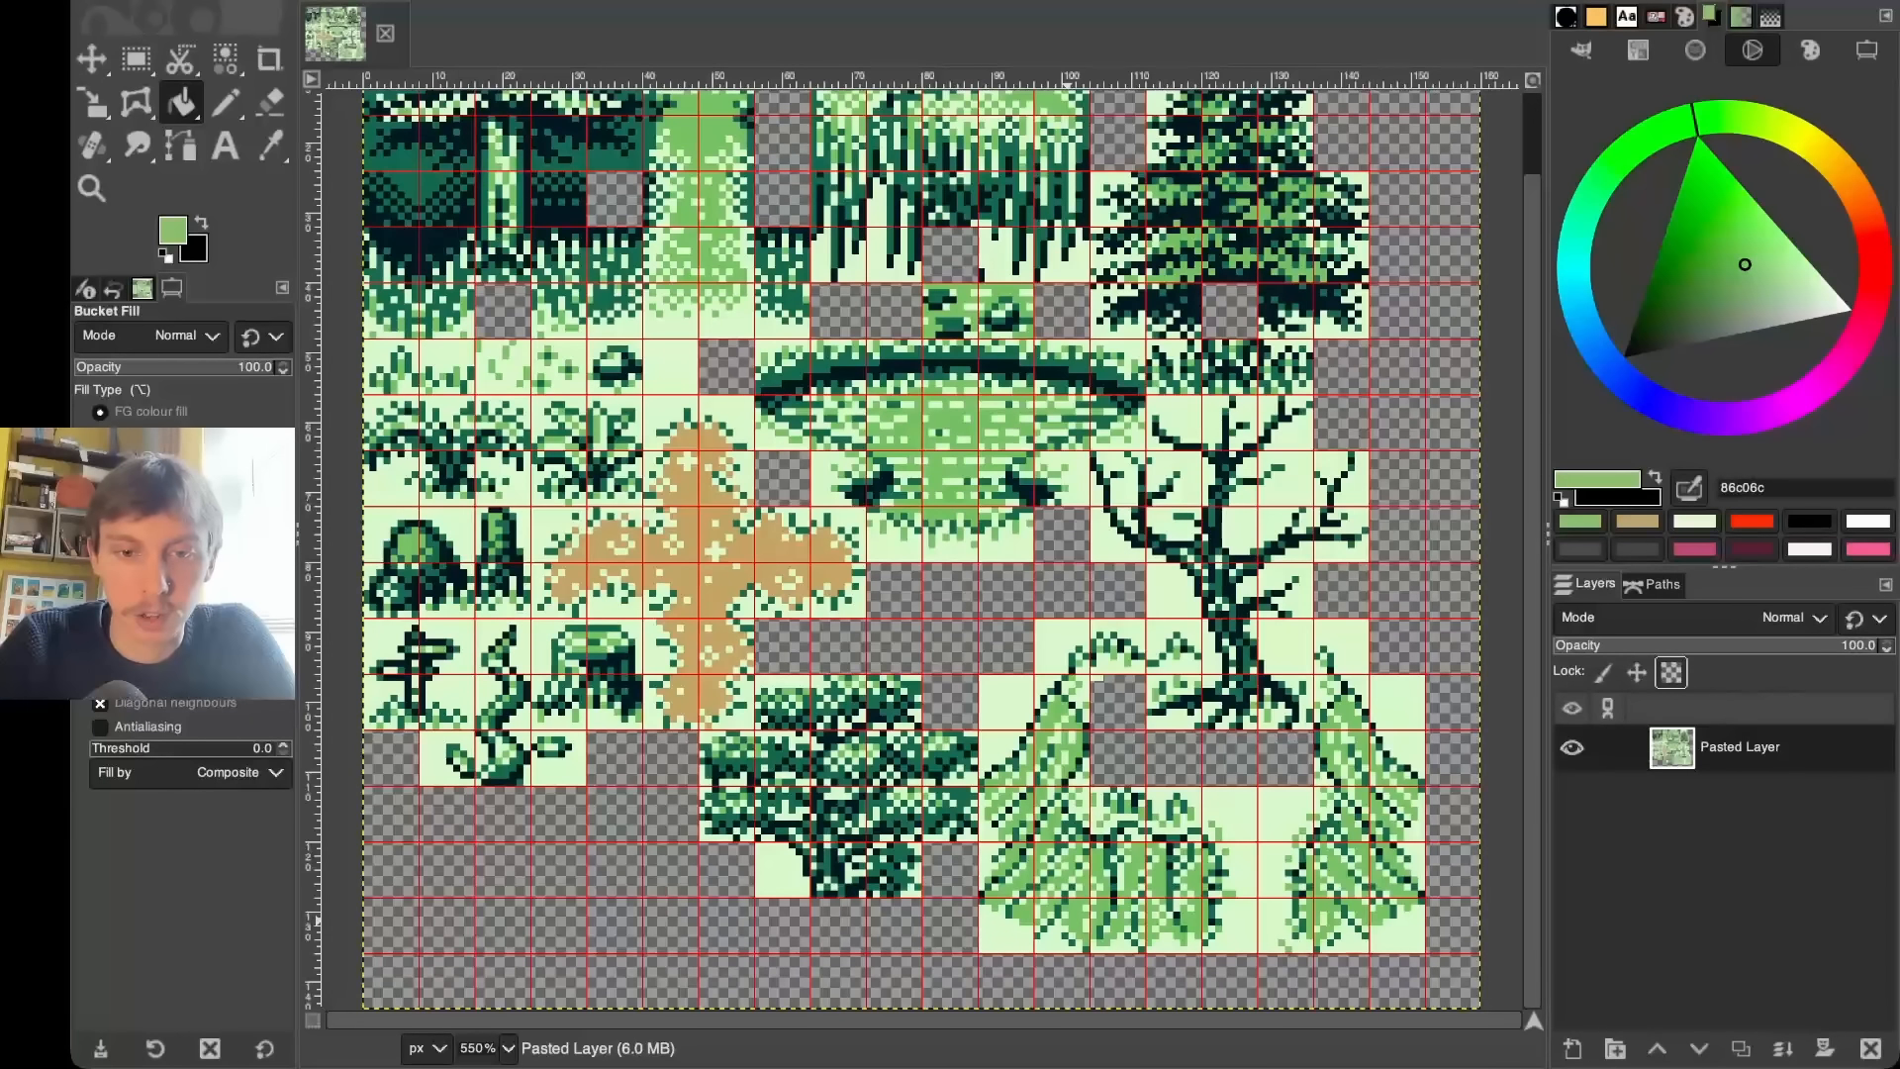
key(super+e)
- Switch to Tiled and export the ForestTestScene_01 map as a PNG image with only visible layers, replacing the existing file
key(super+Tab)
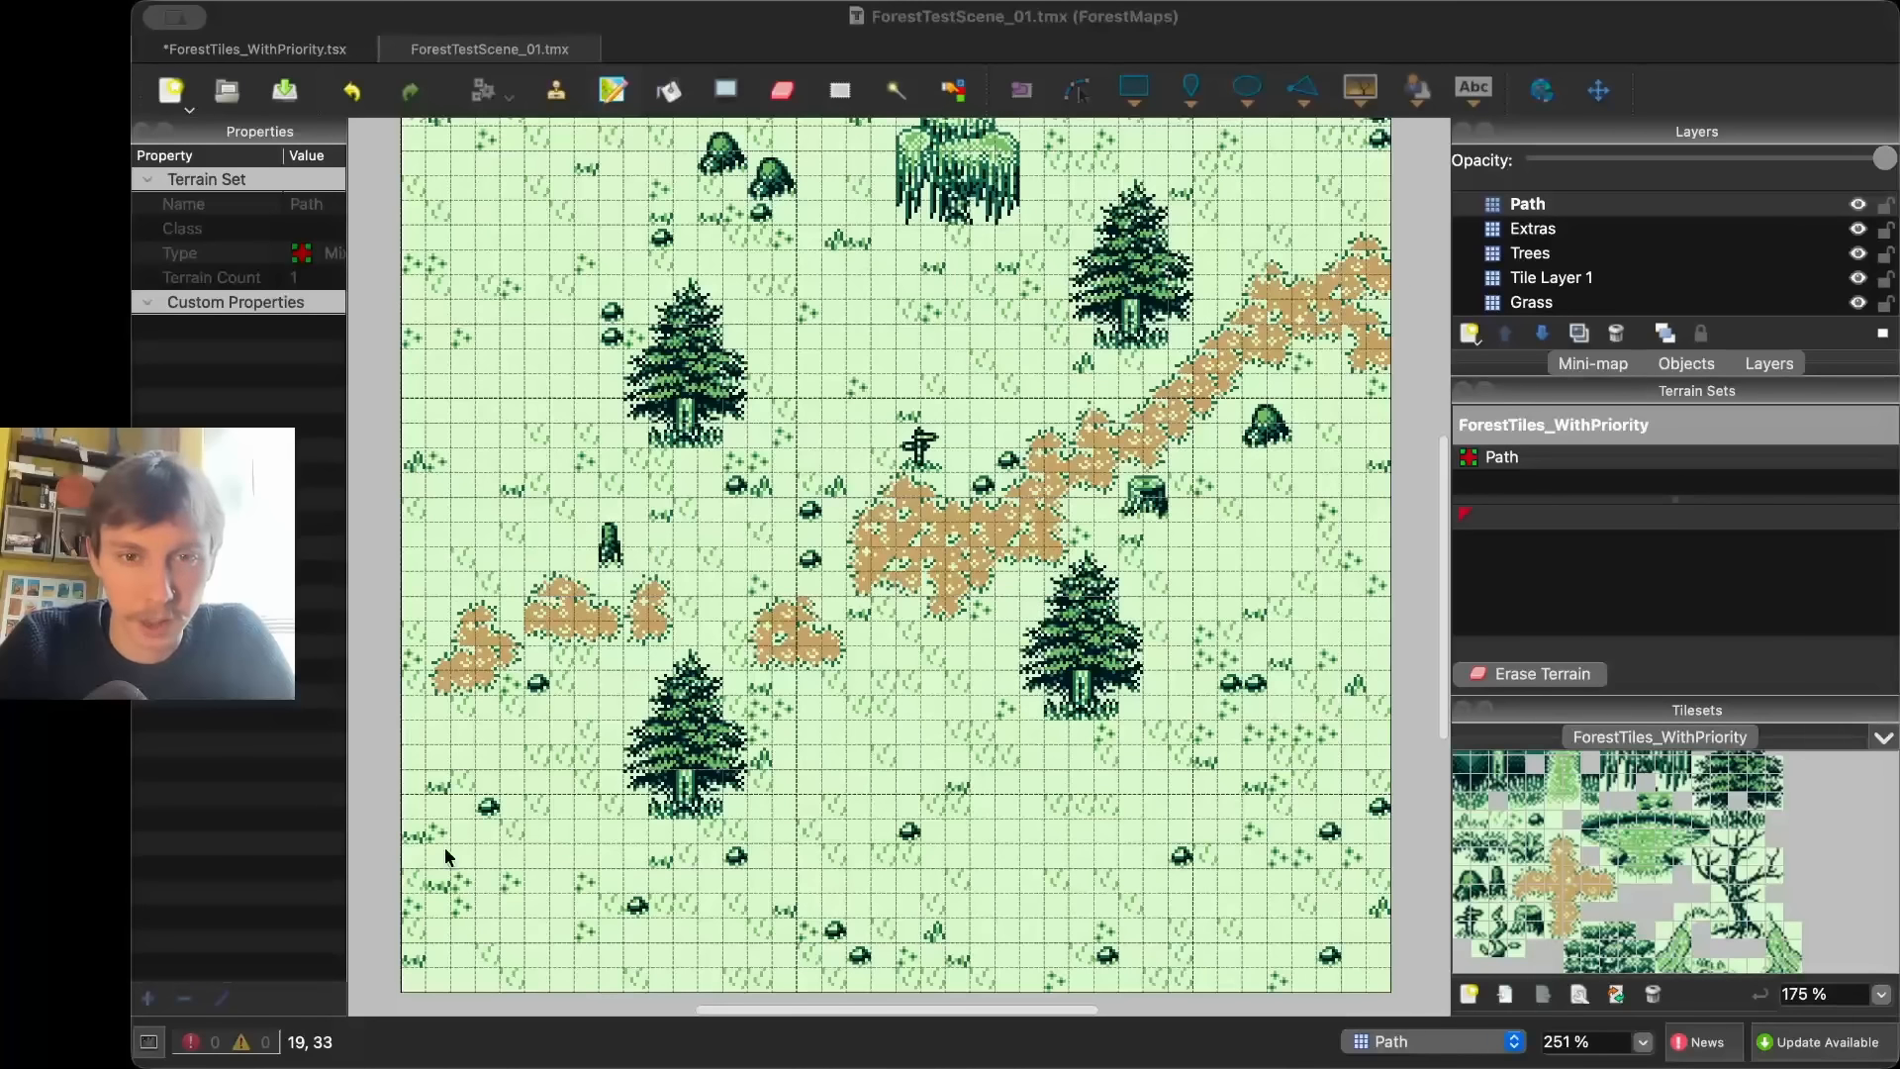
click(855, 1035)
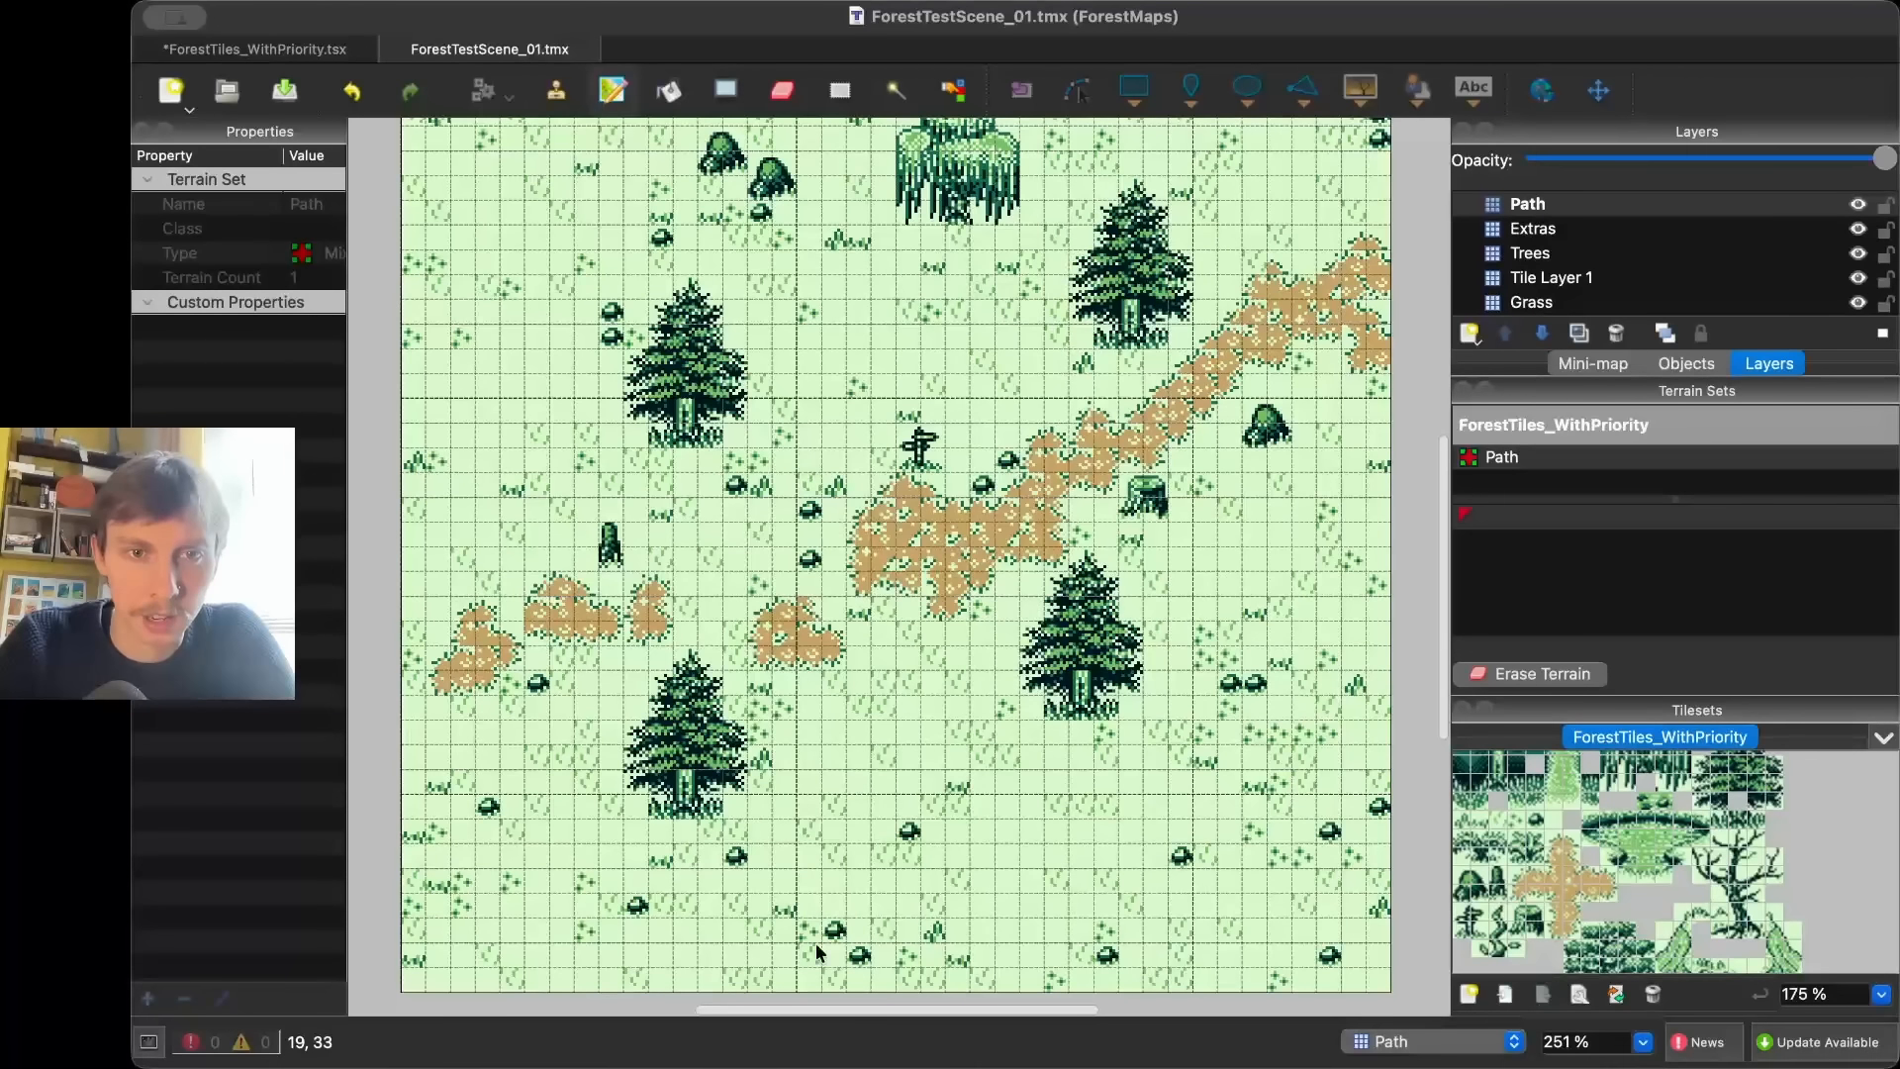
scroll(500, 375, up, 3)
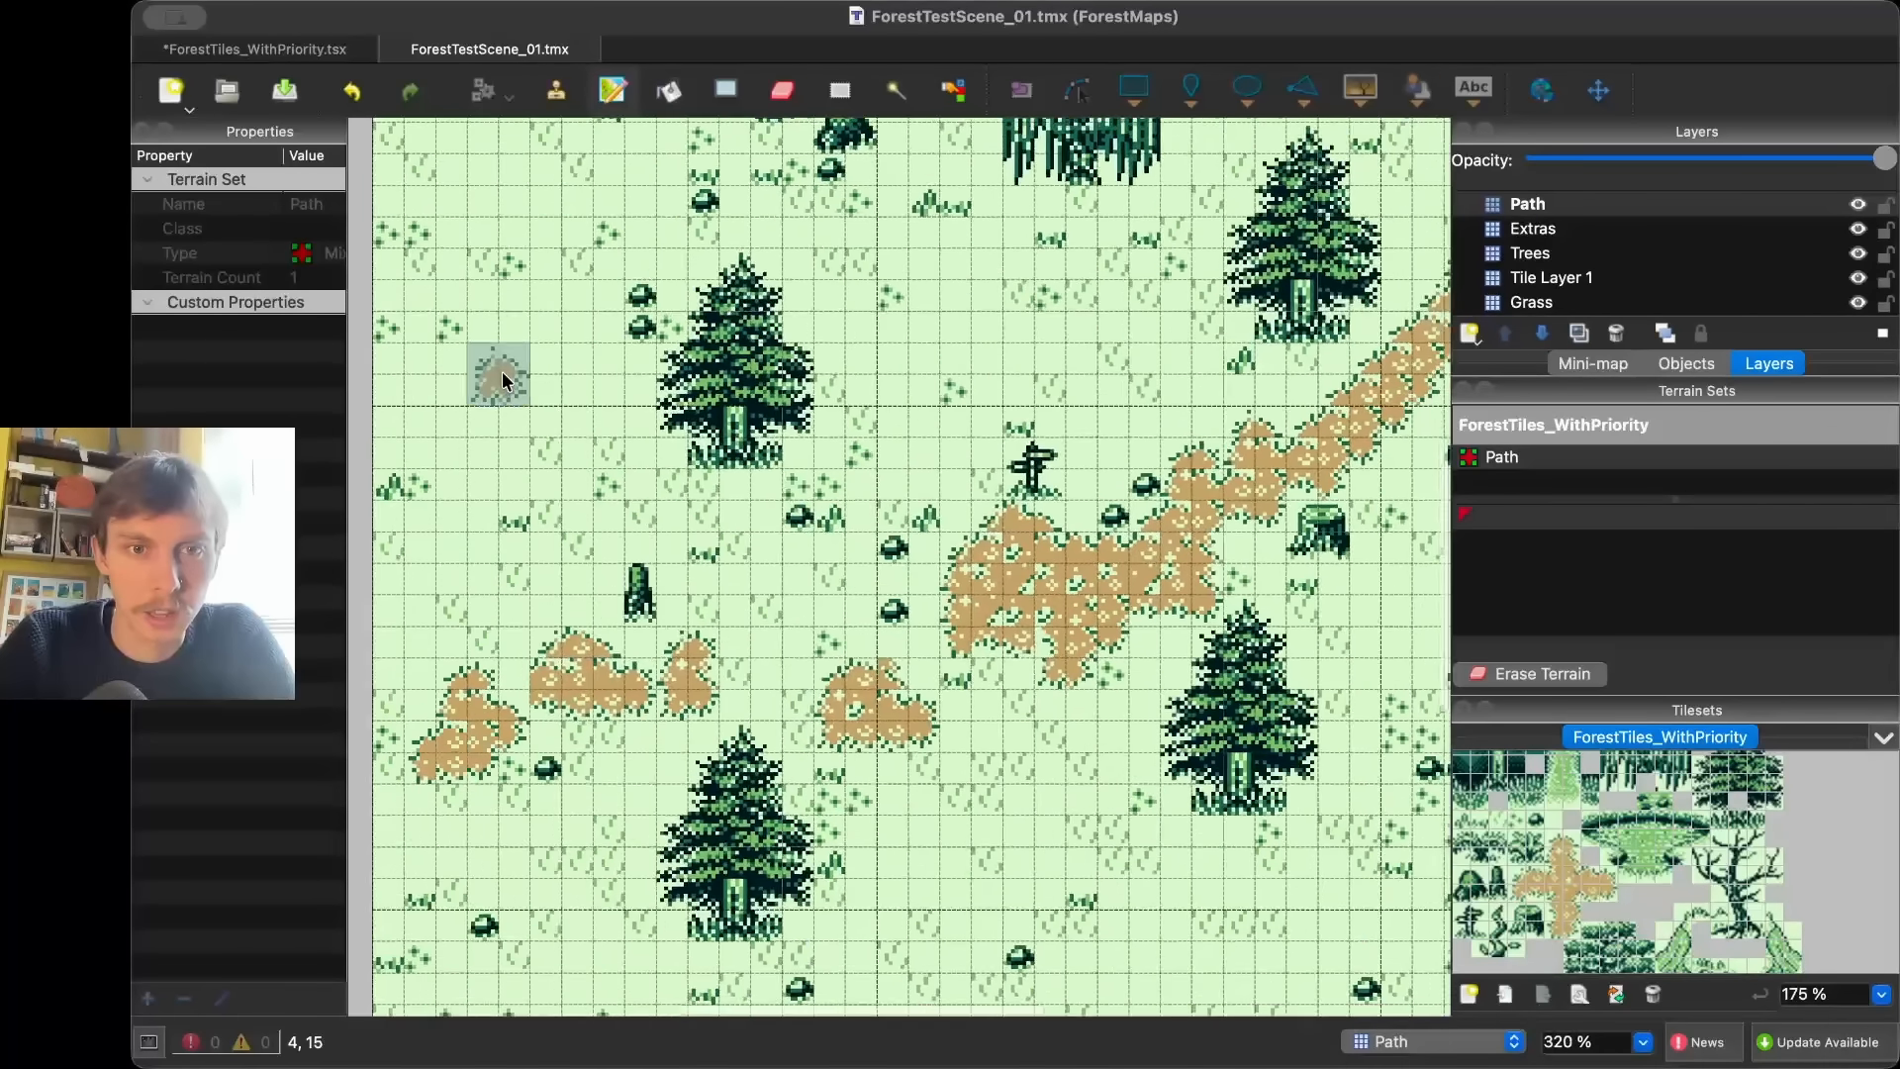
scroll(501, 371, down, 1)
scroll(501, 371, right, 2)
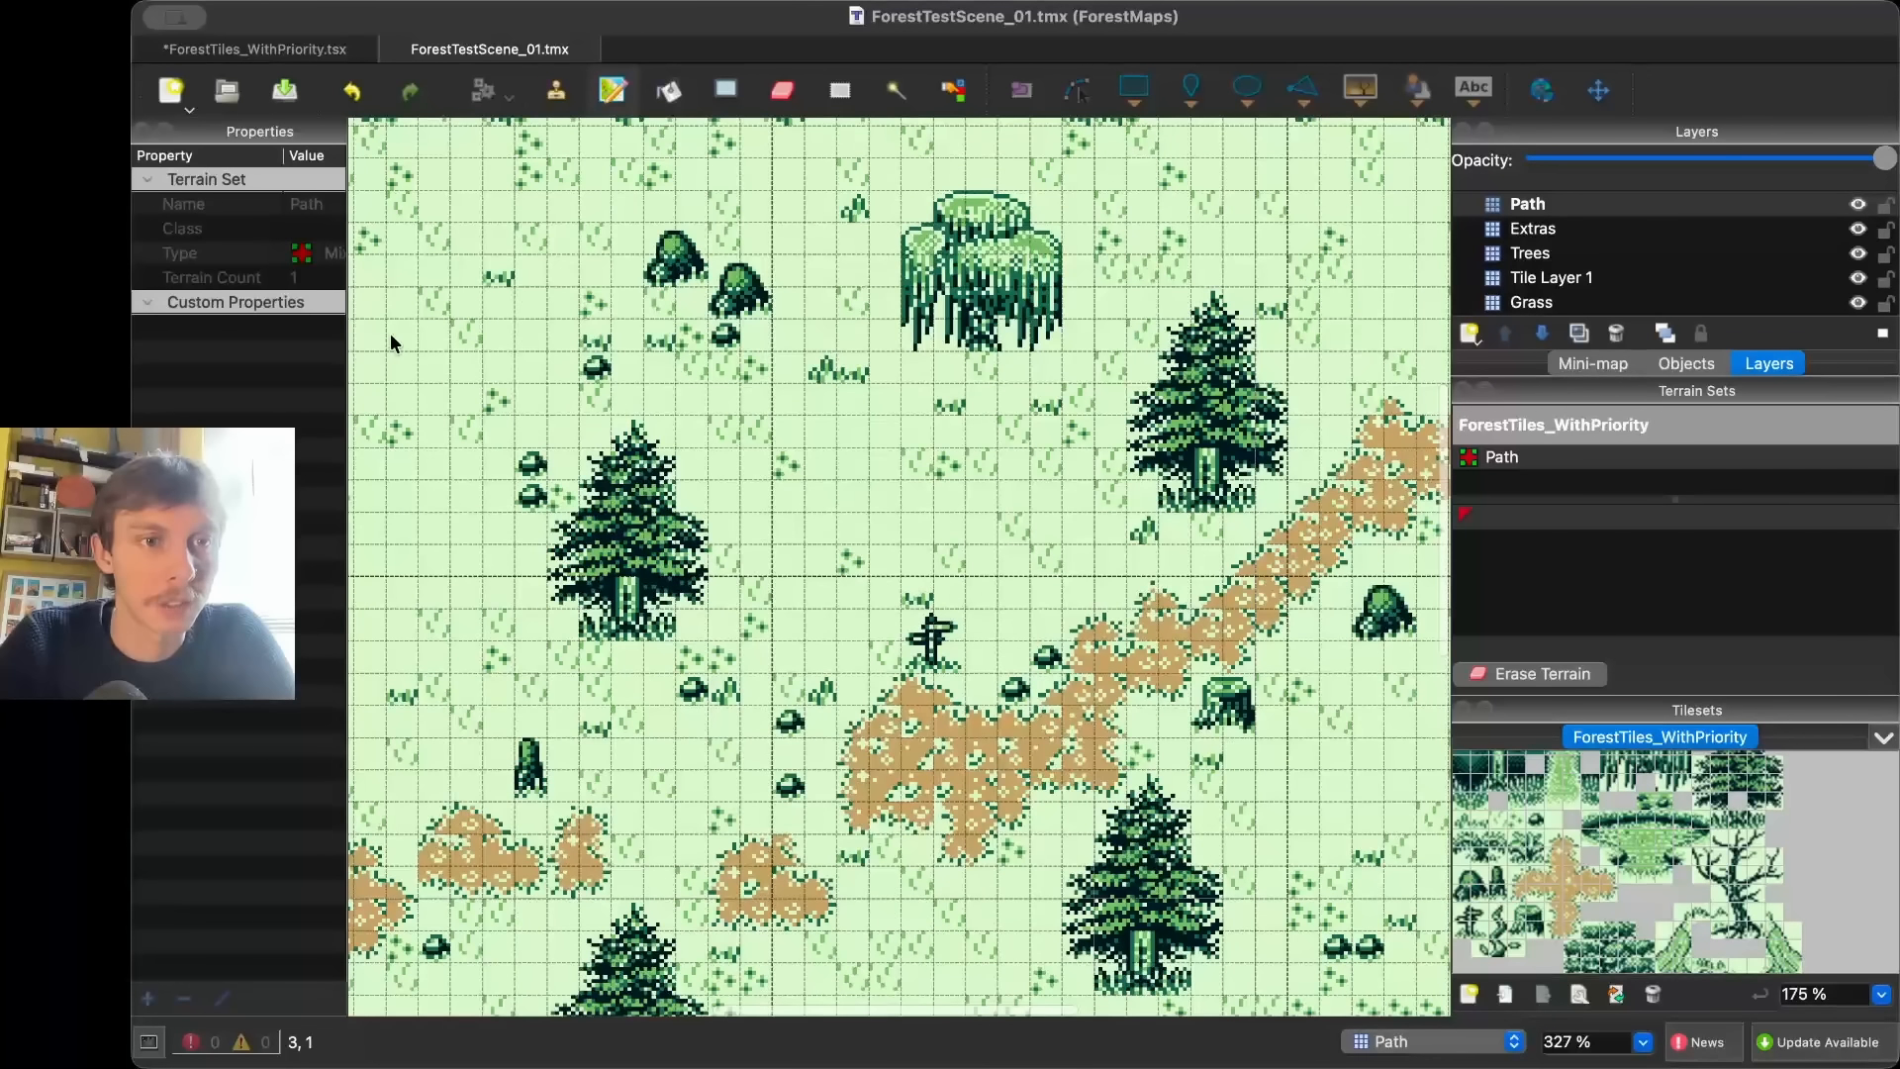
key(super+shift+e)
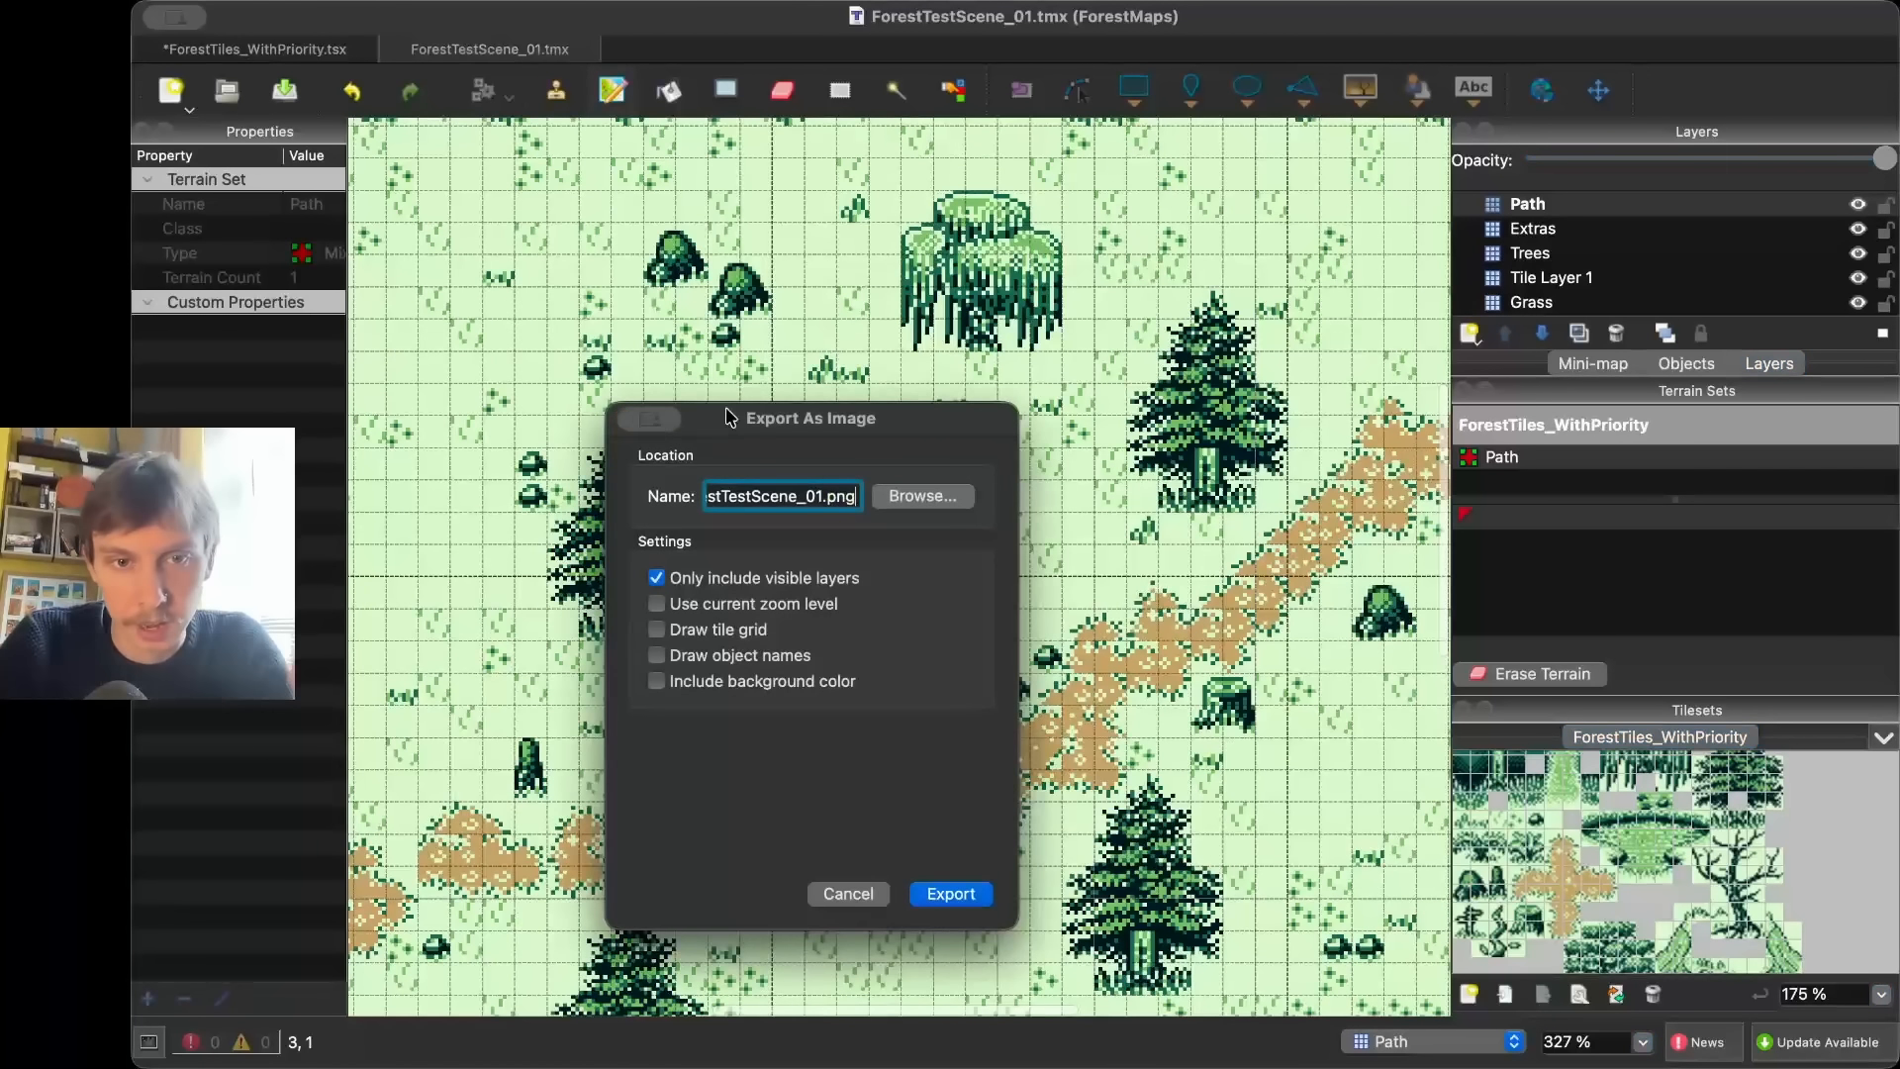
click(952, 896)
click(917, 702)
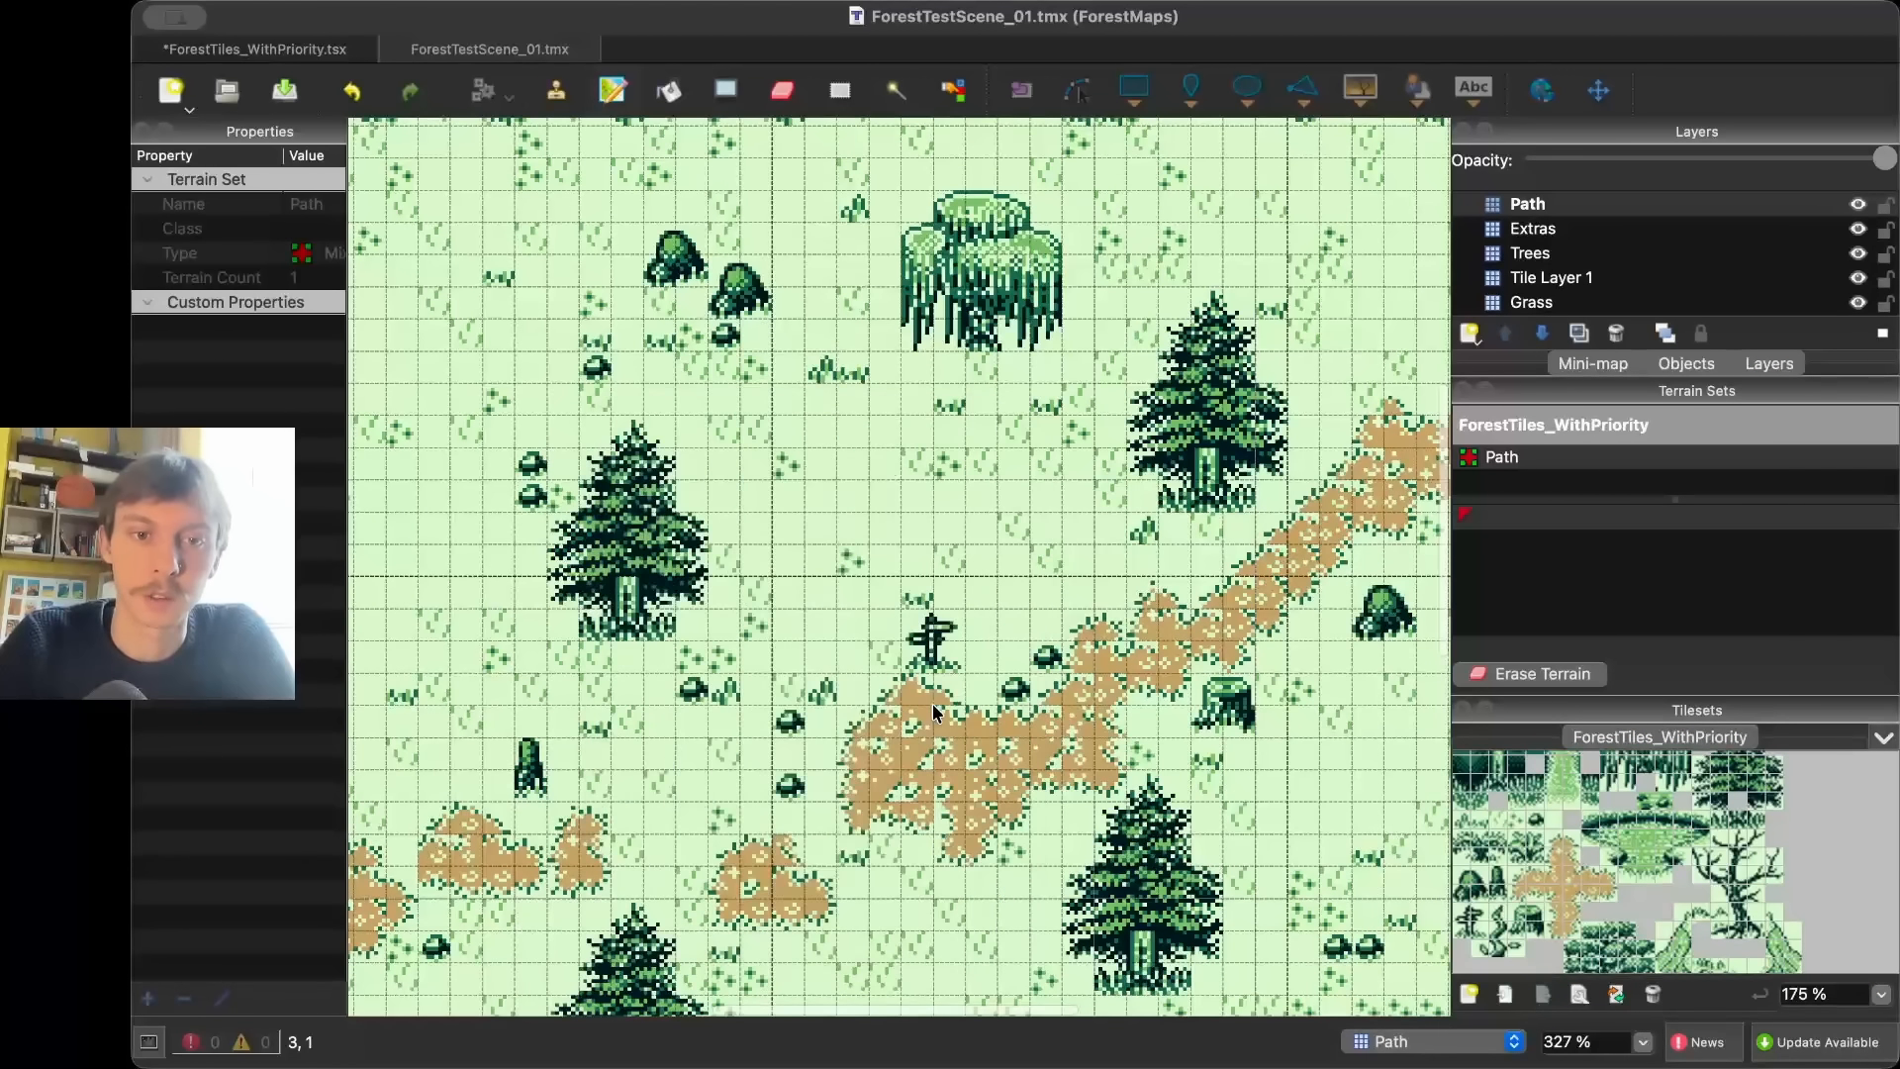
- Switch to GB Studio and run the forest scene from its current location to playtest the updated background
key(super+Tab)
scroll(1064, 348, up, 5)
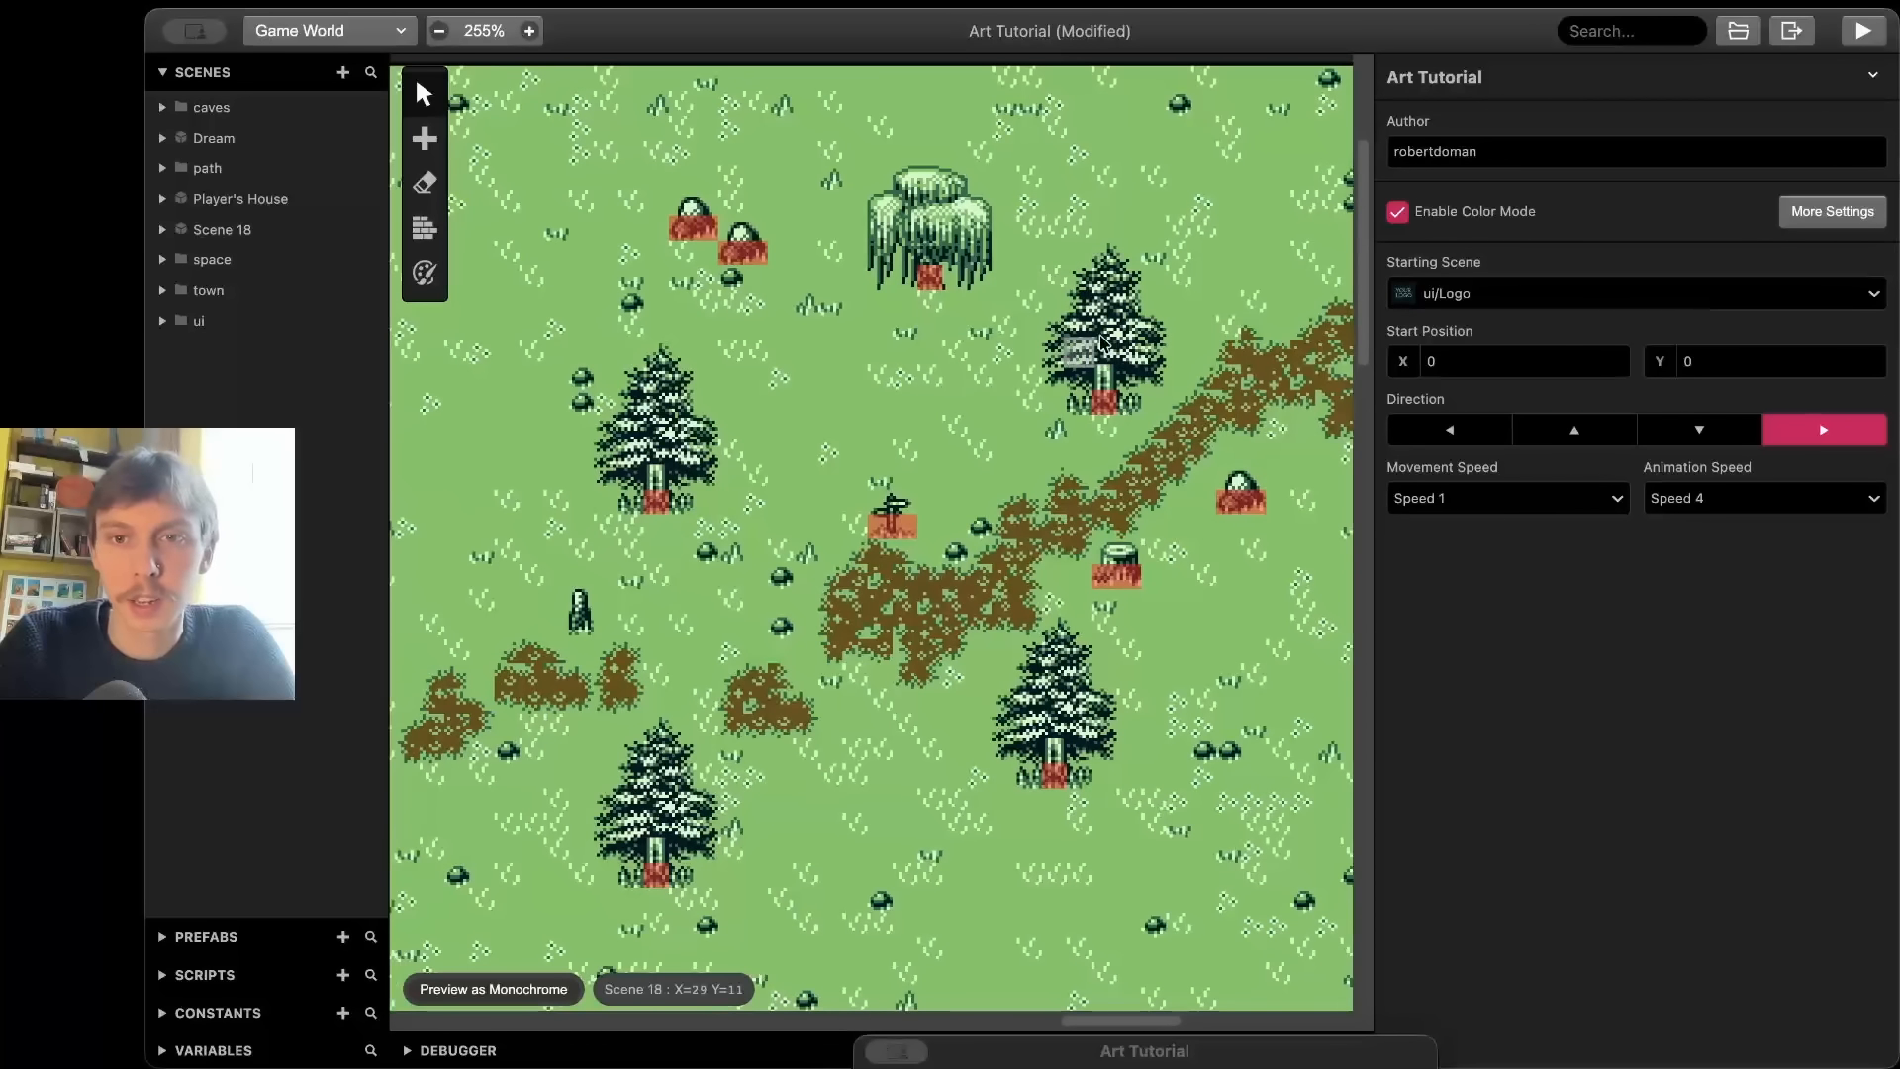
click(1064, 348)
right_click(916, 398)
mouse_move(1022, 534)
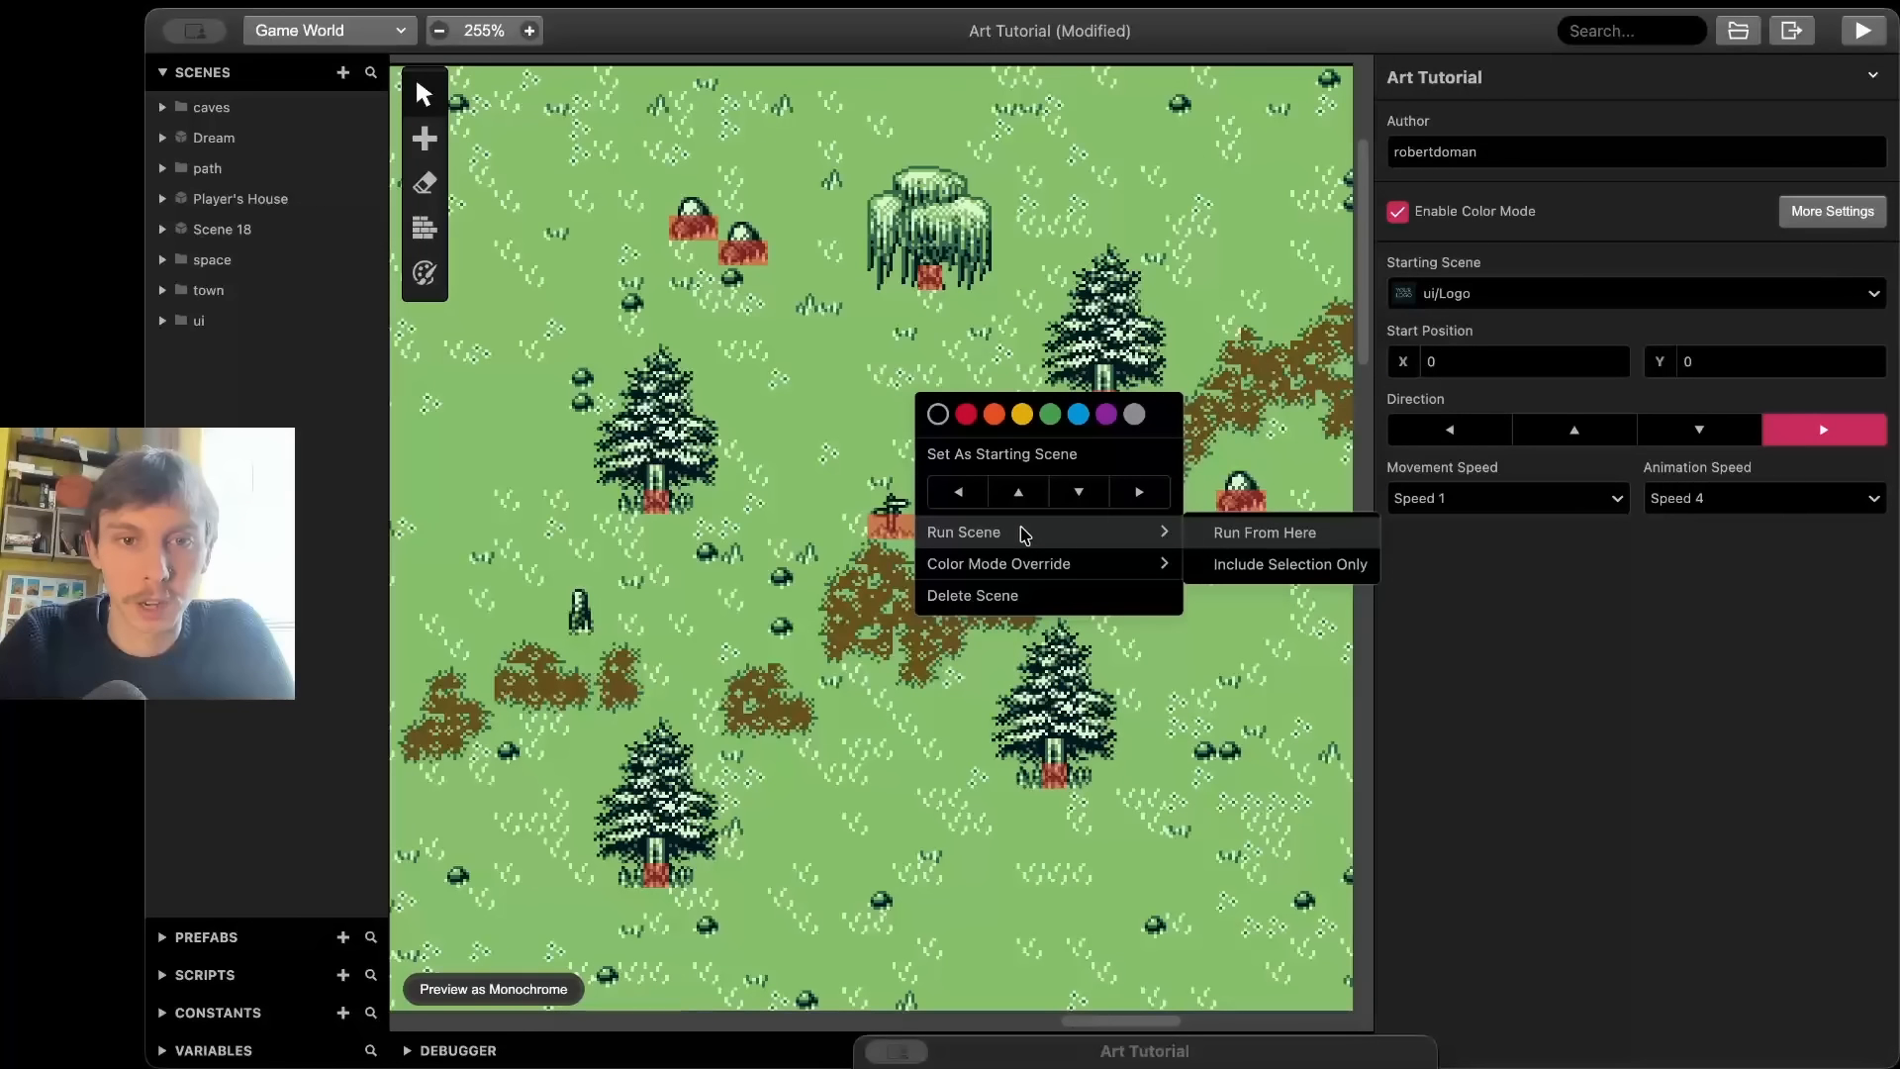
click(1242, 532)
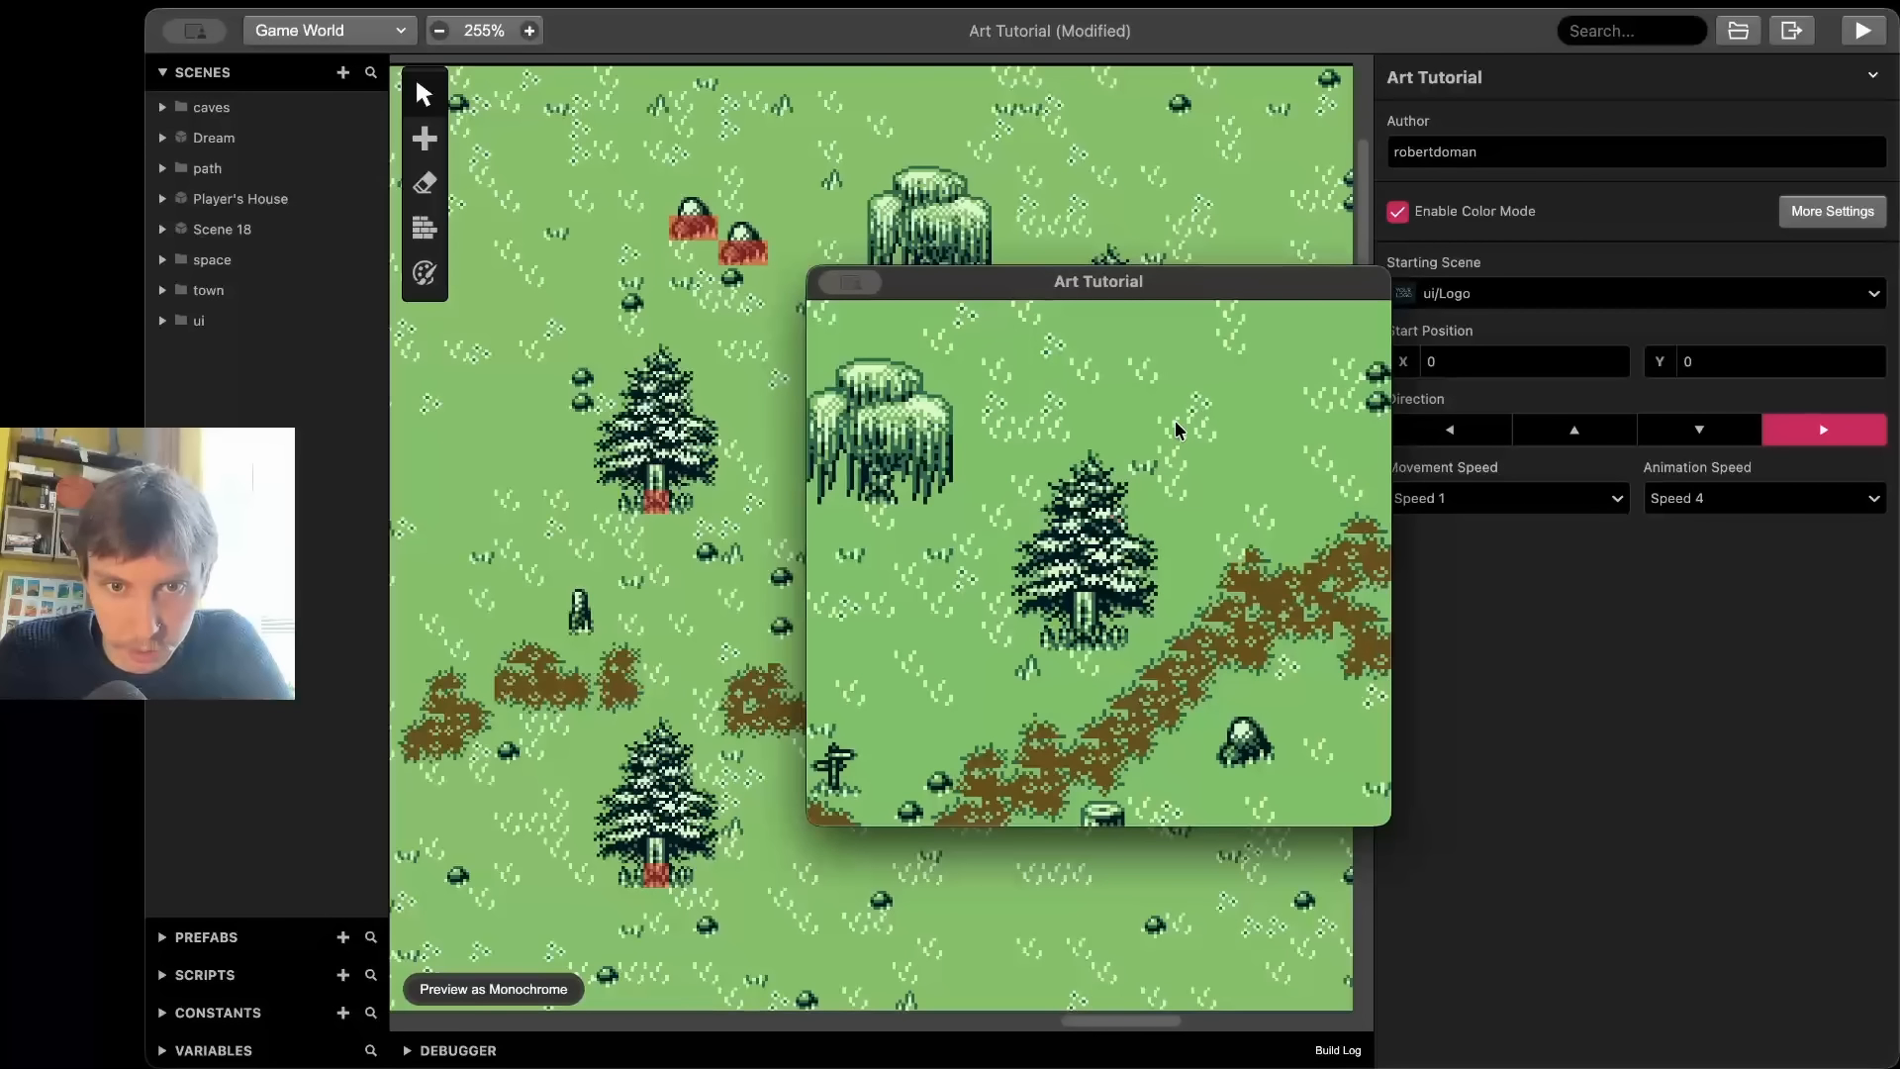
- Walk the character down around the tree stump and up to the round rock to check collisions and layering
key(Right)
key(Left)
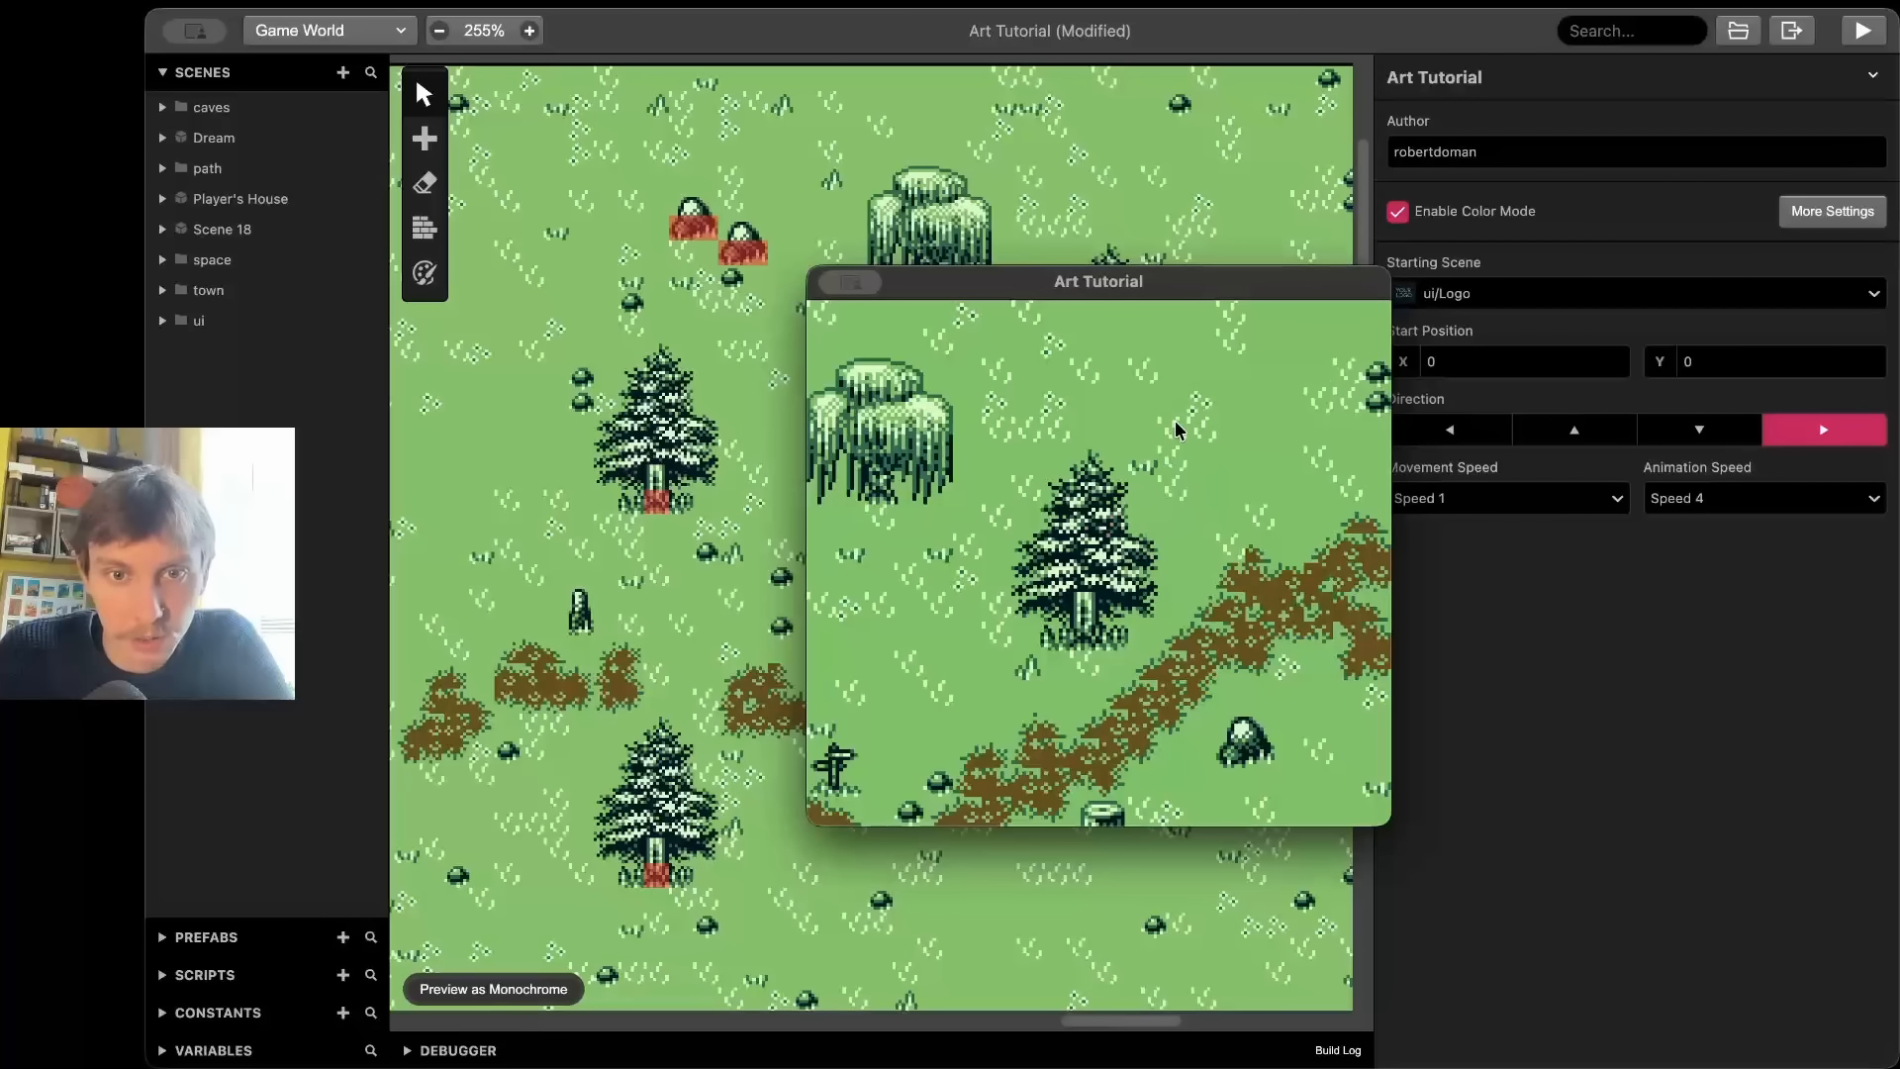
key(Down)
key(Left)
key(Right)
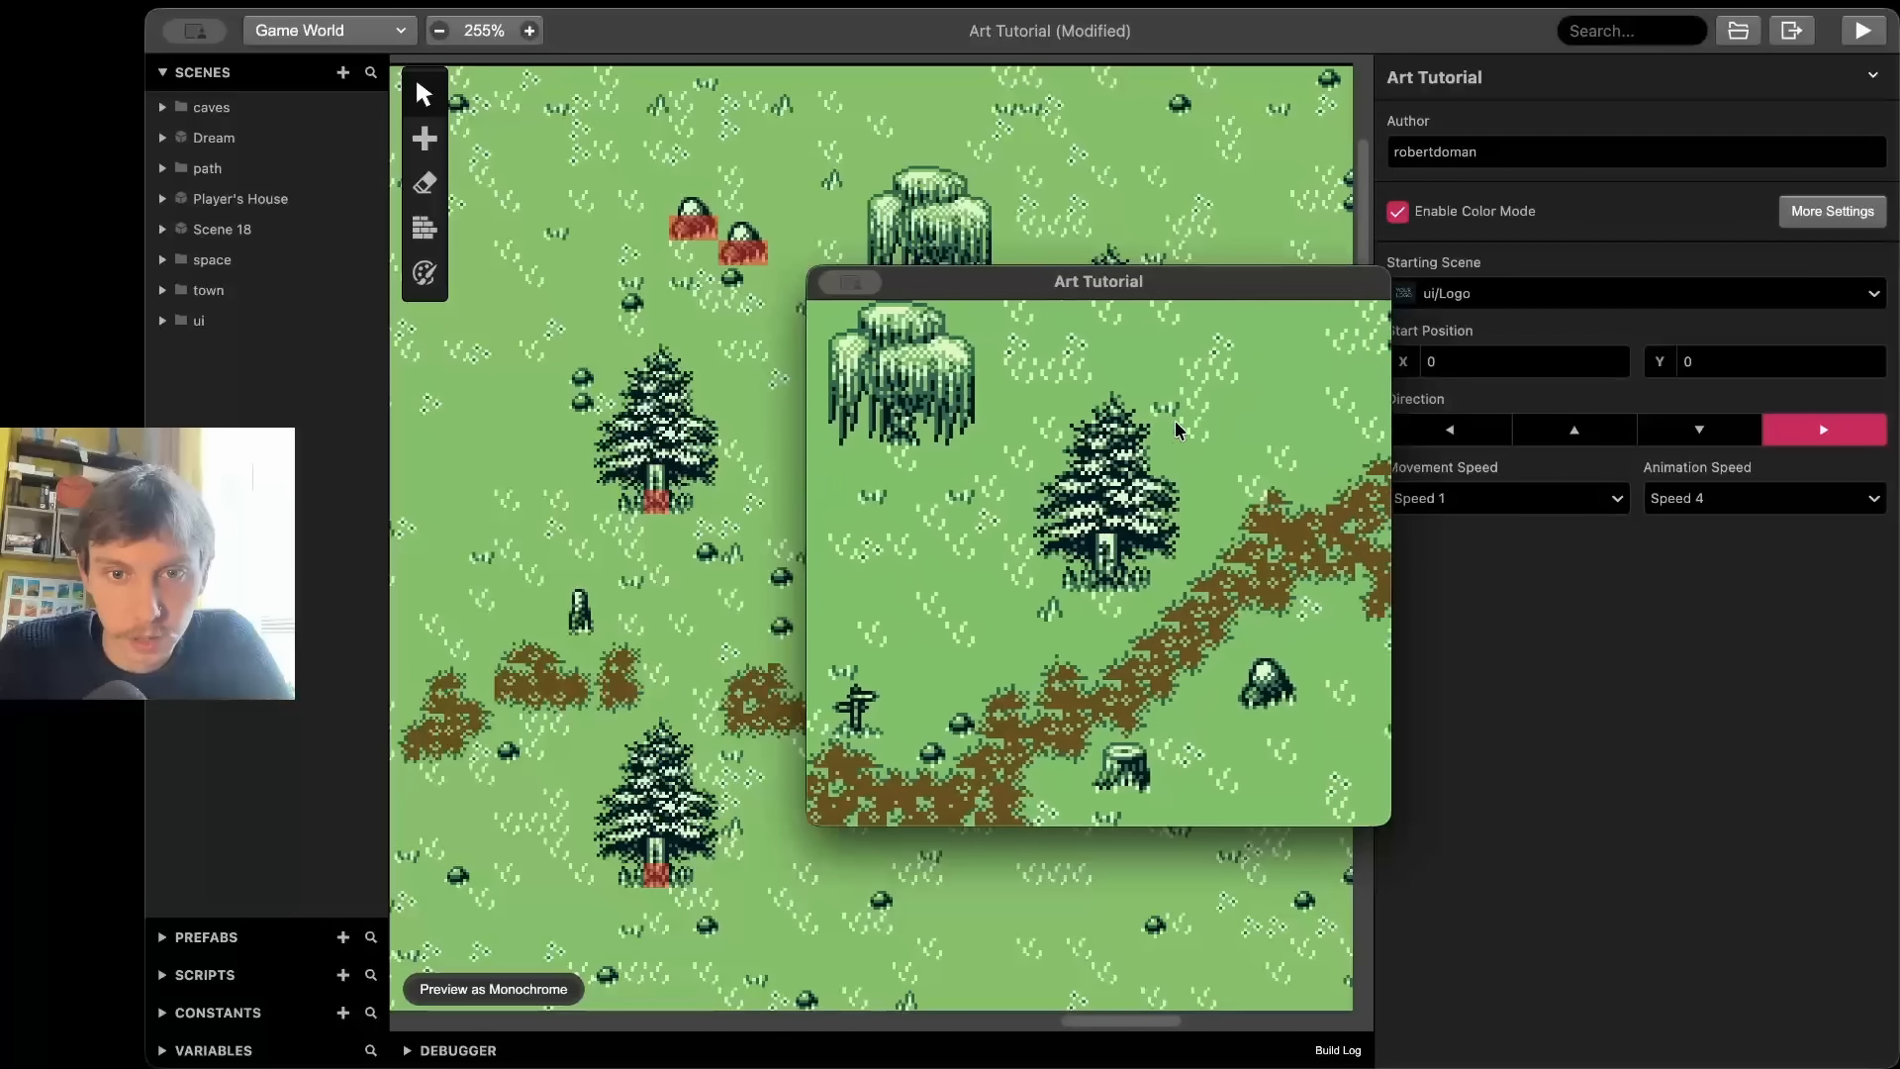
key(Left)
key(Left)
key(Down)
key(Right)
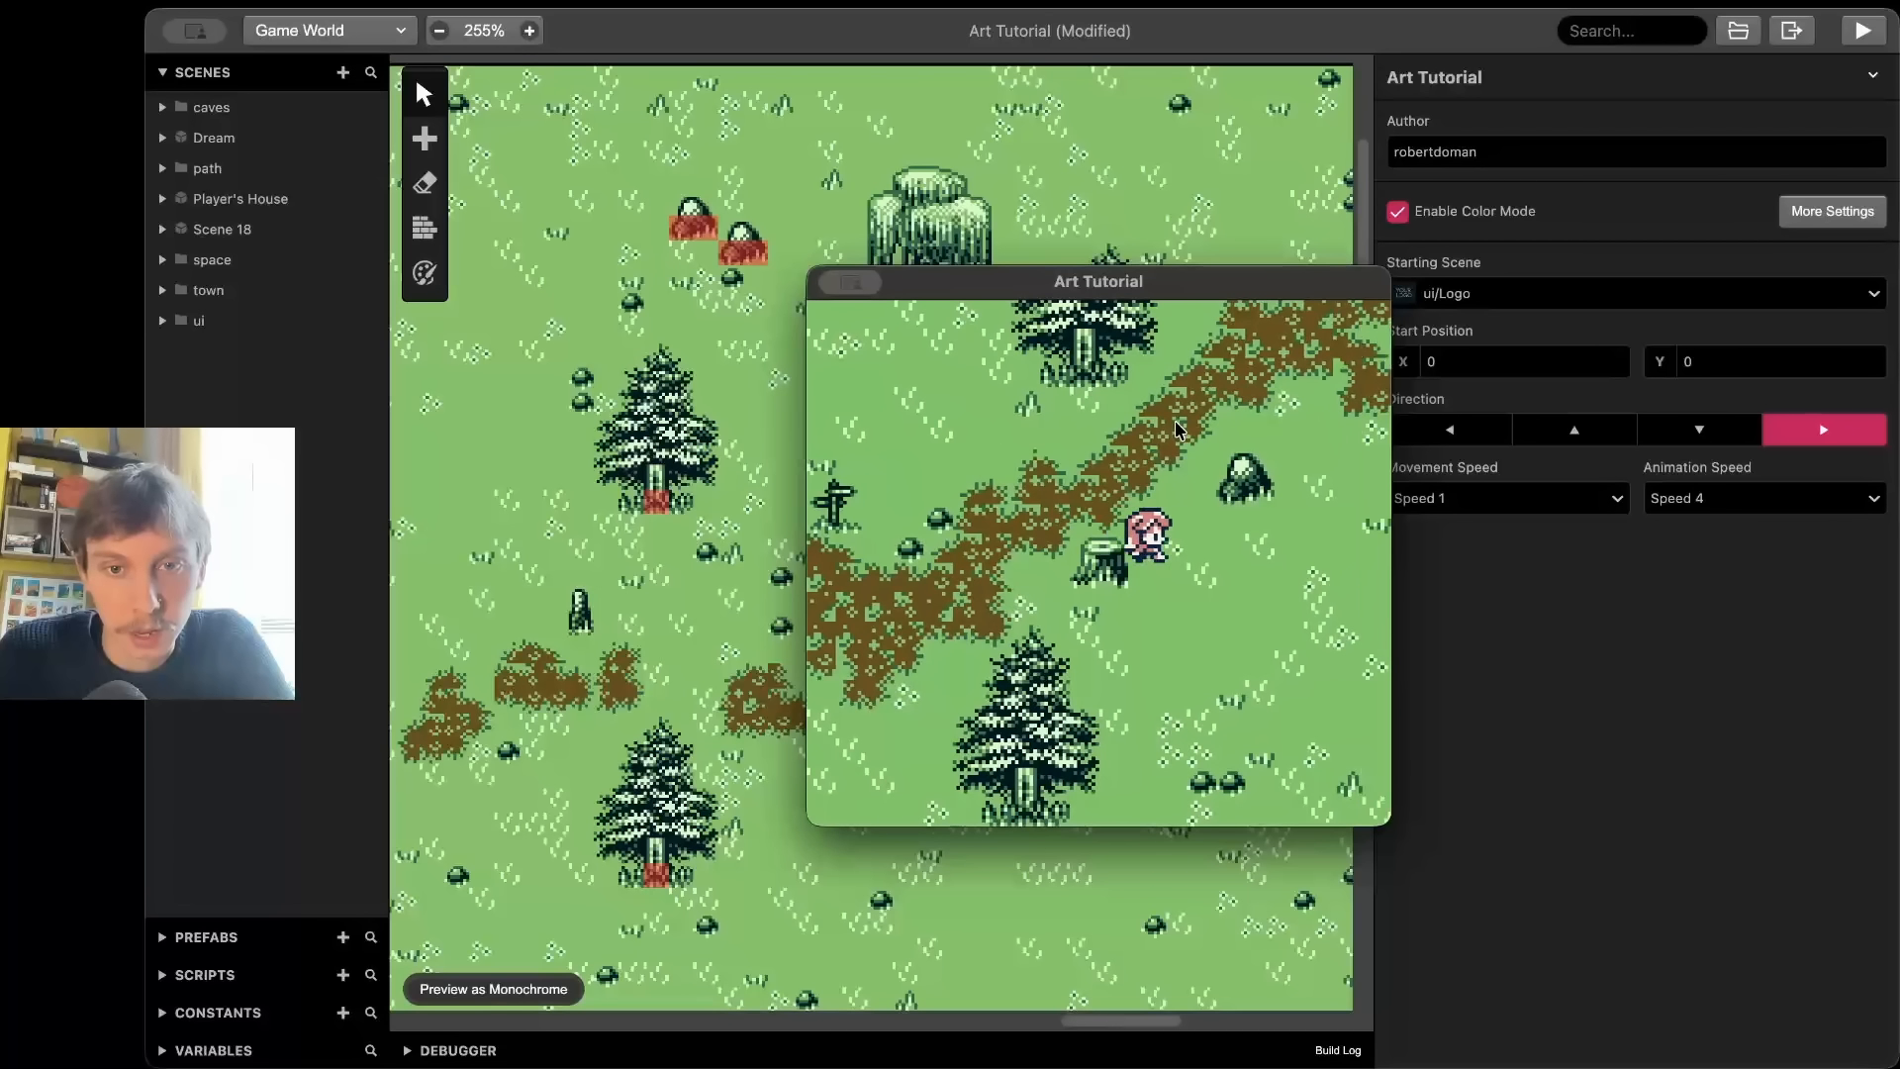
key(Up)
key(Right)
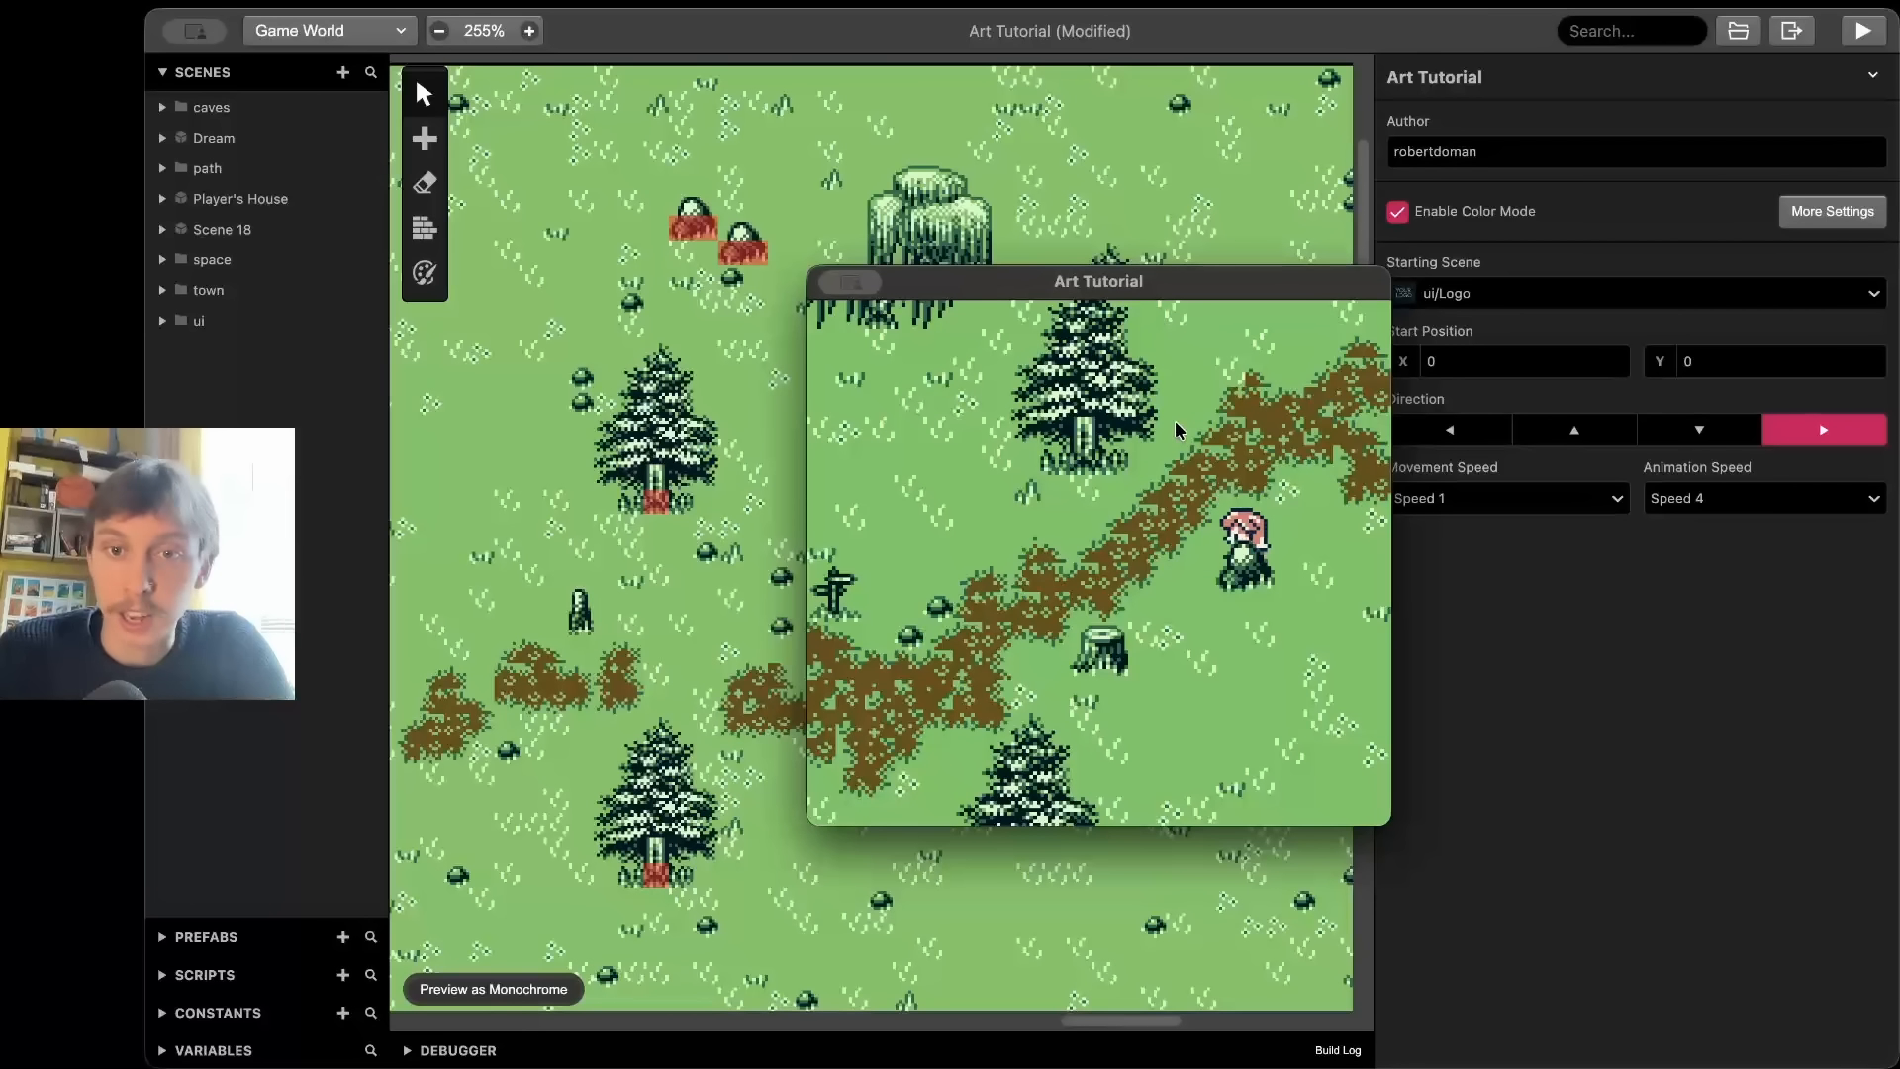
- Walk the character west across the path and past the signpost to the base of the western pine tree
key(Left)
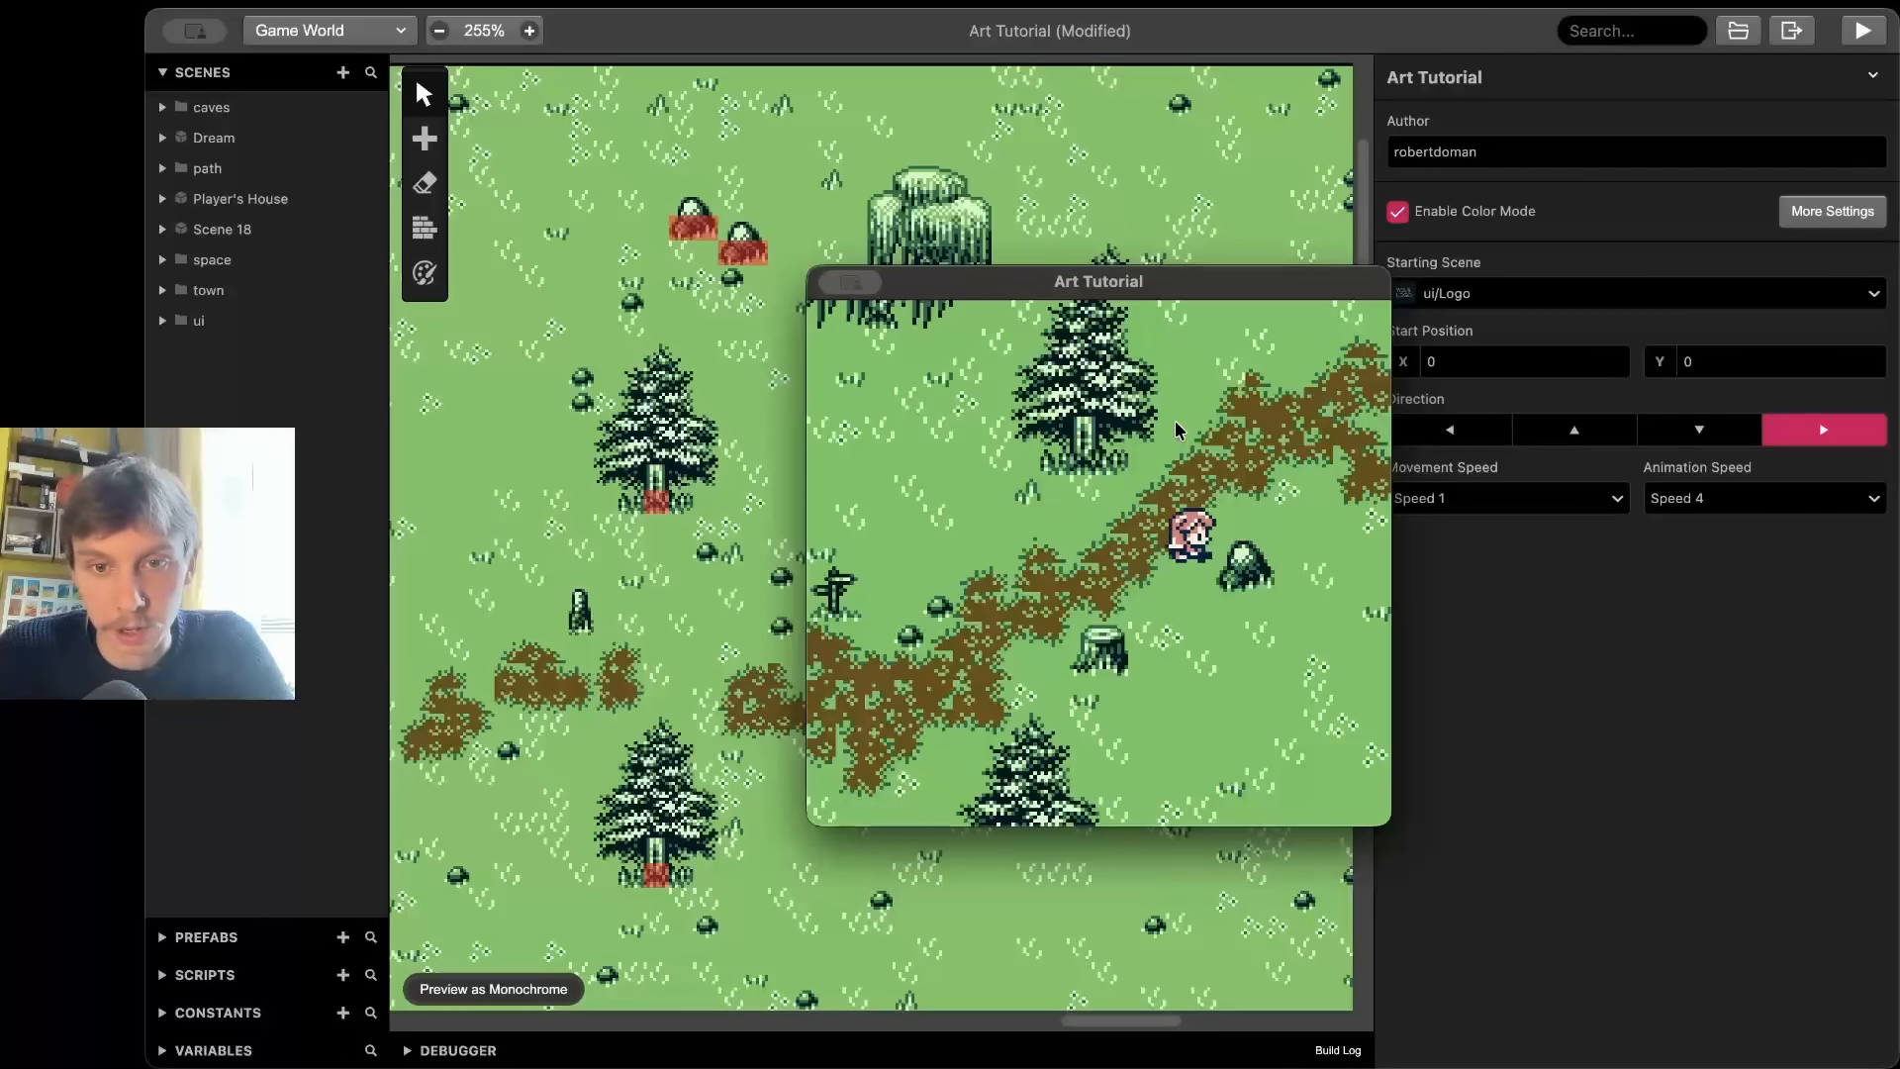
key(Left)
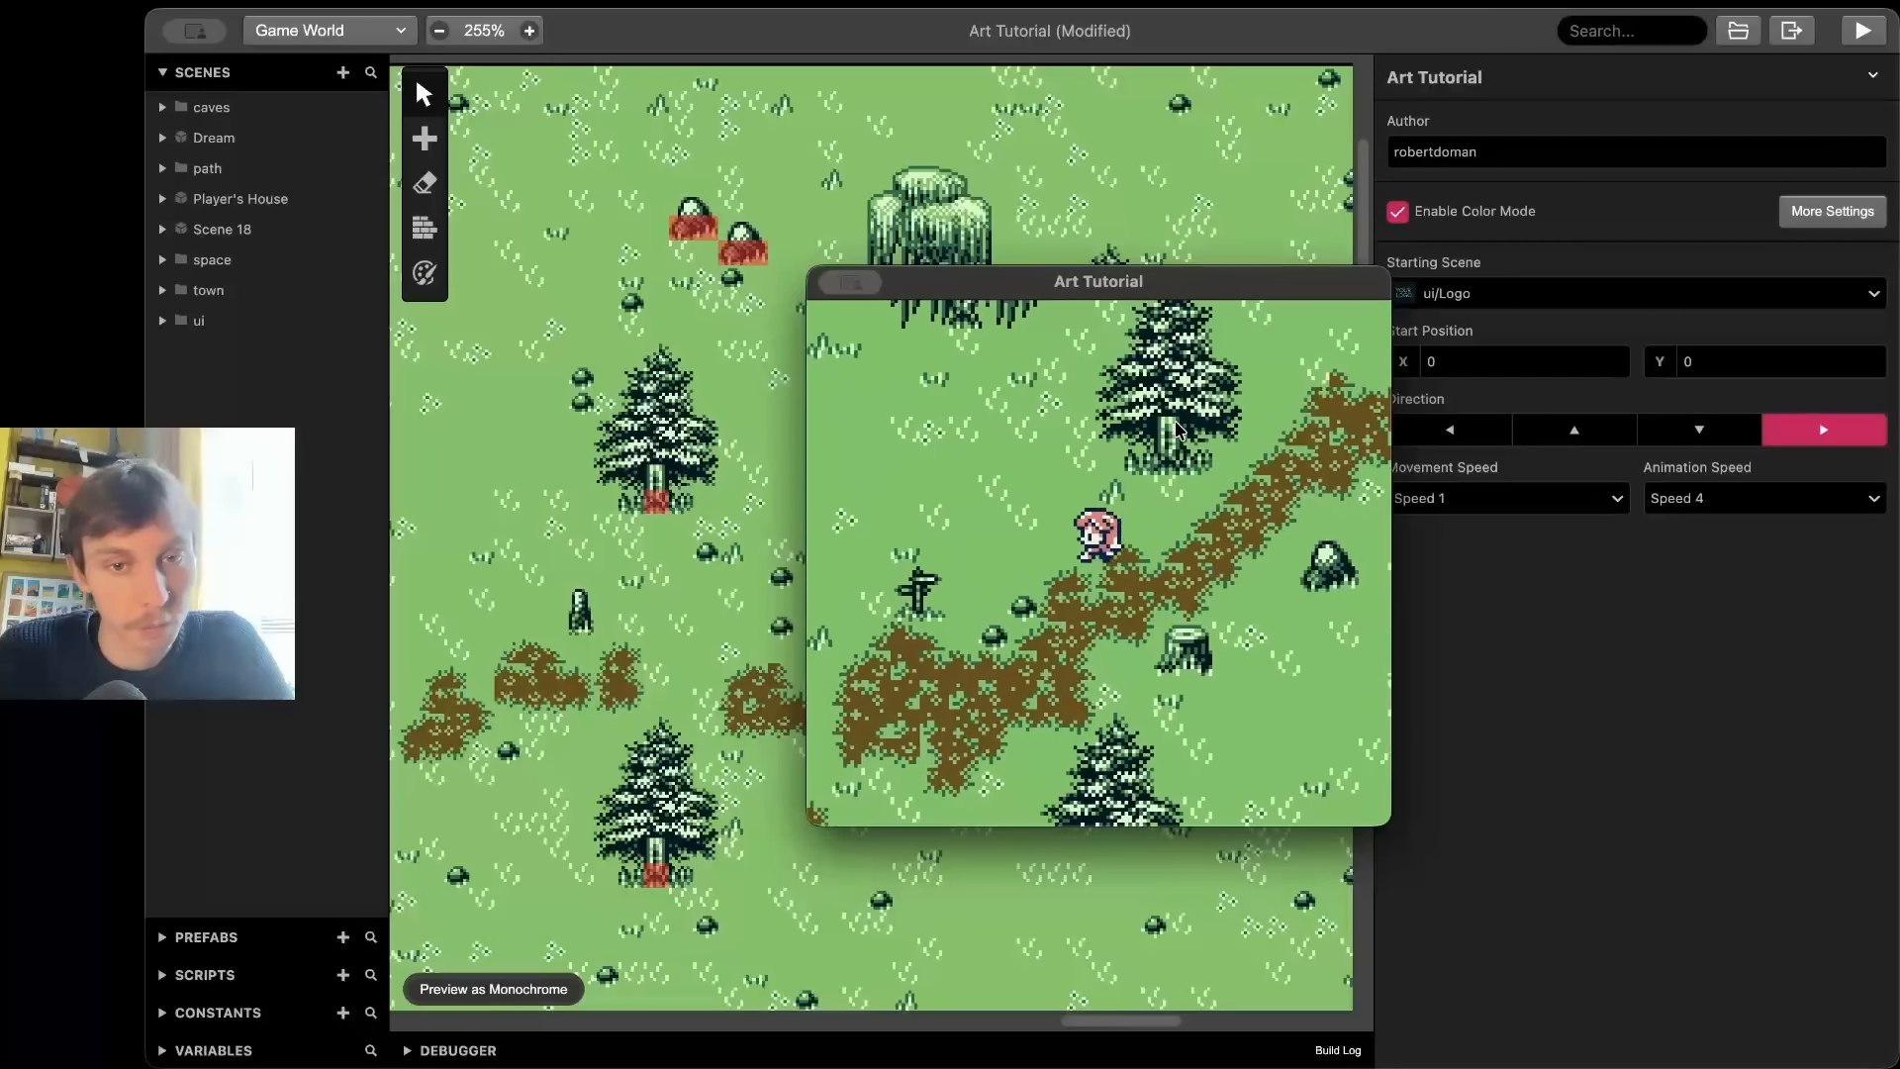
key(Left)
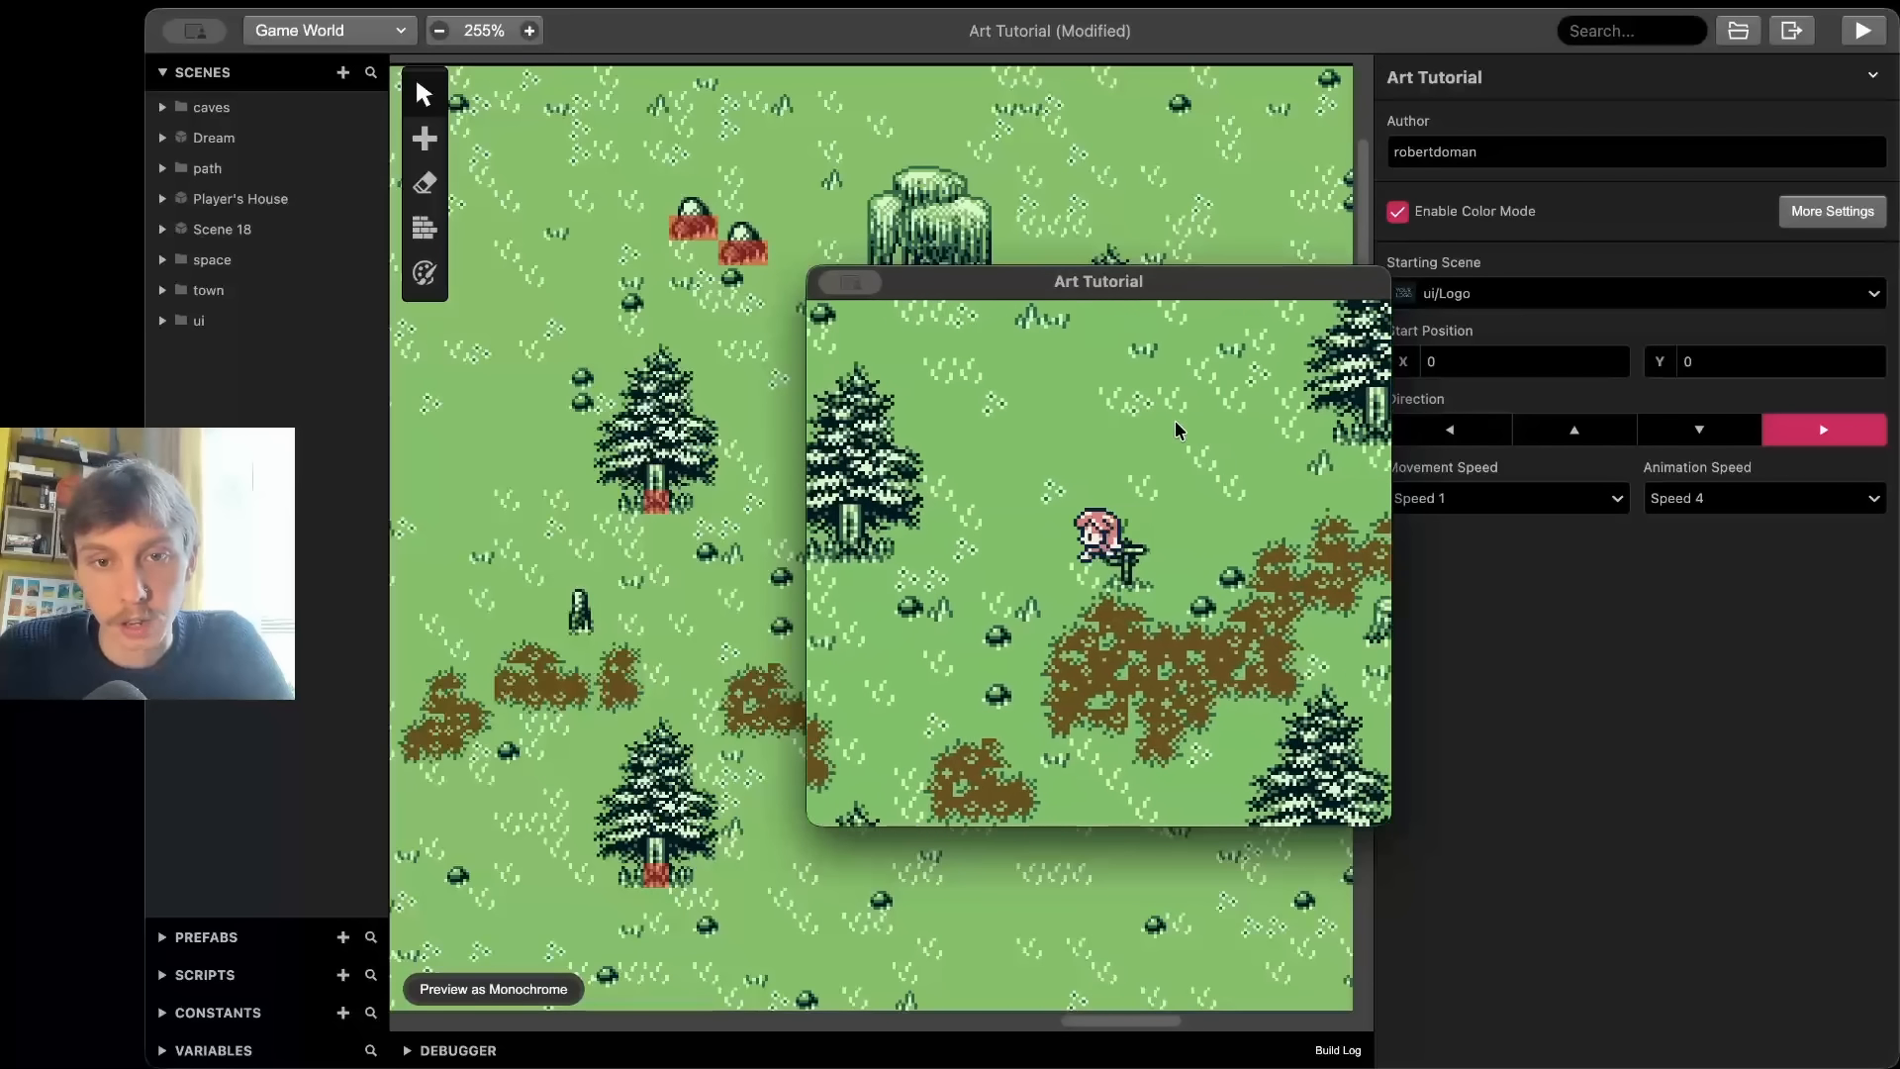
key(Up)
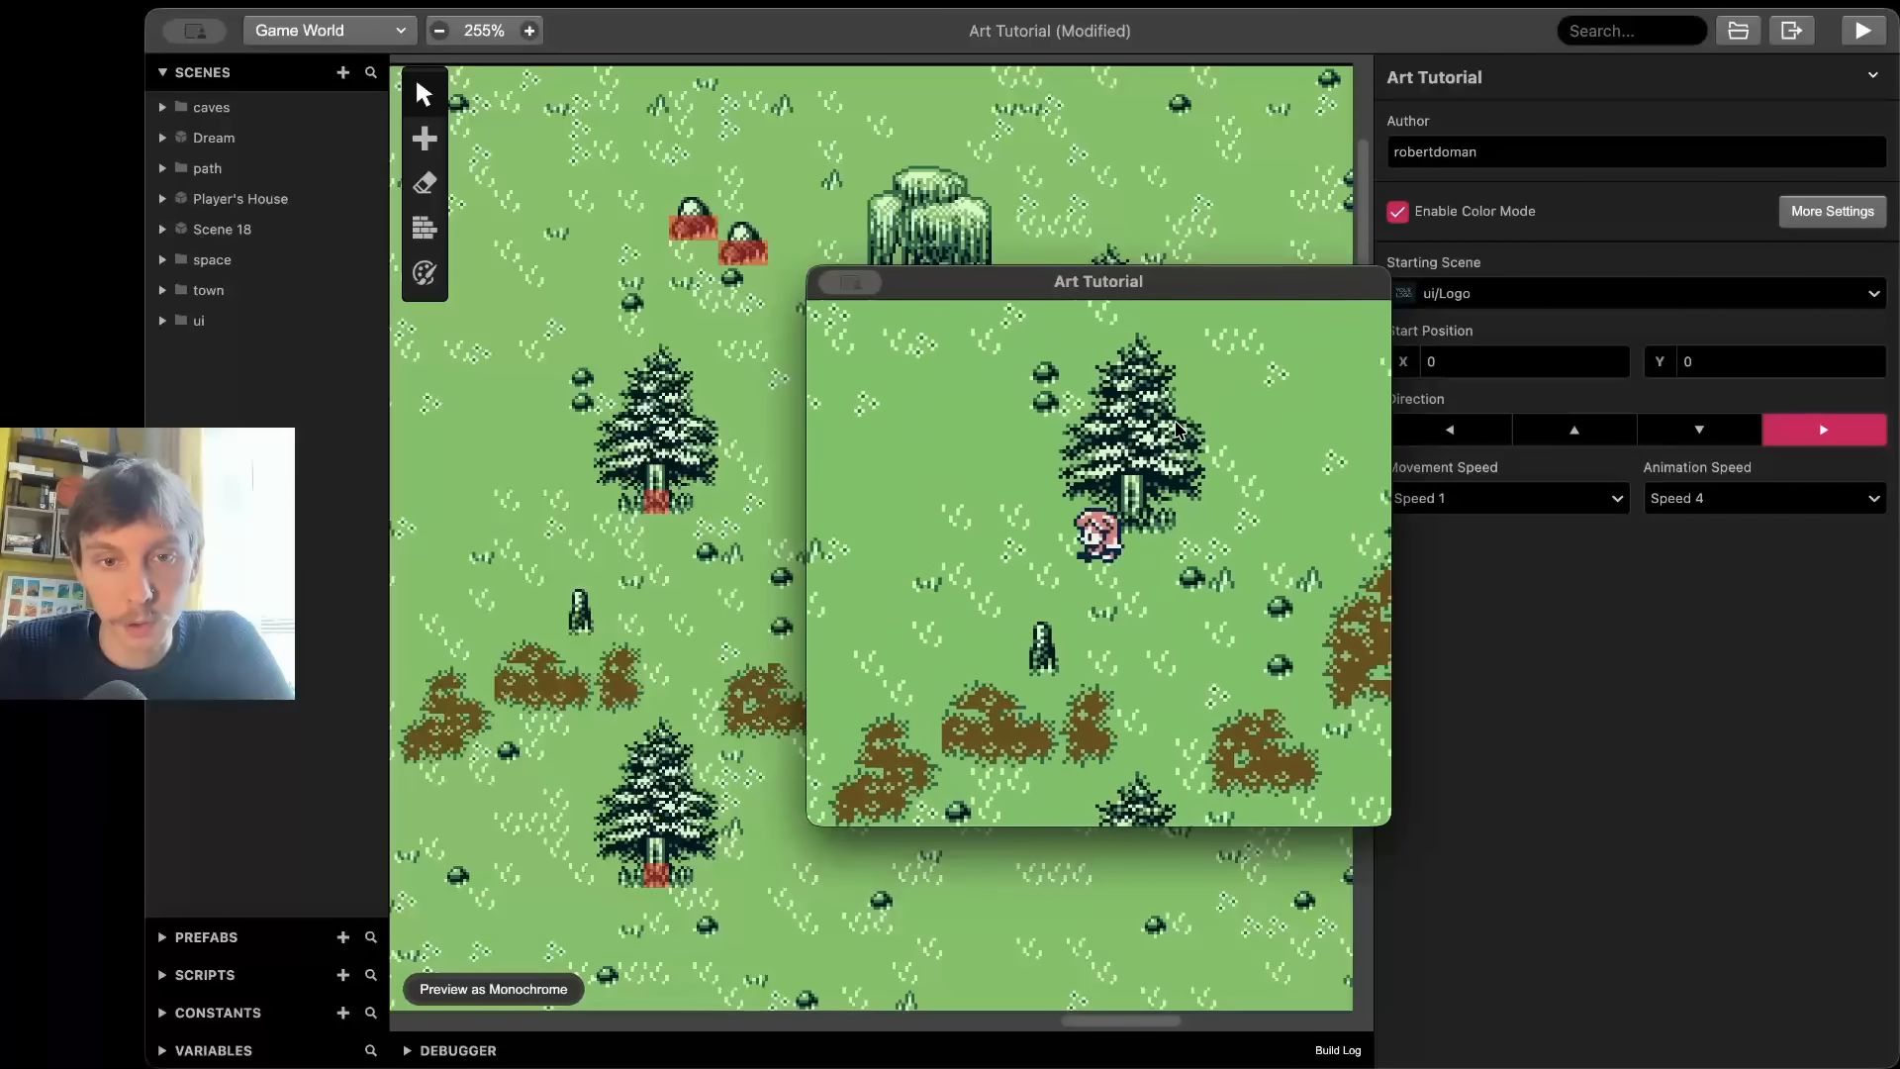